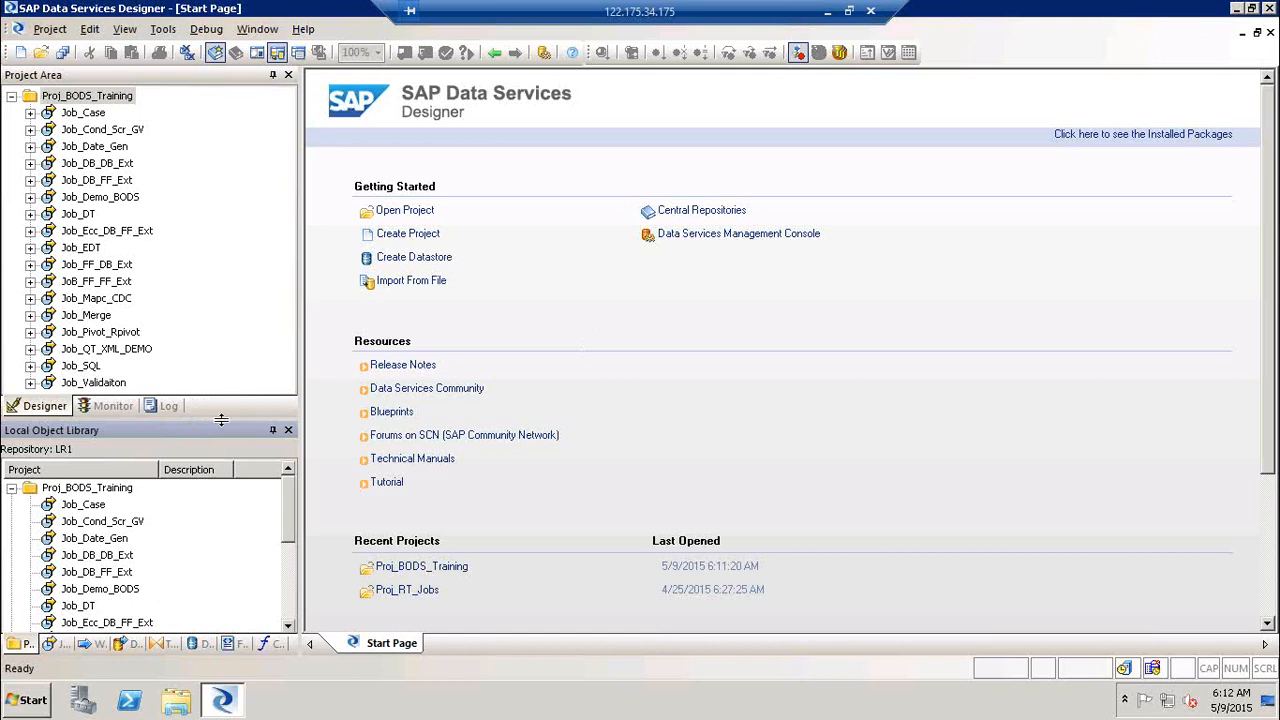
Step: Enlarge the Local Object Library and select Hierarchy_Flattening among the Data Integrator transforms
drag(221, 420, 223, 280)
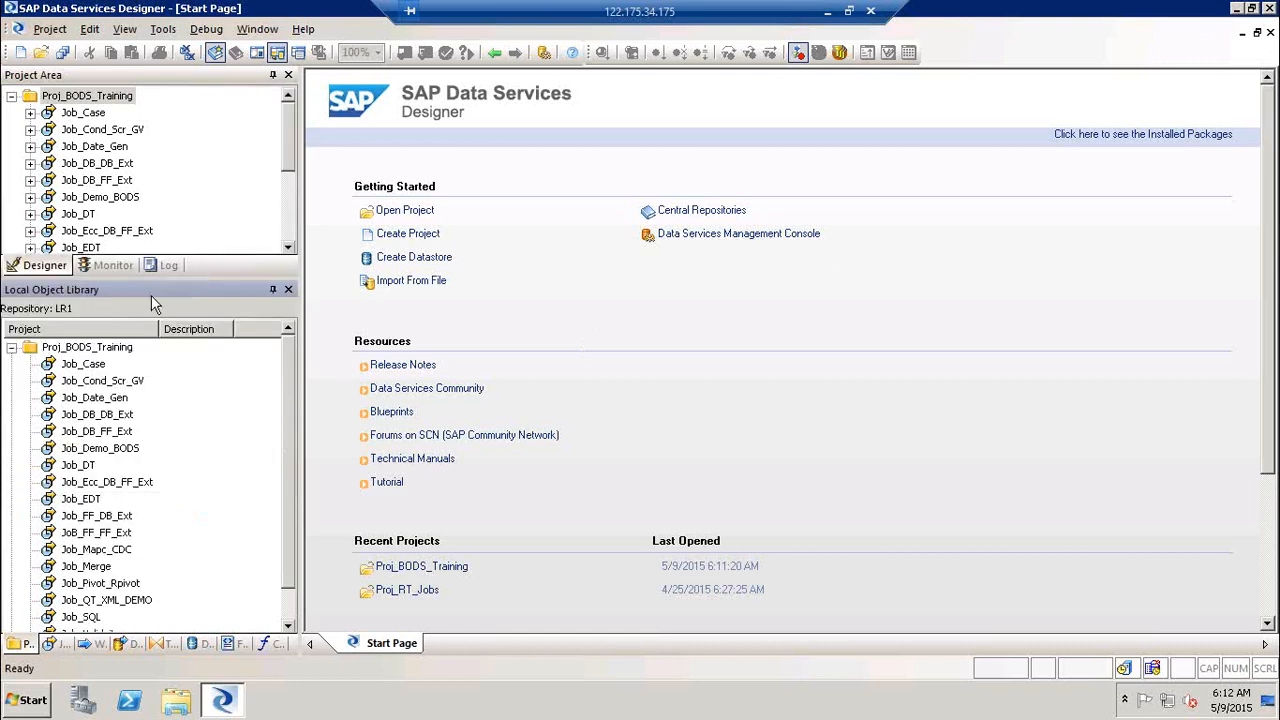
click(163, 643)
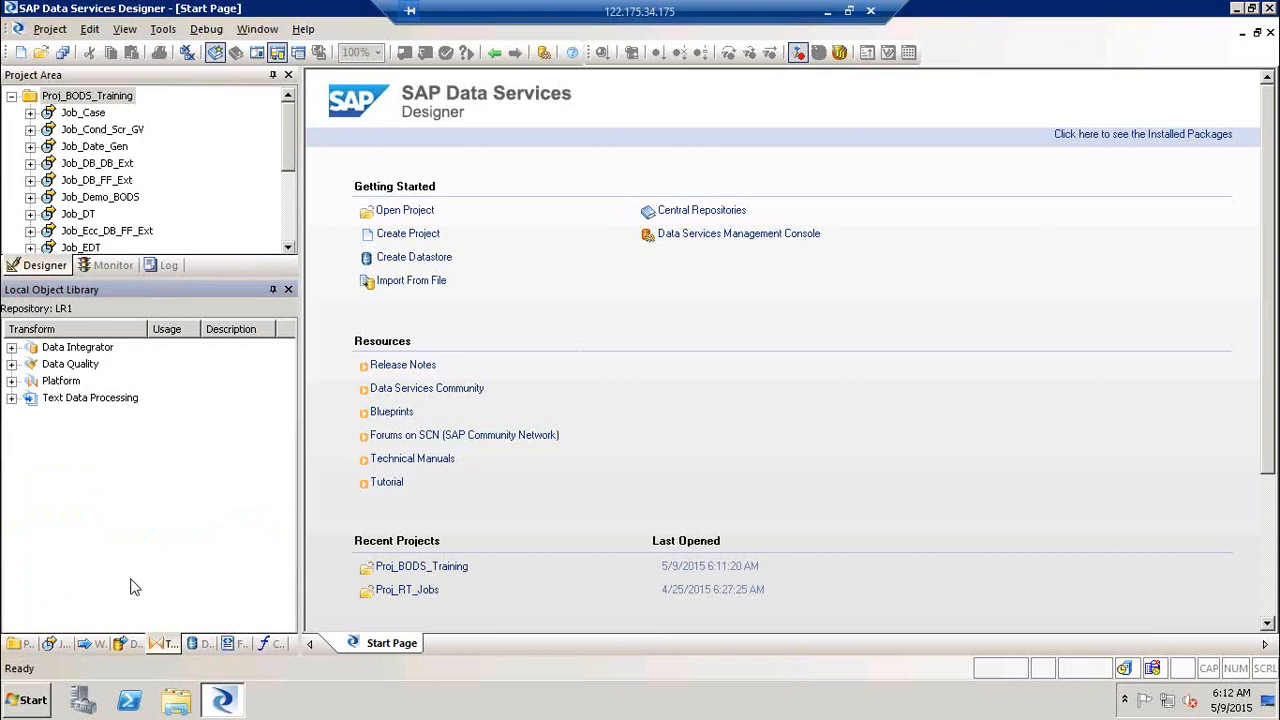
click(11, 347)
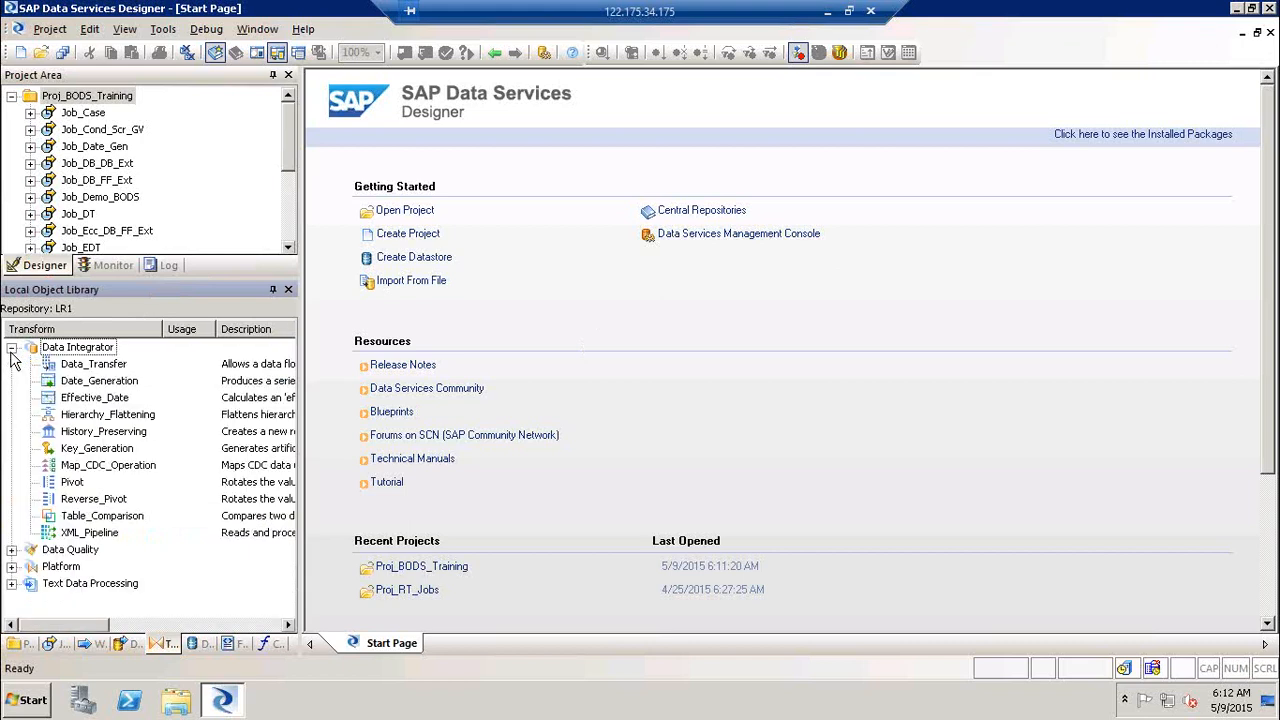
click(133, 418)
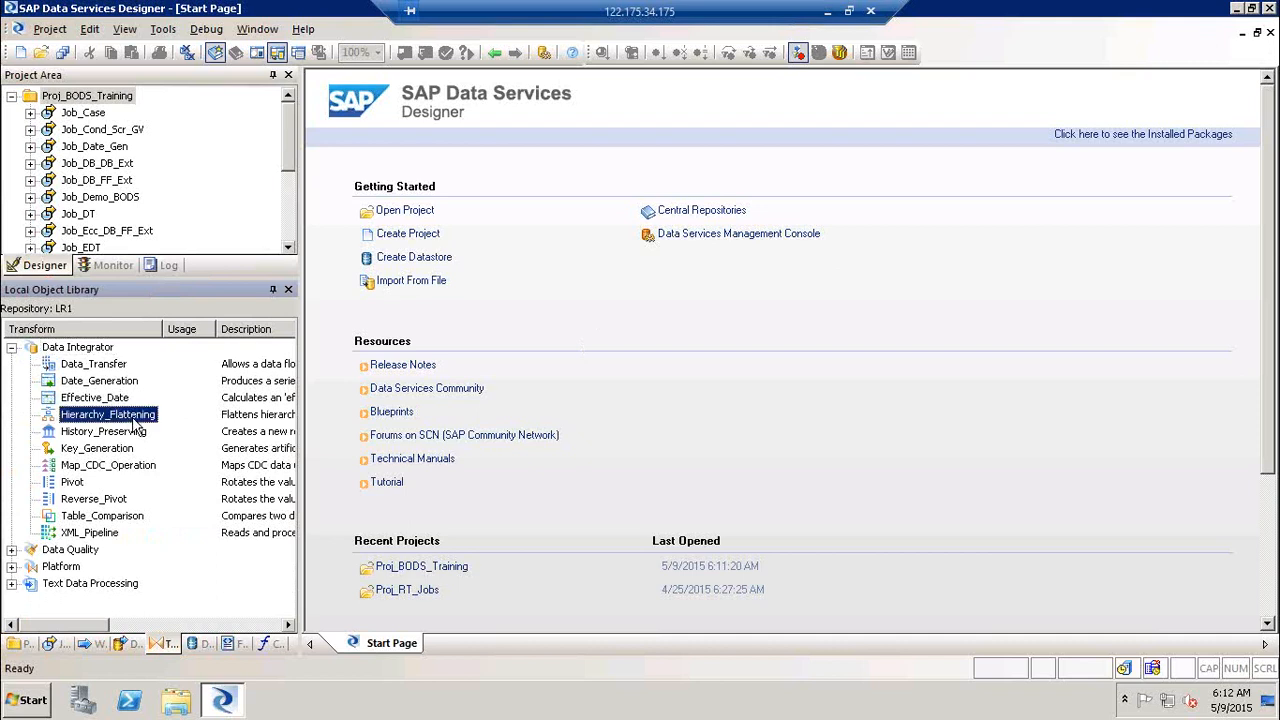
click(1237, 35)
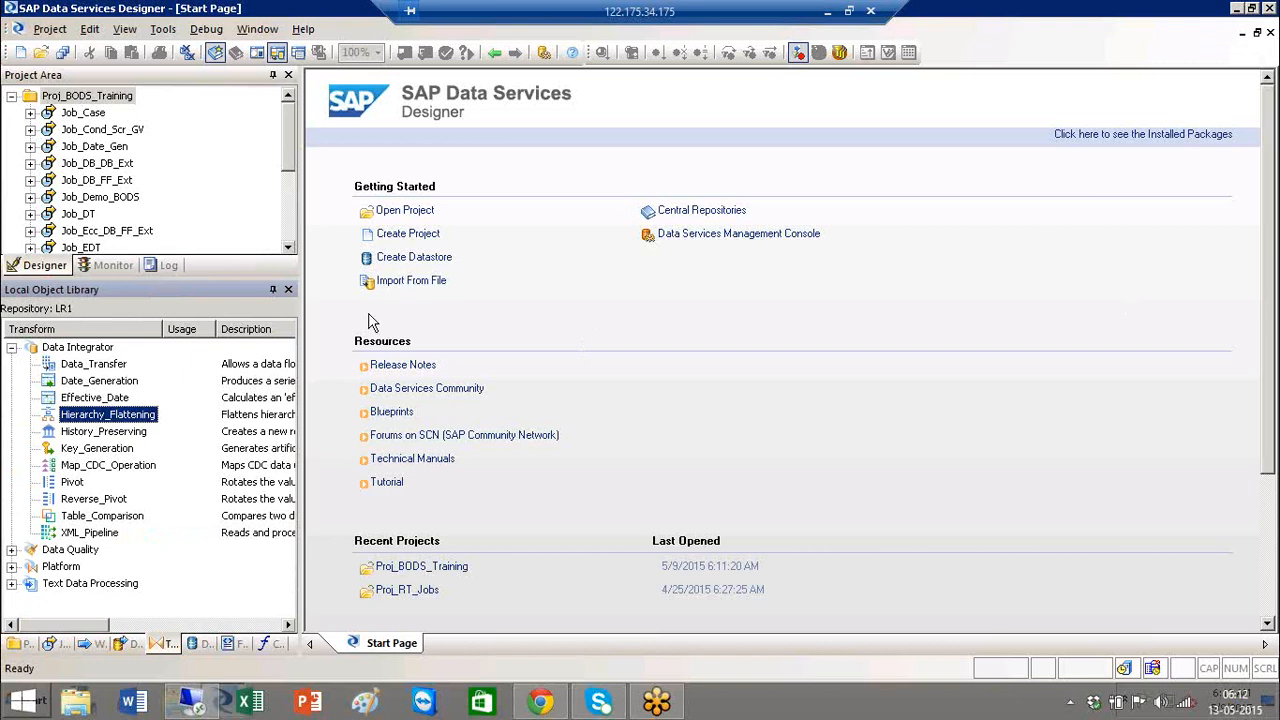
Step: Add History_Preserving, Key_Generation, Pivot, Reverse_Pivot and Table_Comparison to the transform selection
ctrl+click(108, 432)
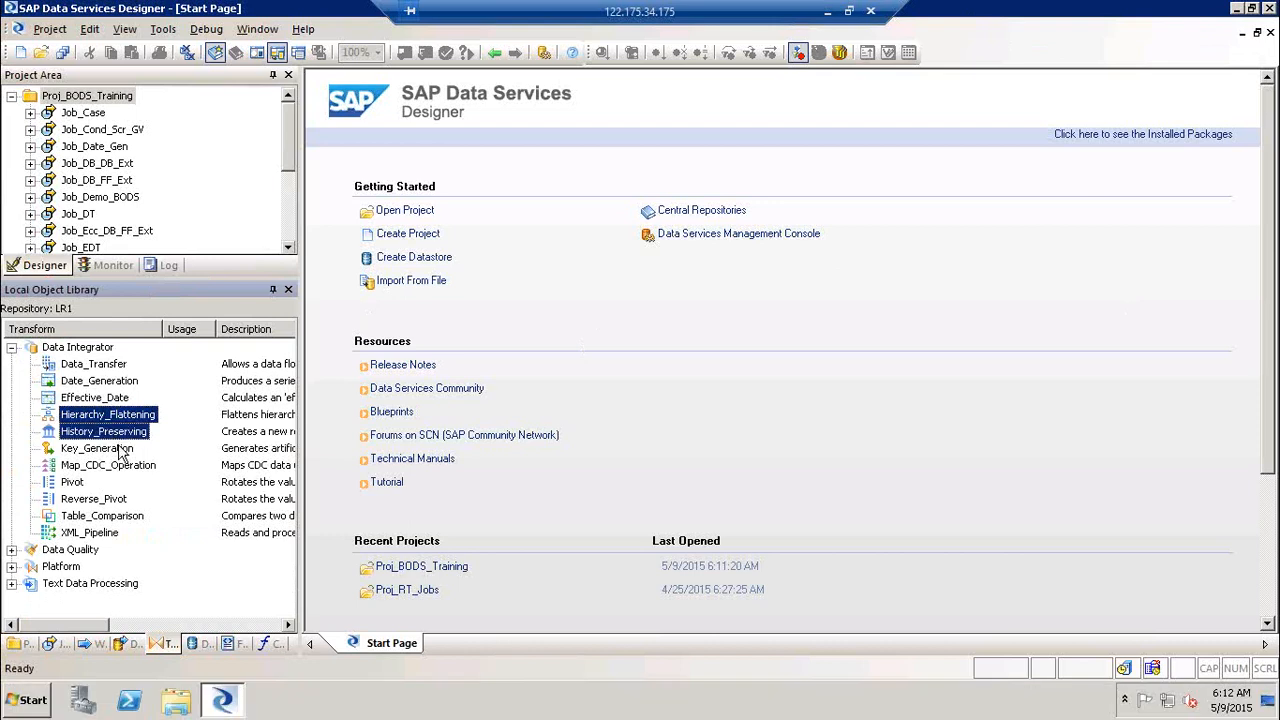
ctrl+click(116, 450)
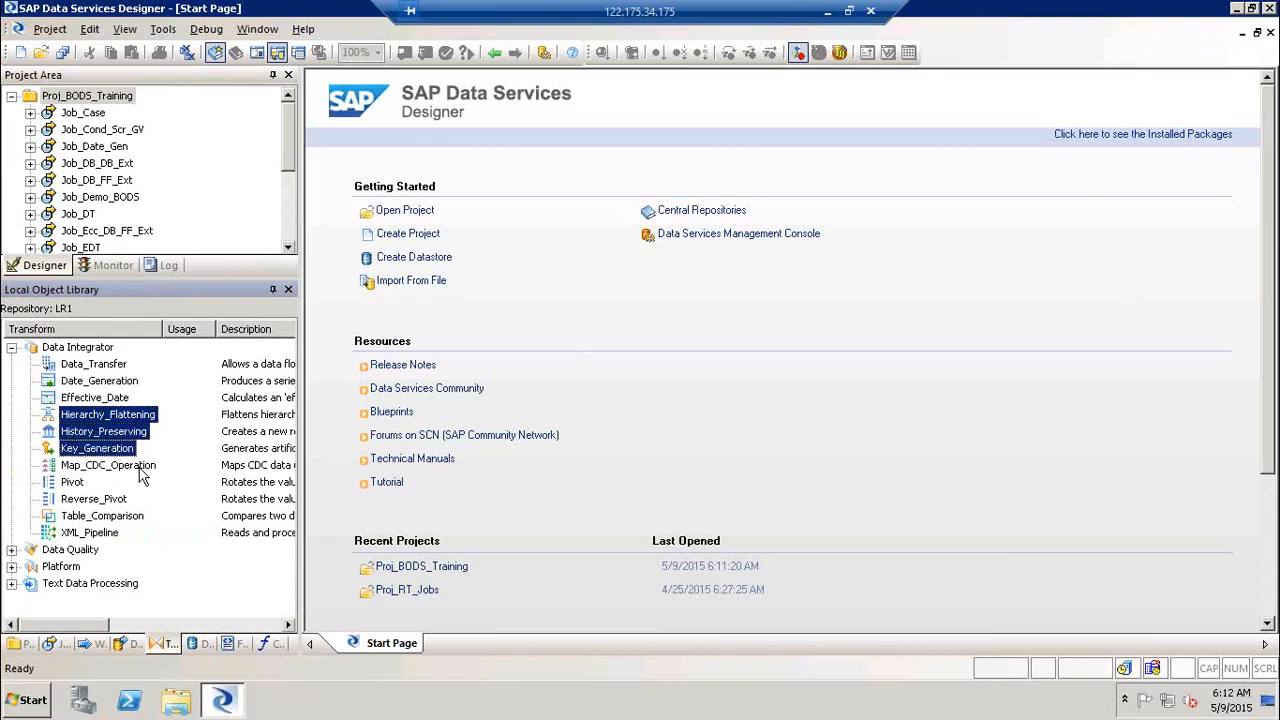
ctrl+click(79, 484)
ctrl+click(85, 500)
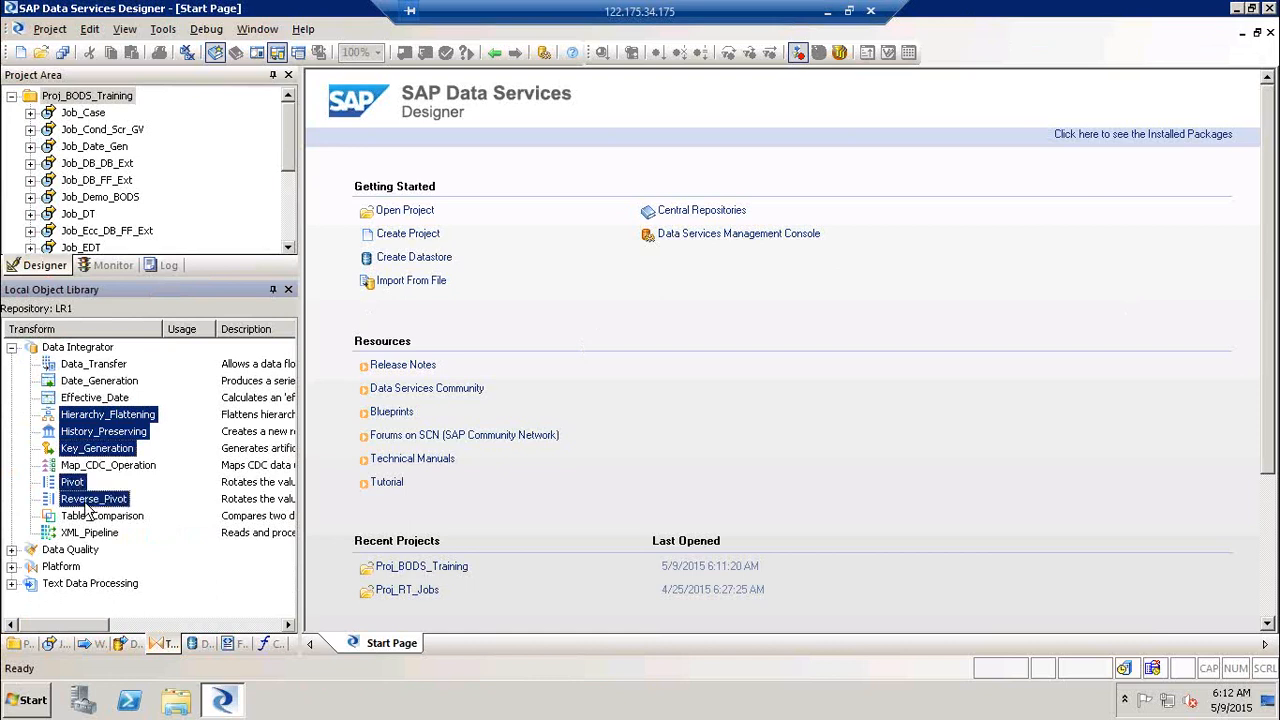
ctrl+click(94, 517)
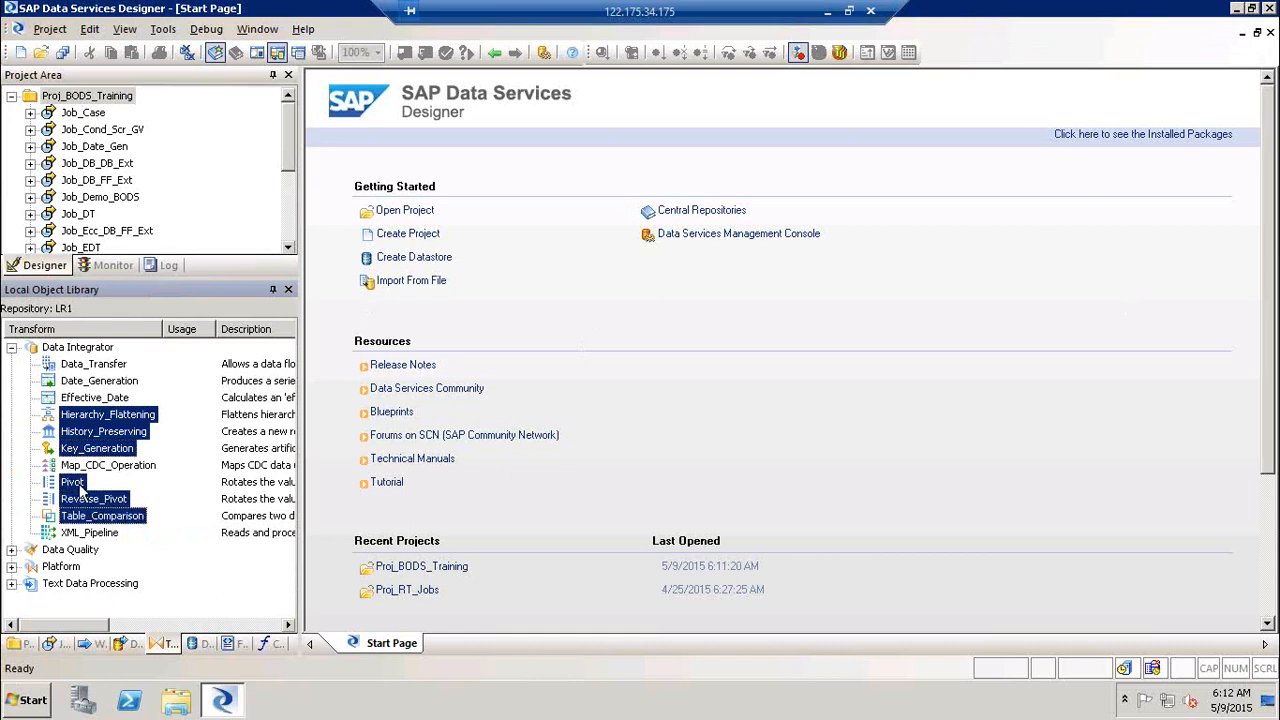
Step: Remove Pivot, Reverse_Pivot and Hierarchy_Flattening from the transform selection
ctrl+click(79, 486)
ctrl+click(92, 502)
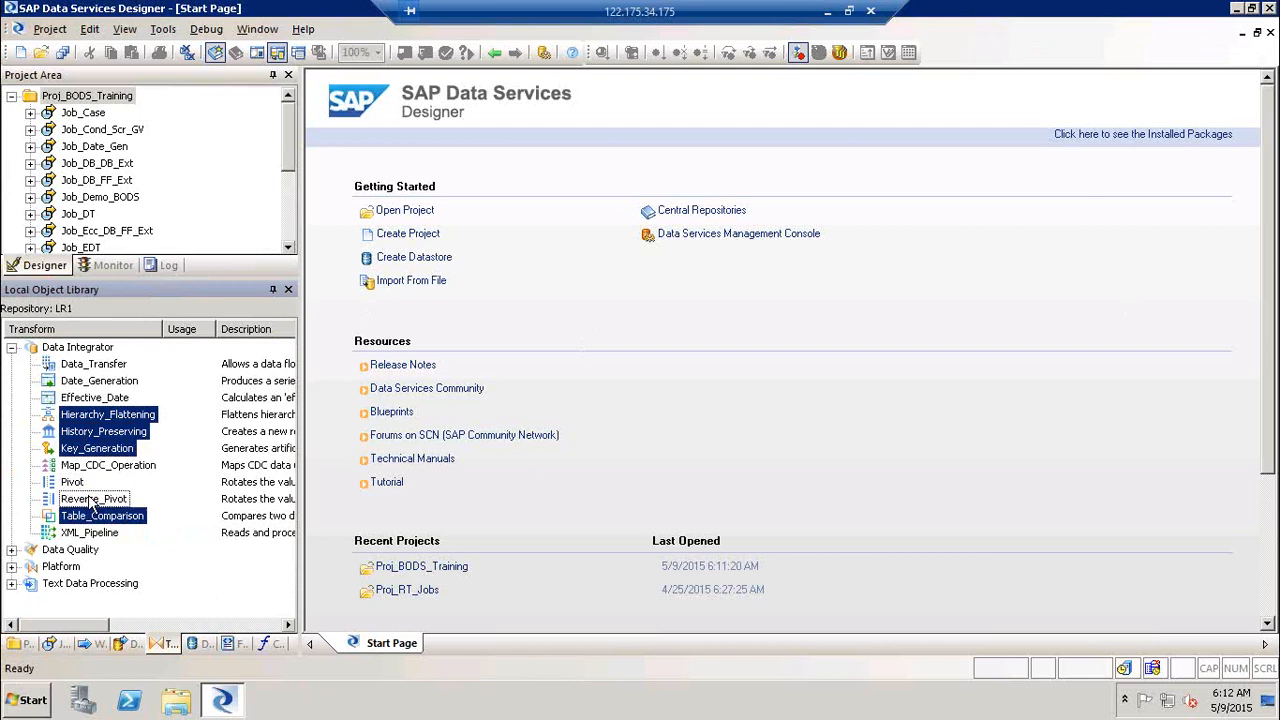
ctrl+click(115, 420)
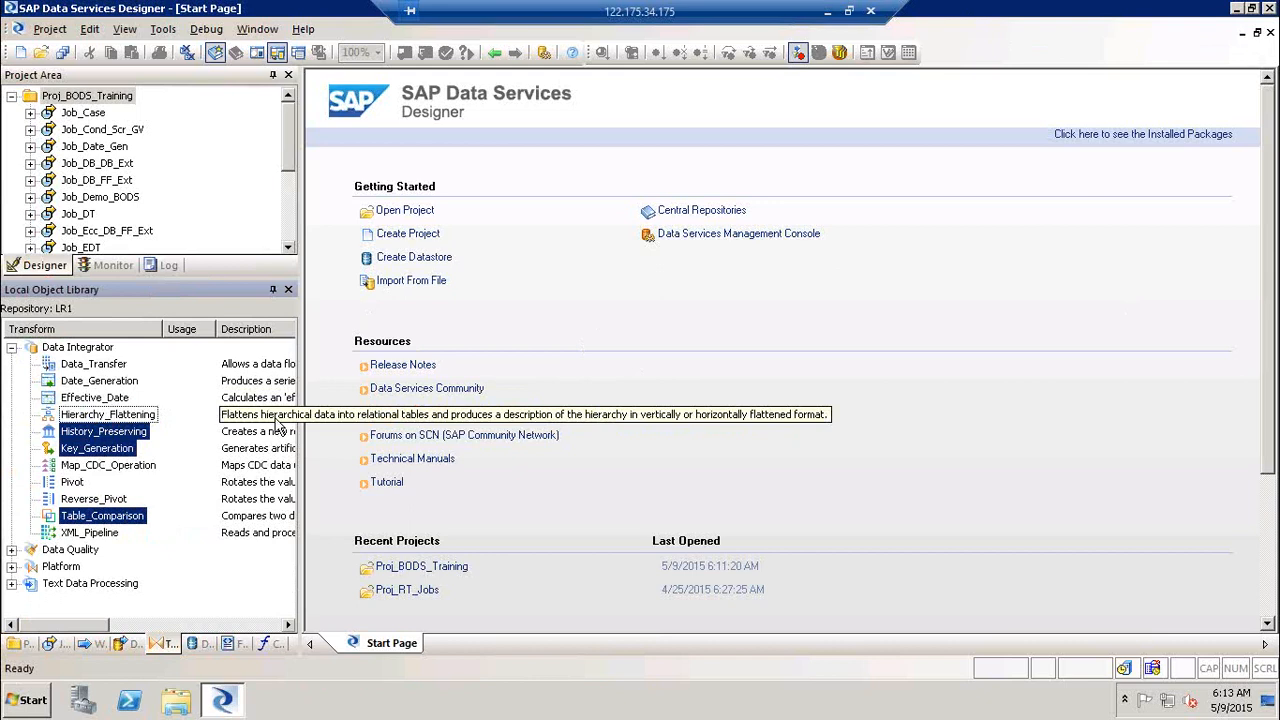
Step: Switch to a new blank Excel workbook and enter A in cell F5 with outside borders
key(super+r)
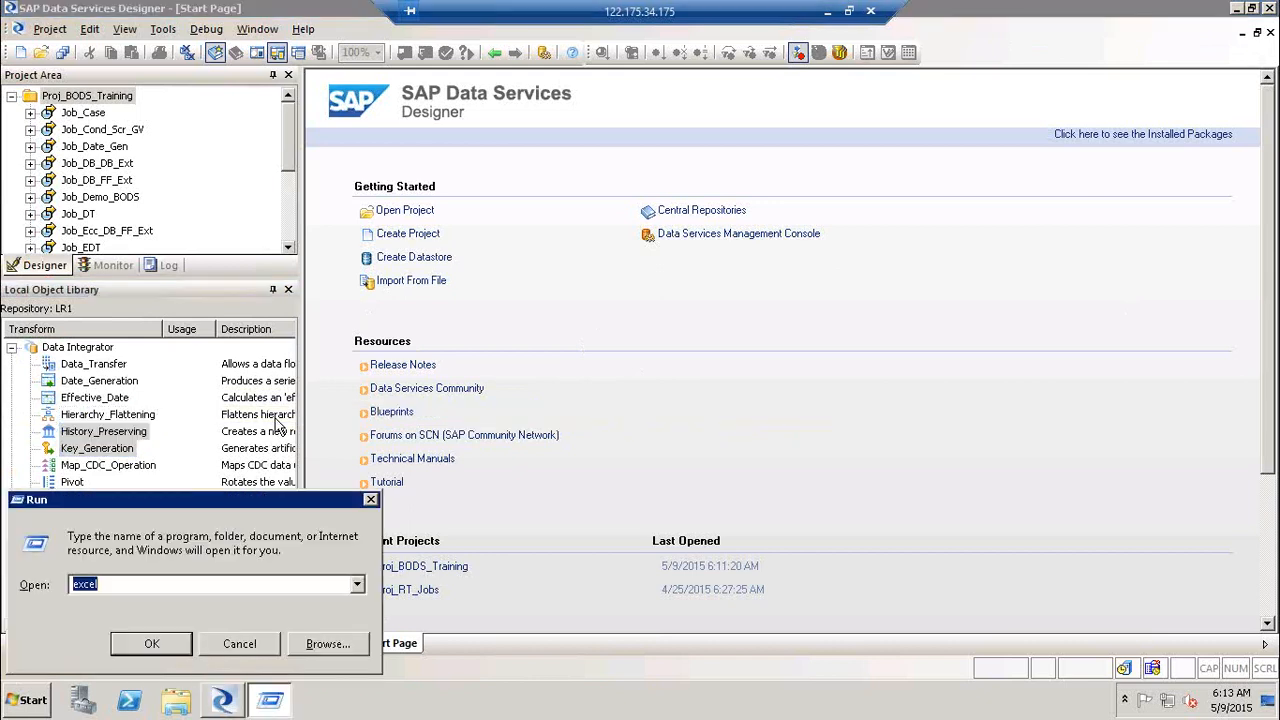
key(Return)
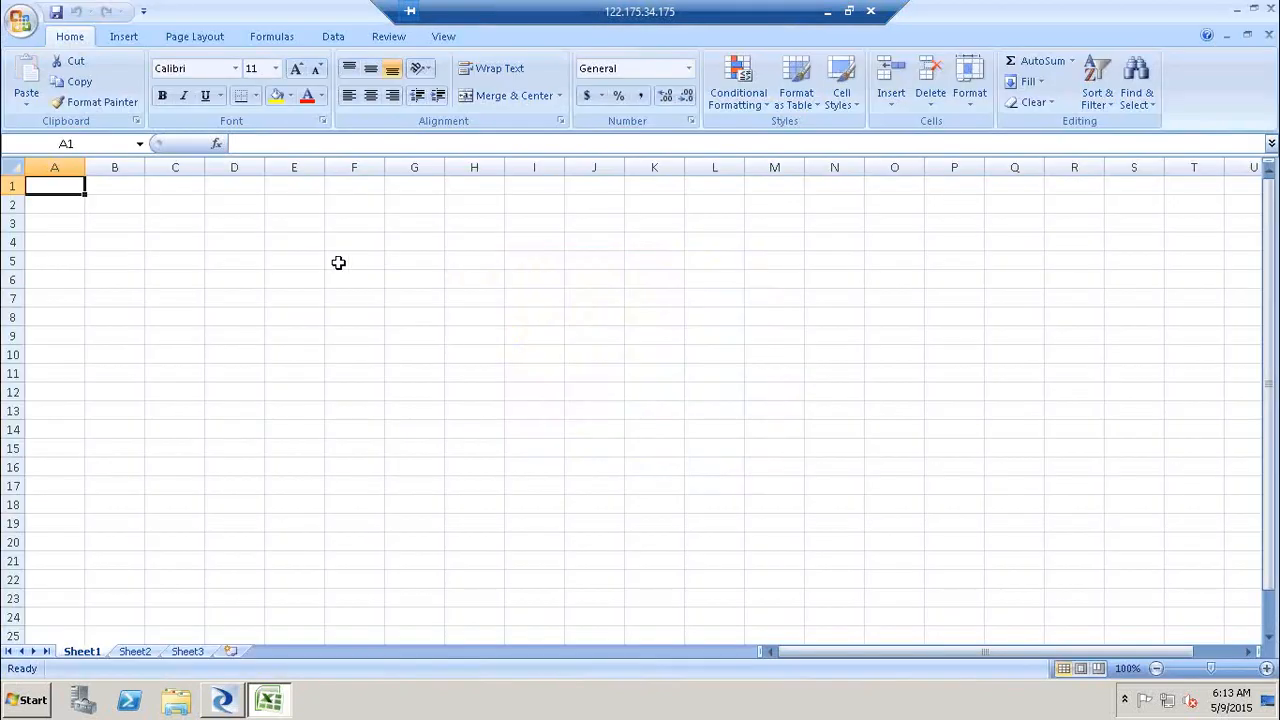
click(338, 262)
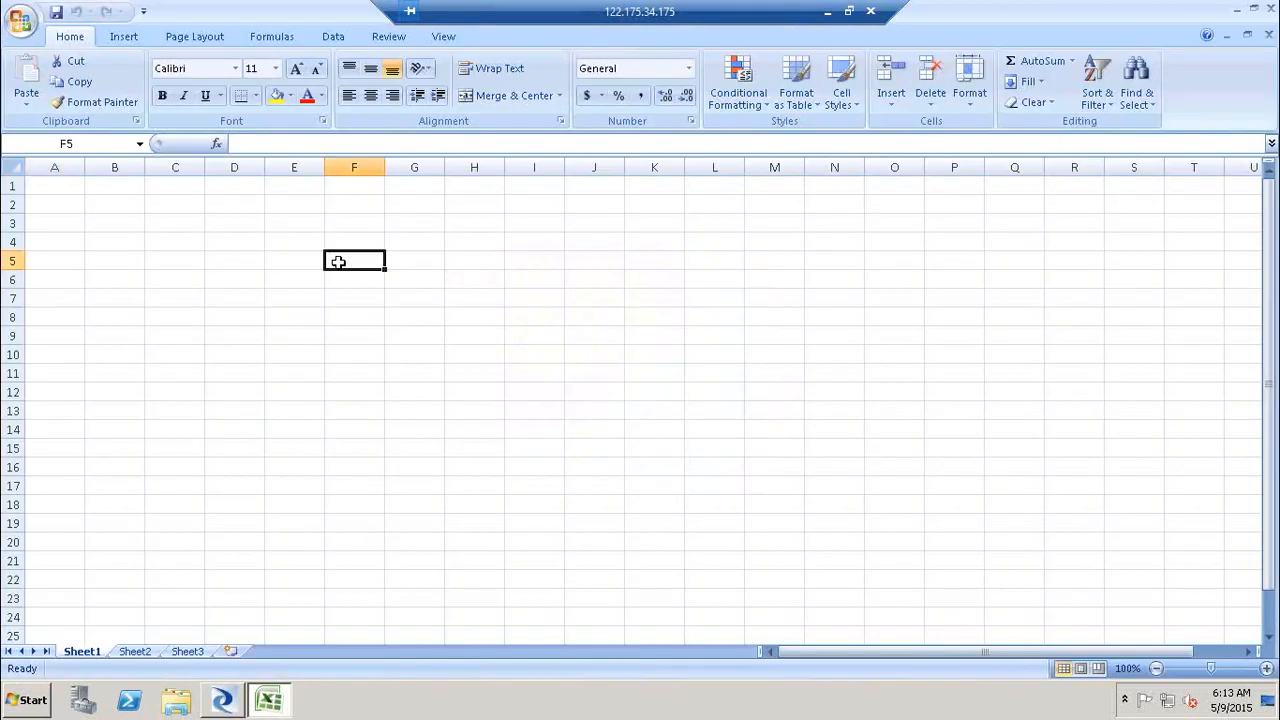
click(257, 96)
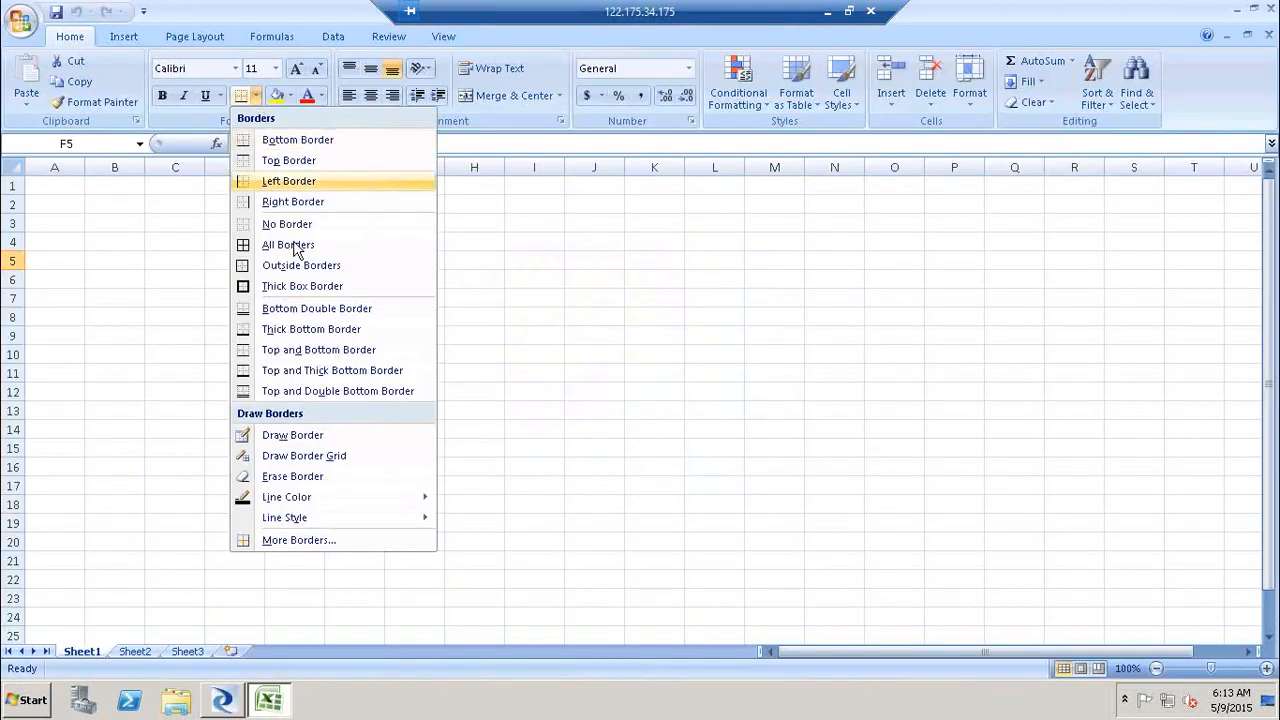
click(298, 268)
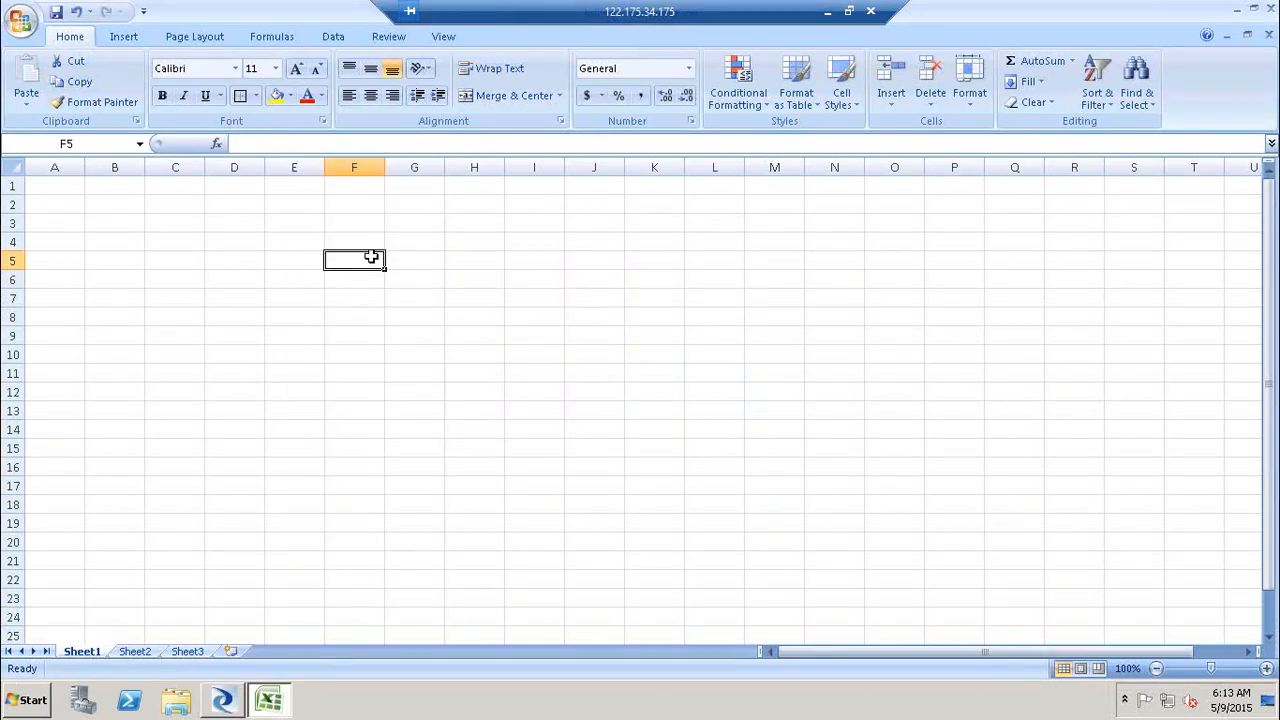
text(A)
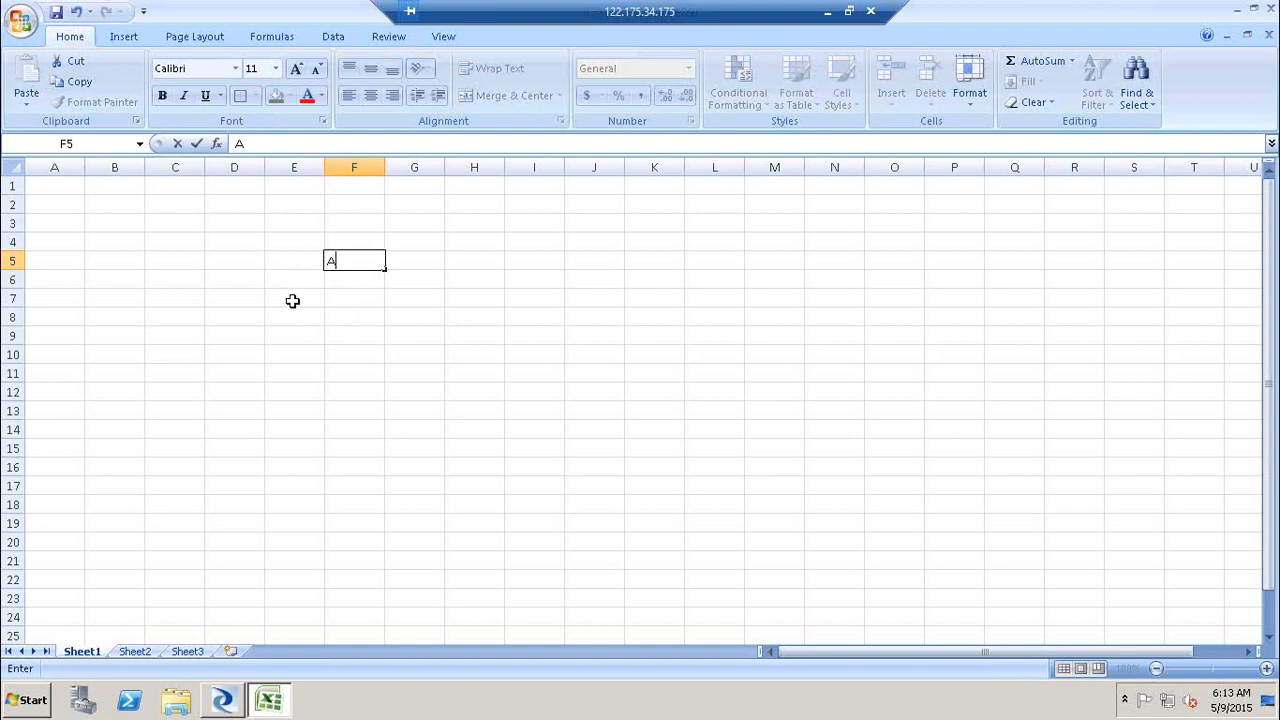
Step: Enter B in cell E9 with outside borders and C in cell G9 as the second hierarchy level
click(300, 334)
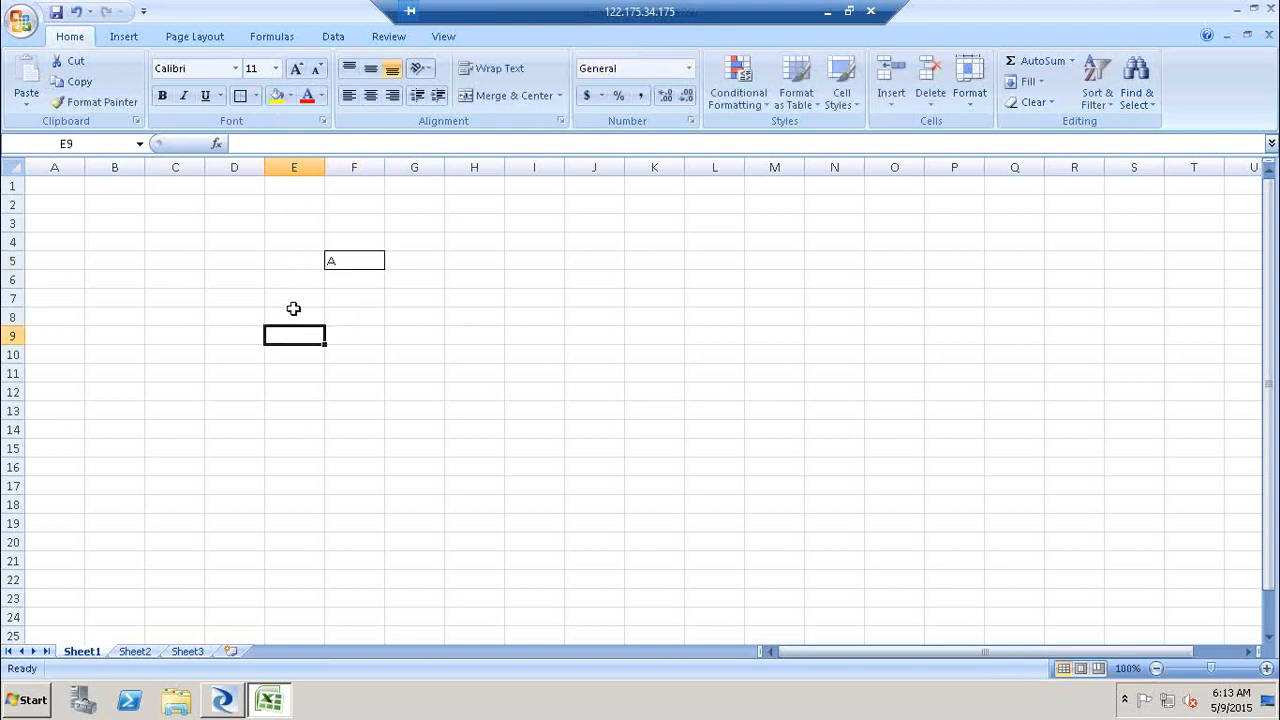
click(241, 100)
text(B)
key(Tab)
key(Tab)
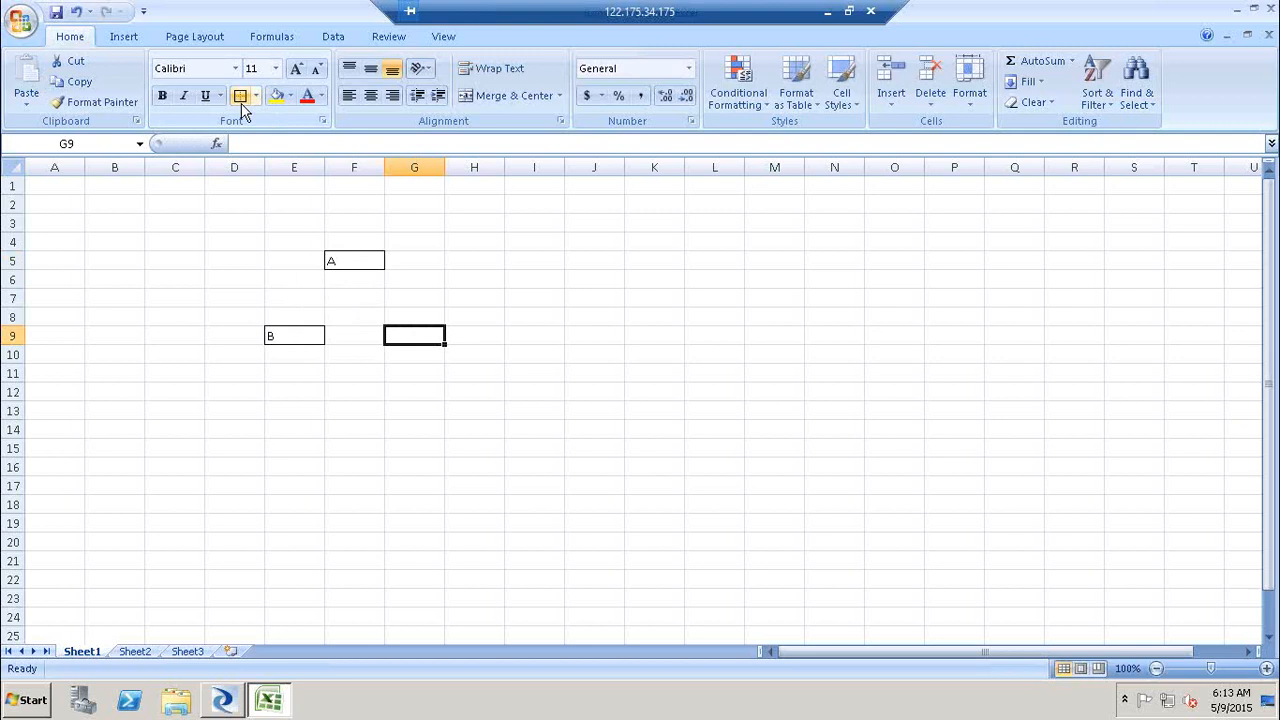
click(241, 100)
text(C)
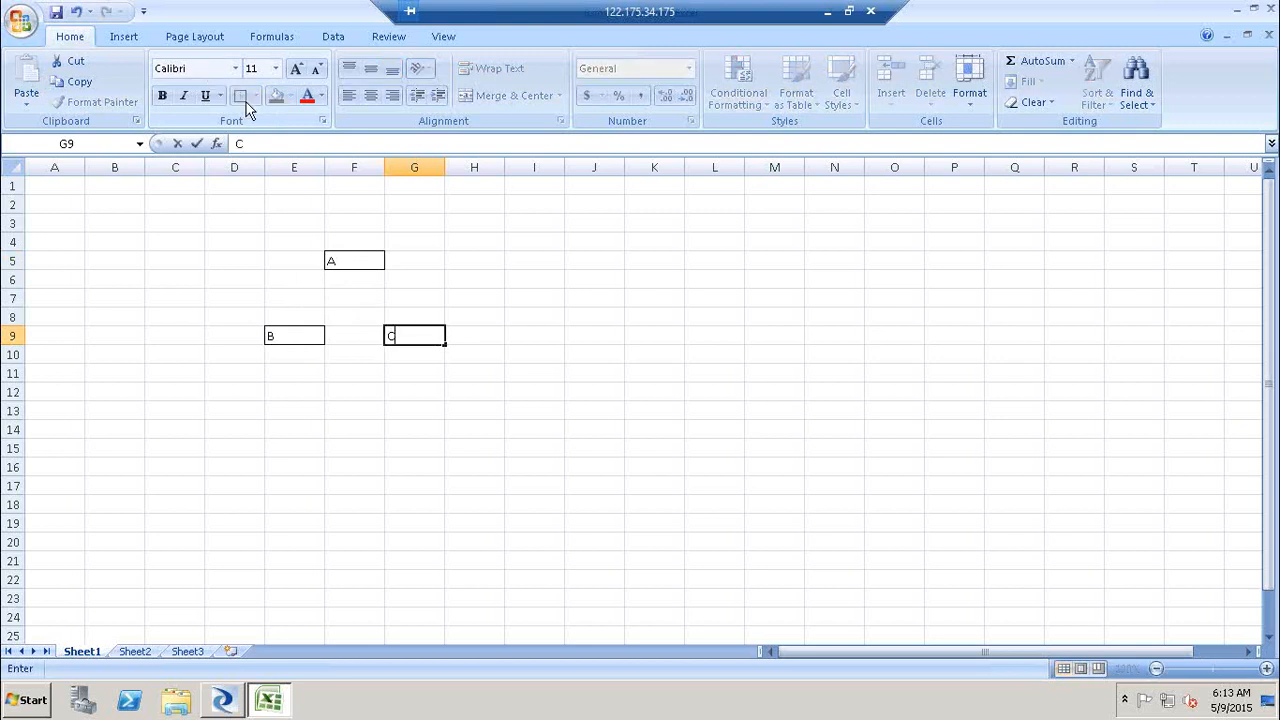
Step: Fill the third hierarchy level in row 13 with D in D13, D in F13 and F in H13
click(227, 408)
text(D)
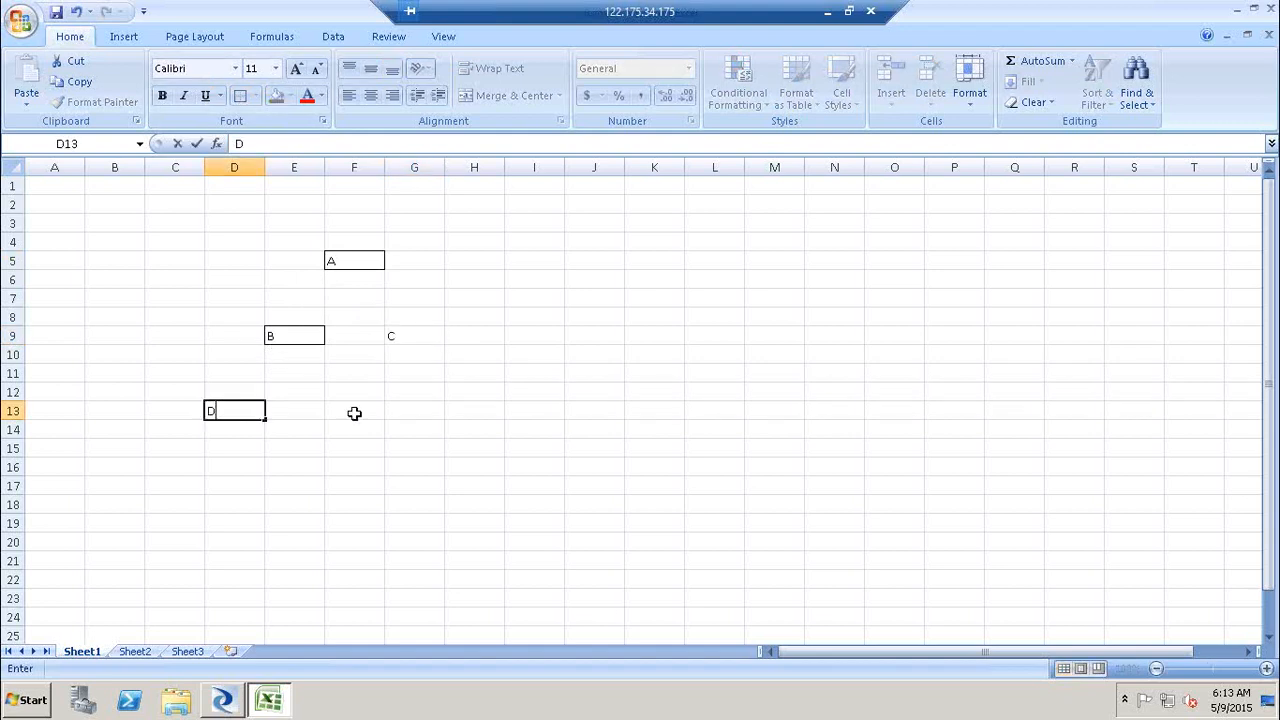
click(354, 411)
text(D)
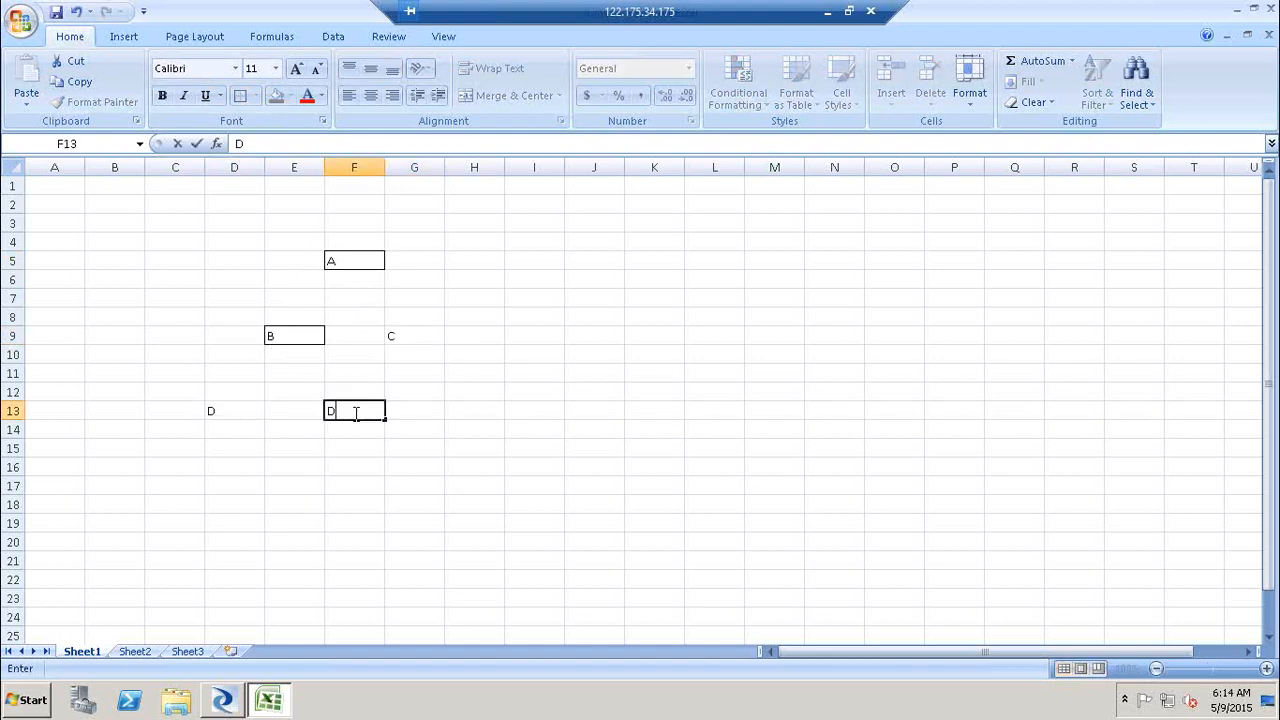
click(508, 413)
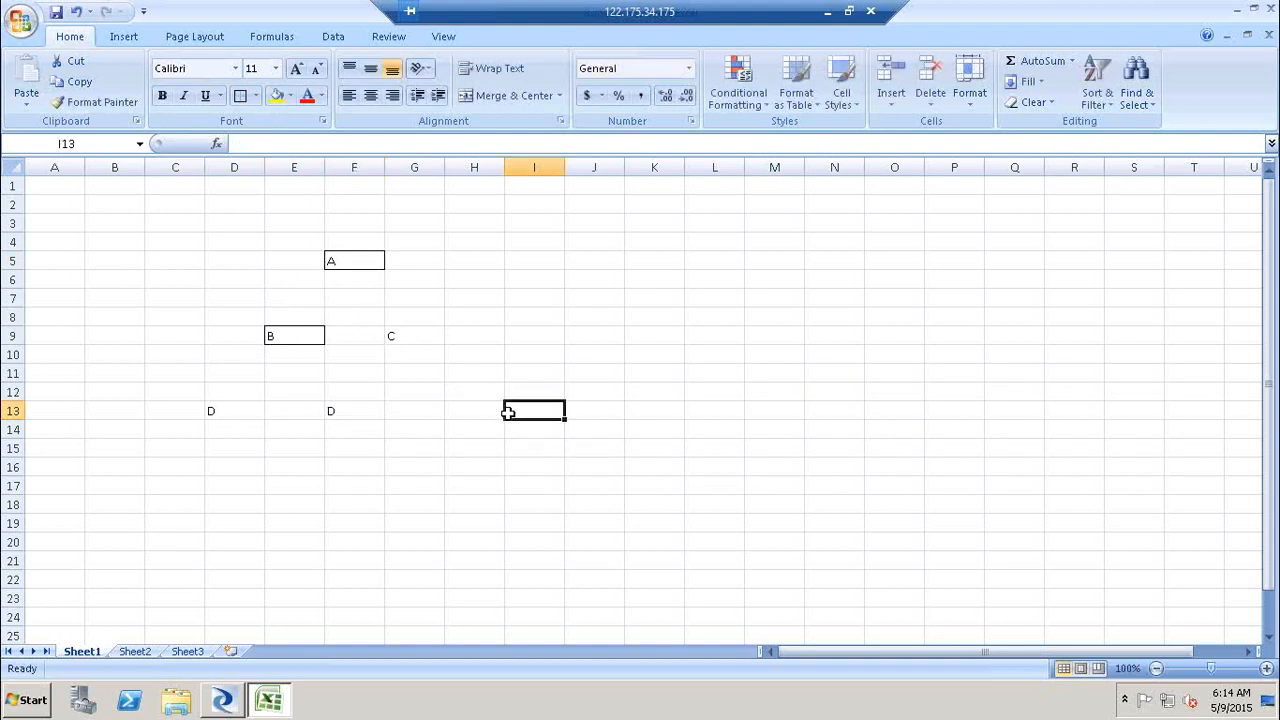
click(478, 413)
text(F)
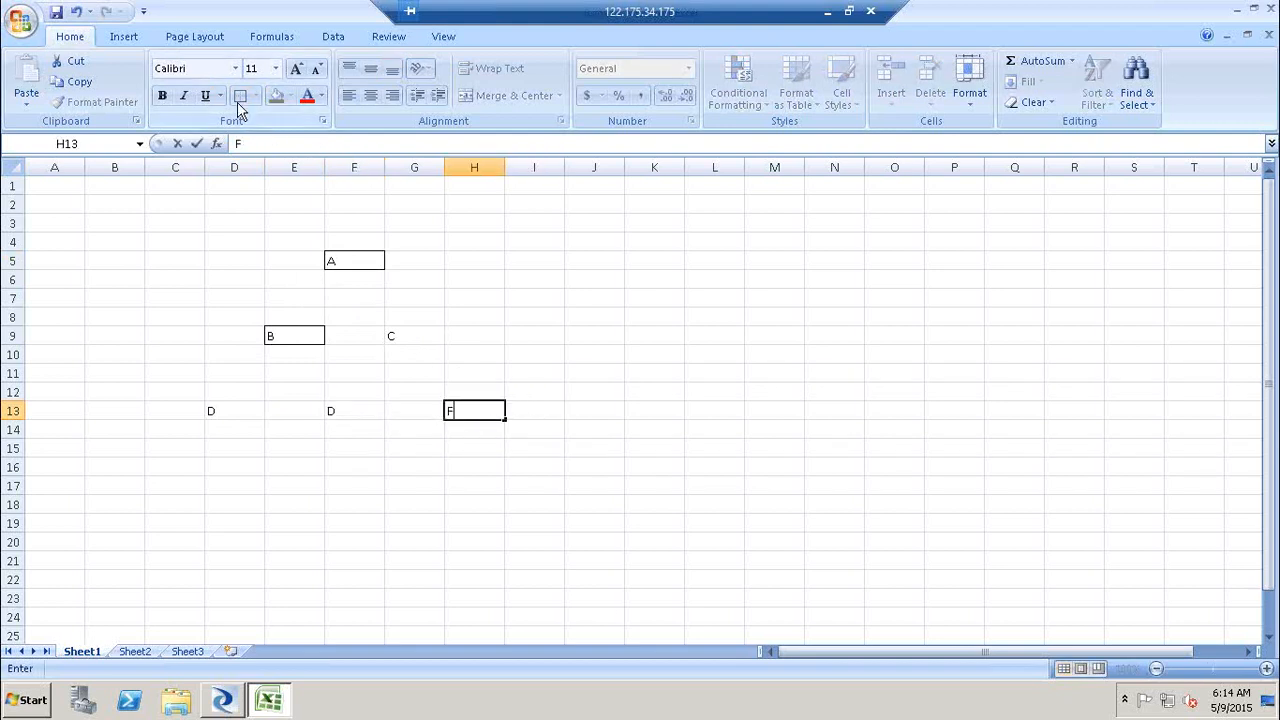
Step: Apply outside borders to the hierarchy cells F13, G9, H13 and D13
click(366, 410)
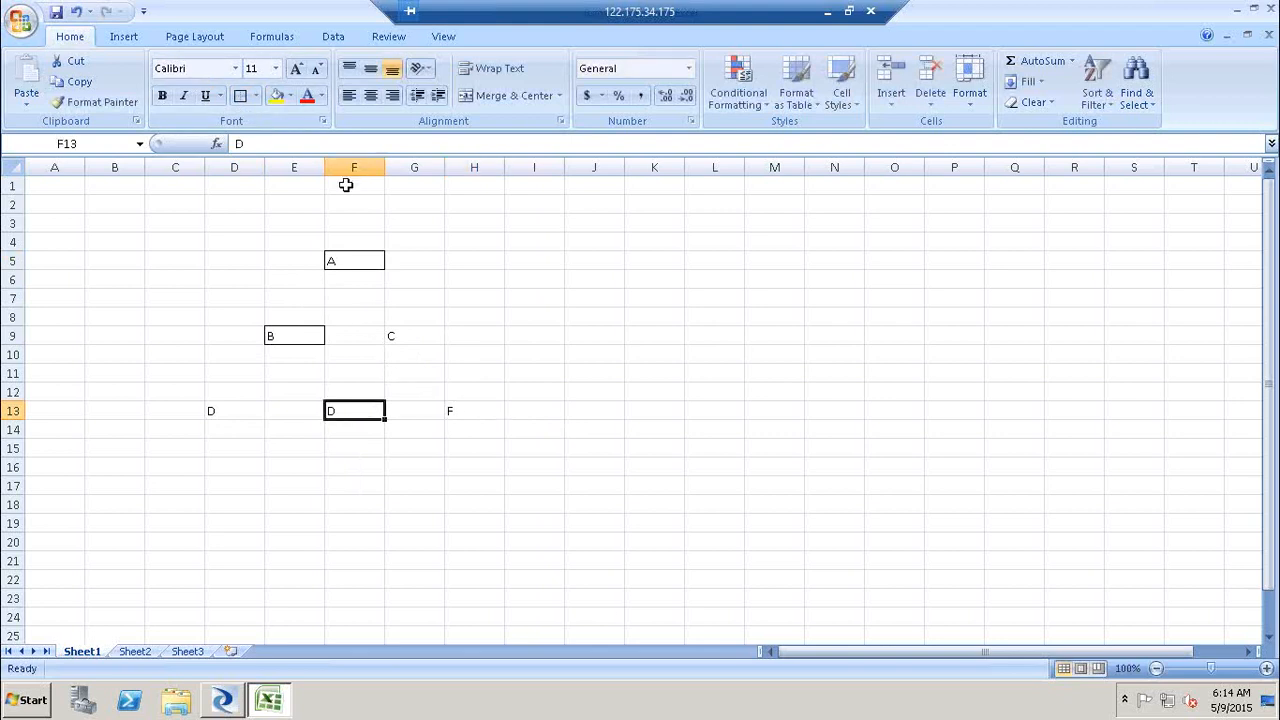
click(241, 97)
click(411, 335)
click(246, 96)
click(229, 409)
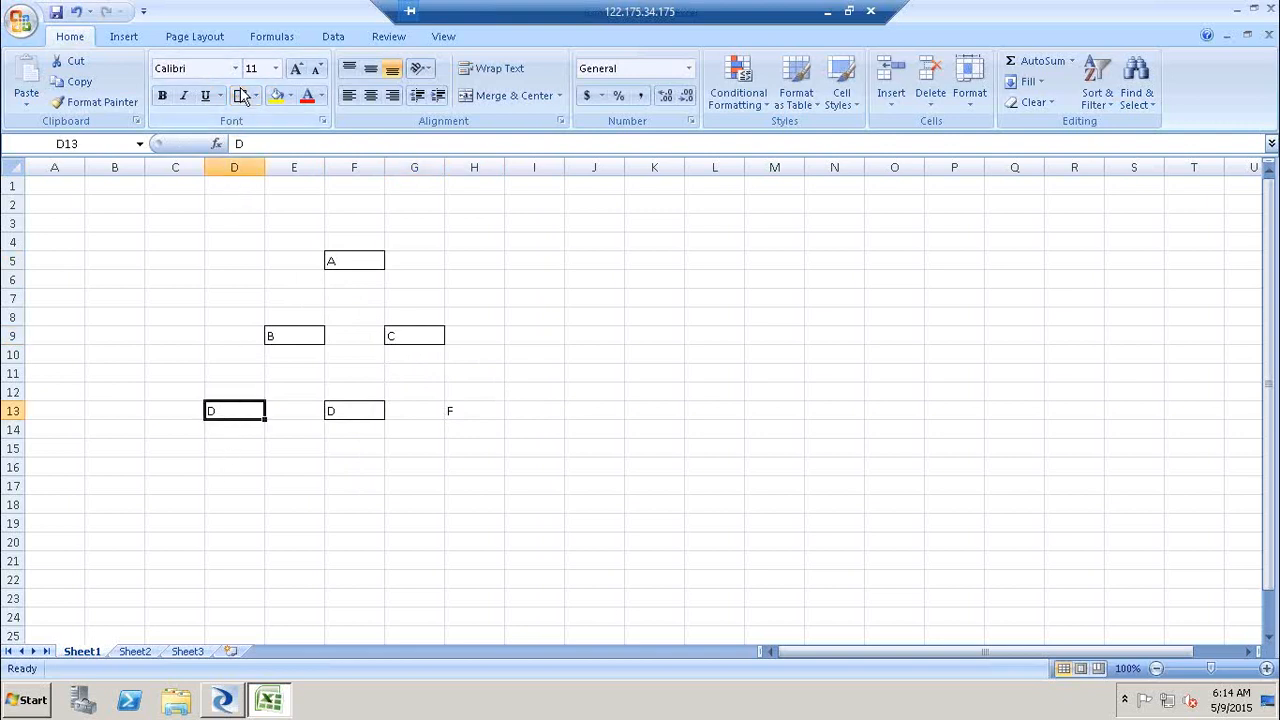
click(452, 408)
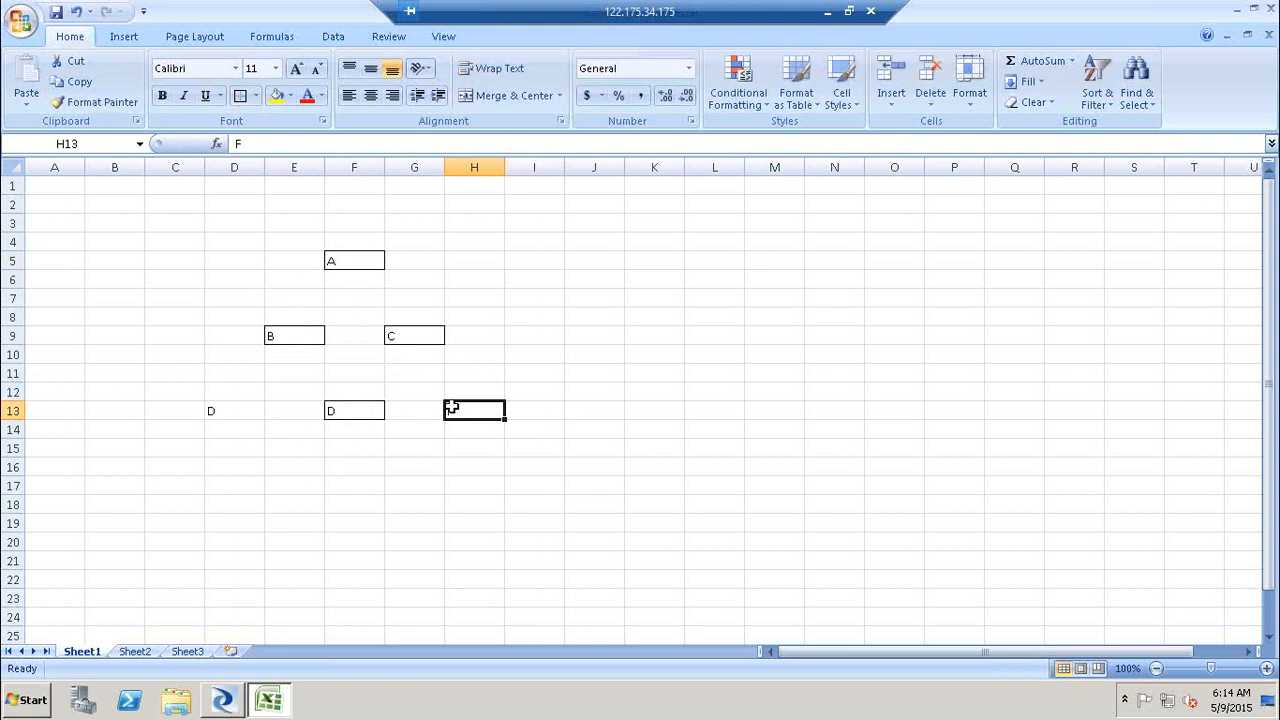
click(240, 102)
click(249, 408)
click(240, 97)
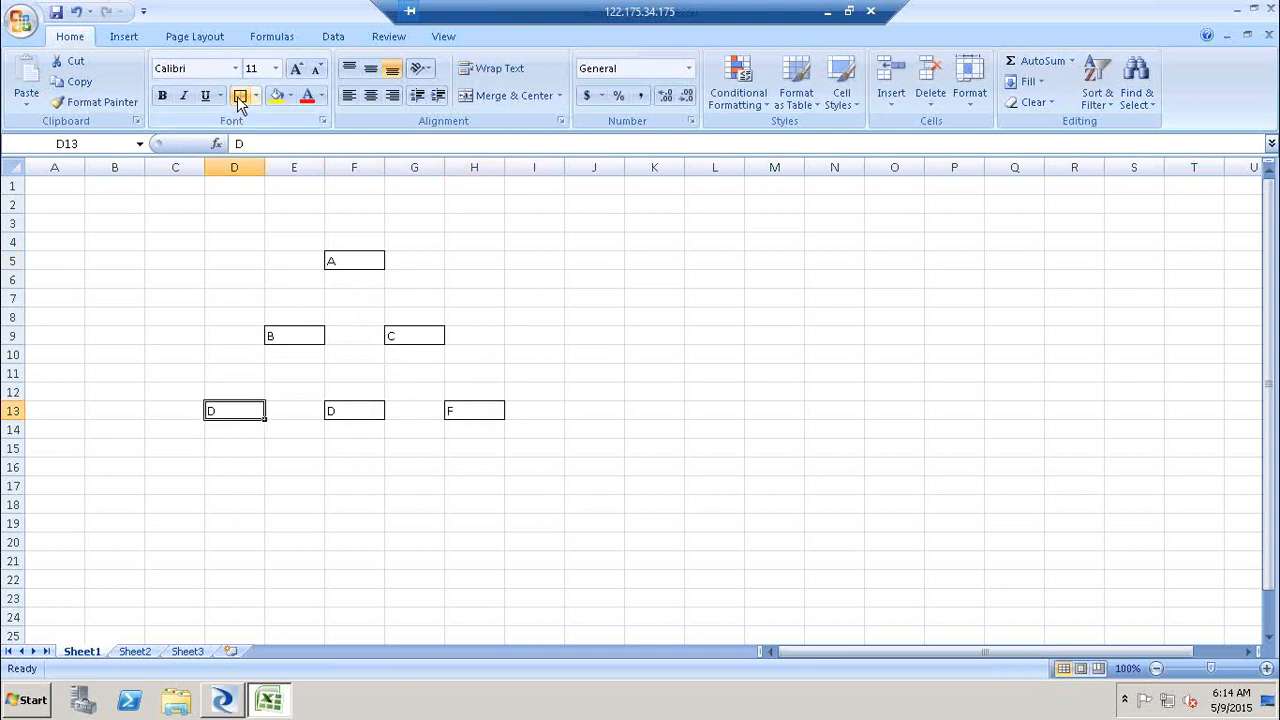
Step: Draw a straight arrow from cell A down to cell B, about 0.55" high and 0.47" wide
click(124, 37)
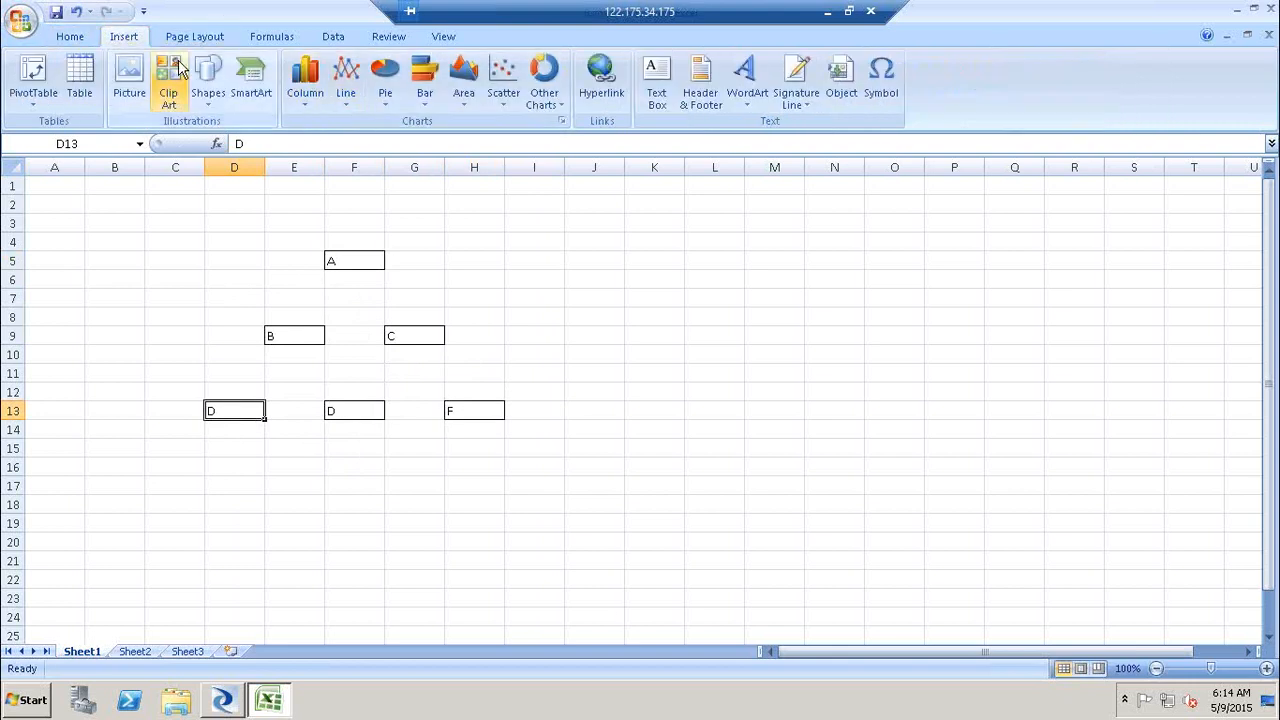
click(220, 100)
click(238, 142)
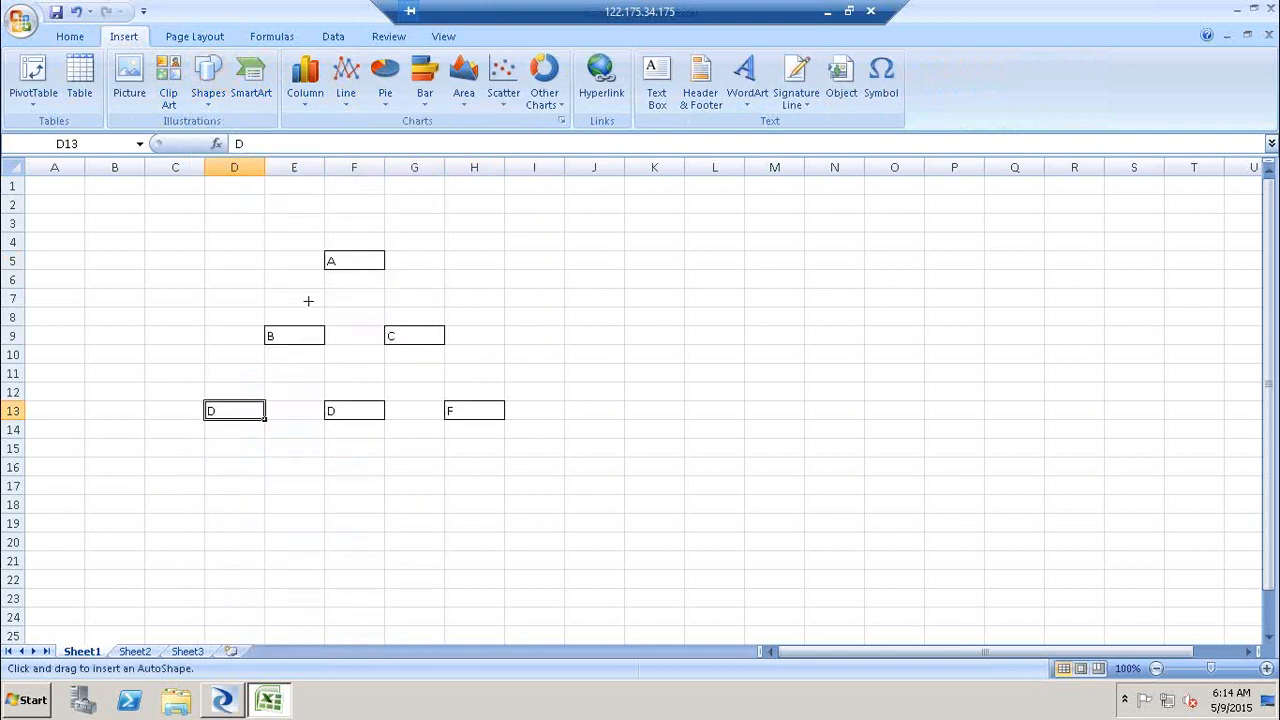
drag(345, 273, 303, 322)
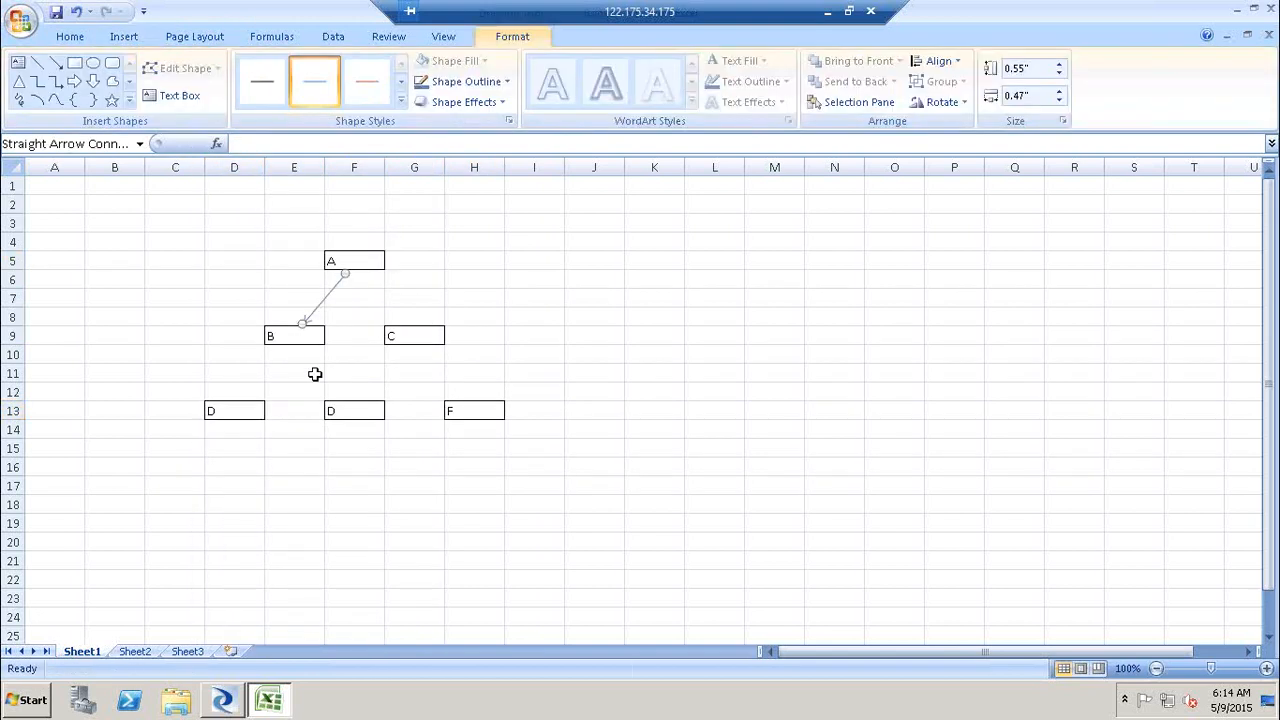
Step: Duplicate the arrow to link B to the D in D13, and draw another arrow from A to C, about 0.6" high and 0.71" wide
key(ctrl+c)
key(ctrl+v)
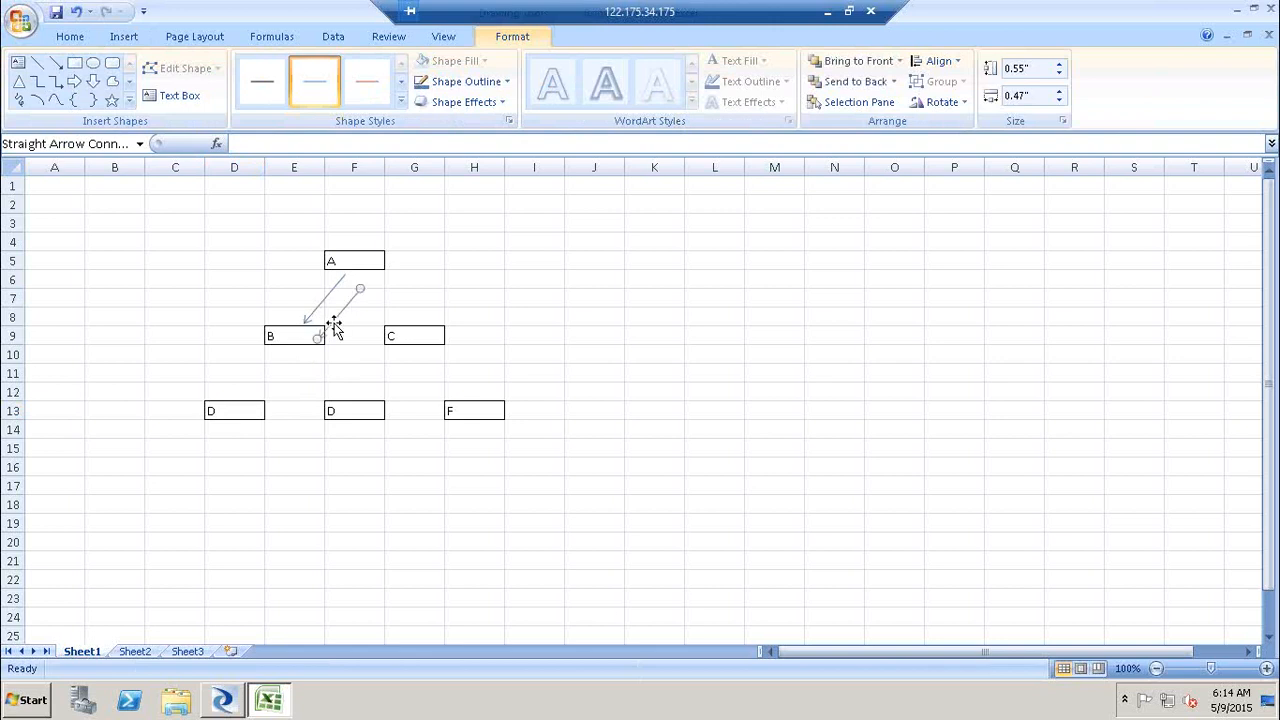
drag(337, 323, 256, 377)
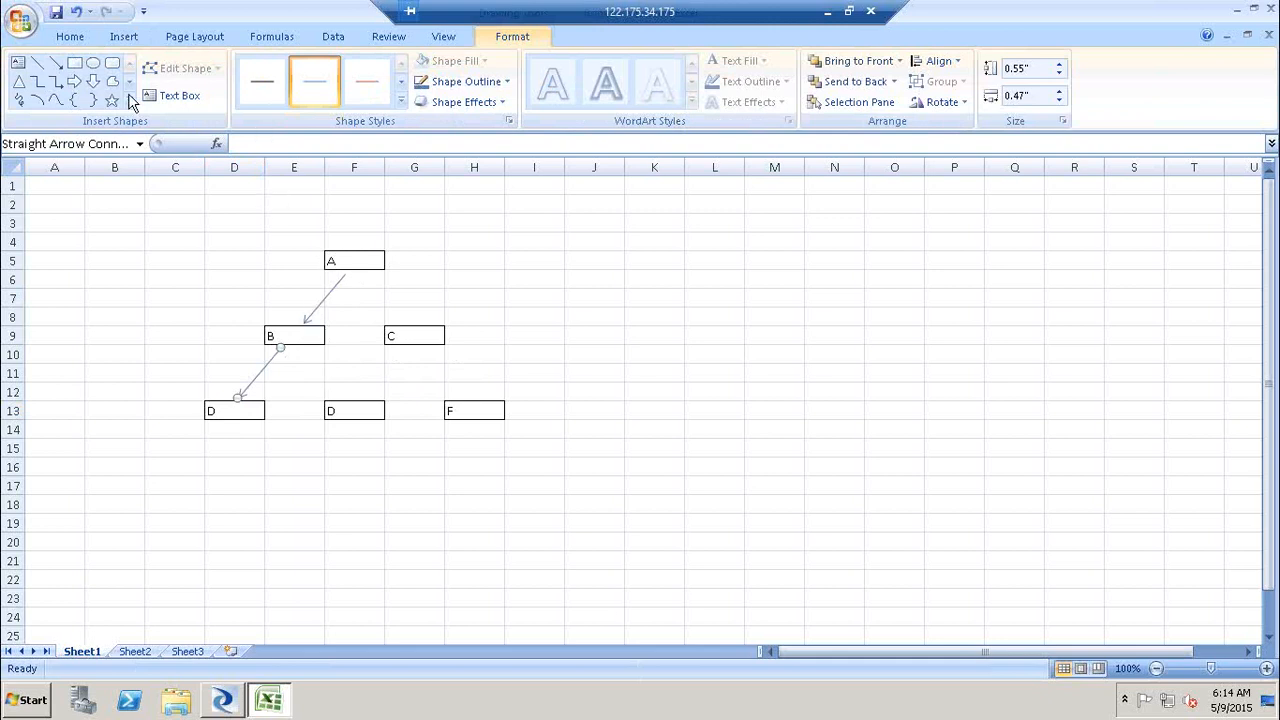
click(55, 62)
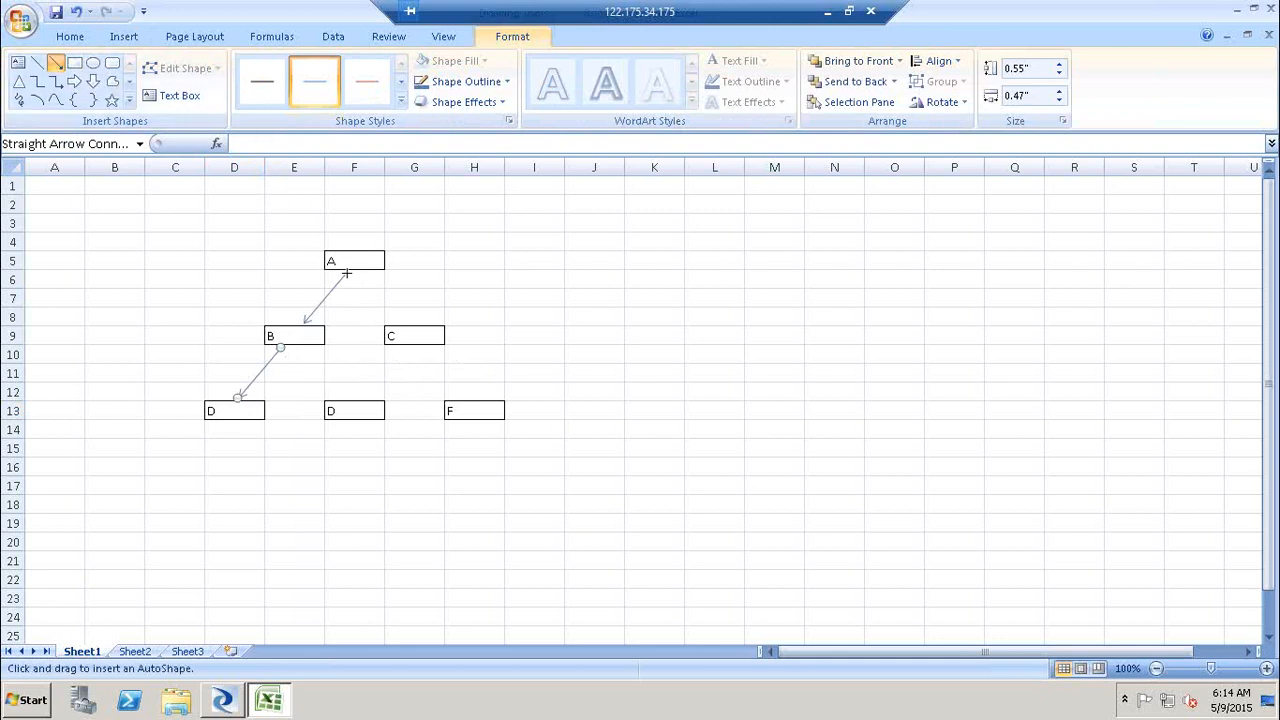
drag(346, 273, 410, 328)
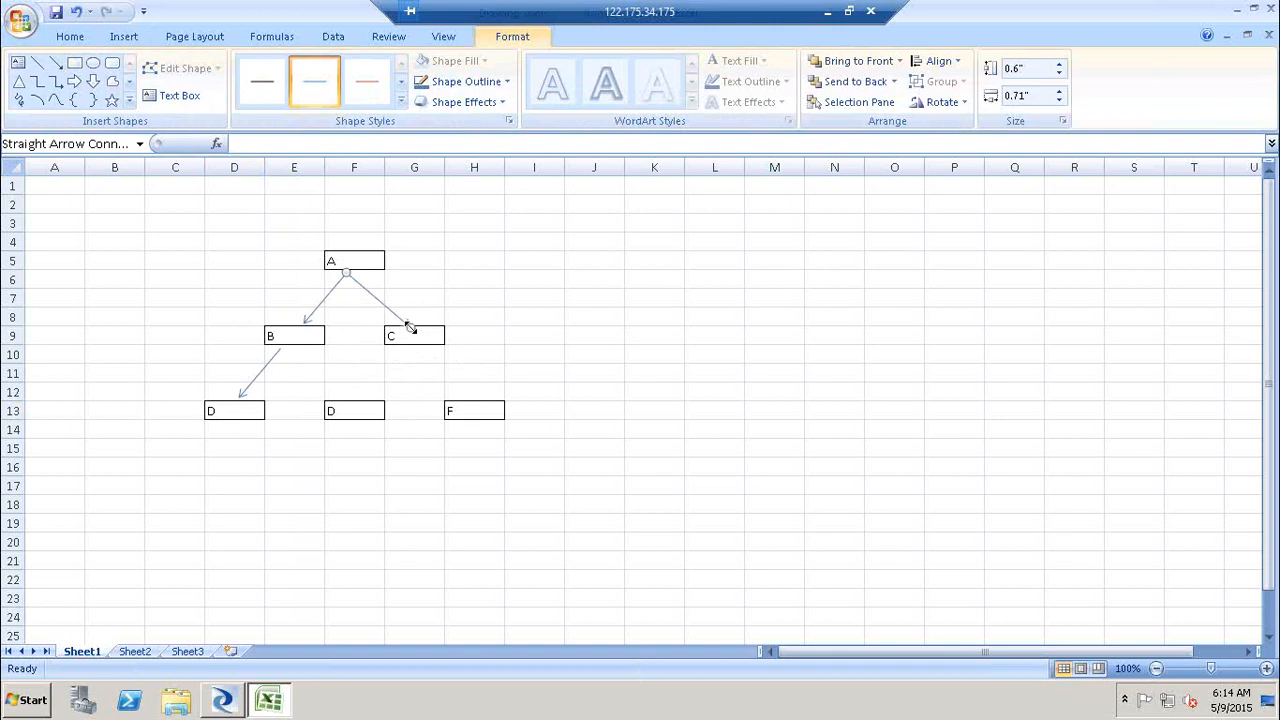
Step: Draw an arrow from C to F, about 0.63" high and 0.71" wide, and change cell F13 to E
click(55, 62)
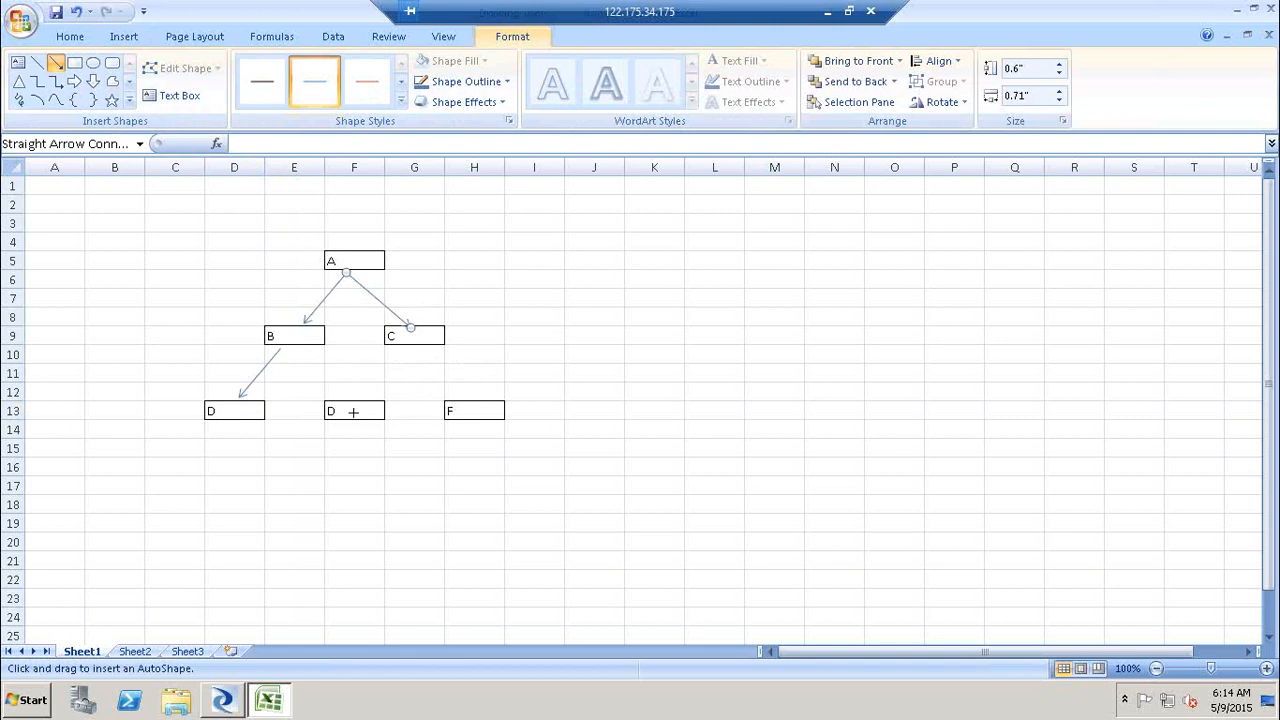
drag(412, 344, 476, 404)
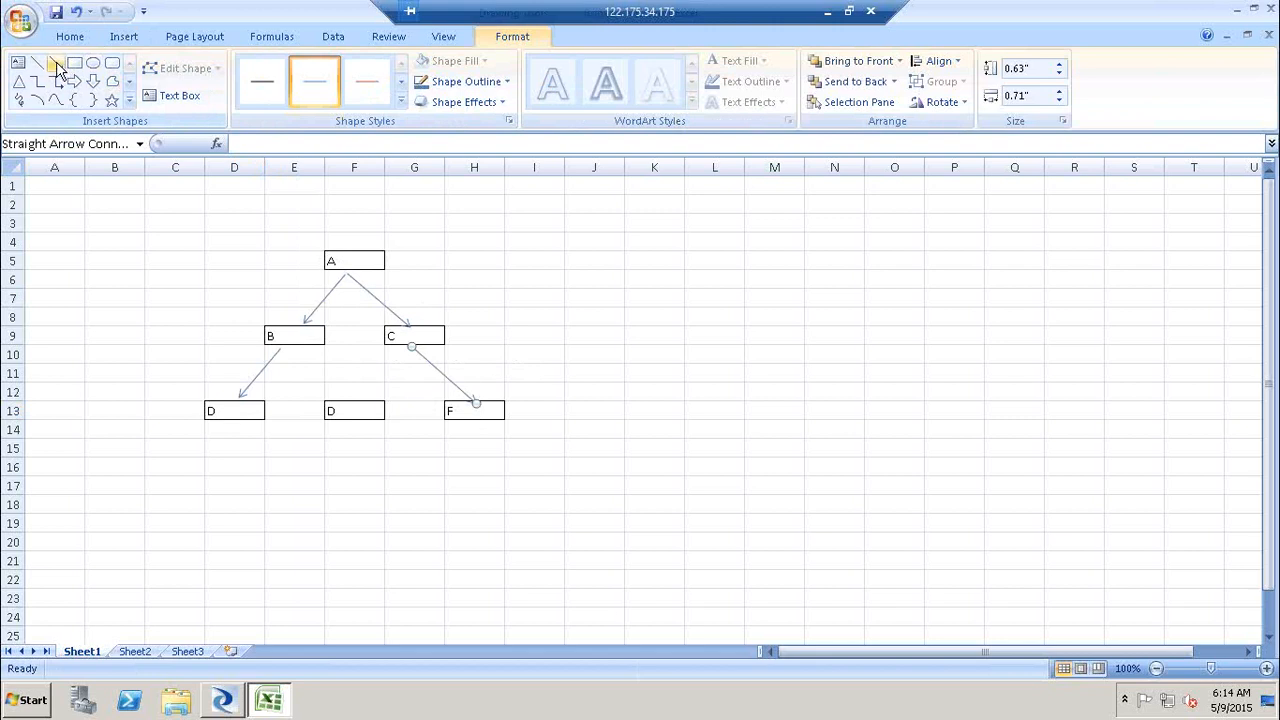
click(57, 63)
click(344, 402)
text(E)
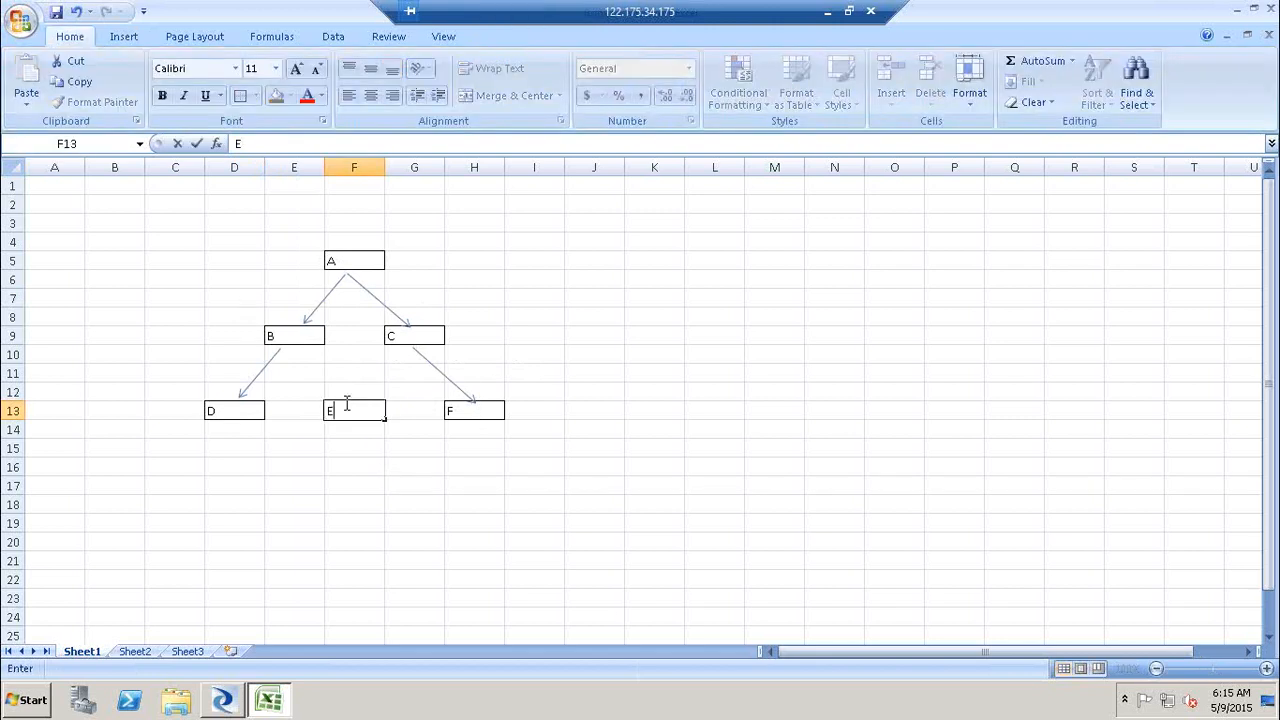
click(502, 521)
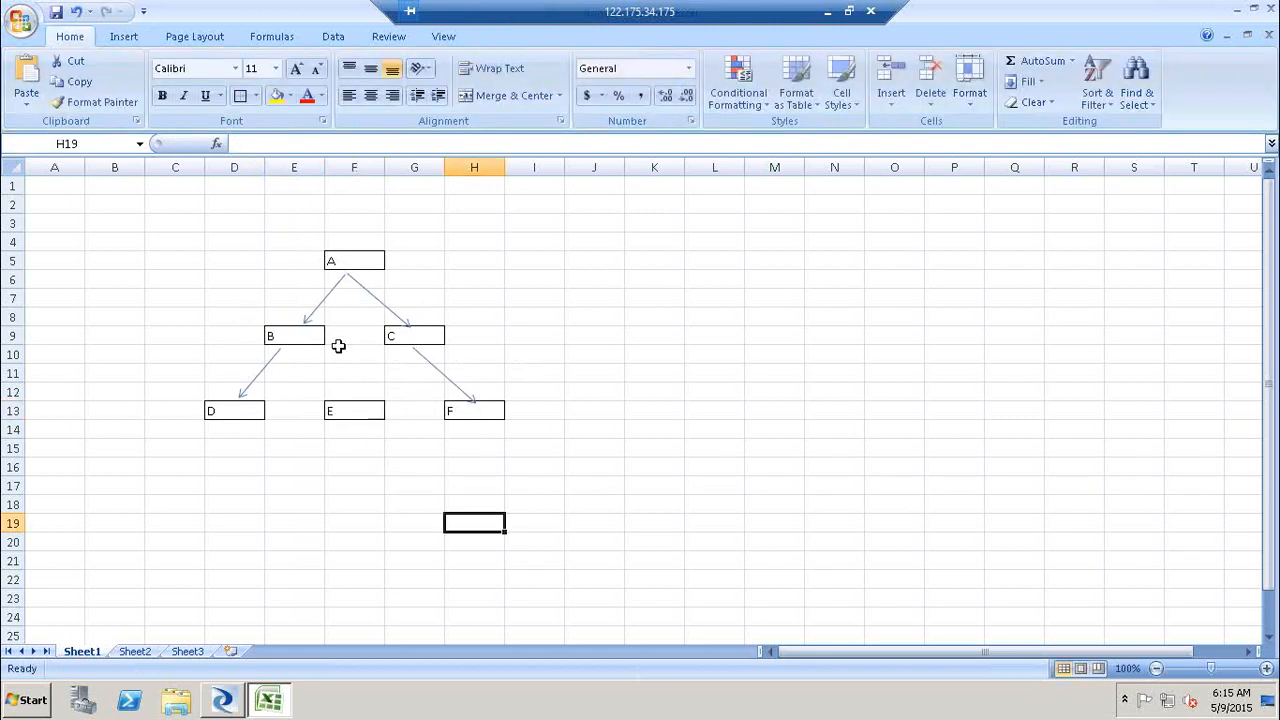
Step: Draw a straight arrow from cell B down to cell E in the hierarchy diagram
click(134, 40)
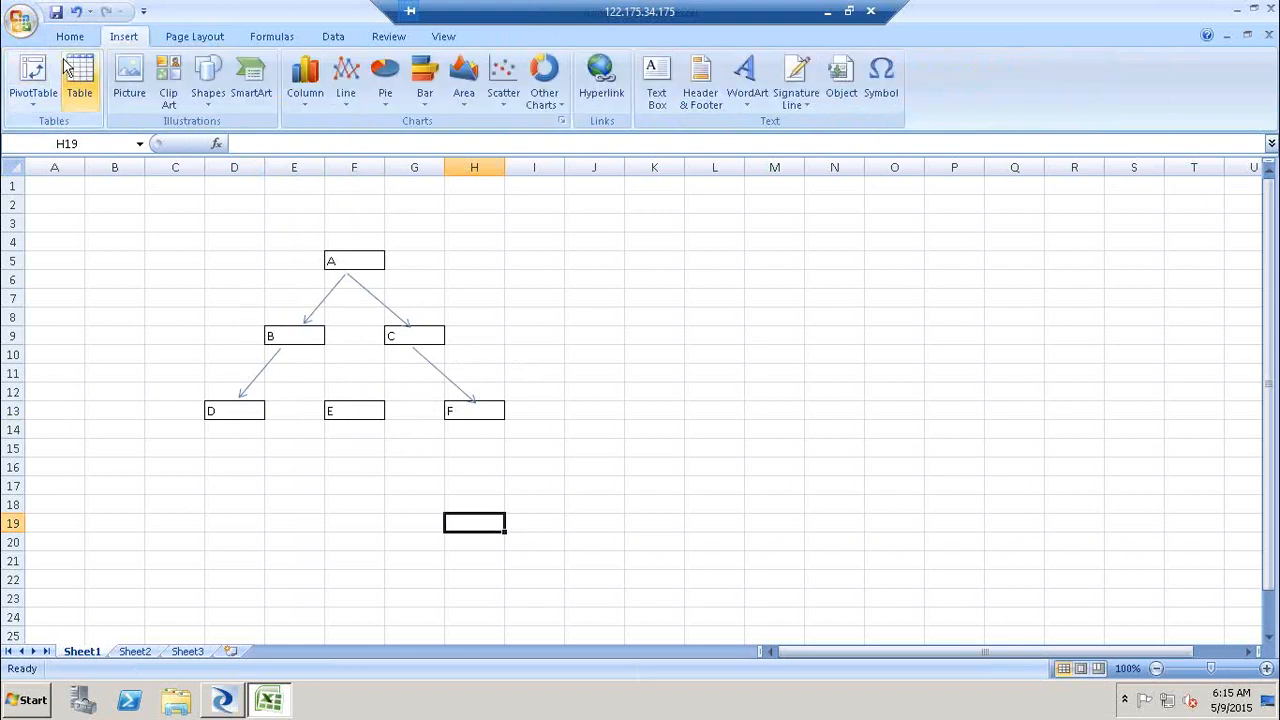
click(208, 88)
click(237, 146)
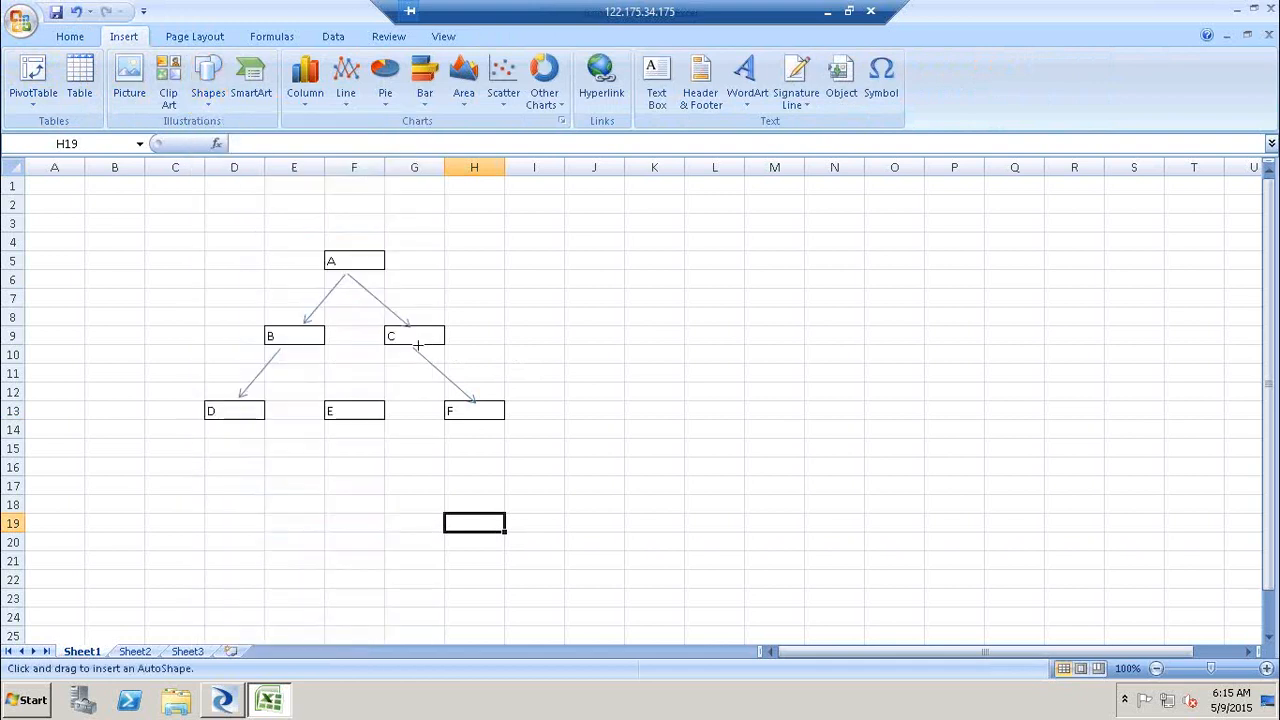
drag(357, 405, 350, 396)
click(750, 336)
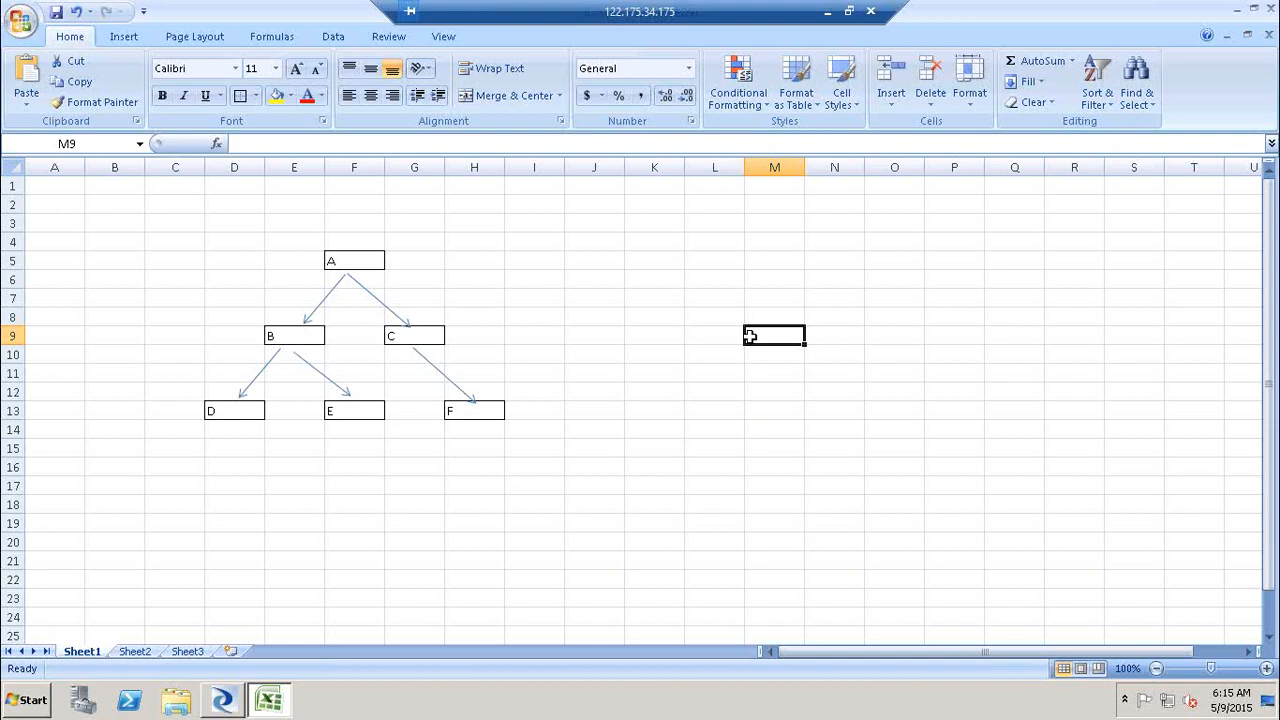
click(149, 245)
drag(607, 331, 523, 500)
drag(520, 433, 520, 433)
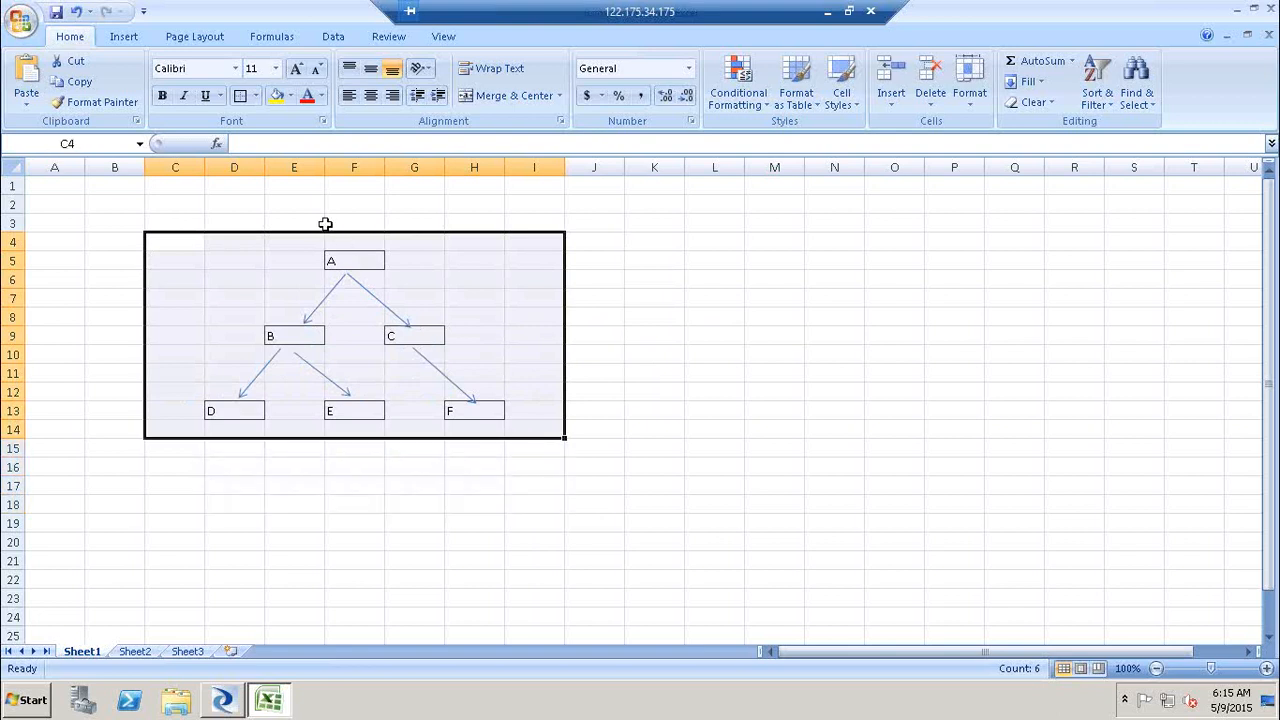
Step: Label the upper hierarchy levels with Sr. Mgr in H5, Mgr in D9 and Lead in H9
click(466, 268)
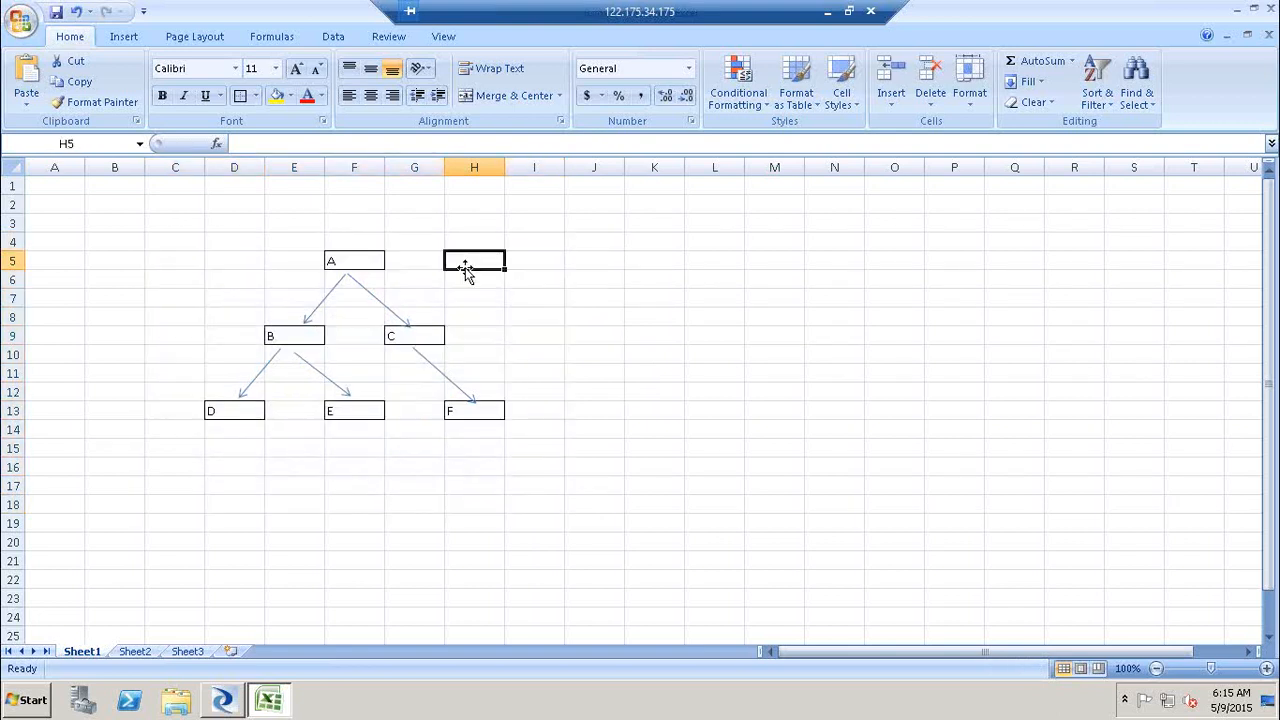
text(Sr. Mgr)
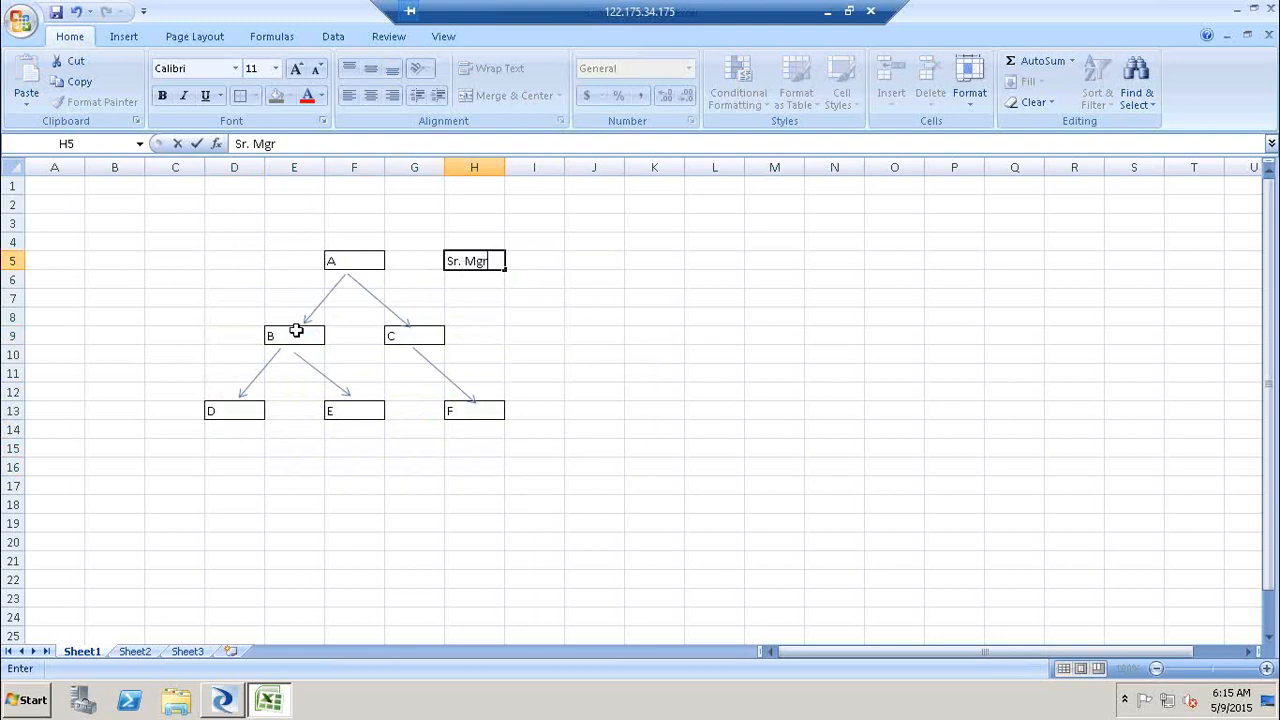
drag(222, 351, 223, 338)
click(223, 338)
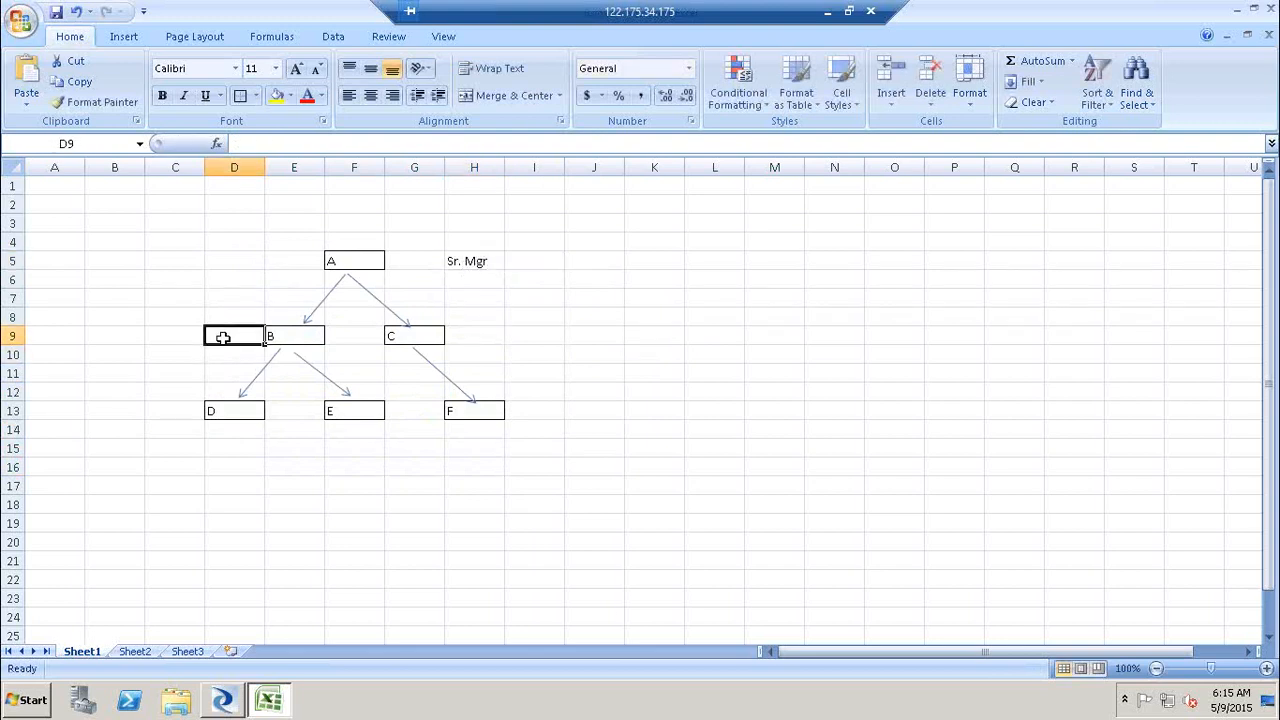
text(Mgr)
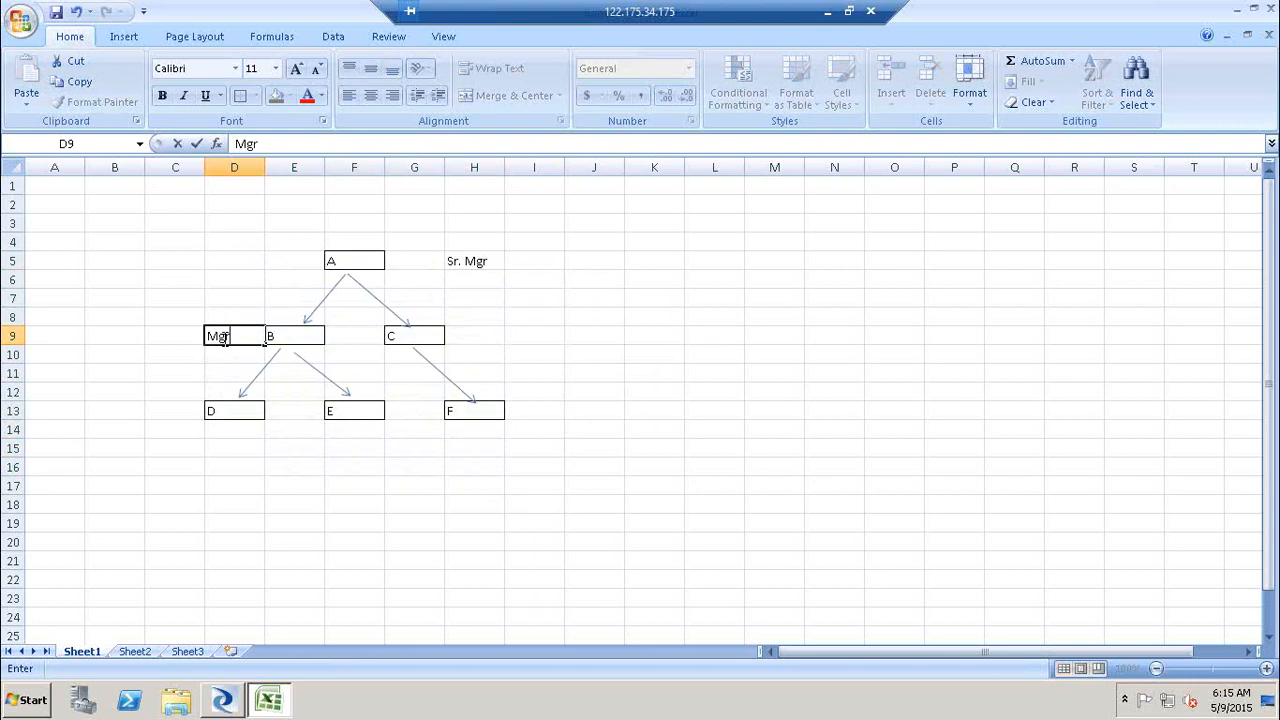
click(493, 331)
text(Lead)
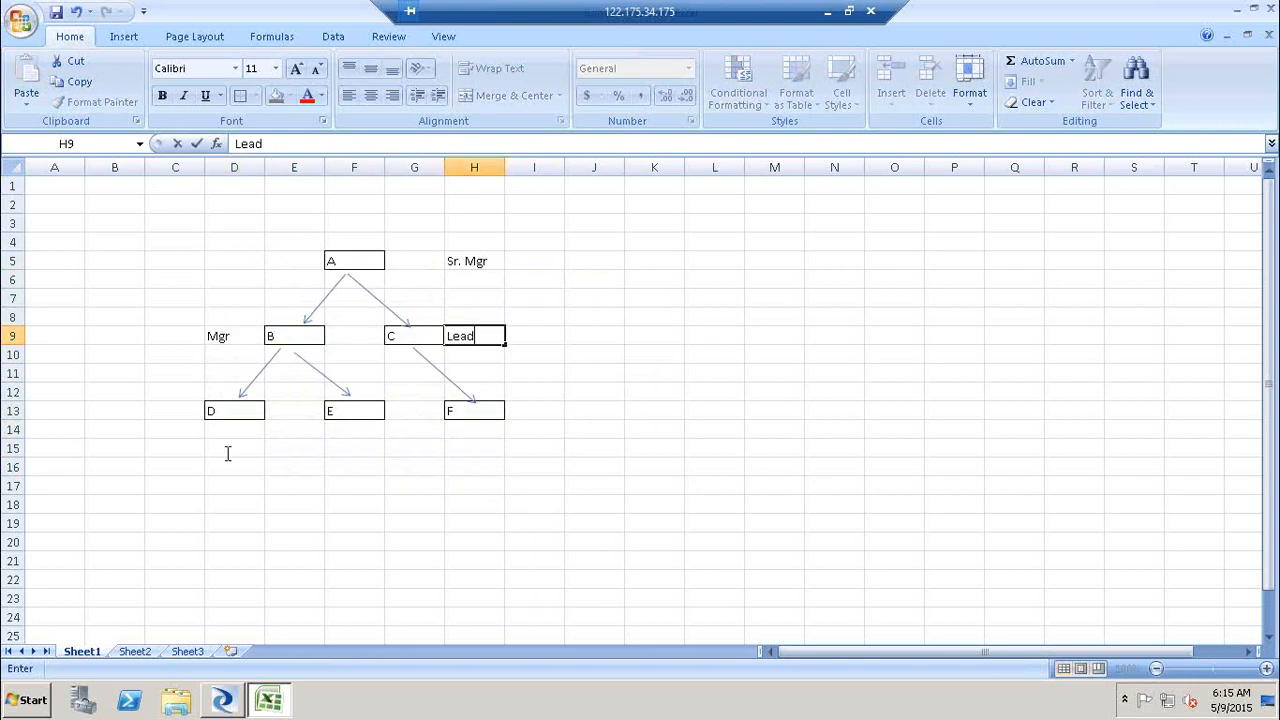
Step: Label the third hierarchy level with Sr Con in D14, Con in F14 and Trainee in H14
click(214, 431)
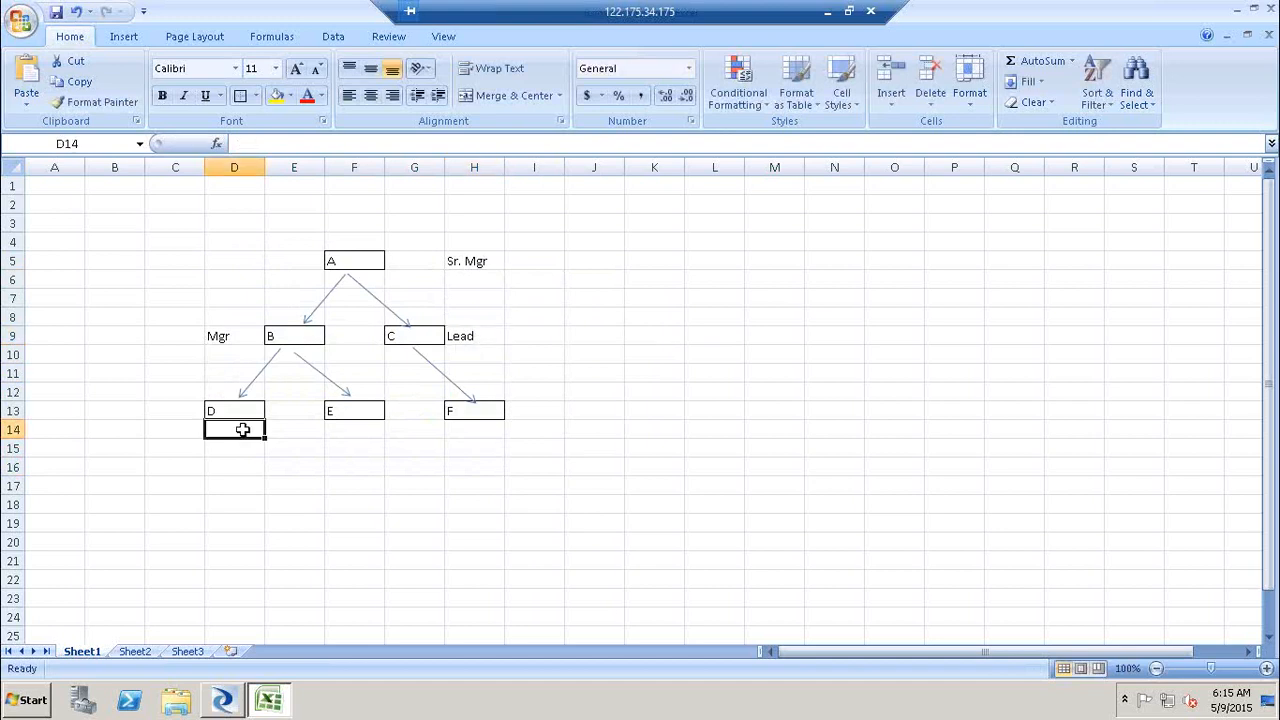
text(Sr Con)
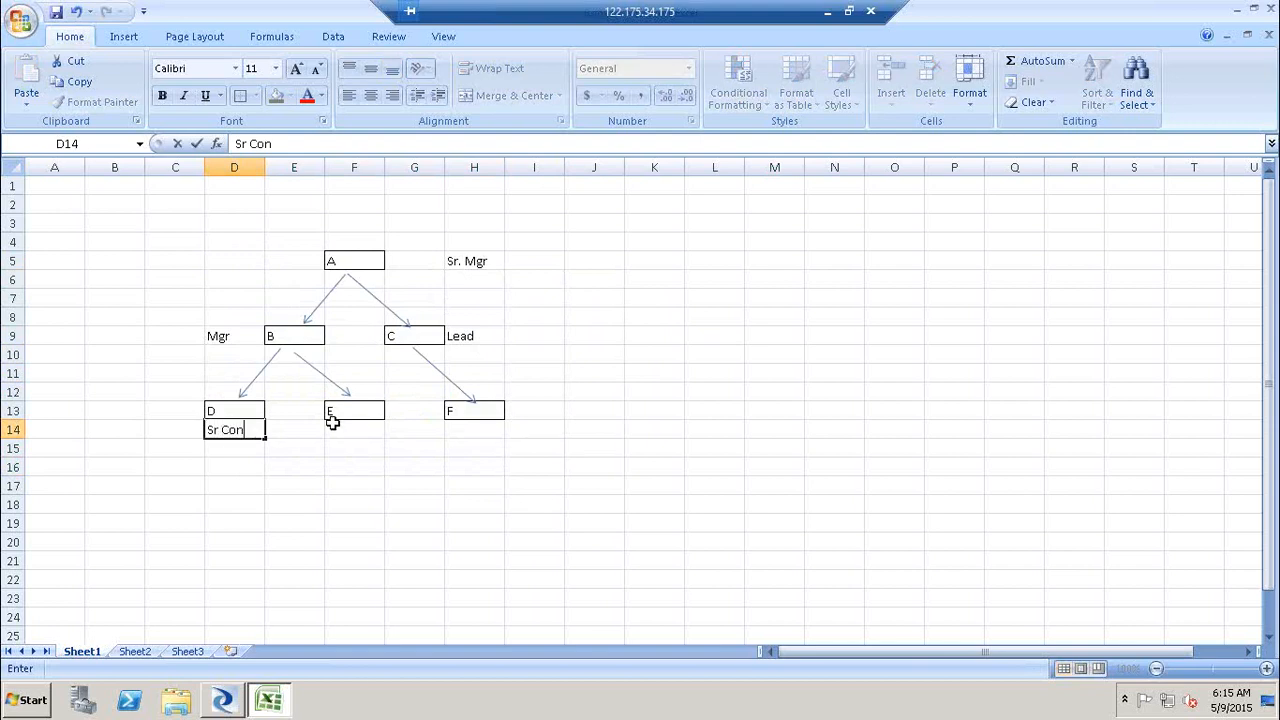
click(363, 430)
text(Con)
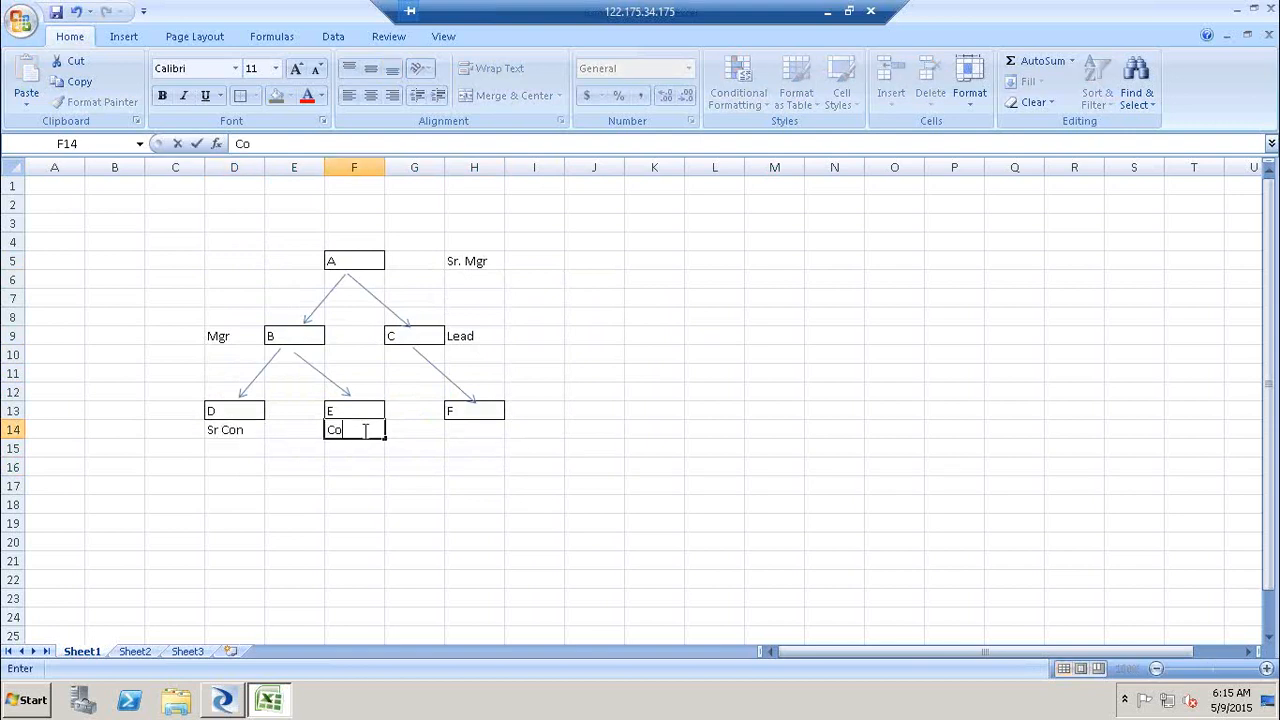
click(469, 427)
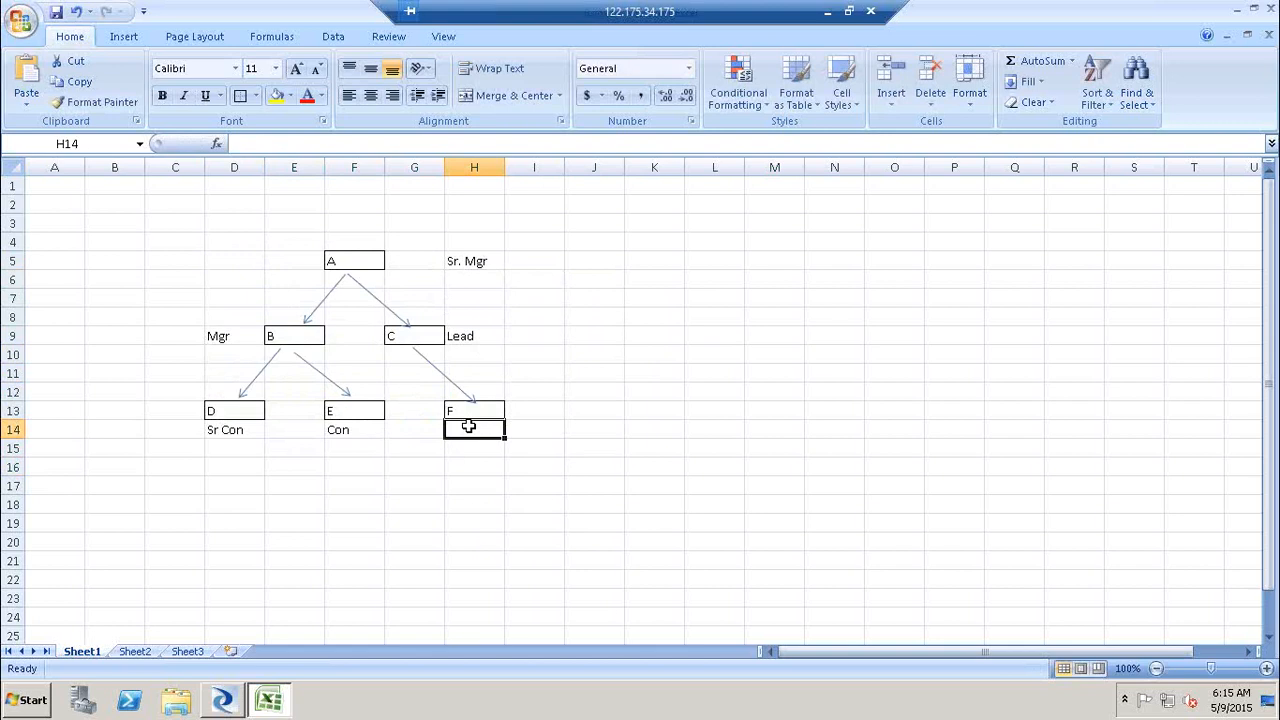
text(Trainee)
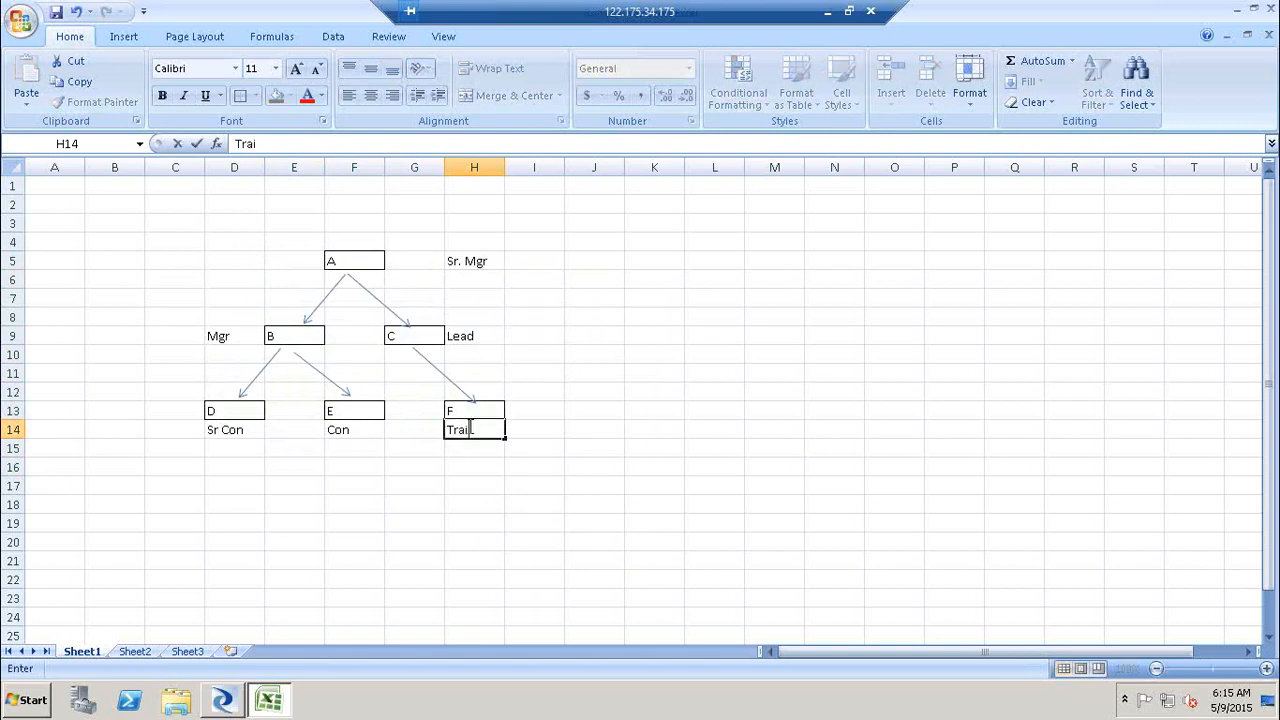
click(777, 491)
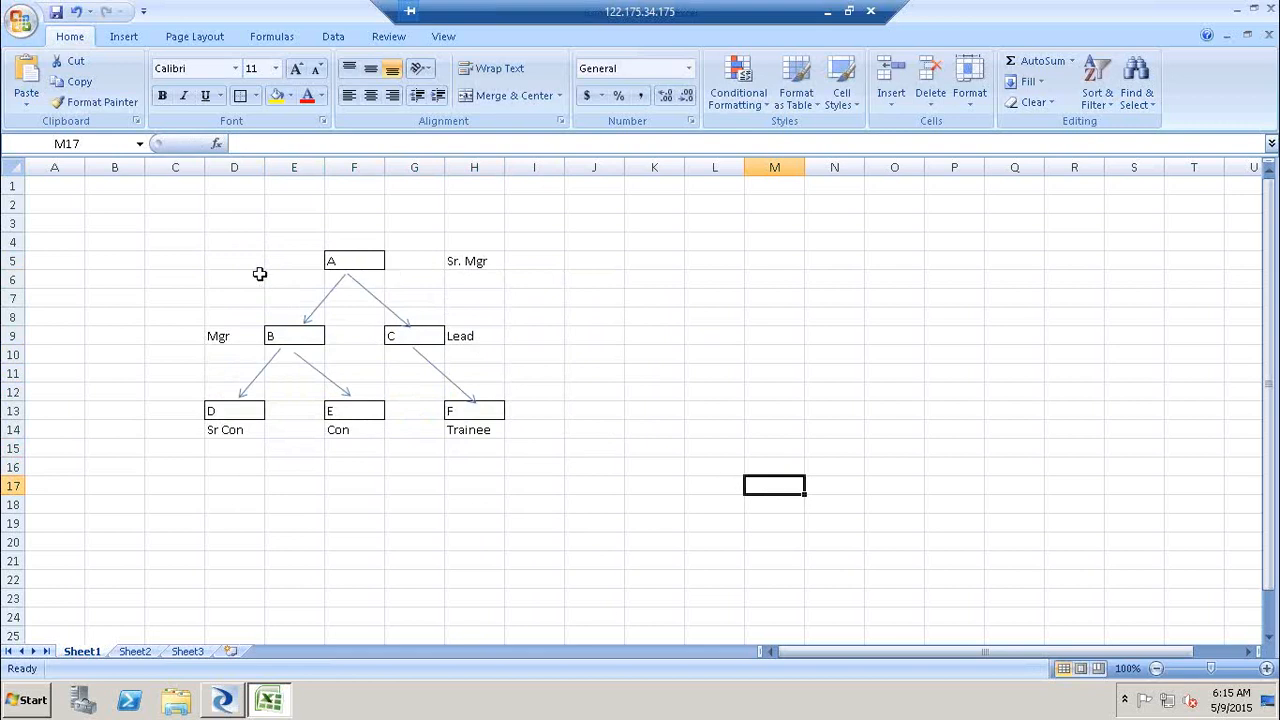
Step: Examine the parent-child relationships in the diagram from A through B and C down to D, E and F
click(344, 262)
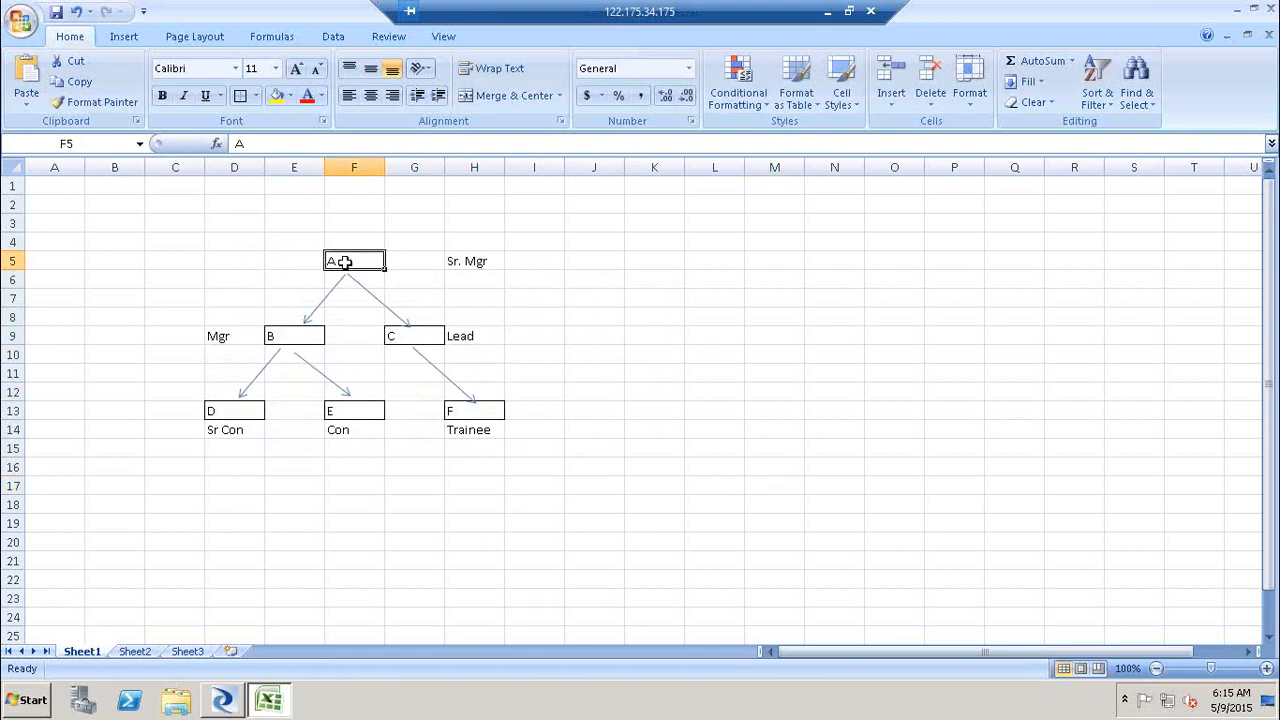
click(306, 330)
click(451, 350)
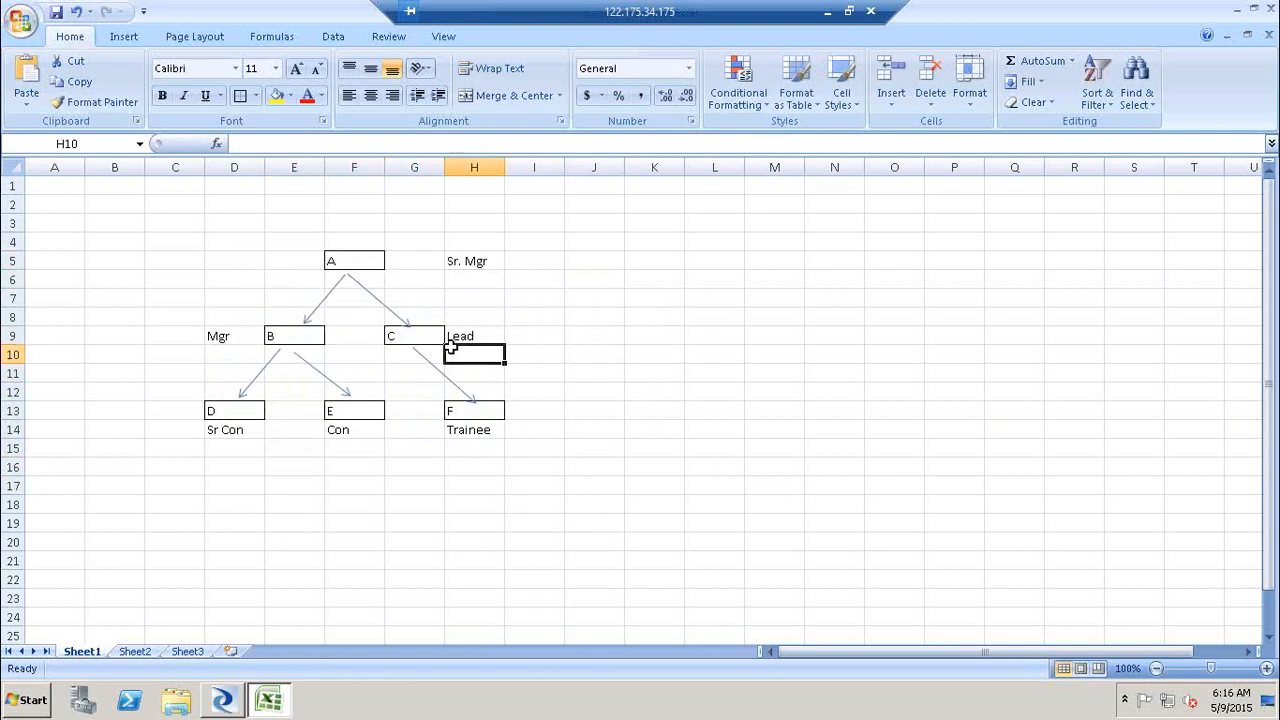
click(245, 412)
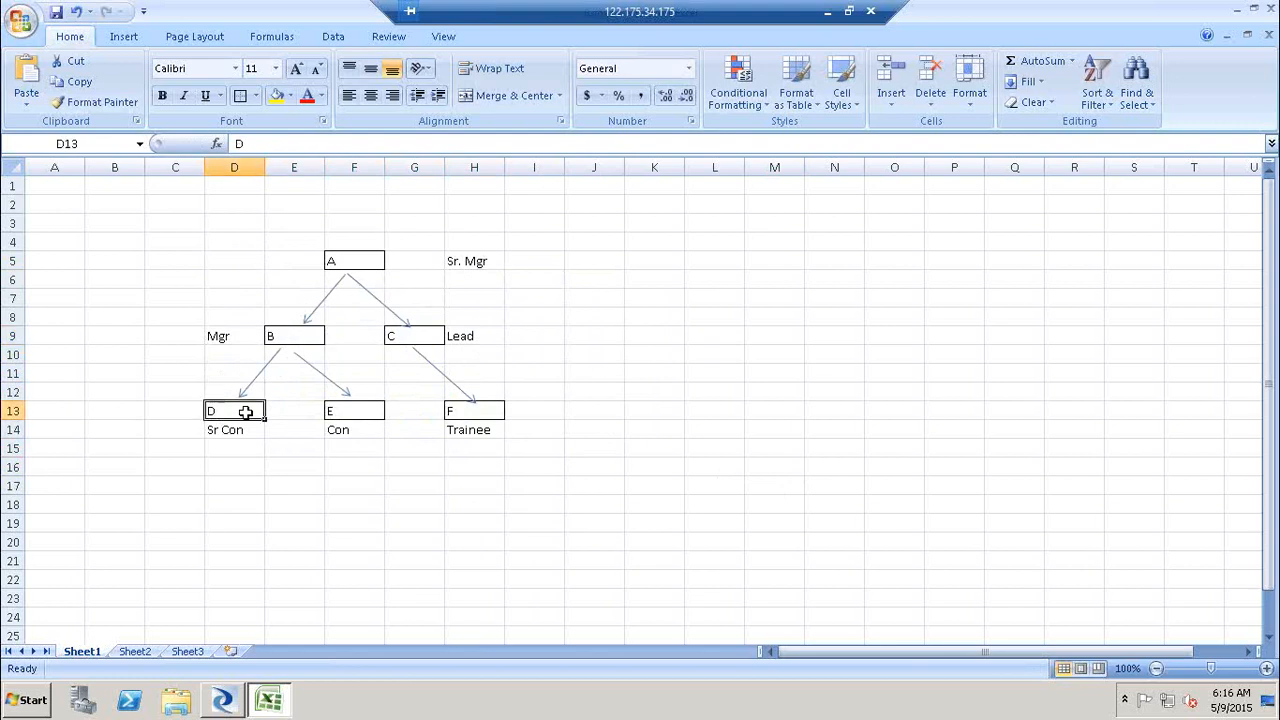
click(337, 411)
click(421, 338)
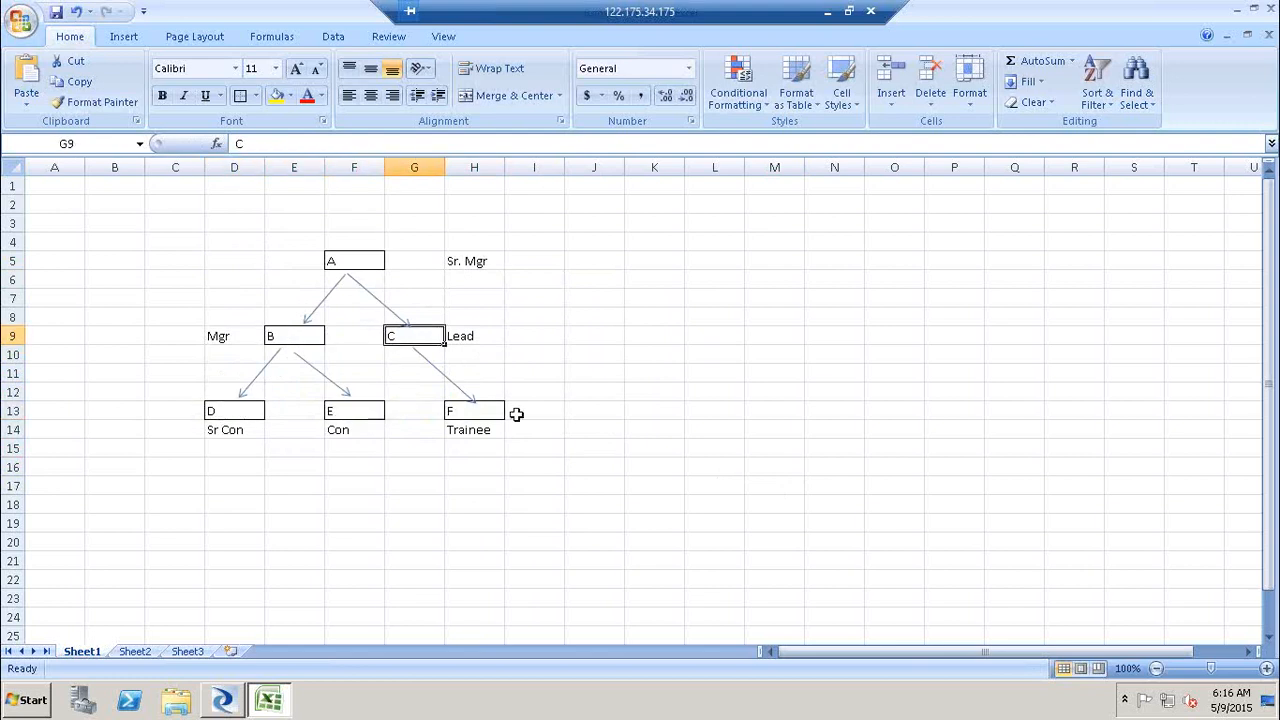
click(495, 412)
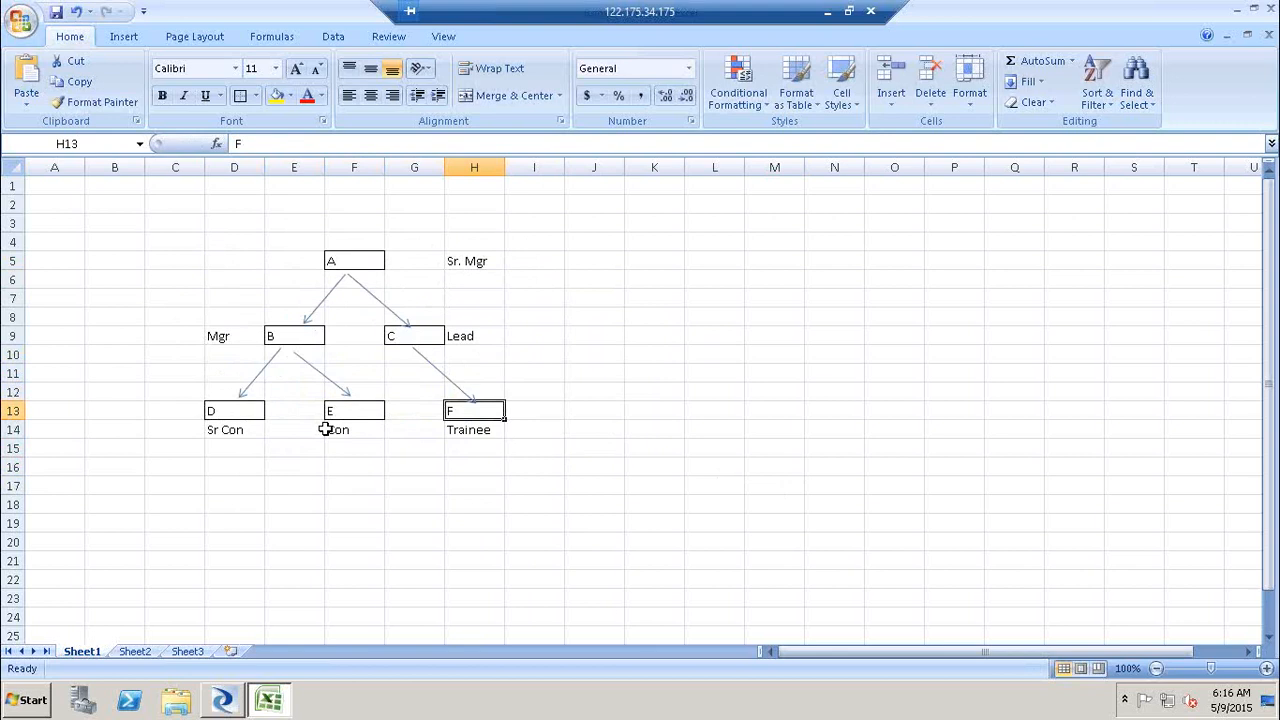
click(378, 268)
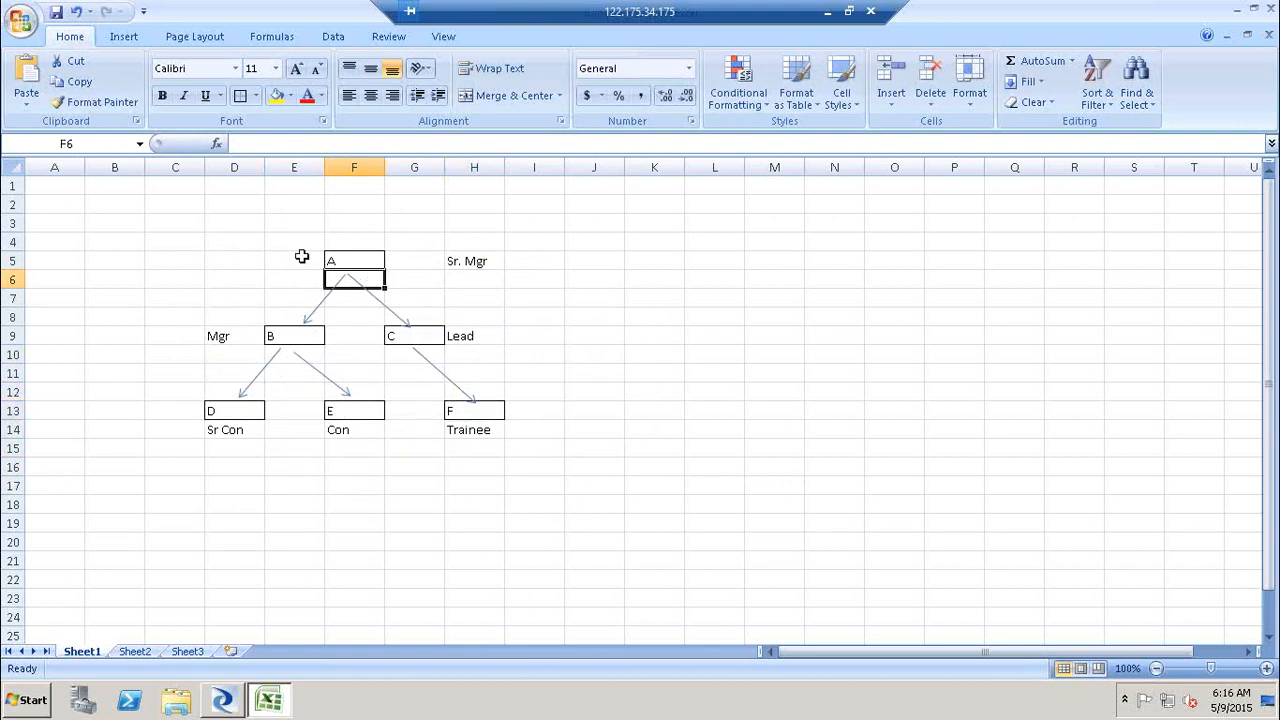
click(302, 258)
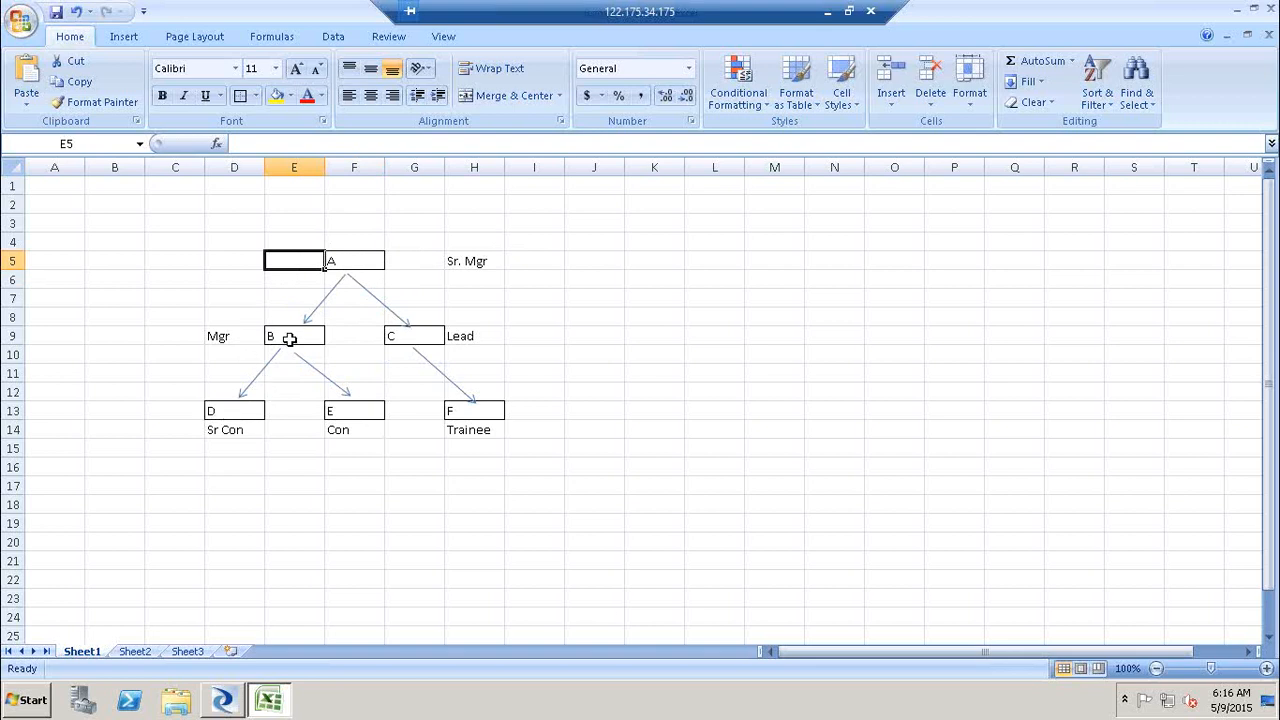
click(638, 281)
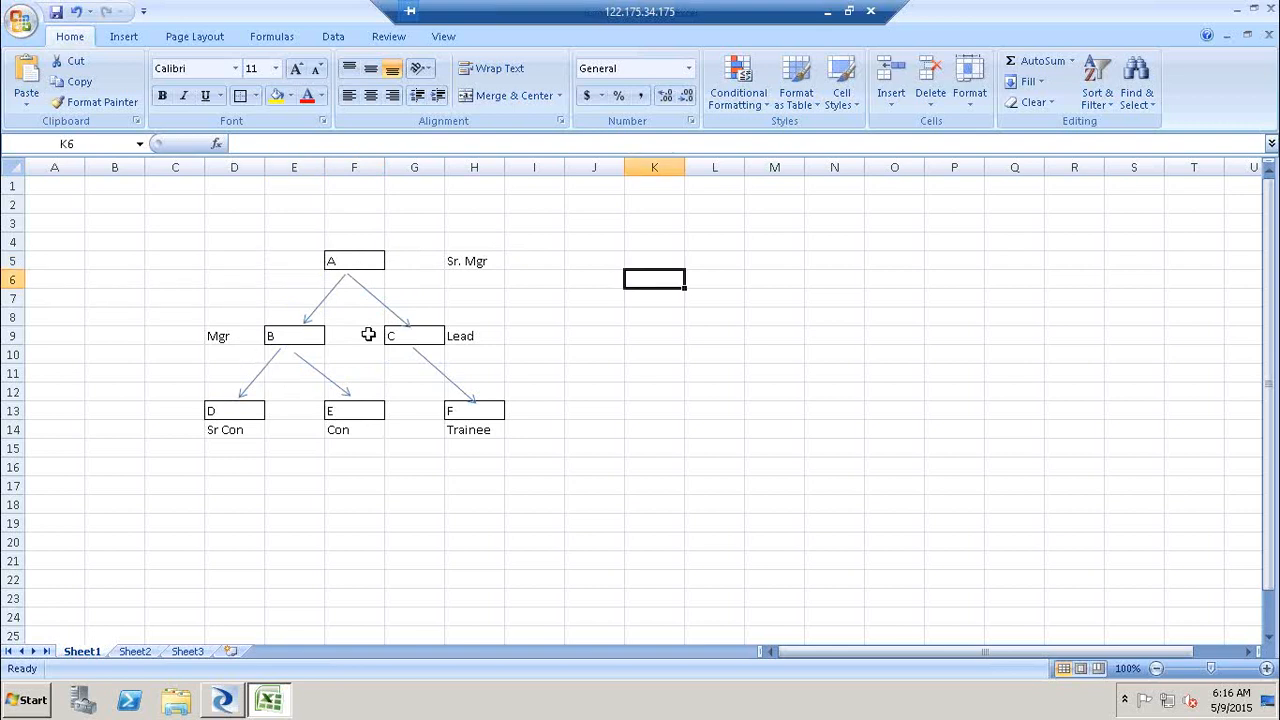
Step: Open the Parent_Child1 text document from the SourceFF folder on the desktop
click(223, 702)
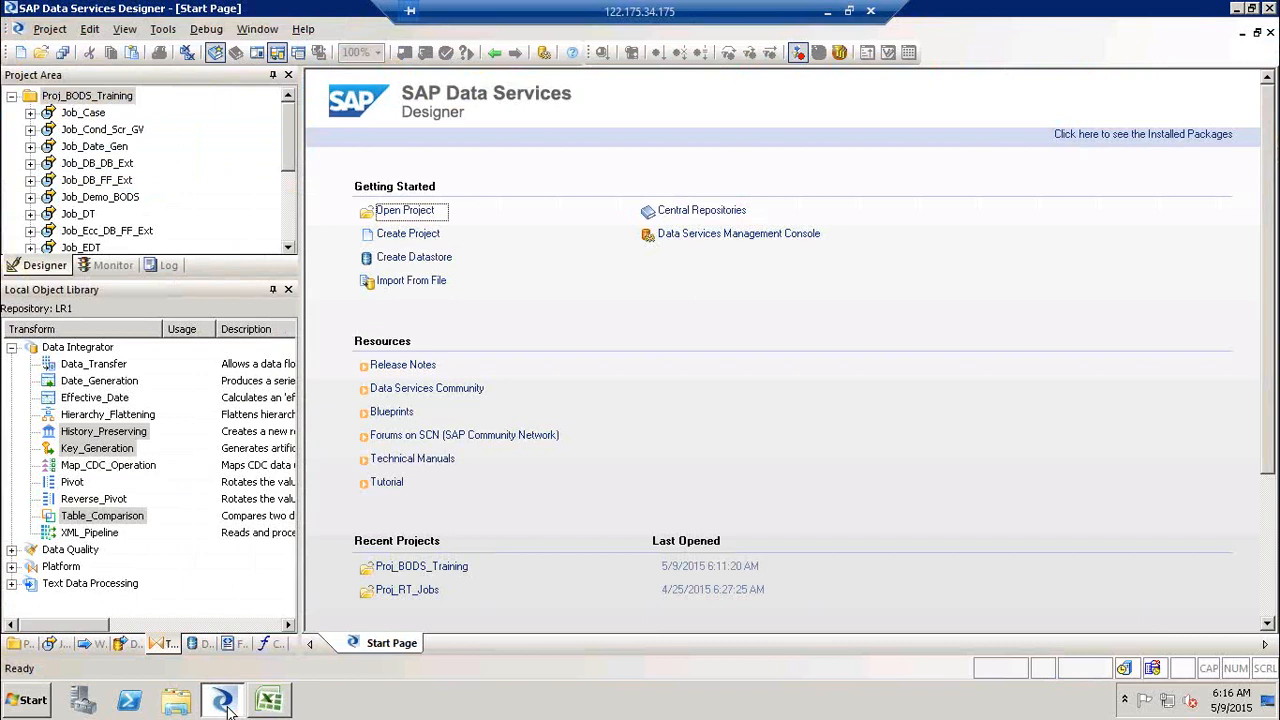
click(223, 702)
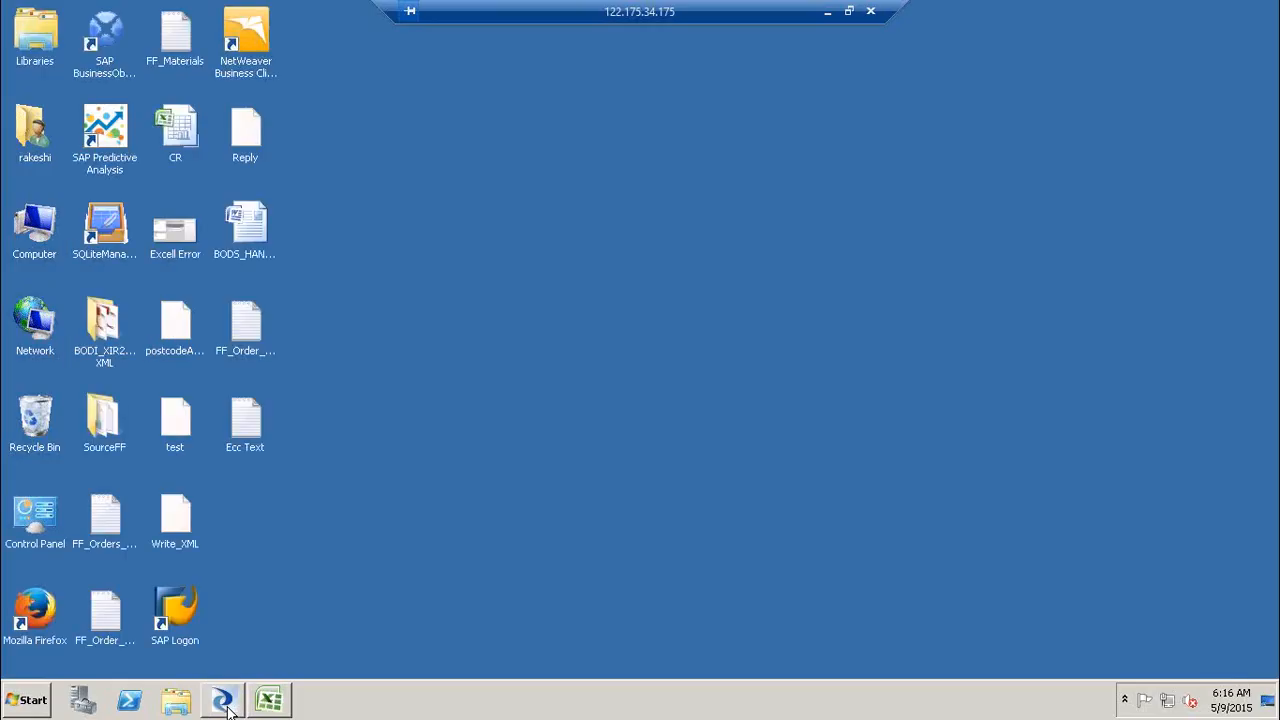
click(100, 410)
double_click(100, 410)
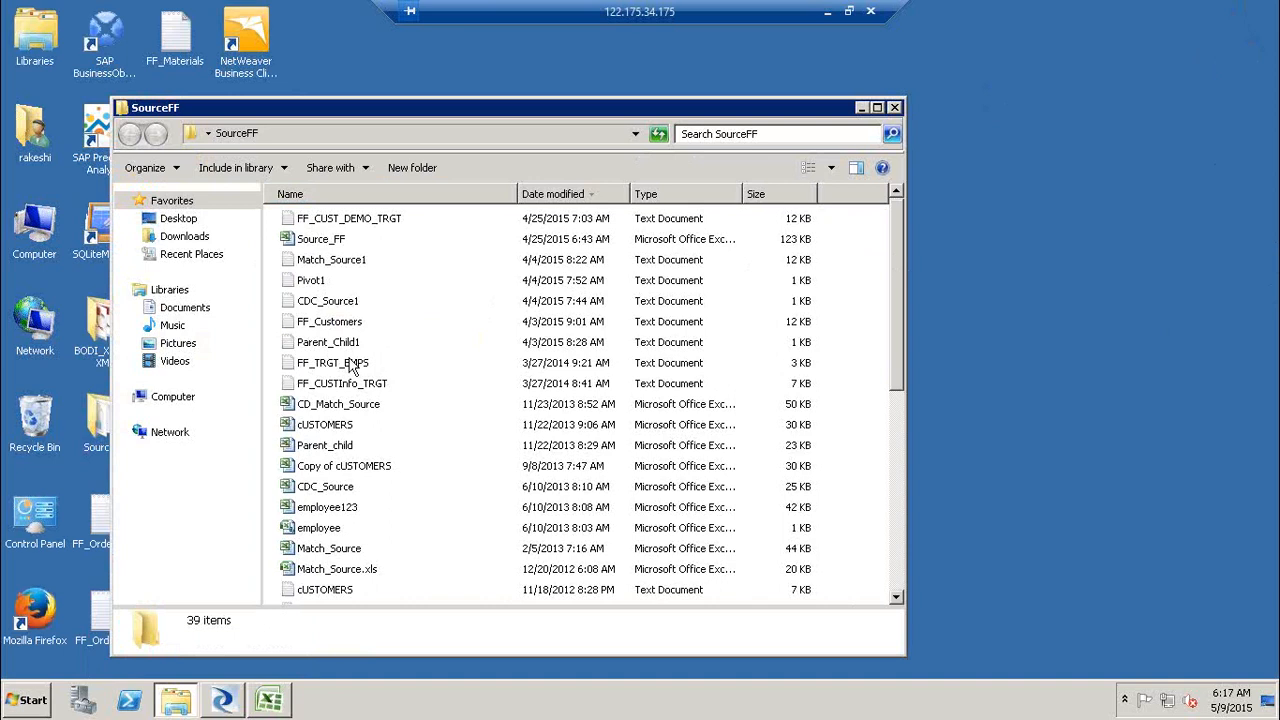
double_click(348, 345)
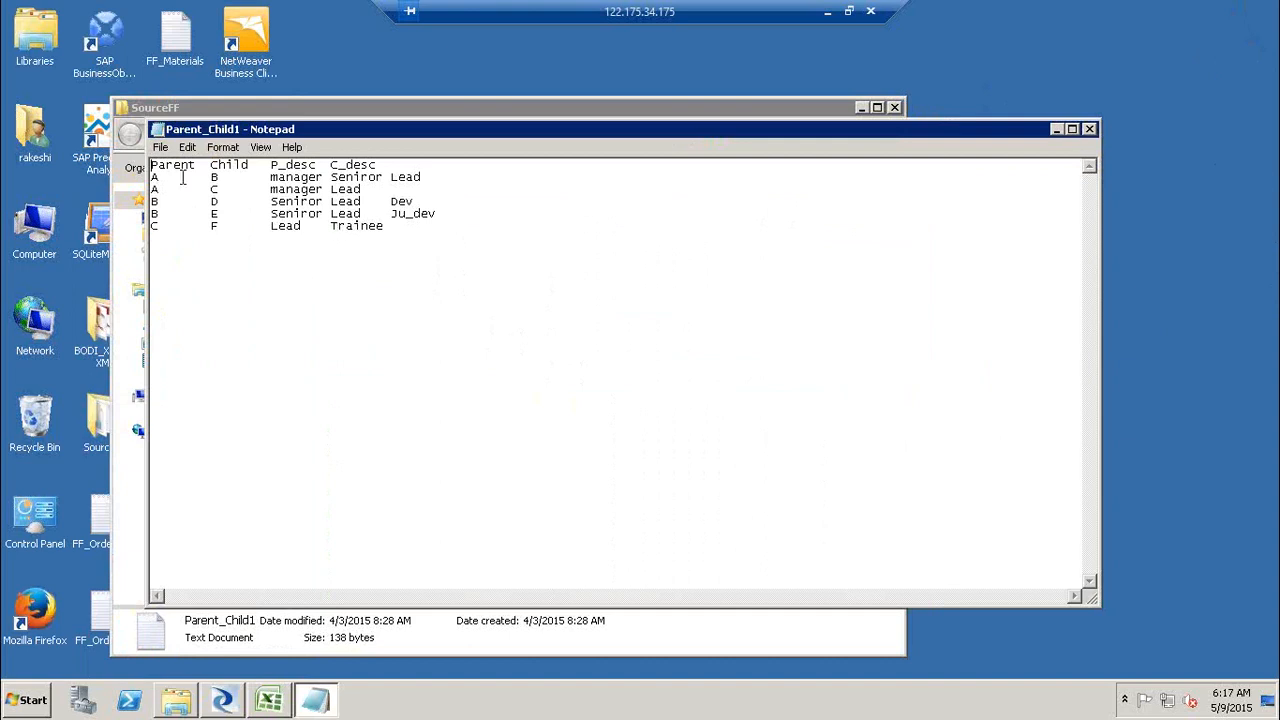
Step: Switch to Excel and compare the diagram range C4:I17 with the Parent_Child1 text file, minimizing the text file's window at the end
click(266, 701)
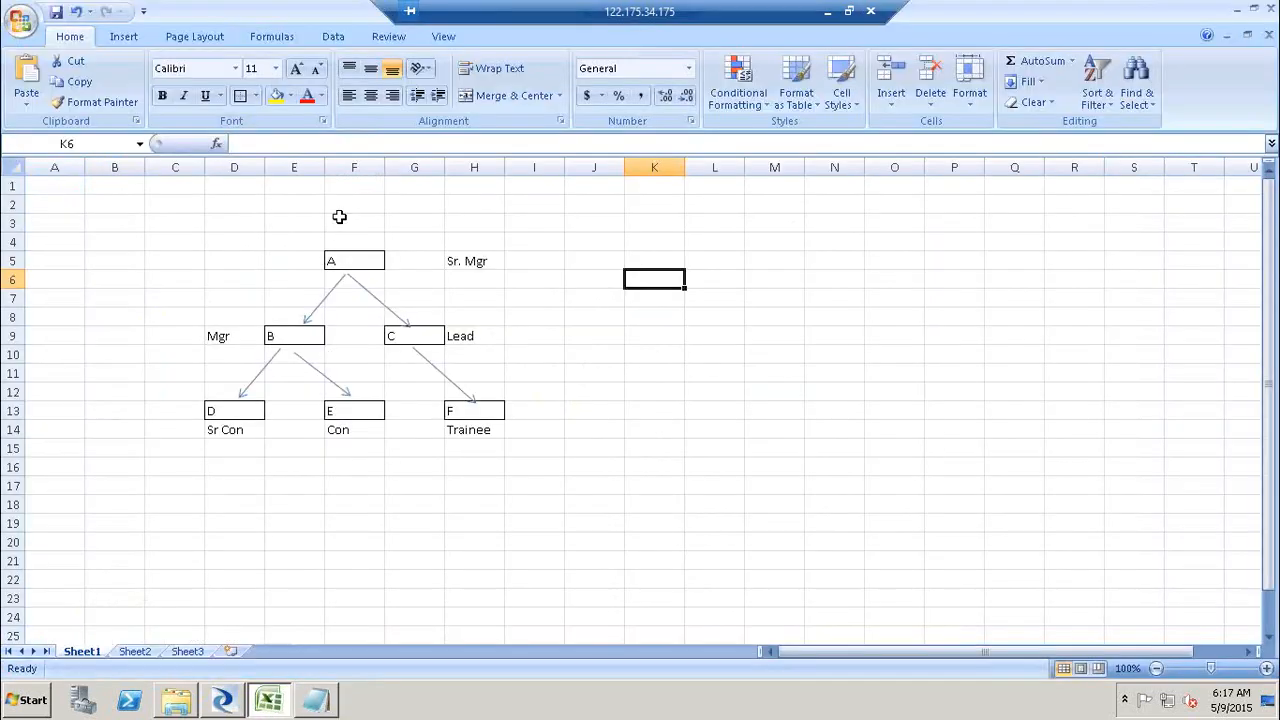
drag(180, 242, 238, 262)
drag(545, 409, 531, 477)
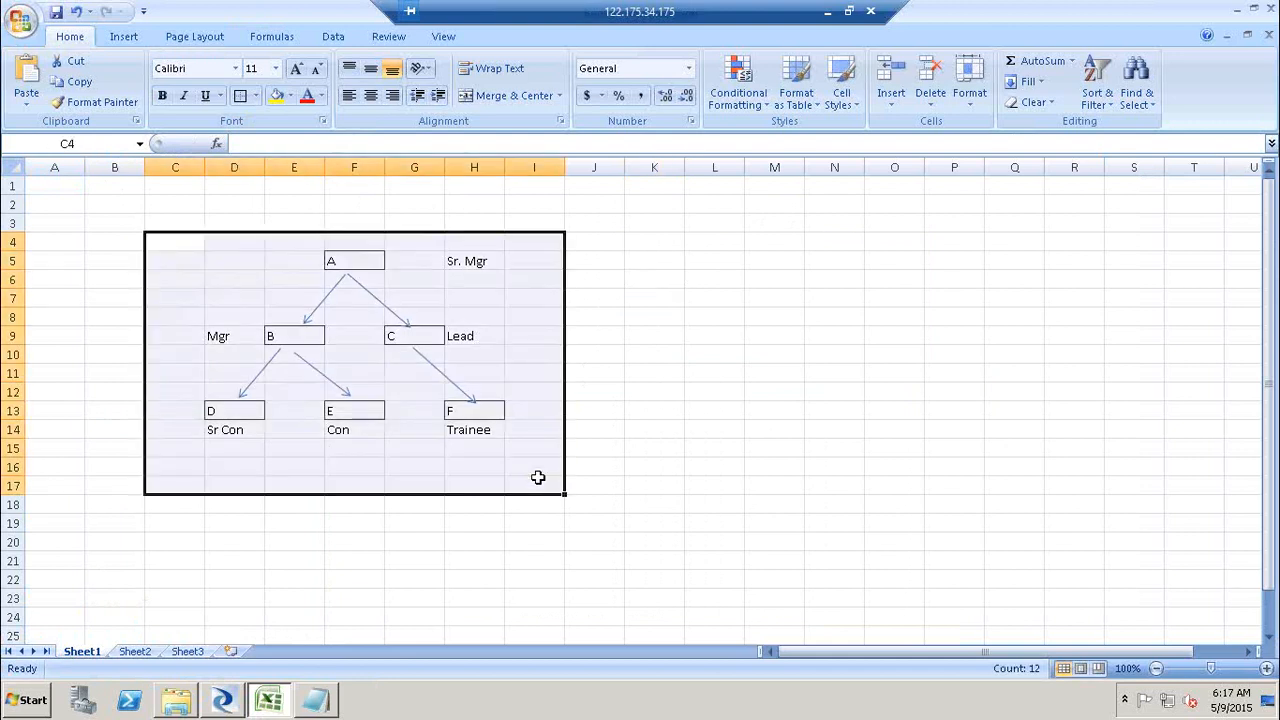
click(333, 702)
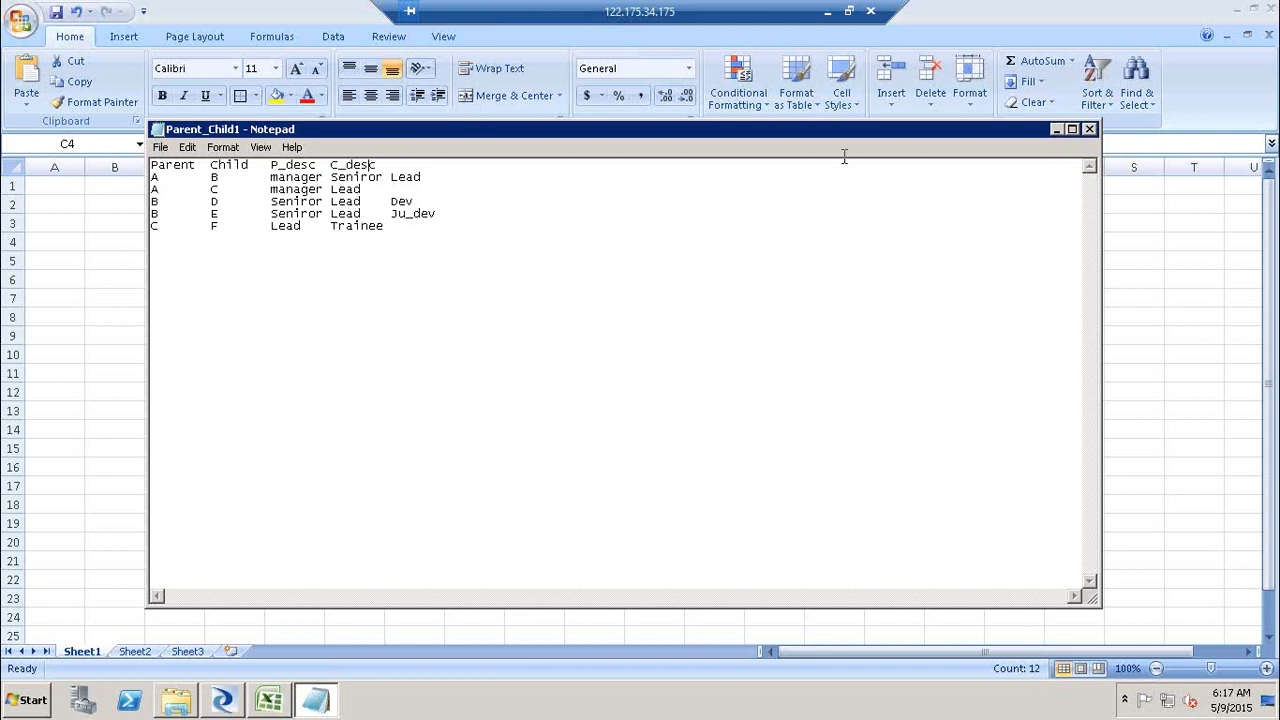
click(1057, 131)
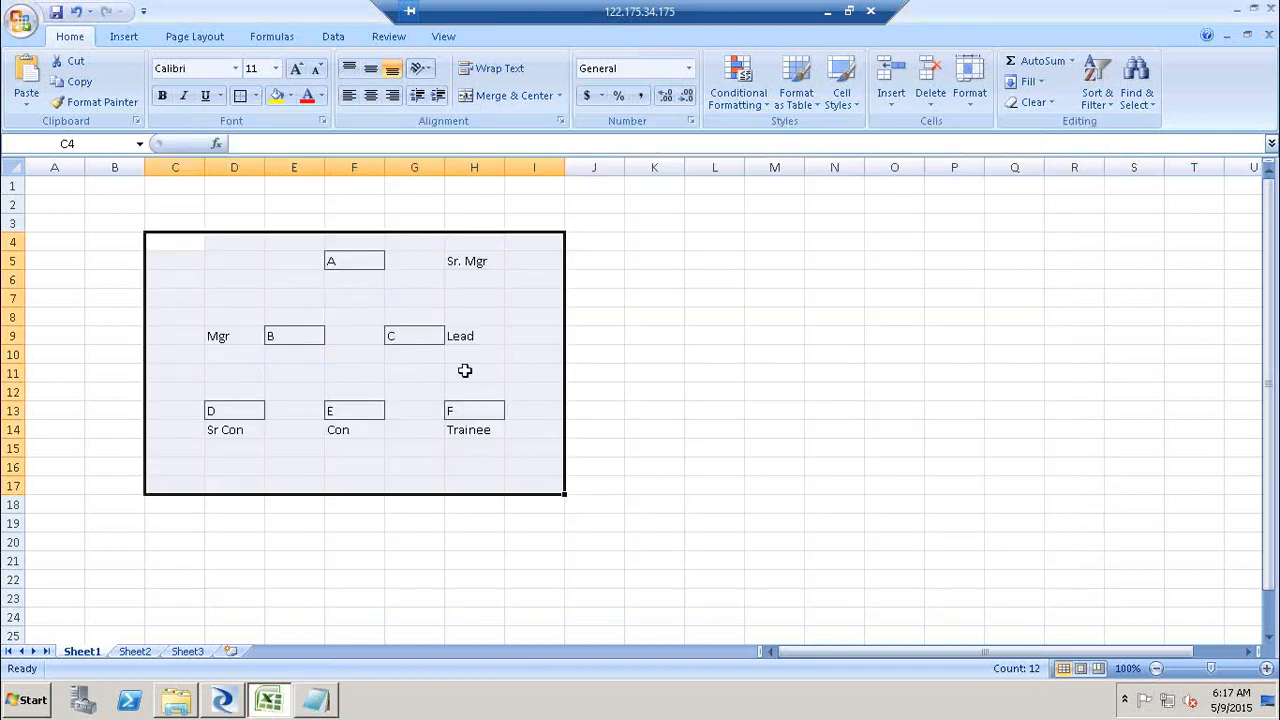
Step: Switch to SAP Data Services Designer and create a new flat file format named FF_HIerarchy_Src
click(224, 699)
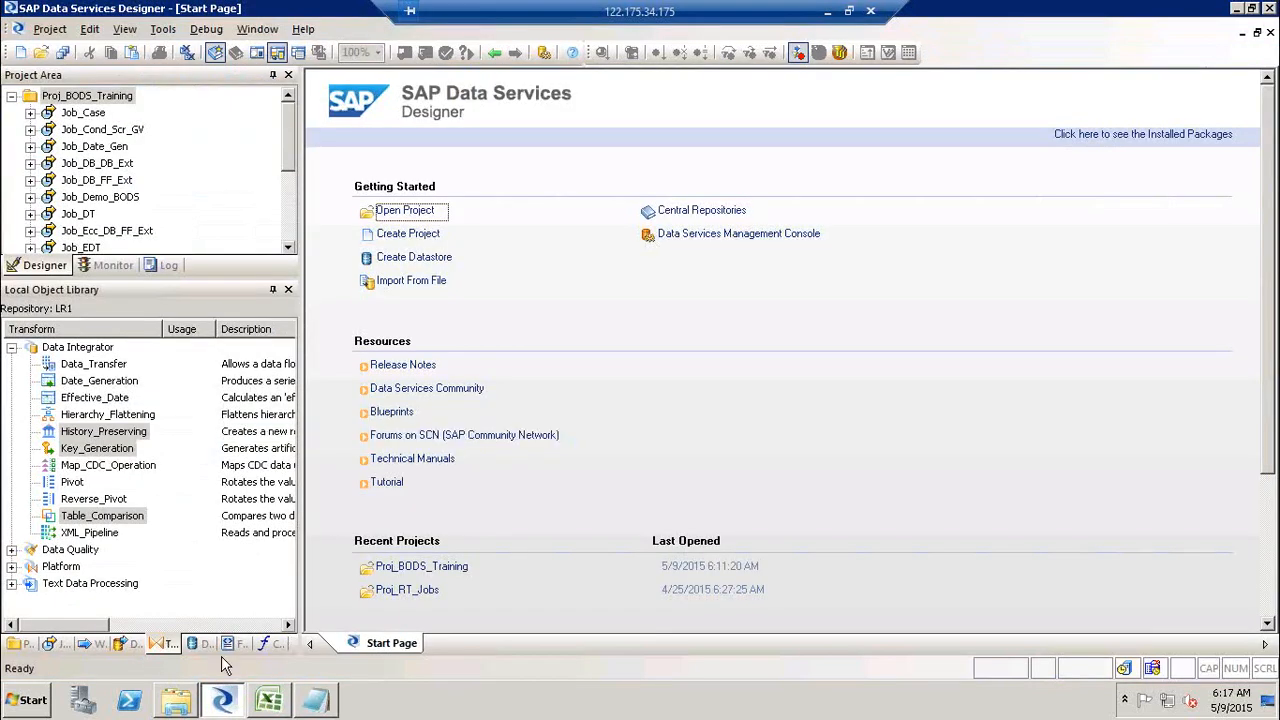
click(238, 645)
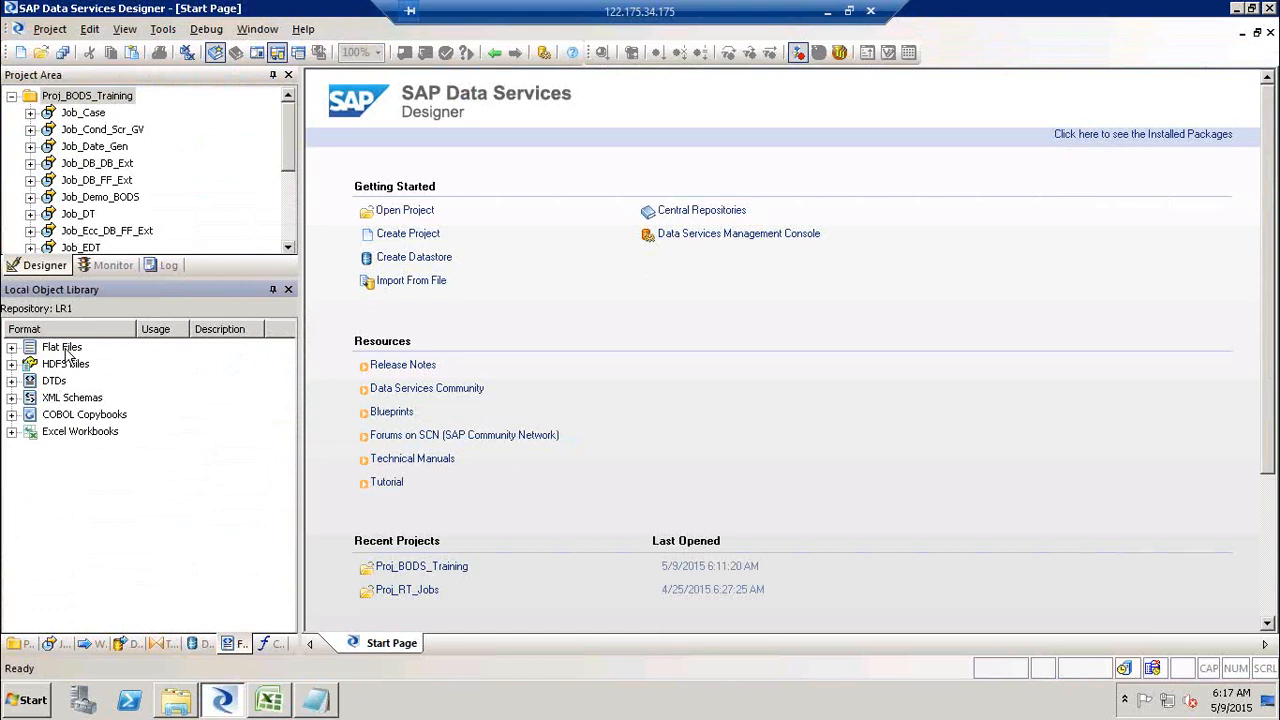
right_click(67, 350)
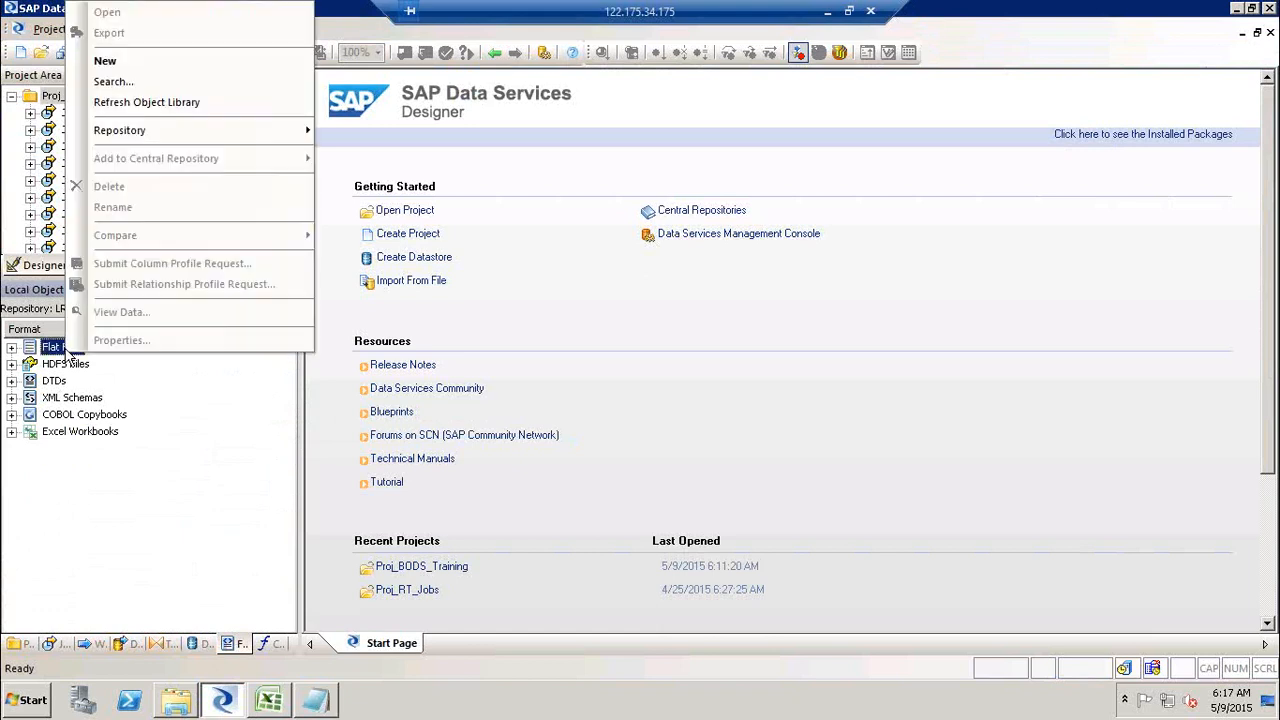
click(155, 62)
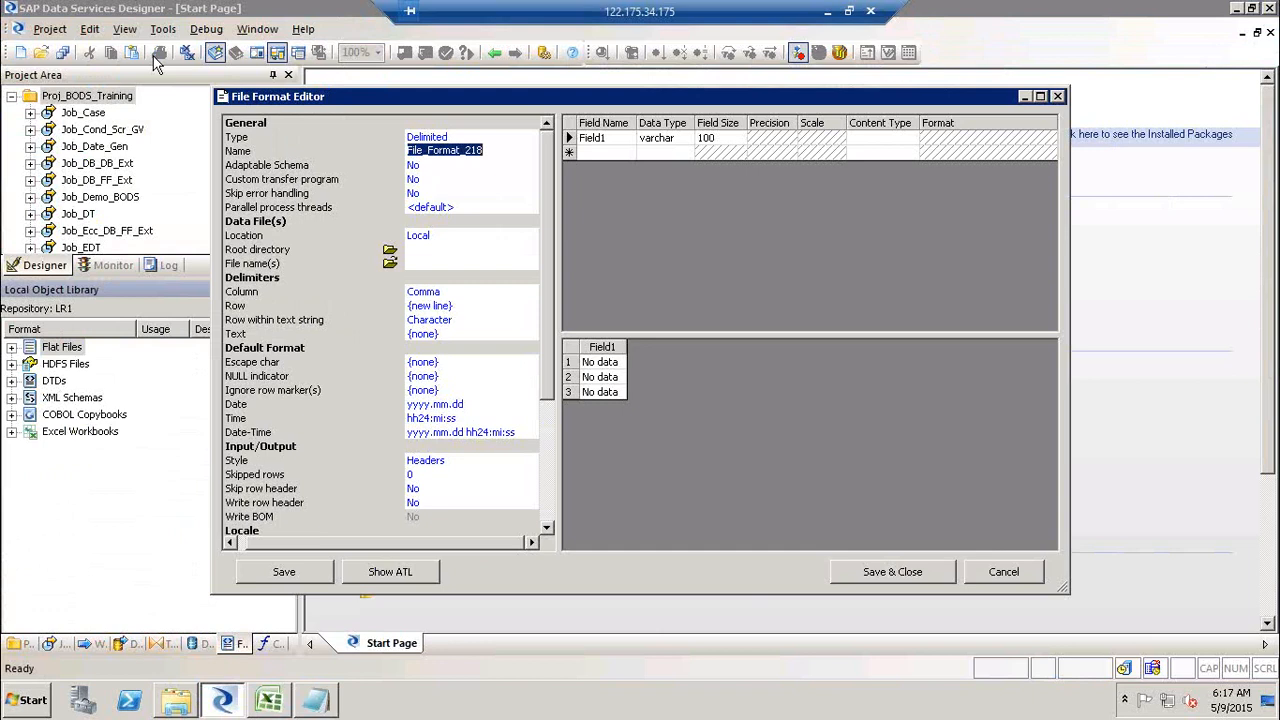
text(FF_HIera)
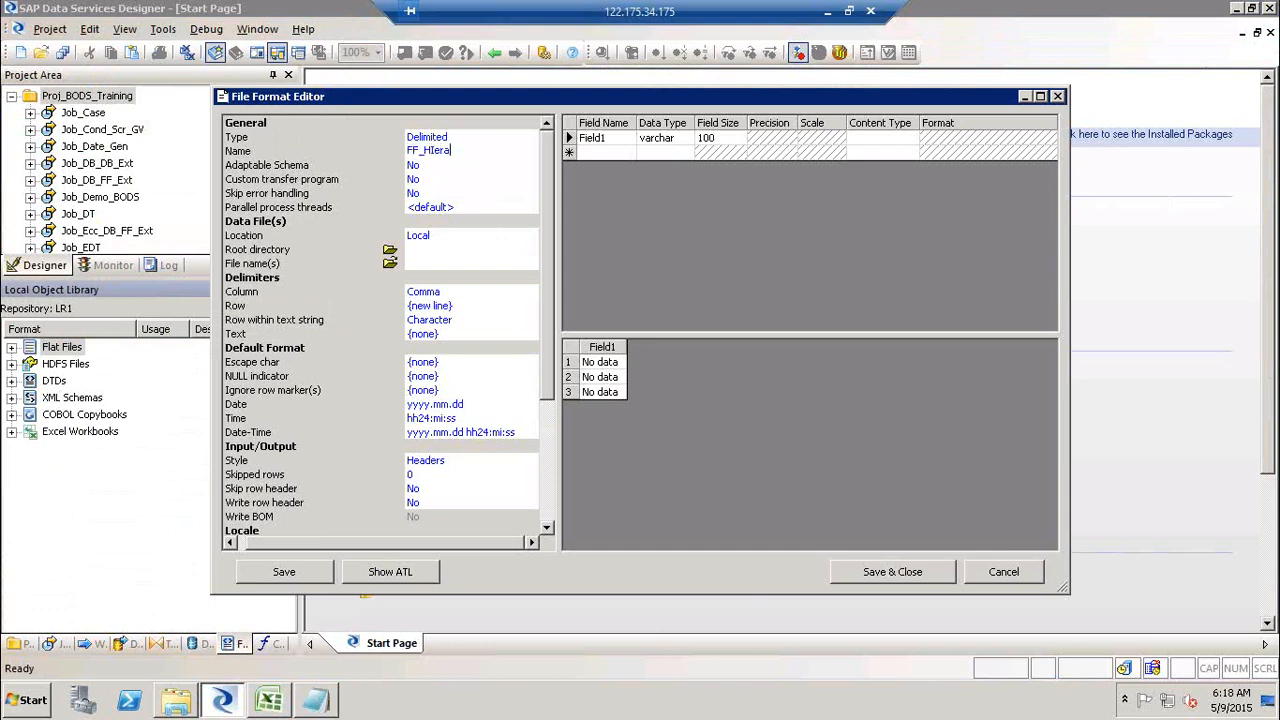
text(rchy_Src)
Step: Set the file format's root directory to the SourceFF folder on the desktop
click(391, 252)
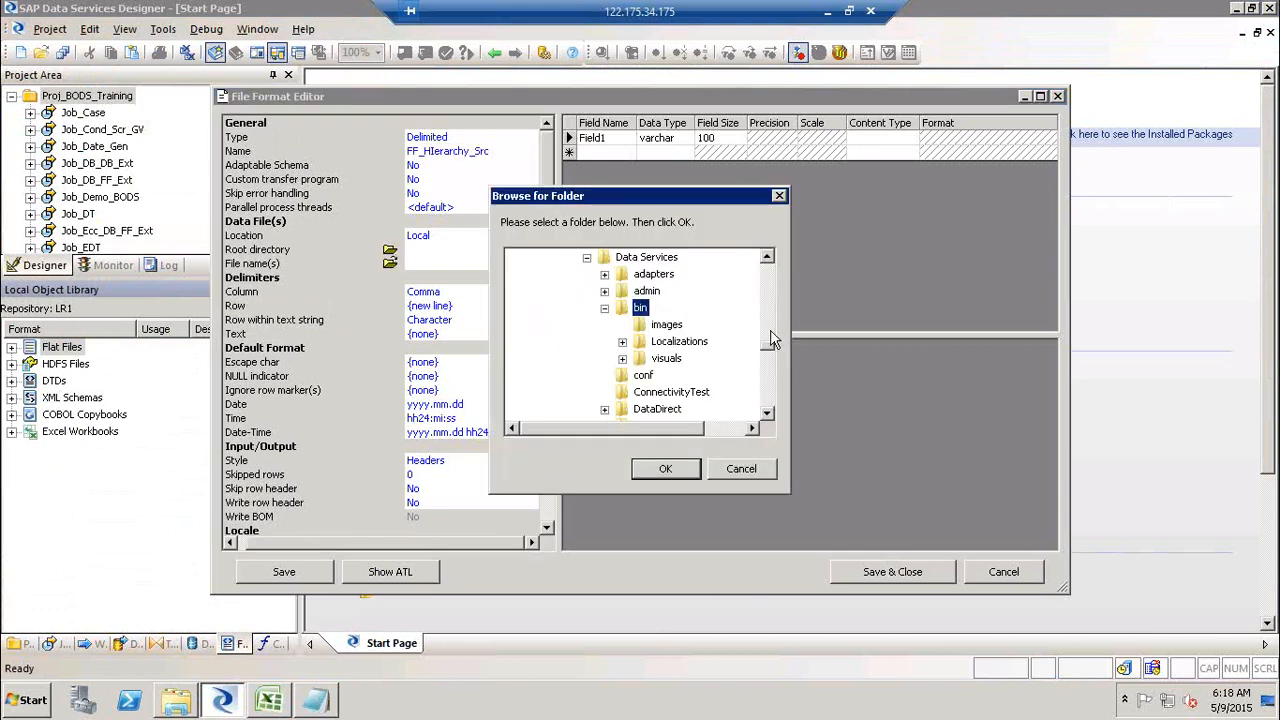
drag(771, 347, 777, 239)
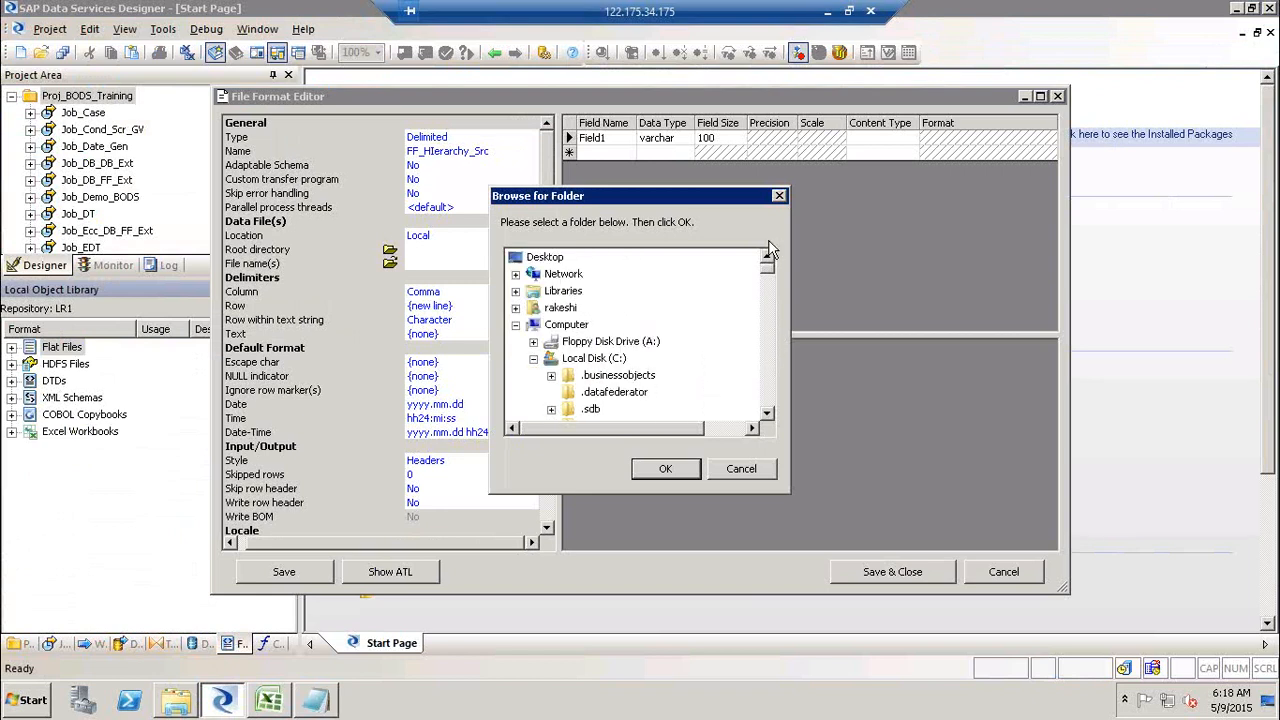
click(516, 325)
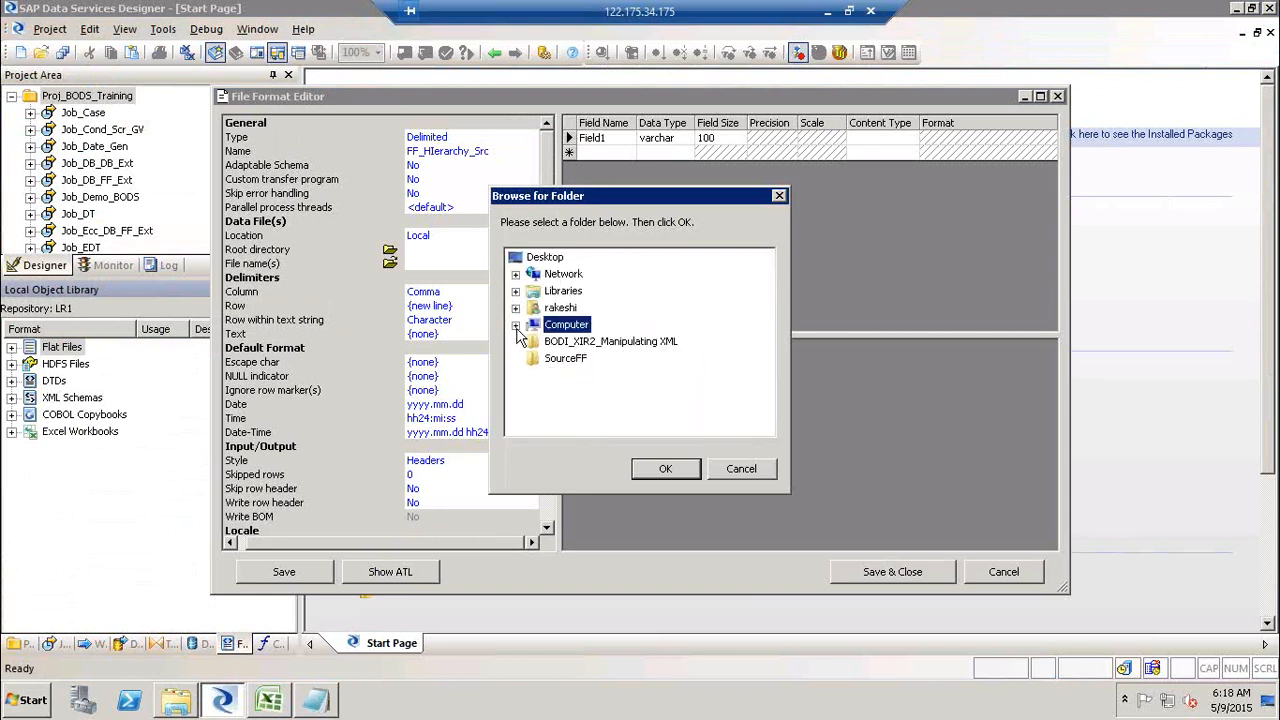
click(567, 359)
click(666, 469)
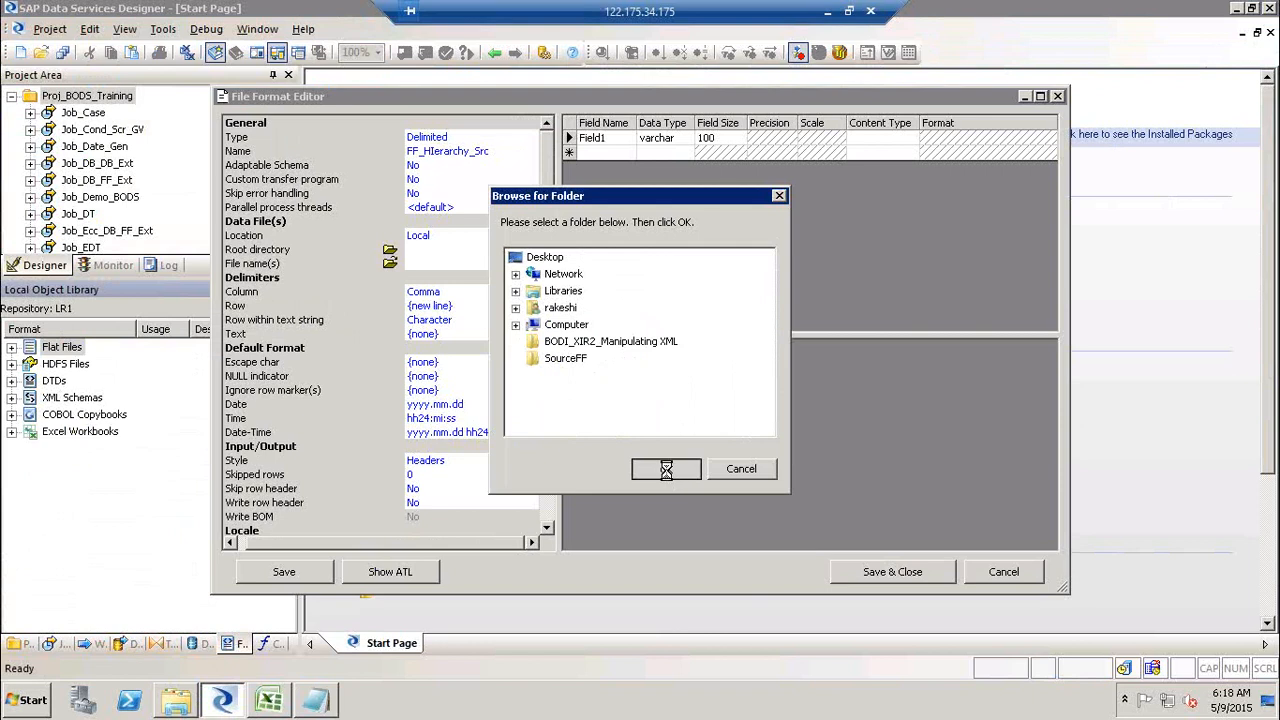
Step: Choose Parent_Child1.txt as the format's data file and overwrite the current schema with the file's schema
click(390, 265)
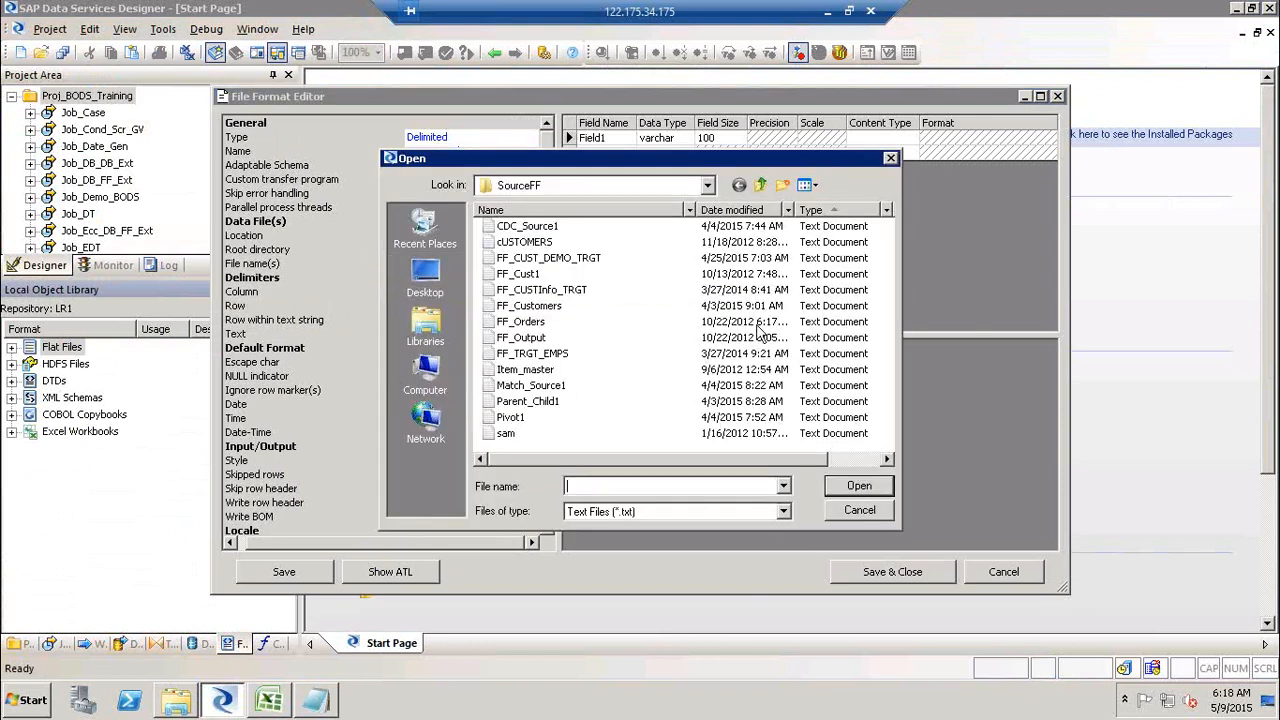
click(556, 401)
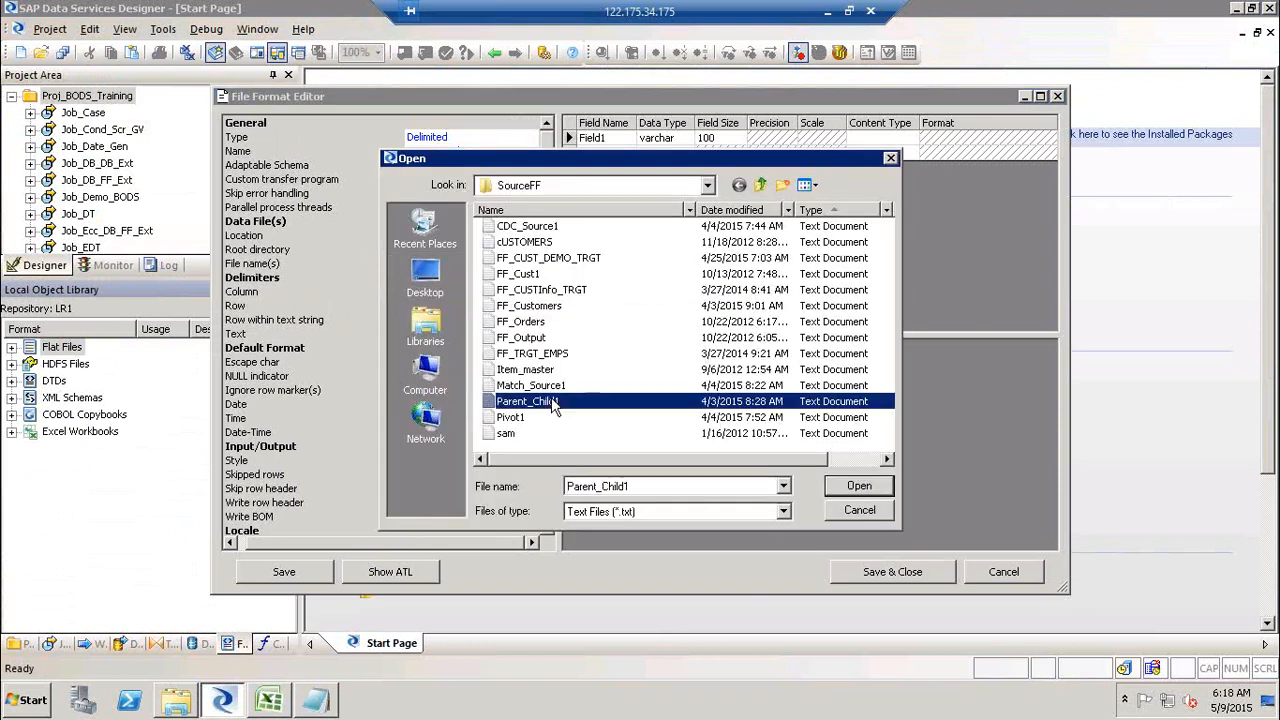
click(860, 486)
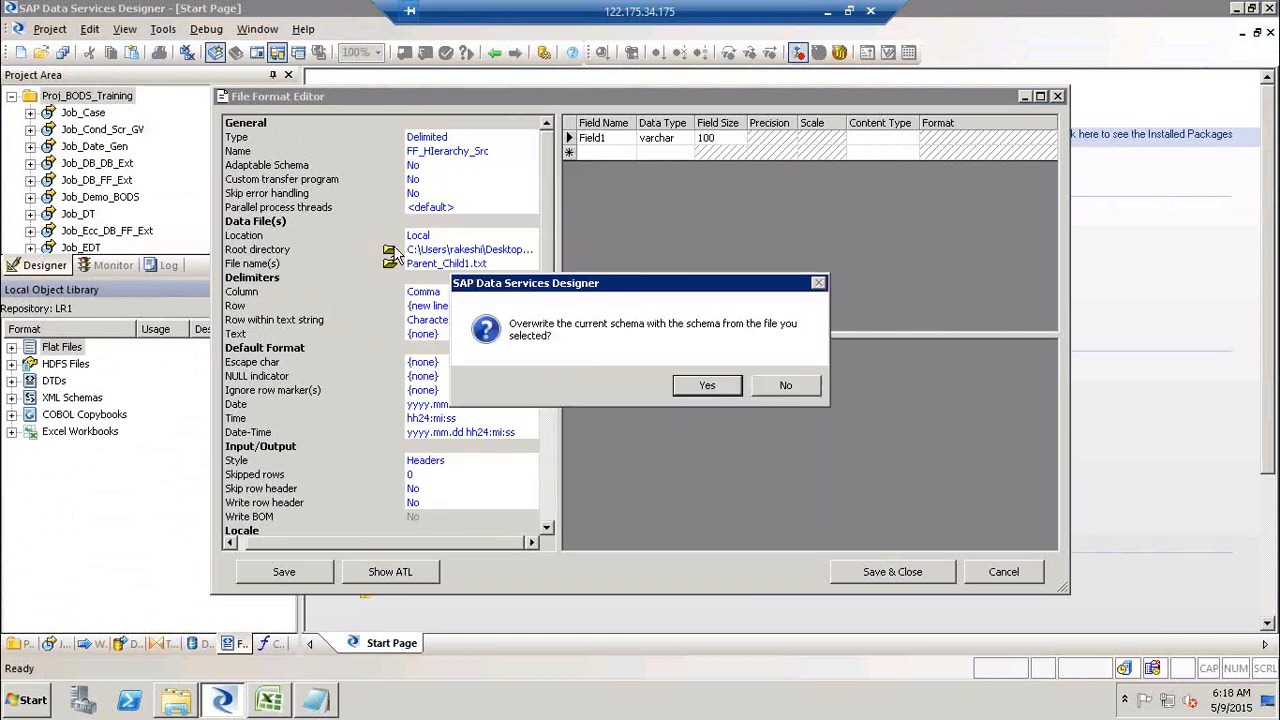
click(708, 386)
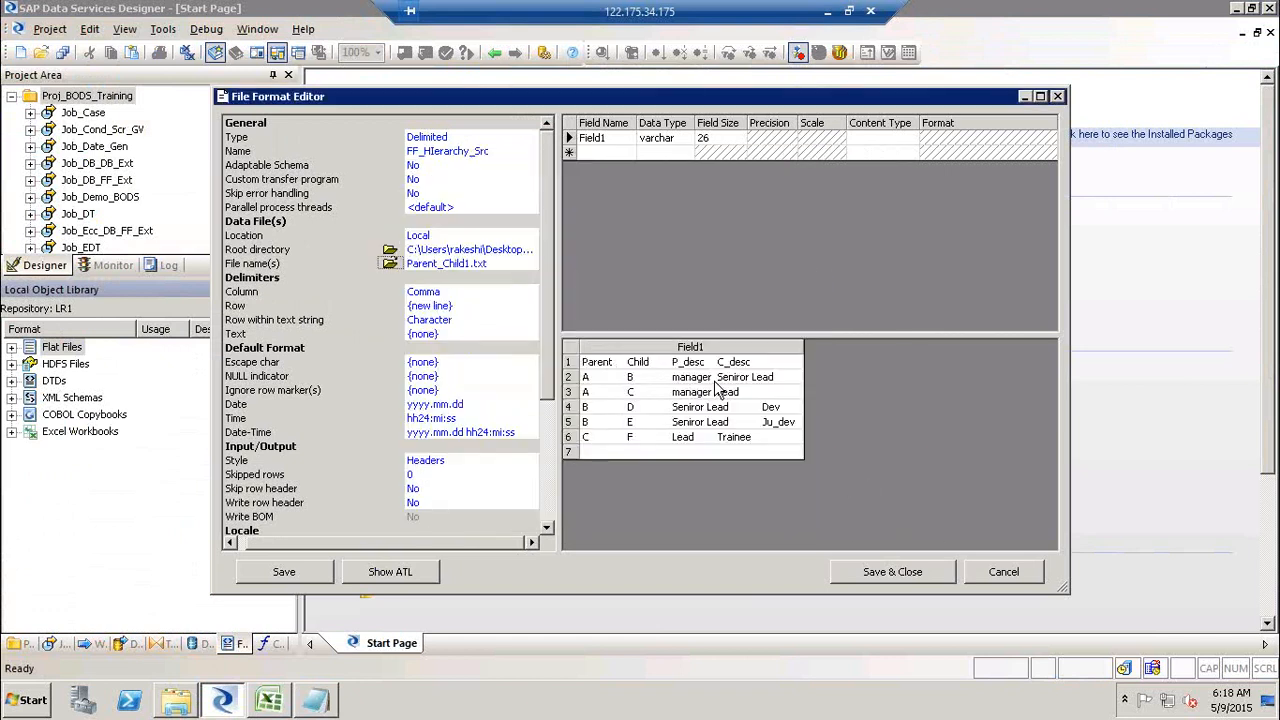
Step: Set the column delimiter to Tab and overwrite the schema from the selected file
click(470, 291)
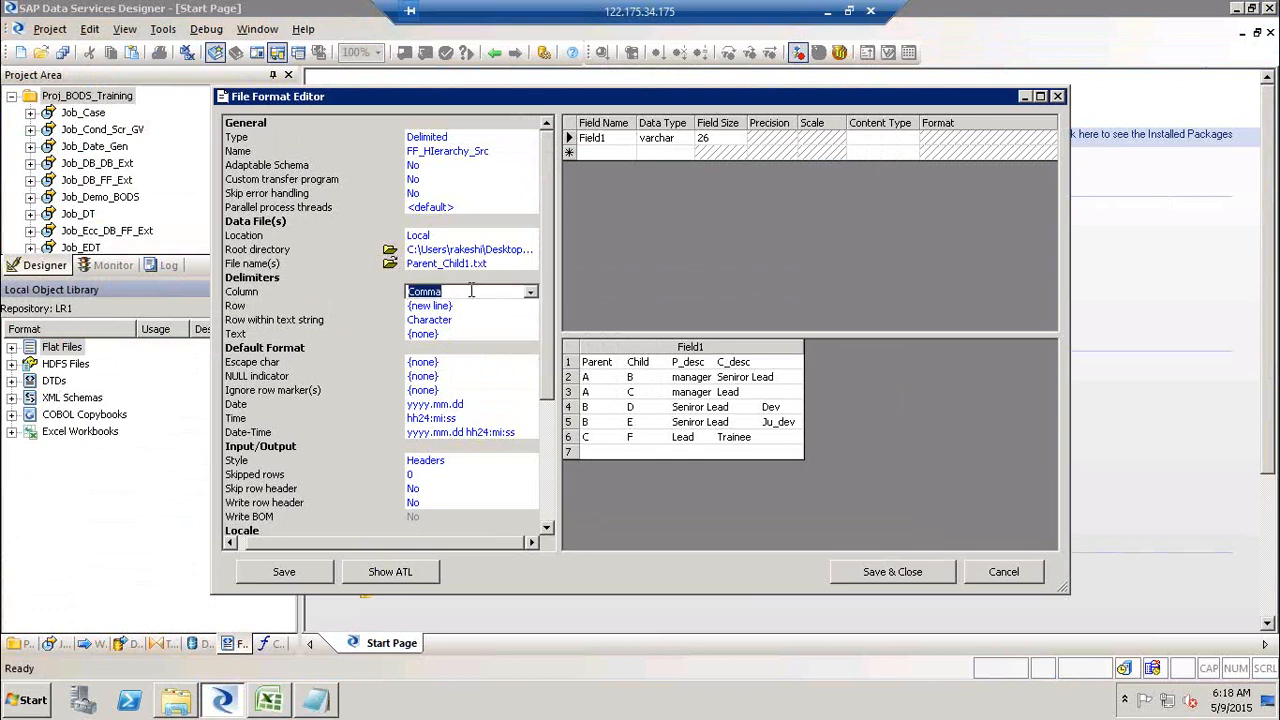
click(532, 293)
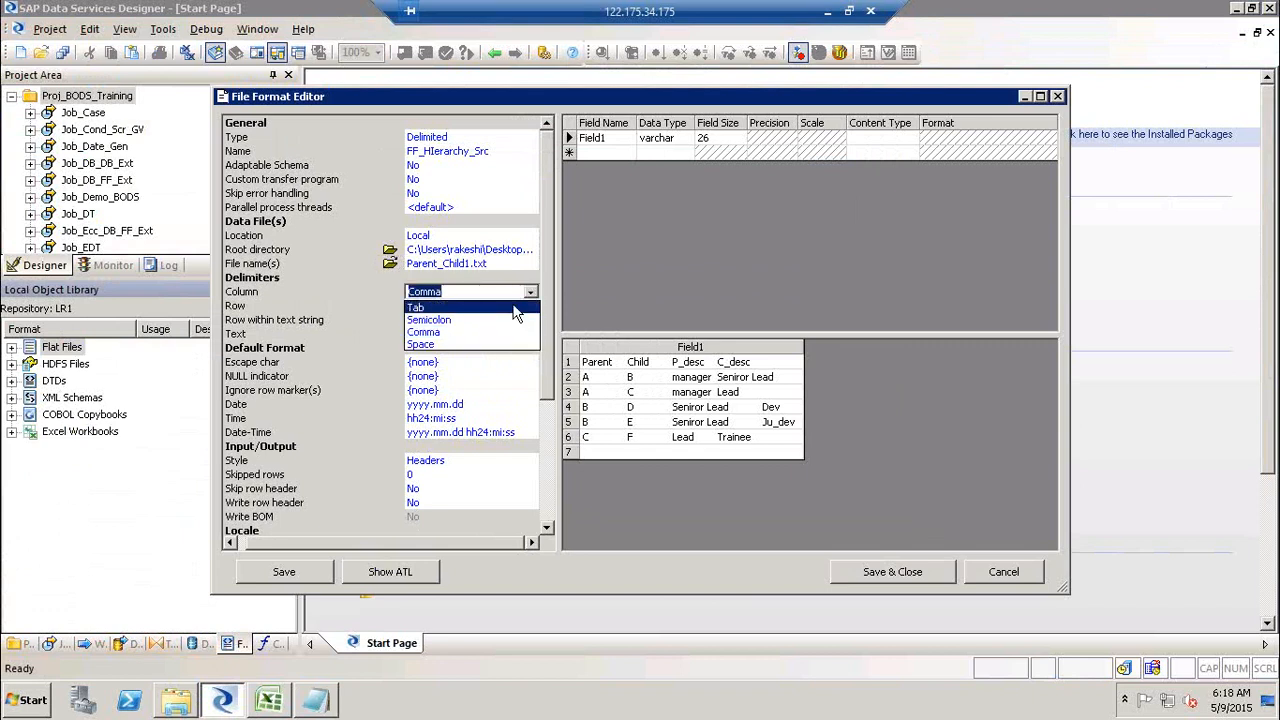
click(513, 309)
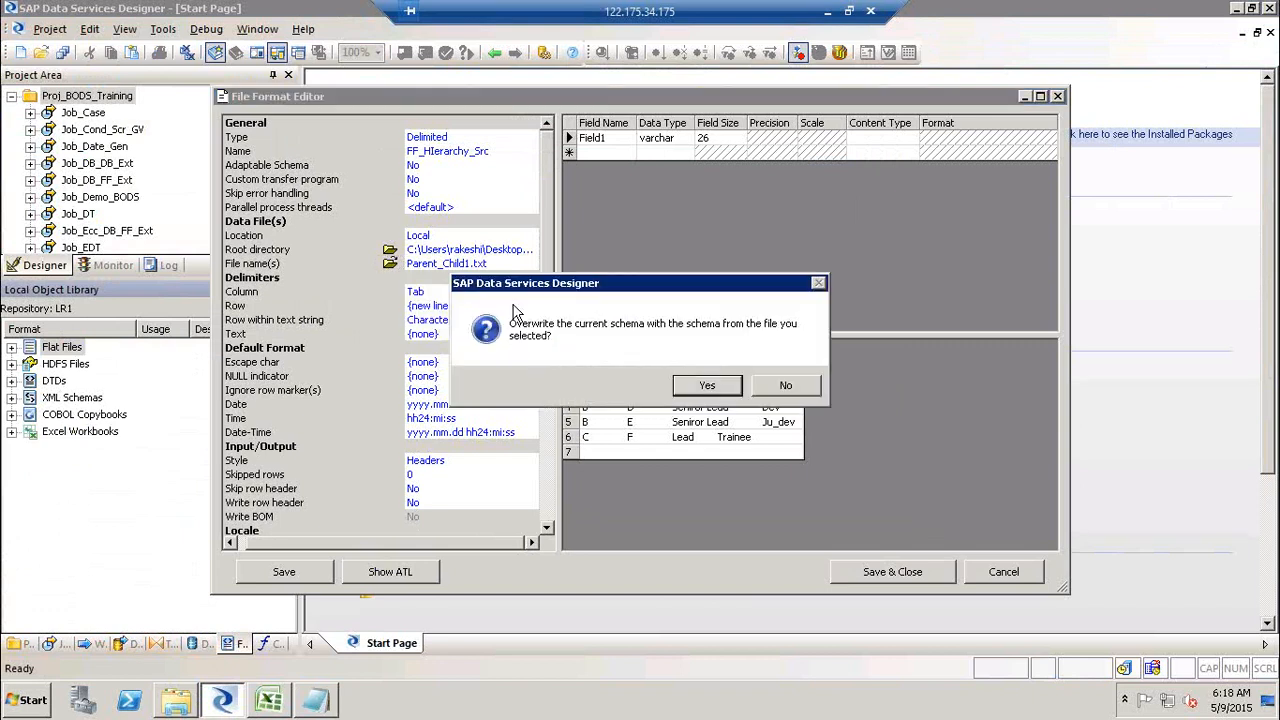
click(724, 391)
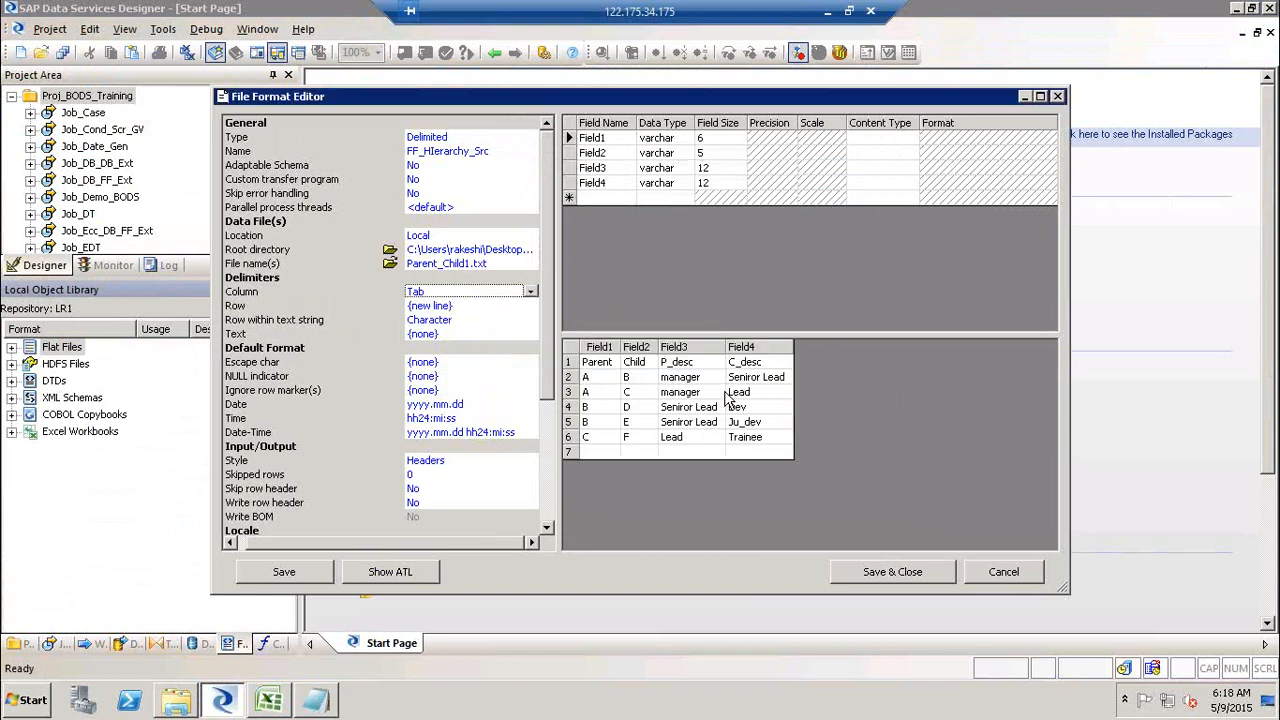
Step: Set Skip row header to Yes, overwrite the schema from the file, and save and close the file format
click(446, 489)
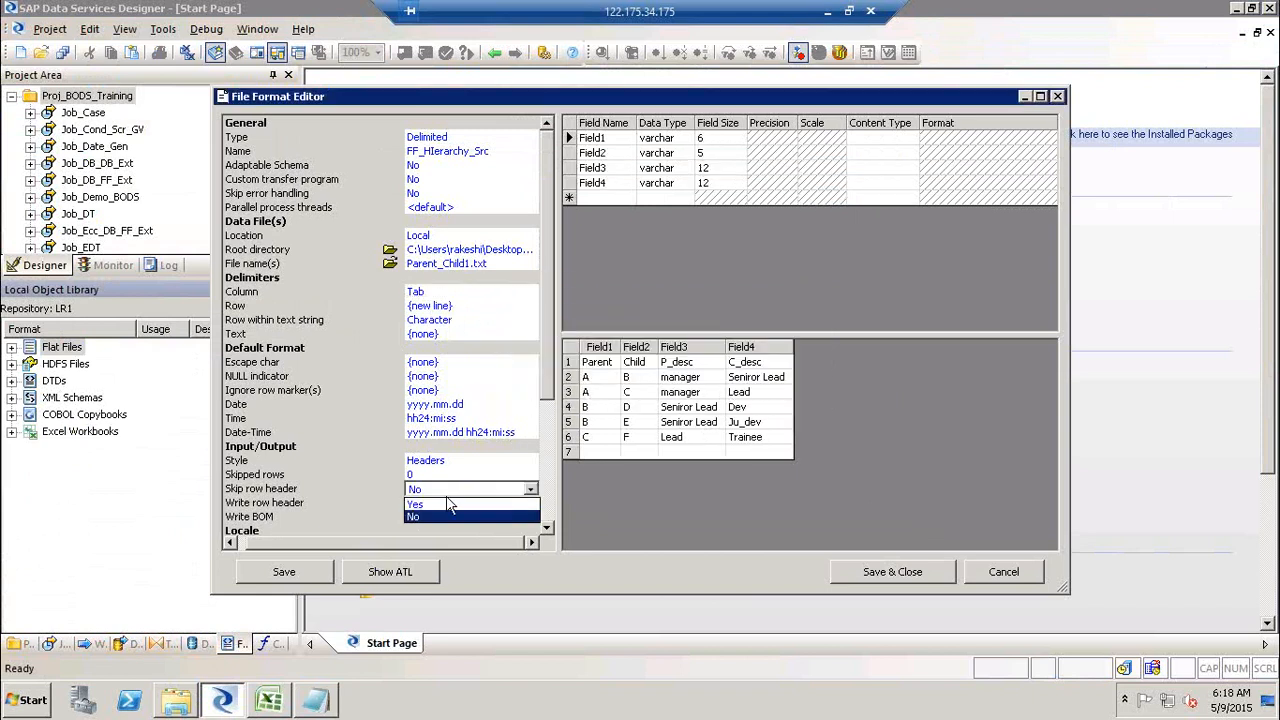
click(447, 505)
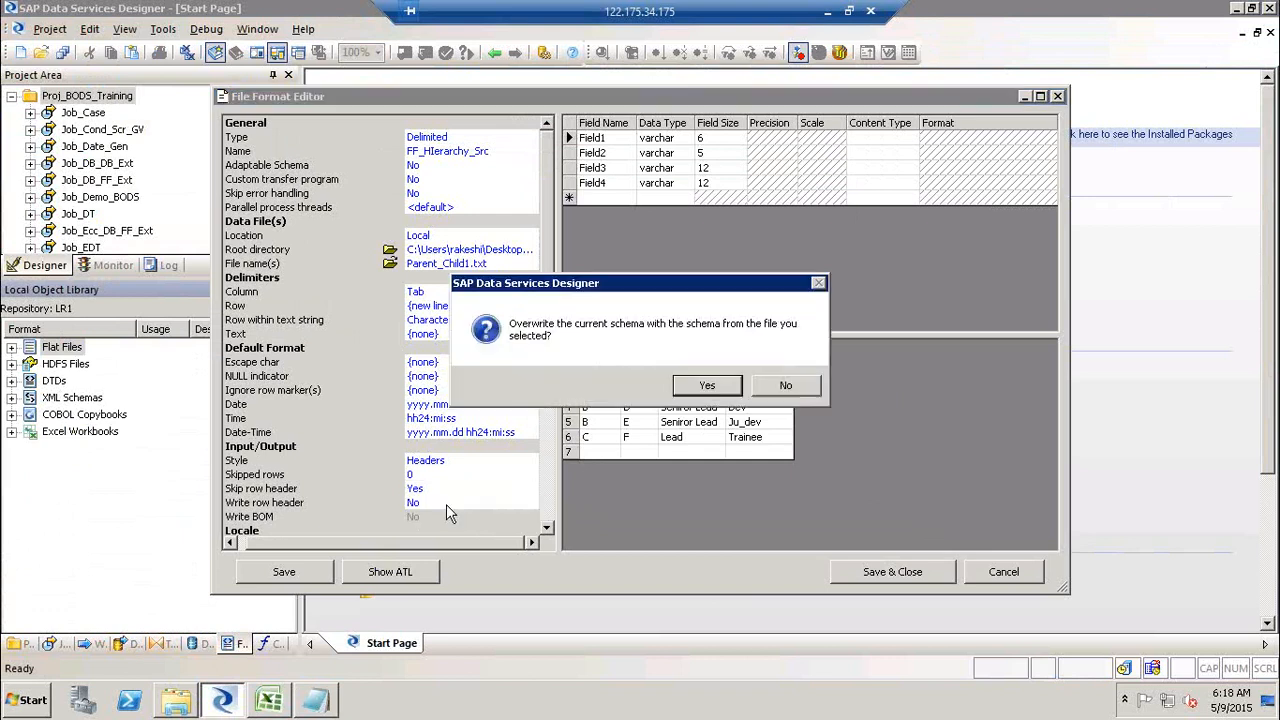
click(704, 388)
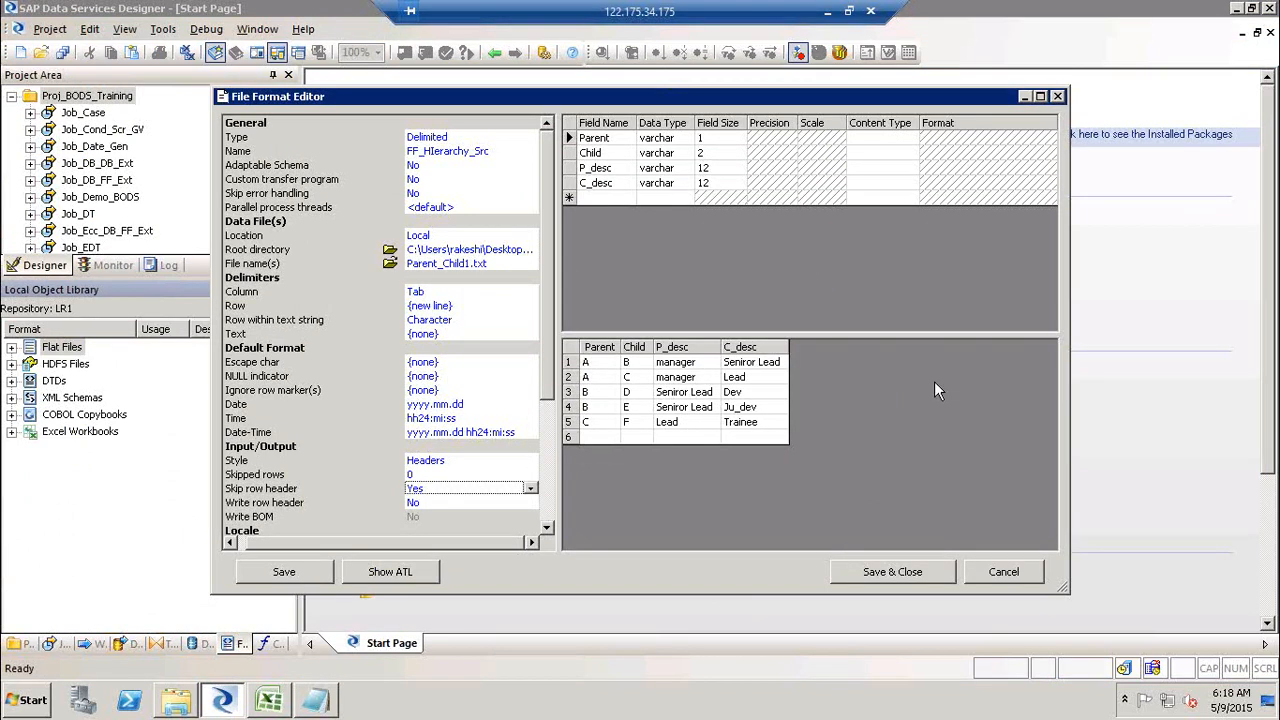
click(920, 573)
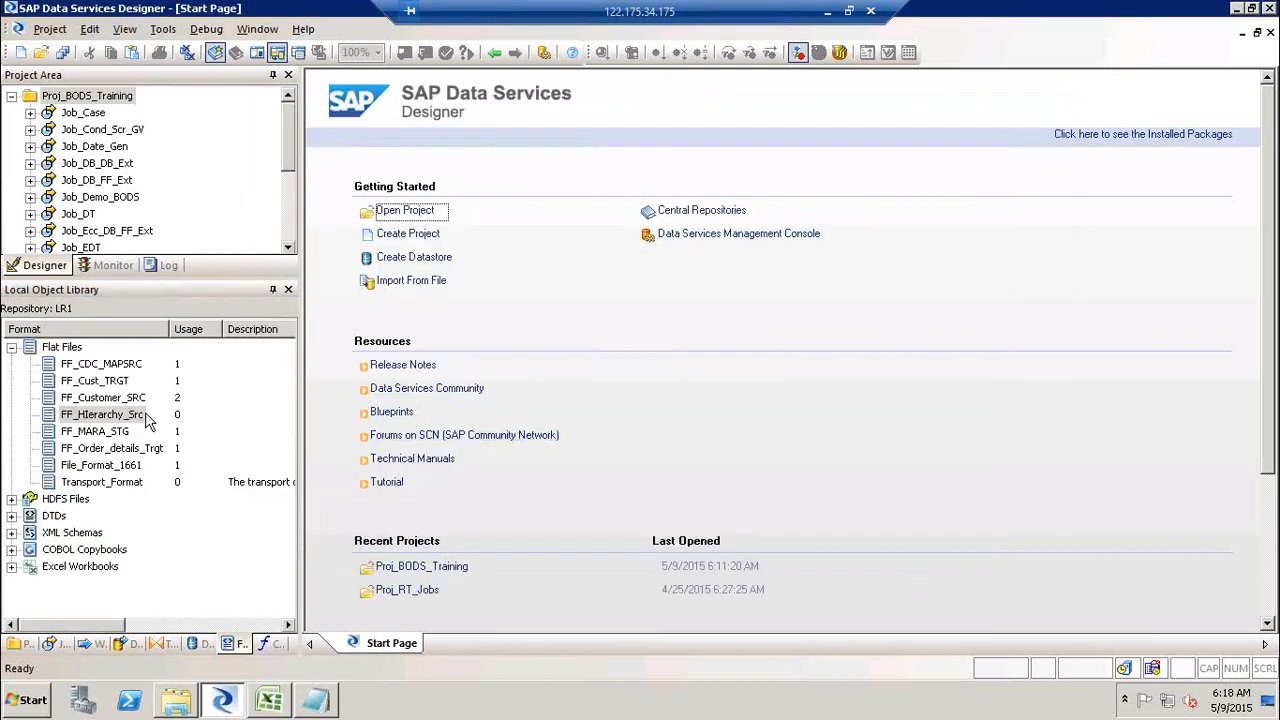
click(128, 418)
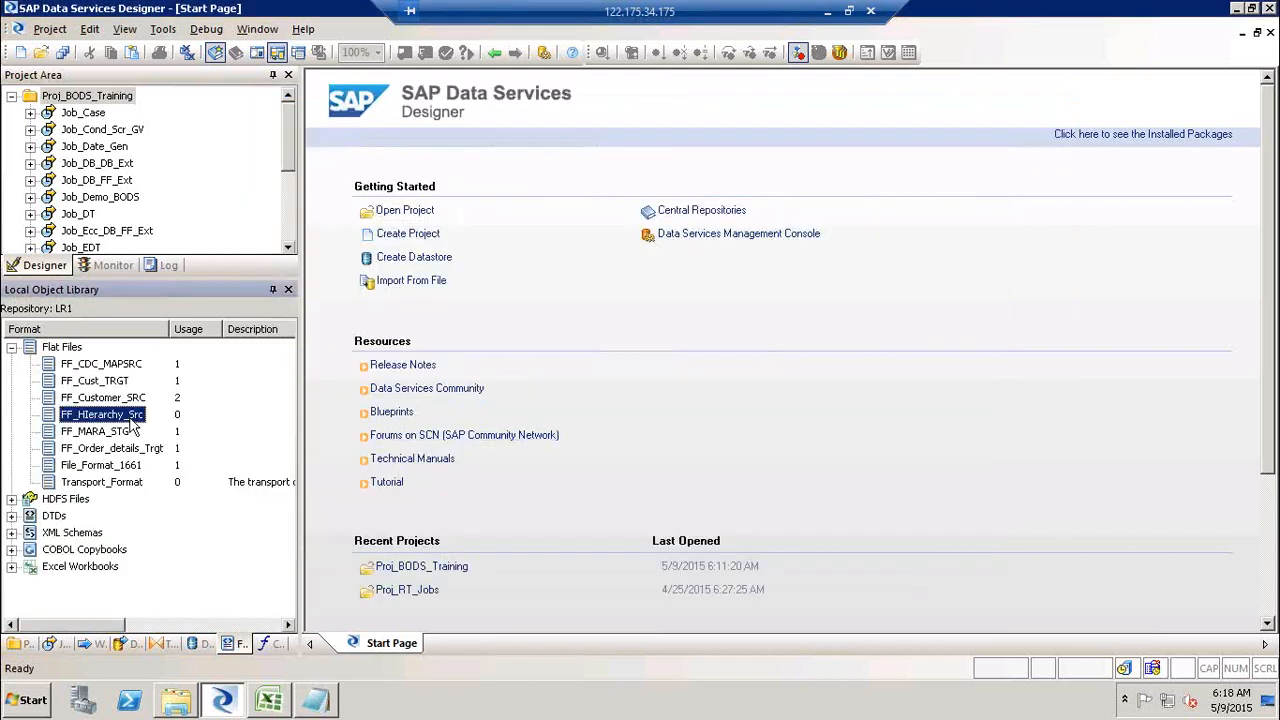
Step: Create a new batch job named Job_H_FLAT in the Proj_BODS_Training project
right_click(90, 98)
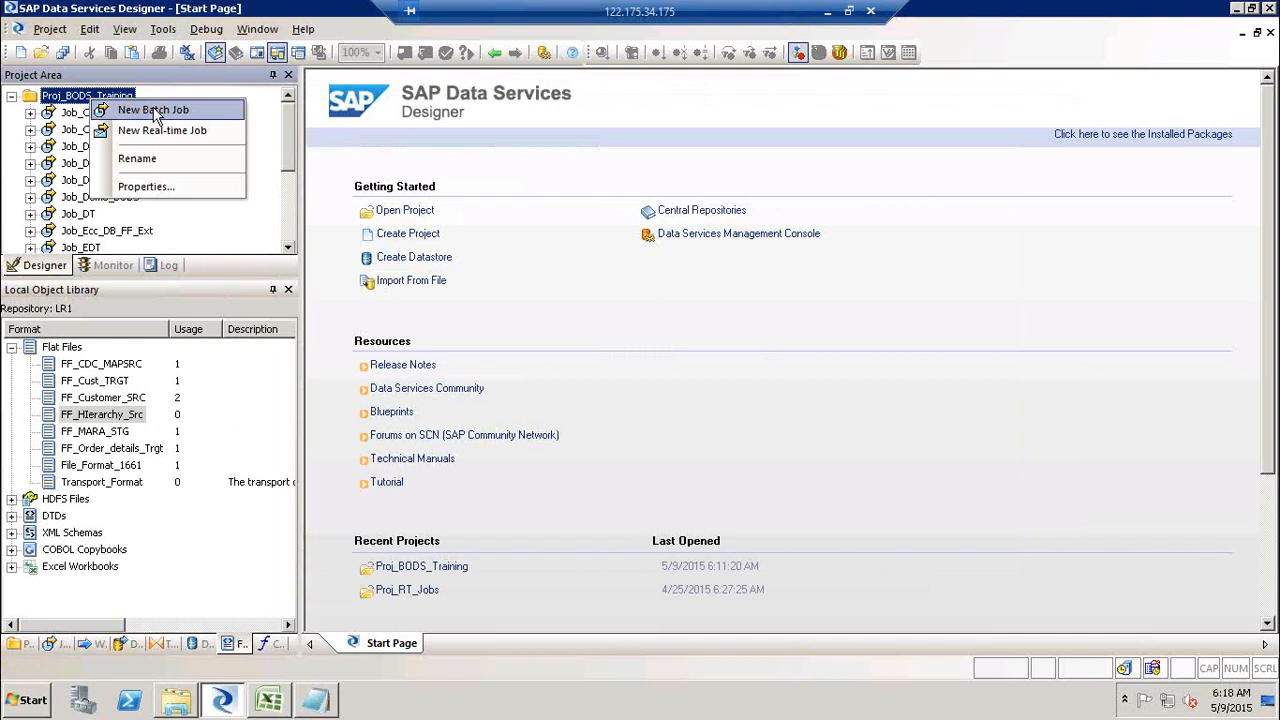
click(152, 109)
text(Job_H)
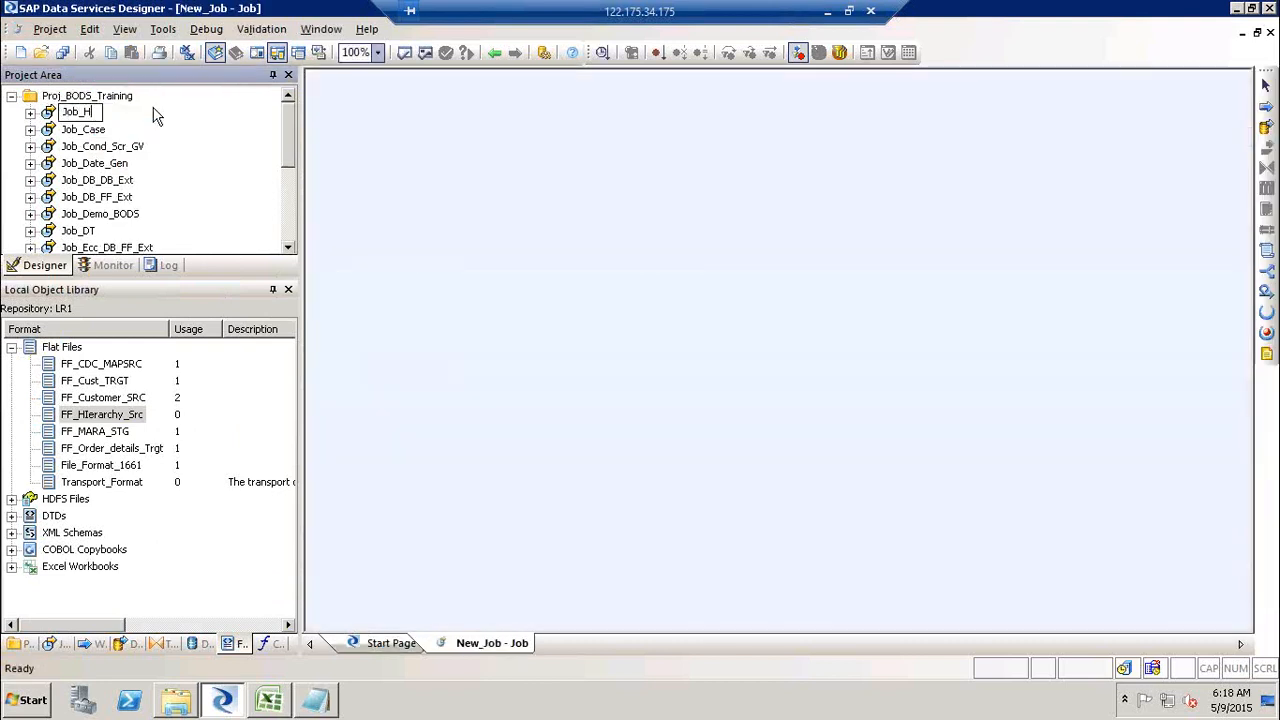
text(_FLAT)
click(736, 238)
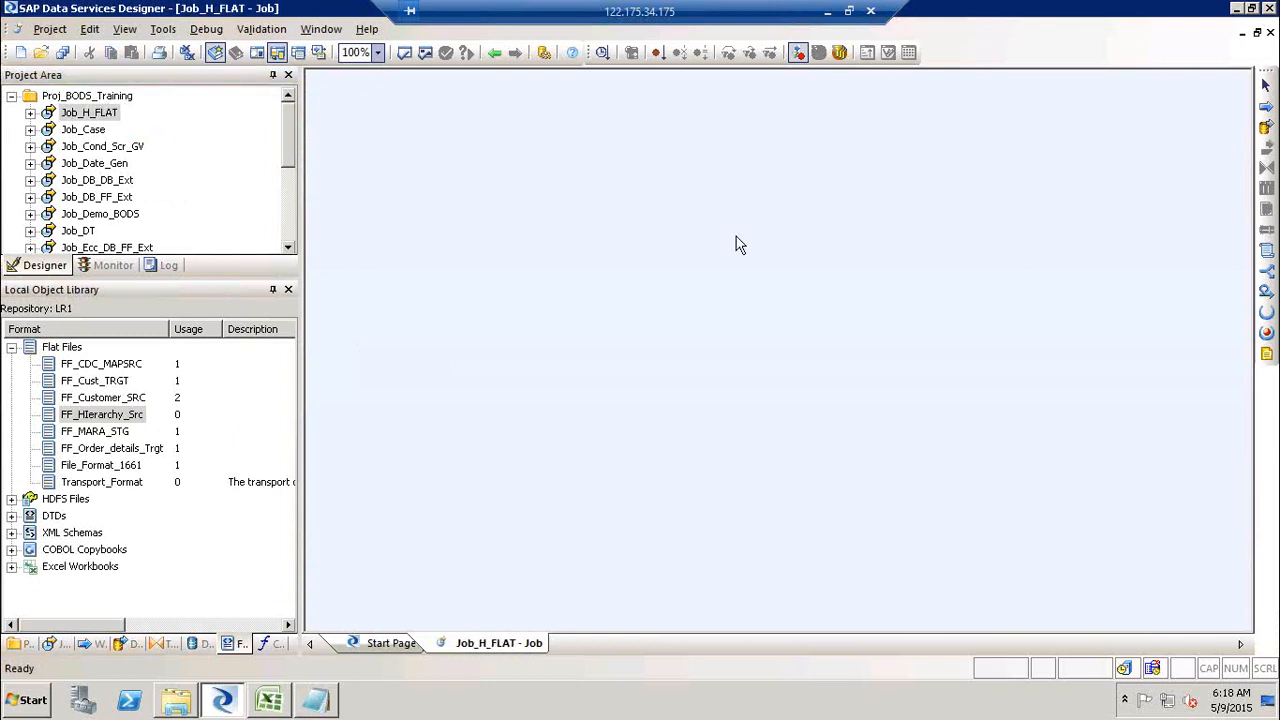
Step: Add a data flow named DF_HFLAT to the Job_H_FLAT workspace
click(1267, 128)
click(644, 231)
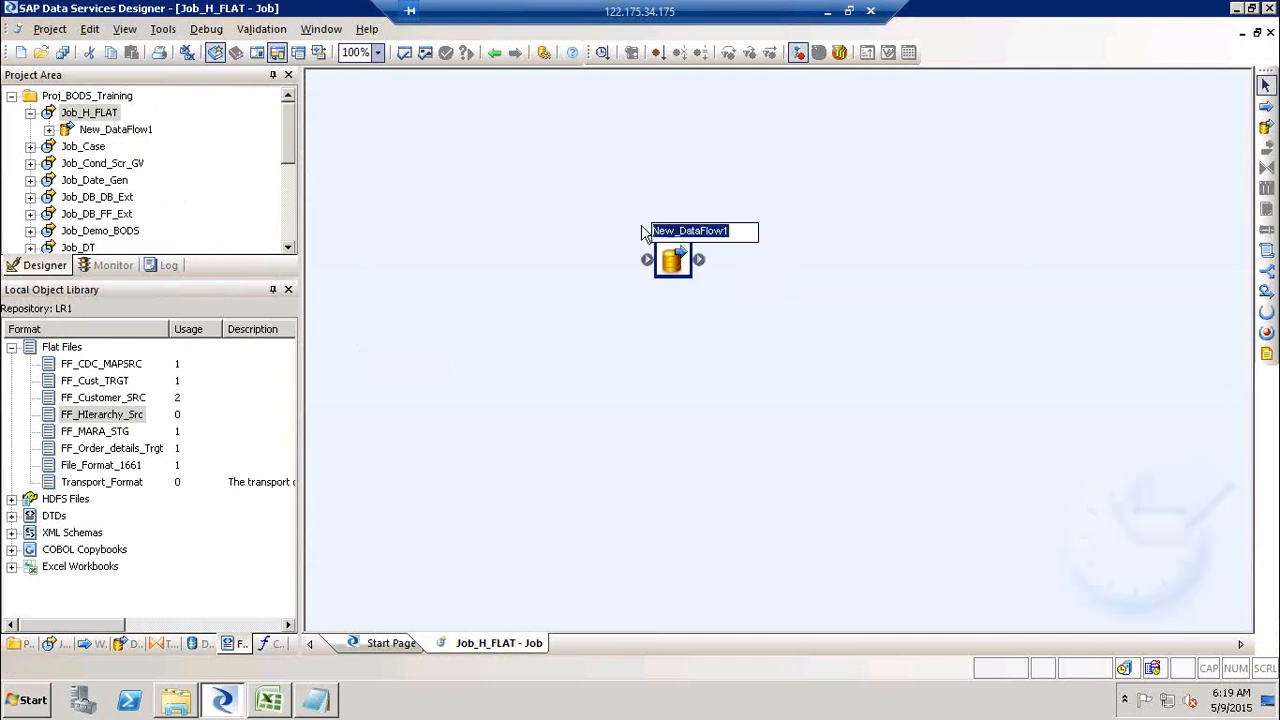
text(DF_HFLAT)
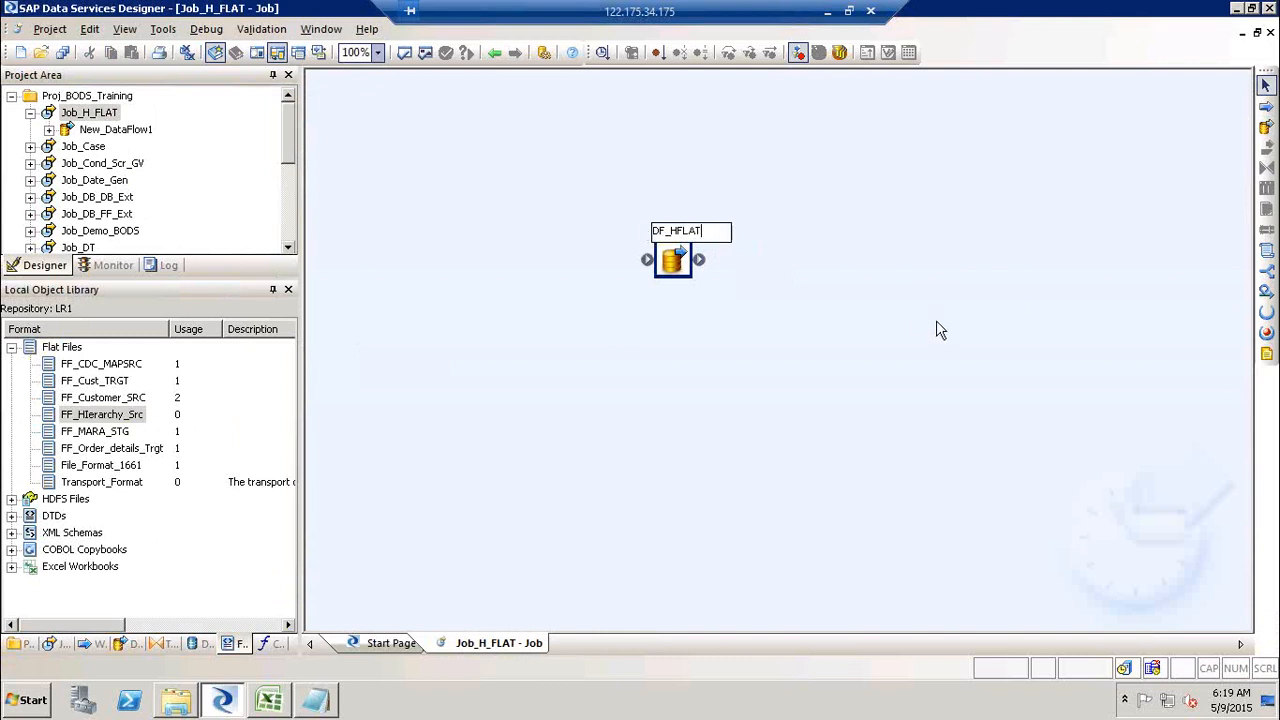
click(937, 330)
Step: Open the DF_HFLAT data flow and place the FF_HIerarchy_Src flat file in it as a source
click(689, 231)
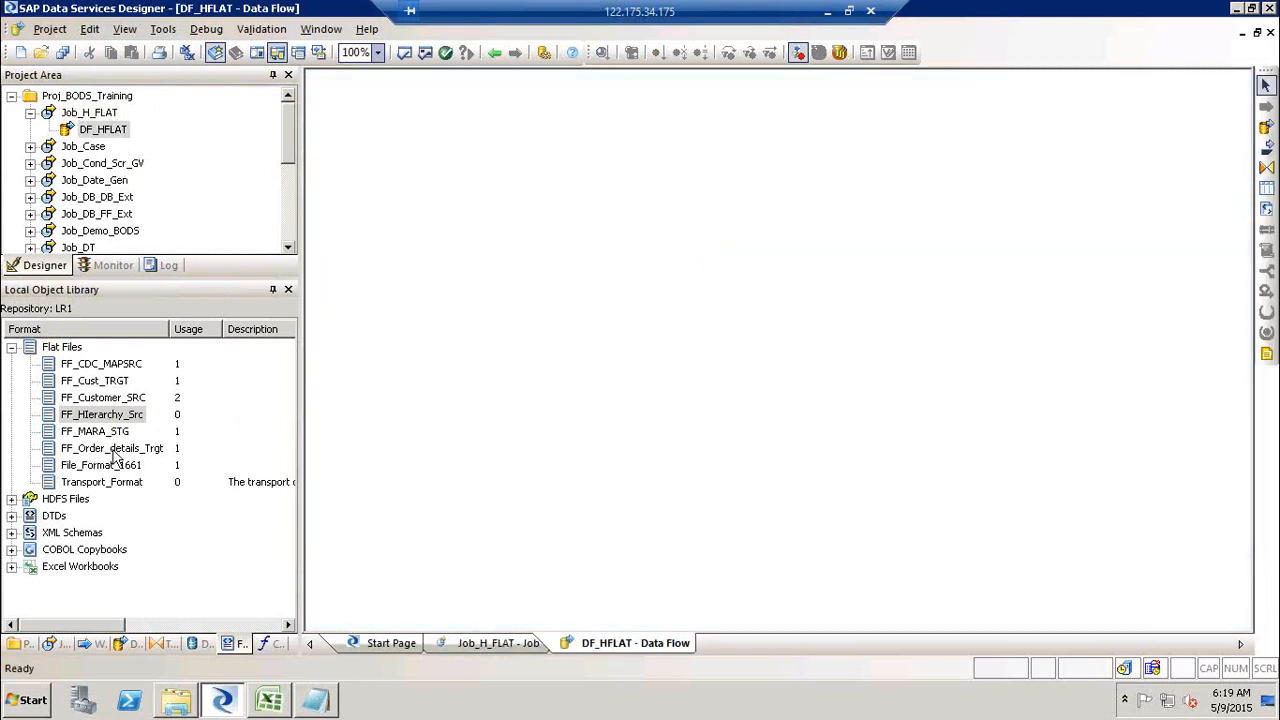
drag(86, 420, 408, 112)
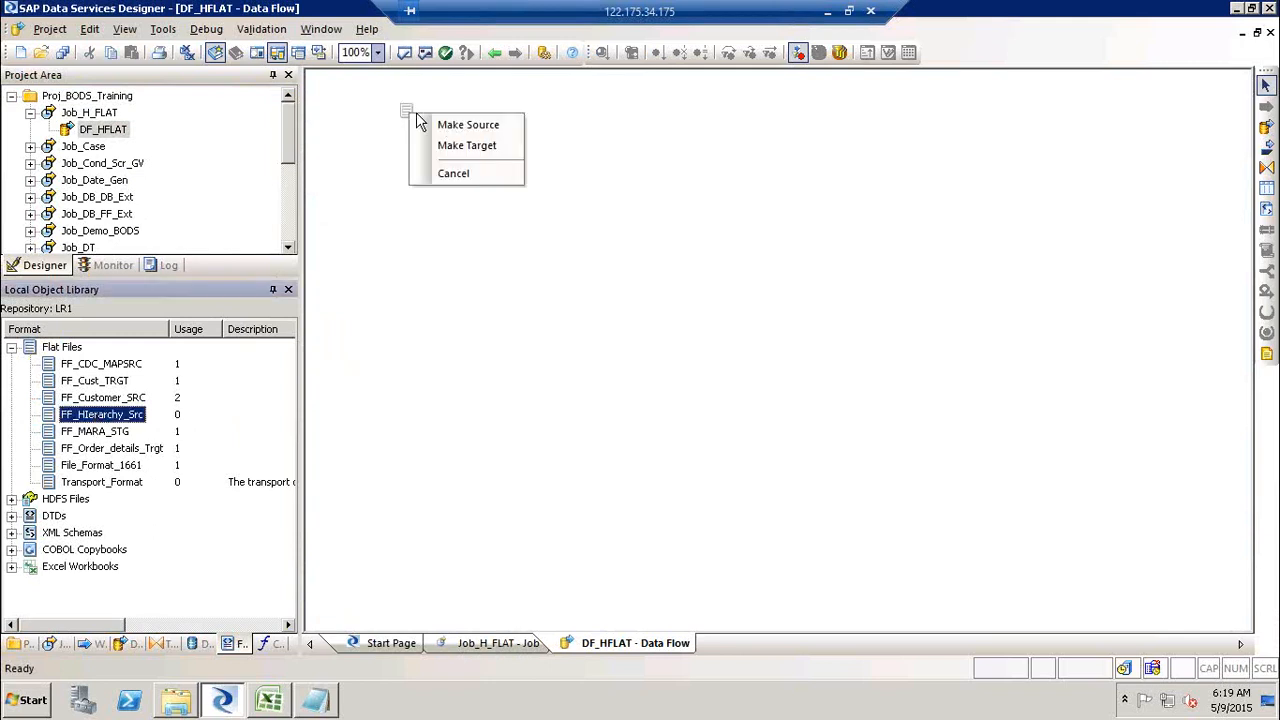
click(467, 125)
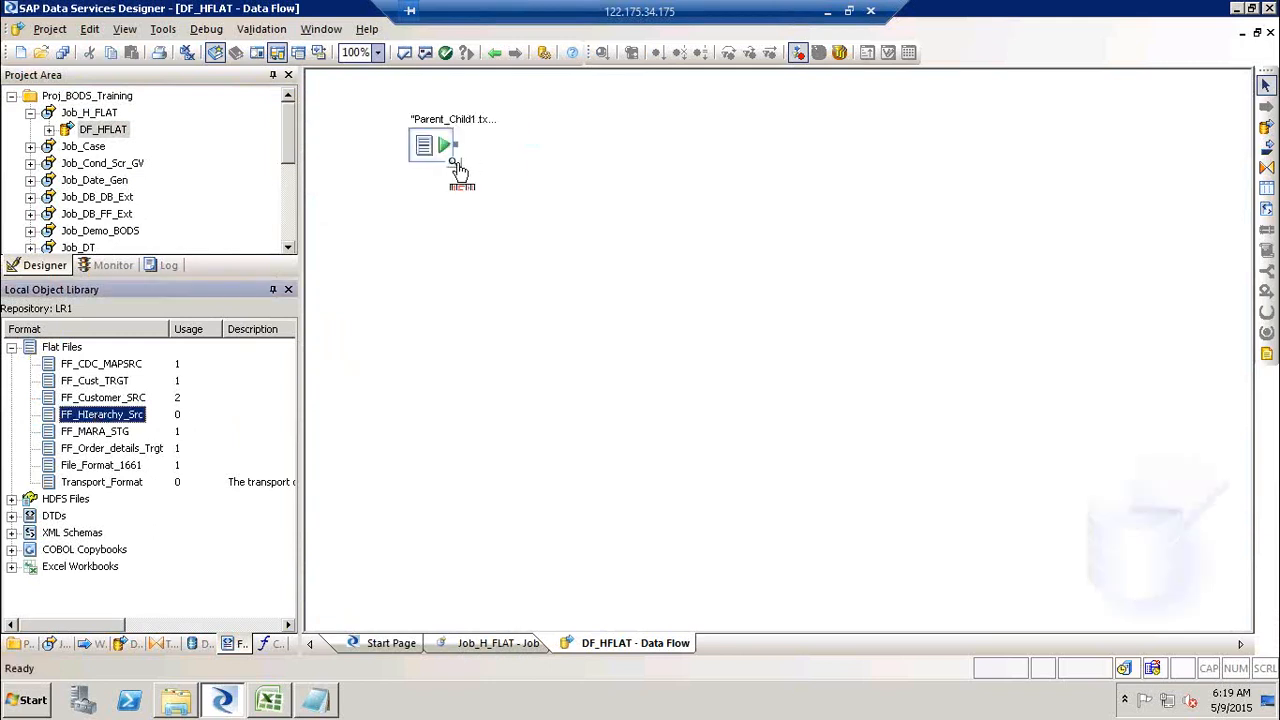
Step: View the Parent_Child1.txt source data and examine its parent-child rows for A, B and C
click(457, 167)
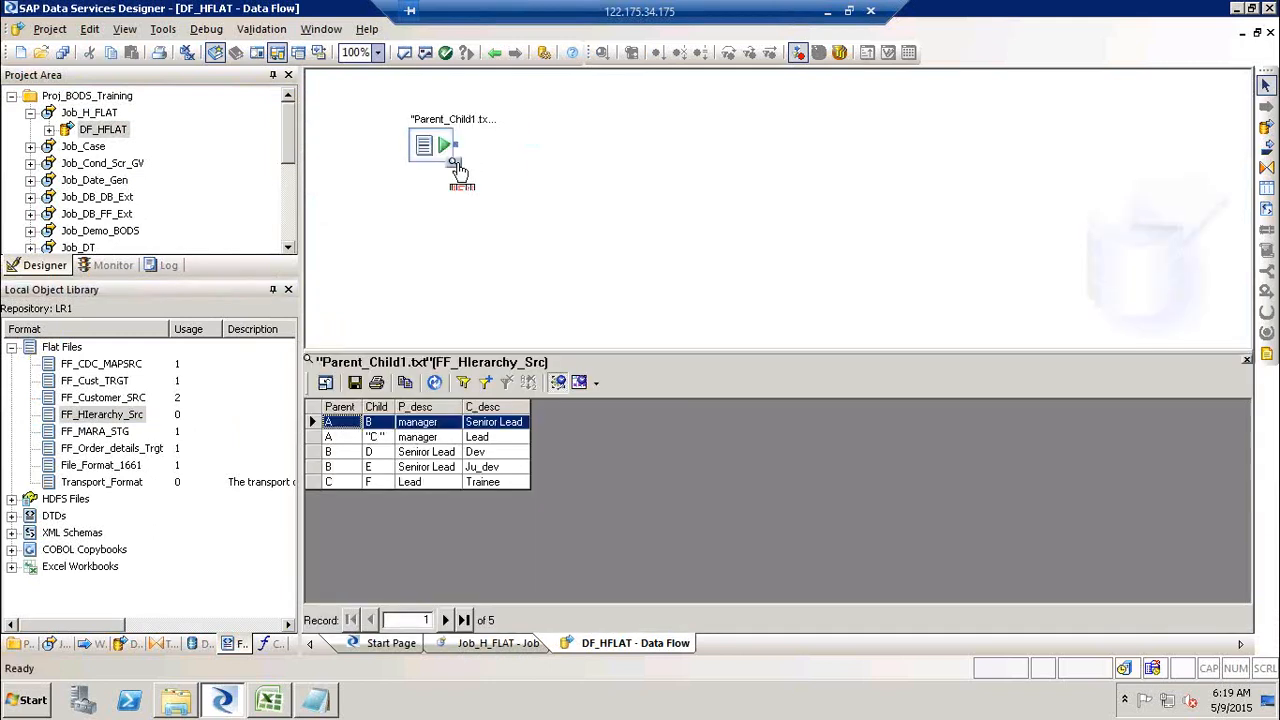
click(371, 424)
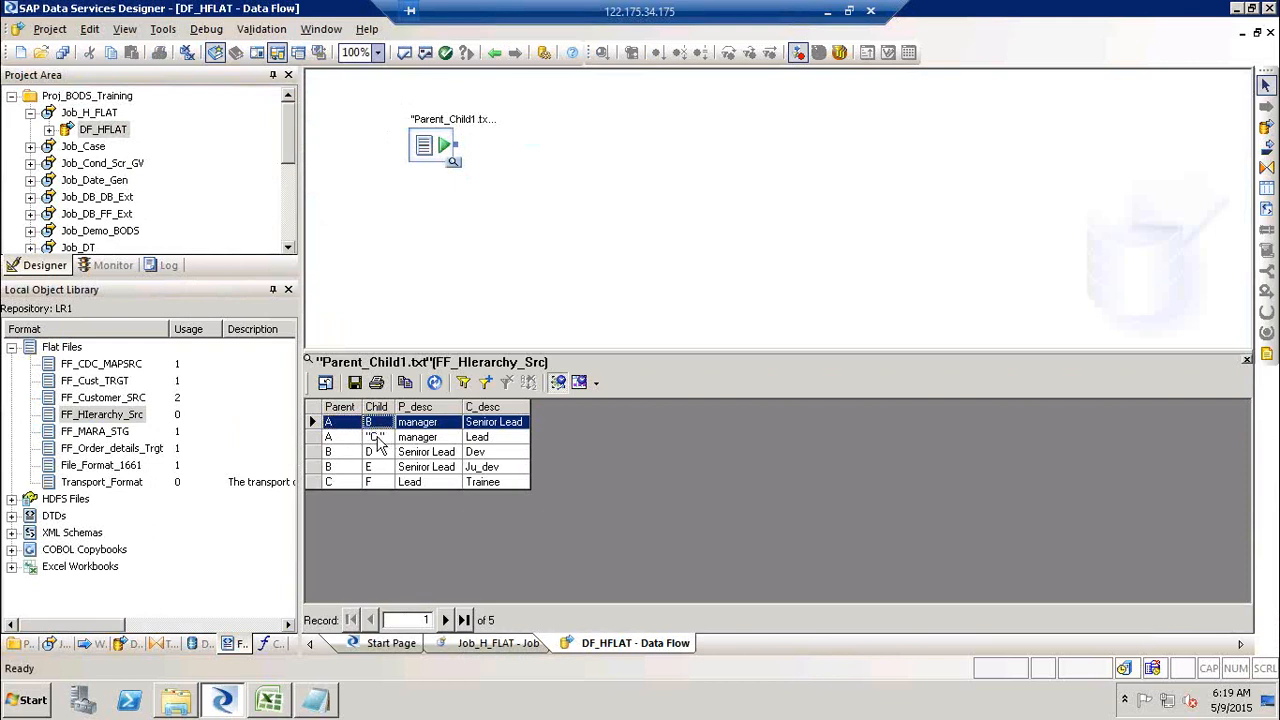
click(376, 438)
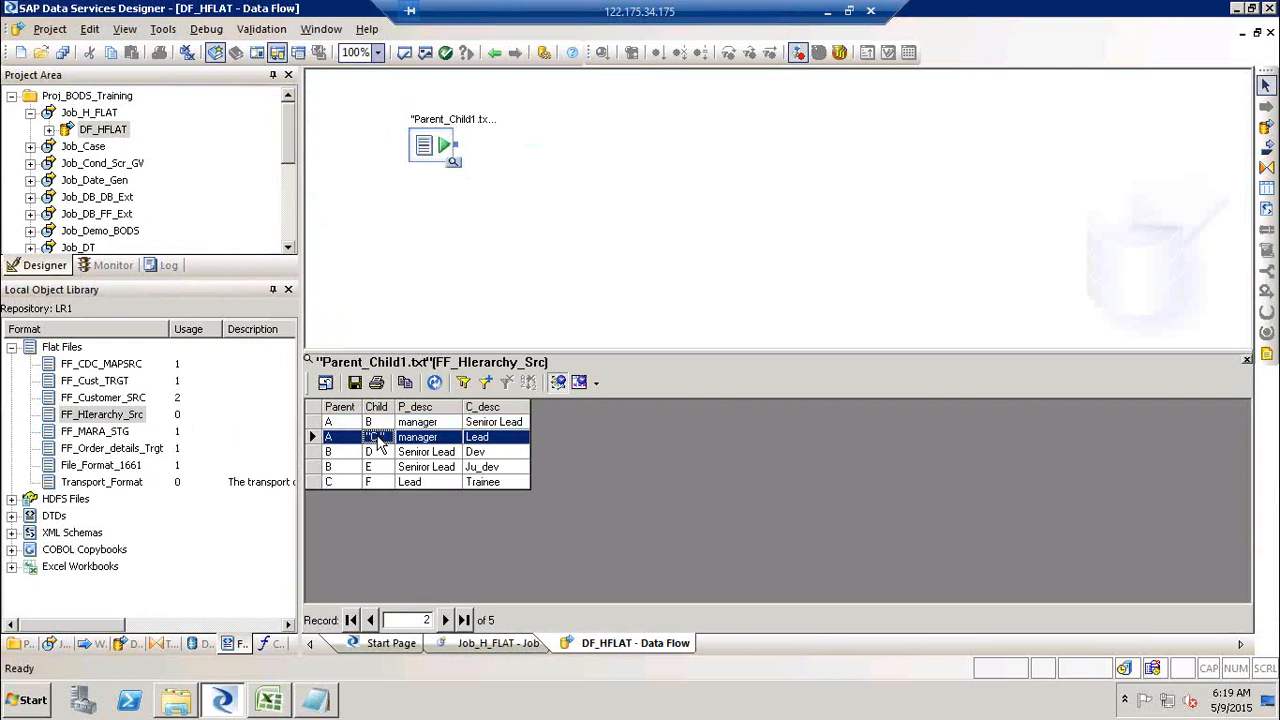
click(342, 454)
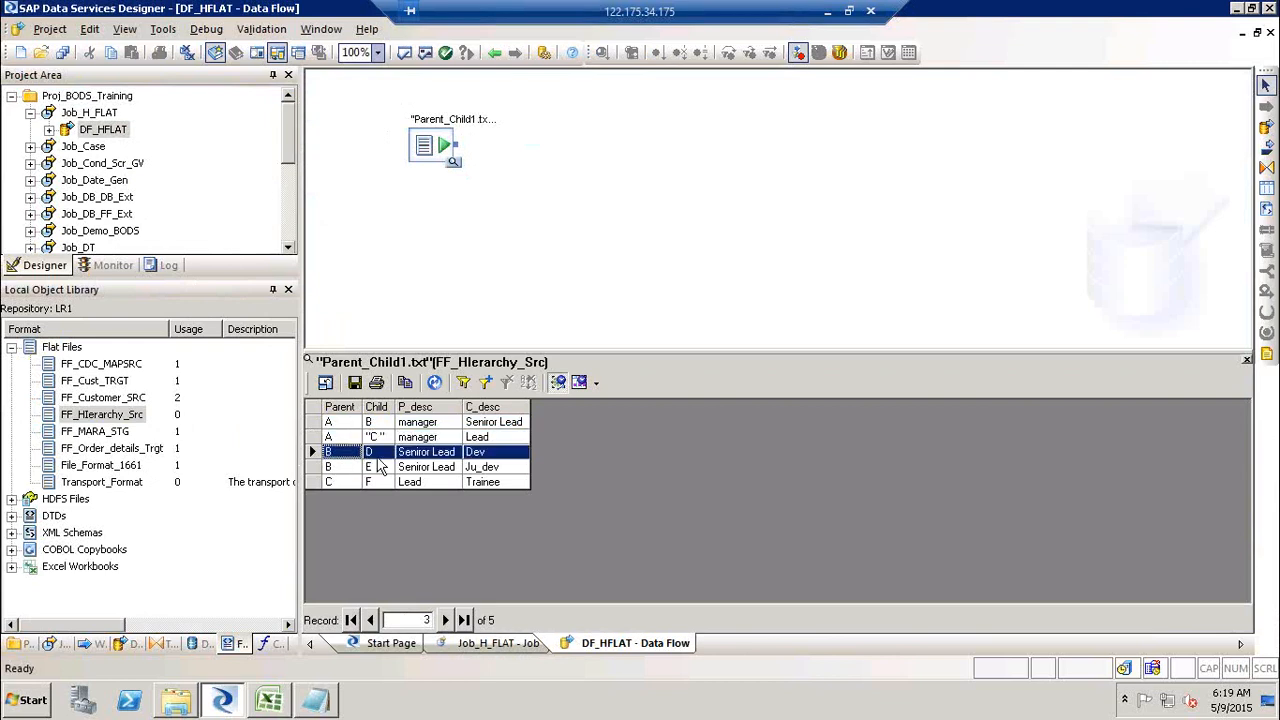
click(342, 484)
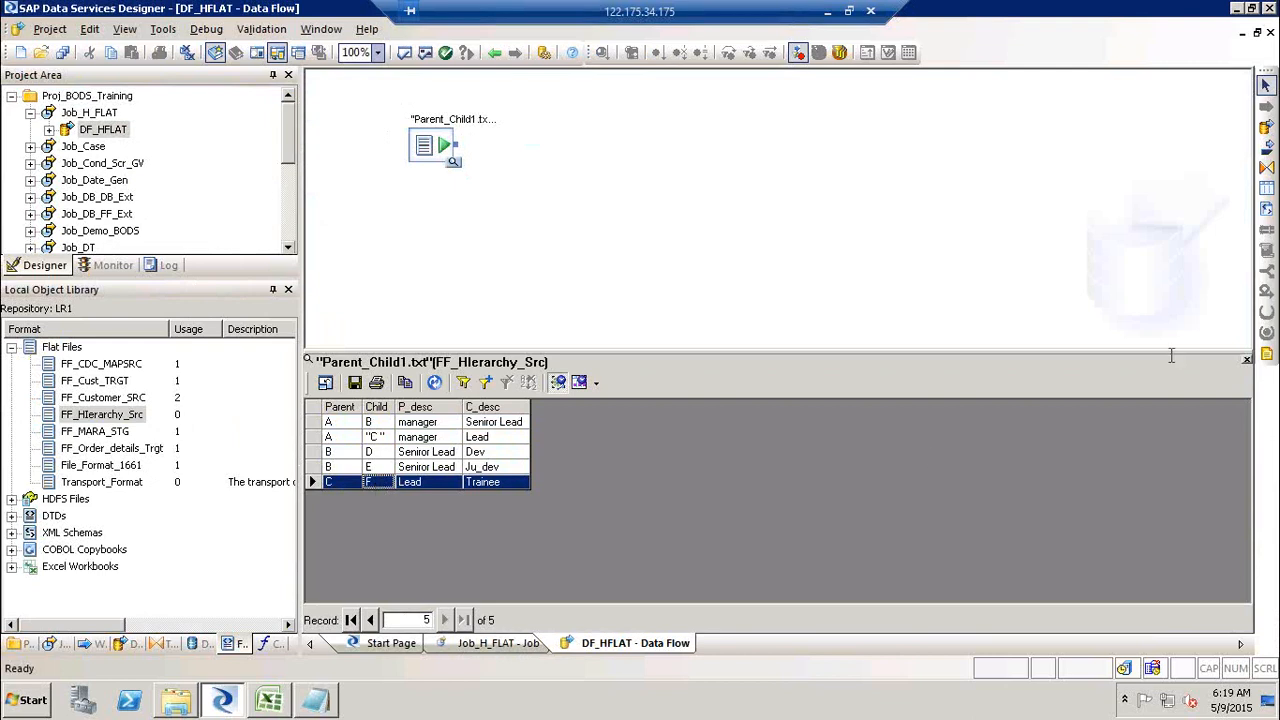
Step: Close the source data view, add a Hierarchy_Flattening transform to DF_HFLAT and connect the Parent_Child1.txt source to it
click(1246, 361)
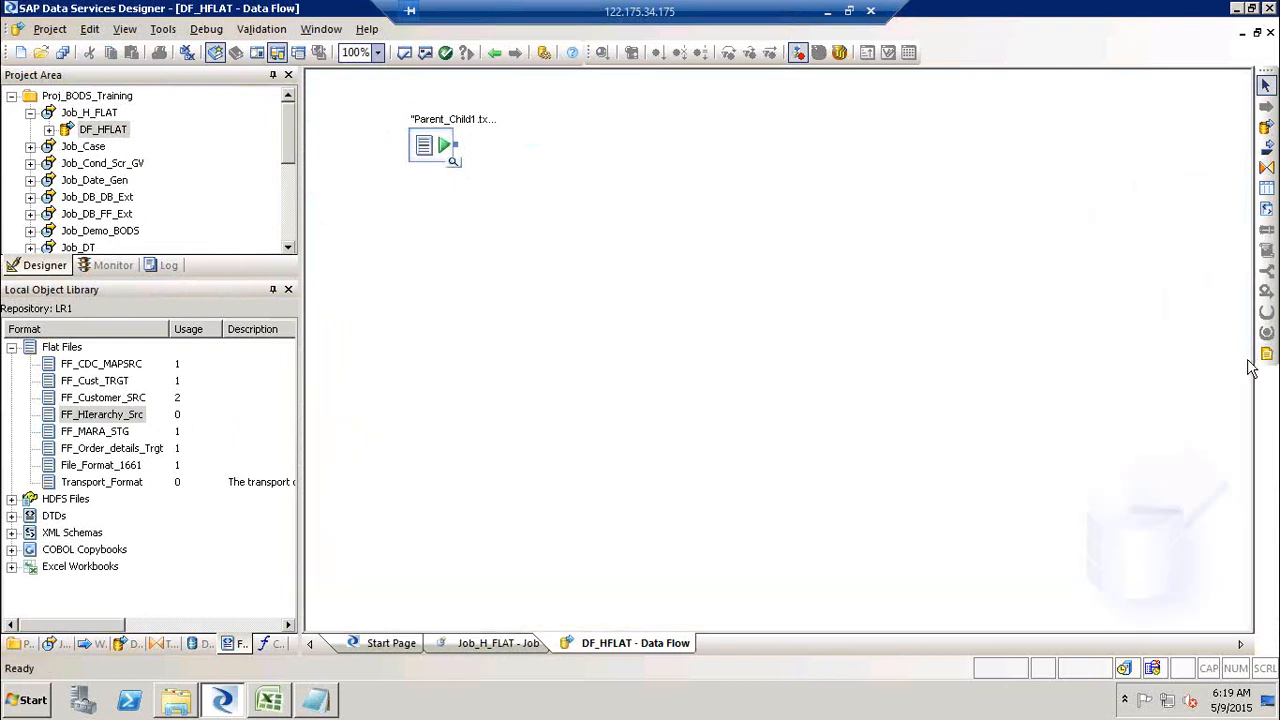
click(166, 645)
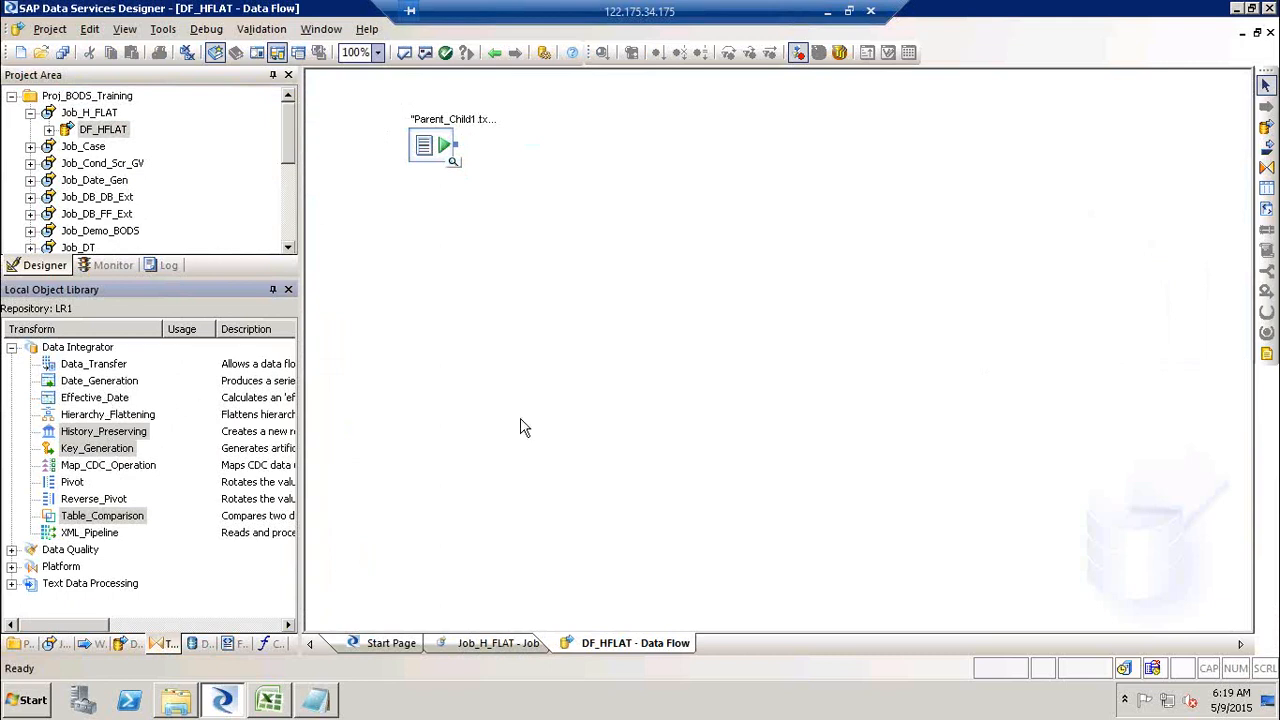
click(128, 414)
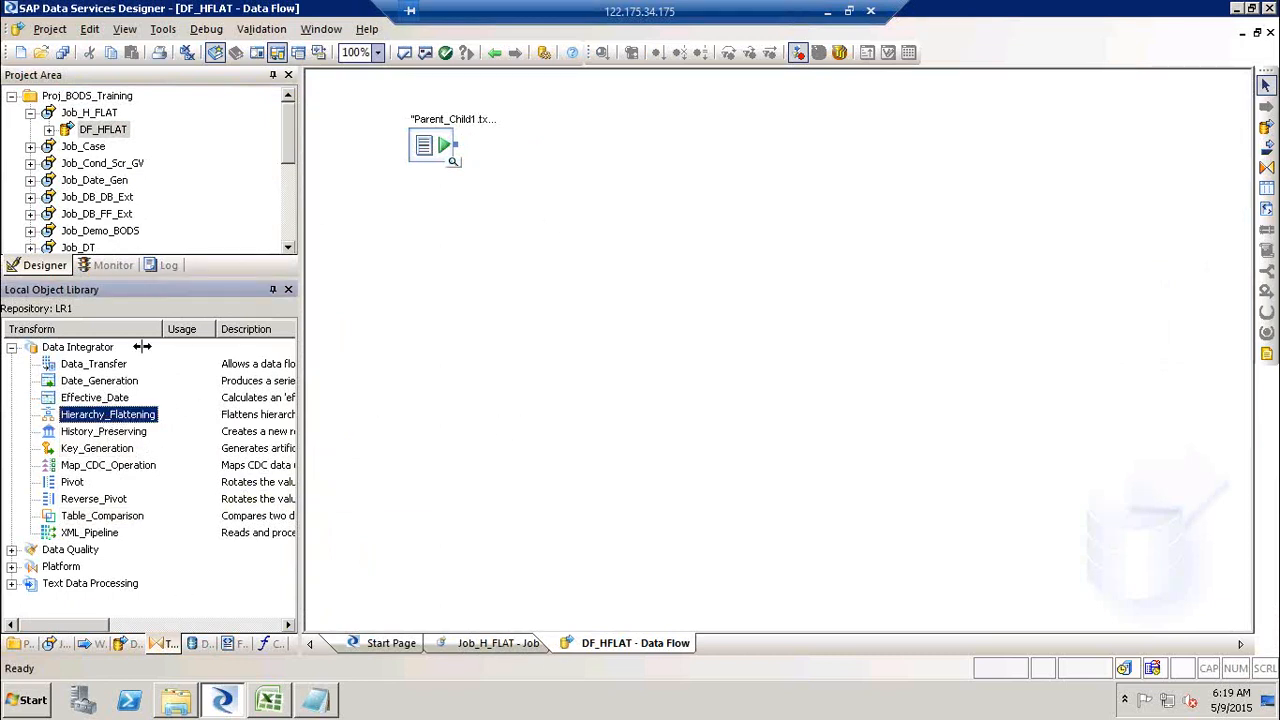
drag(123, 413, 539, 162)
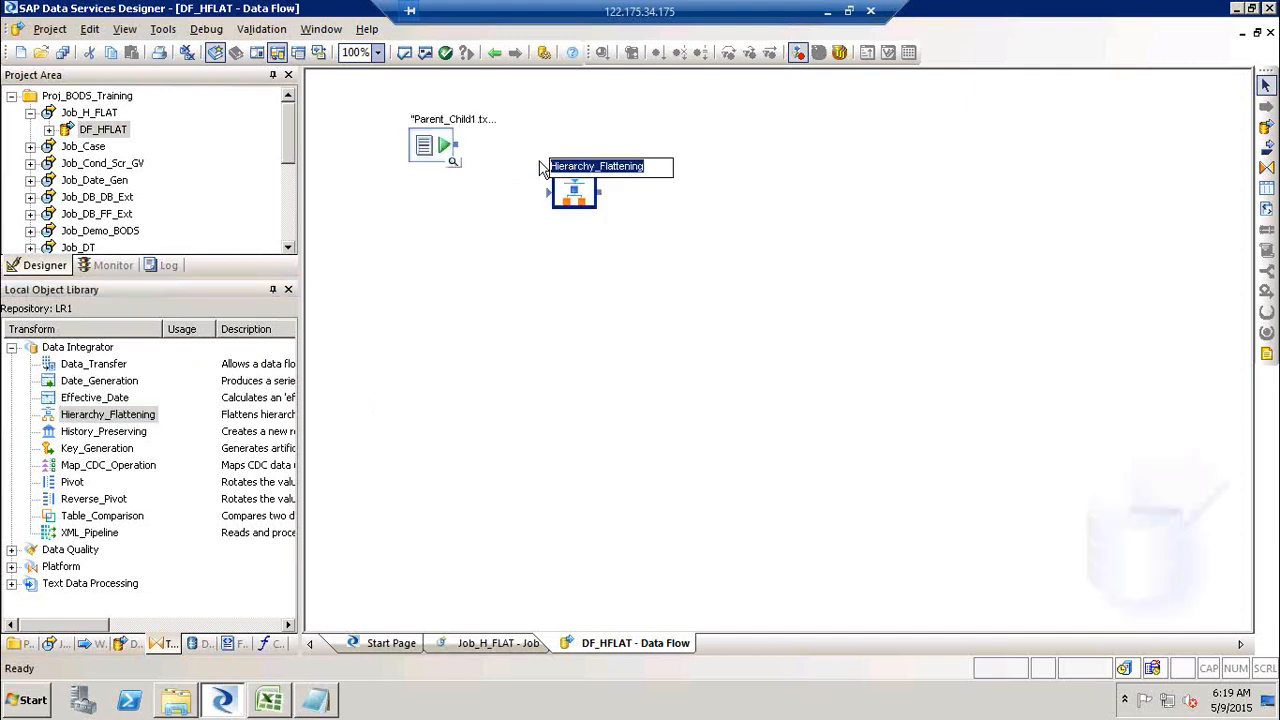
drag(462, 150, 551, 193)
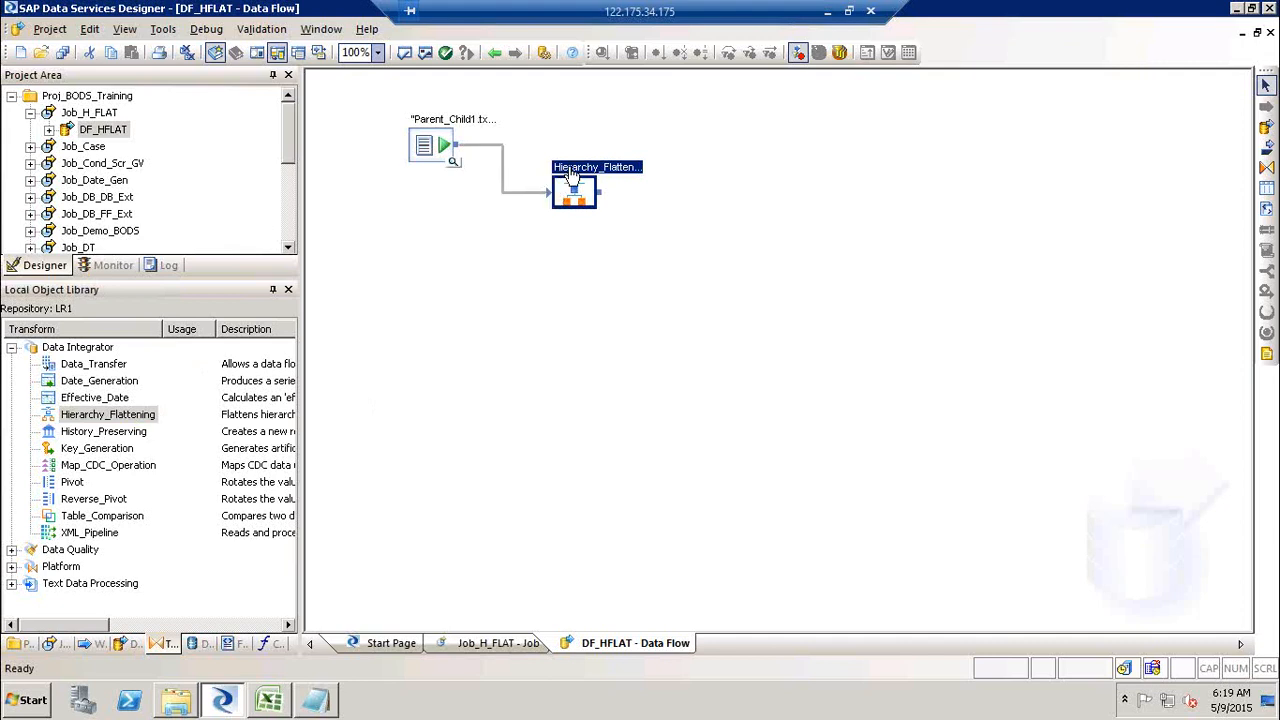
Step: Open the Hierarchy_Flattening transform and set its flattening type to Vertical after comparing it with Horizontal
double_click(572, 177)
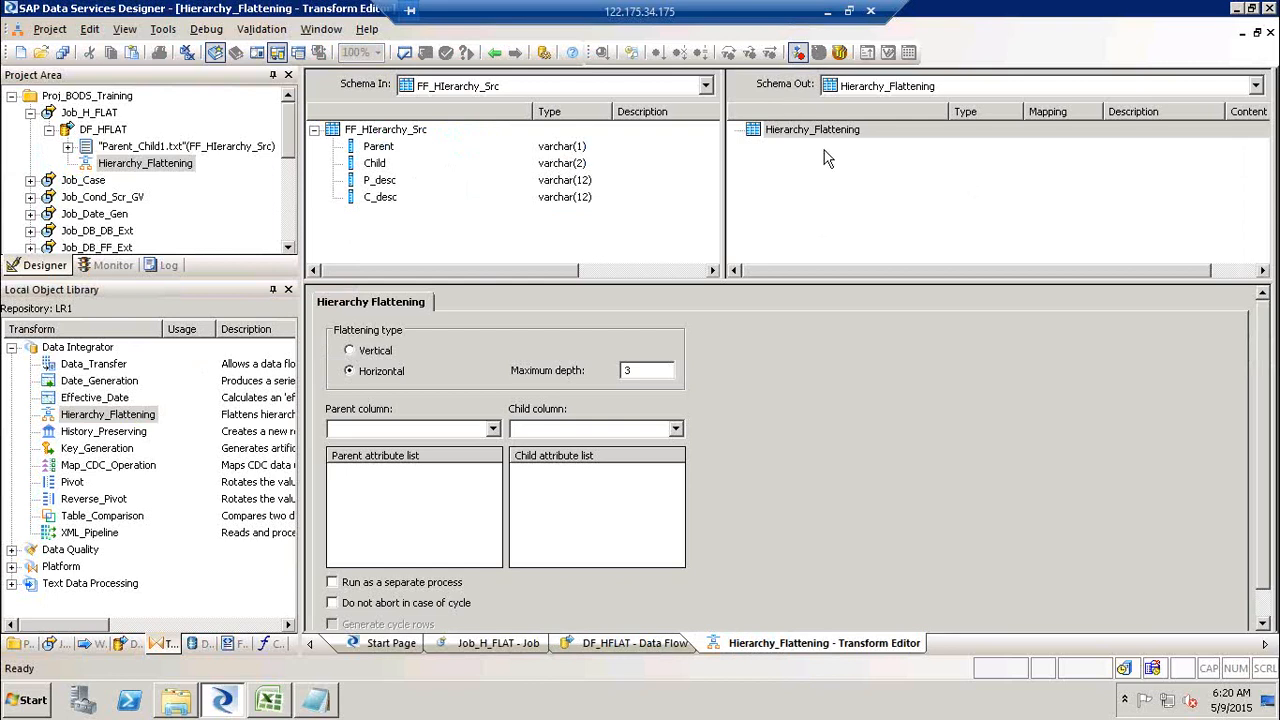
click(381, 357)
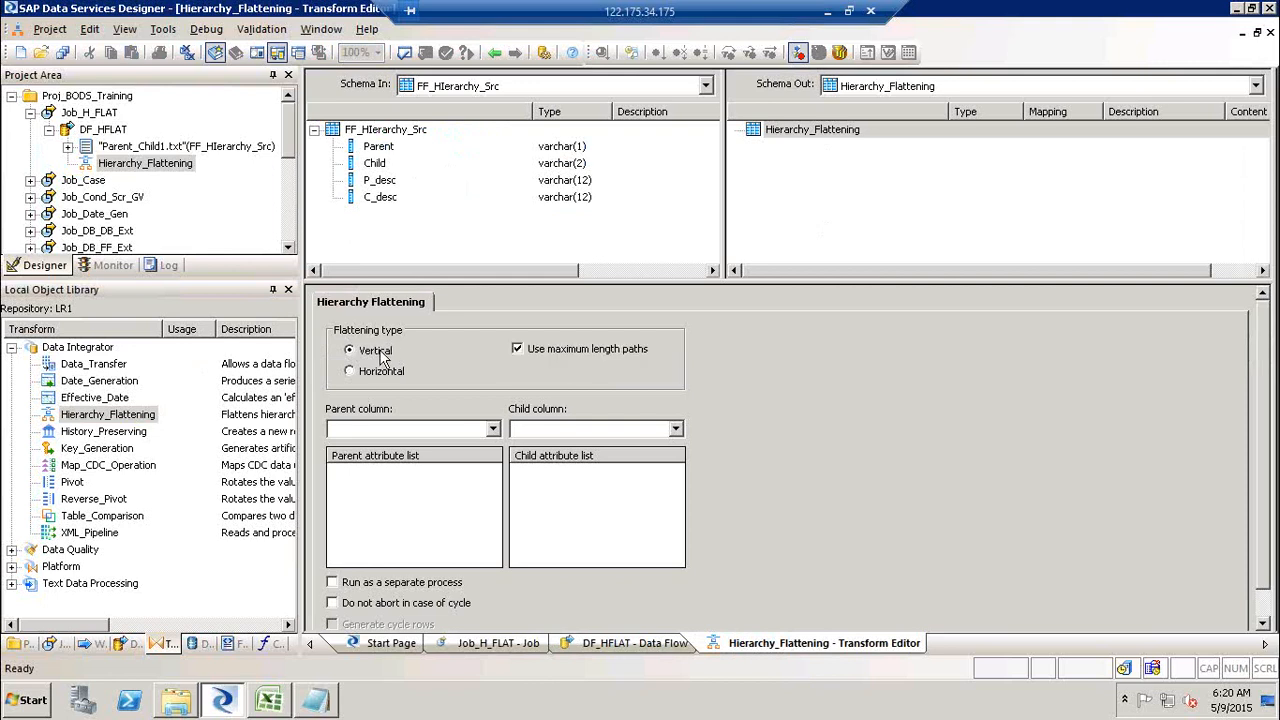
click(381, 375)
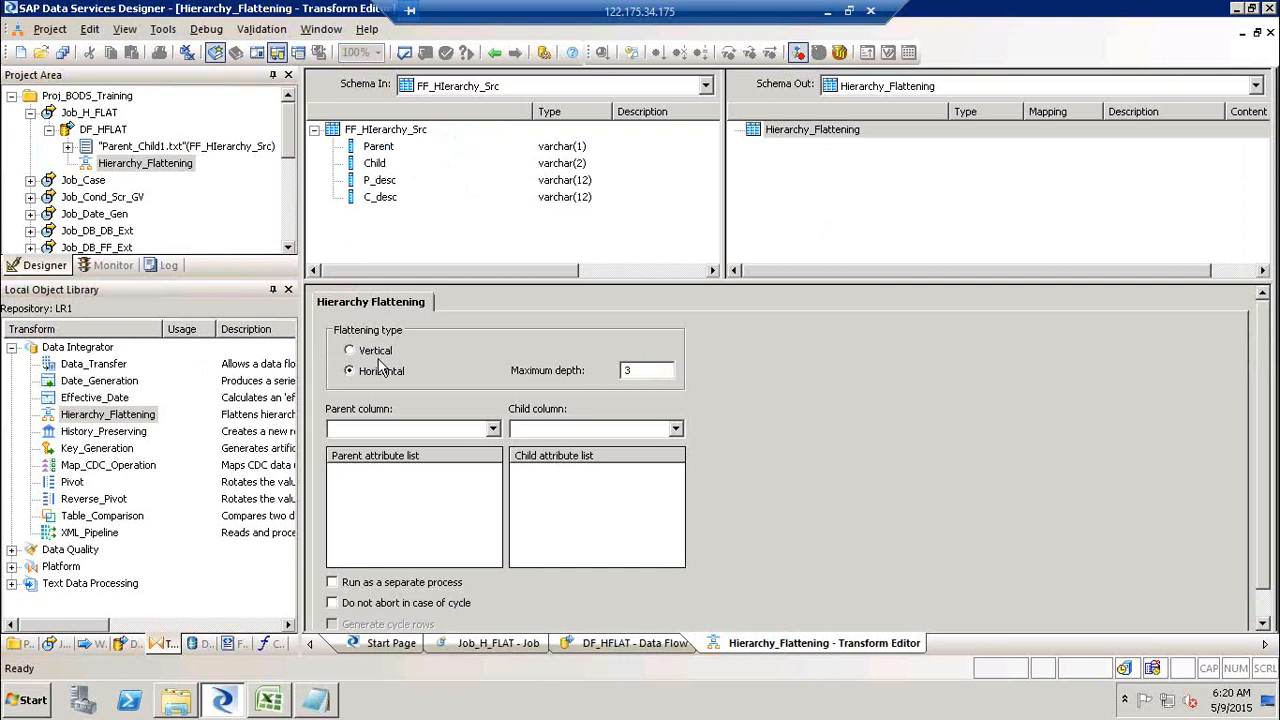
click(380, 358)
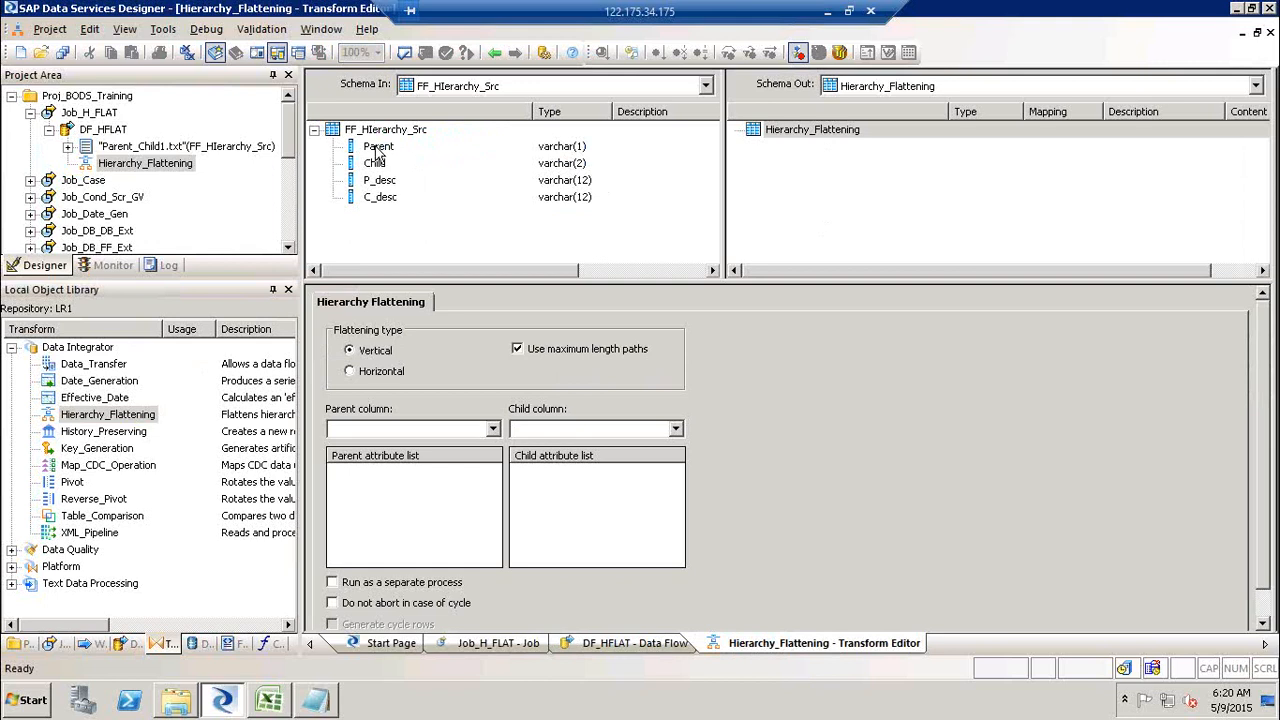
Step: Assign Parent and Child as the parent and child columns, with P_desc as parent attribute and C_desc as child attribute
drag(381, 148, 443, 436)
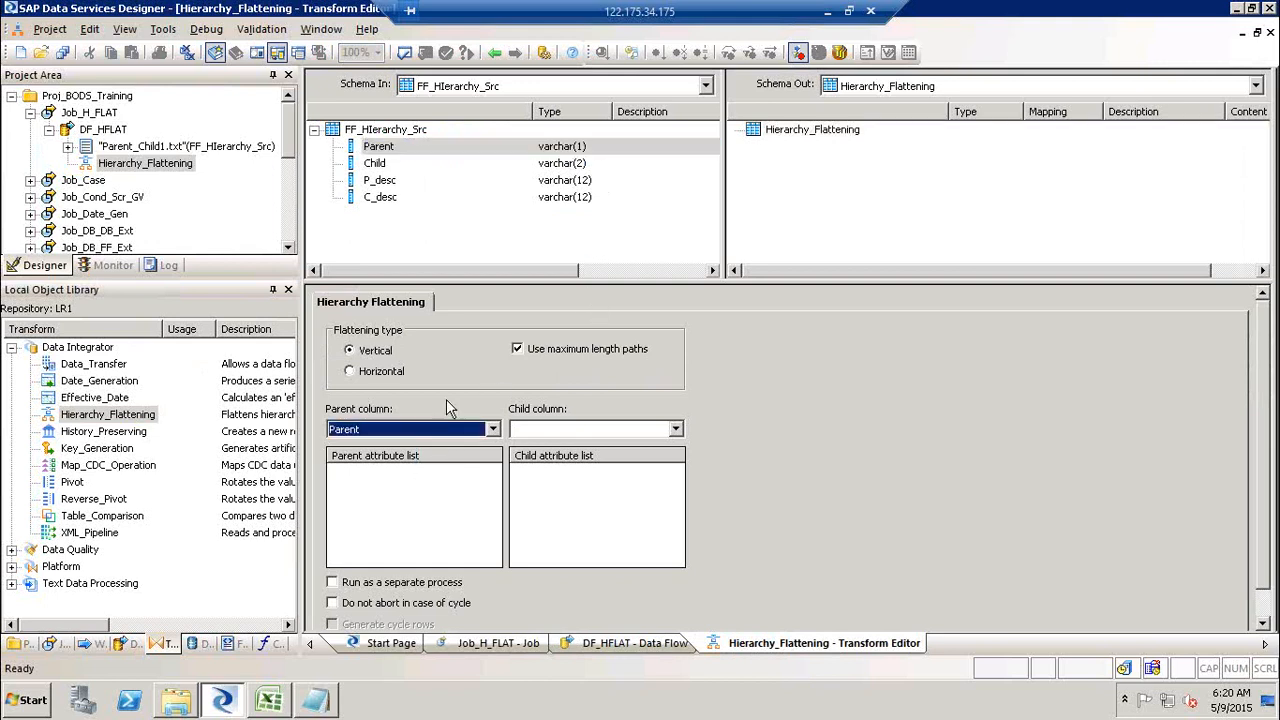
click(372, 163)
drag(374, 163, 532, 437)
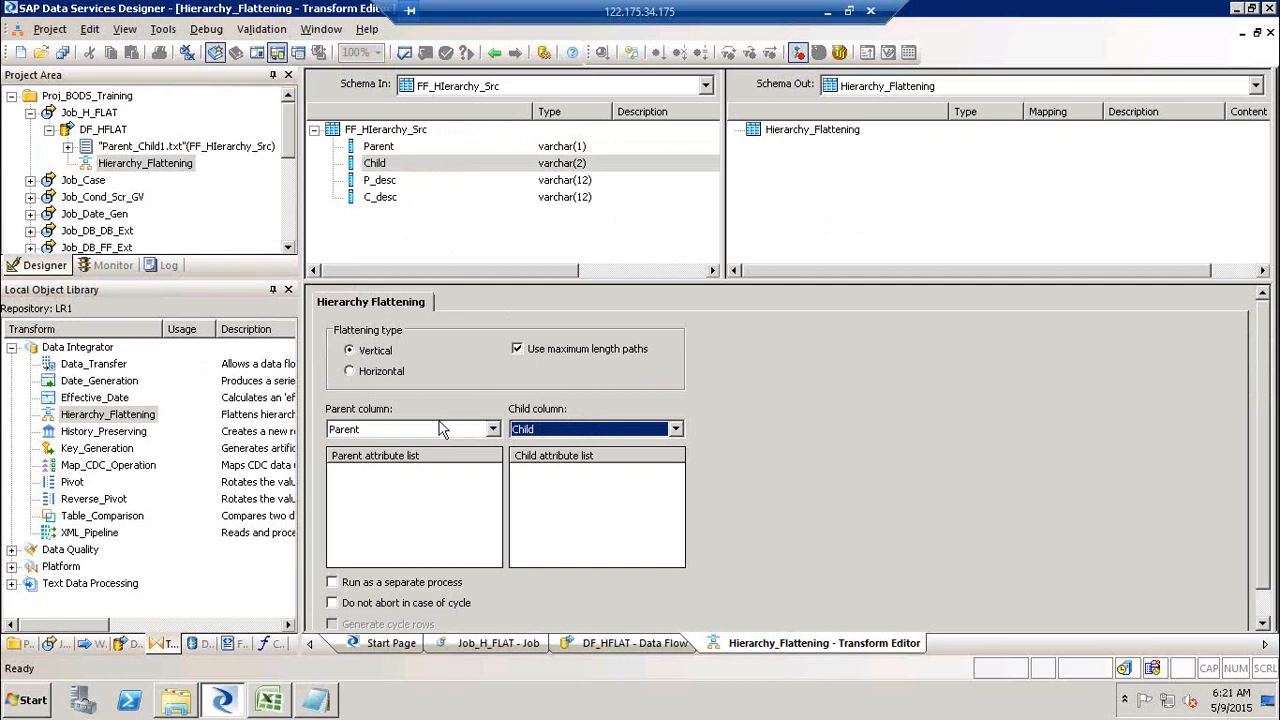
click(386, 182)
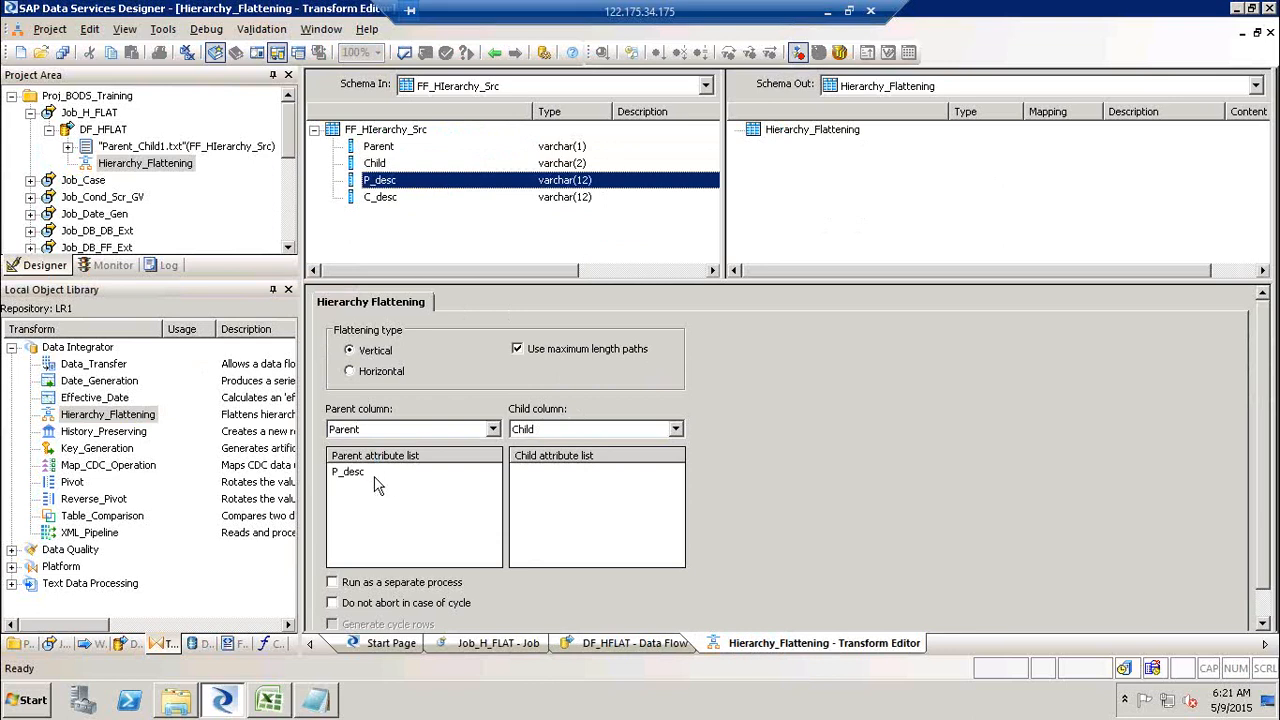
click(384, 199)
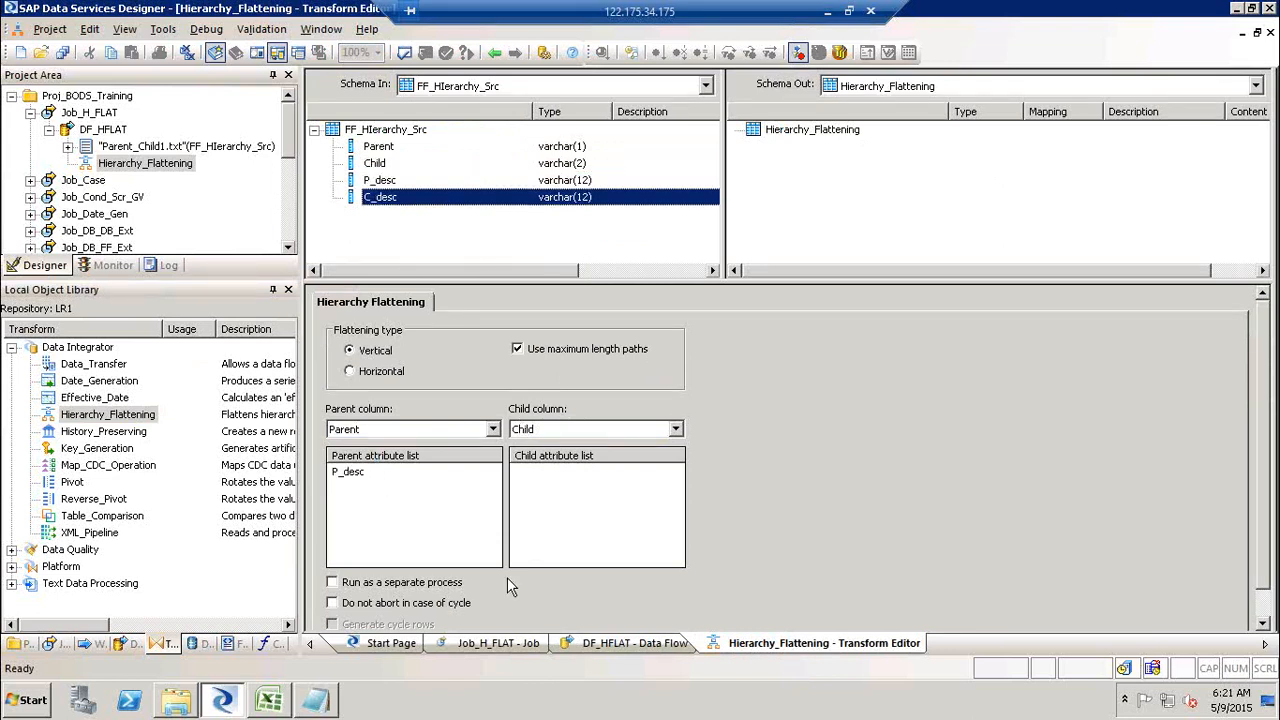
drag(384, 198, 575, 498)
Step: Examine the parent-child rows and their descriptions in the Parent_Child1 text file in Notepad, and close the file
click(320, 708)
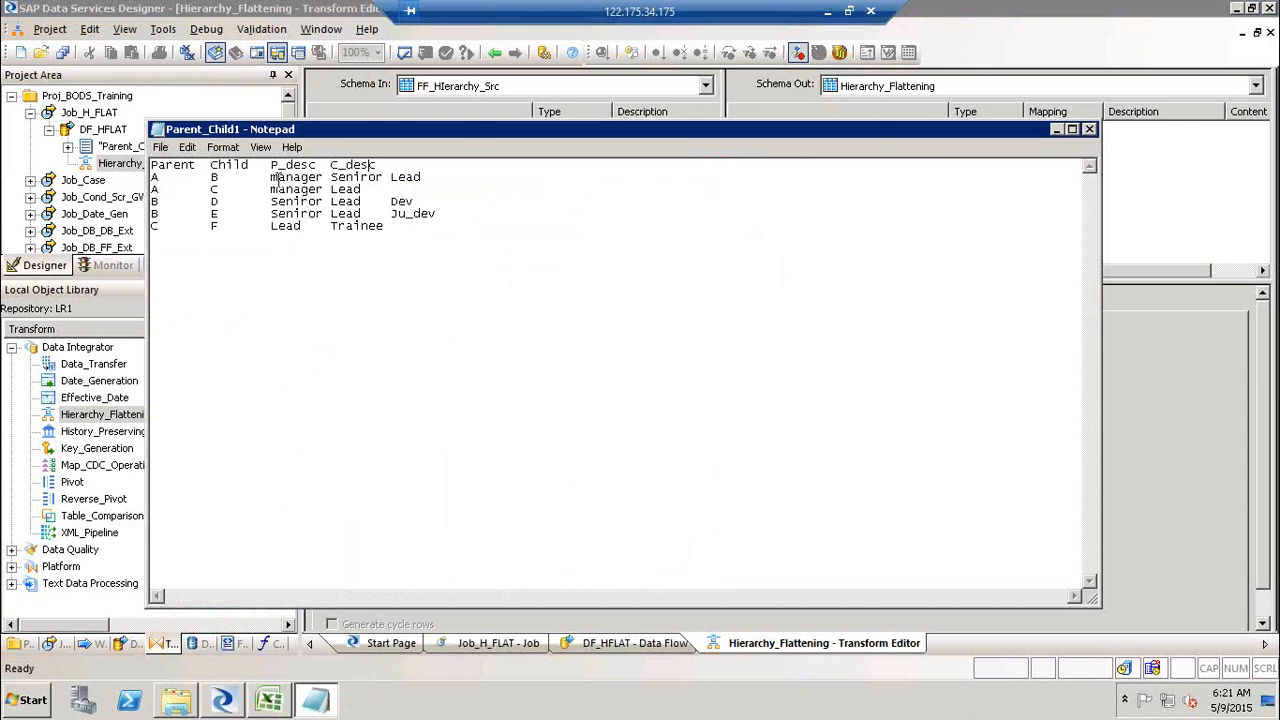
click(173, 178)
click(430, 202)
click(450, 217)
click(381, 237)
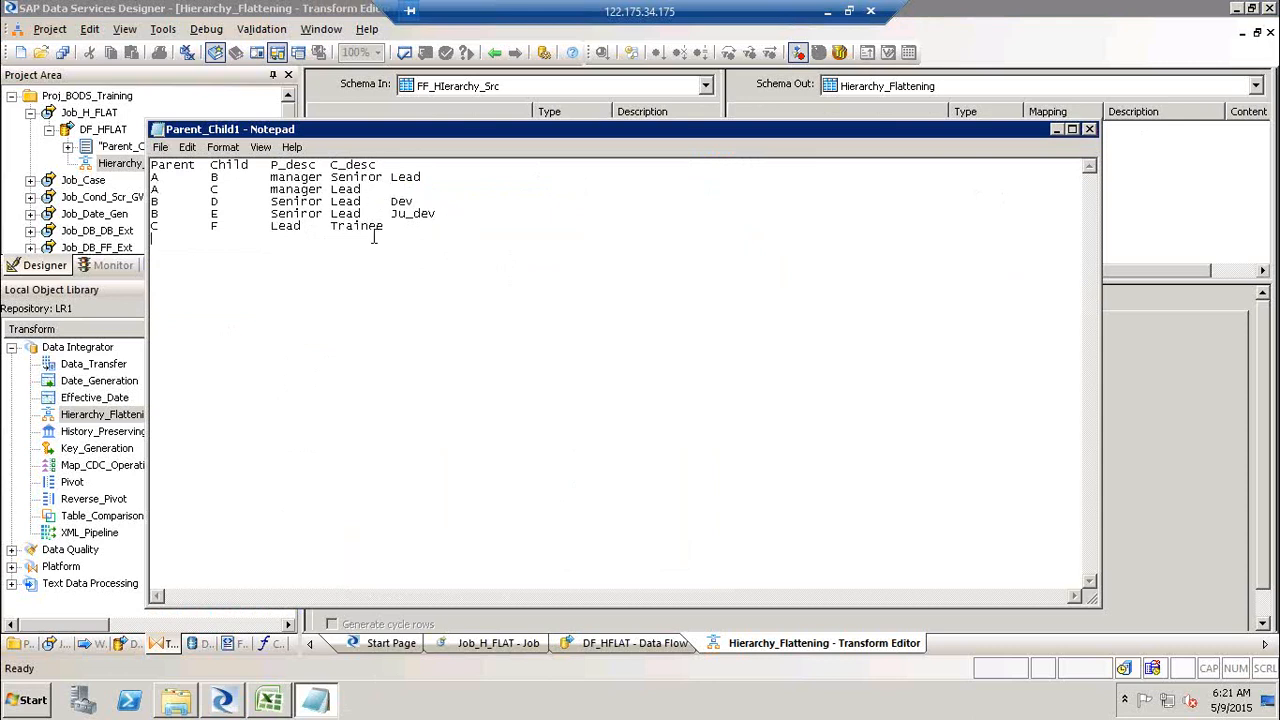
click(1090, 130)
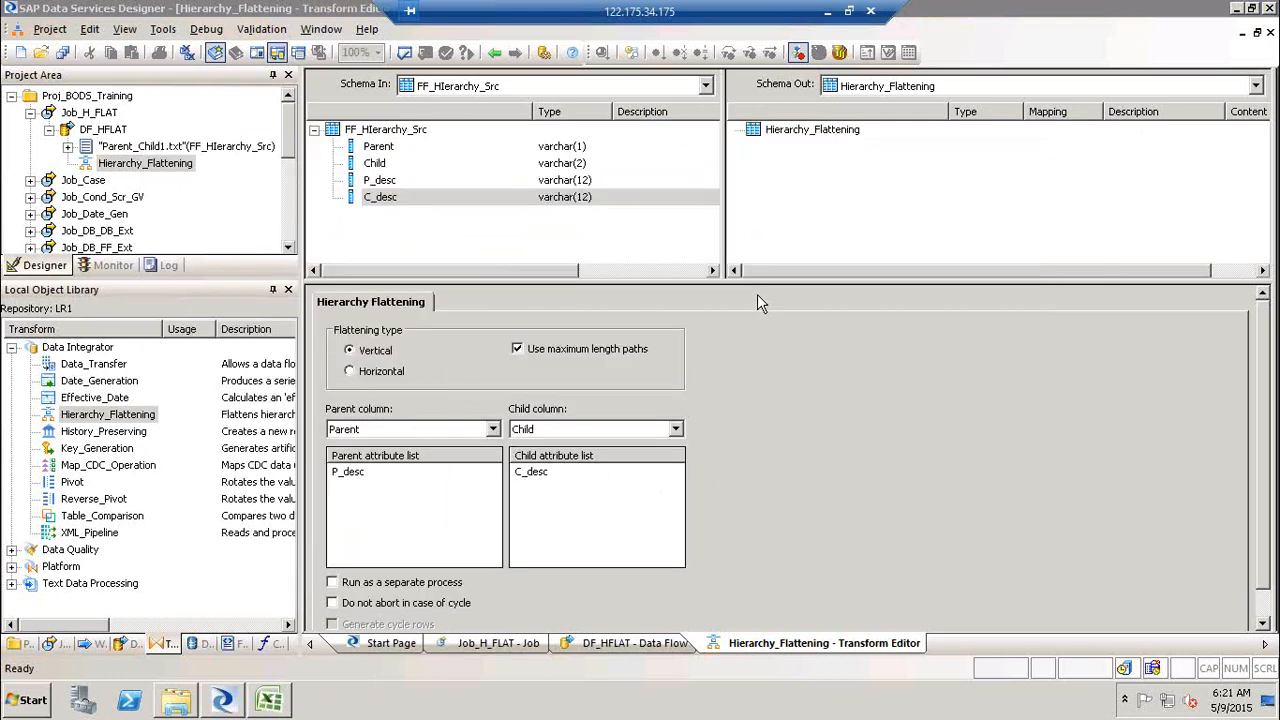
Step: Switch to the hierarchy diagram in Excel and add a bordered node G in cell K6
drag(756, 283, 756, 228)
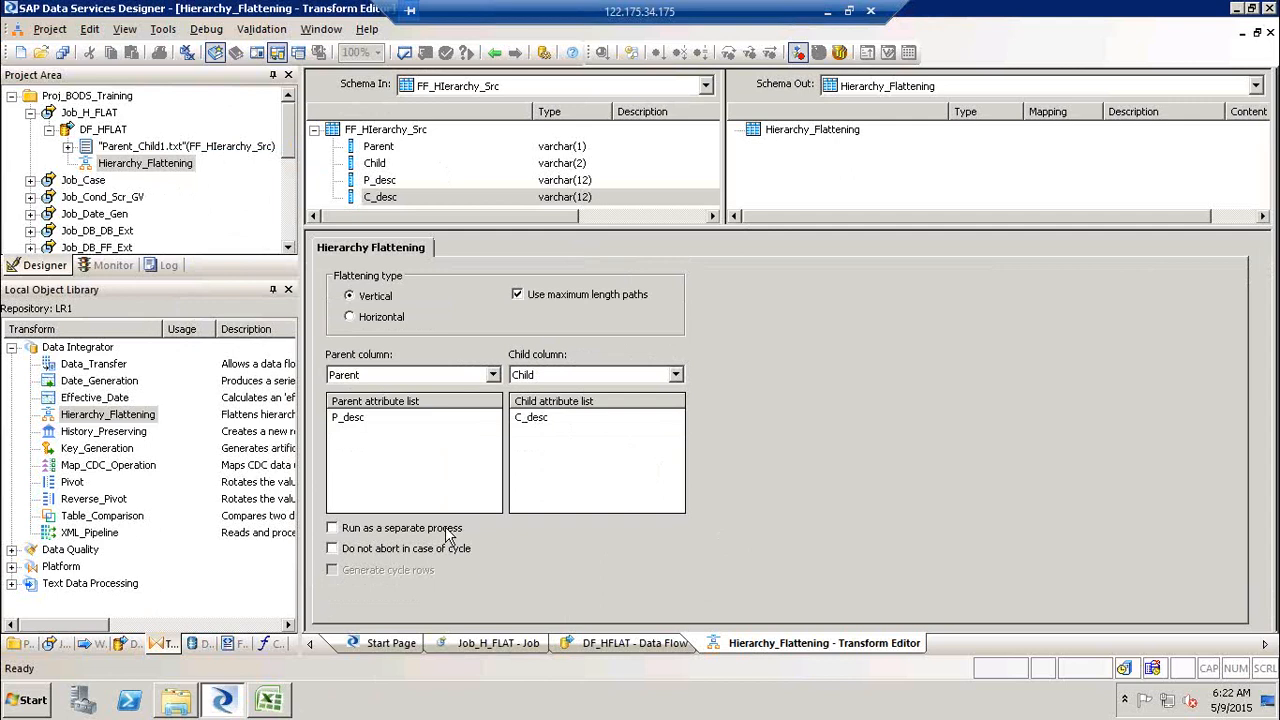
click(276, 697)
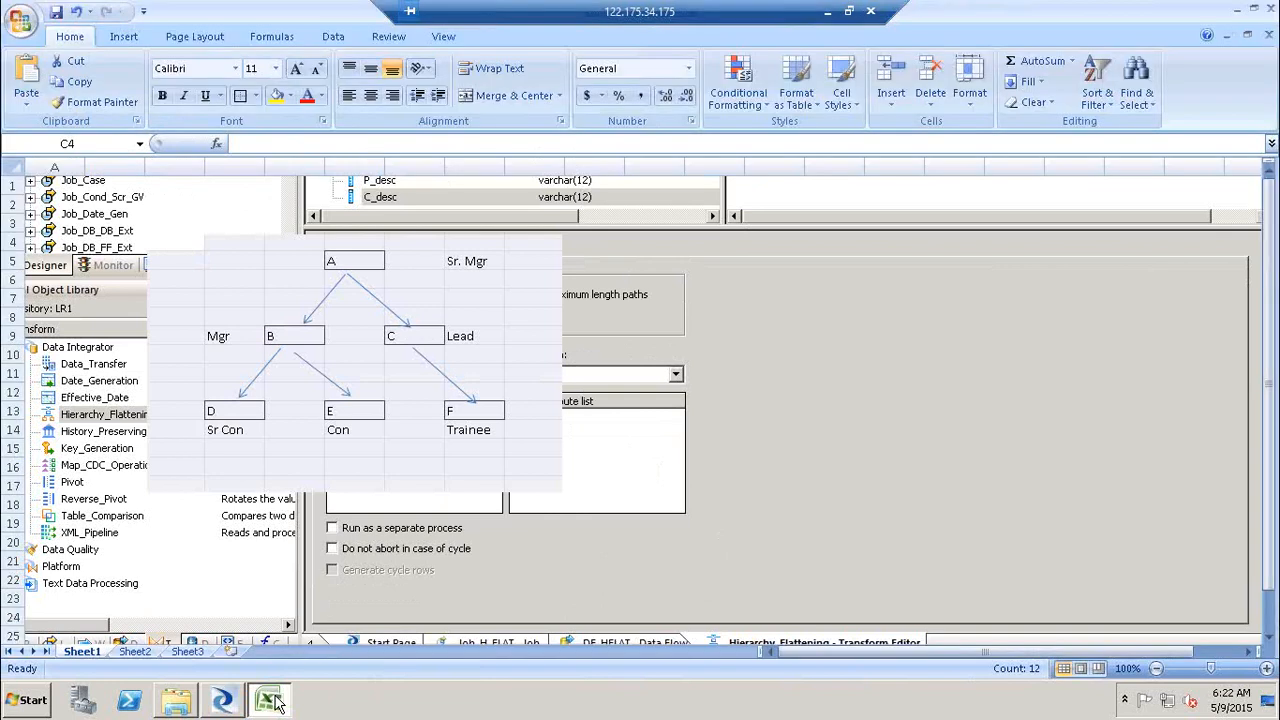
click(706, 466)
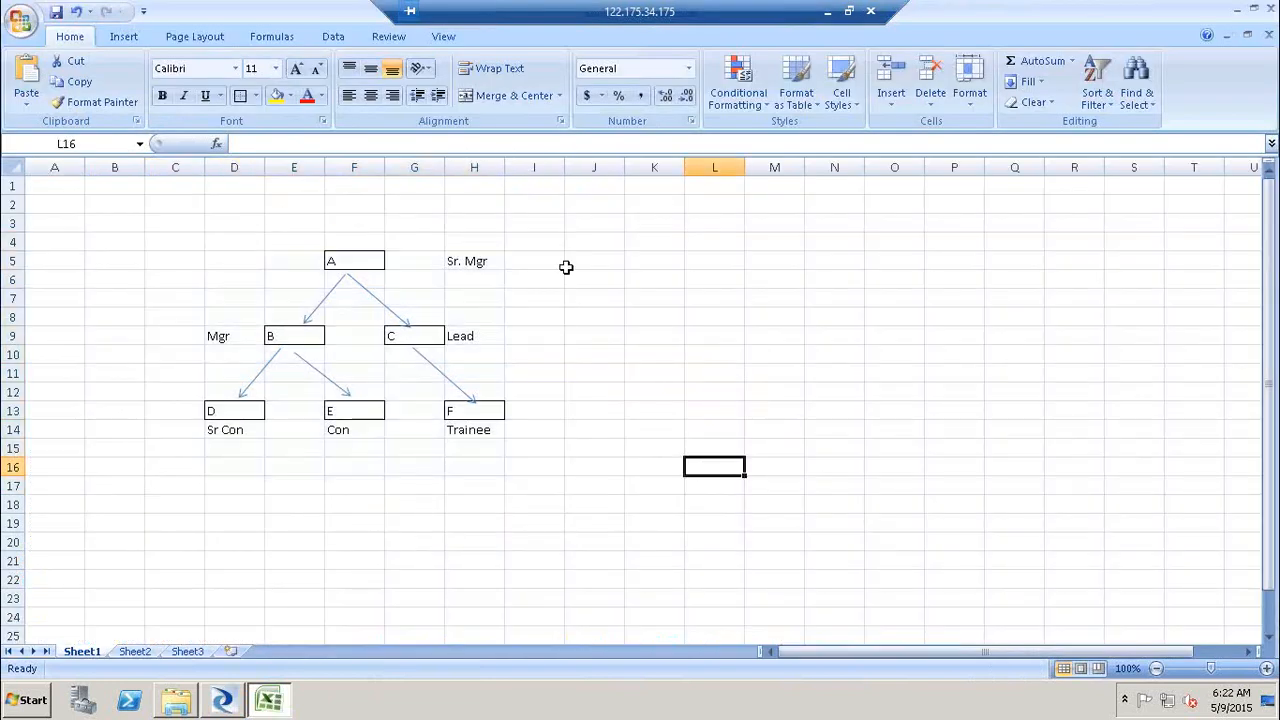
click(632, 278)
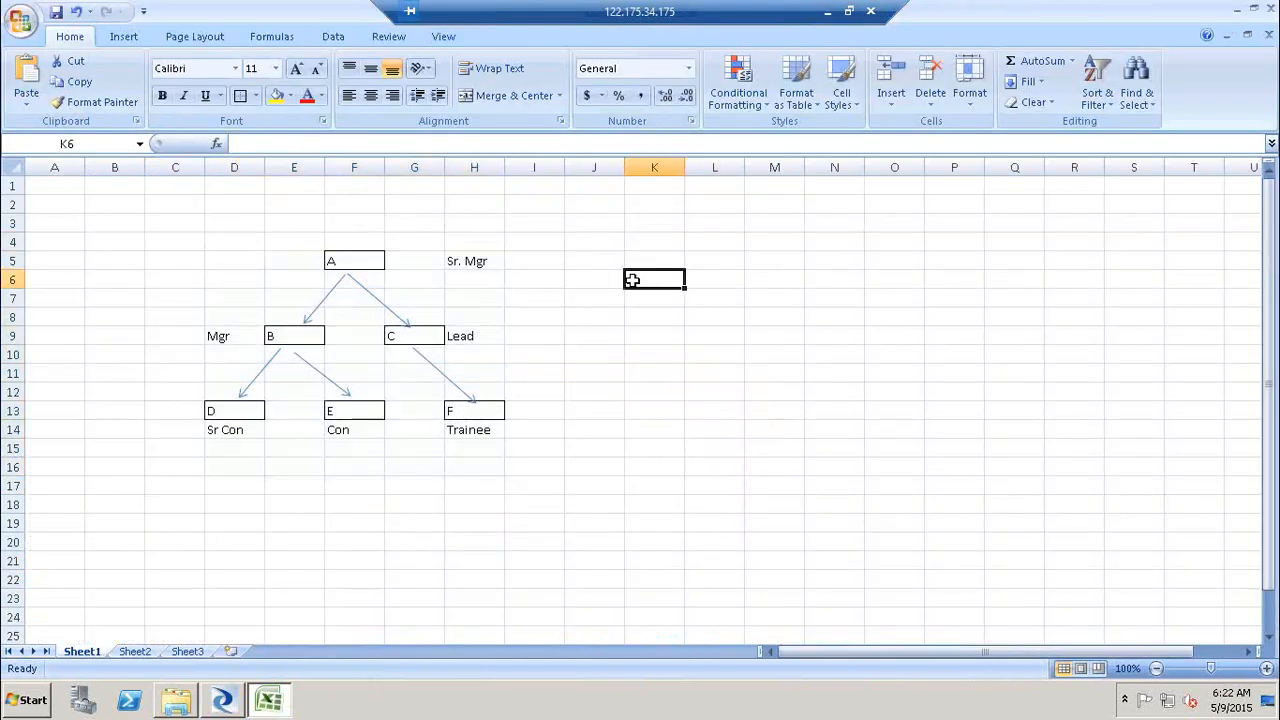
click(240, 101)
text(G)
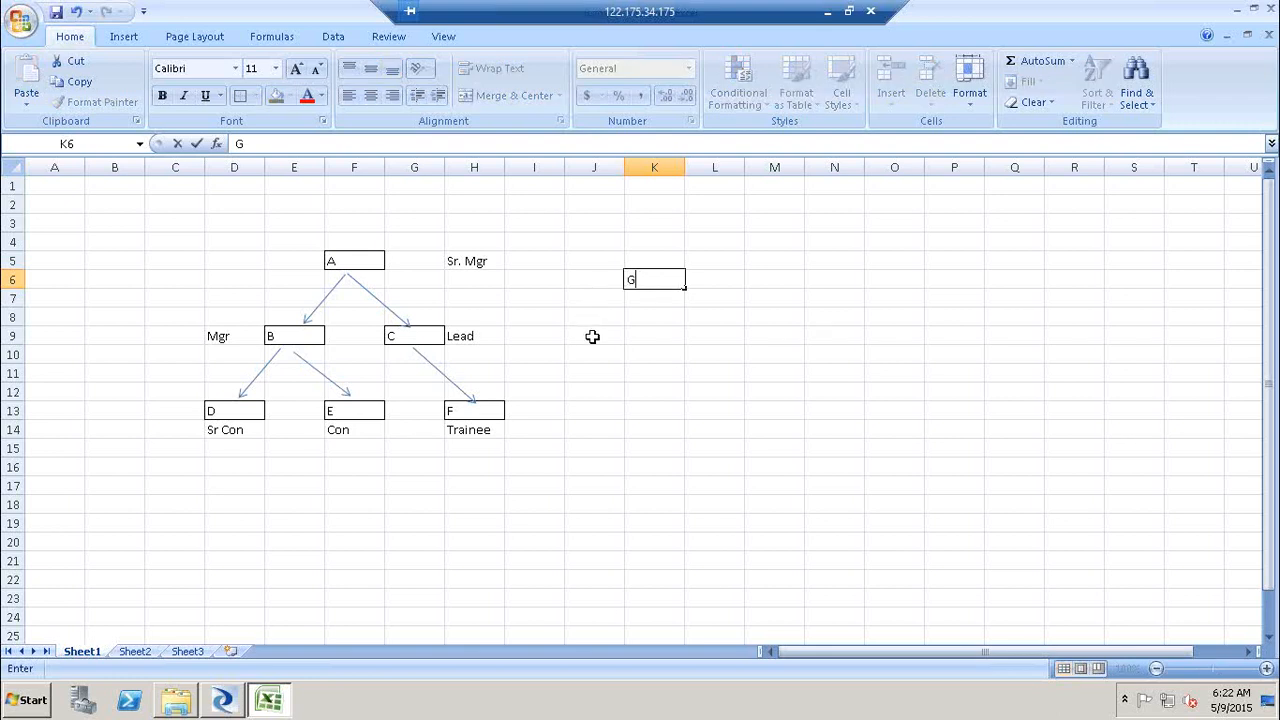
click(592, 336)
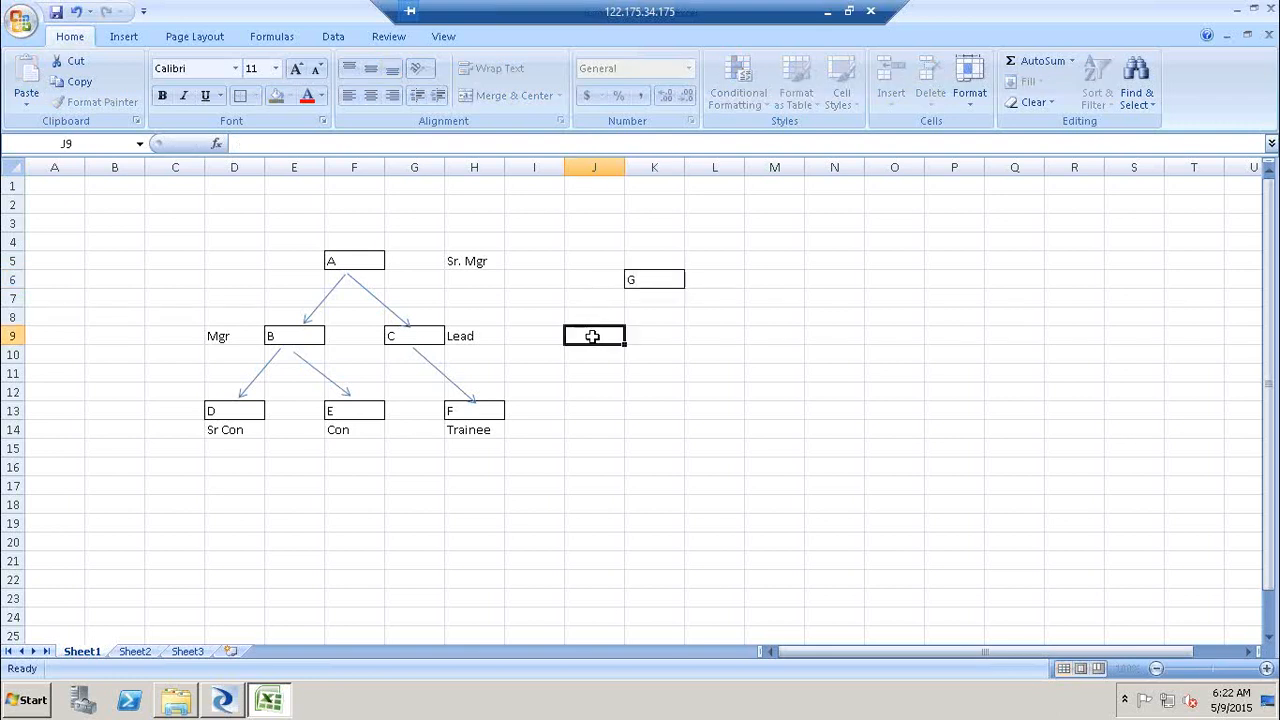
Step: Draw straight arrows from node F to node G and from G back to A to illustrate a cycle
click(124, 38)
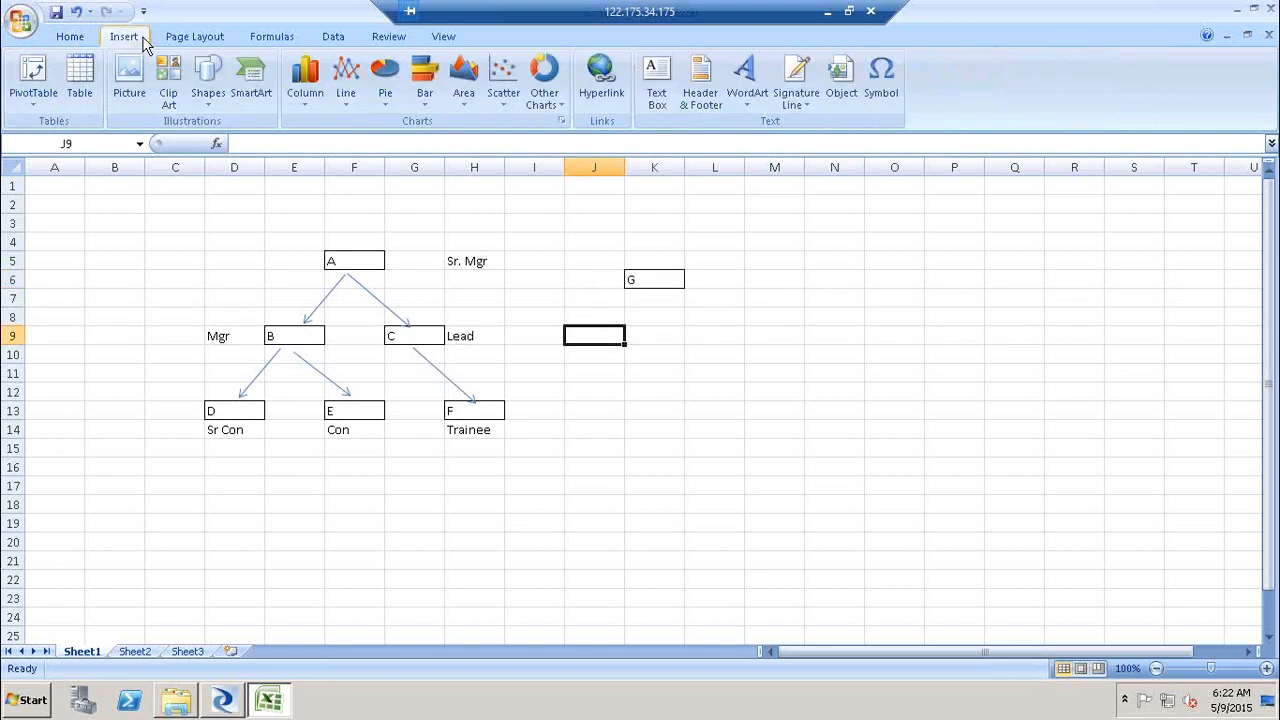
click(205, 106)
click(237, 142)
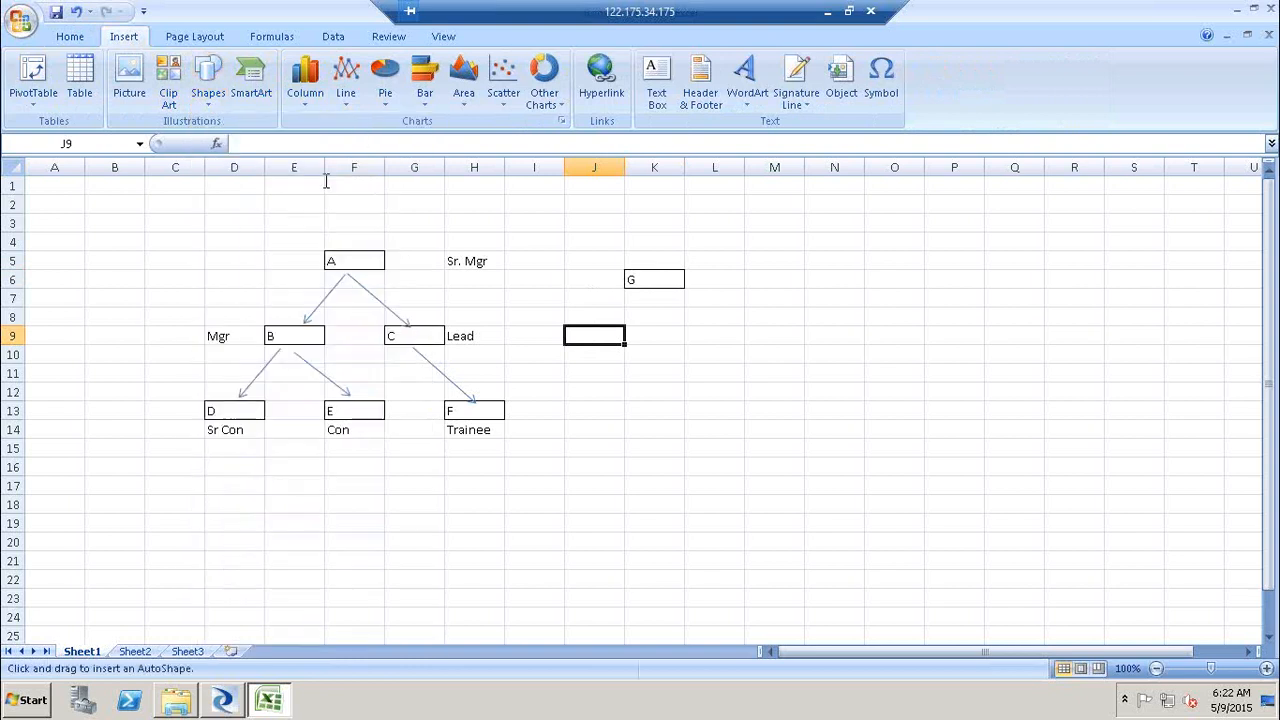
drag(495, 392, 625, 290)
click(55, 62)
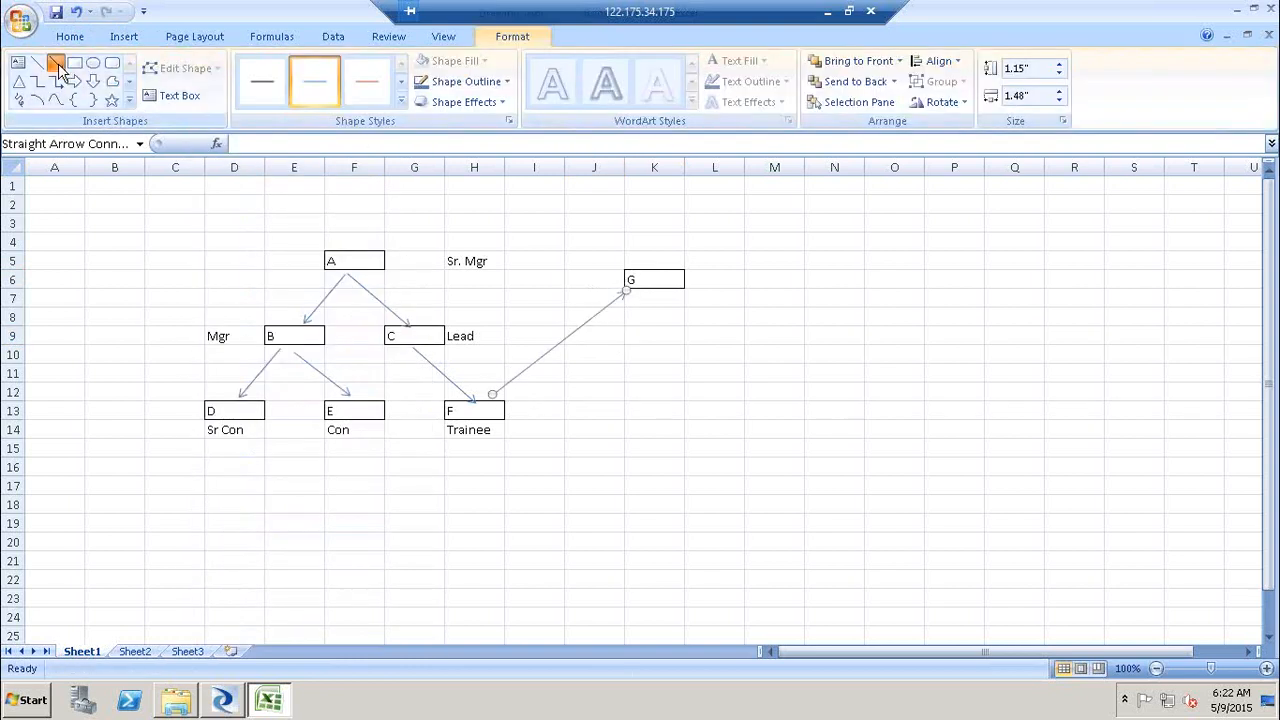
drag(621, 272, 383, 253)
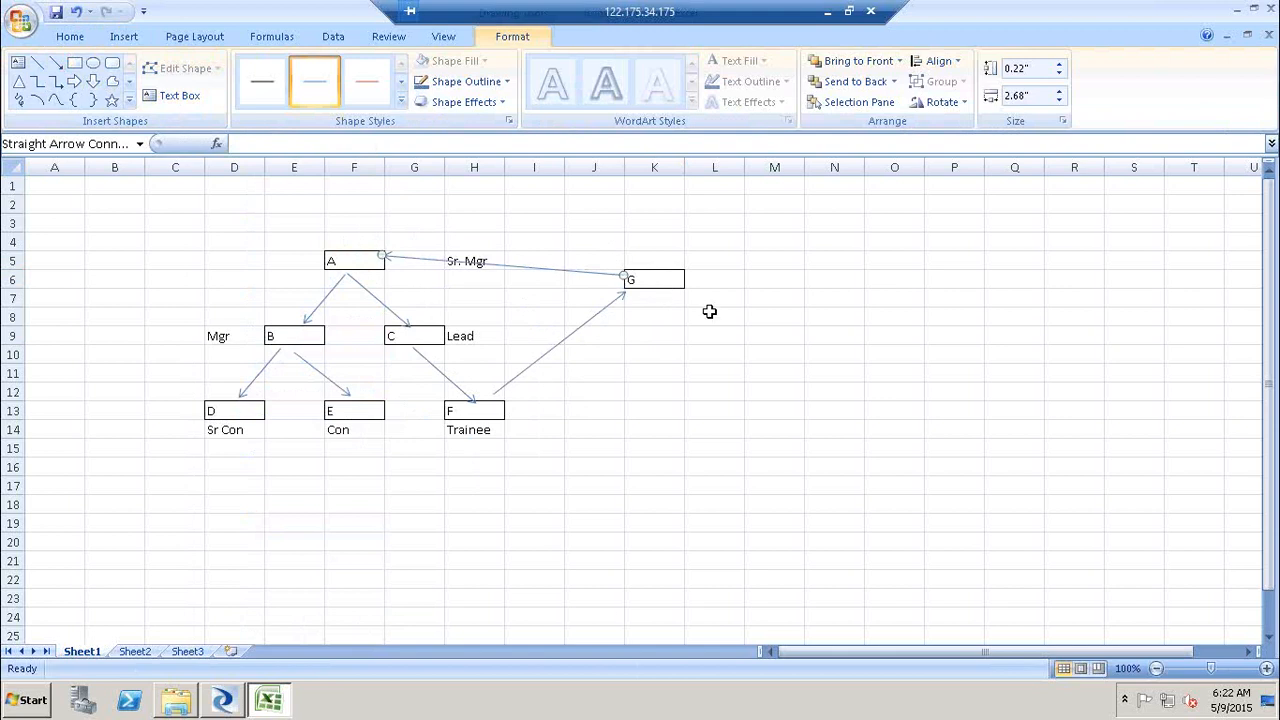
click(667, 378)
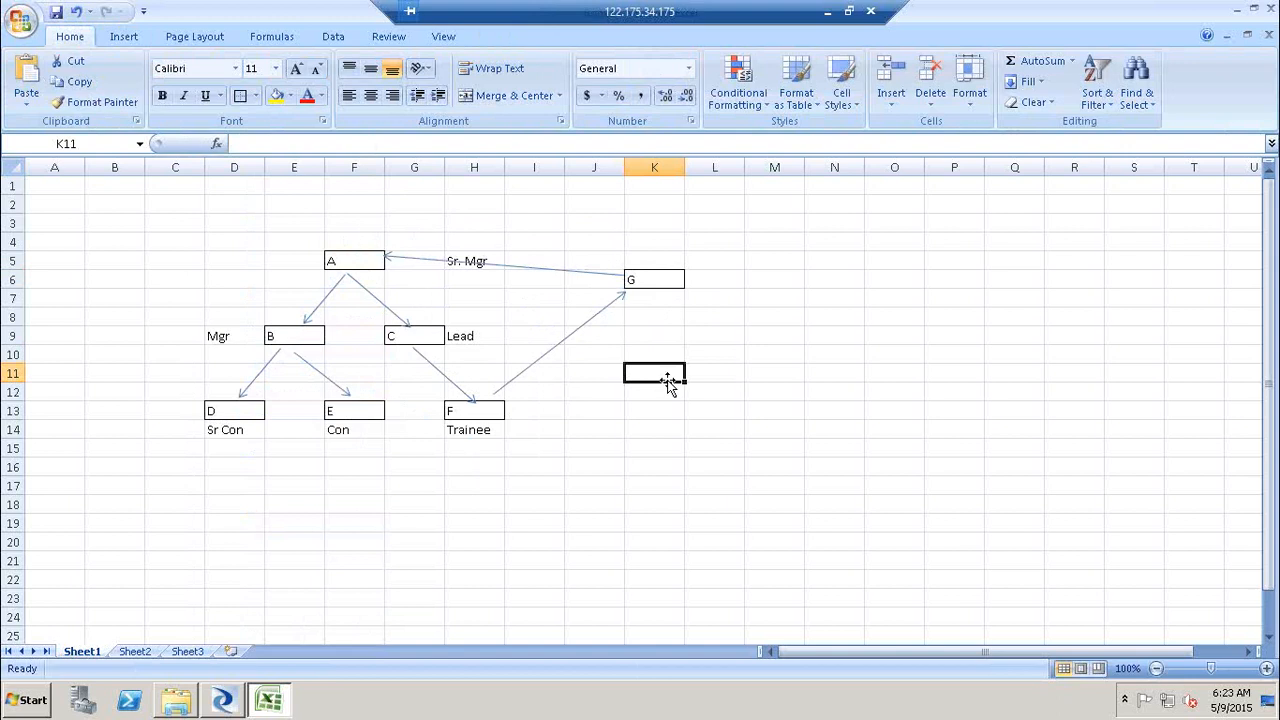
Step: Switch back to Data Services Designer, turn off "Do not abort in case of cycle" and set the flattening type to Vertical
key(alt+Tab)
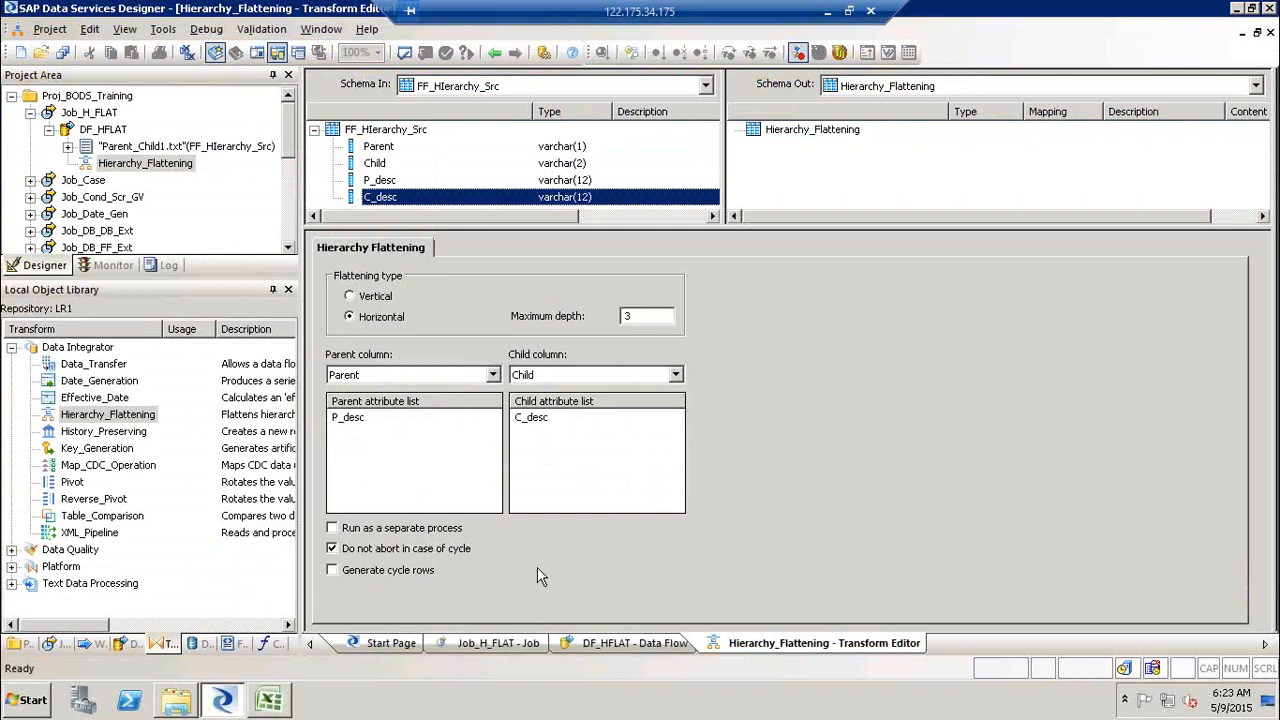
click(410, 578)
click(410, 578)
click(406, 550)
click(367, 300)
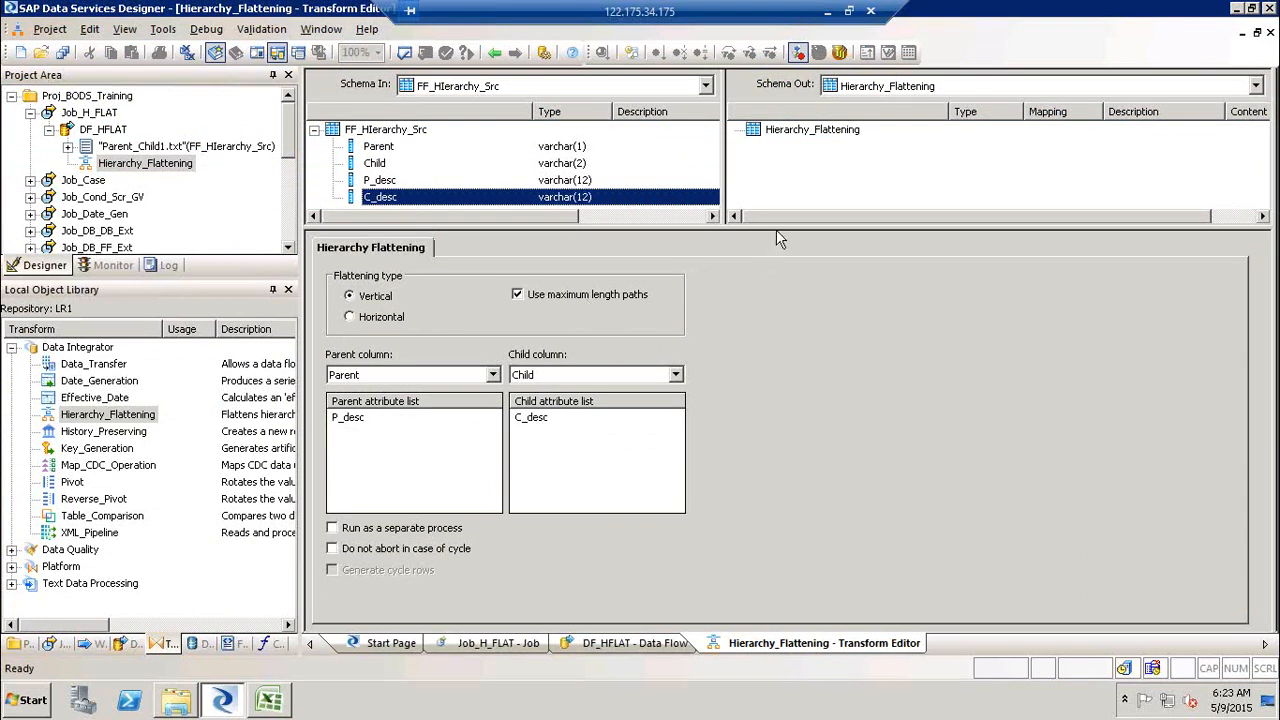
Step: Validate the Hierarchy_Flattening transform to generate its output schema, and enlarge the schema area to examine the output columns
drag(780, 230, 784, 270)
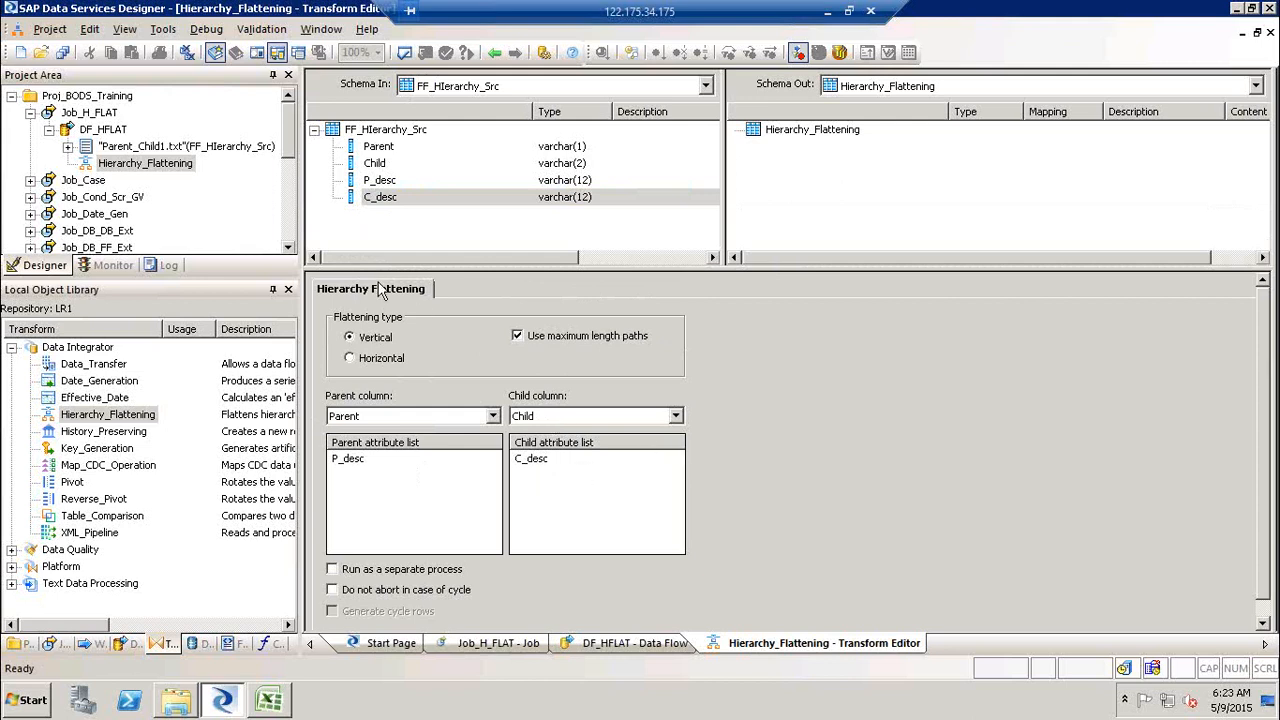
click(405, 52)
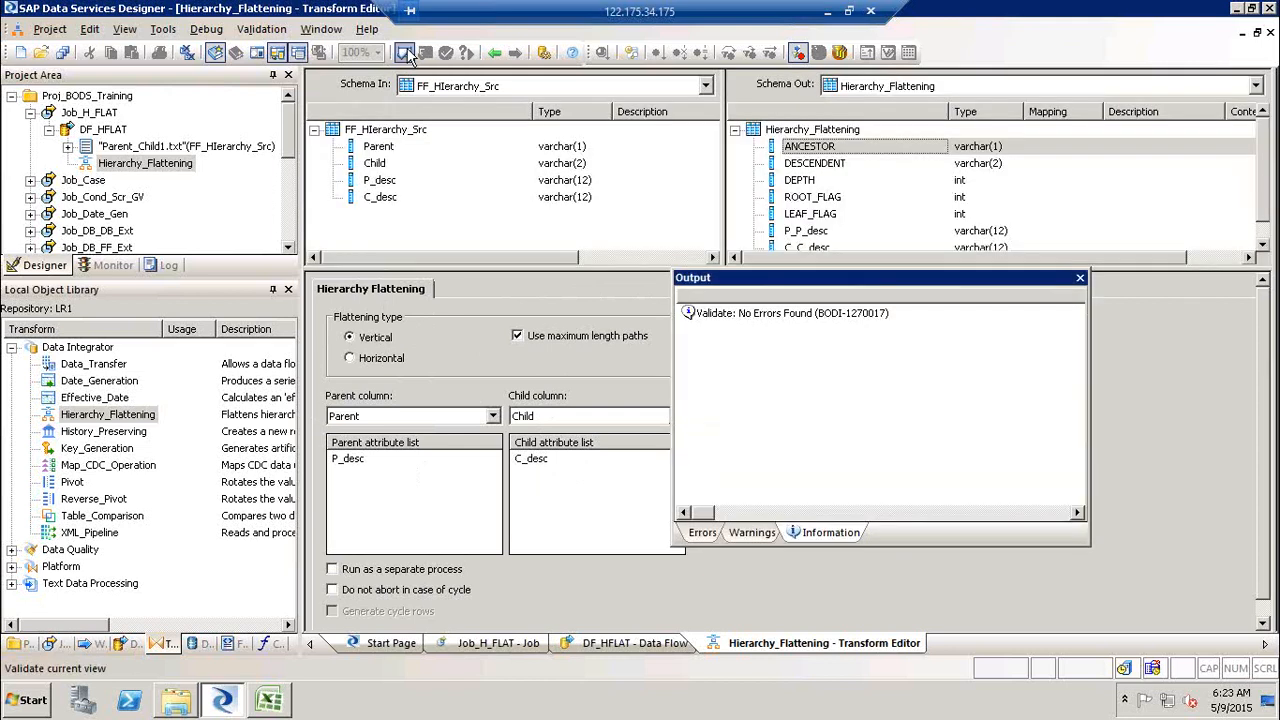
click(1080, 279)
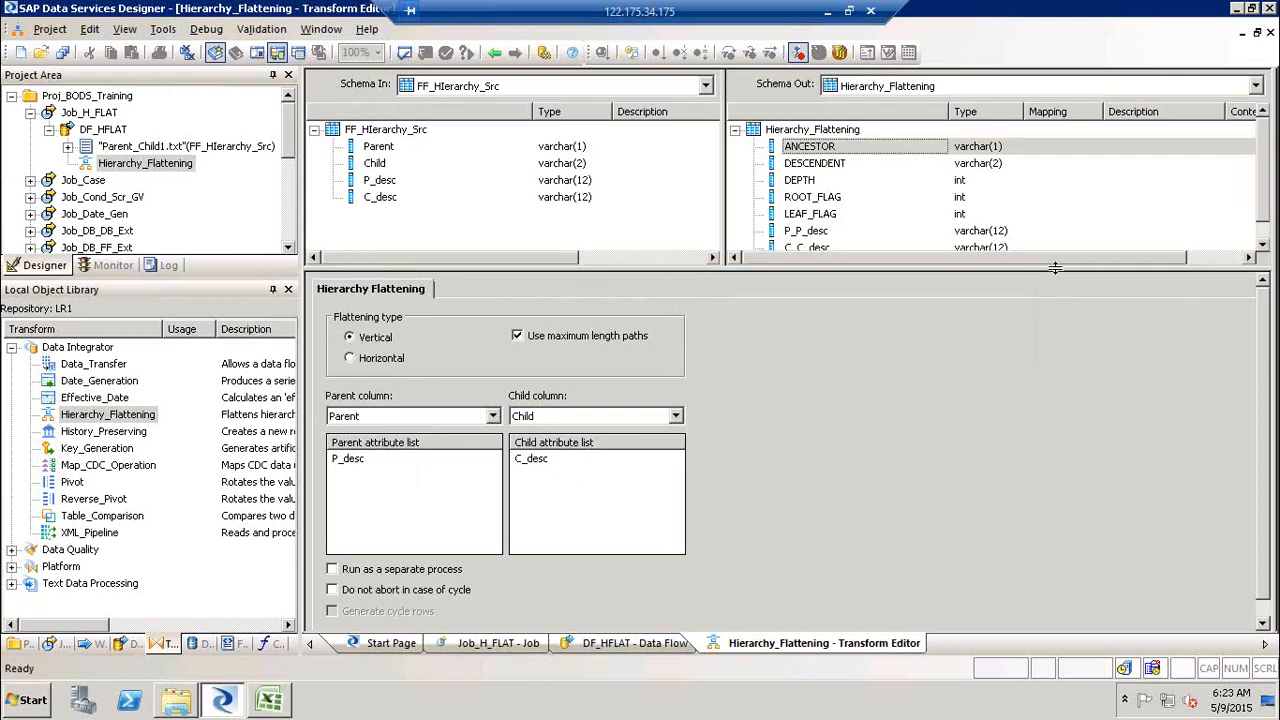
drag(1055, 268, 1058, 374)
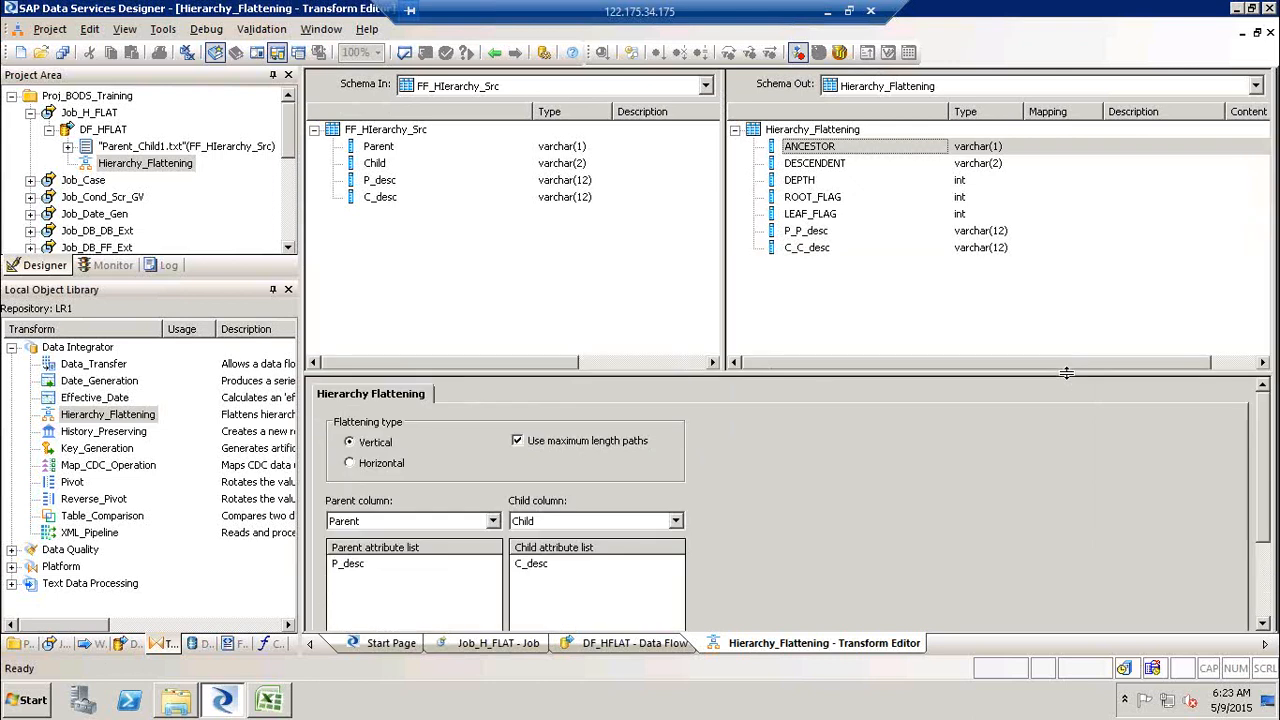
click(1233, 16)
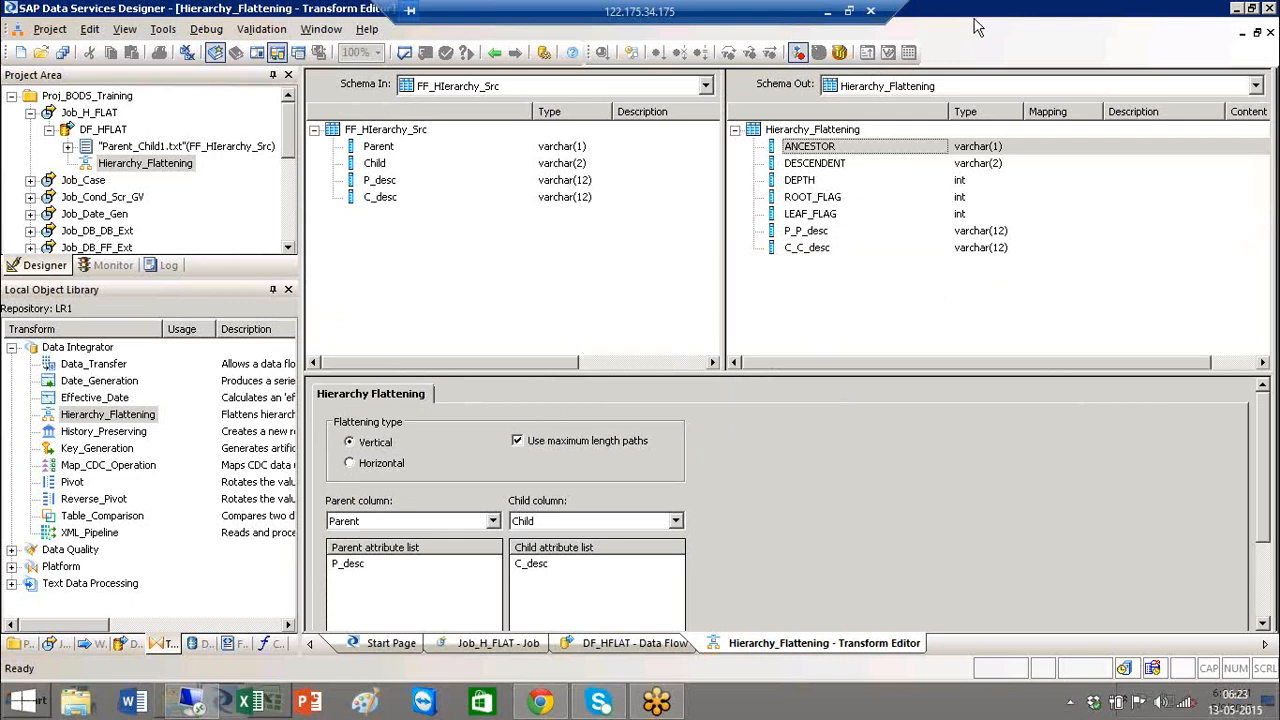
click(998, 236)
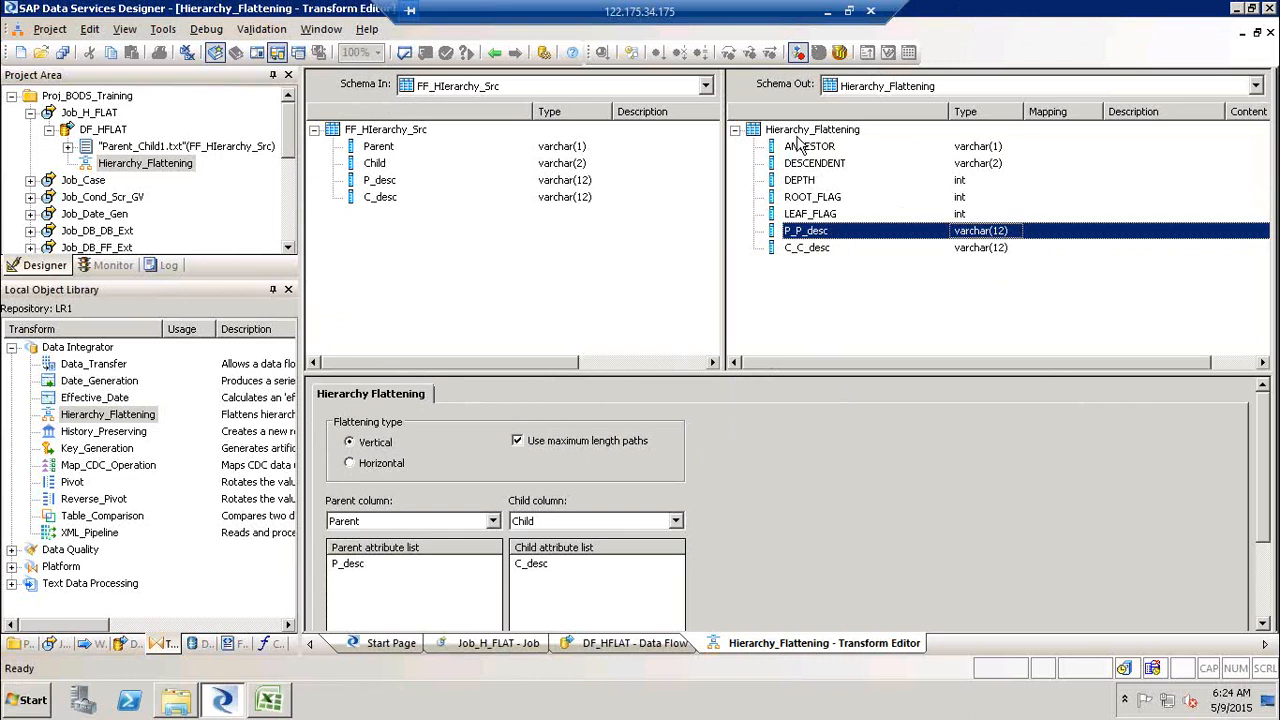
Step: Examine the Hierarchy_Flattening output columns from ANCESTOR to LEAF_FLAG, plus the description columns P_P_desc and C_C_desc
click(796, 129)
click(816, 149)
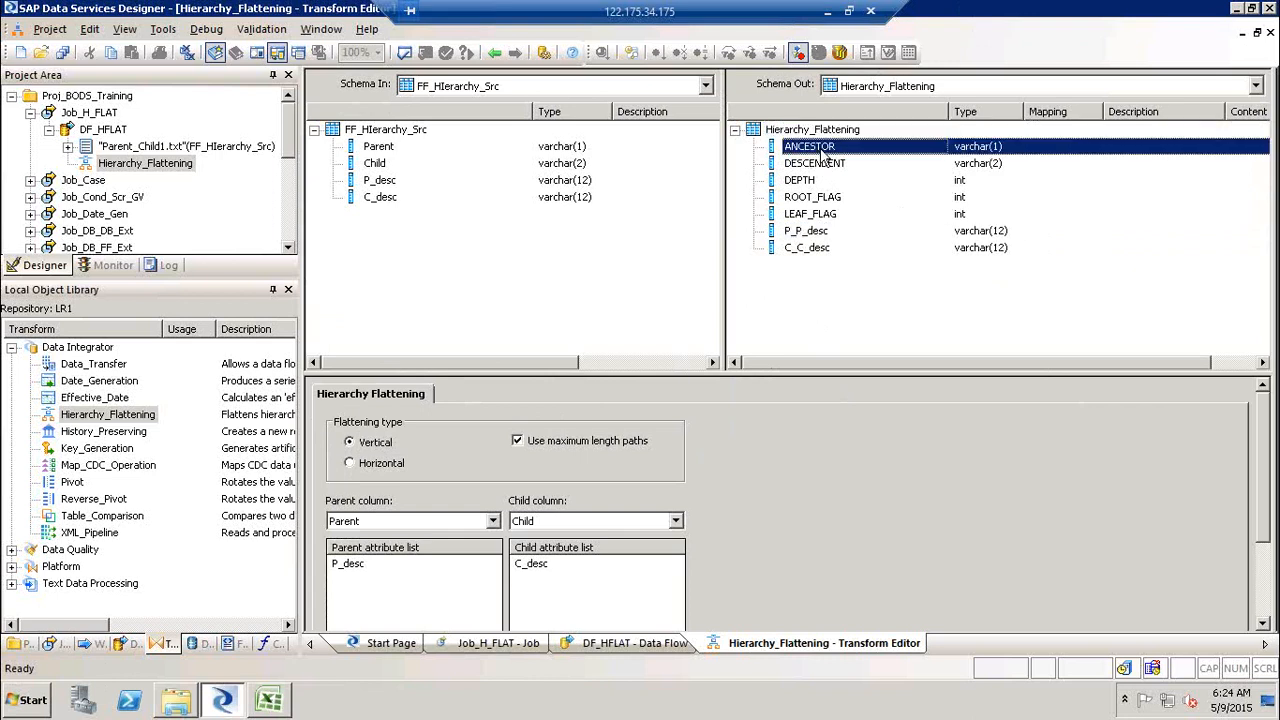
click(826, 166)
click(827, 182)
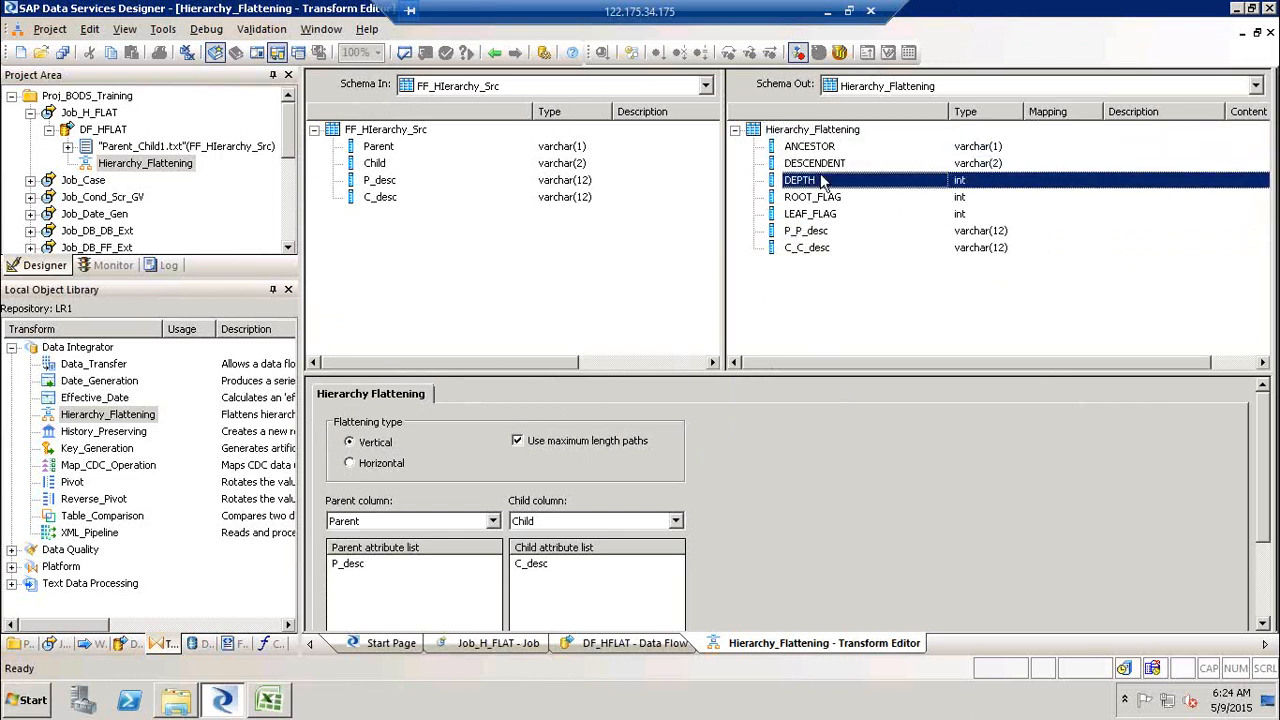
click(824, 199)
click(828, 215)
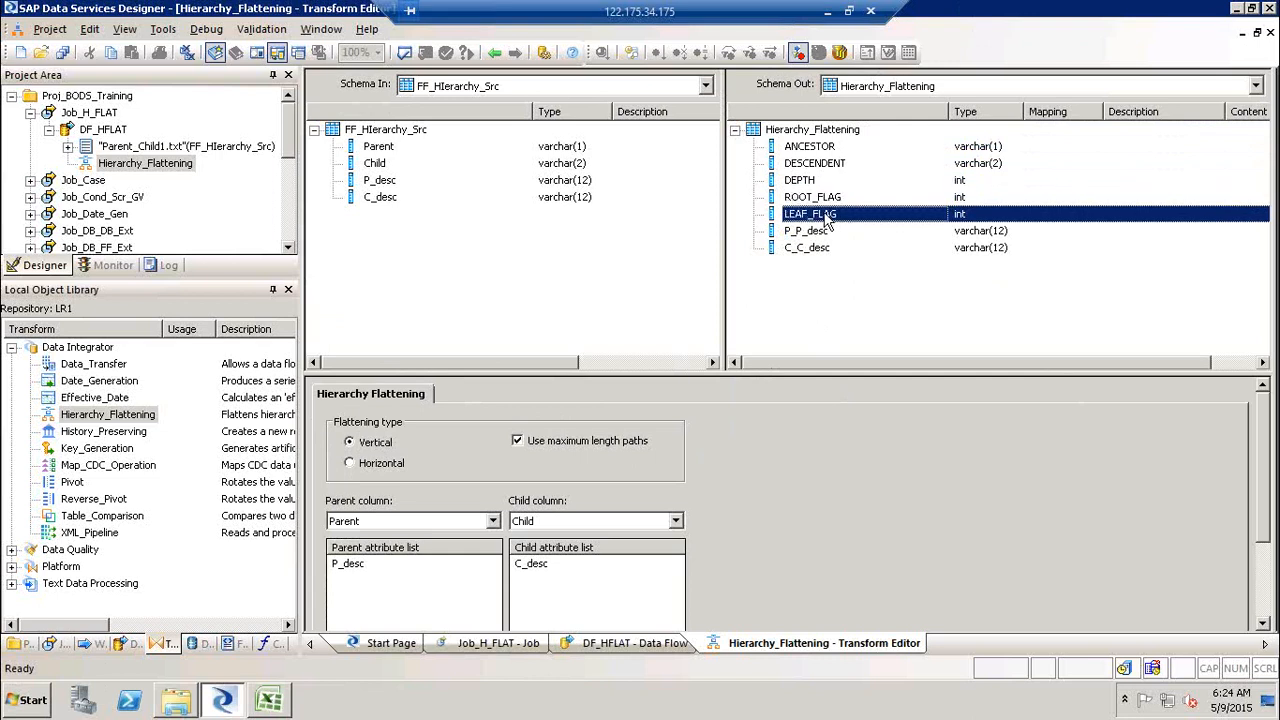
click(826, 234)
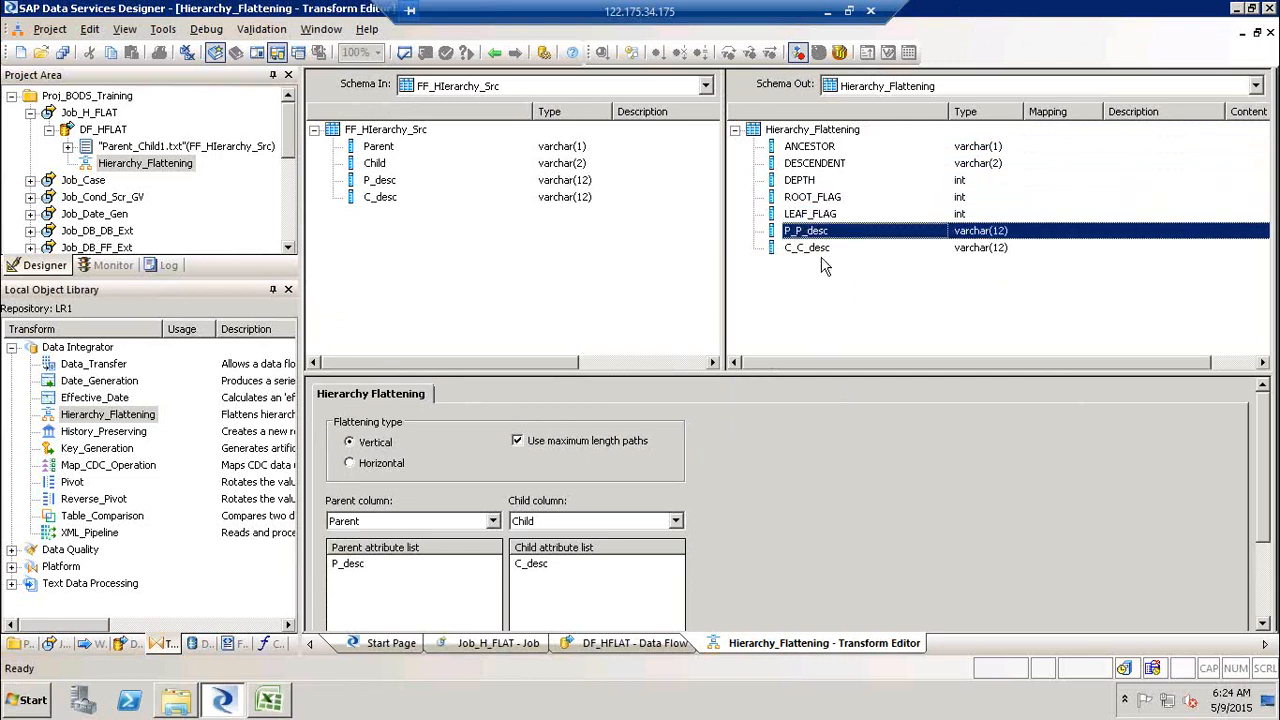
click(821, 258)
click(815, 231)
ctrl+click(816, 247)
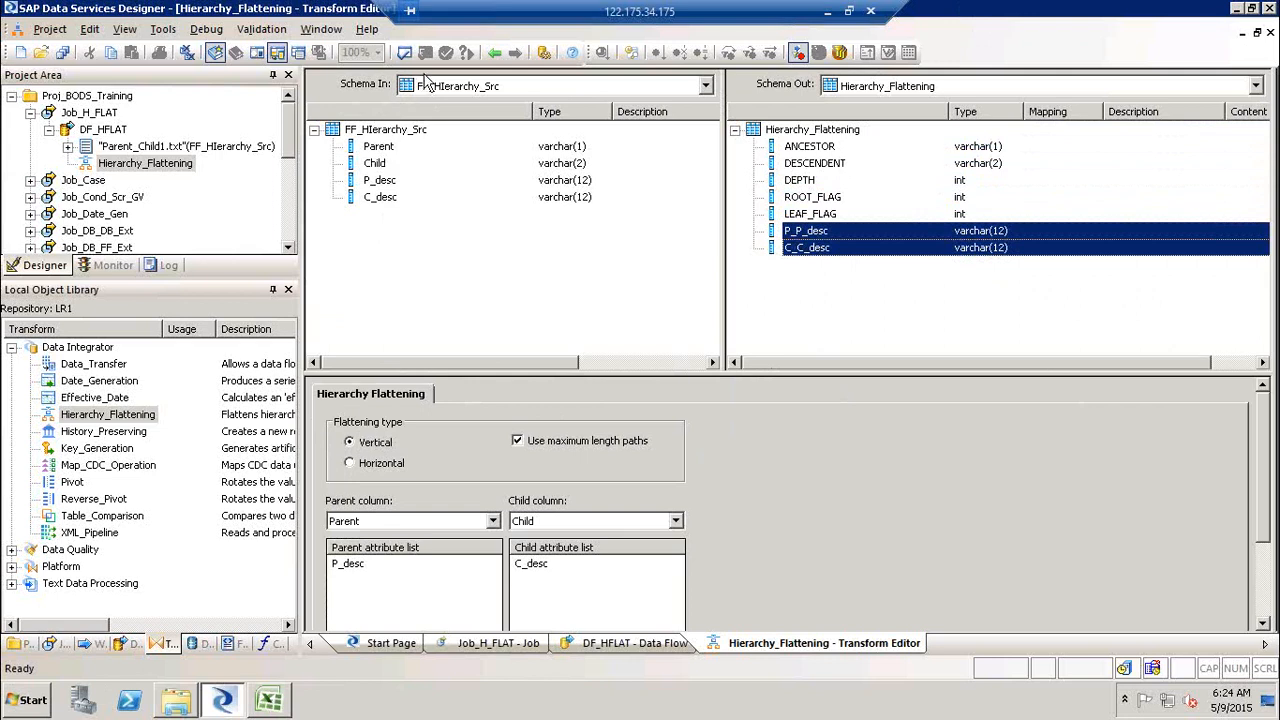
Step: Return to the DF_HFLAT data flow, add a template table named Hierarchy in datastore DS_Target and connect the Hierarchy_Flattening transform to it
click(495, 55)
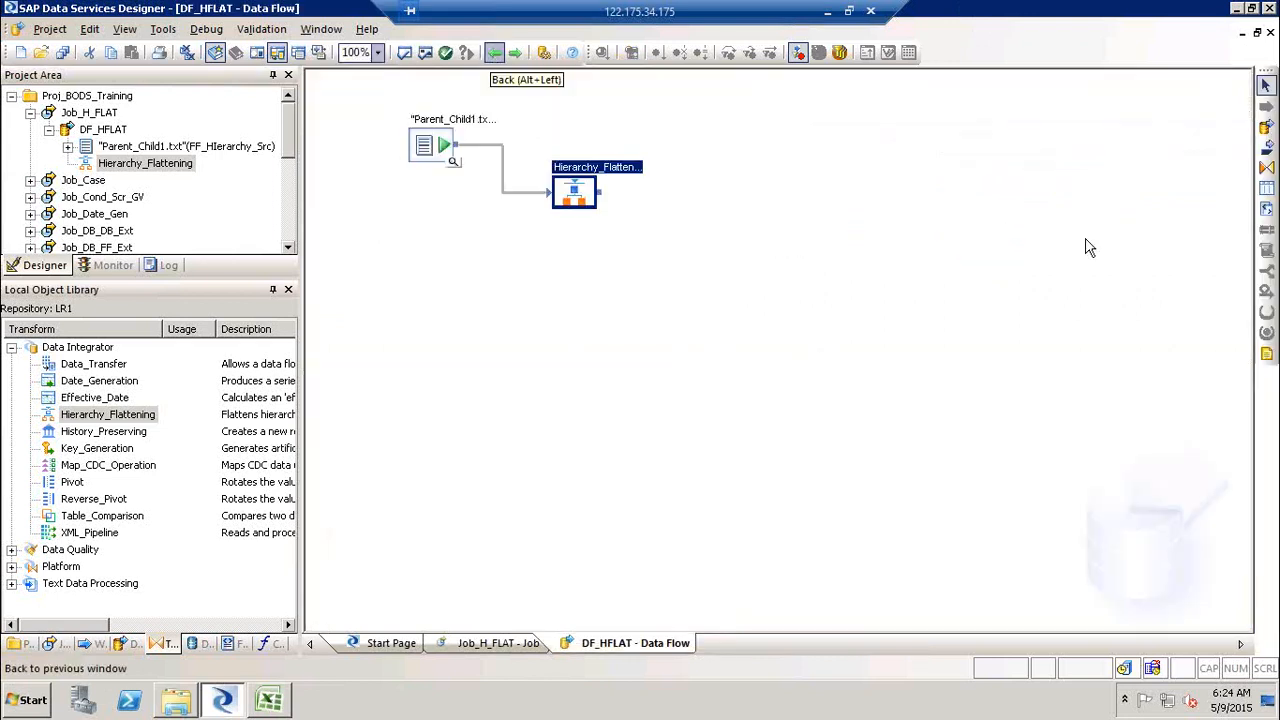
click(1265, 207)
click(778, 260)
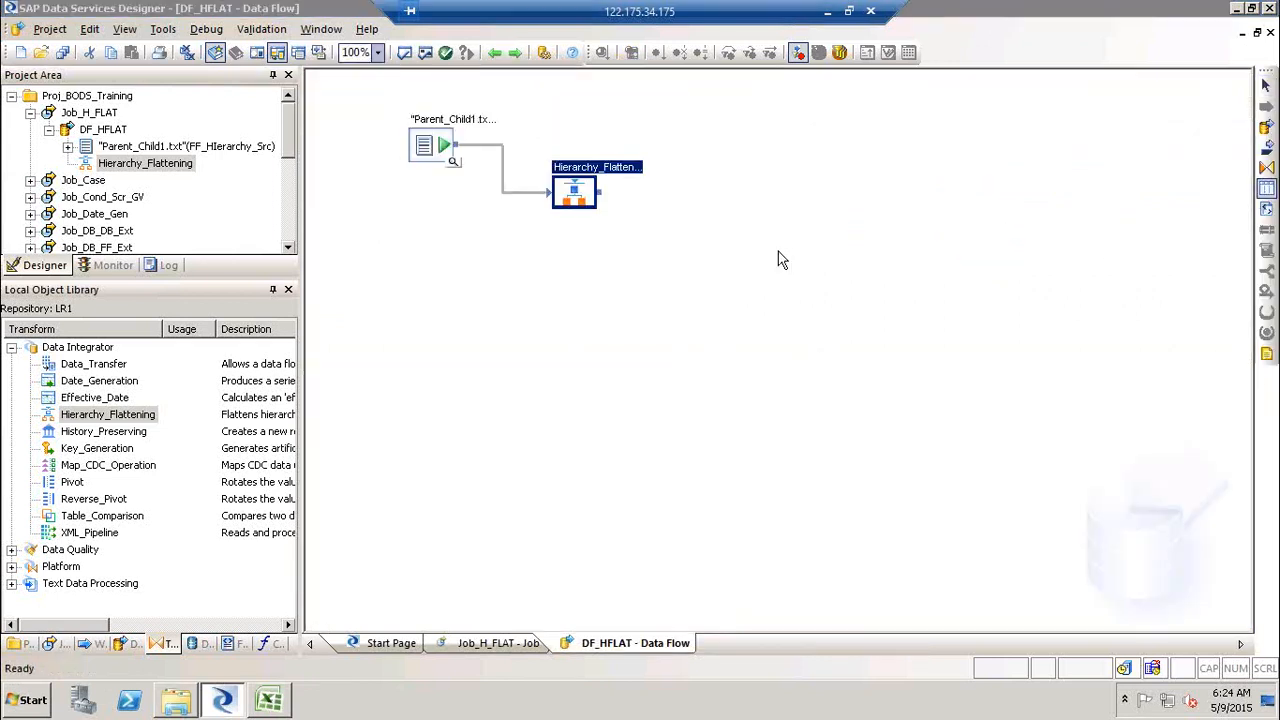
text(Hie)
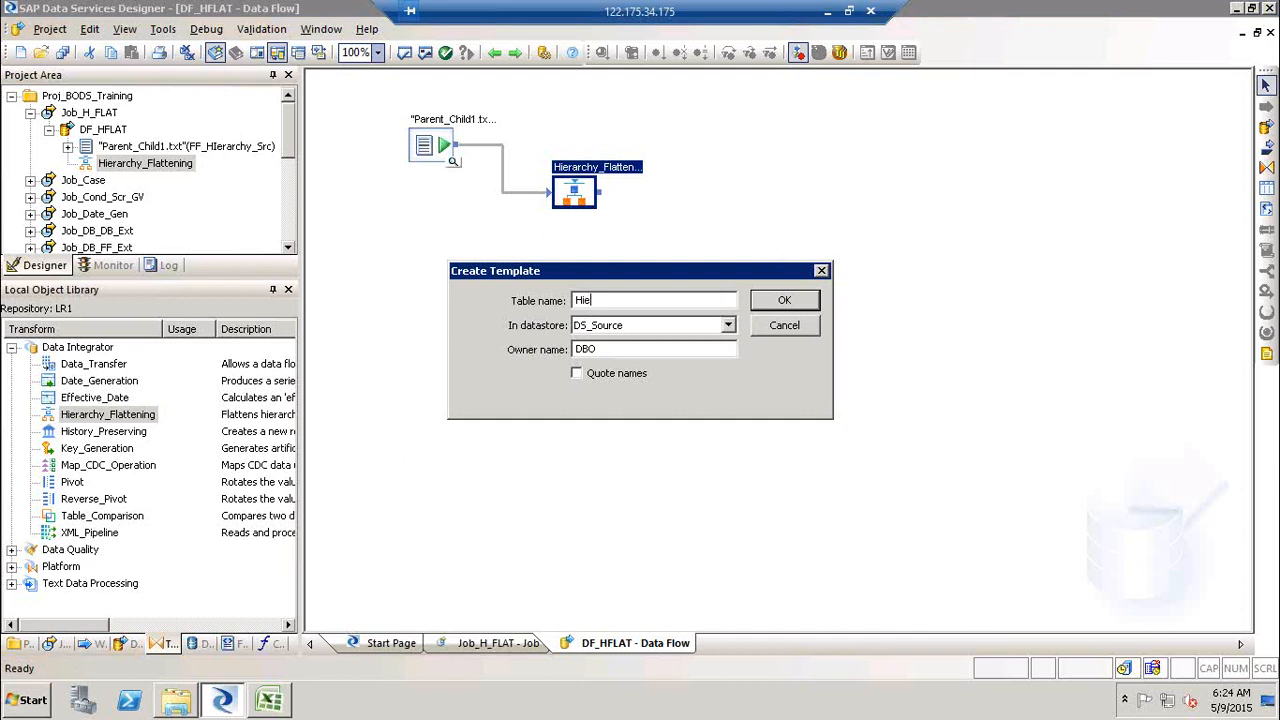
text(rarchy)
click(728, 325)
click(669, 354)
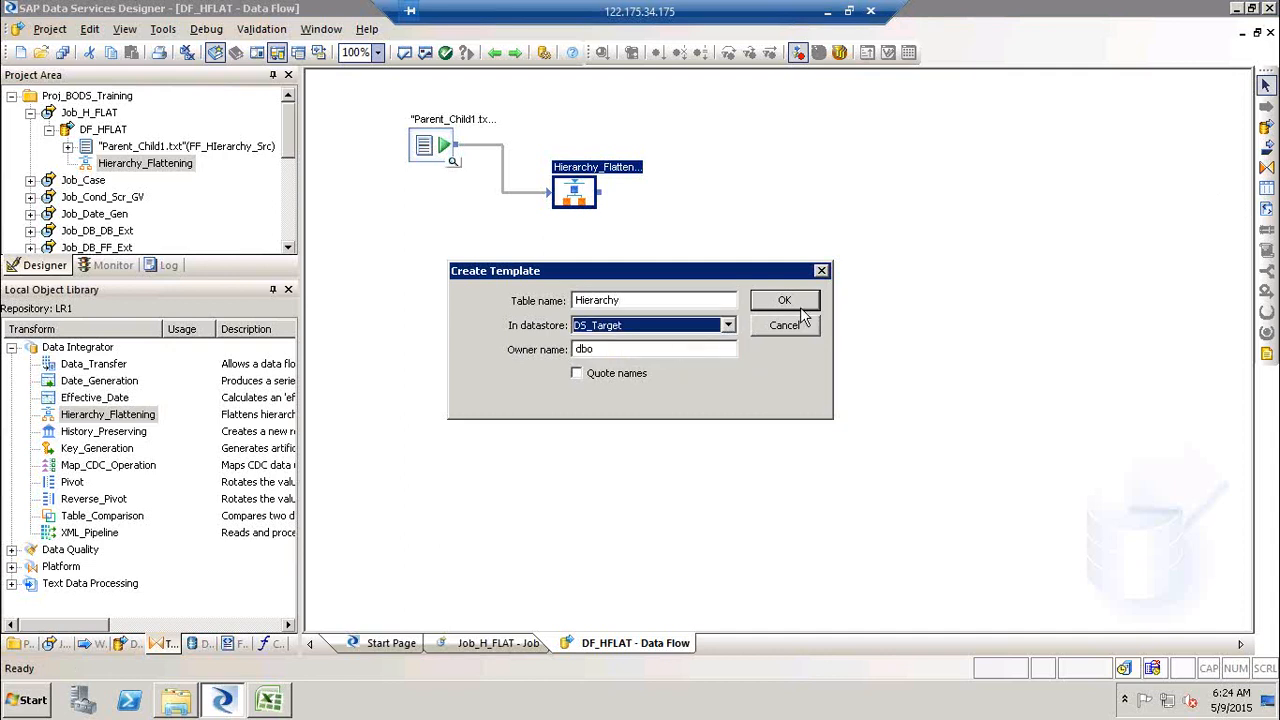
click(784, 300)
click(806, 305)
drag(600, 193, 800, 287)
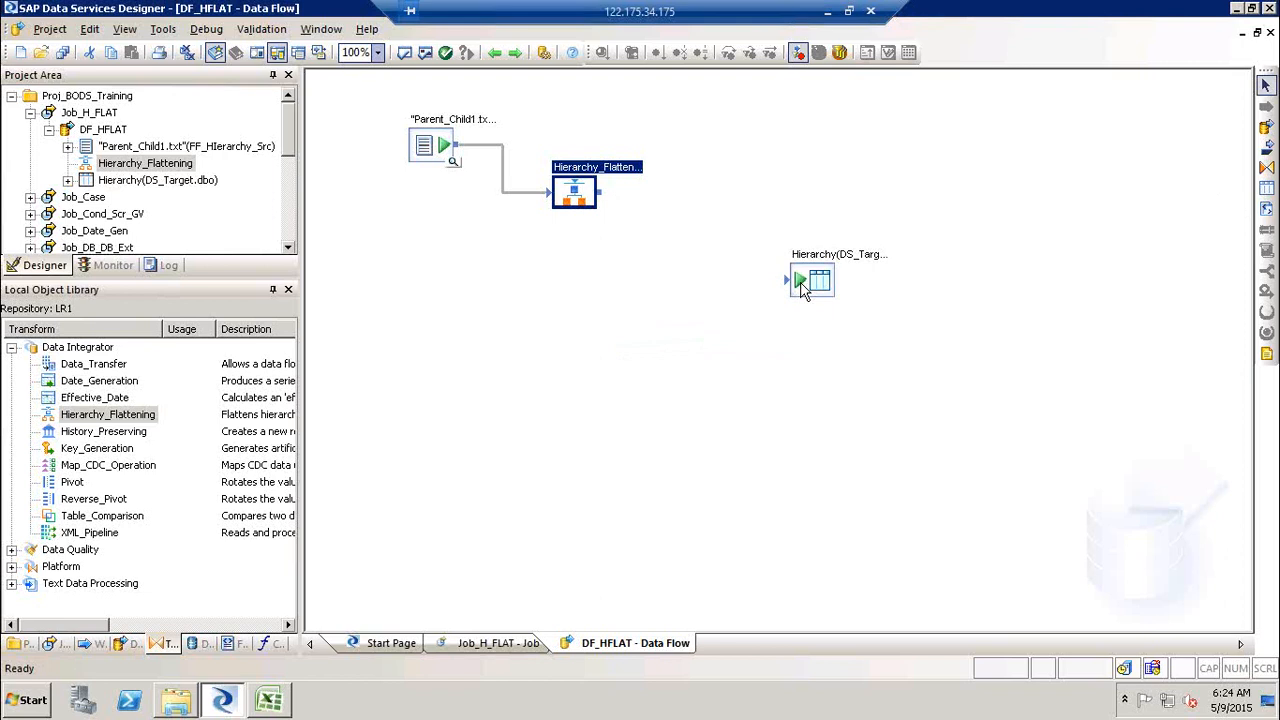
drag(602, 190, 785, 285)
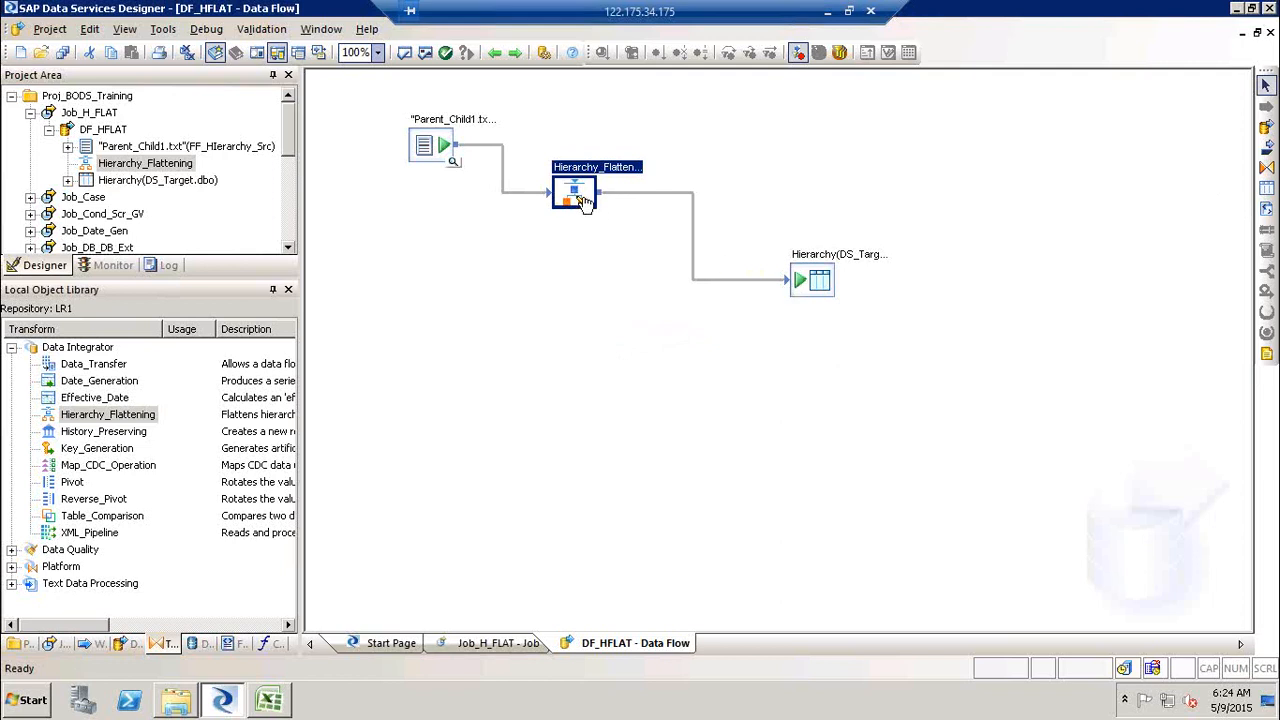
click(583, 200)
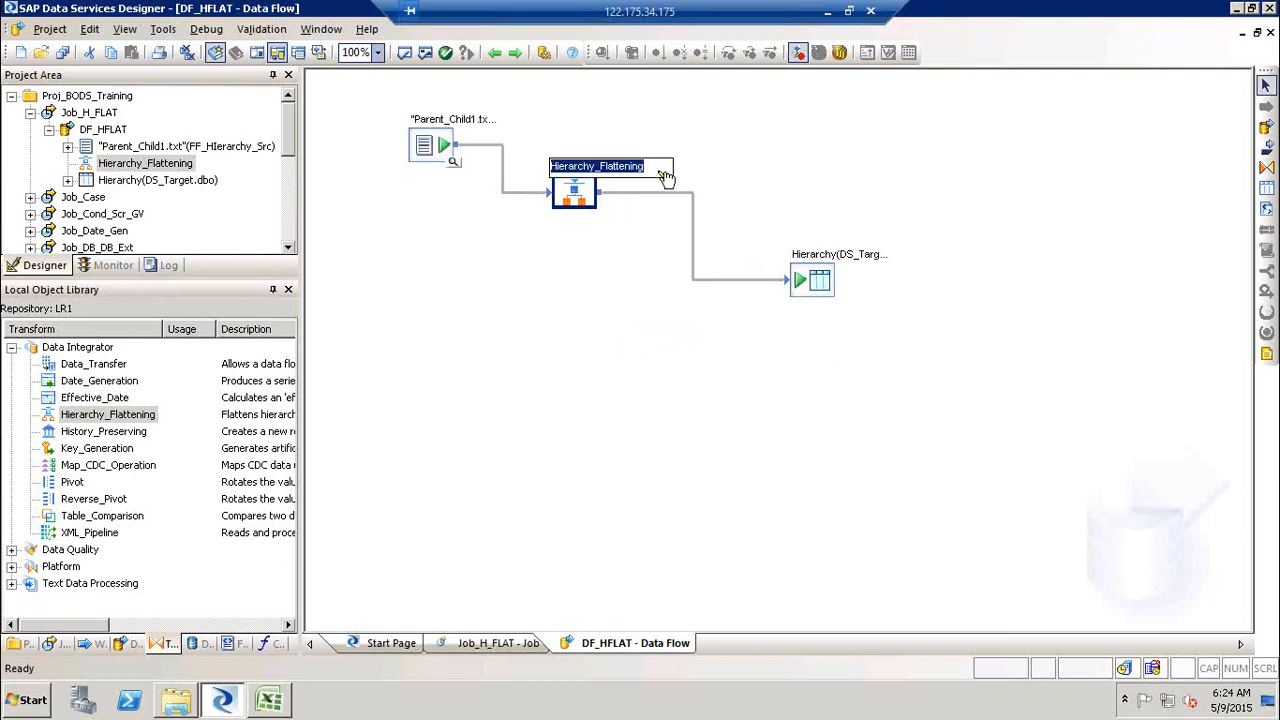
click(666, 176)
text(_V)
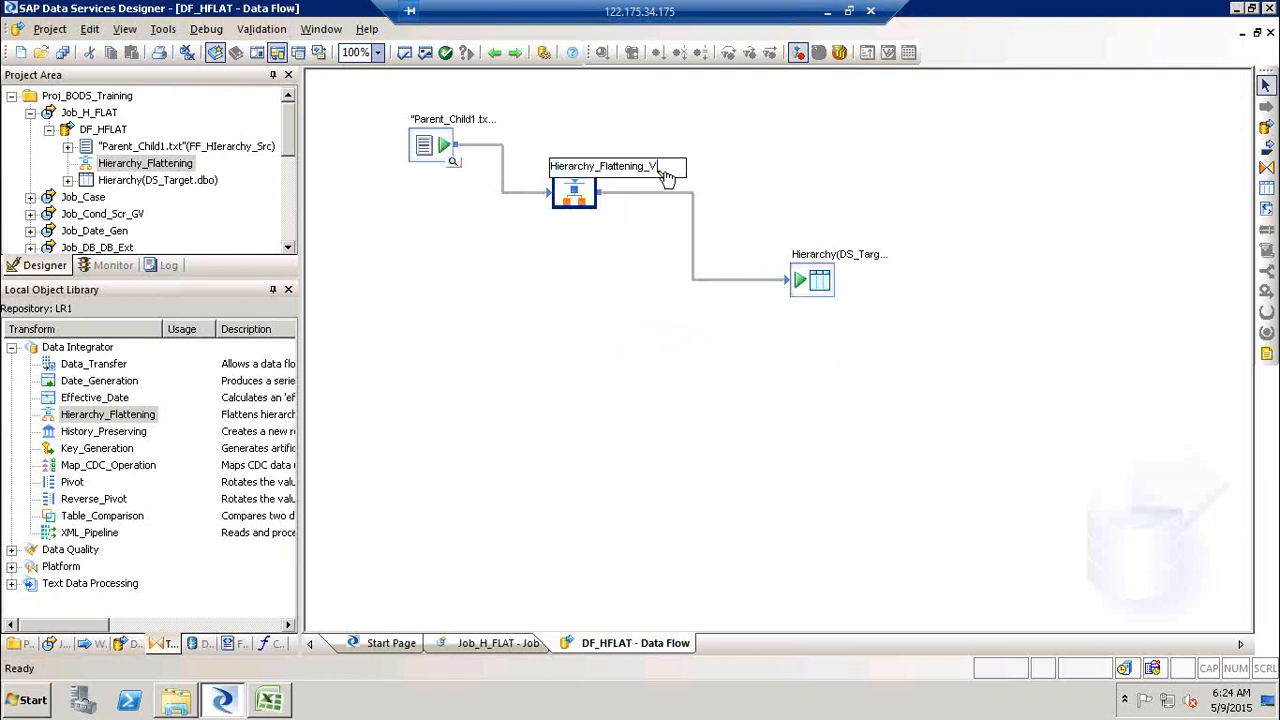
key(BackSpace)
text(H)
key(BackSpace)
key(BackSpace)
click(642, 294)
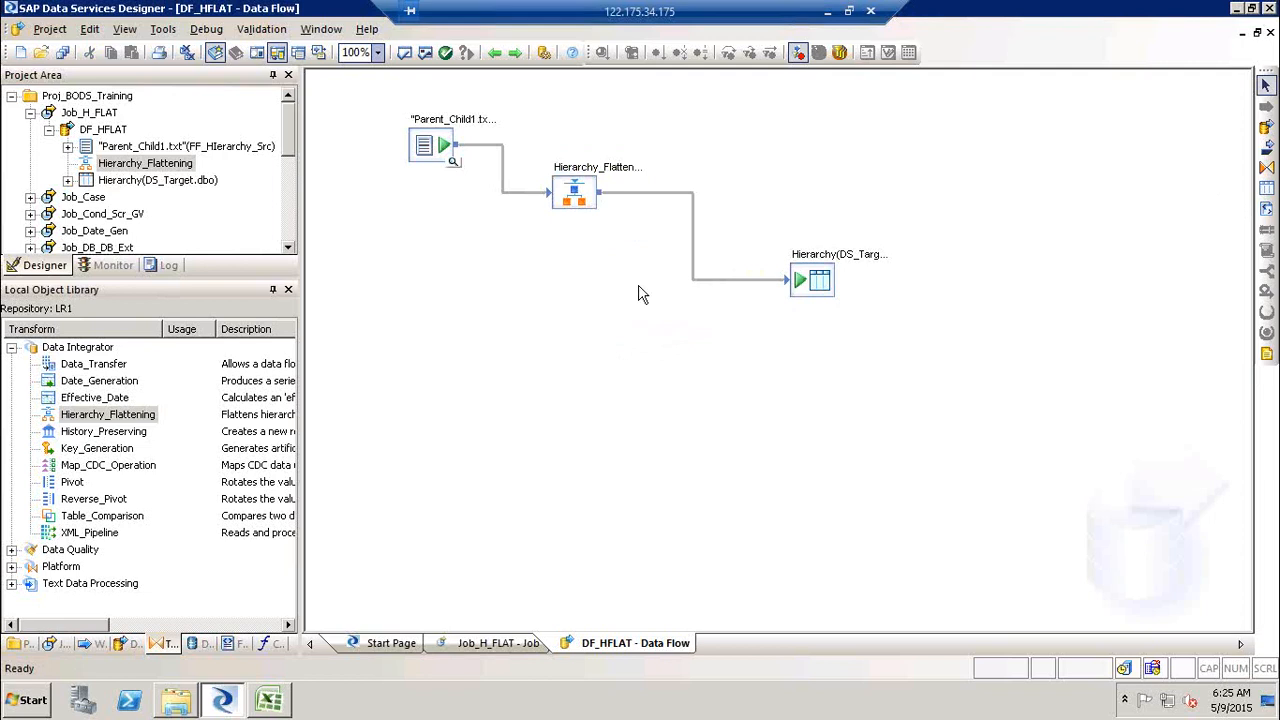
Step: Check which columns the Hierarchy_Flattening transform offers for its parent column, and return to the data flow
double_click(597, 172)
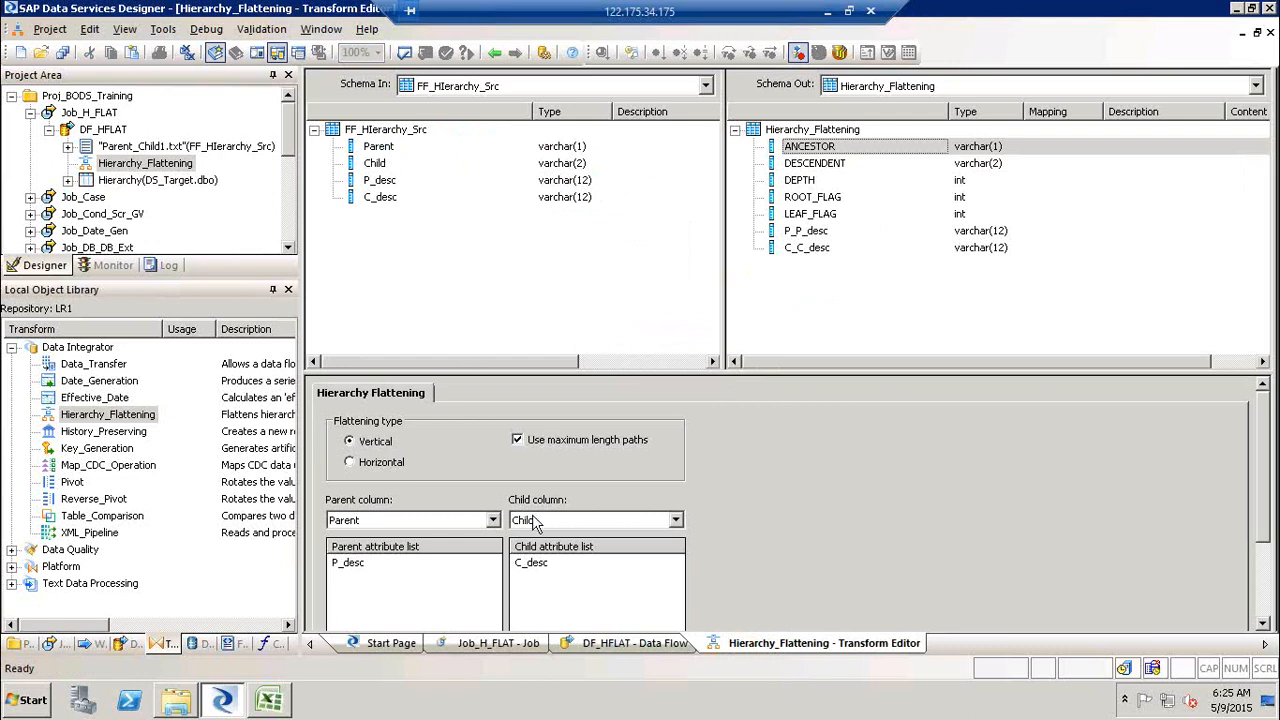
click(494, 520)
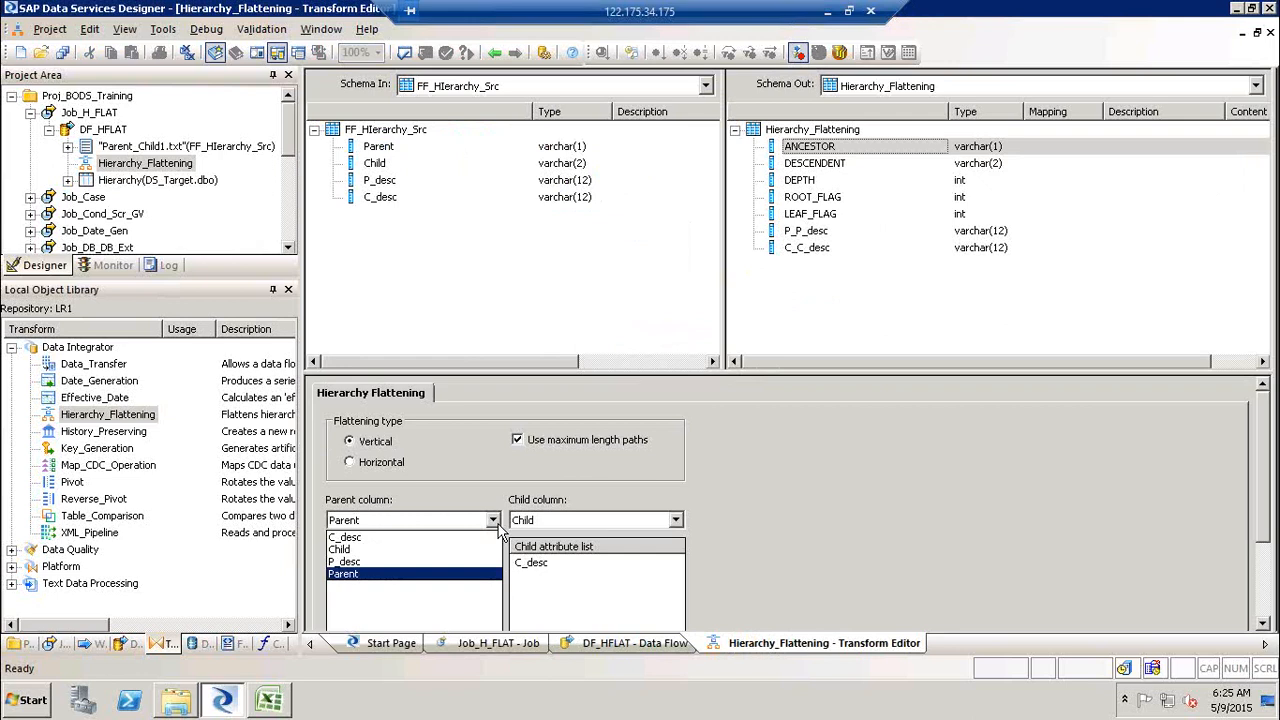
click(496, 521)
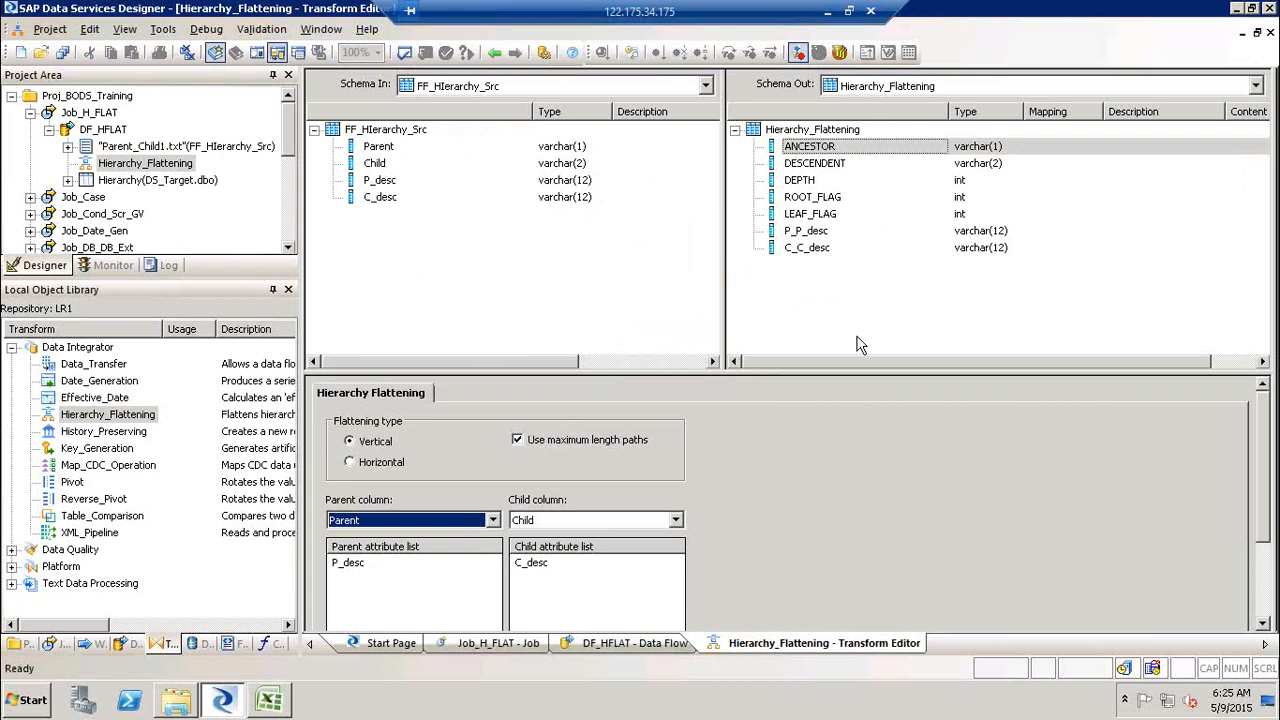
click(495, 52)
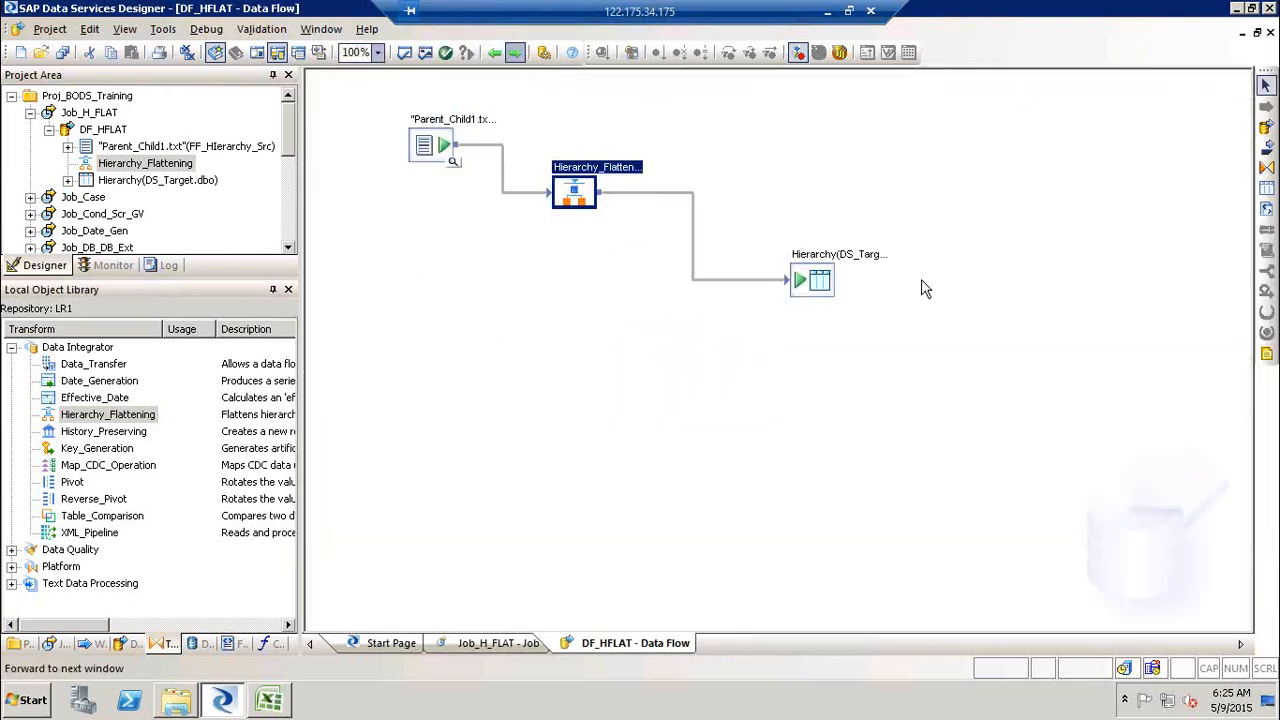
Step: Execute Job_H_FLAT with the default execution properties
click(96, 113)
right_click(98, 117)
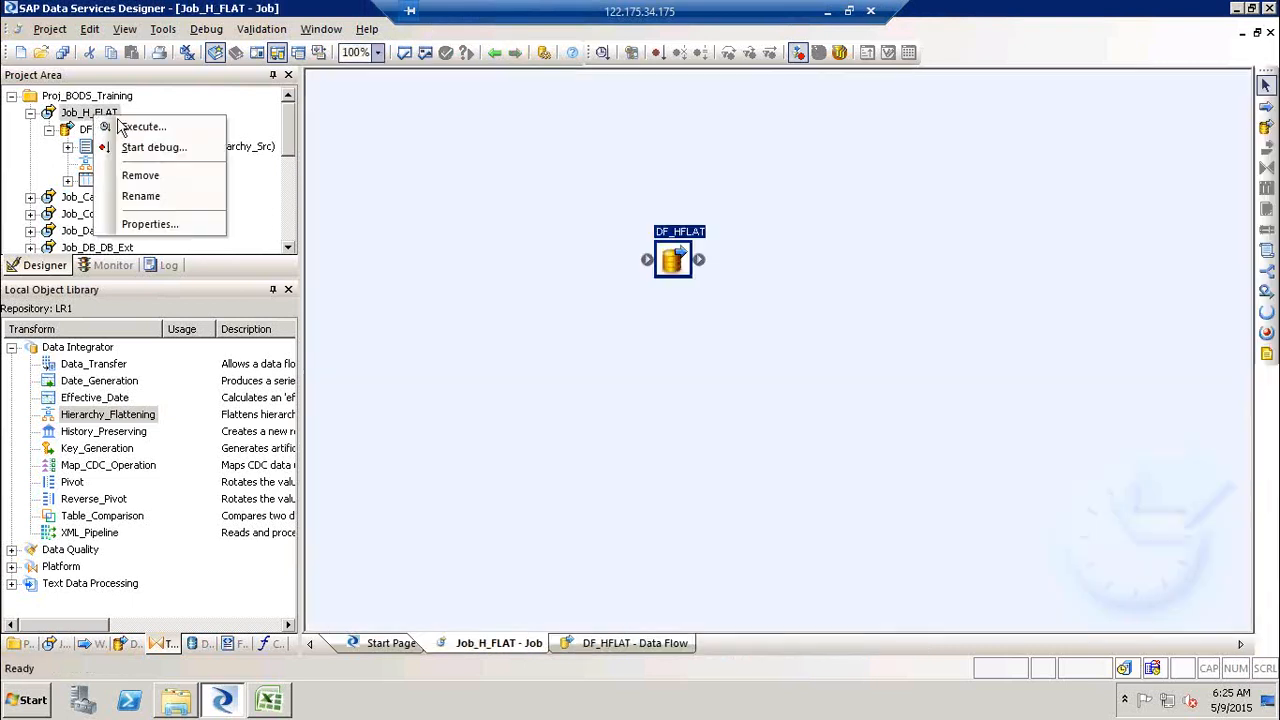
click(140, 127)
key(Return)
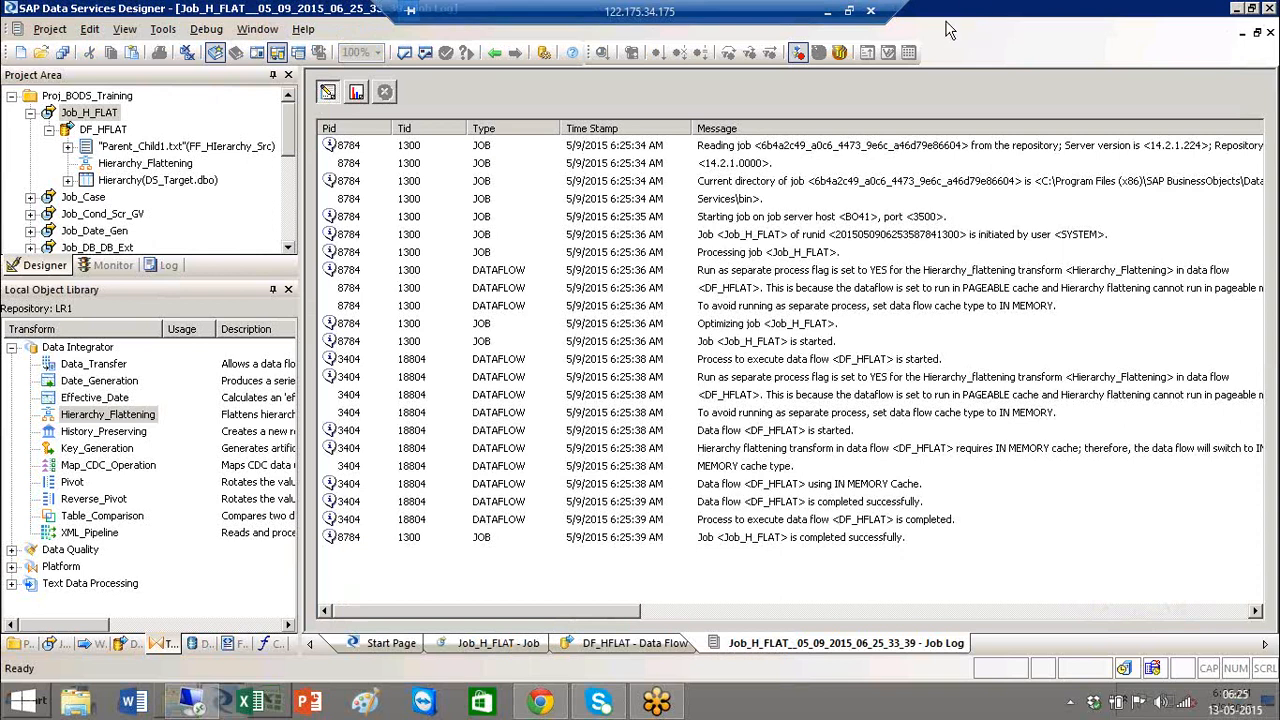
Step: Reopen the DF_HFLAT data flow, view the data of the Hierarchy target table and examine the row for ancestor B and descendent D
click(106, 130)
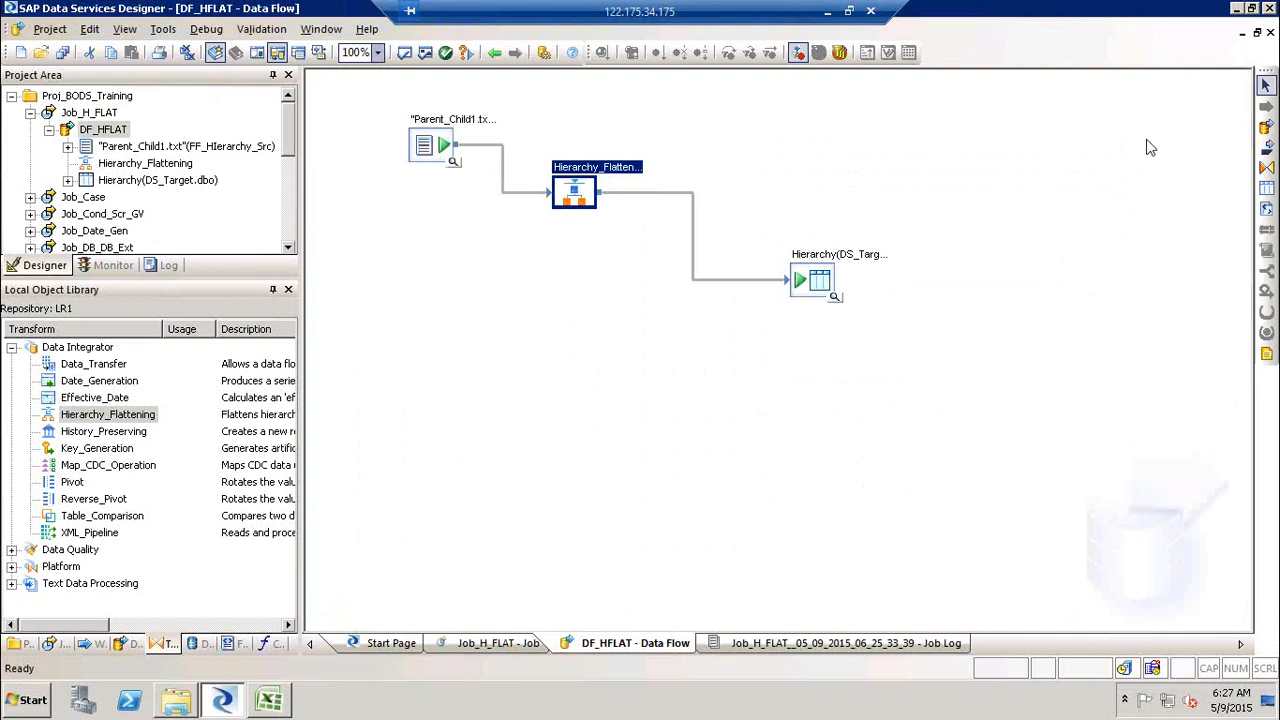
click(1240, 25)
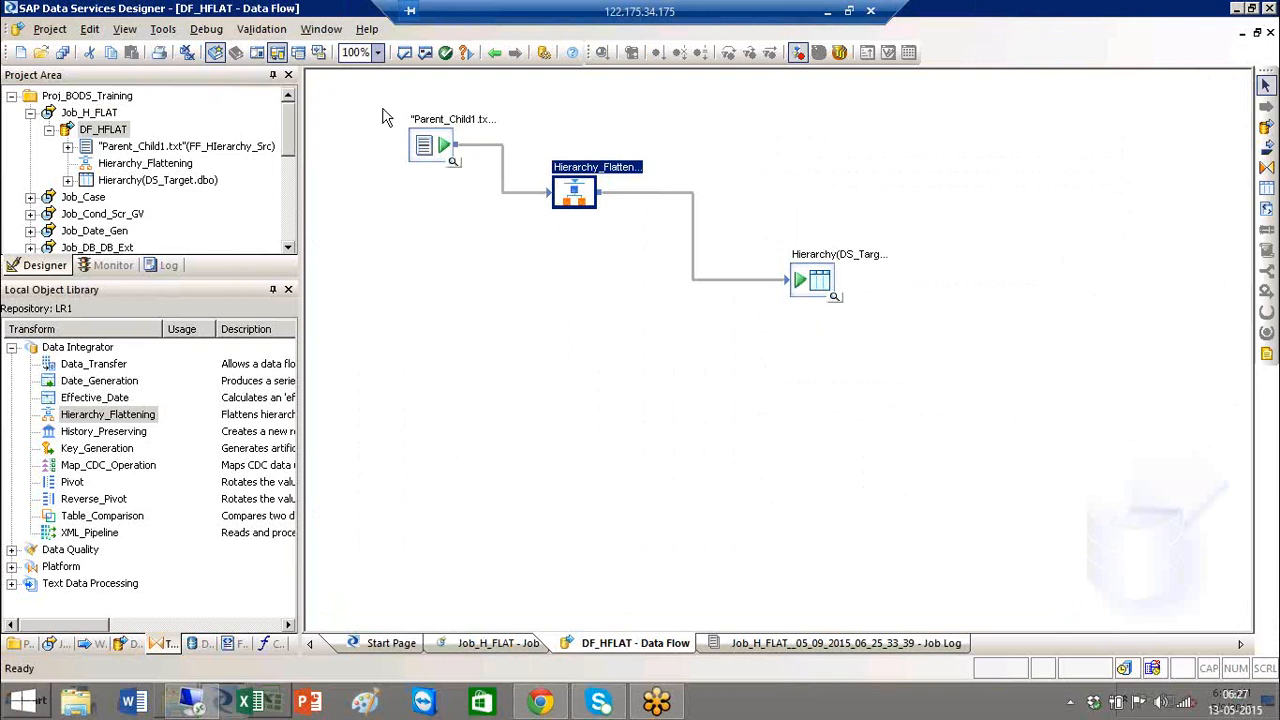
click(836, 300)
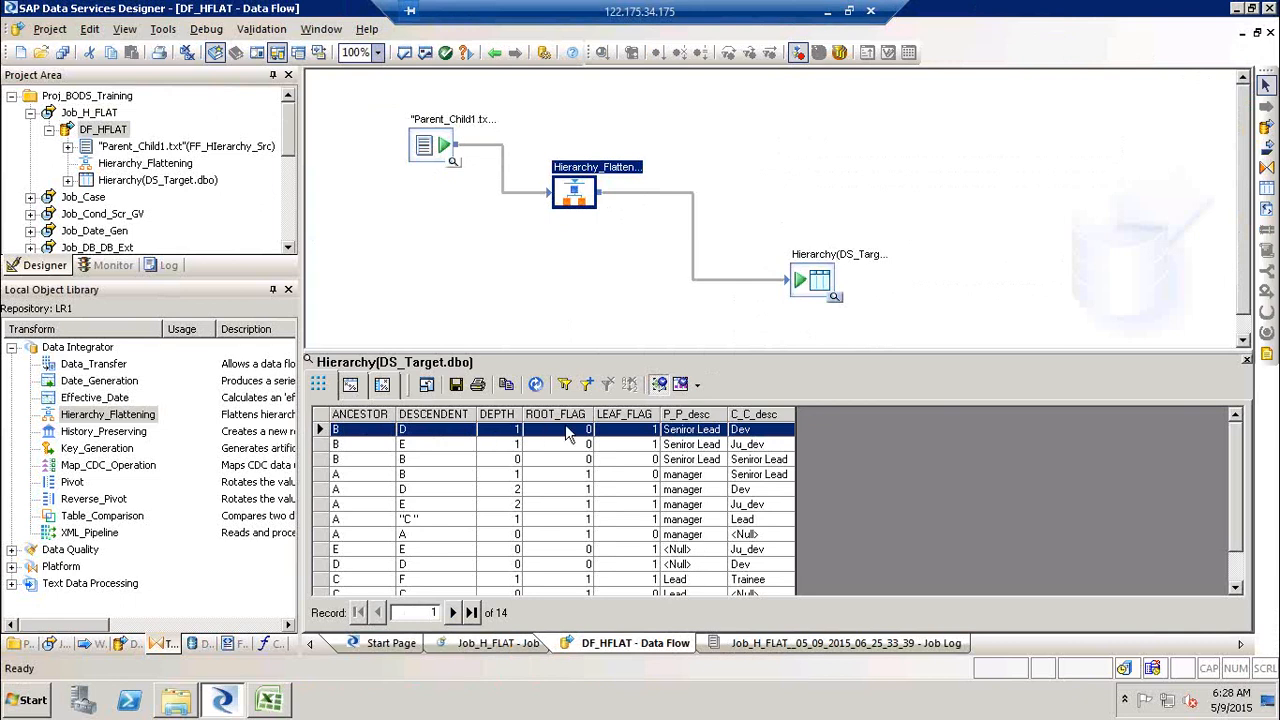
click(353, 434)
click(581, 431)
Step: Switch to the hierarchy diagram in Excel and examine root node A and the leaf nodes D, E and F
click(268, 700)
click(358, 263)
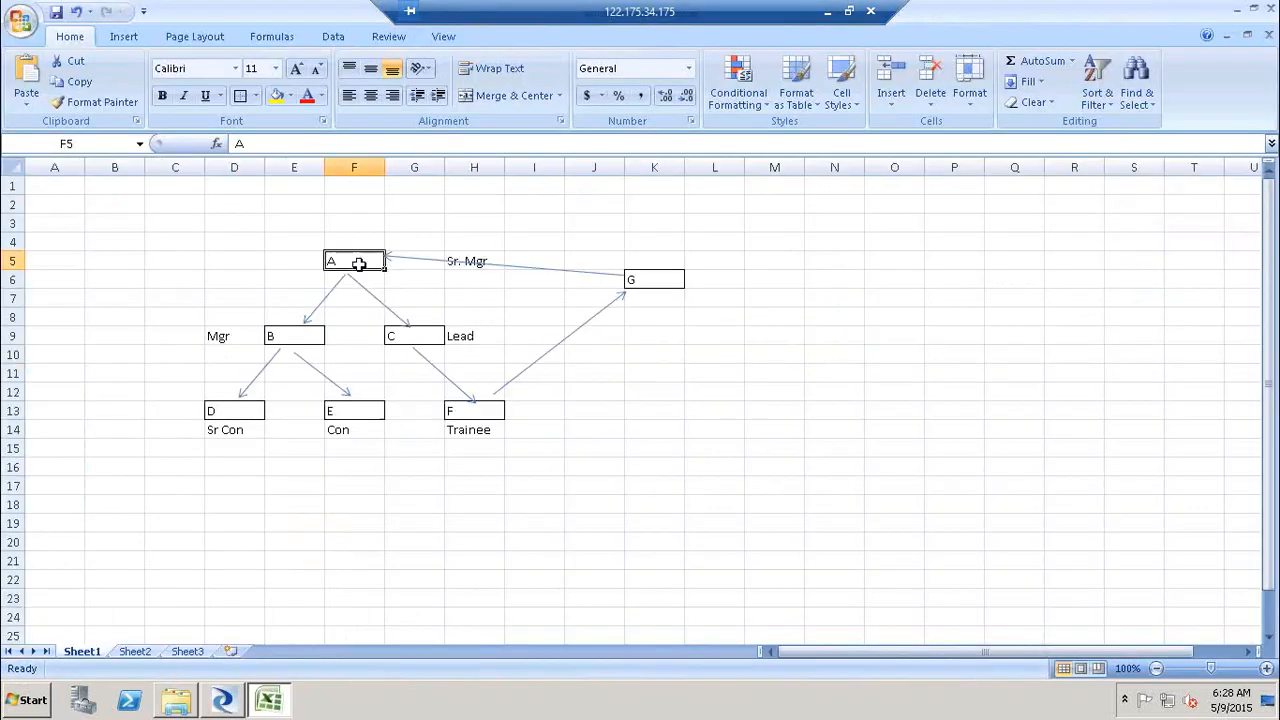
click(227, 412)
shift+click(495, 416)
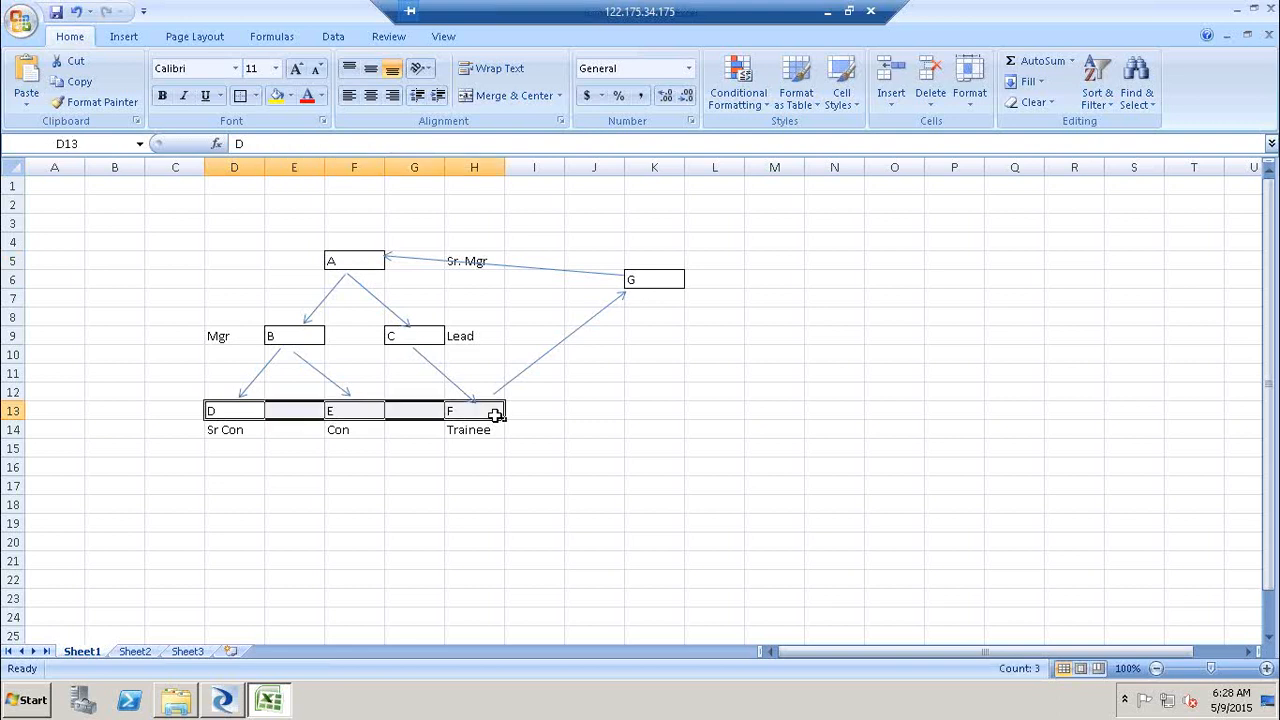
click(357, 256)
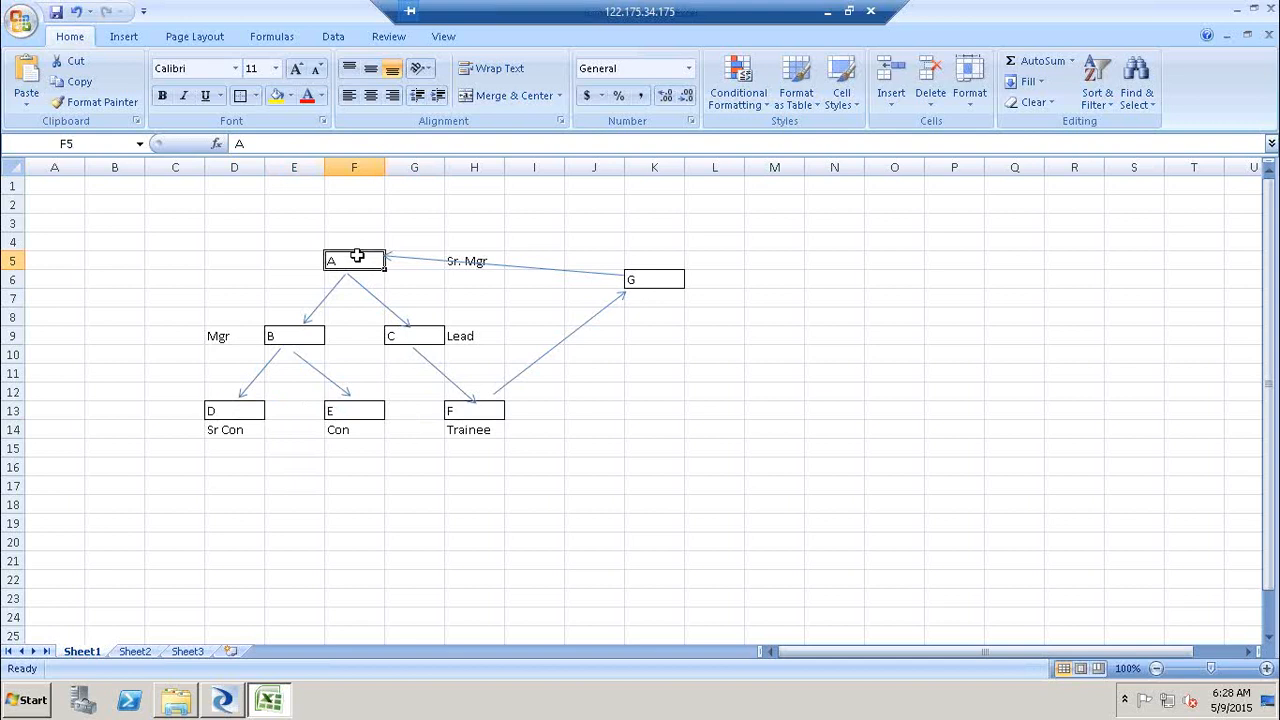
Step: Switch back to Data Services Designer, examine the target rows for descendent F and close the data preview
key(alt+Tab)
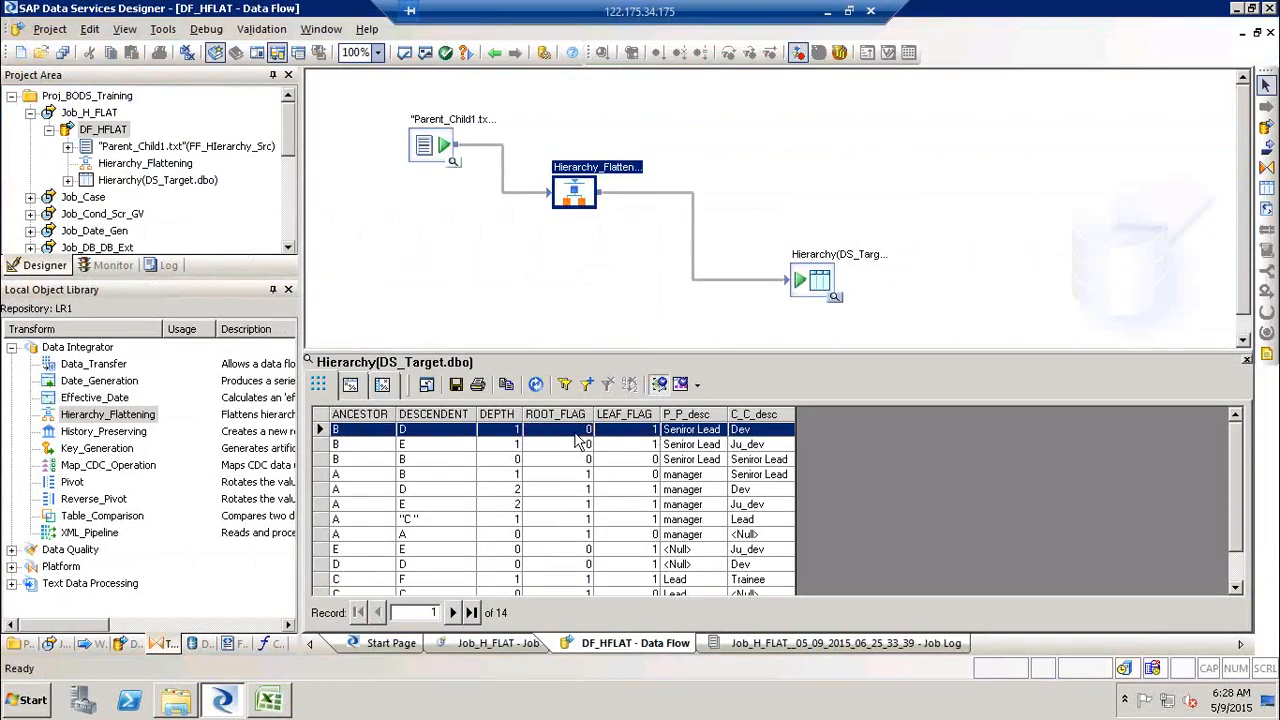
click(688, 432)
click(437, 581)
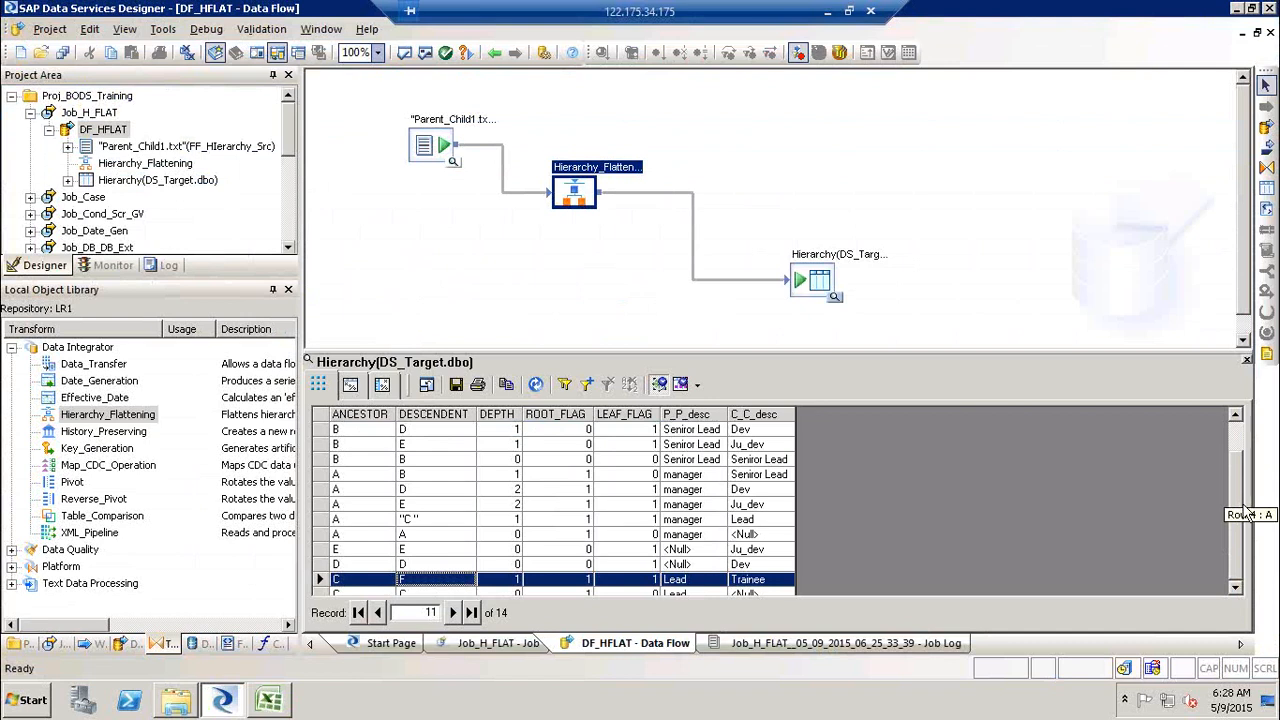
scroll(1246, 513, down, 1)
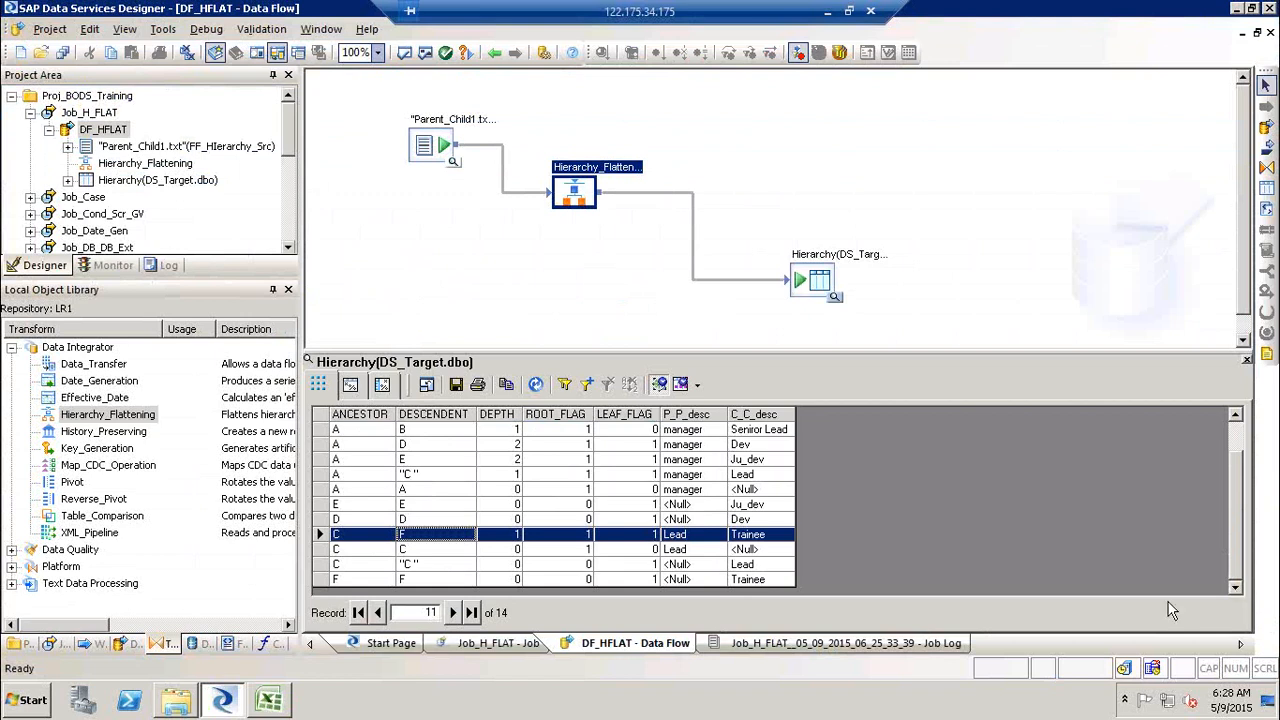
click(410, 578)
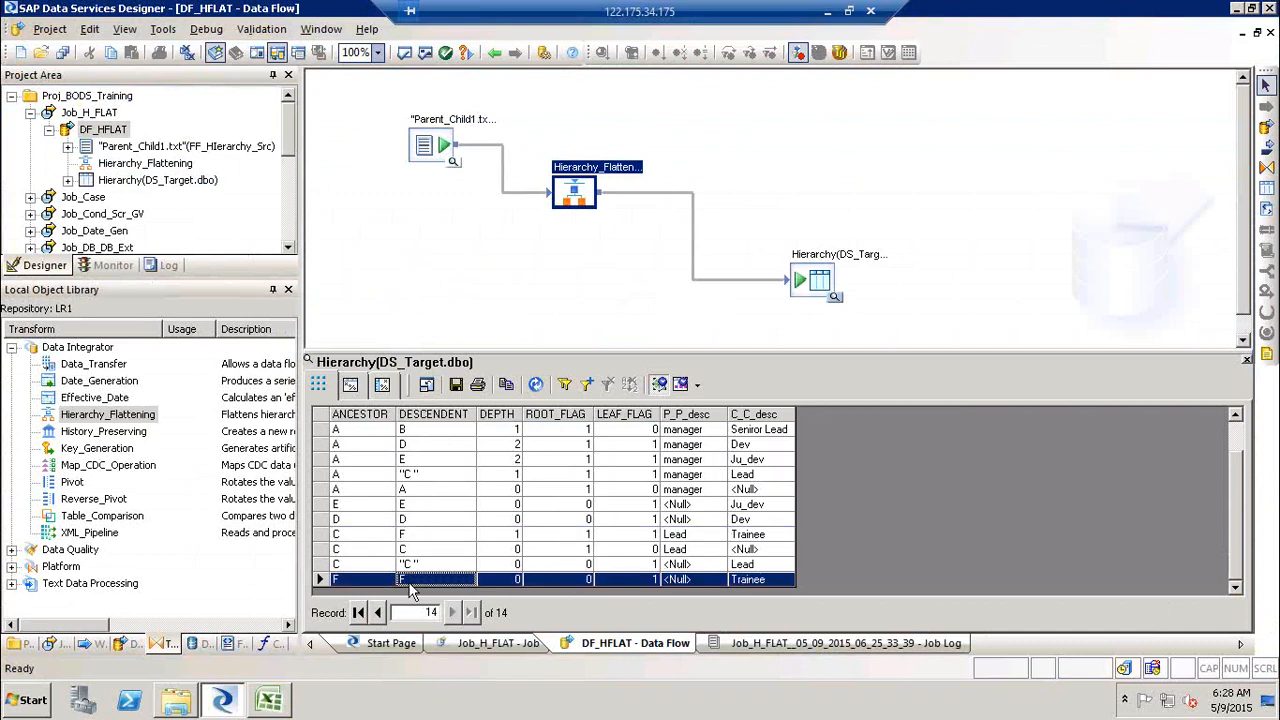
click(588, 536)
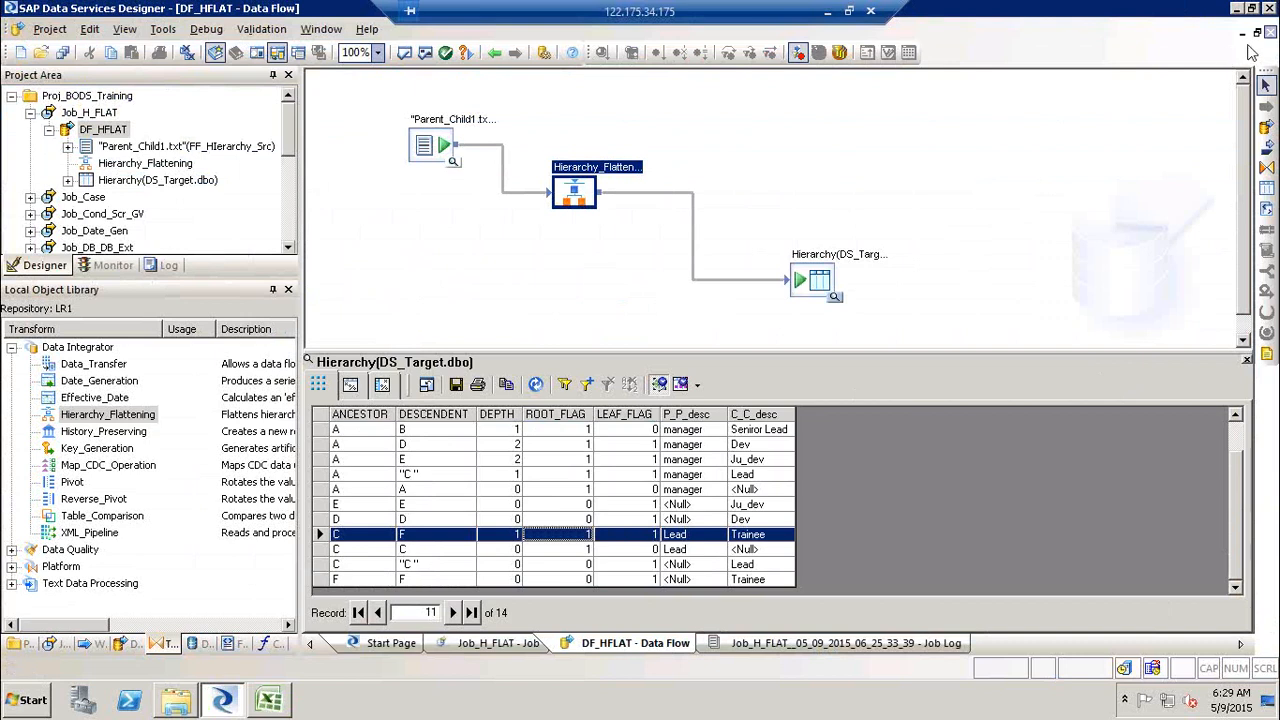
click(1245, 362)
Step: Reopen the Hierarchy_Flattening transform, check the commands available for output columns P_P_desc and C_C_desc, and validate the transform
double_click(608, 172)
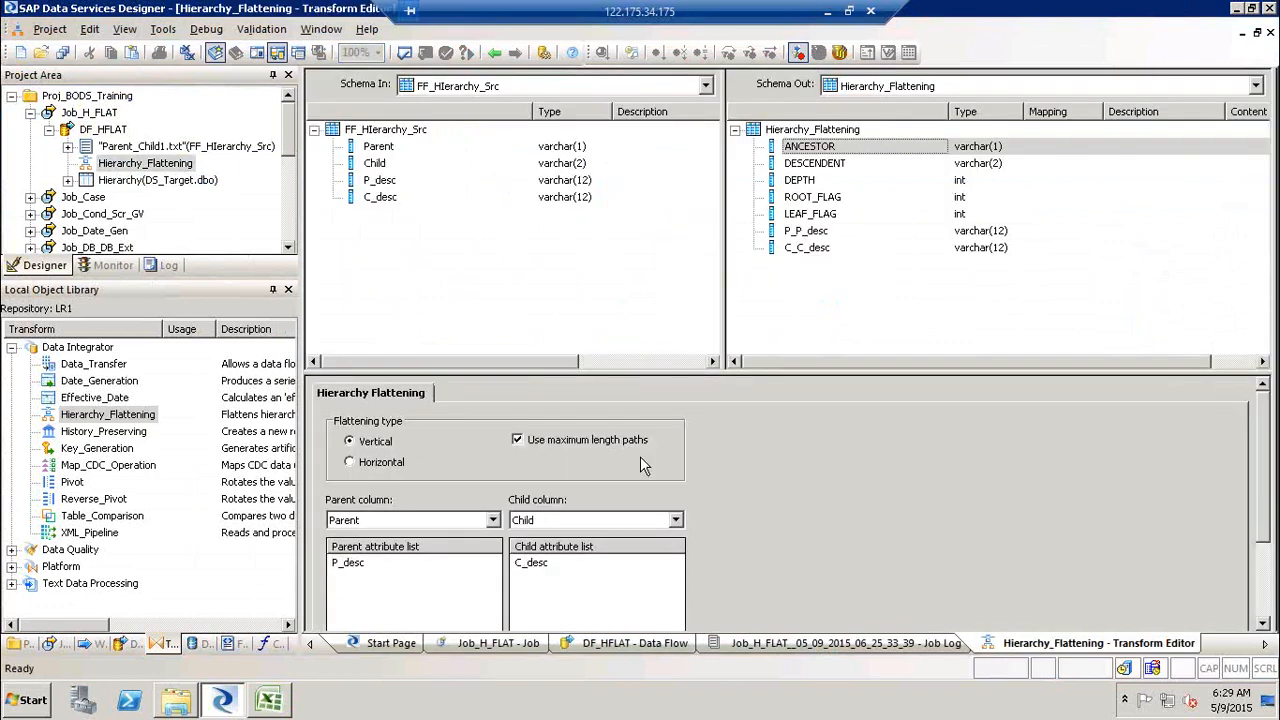
click(814, 231)
shift+click(816, 248)
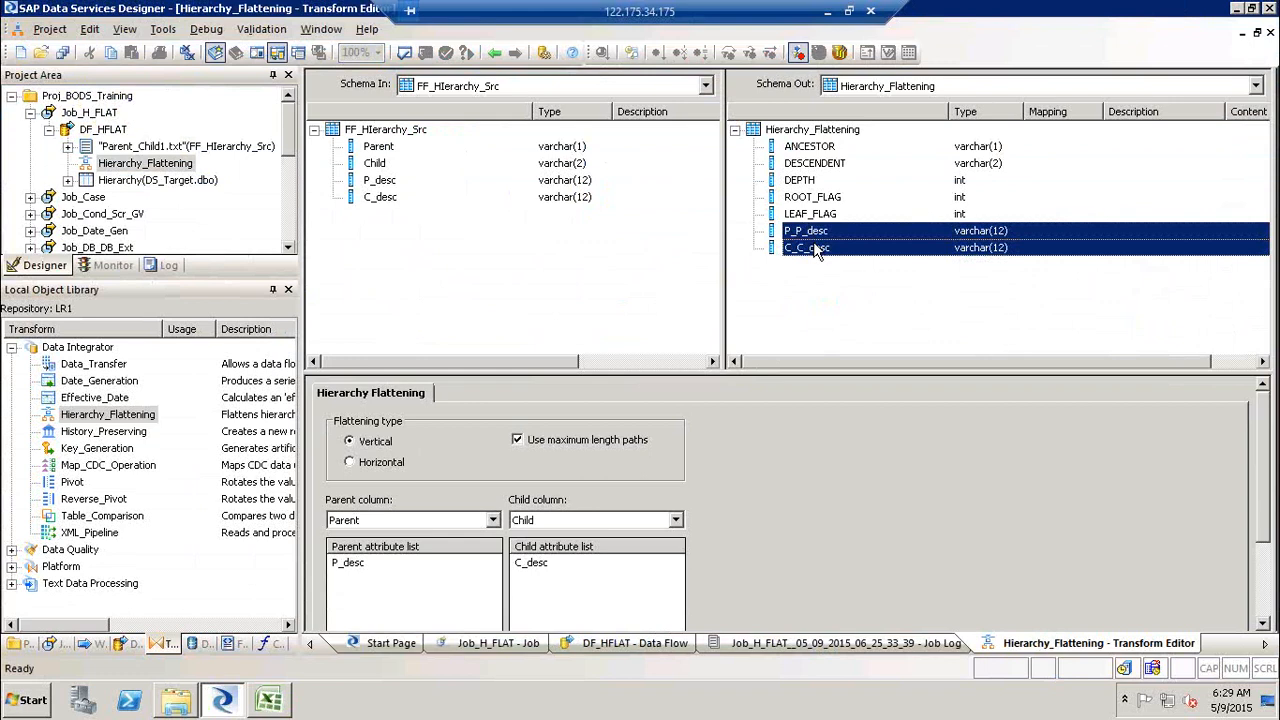
right_click(816, 250)
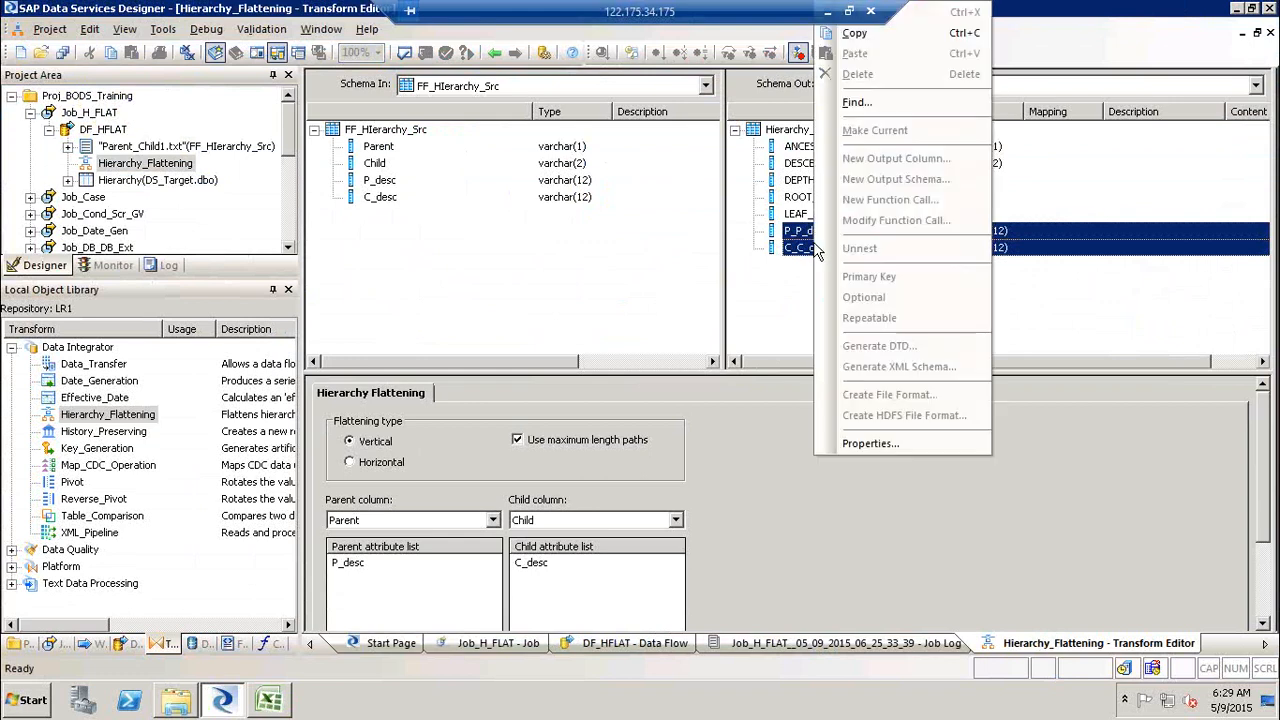
click(606, 252)
click(403, 53)
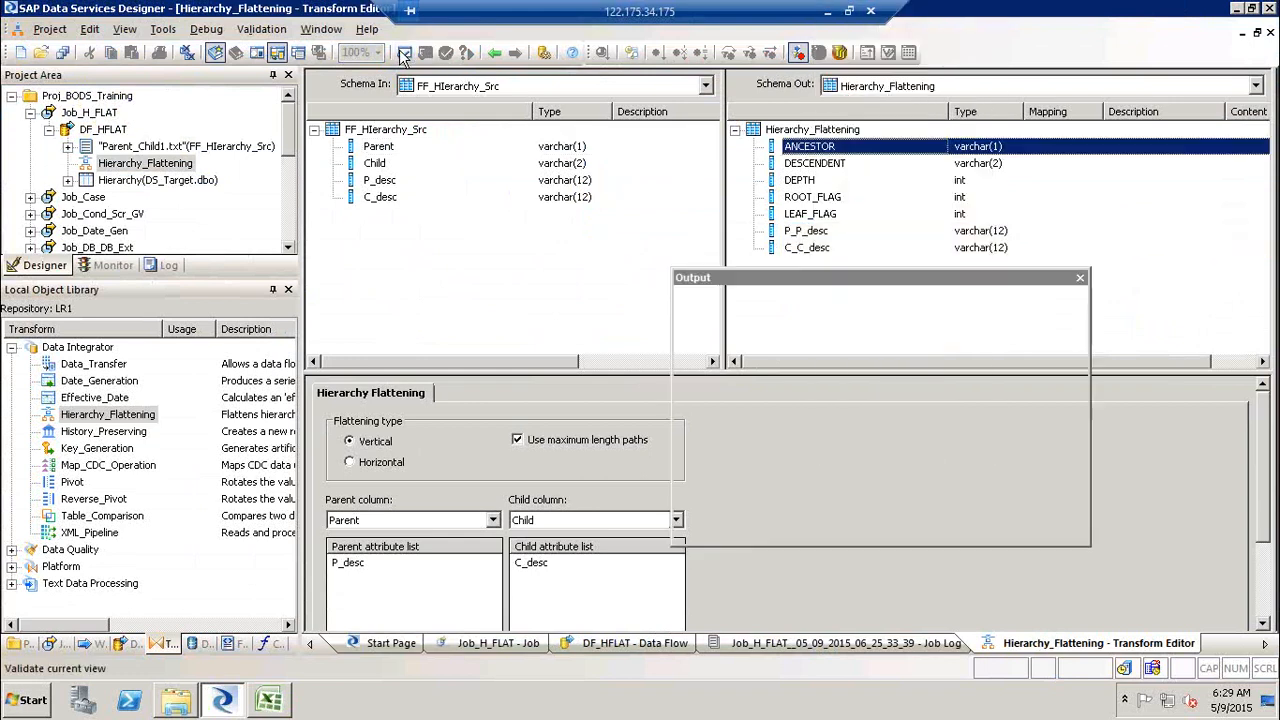
Step: Close the validation output, leave the transform editor and execute Job_H_FLAT
click(1080, 279)
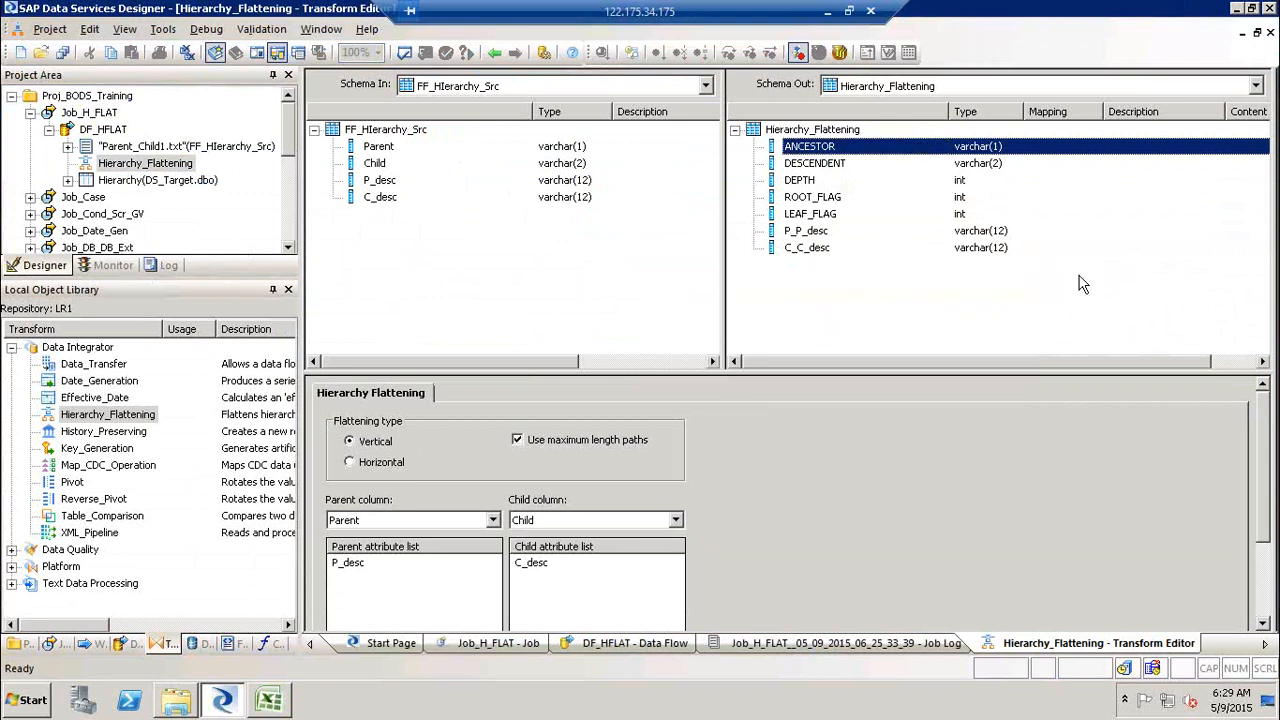
click(494, 53)
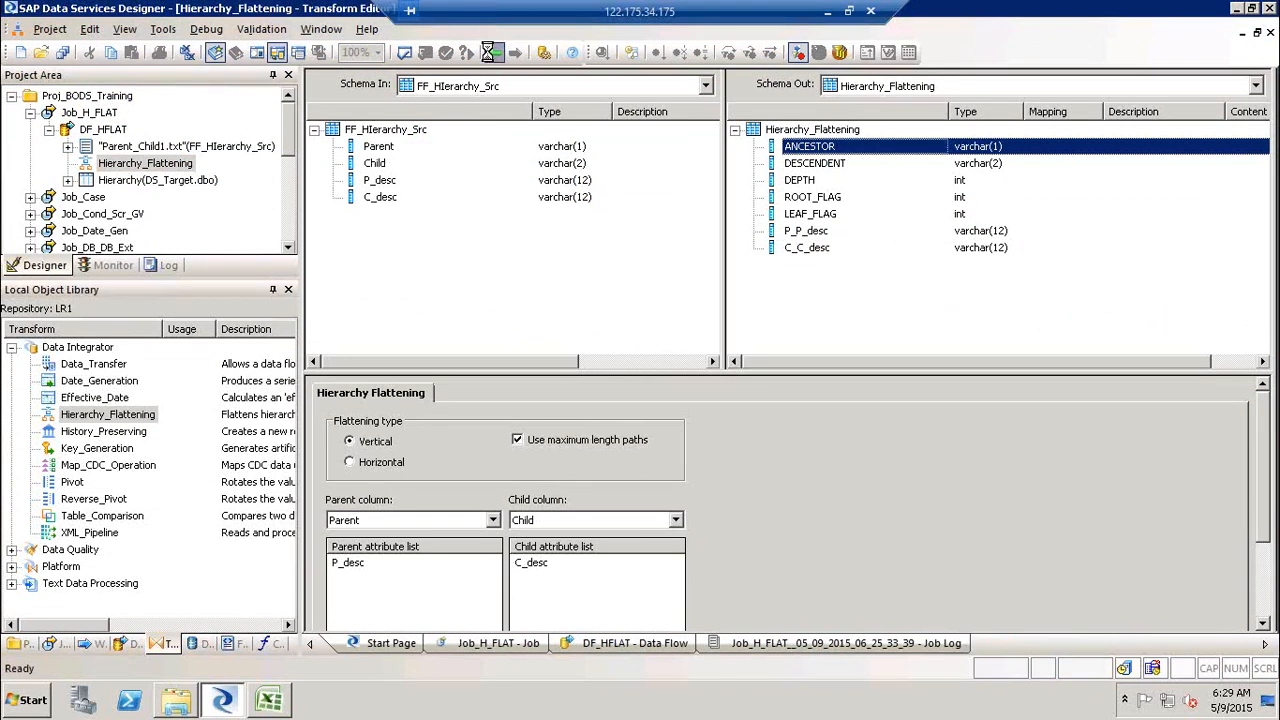
right_click(103, 114)
click(140, 120)
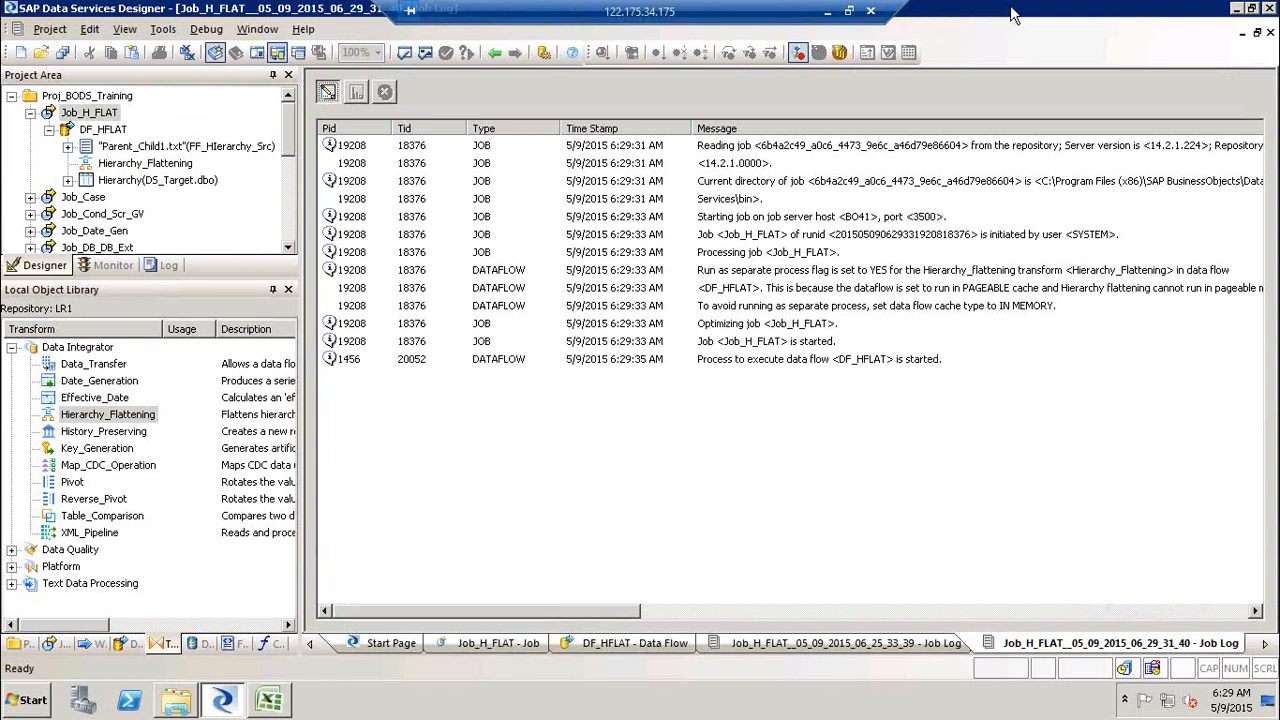
Step: Reopen the DF_HFLAT data flow, view the Hierarchy target data and examine the rows B–D and A–D
click(104, 131)
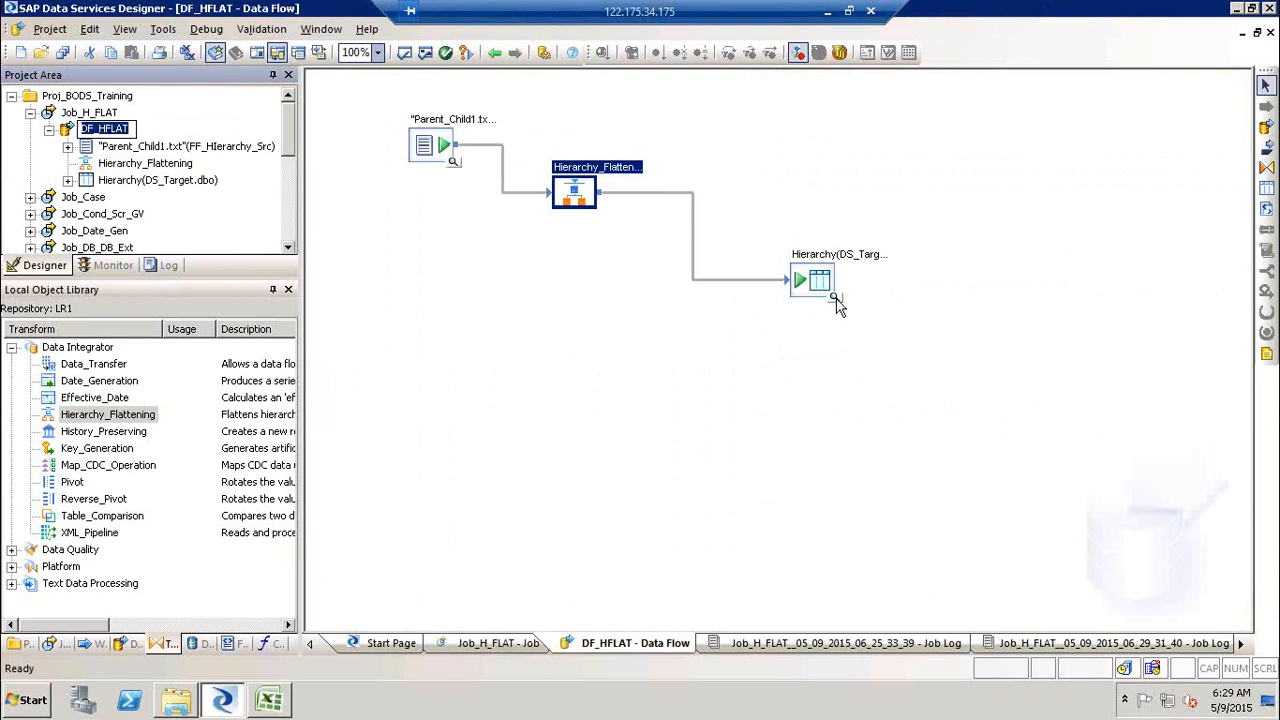
click(838, 306)
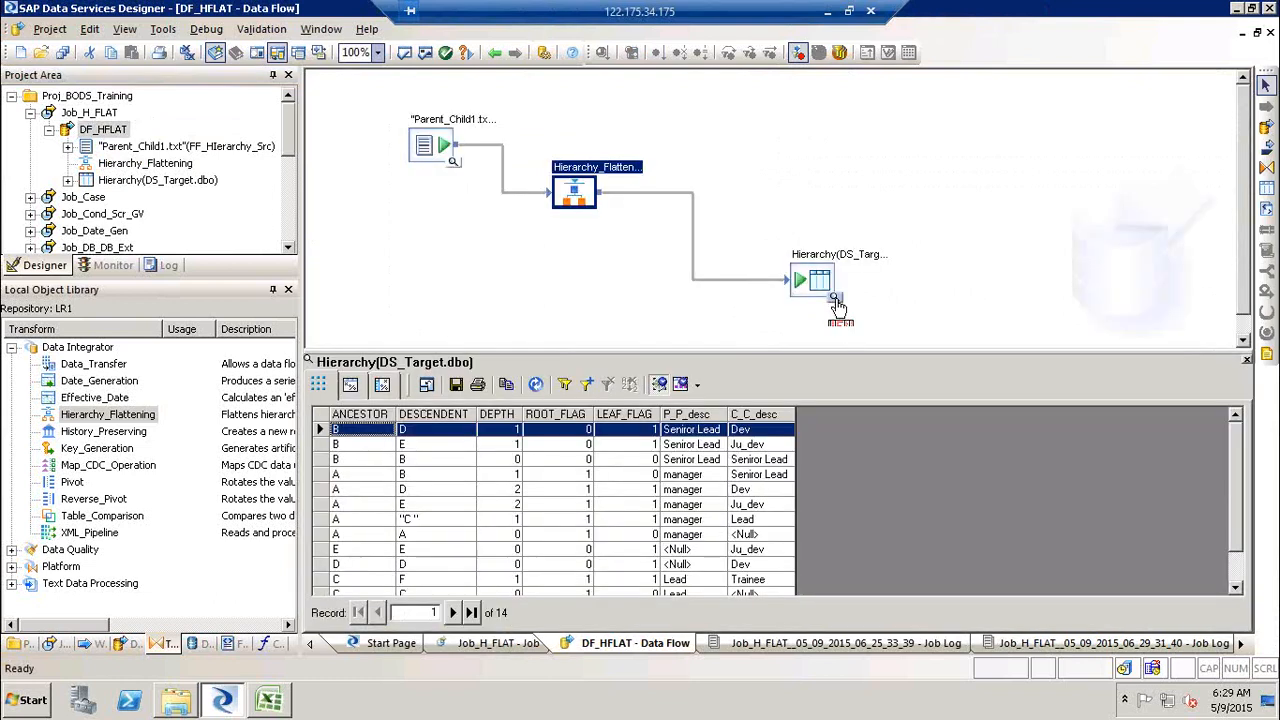
click(430, 434)
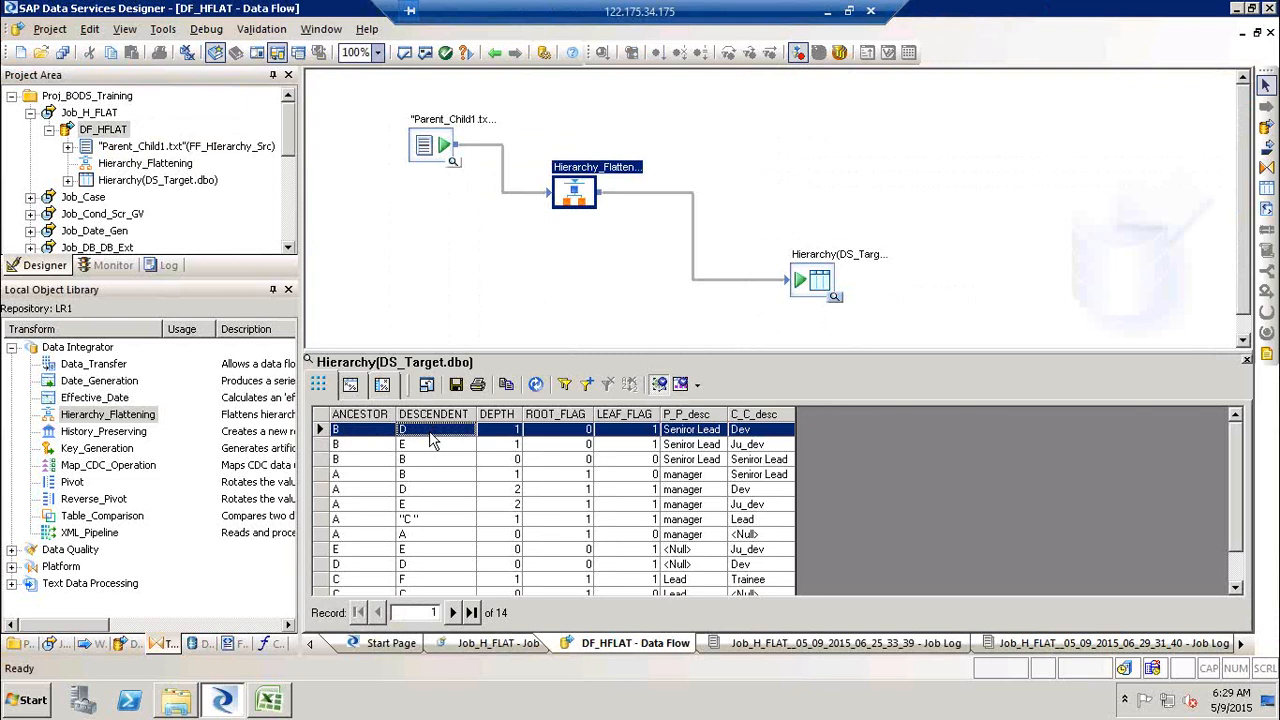
click(354, 492)
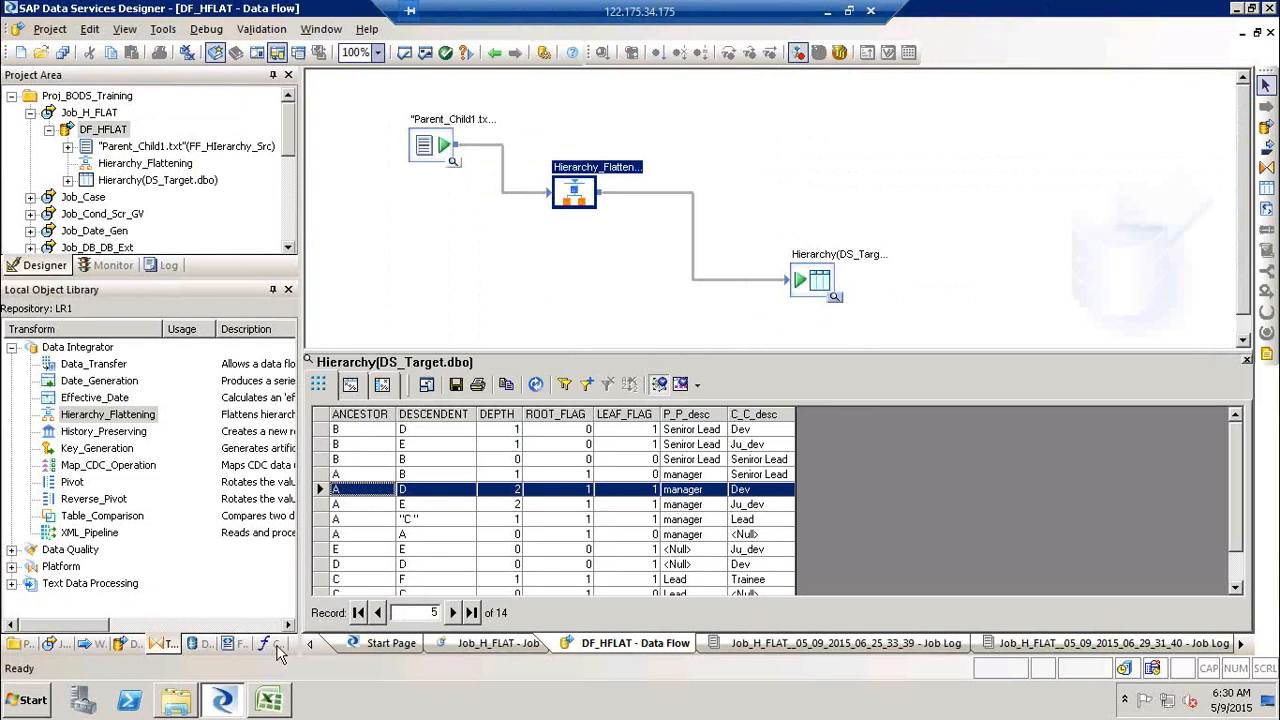
Step: Switch to the hierarchy diagram in Excel and trace the path between root node A and leaf node D
click(270, 702)
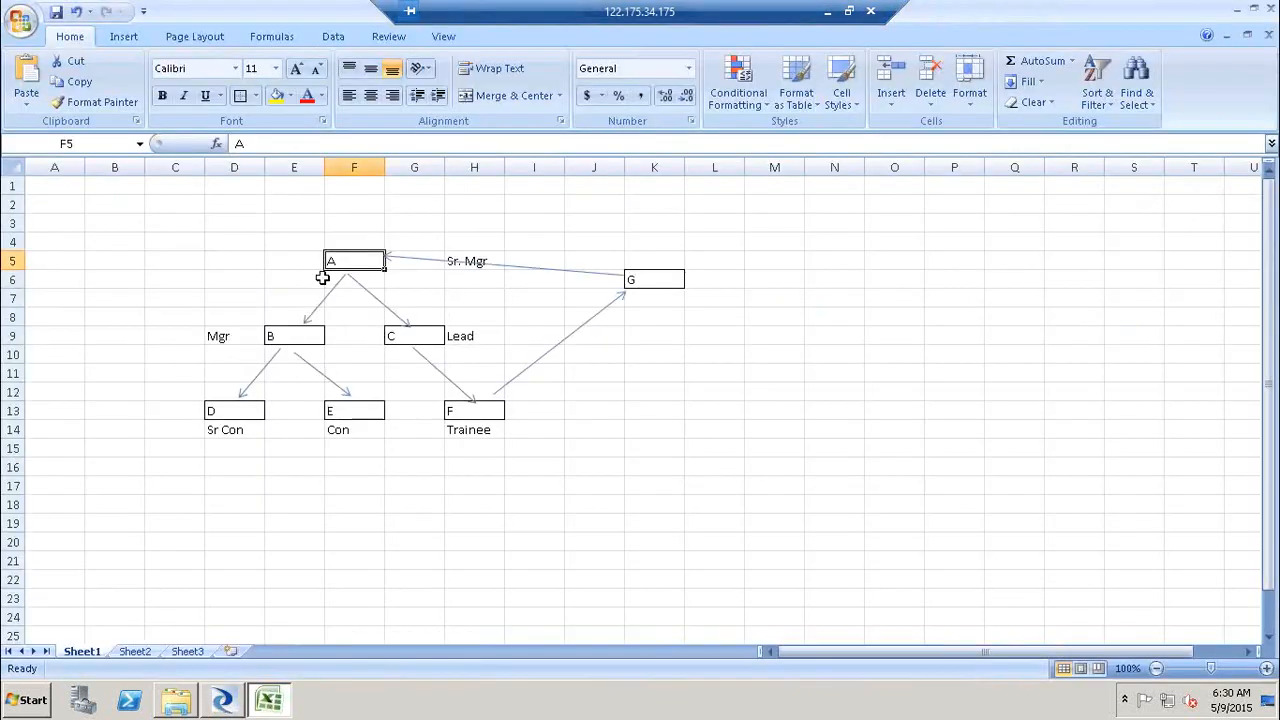
click(240, 410)
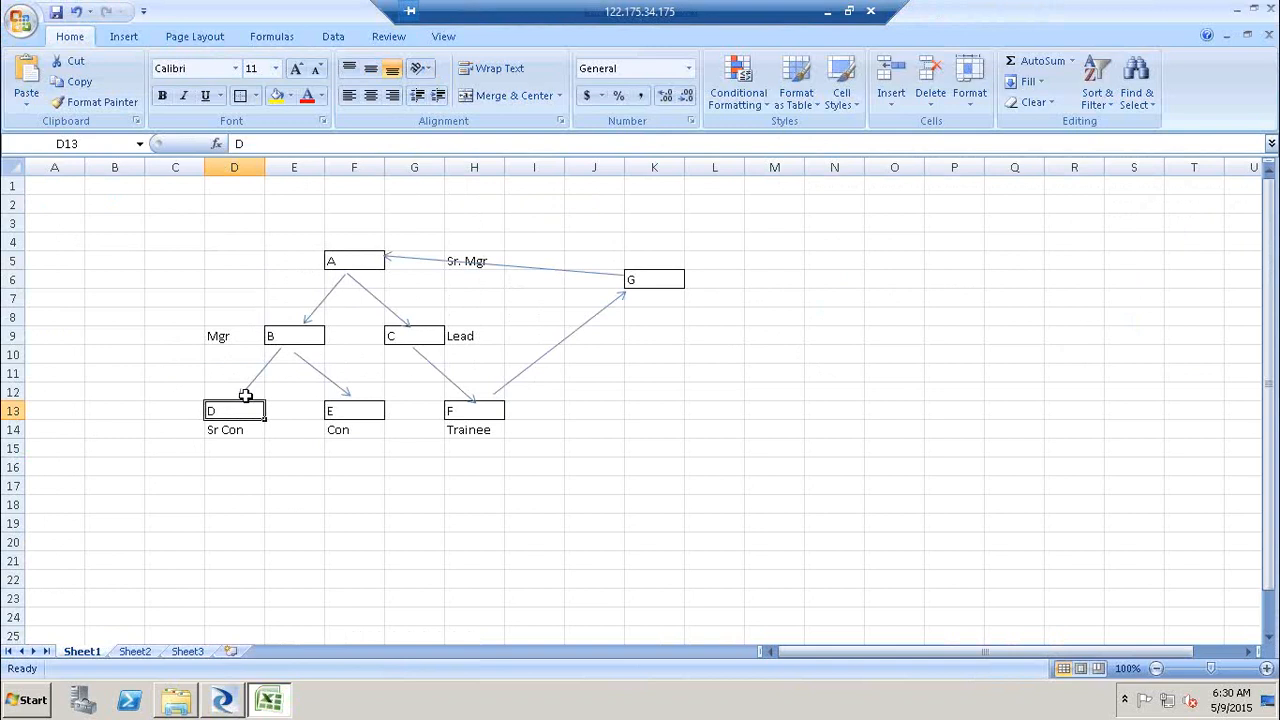
click(342, 253)
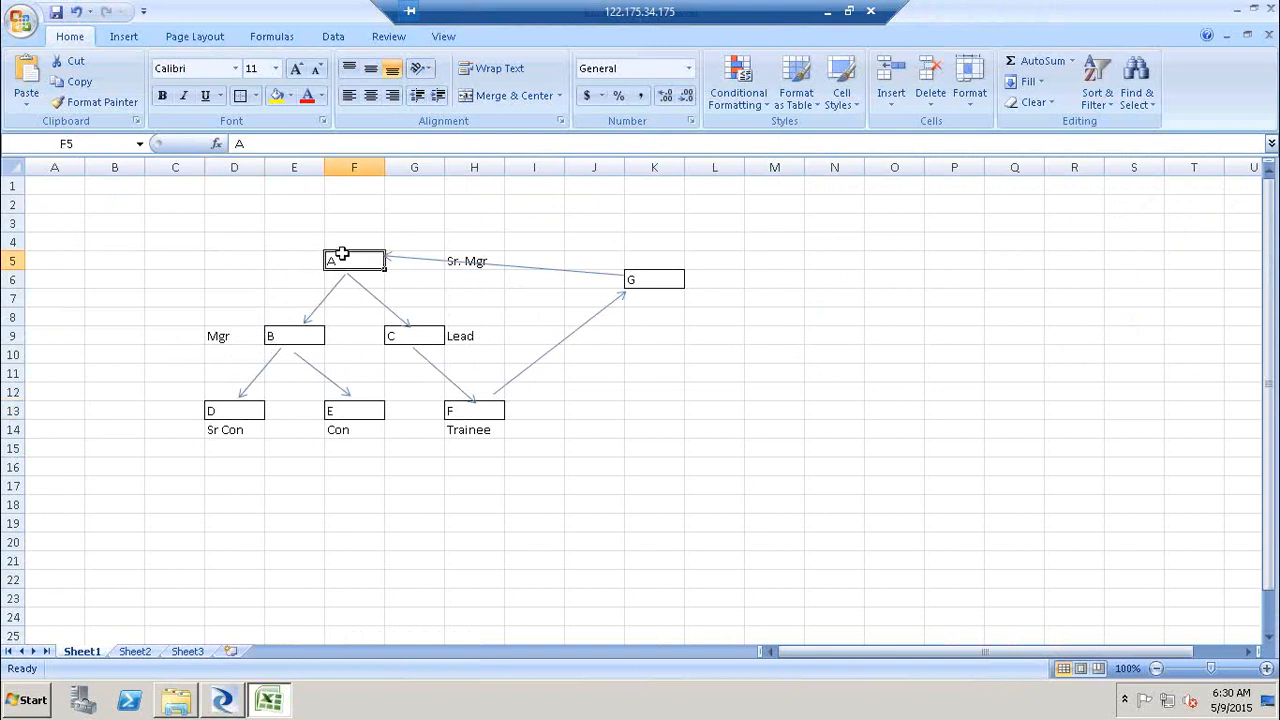
click(249, 411)
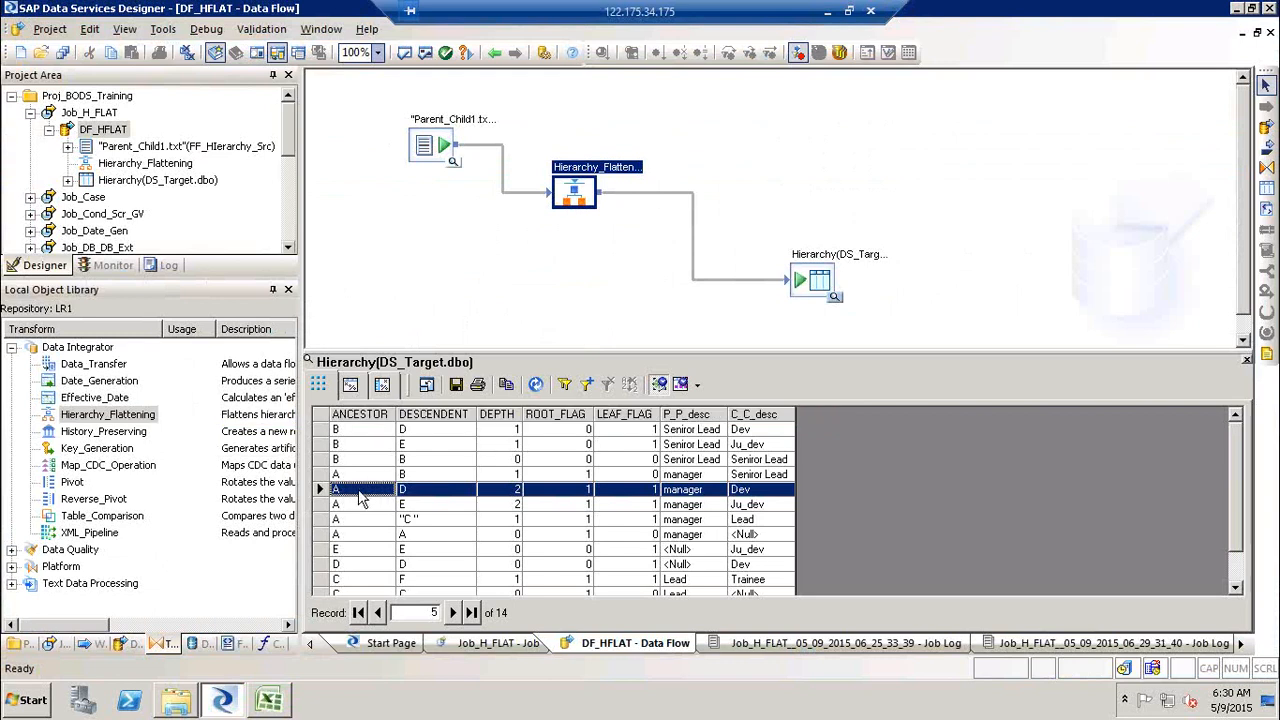
Step: Back in Data Services Designer, examine the depth, root flag, leaf flag and description values of the target row A–D
click(434, 491)
click(513, 491)
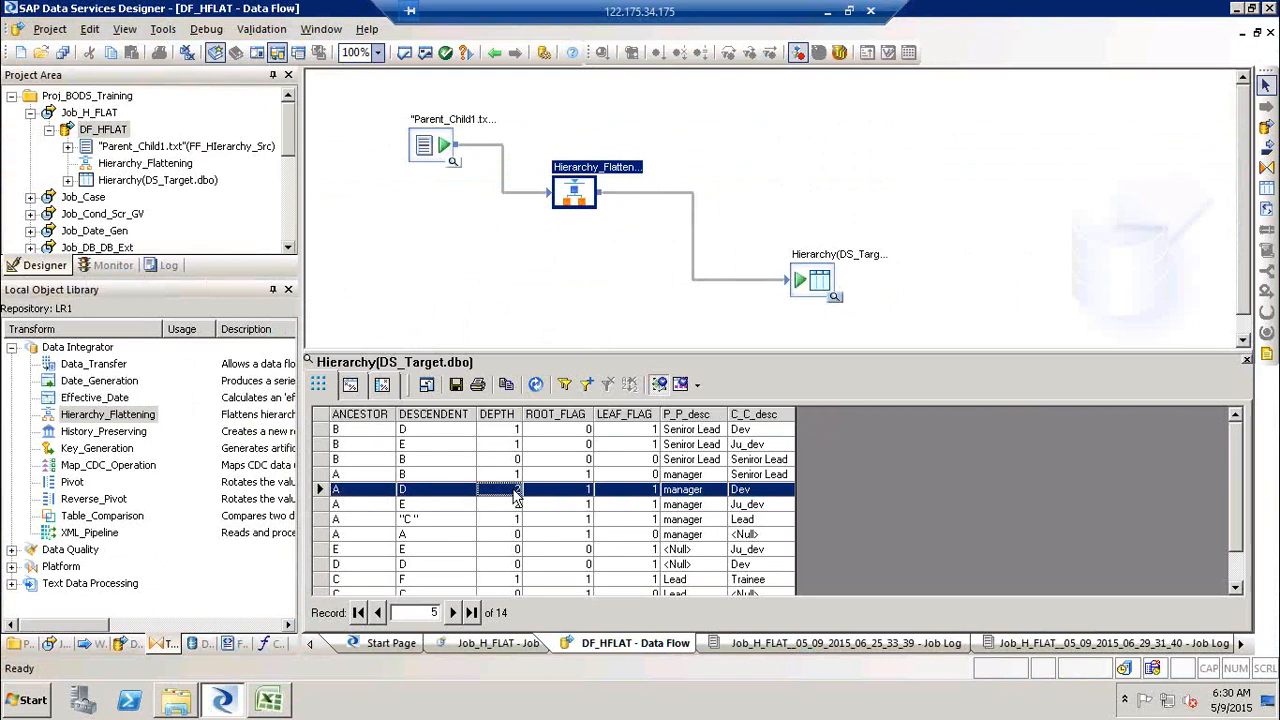
click(585, 490)
click(640, 491)
click(680, 493)
click(758, 491)
Step: View the Parent_Child1.txt source data, examine the description of child D, and close both data previews
click(454, 161)
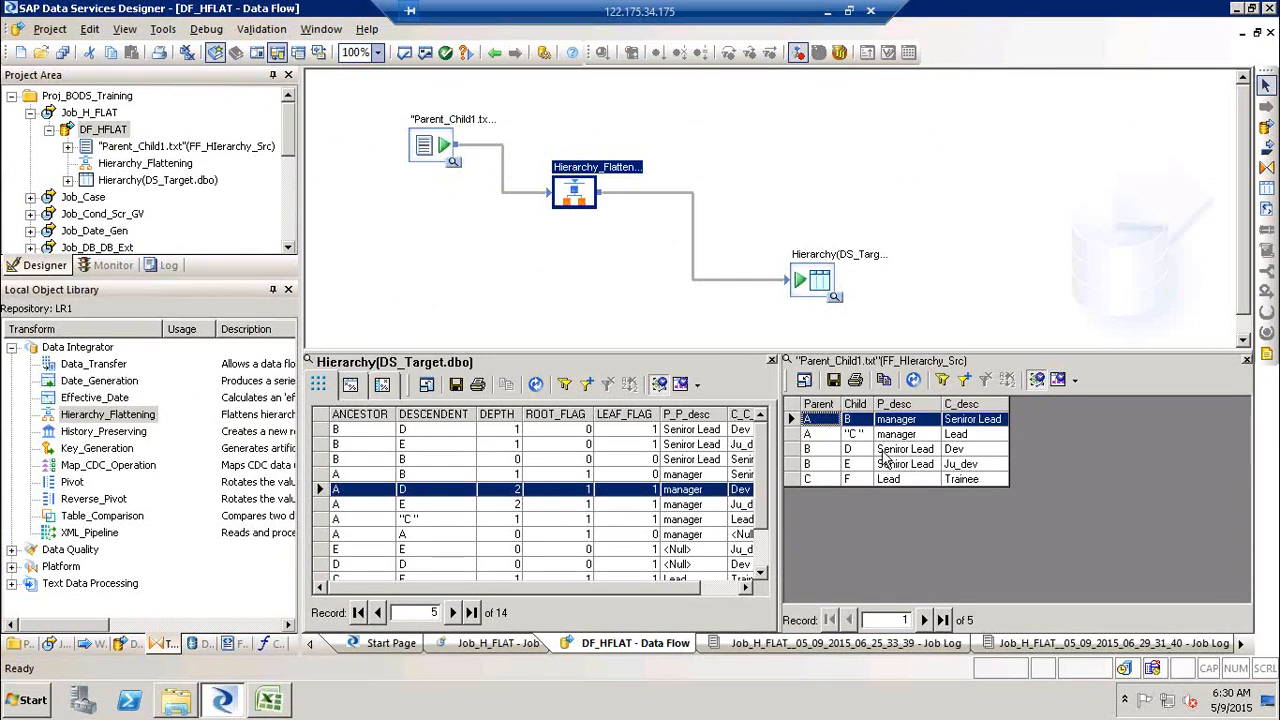
click(952, 452)
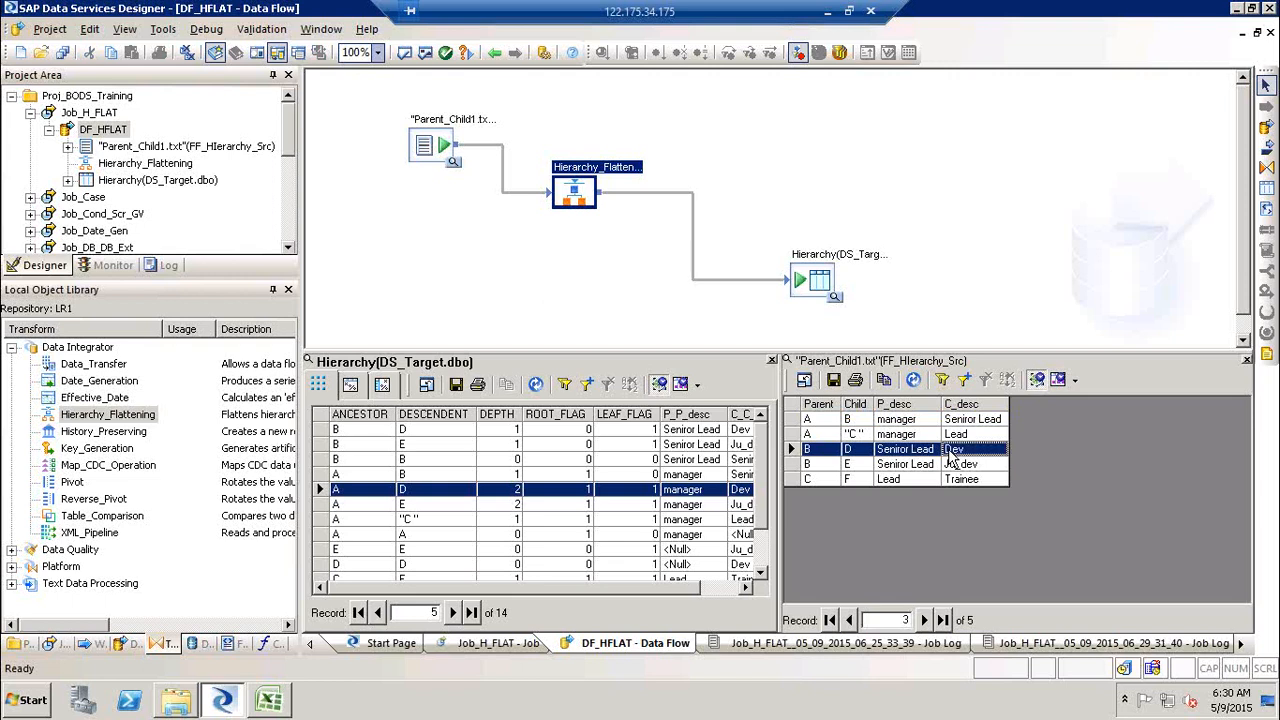
click(1246, 360)
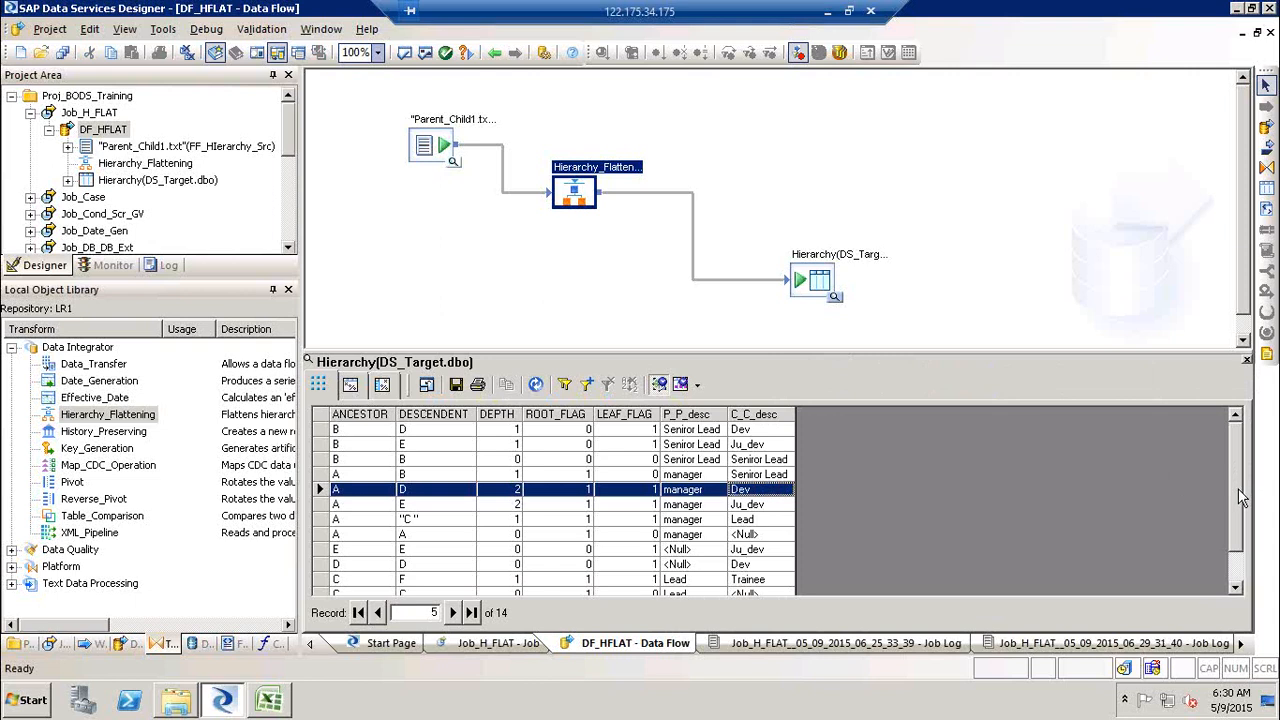
click(1246, 360)
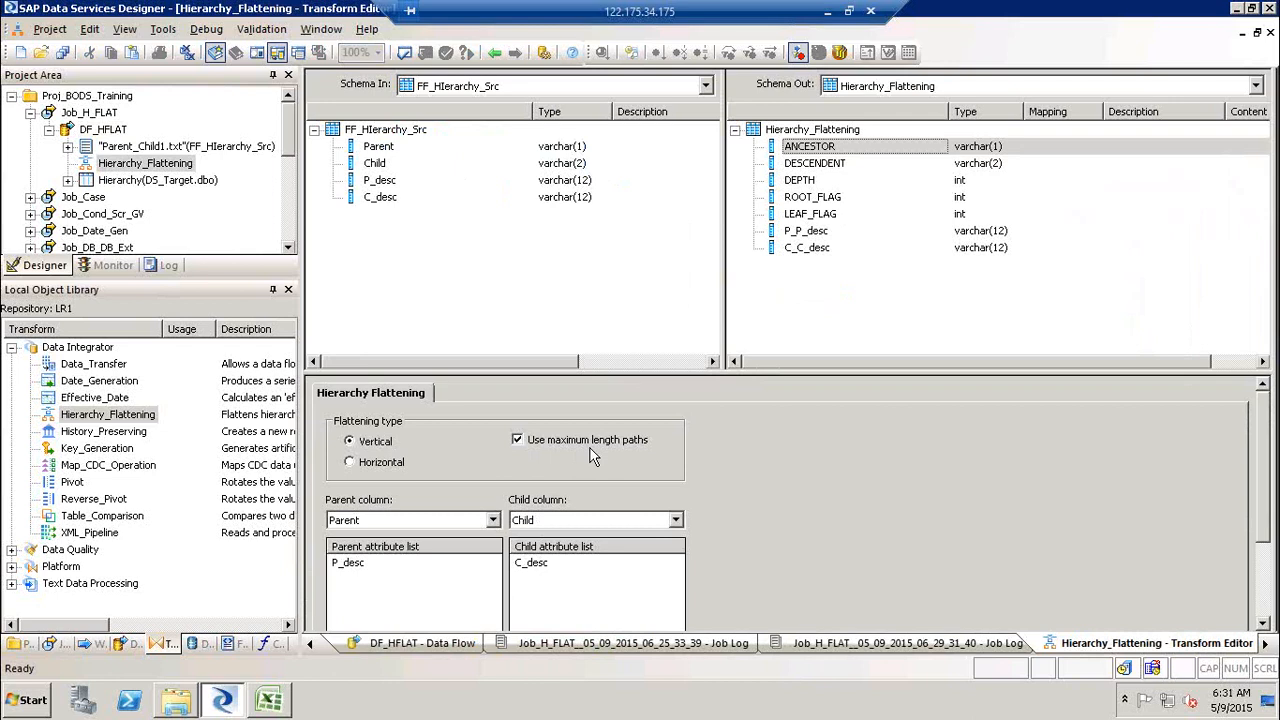
Step: Switch the Hierarchy_Flattening transform to horizontal flattening with a maximum depth of 2, validate it and close the output window
click(377, 474)
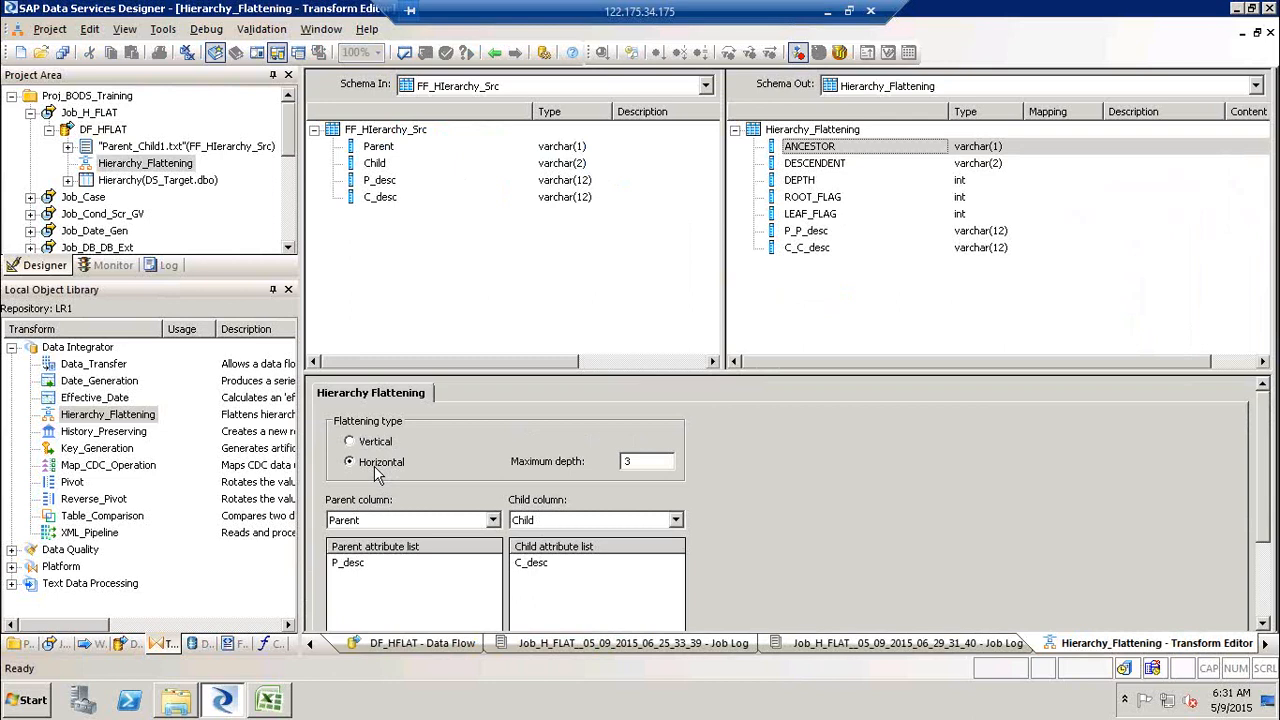
double_click(661, 460)
text(2)
click(406, 53)
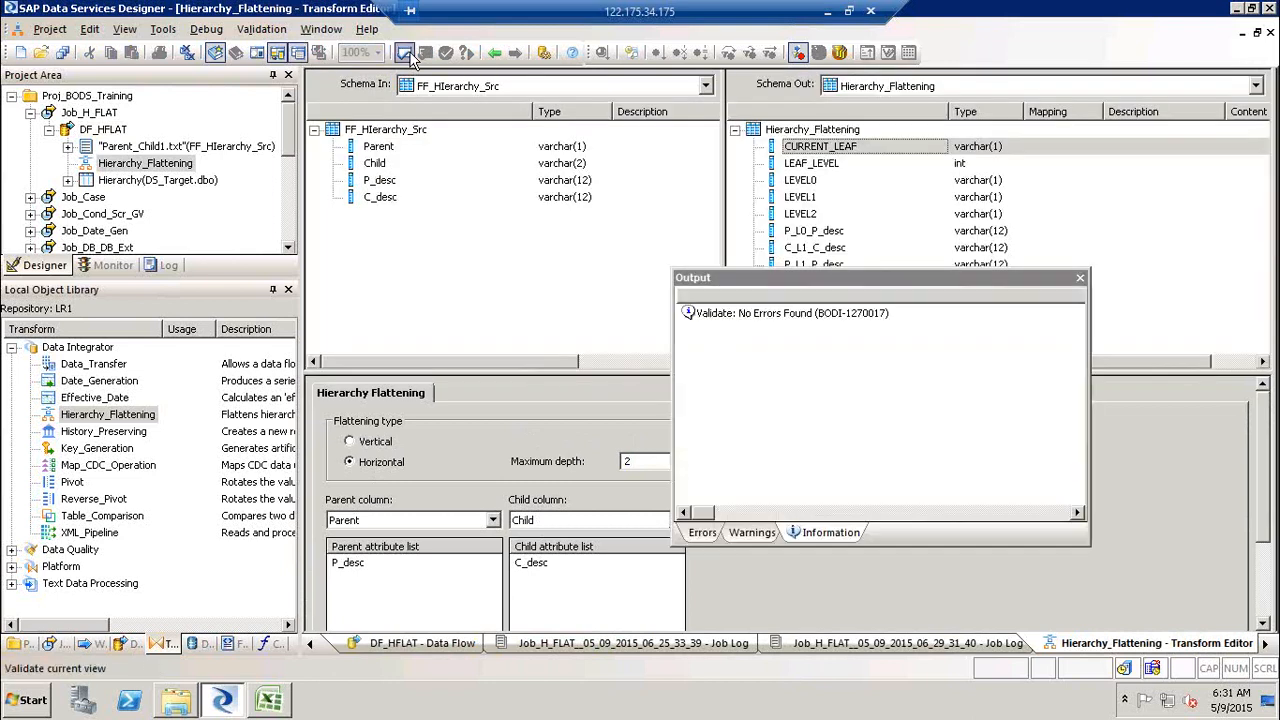
click(1080, 278)
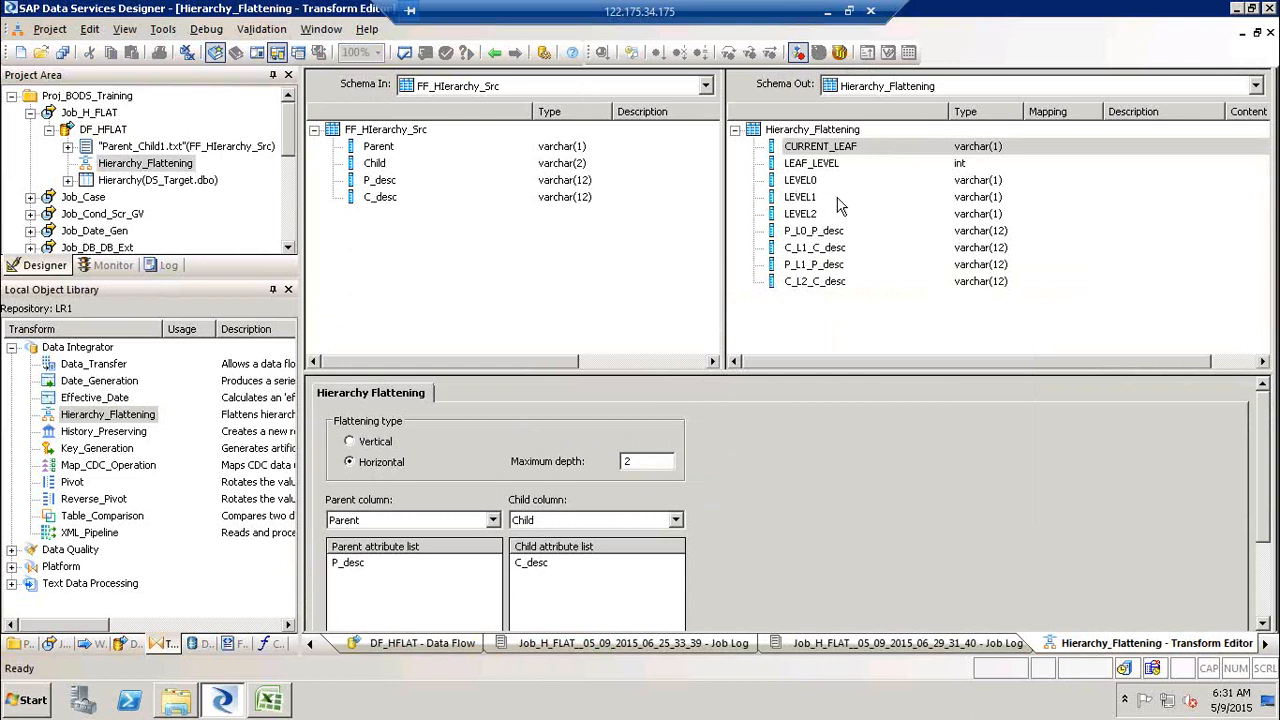
Step: Examine the output columns CURRENT_LEAF, LEAF_LEVEL, LEVEL0, LEVEL1 and LEVEL2 of the horizontal flattening
click(853, 151)
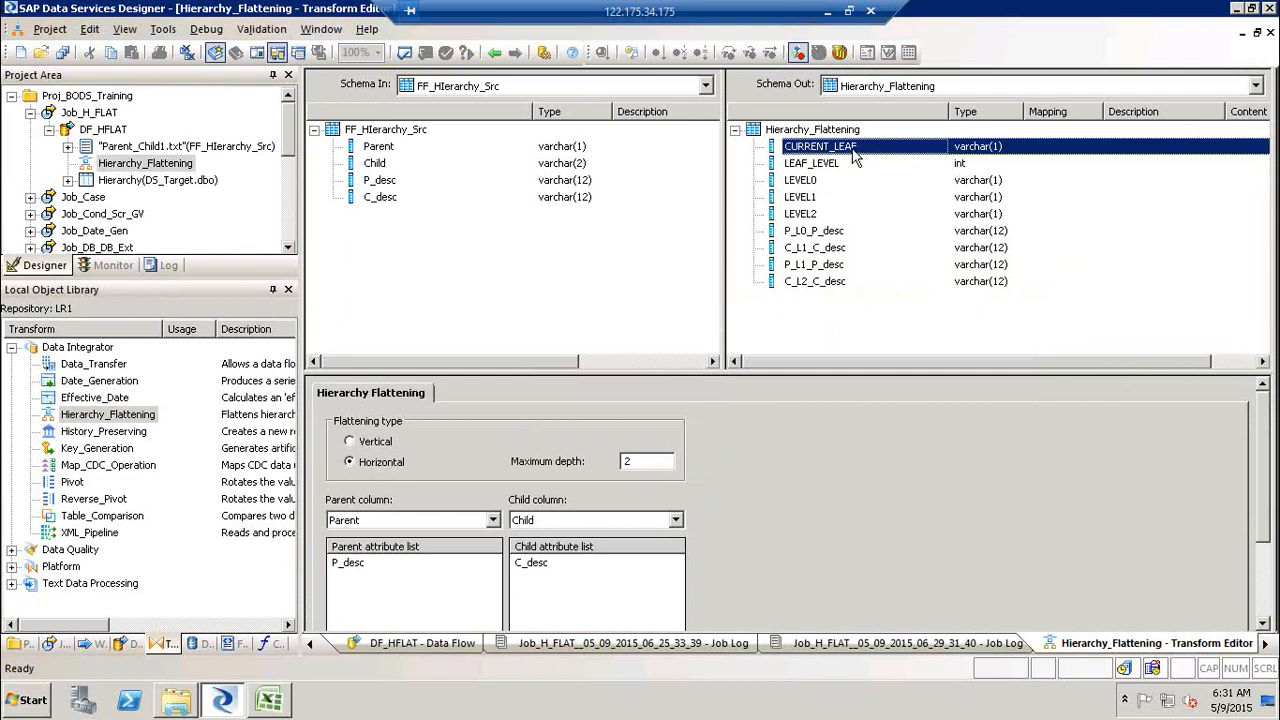
click(845, 166)
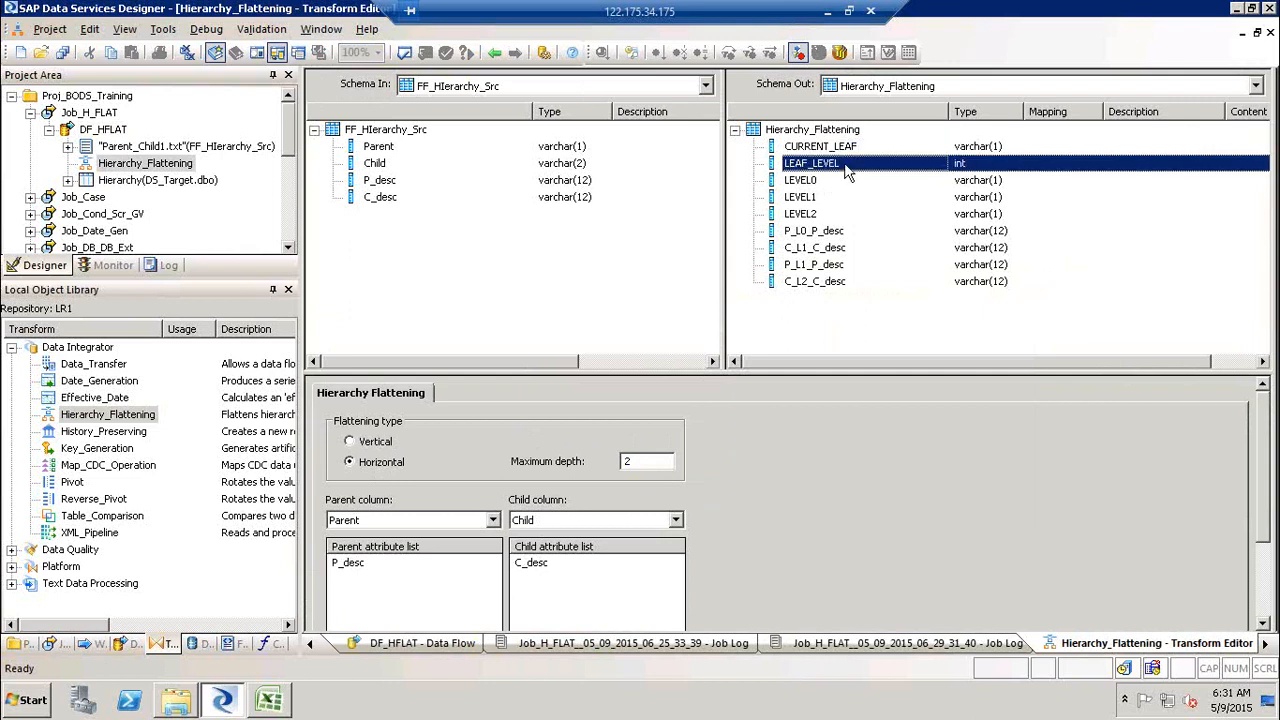
click(841, 186)
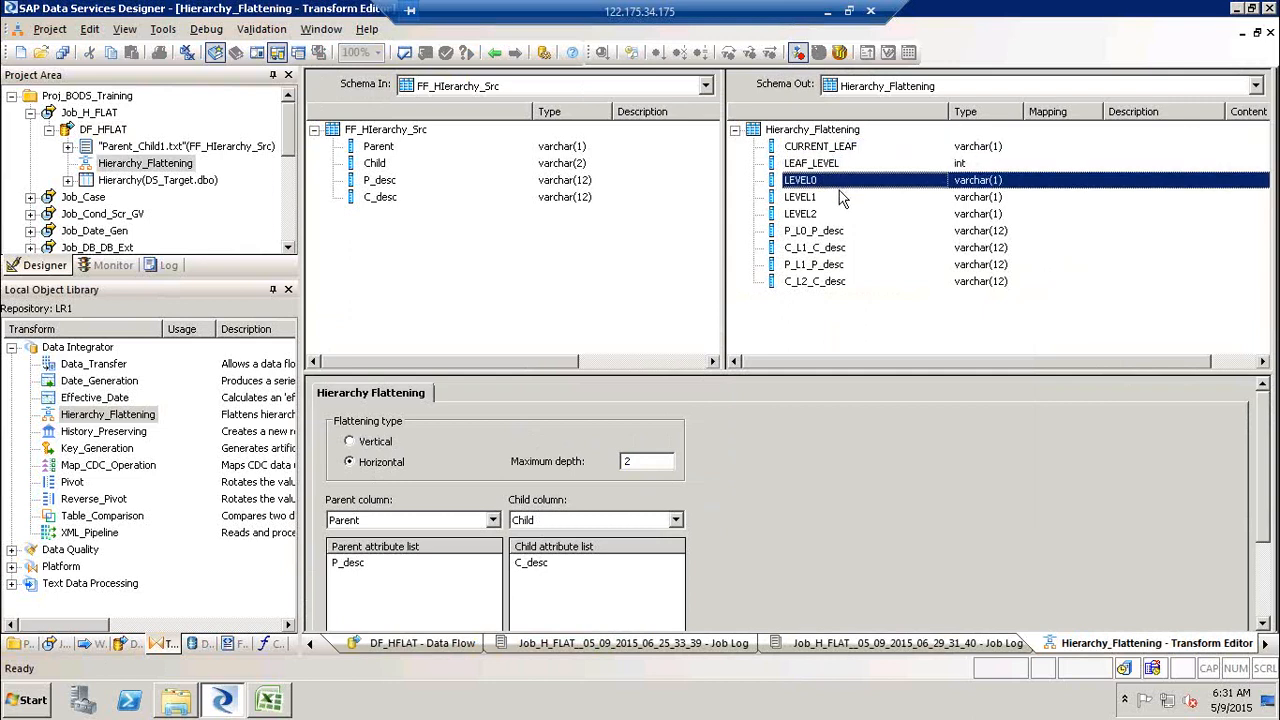
click(842, 200)
click(838, 220)
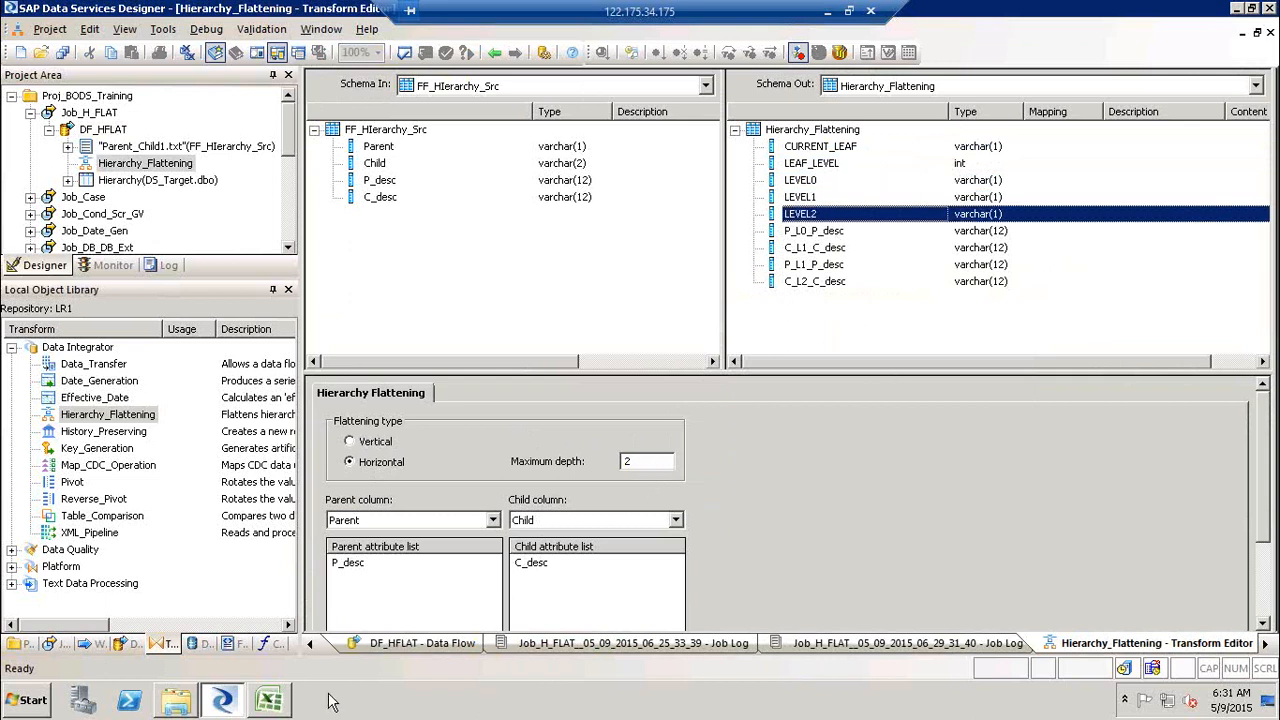
Step: Switch to the Excel hierarchy diagram and examine its three levels: the D–E–F row, the B–C row and root A
click(286, 705)
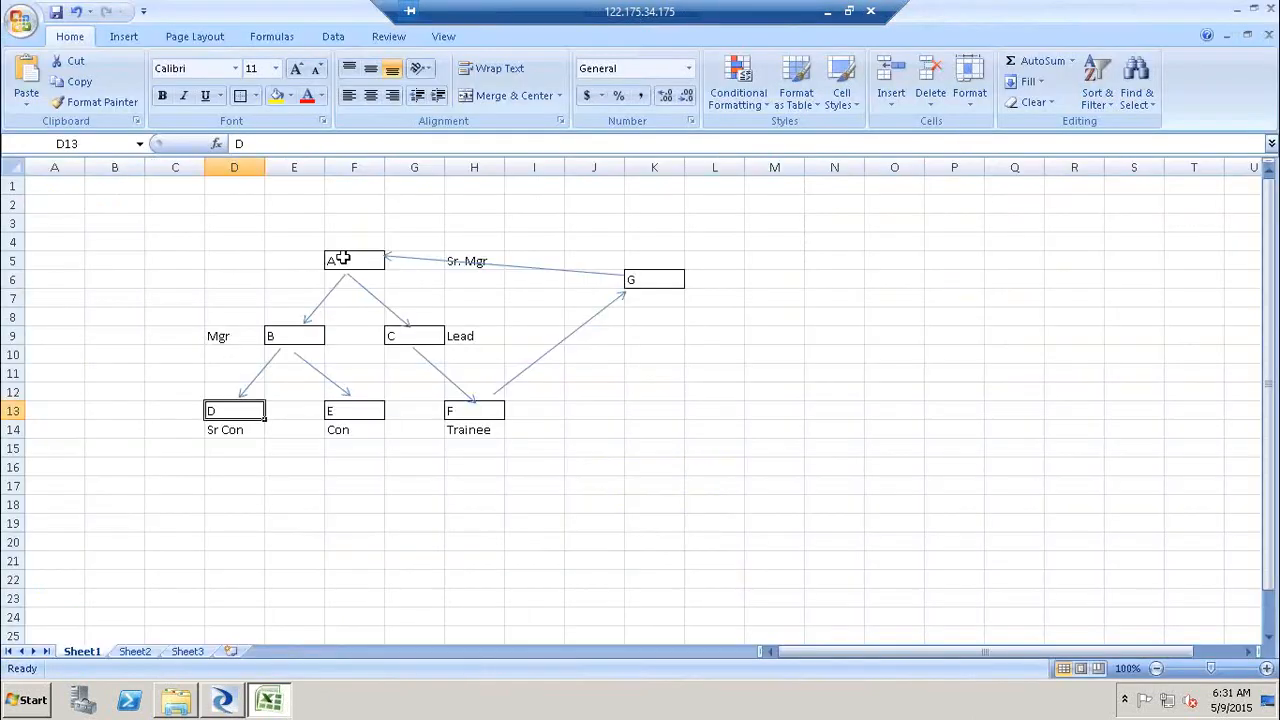
click(343, 260)
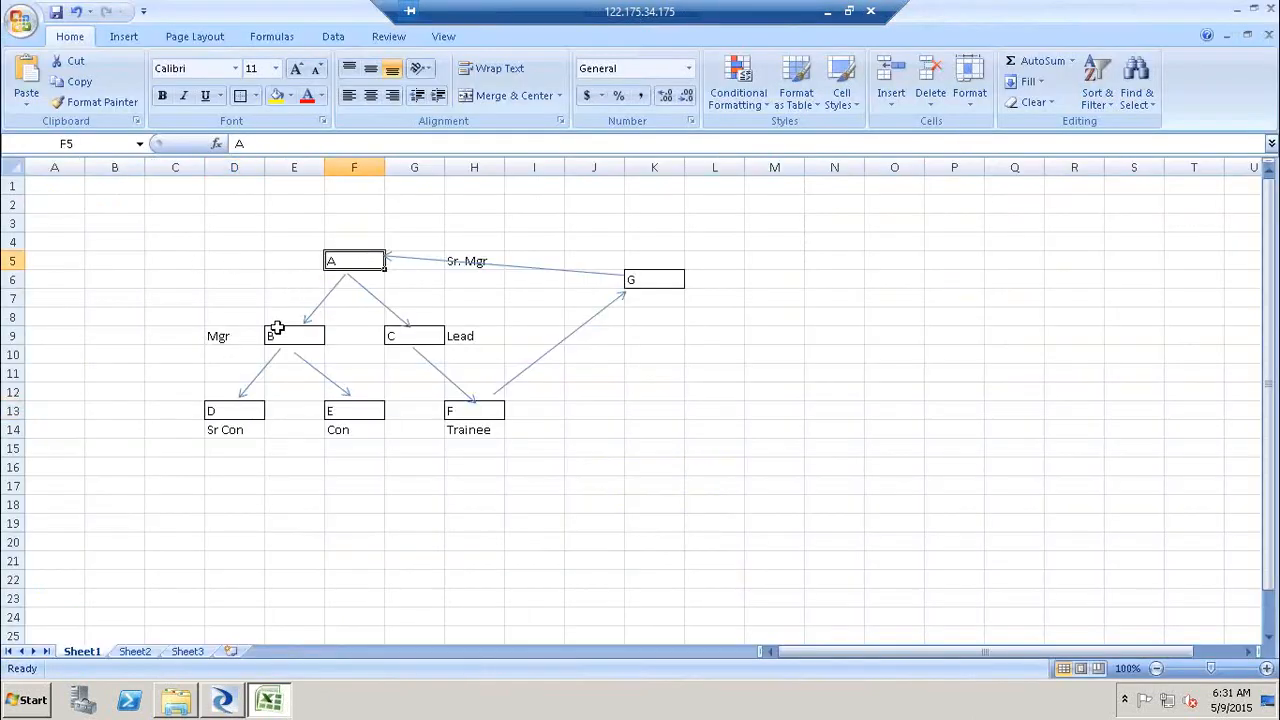
click(140, 426)
click(149, 409)
click(523, 408)
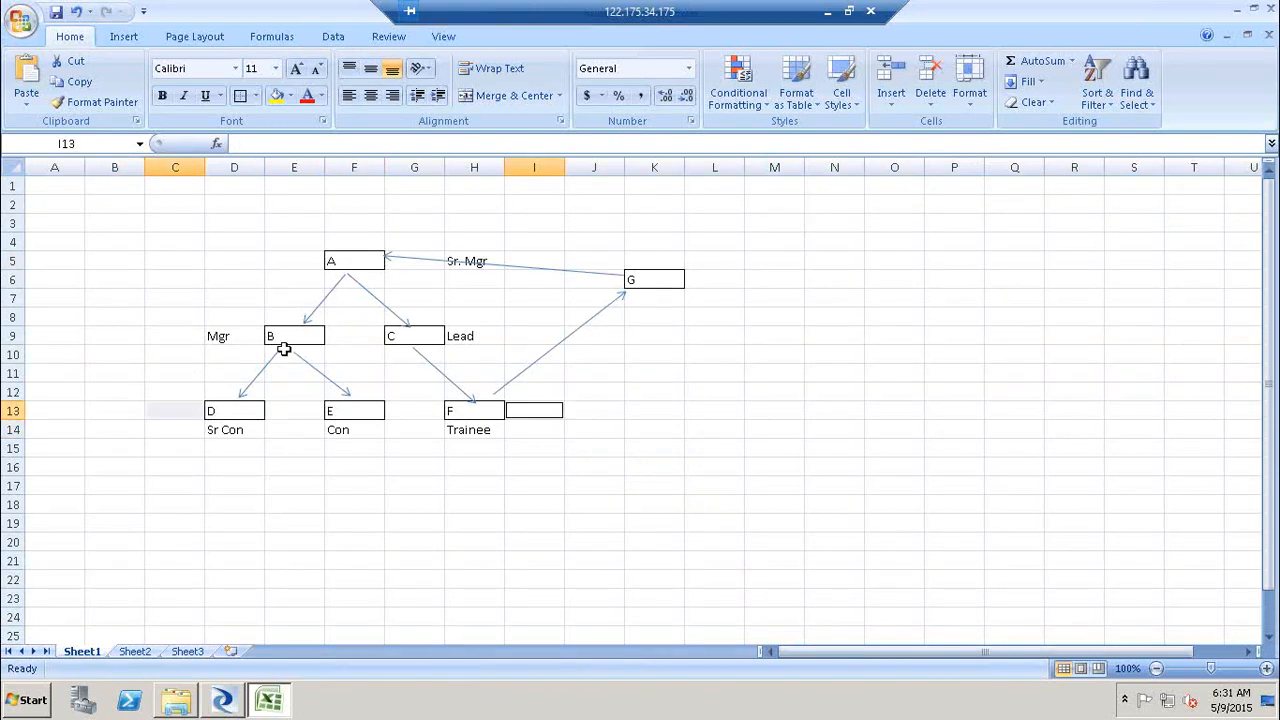
click(203, 338)
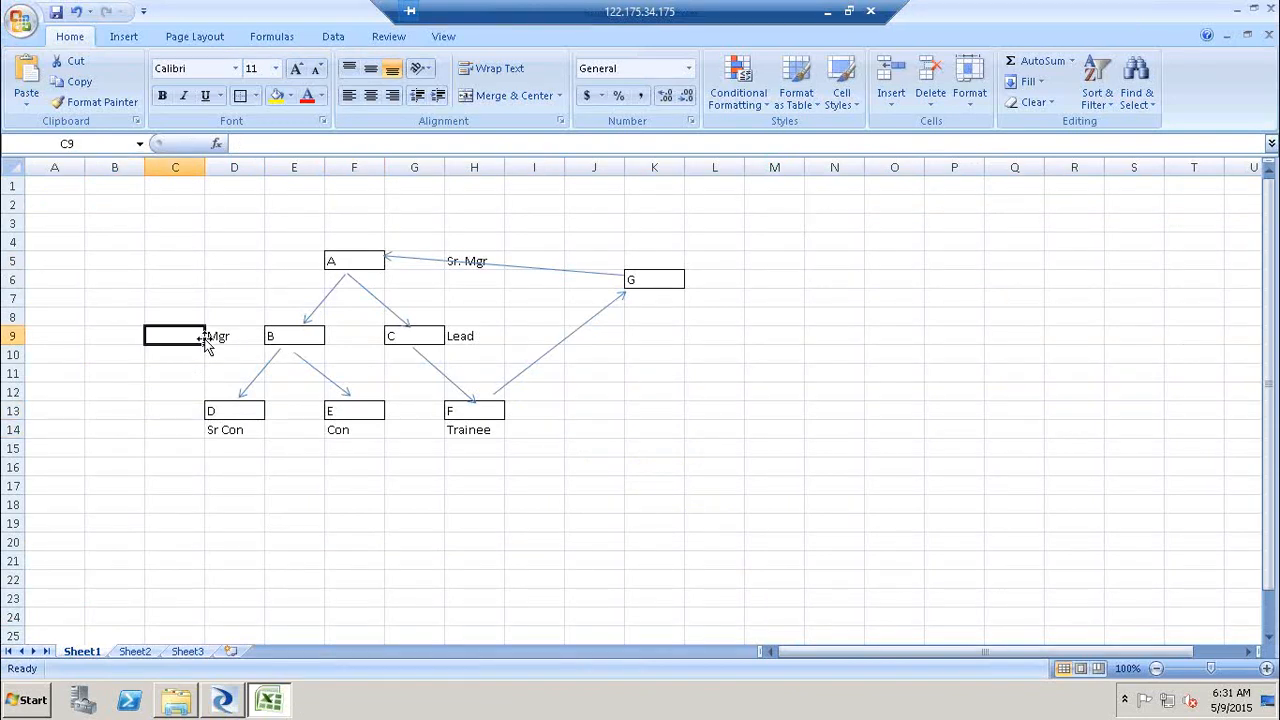
shift+click(501, 332)
click(247, 269)
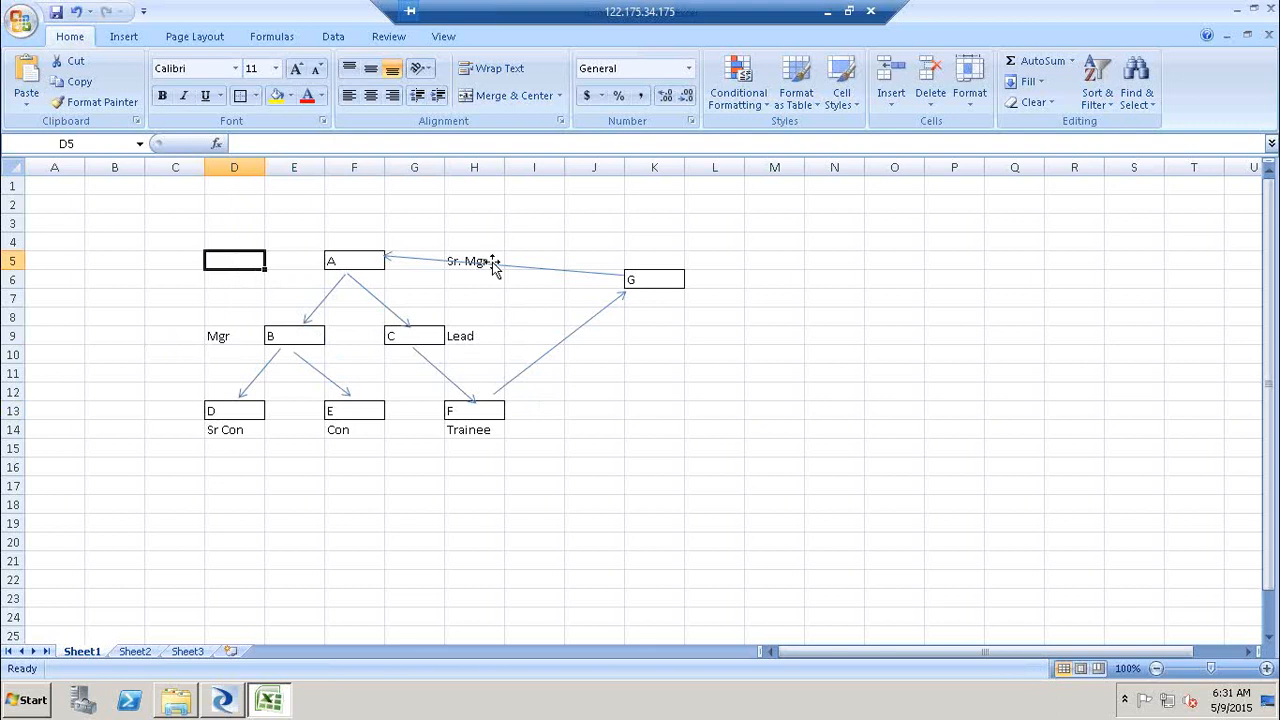
click(492, 262)
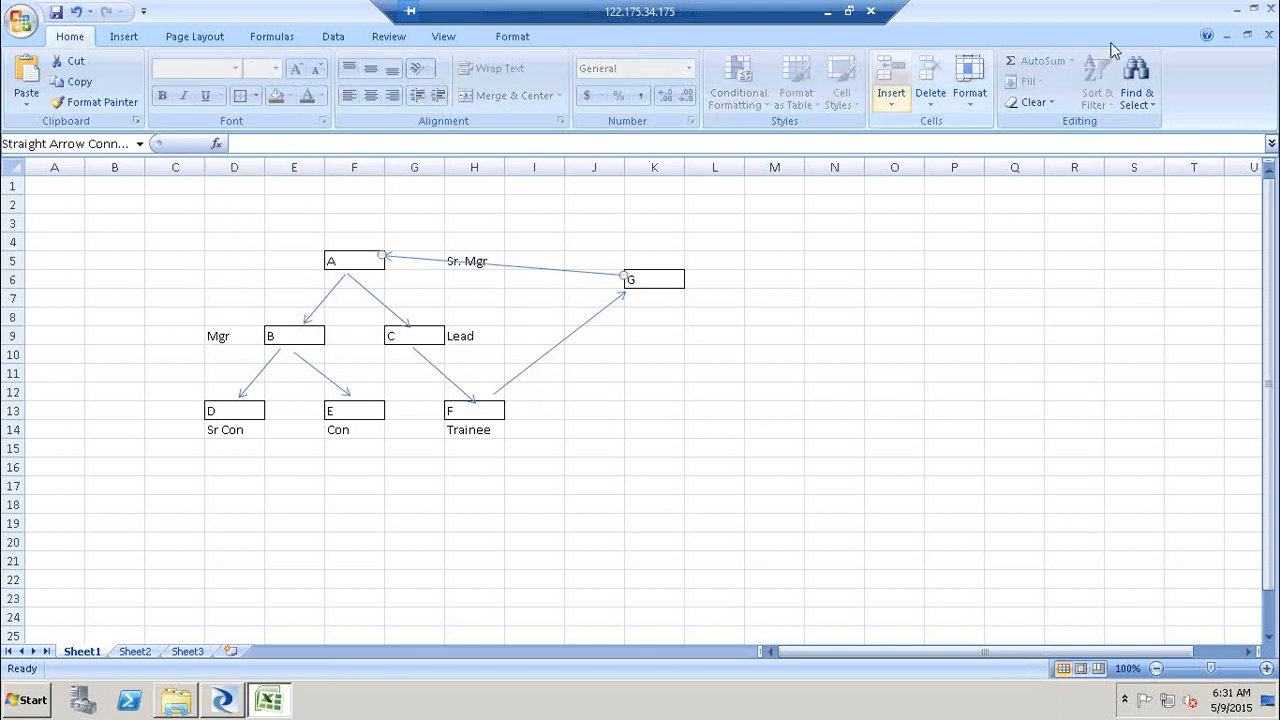
Step: Switch back to Data Services Designer and examine the description output columns from P_L0_P_desc to C_L2_C_desc
click(232, 705)
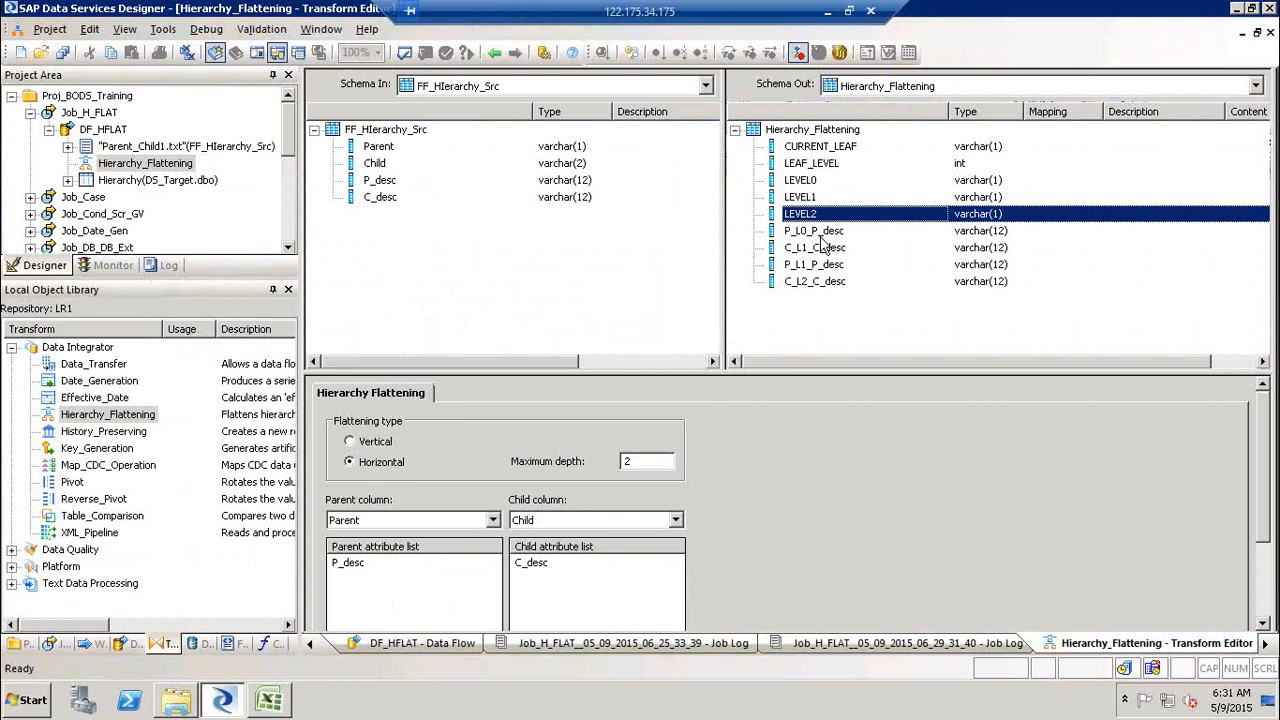
click(820, 233)
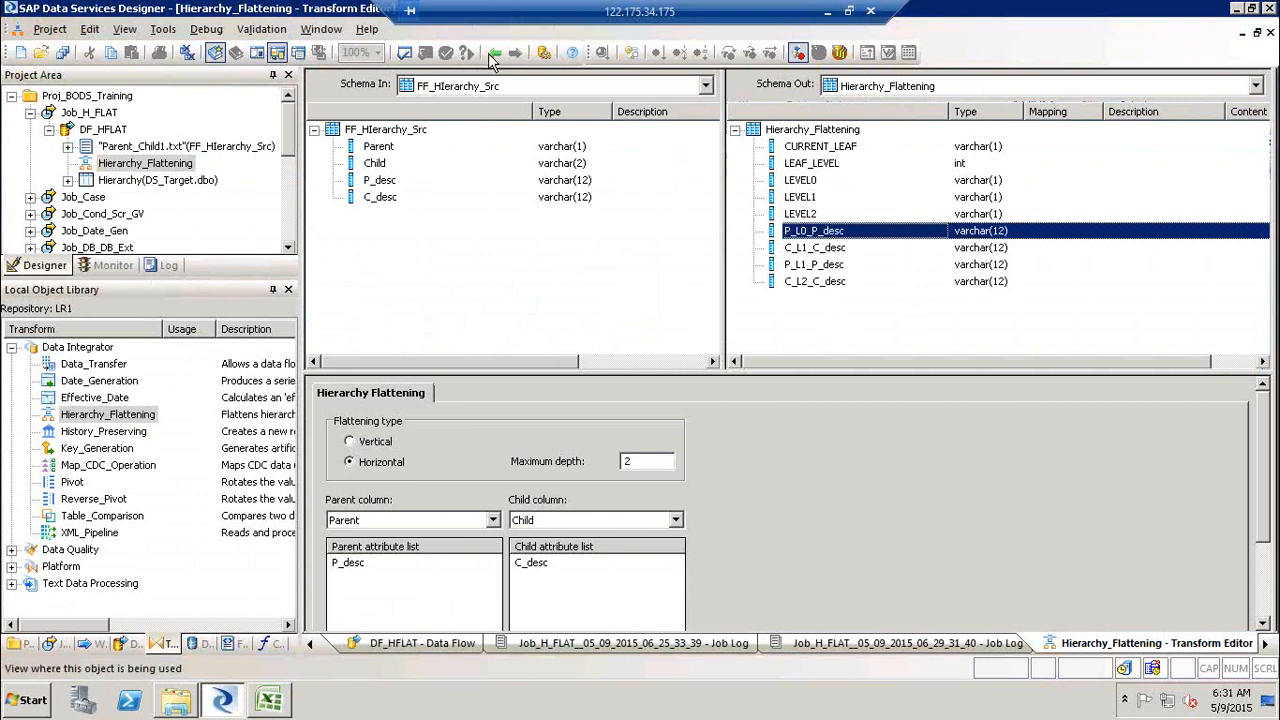
shift+click(818, 283)
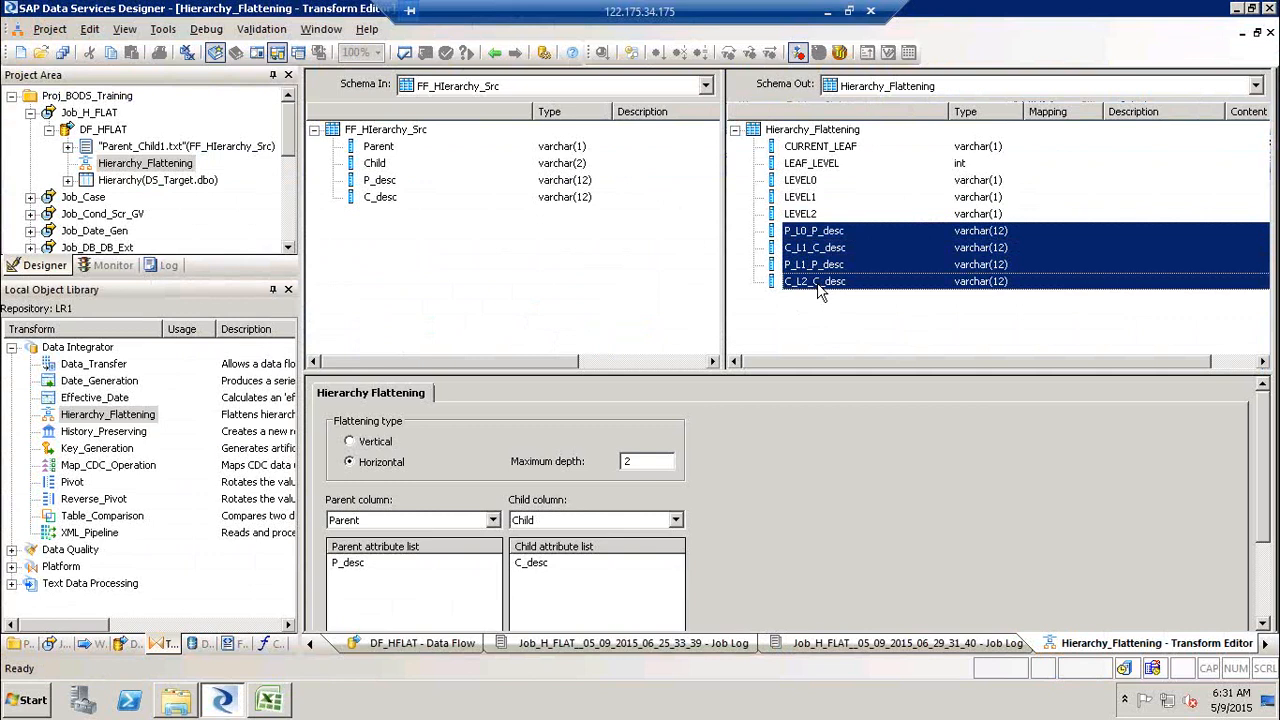
Step: Check the parent and child attributes, and remove P_desc from the transform's parent attributes
click(345, 563)
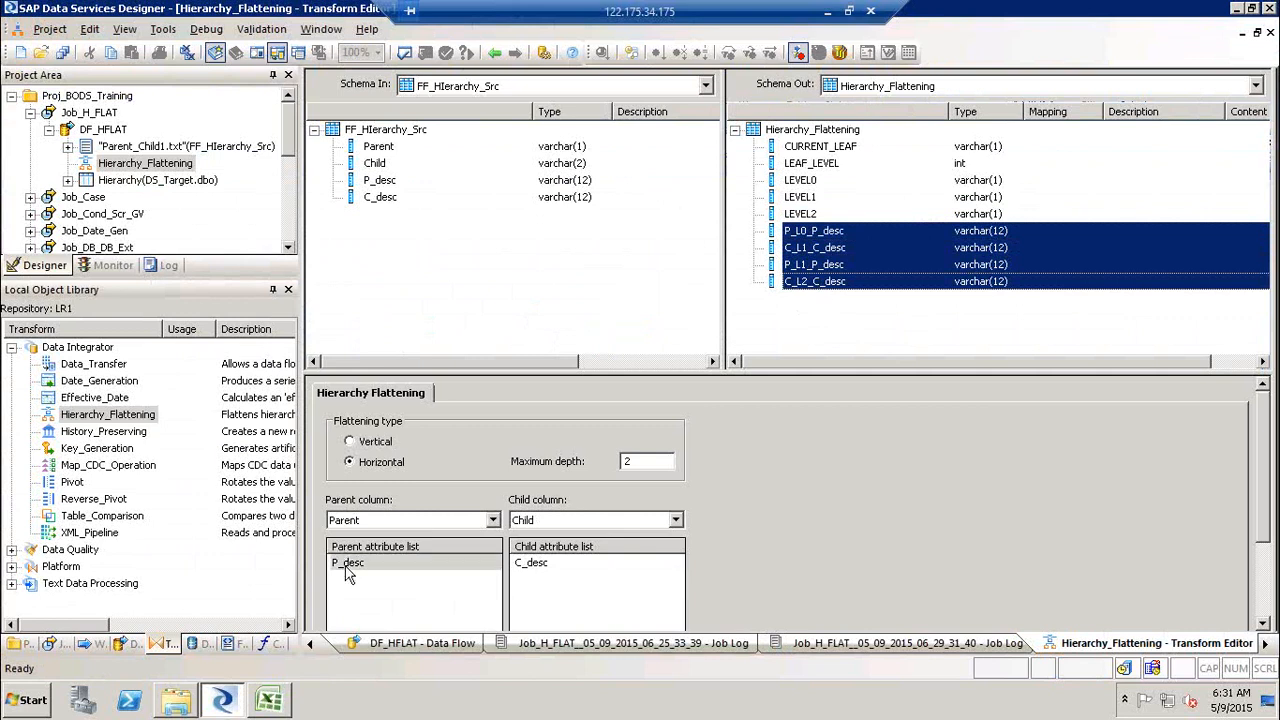
click(541, 564)
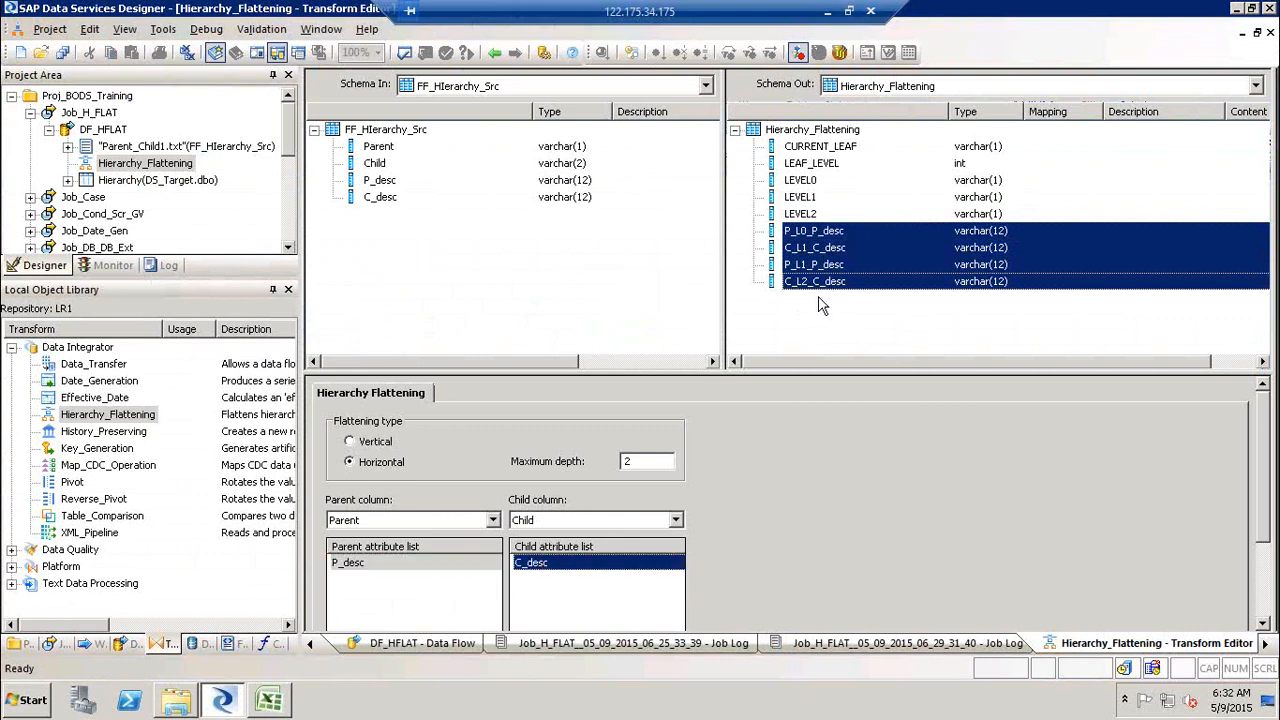
click(355, 563)
key(Delete)
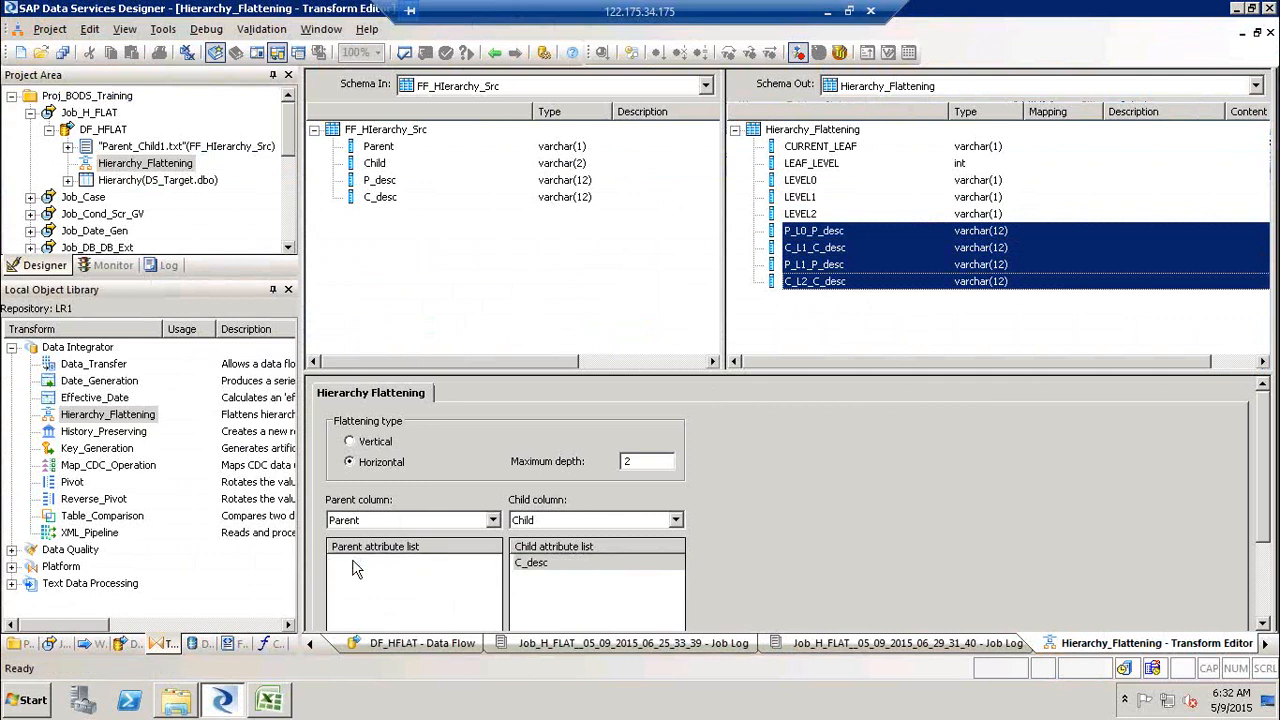
Step: Remove C_desc from the transform's child attributes and validate the Hierarchy_Flattening transform
click(533, 565)
key(Delete)
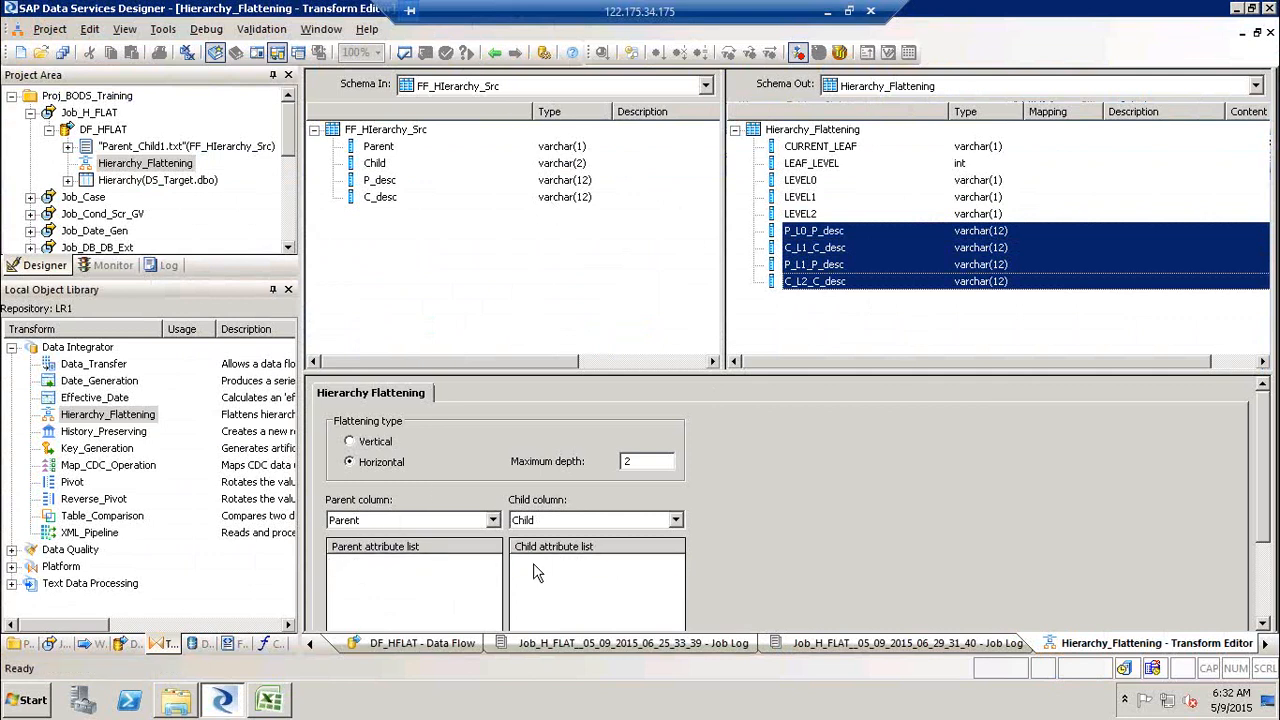
click(405, 54)
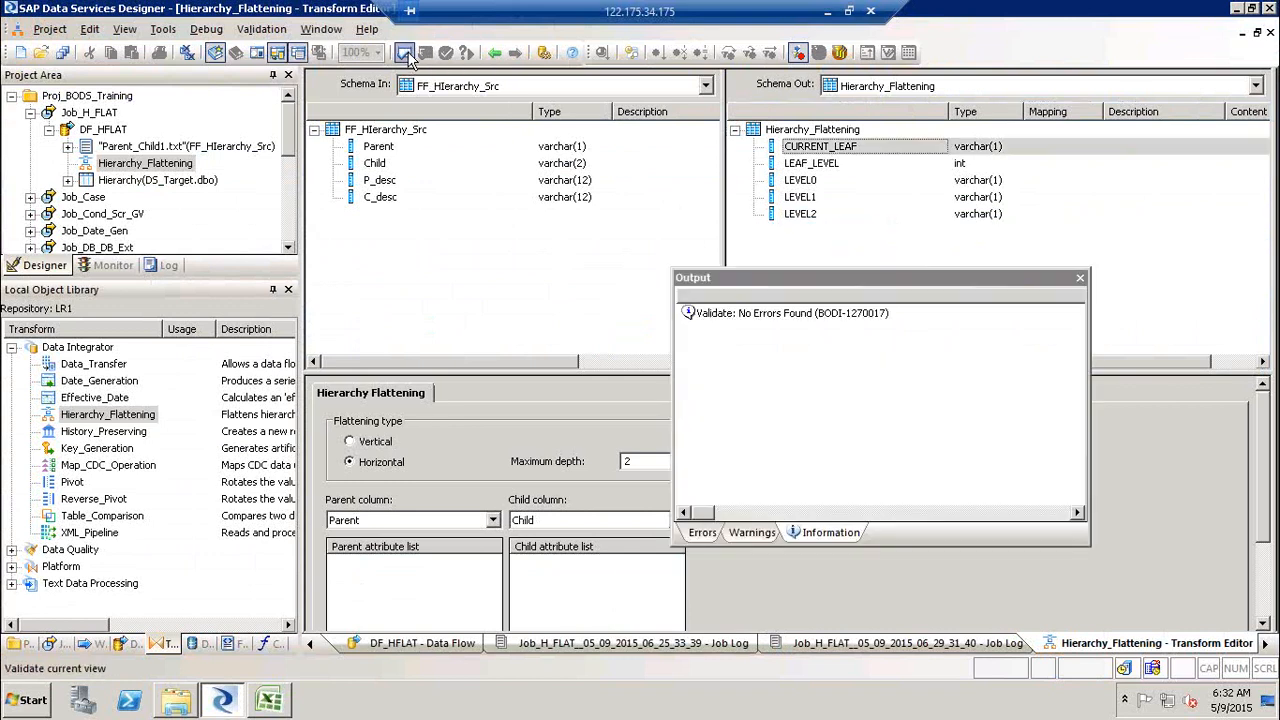
click(1080, 279)
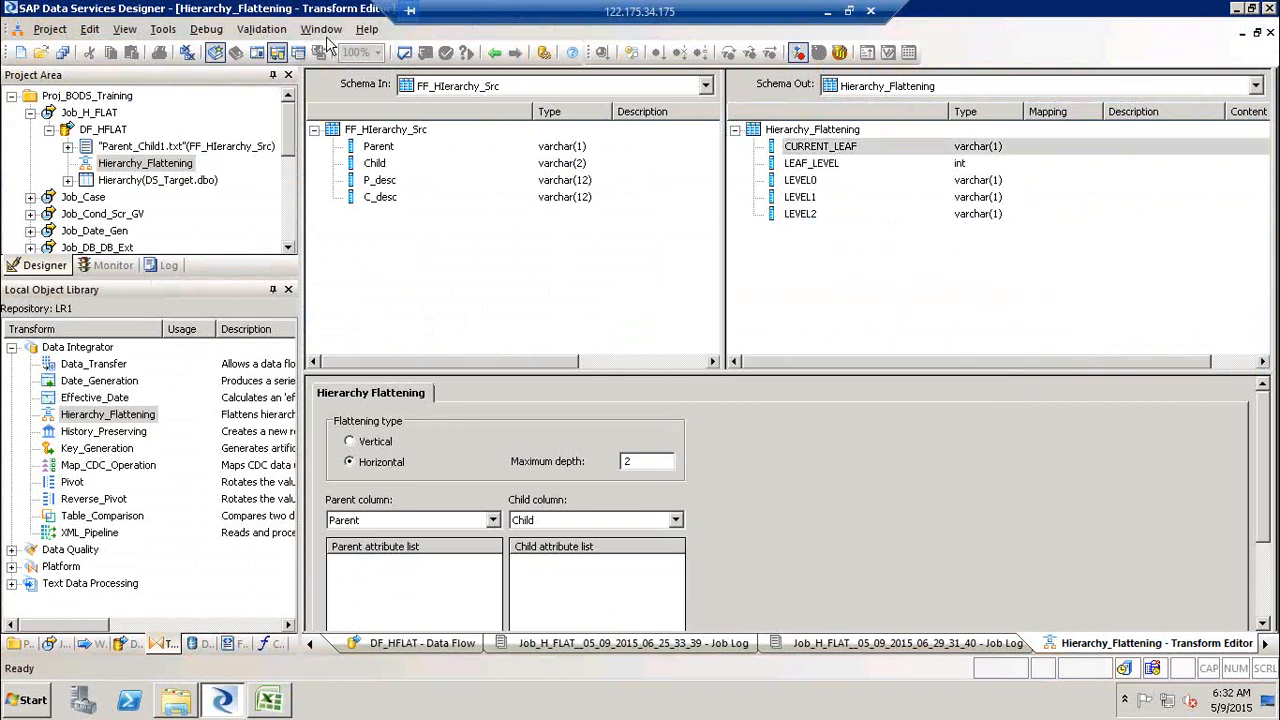
Step: Return to data flow DF_HFLAT and execute job Job_H_FLAT
click(491, 52)
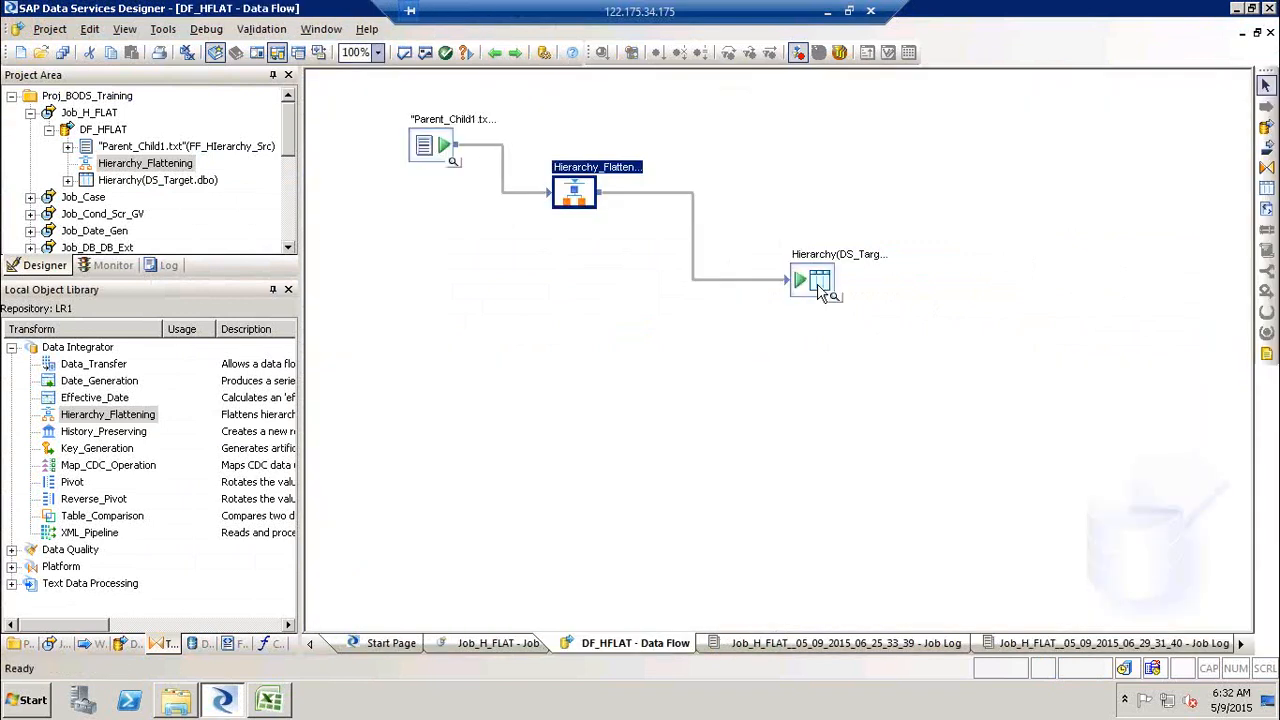
click(821, 288)
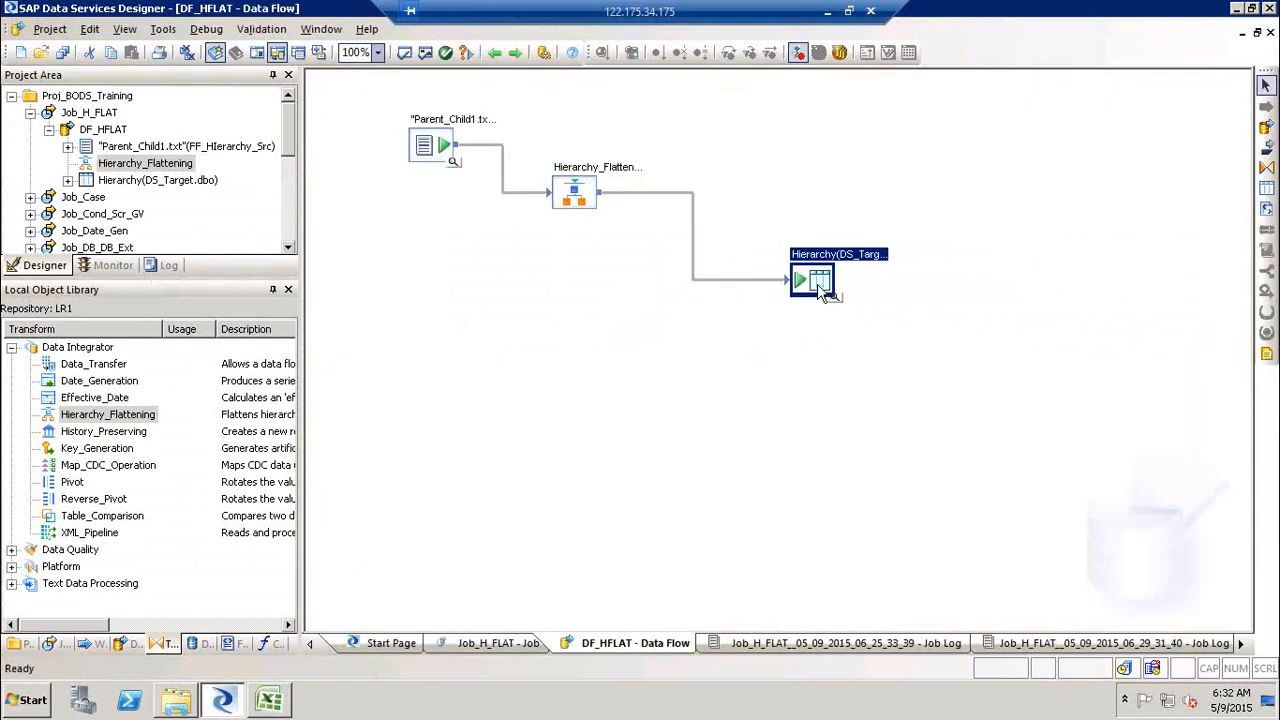
click(98, 112)
right_click(98, 112)
click(142, 126)
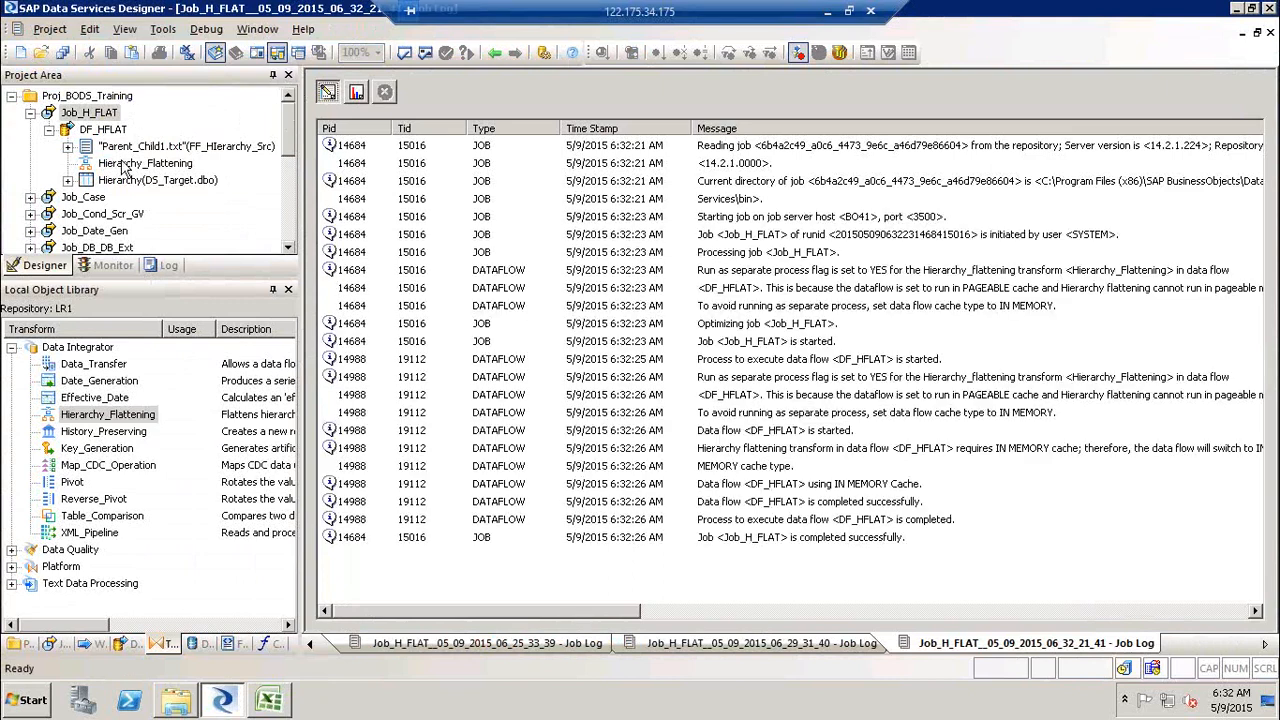
Step: Open DF_HFLAT, preview the Hierarchy target table's data, and check the leaf levels of rows A and B
click(103, 130)
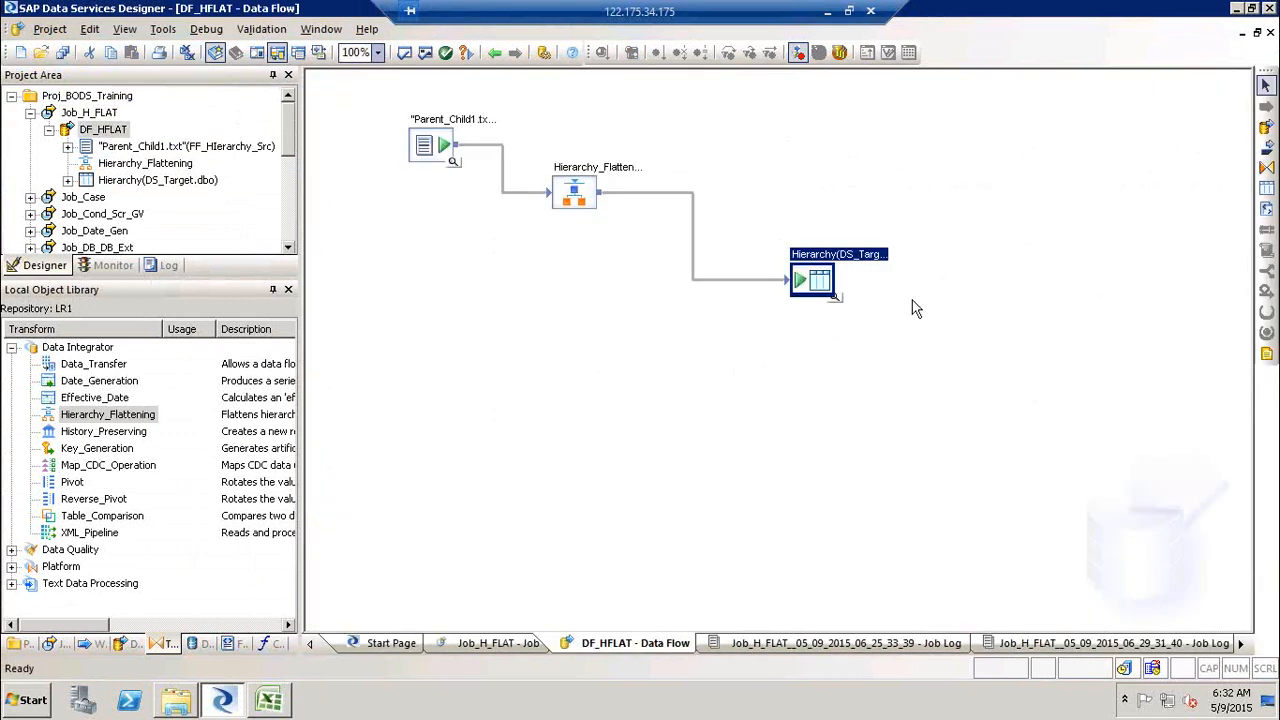
click(838, 304)
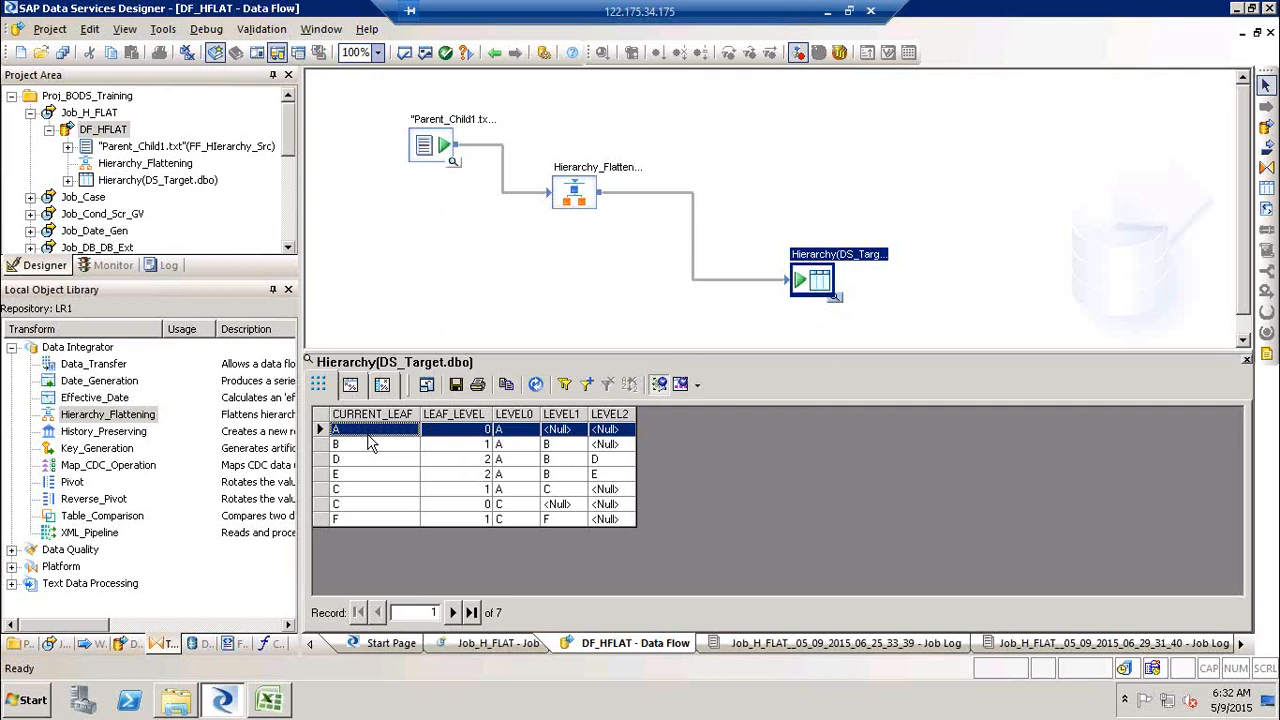
click(487, 444)
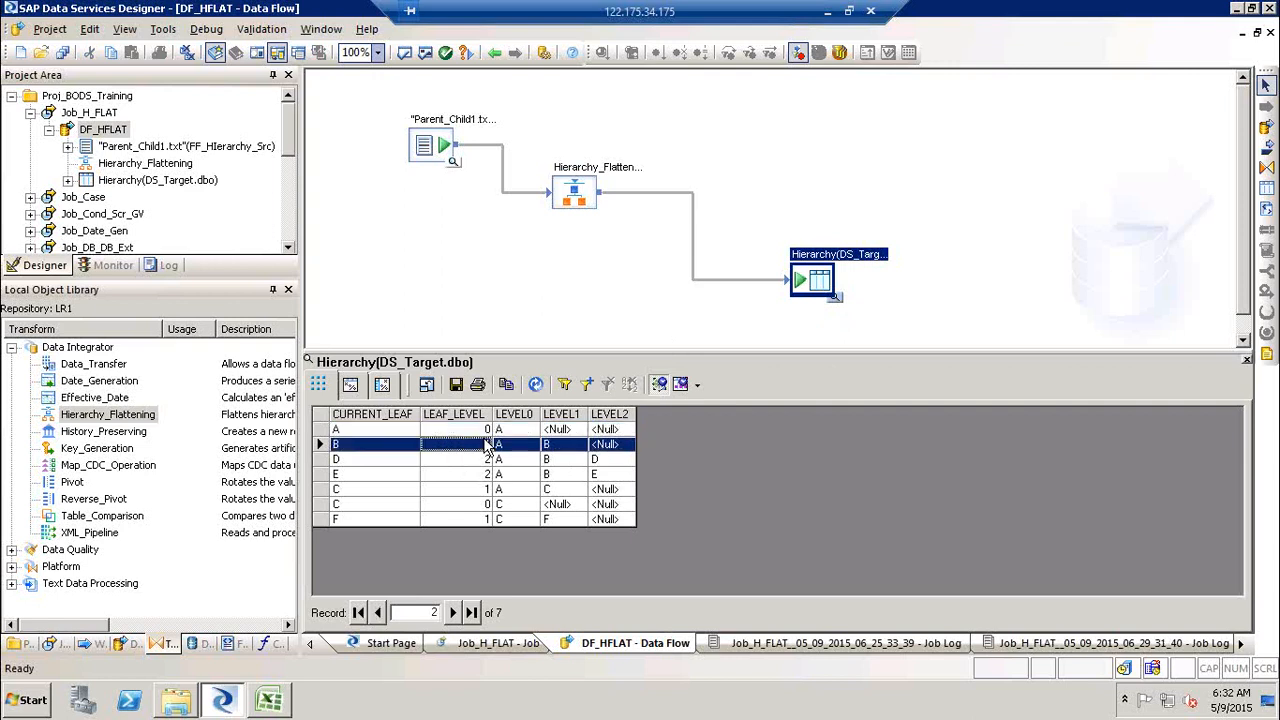
click(485, 429)
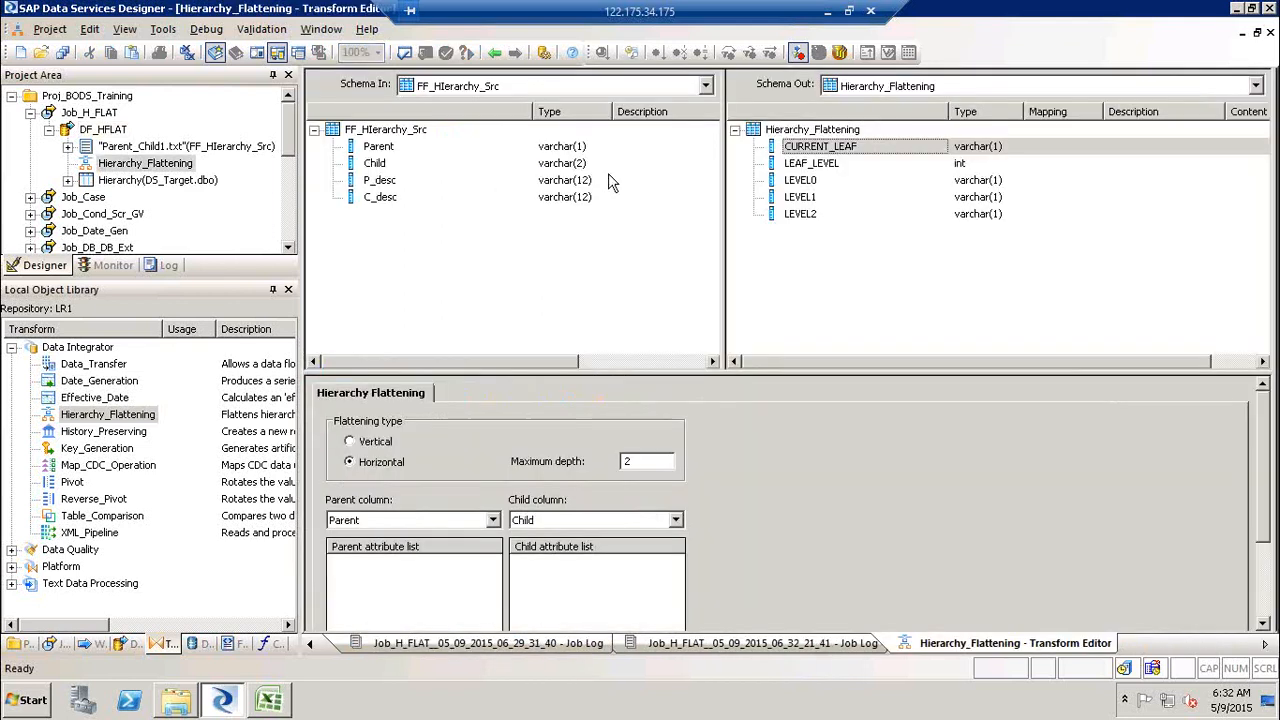
click(494, 52)
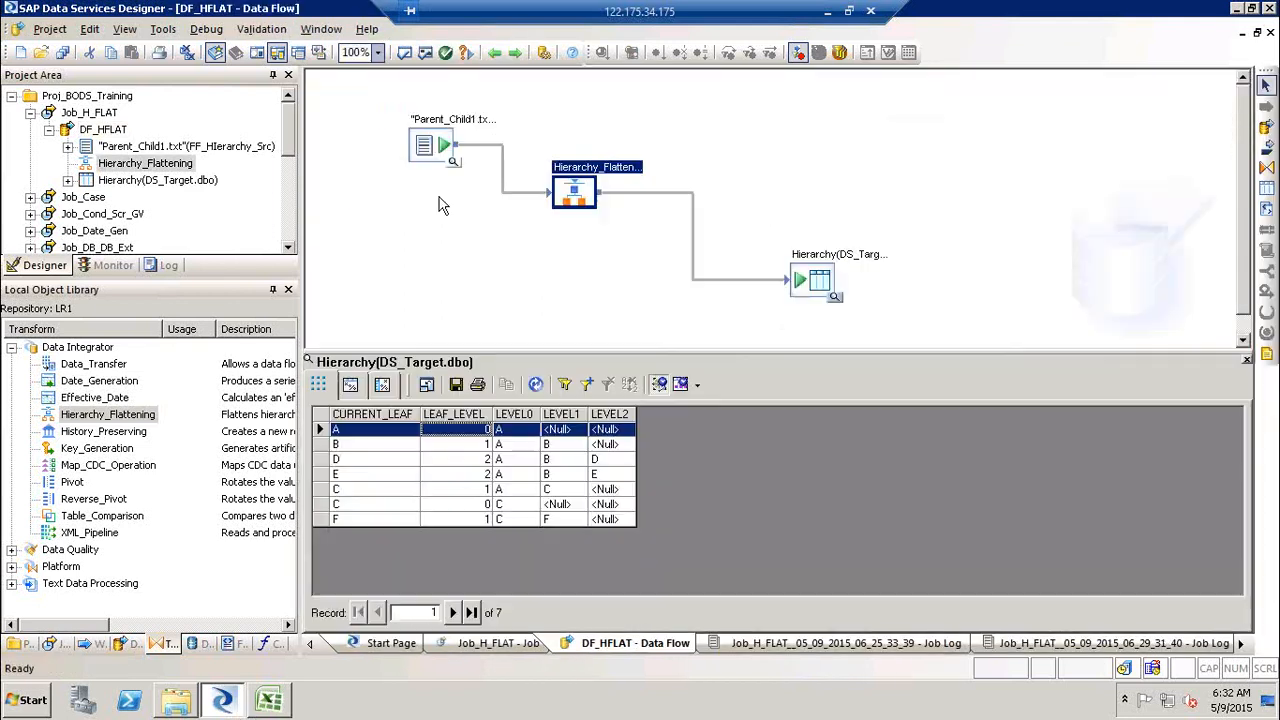
Step: Switch to the Excel hierarchy diagram and examine root A and its child B
click(281, 708)
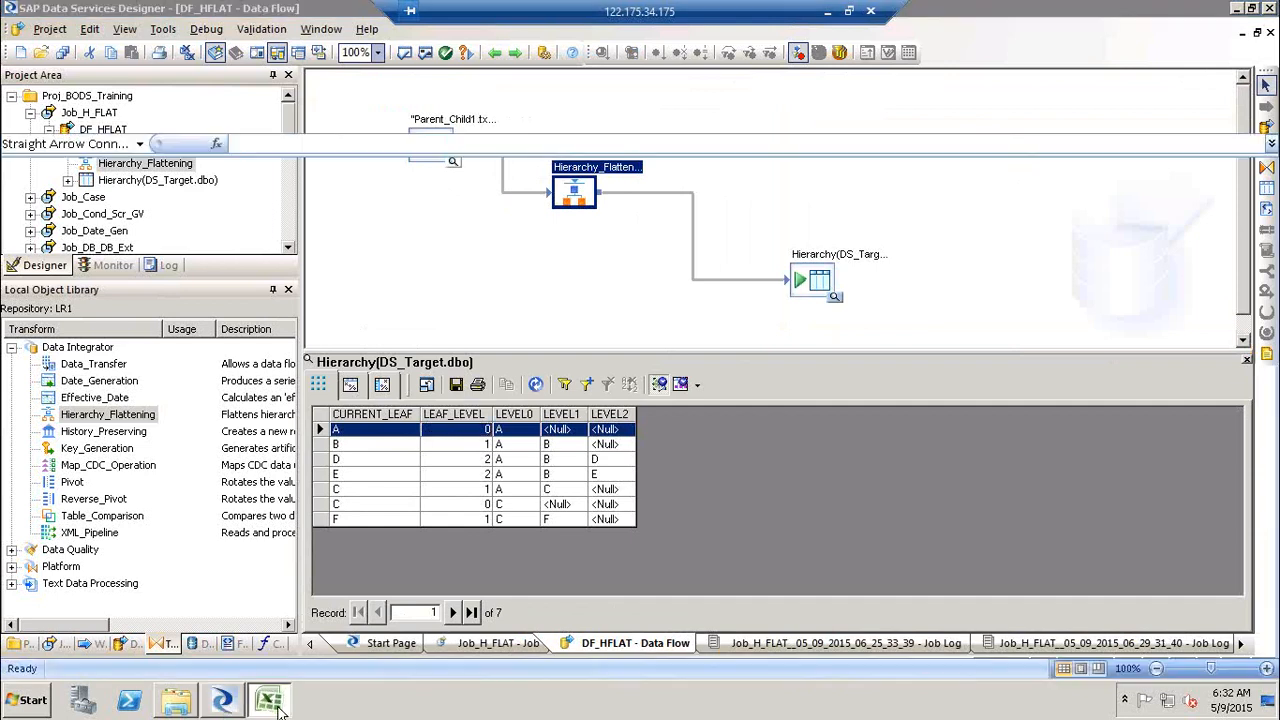
click(345, 259)
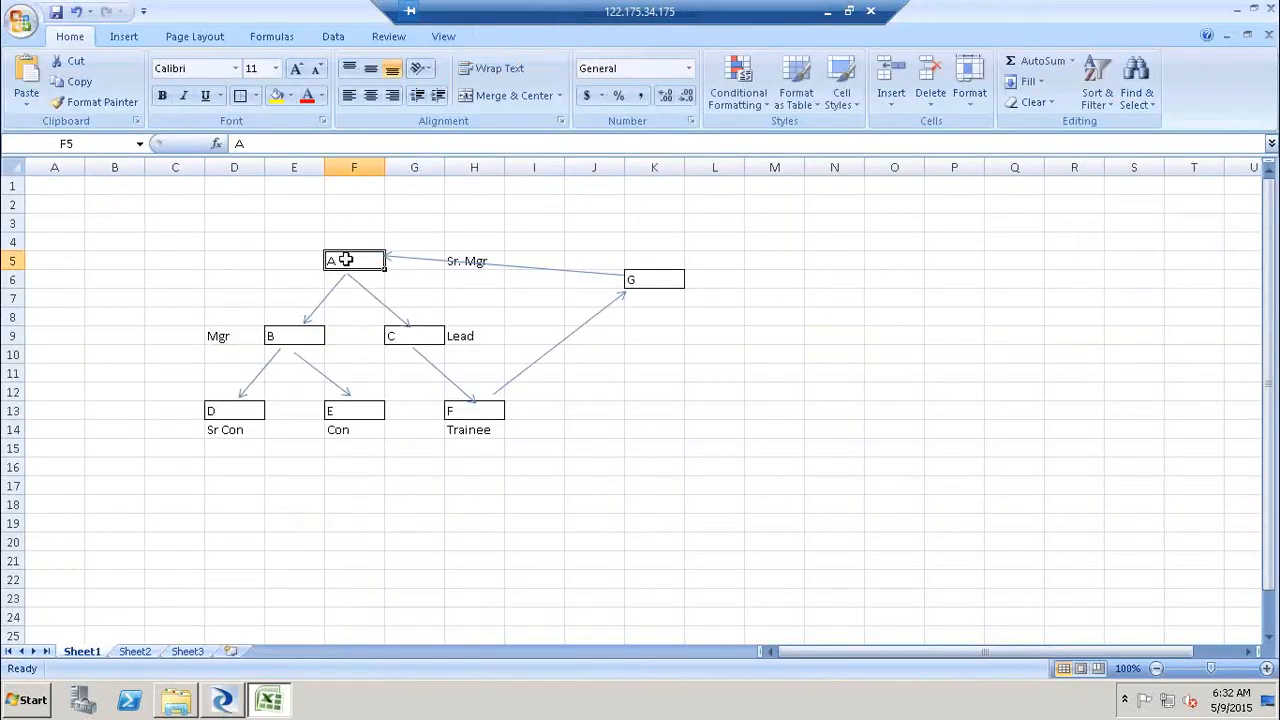
click(298, 336)
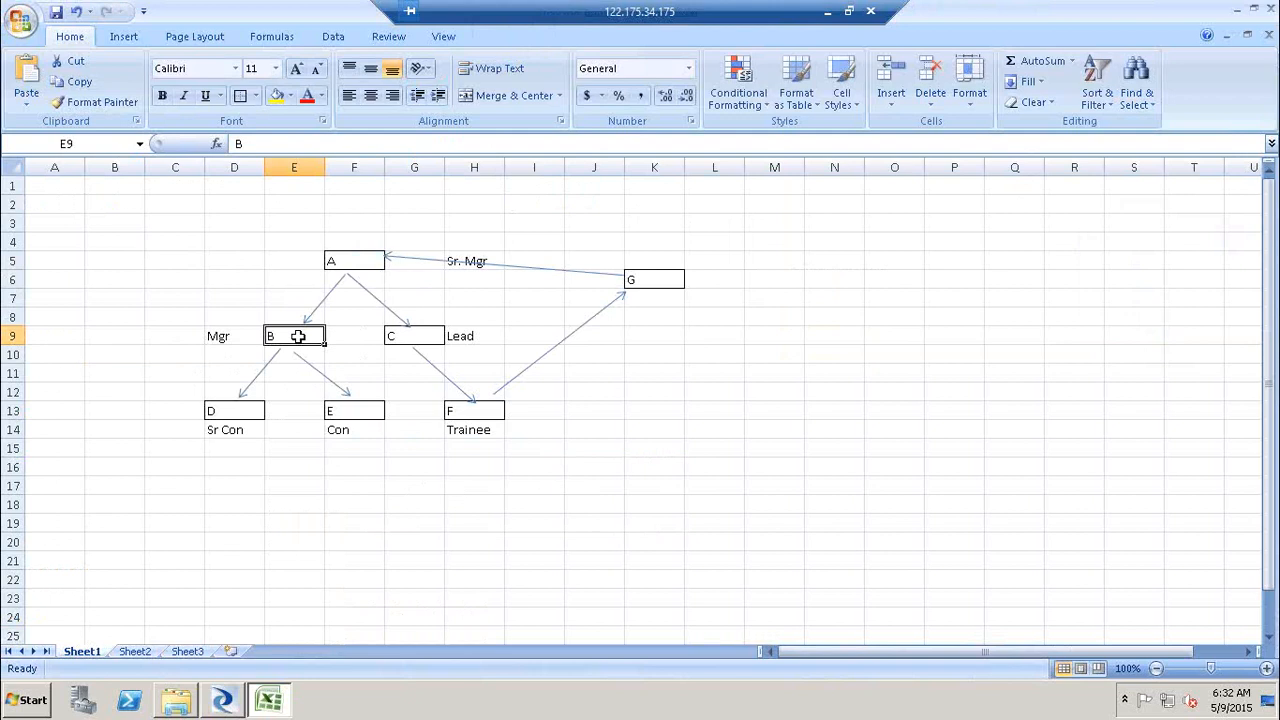
Step: Switch back to Data Services Designer and examine the leaf level and LEVEL0 to LEVEL2 values of rows A and D
click(224, 701)
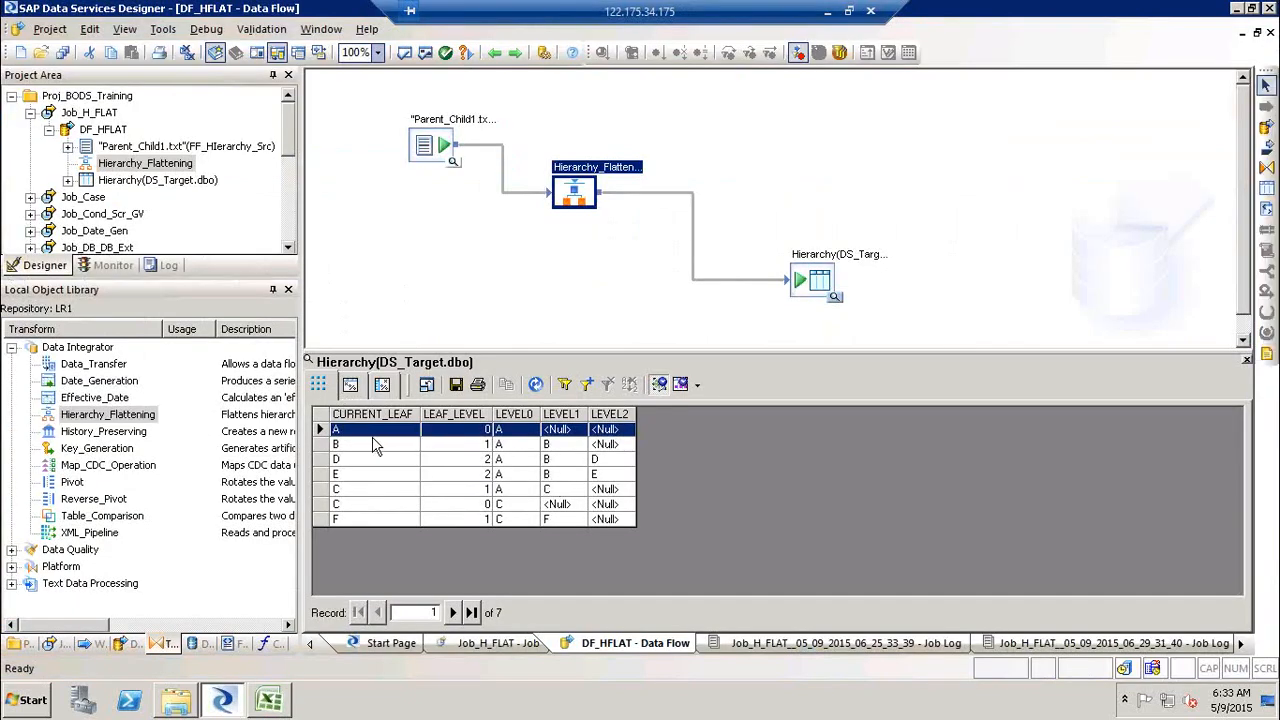
click(474, 432)
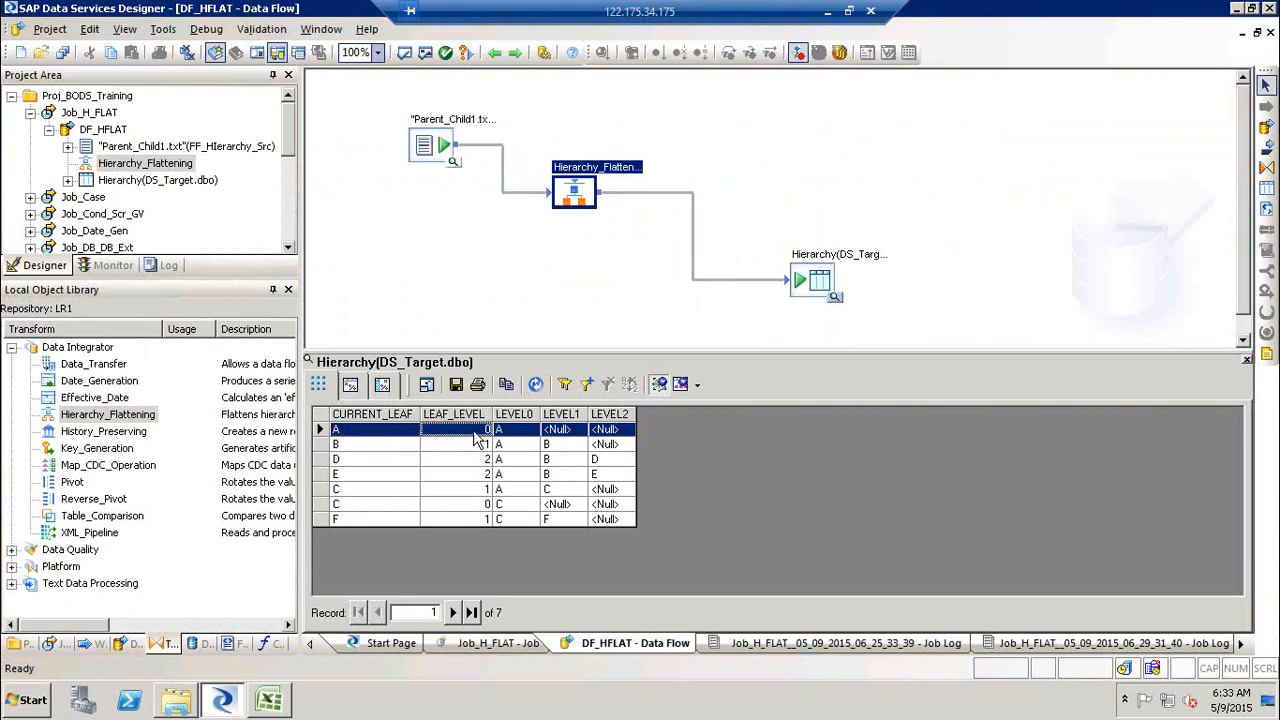
click(525, 430)
click(553, 432)
click(604, 432)
click(388, 461)
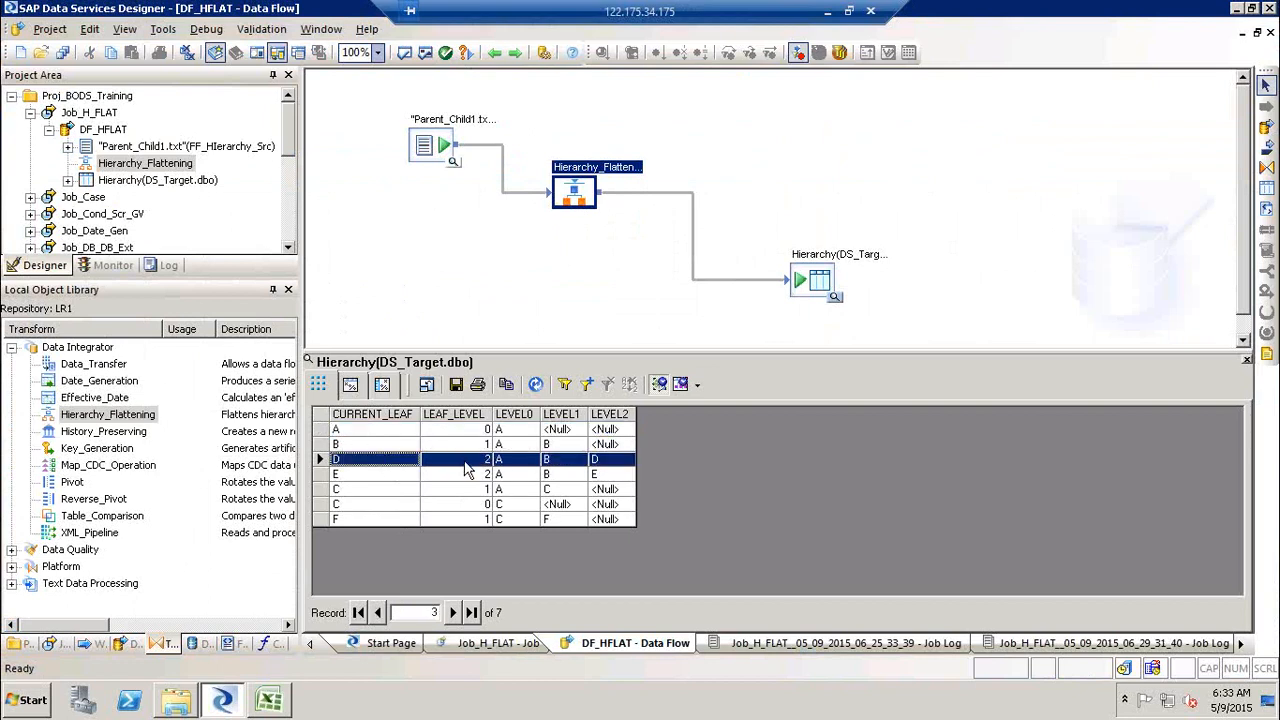
click(517, 464)
click(551, 467)
click(623, 469)
Step: Switch to the Excel diagram and trace the path from A through B to D
click(266, 710)
click(357, 252)
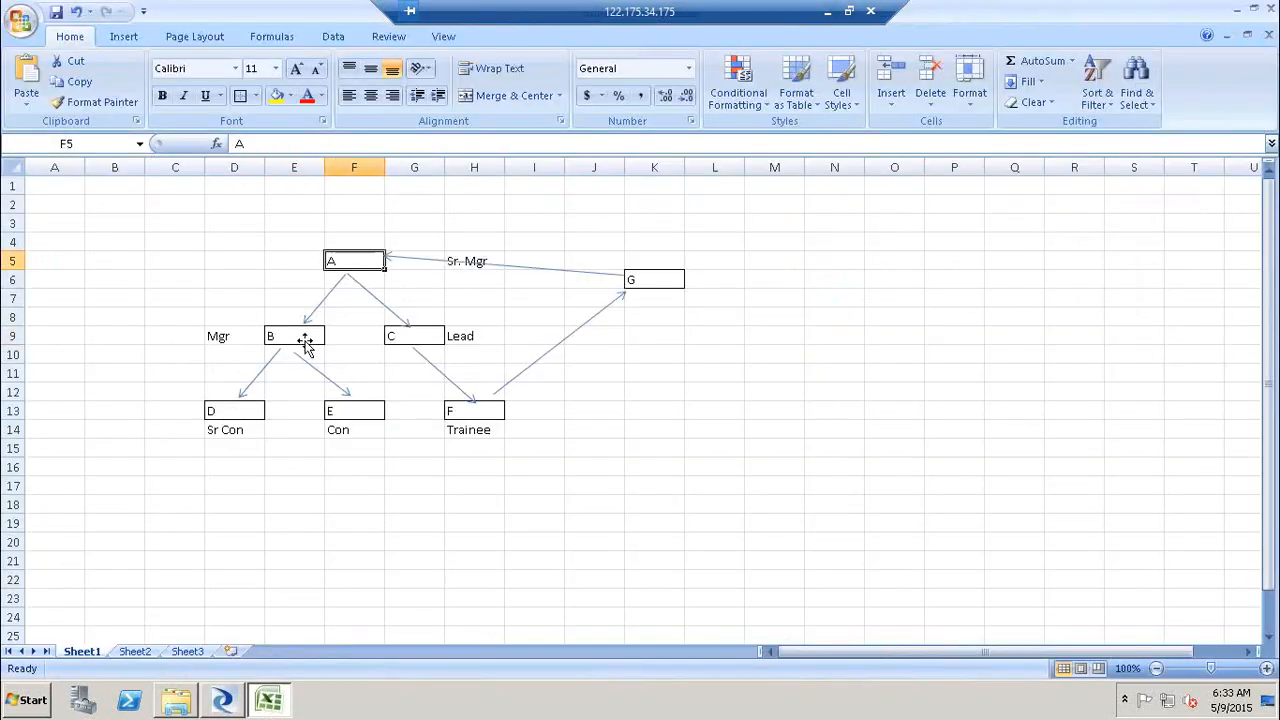
click(290, 338)
click(246, 412)
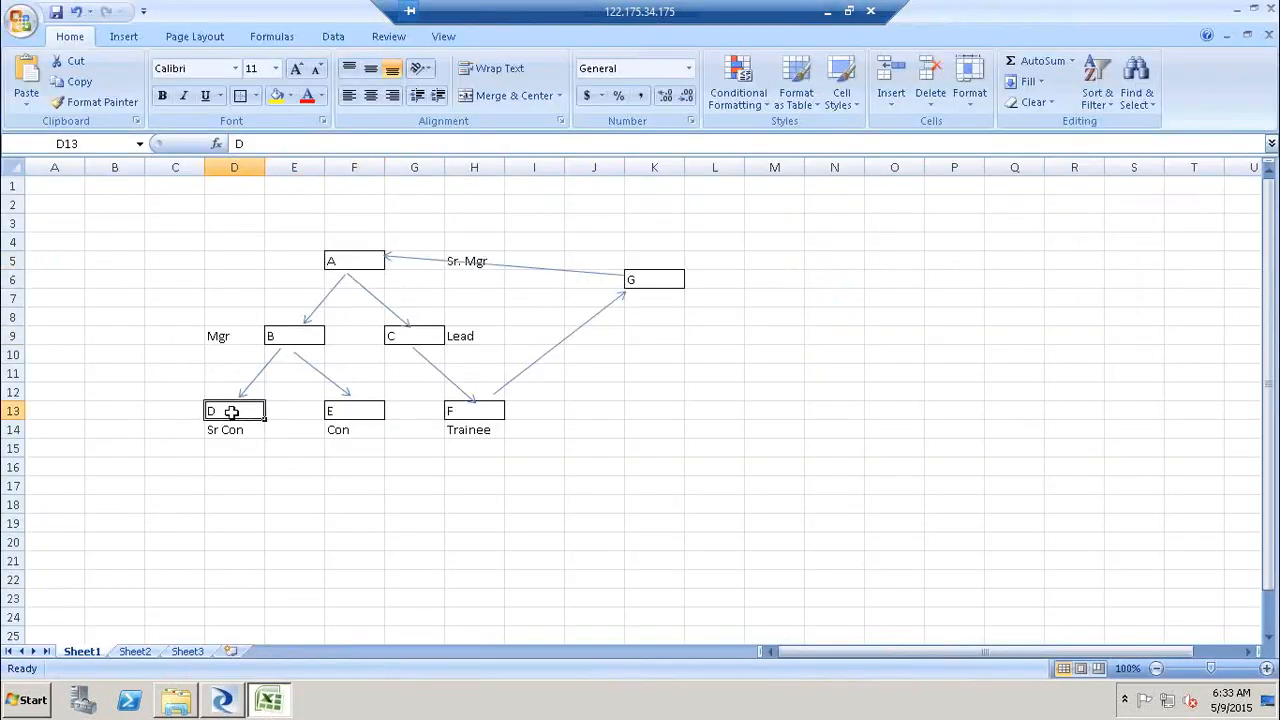
Step: Switch to Data Services Designer to close the Hierarchy data preview, and return to Excel to examine the hierarchy diagram in D4:I16
key(alt+Tab)
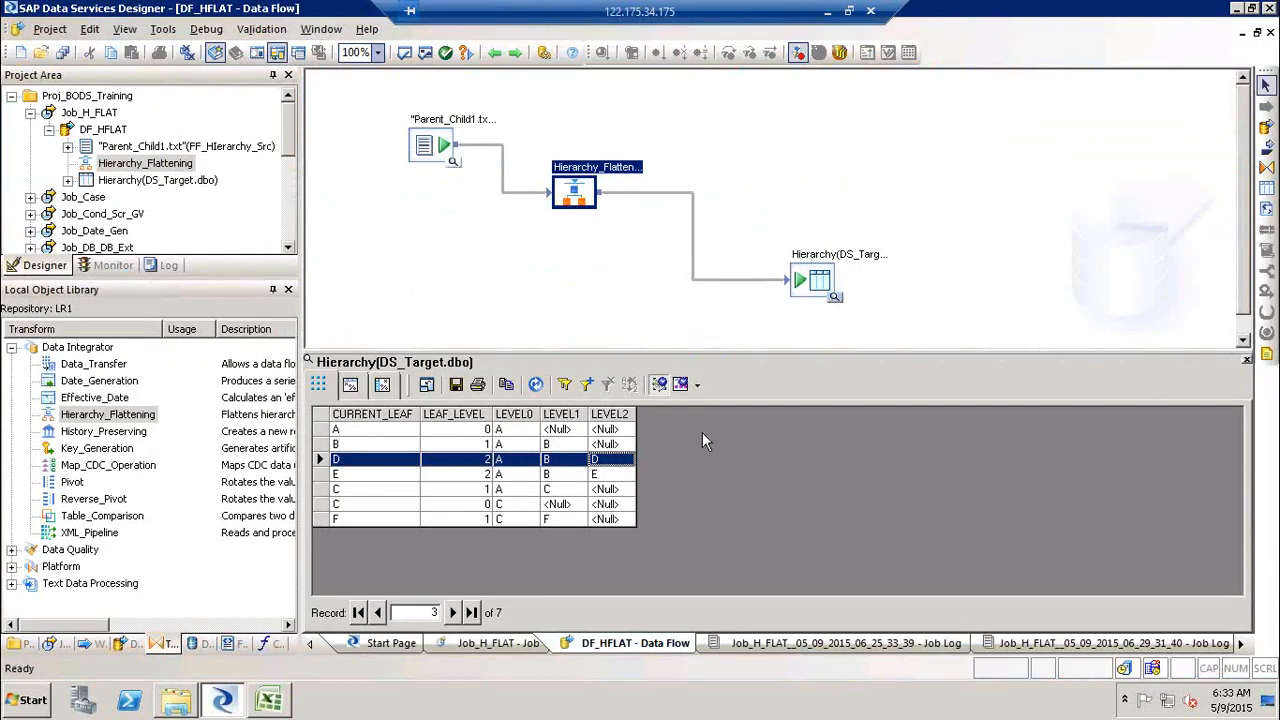
click(1246, 360)
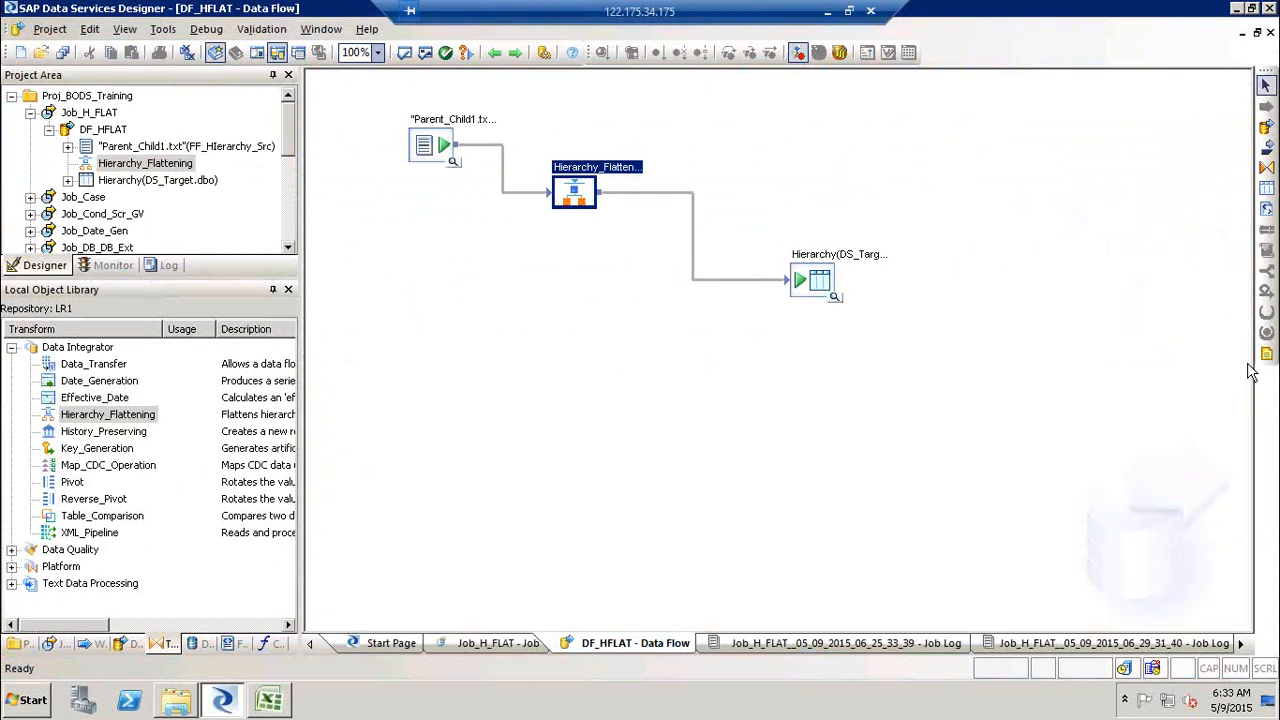
click(279, 704)
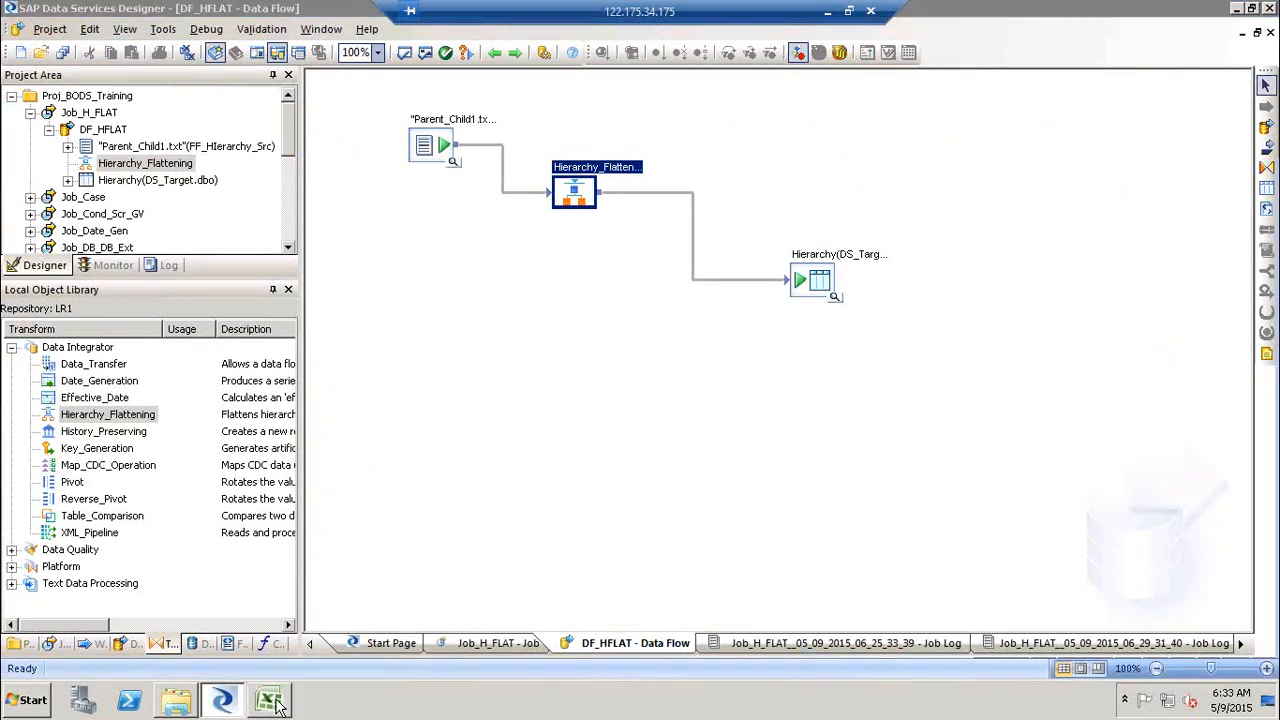
drag(234, 242, 537, 473)
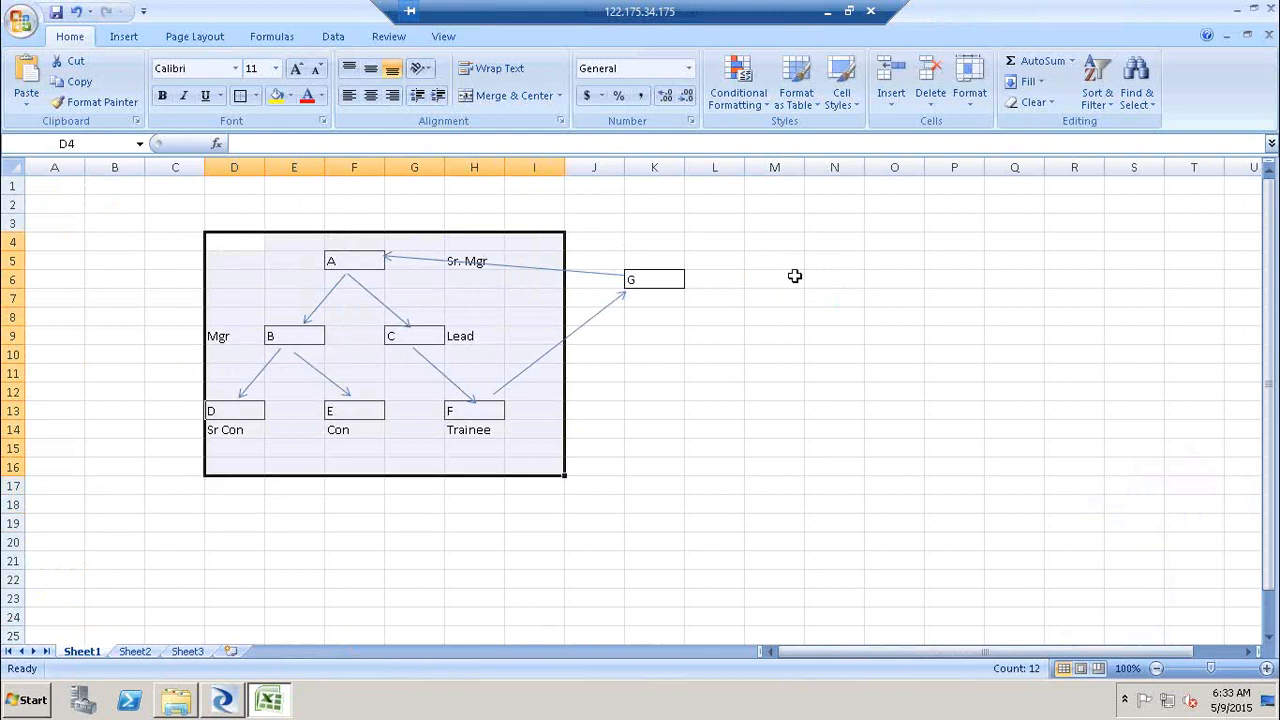
click(858, 290)
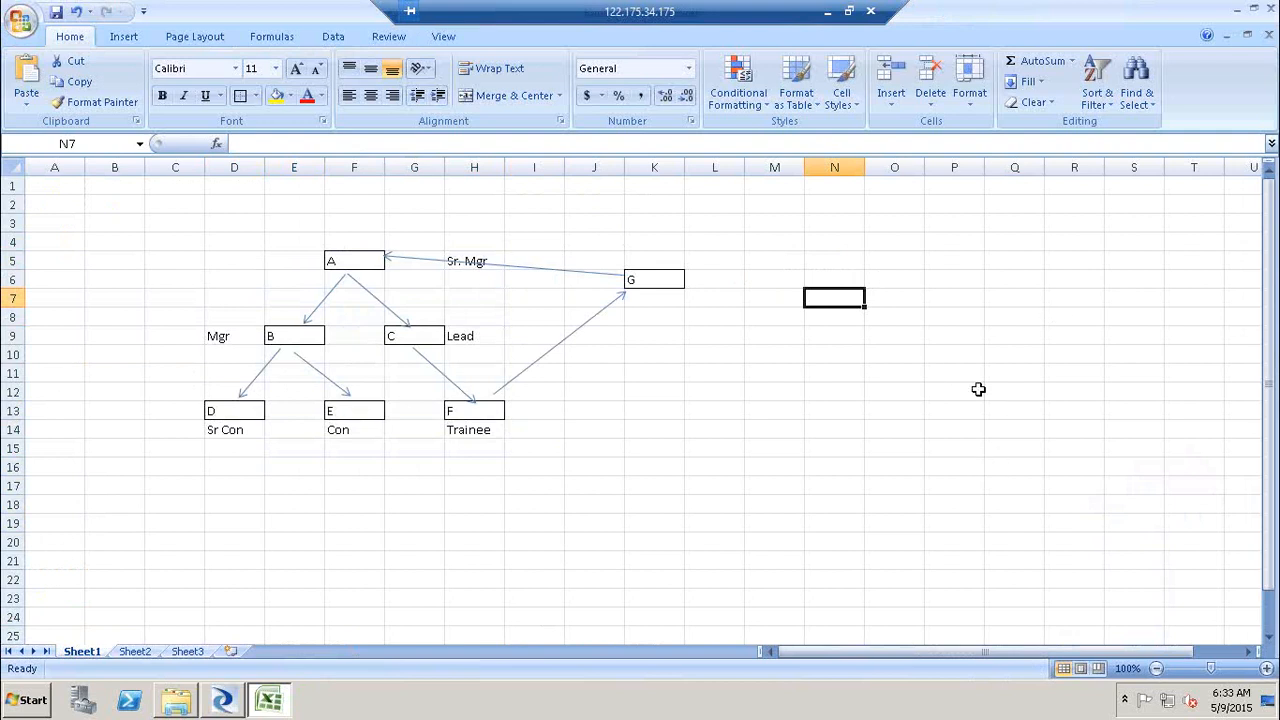
drag(829, 294, 906, 297)
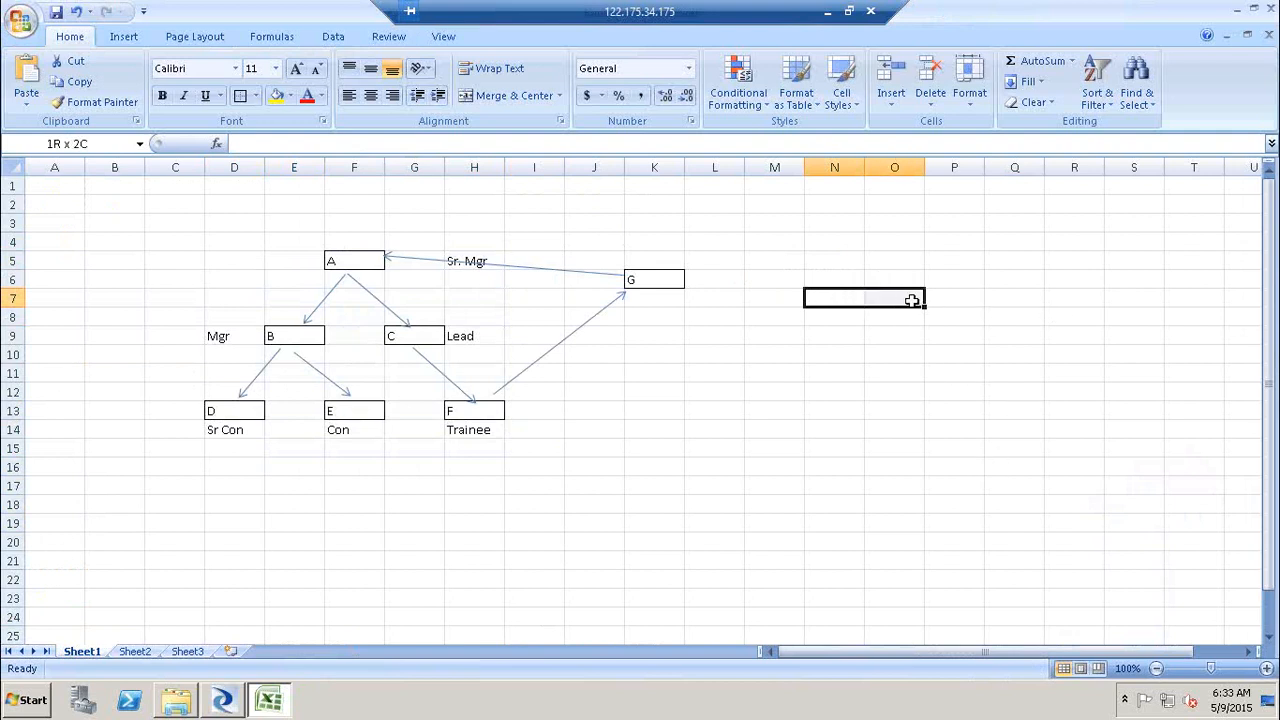
click(912, 300)
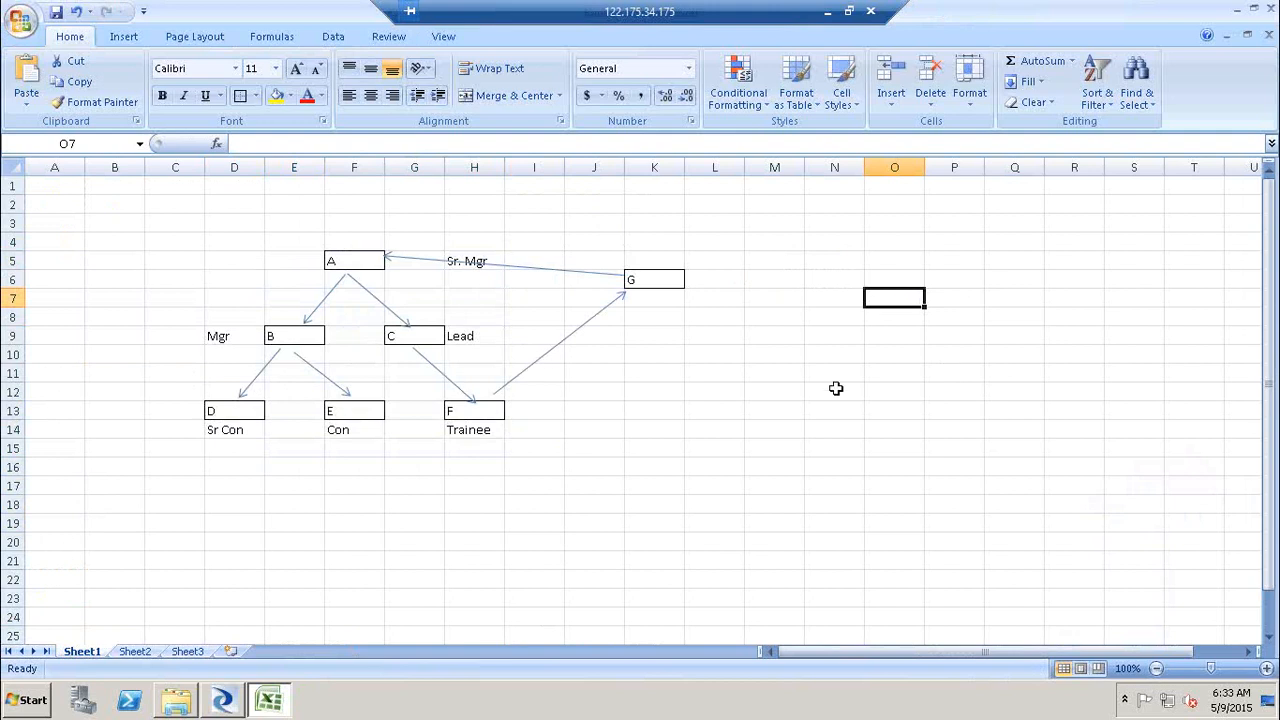
Step: Switch back to Data Services Designer and select the History_Preserving, Key_Generation and Table_Comparison transforms in the object library
click(224, 710)
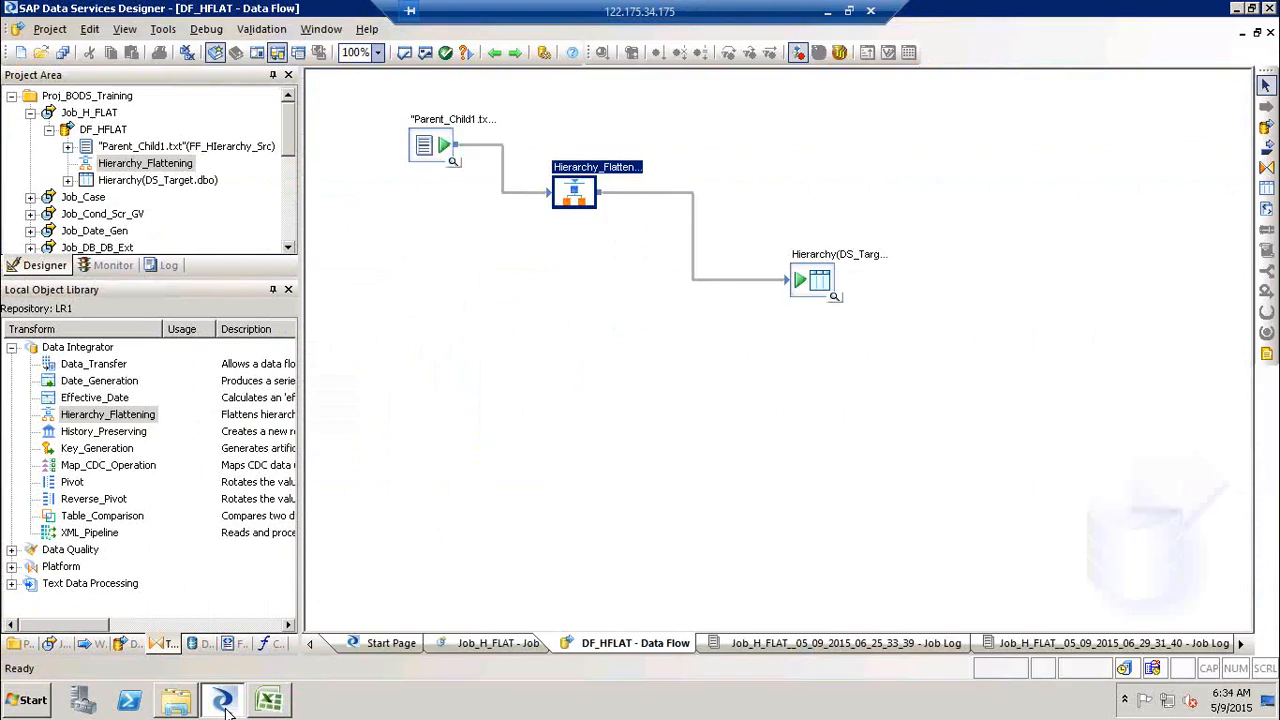
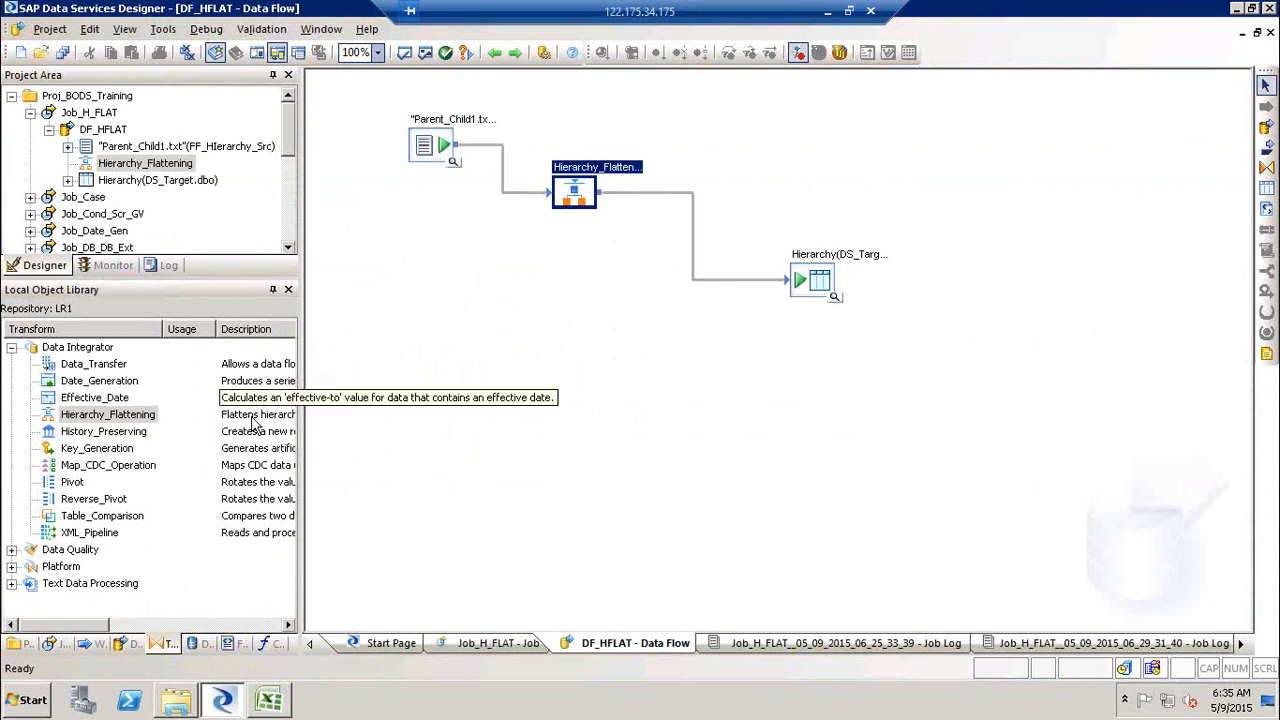
click(104, 431)
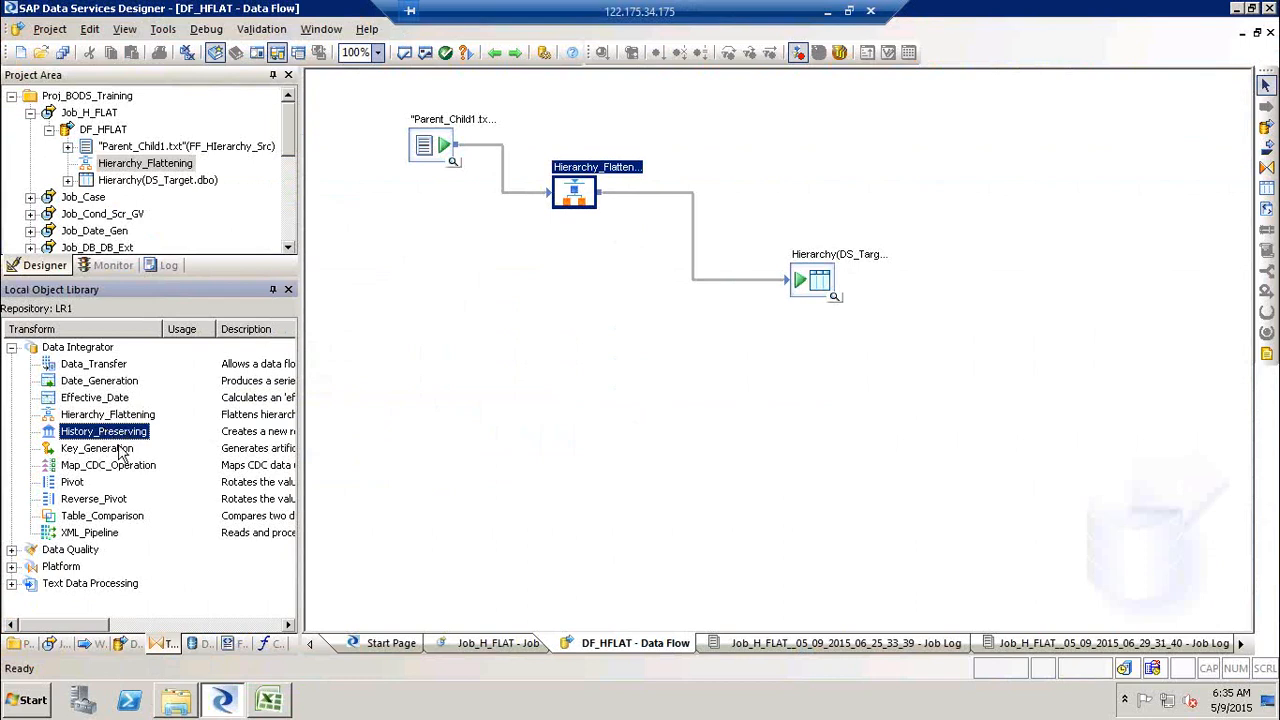
ctrl+click(120, 450)
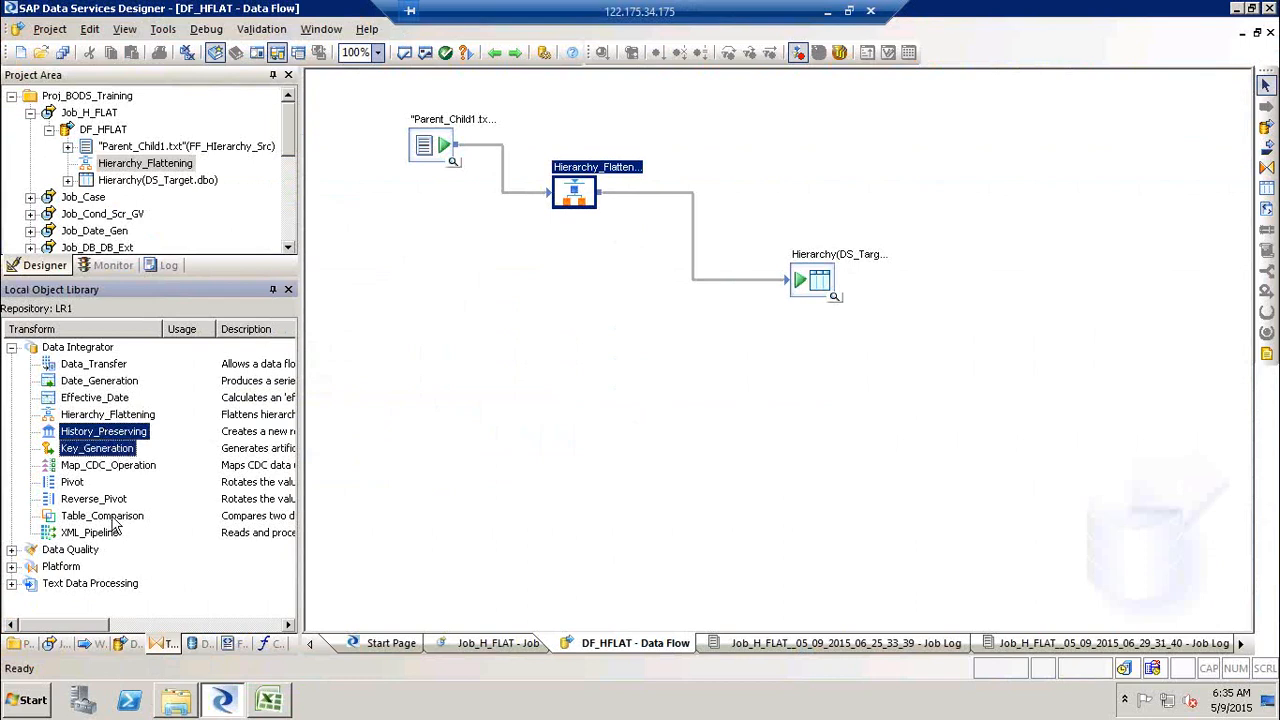
ctrl+click(115, 520)
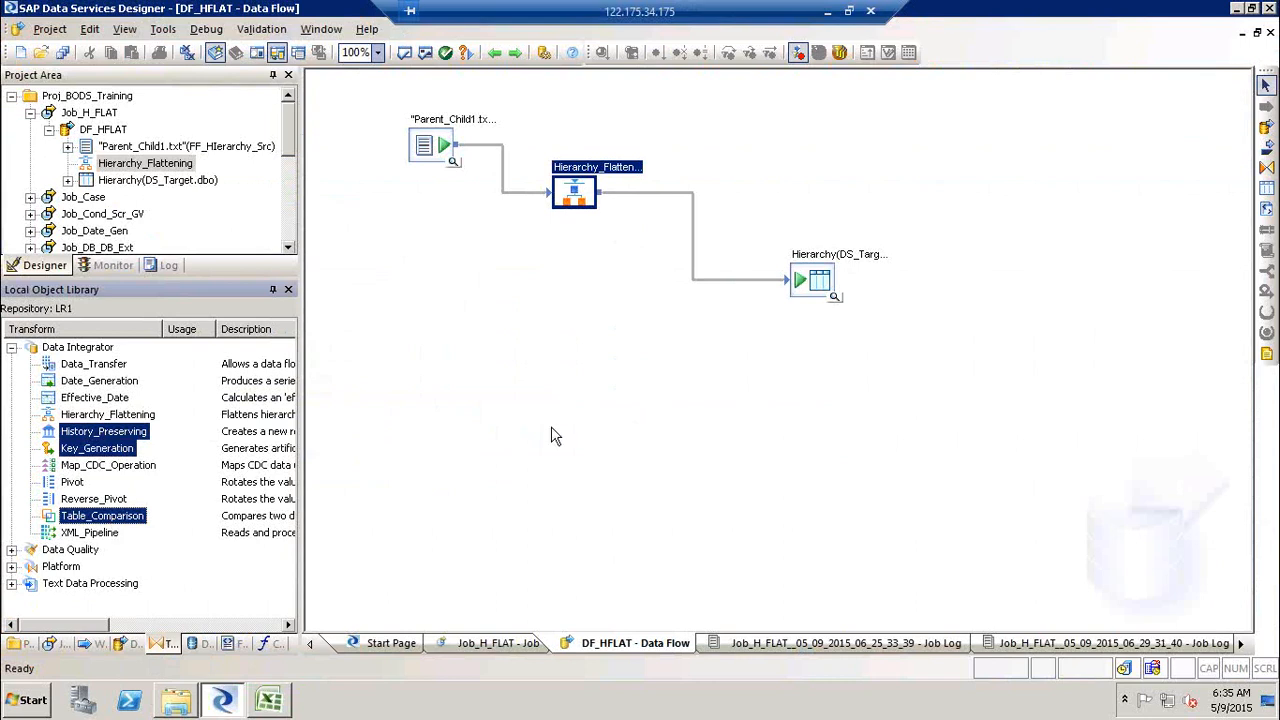
Step: Switch to Excel and enter the heading Delta in cell C3 of Sheet2
click(270, 700)
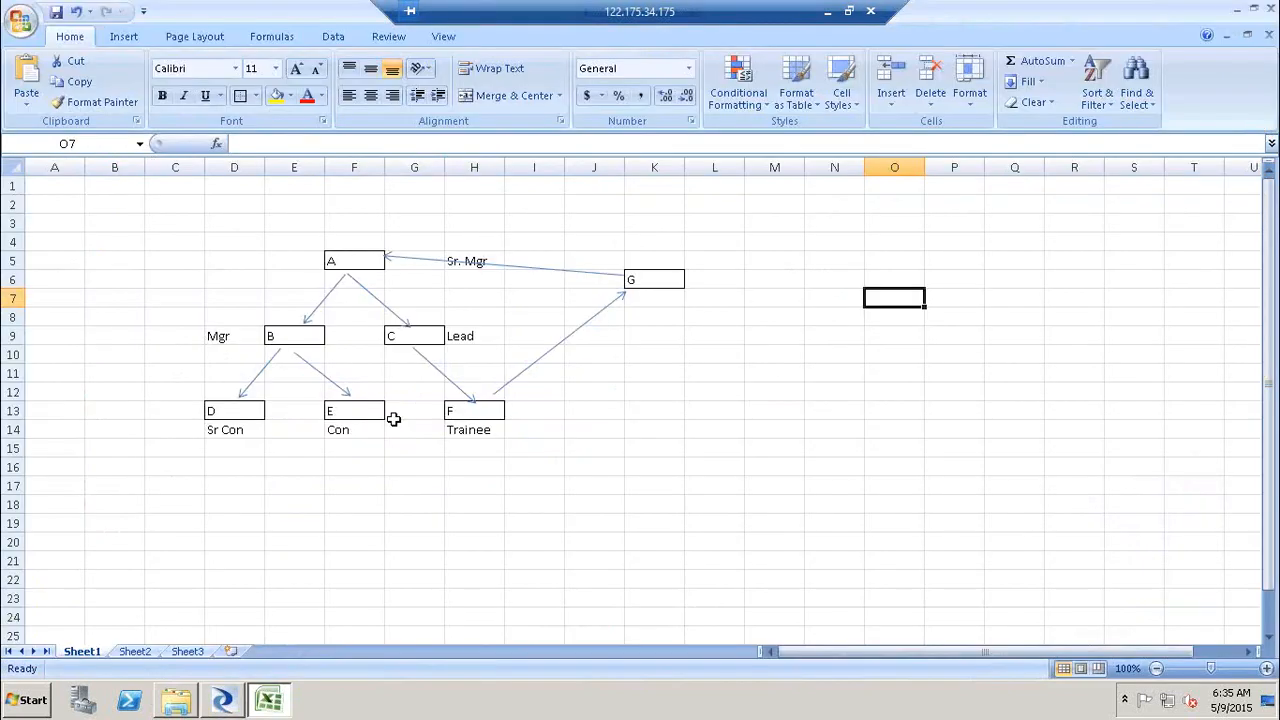
click(150, 651)
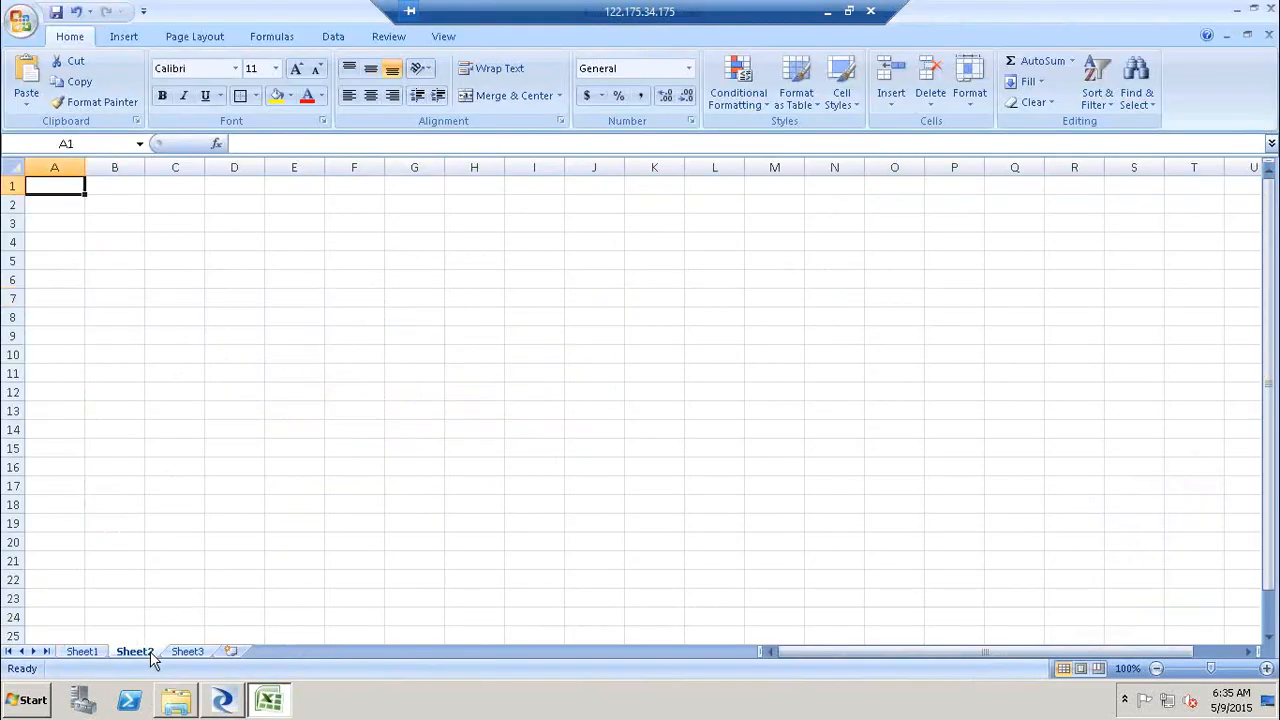
drag(196, 236, 240, 283)
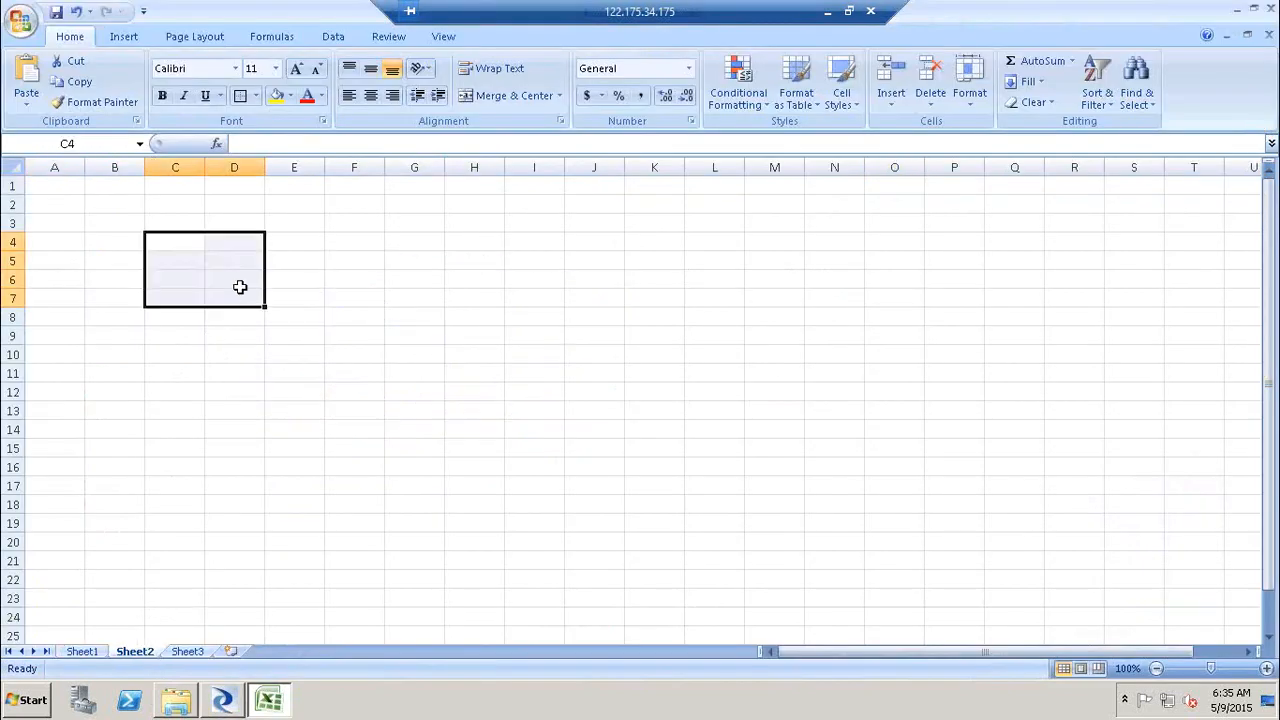
click(160, 217)
text(Delta)
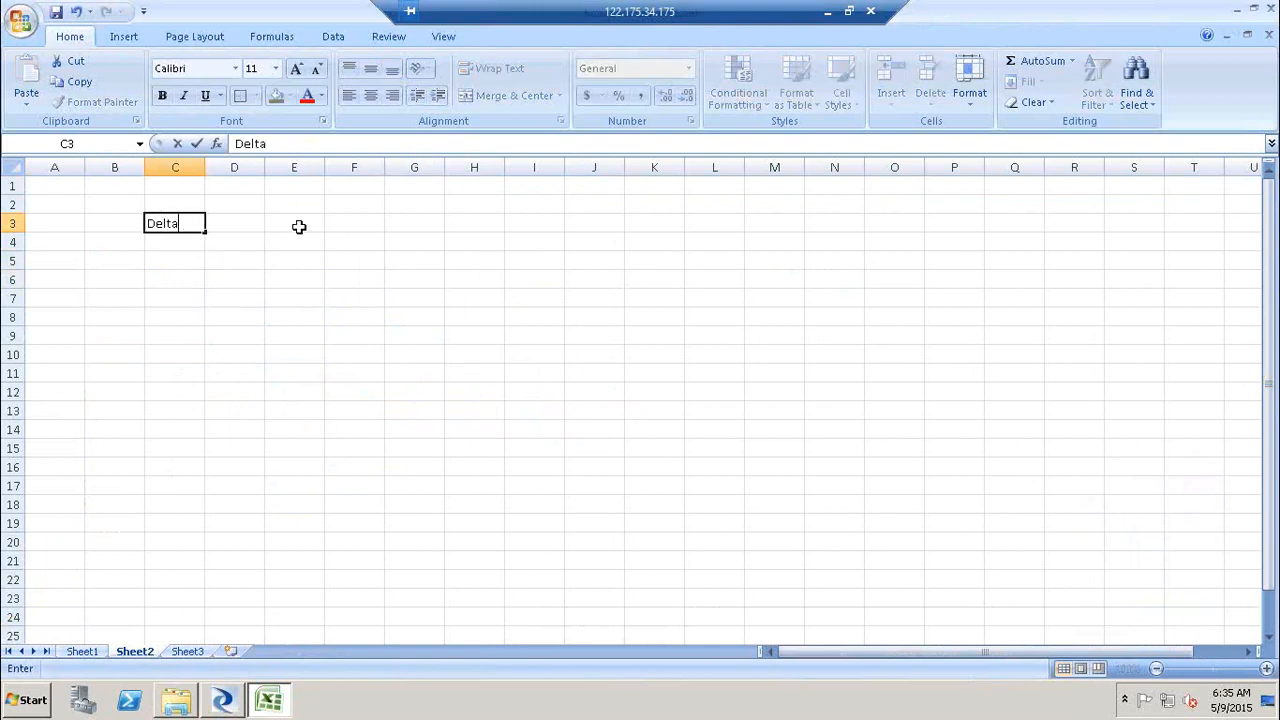
click(298, 226)
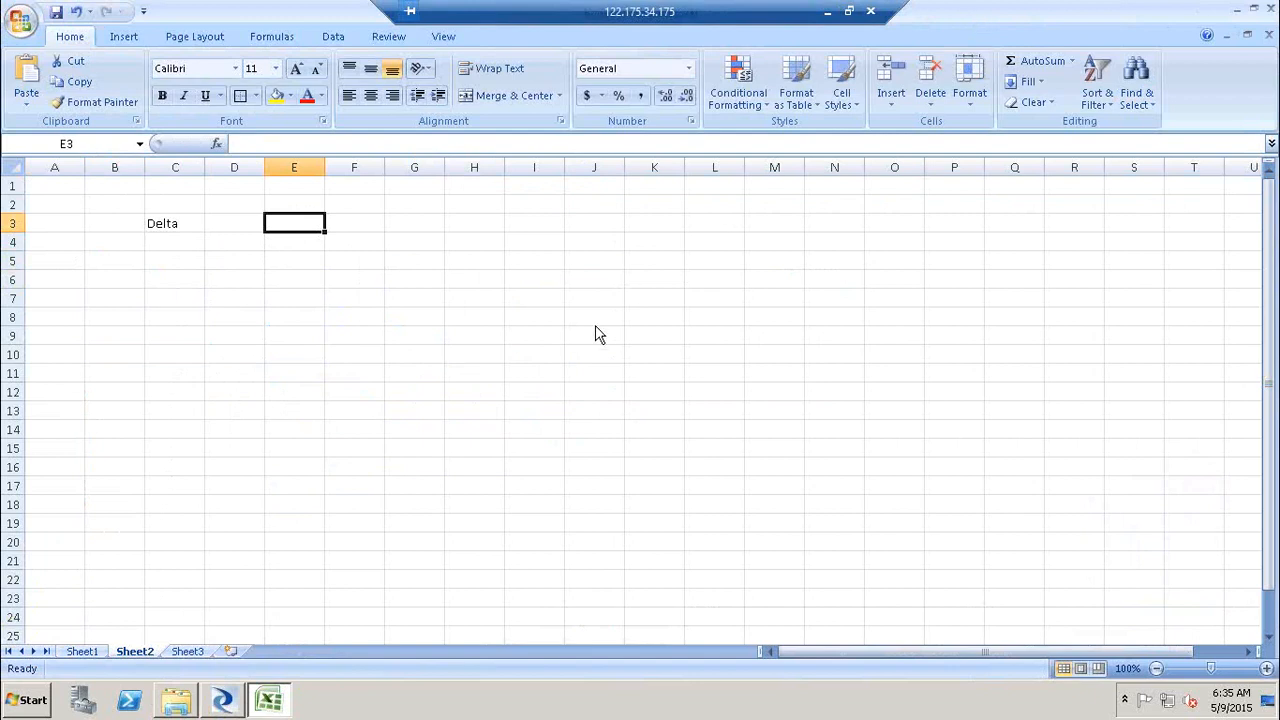
Step: Draw two boxes with outside borders around E5:F8 and M5:O8
click(250, 263)
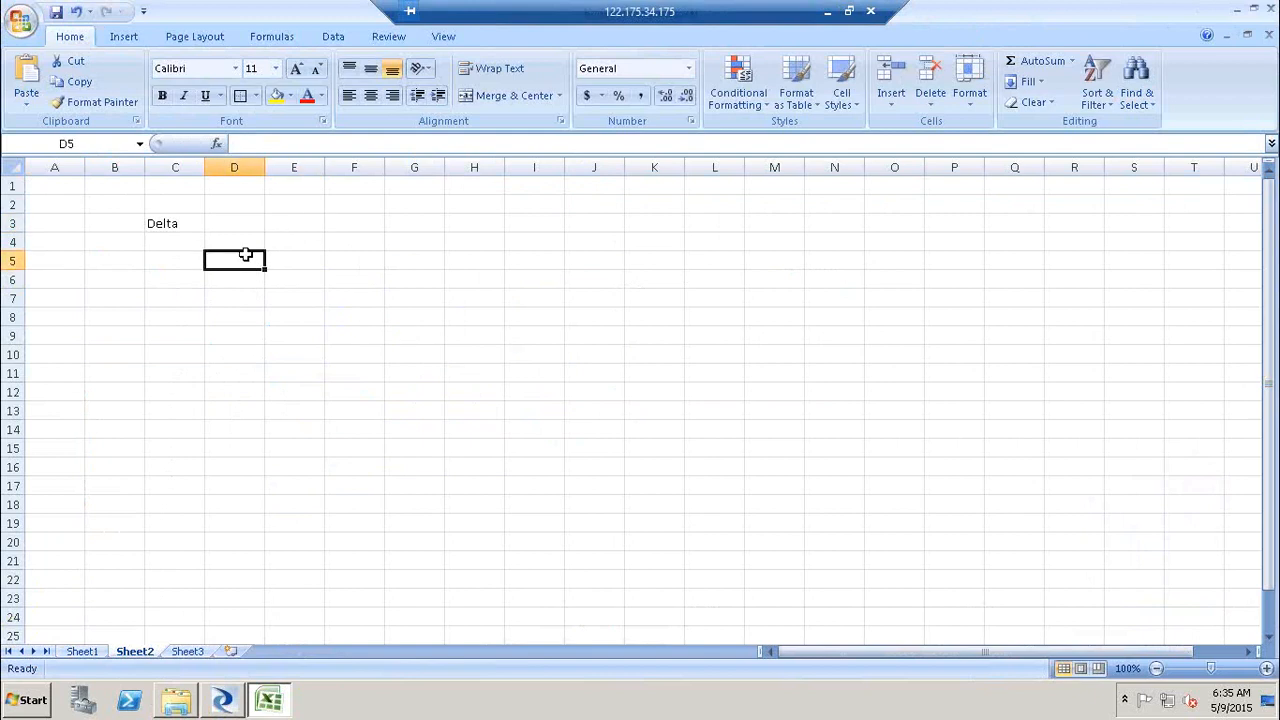
drag(309, 256, 360, 312)
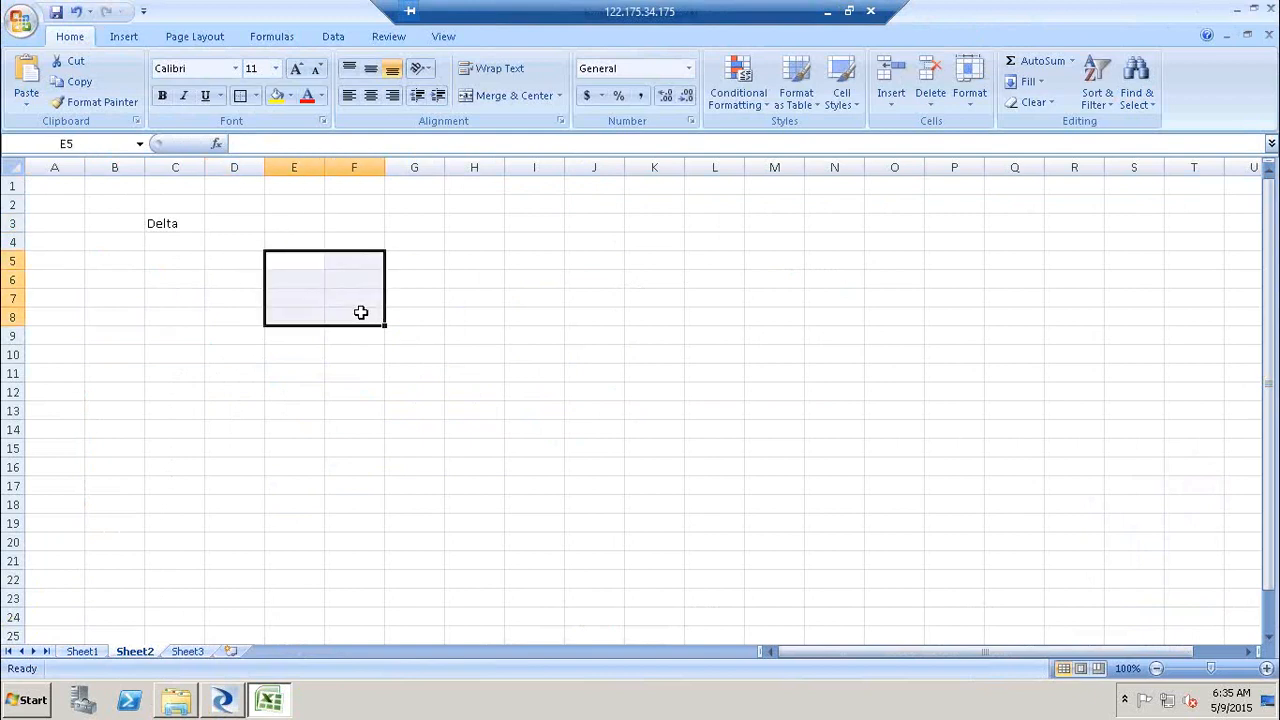
click(240, 95)
drag(795, 258, 866, 321)
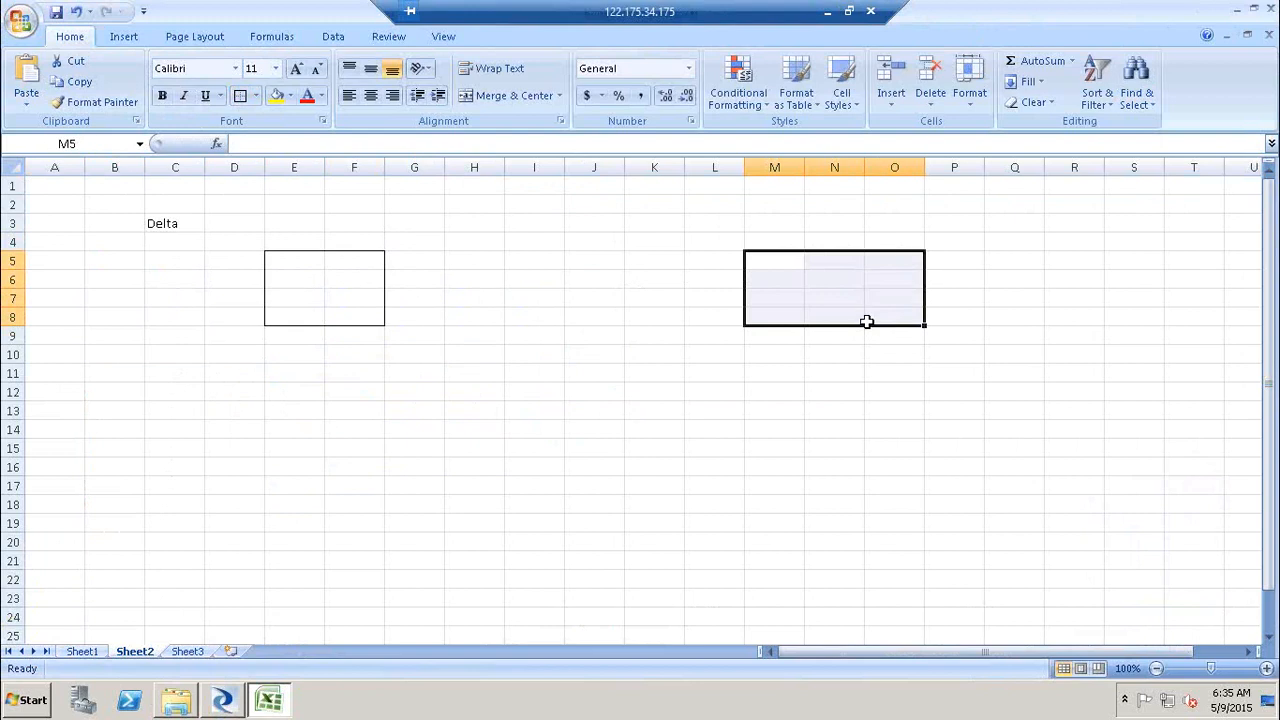
click(240, 95)
click(594, 280)
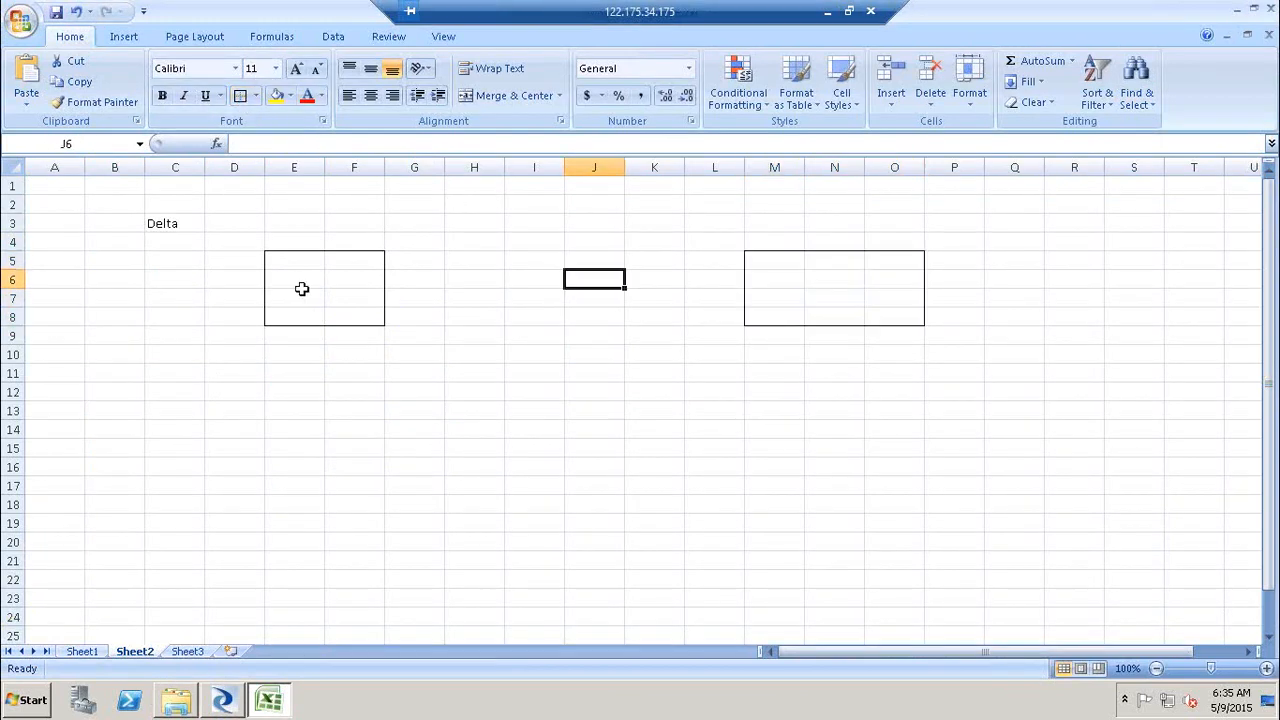
Step: Draw a straight arrow about 4.7" long from the E5:F8 box to the M5:O8 box
click(122, 37)
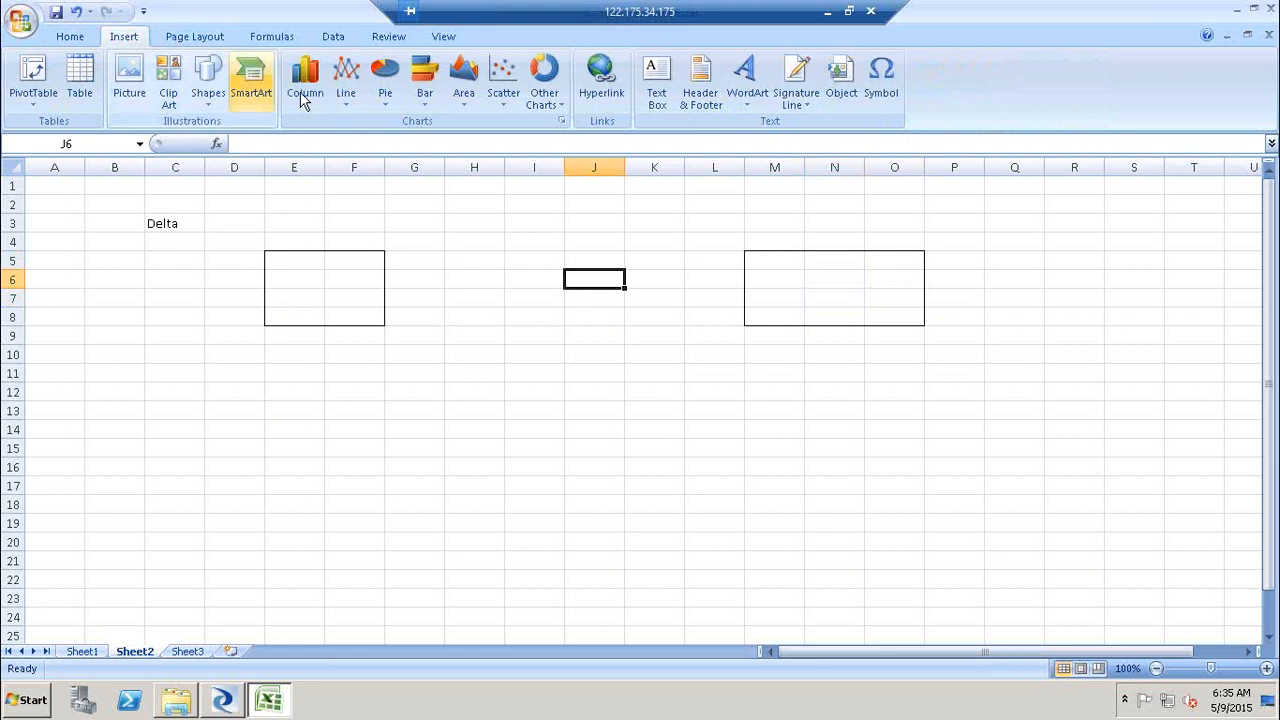
click(209, 100)
click(230, 138)
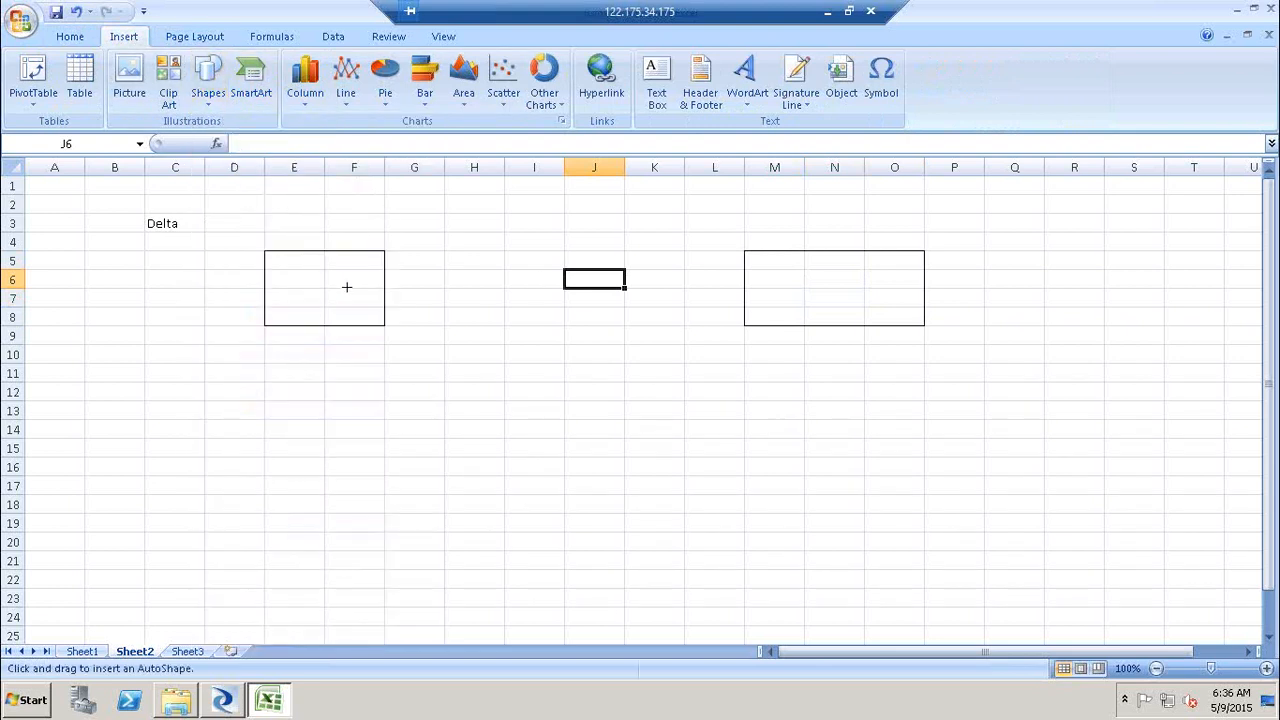
drag(347, 287, 766, 281)
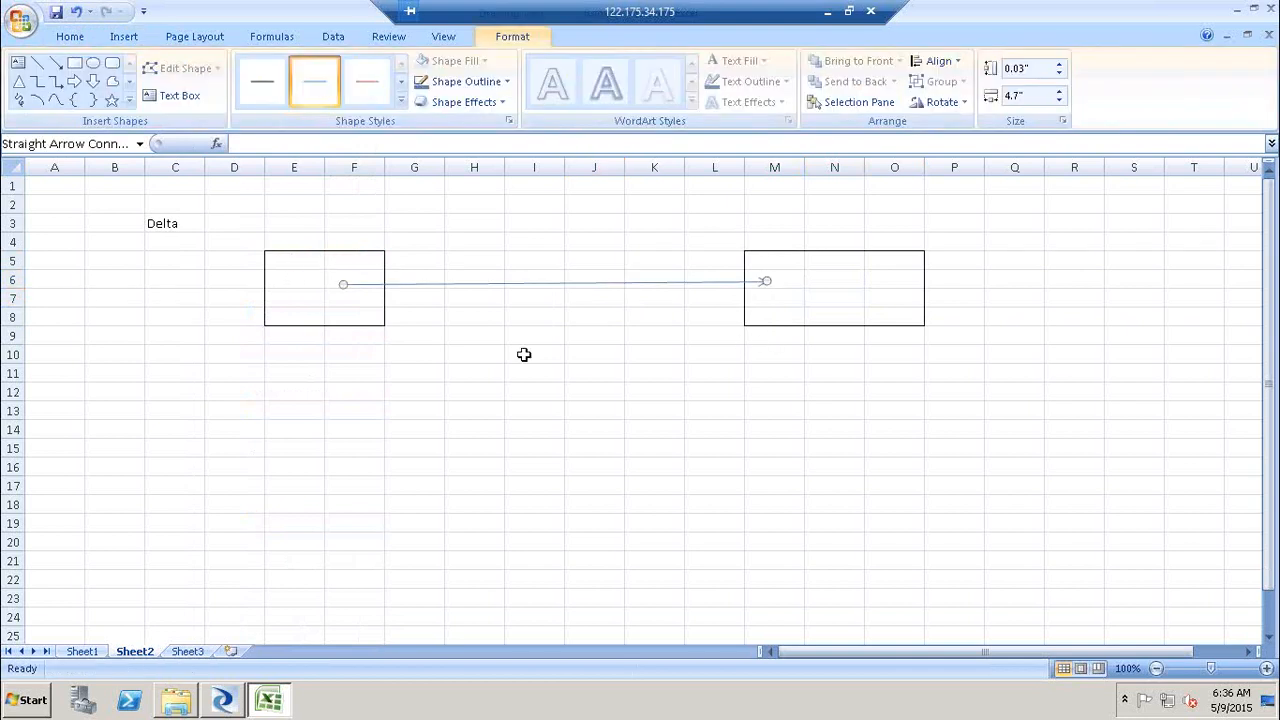
Step: Enter 100,00,00000 in F10 below the source box and copy it to N10 below the target box
click(328, 349)
text(10)
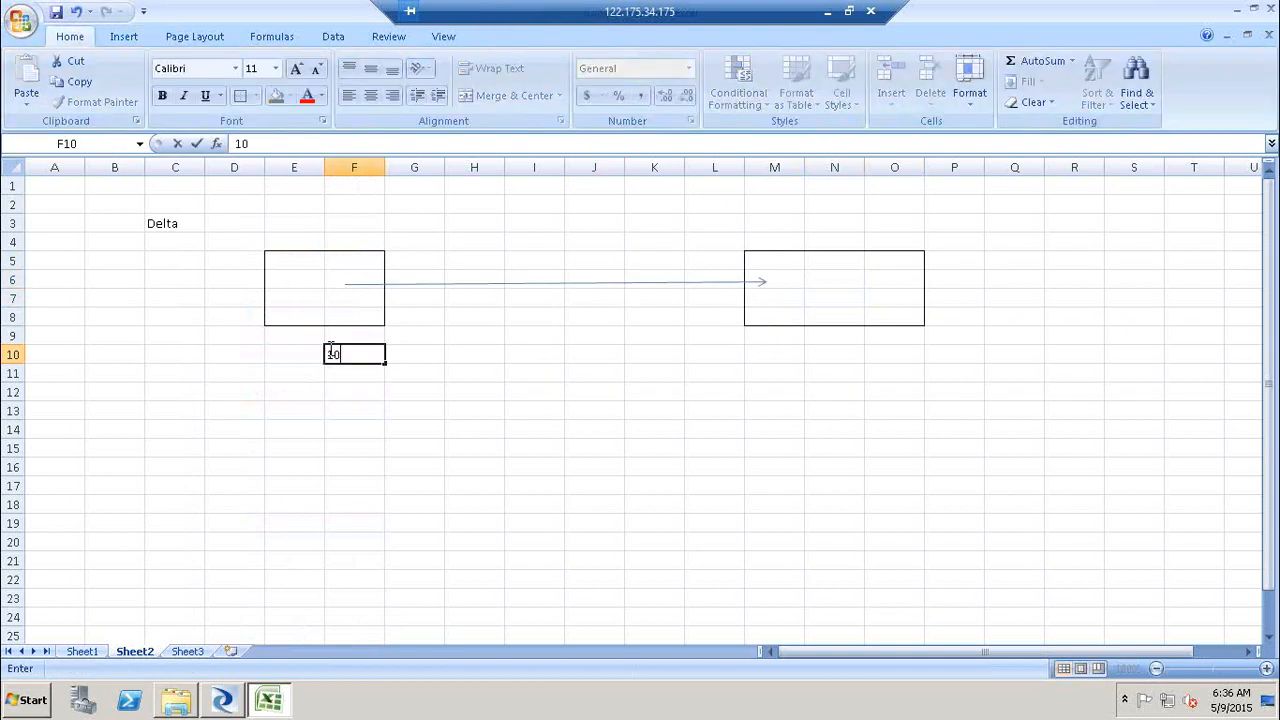
text(0,00,00000)
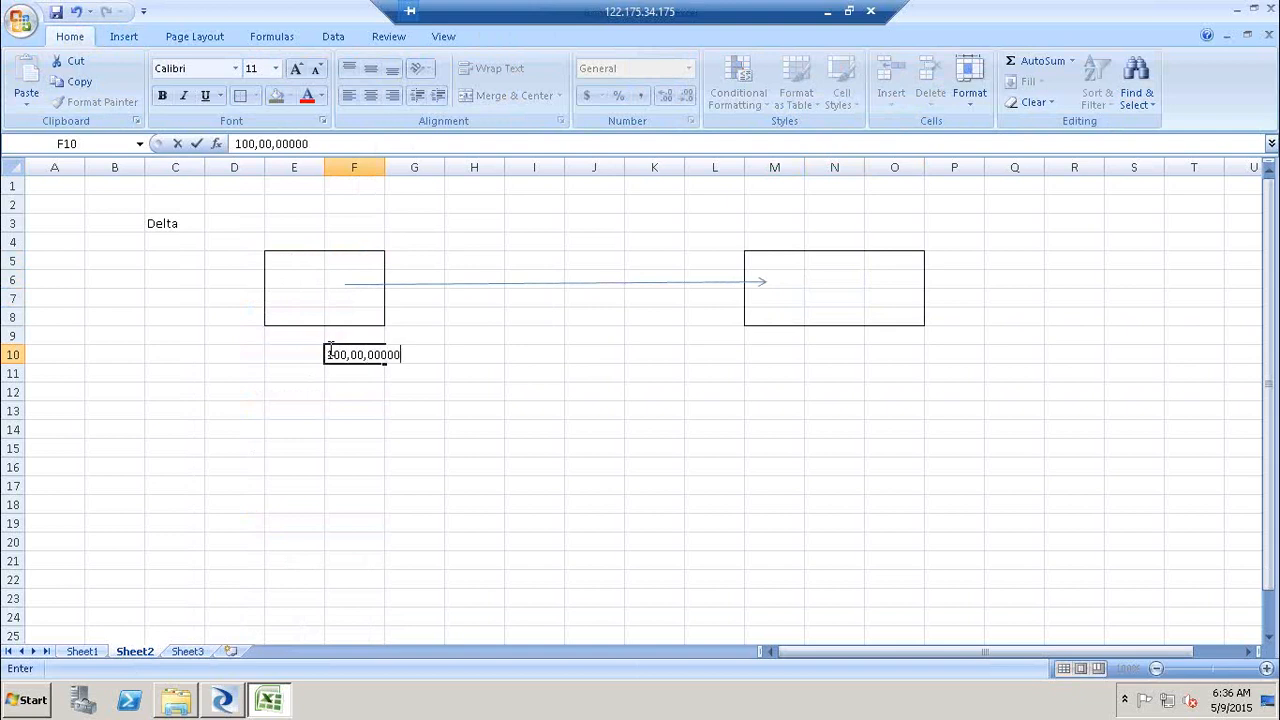
click(400, 462)
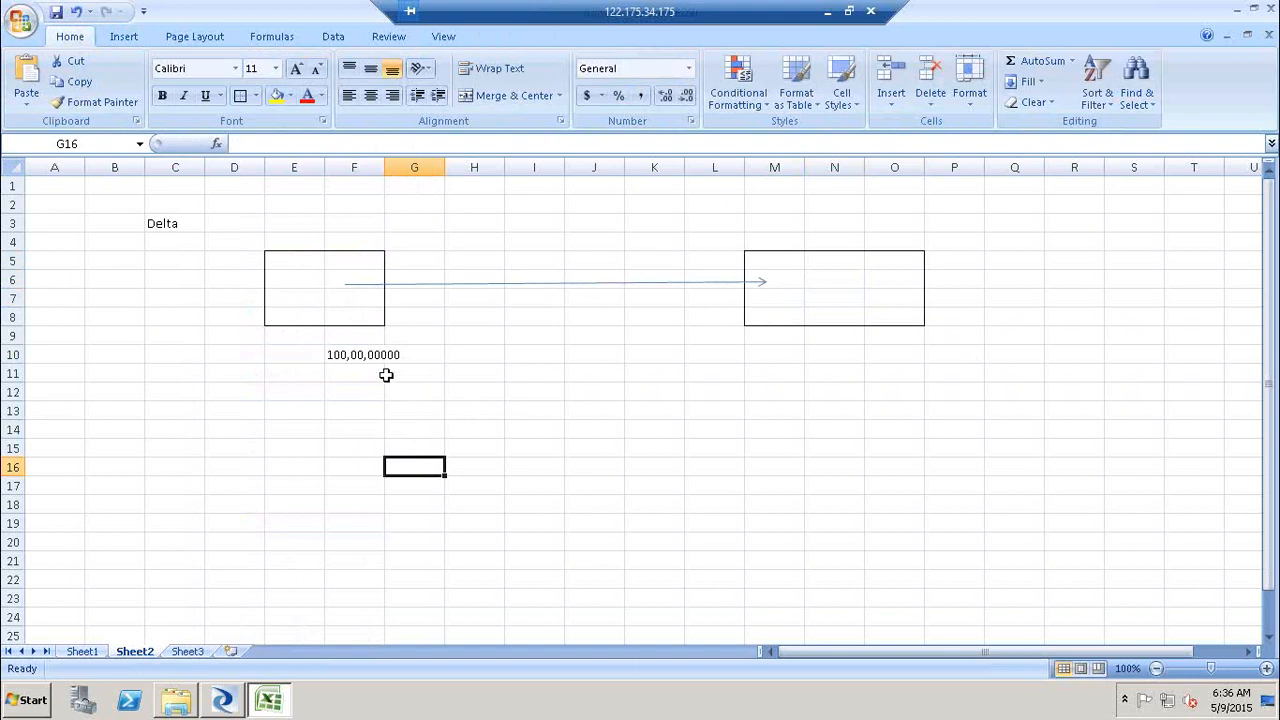
click(341, 354)
key(ctrl+c)
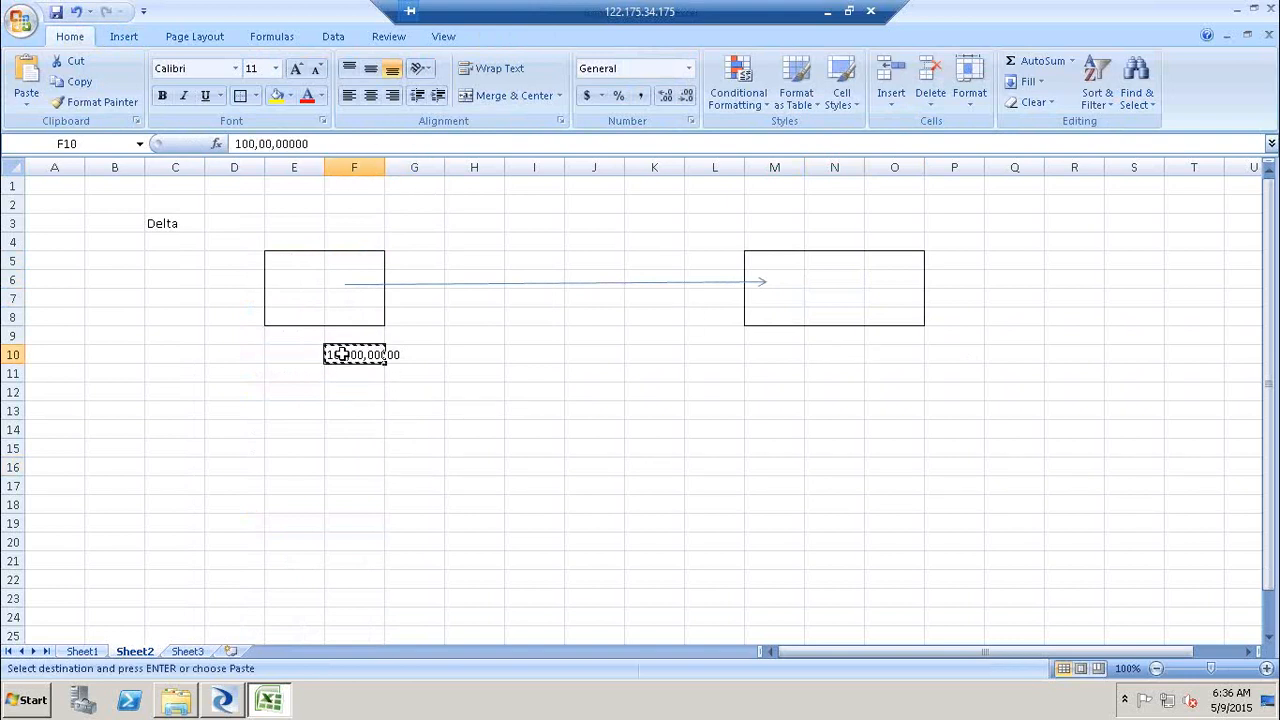
click(832, 356)
key(ctrl+v)
key(ctrl+c)
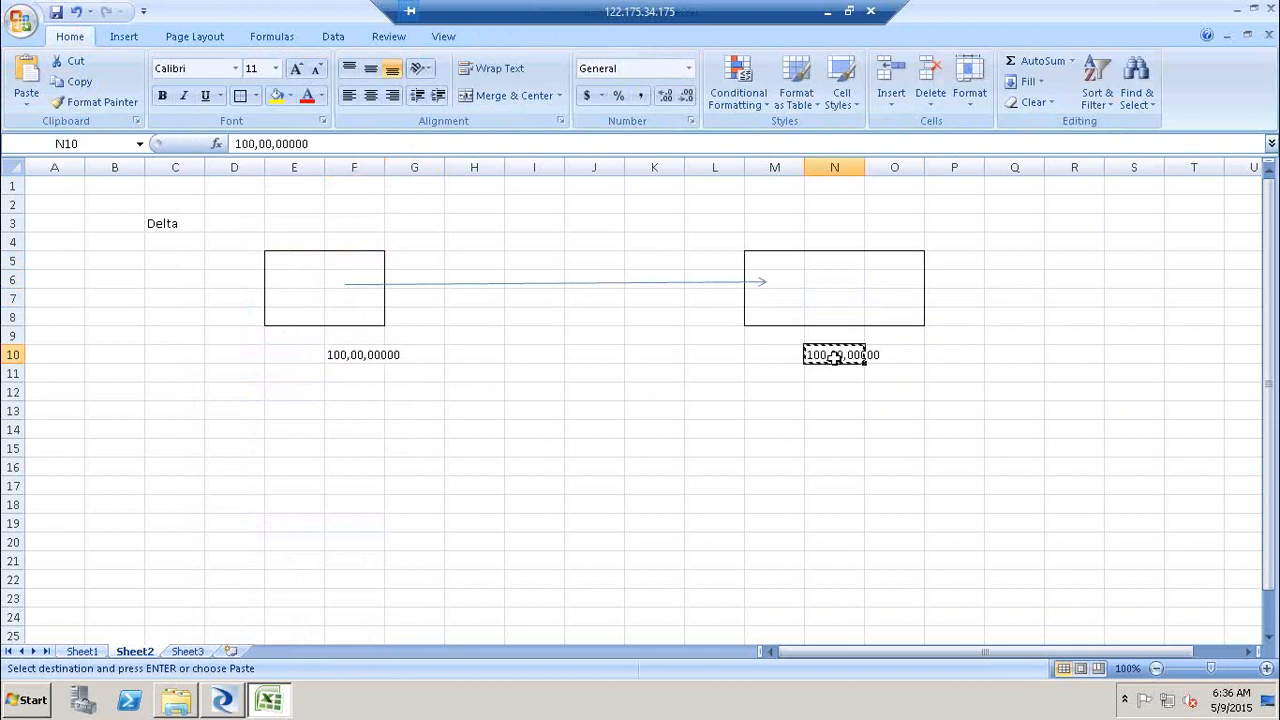
click(894, 434)
Step: Label the arrow between the boxes Full load in cell I6
click(512, 276)
text(Full)
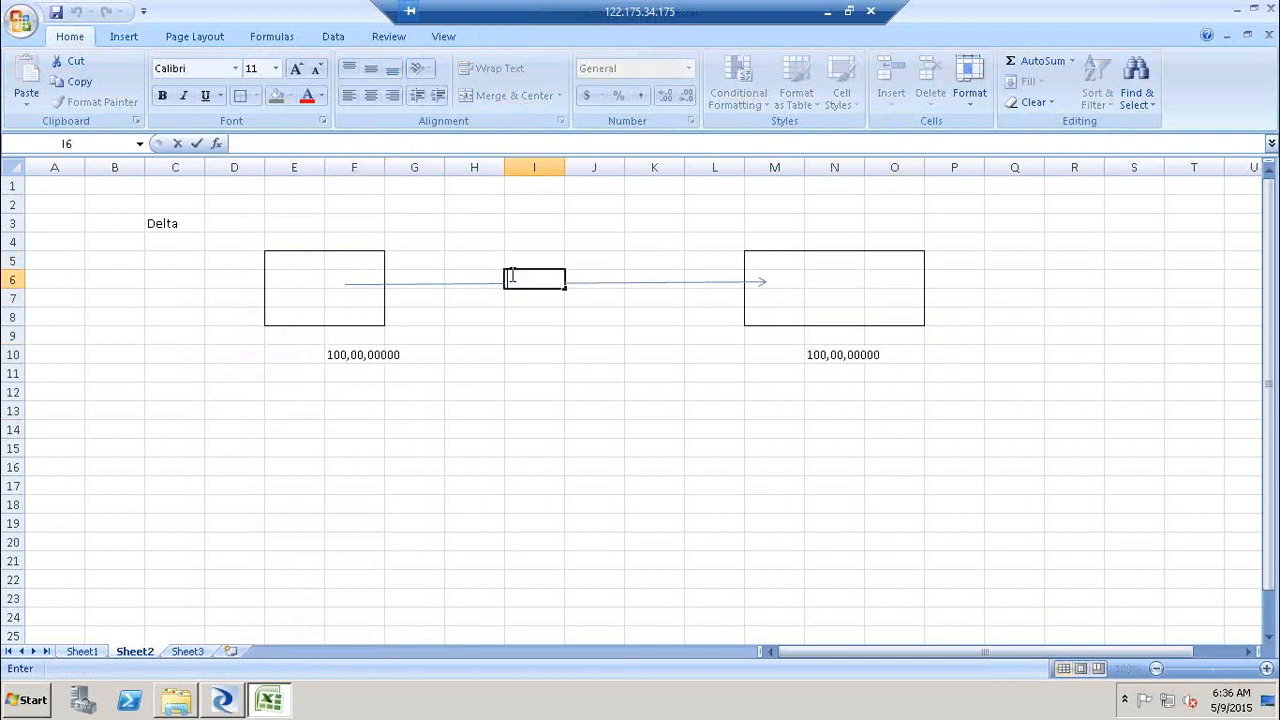
text( load)
click(684, 494)
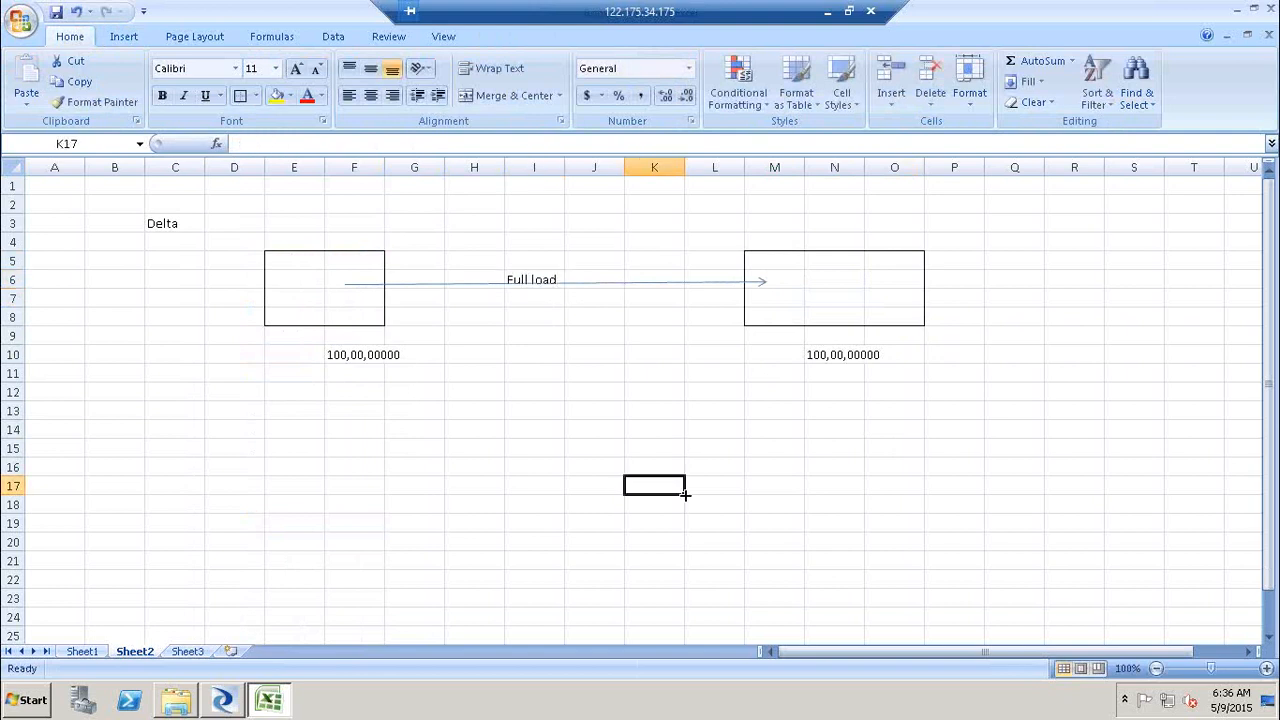
Step: Enter I , U in F11 and 10, 15 in F12 below the source record count
click(338, 372)
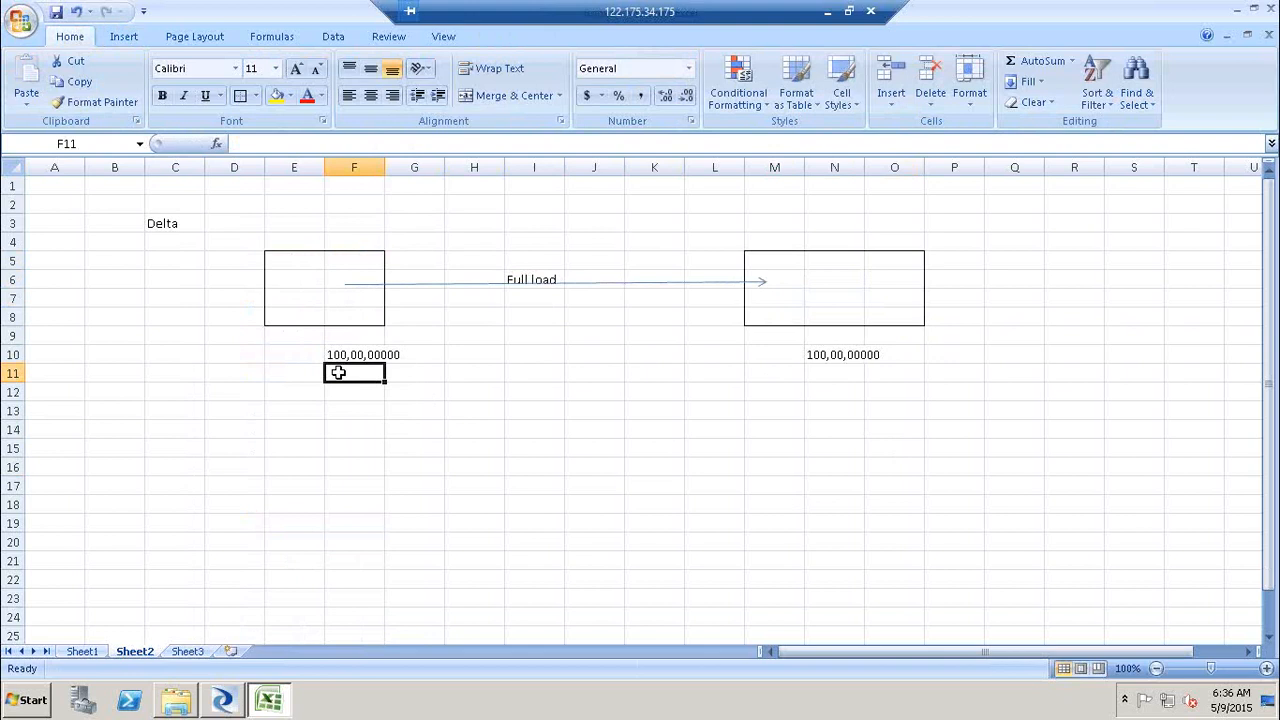
text(I , U)
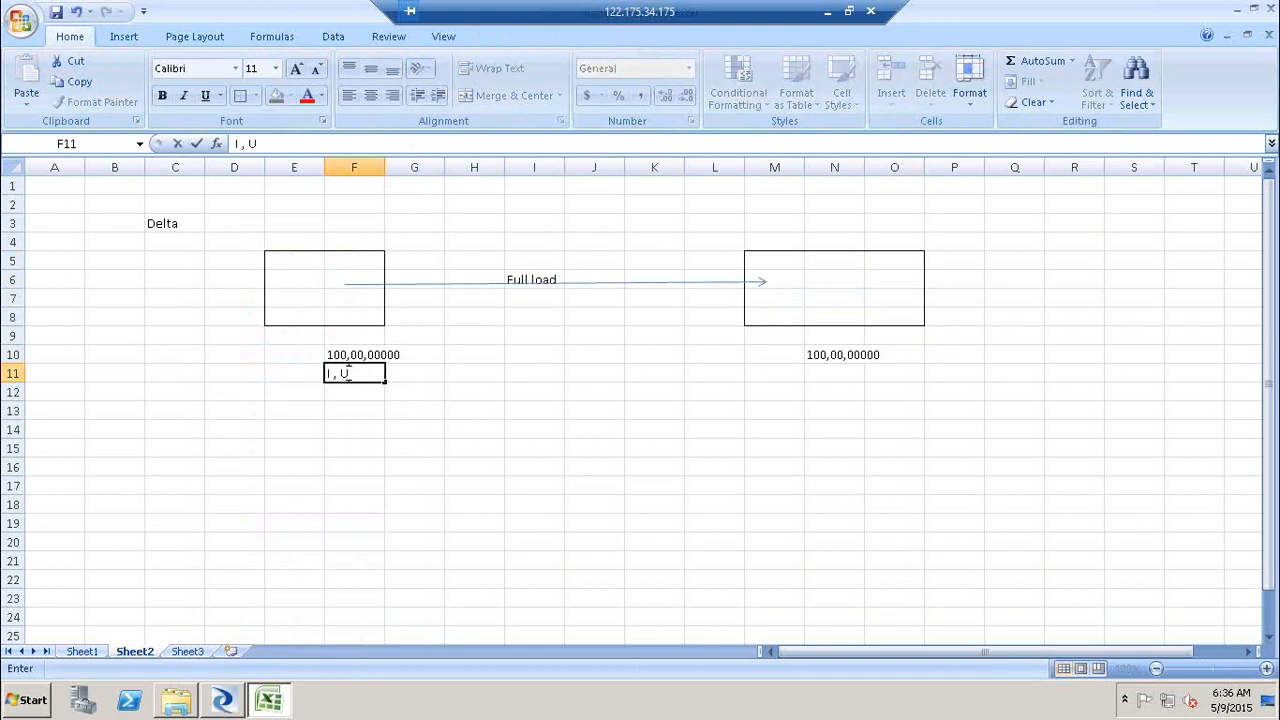
click(490, 386)
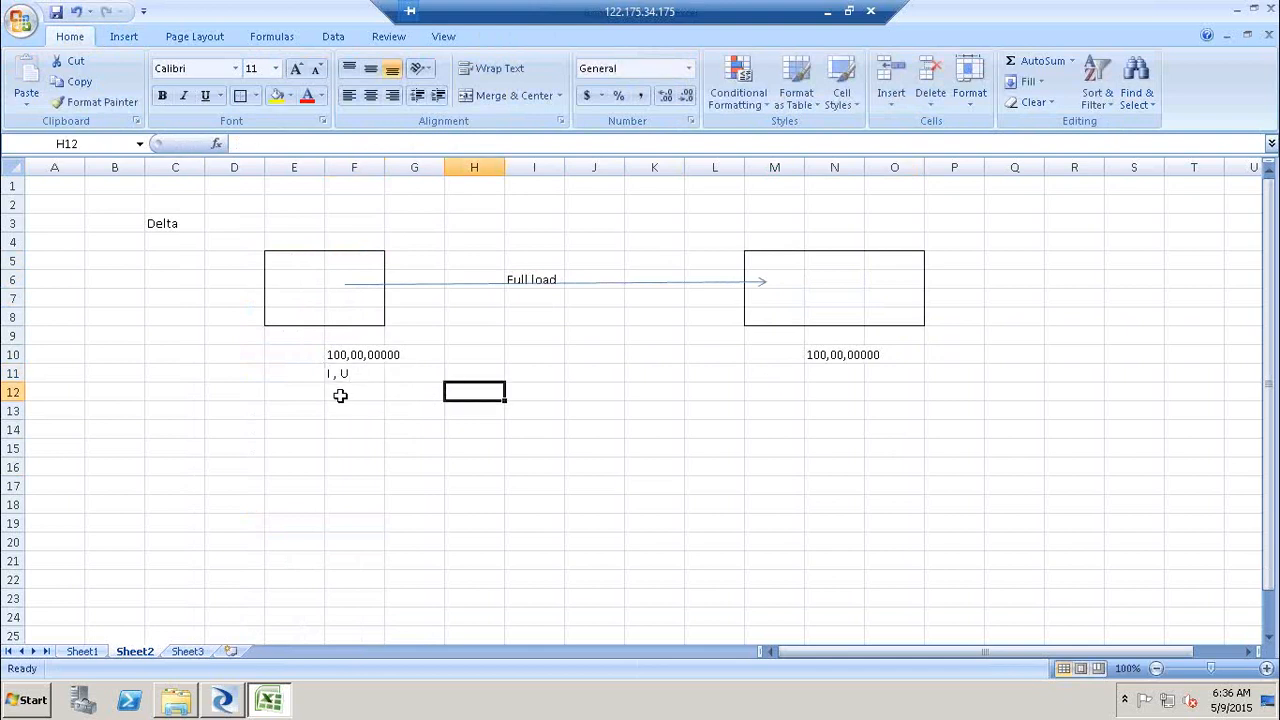
click(339, 393)
text(10, 15)
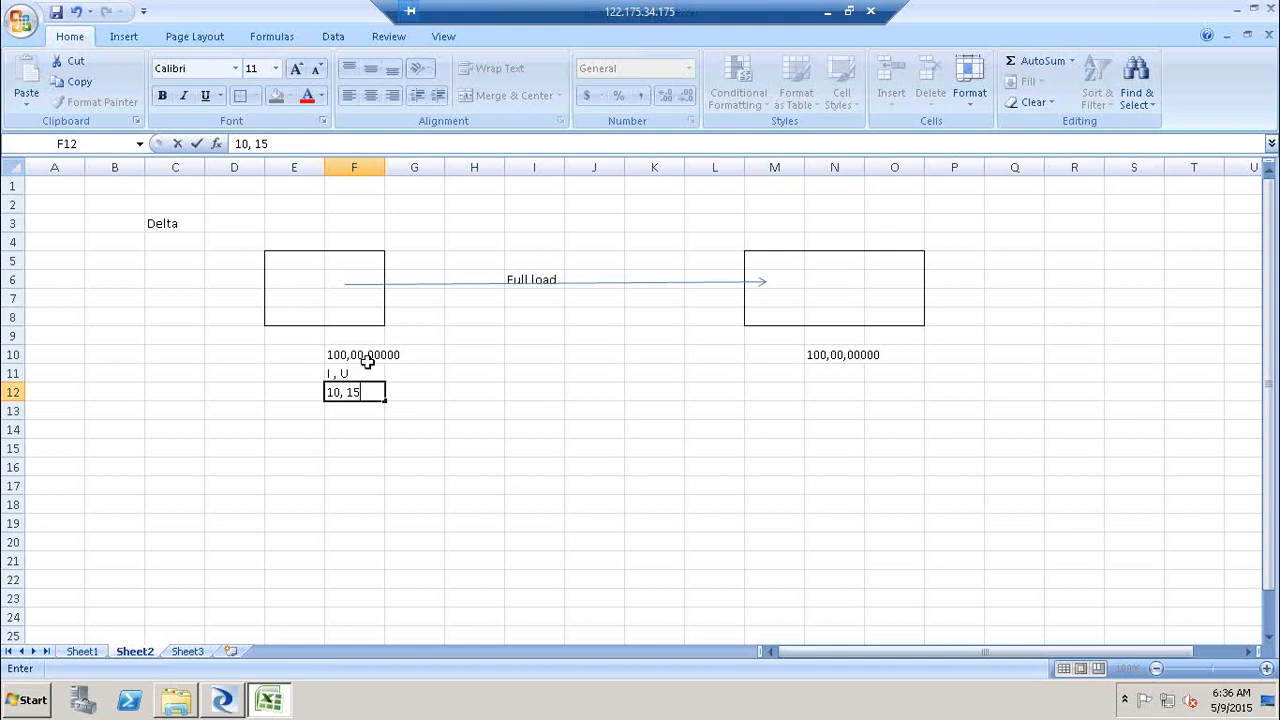
click(367, 358)
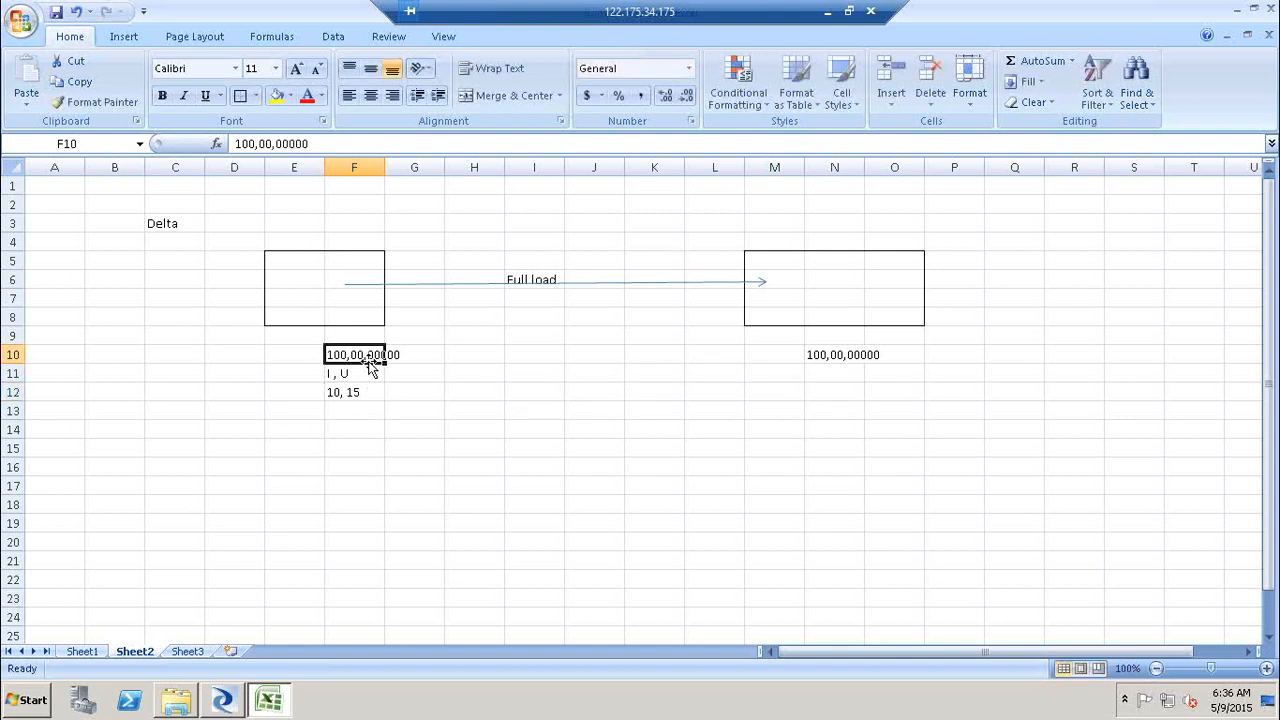
Step: Enter 25 in N11 below the target record count and label it Delta in O11
click(834, 374)
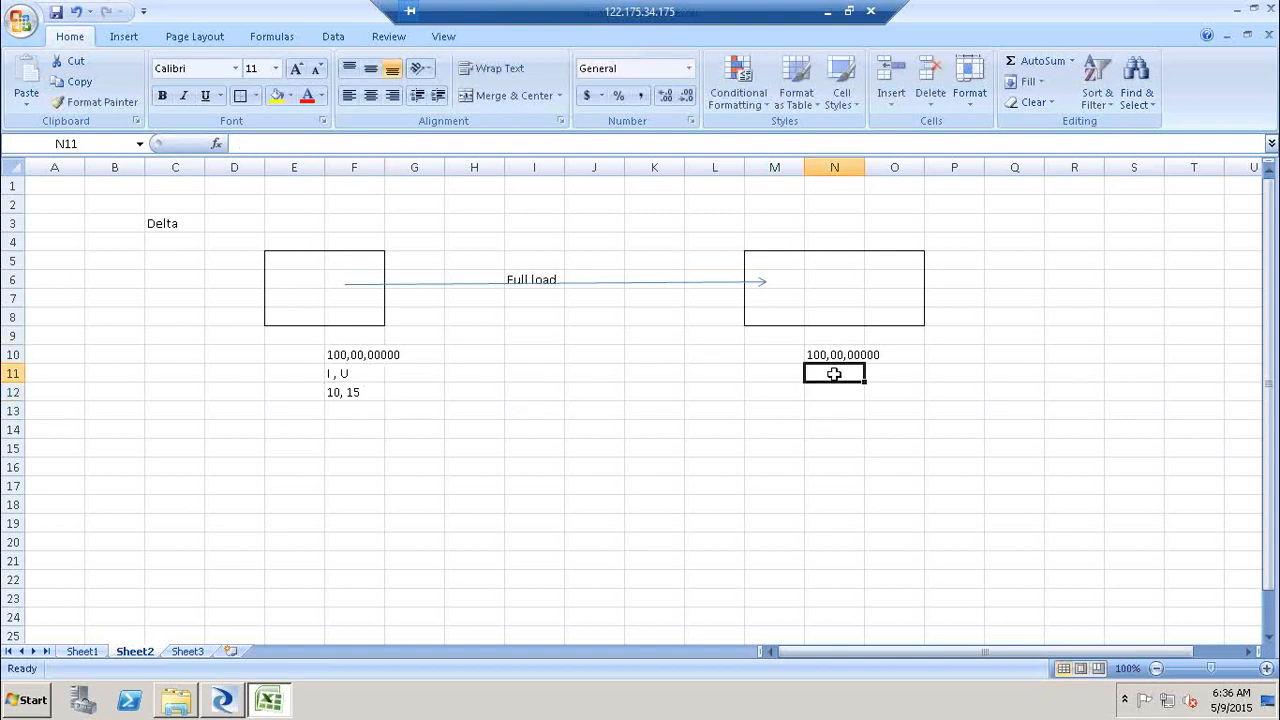
text(25)
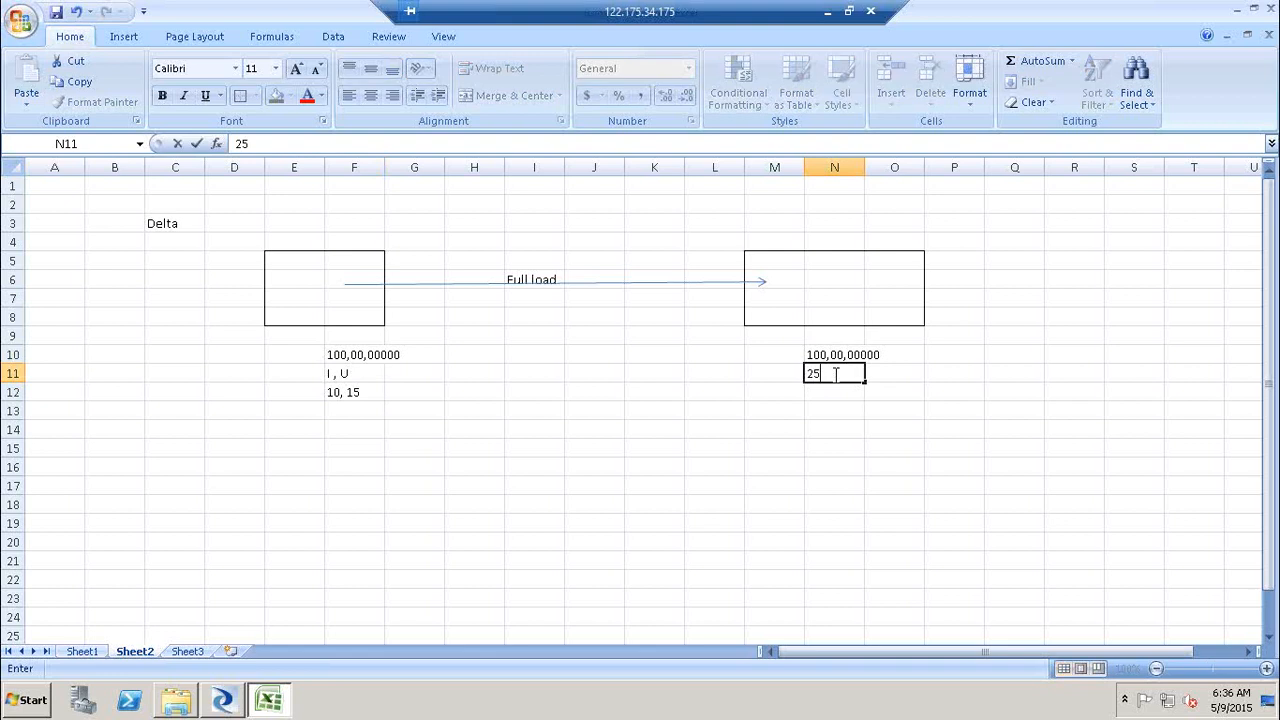
click(336, 394)
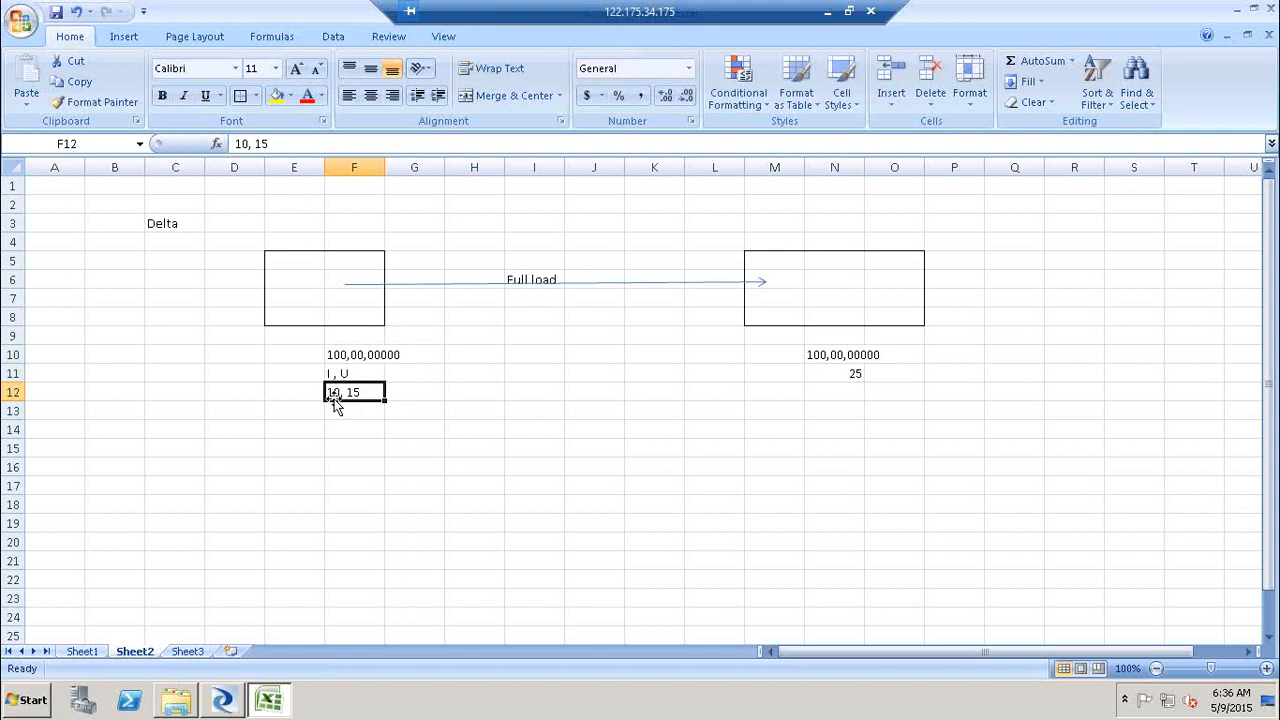
click(854, 372)
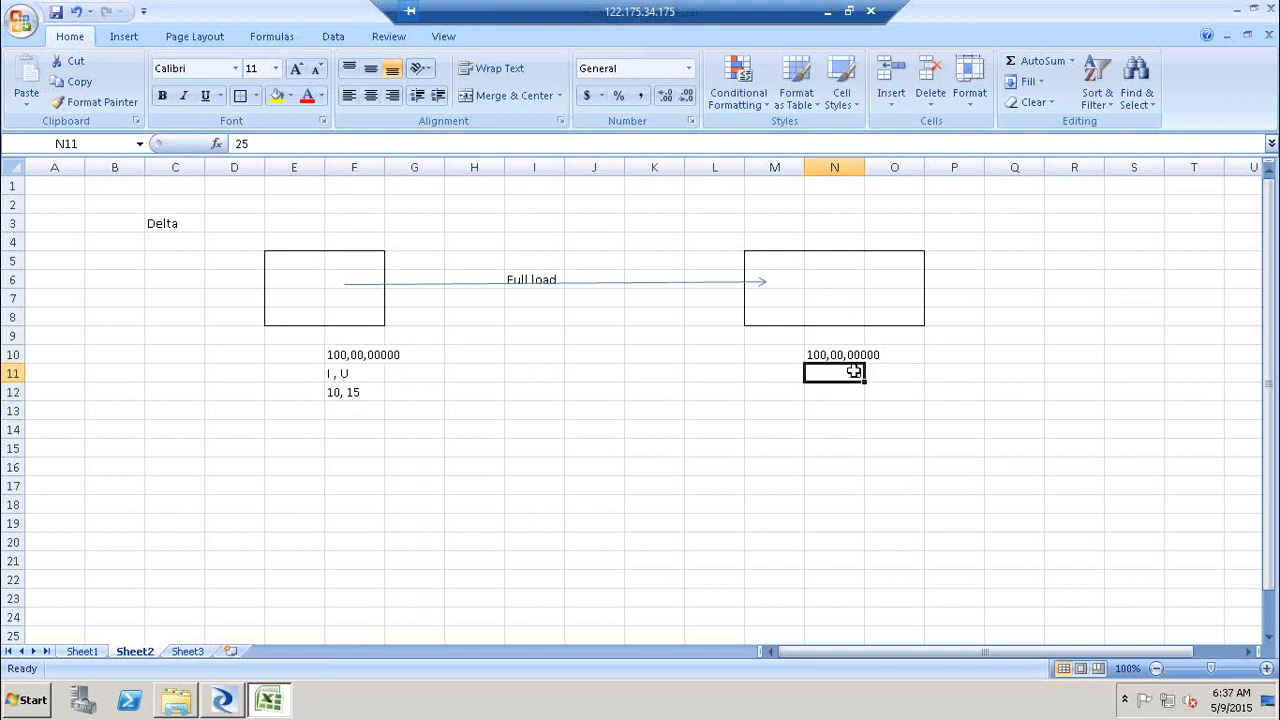
click(903, 375)
text(Delta)
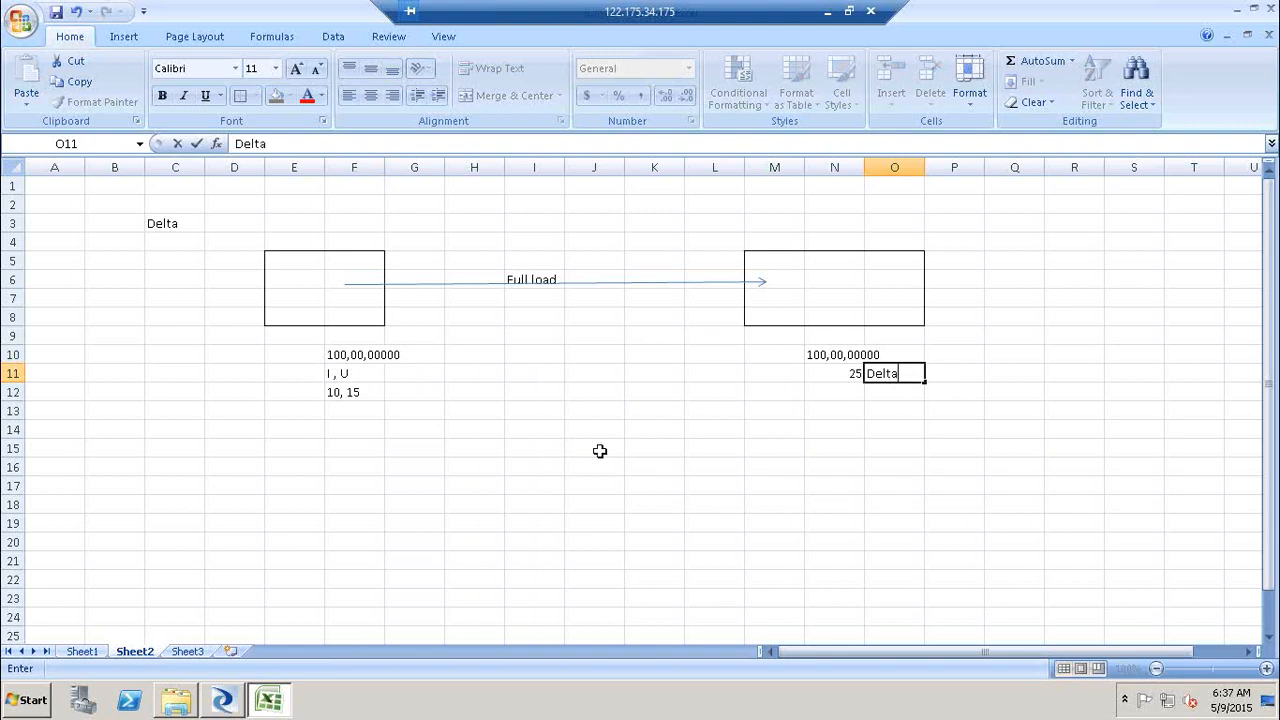
click(599, 451)
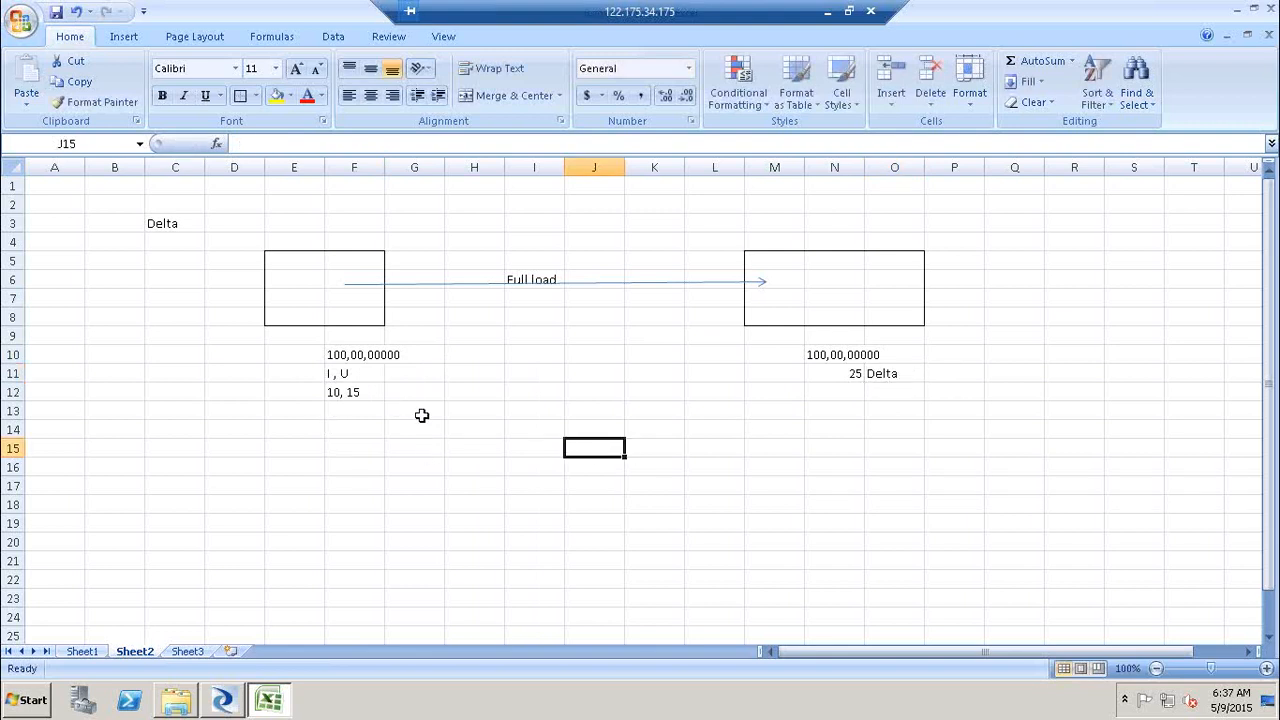
Step: Enter Delta / Time stamp in F4 above the source box
click(355, 394)
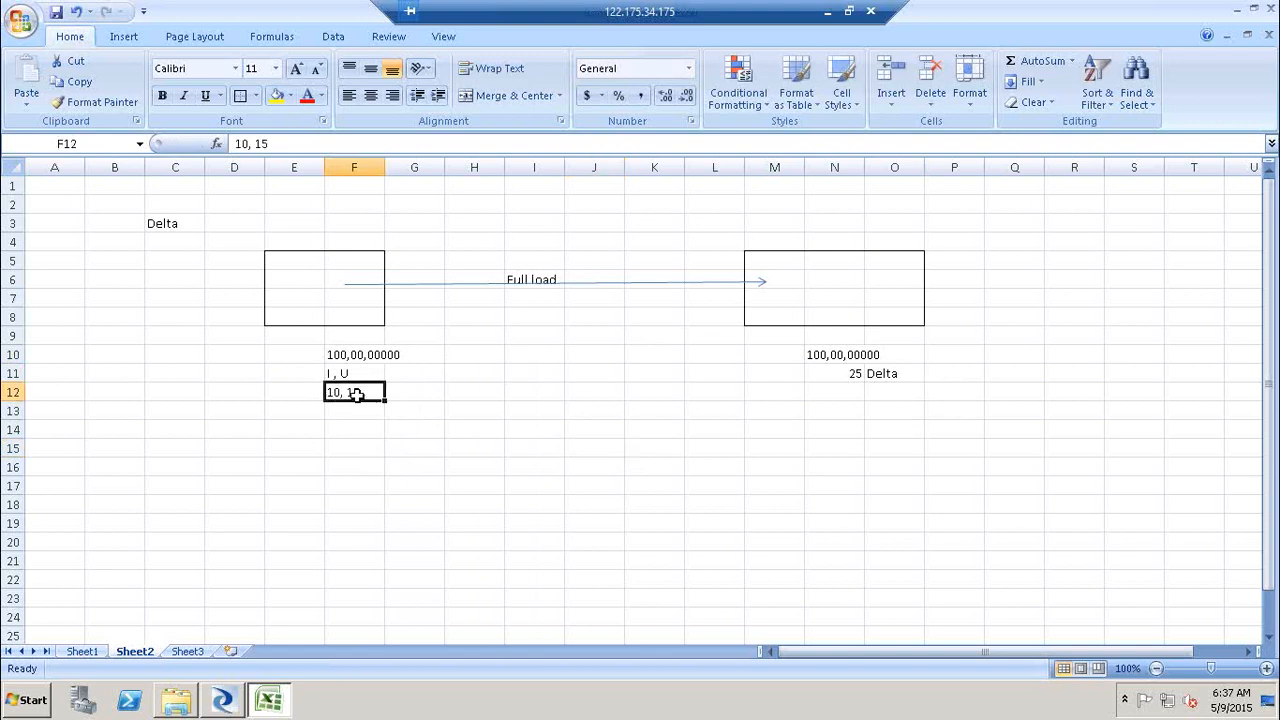
click(368, 246)
text(Del)
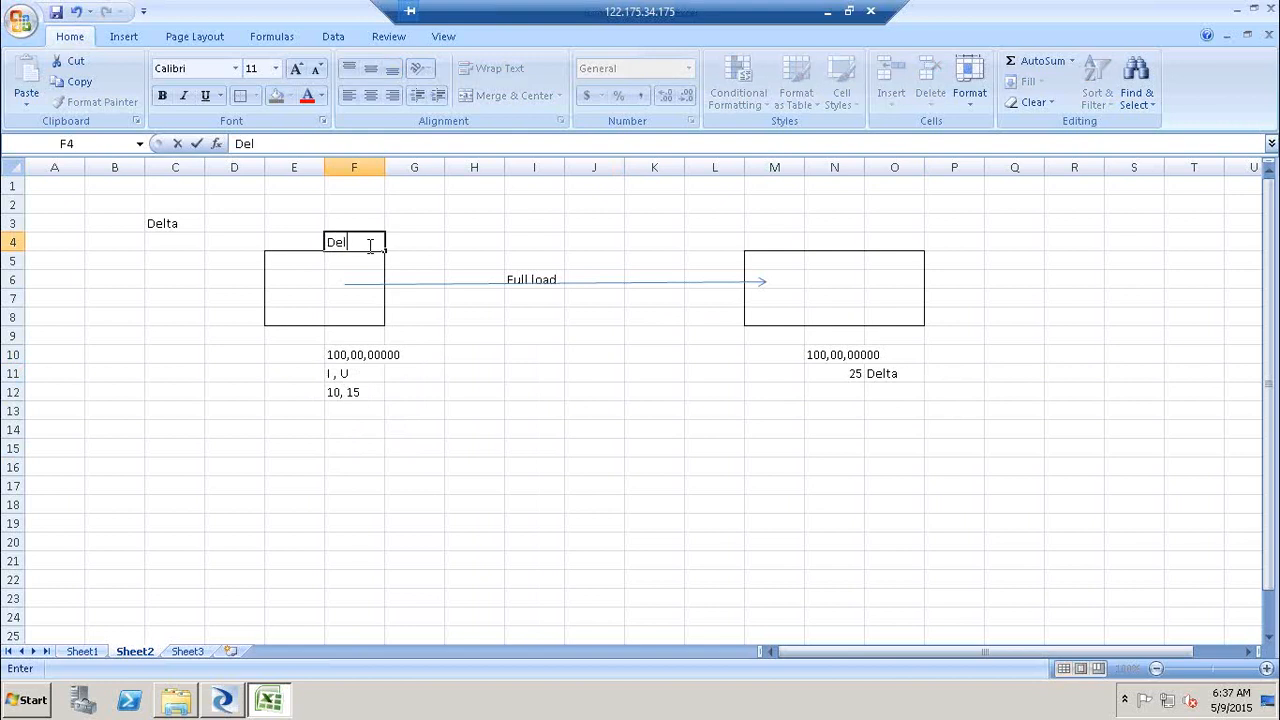
text(ta / Time stamp)
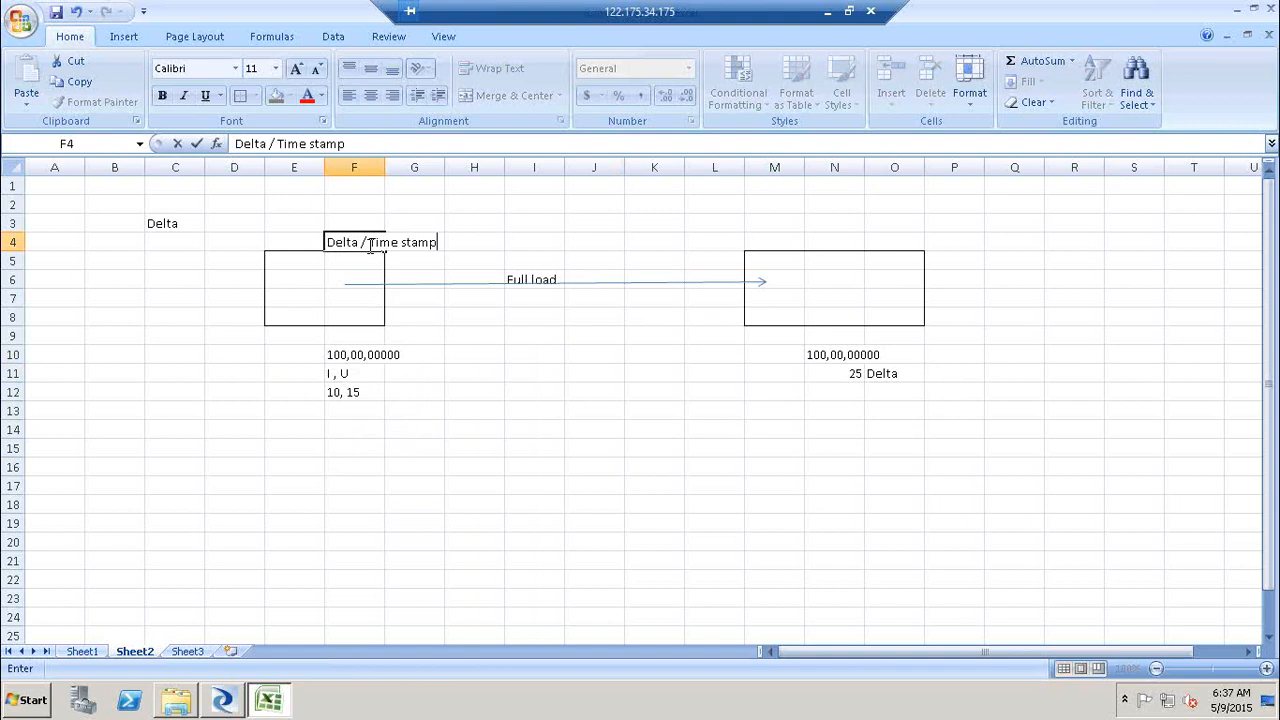
click(603, 374)
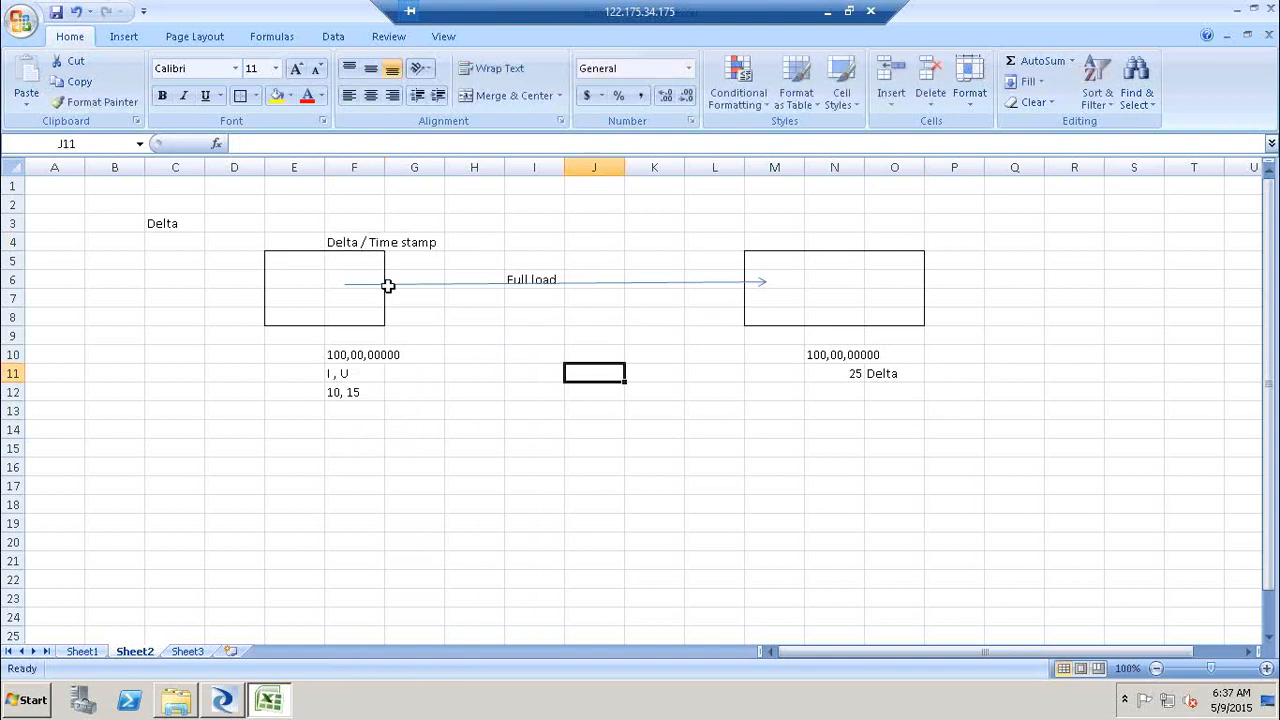
click(351, 270)
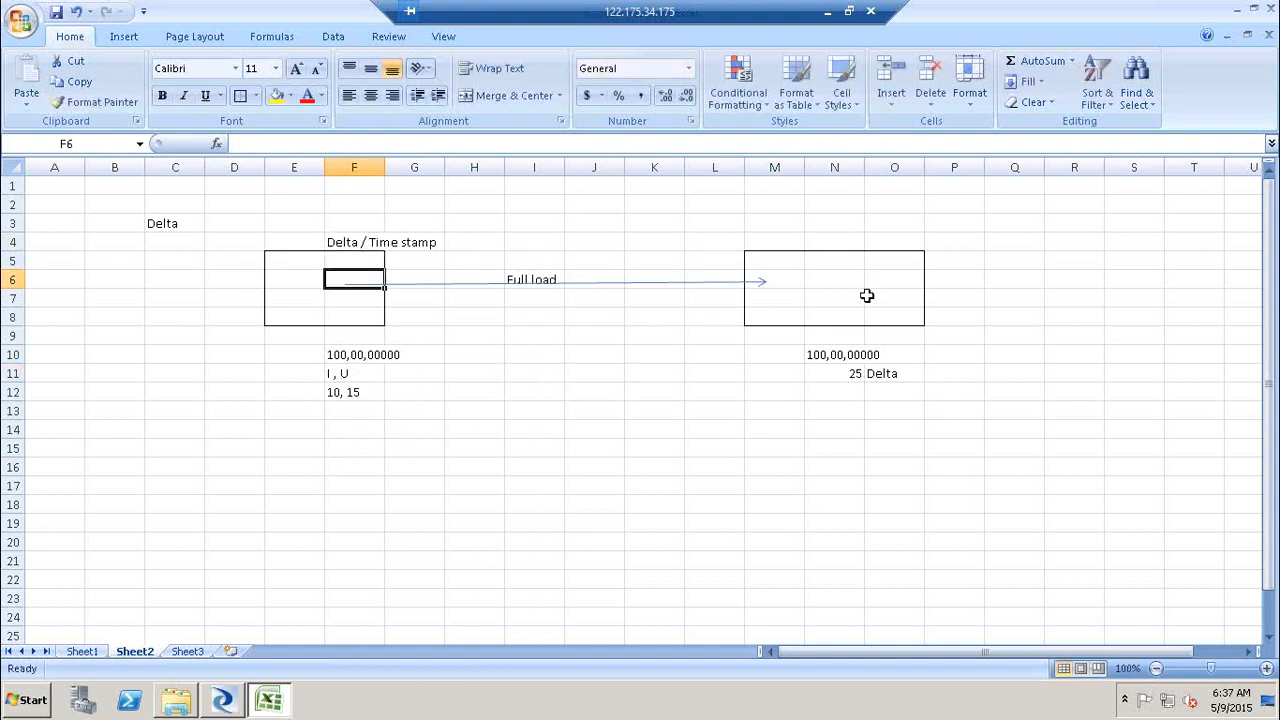
click(866, 296)
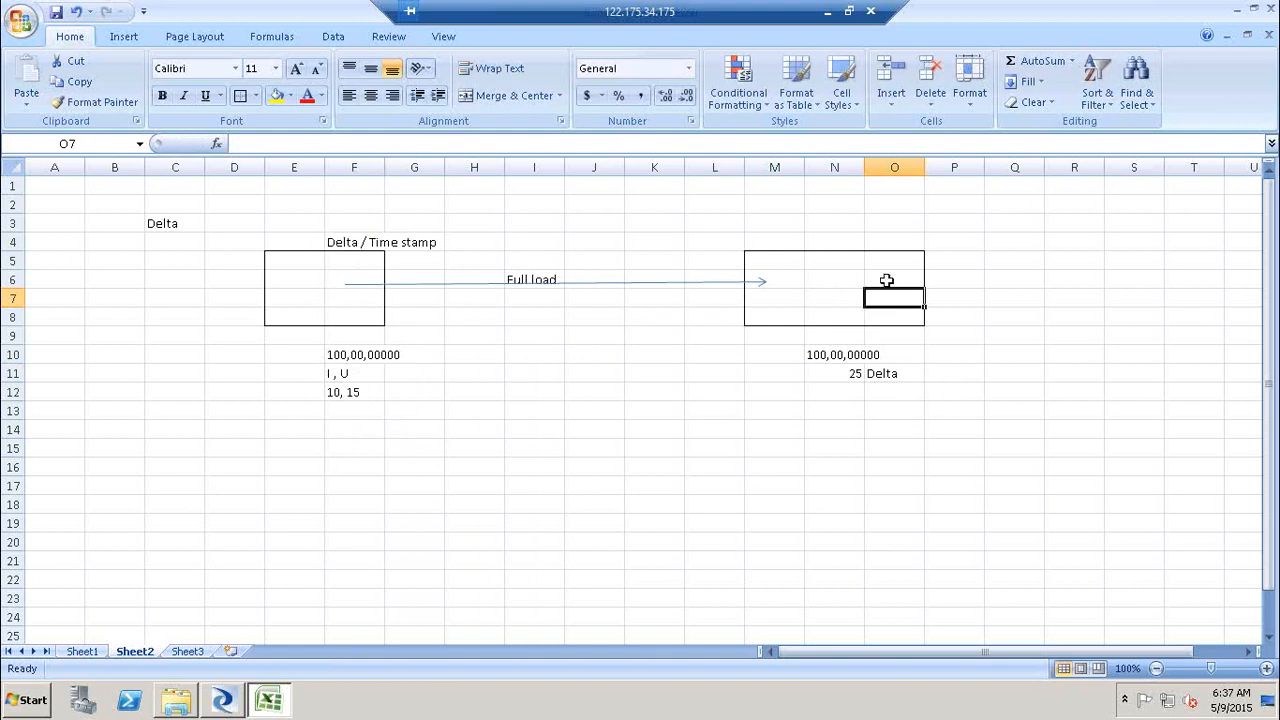
click(354, 297)
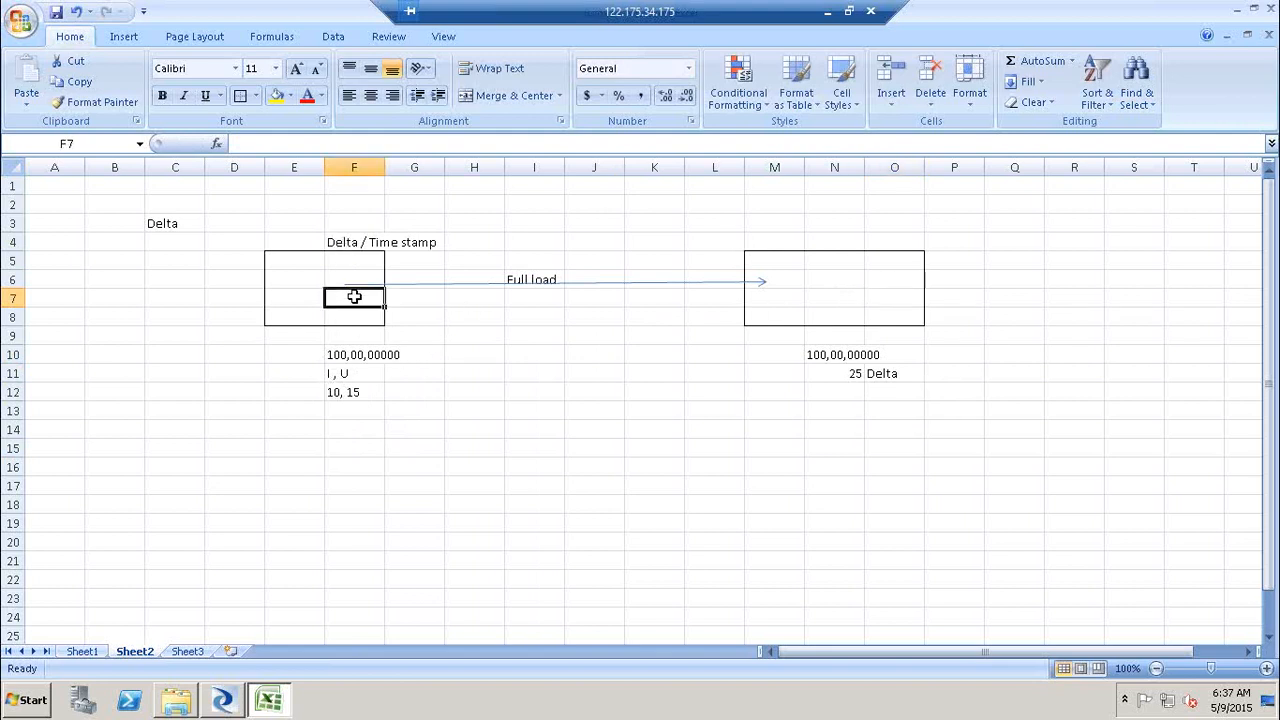
click(361, 411)
click(368, 396)
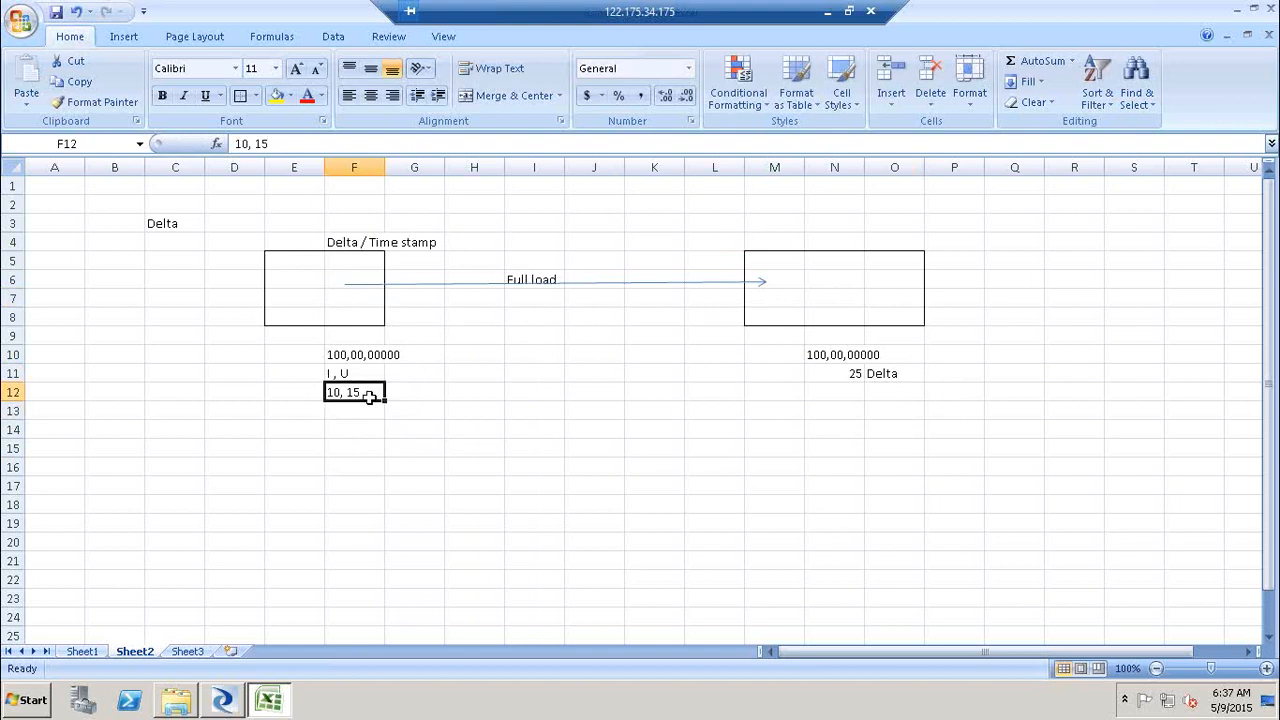
click(361, 278)
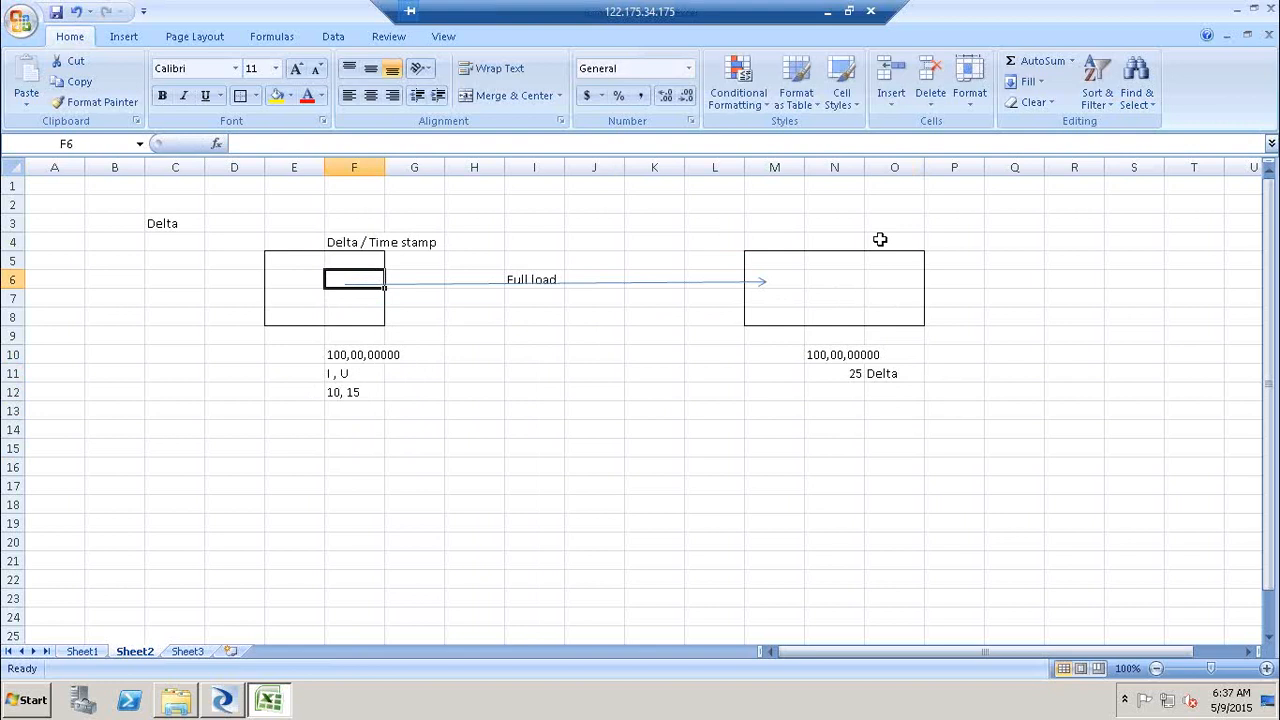
click(875, 274)
click(308, 302)
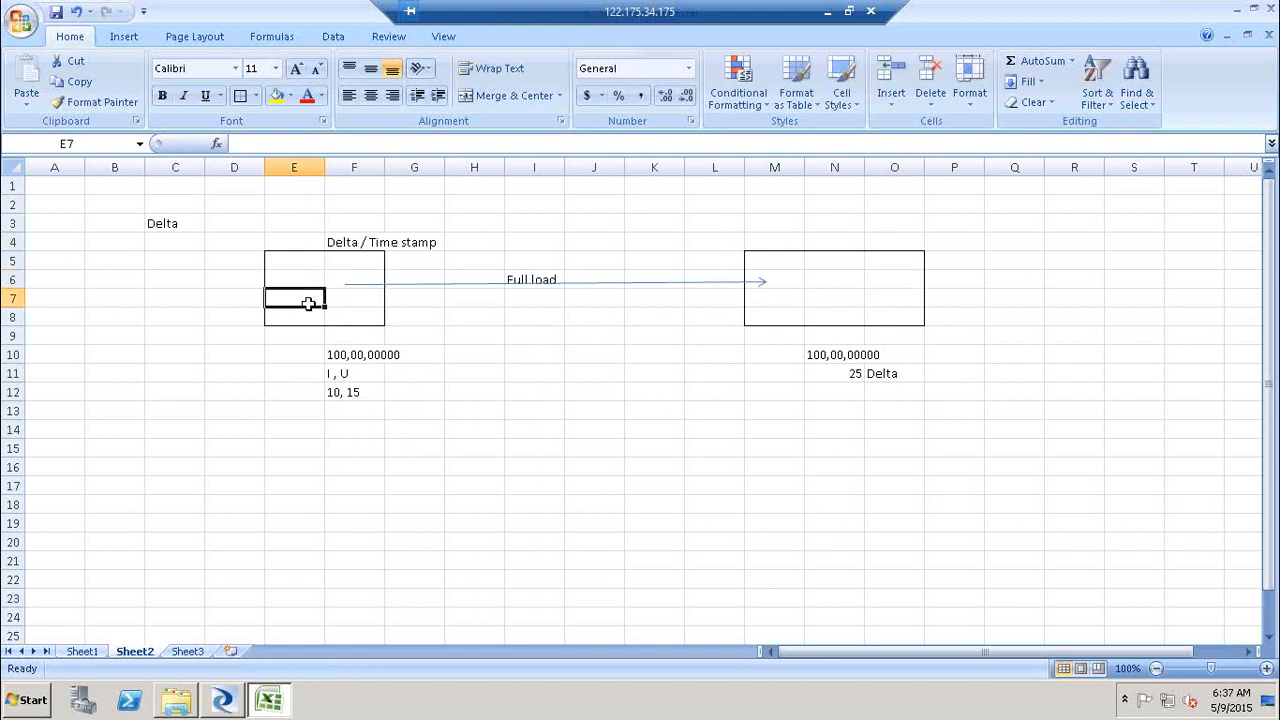
click(912, 306)
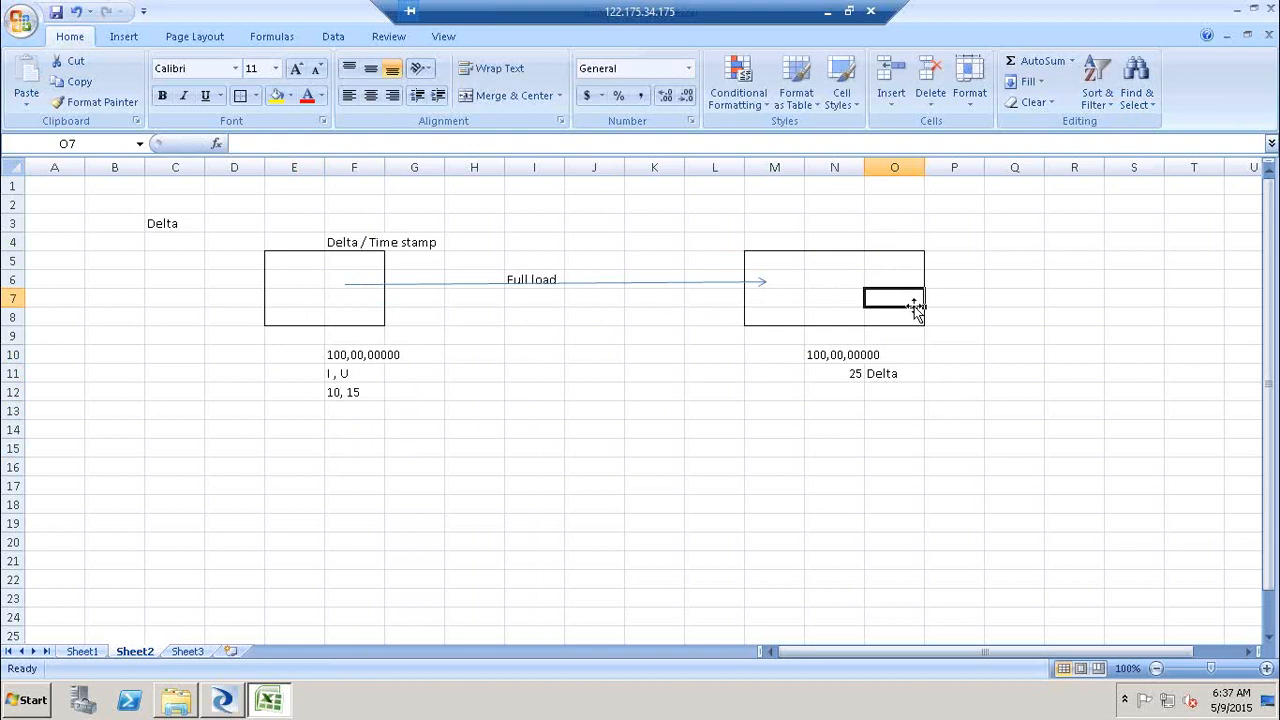
Step: Enter the heading AutomatedDelta in cell E15 below the full load diagram
click(316, 451)
text(AutomatedDelta)
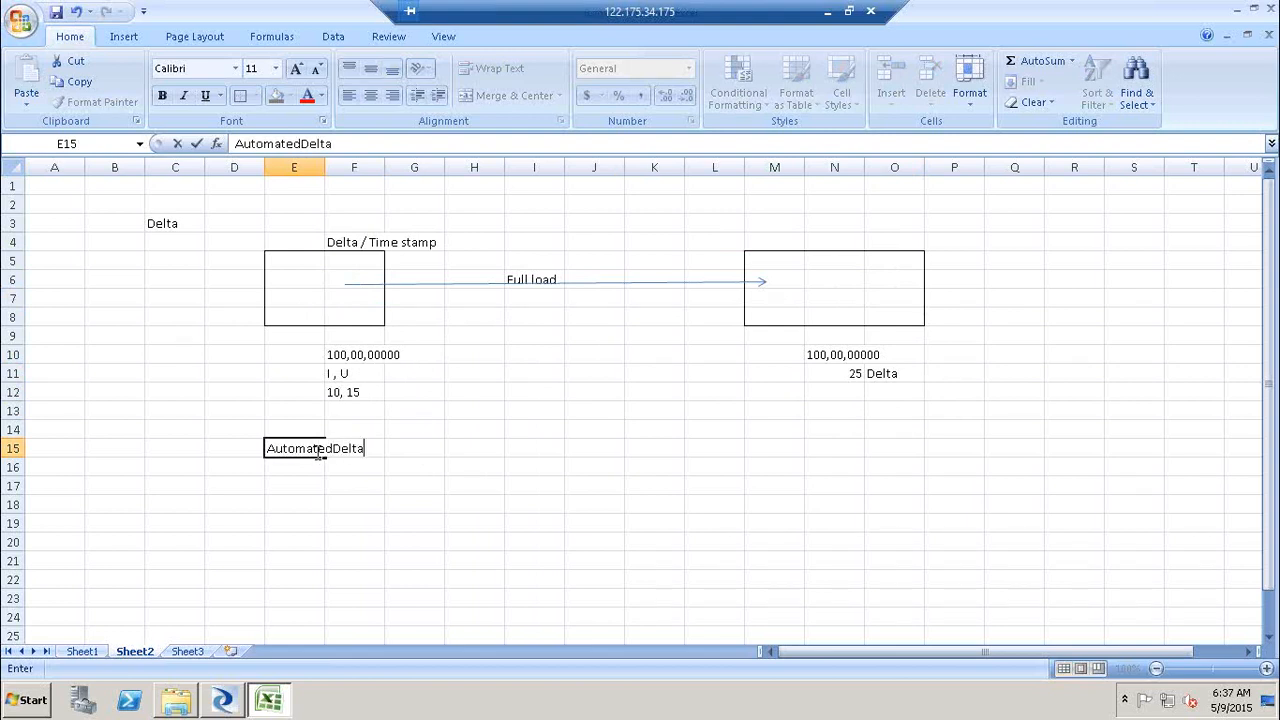
click(428, 502)
click(302, 452)
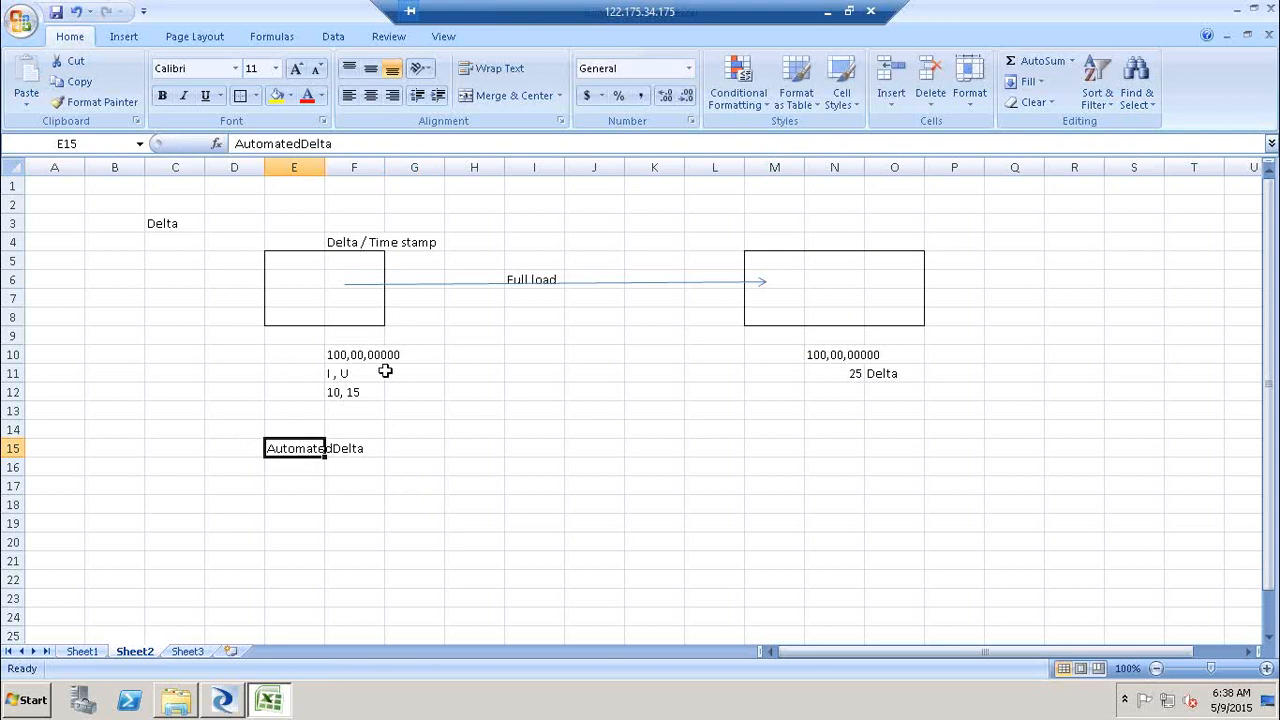
click(495, 484)
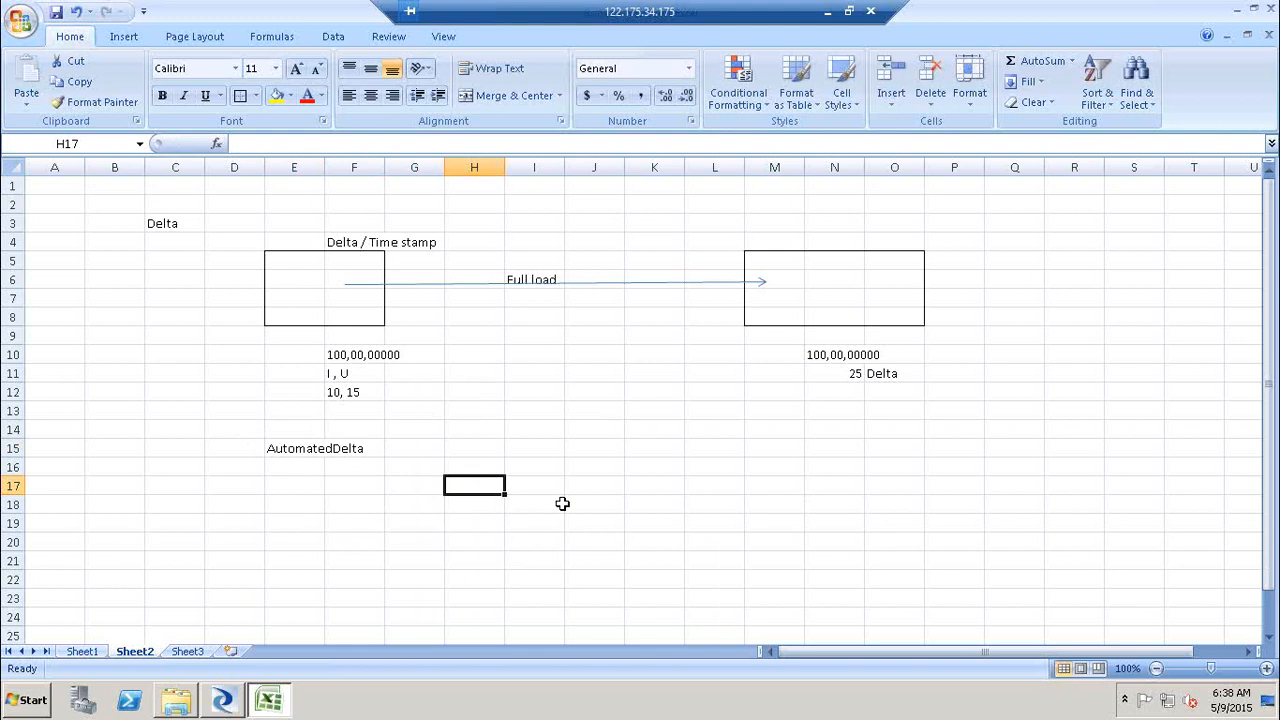
click(295, 468)
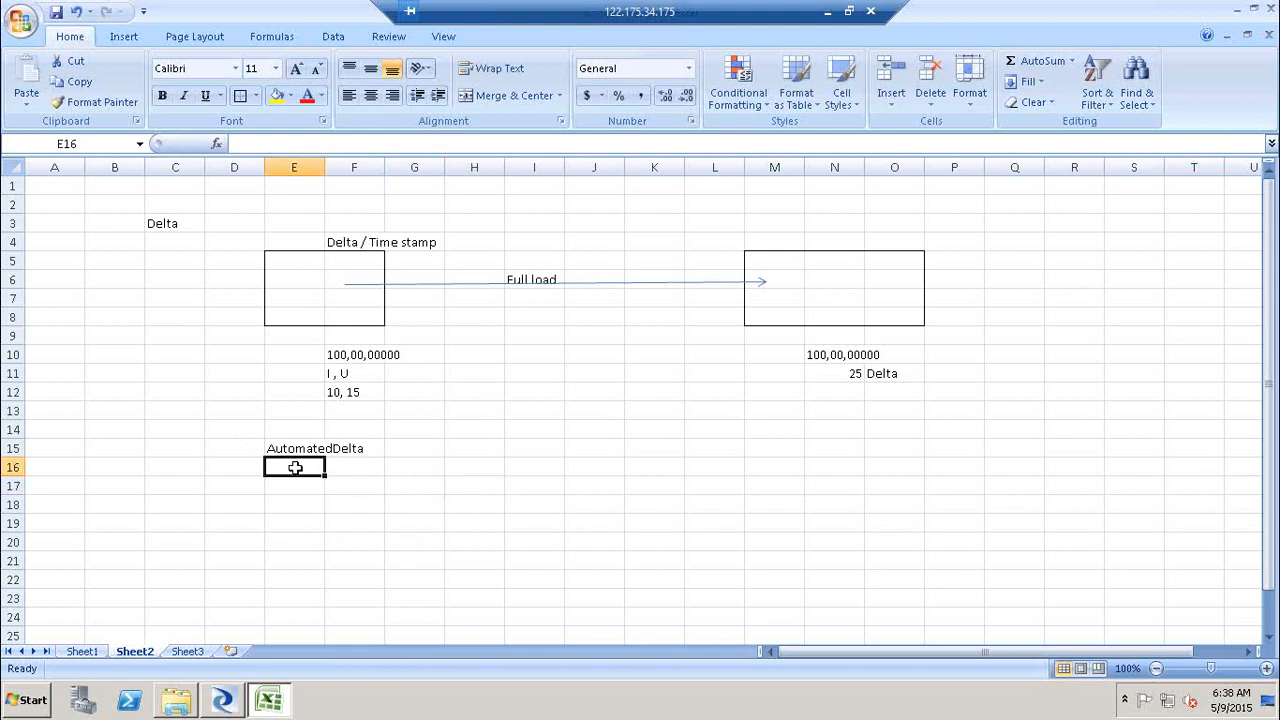
click(346, 472)
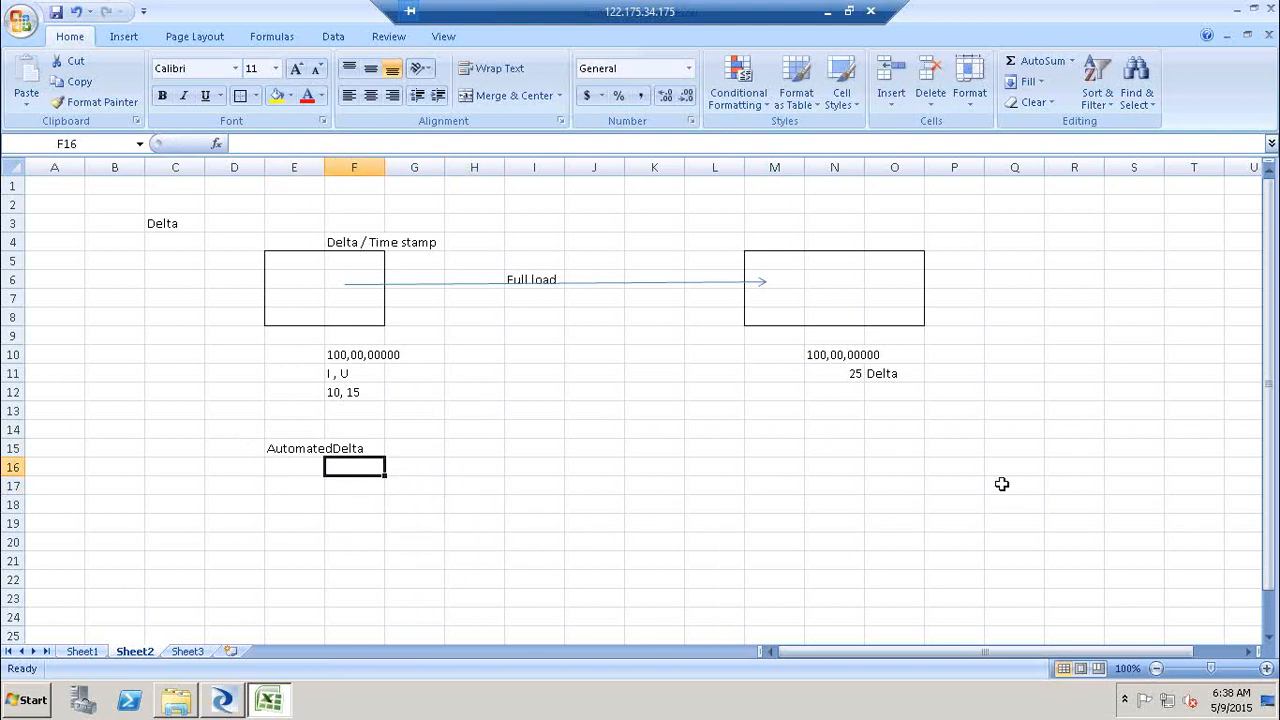
shift+click(870, 478)
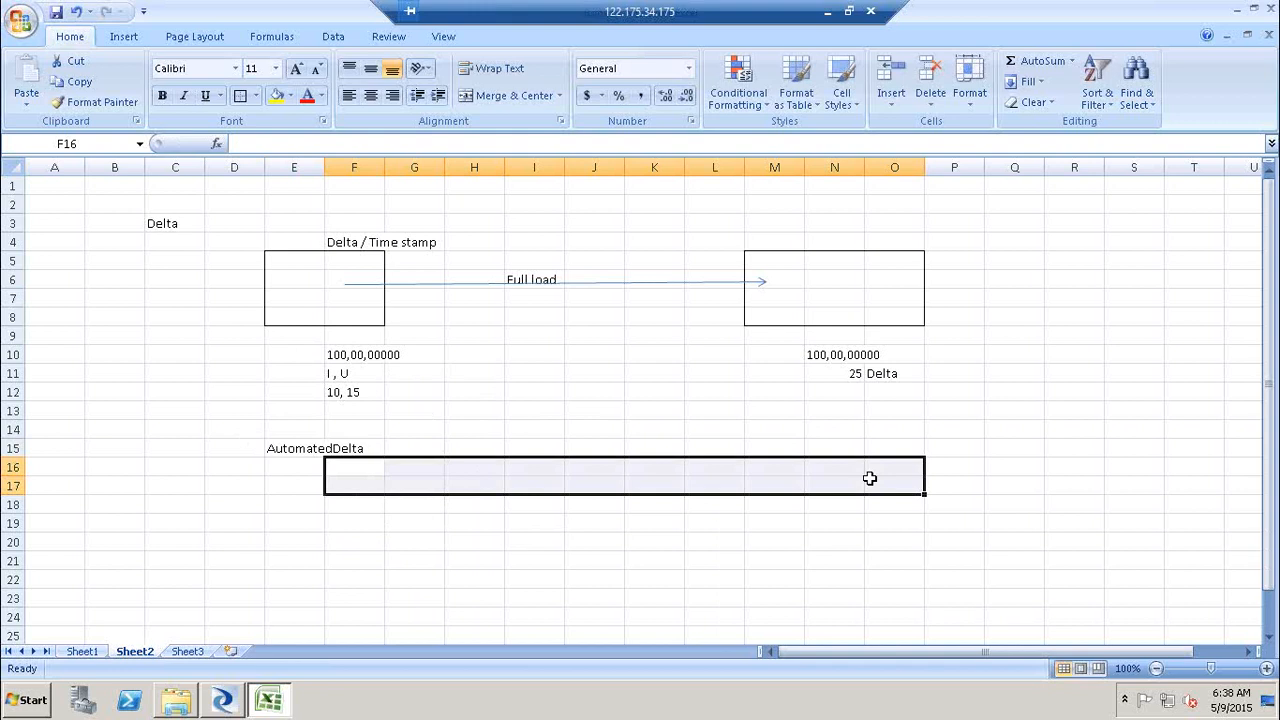
click(870, 479)
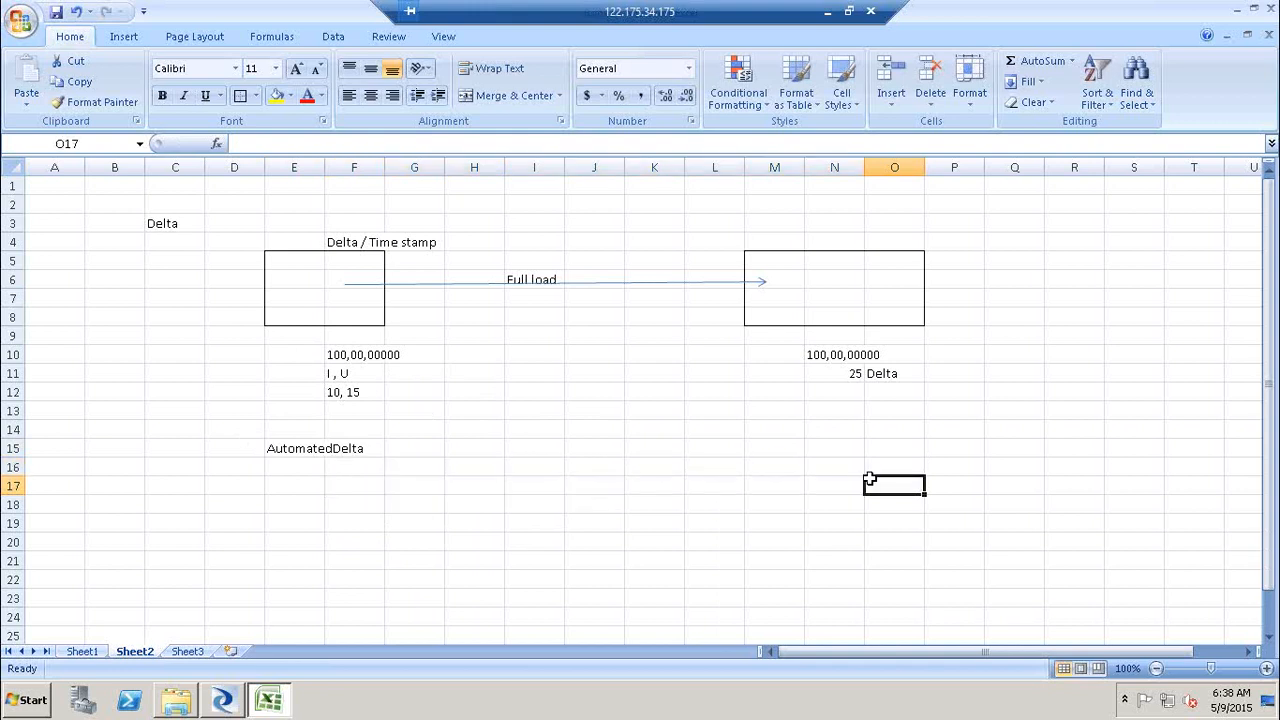
click(309, 451)
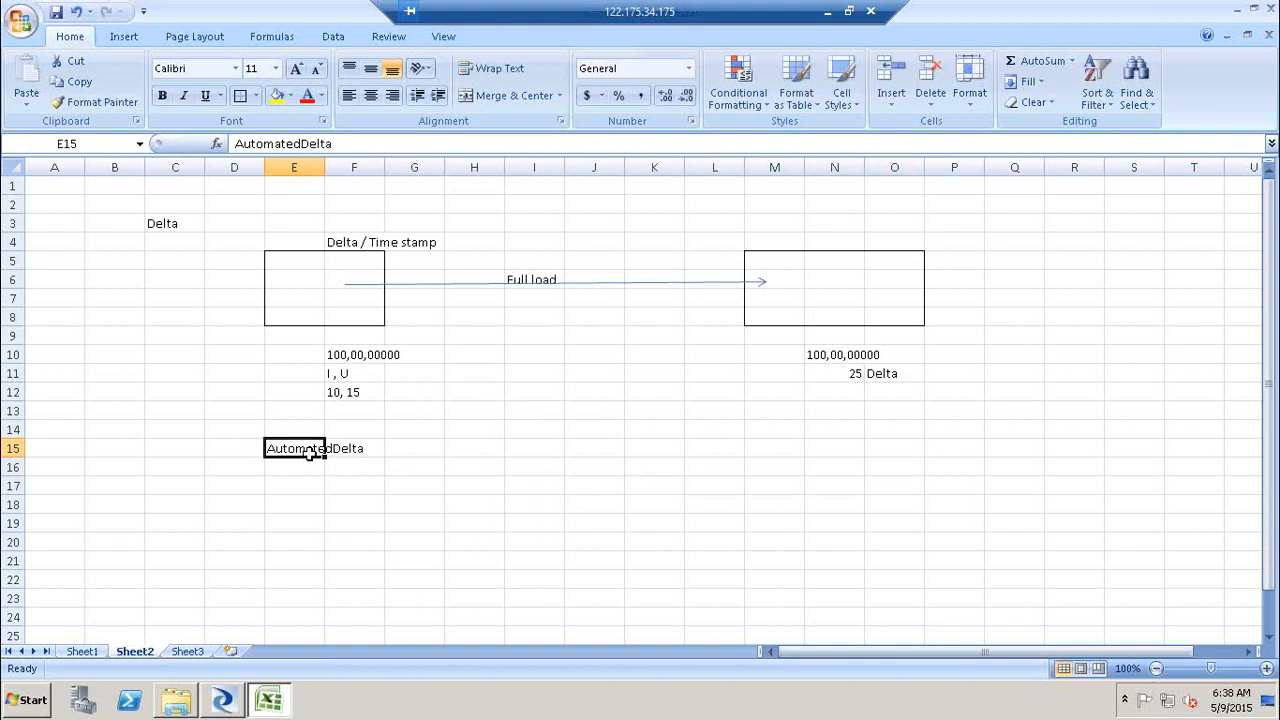
click(608, 463)
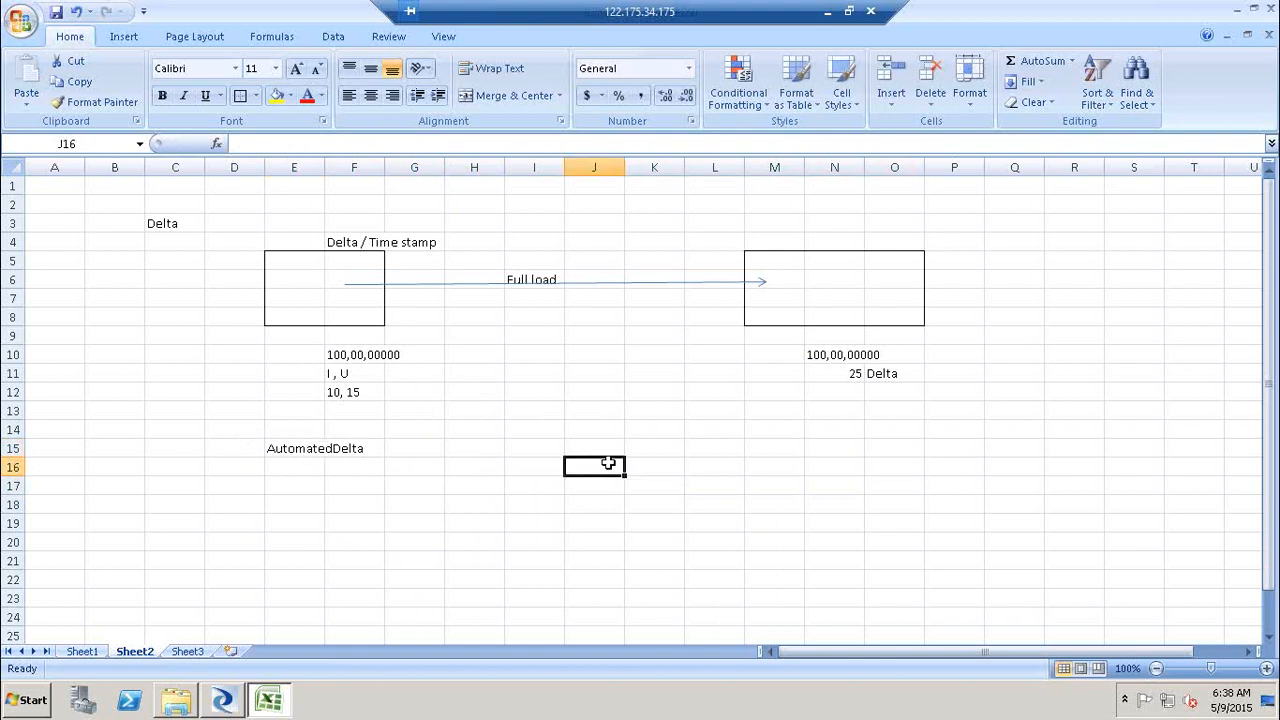
Step: Enter Emp in F17 below the AutomatedDelta heading and put a border around the cell
drag(1270, 316, 1270, 326)
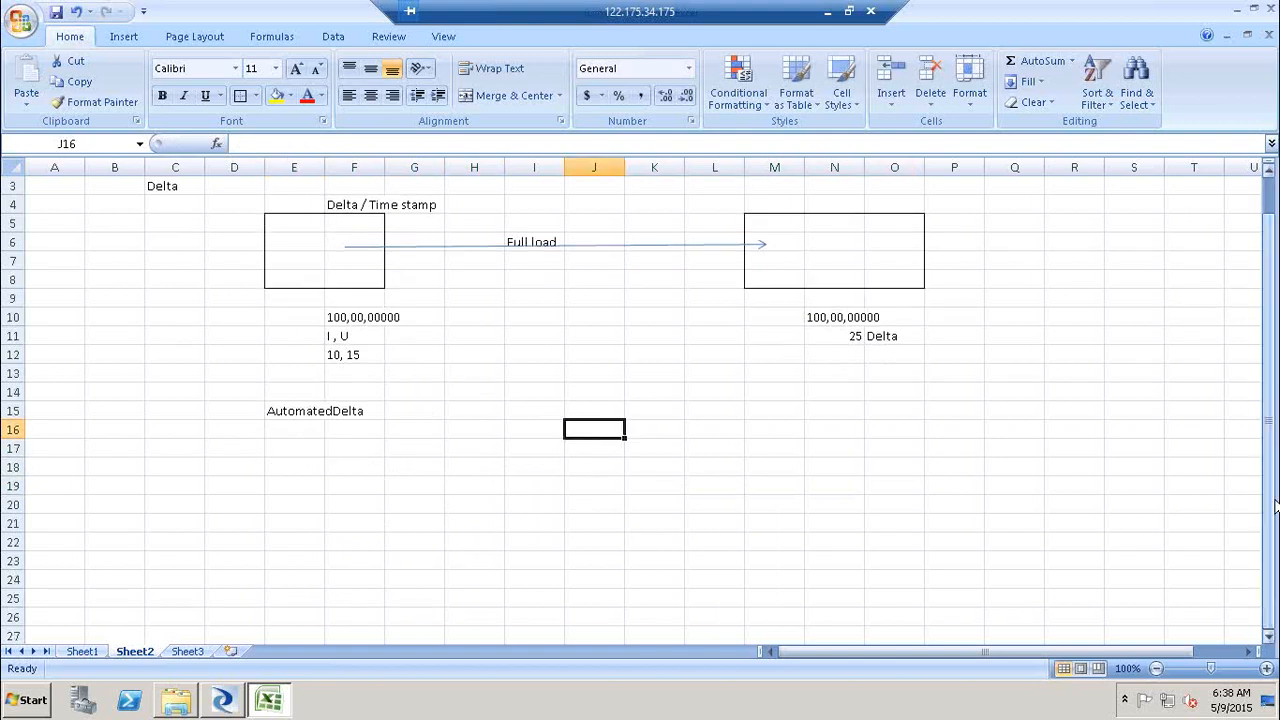
click(338, 452)
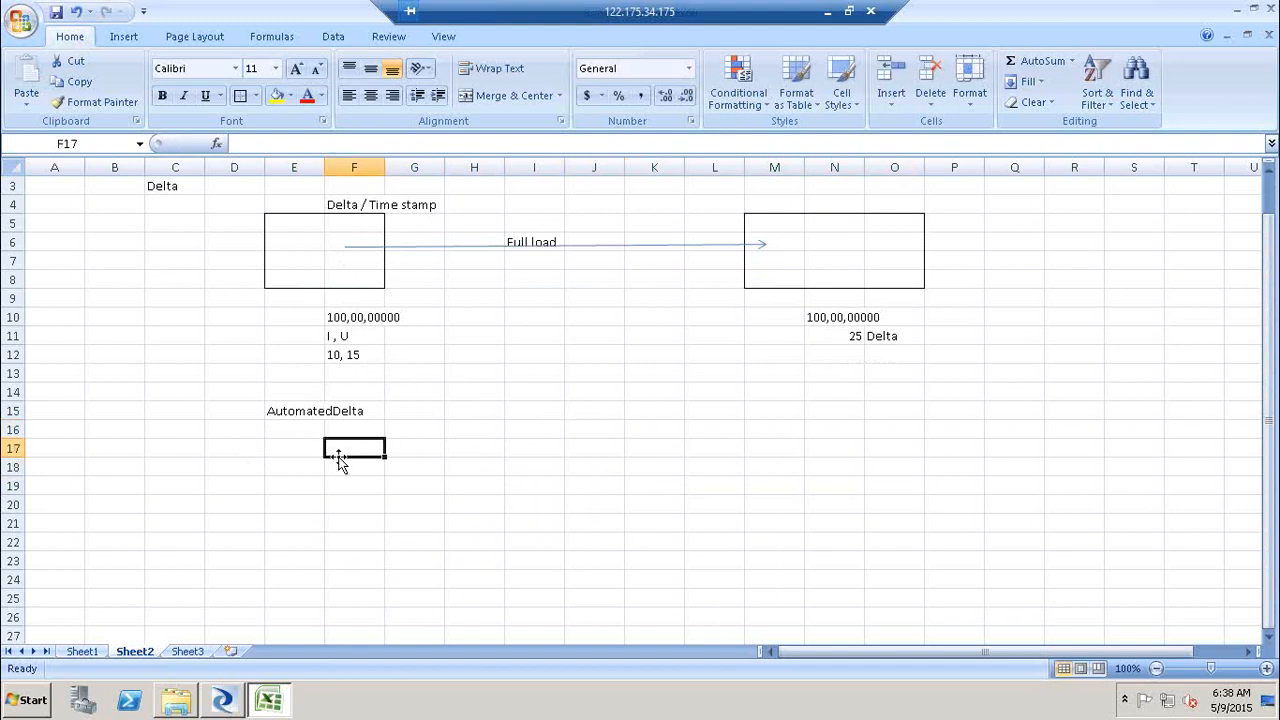
text(Empolo)
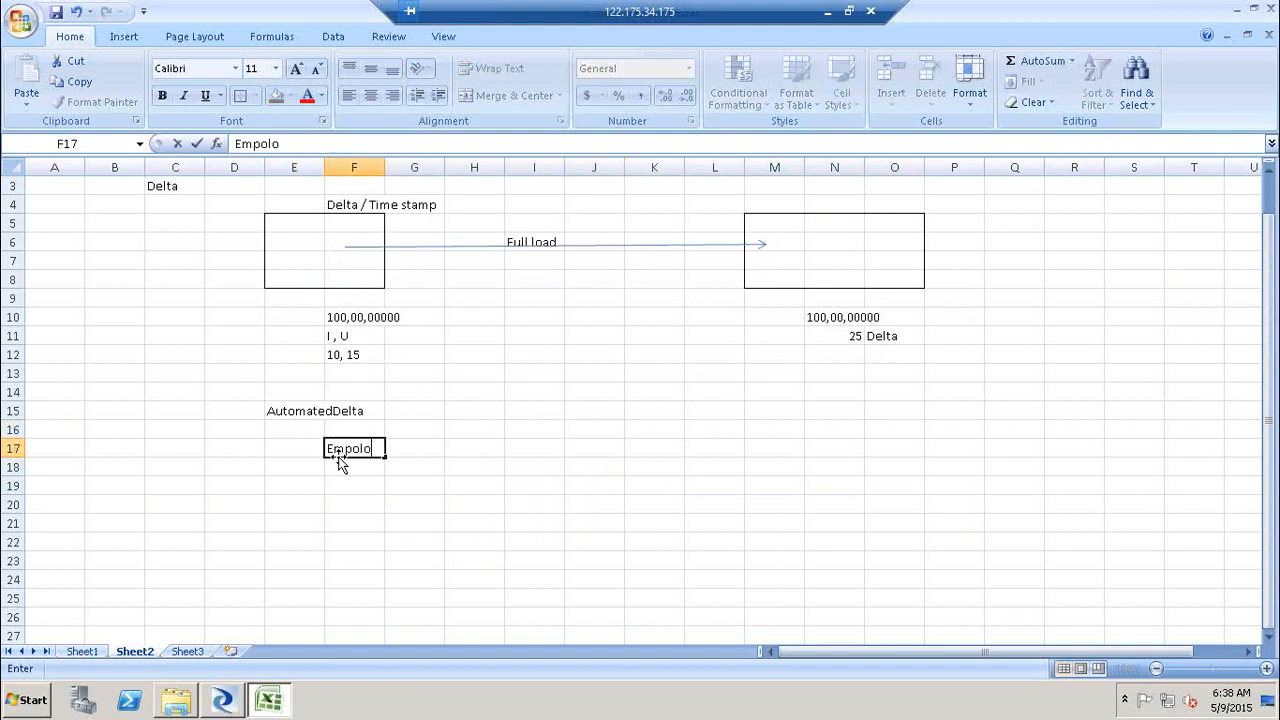
key(BackSpace)
key(BackSpace)
key(BackSpace)
click(472, 485)
click(372, 449)
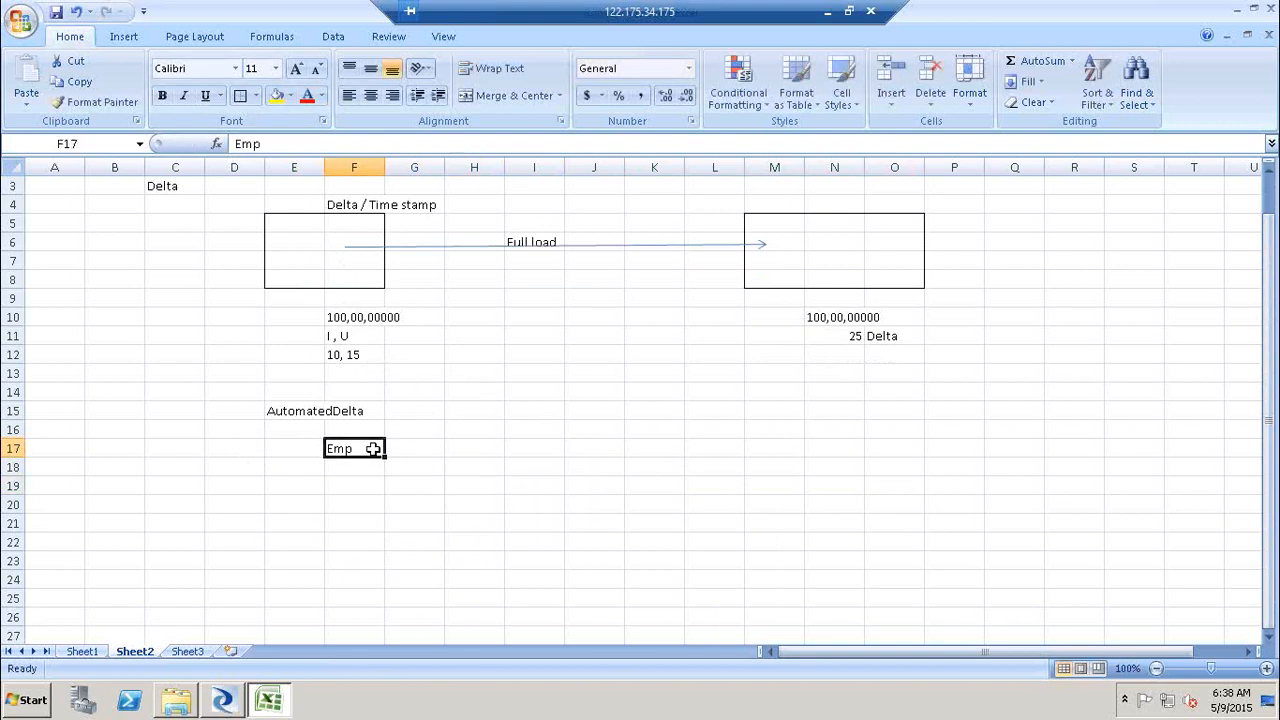
click(240, 95)
click(477, 455)
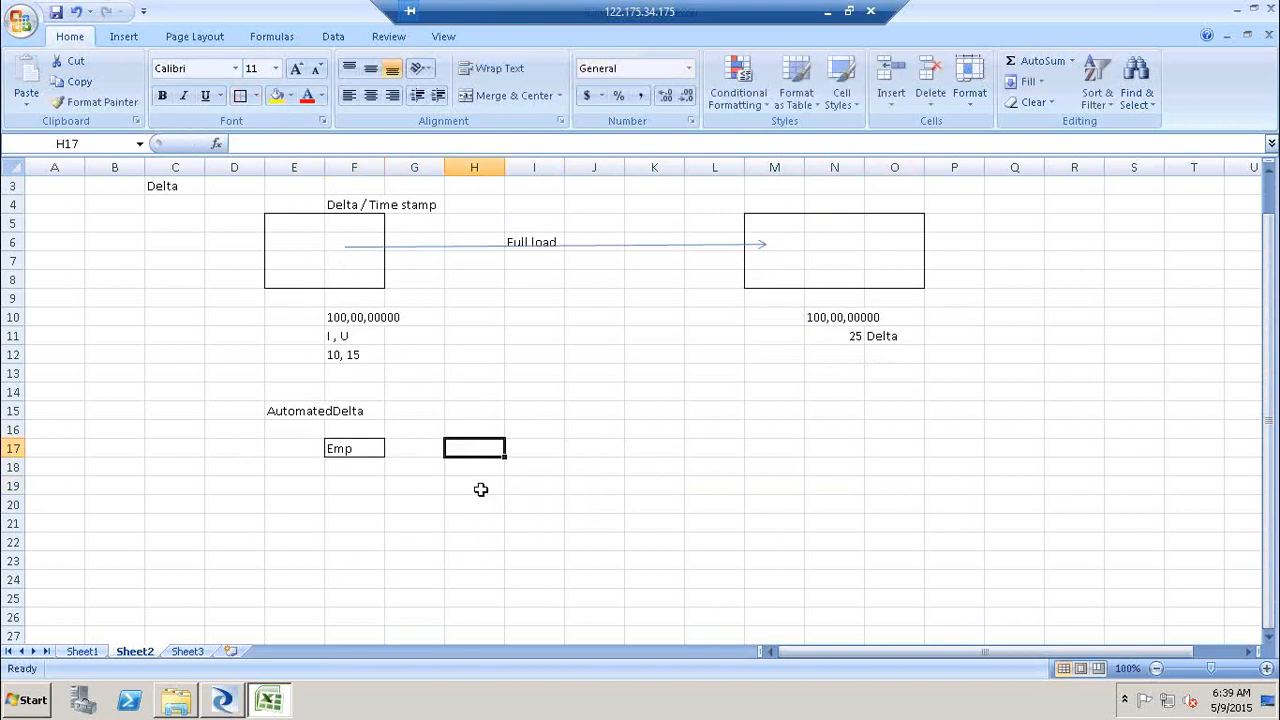
Step: Label two transforms of the delta flow: Table Comp in I20 and Hist preserving in K21
click(479, 490)
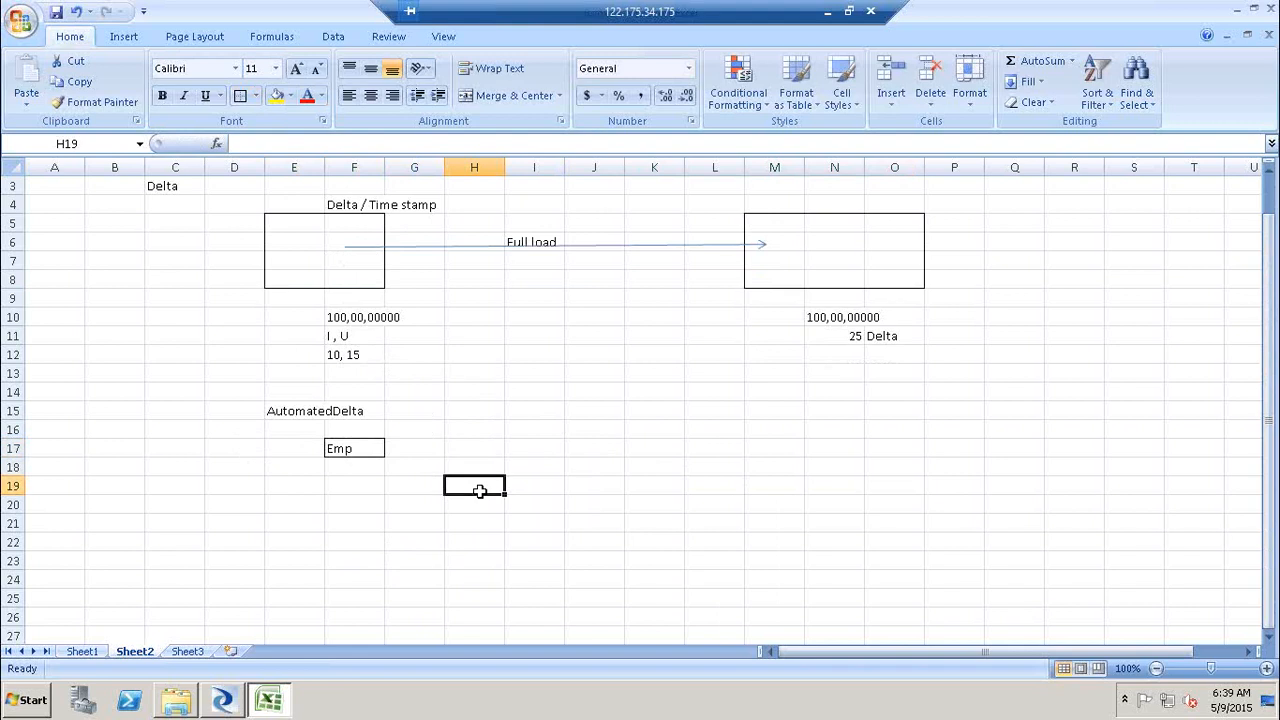
click(562, 509)
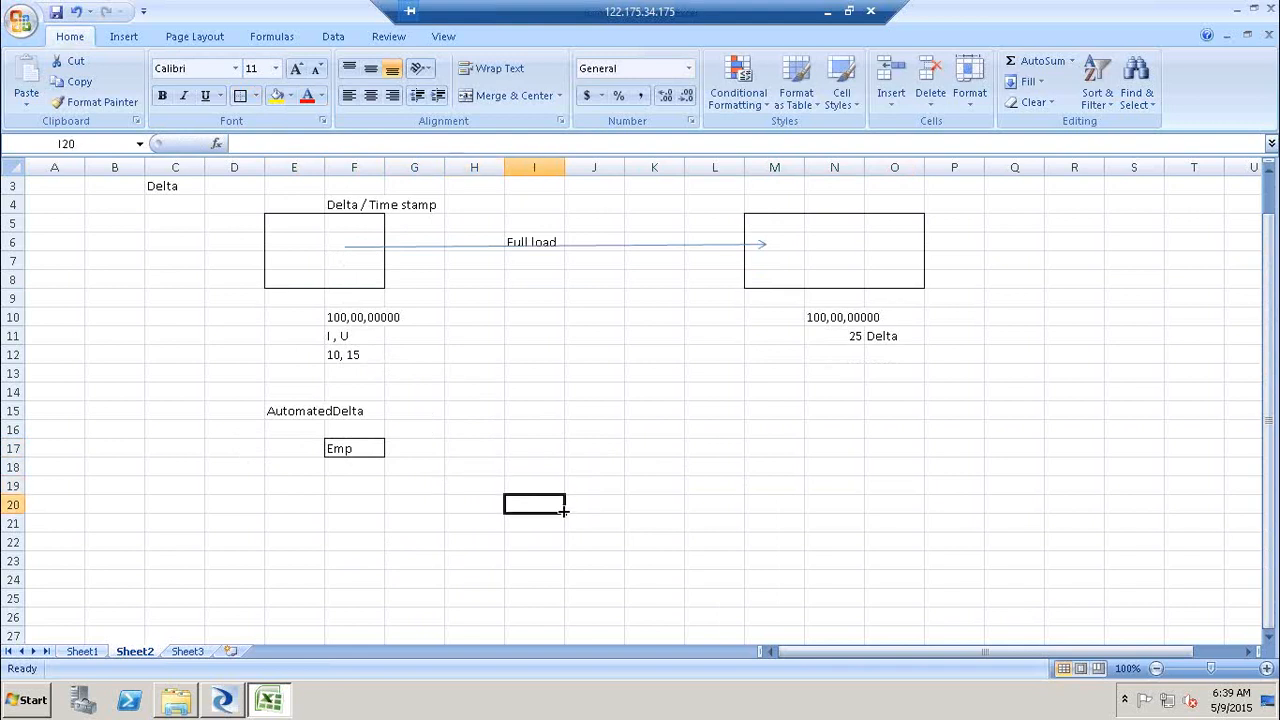
text(T)
key(BackSpace)
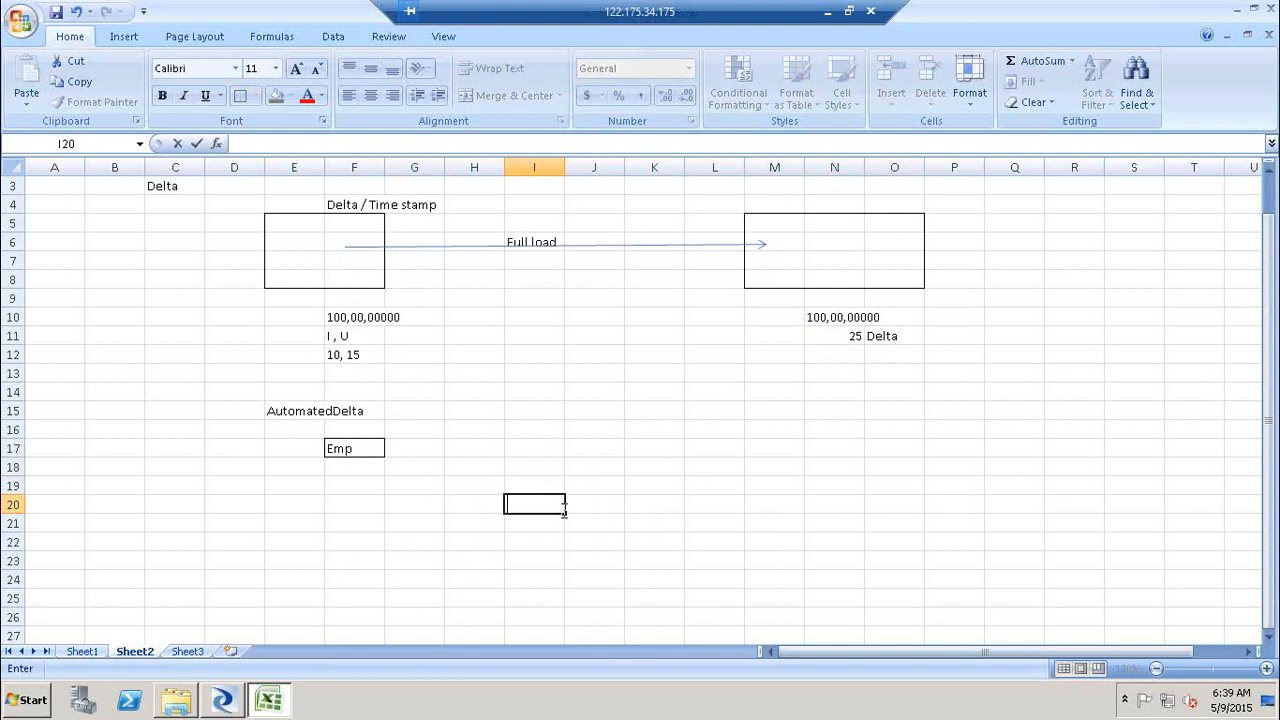
text(Table Comp)
click(671, 523)
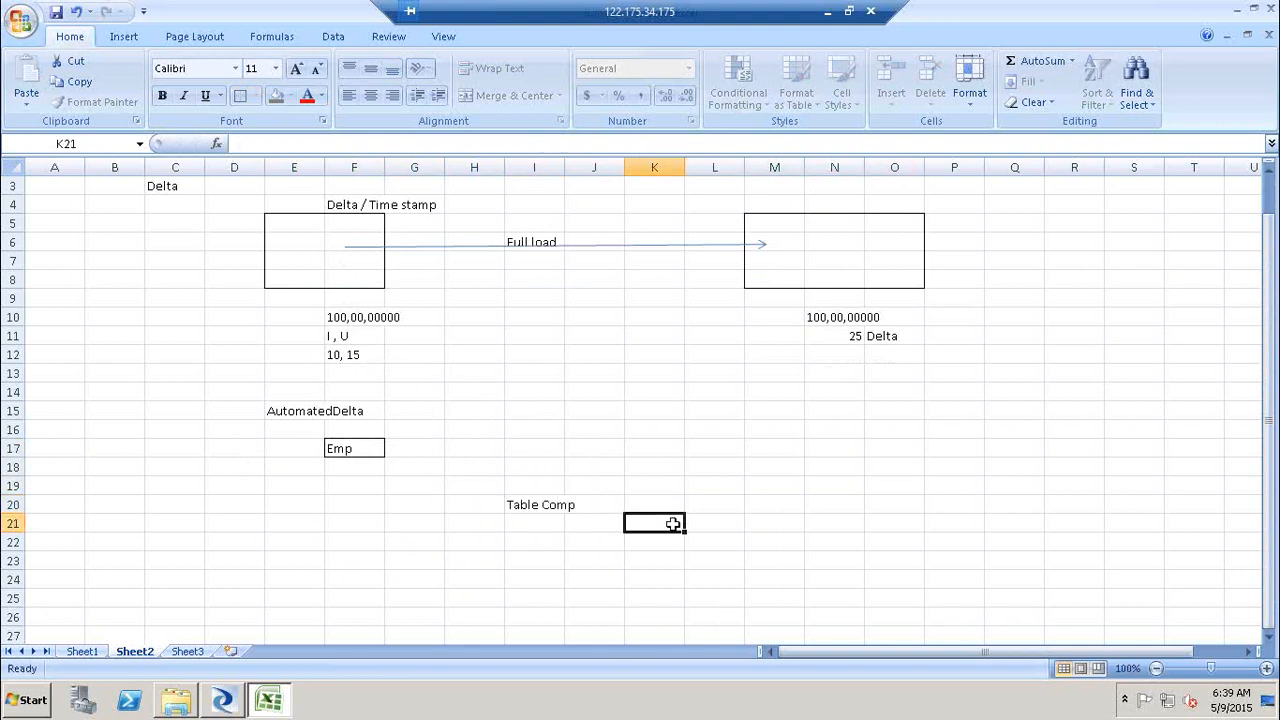
text(Hist preserving)
click(792, 541)
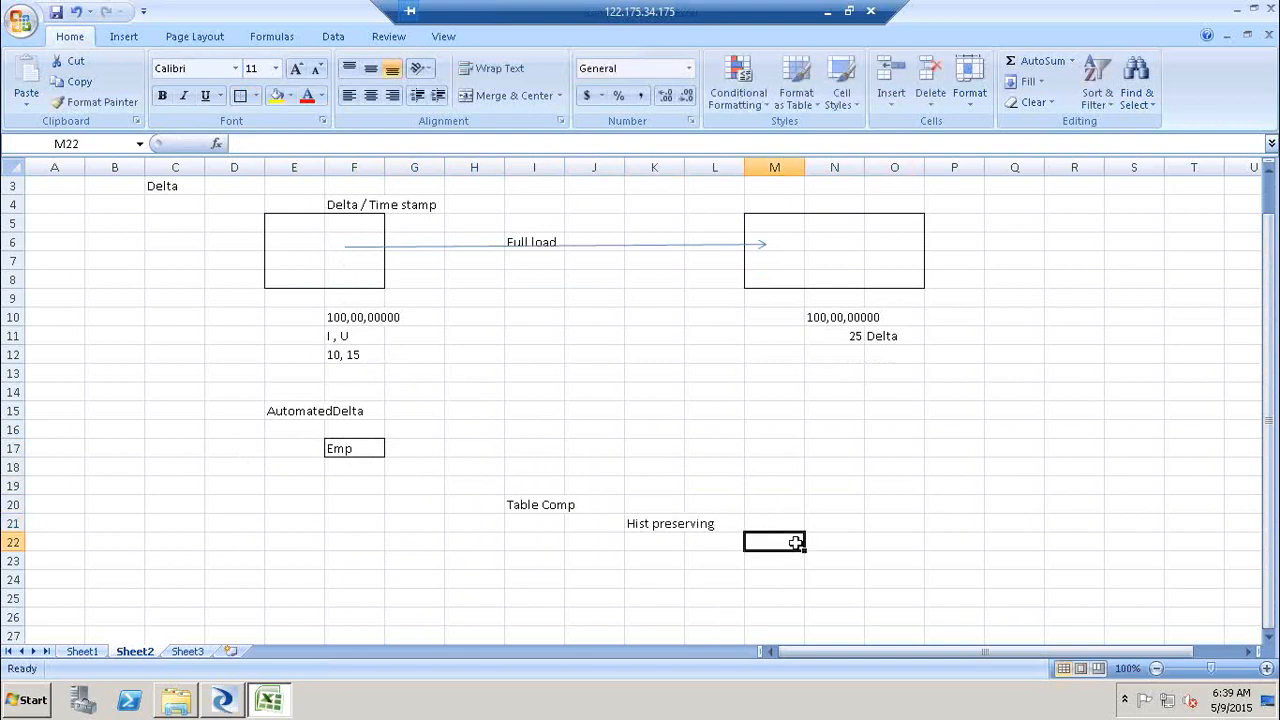
Step: Add QT in H18 after Emp and Key Gen in M22 after Hist preserving
click(457, 468)
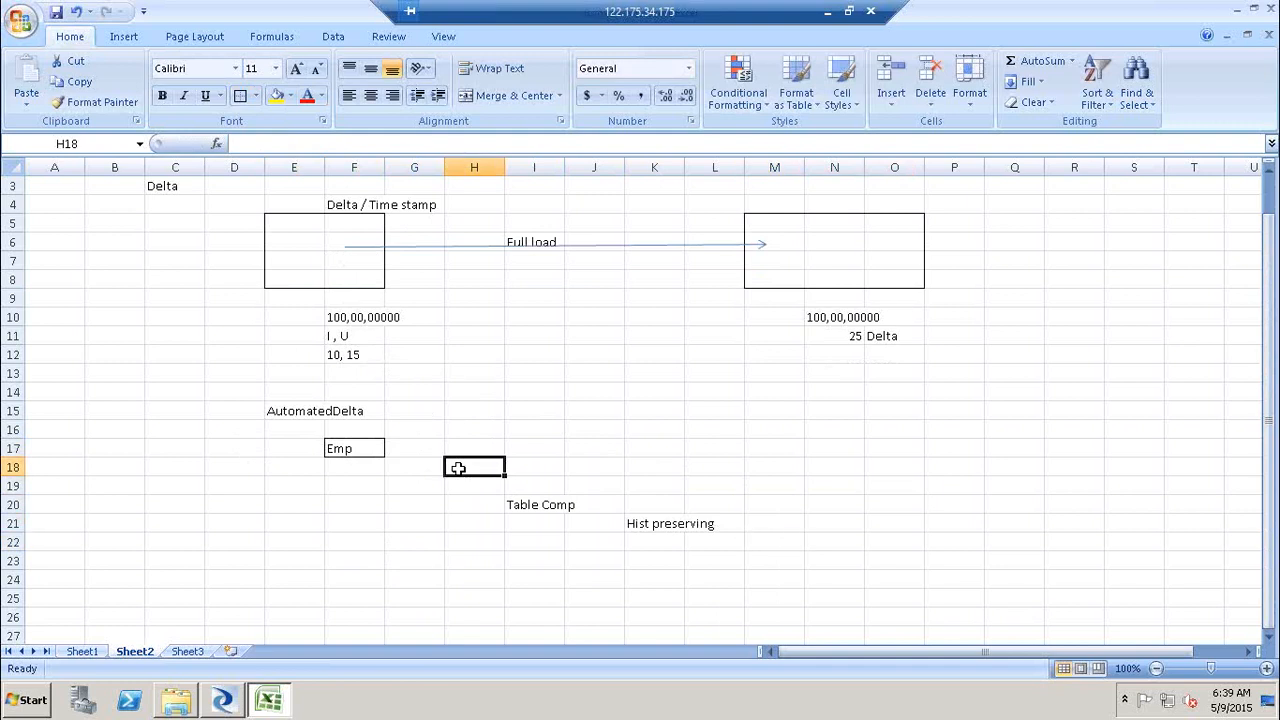
text(QT)
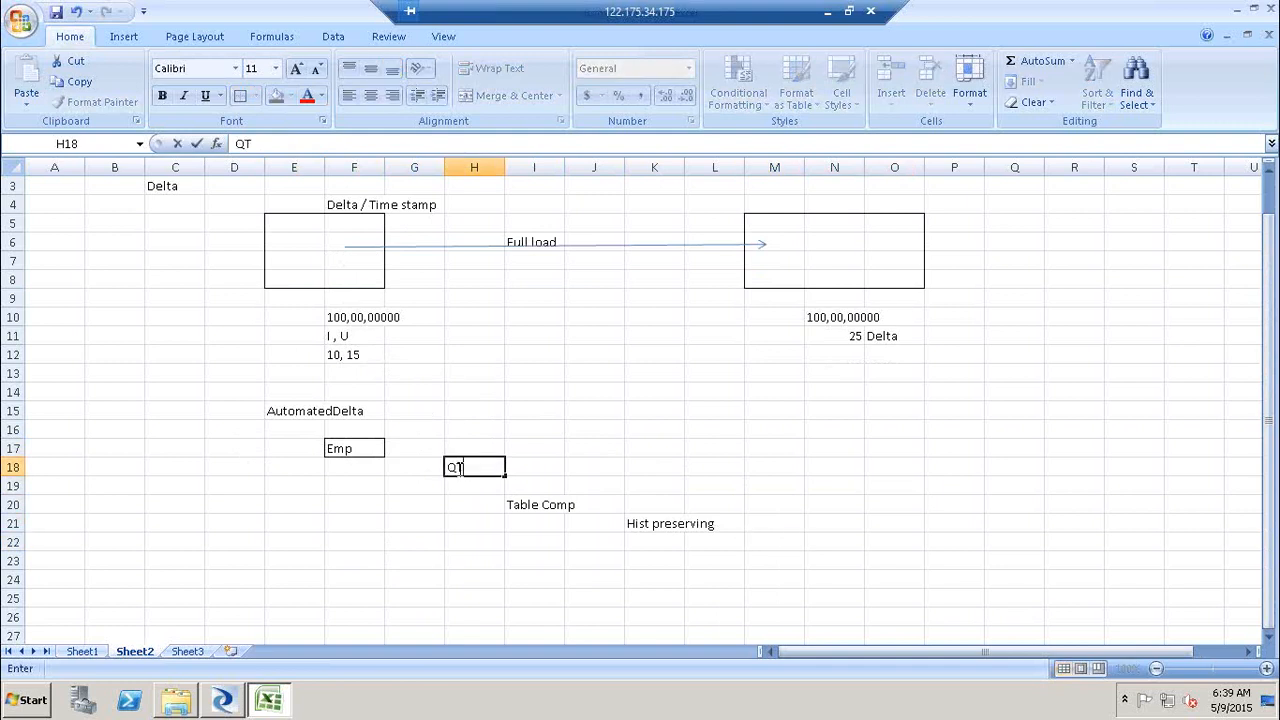
click(781, 547)
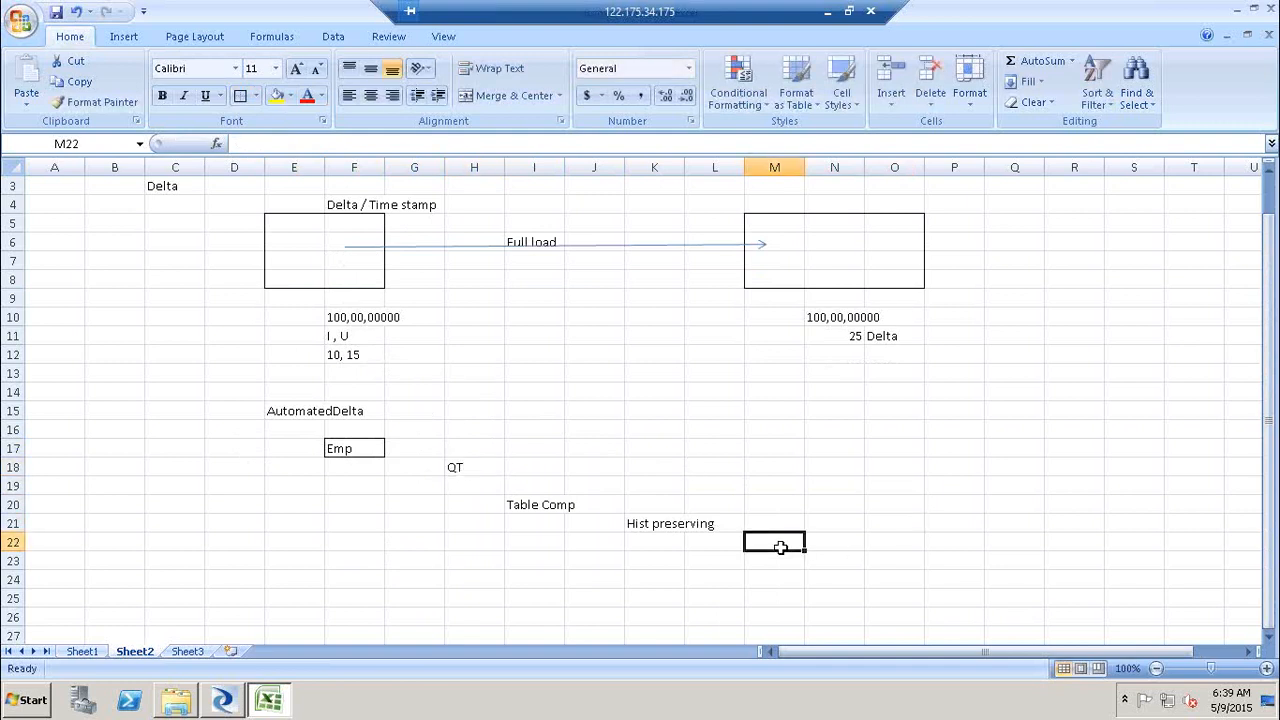
text(Ke)
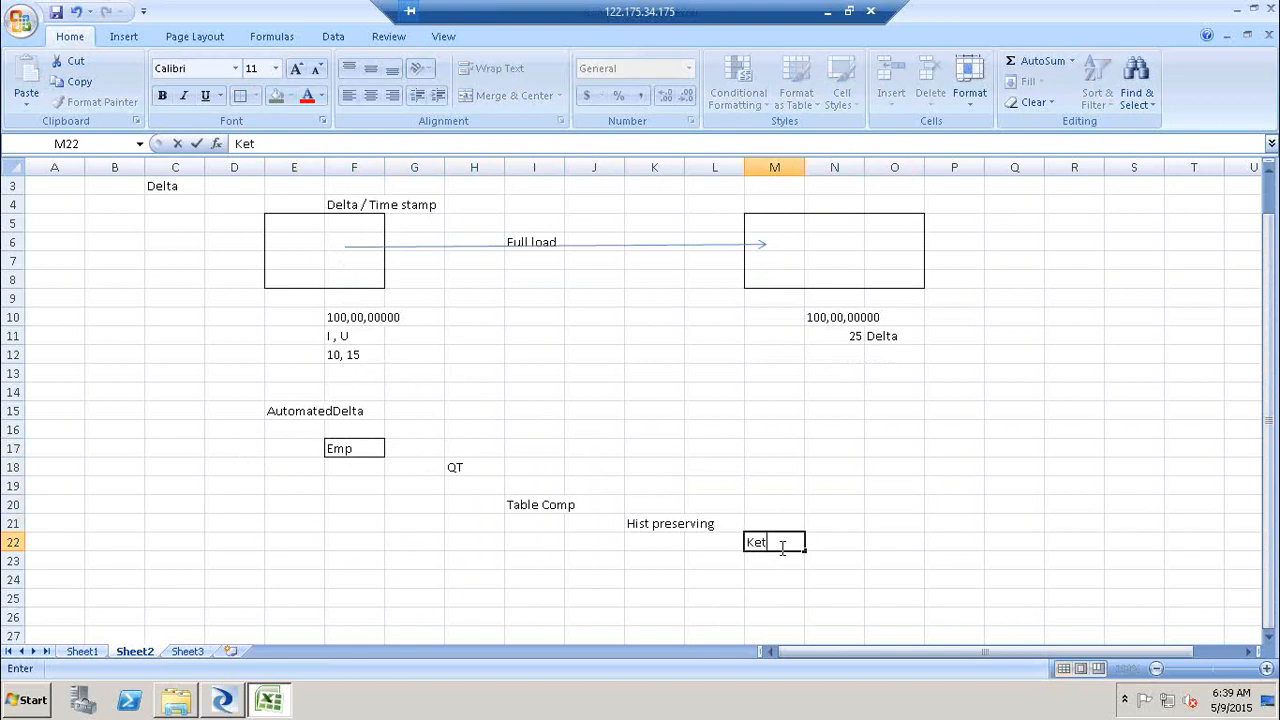
text(y Gen)
Step: Enter Trgt_table in P23 as the end of the flow and outline P23:P25 with a border
click(958, 557)
text(Te)
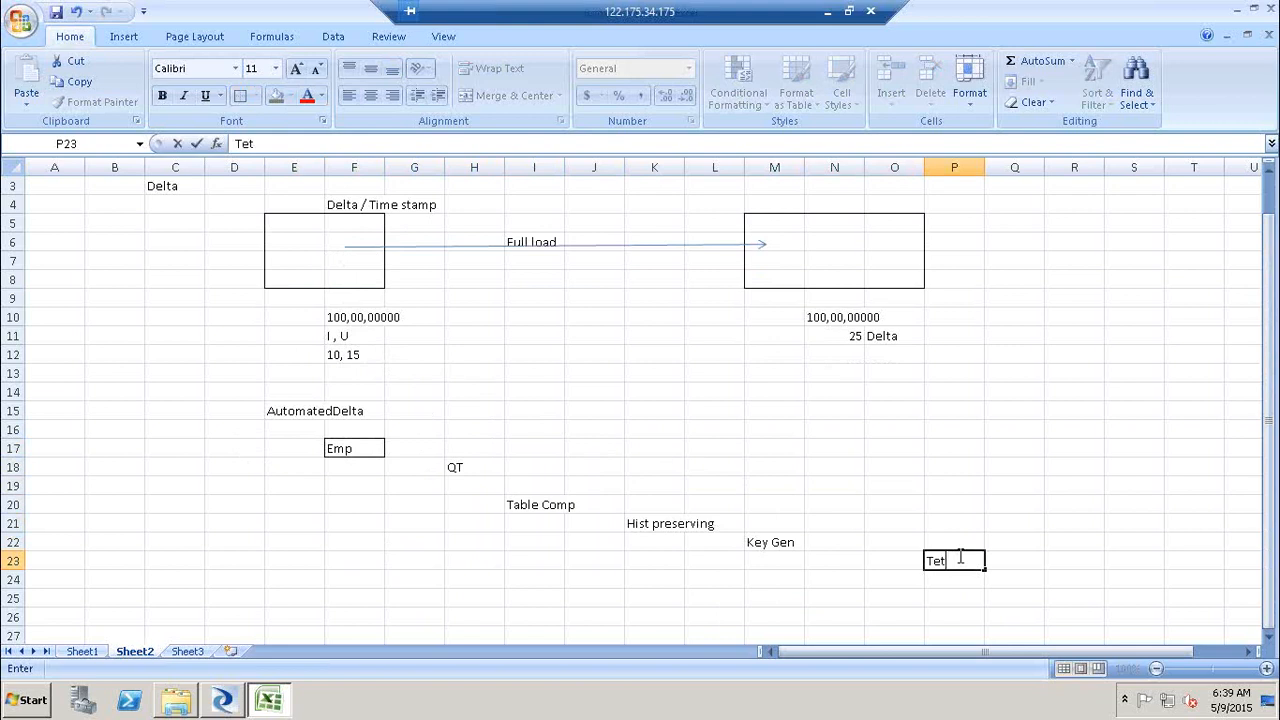
key(BackSpace)
text(rgt_table)
click(1077, 562)
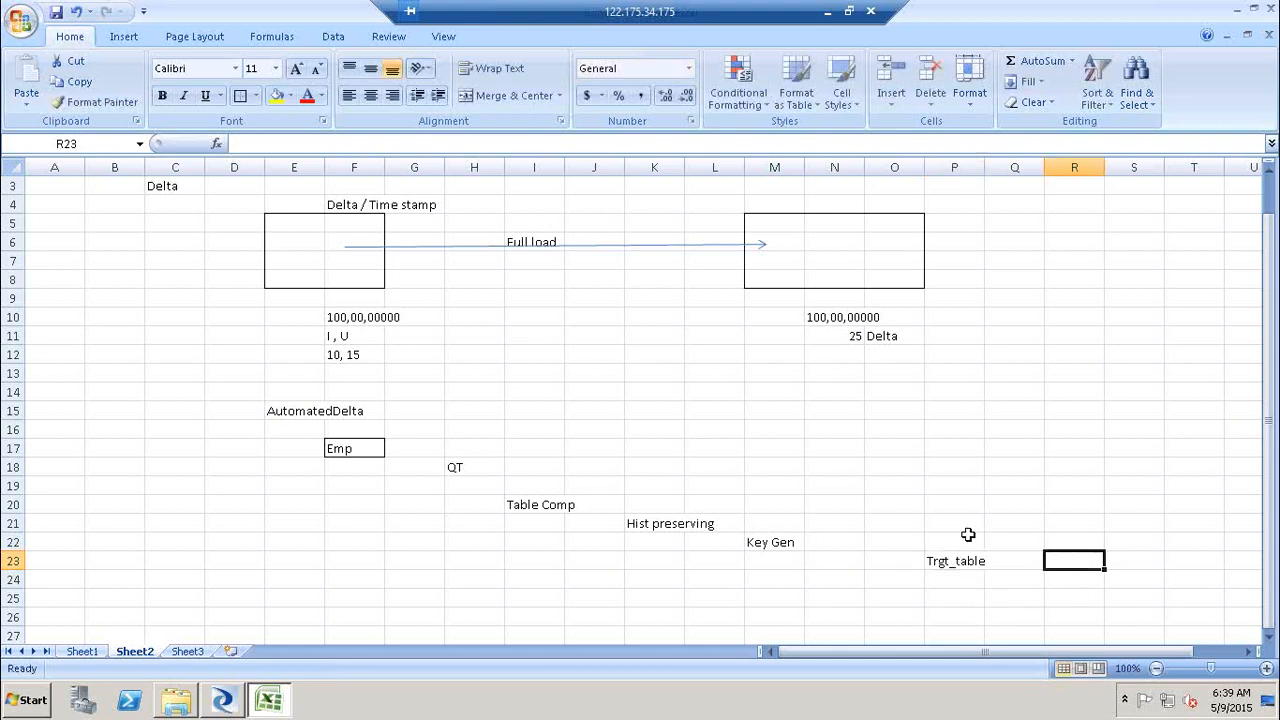
drag(960, 563, 957, 598)
click(240, 95)
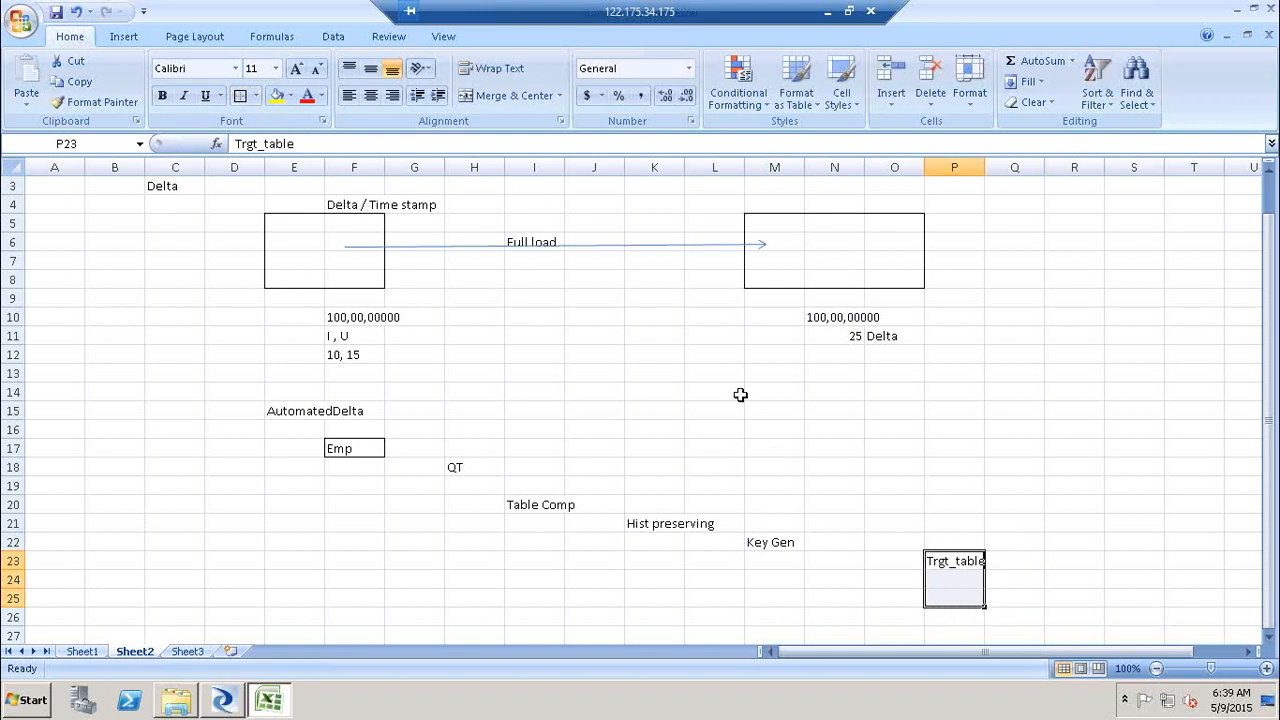
Step: Put a border around each of the Key Gen, Hist preserving, Table Comp and QT cells
click(777, 545)
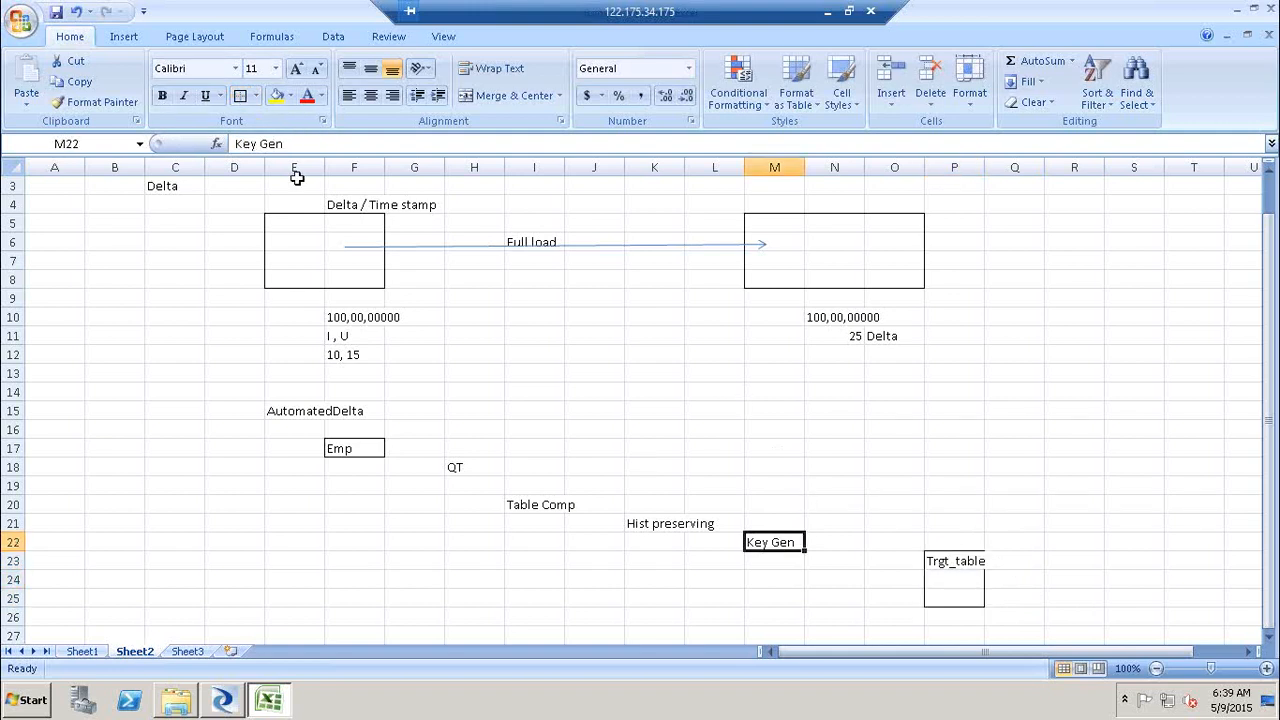
click(240, 95)
click(680, 523)
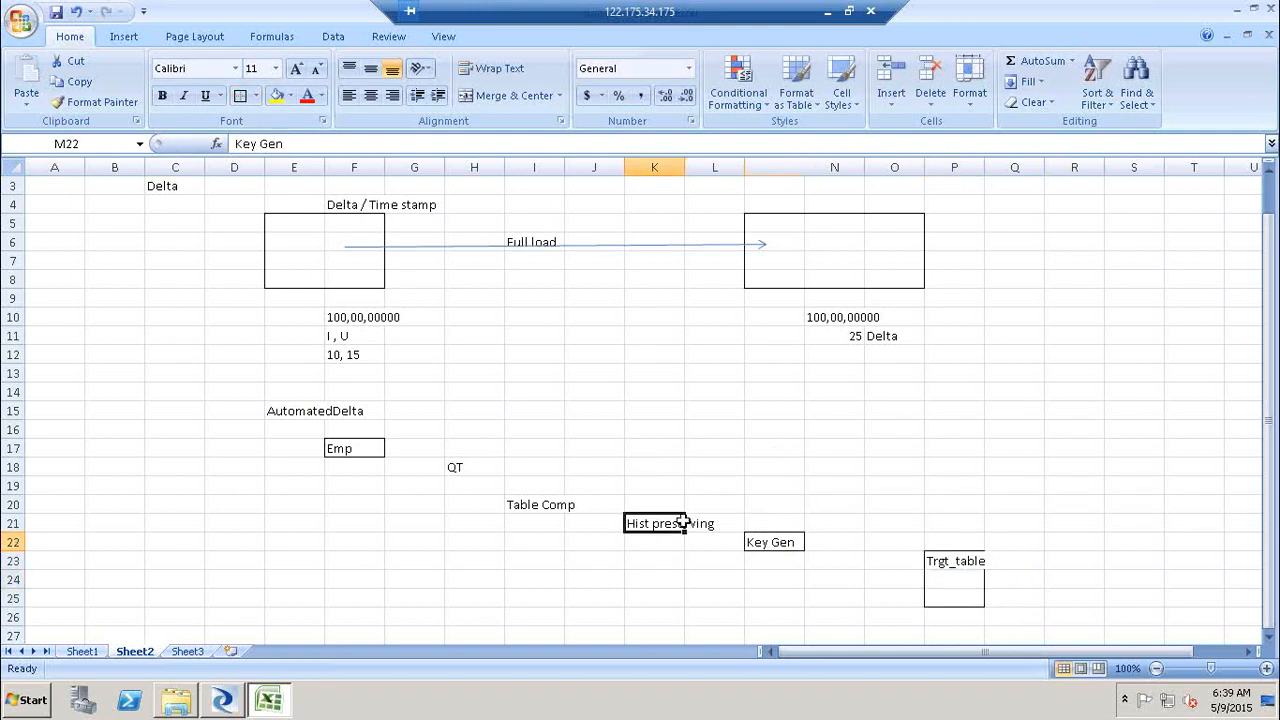
click(240, 95)
click(556, 509)
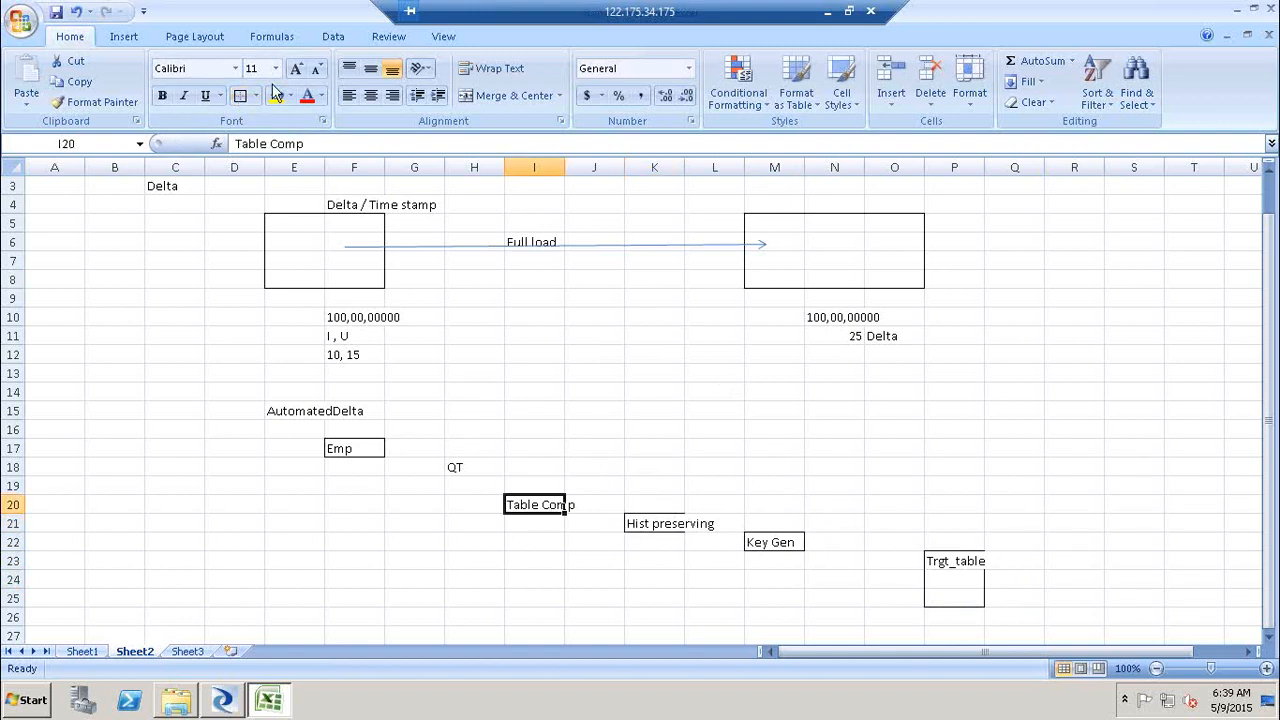
click(242, 98)
click(466, 468)
click(241, 98)
Step: Draw straight arrows from Emp to QT and from QT to Table Comp
click(123, 37)
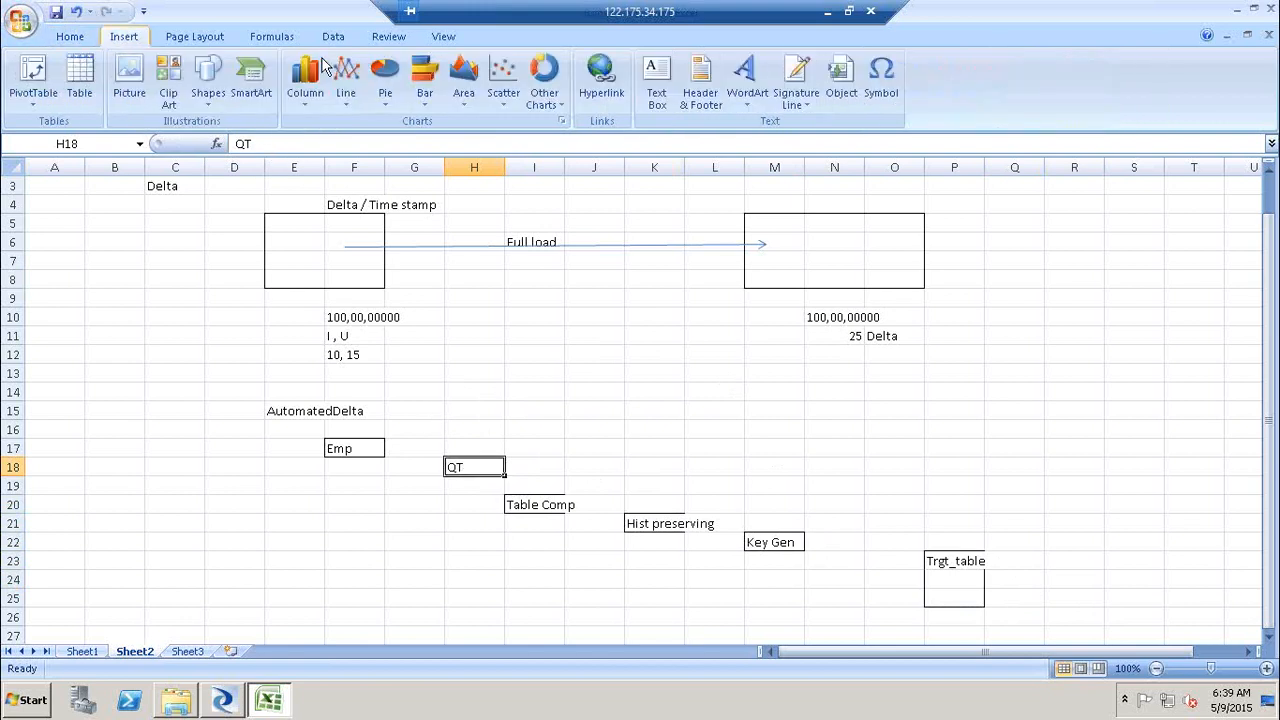
click(207, 92)
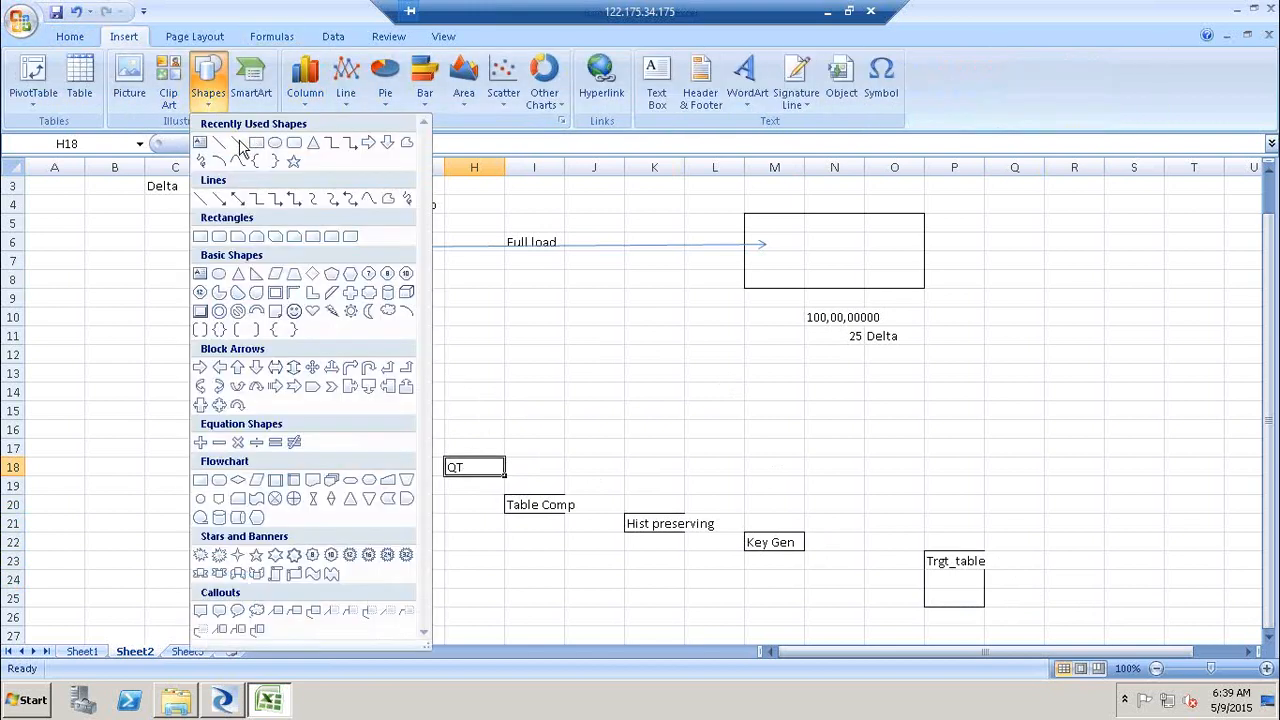
click(238, 142)
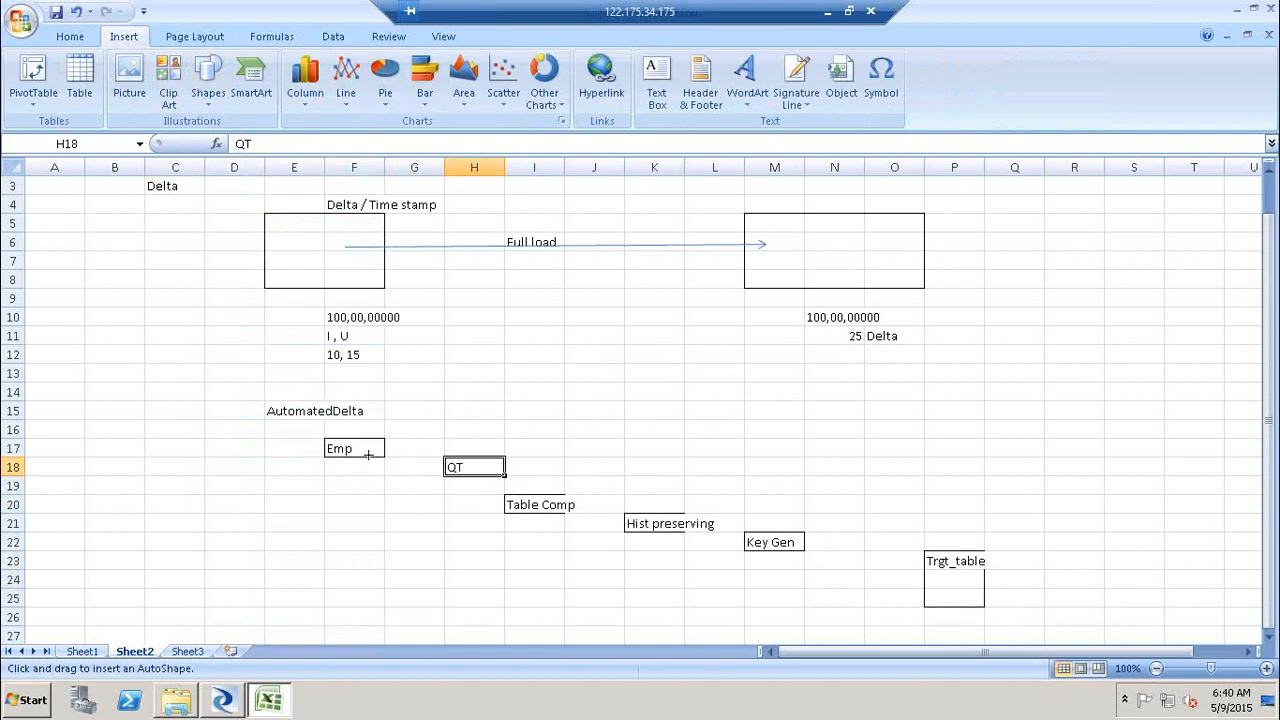
drag(385, 443, 443, 467)
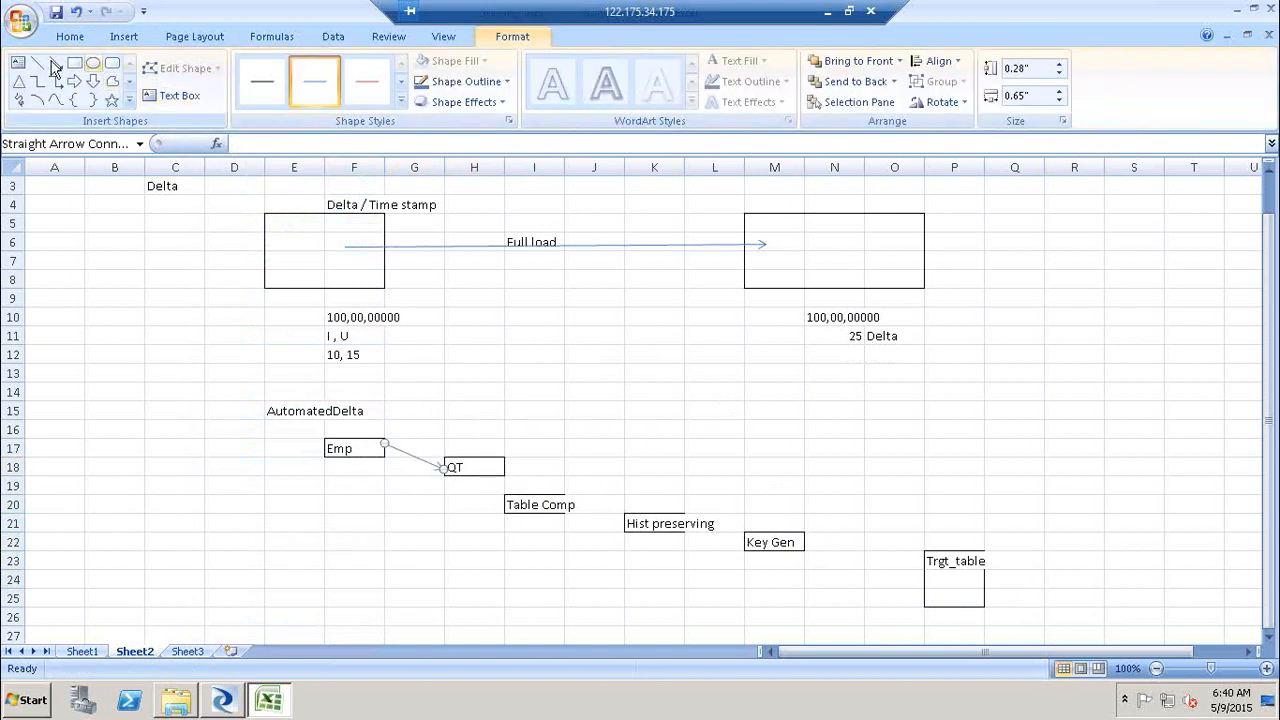
click(55, 63)
drag(506, 467, 536, 497)
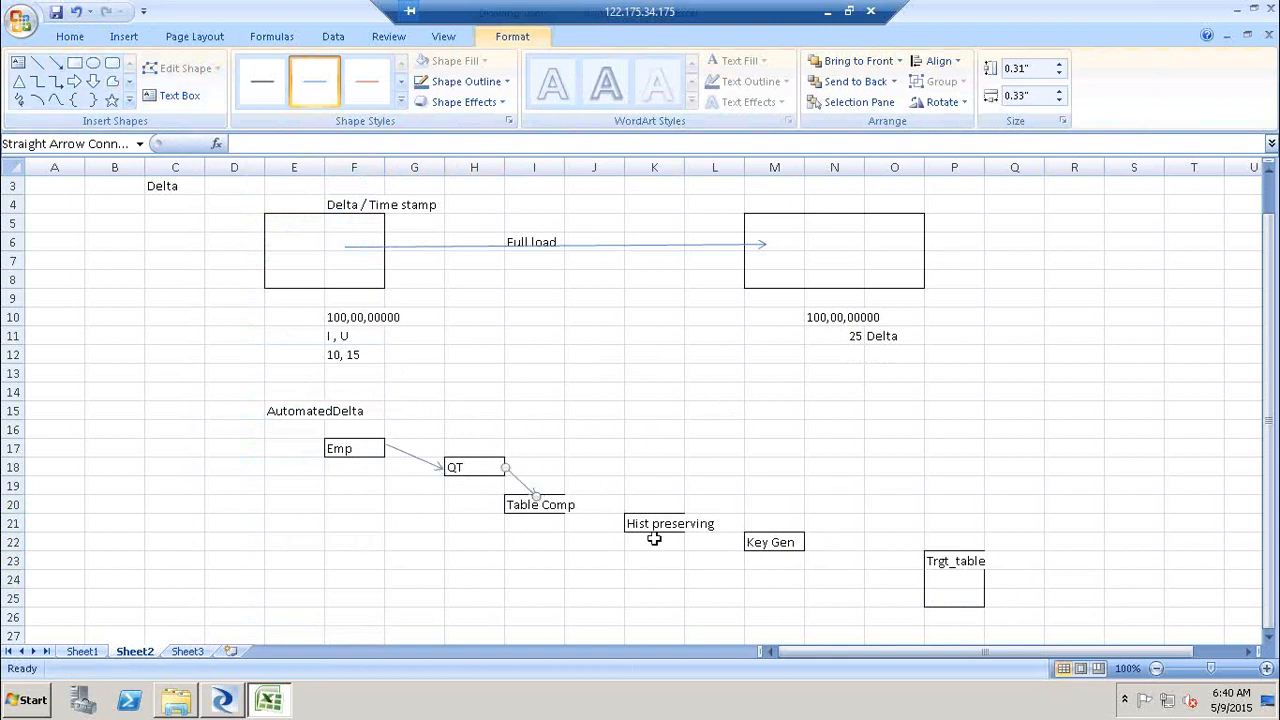
Step: Continue the flow with straight arrows from Table Comp to Hist preserving, on to Key Gen and finally to Trgt_table
click(55, 63)
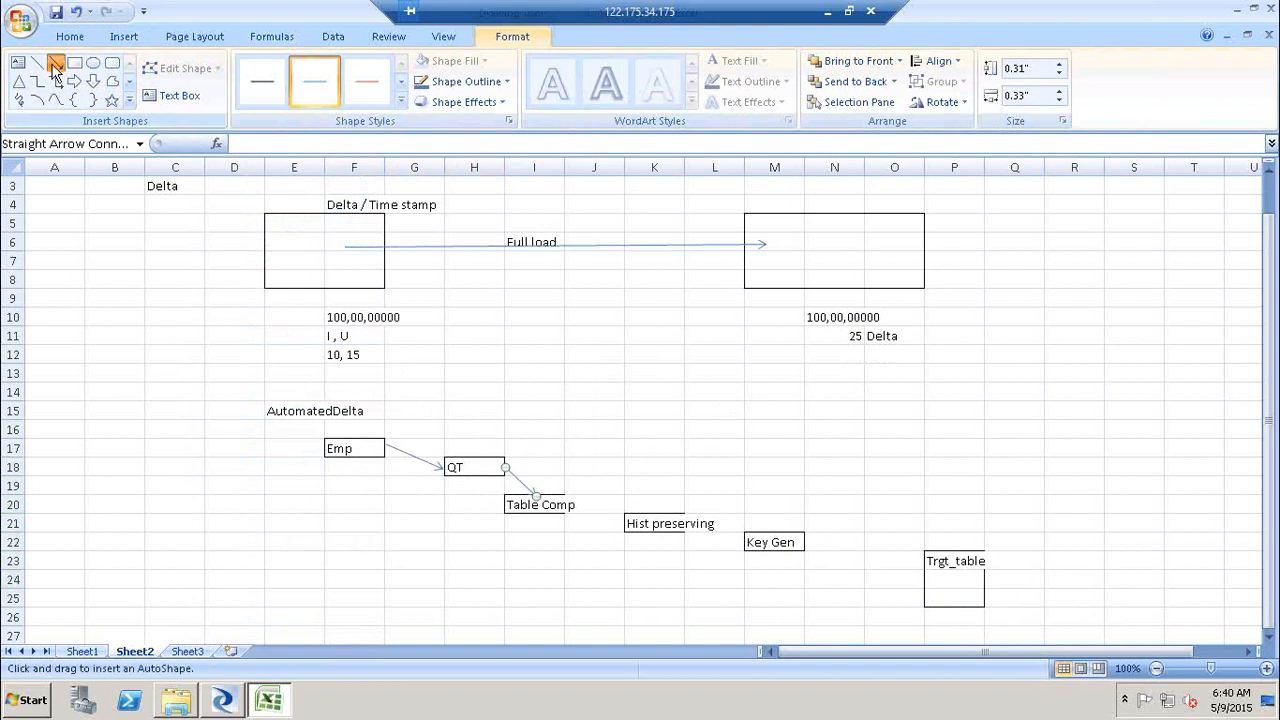
drag(573, 505, 625, 529)
click(55, 63)
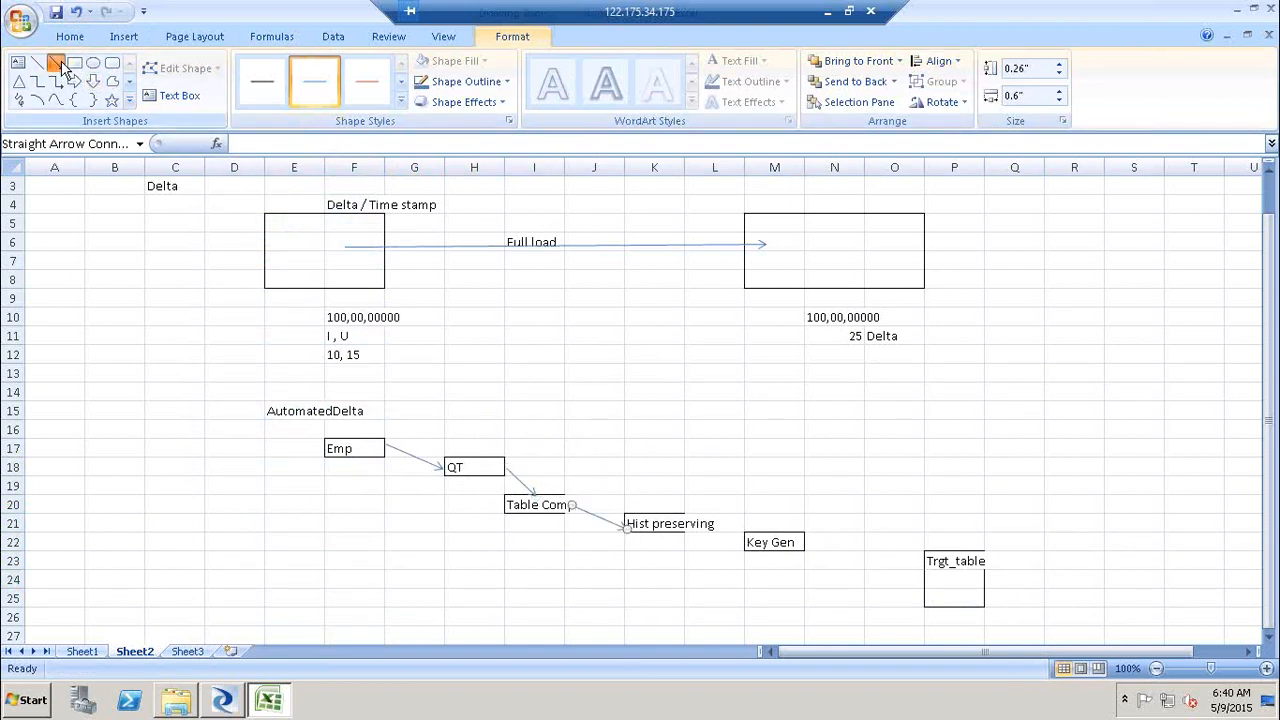
mouse_move(716, 519)
mouse_down()
mouse_move(766, 557)
mouse_move(743, 541)
mouse_up()
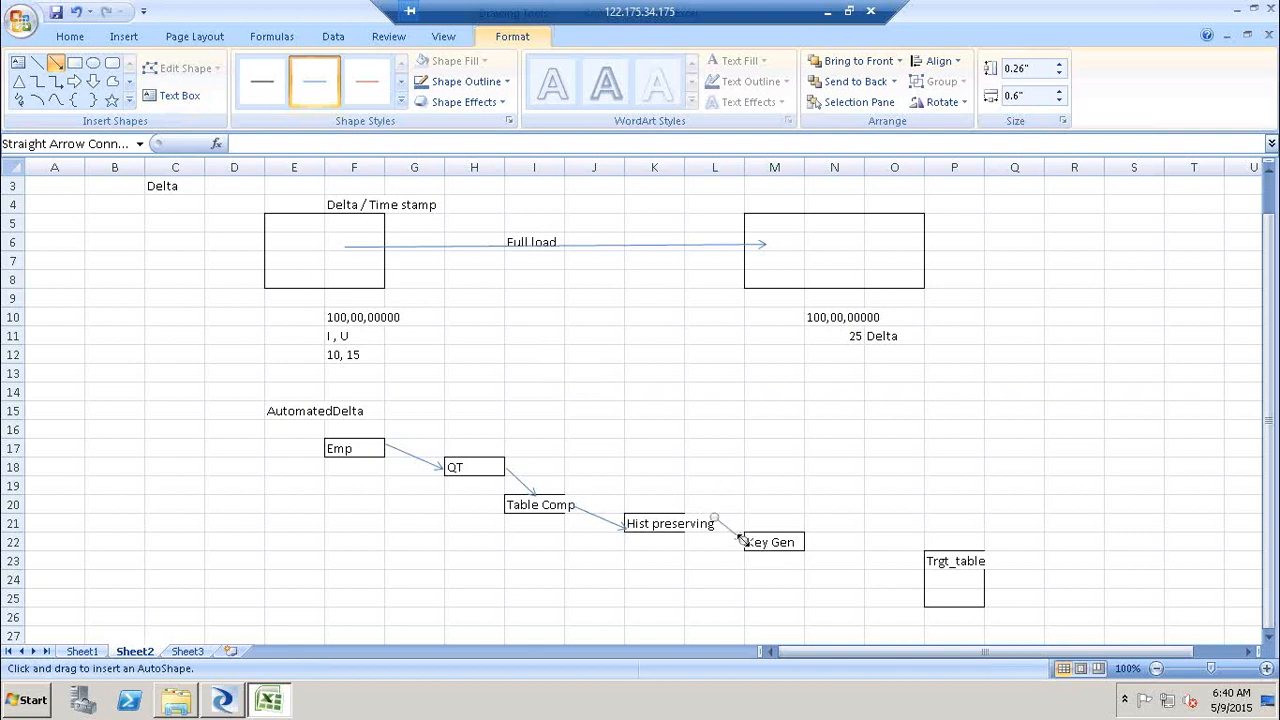
click(55, 63)
drag(808, 543, 928, 596)
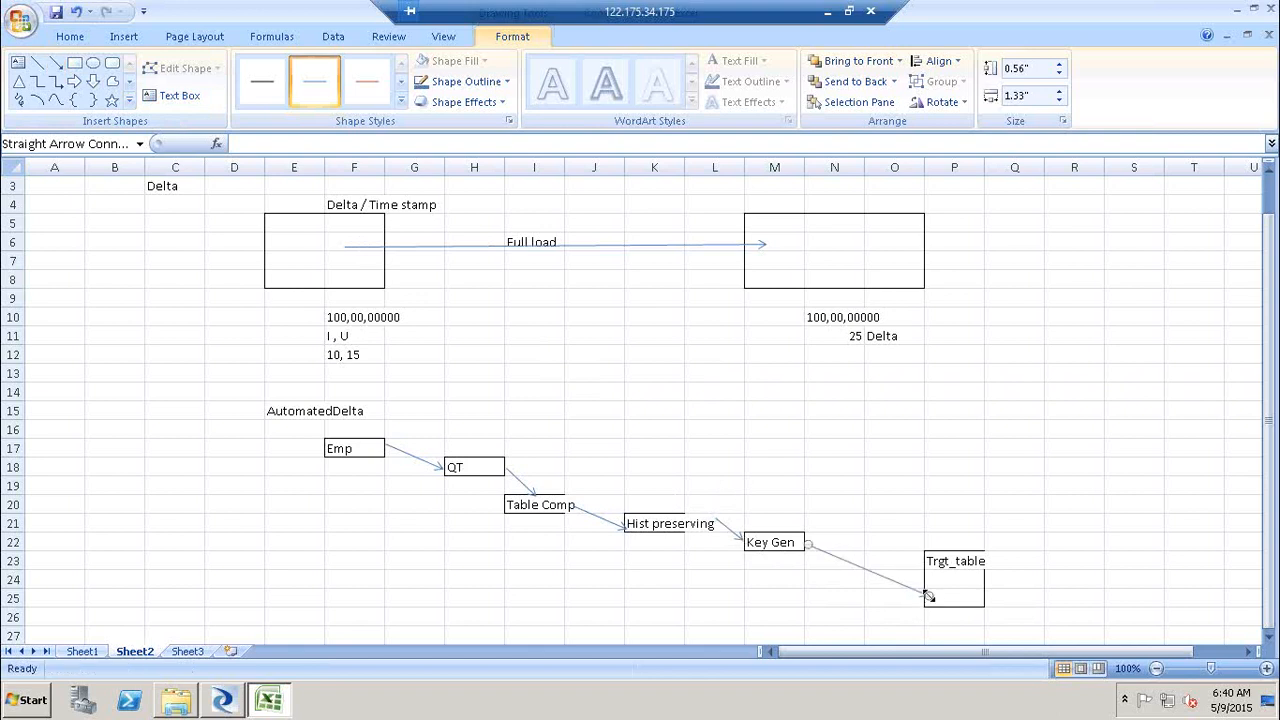
Step: Turn on text wrapping for column J in its cell alignment format
click(610, 167)
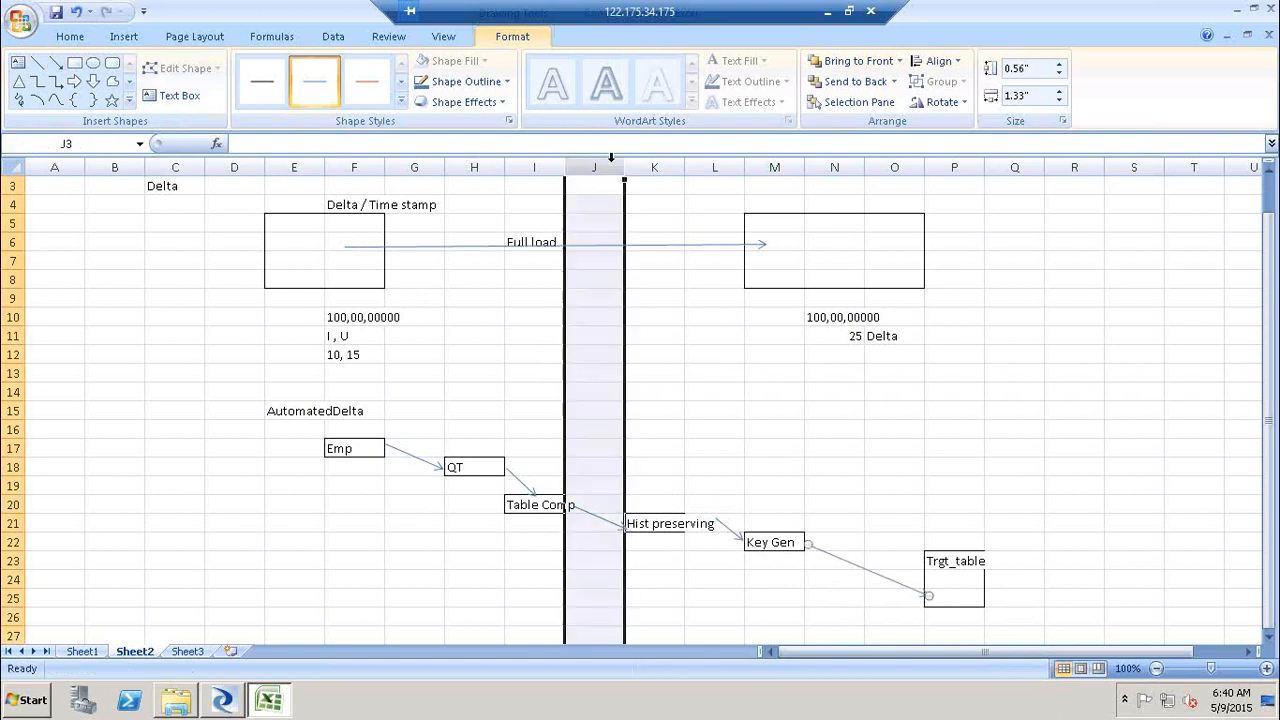
right_click(613, 170)
click(695, 323)
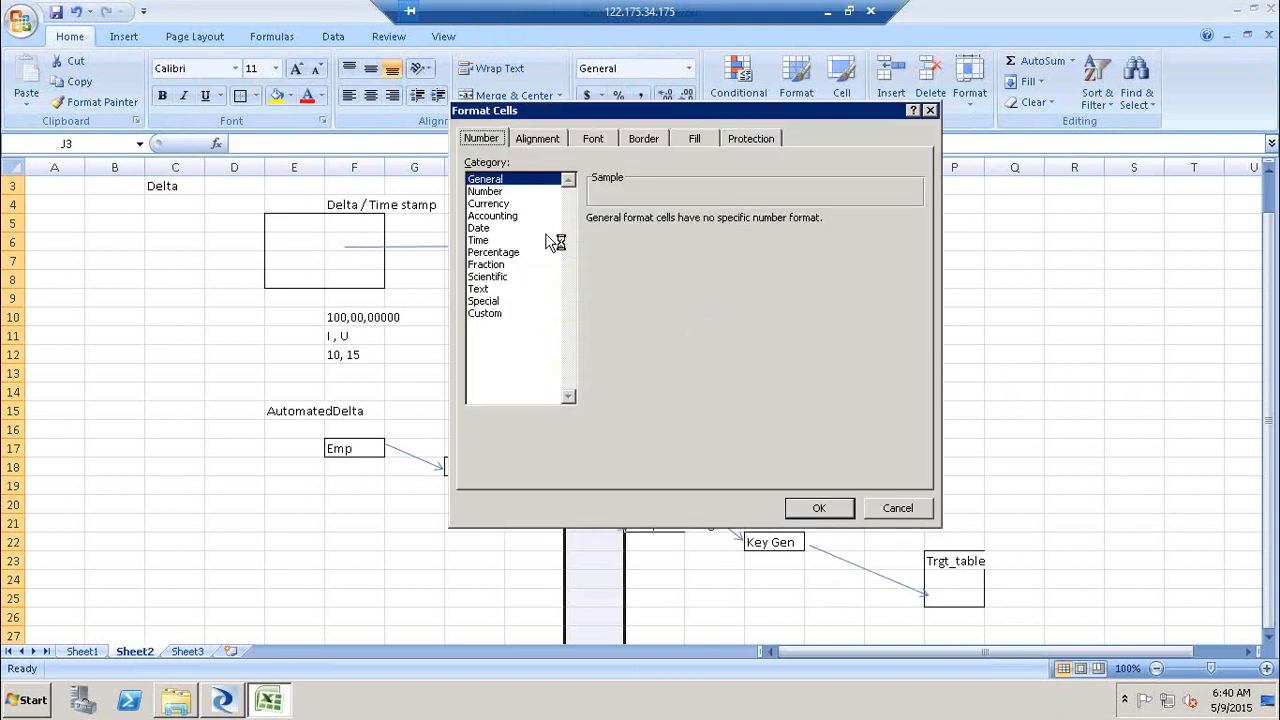
click(540, 141)
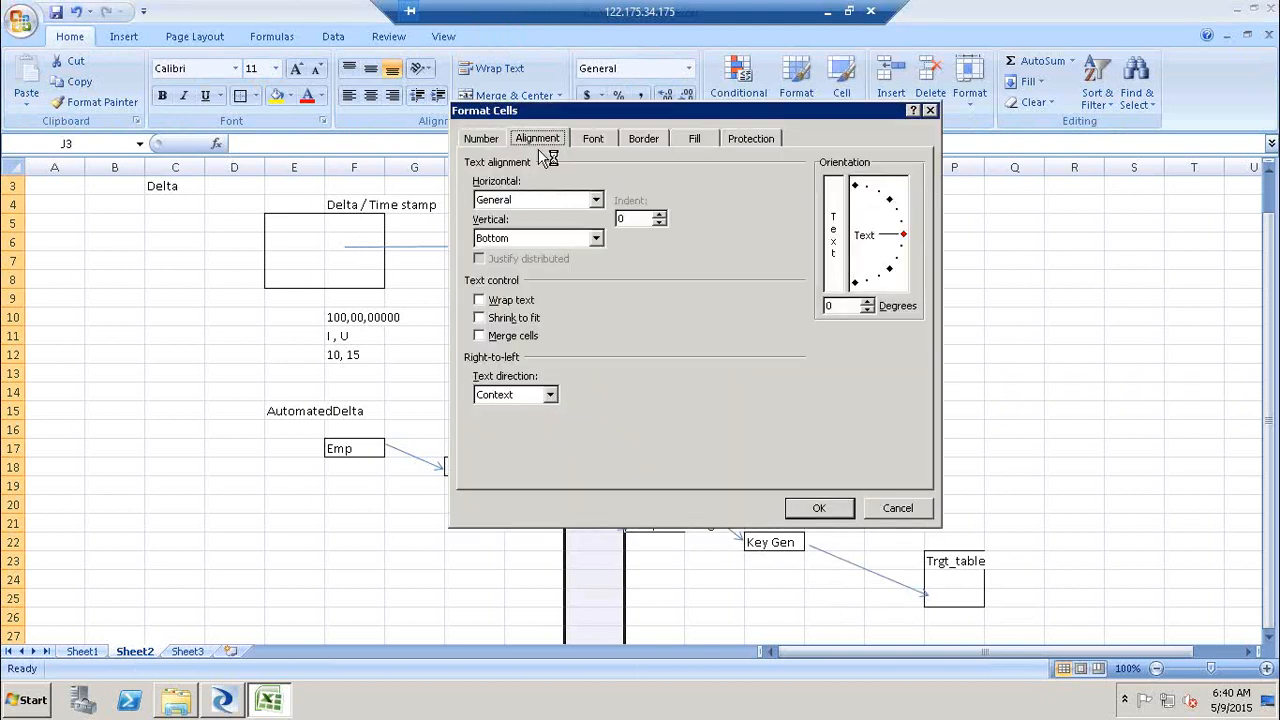
click(497, 303)
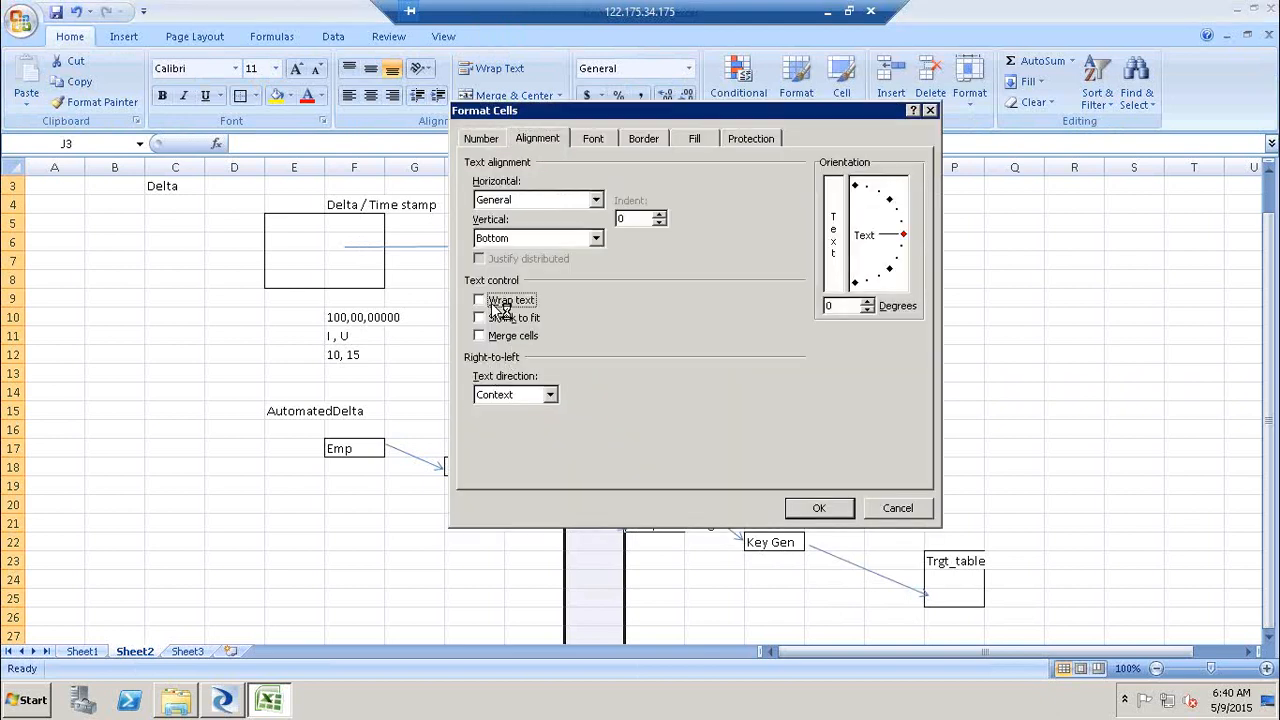
click(792, 501)
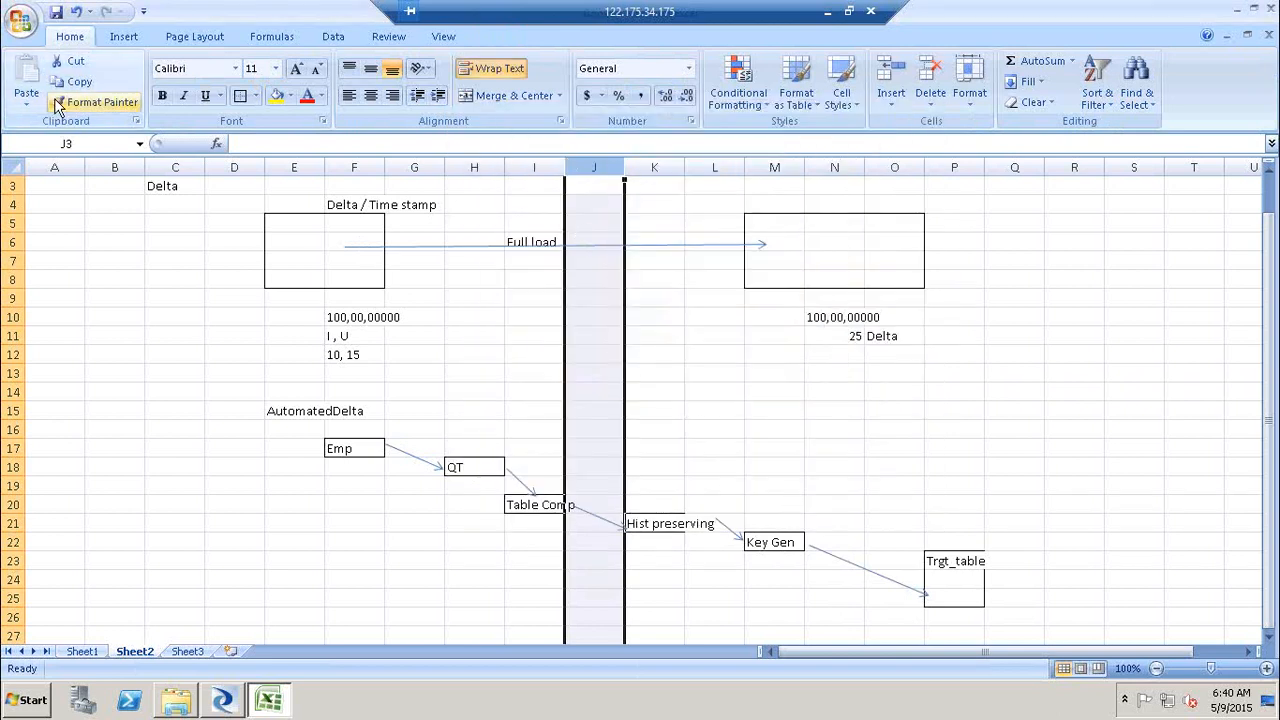
Step: Copy column J's wrapped format onto columns I and K with Format Painter
click(97, 102)
click(534, 167)
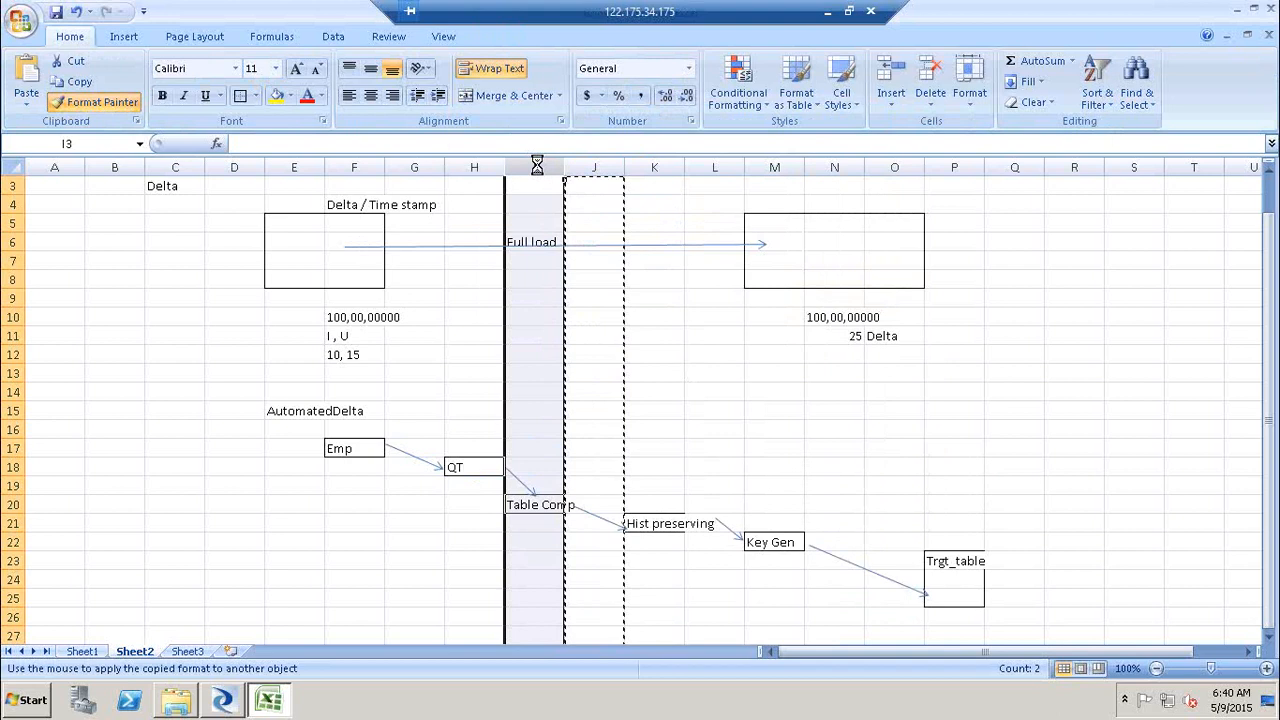
click(97, 102)
click(654, 167)
click(928, 334)
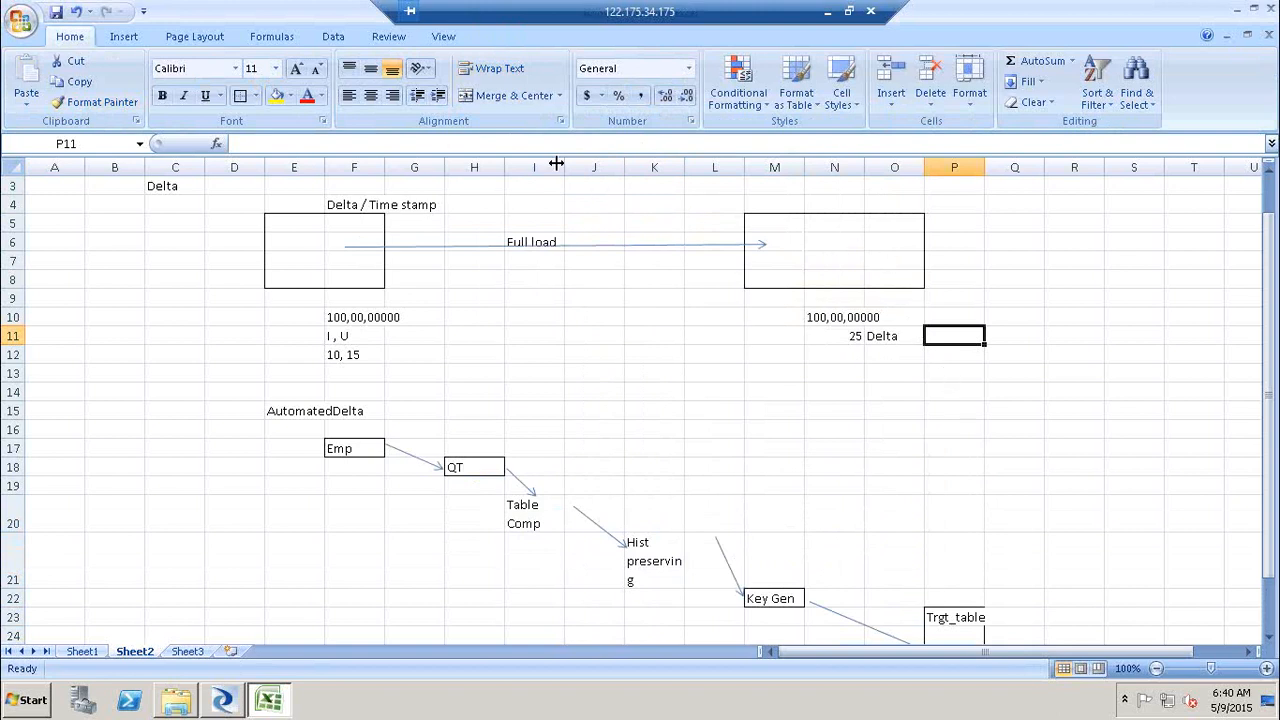
Step: Widen column I slightly and select the Table Comp cell in I20
drag(566, 167, 571, 167)
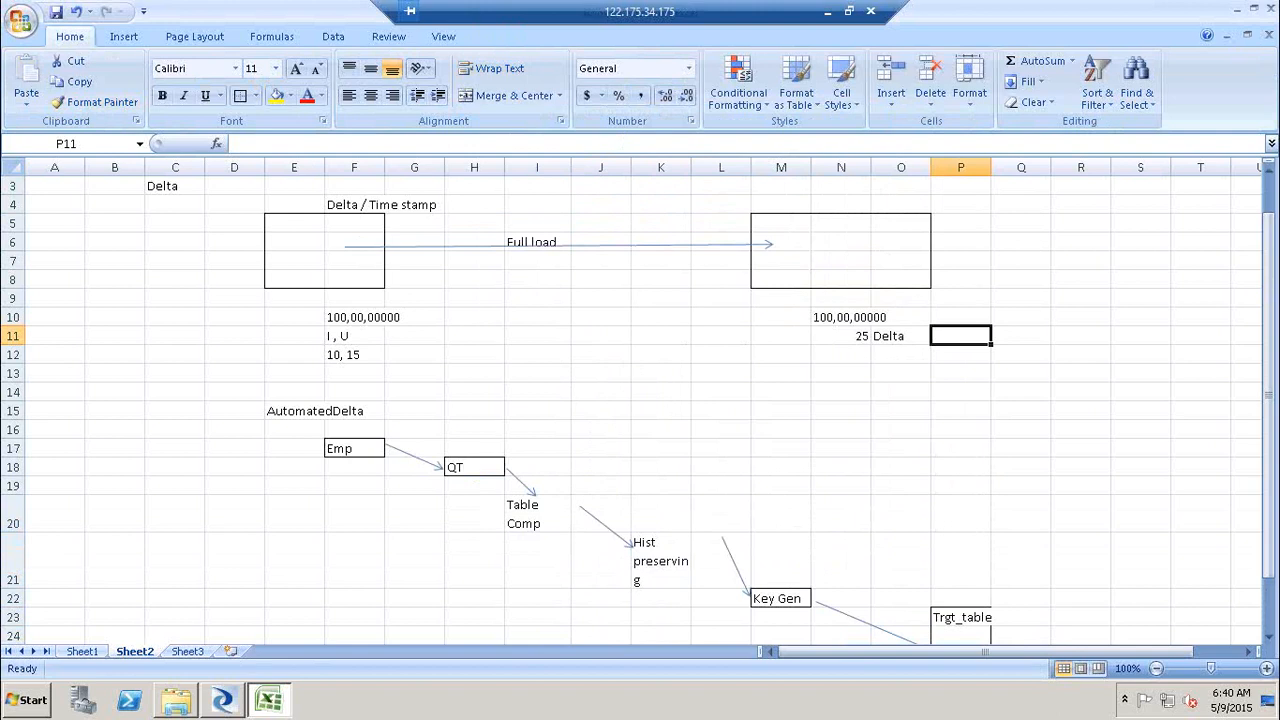
drag(1274, 378, 1274, 432)
click(510, 487)
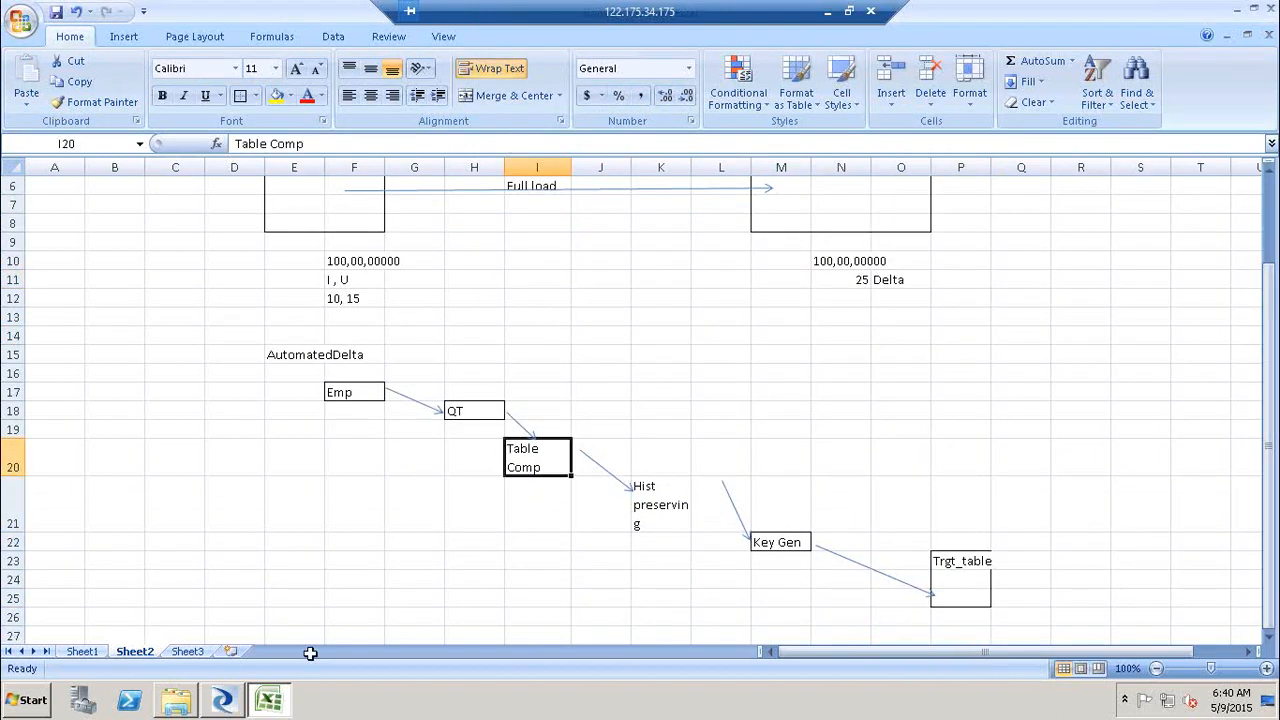
Step: Read the Table_Comparison description in Data Services Designer, then return to Excel and enter Table Comp in A1 of Sheet3
click(222, 705)
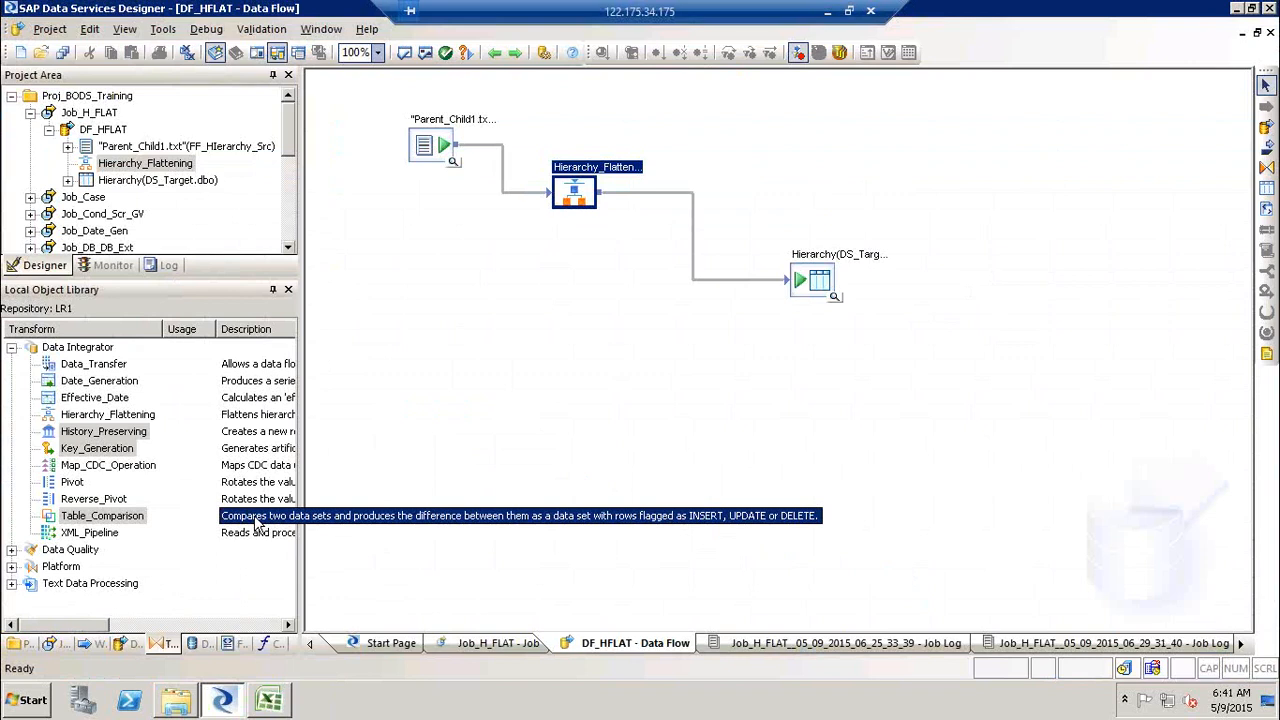
click(270, 701)
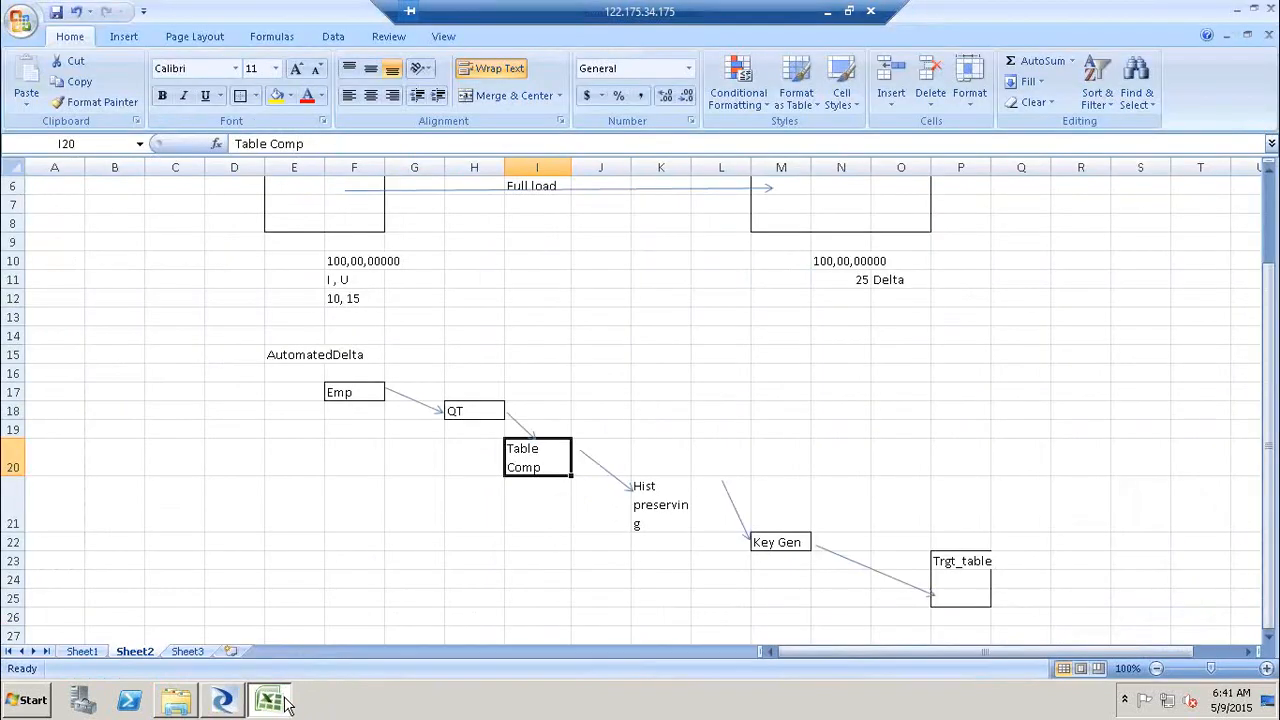
click(182, 653)
text(Table Comp)
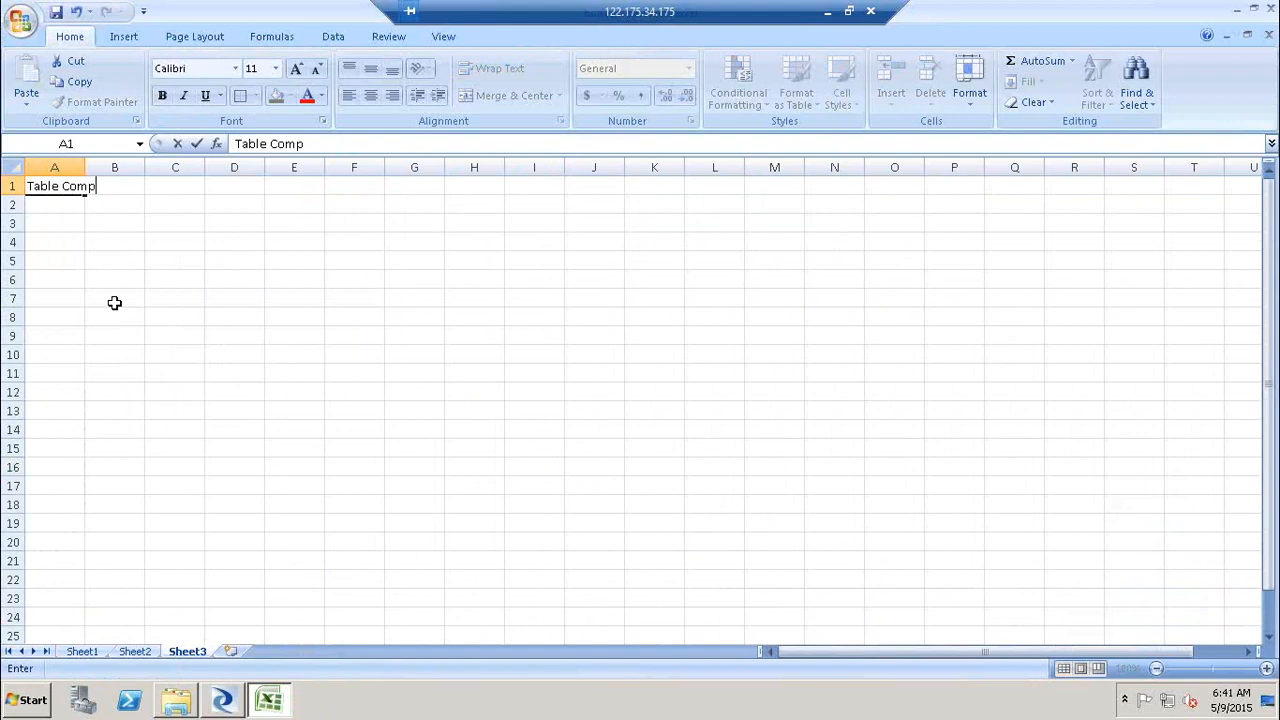
Step: Outline two boxes below the Table Comp heading with borders, one around C5:D8 and one around H7:I11
click(114, 302)
click(175, 257)
drag(196, 322, 234, 314)
click(245, 96)
drag(454, 300, 526, 363)
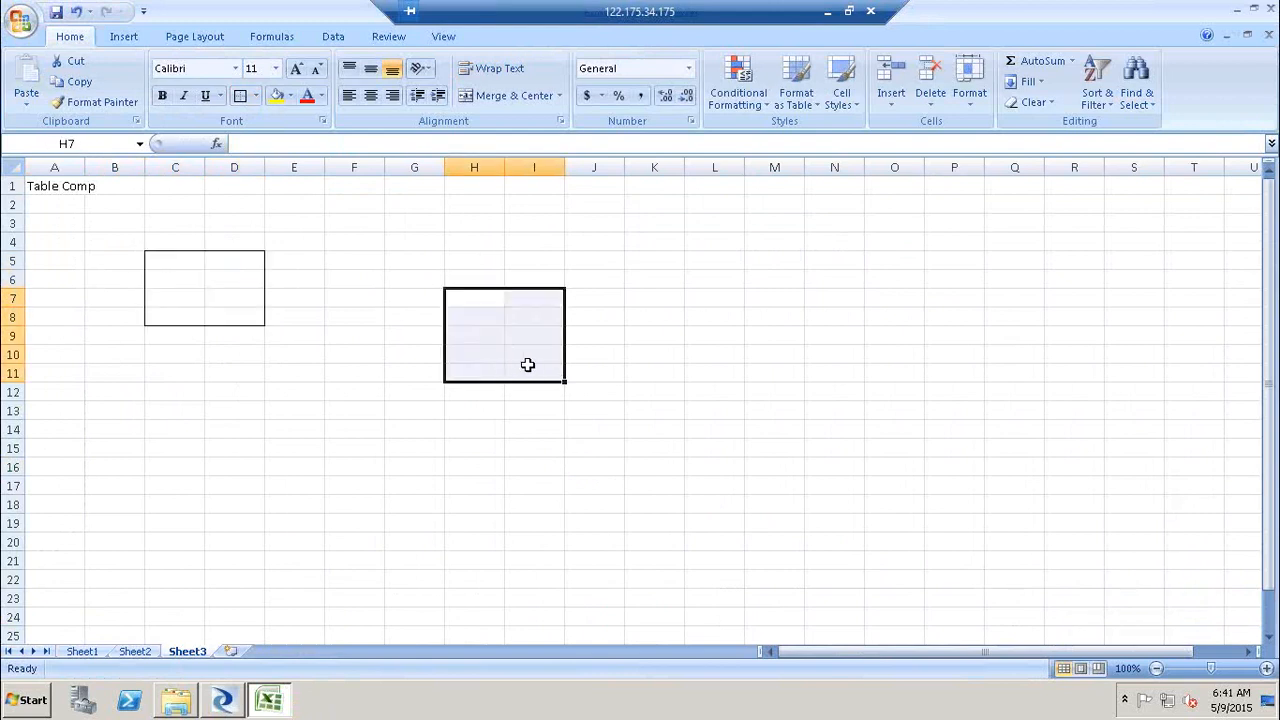
click(245, 103)
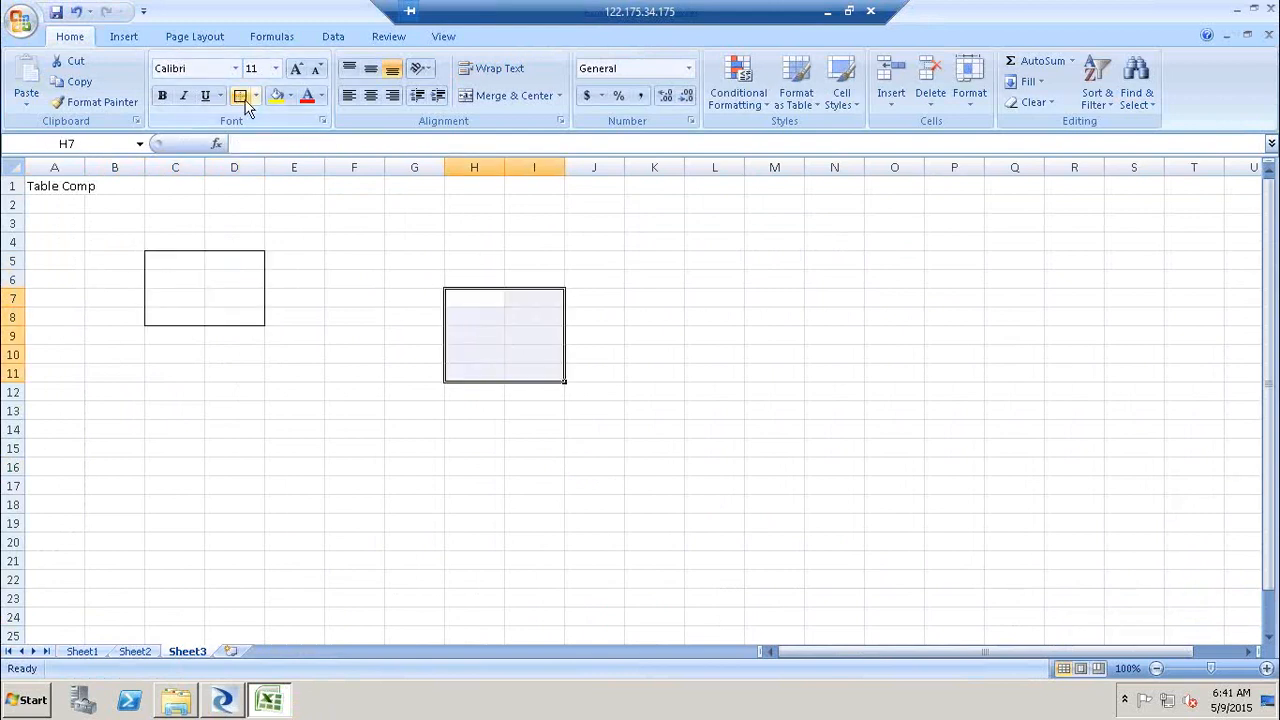
Step: Switch to Data Services Designer and add the selected History_Preserving, Key_Generation and Table_Comparison transforms to the DF_HFLAT data flow
key(alt+Tab)
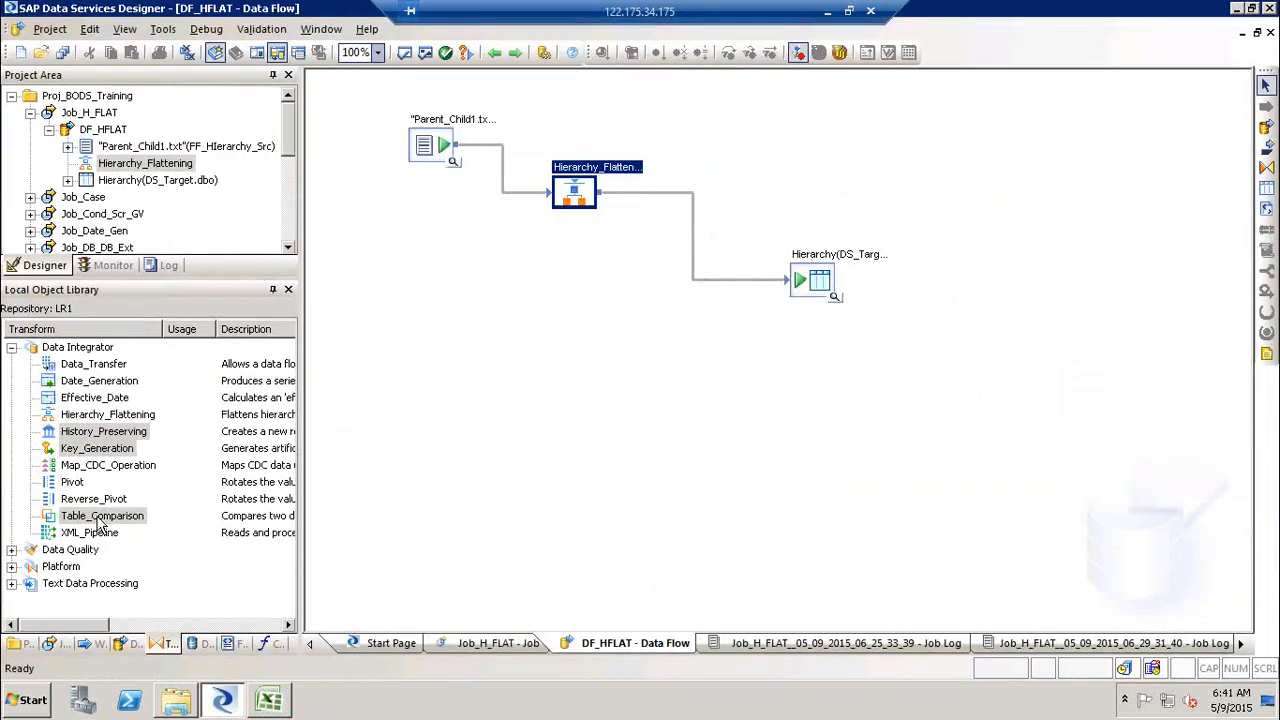
drag(66, 518, 558, 375)
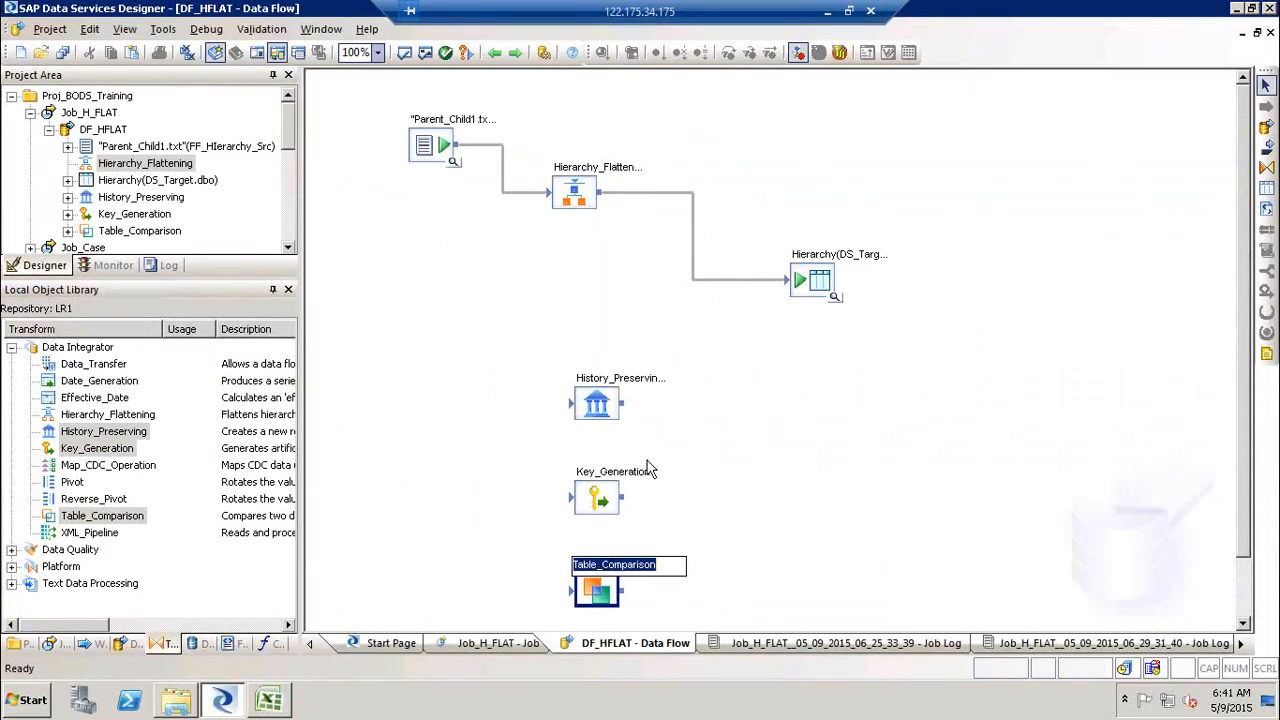
click(648, 470)
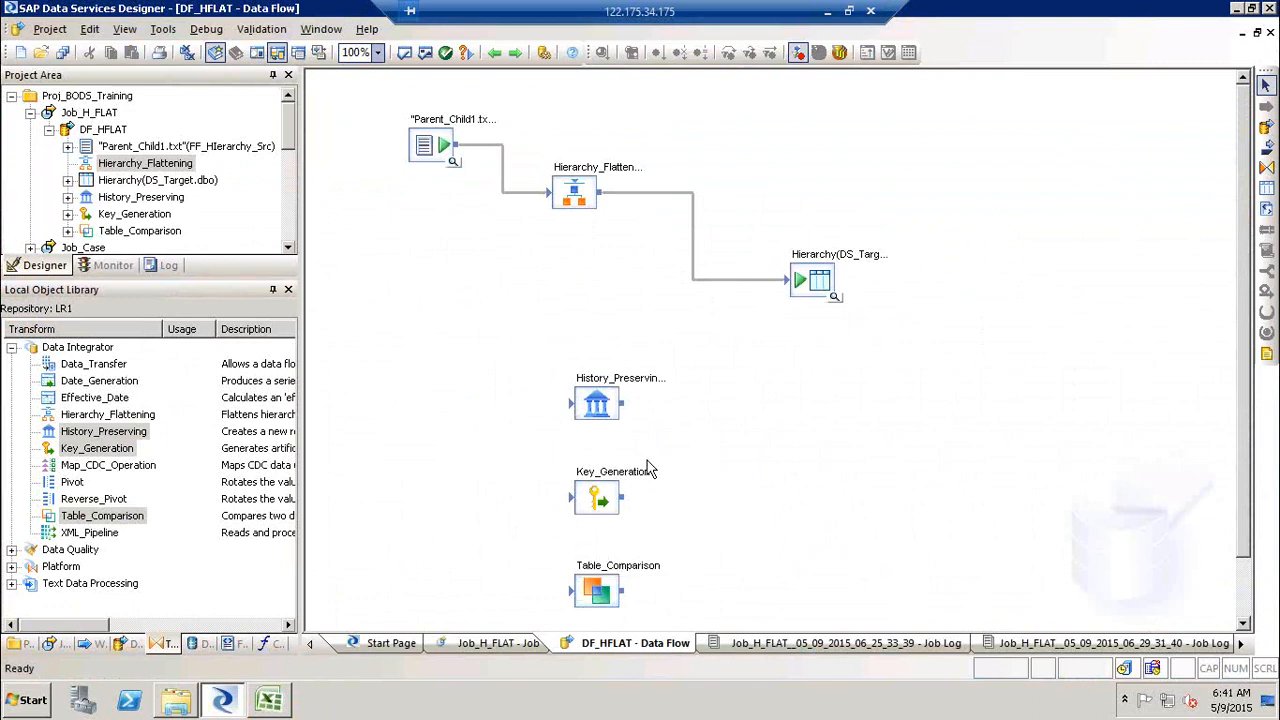
Step: Delete the Key_Generation and History_Preserving transforms from the data flow
click(607, 505)
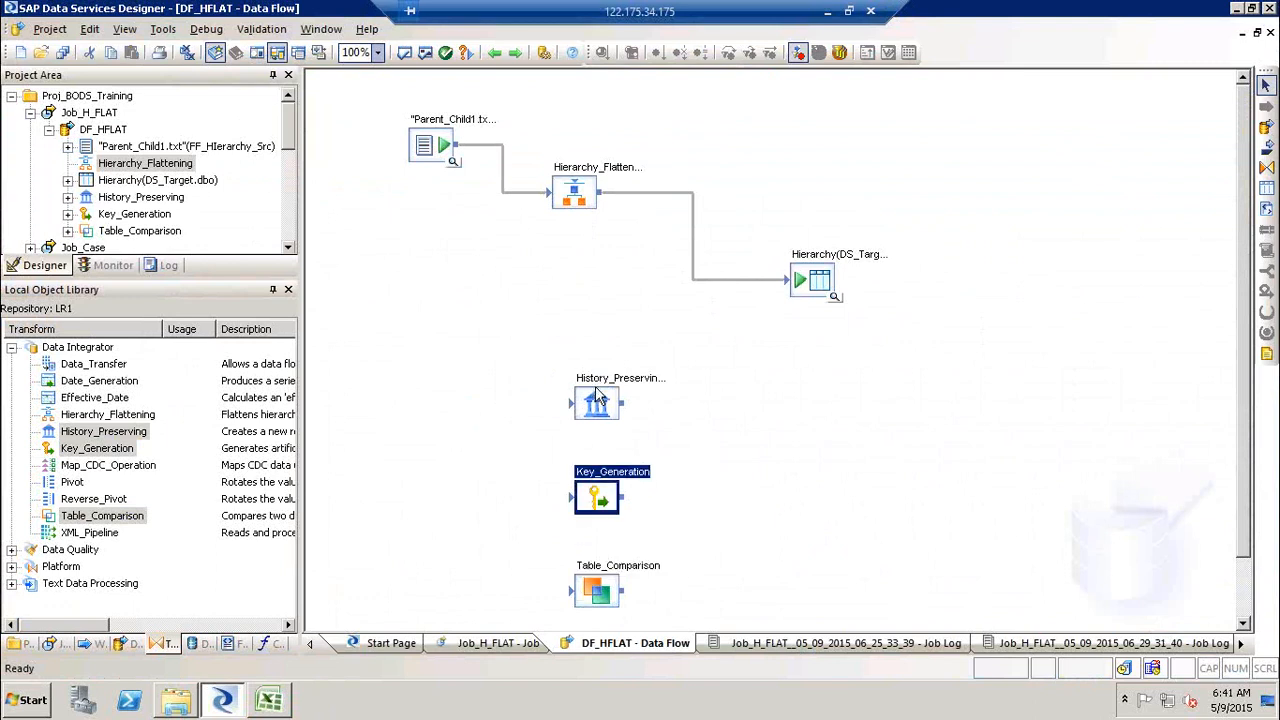
click(594, 391)
click(597, 505)
ctrl+click(600, 405)
key(Delete)
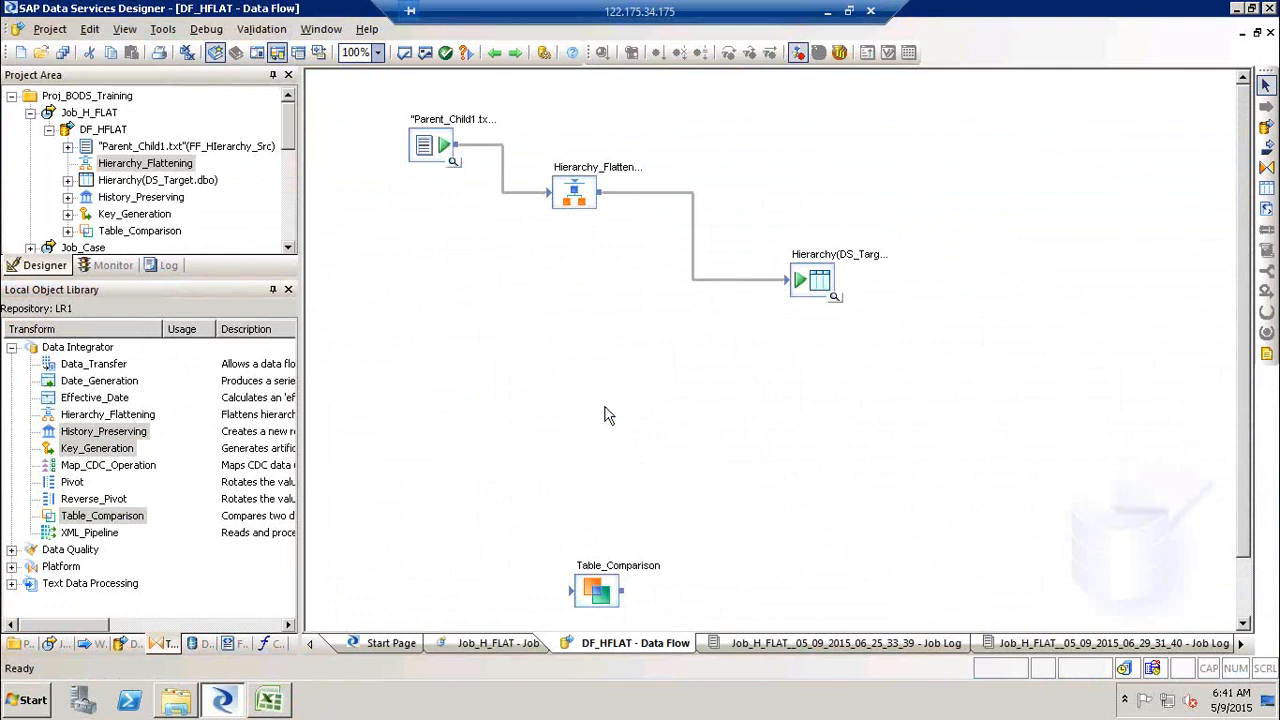
Step: Move the Table_Comparison transform up to the free area just below Hierarchy_Flattening
drag(599, 590, 533, 385)
click(605, 416)
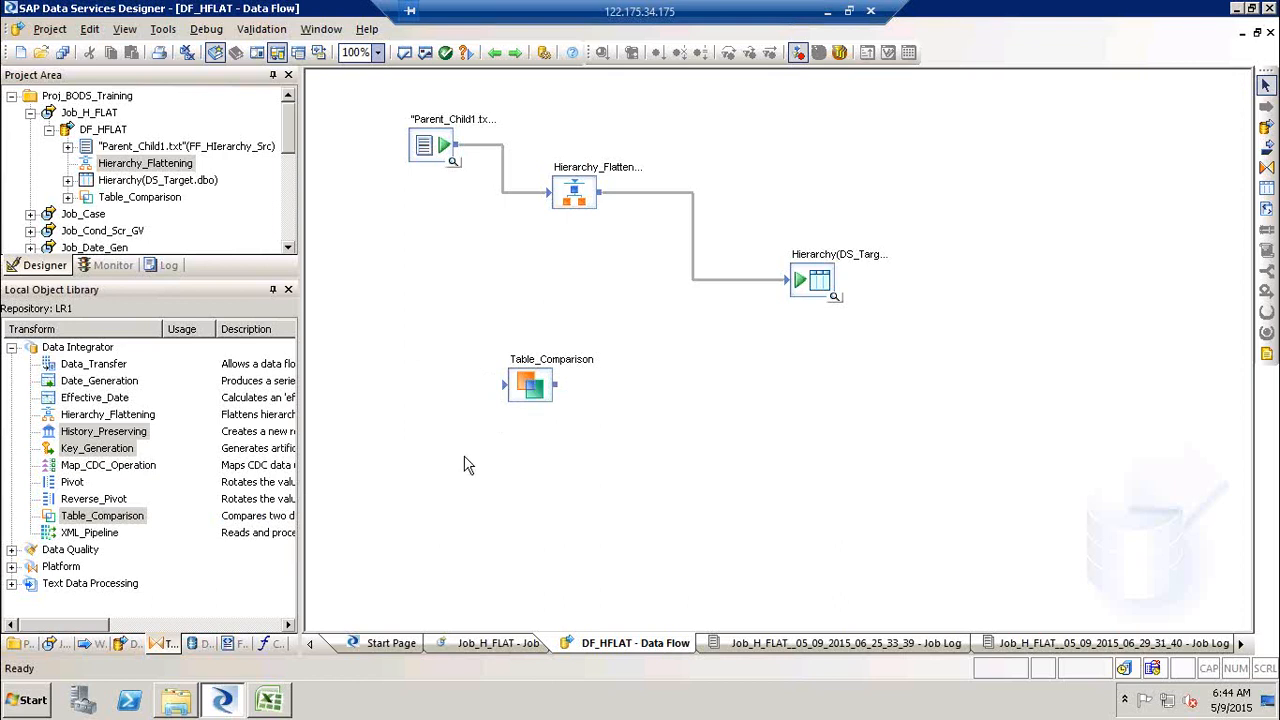
click(538, 395)
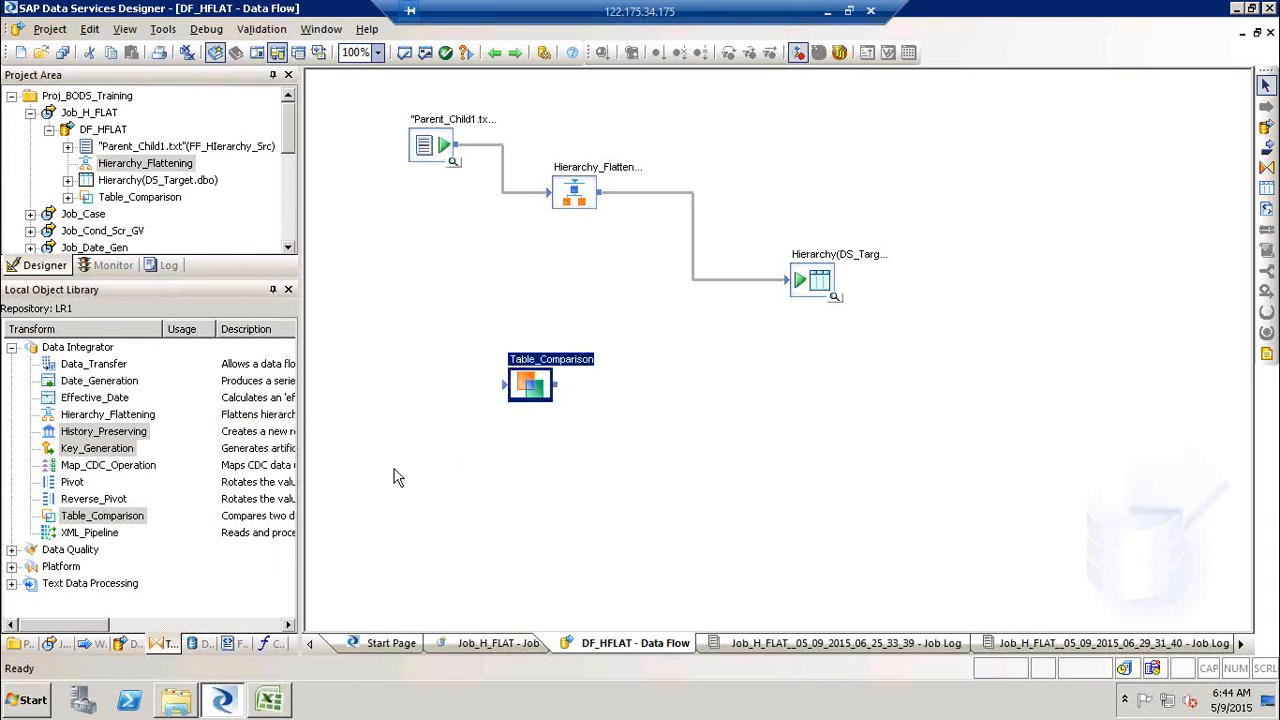
click(440, 494)
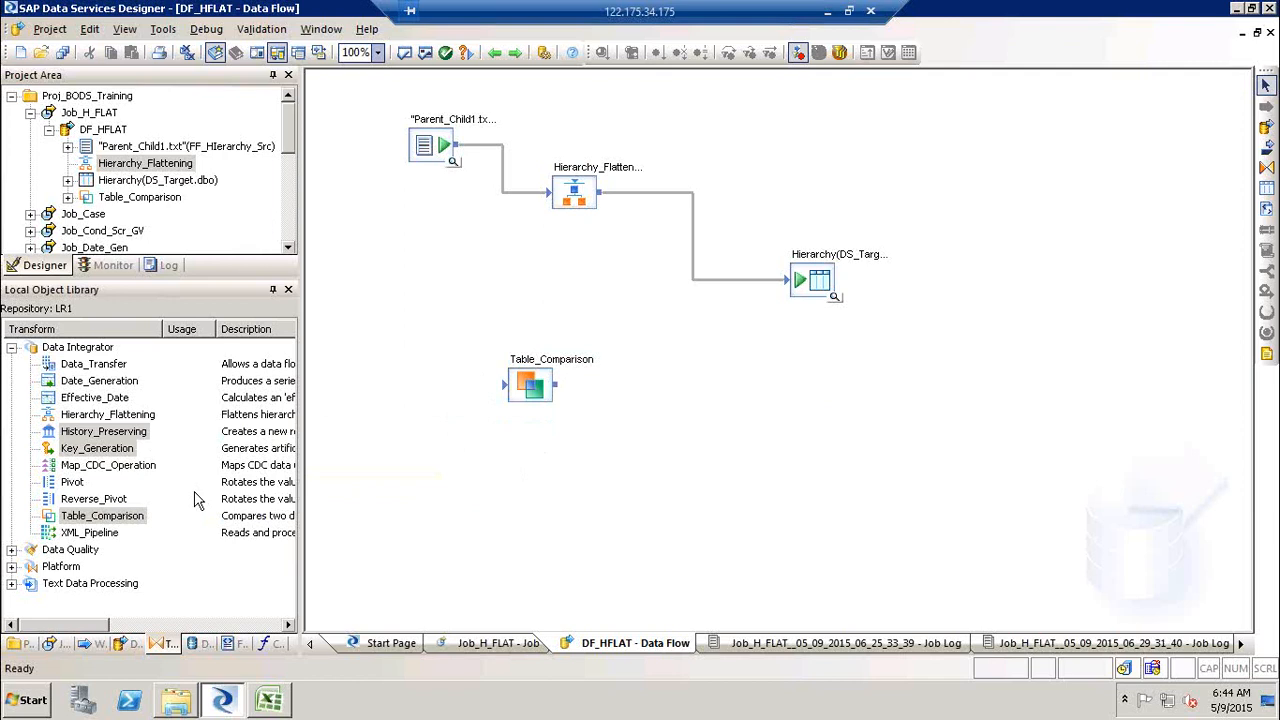
Step: Add a History_Preserving transform to the data flow, to the lower right of Table_Comparison
click(100, 432)
drag(100, 432, 678, 423)
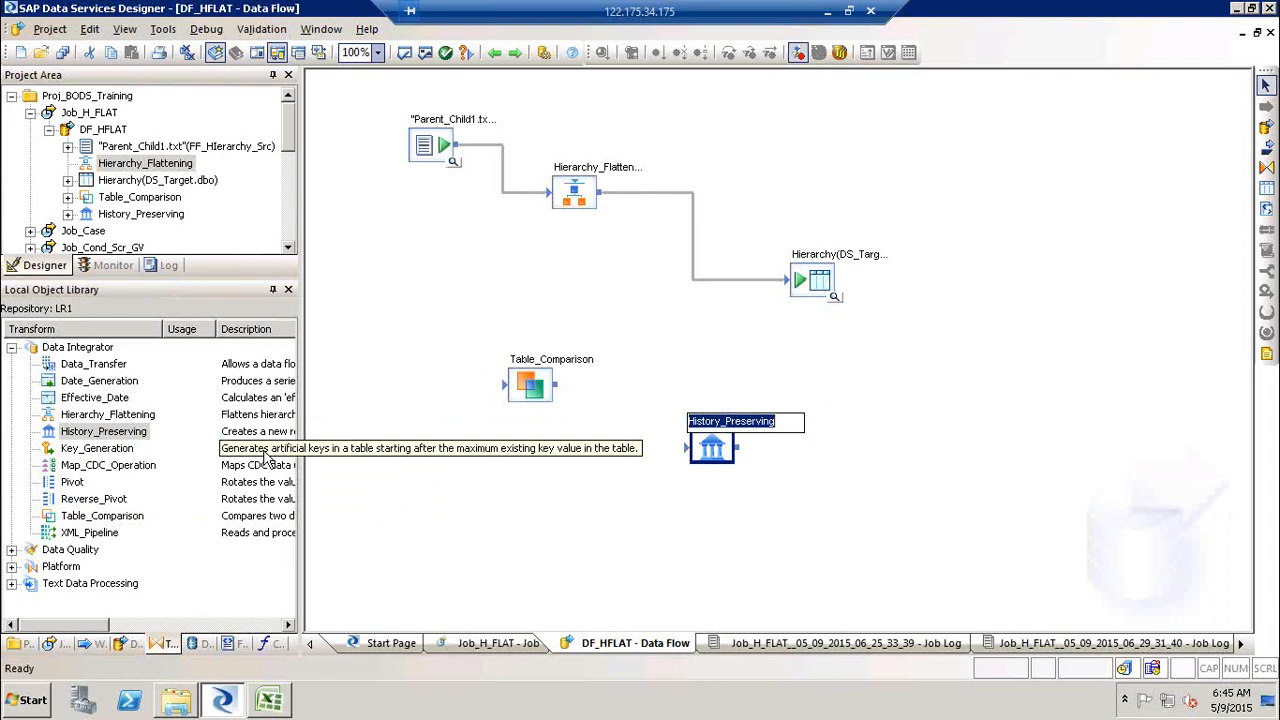
Step: Delete the Table_Comparison and History_Preserving transforms from the DF_HFLAT data flow
click(452, 322)
drag(448, 314, 870, 595)
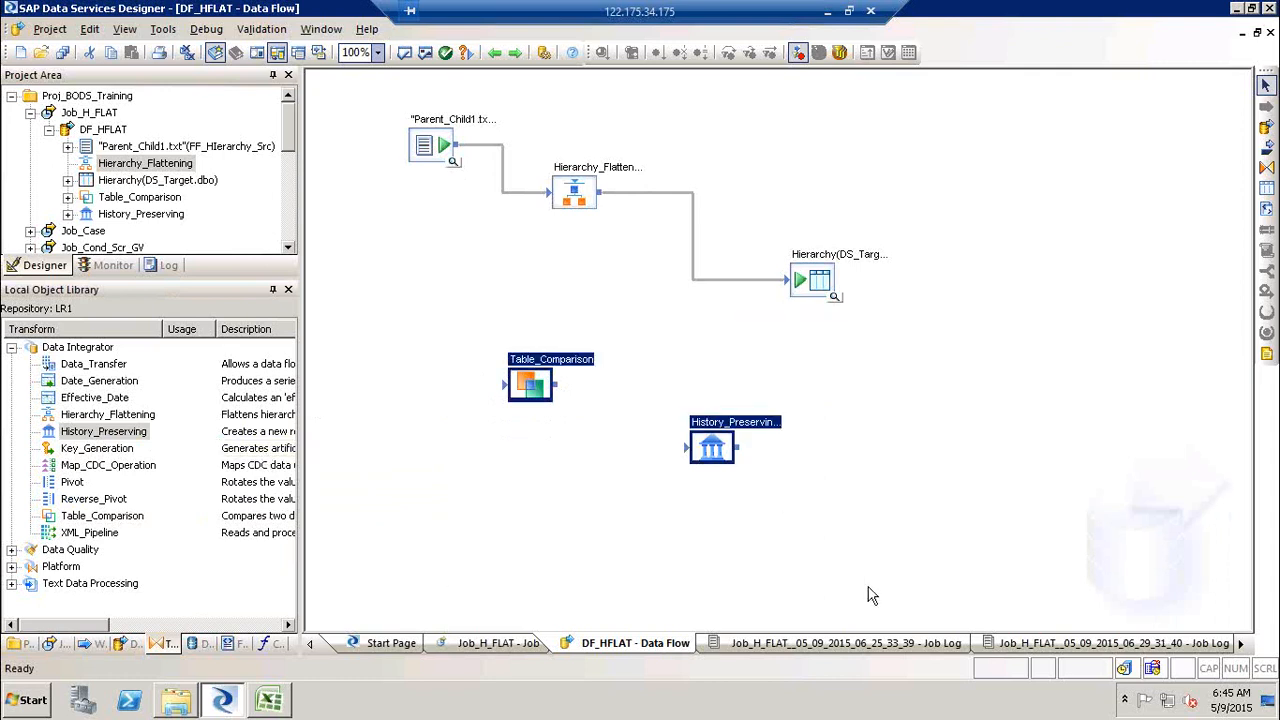
key(Delete)
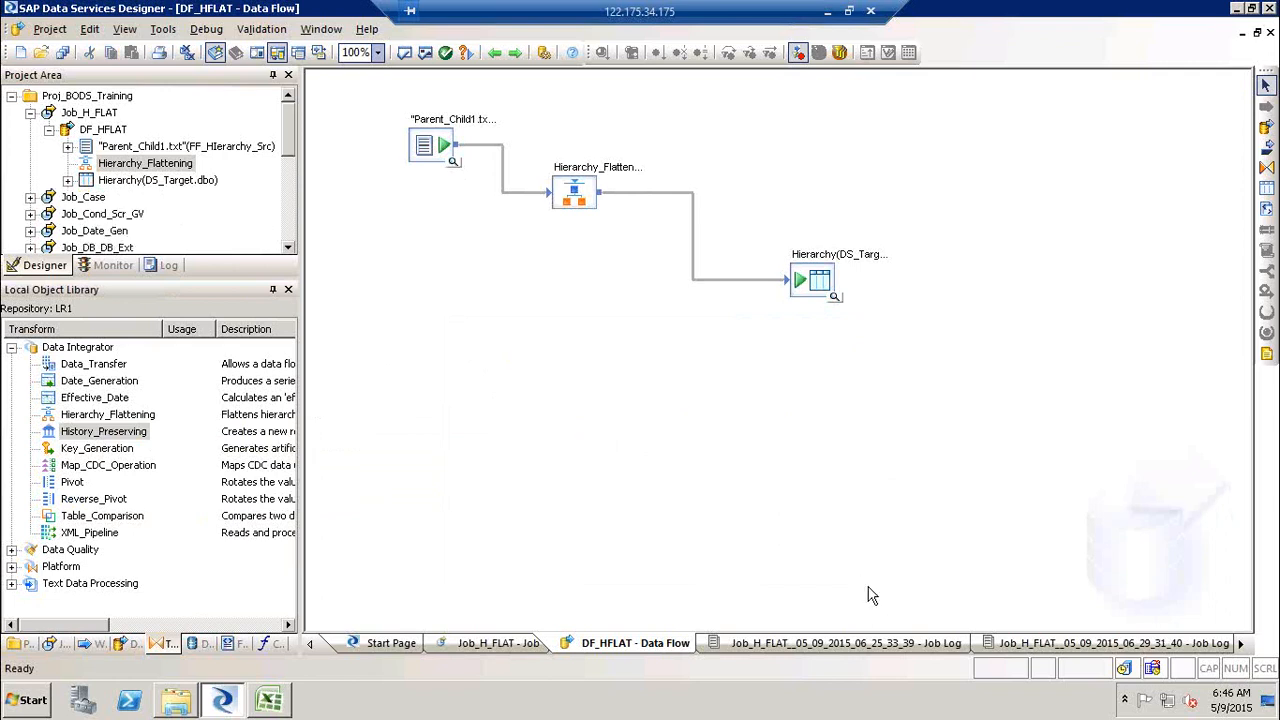
Step: Collapse the Job_H_FLAT tree and create a new batch job named Job_HP in Proj_BODS_Training
click(48, 129)
click(30, 113)
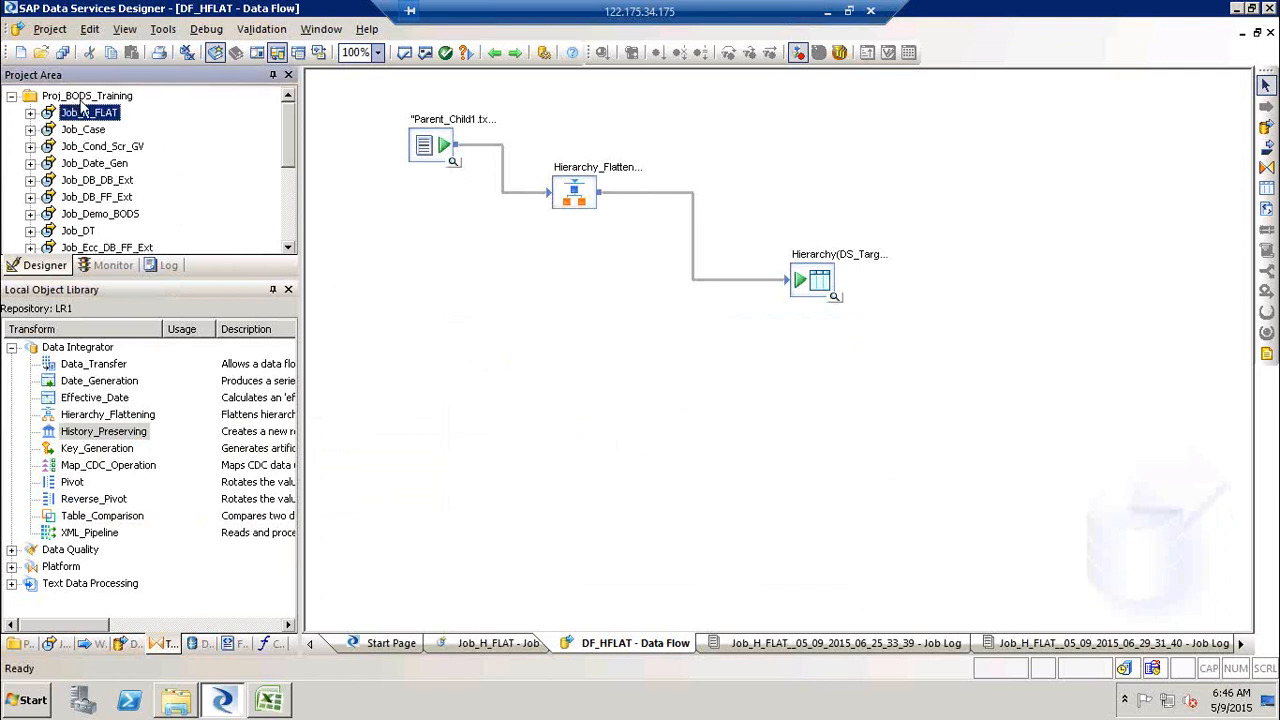
right_click(92, 98)
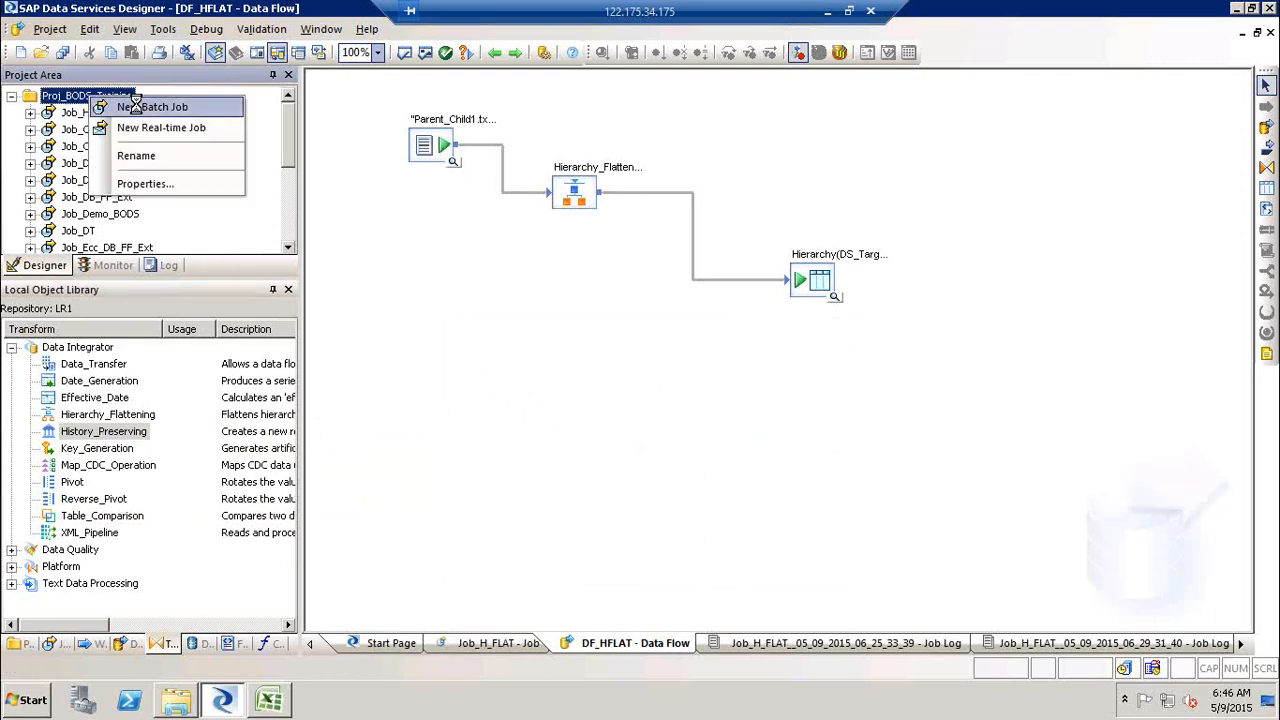
click(140, 107)
text(Job_HP)
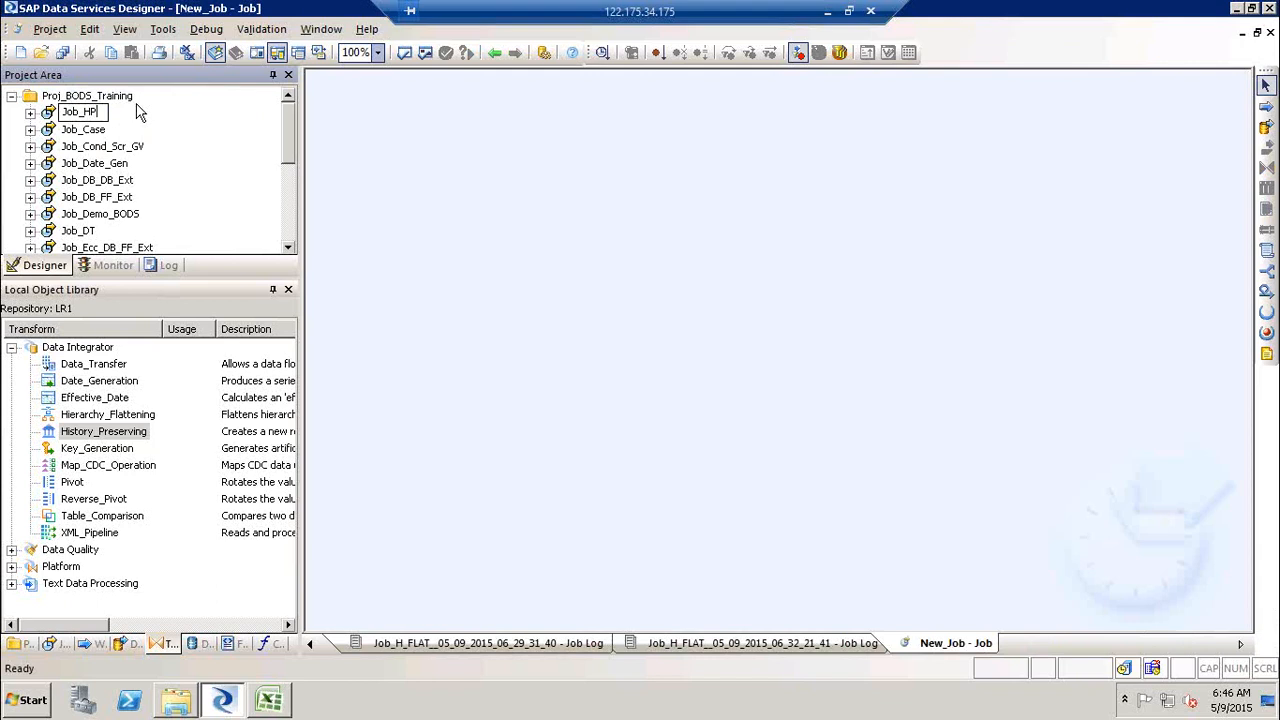
click(614, 265)
Step: Add a data flow named DF_HP to Job_HP and open it for editing
click(1268, 126)
click(697, 233)
text(DF_HP)
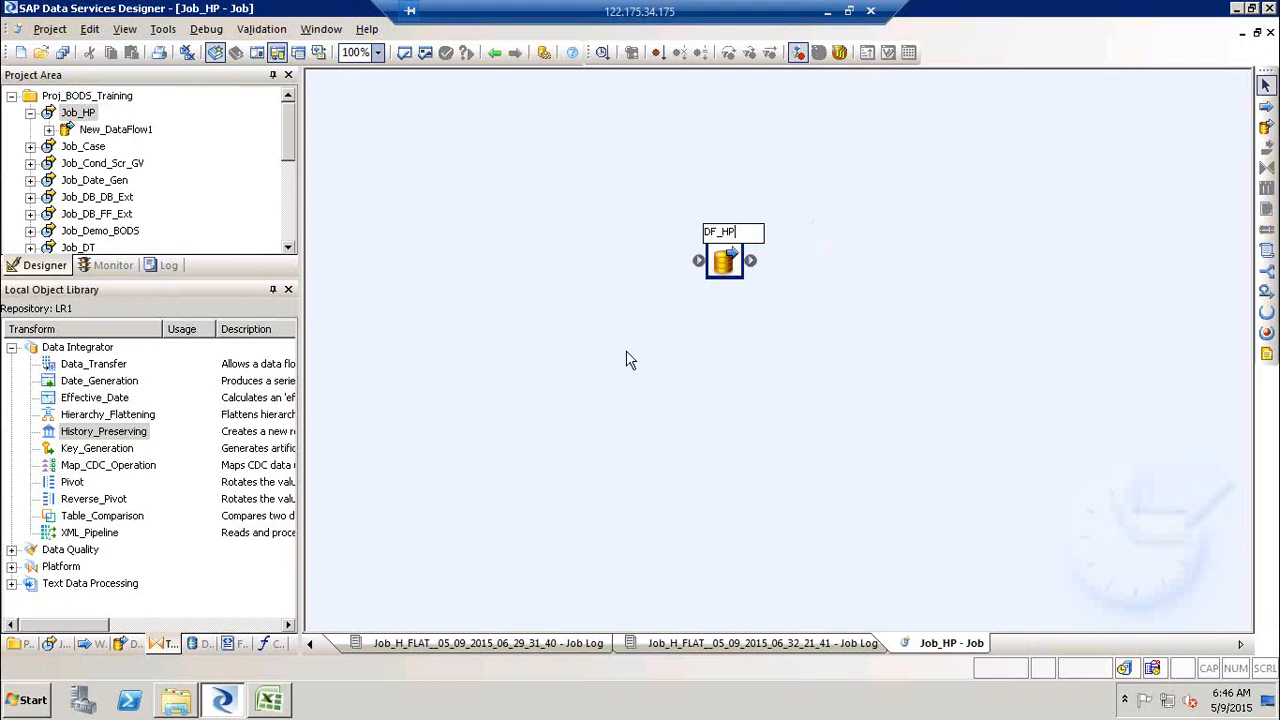
click(628, 357)
double_click(724, 236)
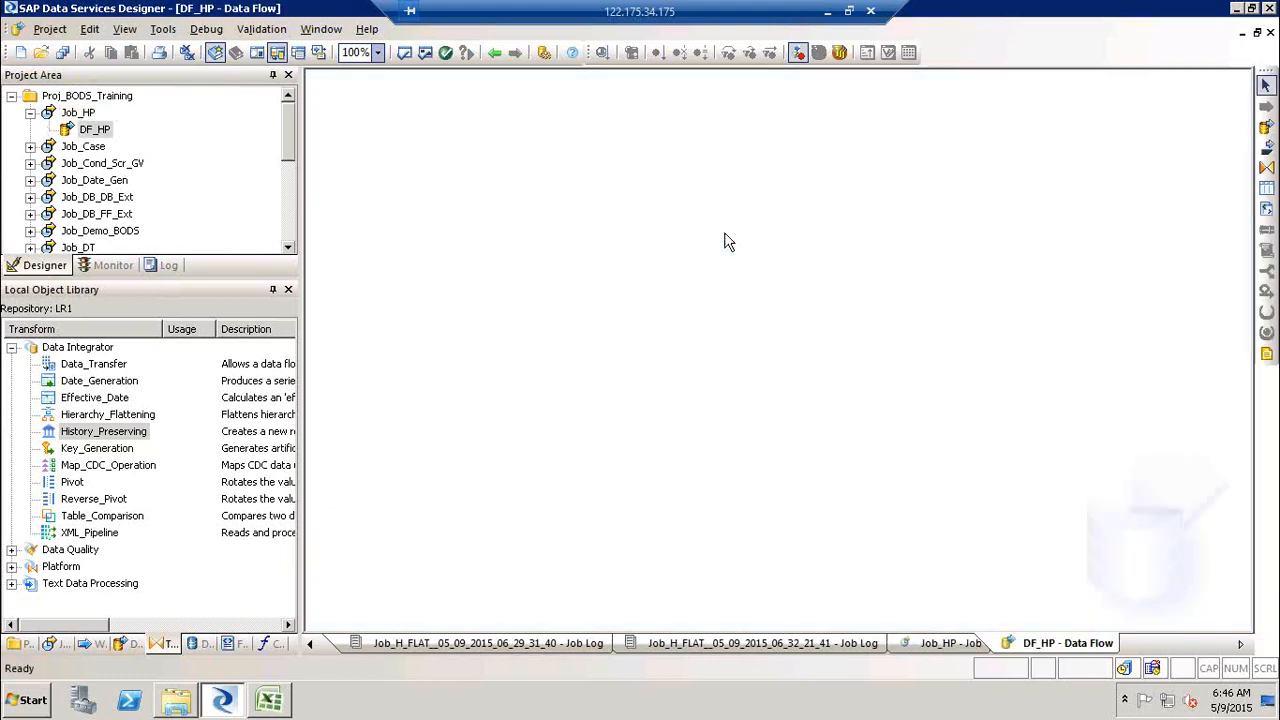
Step: Examine the FF_Customers text file in the desktop's SourceFF folder as a possible source, and close it
click(238, 646)
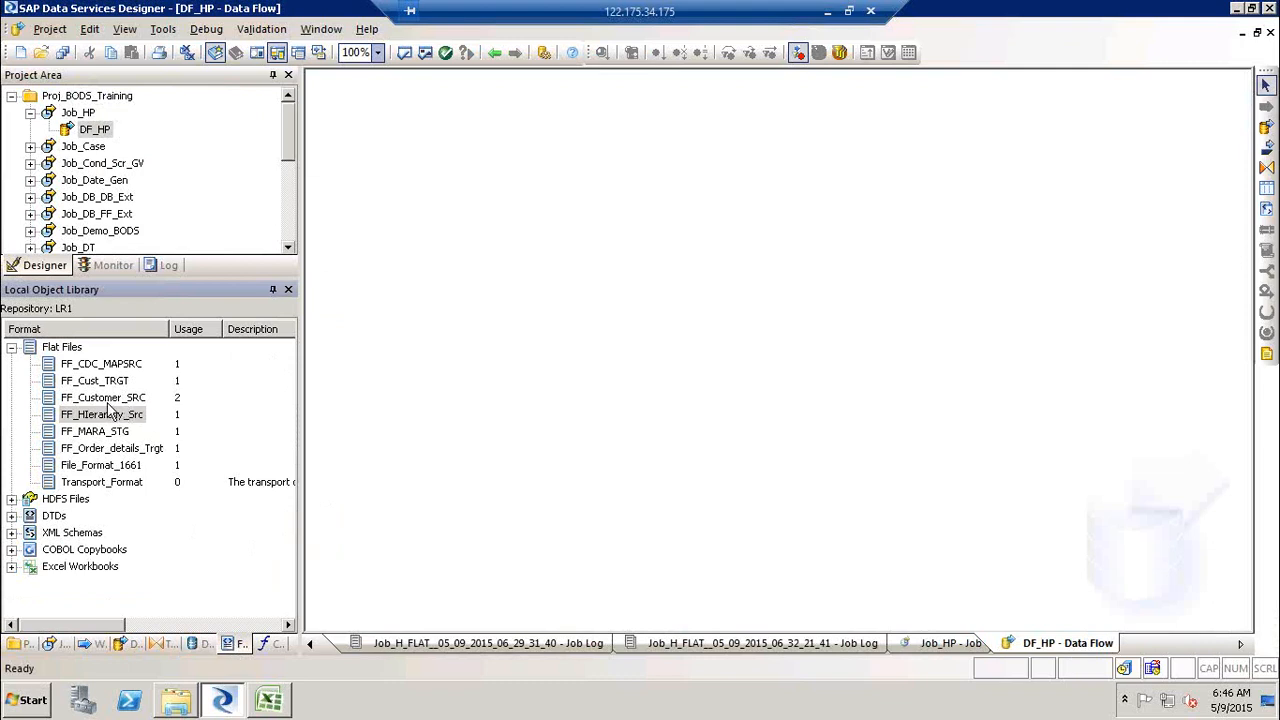
key(super+d)
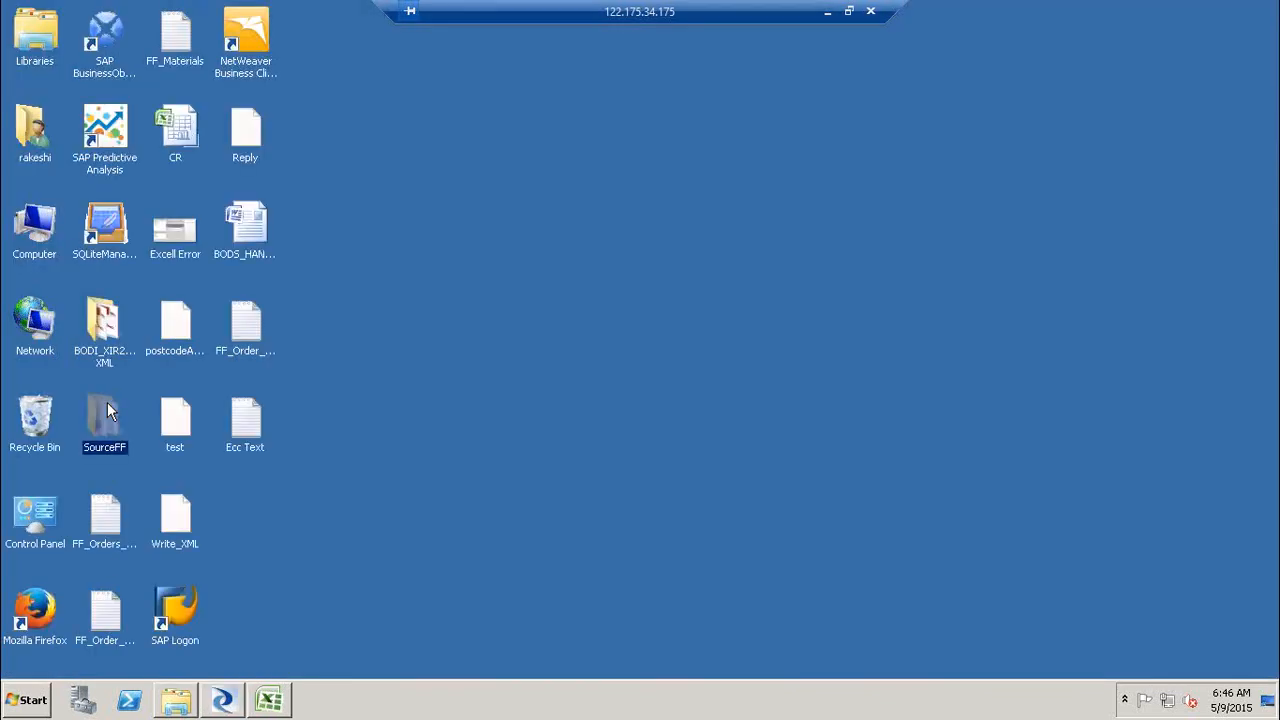
double_click(94, 420)
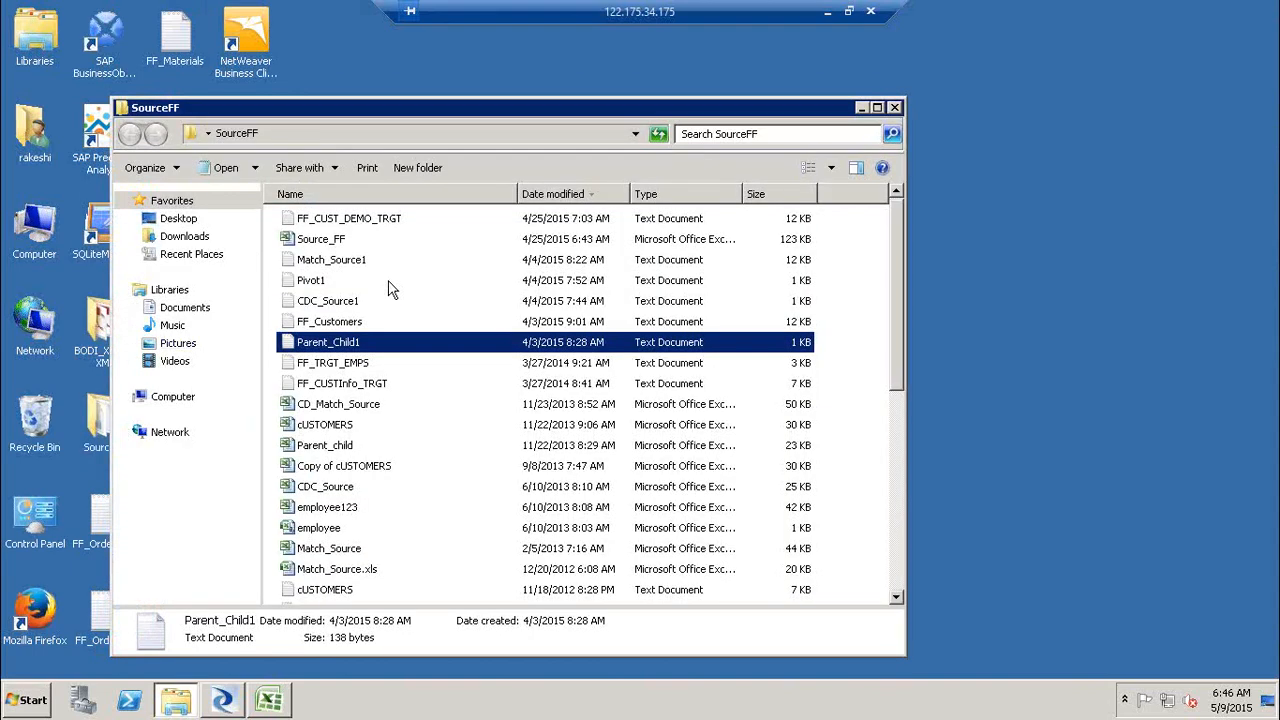
double_click(360, 323)
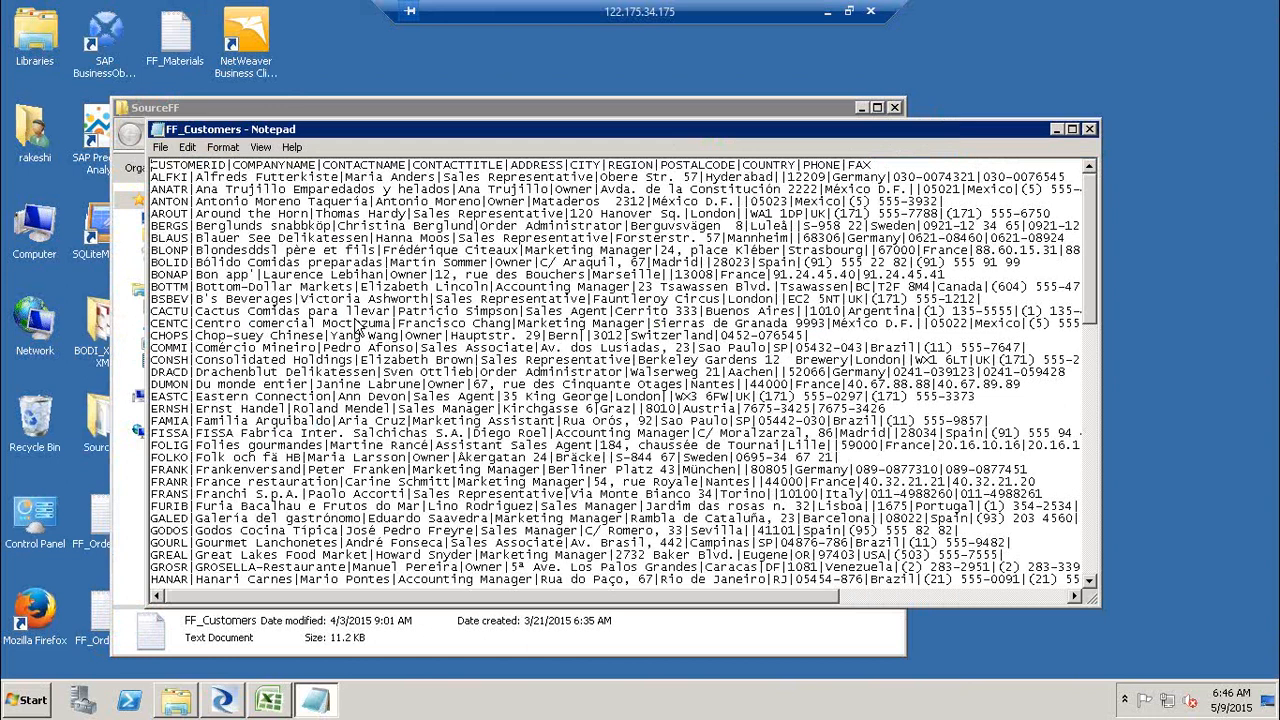
click(1090, 129)
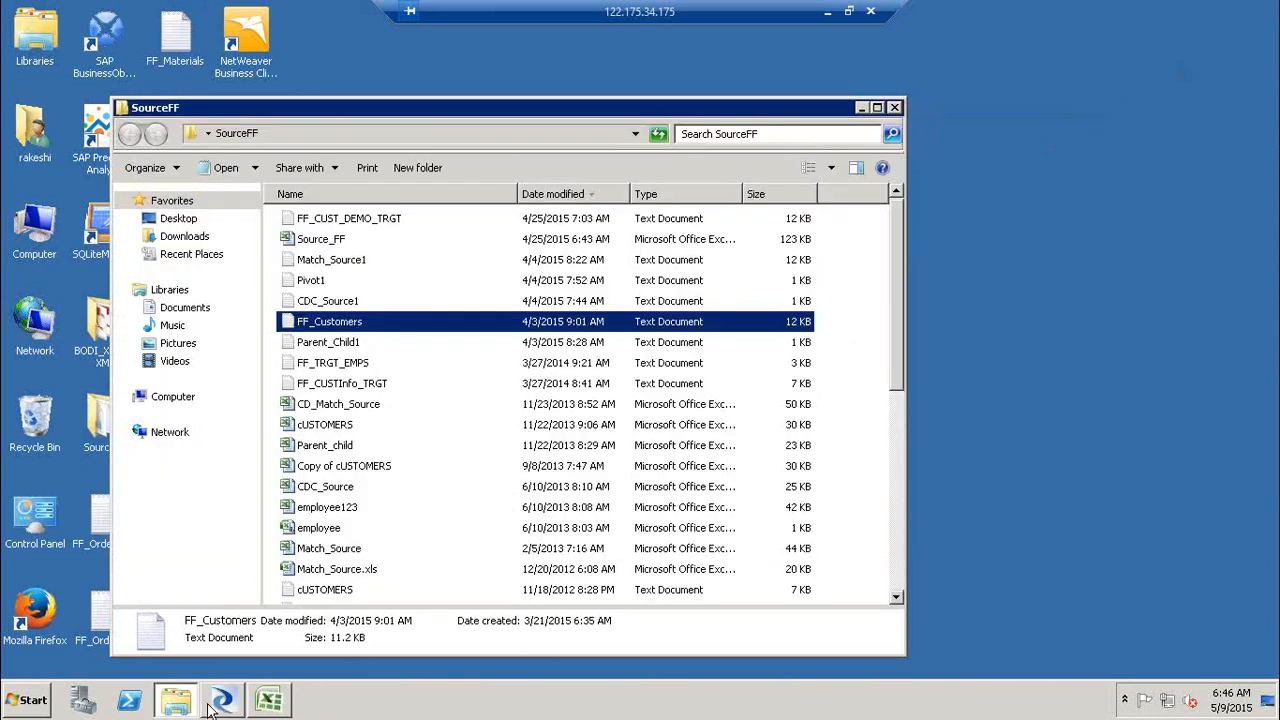
Step: Switch back to Data Services Designer, add the FF_Customer_SRC flat file to DF_HP as a source, and preview its customer records
click(213, 705)
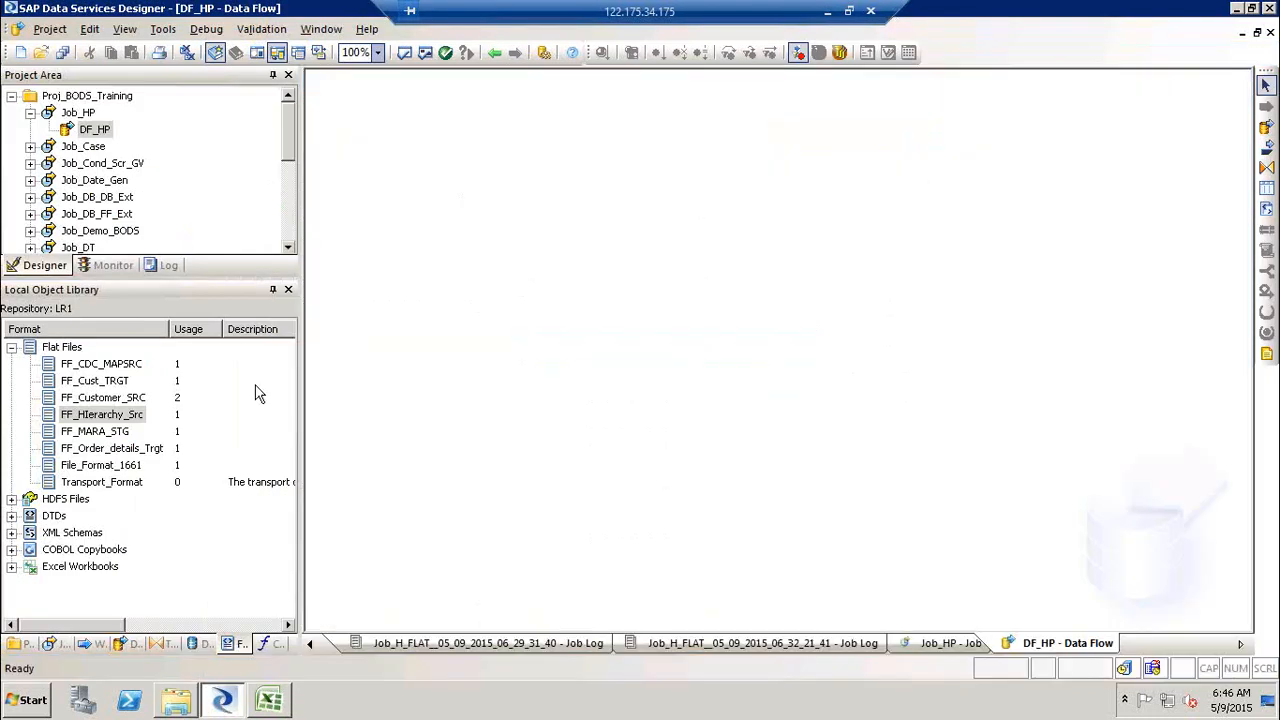
drag(100, 398, 438, 205)
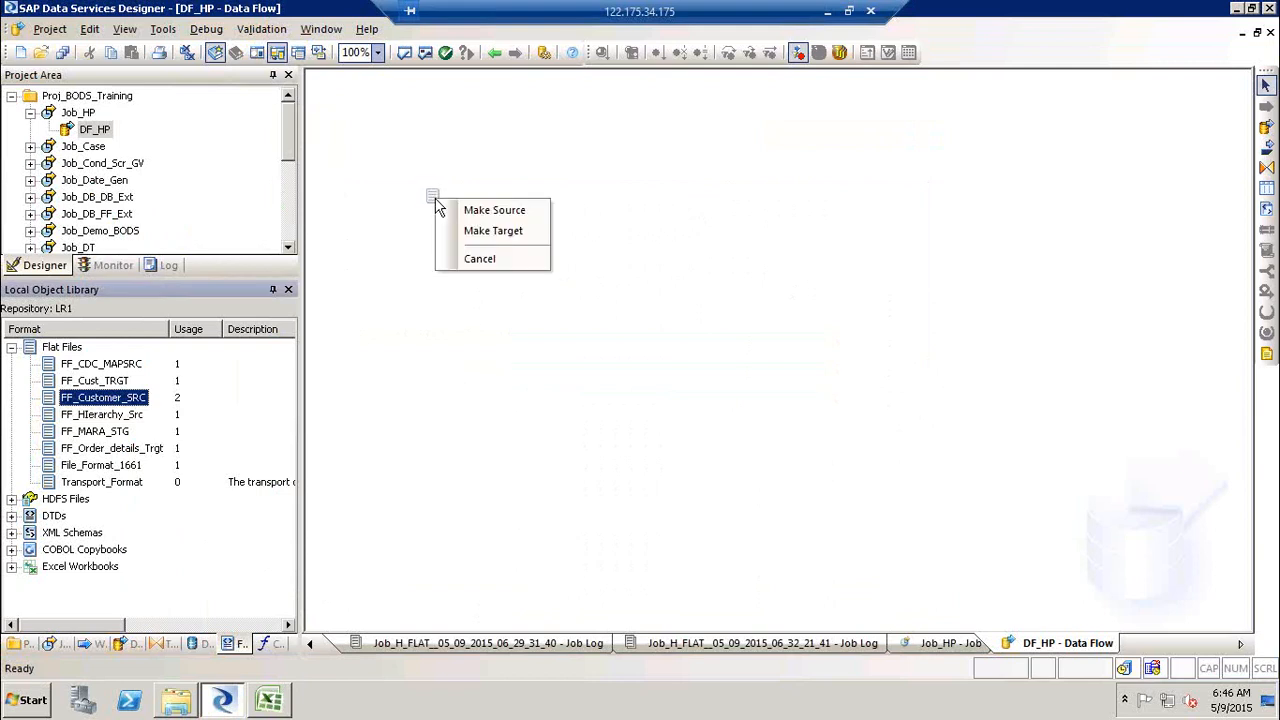
click(478, 212)
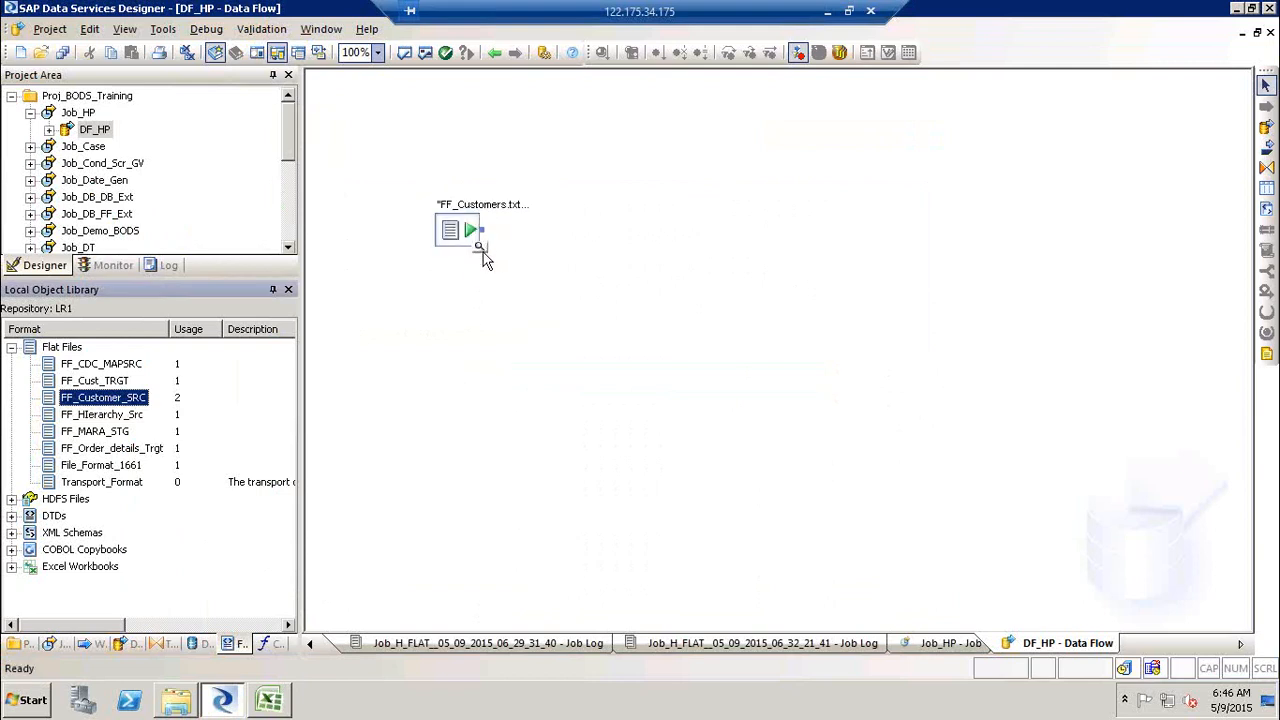
click(481, 250)
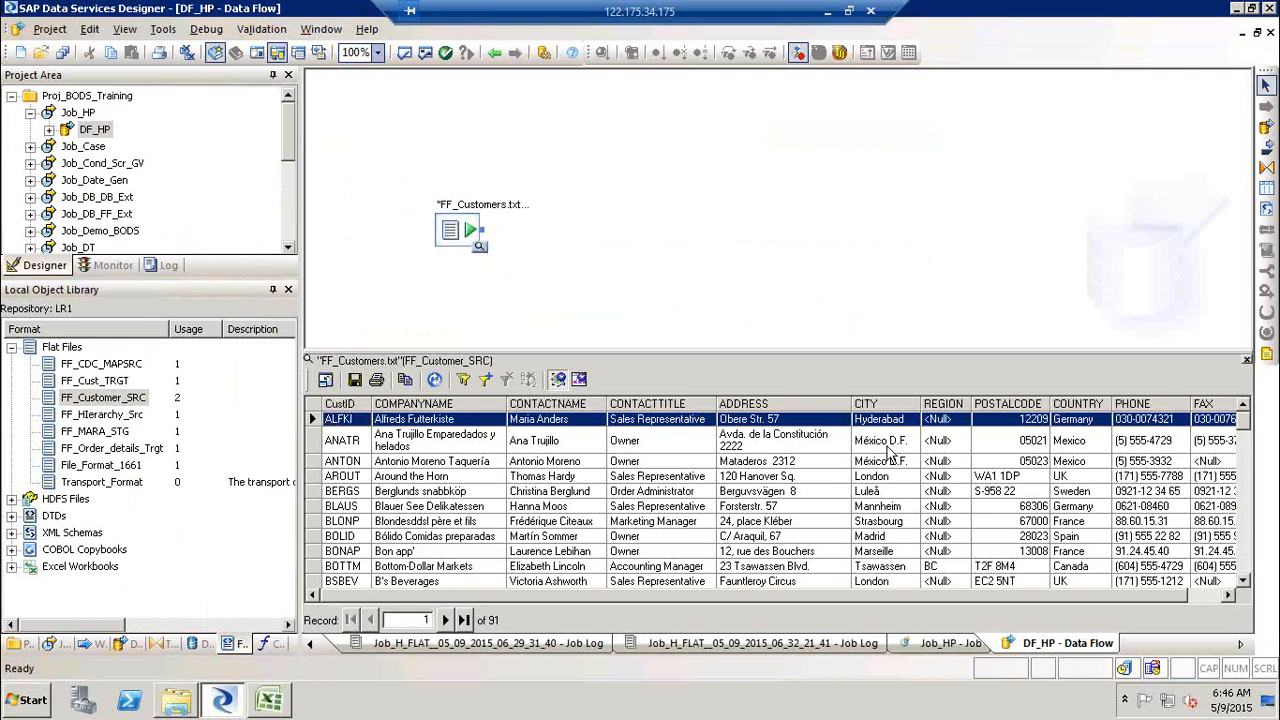
click(907, 420)
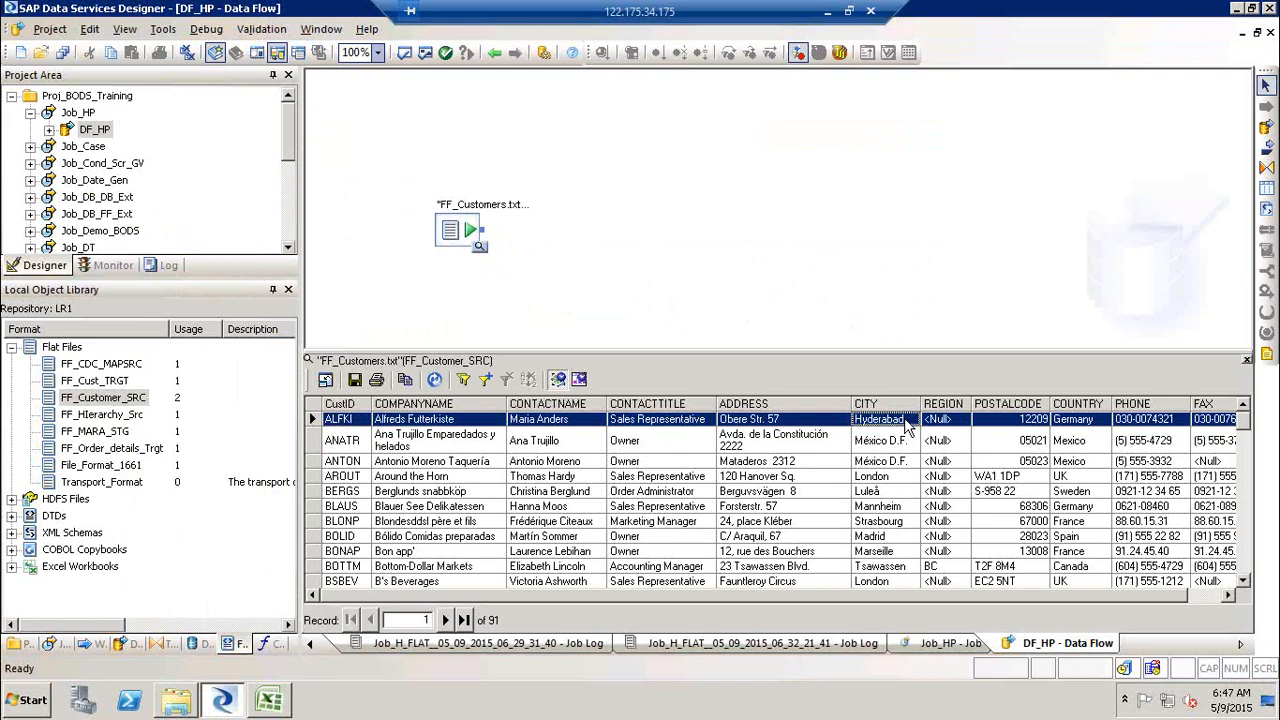
click(1246, 360)
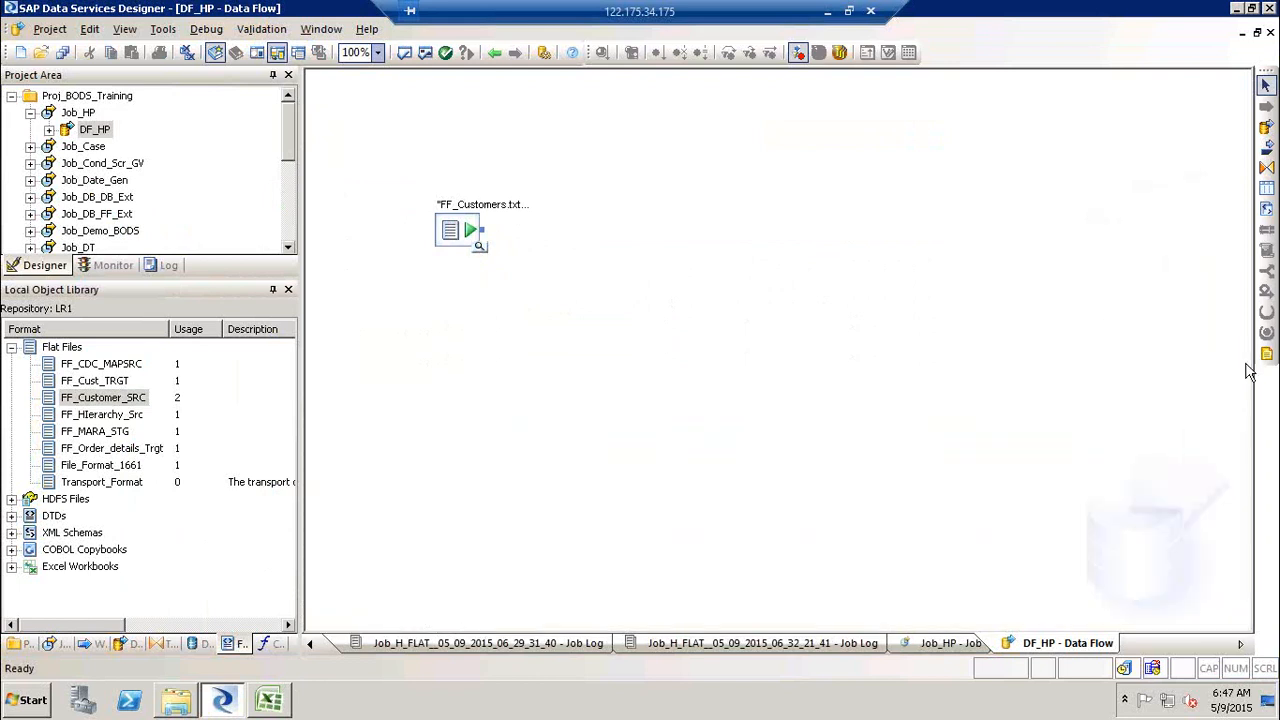
Step: Examine the FF_Customers source's schema and file settings, and return to the DF_HP data flow
click(198, 645)
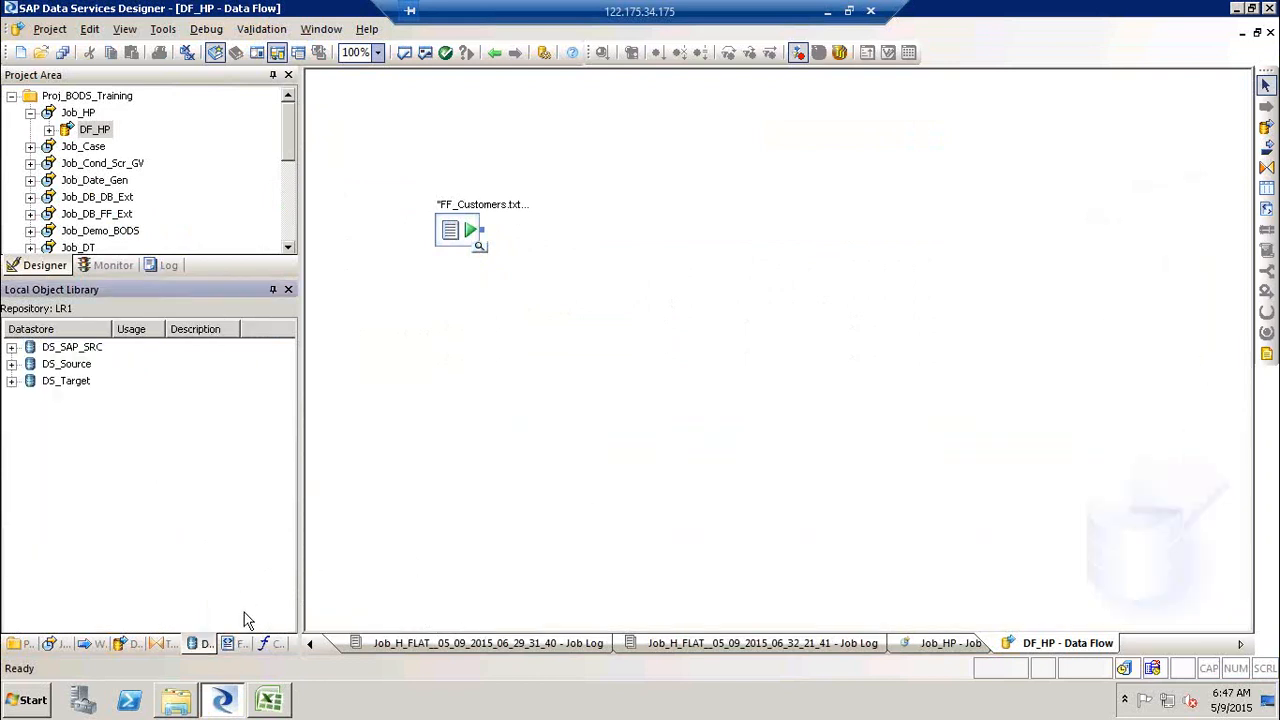
double_click(500, 214)
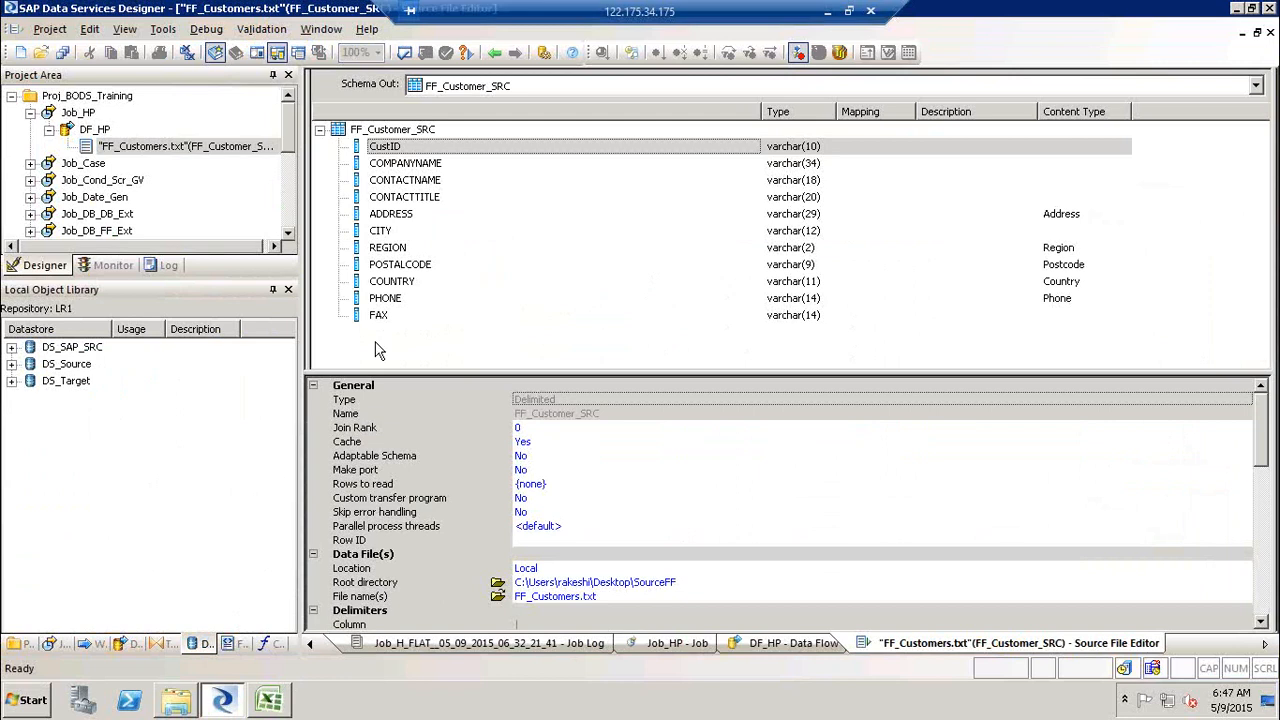
click(494, 52)
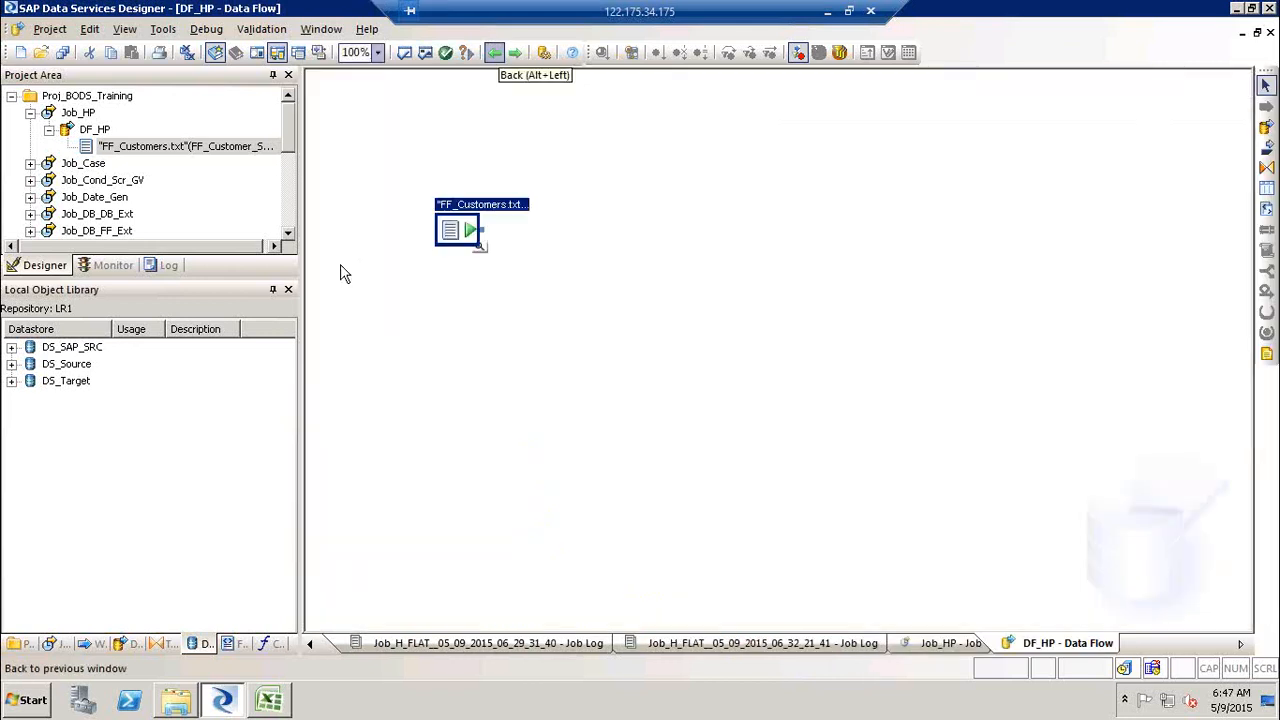
click(497, 55)
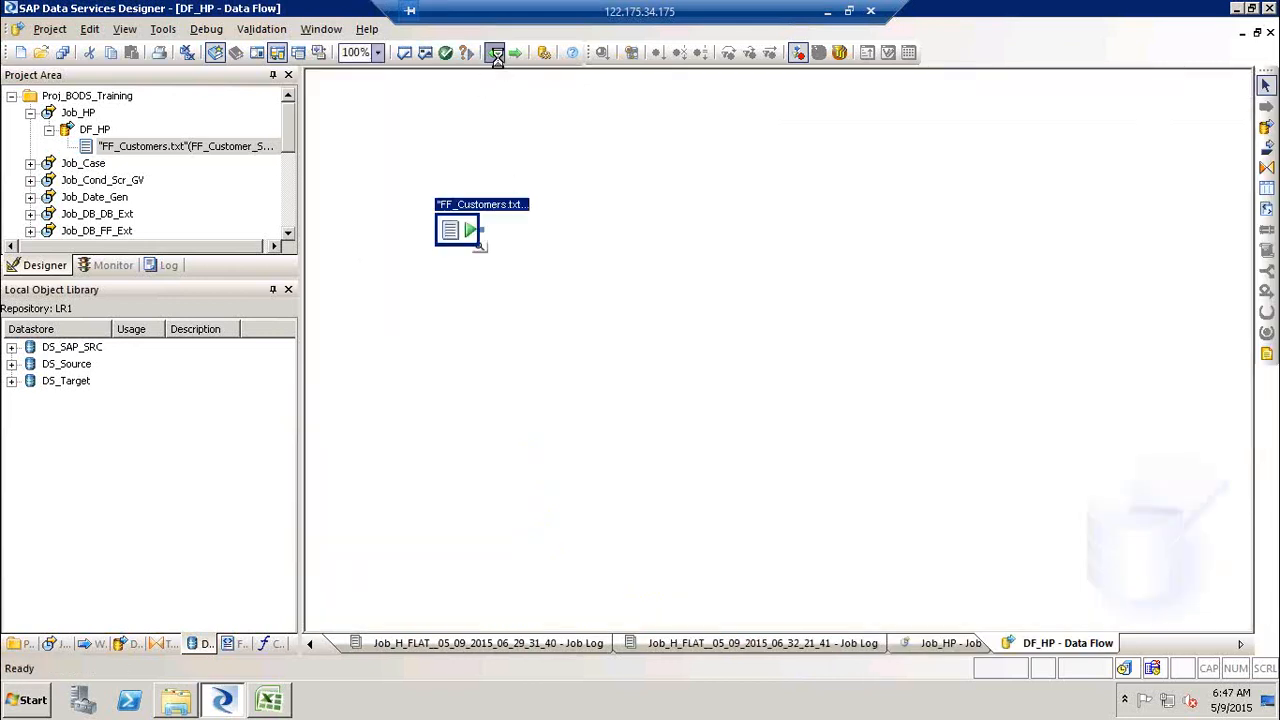
click(515, 52)
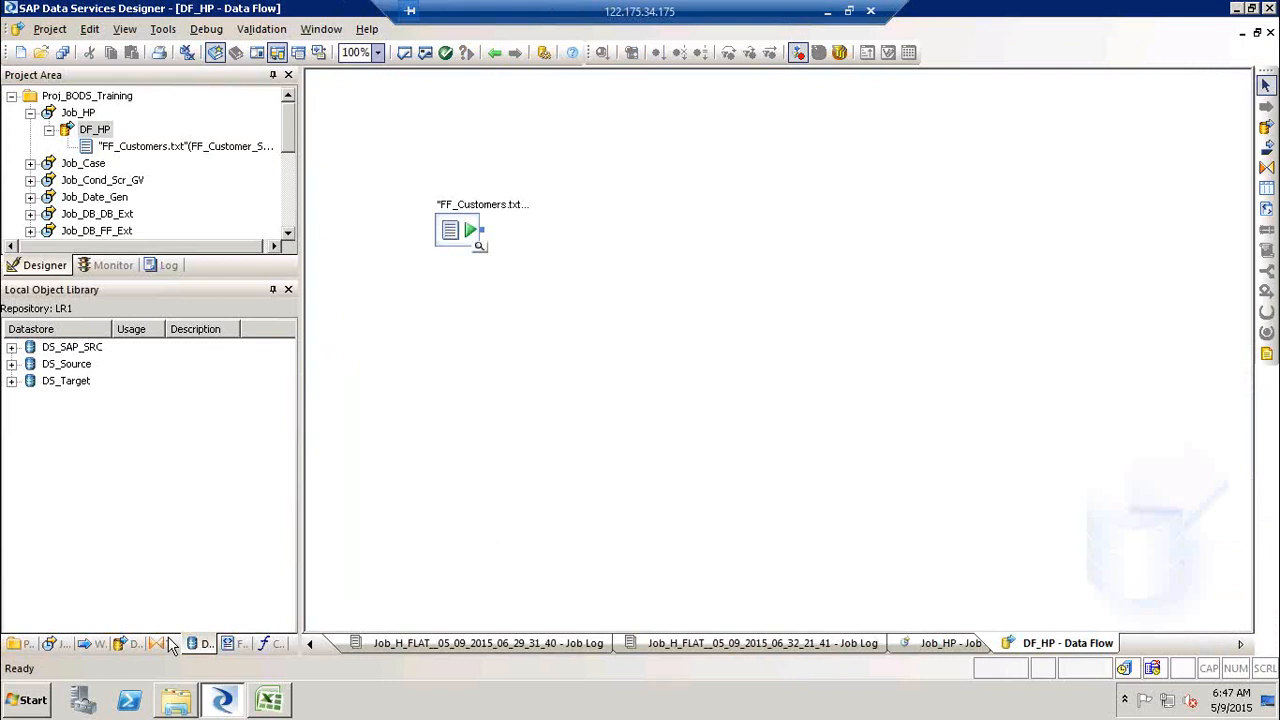
Step: Add a History_Preserving transform to the lower right of the FF_Customers source, and open its editor with the settings area enlarged
click(166, 643)
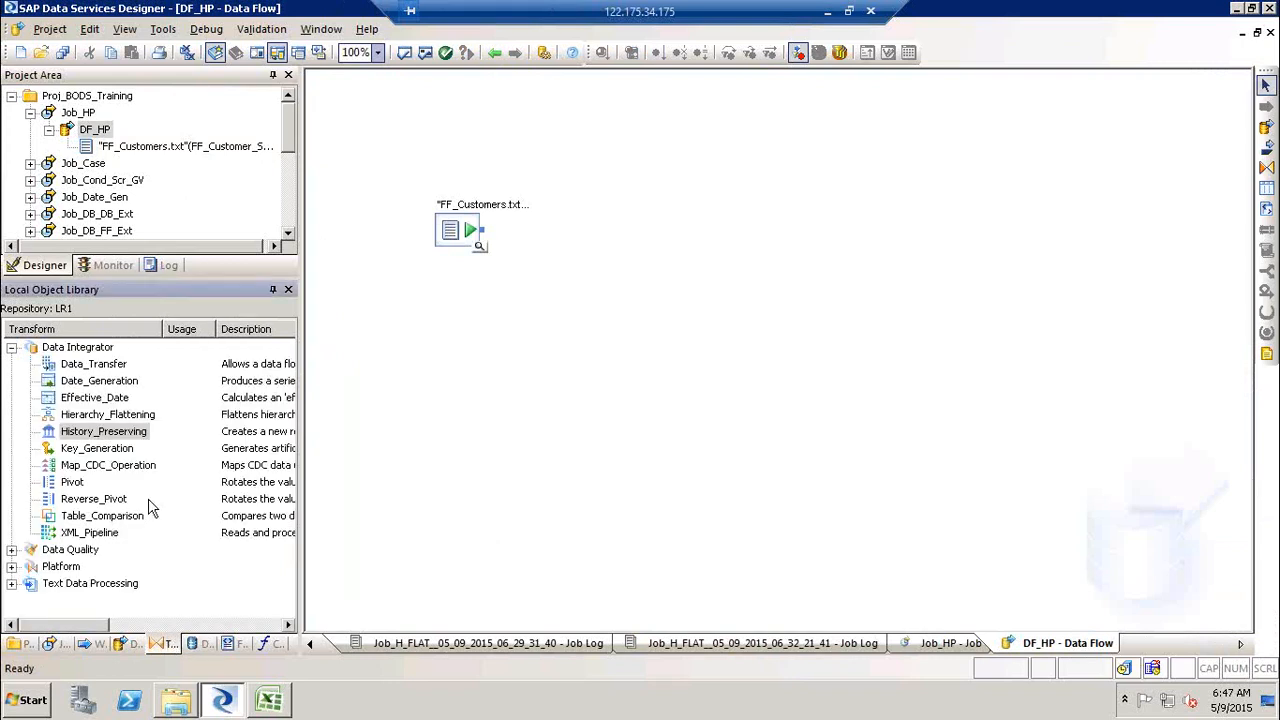
click(113, 433)
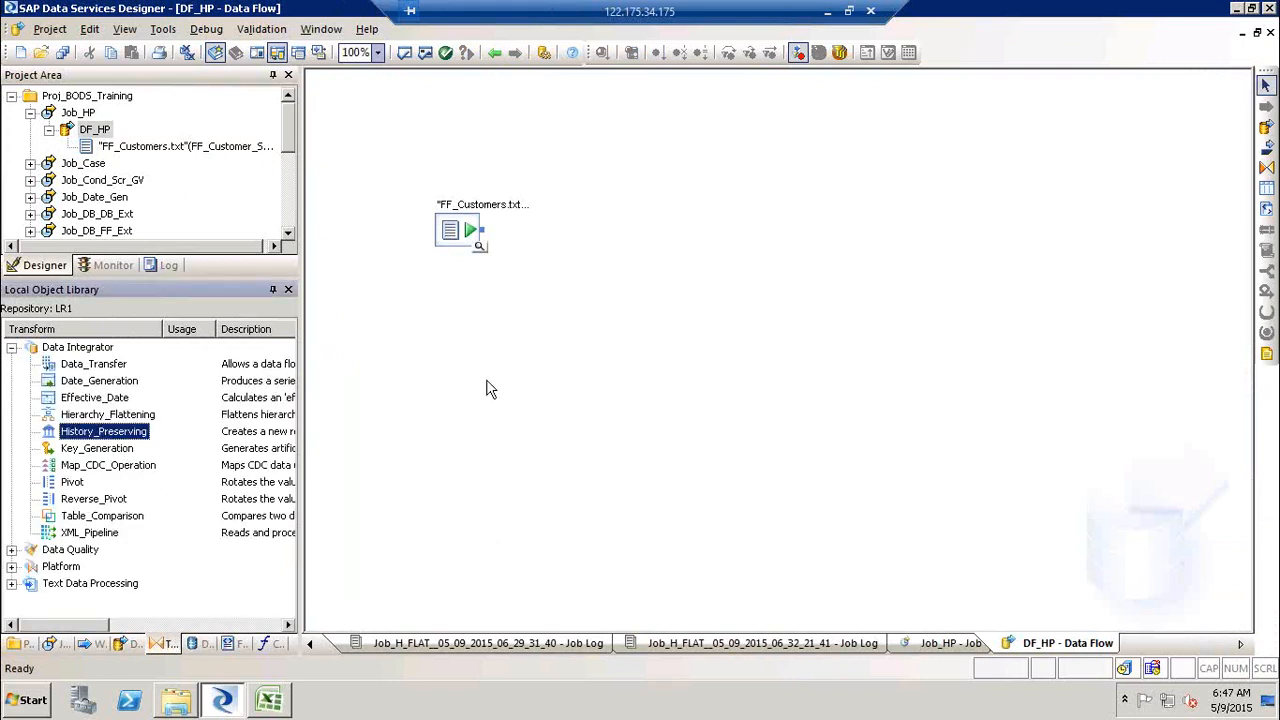
right_click(135, 440)
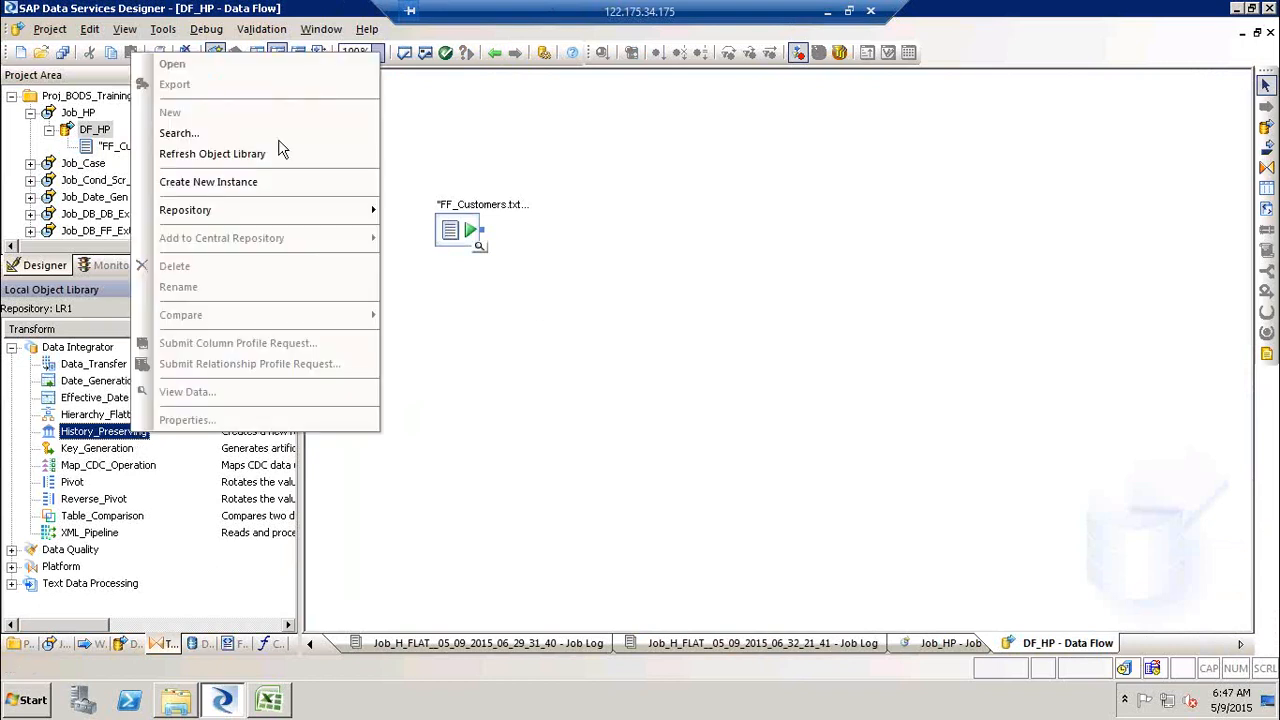
click(540, 330)
drag(138, 430, 733, 291)
click(843, 373)
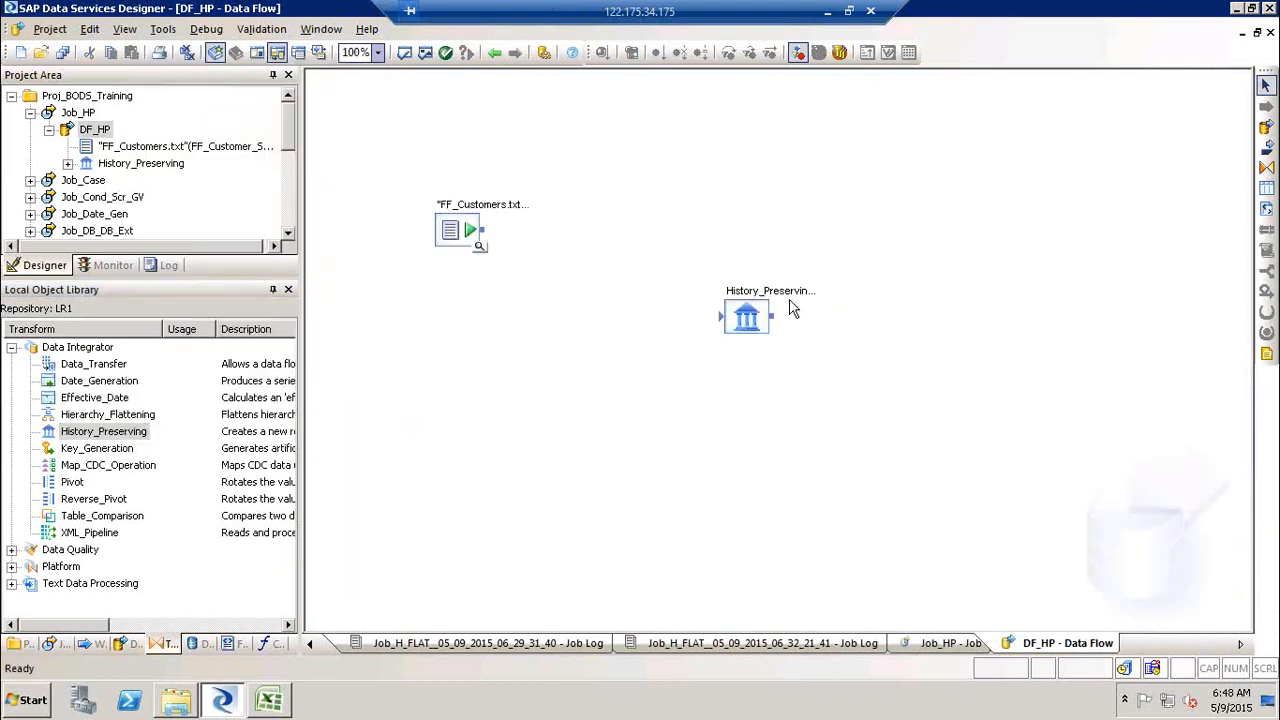
click(779, 291)
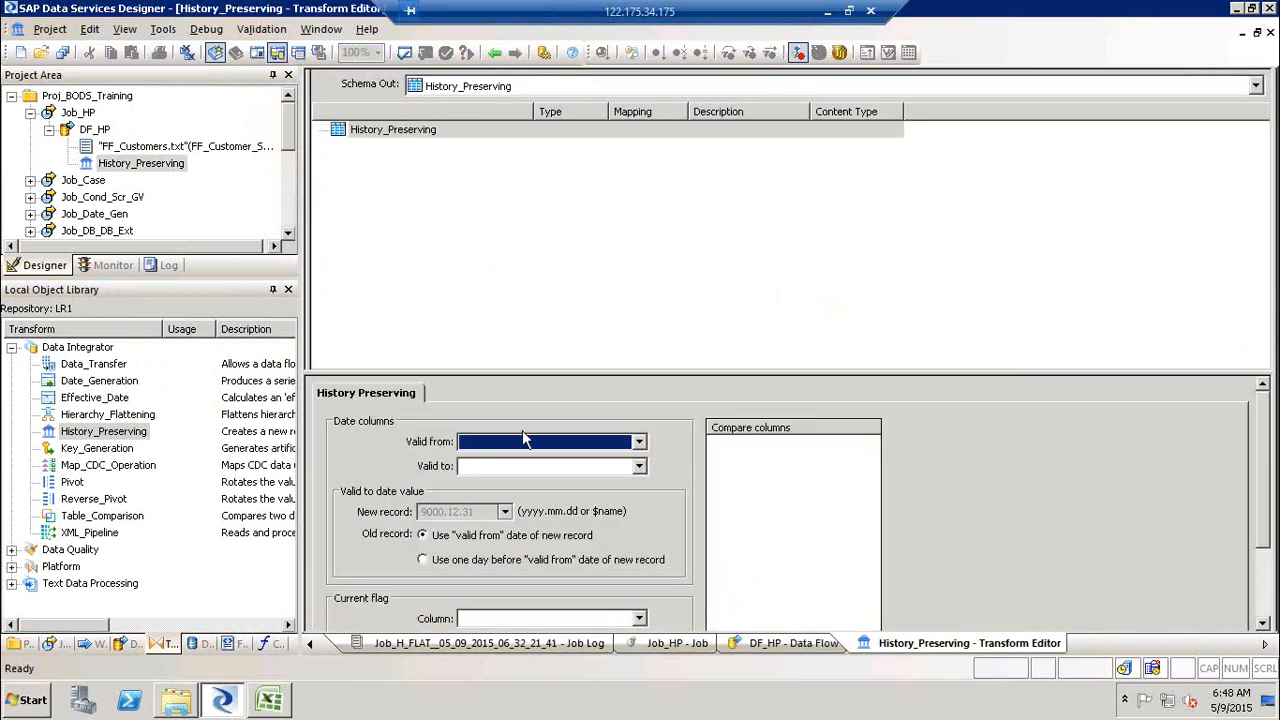
drag(646, 372, 643, 284)
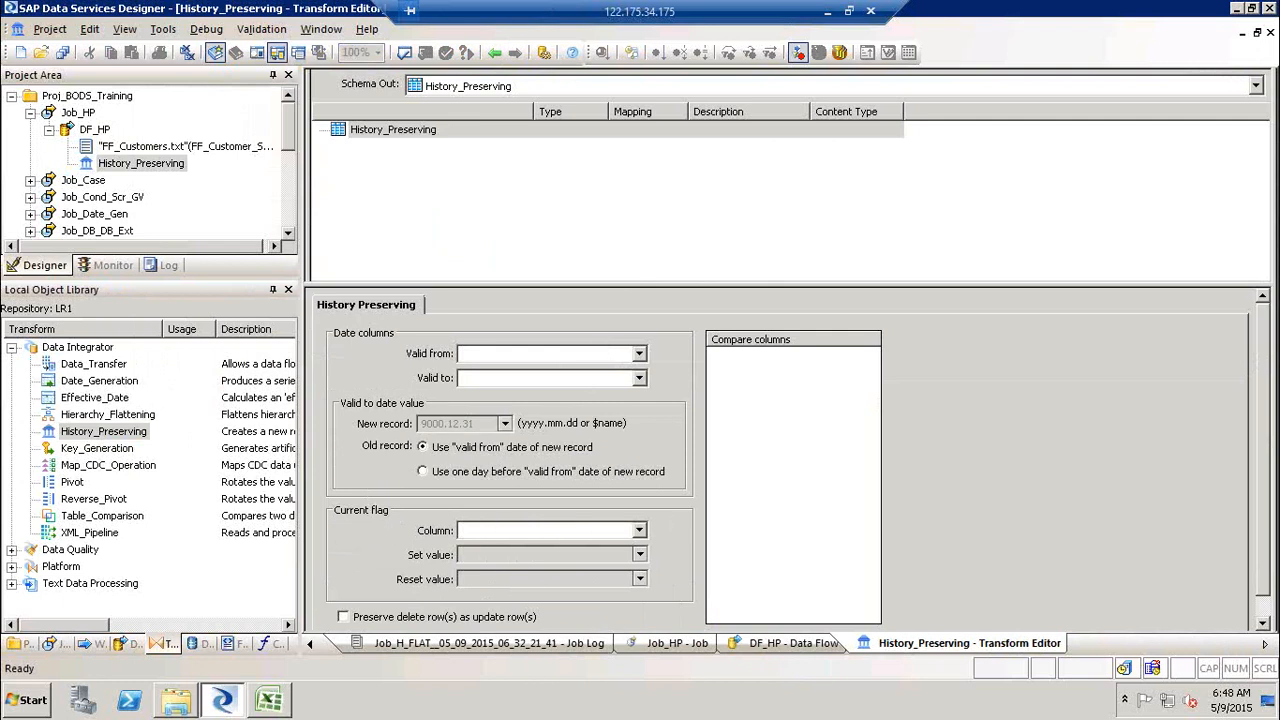
Step: Return from the History_Preserving editor to the DF_HP data flow and delete the History_Preserving transform
drag(1270, 373, 1272, 404)
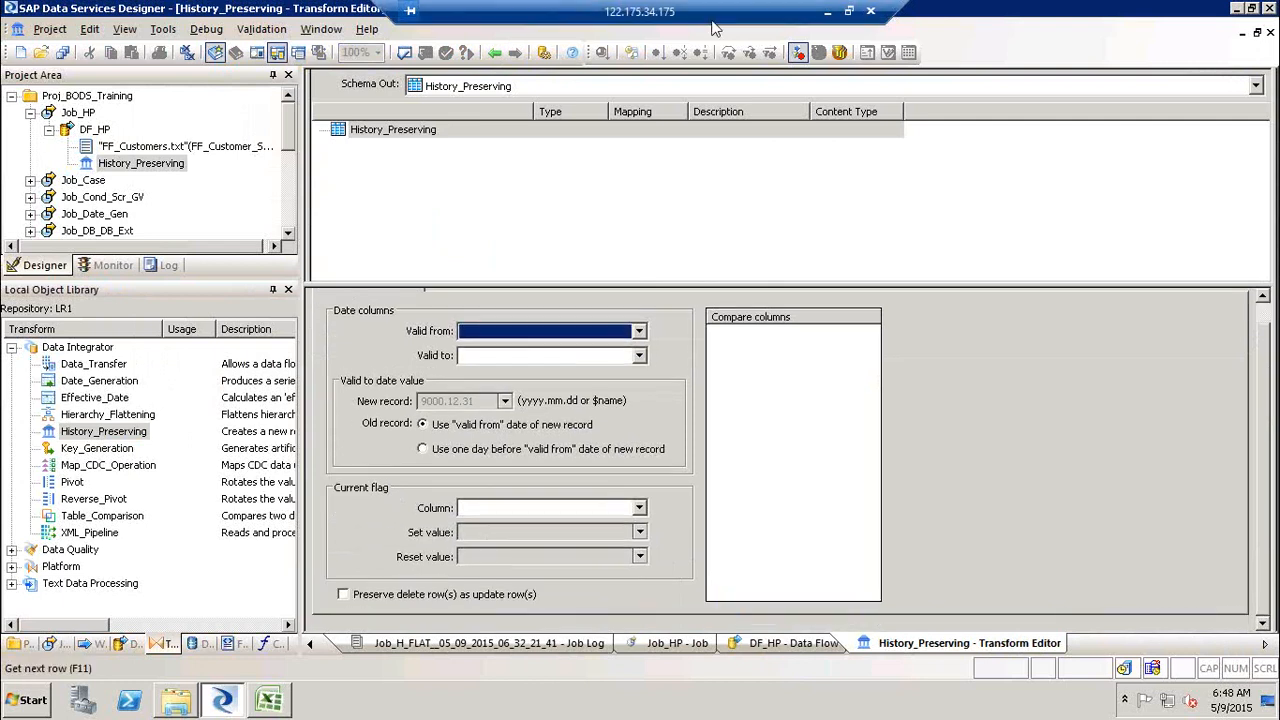
click(496, 54)
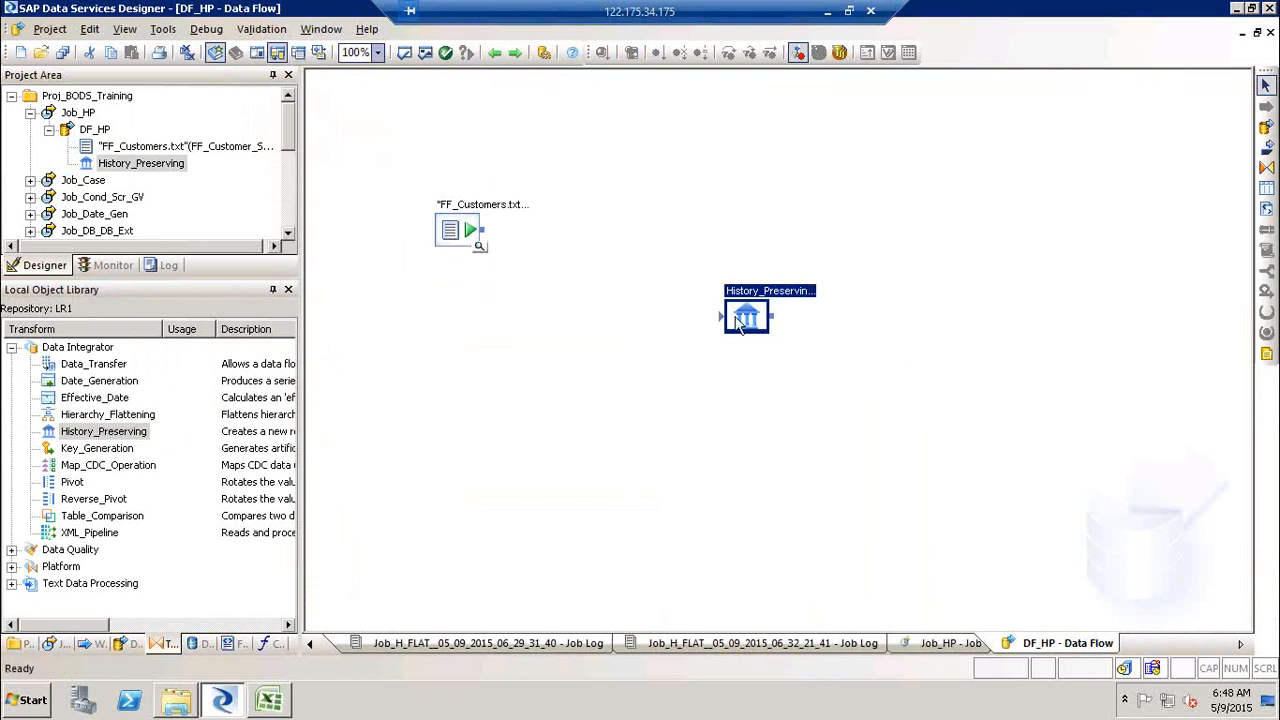
key(Delete)
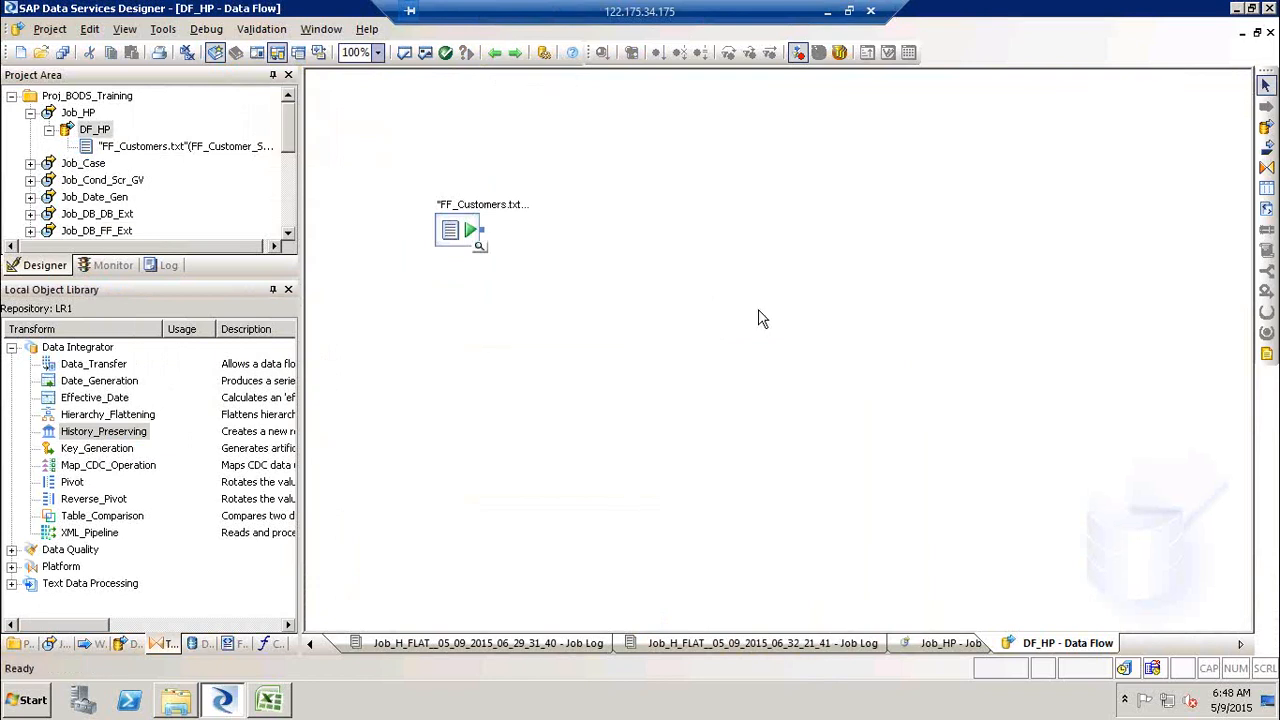
drag(112, 516, 618, 295)
click(723, 348)
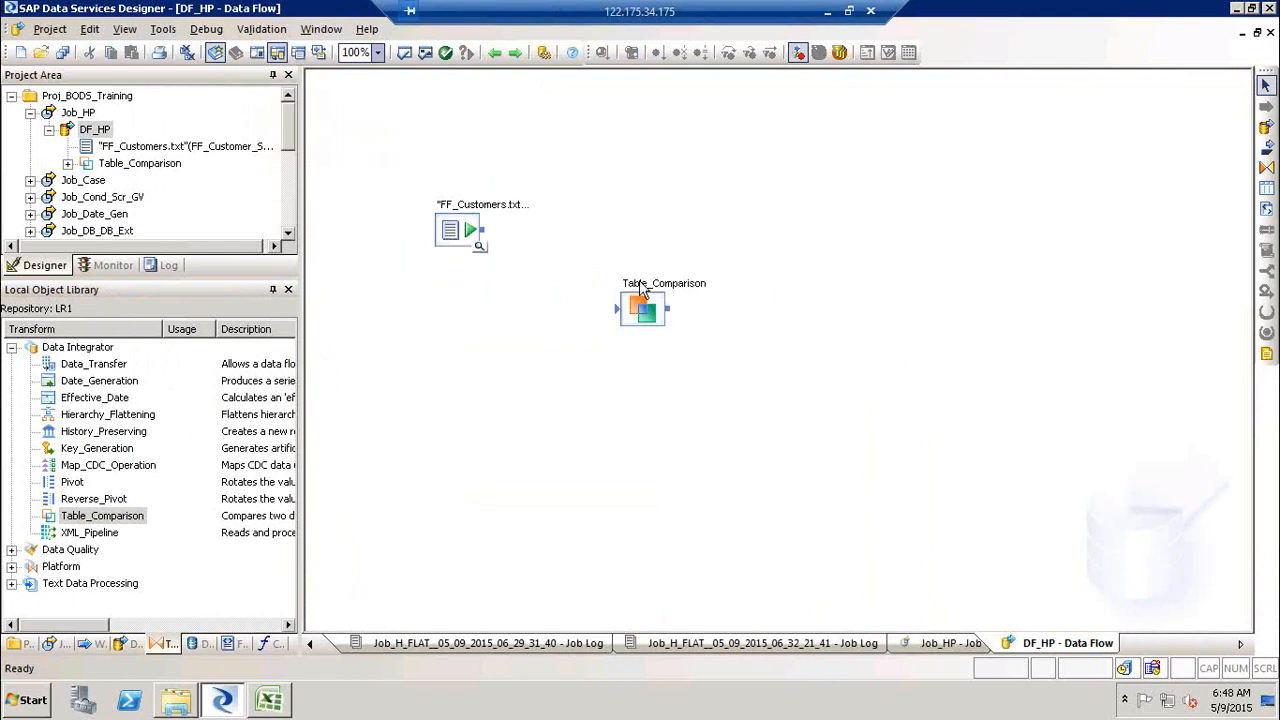
double_click(640, 287)
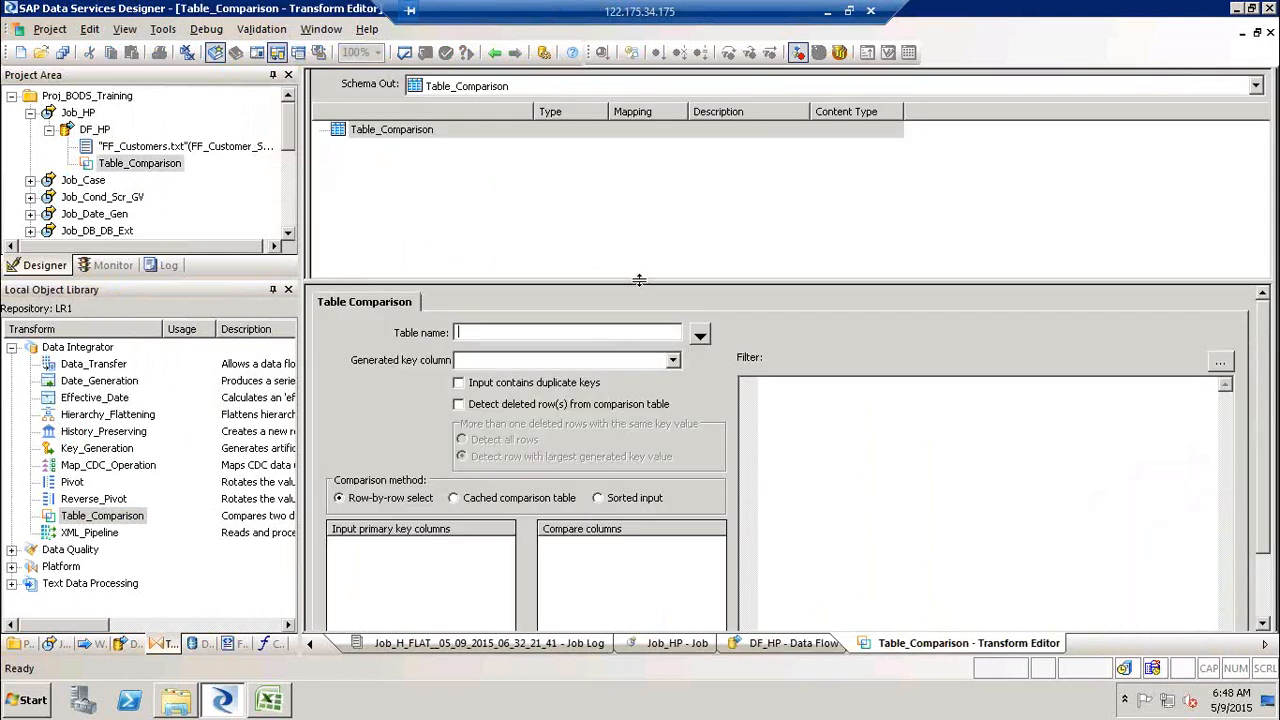
click(494, 53)
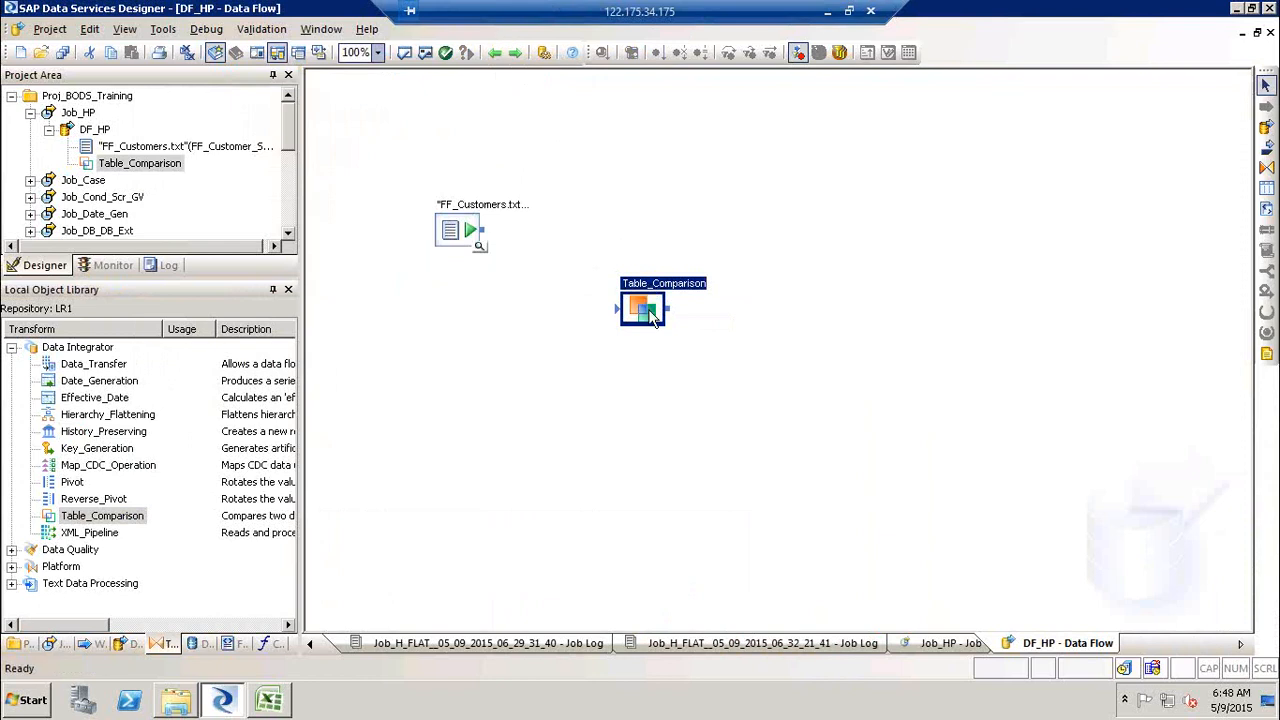
key(Delete)
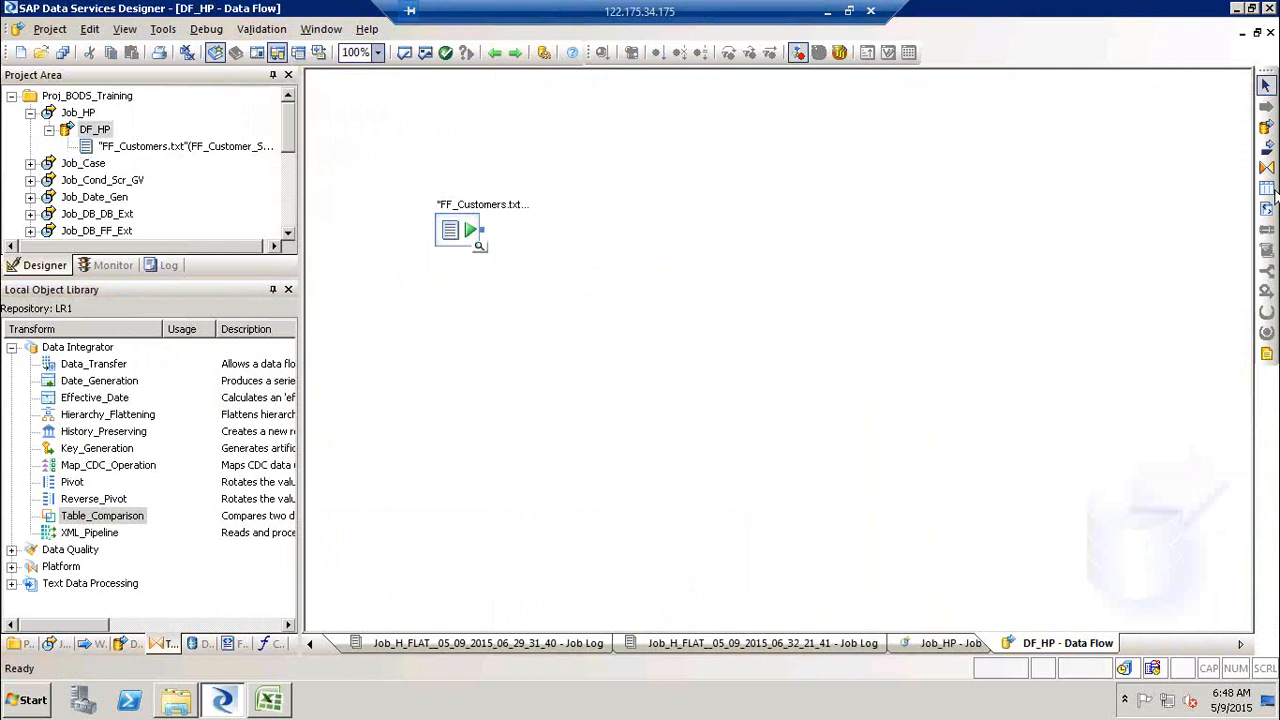
Step: Add a Query transform to DF_HP and connect the FF_Customers.txt source to it
click(1266, 168)
click(608, 287)
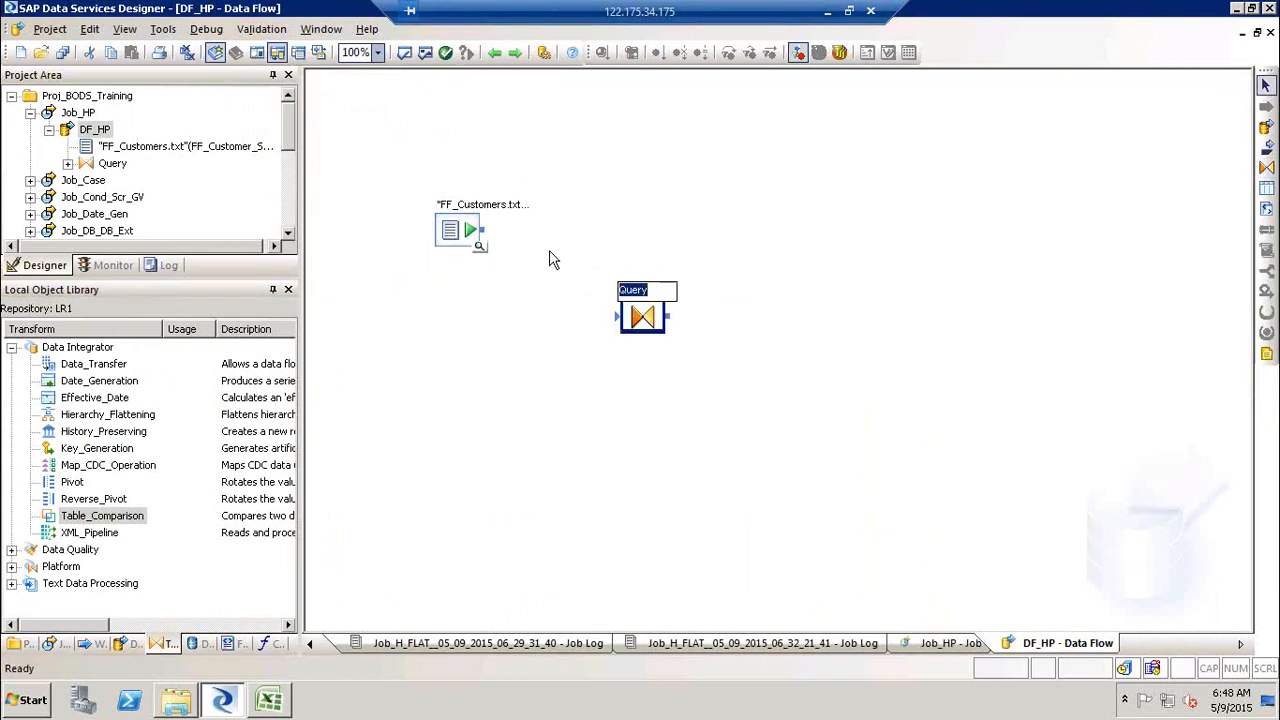
drag(666, 336, 646, 318)
Step: In the Query transform, map all FF_Customer_SRC input columns from CustID through FAX to the output schema
double_click(630, 300)
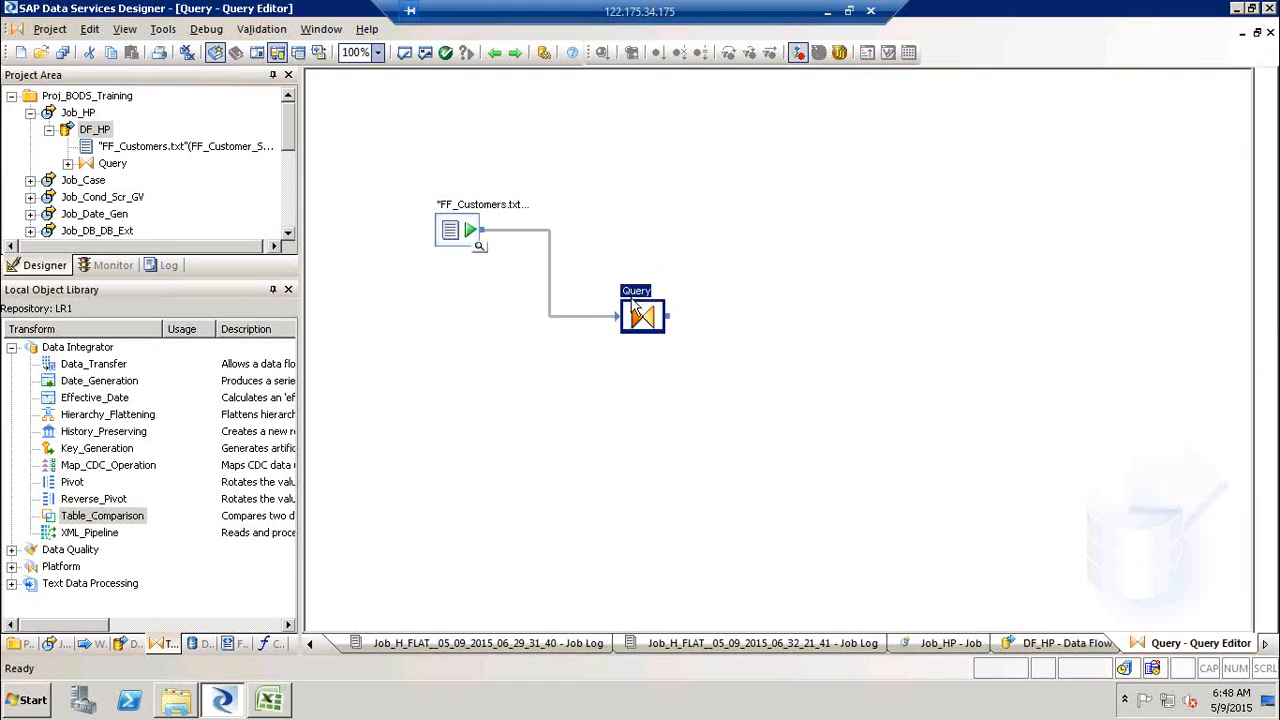
click(386, 148)
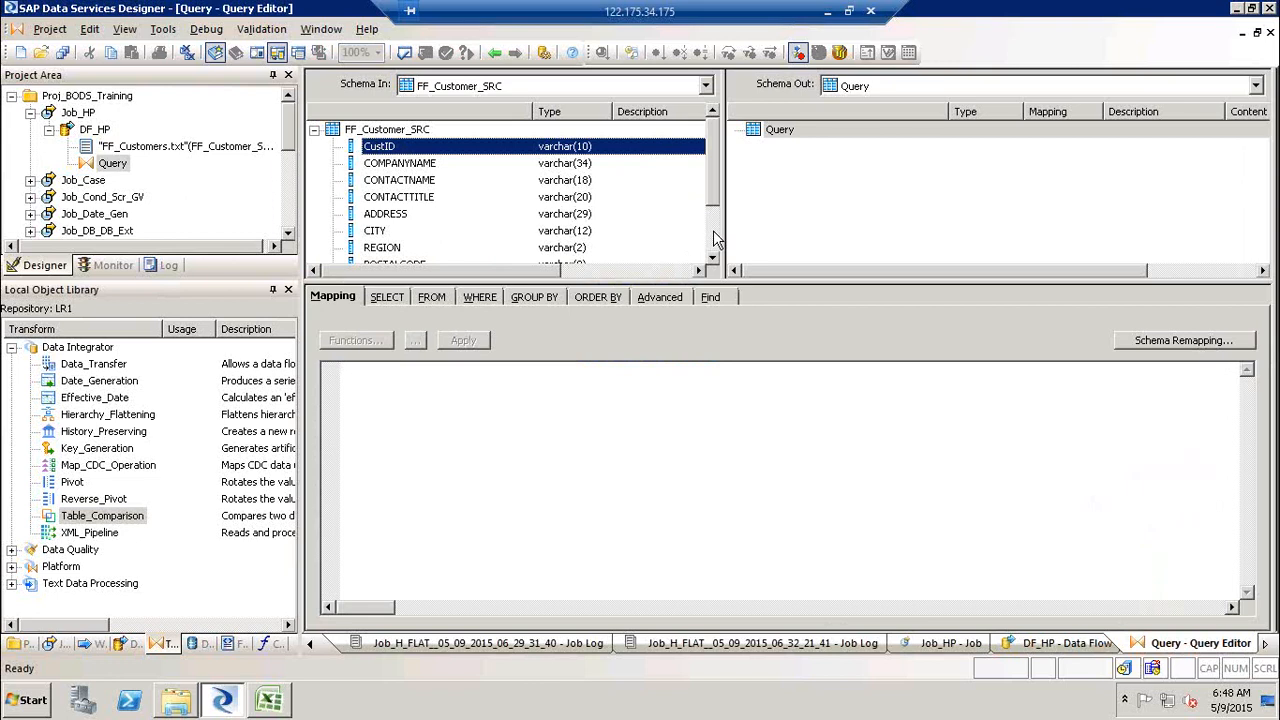
click(713, 240)
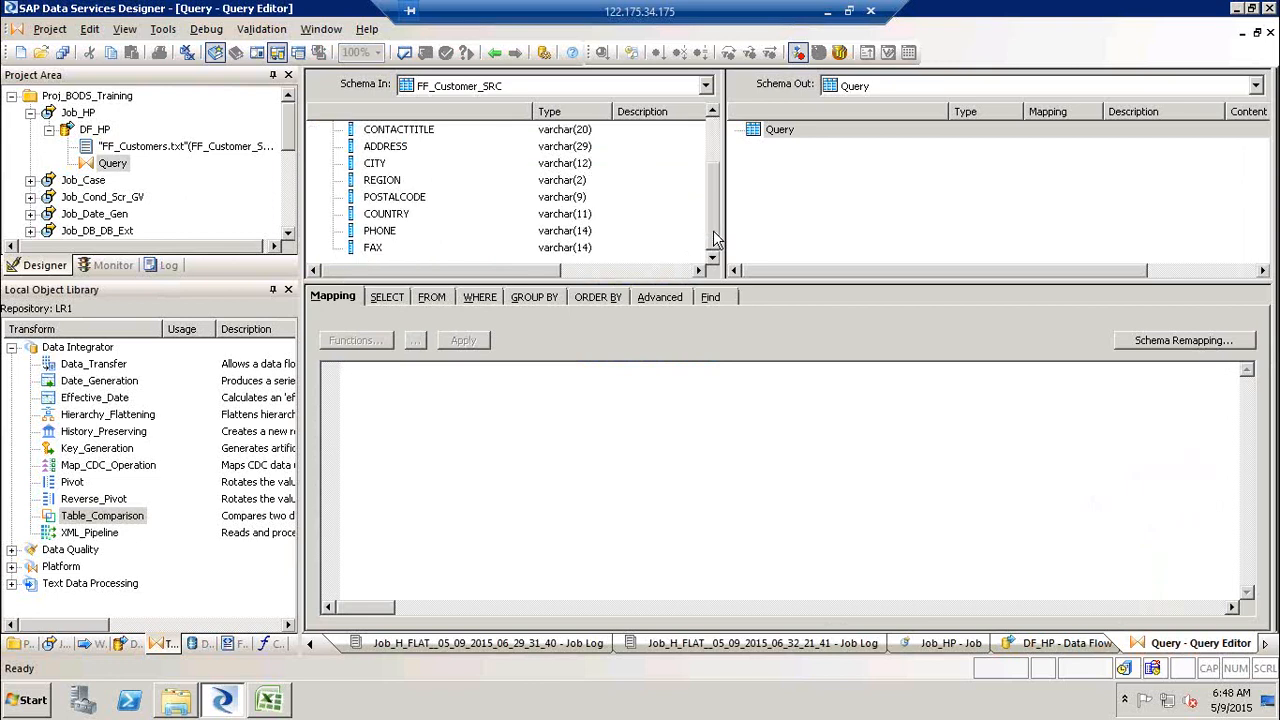
shift+click(375, 249)
right_click(386, 200)
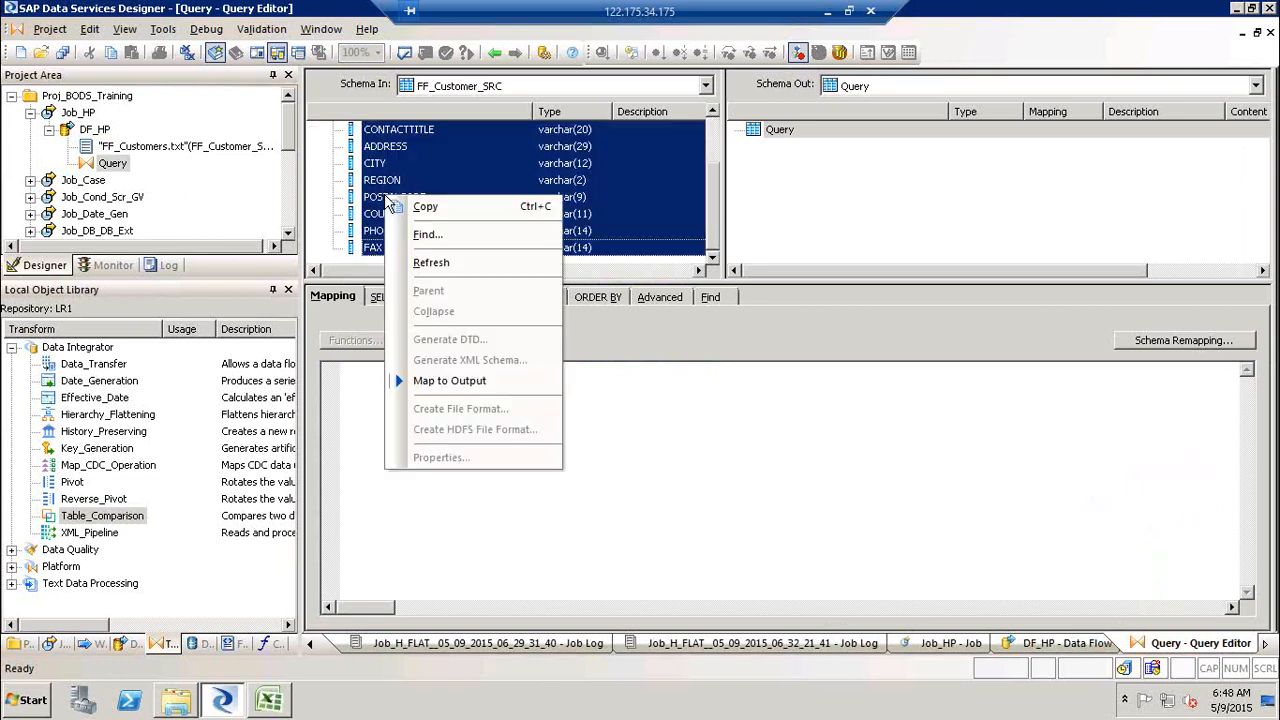
click(458, 381)
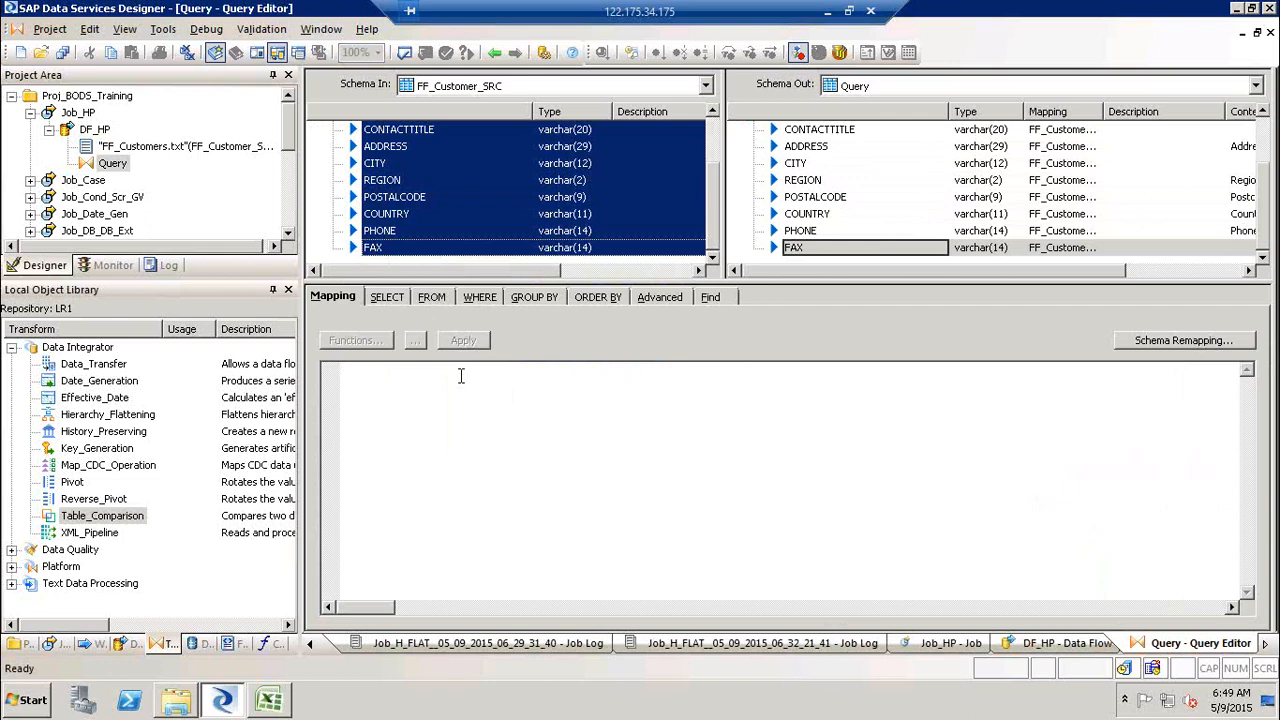
Step: Insert an output column named Valid_From with data type date below FAX
click(795, 249)
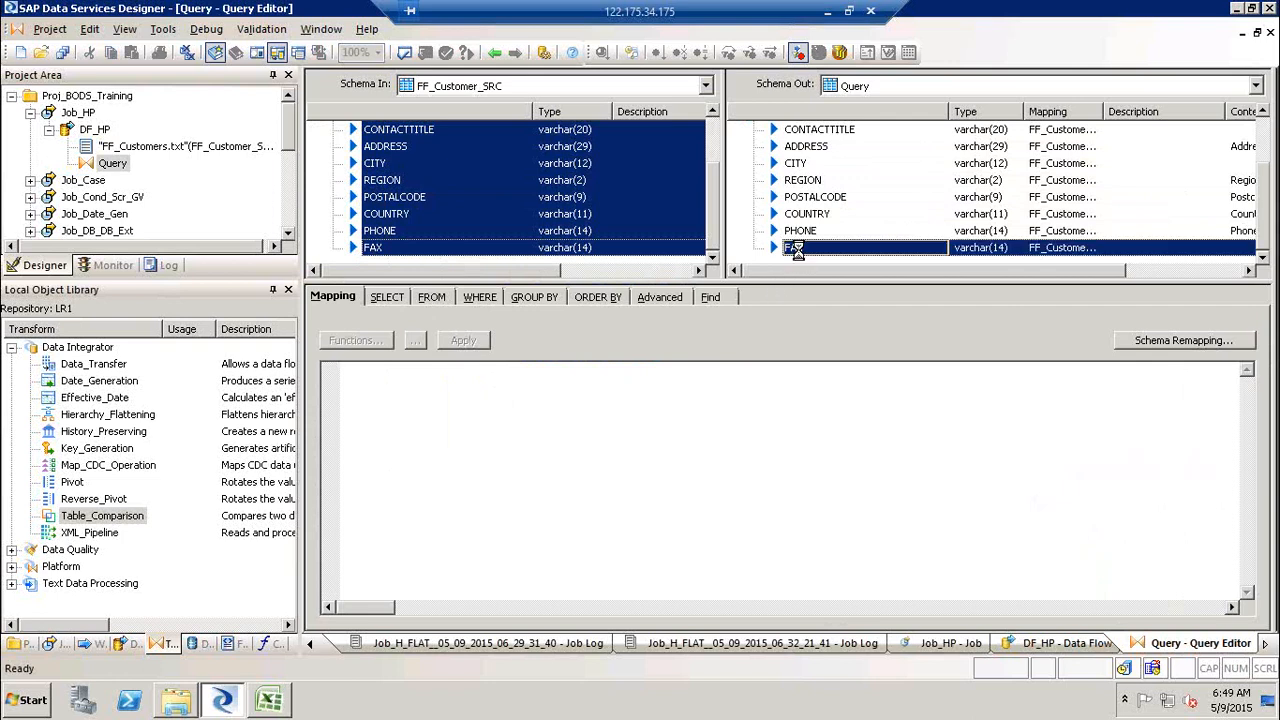
right_click(795, 249)
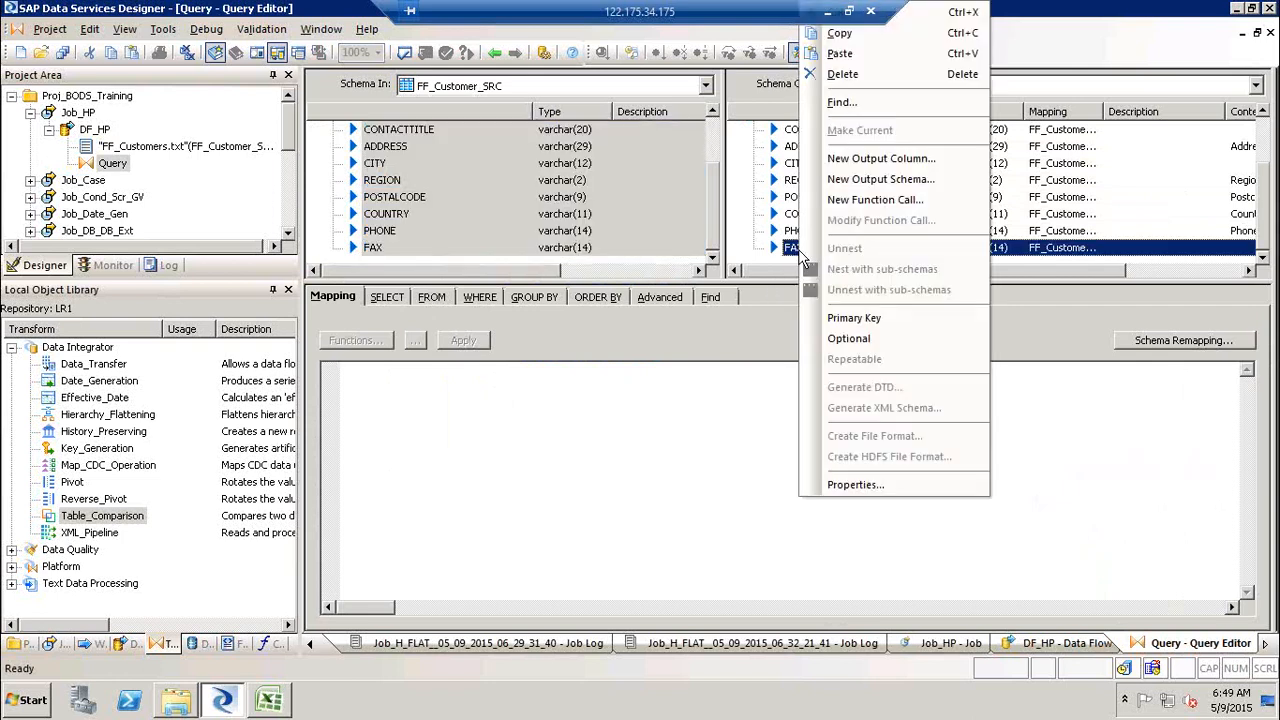
click(893, 158)
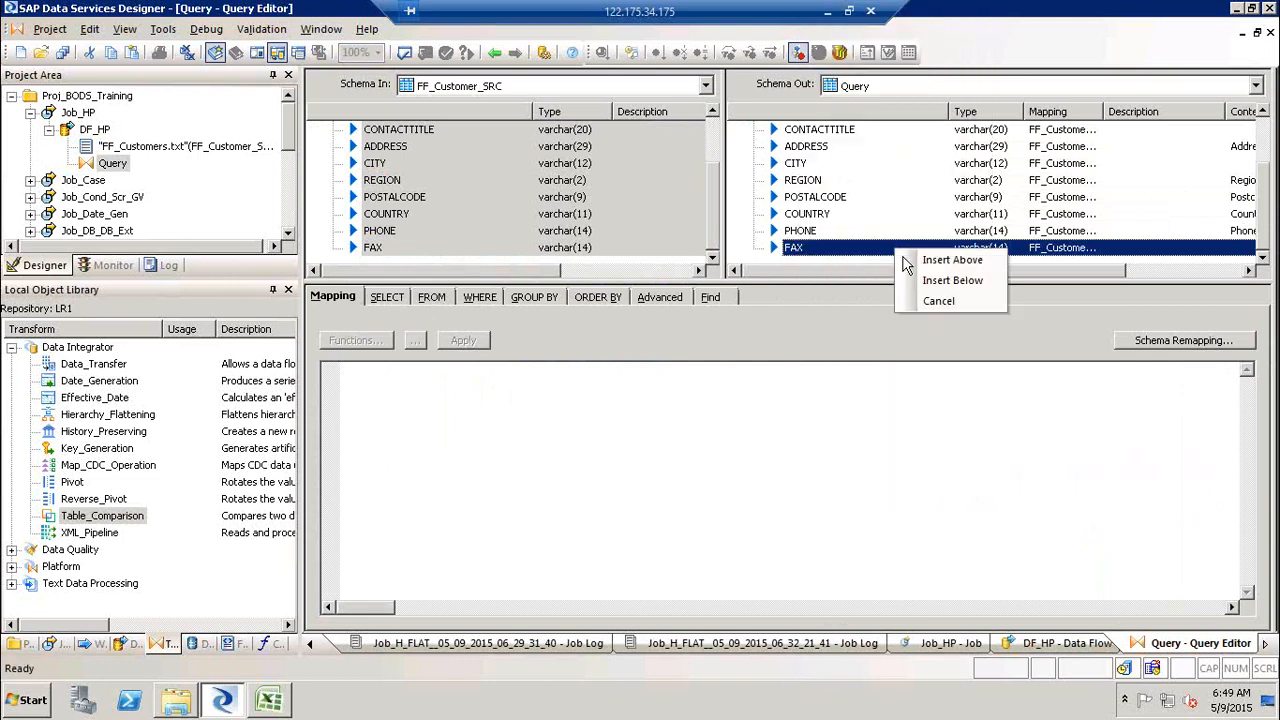
click(950, 280)
text(Valid_From)
key(Tab)
key(d)
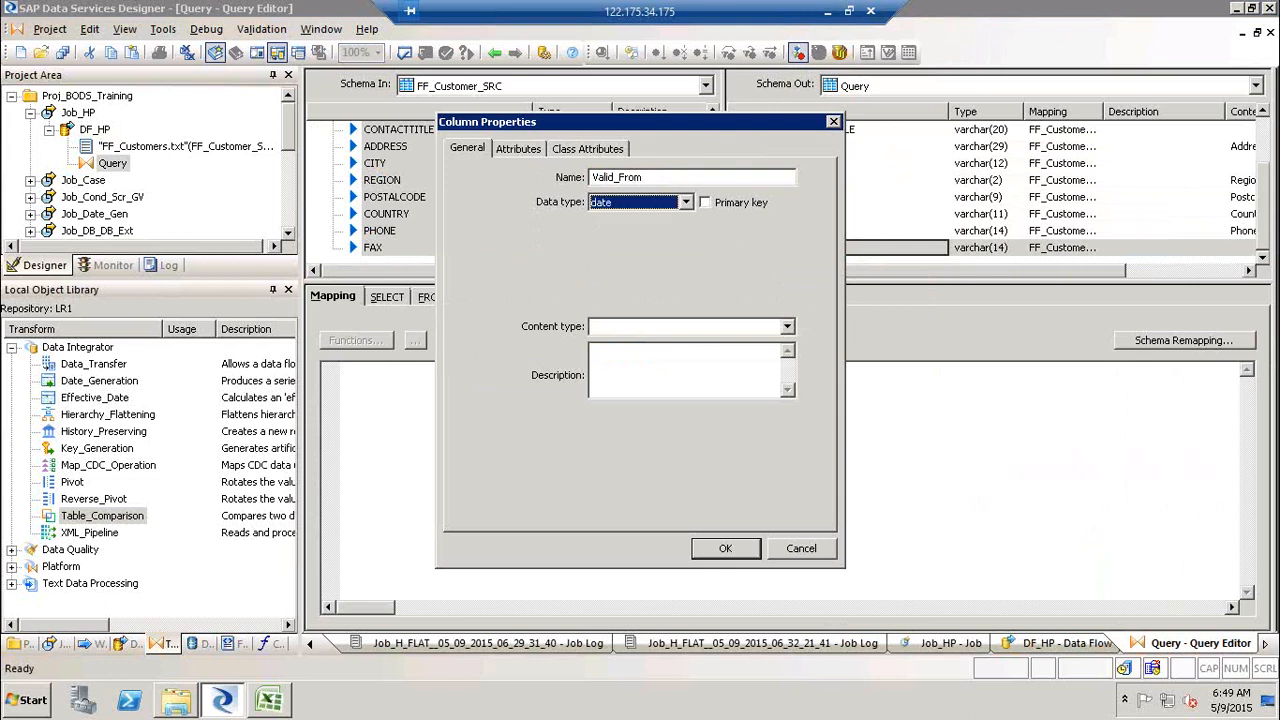
key(Return)
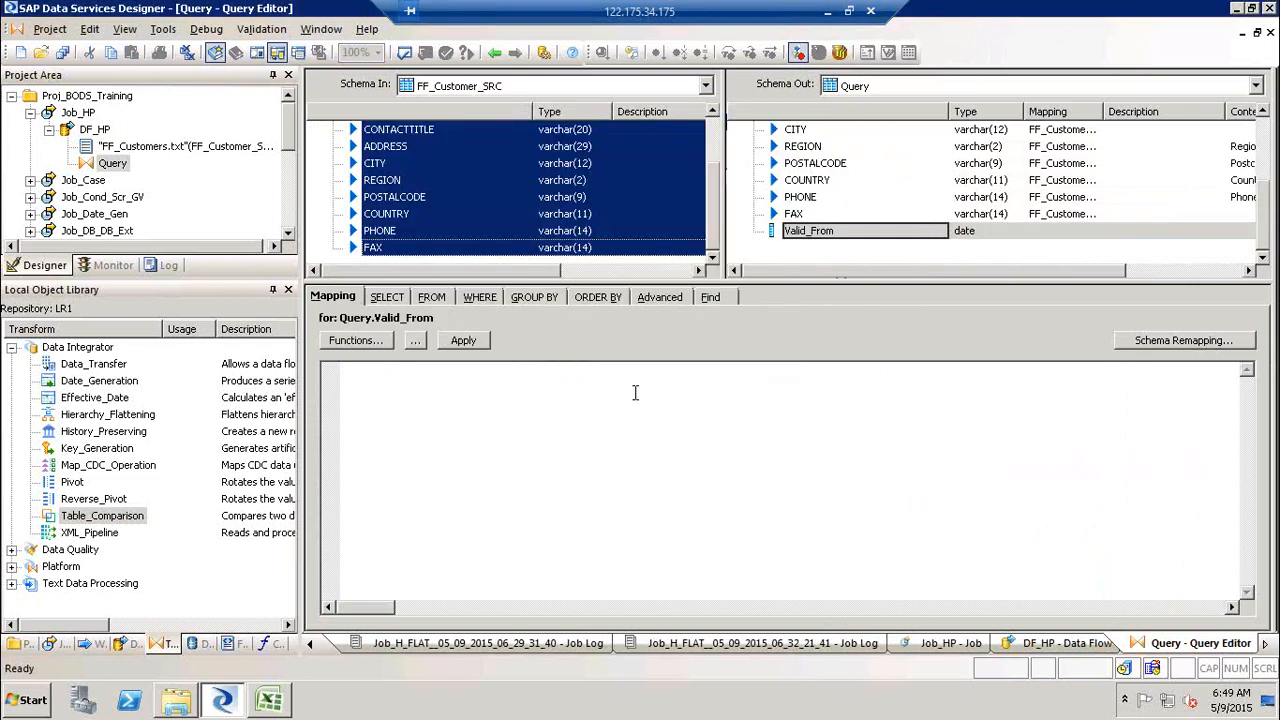
Step: Map the Valid_From output column to the sysdate( ) function
text(sys)
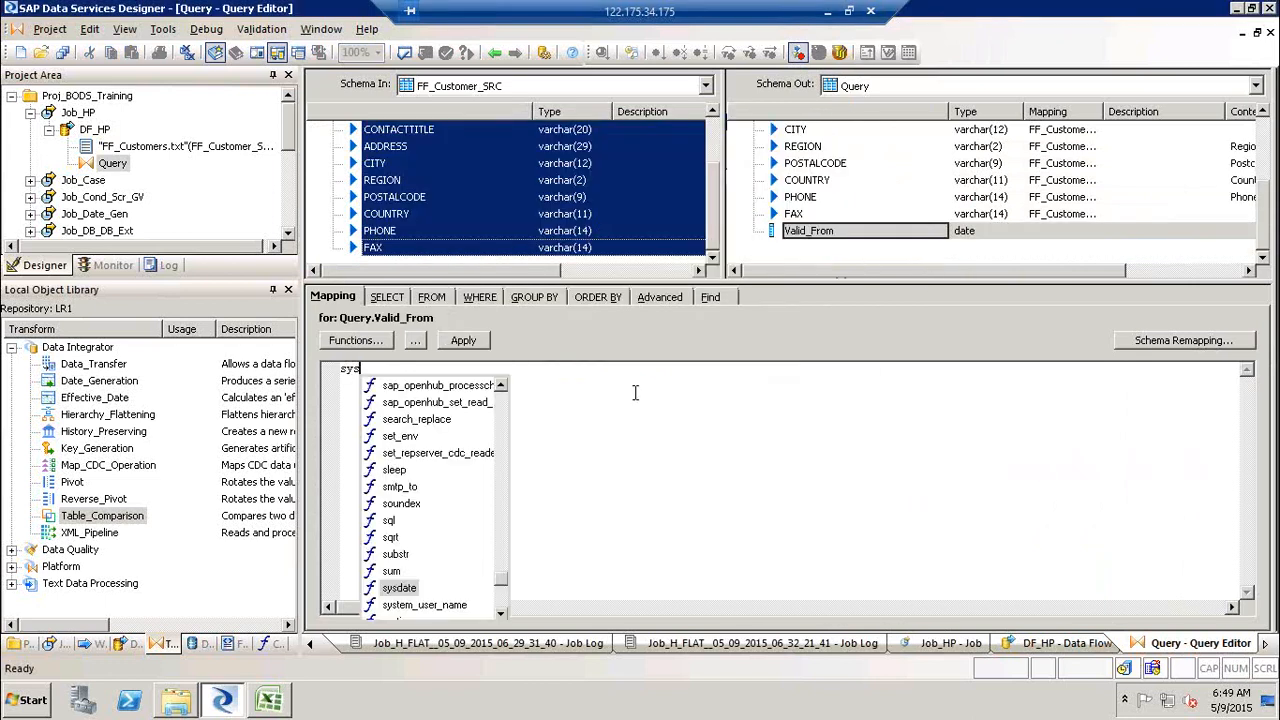
key(Return)
text())
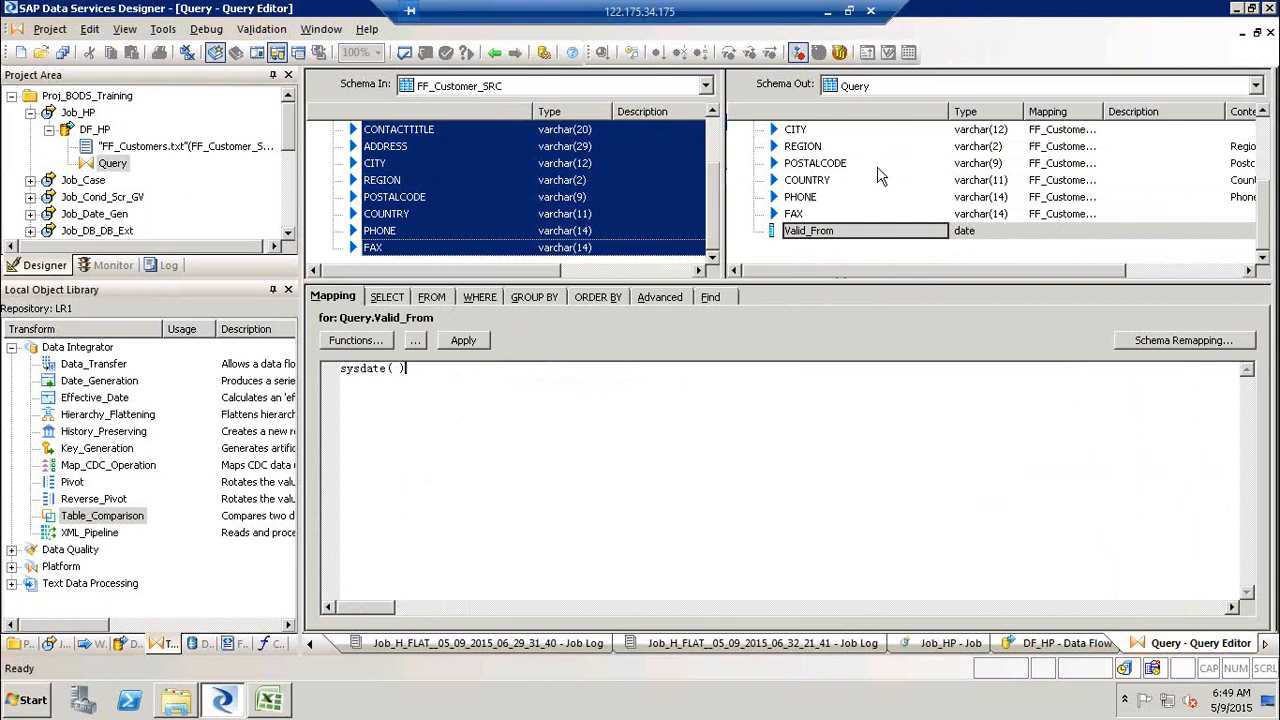
click(830, 252)
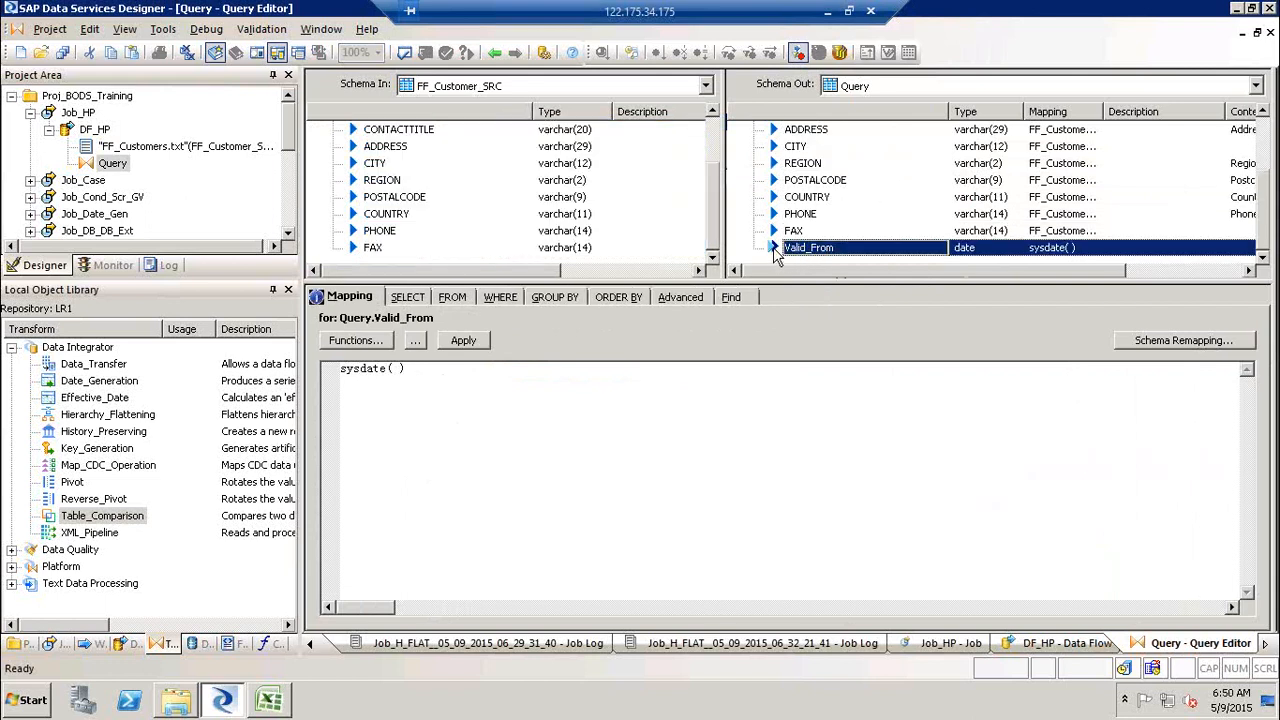
Step: Insert an output column named Valid_To with data type date below Valid_From
right_click(778, 252)
click(868, 158)
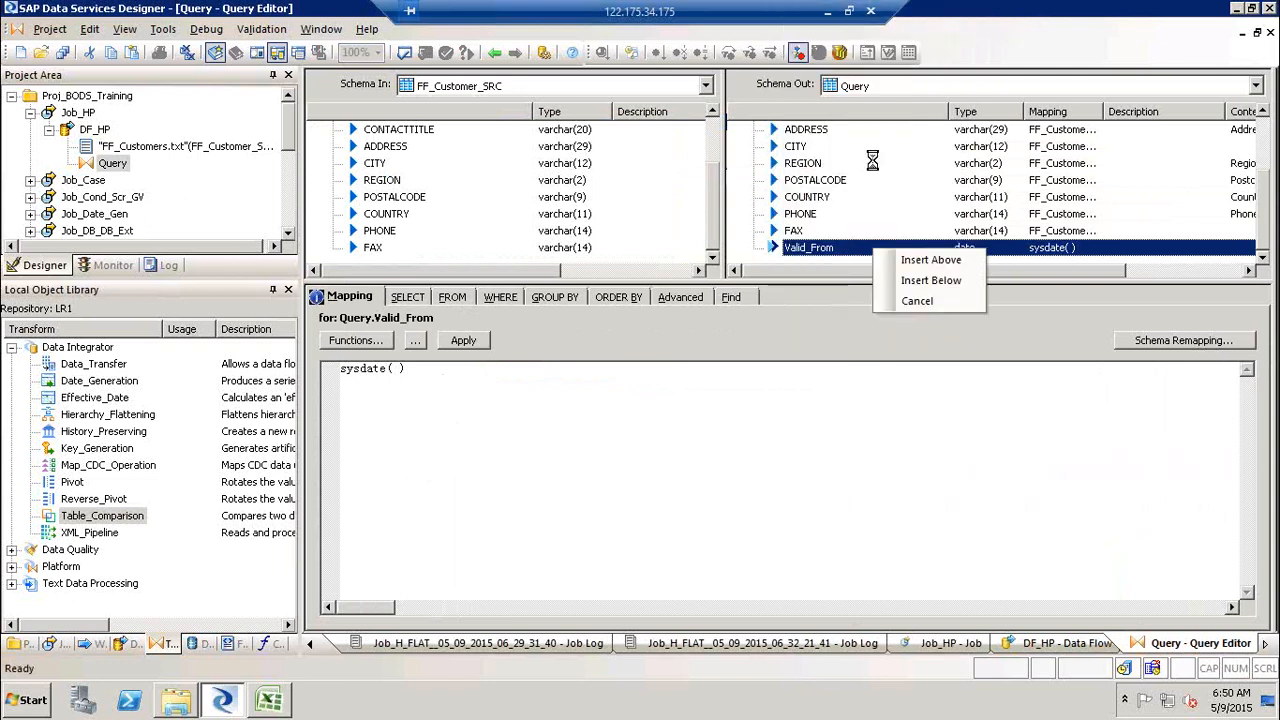
click(913, 283)
text(Valid_To)
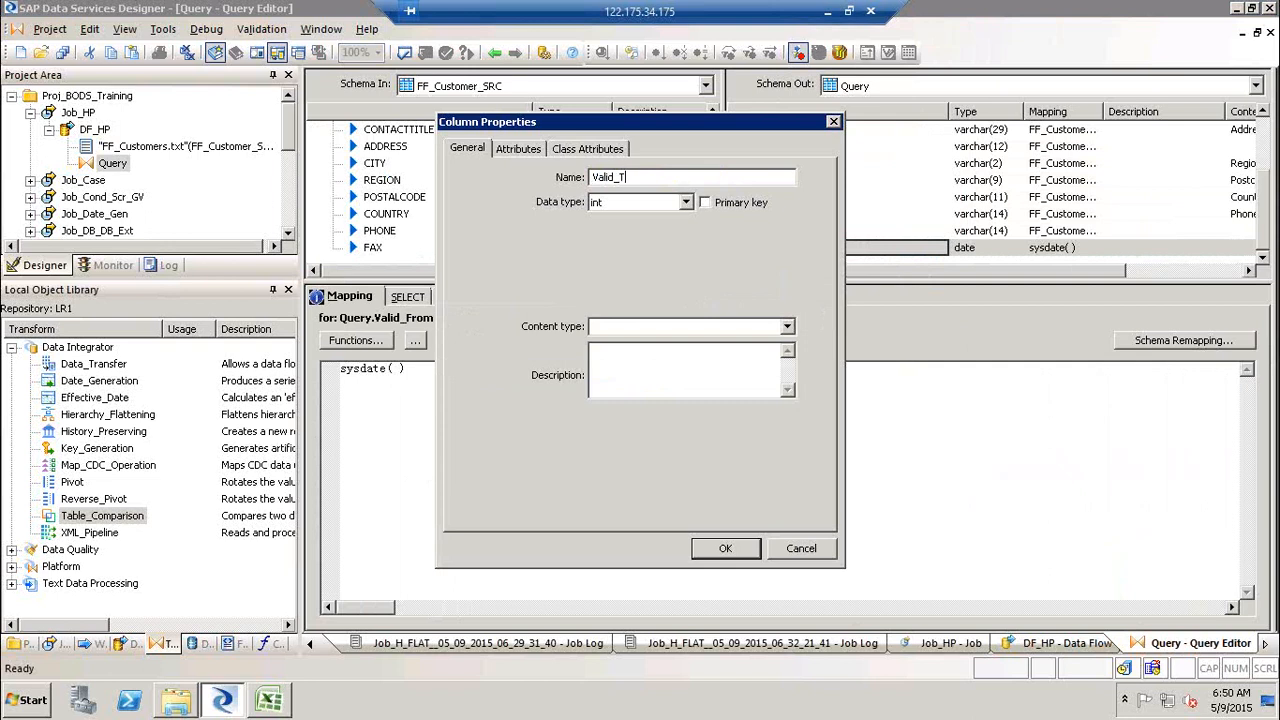
key(Tab)
key(d)
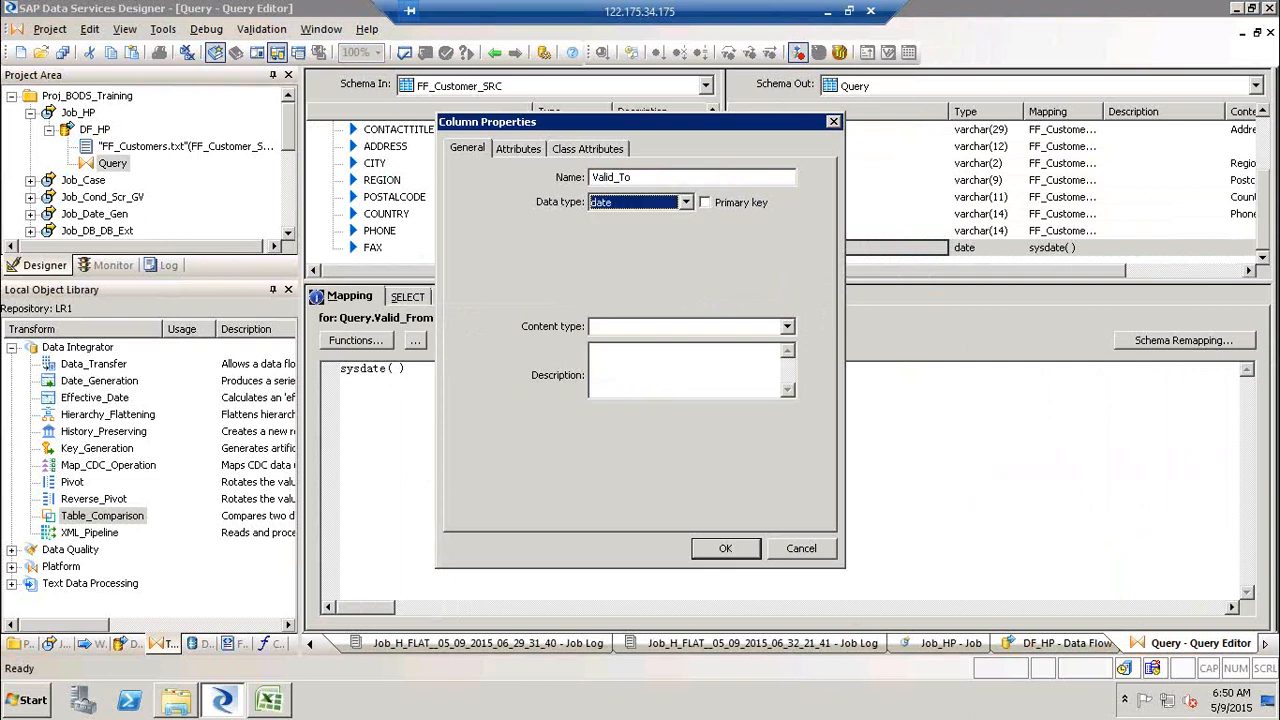
key(Return)
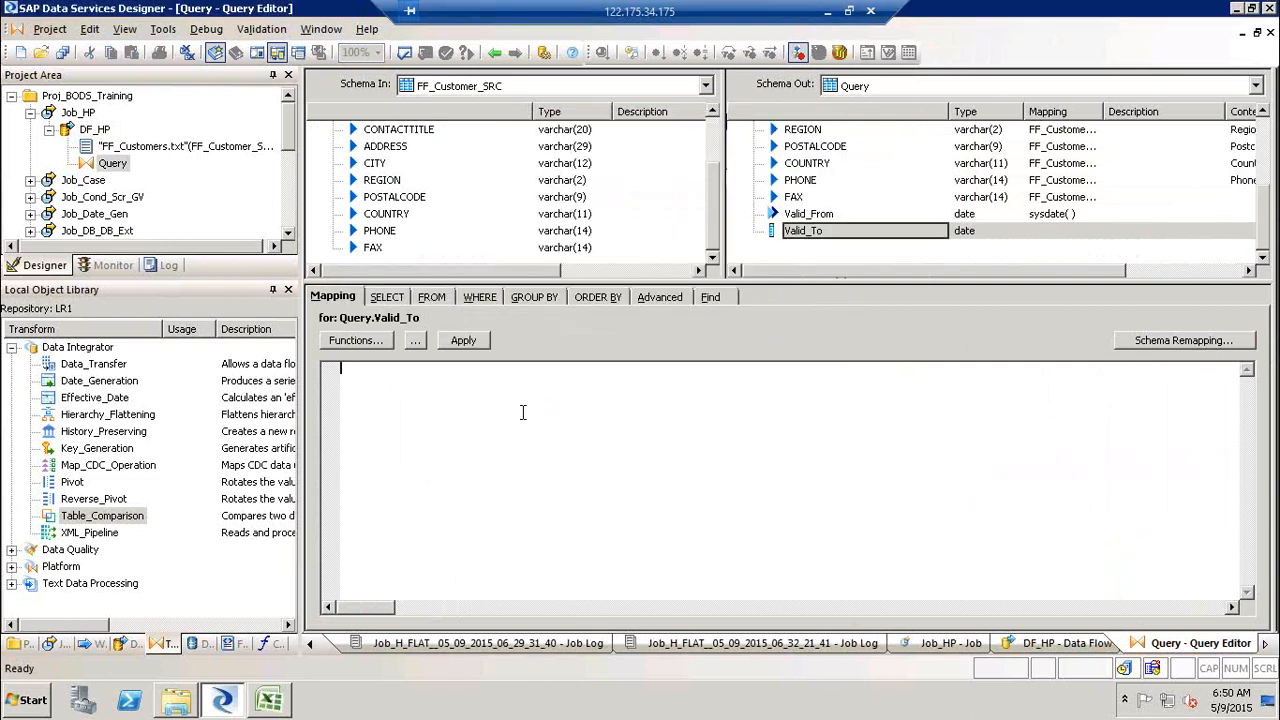
Step: Map the Valid_To output column to the sysdate( ) function
text(sys)
key(Return)
text())
click(827, 266)
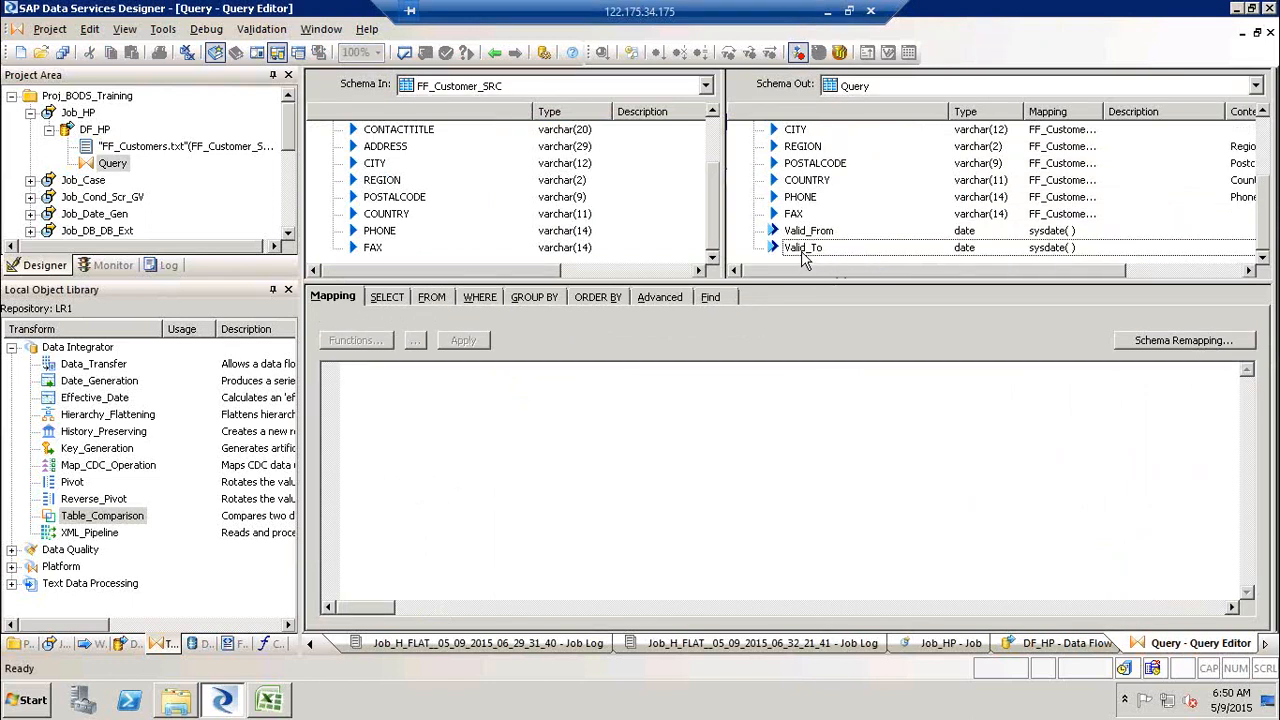
Step: Insert an output column named Column_Flag below Valid_To
click(803, 249)
right_click(803, 249)
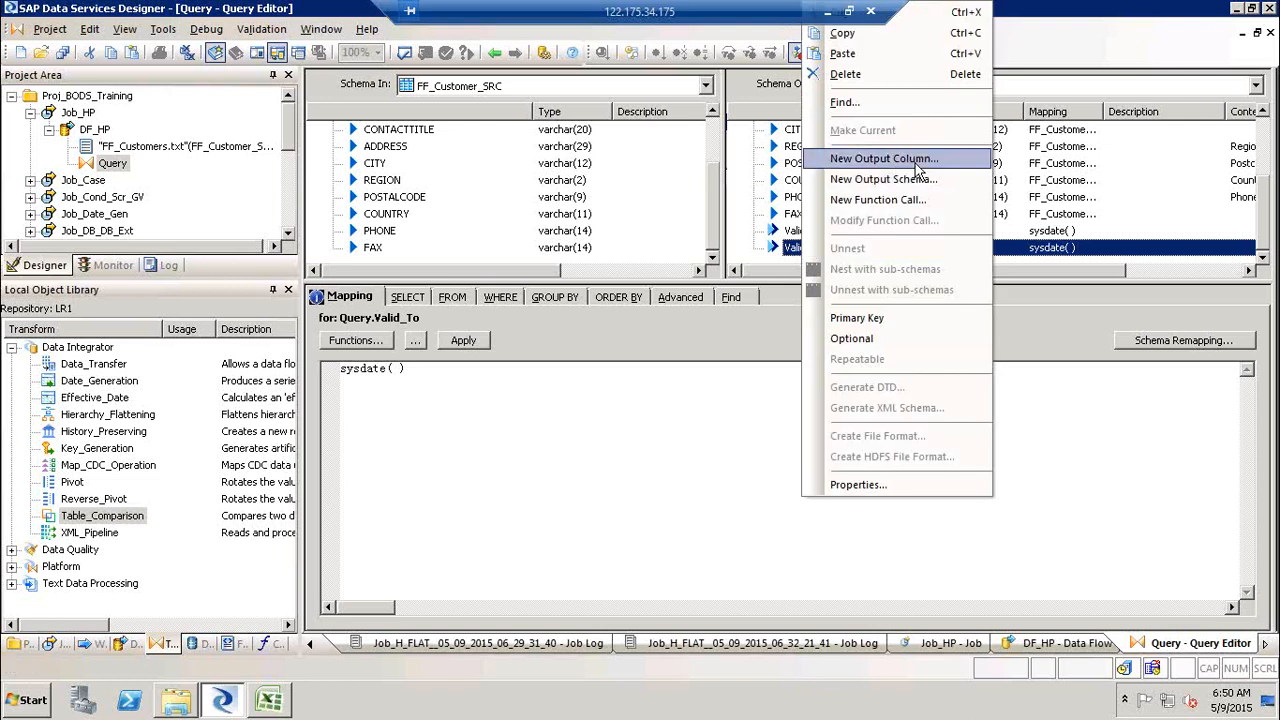
click(895, 158)
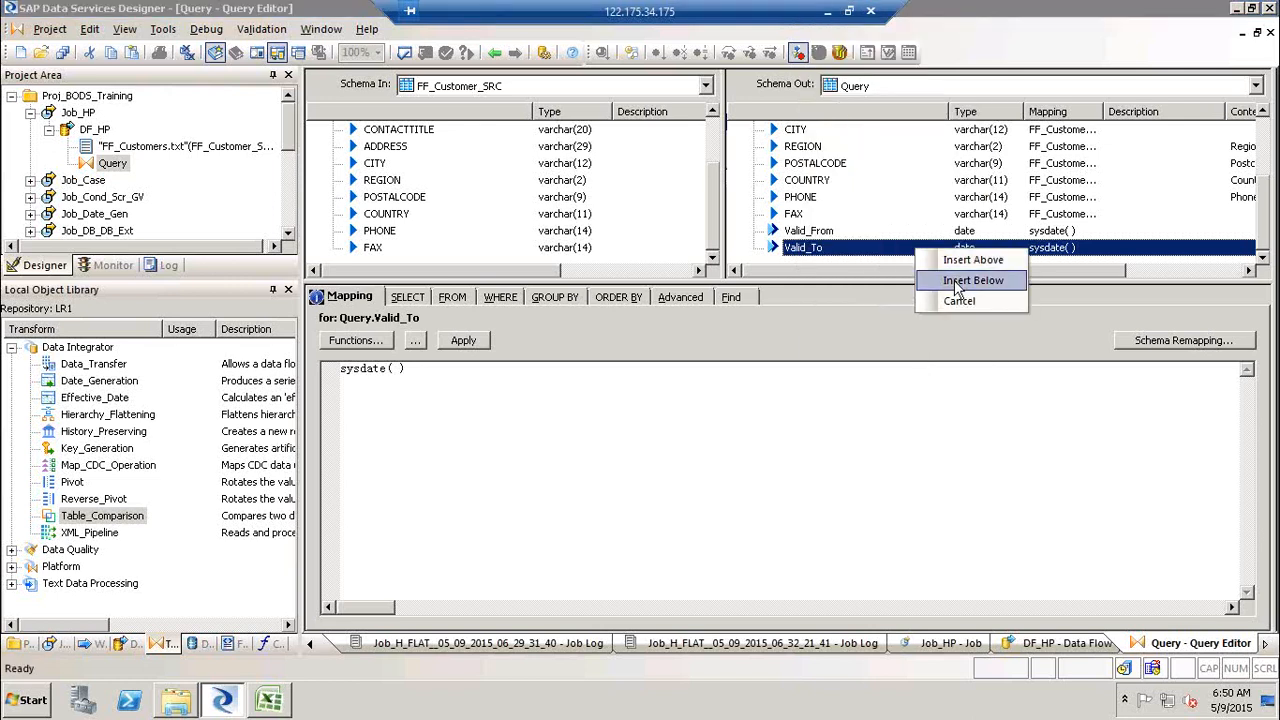
click(958, 283)
text(Column_Fla)
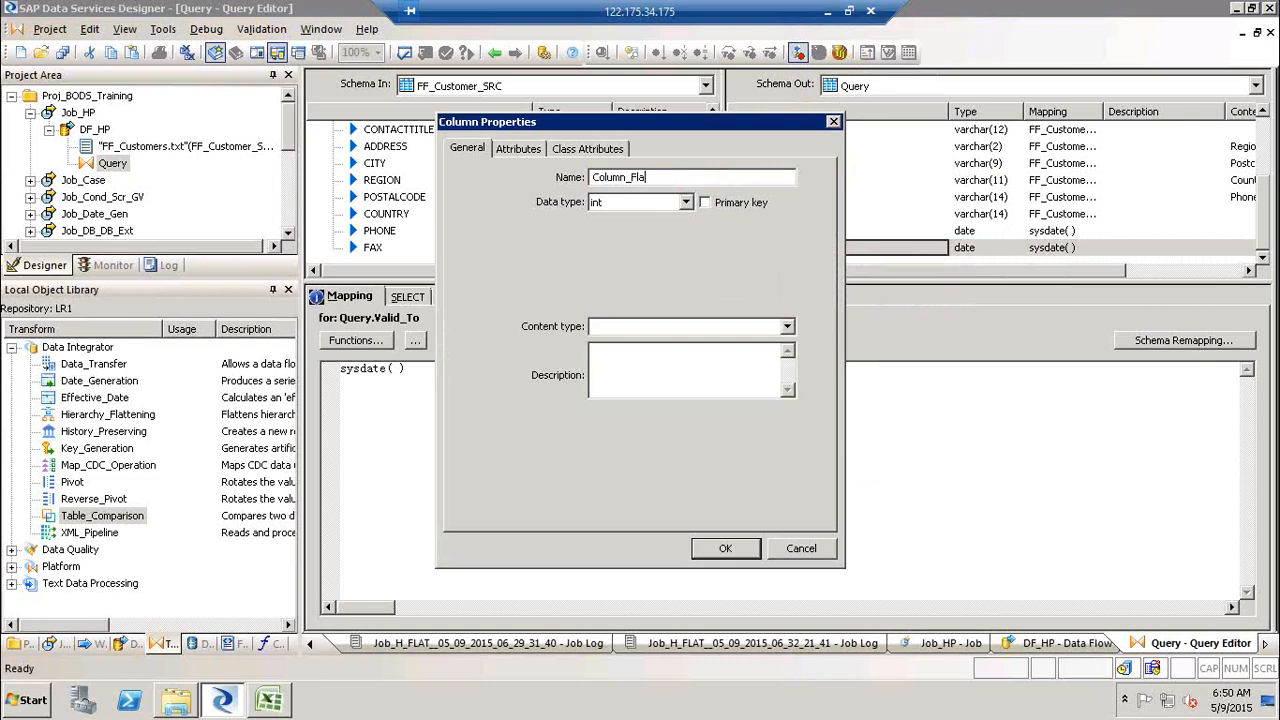
text(g)
key(Return)
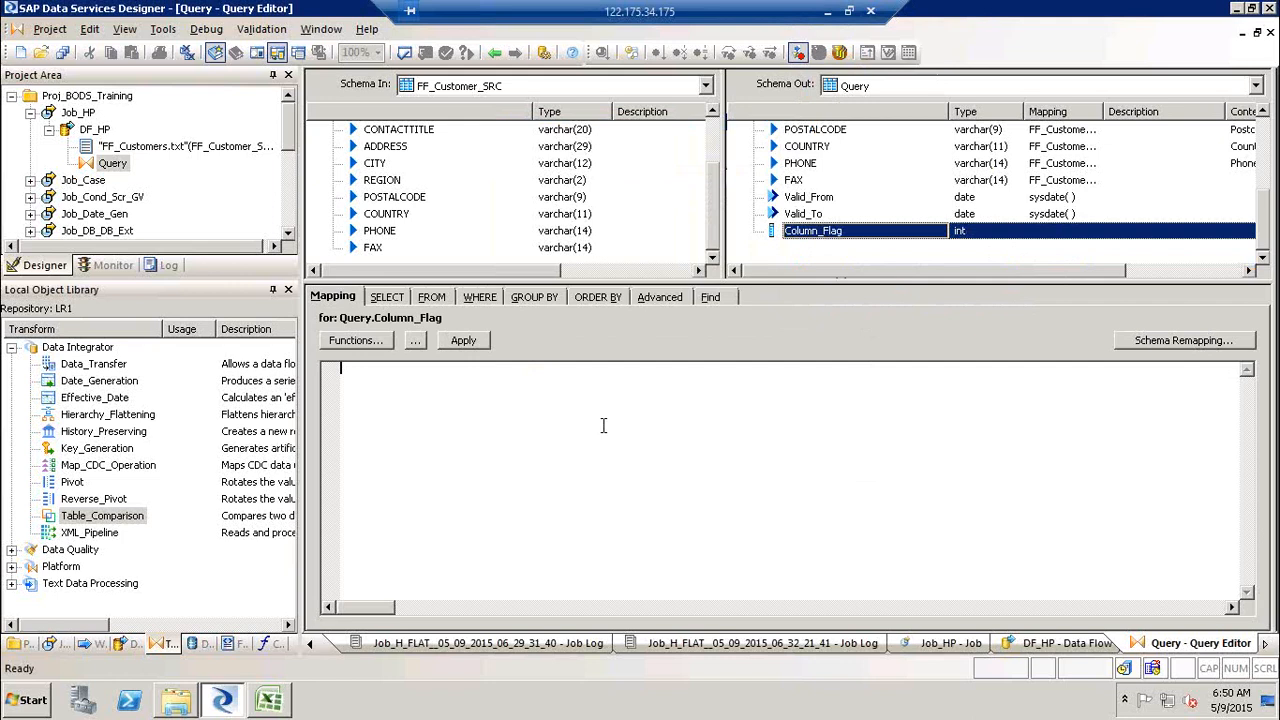
Step: Change Column_Flag's data type to varchar(4) and map the column to an empty string ''
click(838, 231)
click(668, 203)
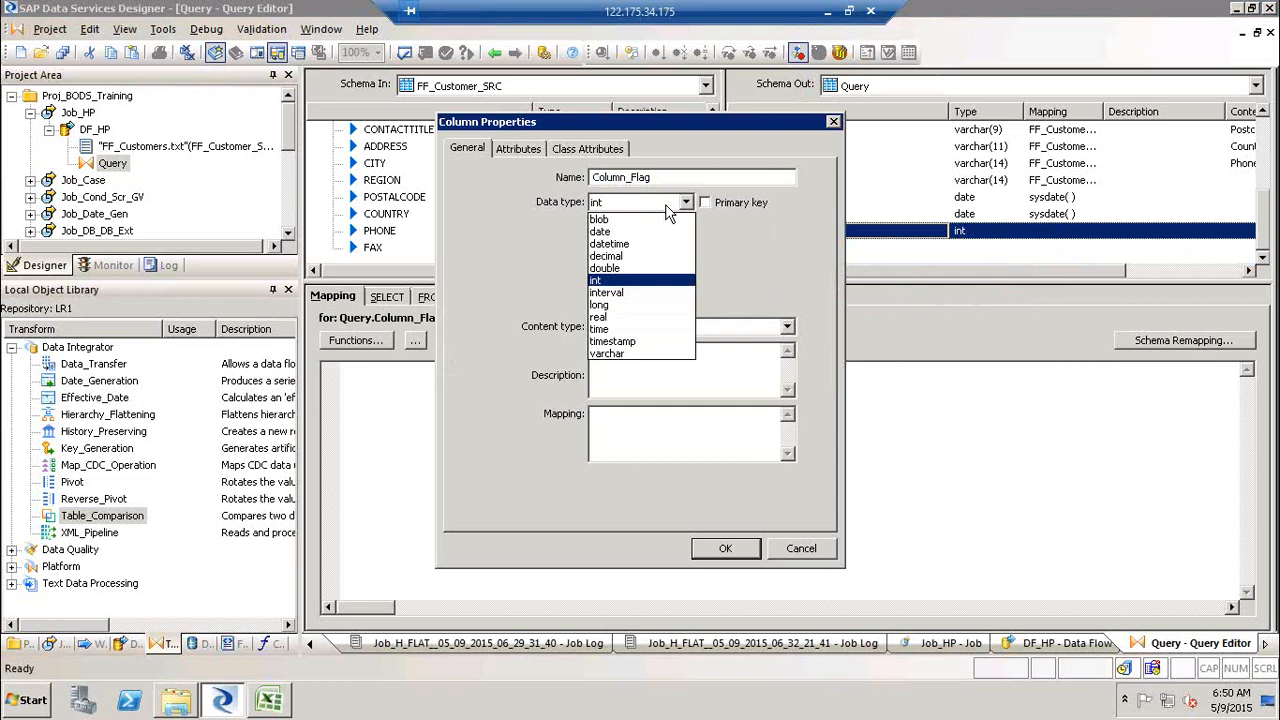
click(607, 354)
click(724, 549)
click(574, 401)
text('')
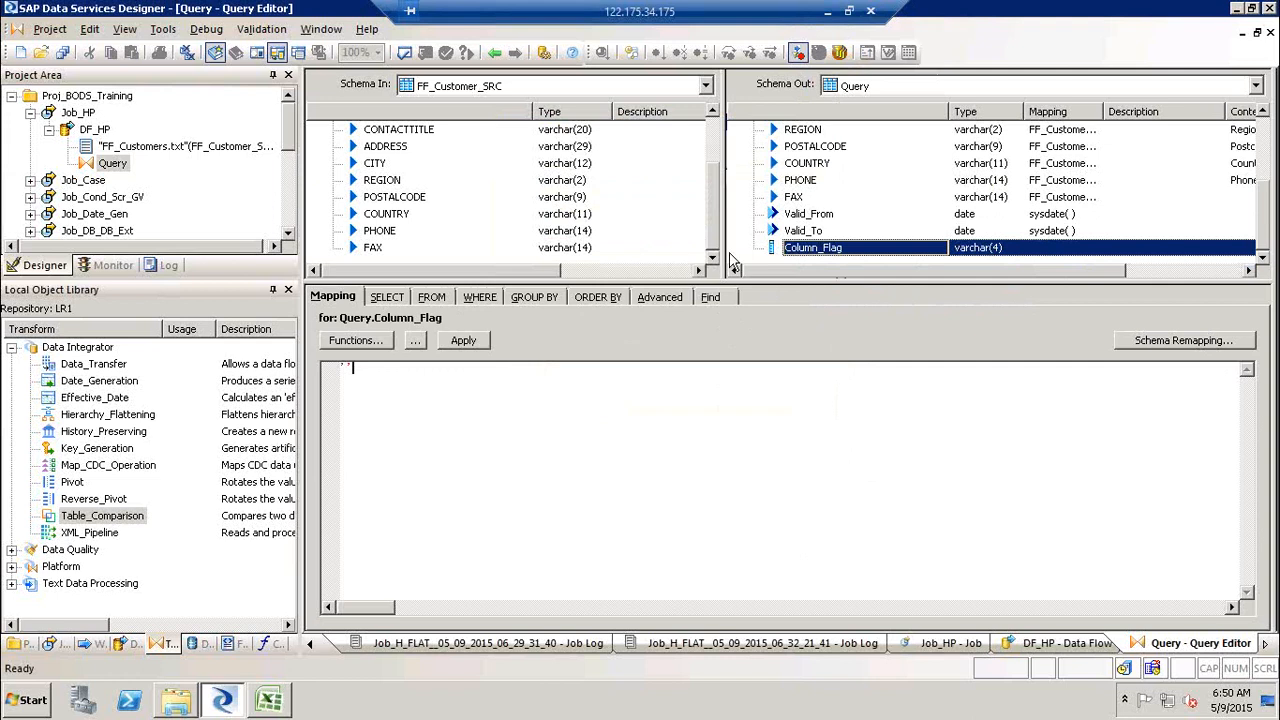
click(826, 252)
Step: Insert an output column named Skey with data type int below Column_Flag
right_click(826, 252)
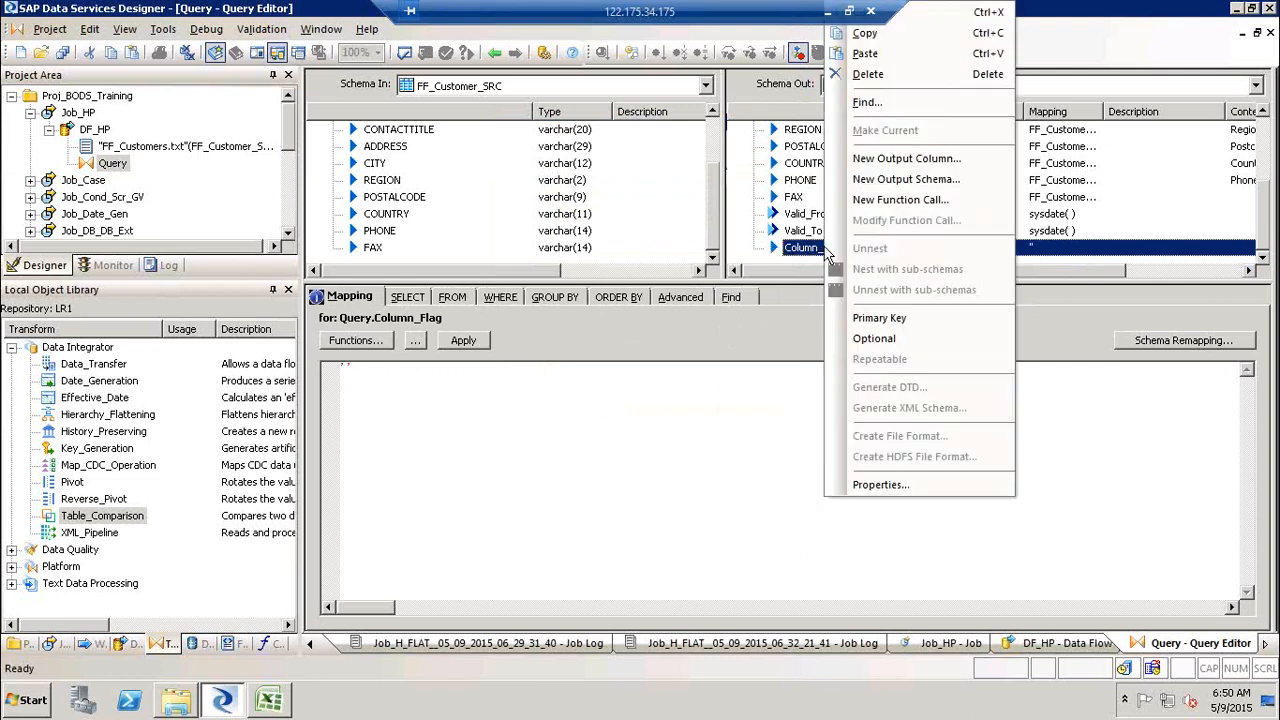
click(930, 160)
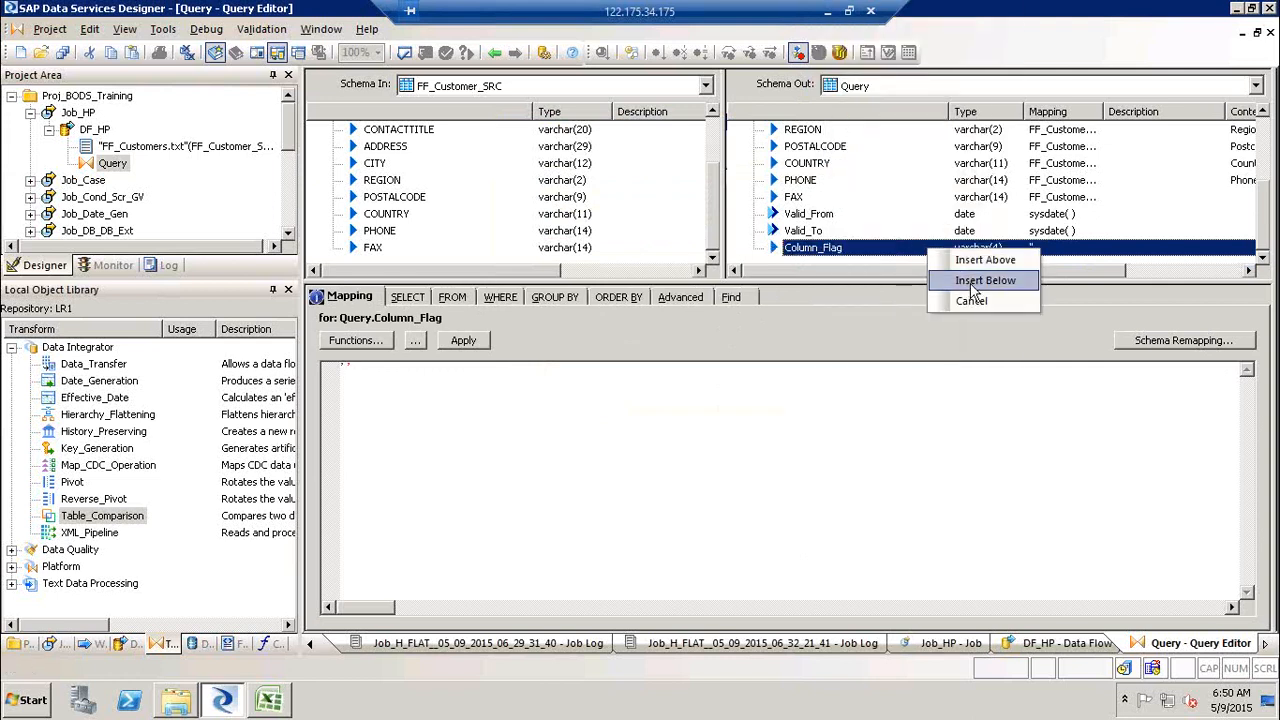
click(970, 282)
text(Skey)
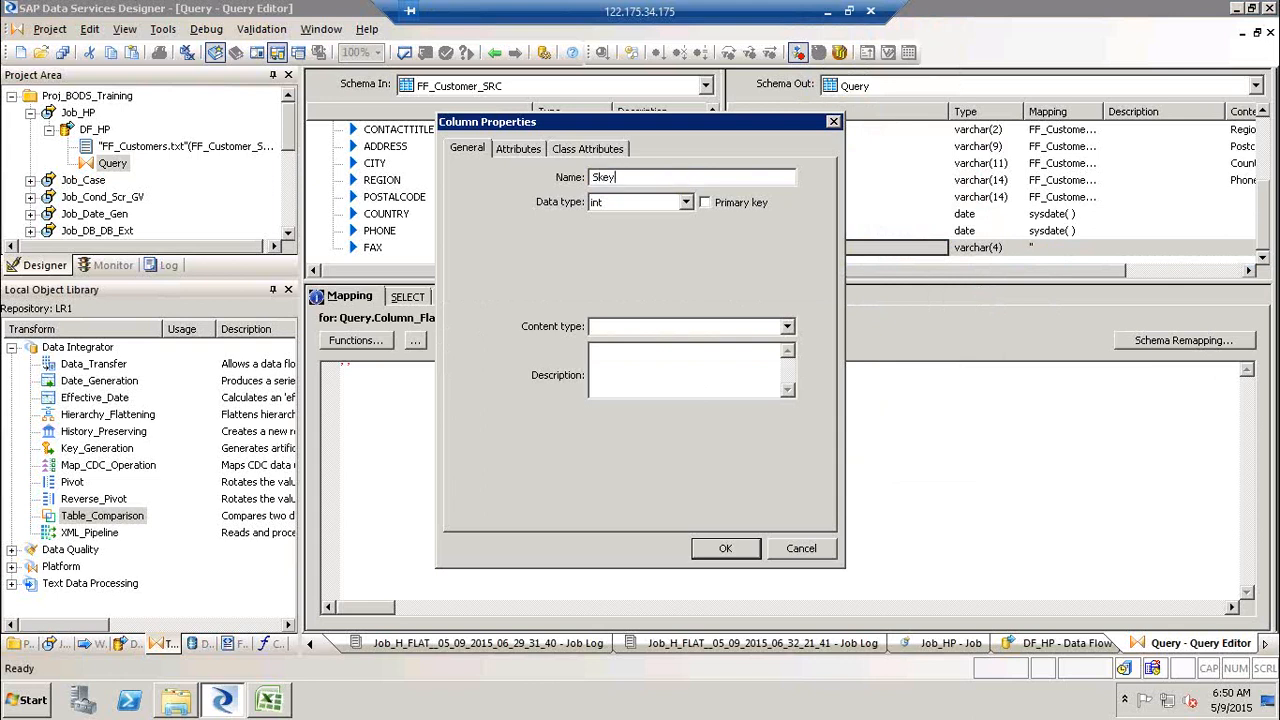
key(Return)
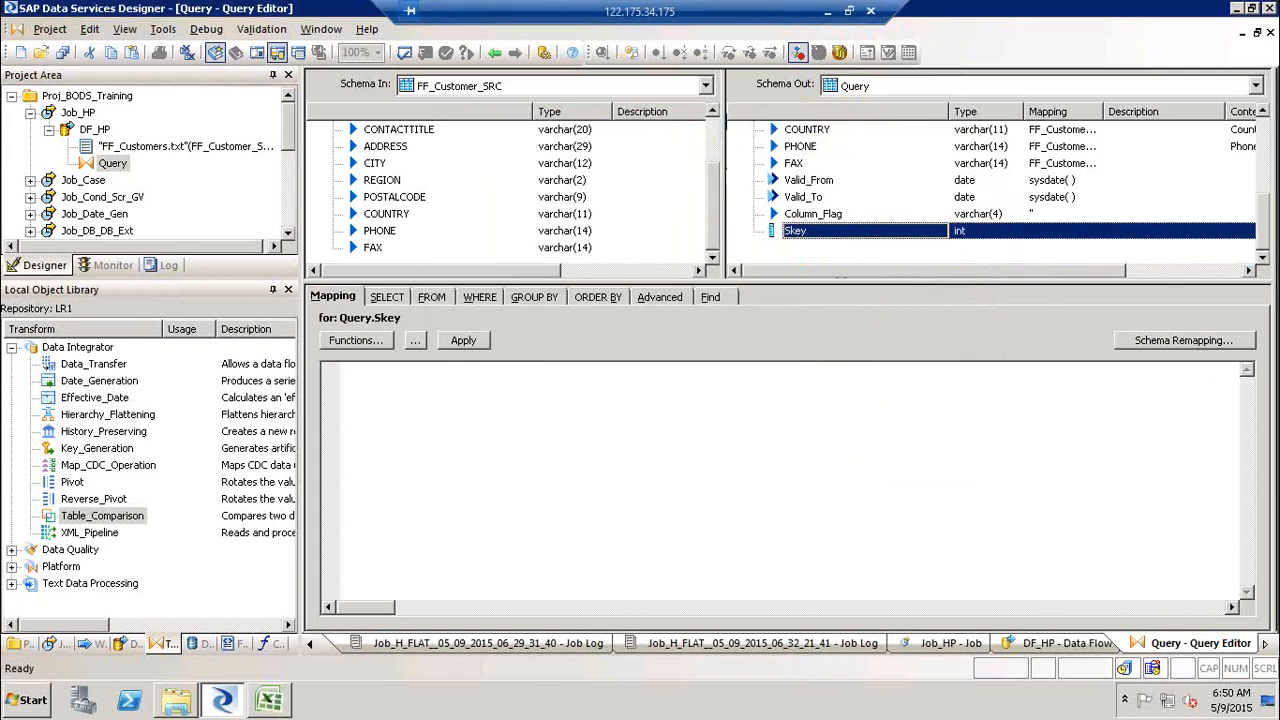
Step: Map the Skey output column to the gen_row_num function
click(820, 390)
text(gen)
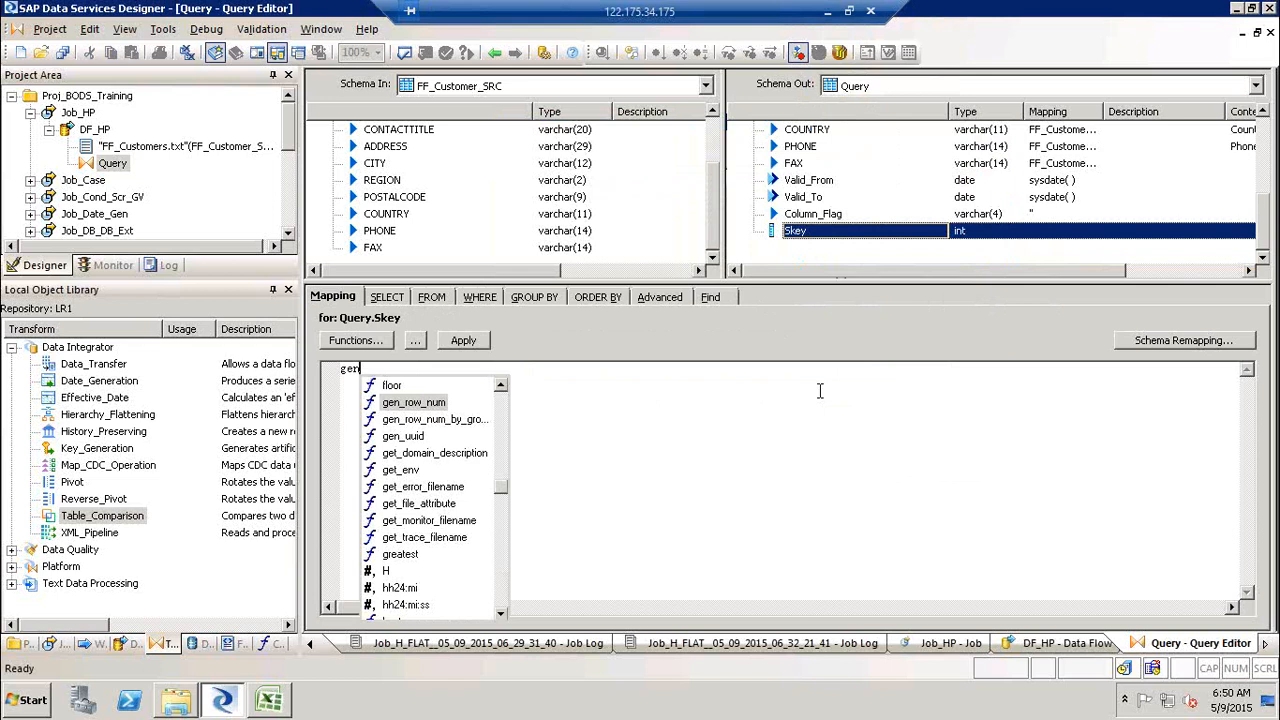
key(Return)
text())
click(862, 264)
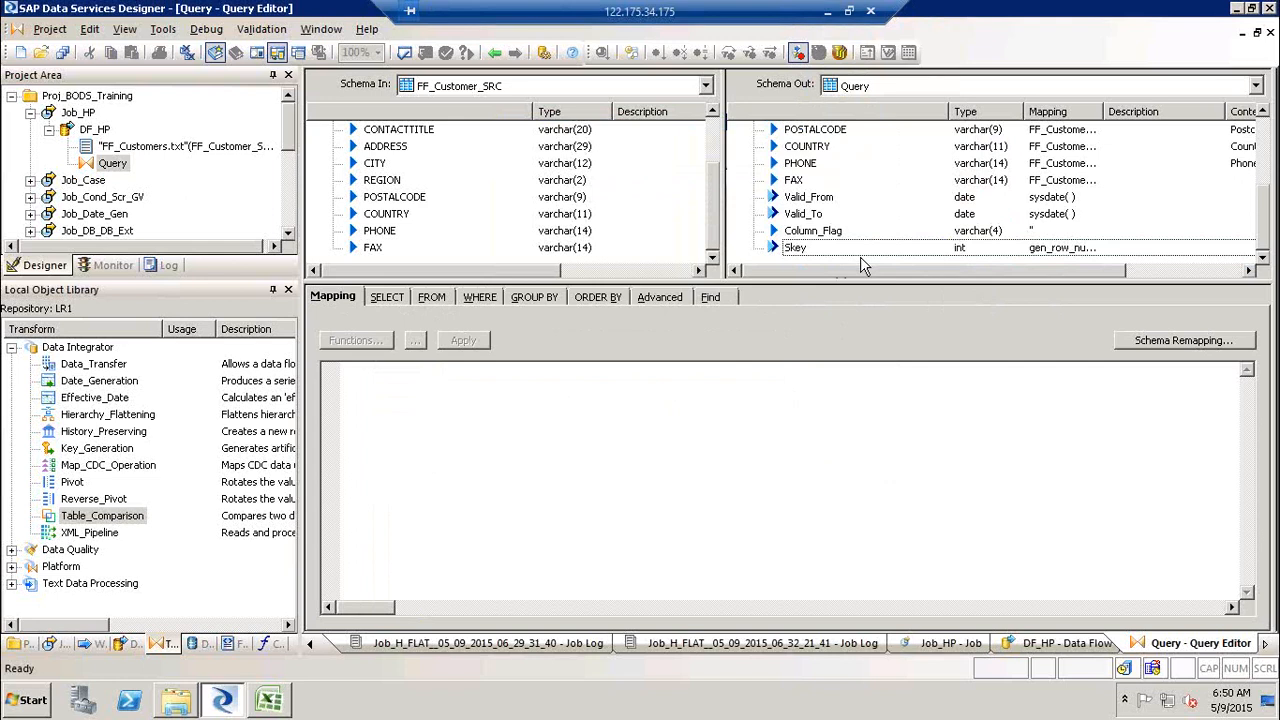
Step: Add a template table named TEGT_Table in the DS_Target datastore to the DF_HP data flow
click(495, 53)
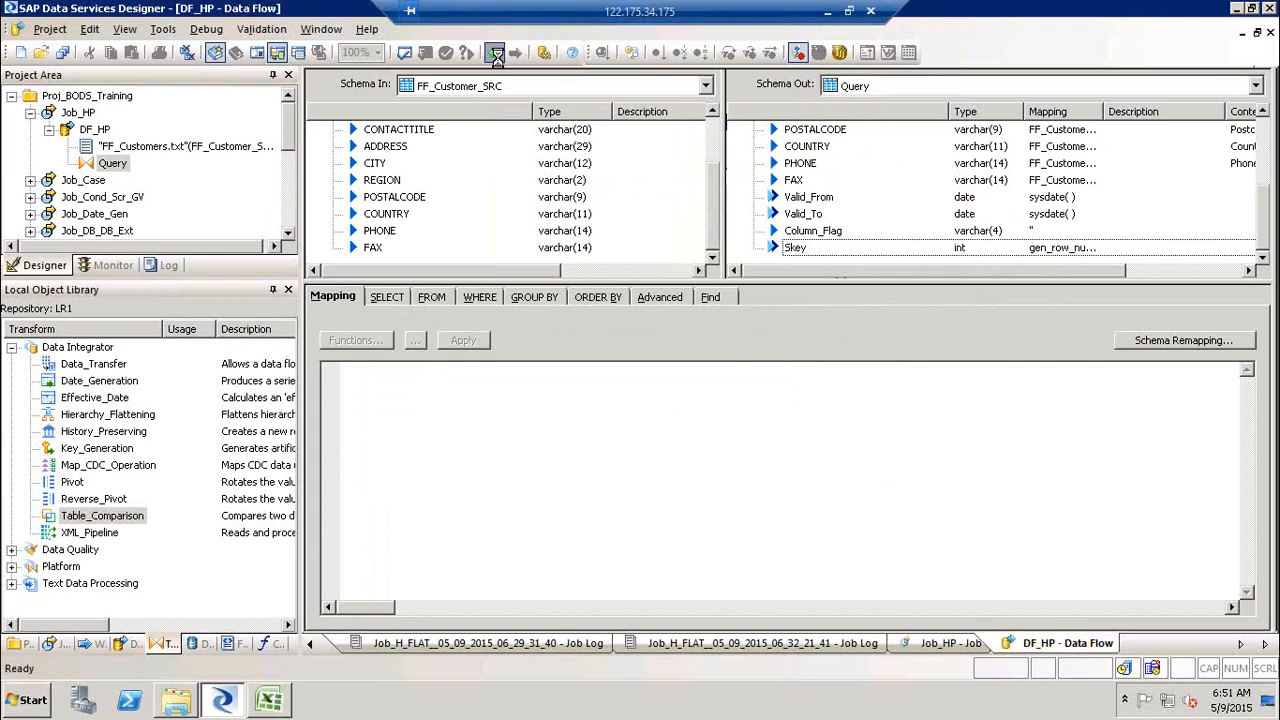
click(1268, 190)
click(838, 385)
text(TEGT_Tables)
key(BackSpace)
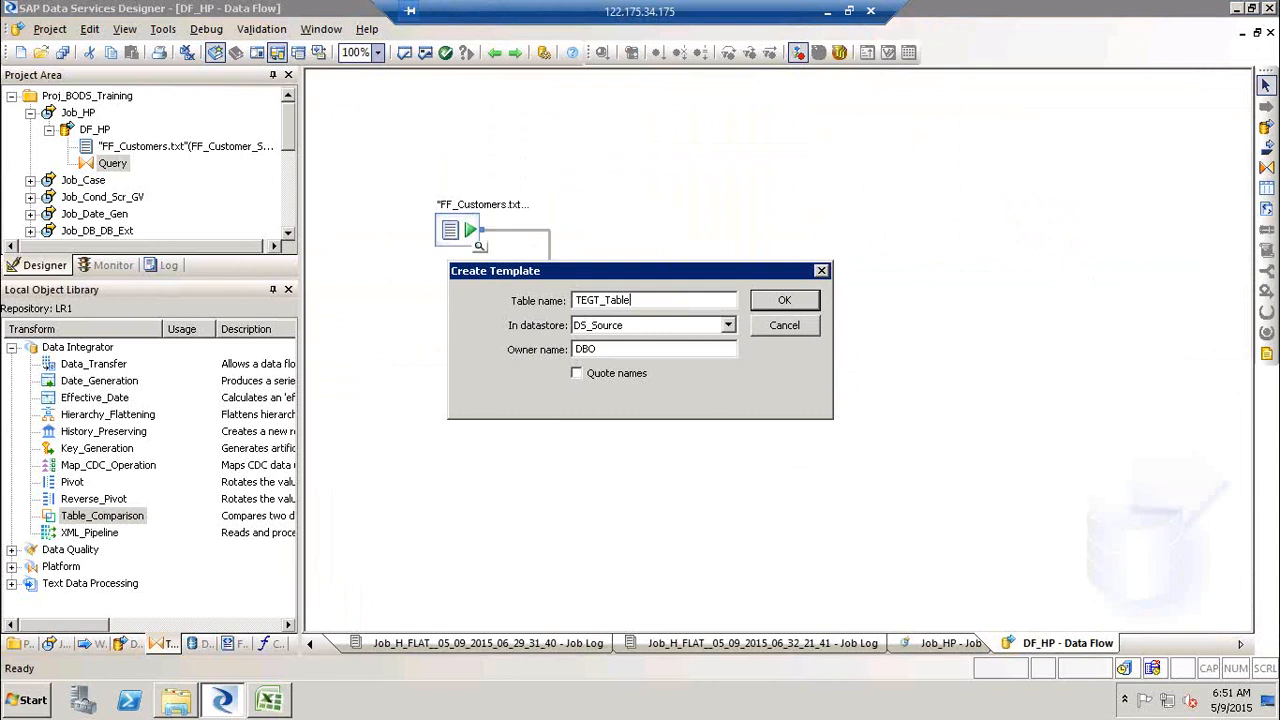
click(683, 328)
click(668, 355)
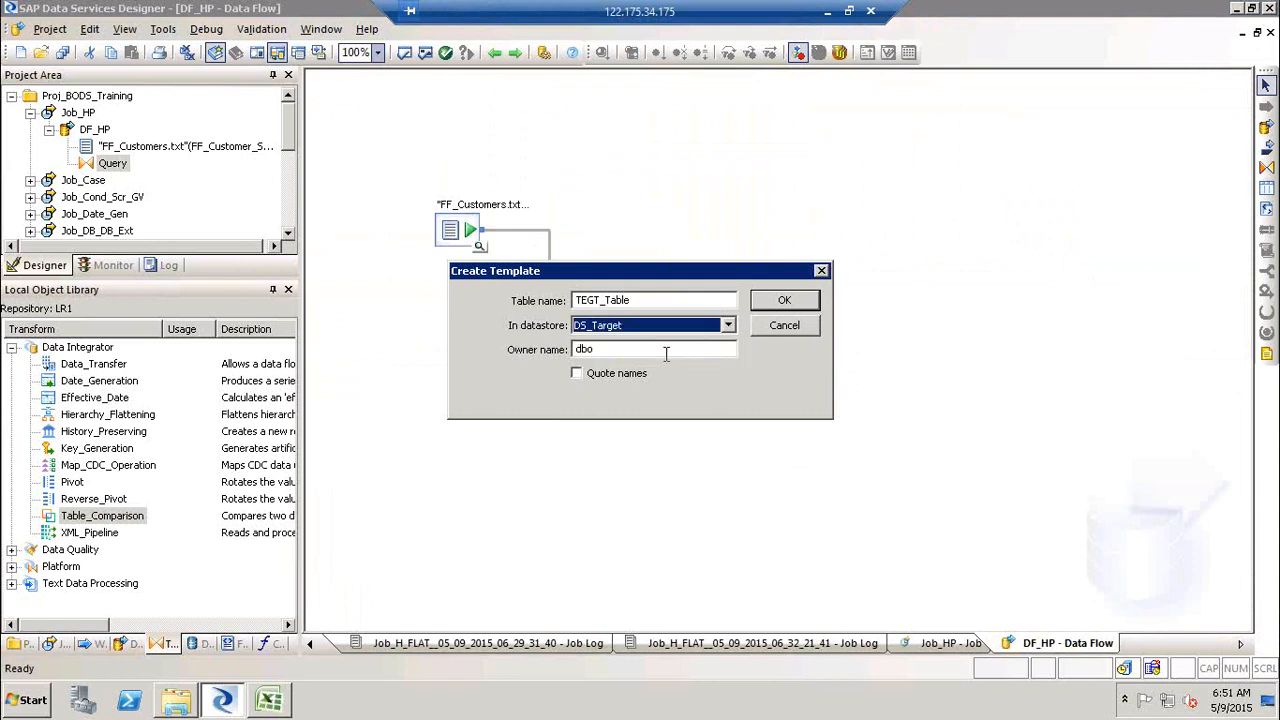
click(784, 301)
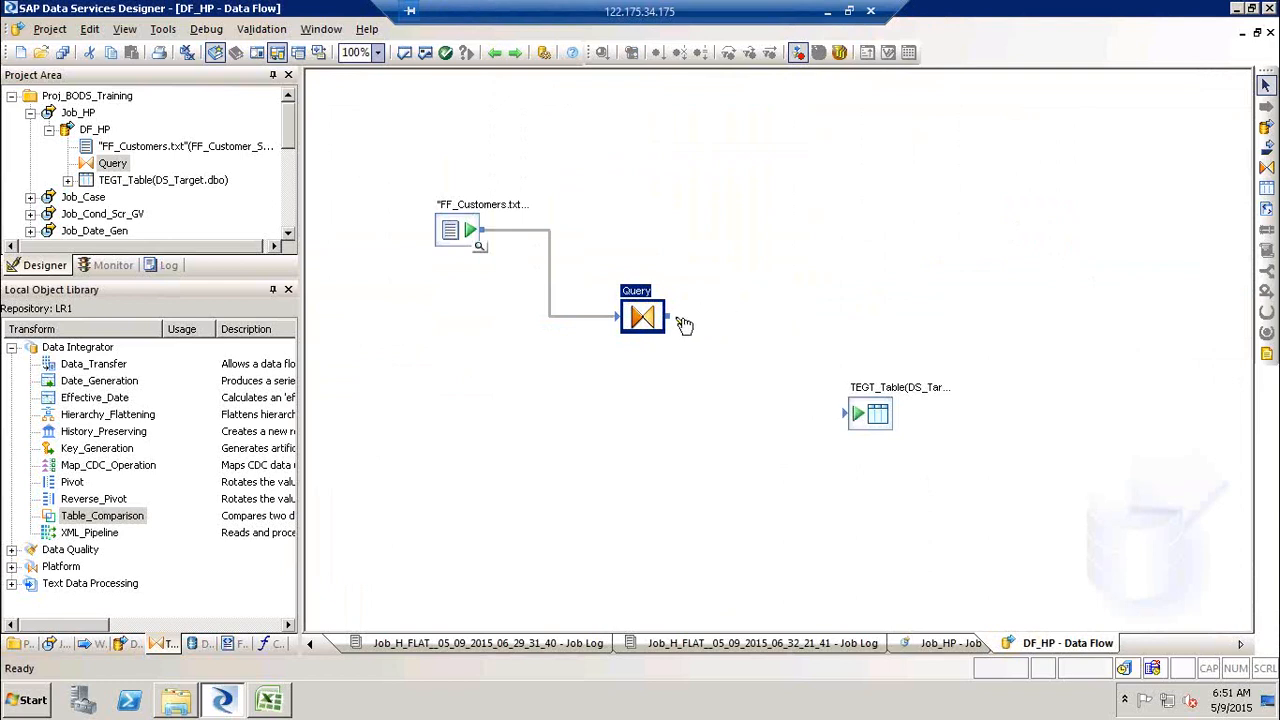
Step: Connect the Query output to TEGT_Table and validate the data flow
drag(680, 322, 848, 424)
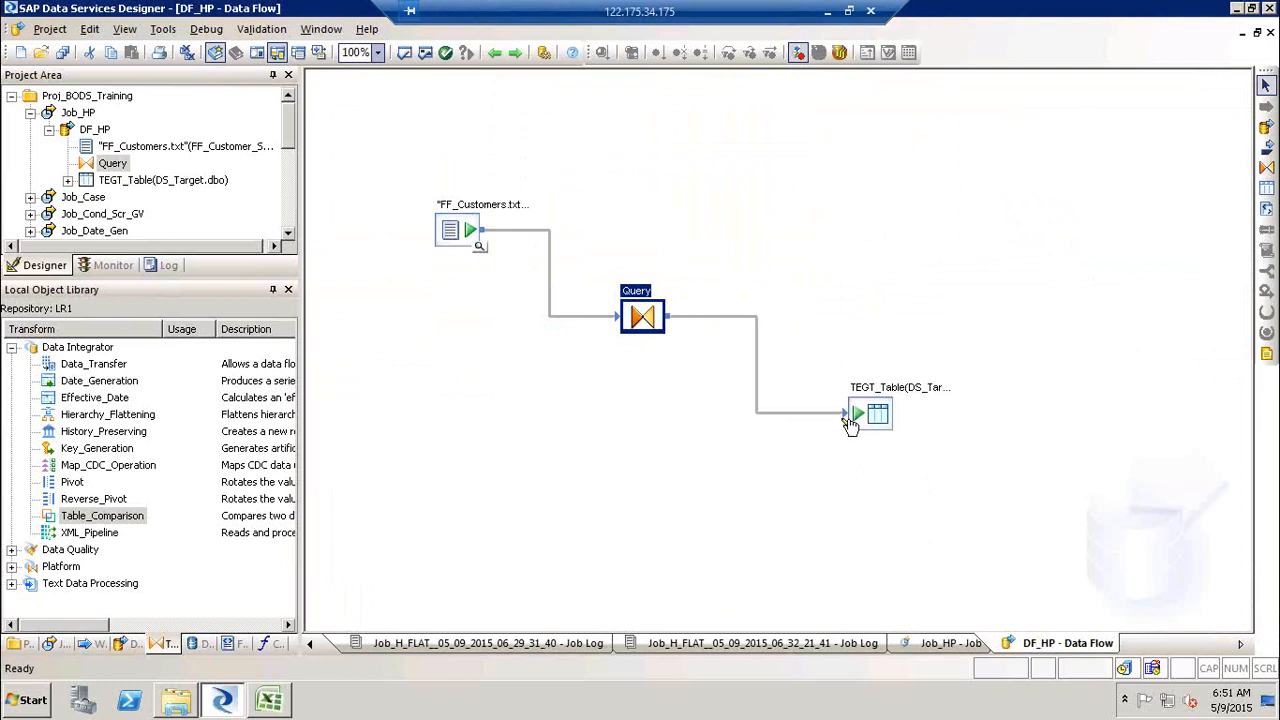
click(425, 55)
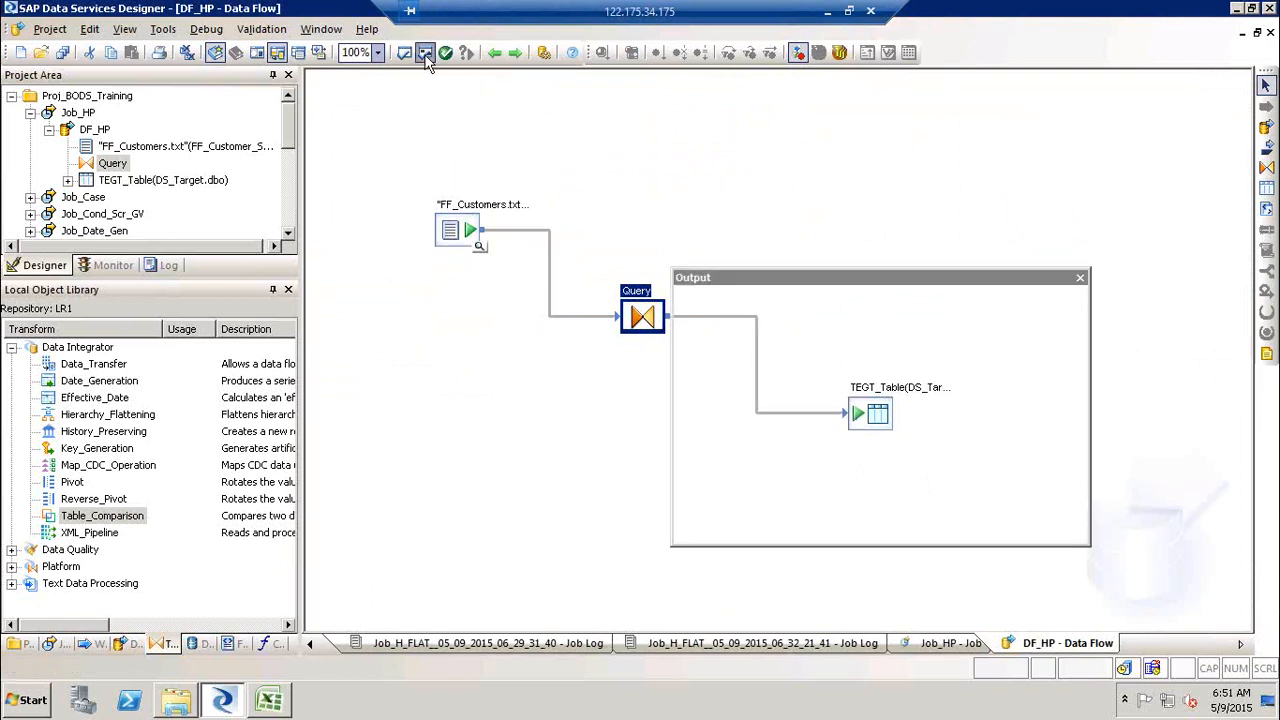
click(1080, 278)
Step: Execute Job_HP with the DEV system configuration, saving the changes to the job and data flow
click(80, 114)
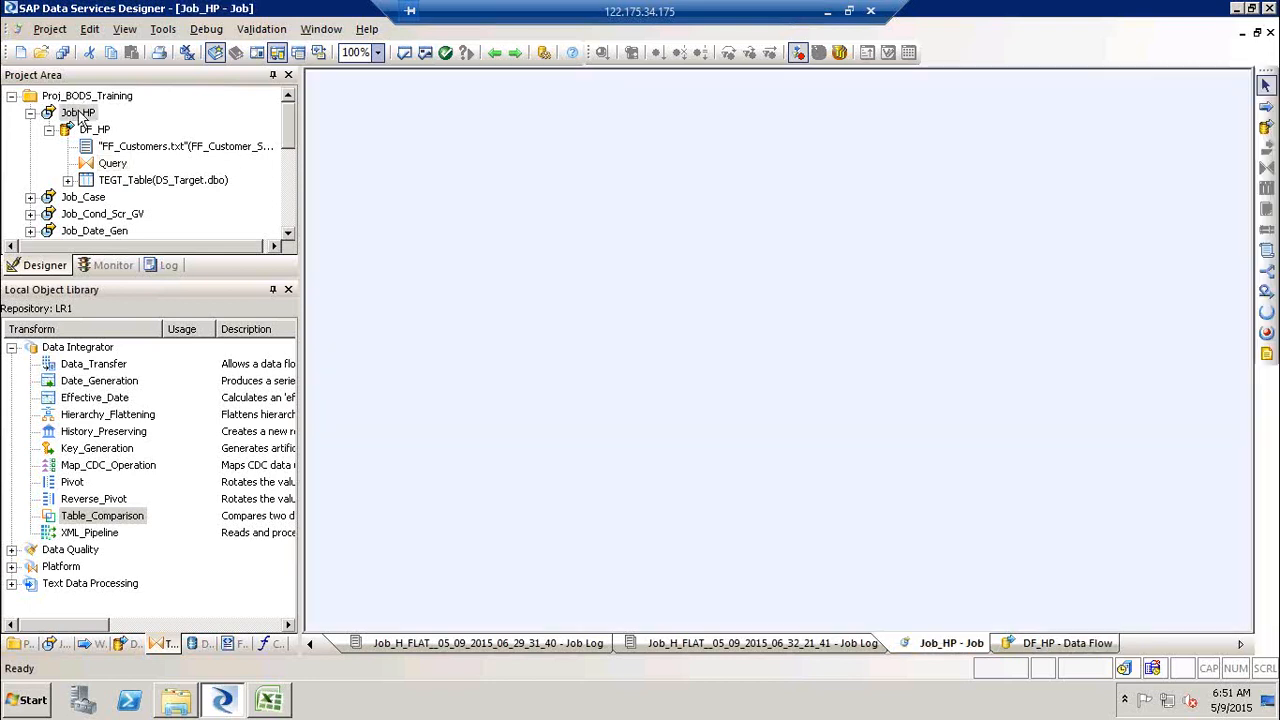
right_click(80, 114)
click(112, 125)
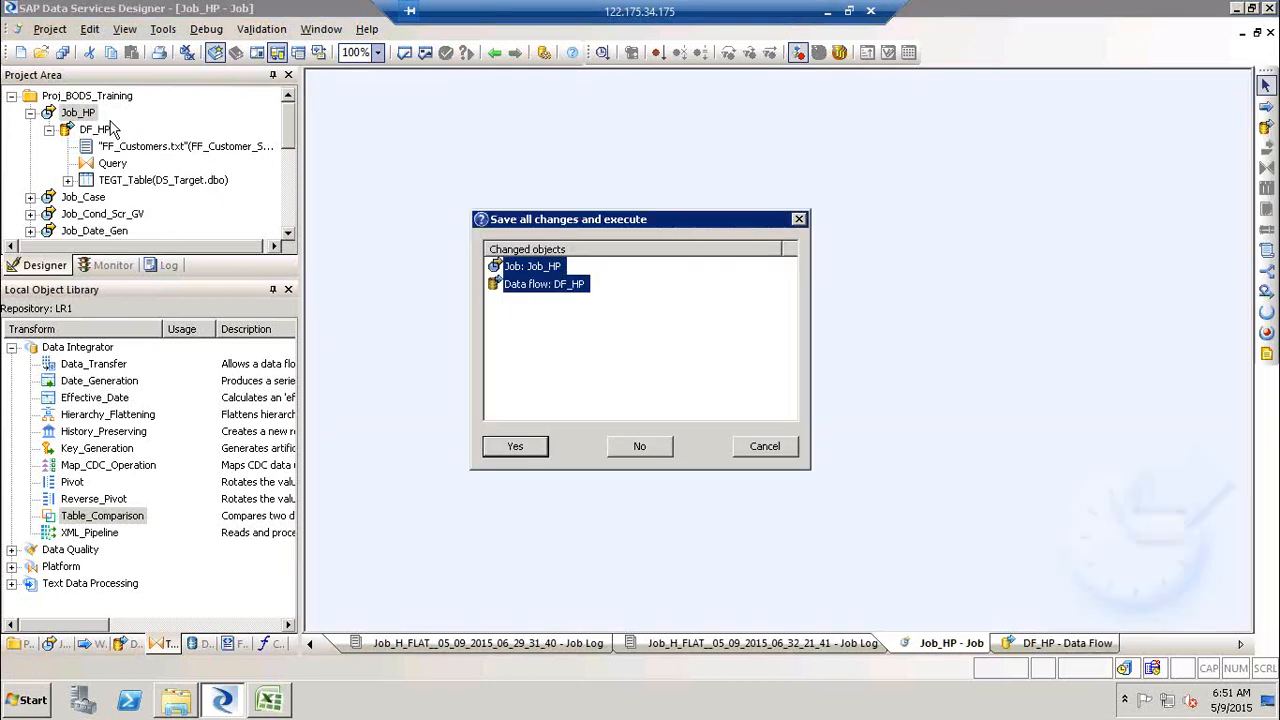
click(516, 446)
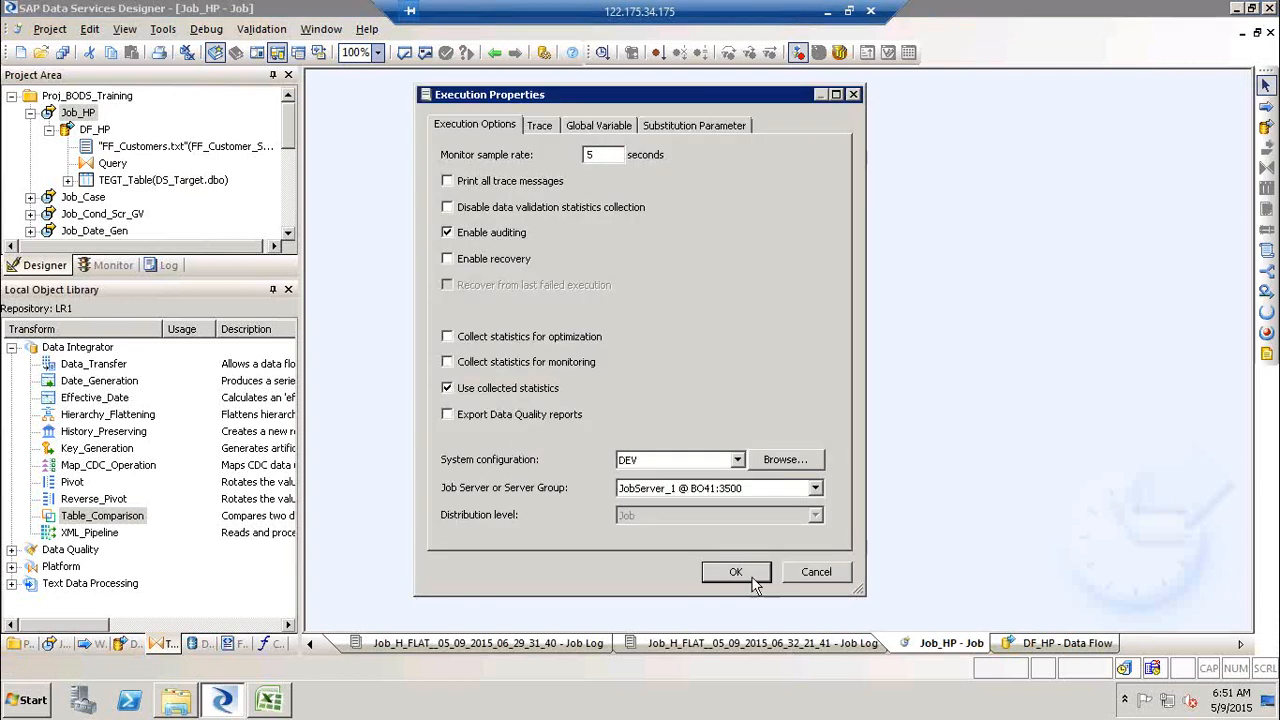
click(740, 457)
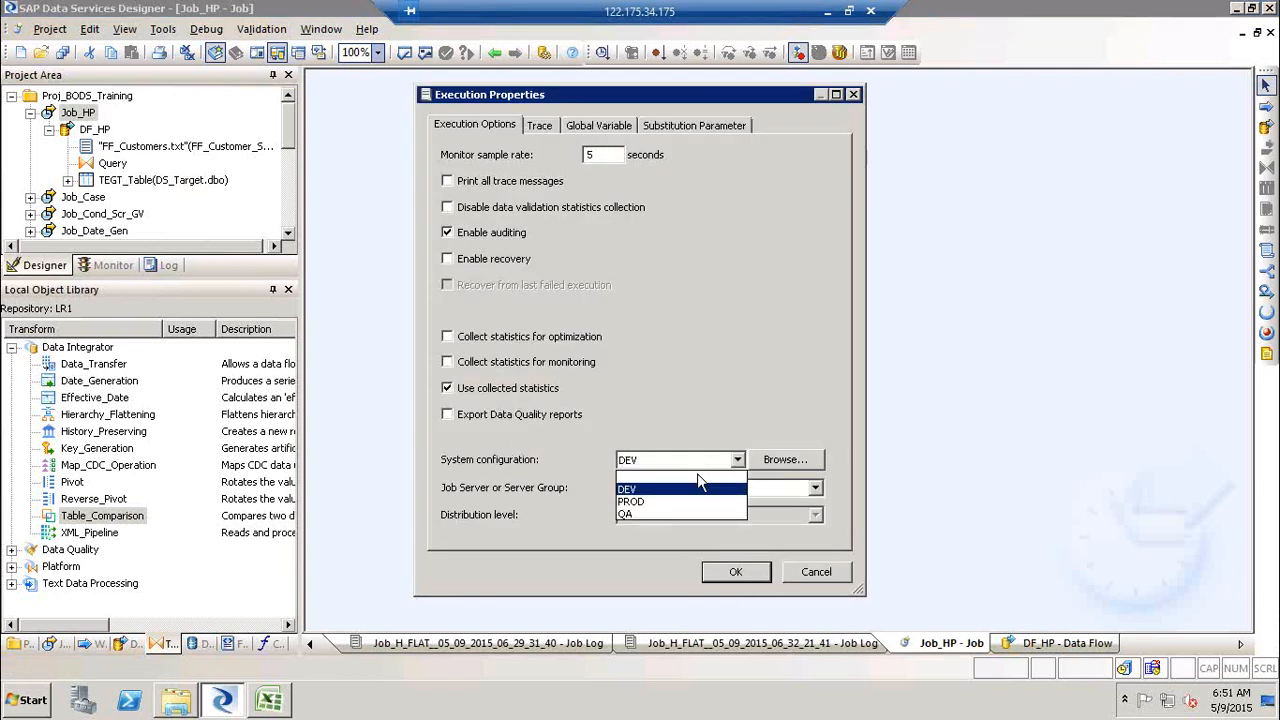
click(700, 478)
click(740, 459)
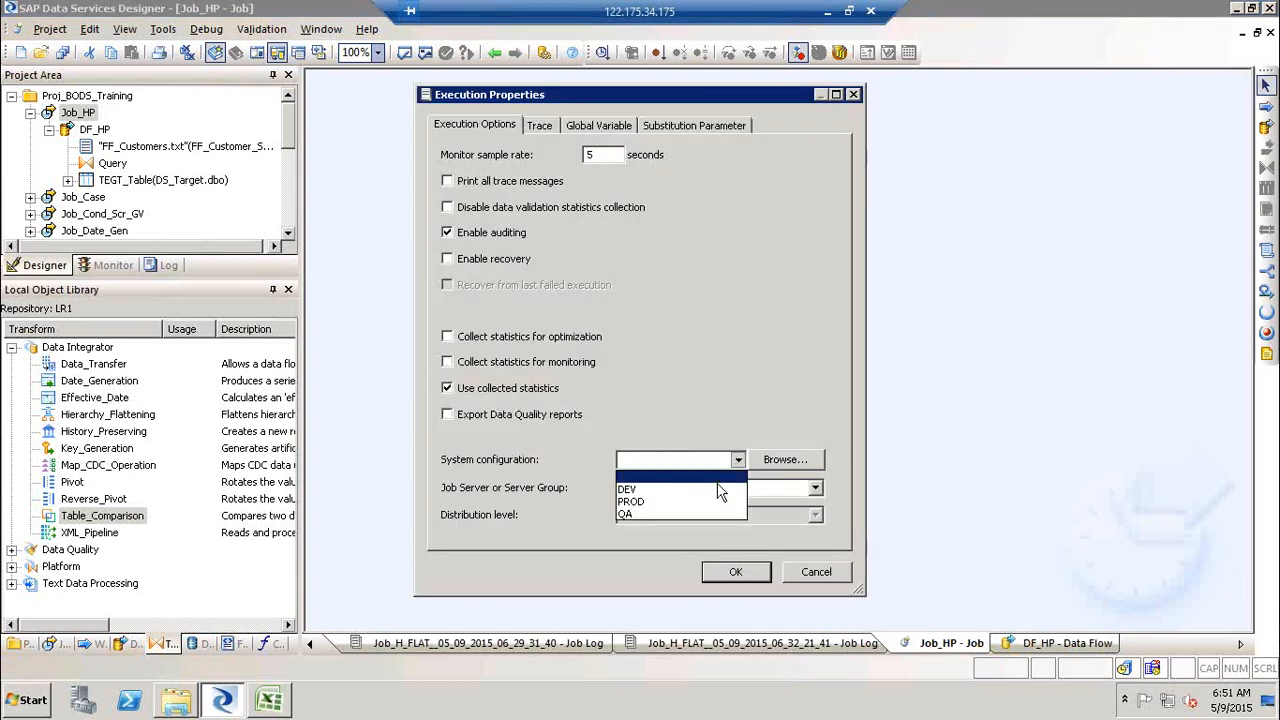
click(716, 490)
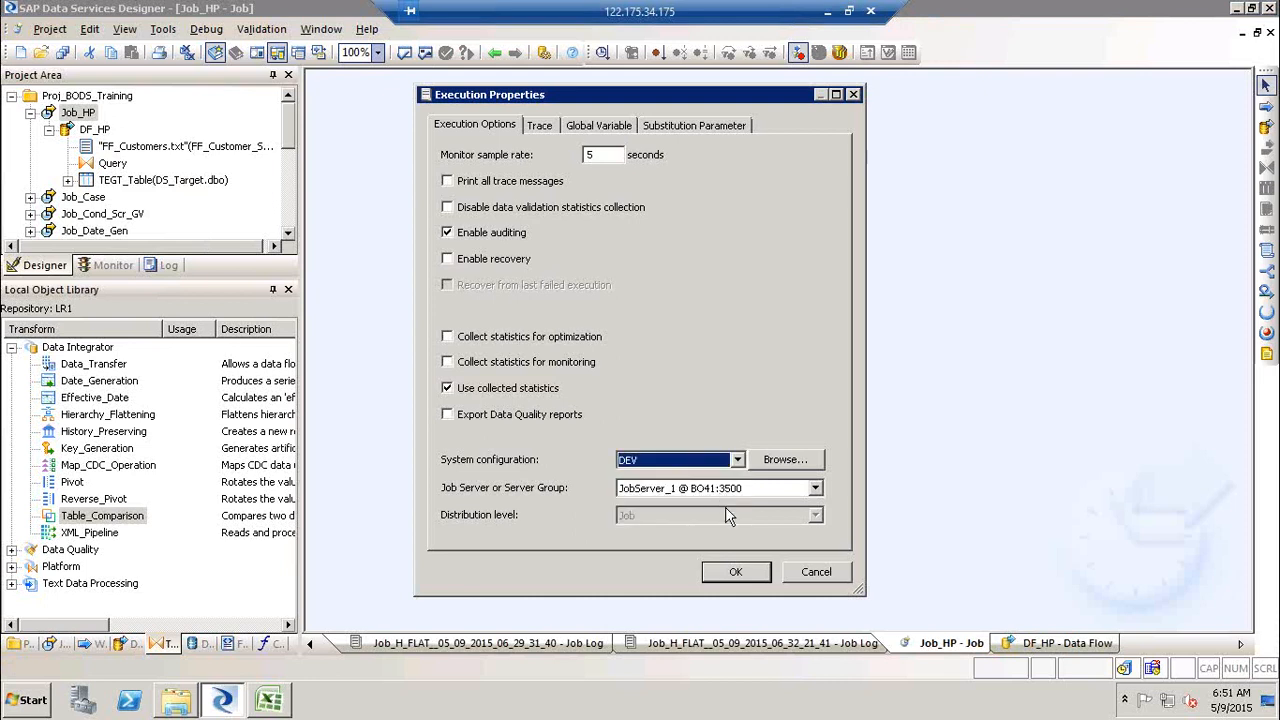
click(736, 572)
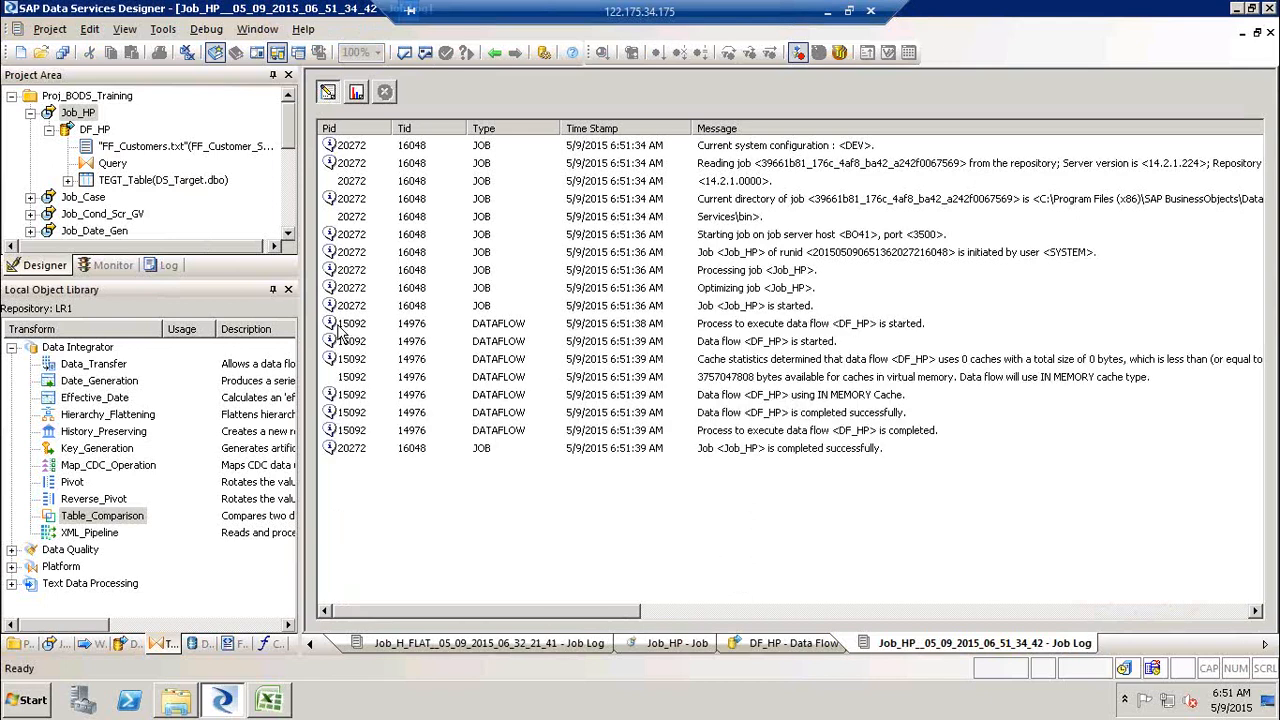
Step: Open TEGT_Table from DF_HP and examine its Valid_From, Valid_To, Column_Flag and Skey columns
click(94, 131)
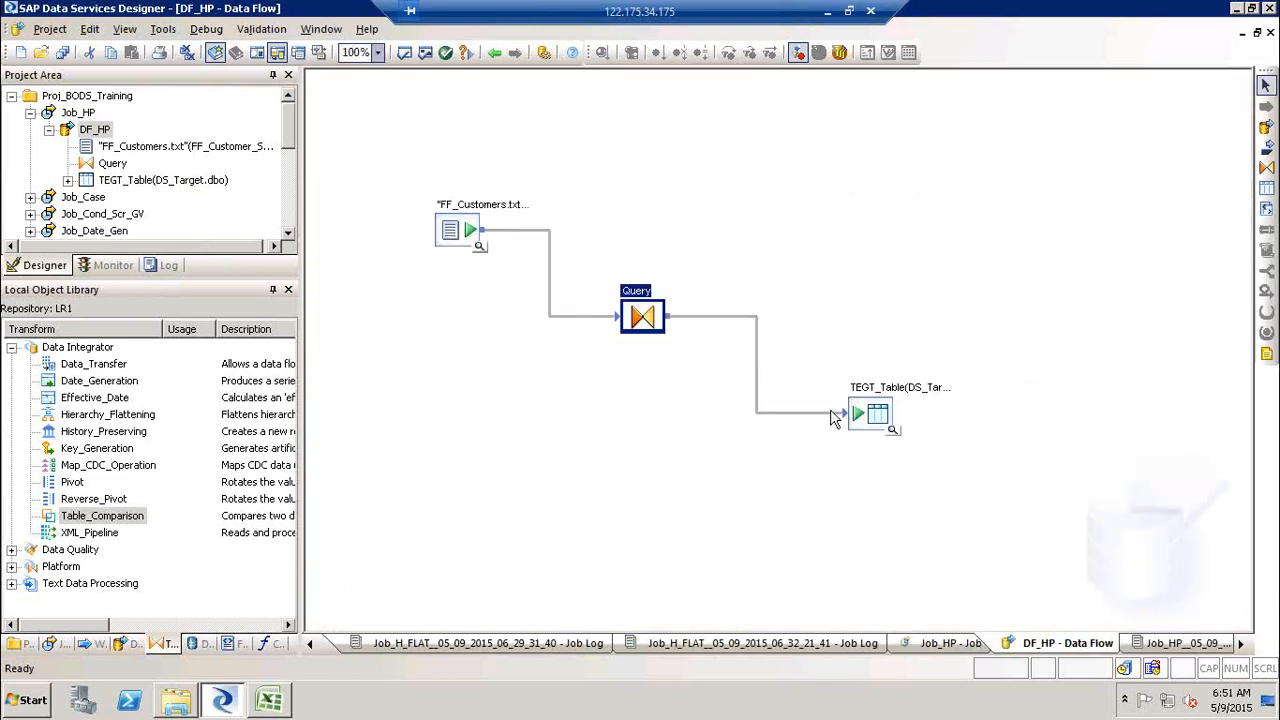
double_click(884, 399)
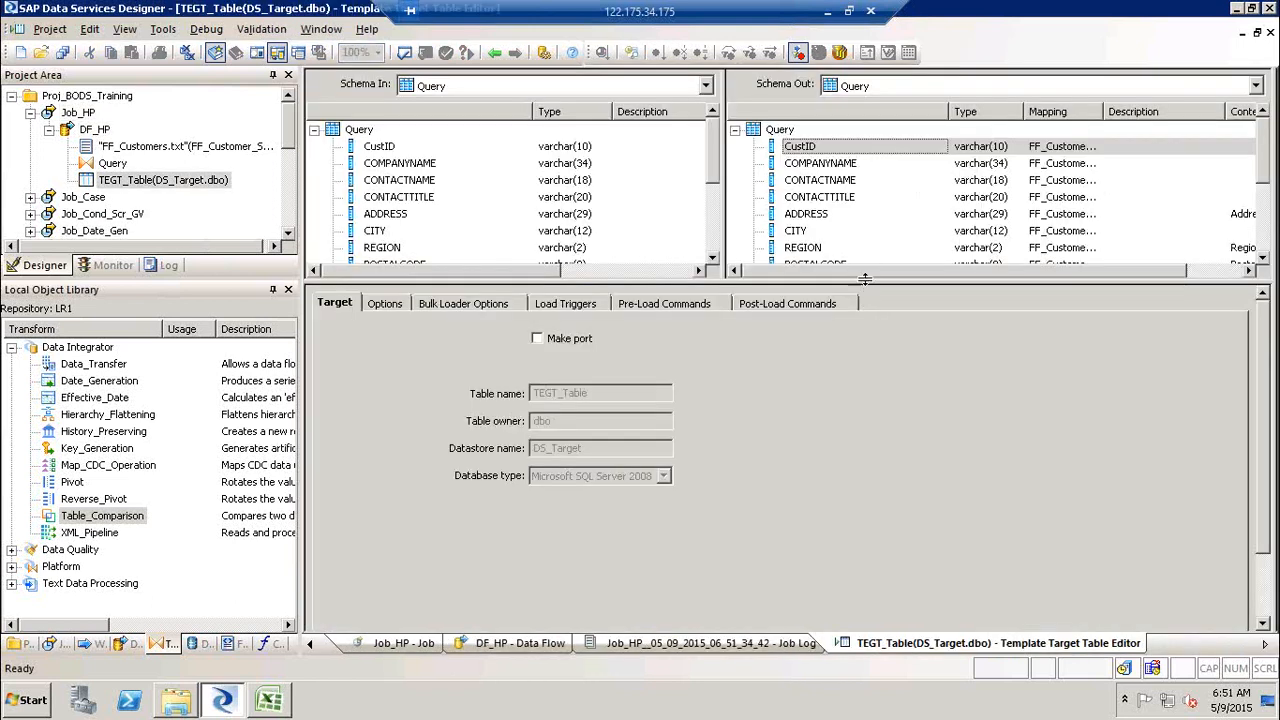
drag(866, 280, 876, 418)
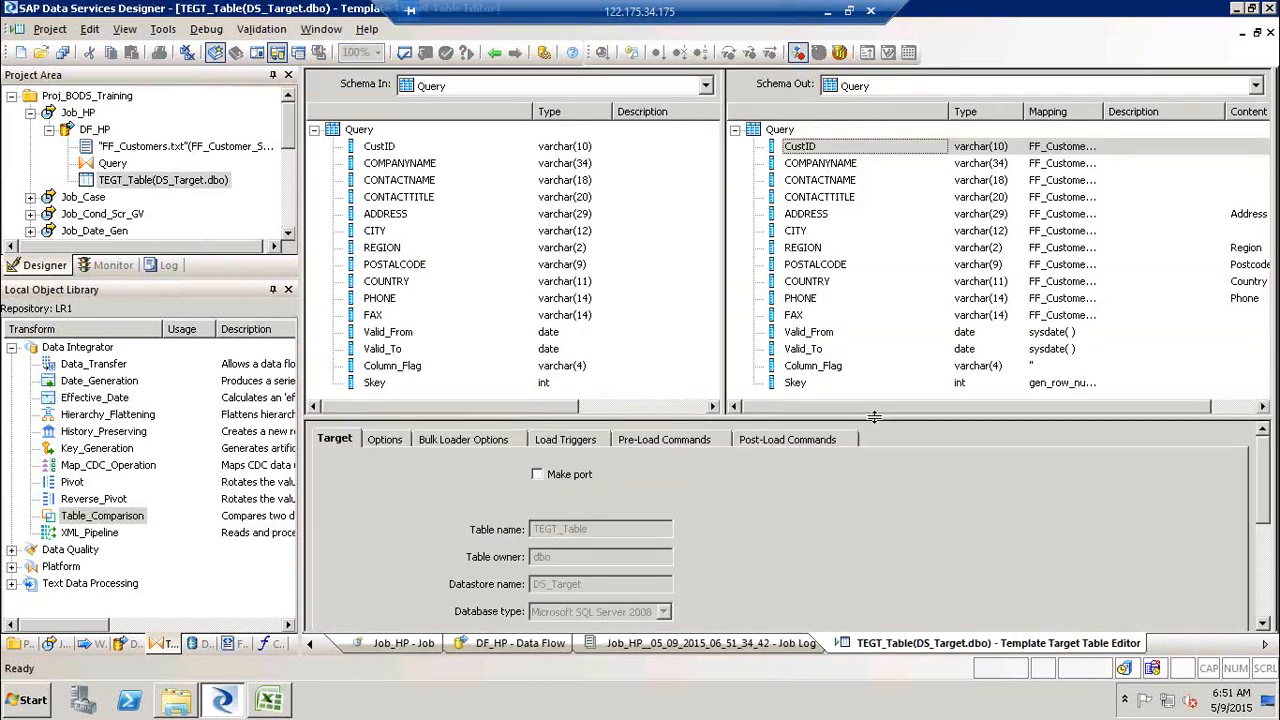
click(812, 336)
click(810, 352)
click(812, 368)
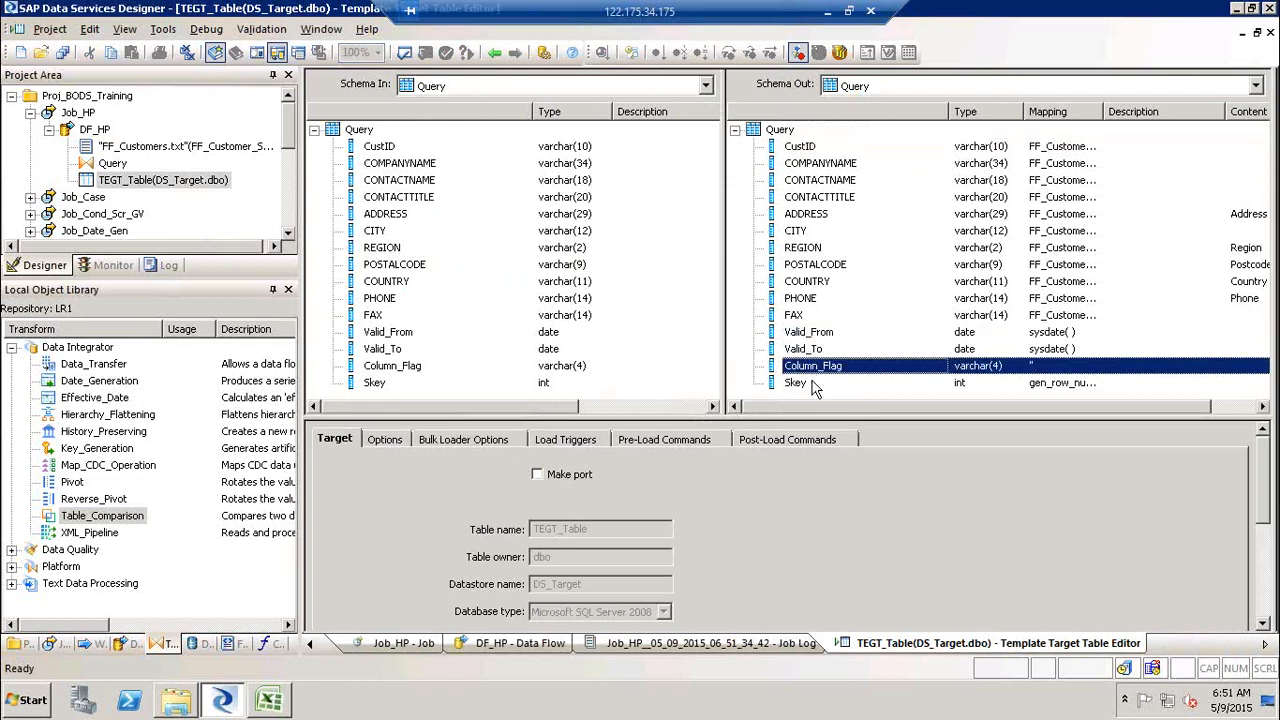
click(815, 384)
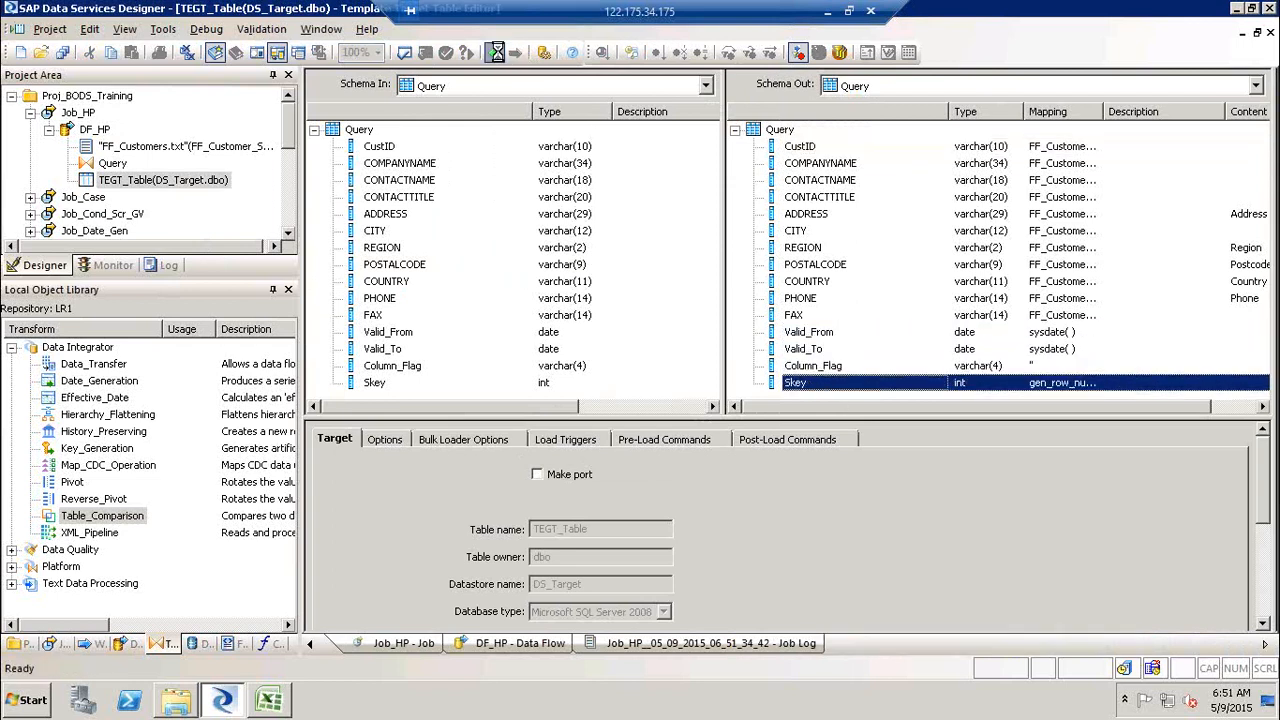
click(494, 52)
Step: Delete the Query from DF_HP and move TEGT_Table farther away from the source file
click(641, 320)
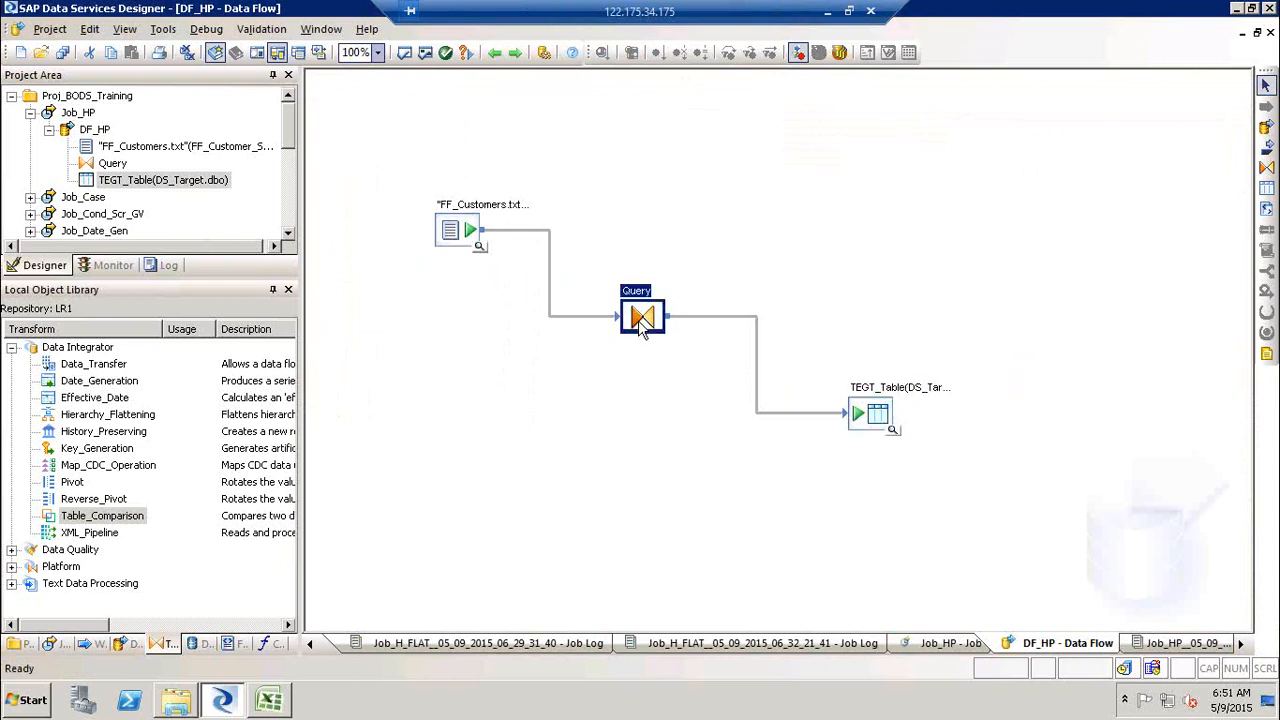
key(Delete)
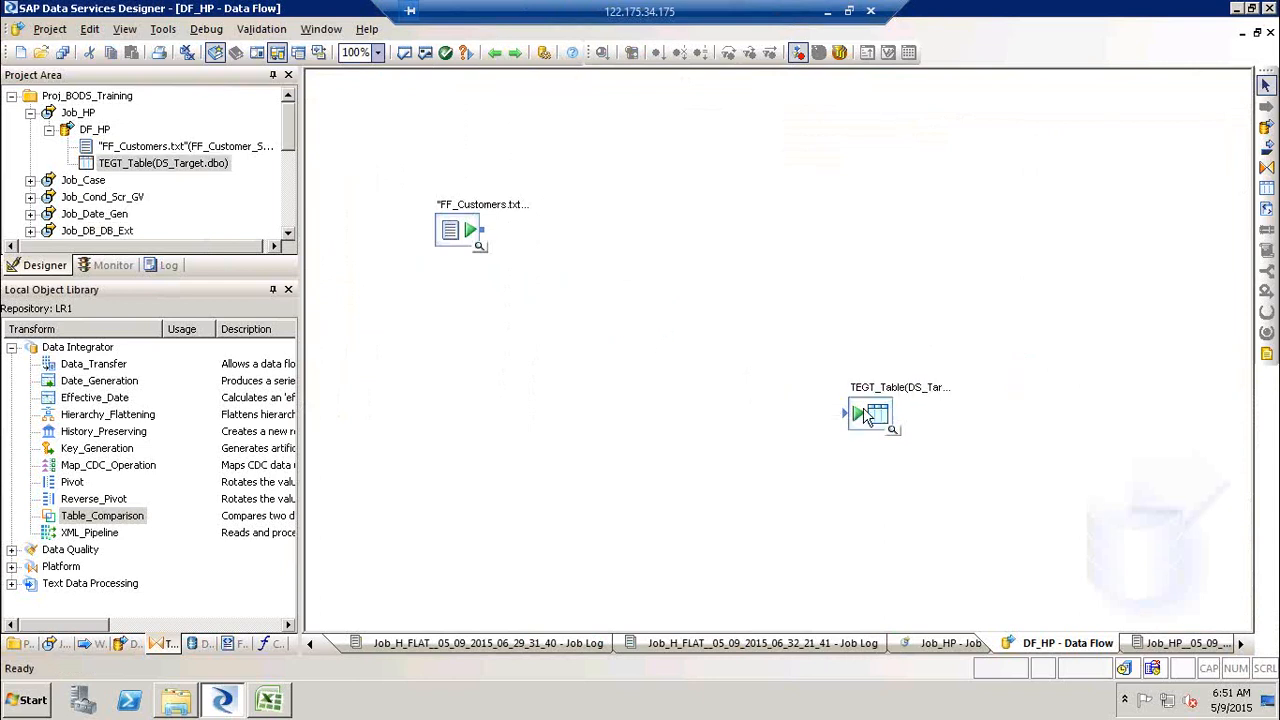
drag(866, 416, 998, 455)
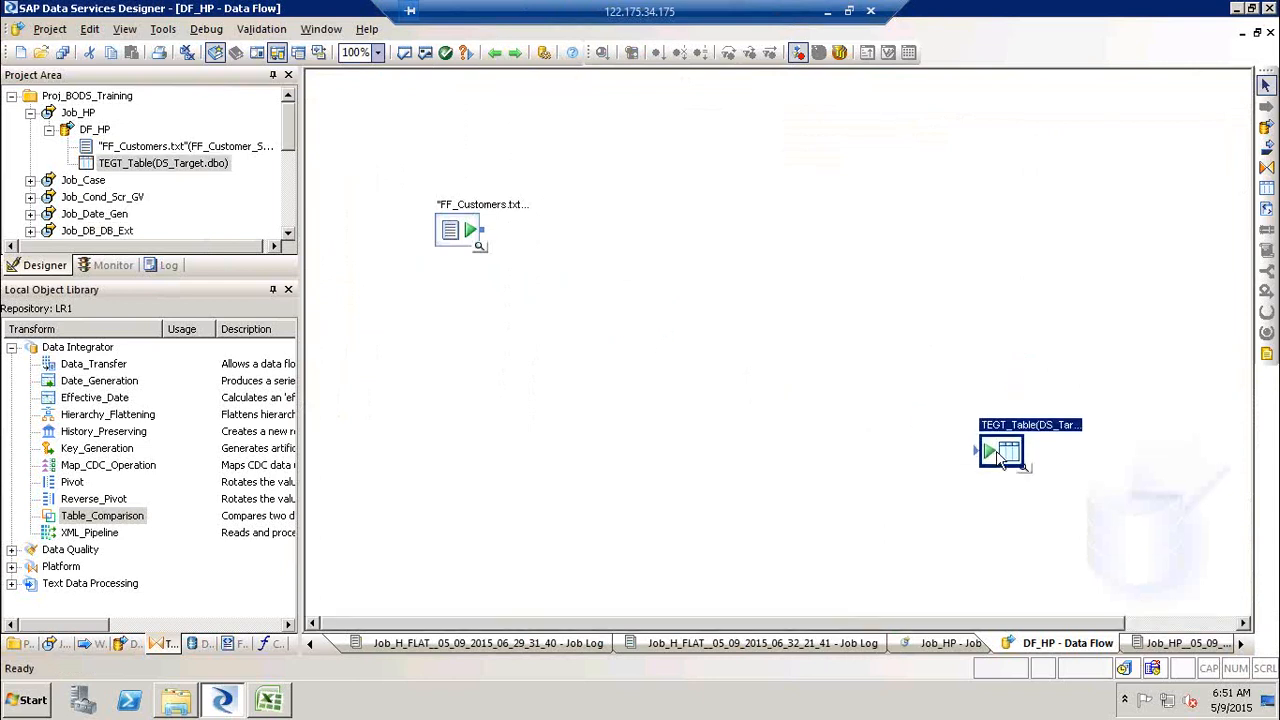
Step: Add a Table_Comparison transform between the source file and TEGT_Table and open it for editing
click(104, 520)
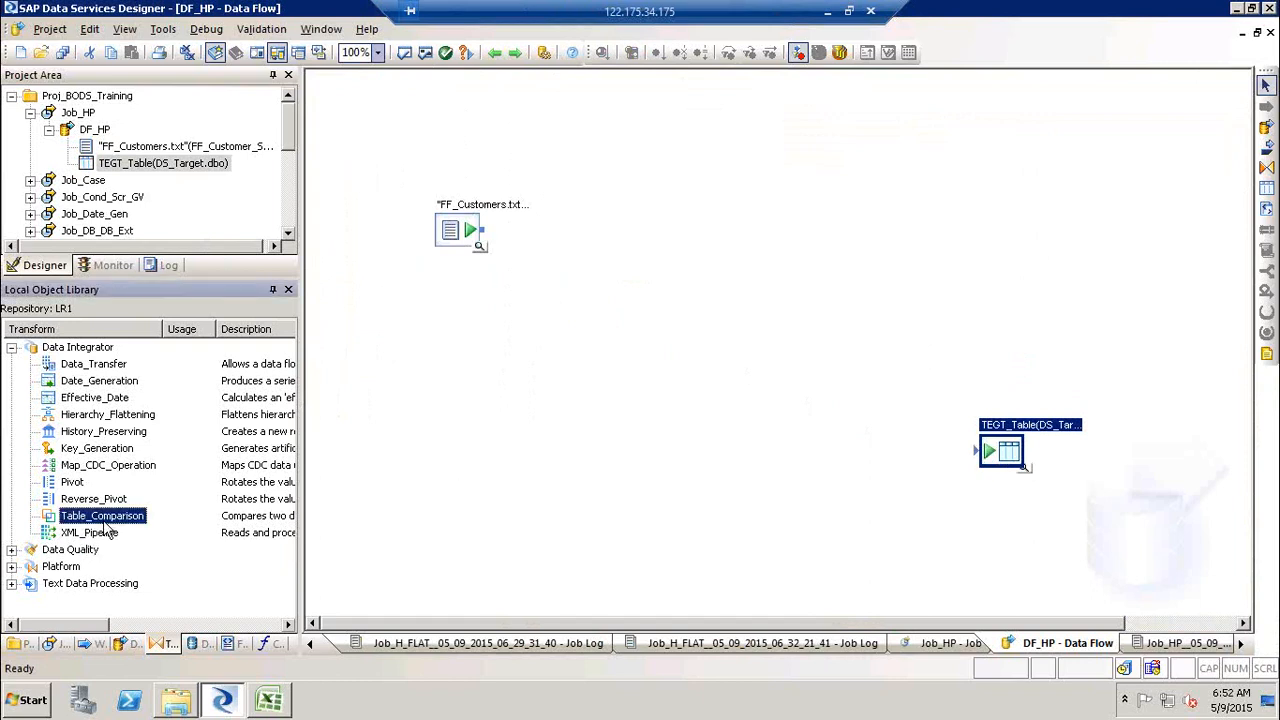
drag(104, 530, 603, 302)
click(757, 384)
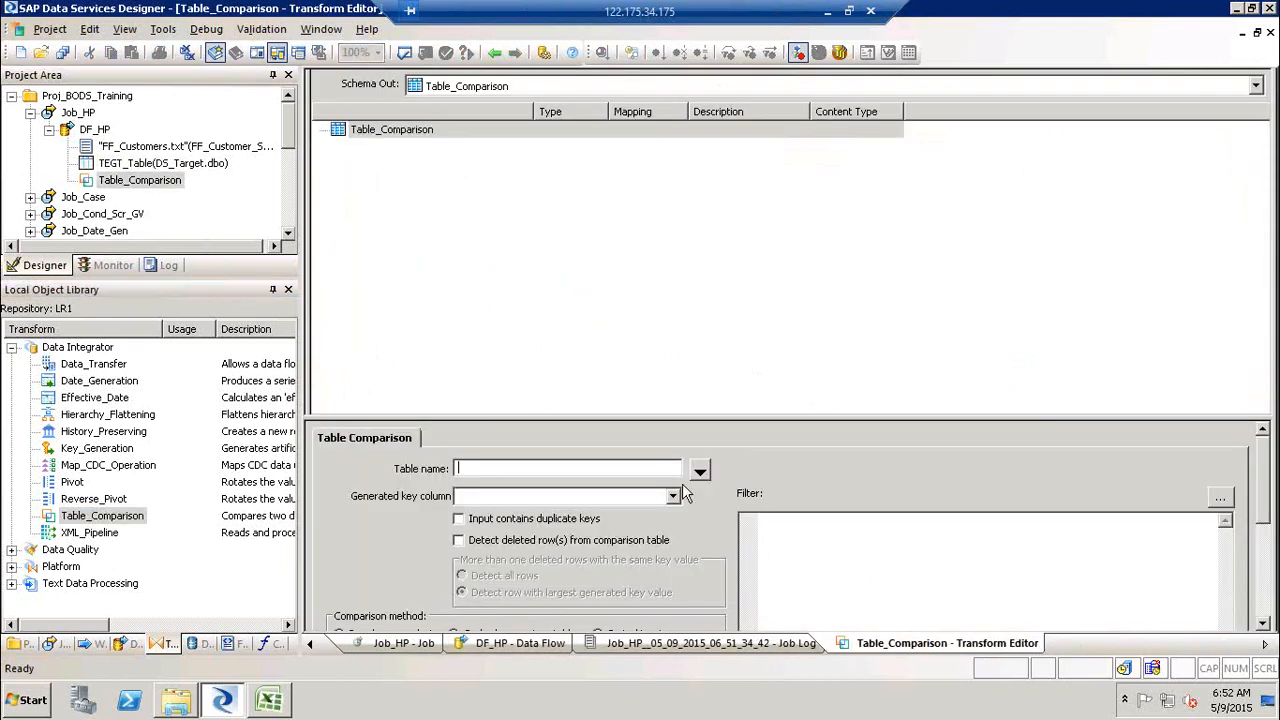
click(700, 472)
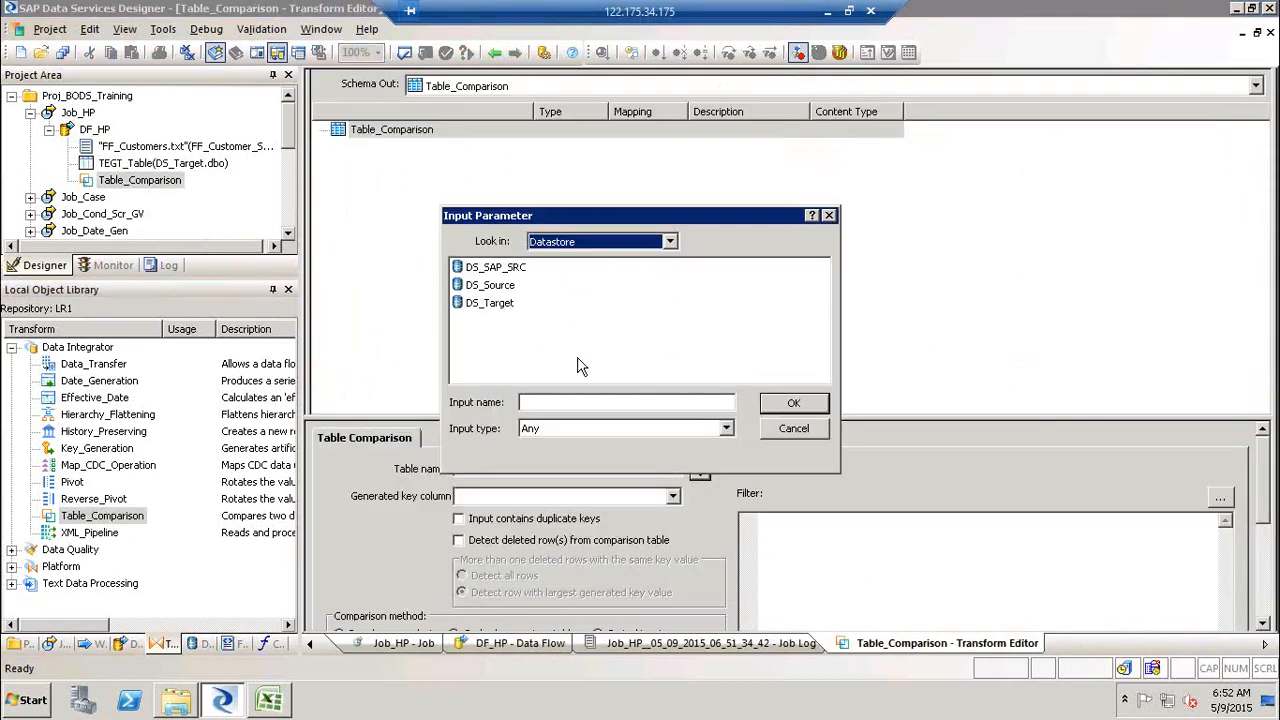
double_click(503, 307)
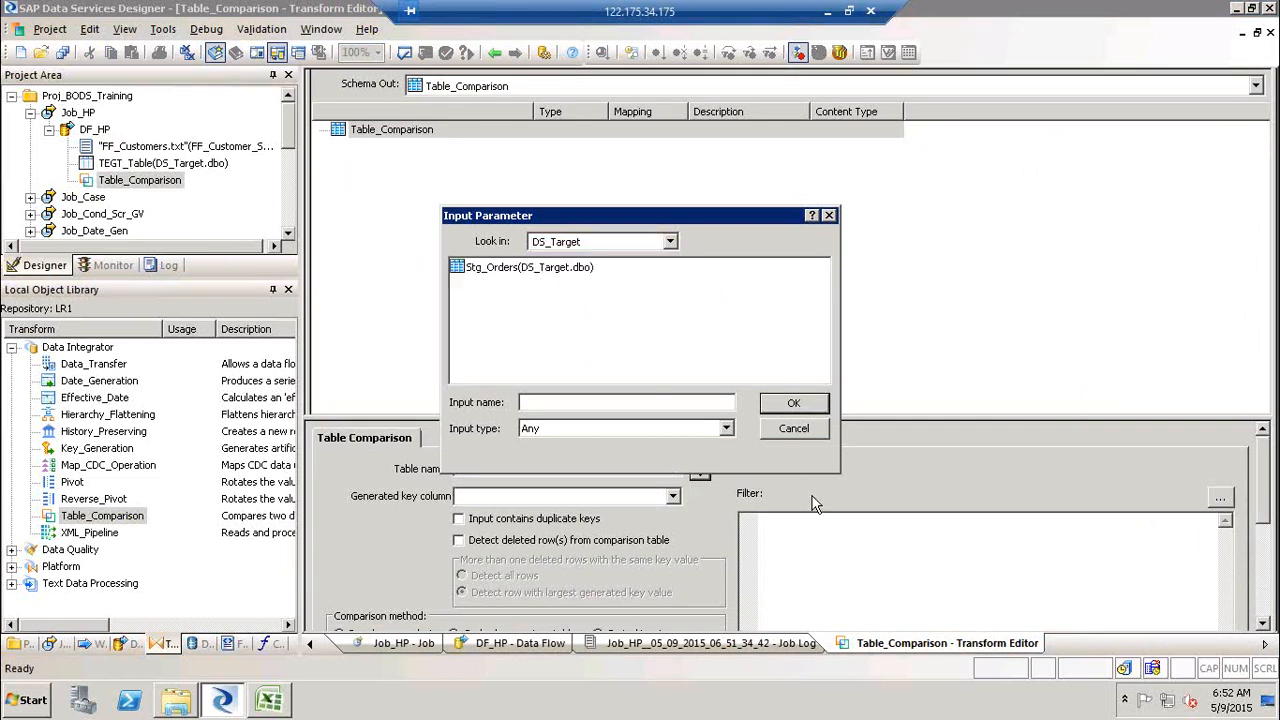
click(819, 433)
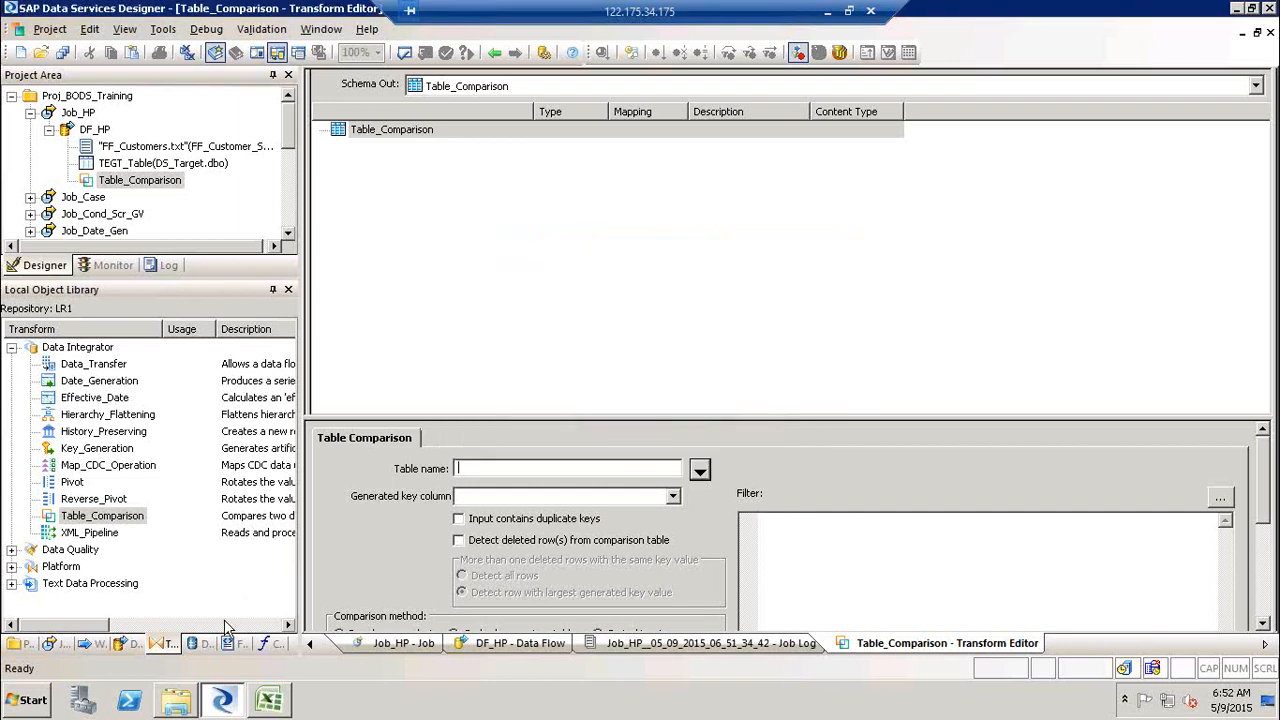
Step: Look through the imported tables of the DS_Target datastore in the object library
click(200, 643)
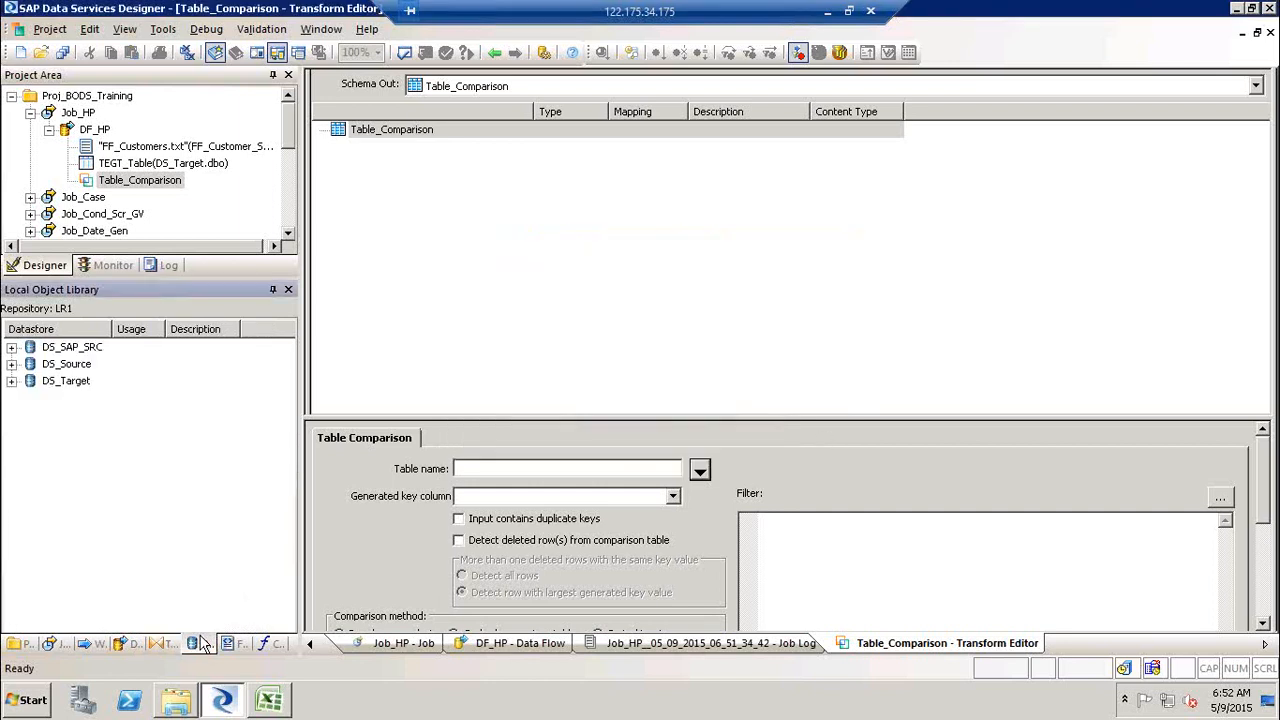
click(11, 381)
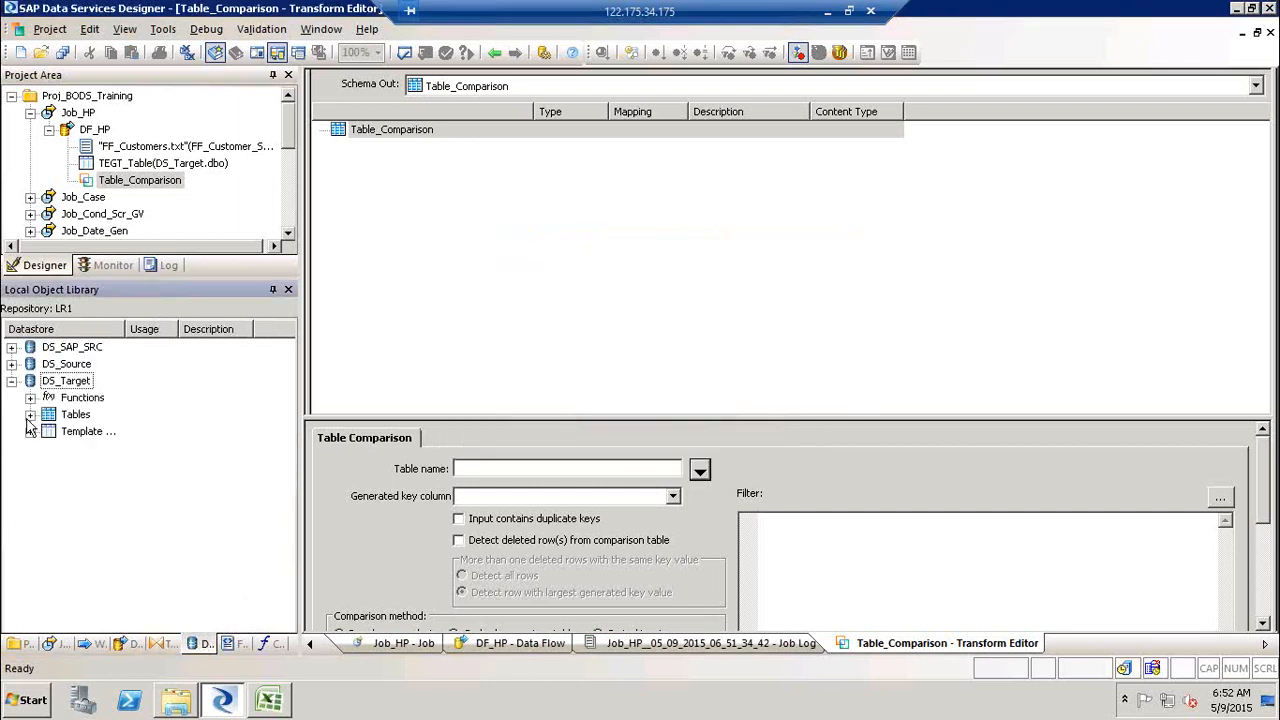
click(30, 414)
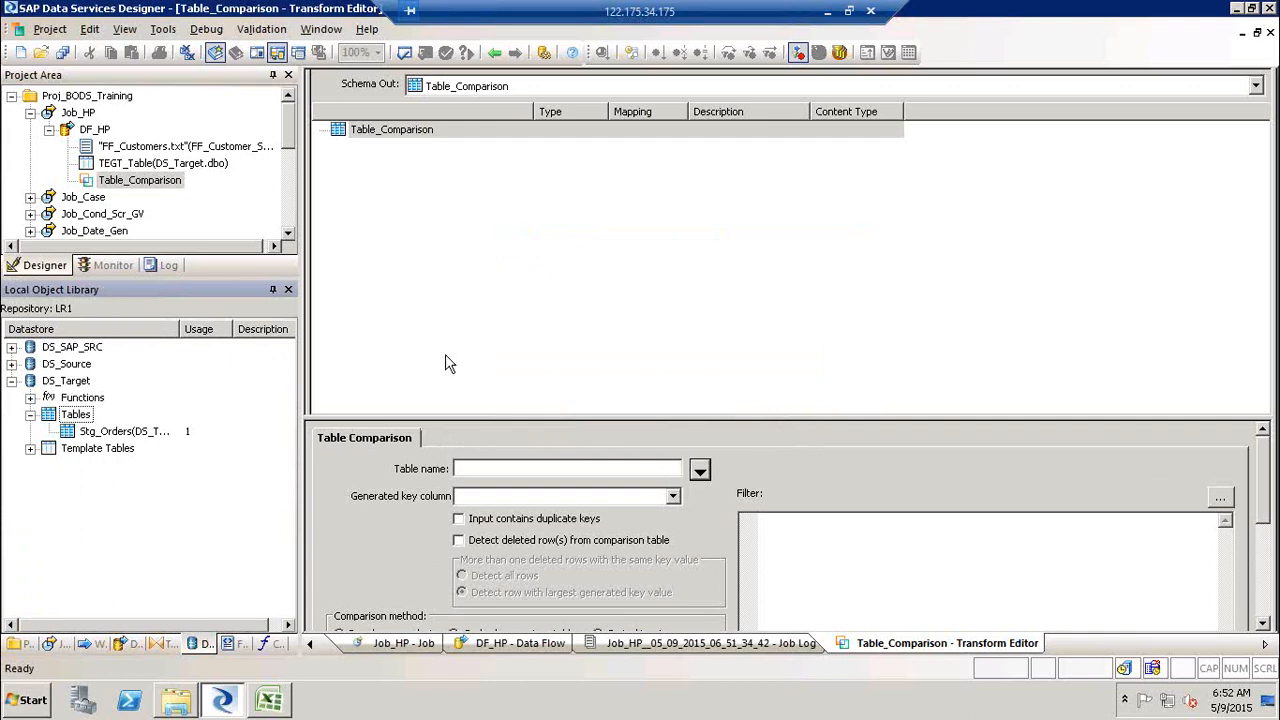
Step: Import TEGT_Table into the DS_Target datastore from DF_HP and place the imported table back in the data flow as a target
click(491, 56)
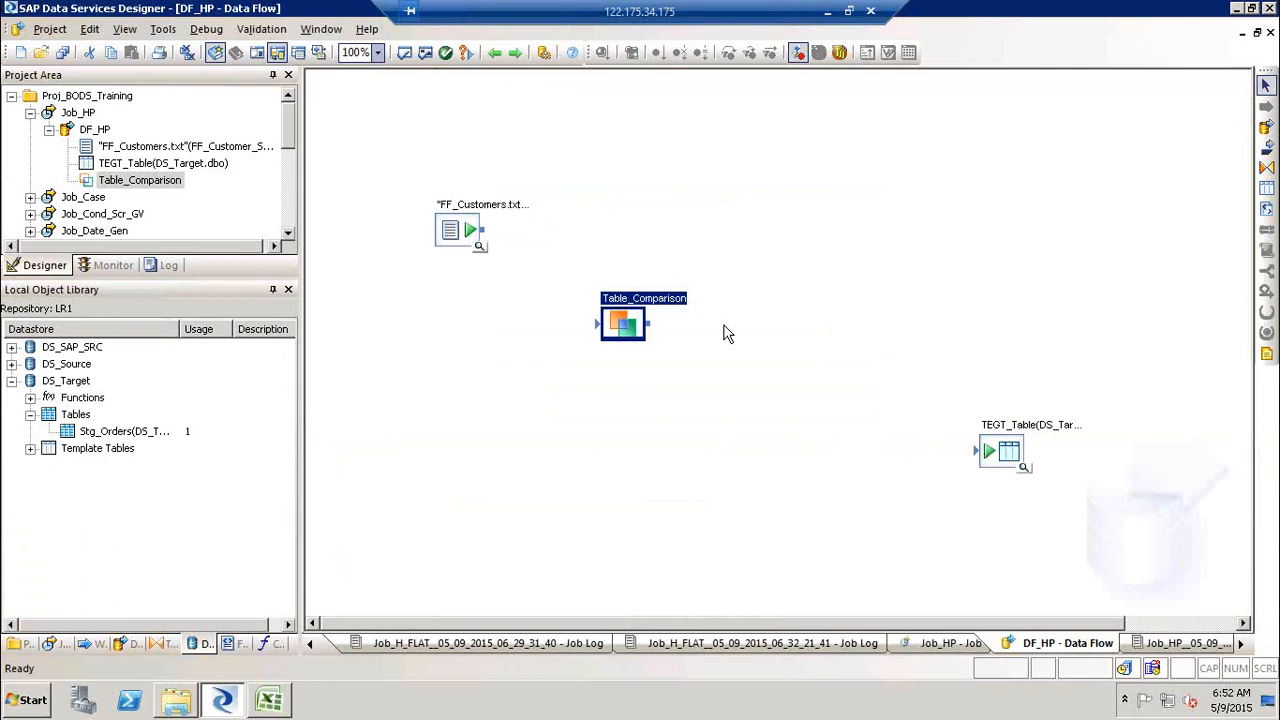
right_click(1005, 458)
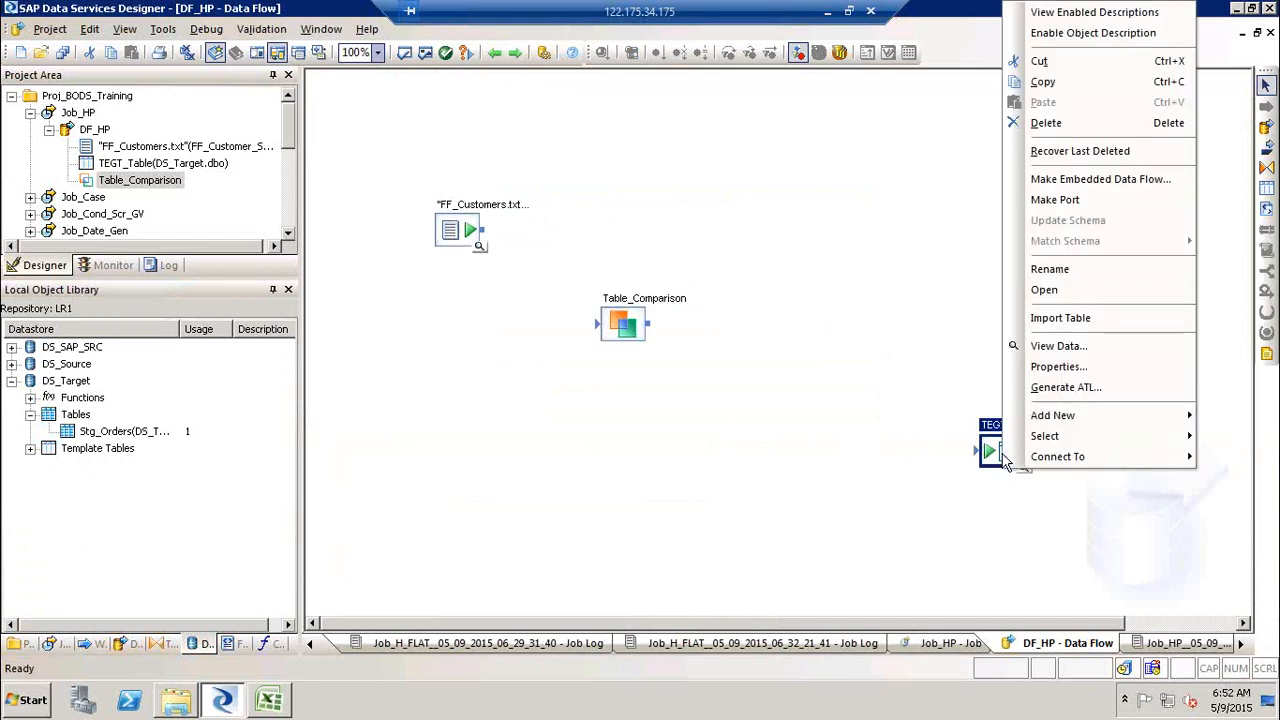
click(1111, 317)
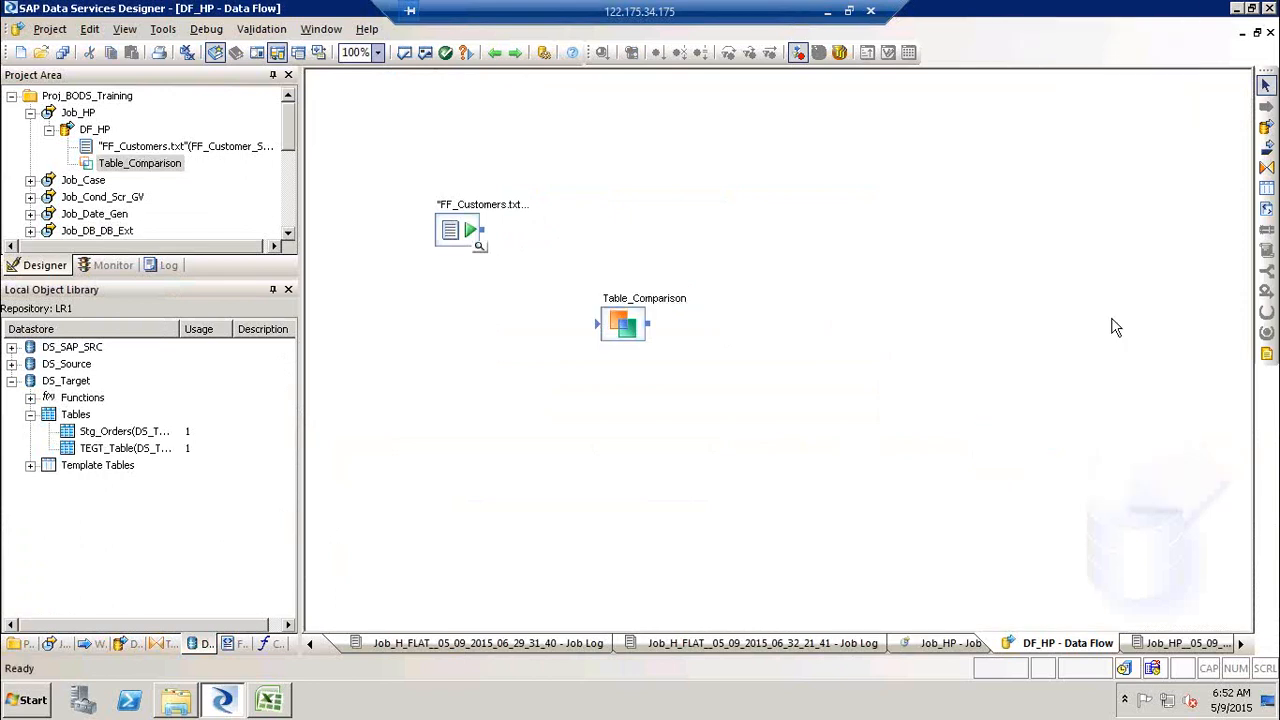
drag(120, 448, 922, 388)
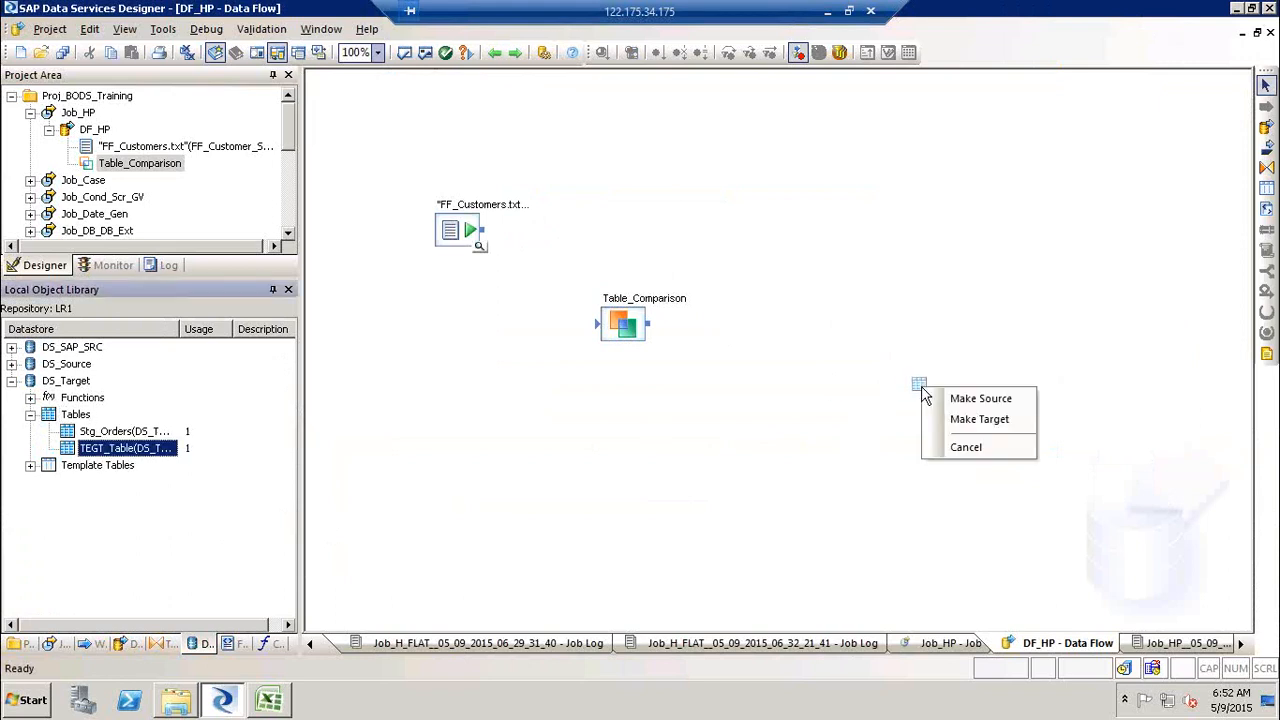
click(967, 427)
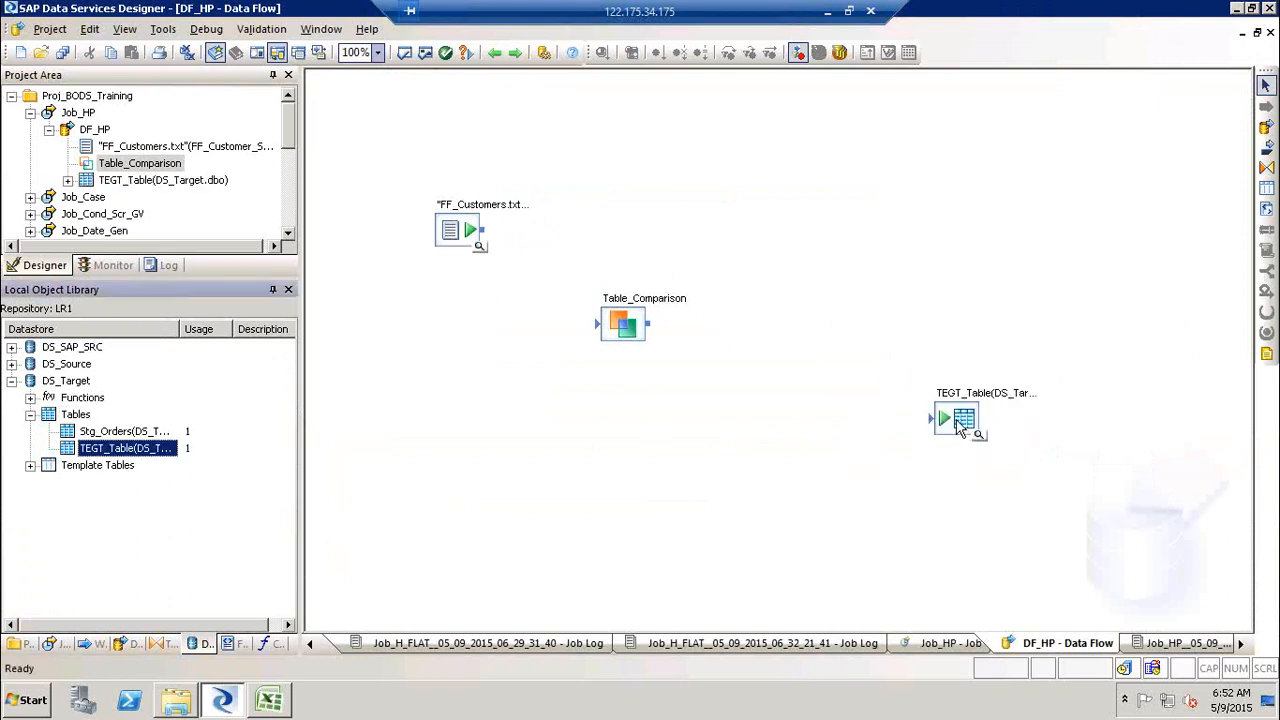
Step: Move the FF_Customers source file and TEGT_Table farther apart in DF_HP to make room for transforms
drag(961, 425, 1003, 452)
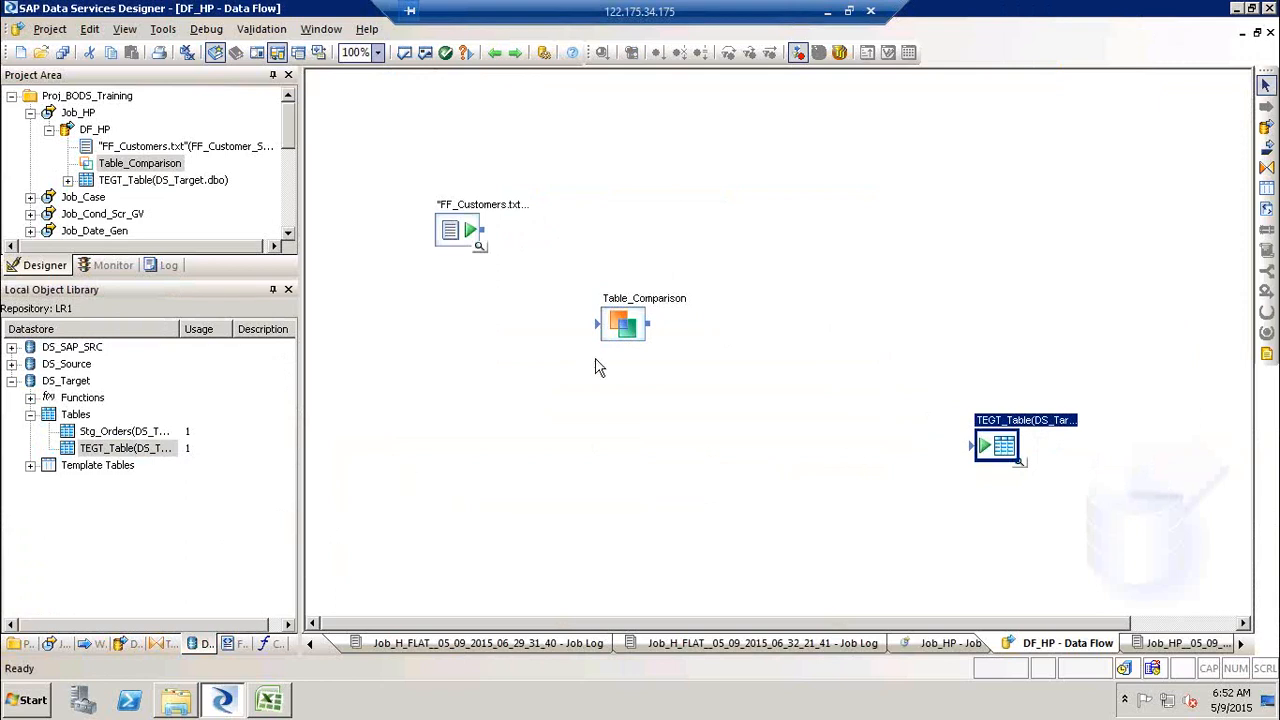
drag(458, 230, 412, 206)
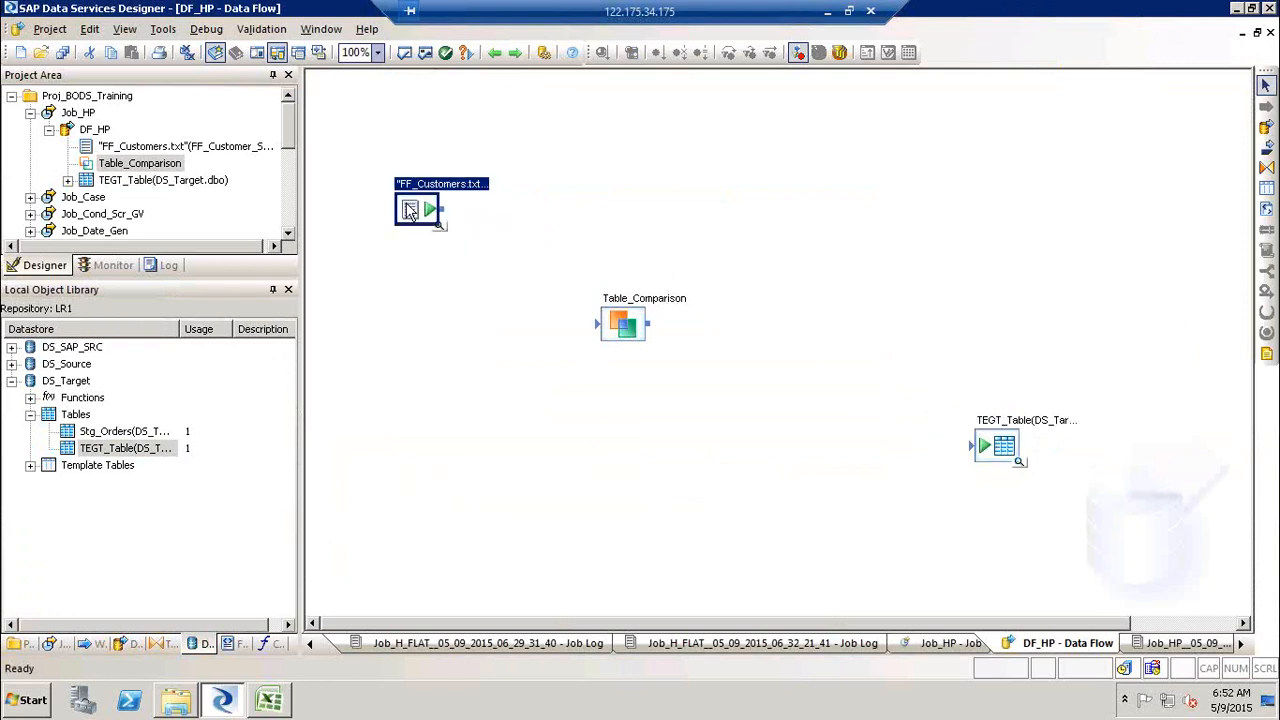
click(822, 201)
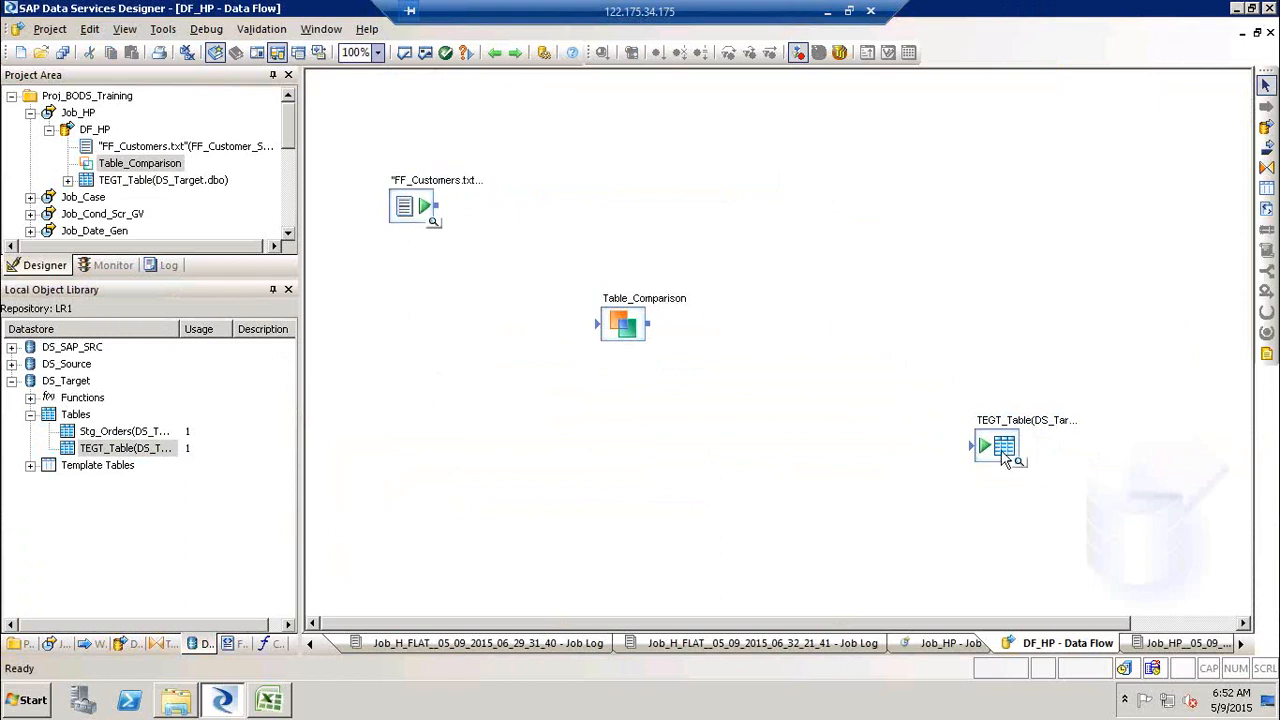
drag(1006, 458, 1040, 485)
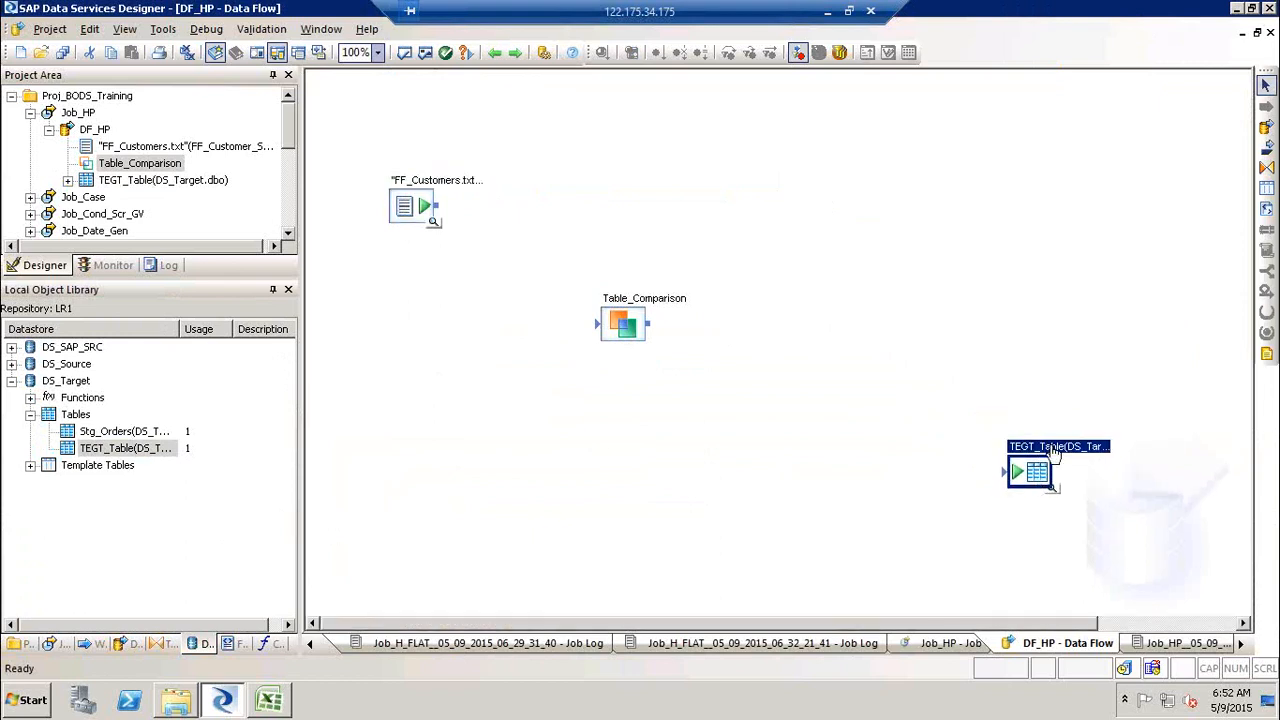
Step: Enable deleting data from the table before loading for the TEGT_Table target and return to DF_HP
double_click(1036, 470)
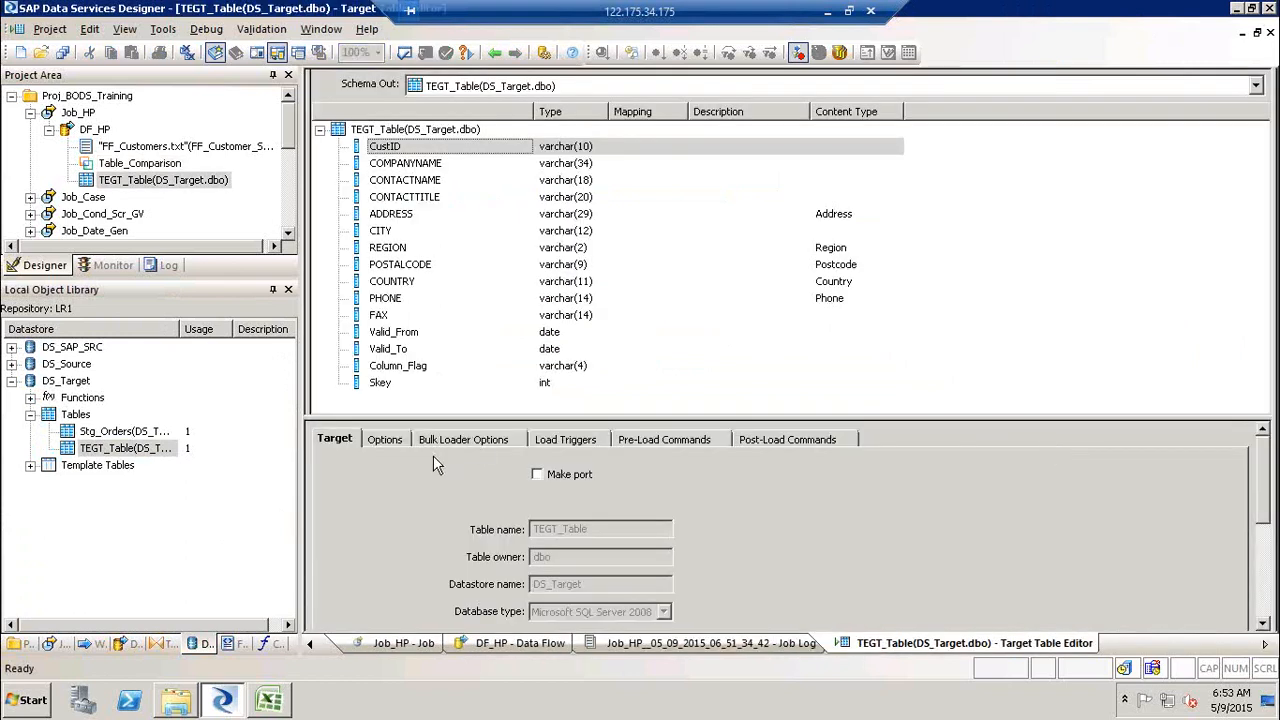
click(397, 446)
click(548, 504)
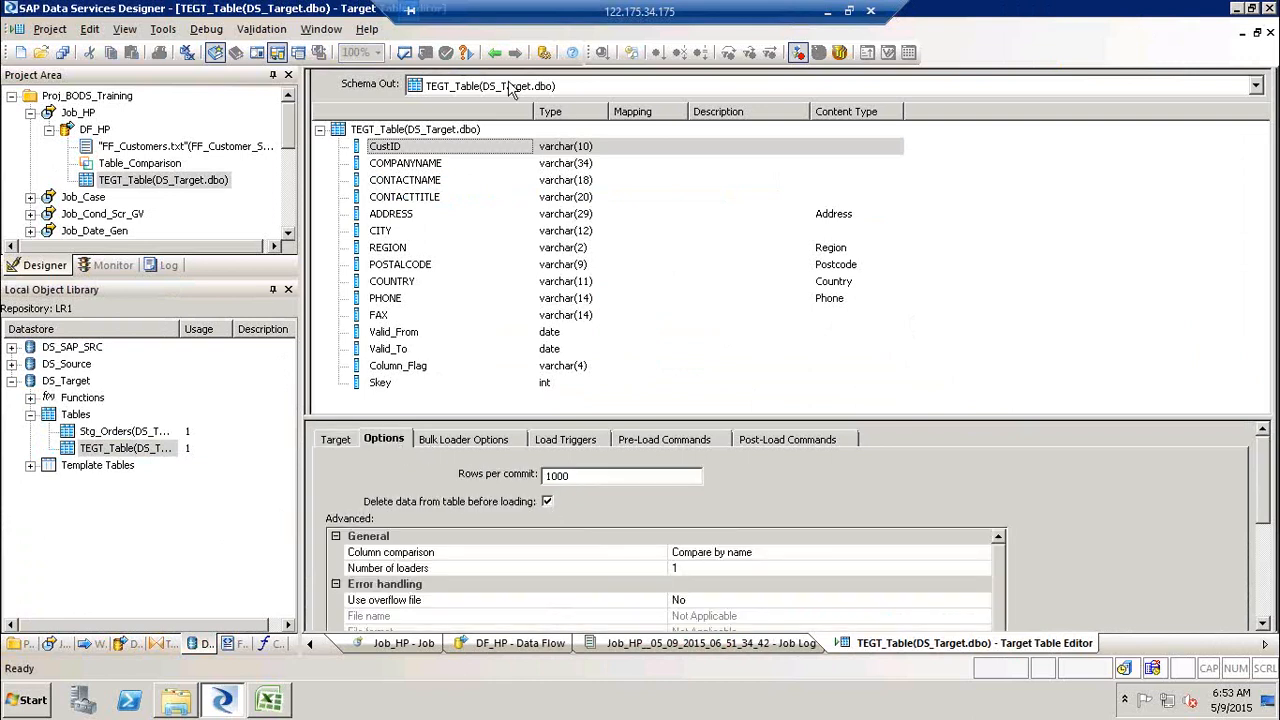
click(495, 53)
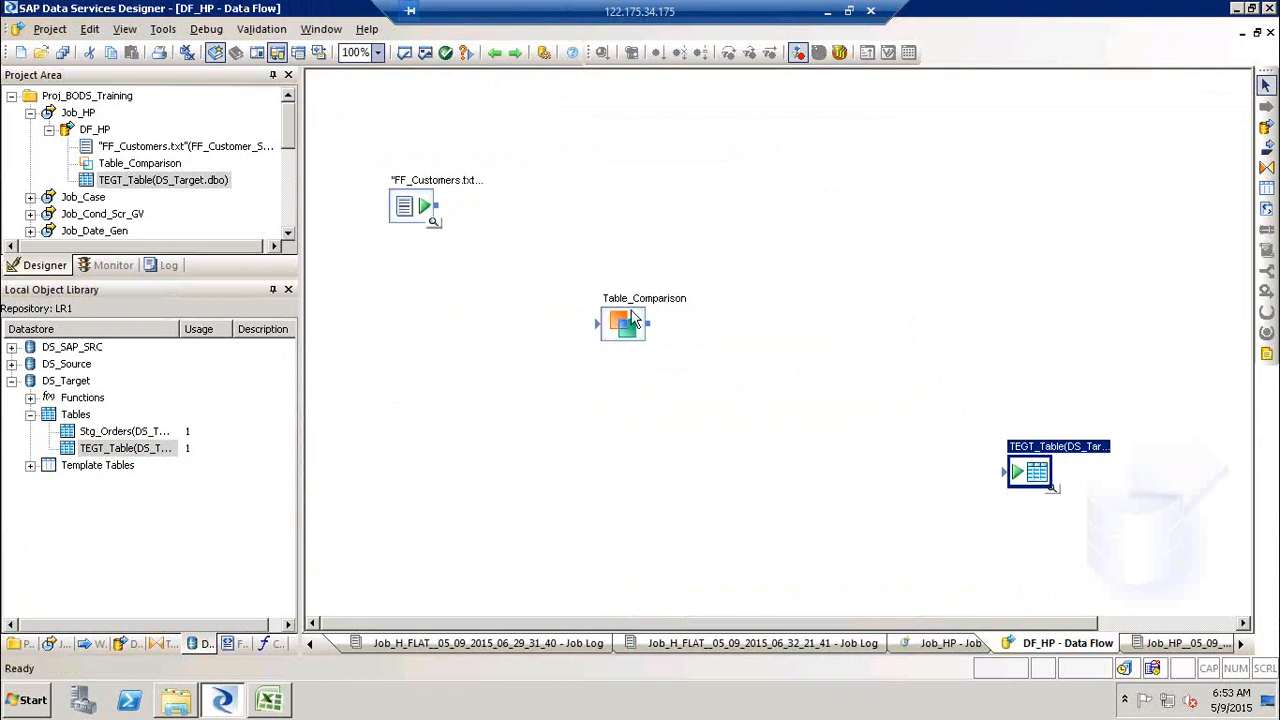
Step: Replace the Table_Comparison in DF_HP with a Query transform connected to the FF_Customers source file
click(625, 325)
key(Delete)
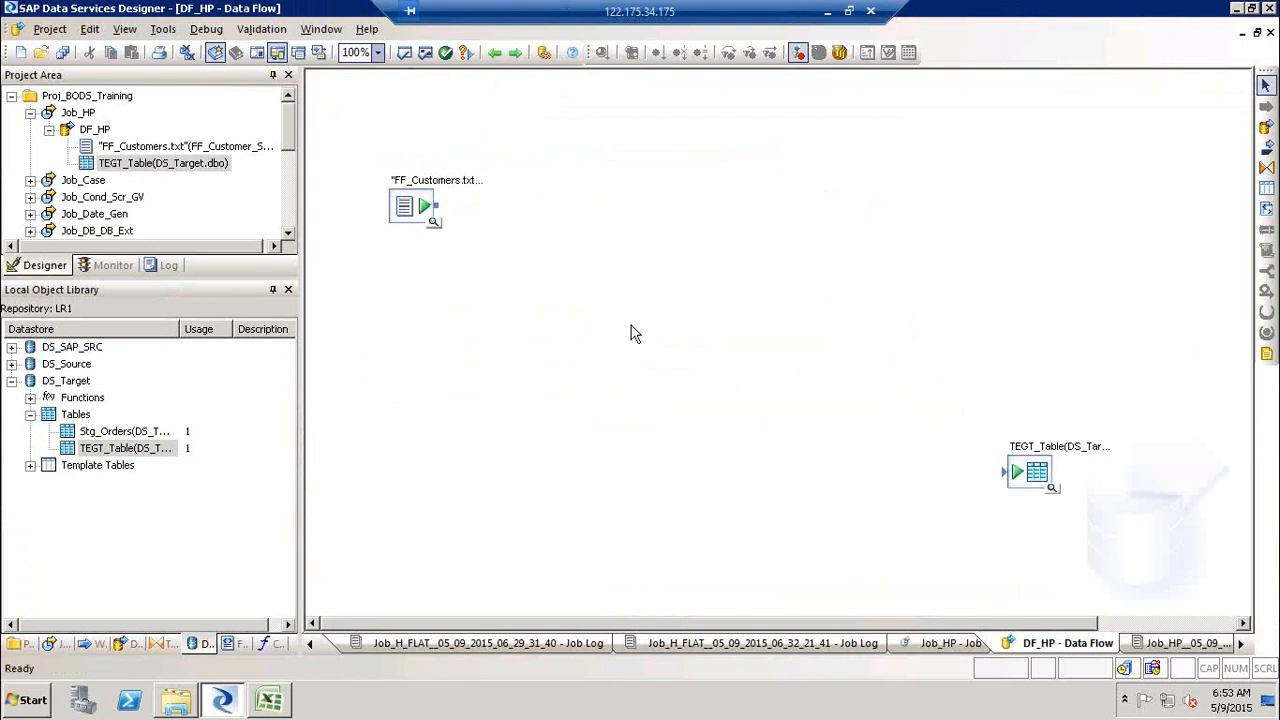
click(153, 645)
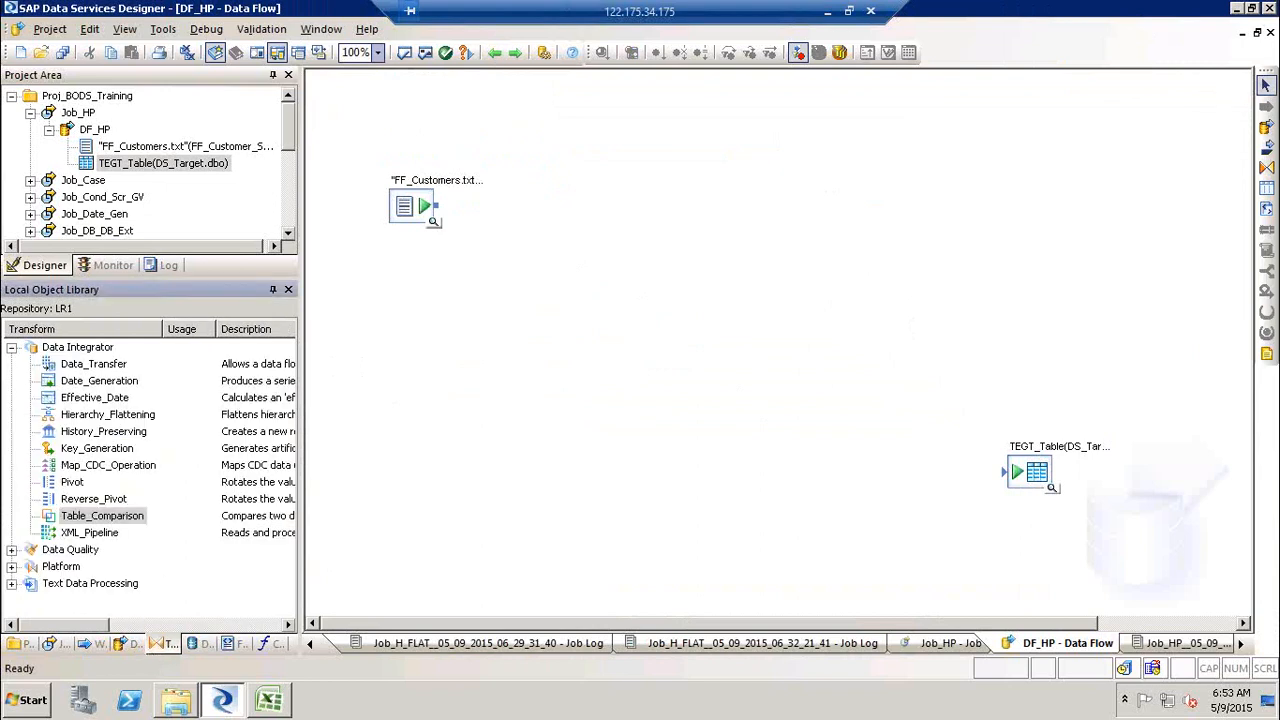
click(1266, 168)
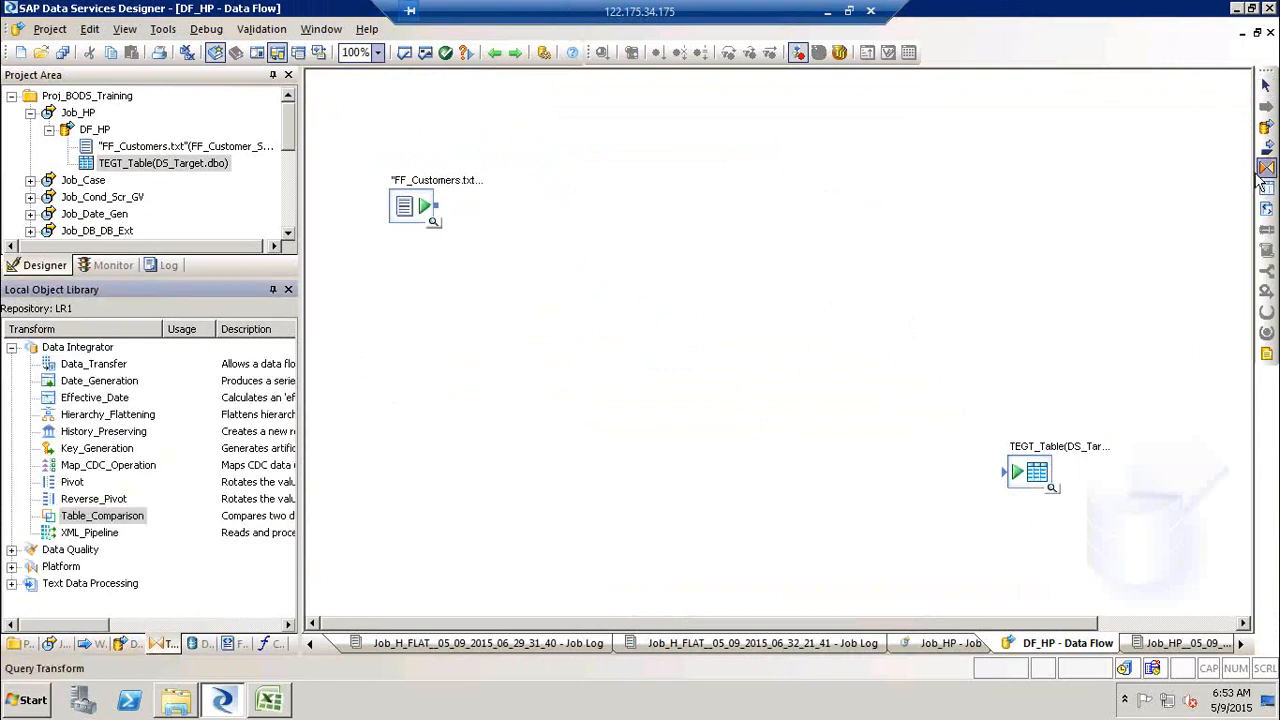
click(505, 245)
drag(436, 205, 518, 270)
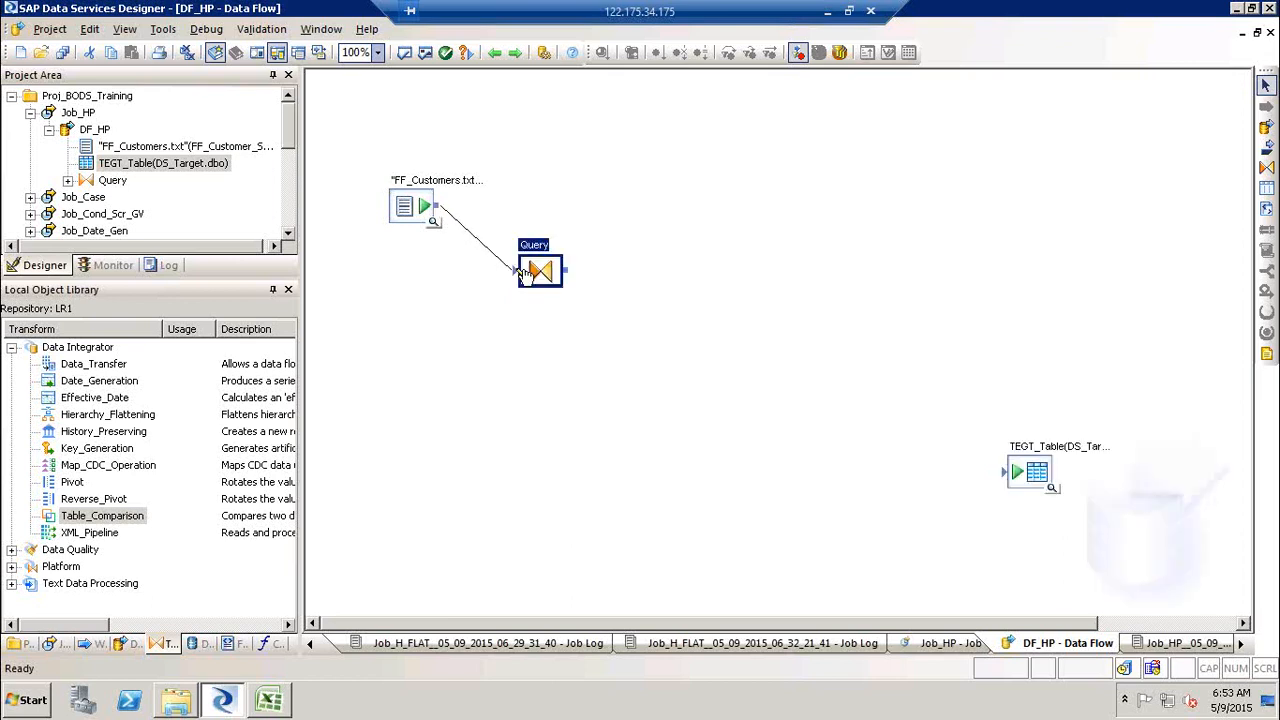
Step: Open the Query and map all FF_Customer_SRC columns from CustID to FAX to its output
double_click(532, 270)
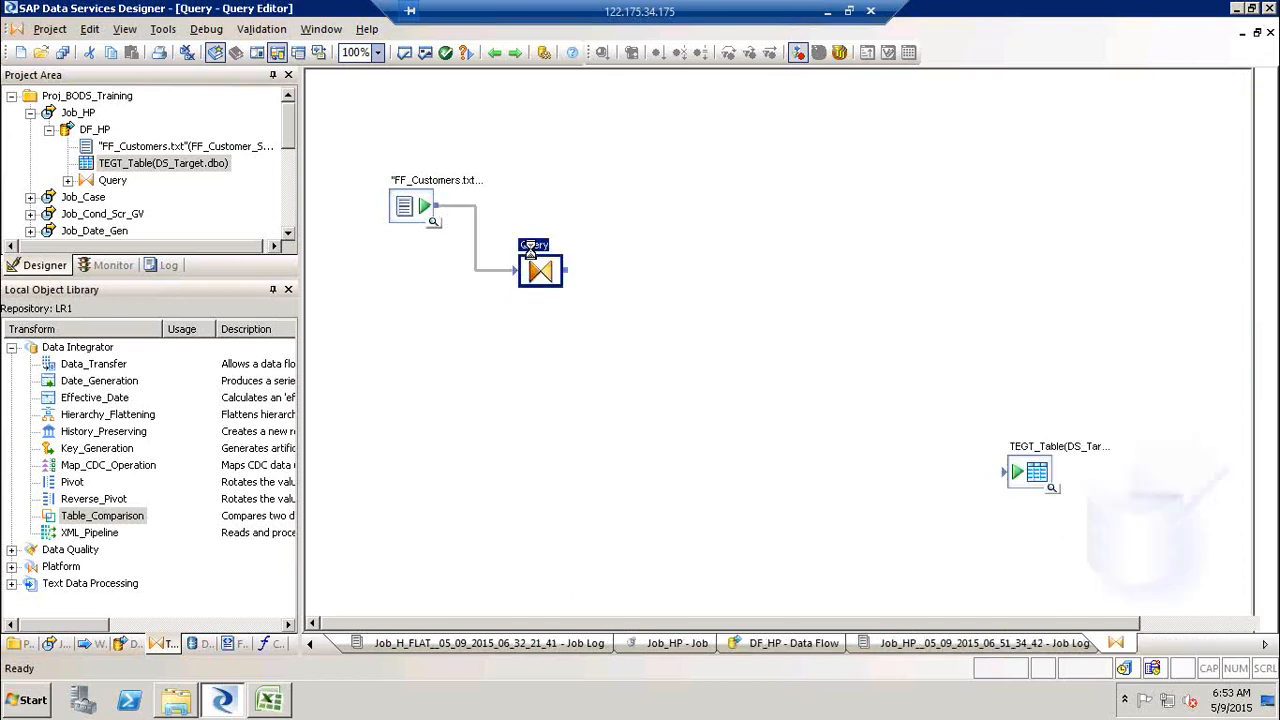
click(390, 148)
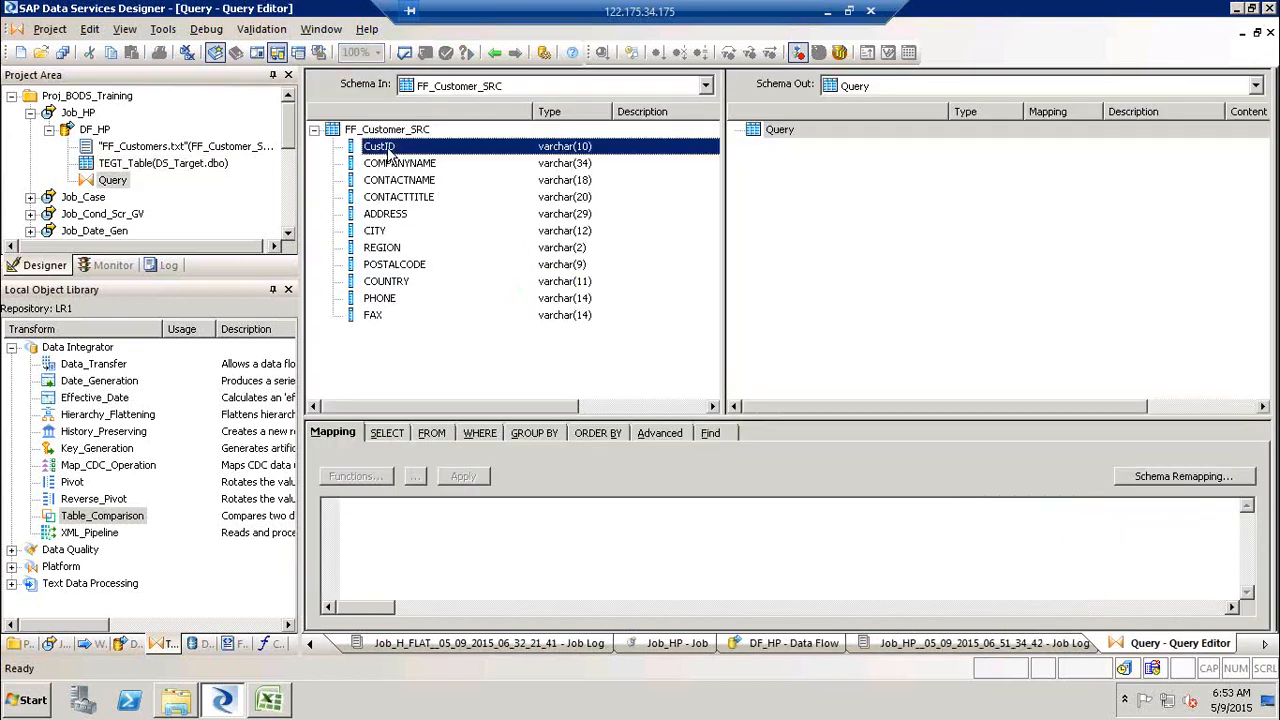
shift+click(375, 316)
right_click(395, 228)
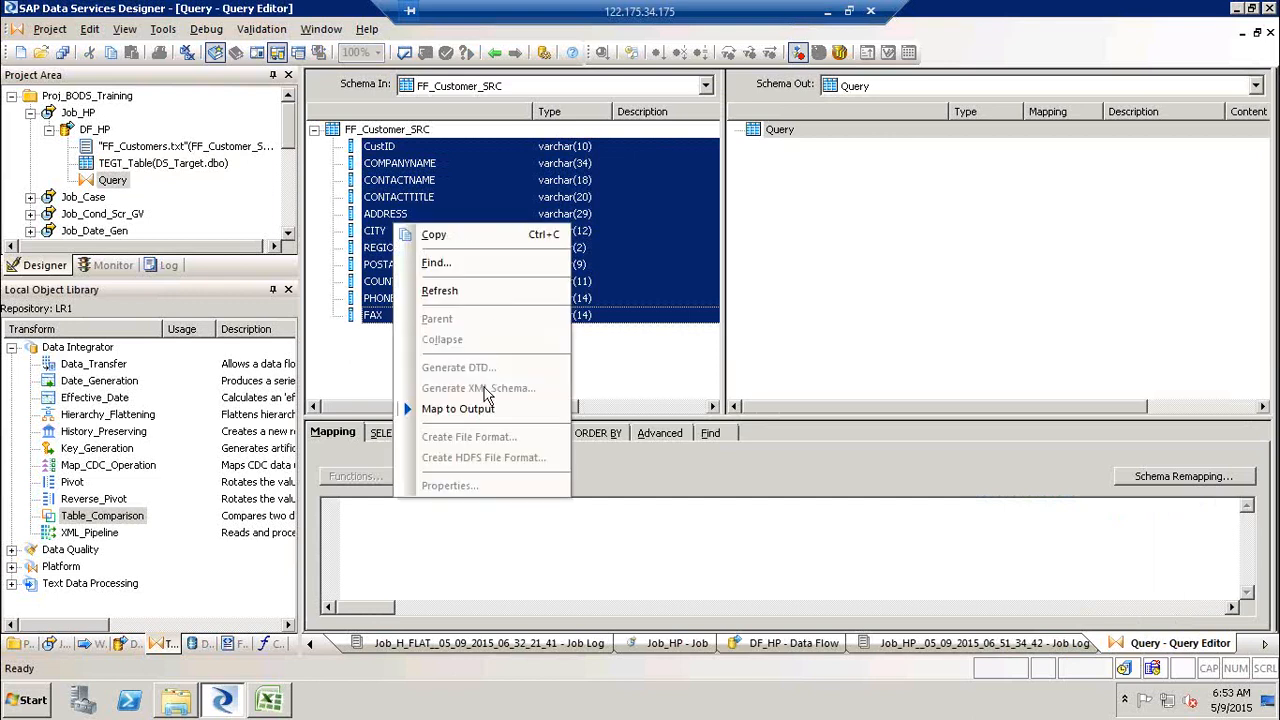
click(488, 410)
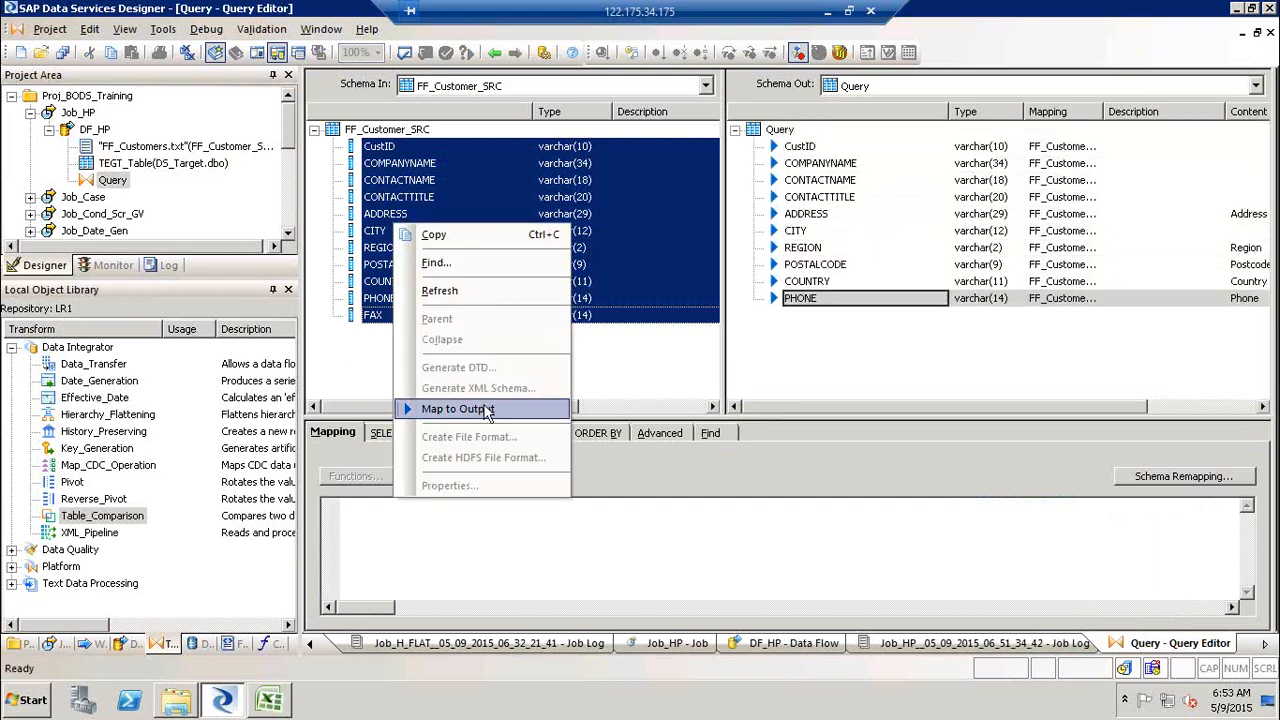
Step: Insert an output column named Valid_from with data type date below FAX in the Query
click(798, 317)
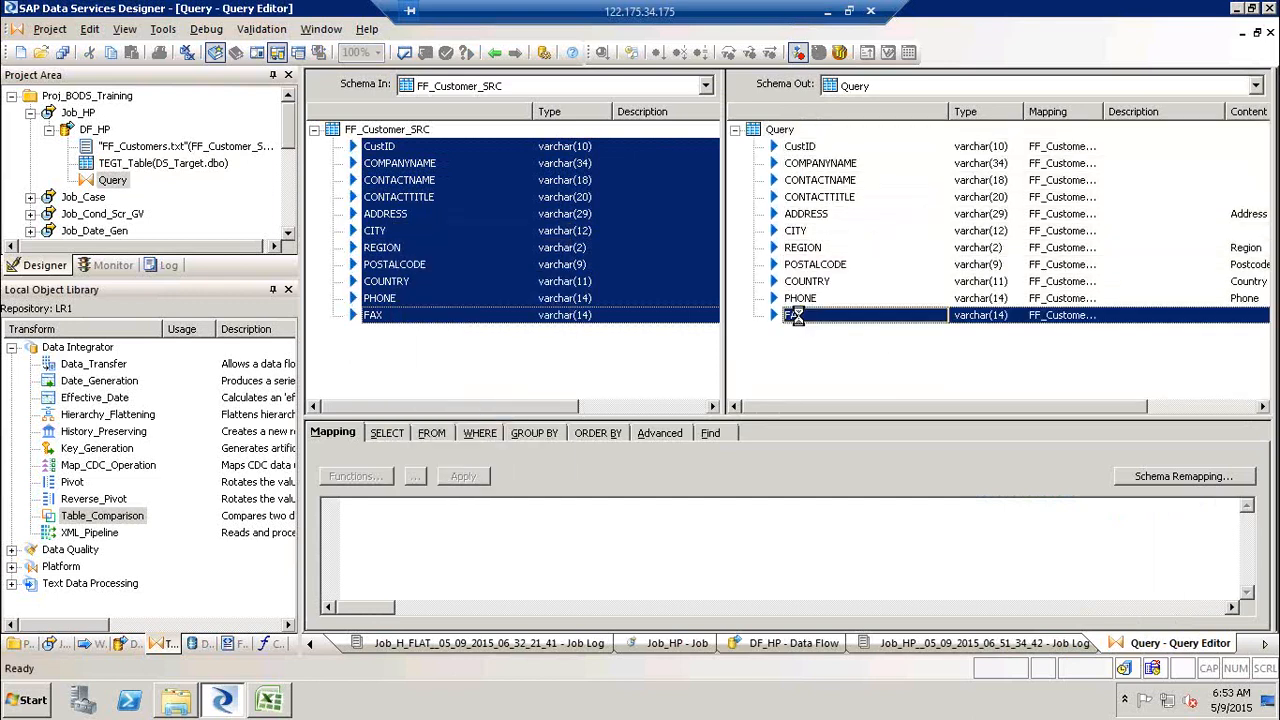
right_click(800, 320)
click(875, 158)
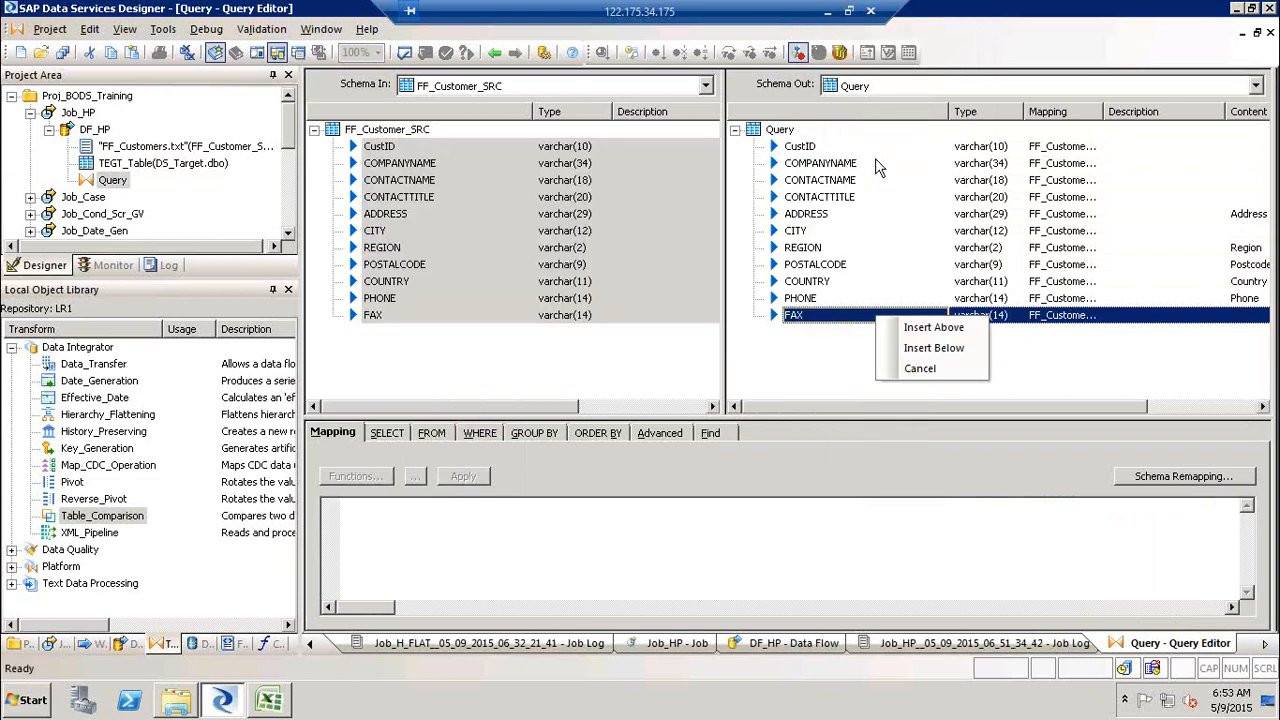
click(953, 347)
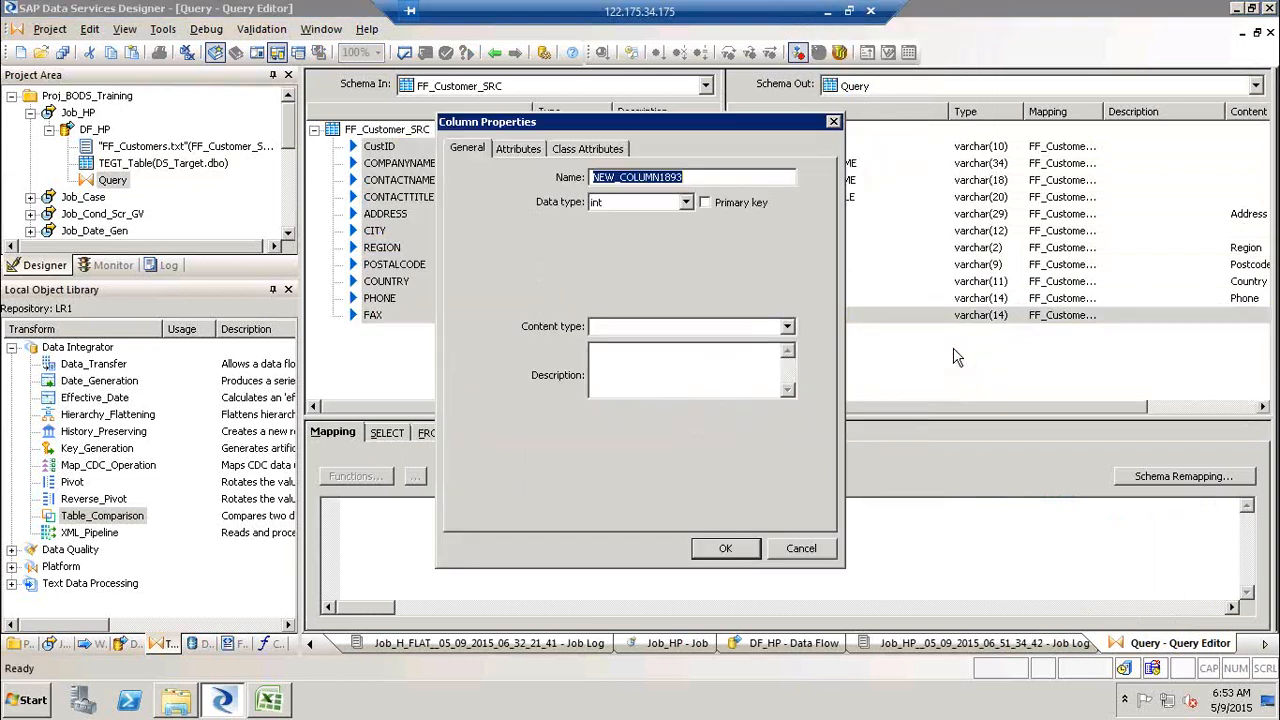
text(Valid_from)
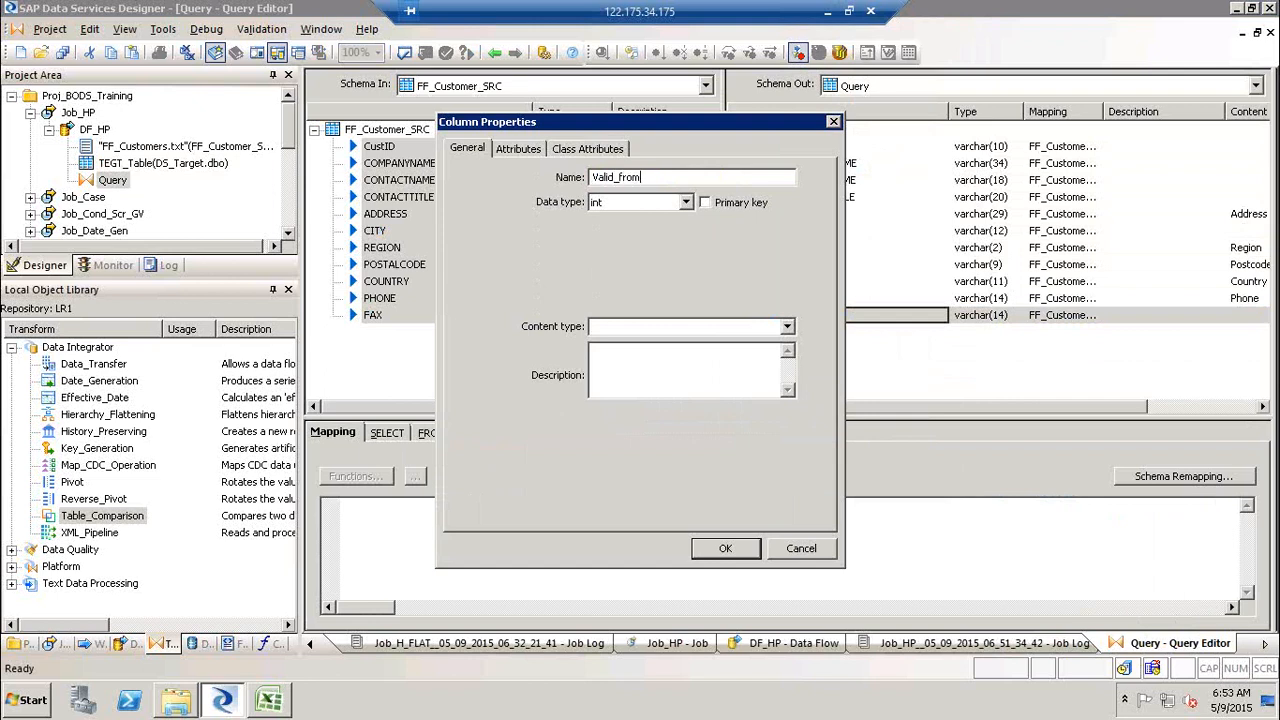
key(Tab)
key(d)
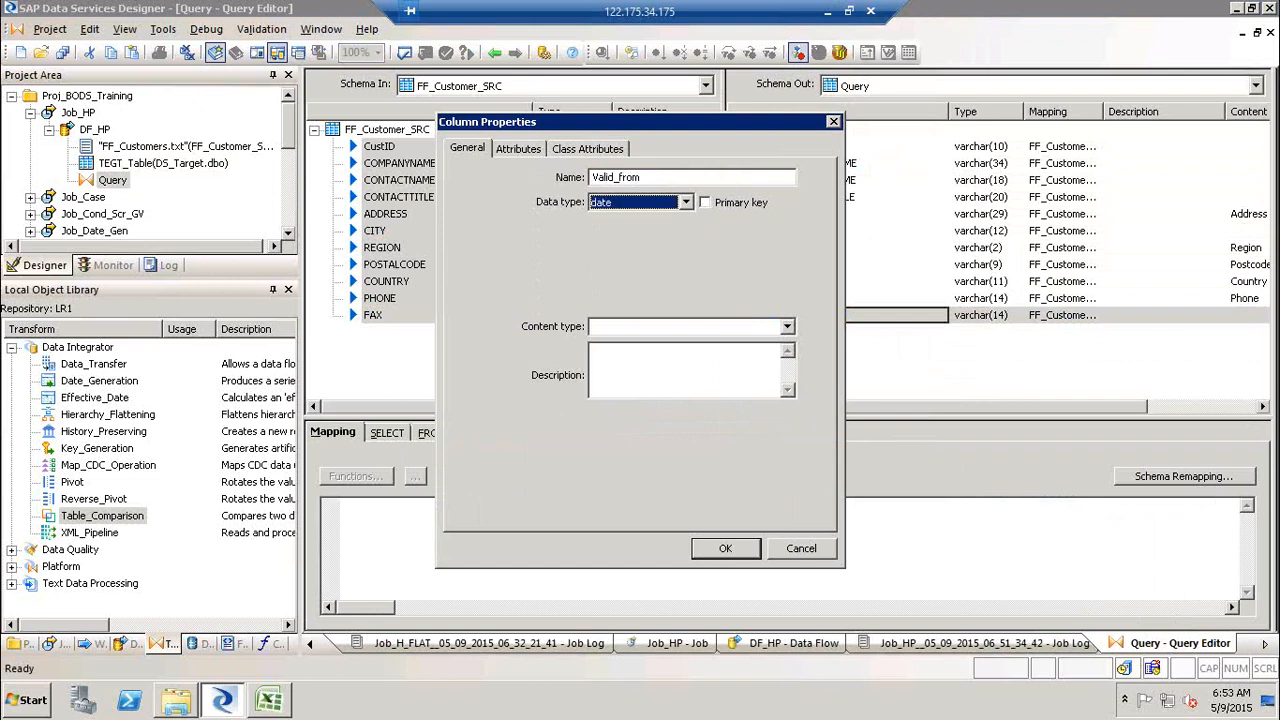
key(Return)
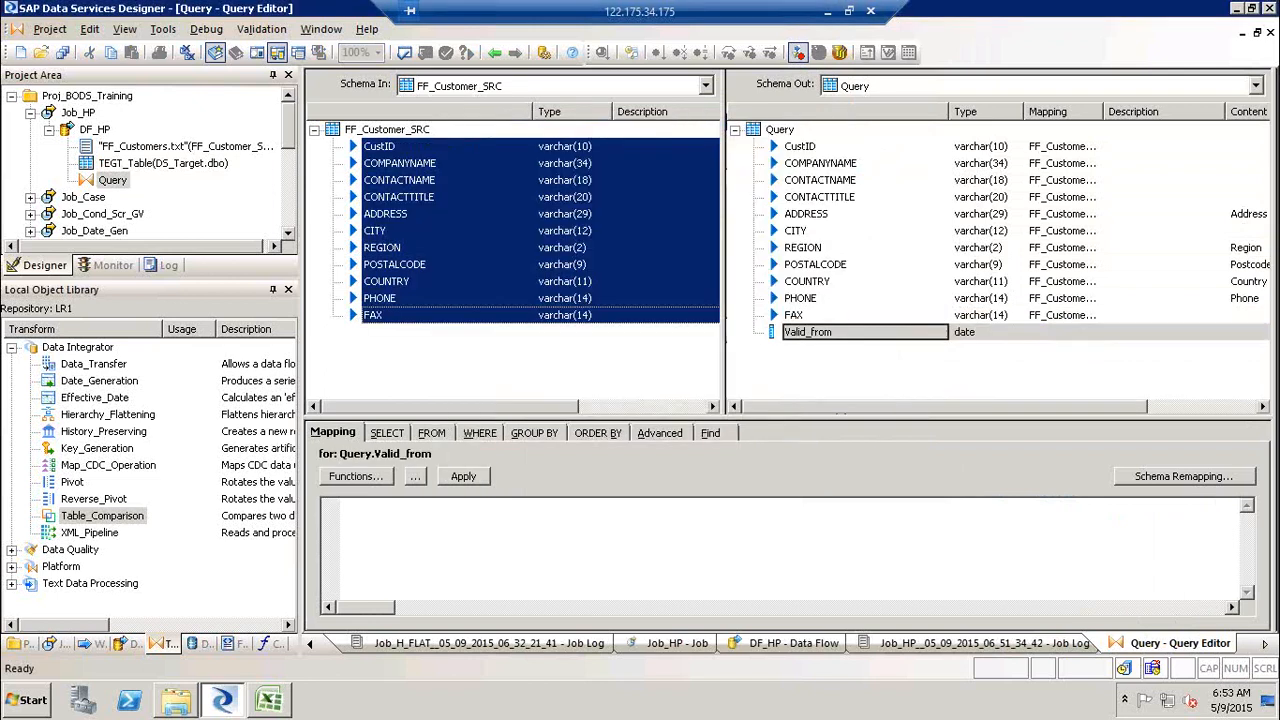
Step: Map the Valid_from column to sysdate( ) and return to the DF_HP data flow
click(521, 514)
text(sys)
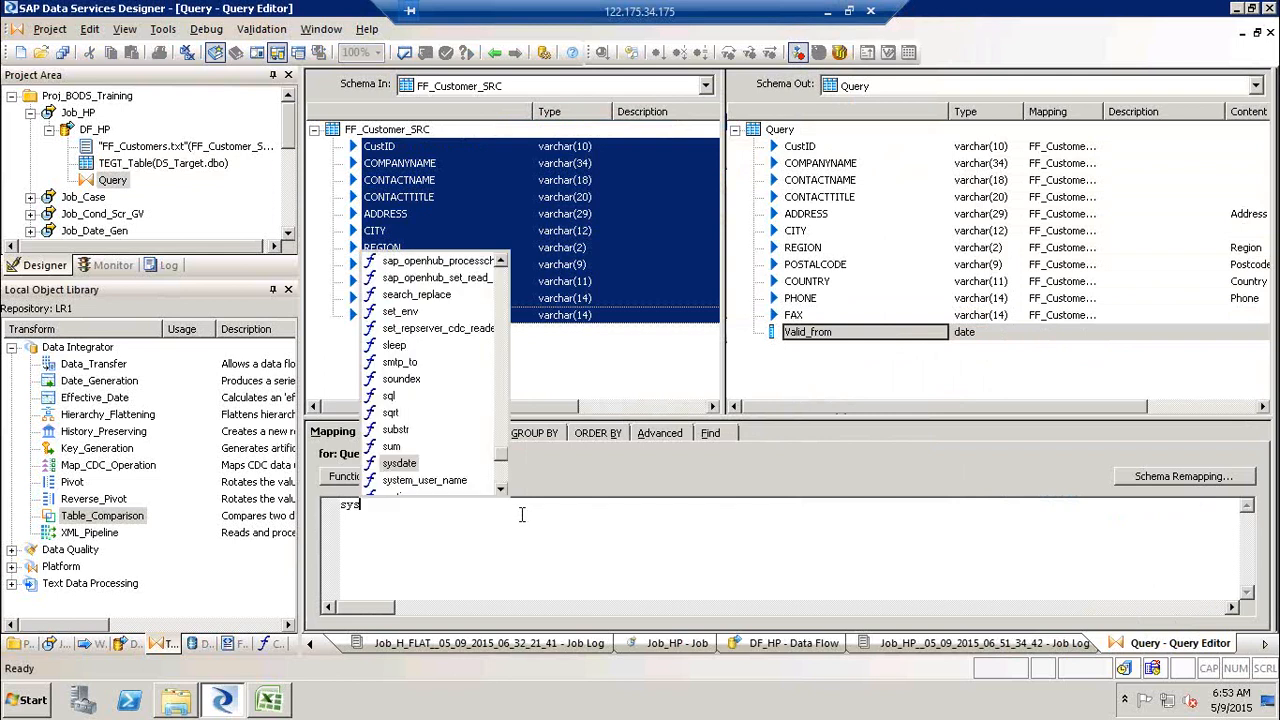
key(Return)
text())
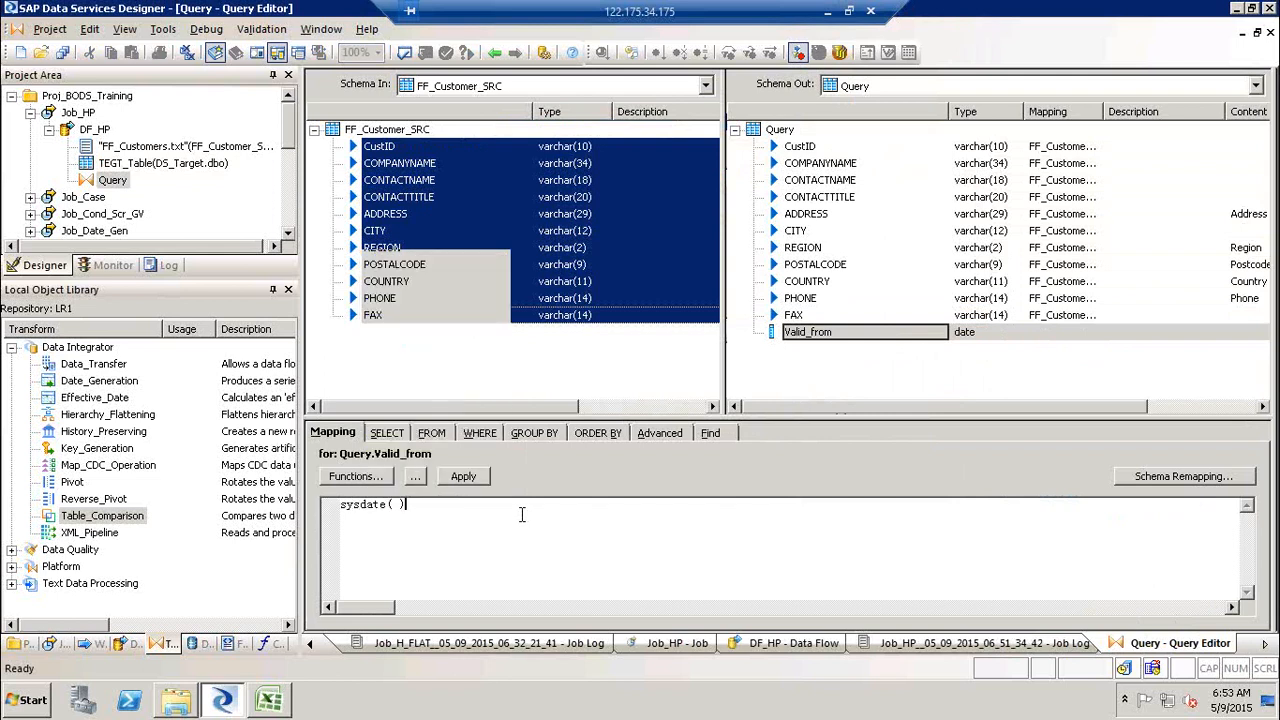
click(843, 395)
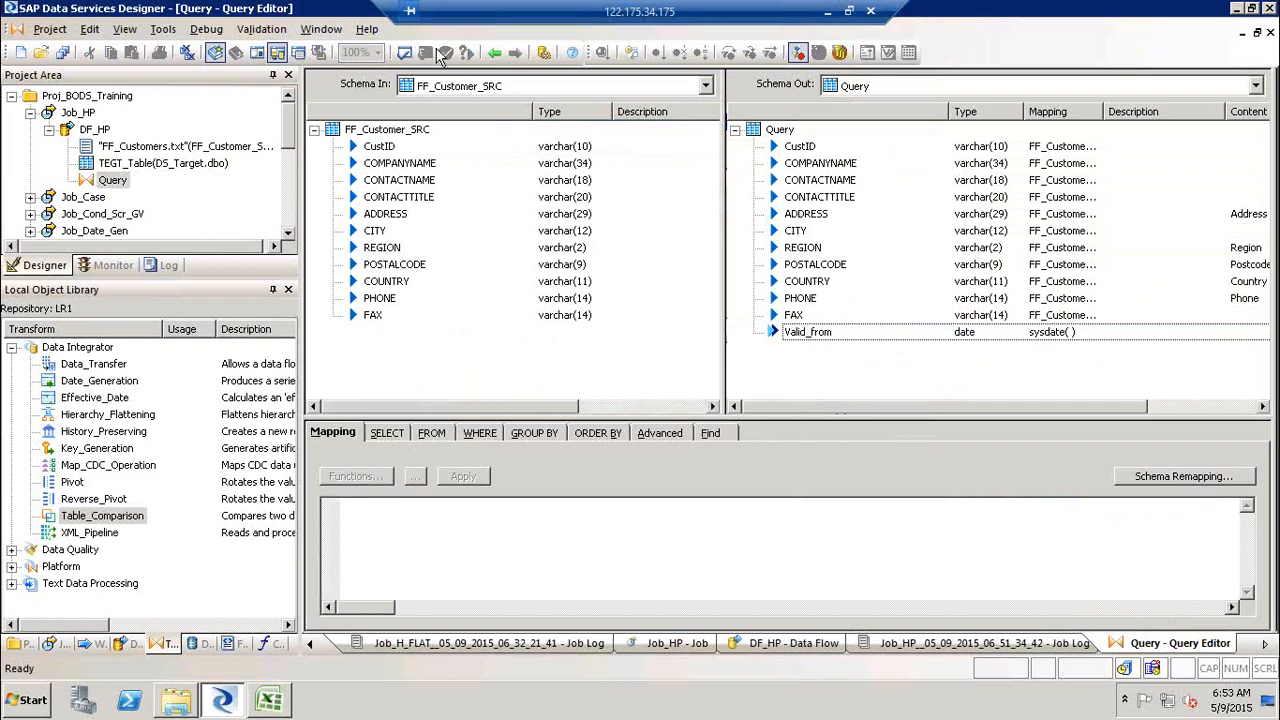
click(500, 55)
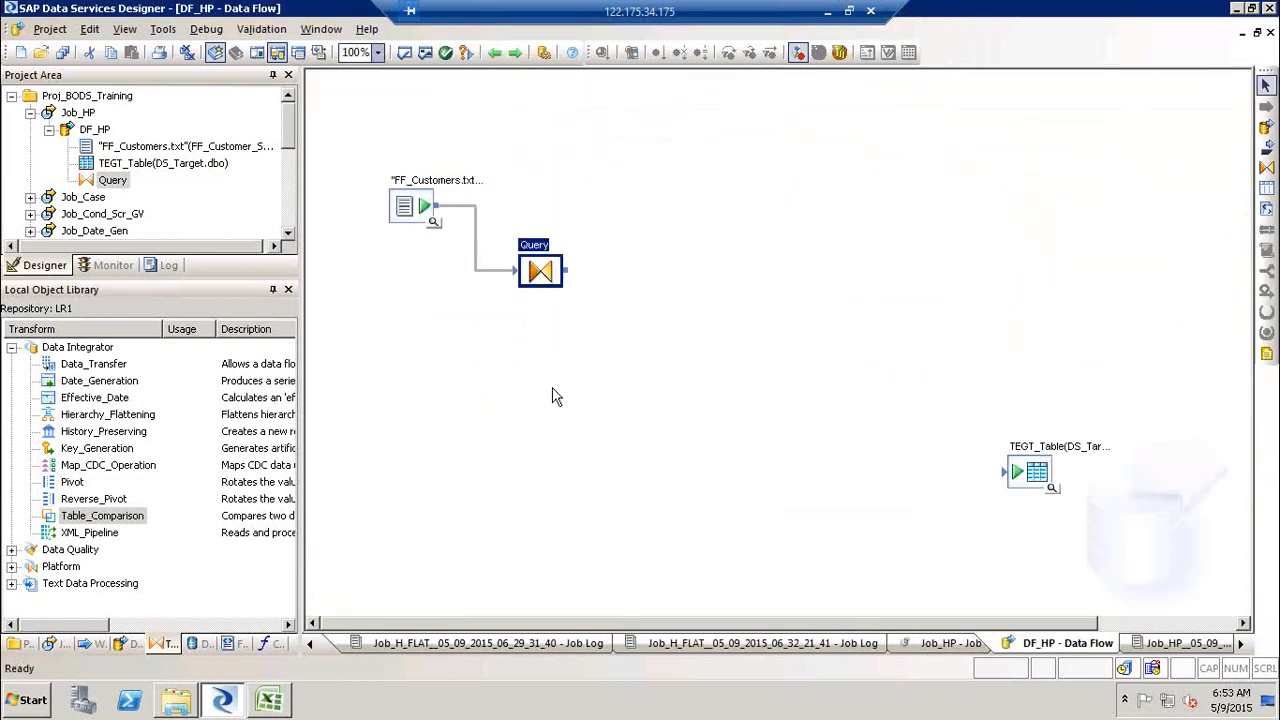
Step: Add a Table_Comparison transform fed by the Query and open it with an enlarged area for its settings
drag(112, 517, 655, 342)
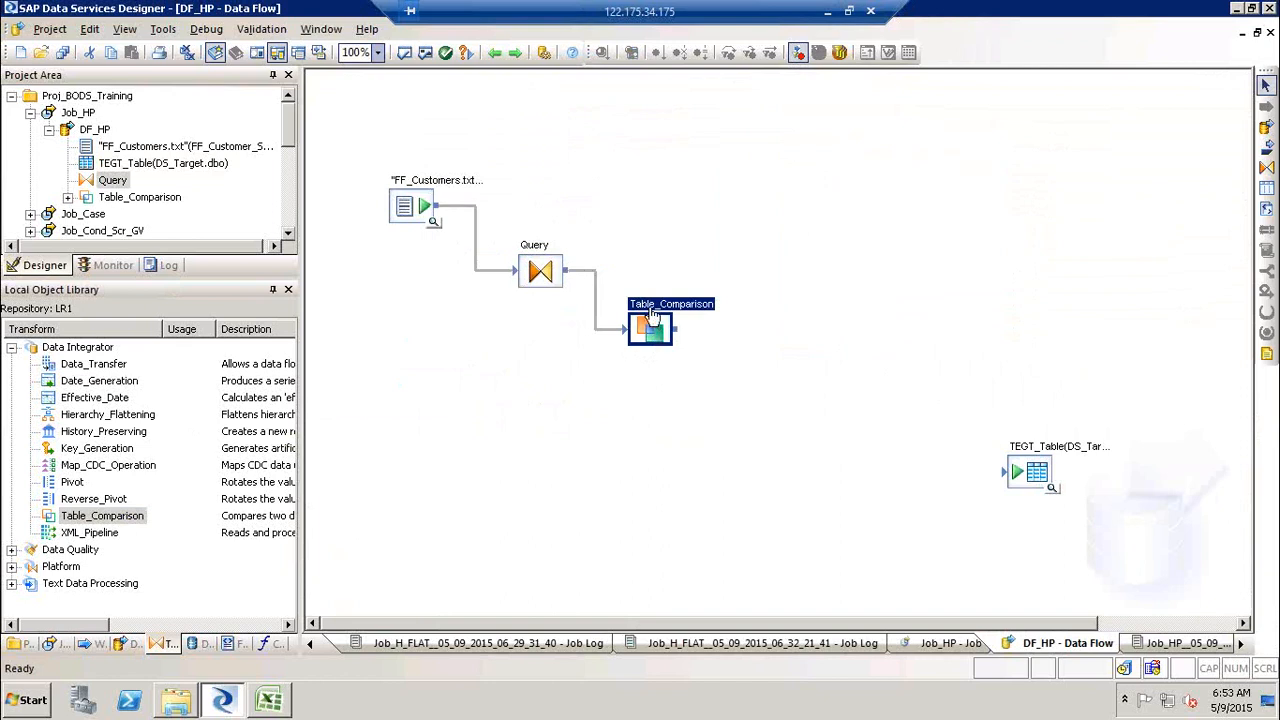
double_click(648, 305)
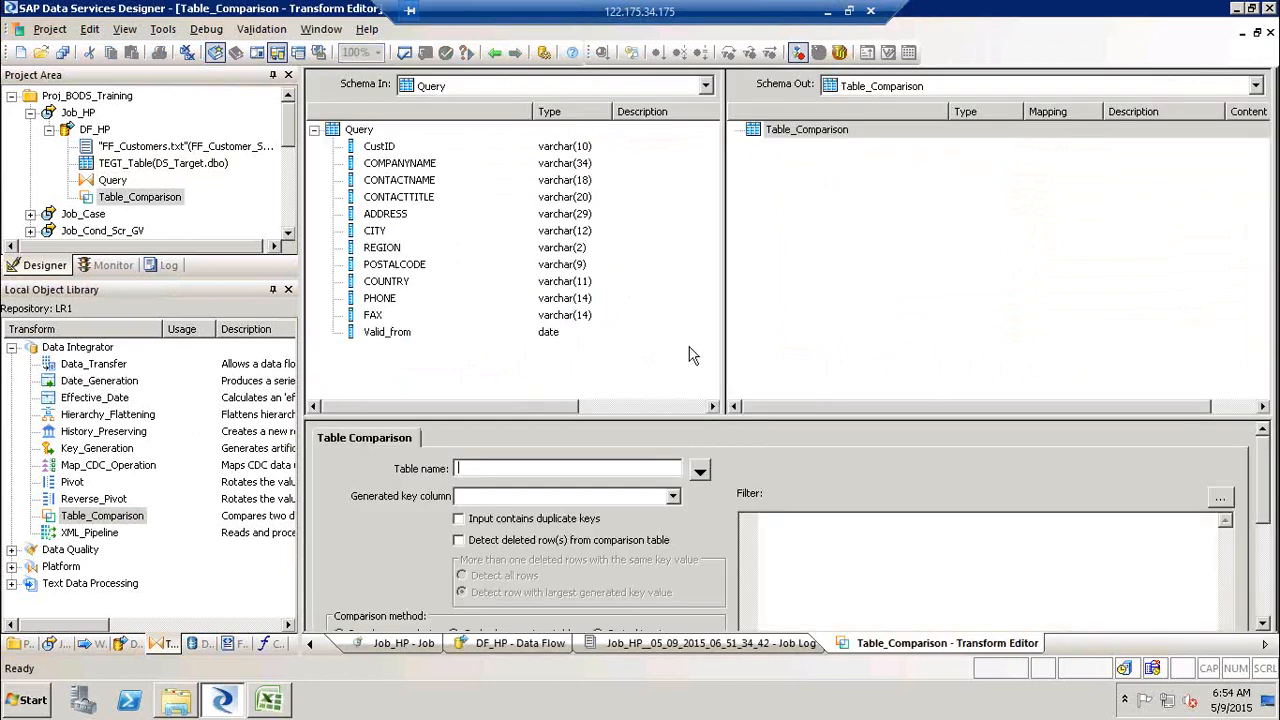
drag(683, 418, 680, 368)
click(566, 230)
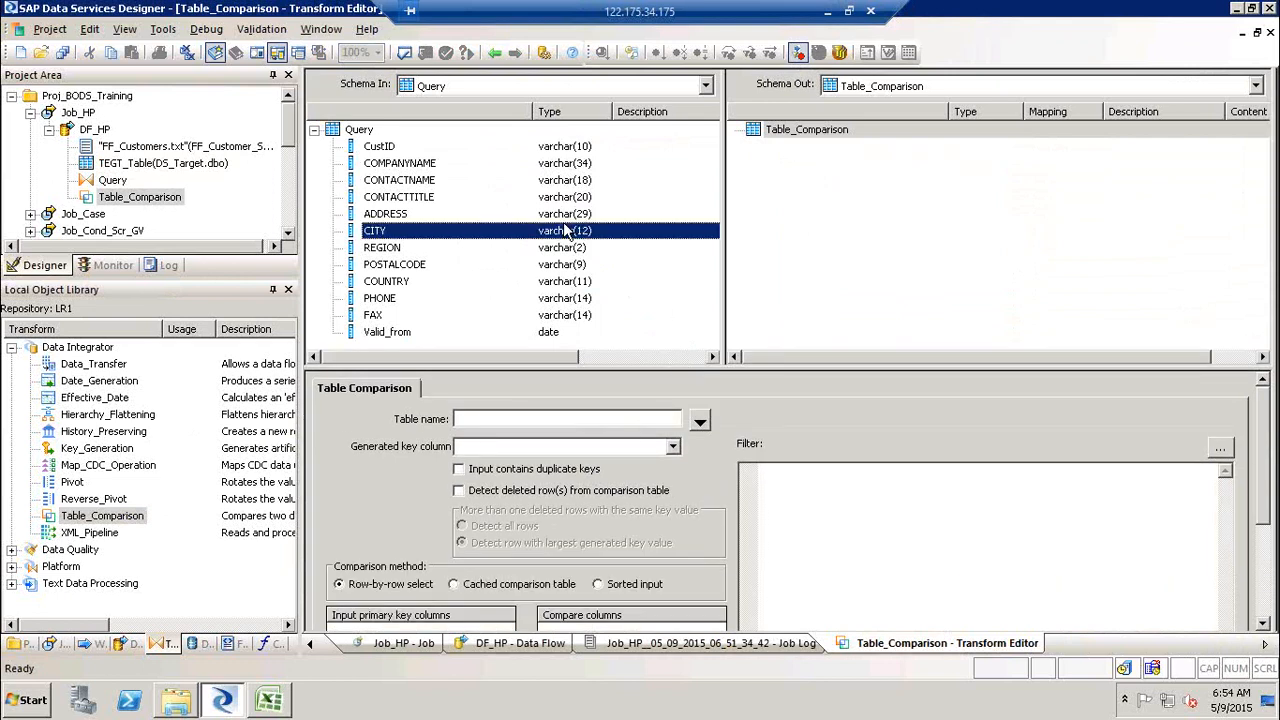
click(956, 205)
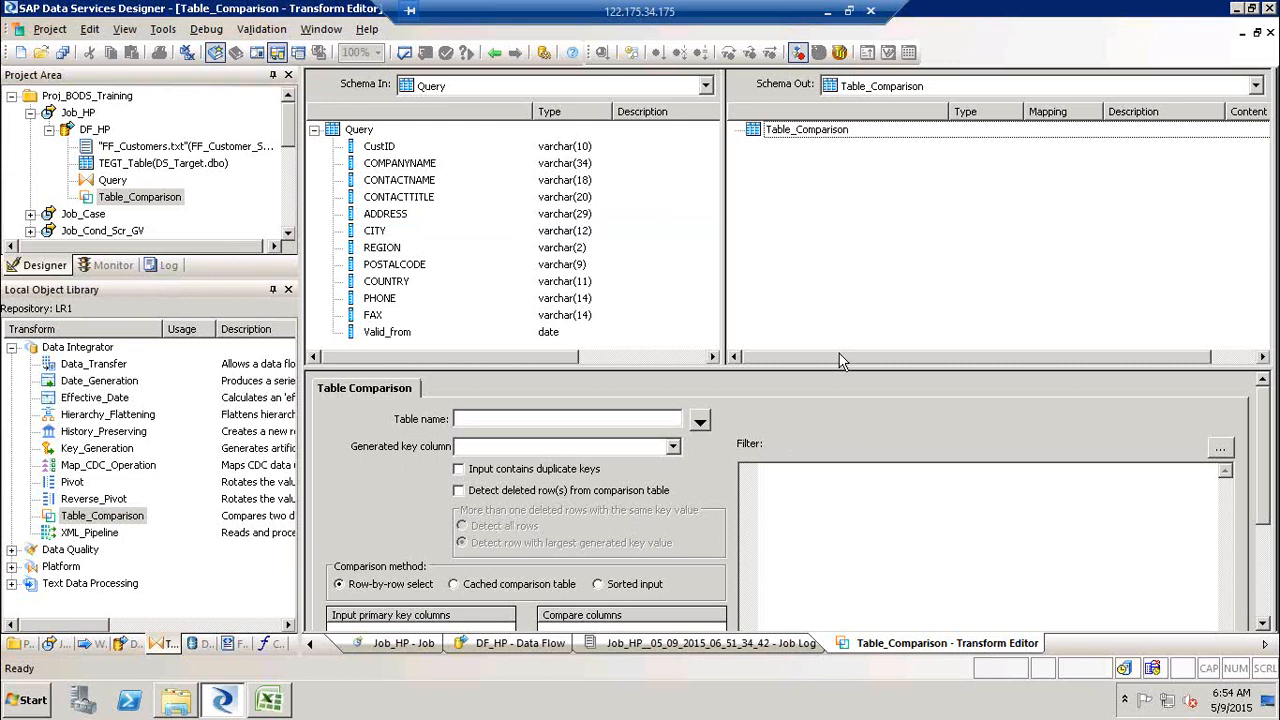
drag(838, 369, 833, 306)
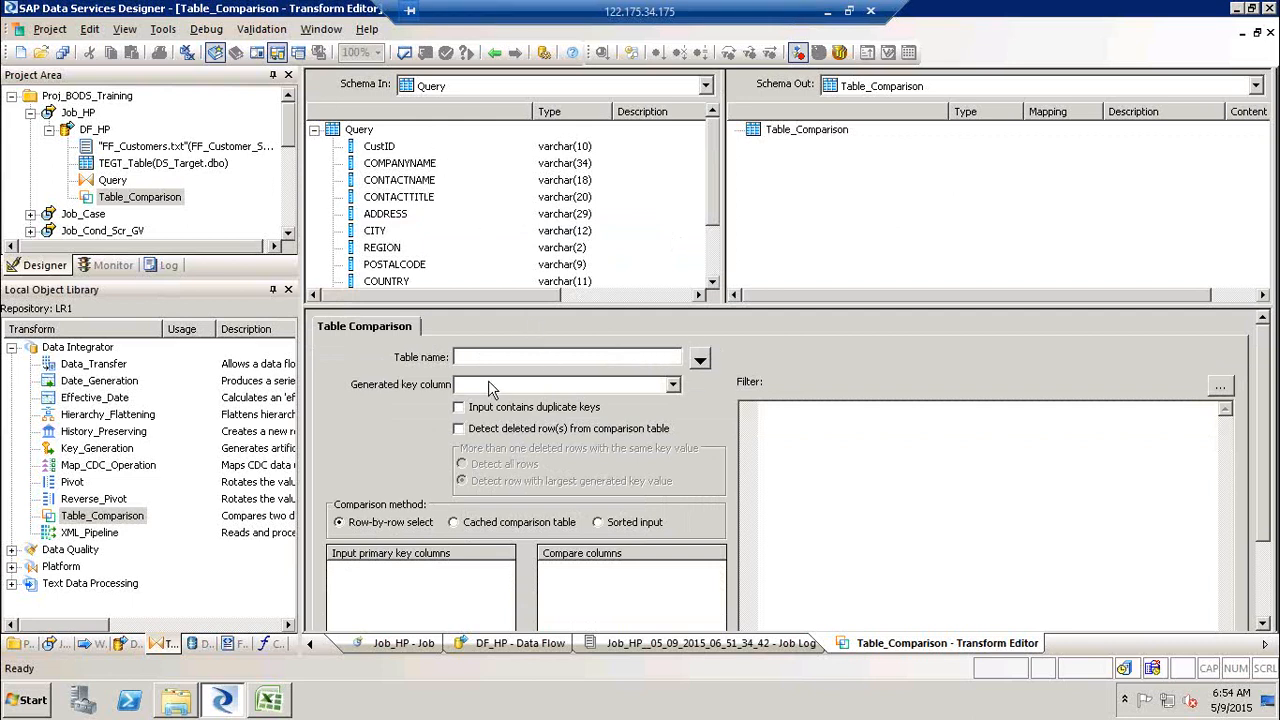
Step: Set the Table_Comparison's comparison table to TEGT_Table from the DS_Target datastore and review its output columns
click(700, 362)
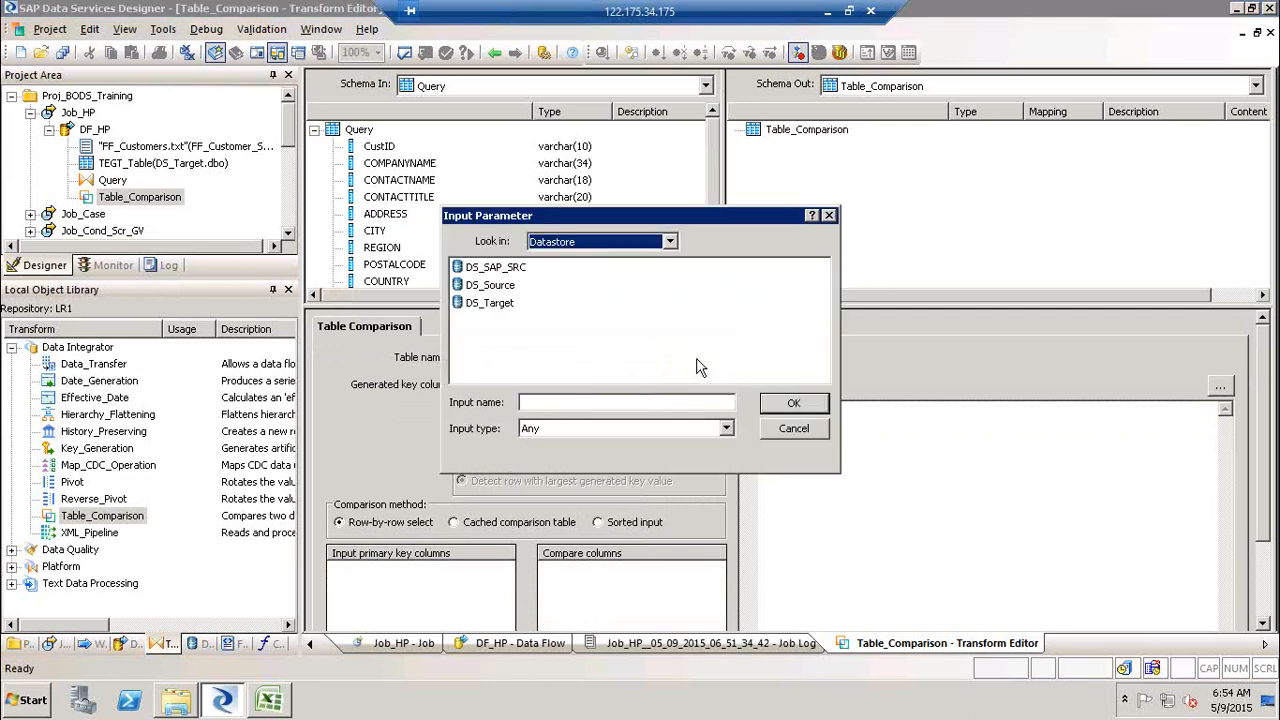
double_click(490, 303)
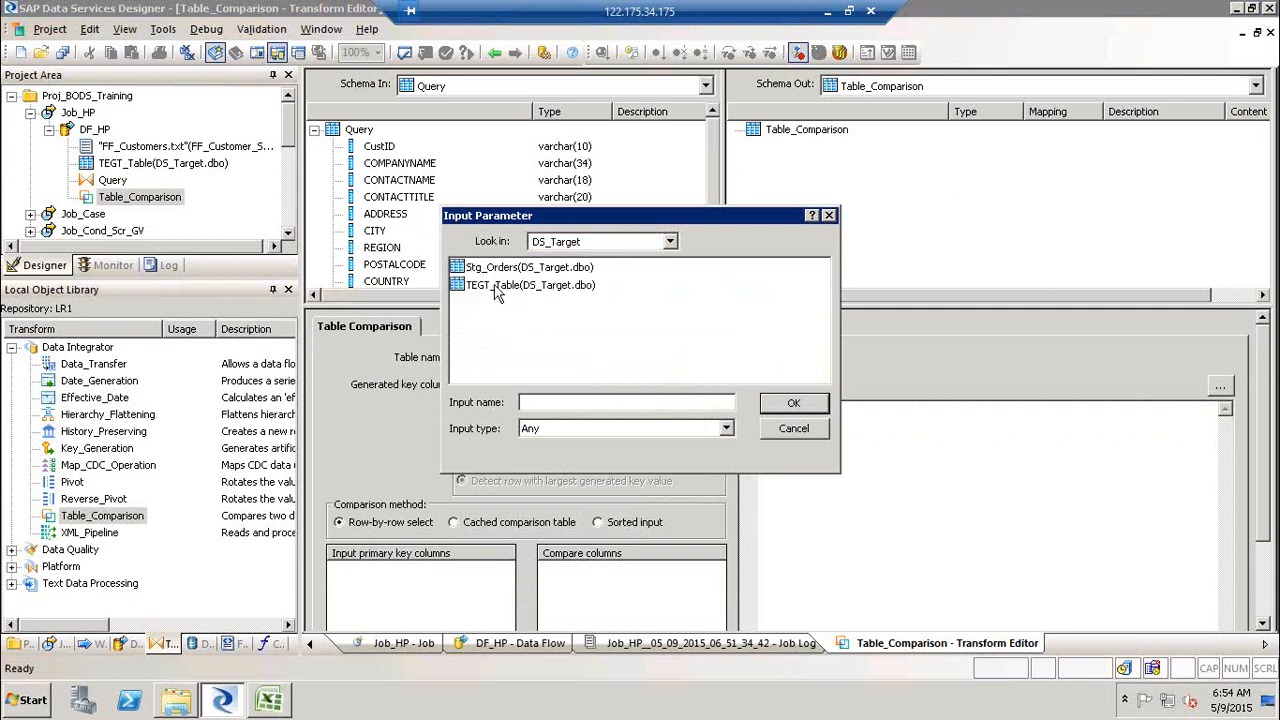
click(498, 289)
click(793, 403)
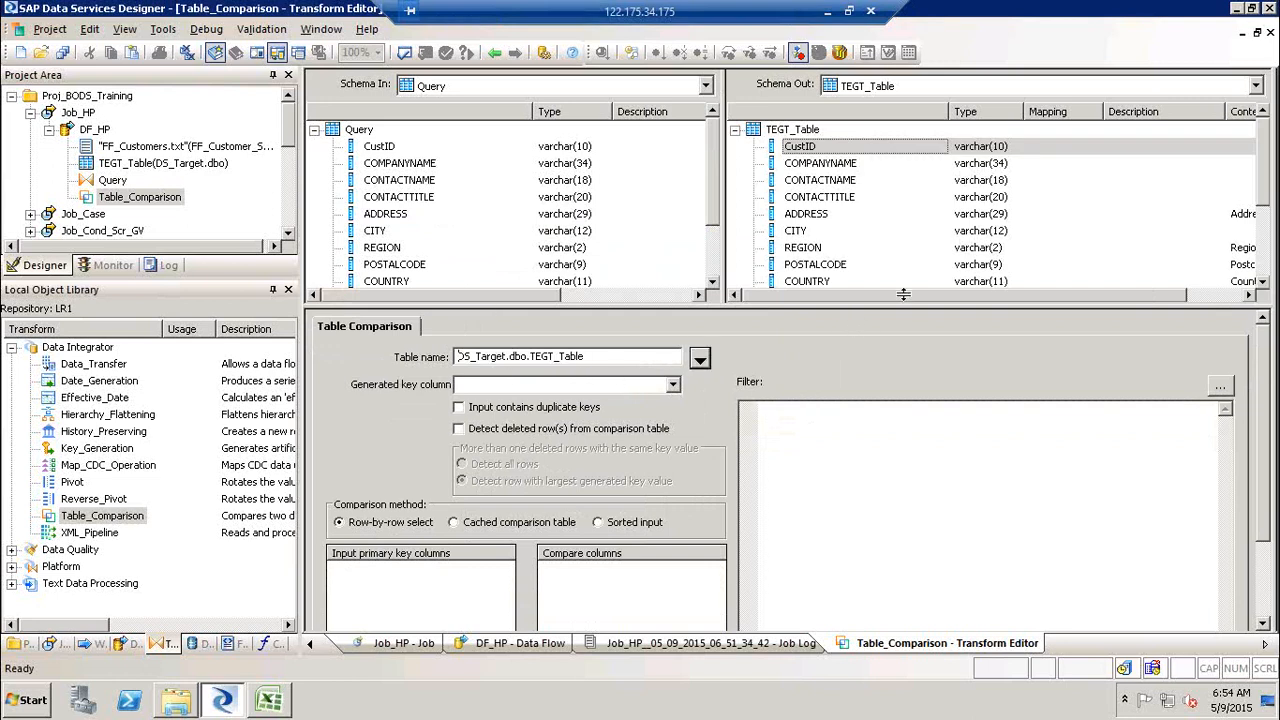
drag(1270, 160, 1275, 266)
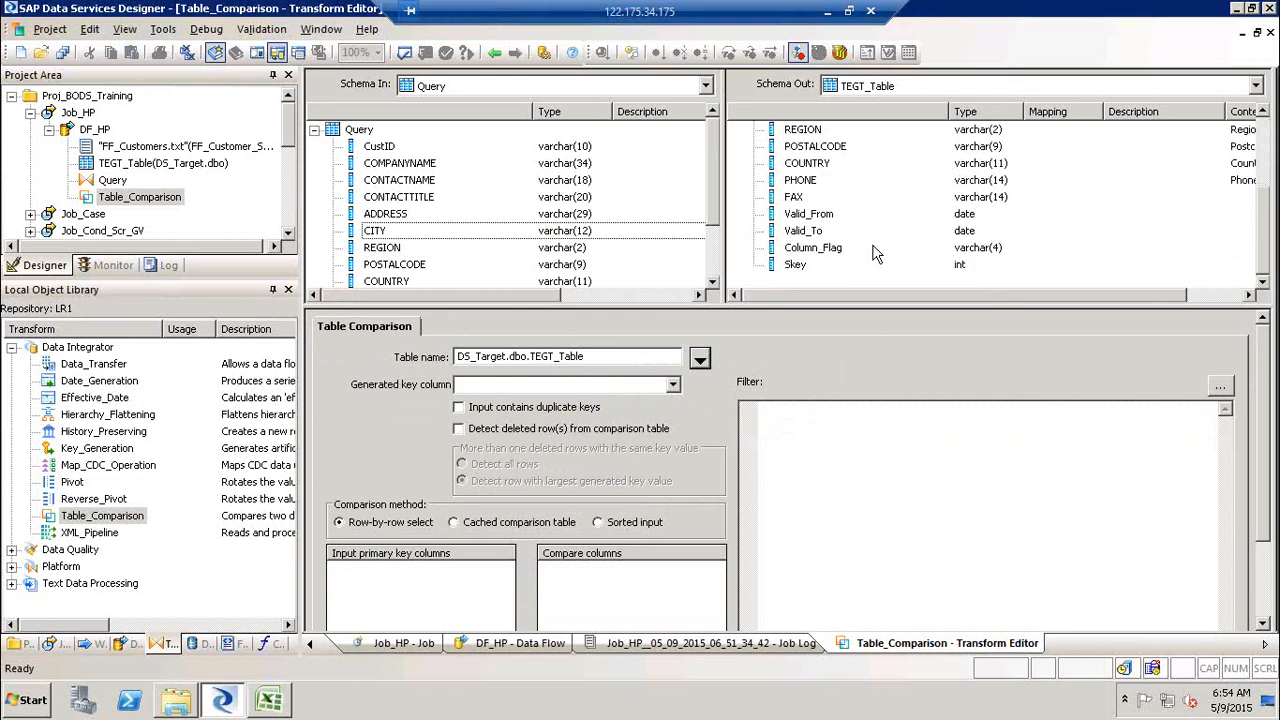
drag(1262, 262, 1270, 118)
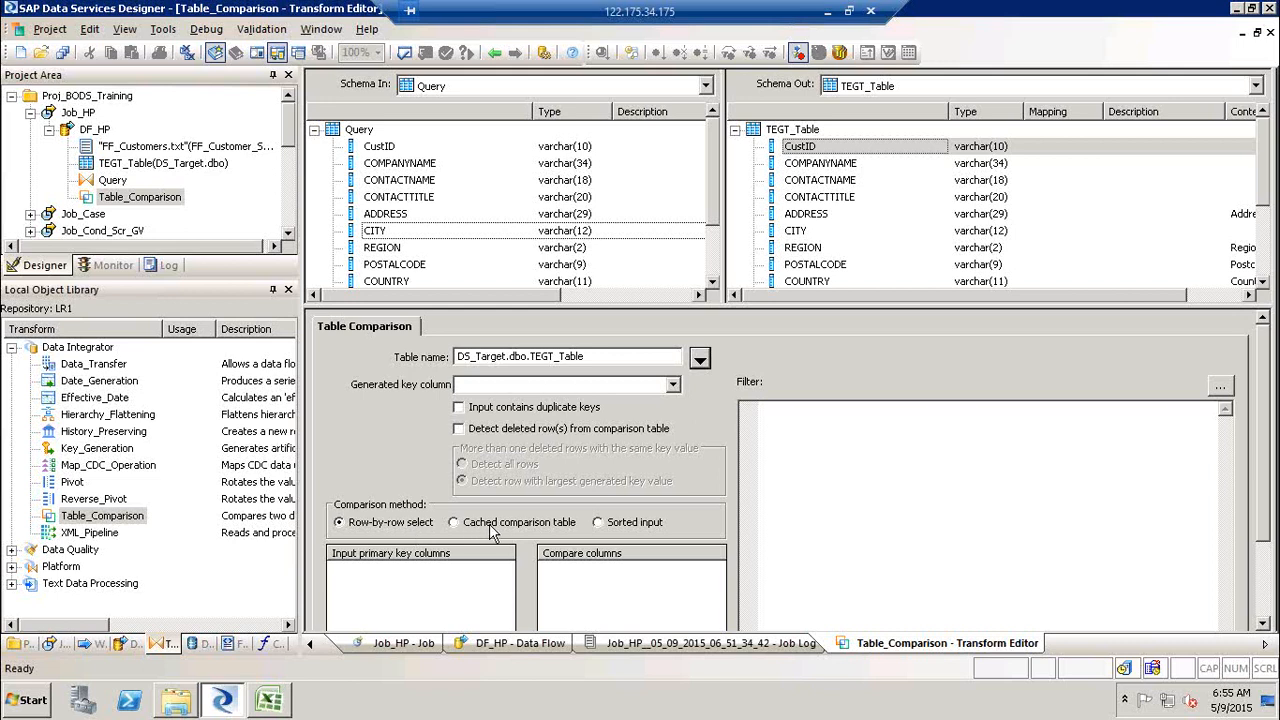
Step: Switch to Excel and enter 1 in E5, beside the first row of the source box on Sheet3
key(super+d)
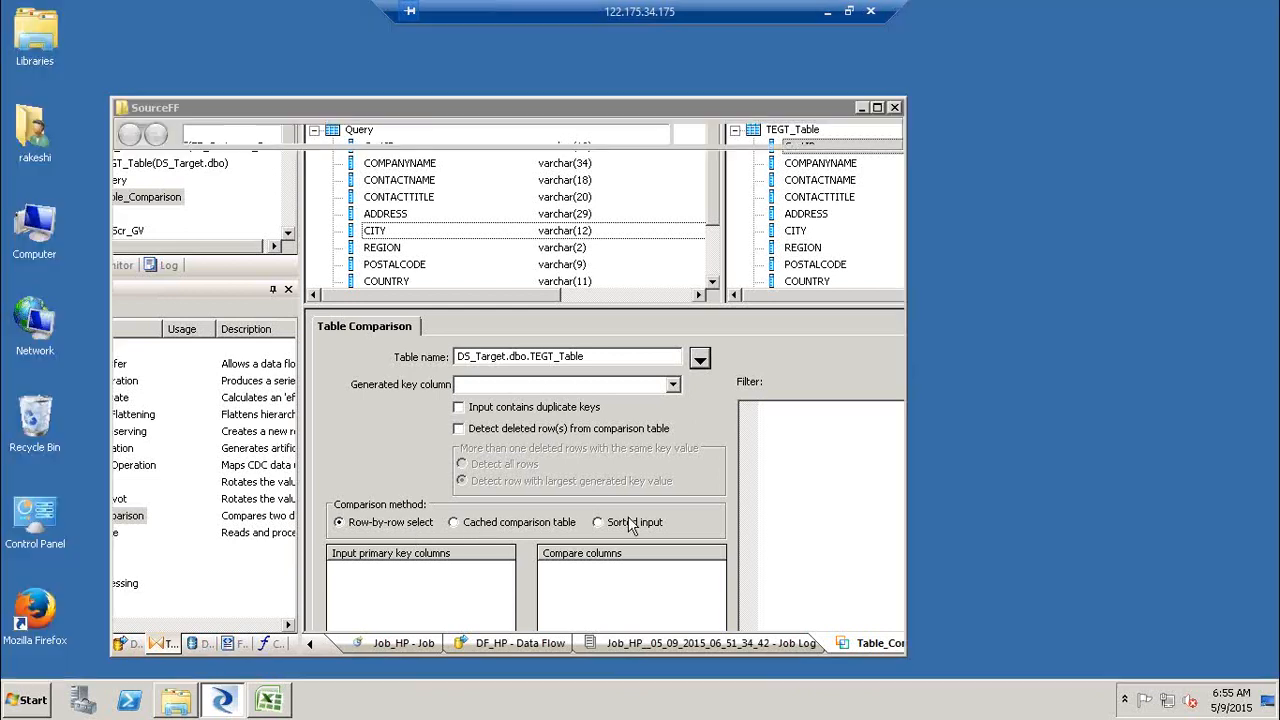
click(272, 706)
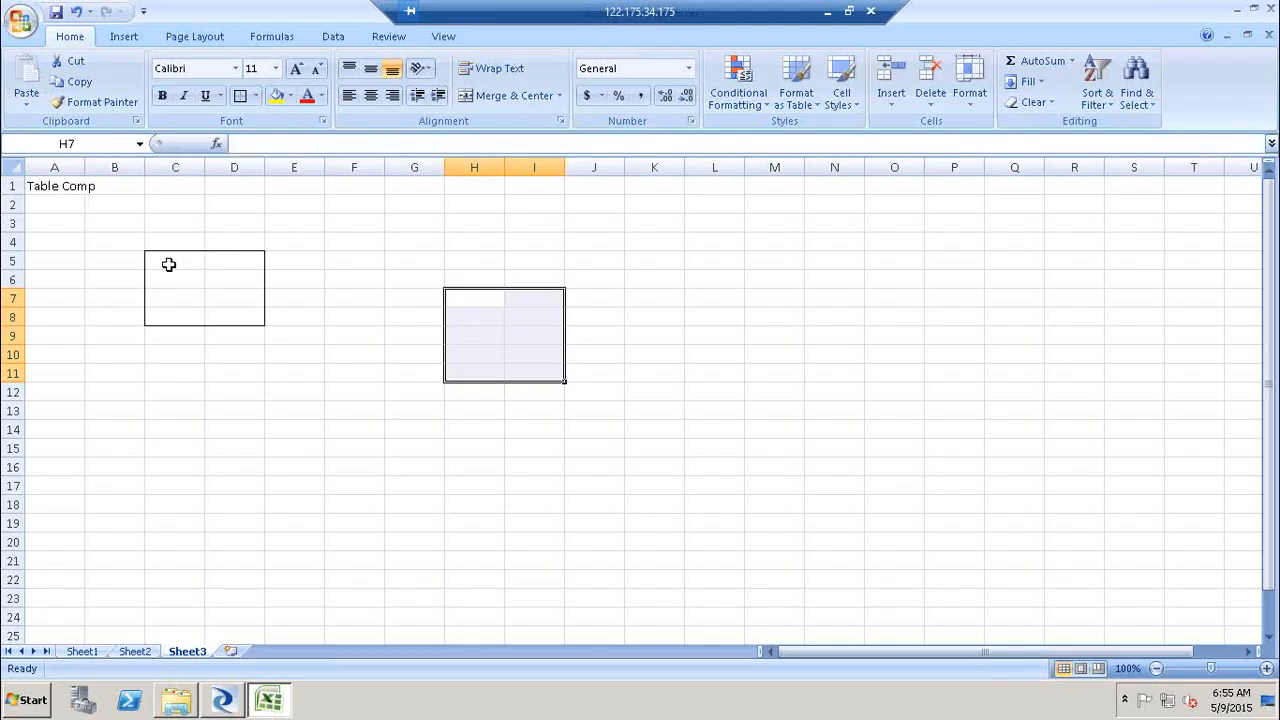
click(168, 264)
drag(168, 264, 237, 265)
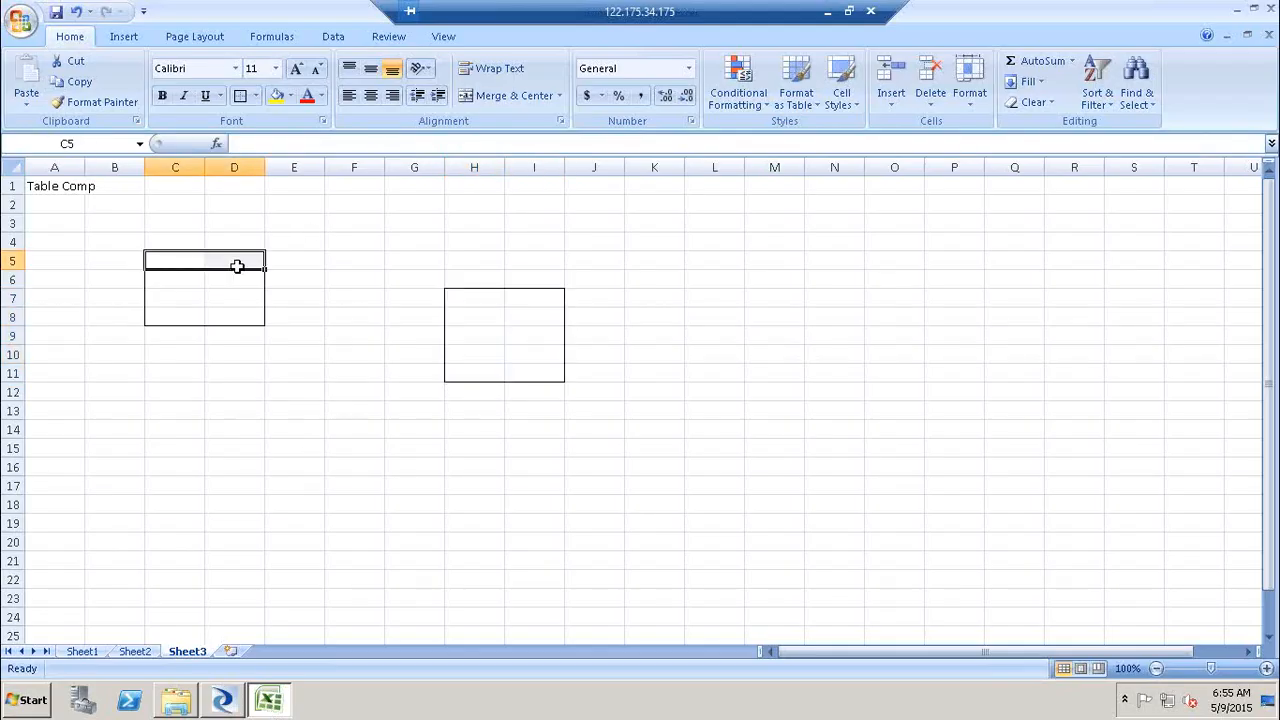
drag(467, 302, 543, 381)
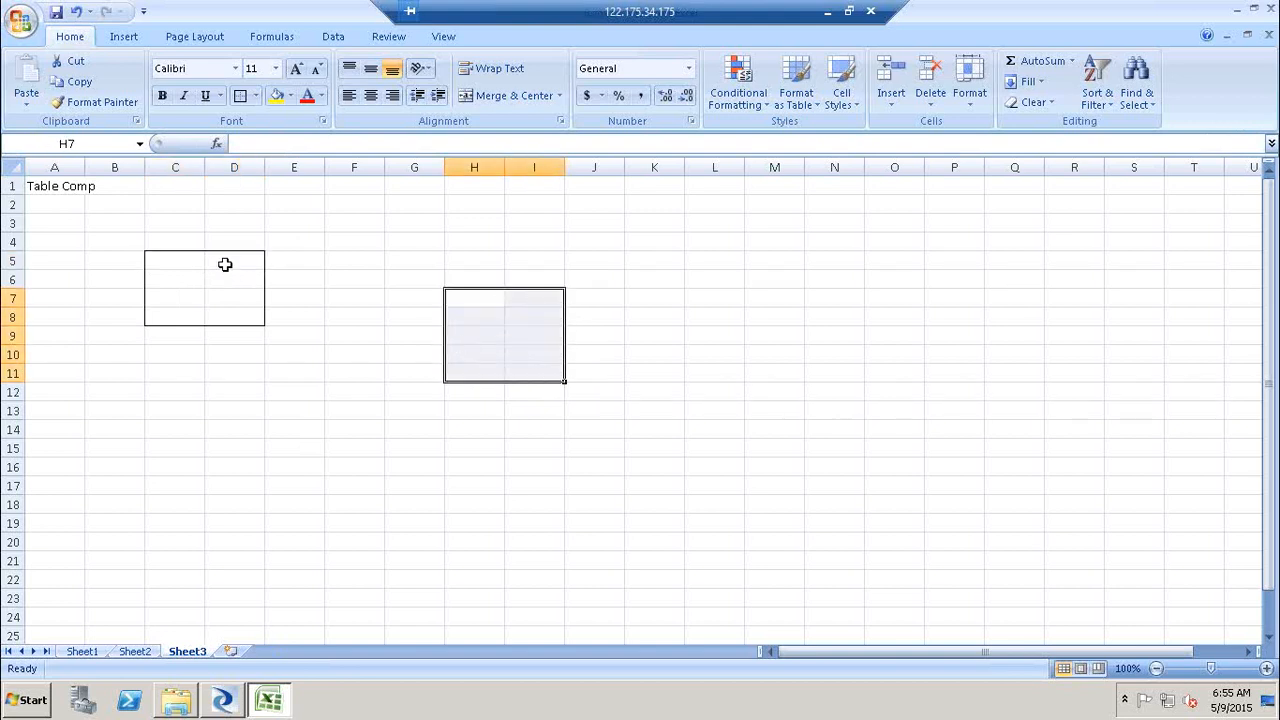
click(234, 262)
click(303, 260)
text(1)
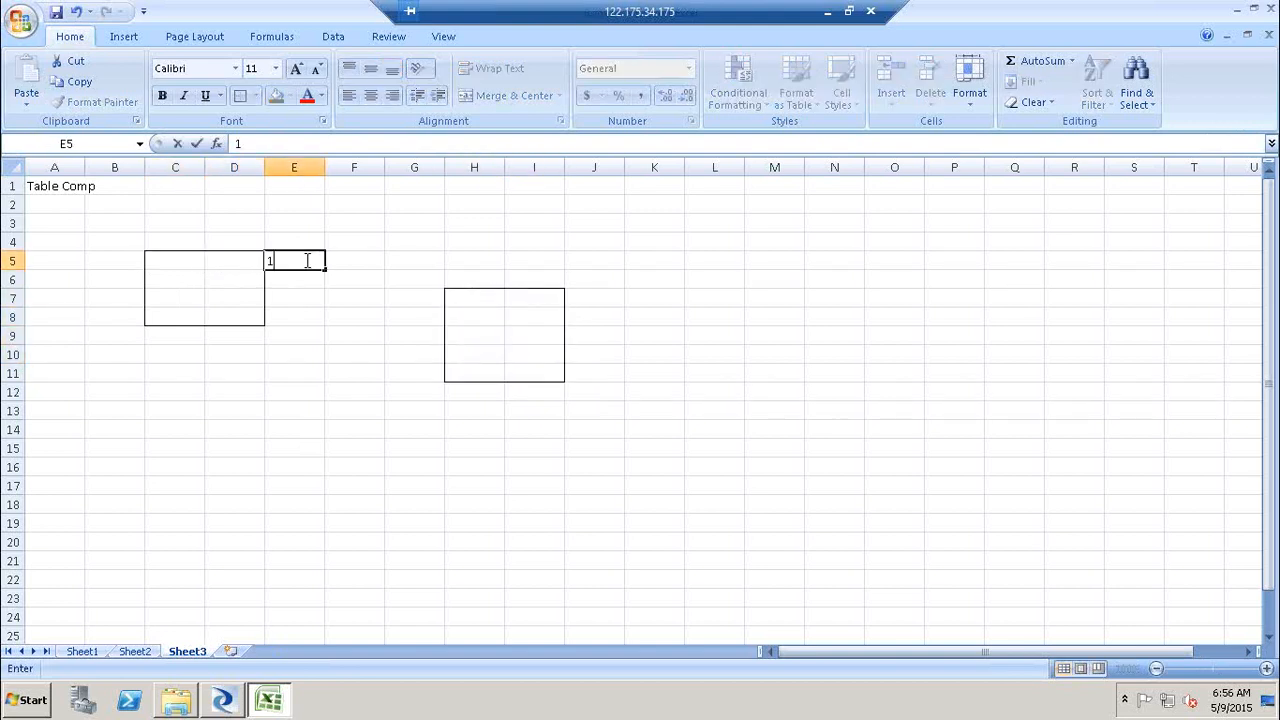
Step: Number the target box's rows from 1 to 5 in cells J7 to J11
click(601, 306)
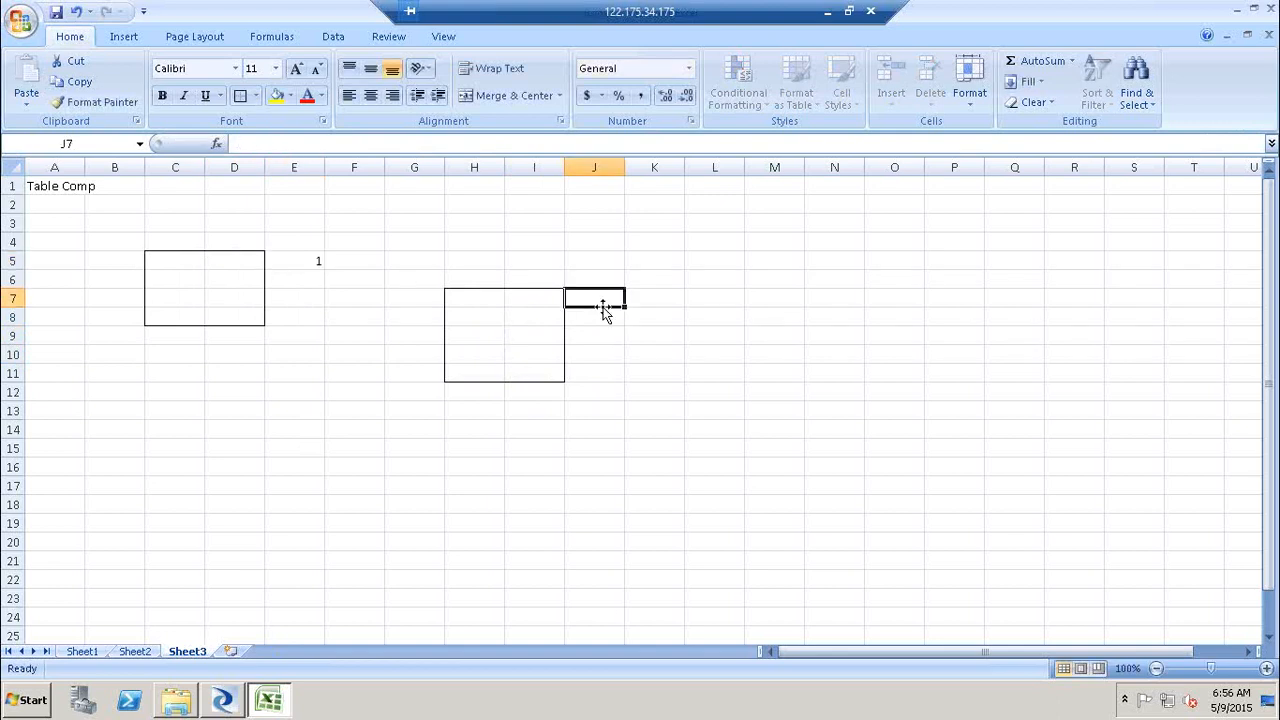
text(1)
key(Return)
text(2)
key(Return)
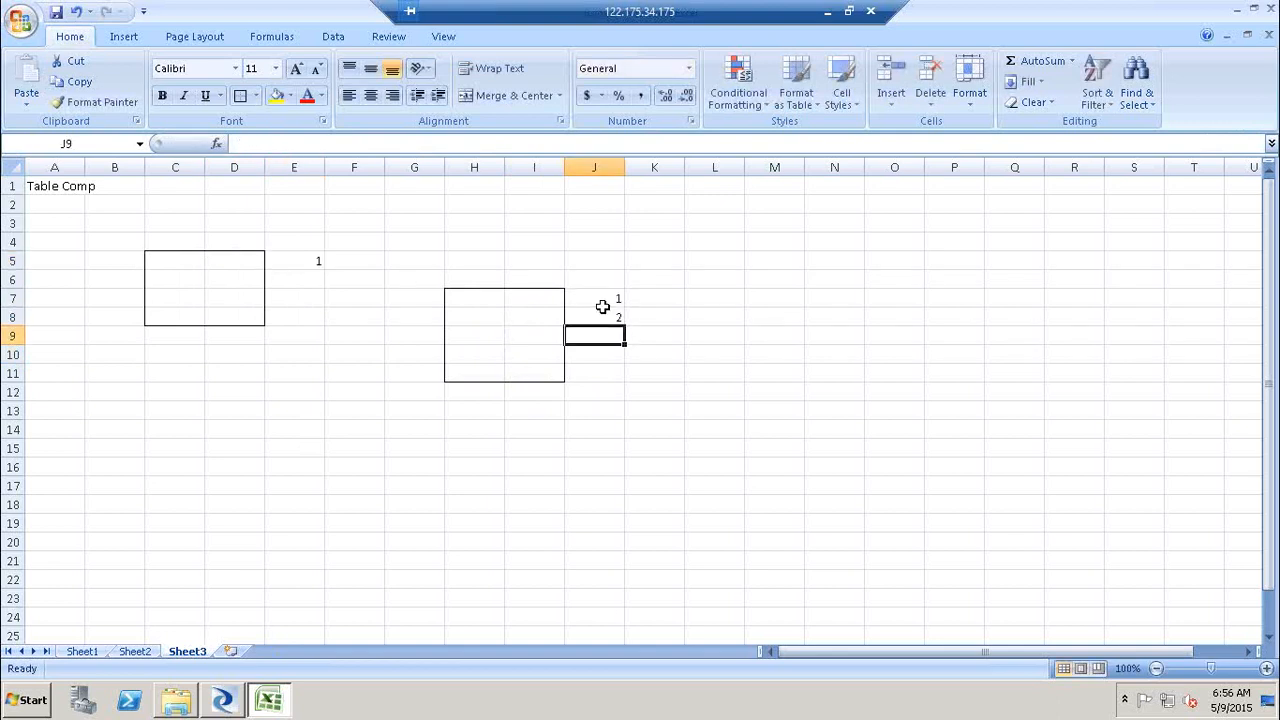
text(3)
key(Return)
text(4)
key(Return)
text(5)
key(Return)
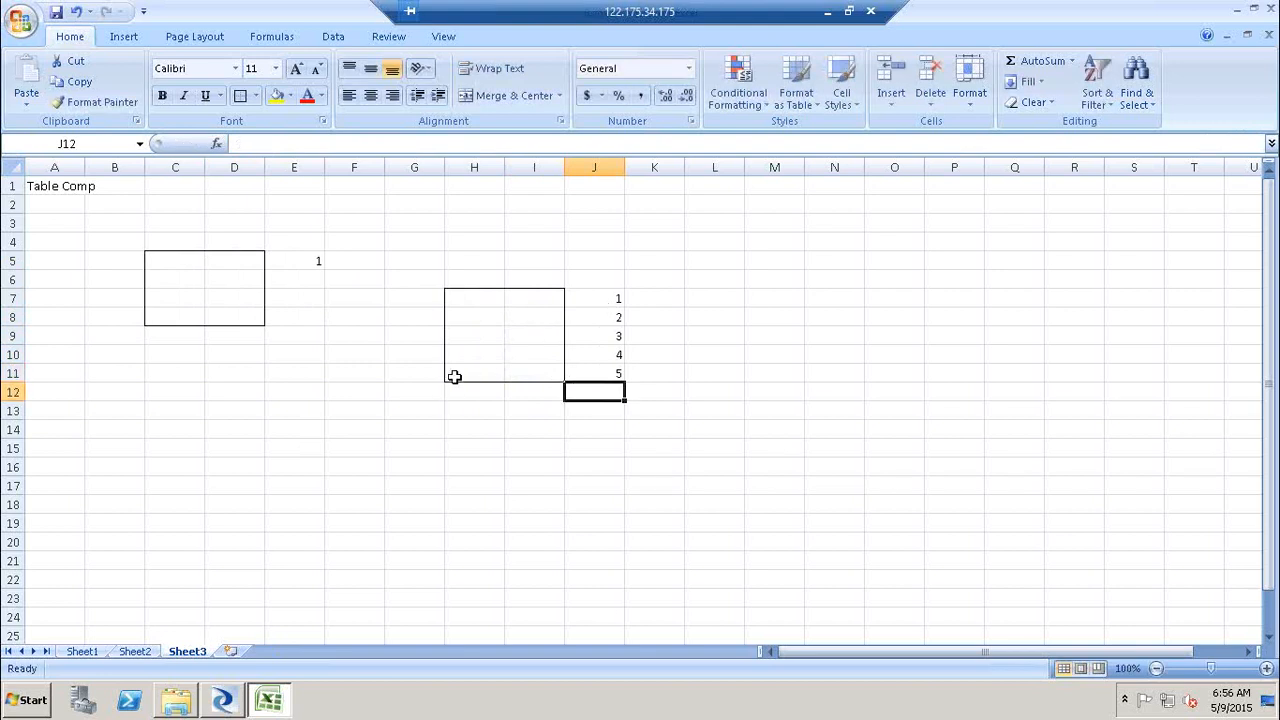
drag(457, 370, 551, 372)
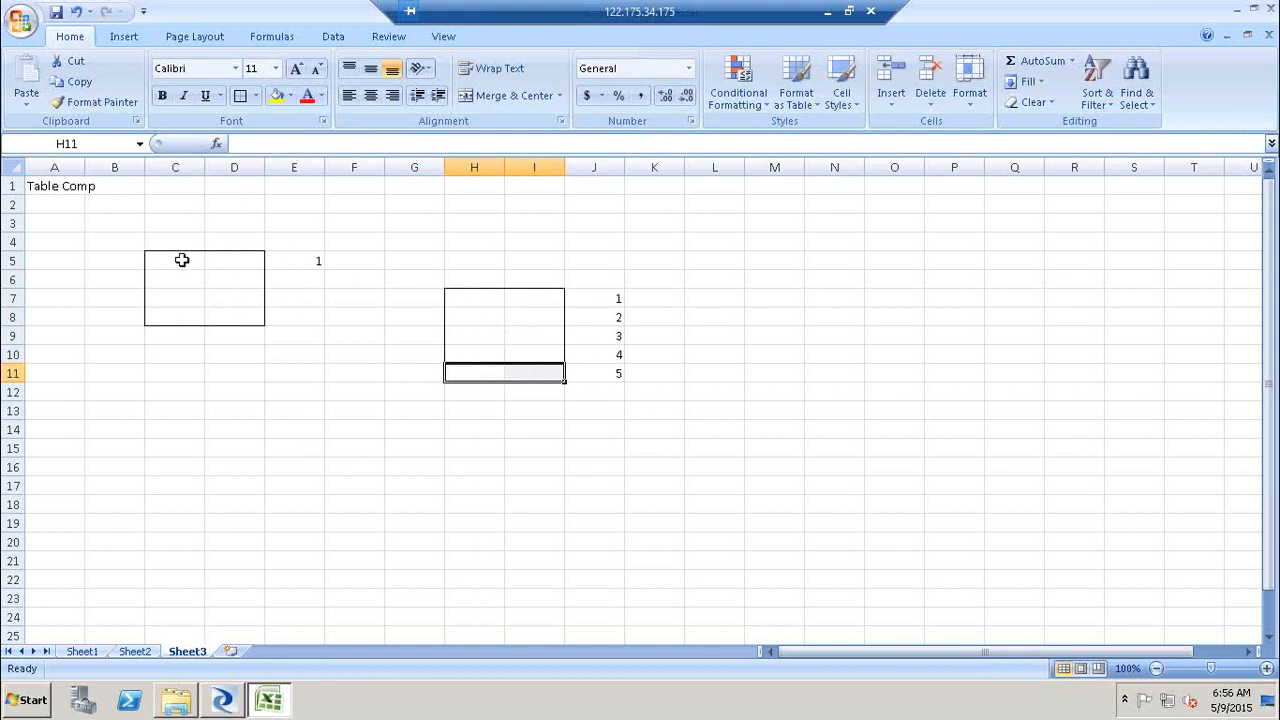
drag(181, 260, 237, 259)
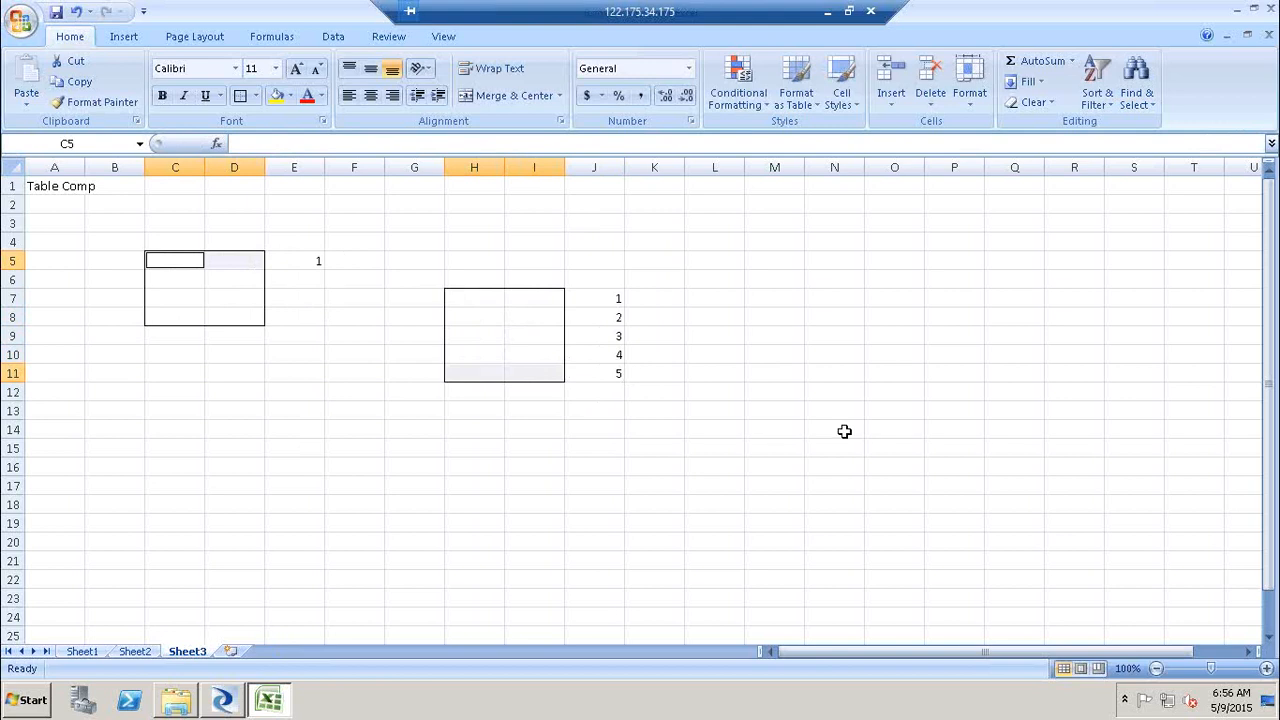
click(171, 281)
drag(549, 298, 546, 378)
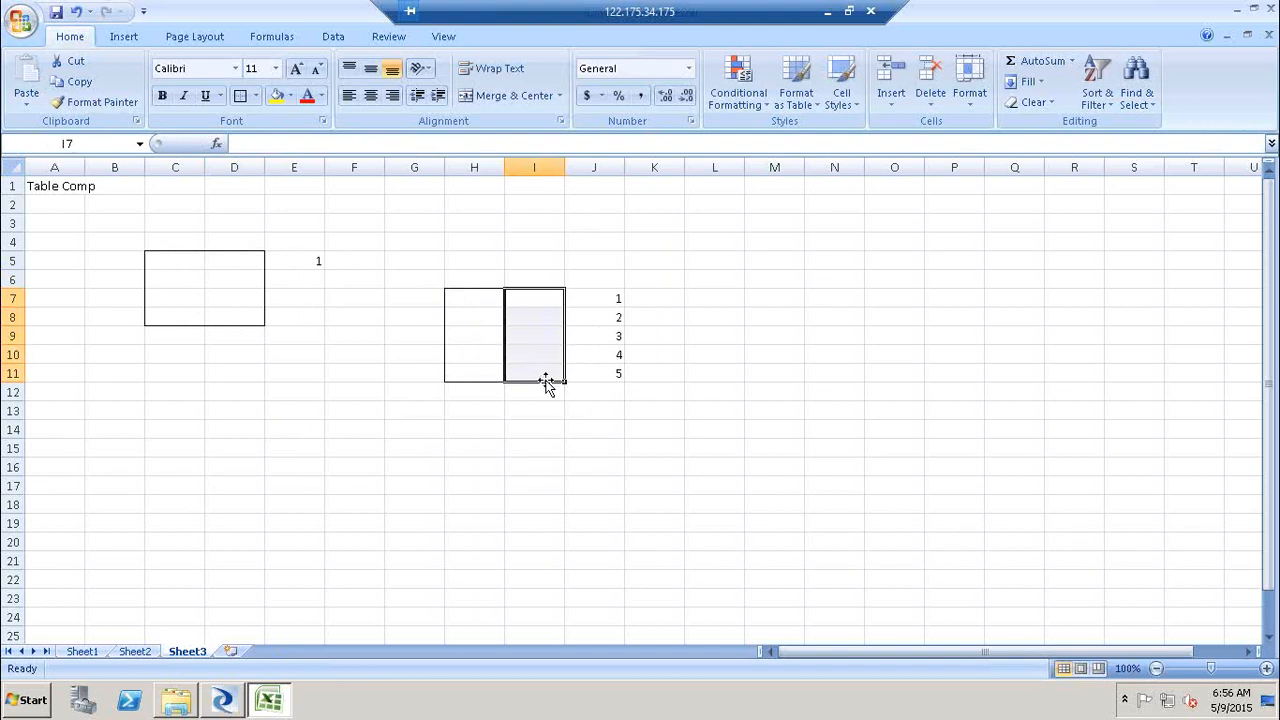
click(548, 316)
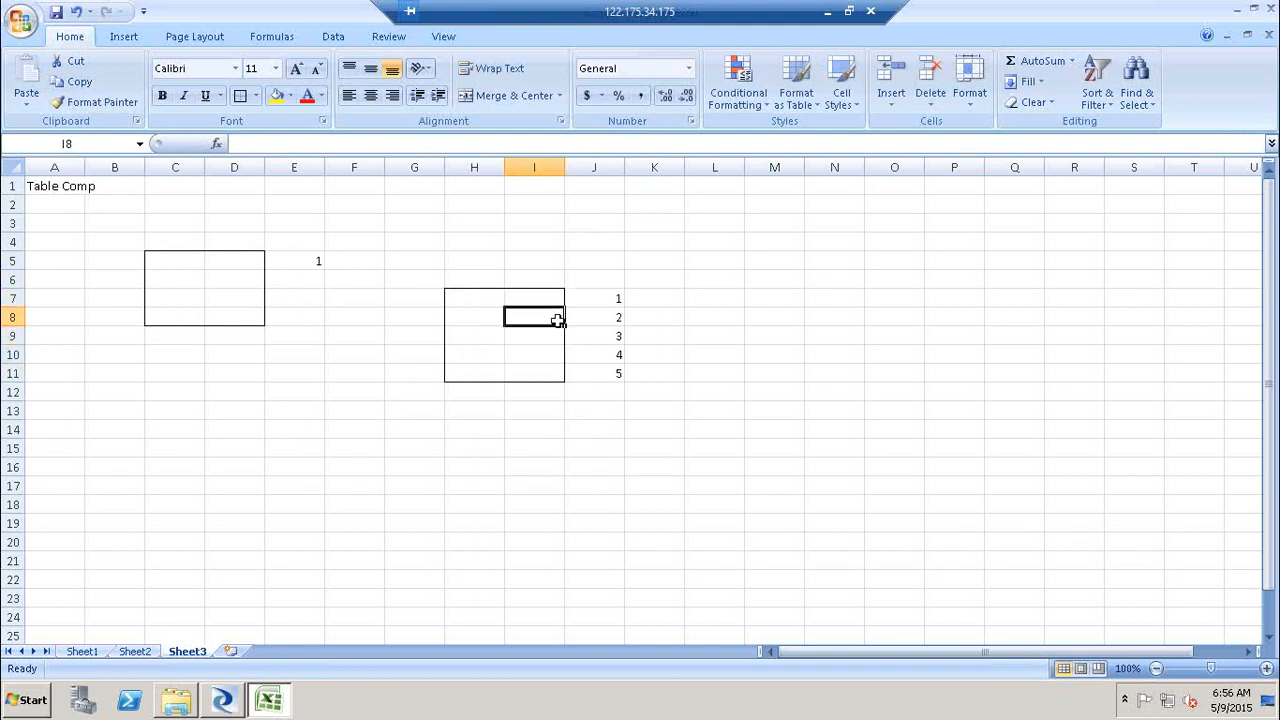
click(674, 374)
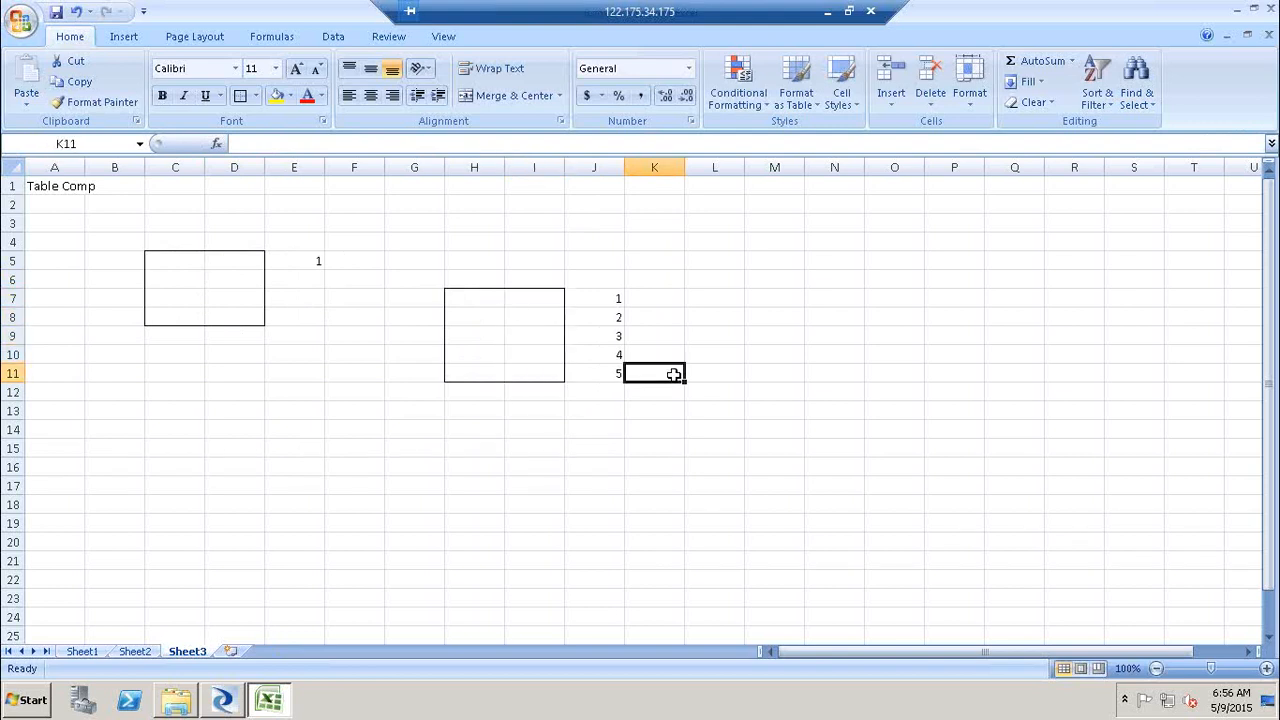
Step: Flag target row 2 with U in K8 and target row 3 with D in K9
click(655, 306)
click(659, 321)
text(U)
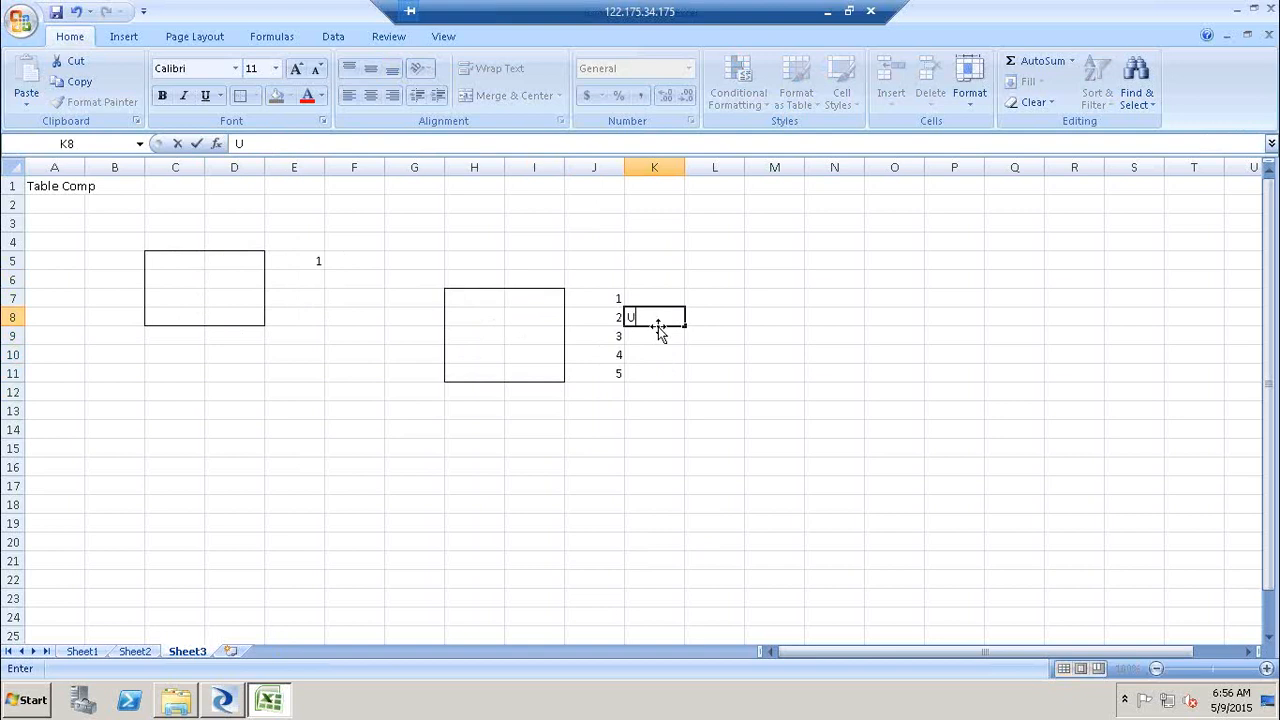
click(223, 295)
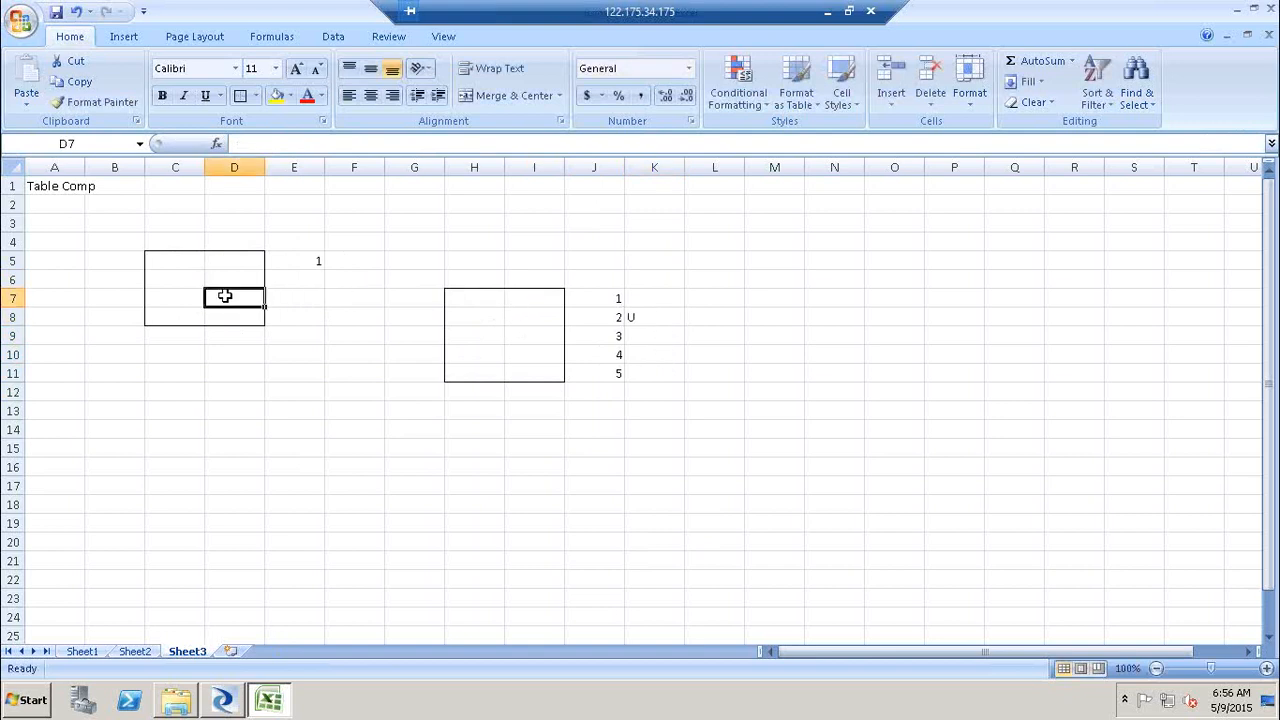
click(540, 332)
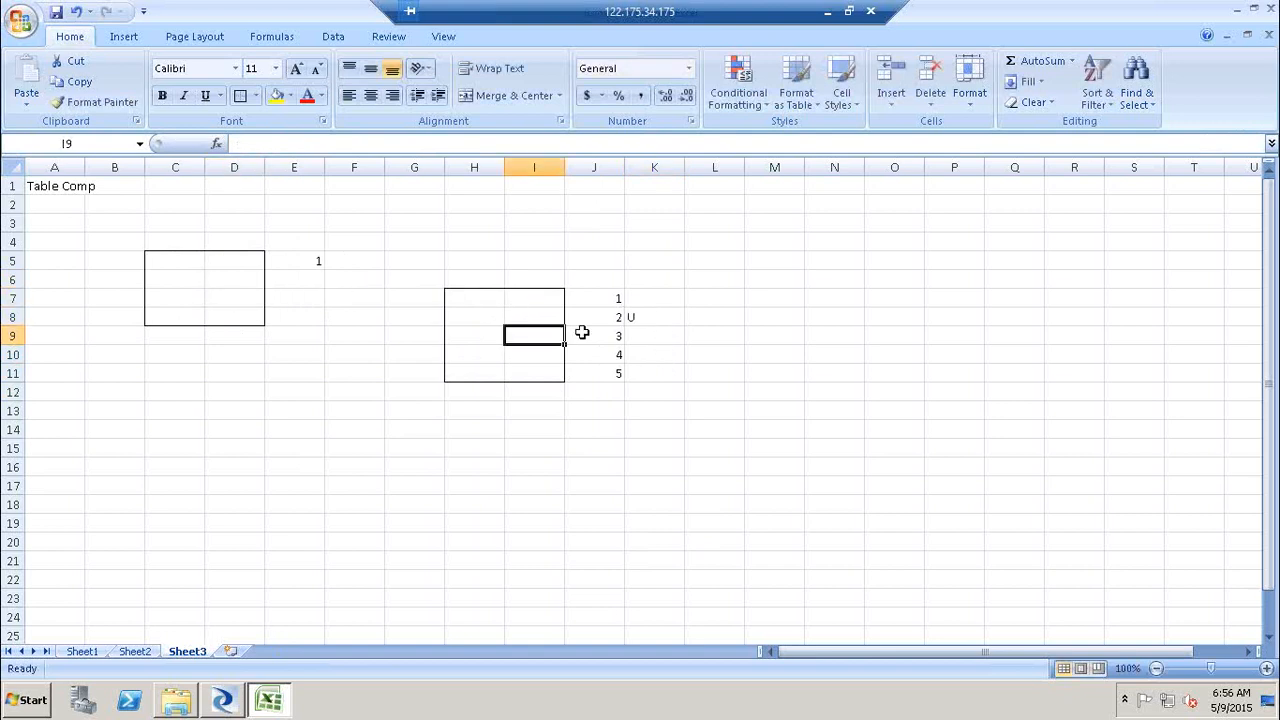
click(645, 338)
text(D)
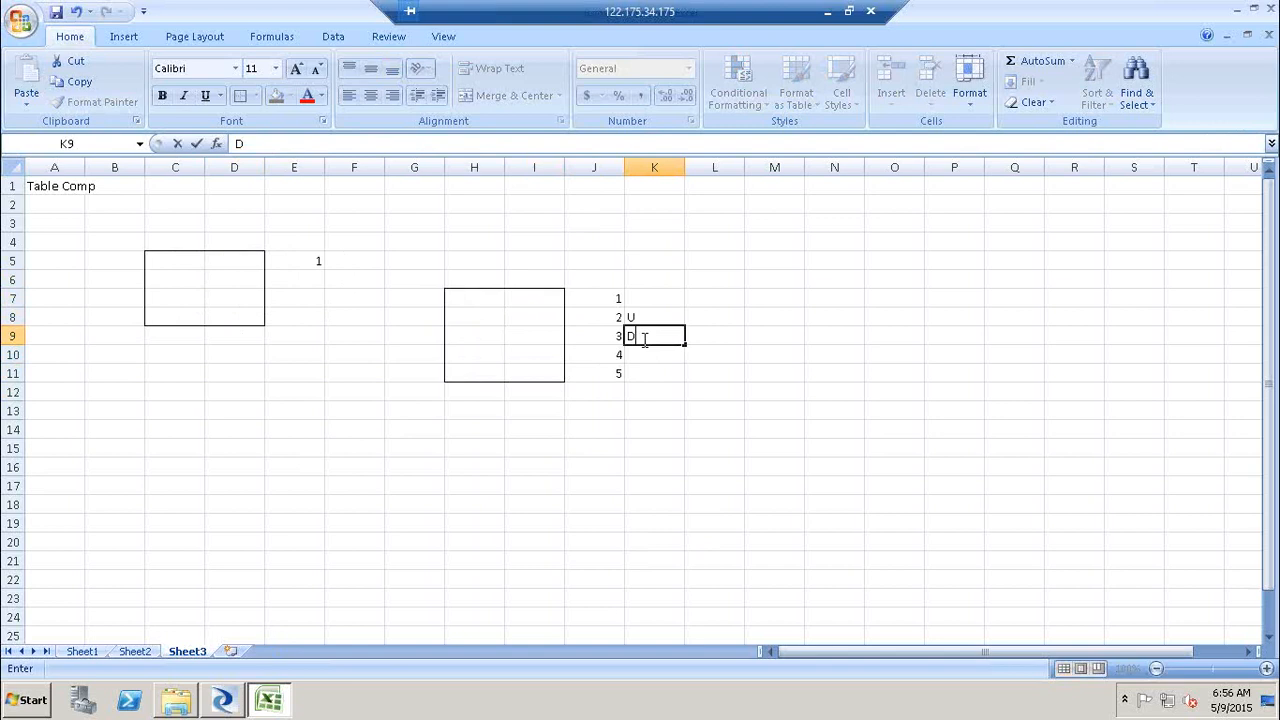
Step: Add a row numbered 6 below the target box in J12 and flag it with I in K12
click(218, 312)
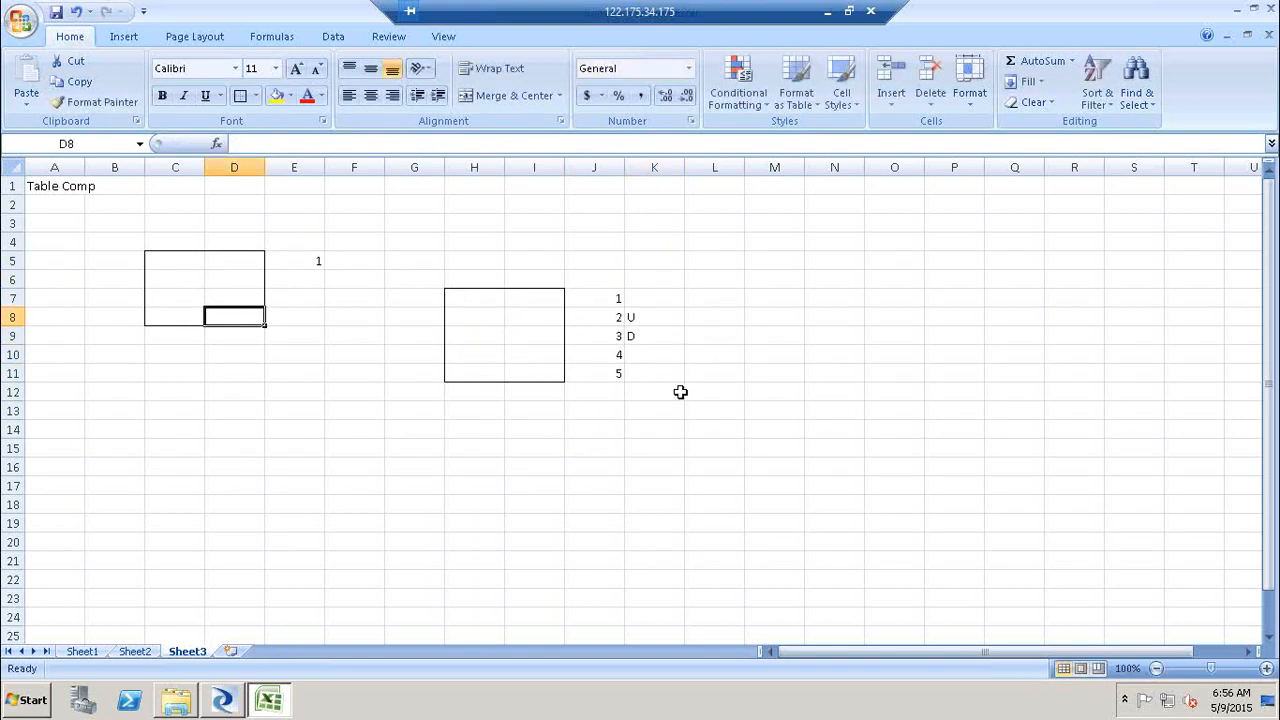
click(621, 392)
text(6)
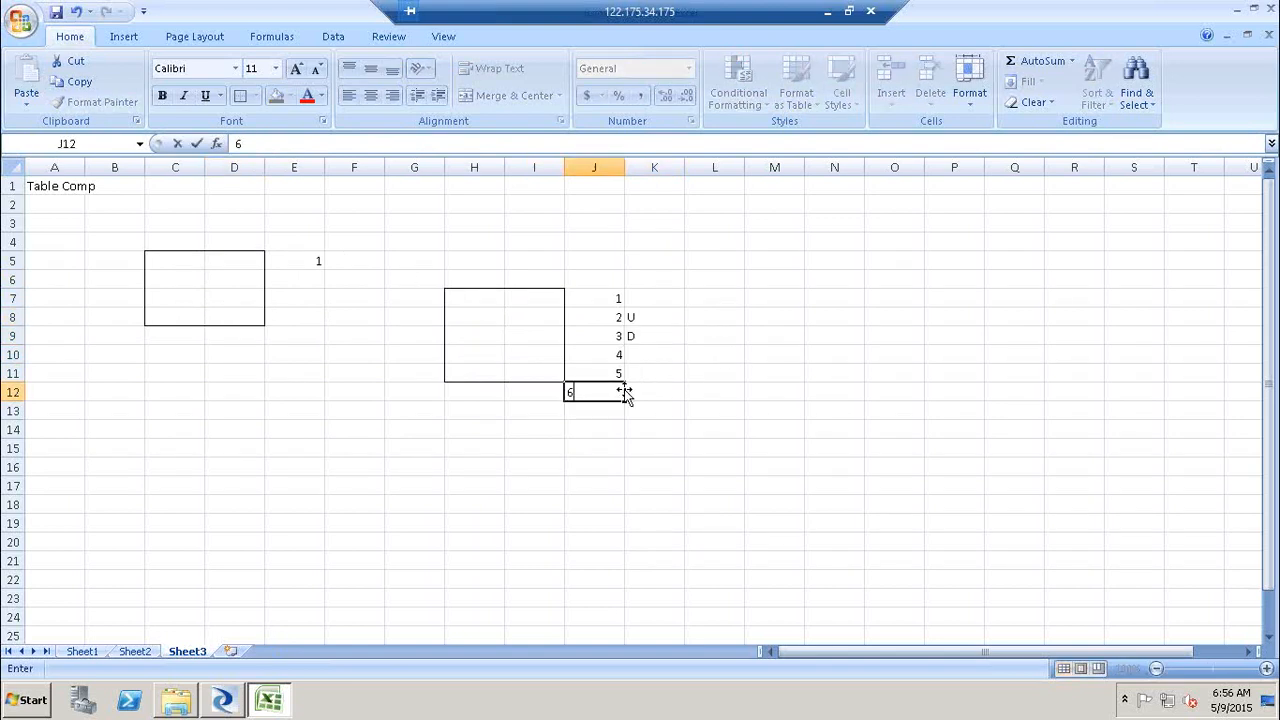
click(654, 390)
text(I)
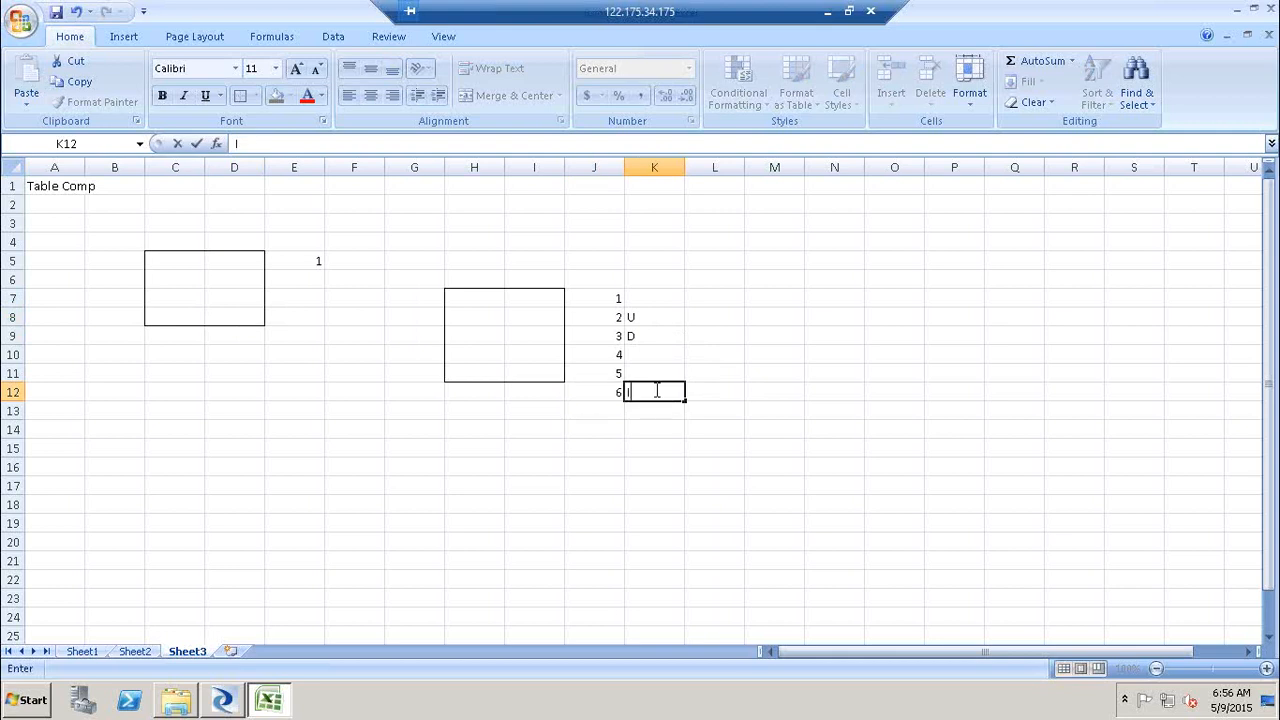
click(432, 518)
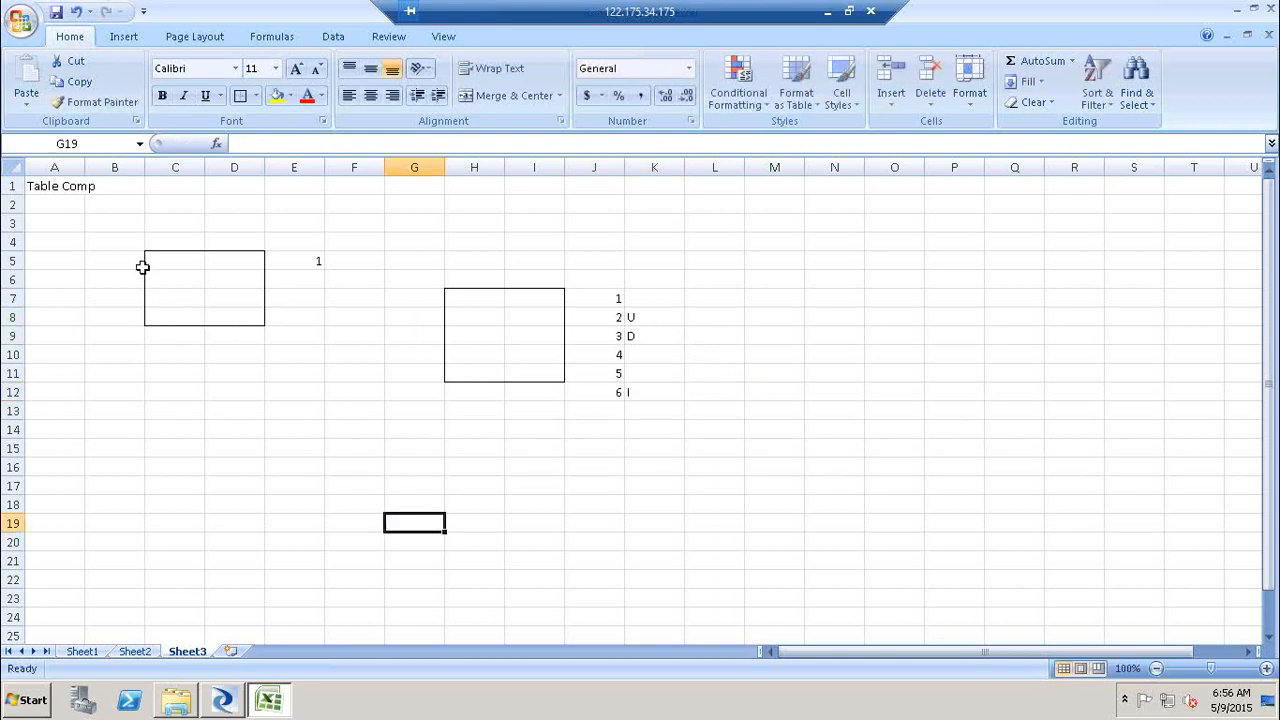
click(141, 262)
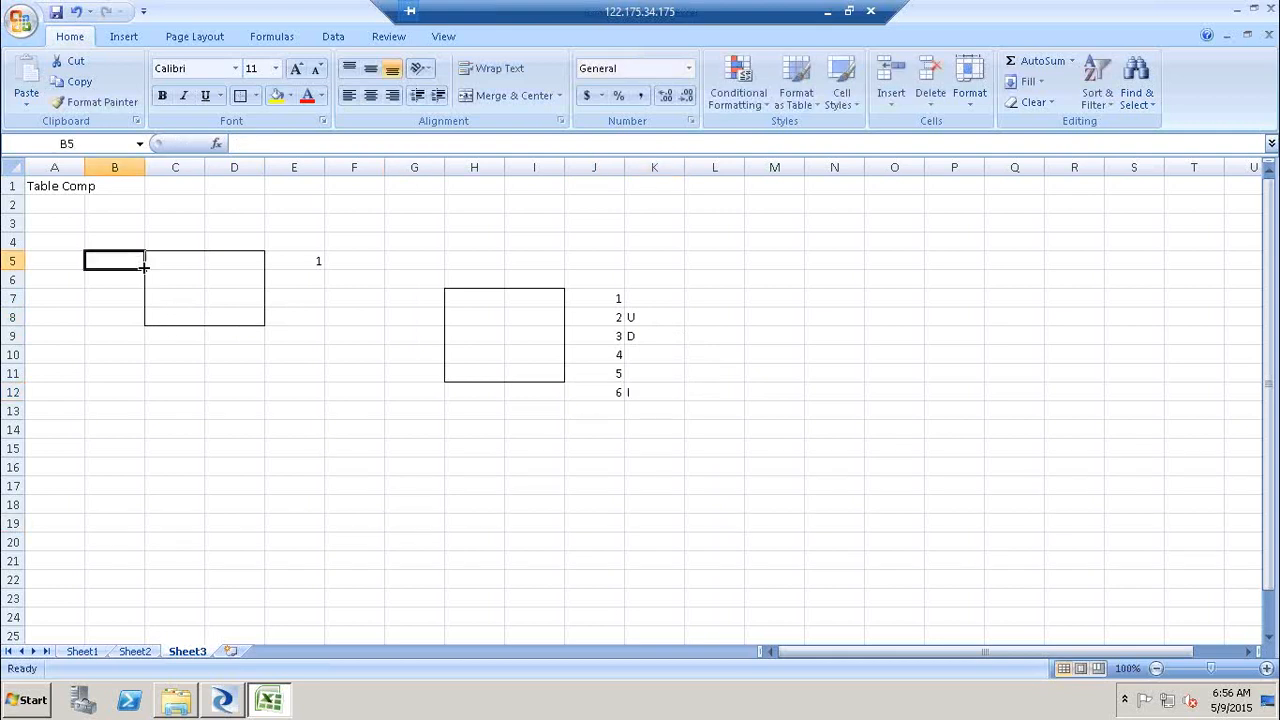
click(214, 706)
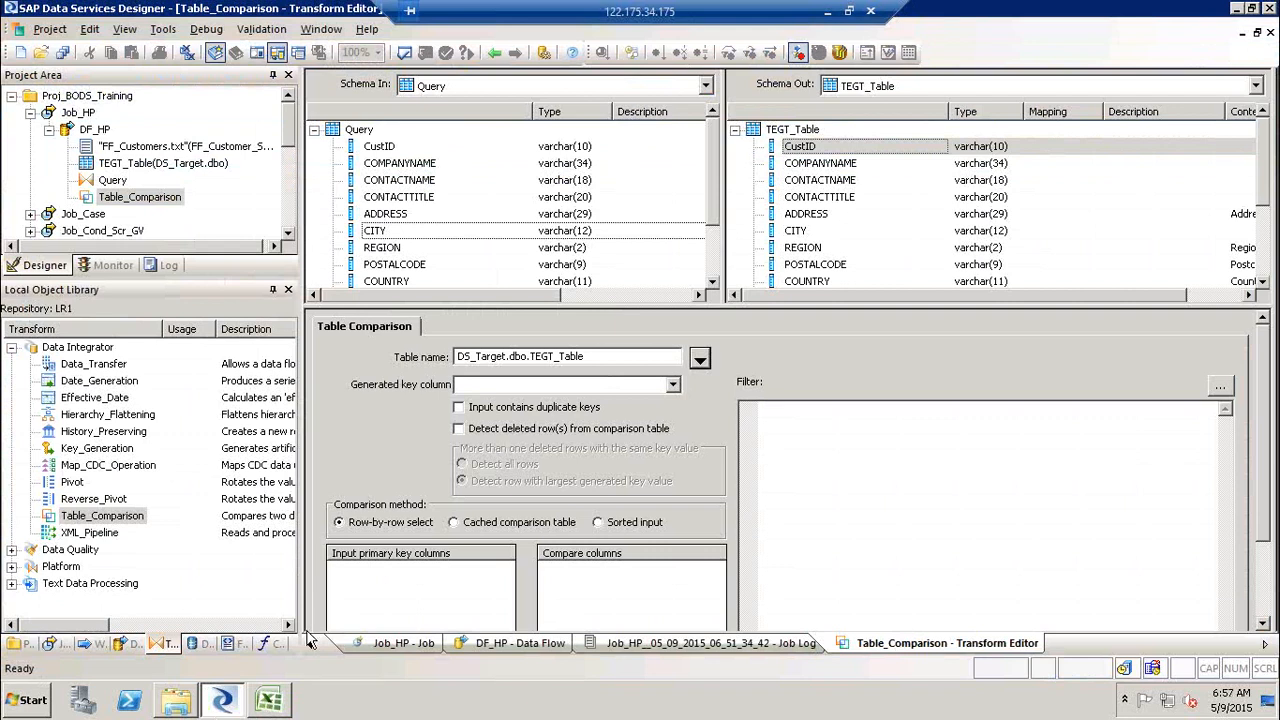
click(494, 52)
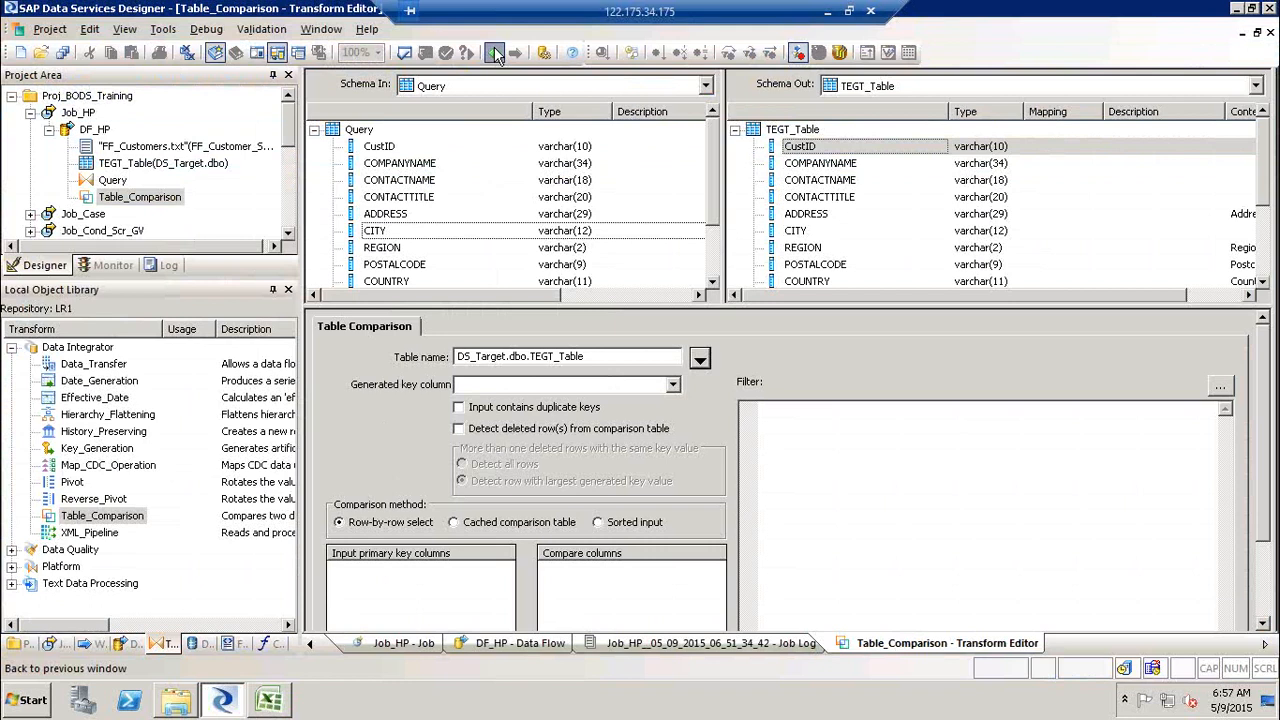
click(270, 701)
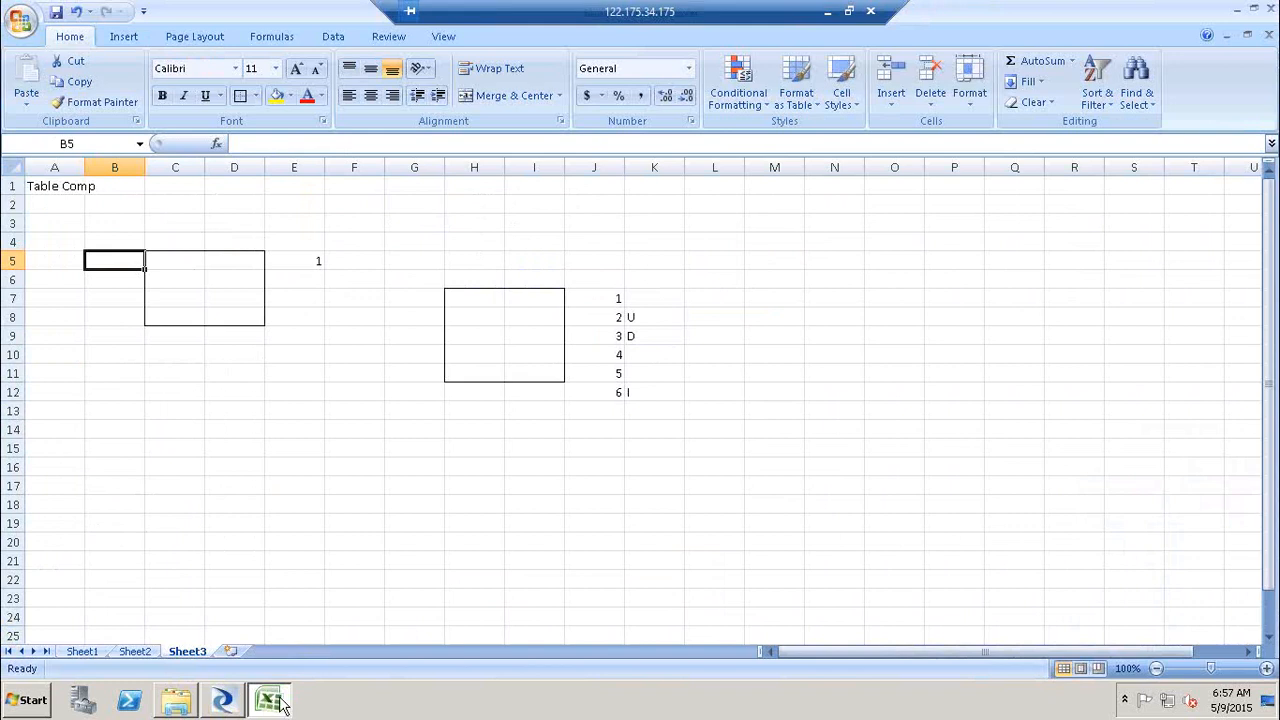
Step: Enter 100 above the source box in D4 and 1000 above the target box in I6
click(233, 246)
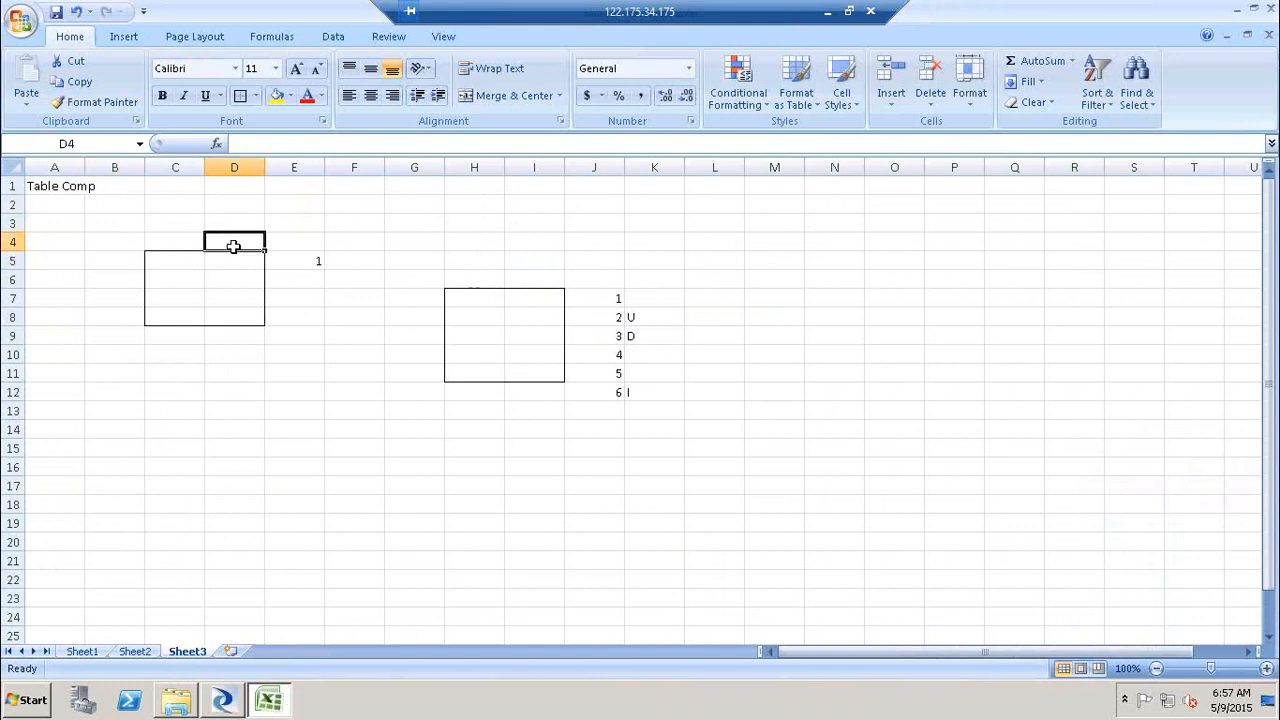
text(100)
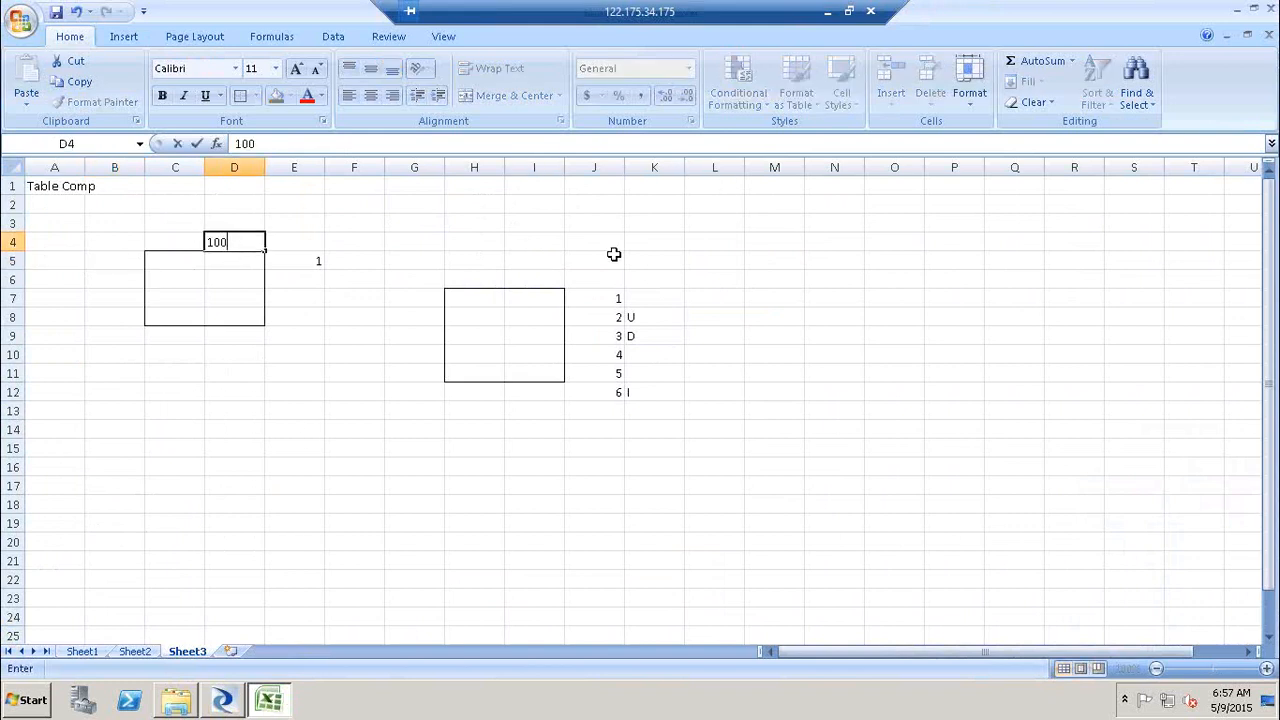
click(552, 275)
text(1000)
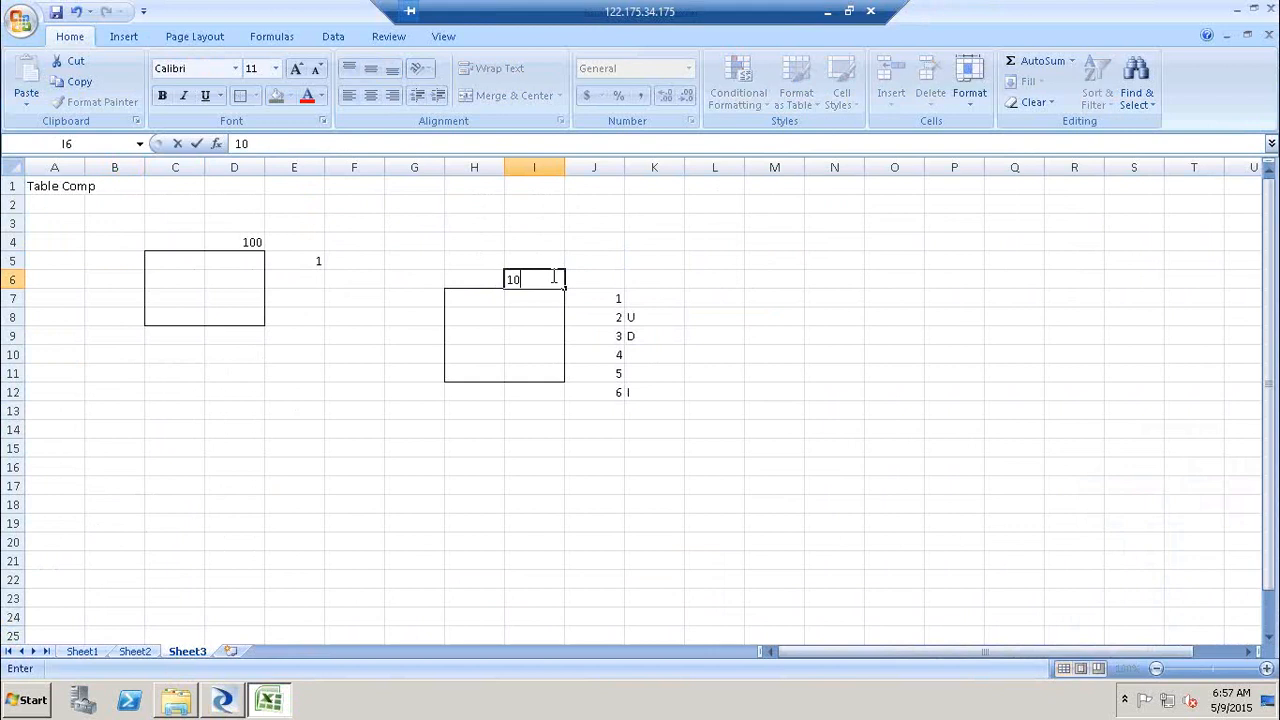
click(359, 246)
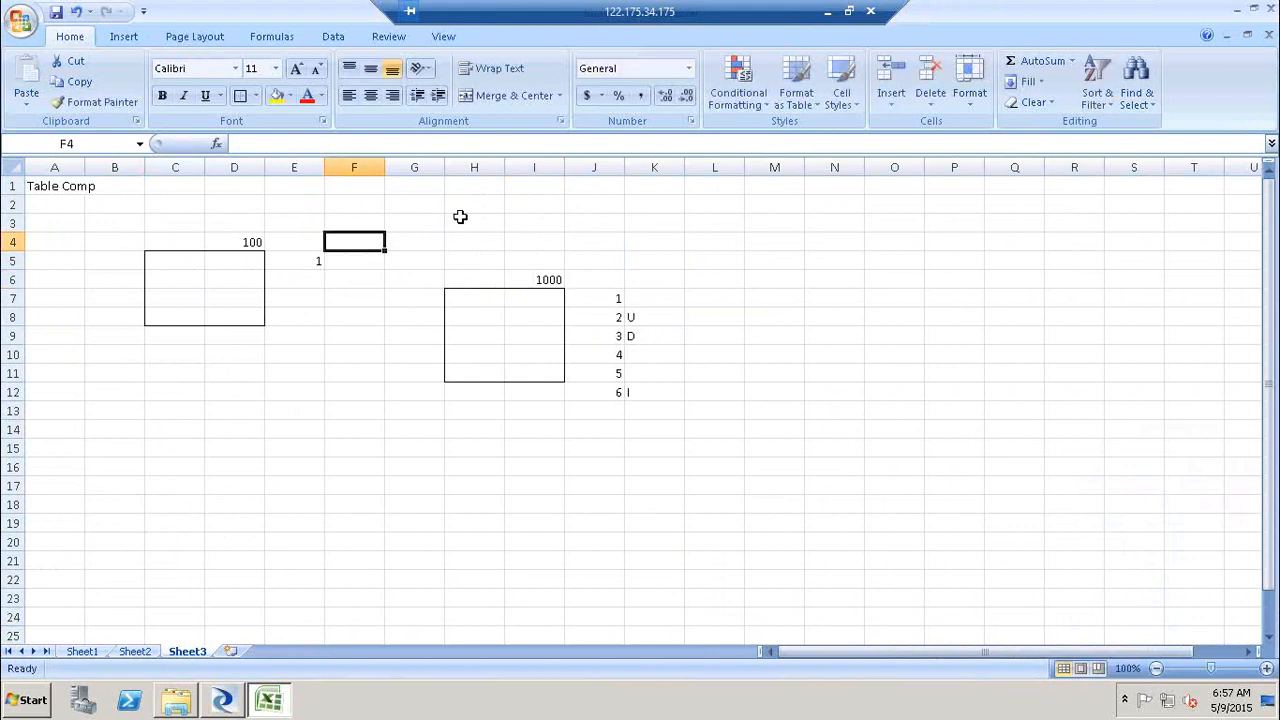
Step: Write the comparison count 100*1000 +1000 in cell H2 and clear the cell again
click(462, 208)
text(100)
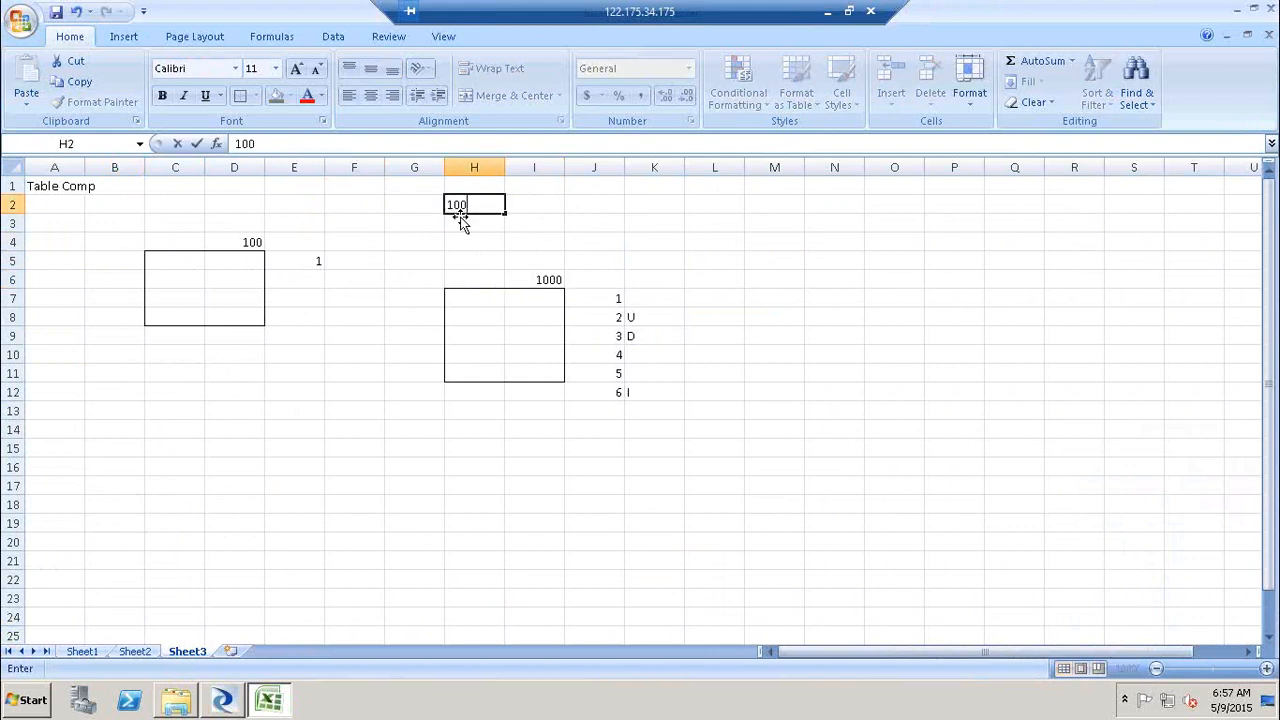
text(*1000)
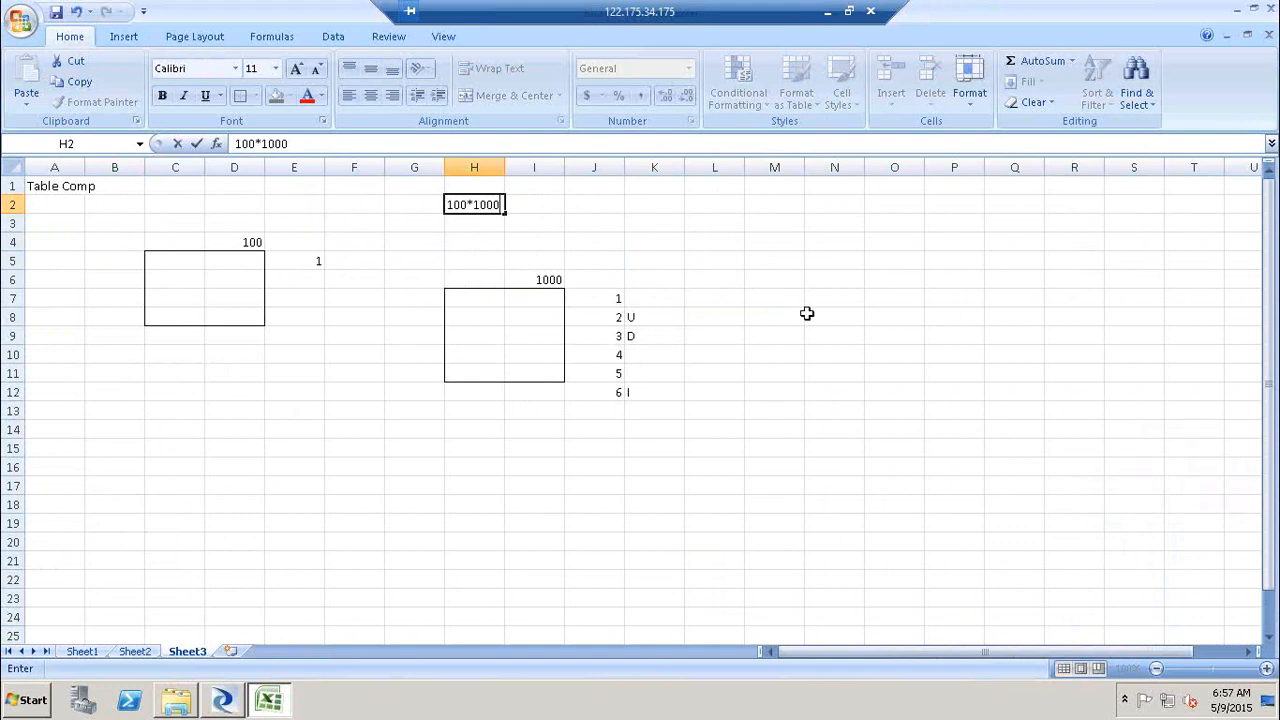
text(+1000)
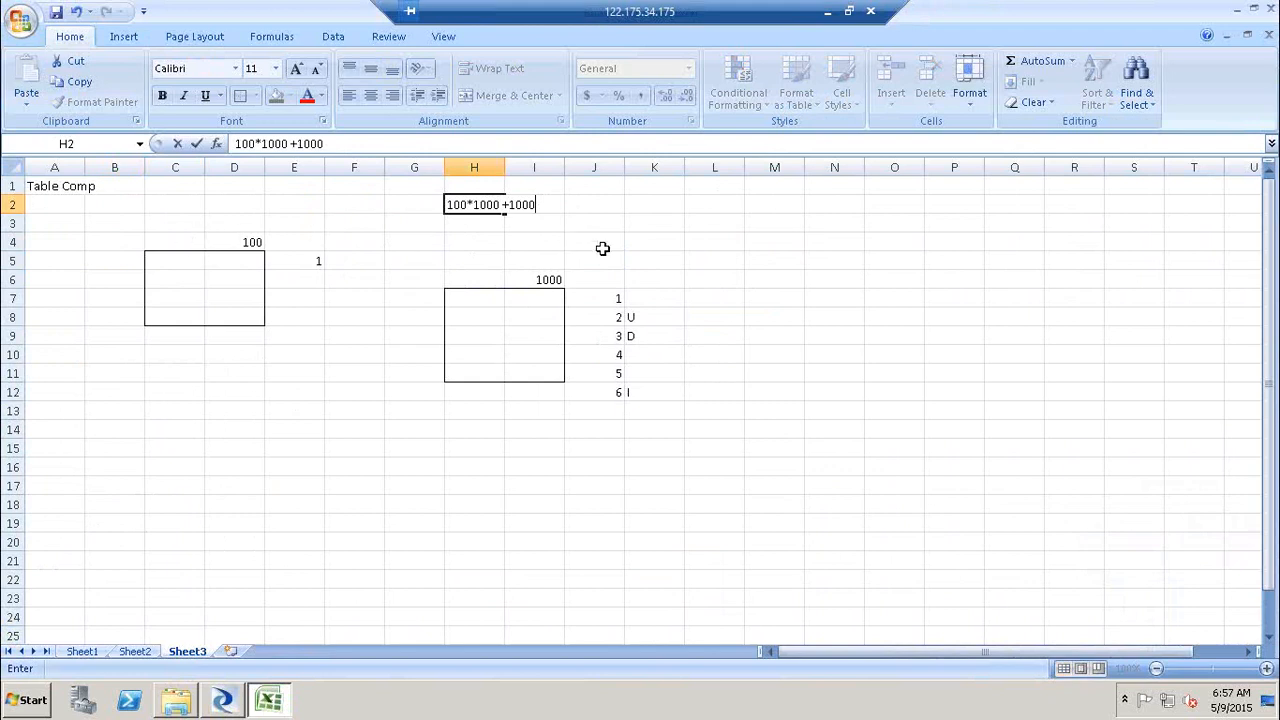
click(602, 248)
double_click(462, 204)
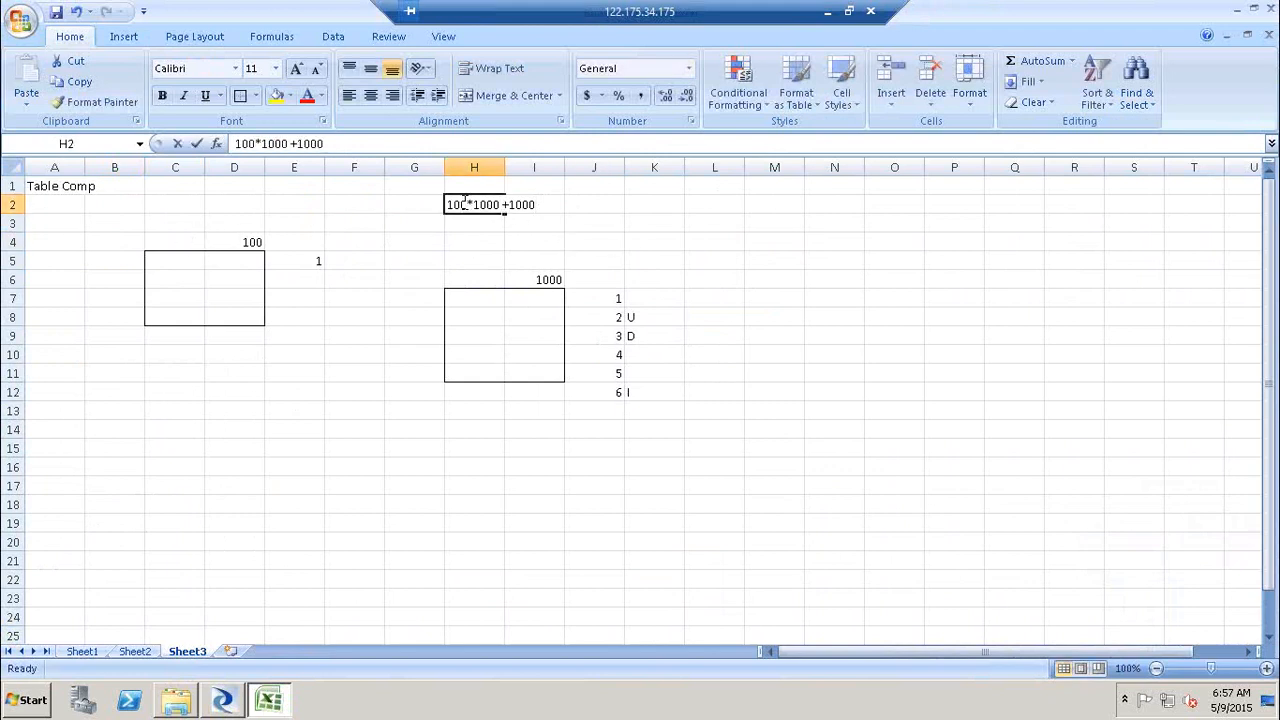
key(Return)
click(485, 203)
key(Delete)
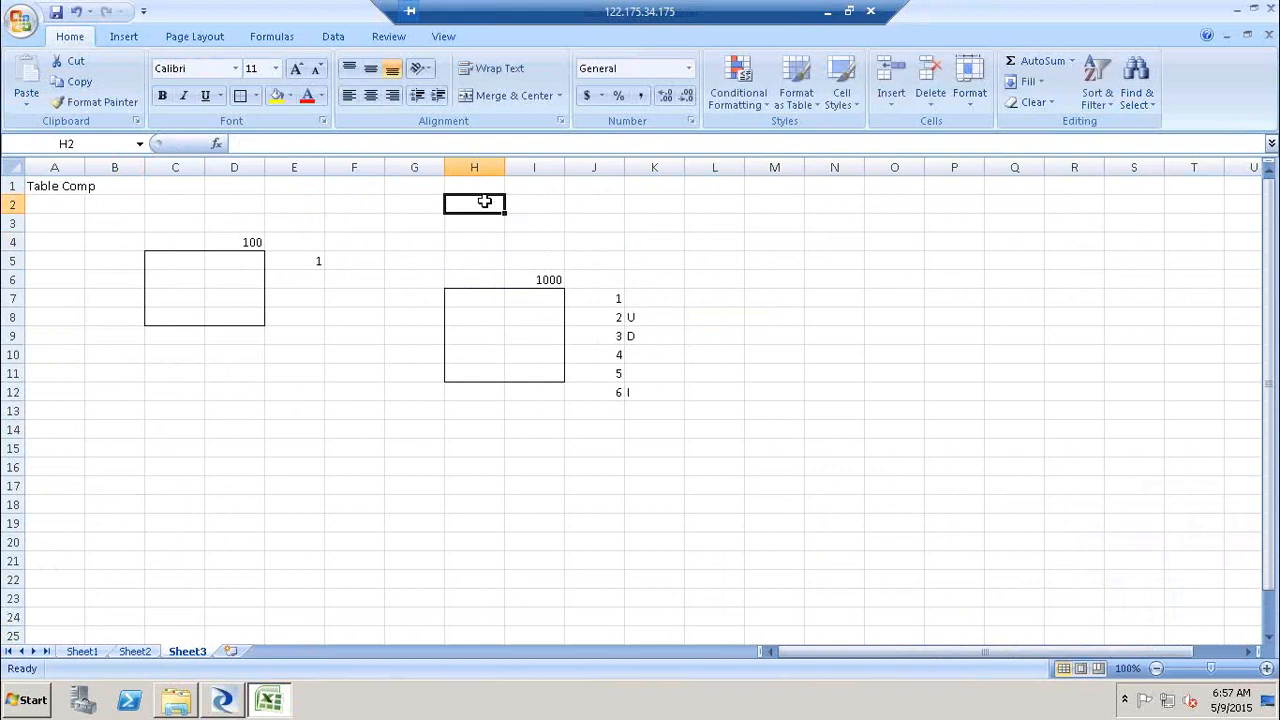
click(348, 391)
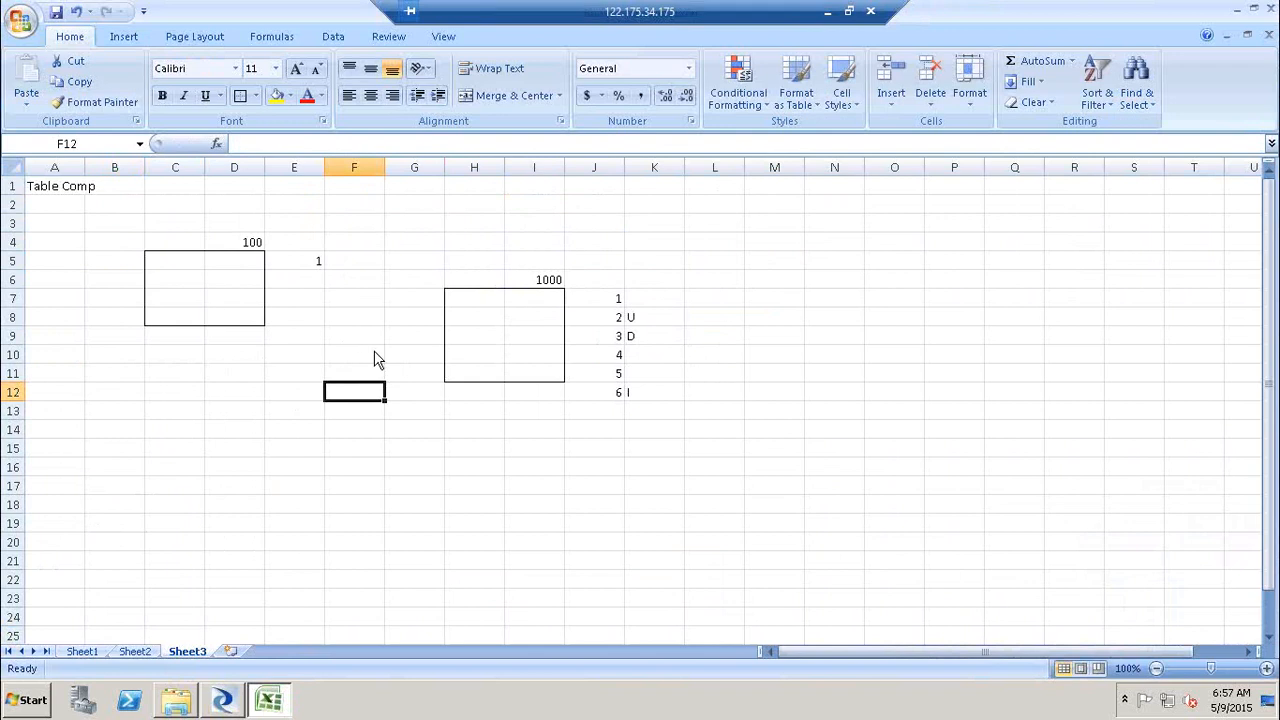
Step: Switch to SAP Data Services Designer and set Table_Comparison's comparison method to Cached comparison table
key(alt+Tab)
double_click(670, 322)
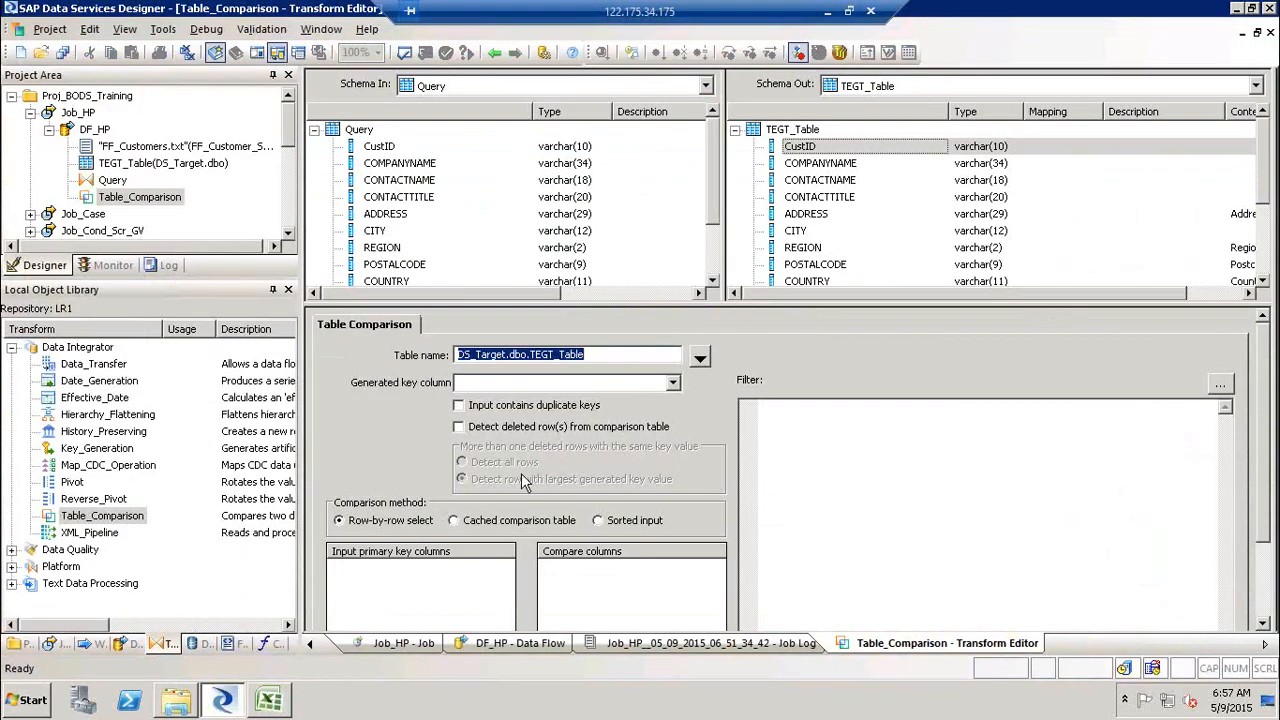
click(528, 525)
key(alt+Tab)
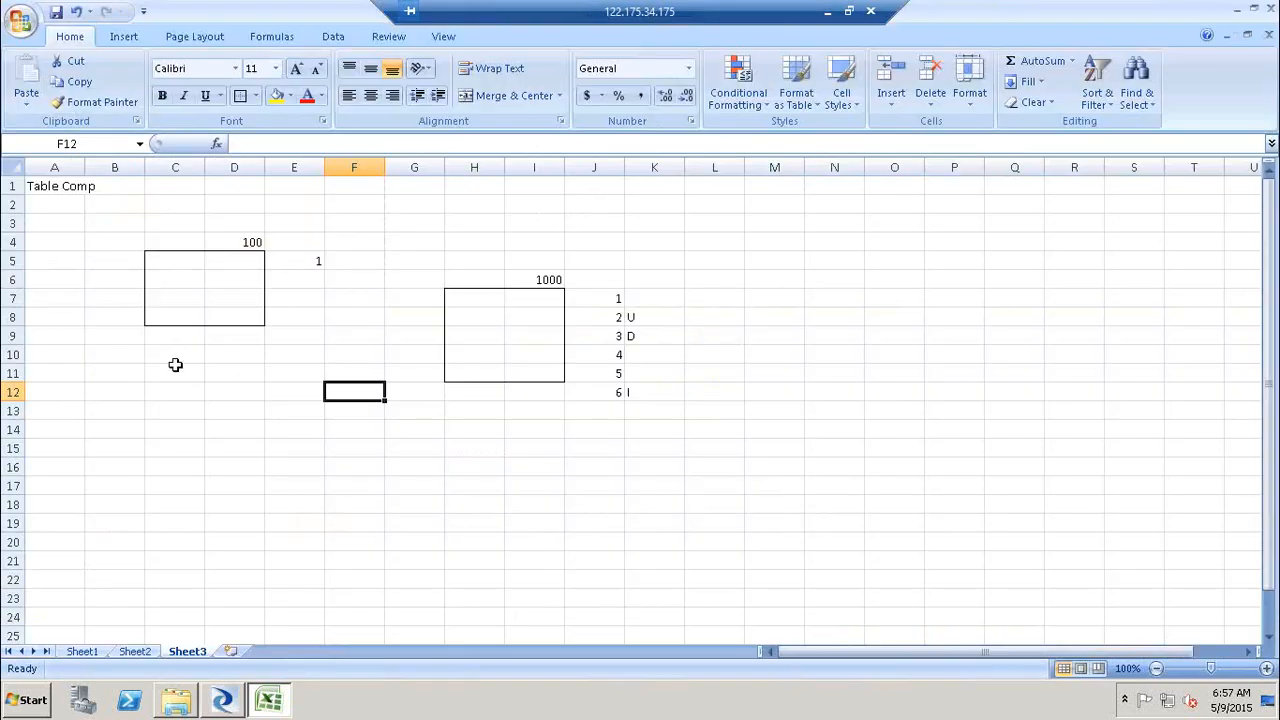
key(alt+Tab)
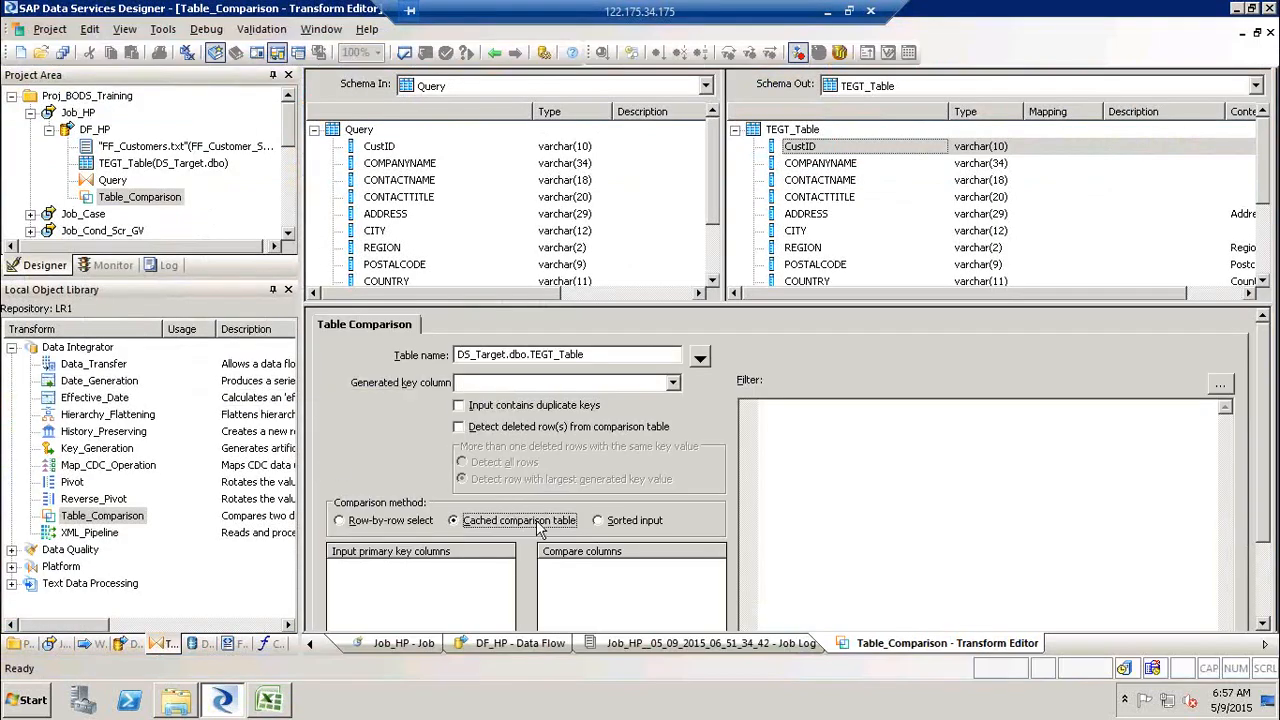
key(Tab)
Step: Switch to the Excel workbook and highlight the source box C5:D8 together with the target box H7:I11
key(alt+Tab)
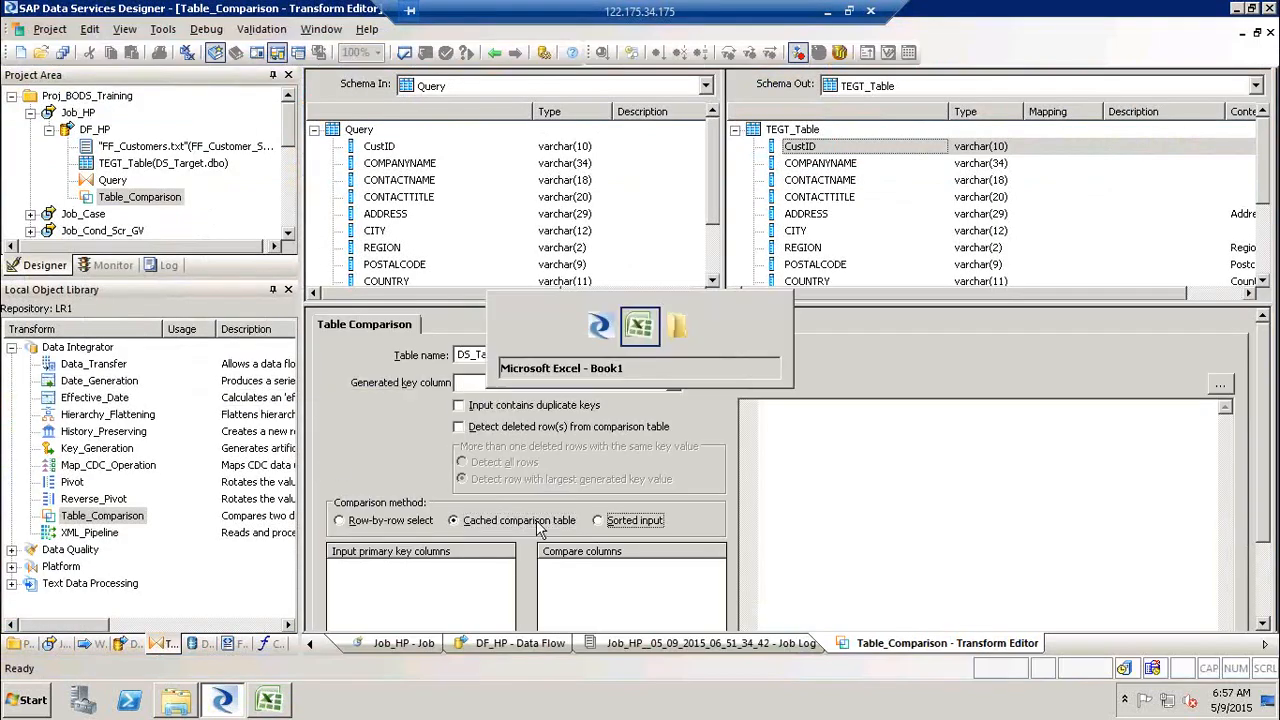
drag(152, 258, 255, 316)
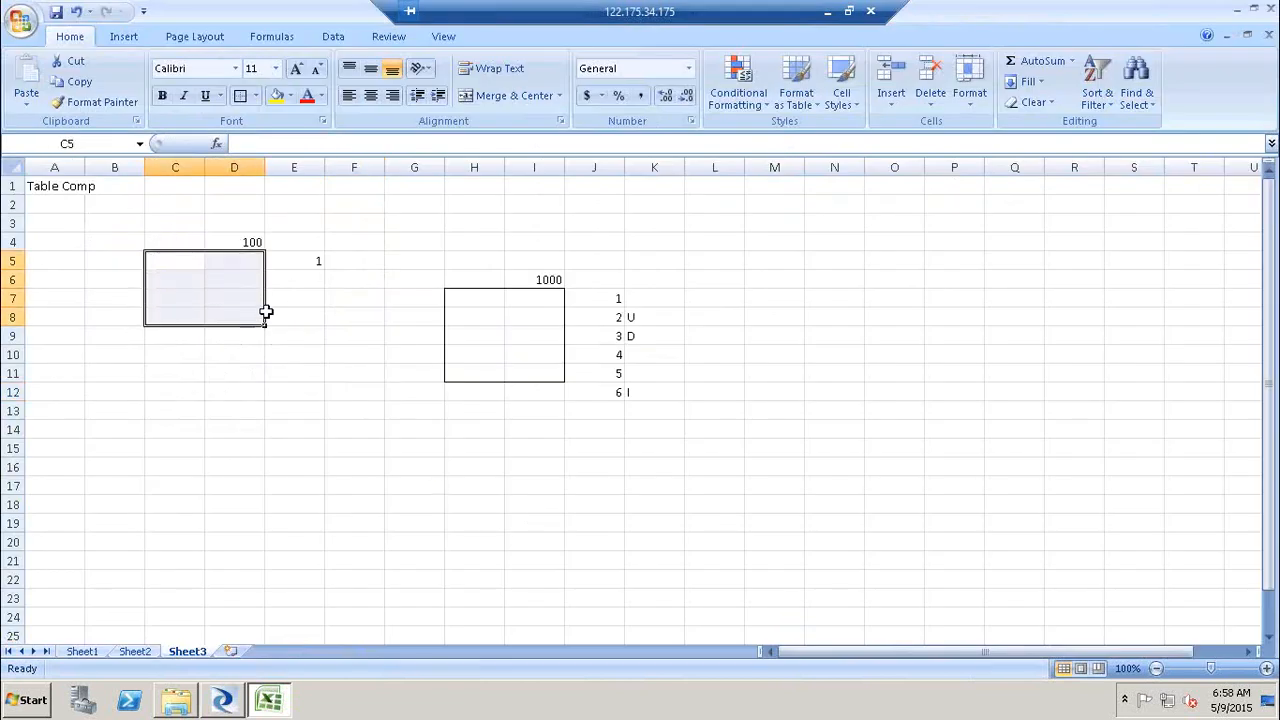
drag(456, 296, 551, 377)
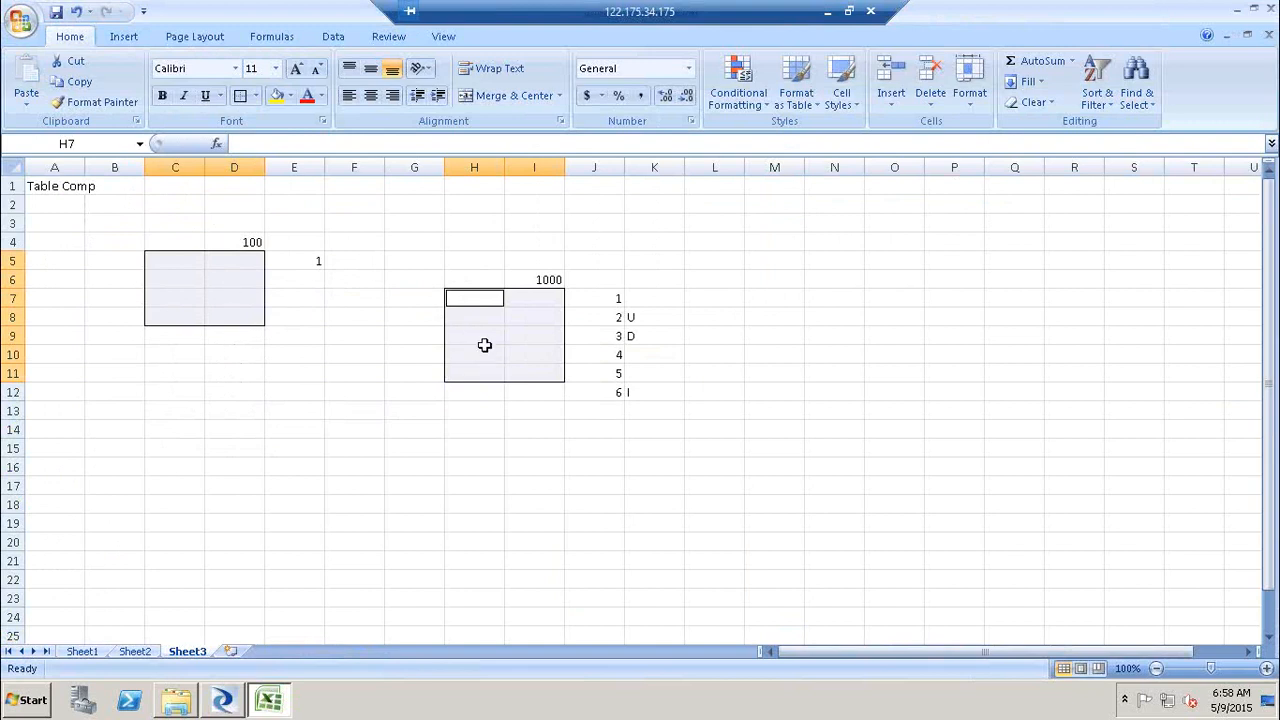
Step: List the operation flags I, U and D in cells L7 to L9, beside the target rows' flags
click(738, 297)
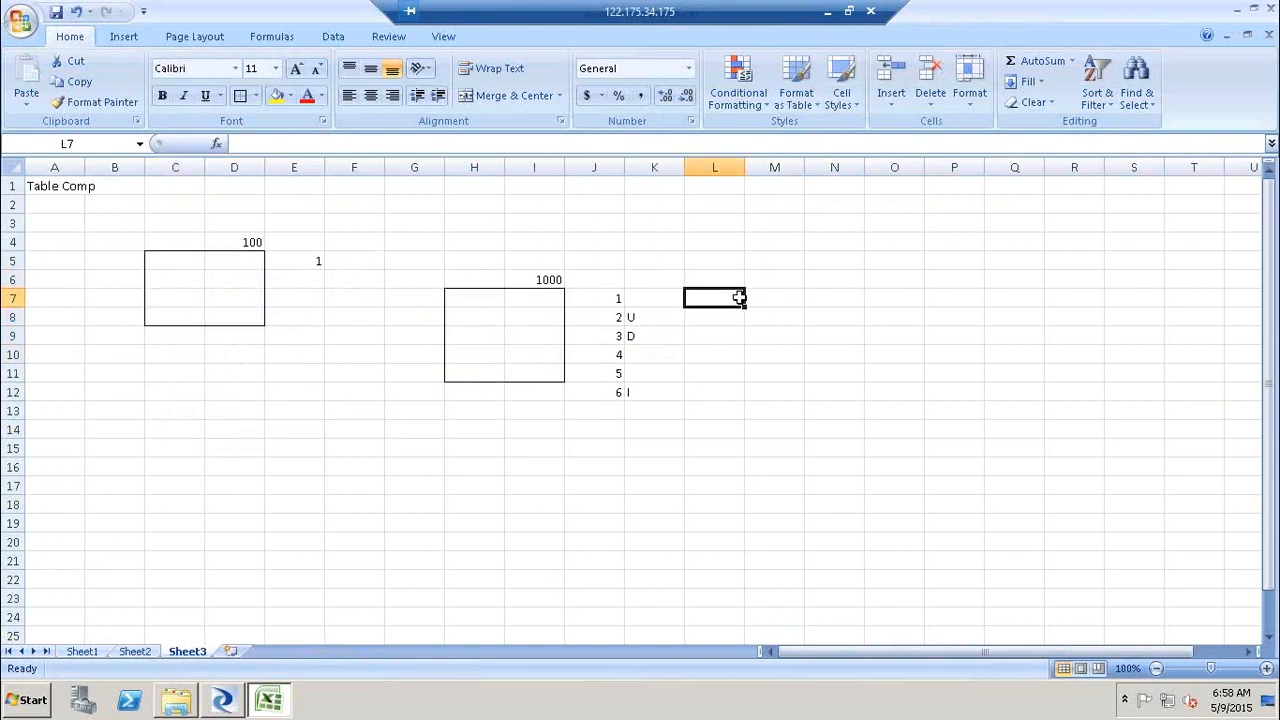
text(I)
key(Return)
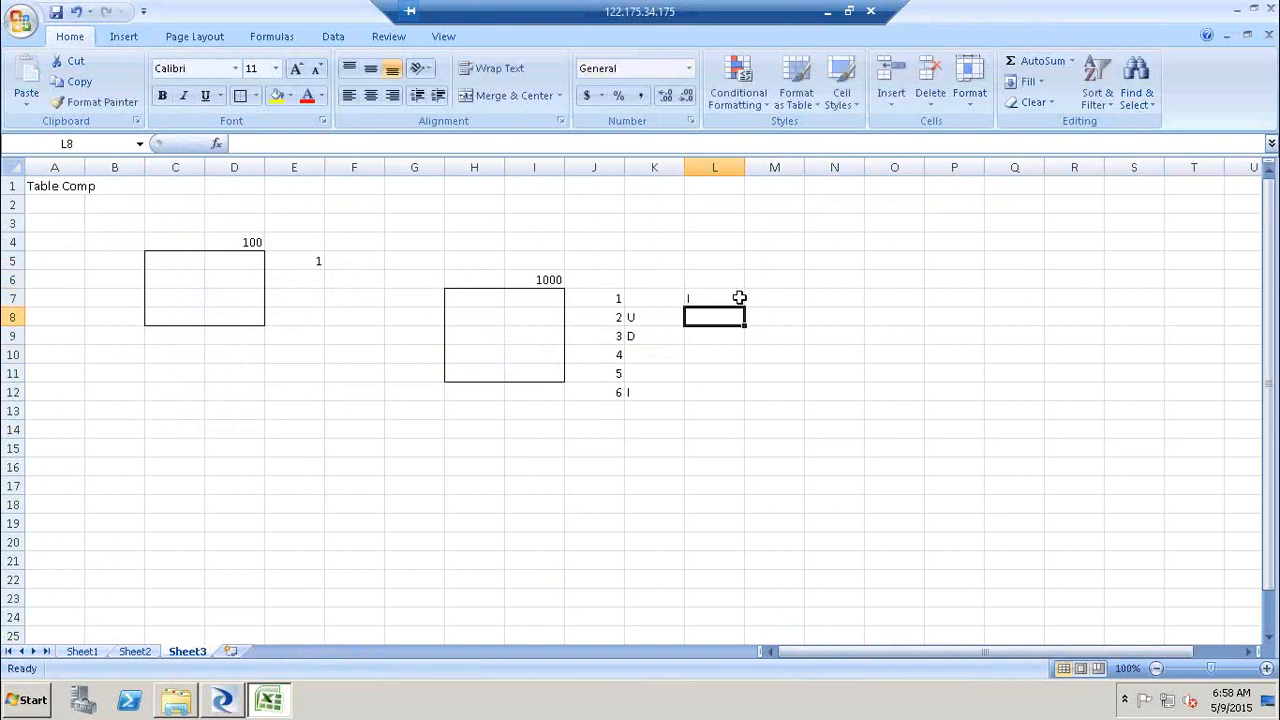
text(U)
key(Return)
text(D)
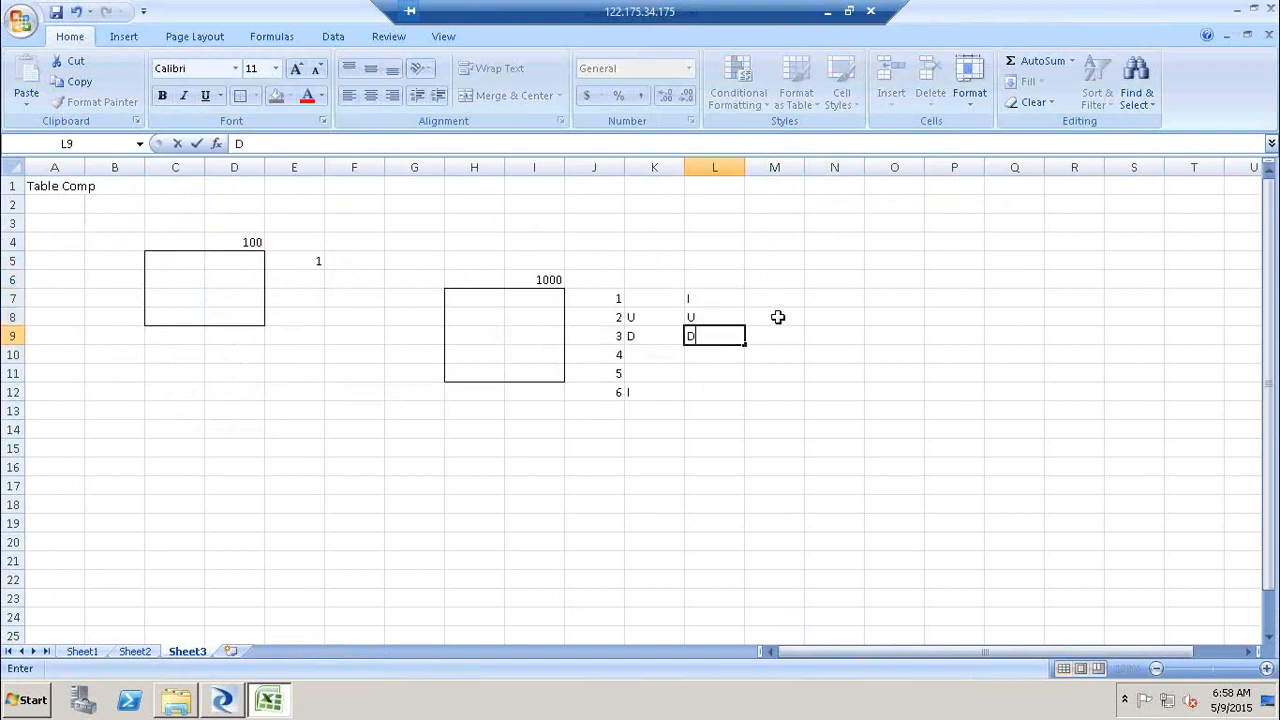
click(777, 317)
click(772, 335)
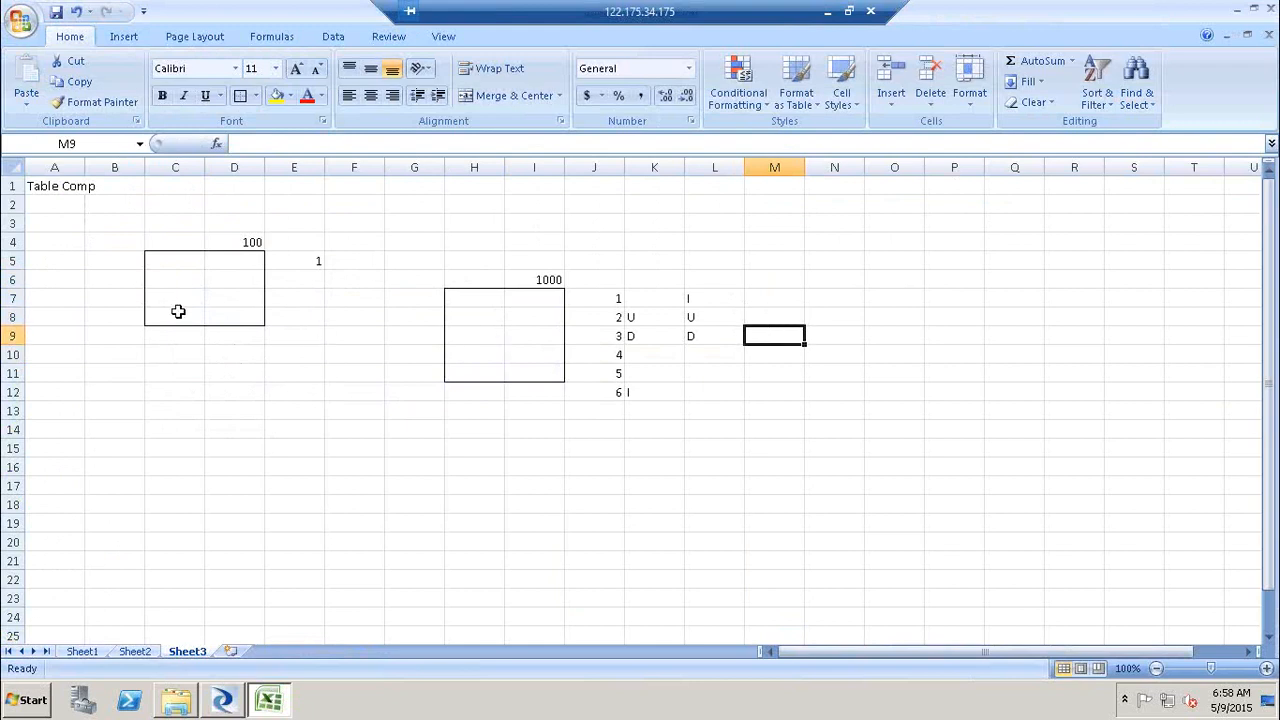
click(779, 298)
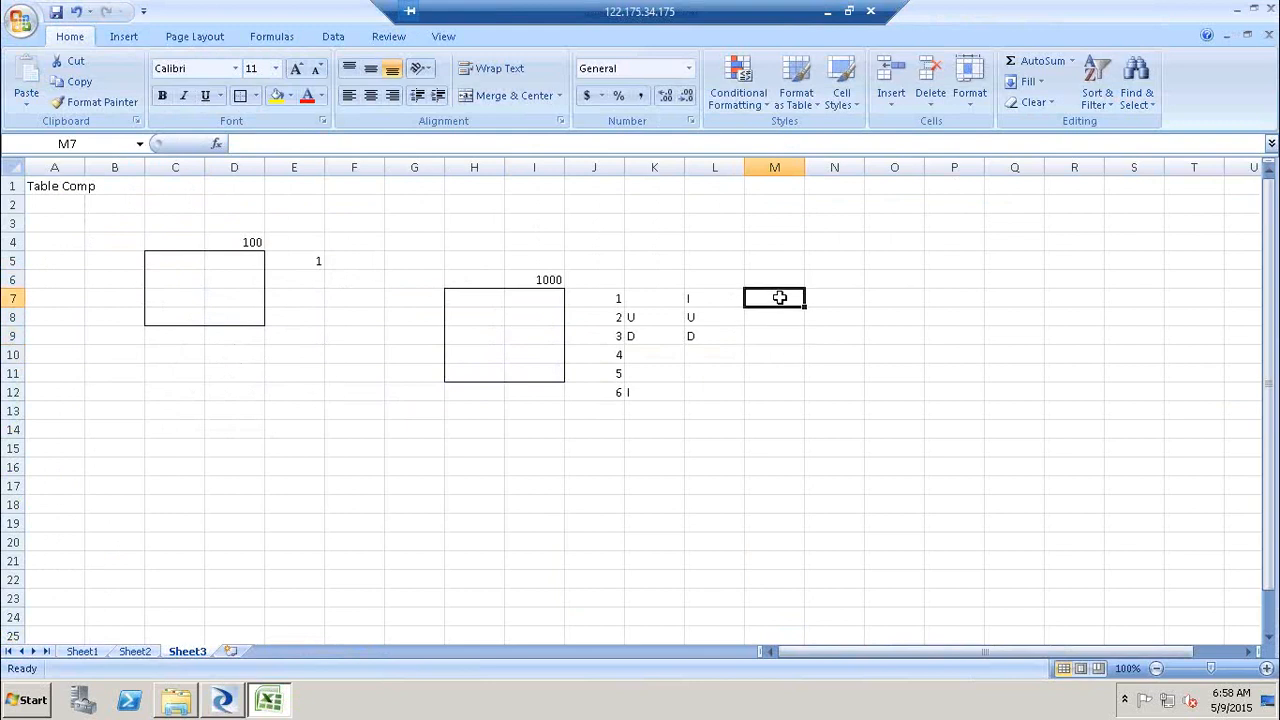
Step: Fill the source box's first column, C5 to C8, with the unsorted keys 1, 3, 2 and 5
key(alt+Tab)
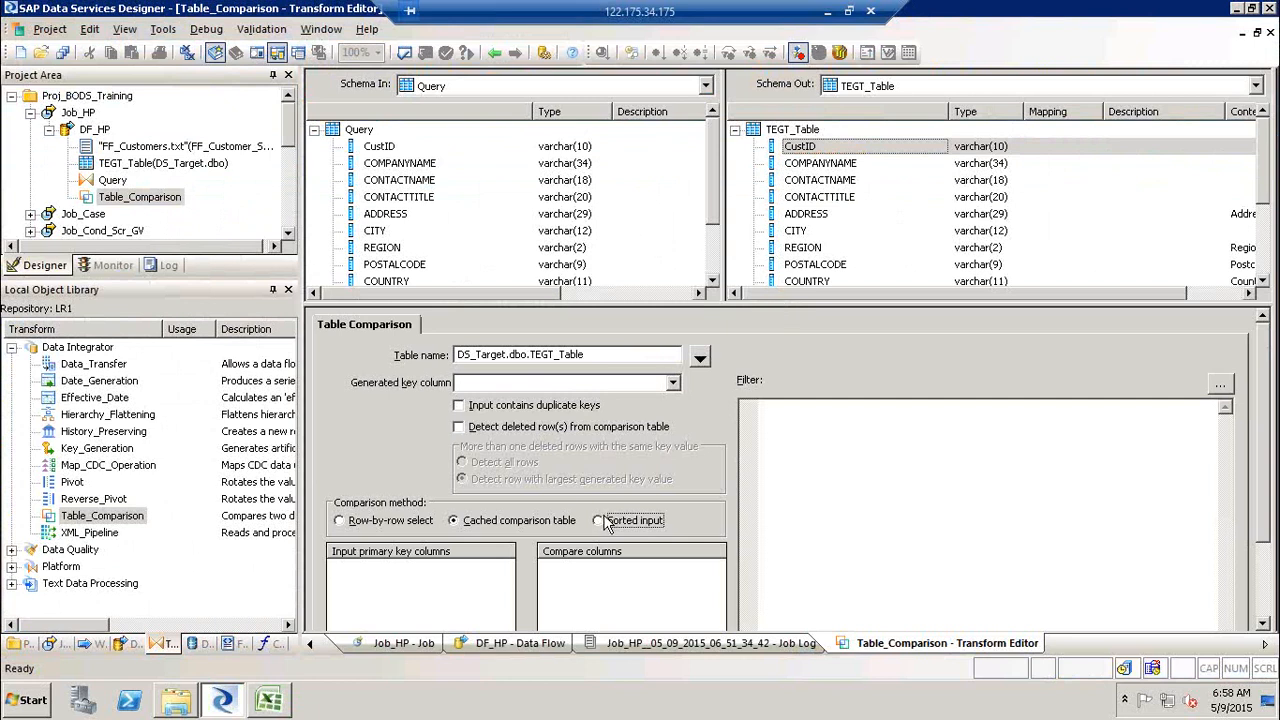
key(alt+Tab)
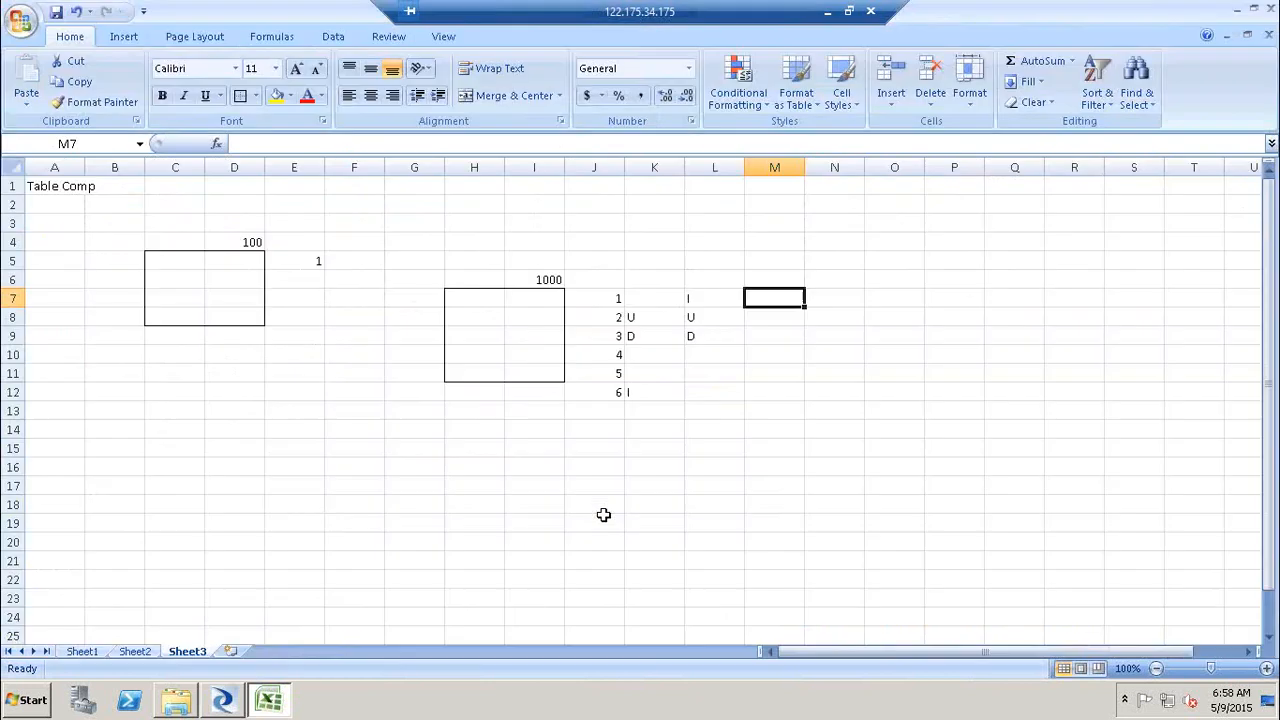
click(167, 262)
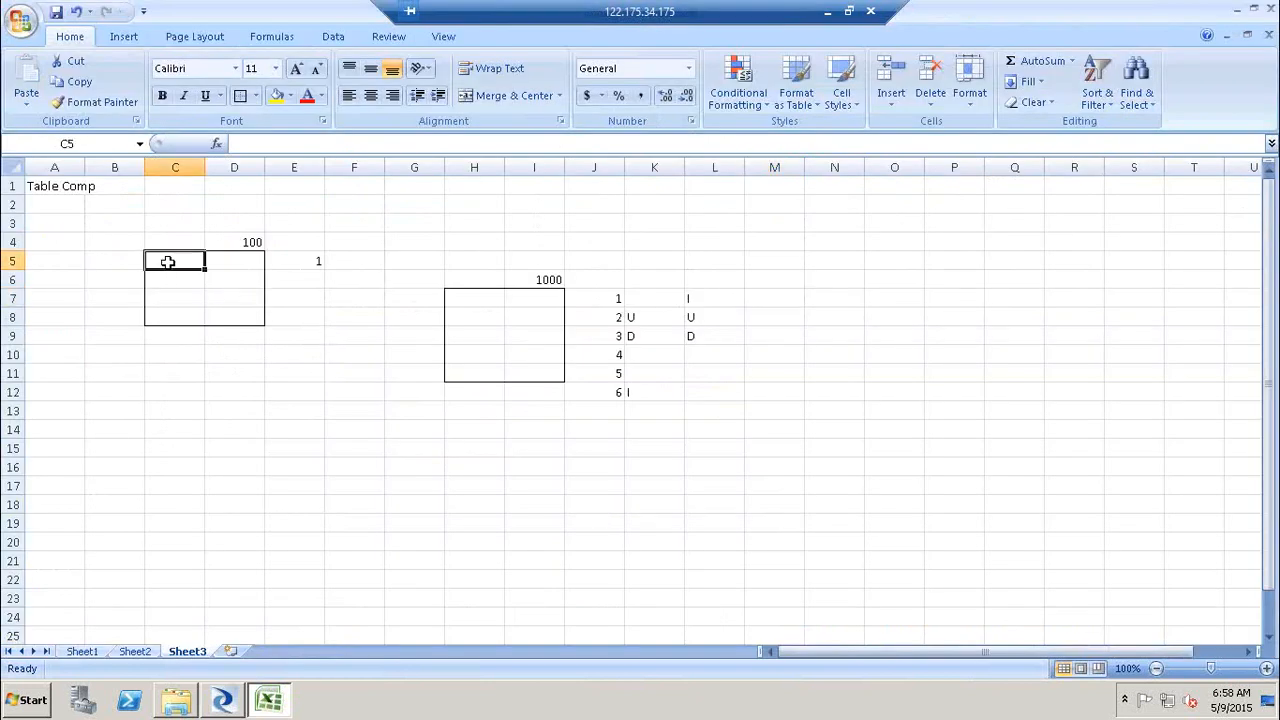
text(1)
key(Return)
text(3)
key(Return)
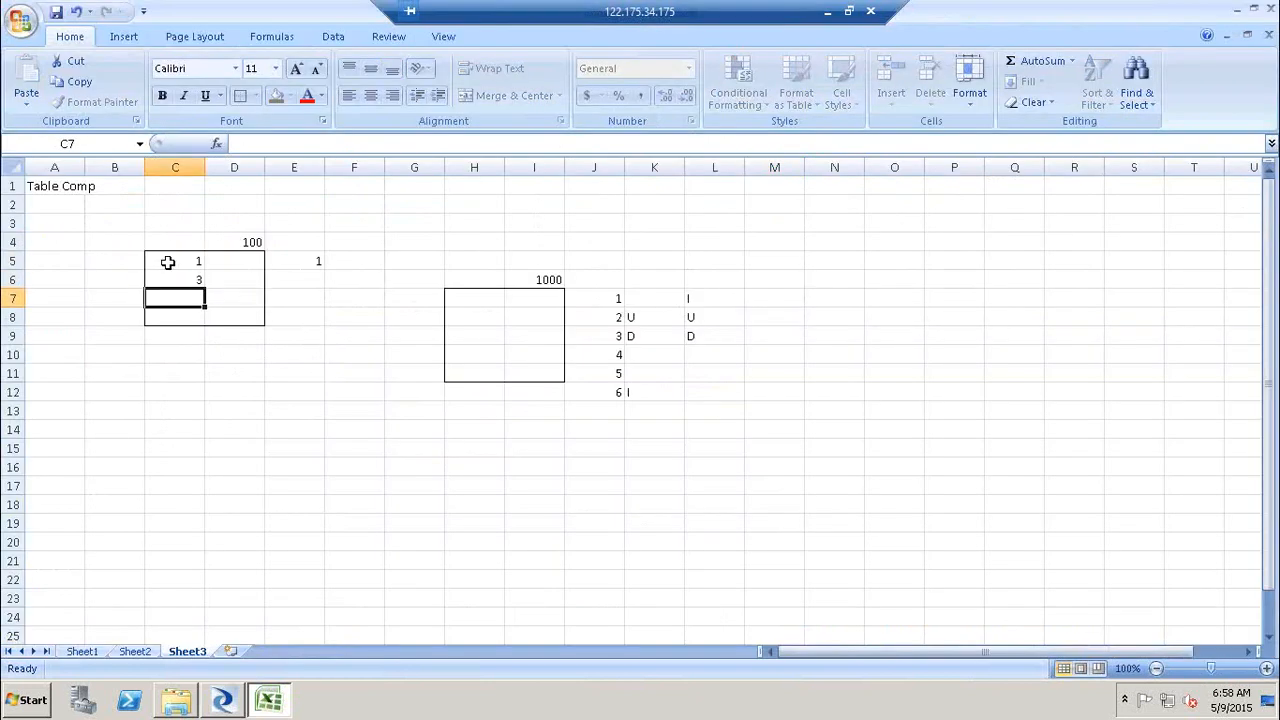
text(2)
key(Return)
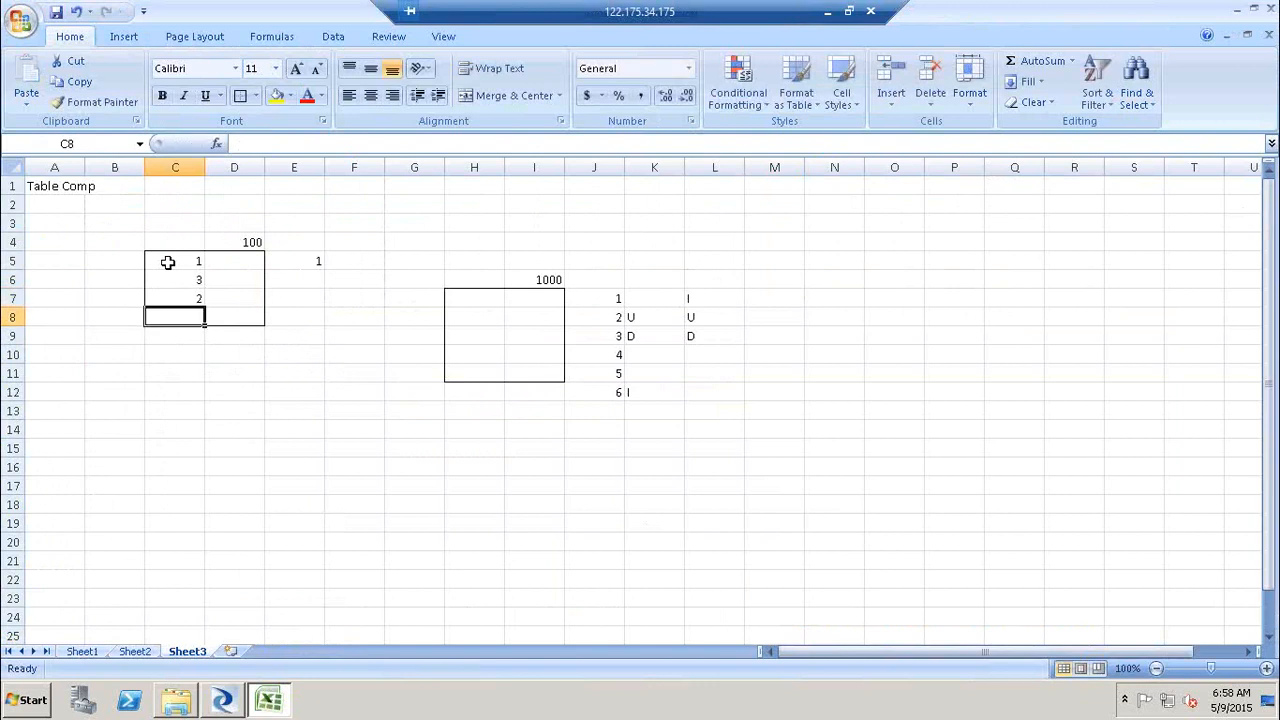
text(5)
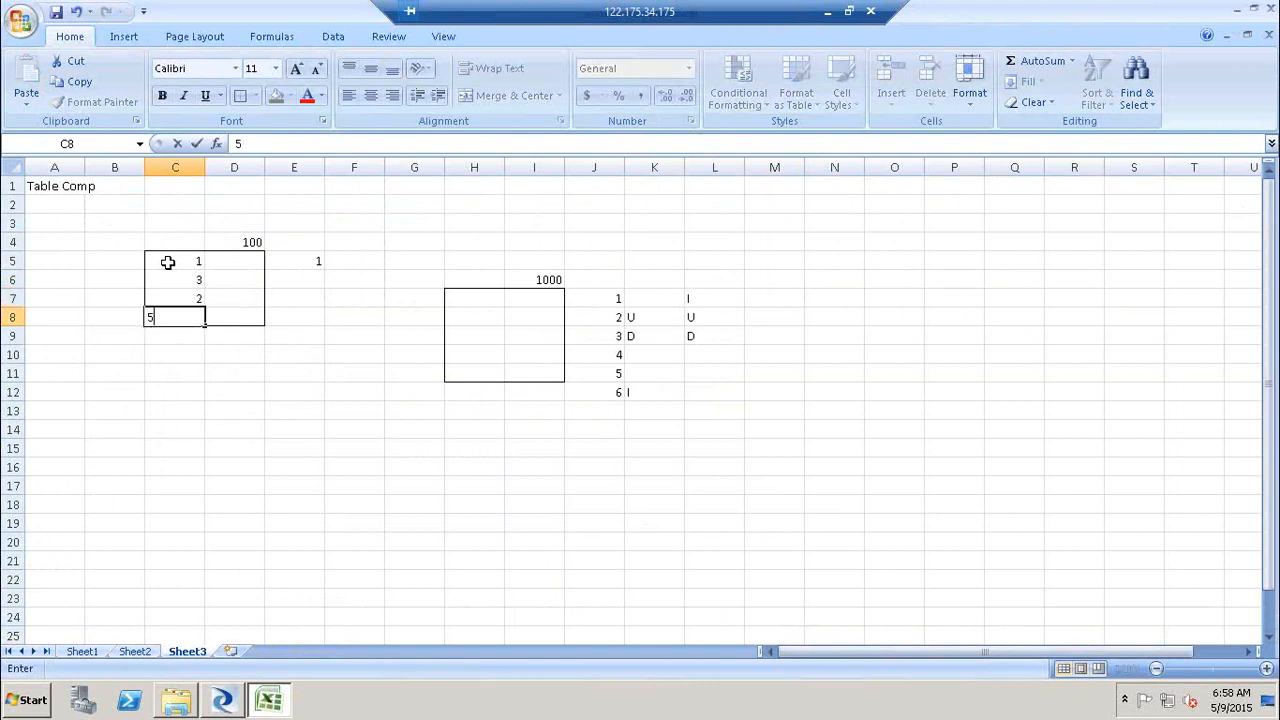
key(Return)
Step: Trace the first source key in C5 against the target box rows I7 to I10
click(181, 264)
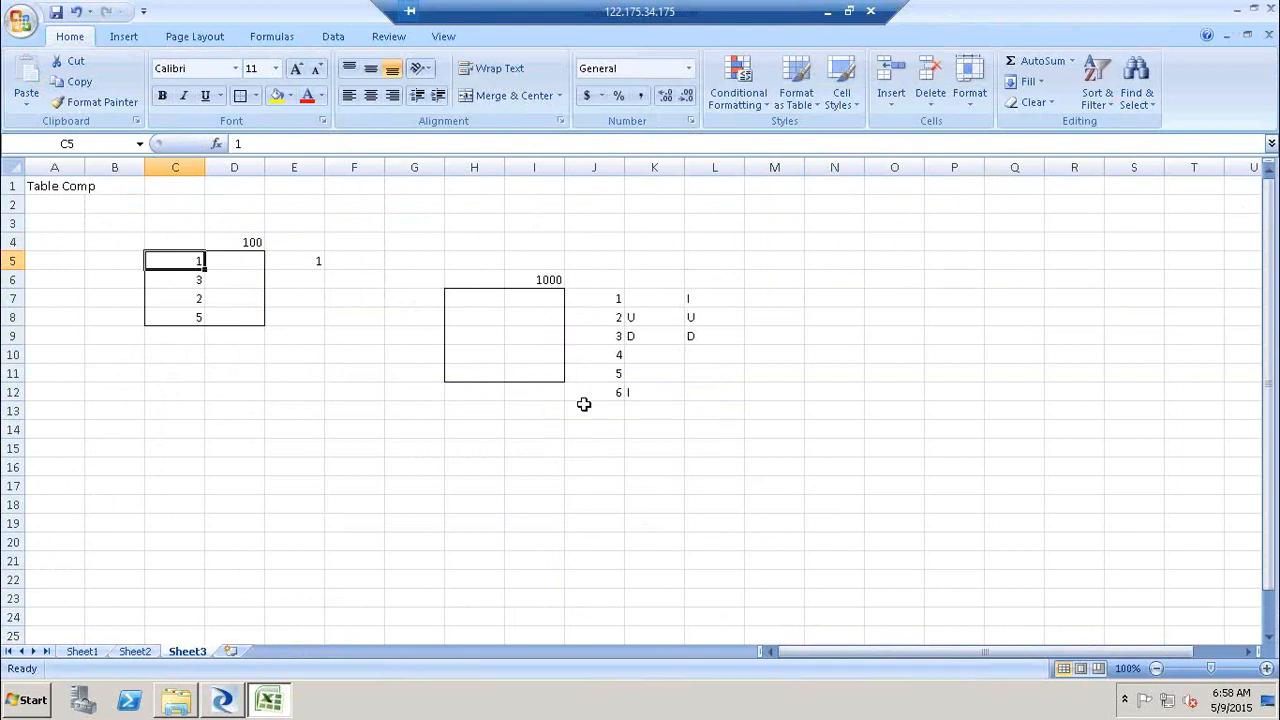
drag(540, 295, 540, 360)
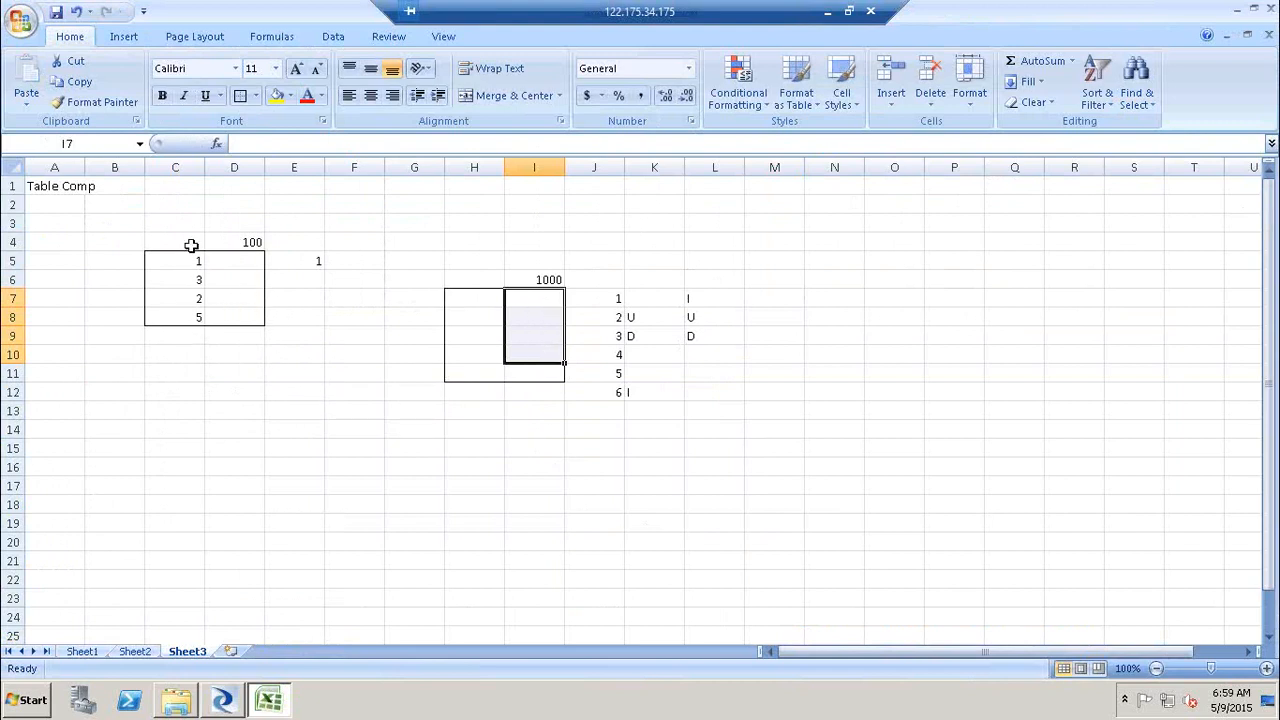
drag(197, 261, 539, 355)
Step: Replace the source keys in C6 to C8 with the sorted values 2, 3 and 4
click(199, 278)
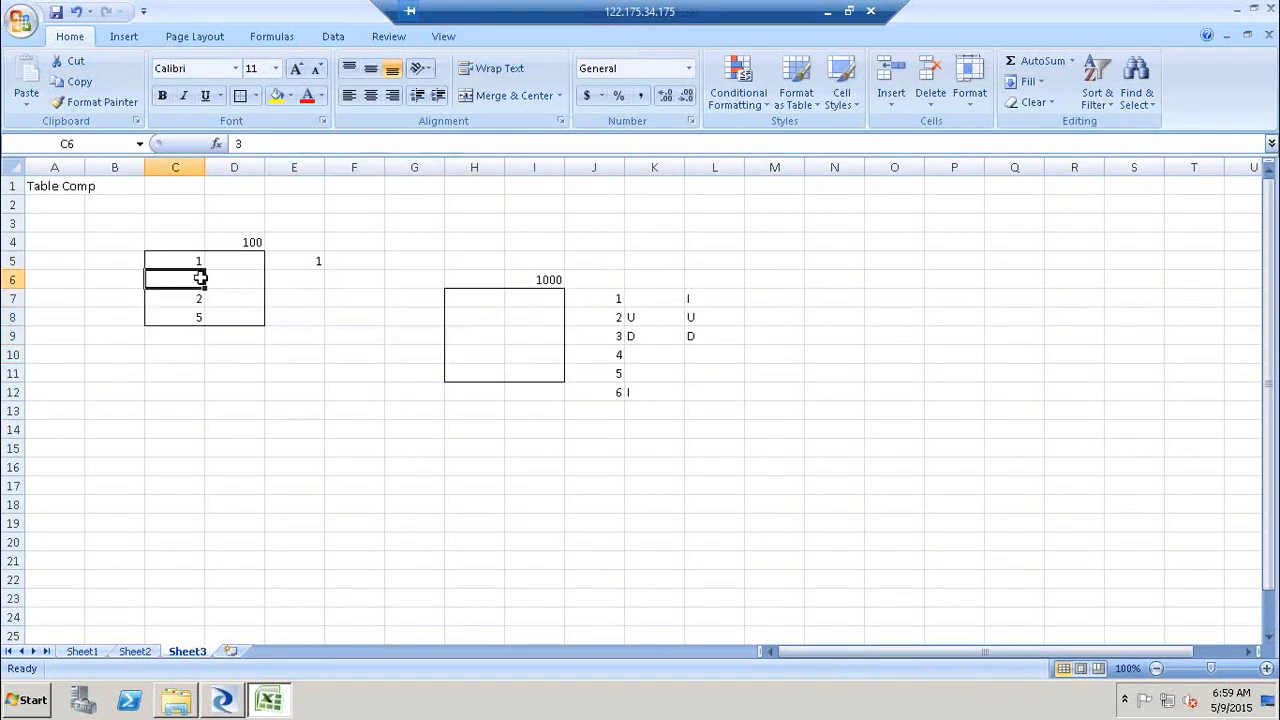
text(2)
key(Return)
text(3)
key(Return)
text(4)
key(Return)
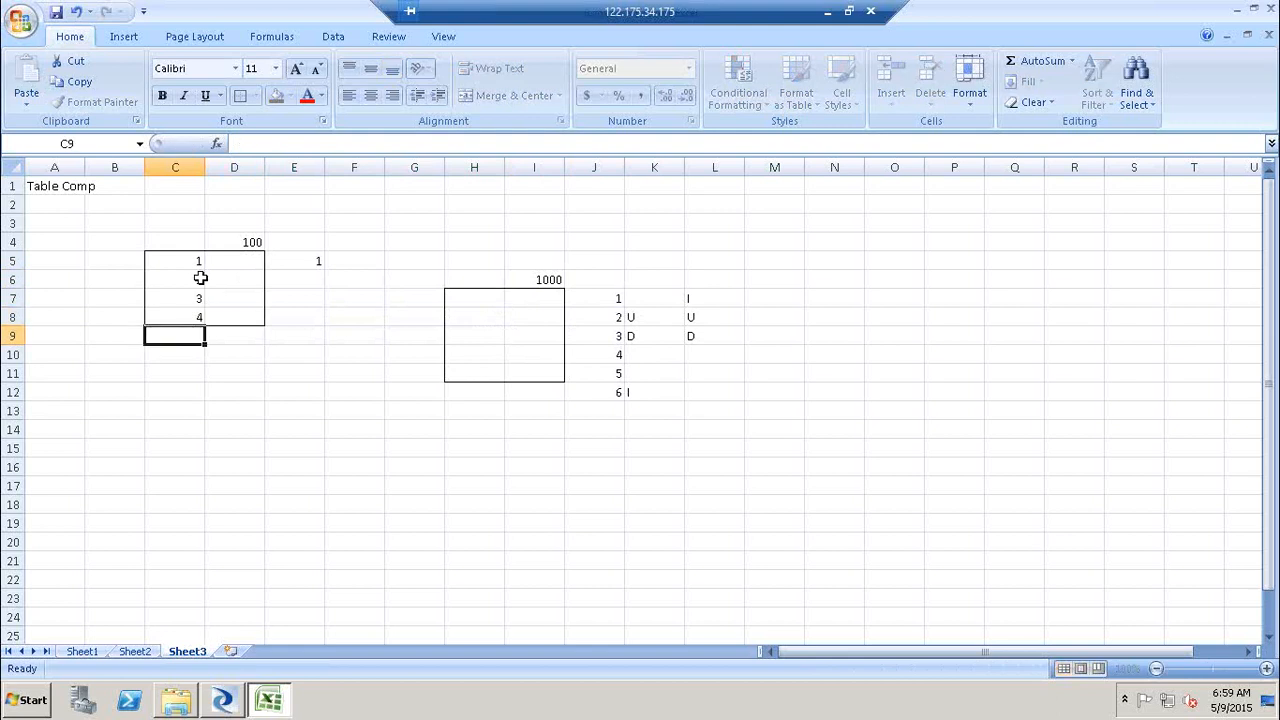
Step: Trace the sorted source keys in C5 and C6 against target cell I7 and the remaining rows I8 to I11
click(179, 263)
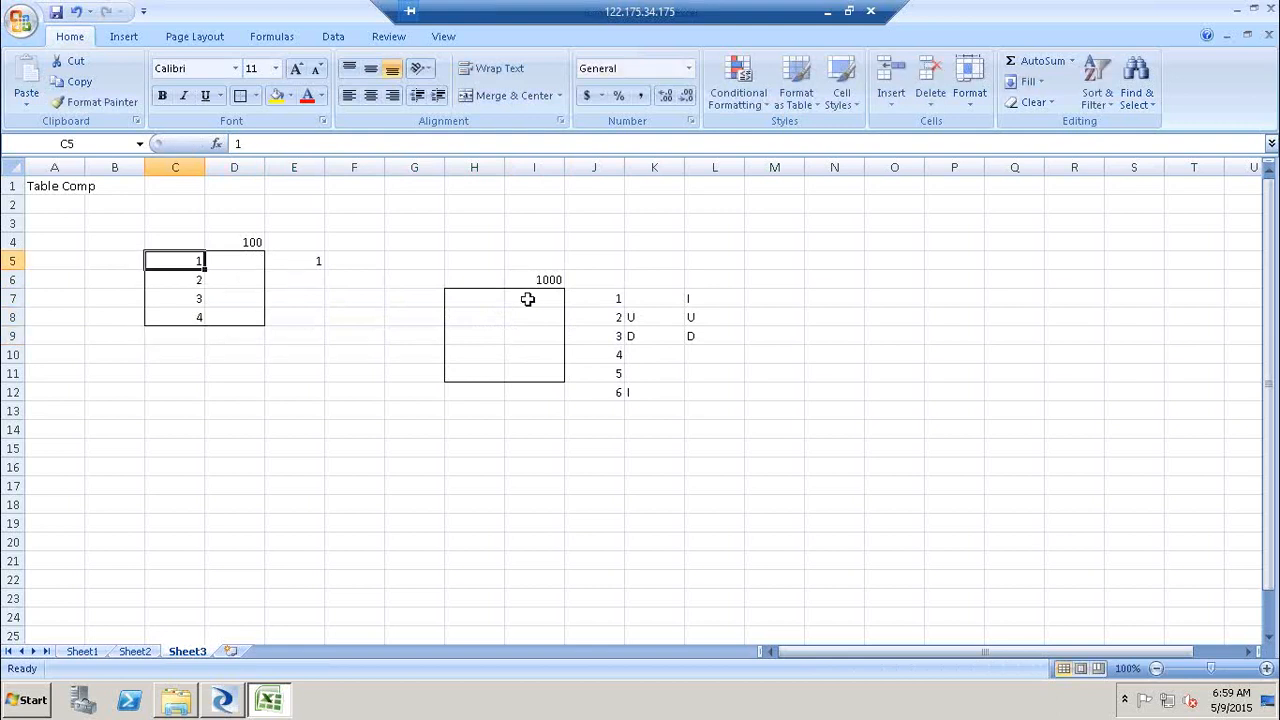
click(526, 296)
click(171, 283)
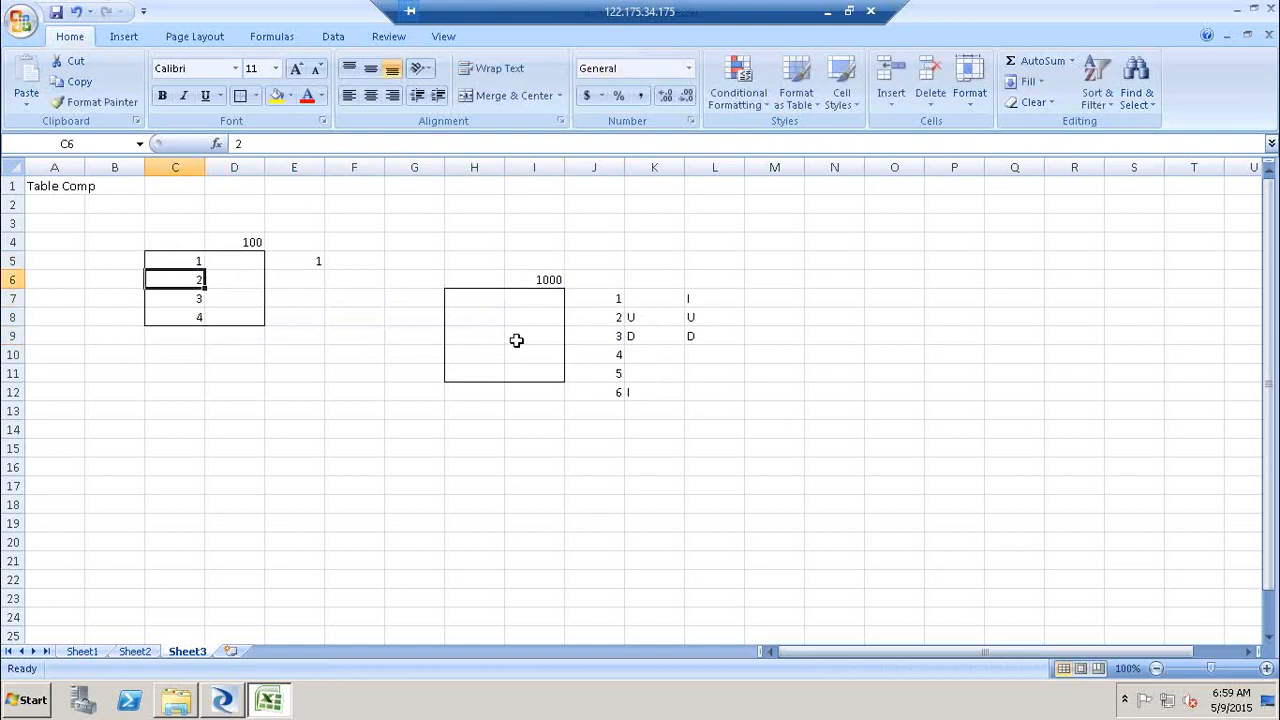
drag(540, 331, 551, 374)
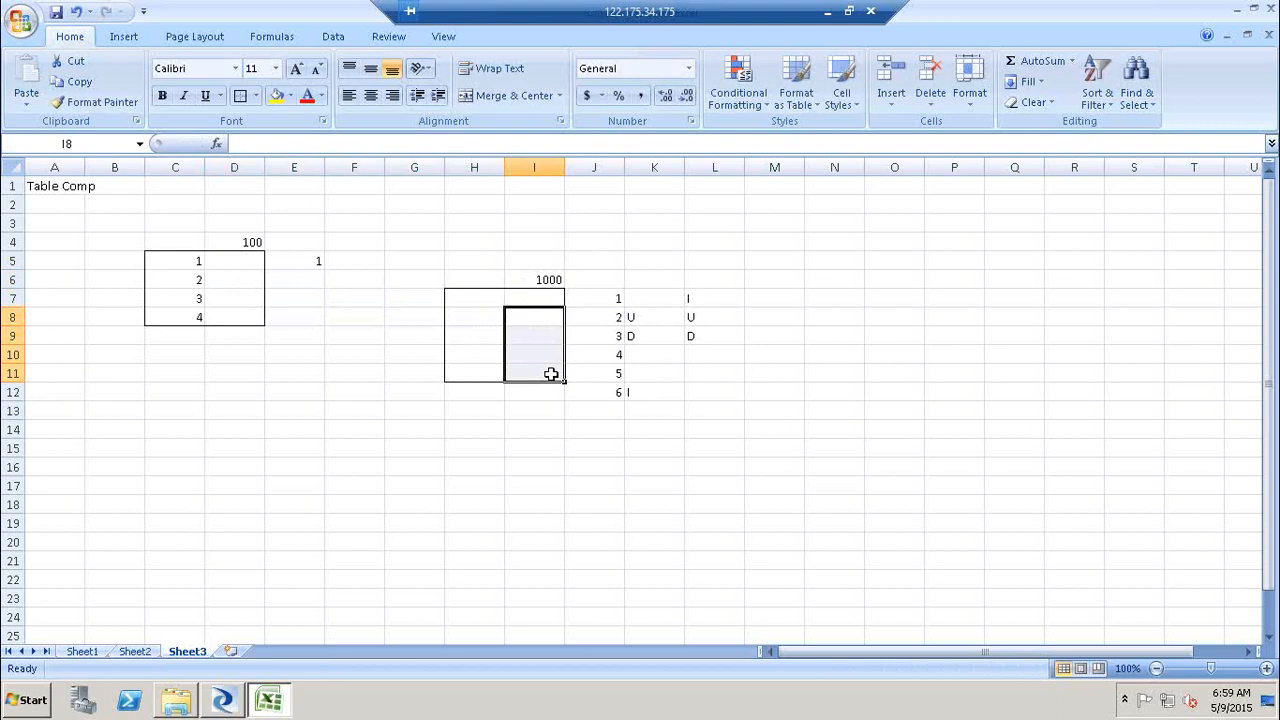
Step: Switch to SAP Data Services Designer and order the DF_HP Query transform by FF_Customer_SRC.CustID, ascending
key(alt+Tab)
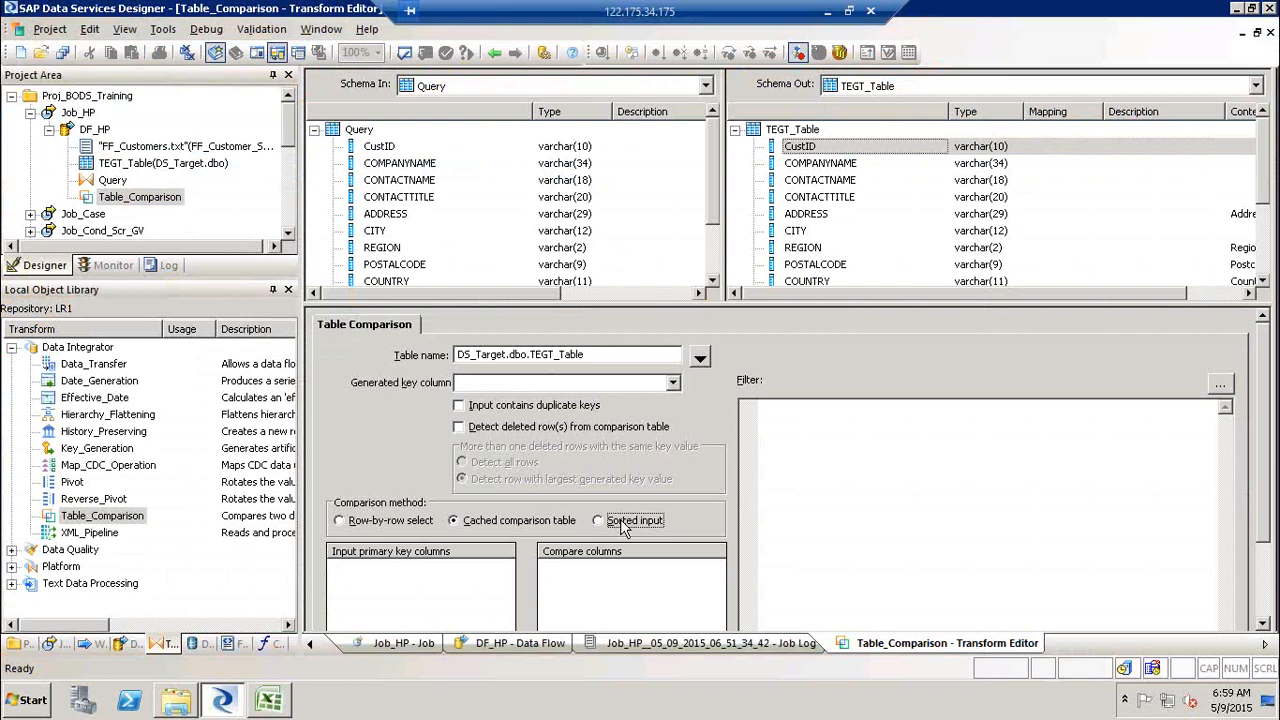
click(495, 55)
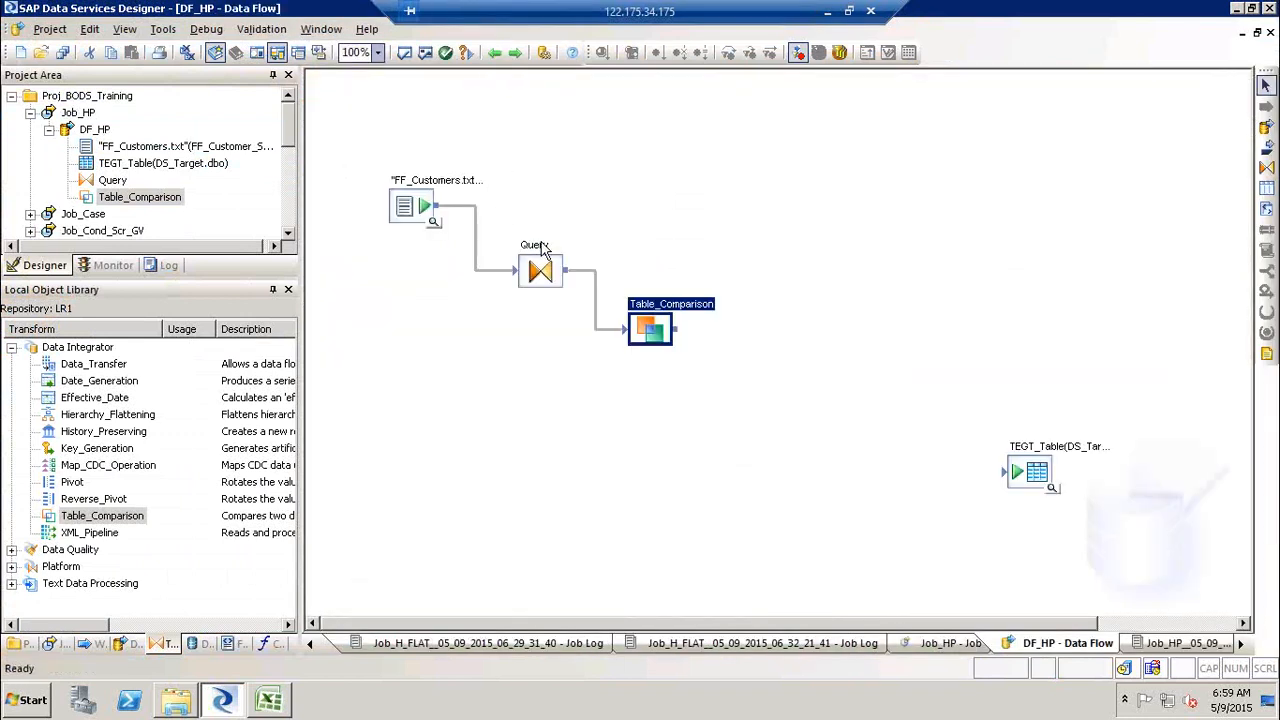
double_click(540, 250)
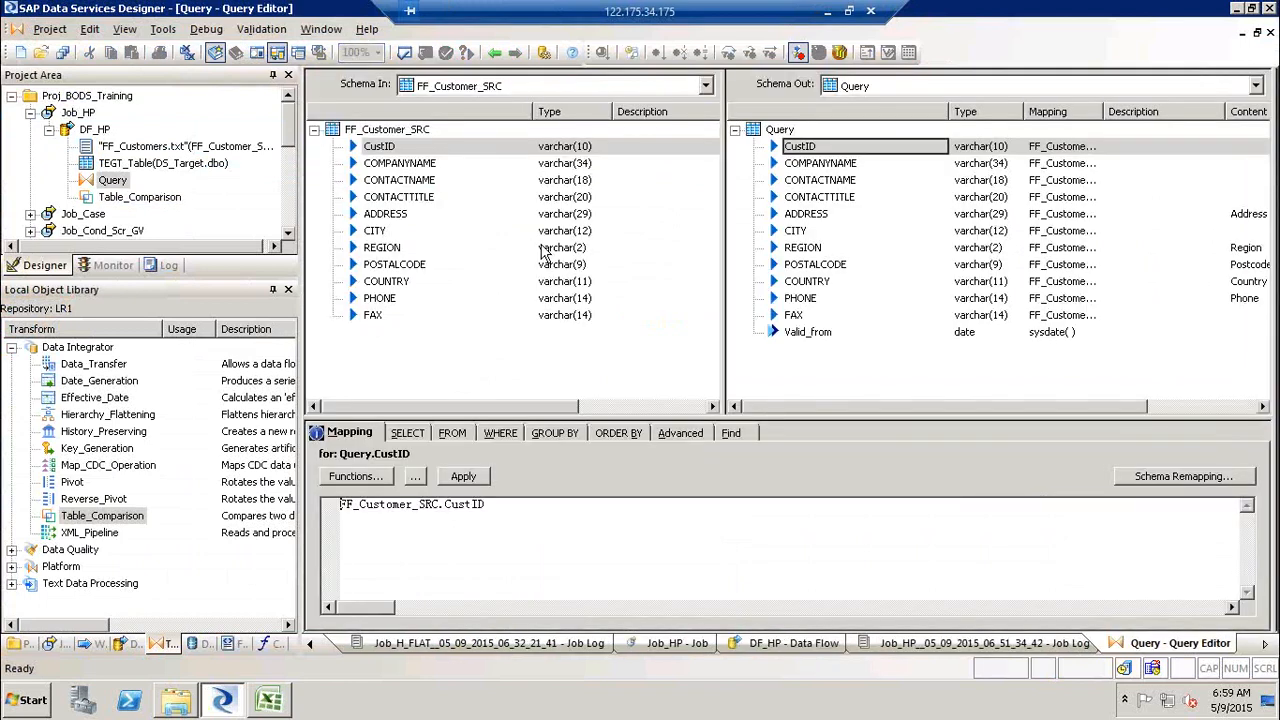
click(625, 438)
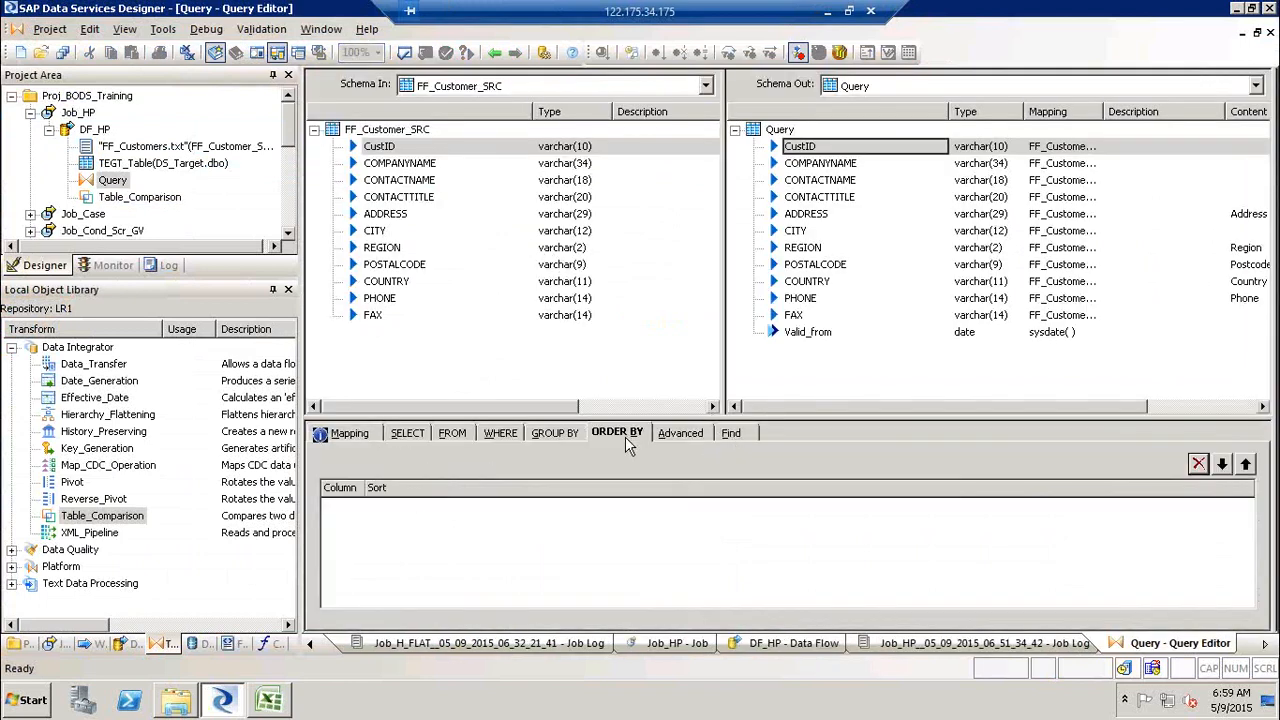
drag(380, 147, 465, 519)
click(540, 508)
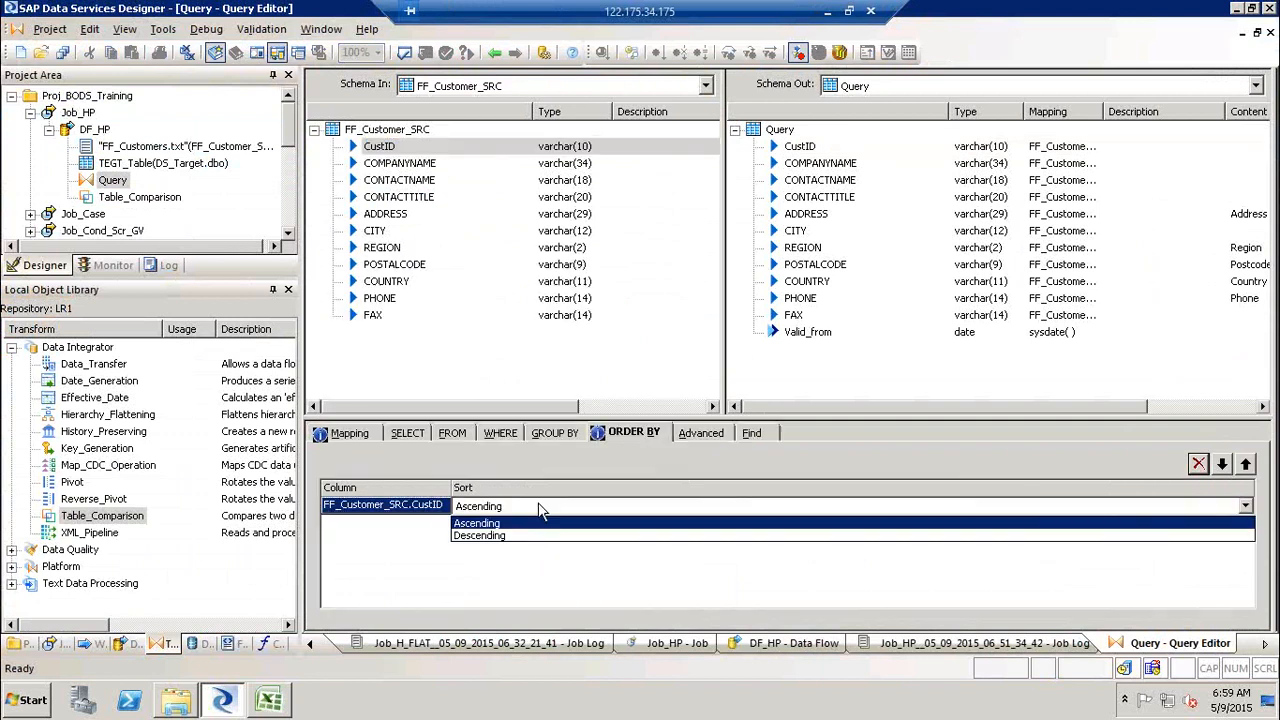
click(533, 526)
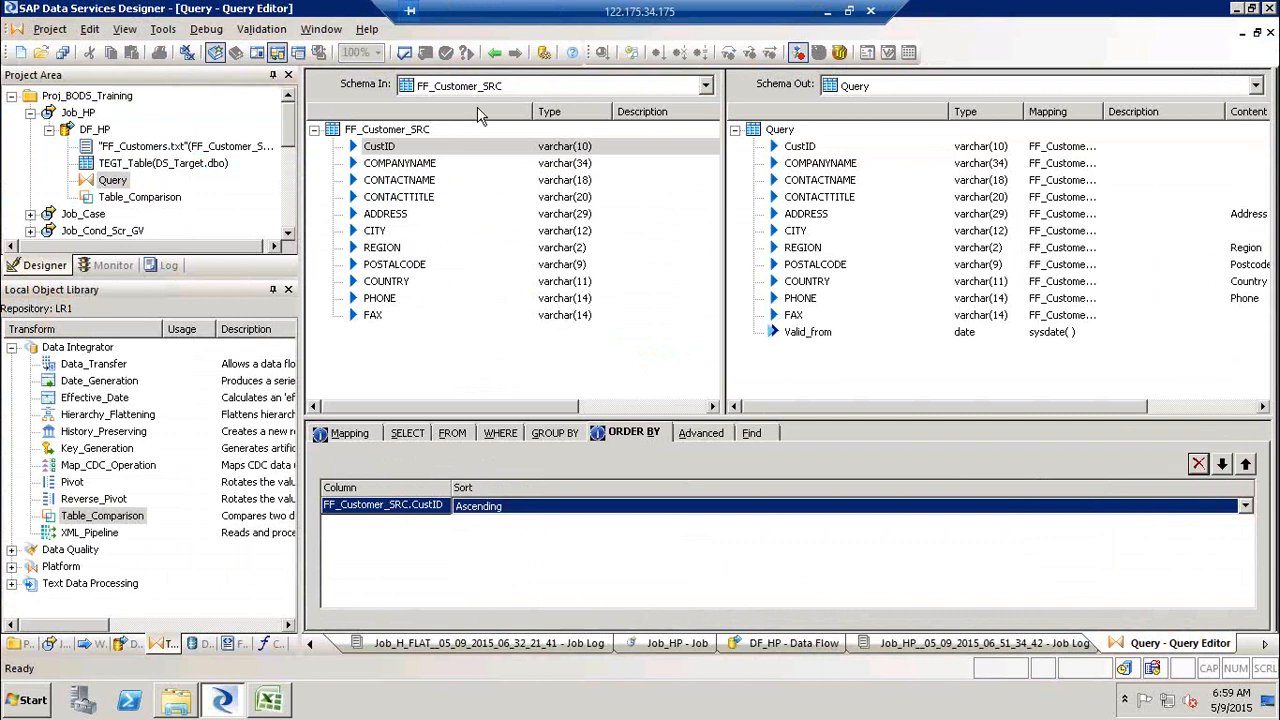
Step: Set the Table_Comparison transform's comparison method to Sorted input and enlarge its settings area
click(494, 53)
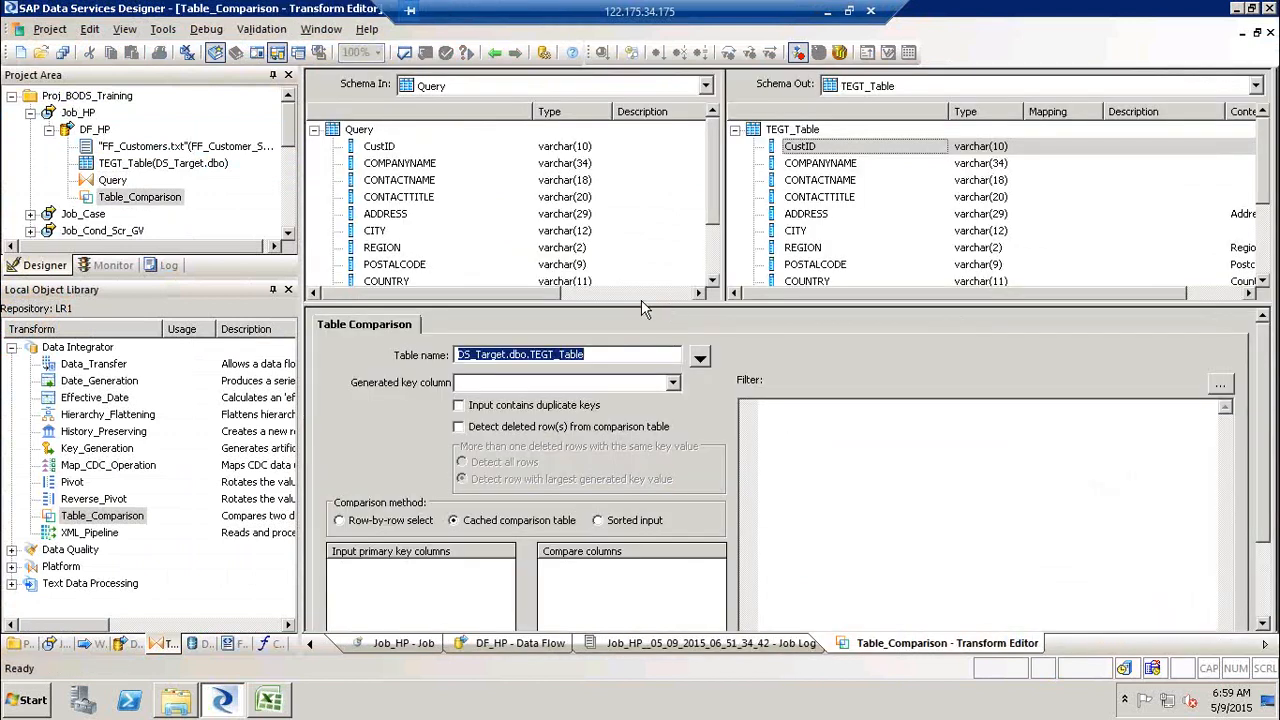
click(598, 521)
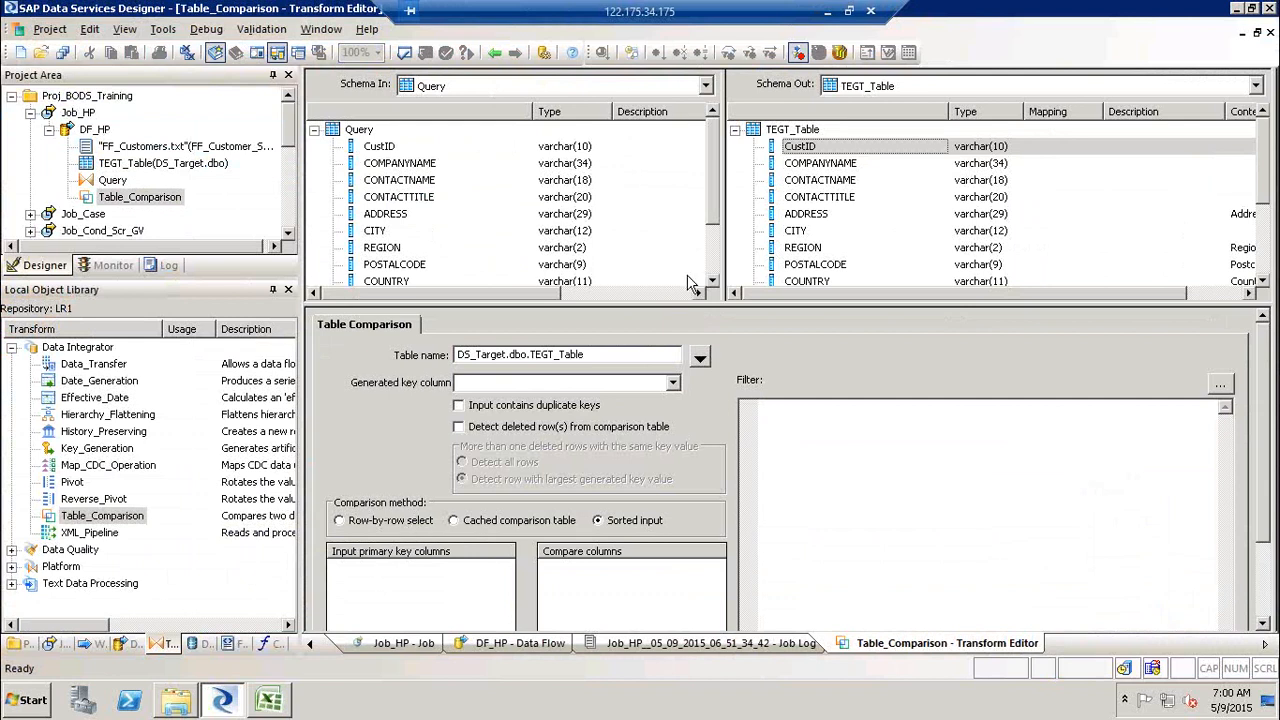
drag(697, 306, 716, 261)
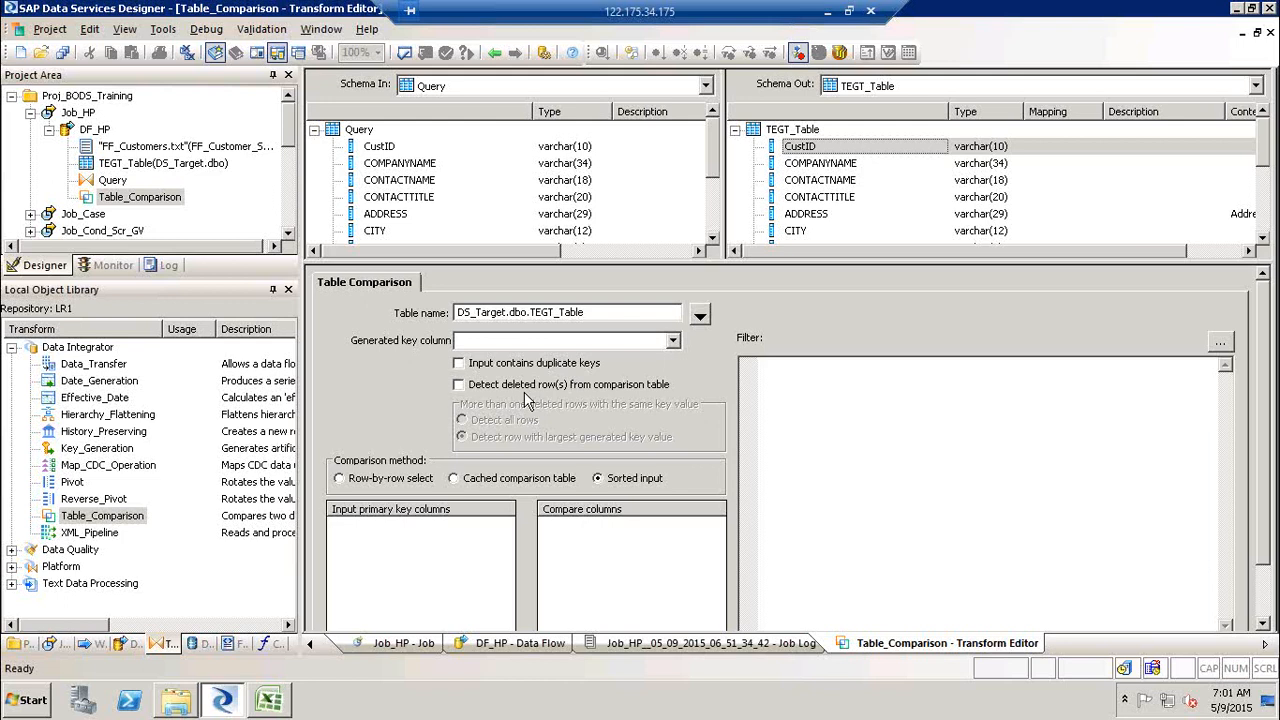
Step: Add an annotation above Table_Comparison in the DF_HP data flow listing I, U and D on separate lines
click(497, 55)
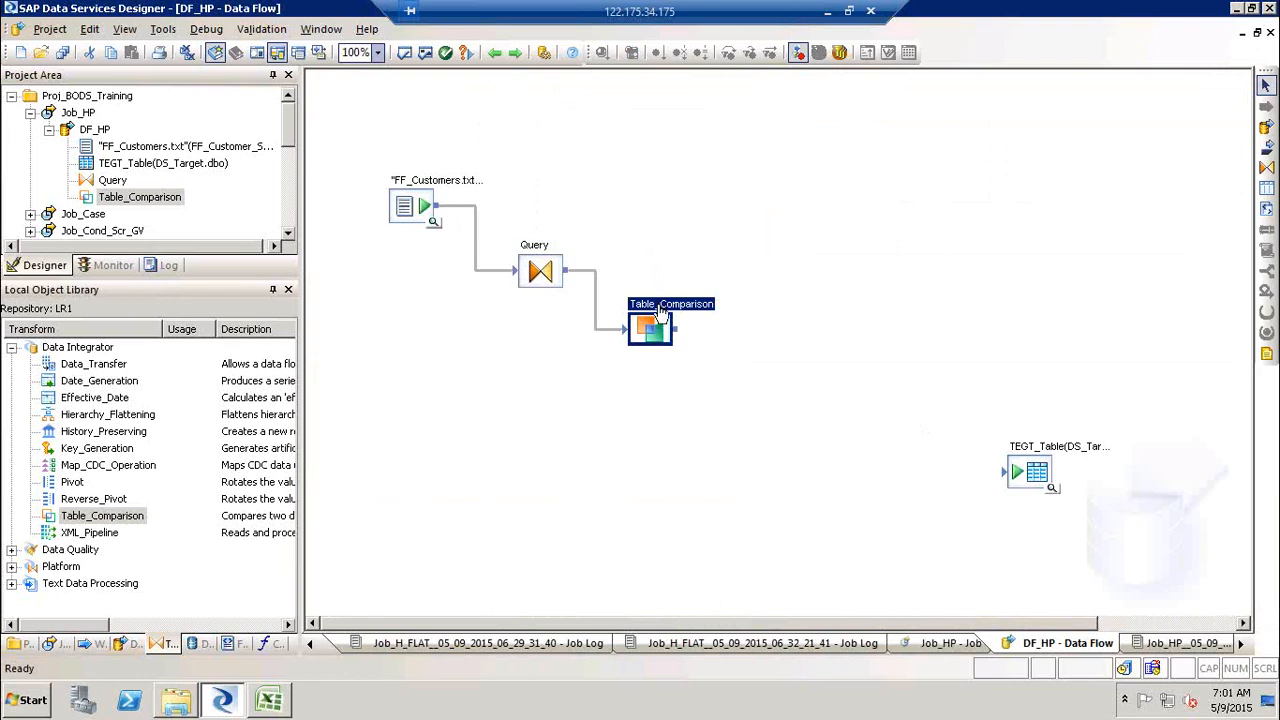
click(1265, 356)
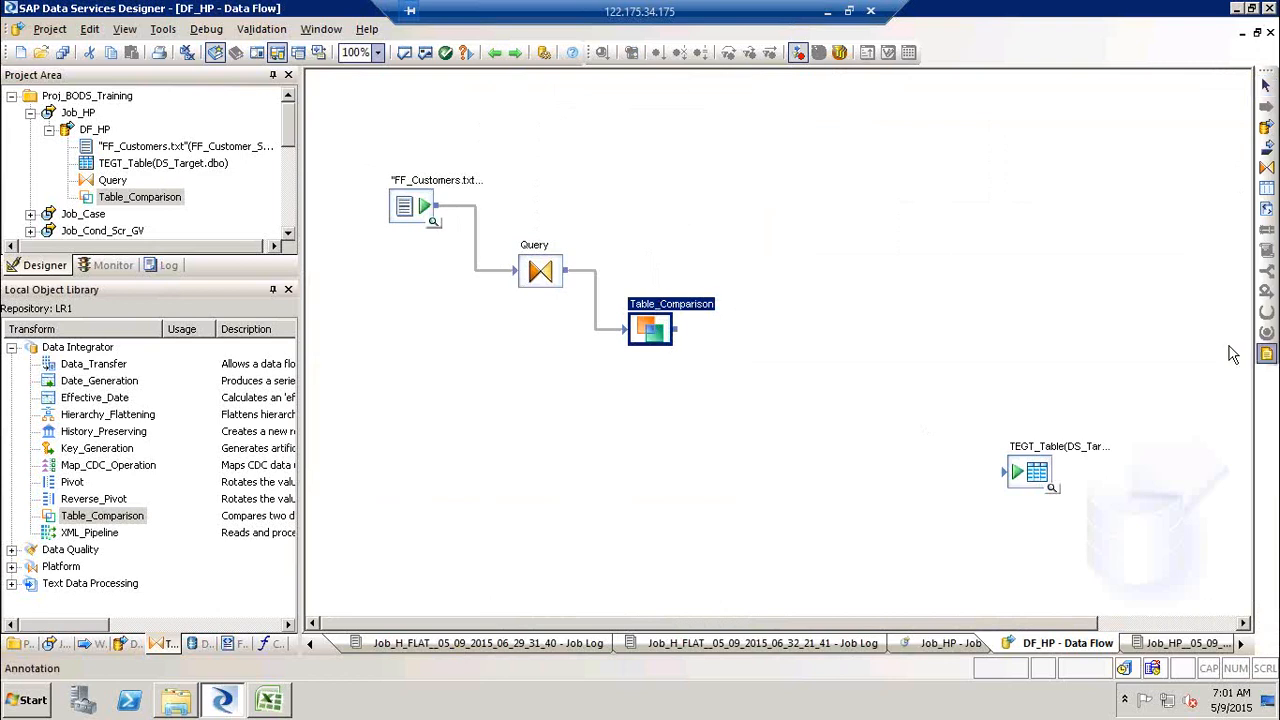
click(658, 207)
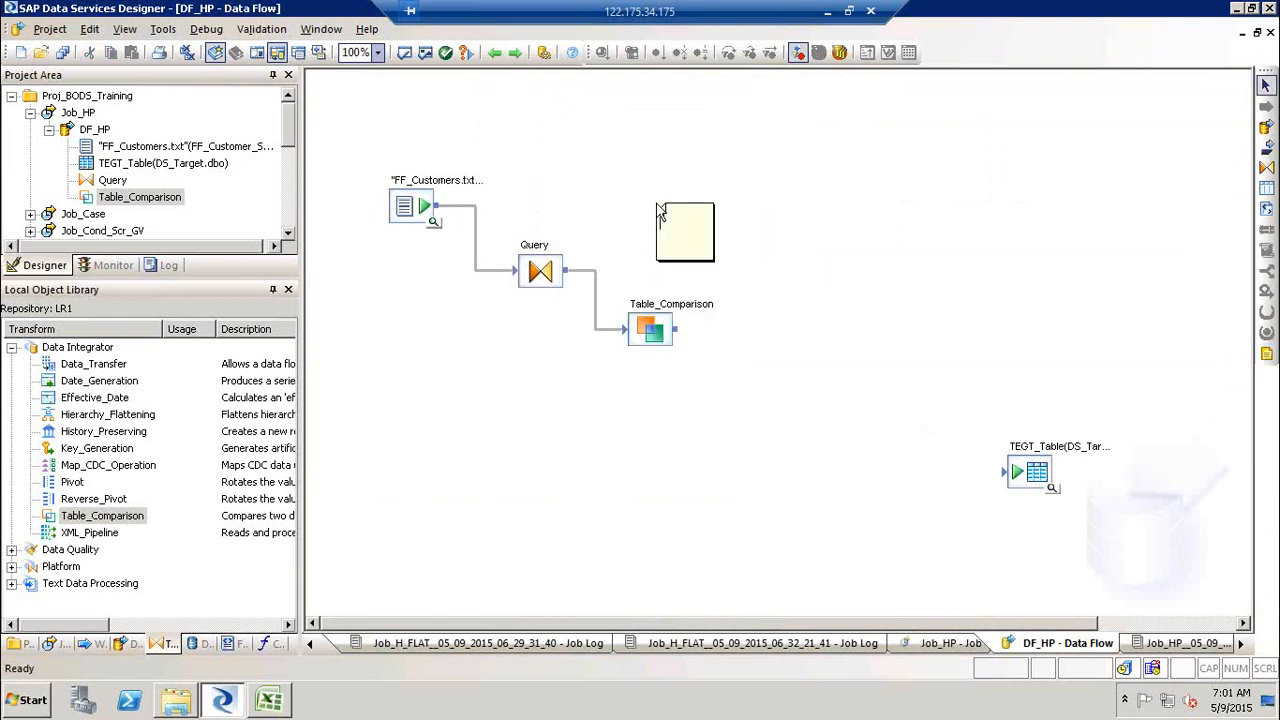
click(660, 222)
text(U)
key(Return)
text(D)
Step: Add a Map_Operation transform to DF_HP, connect Table_Comparison to it and open its settings
click(12, 567)
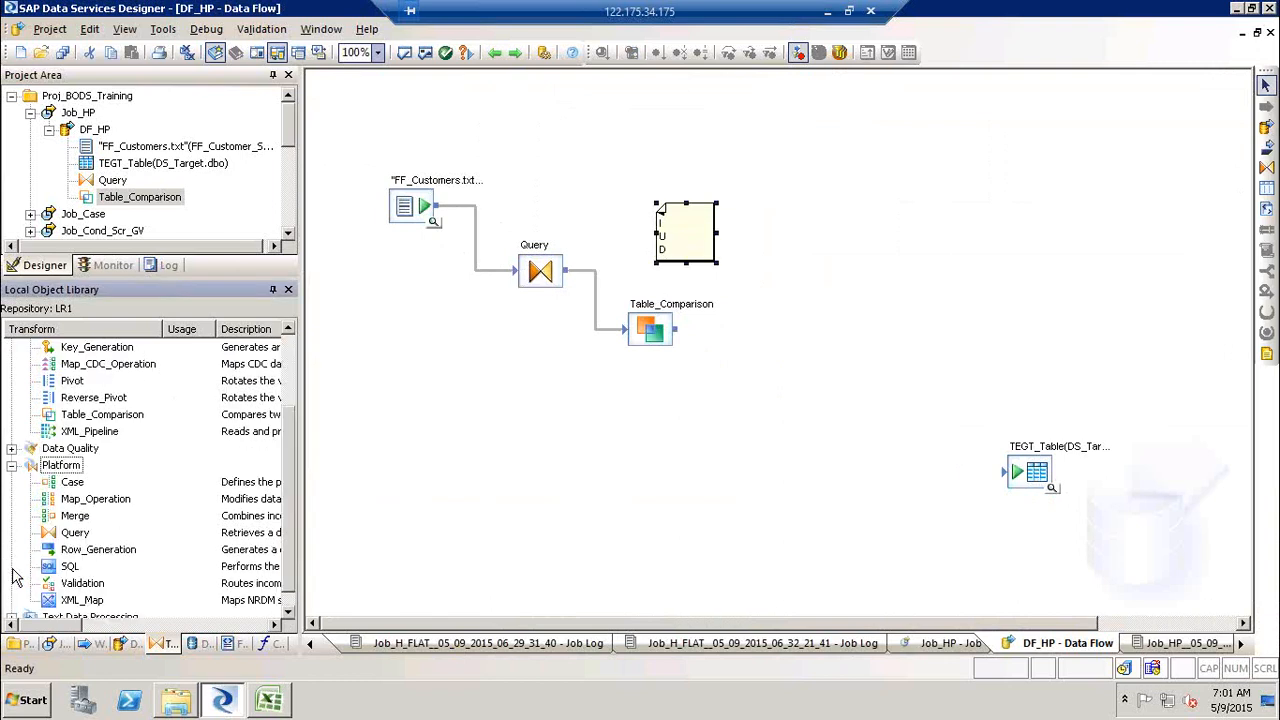
click(80, 499)
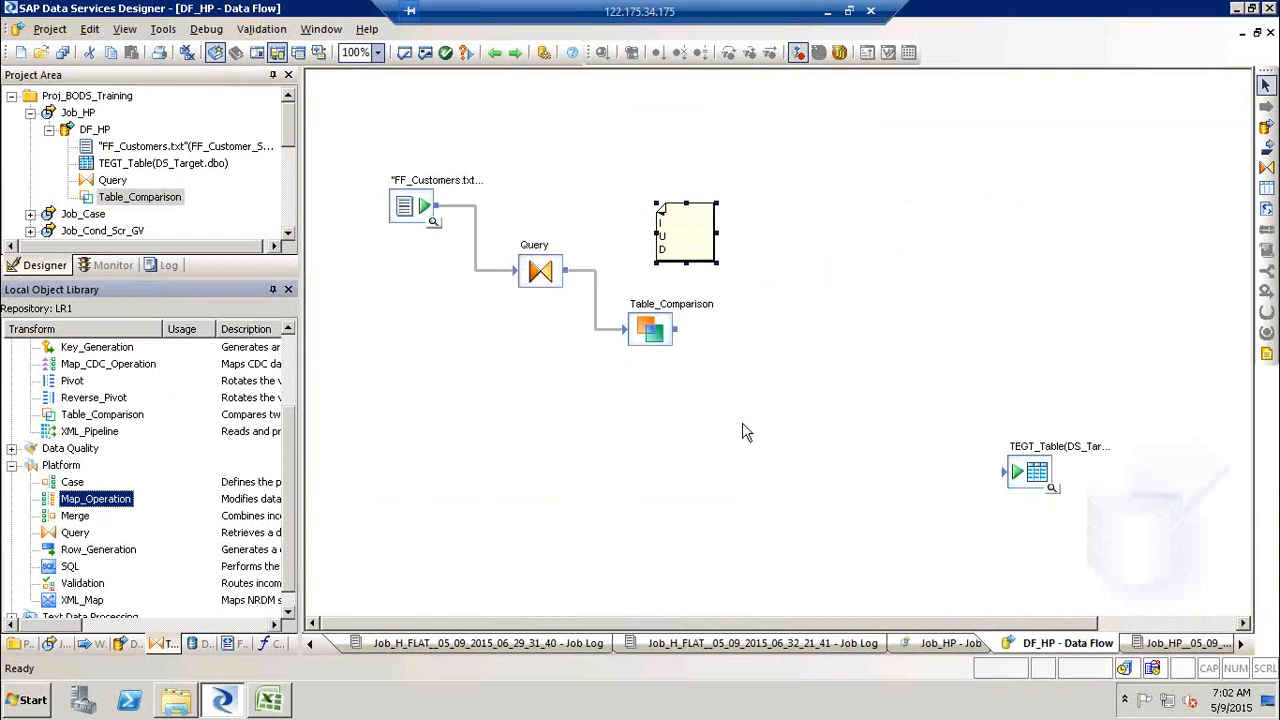
drag(120, 490, 757, 358)
drag(678, 330, 764, 385)
double_click(806, 368)
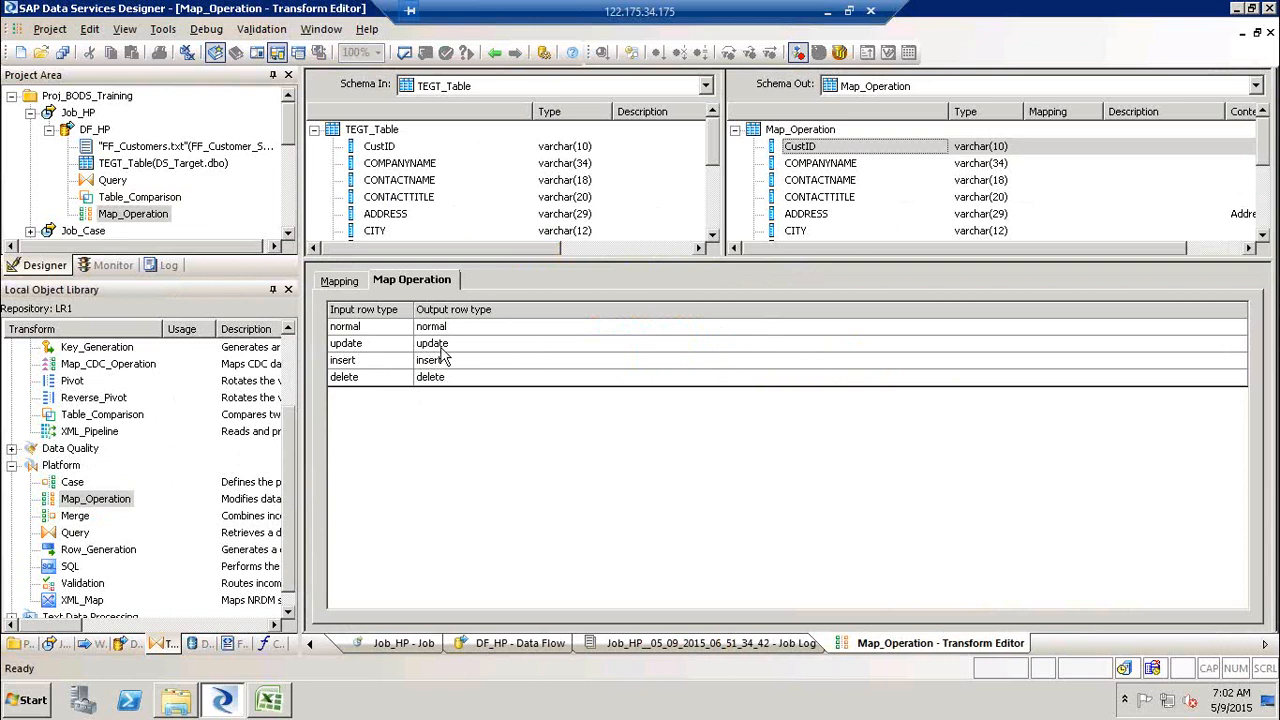
Step: Try mapping Map_Operation's delete input rows to the discard output type, and set them back to delete
click(460, 380)
click(458, 381)
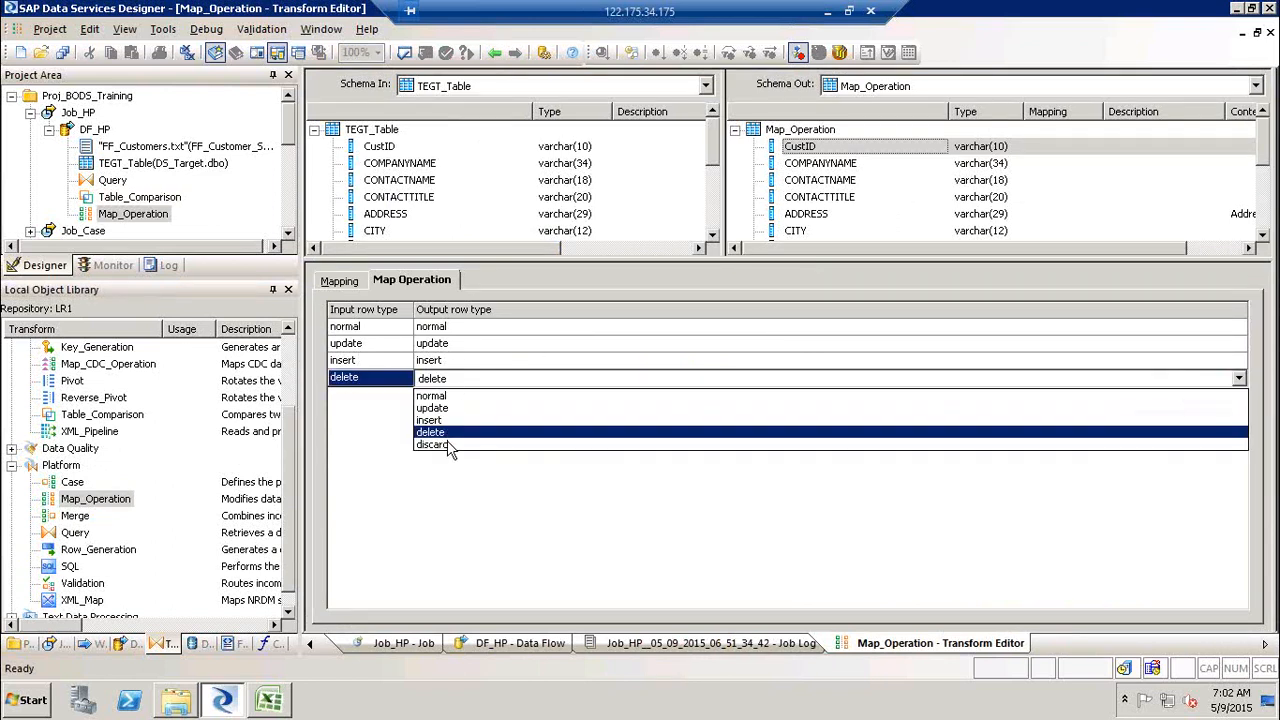
click(450, 446)
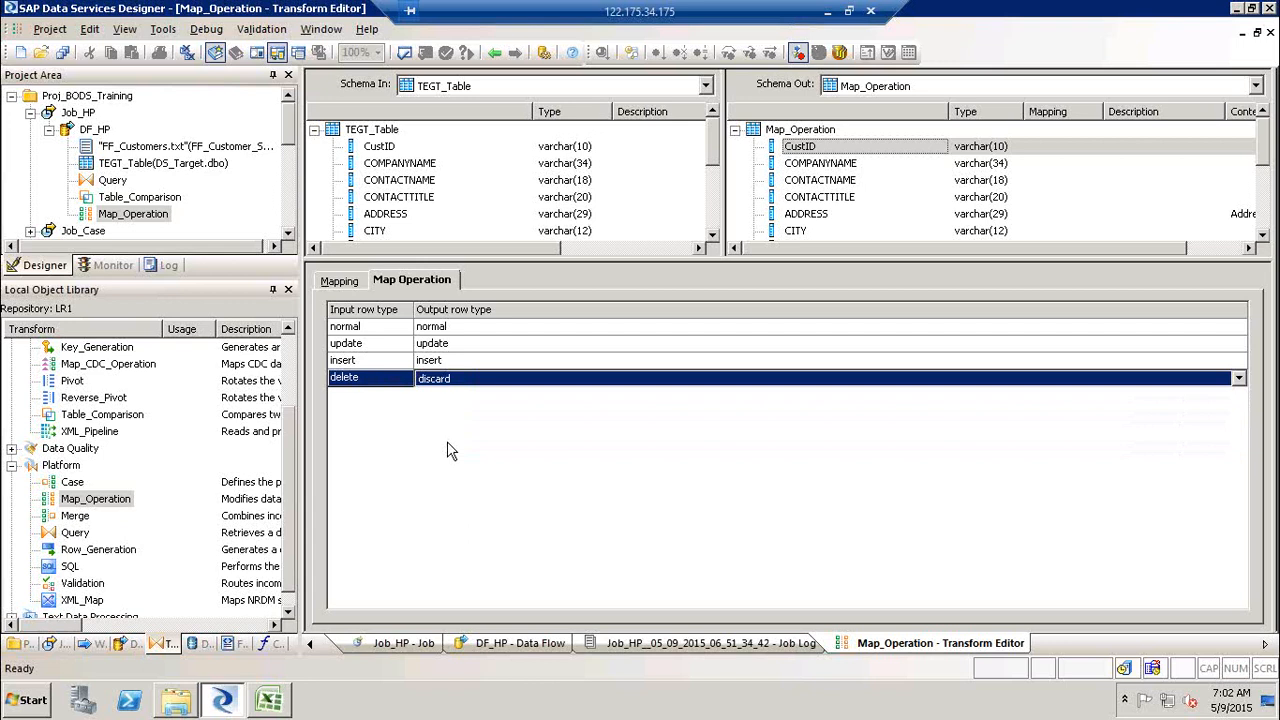
click(455, 387)
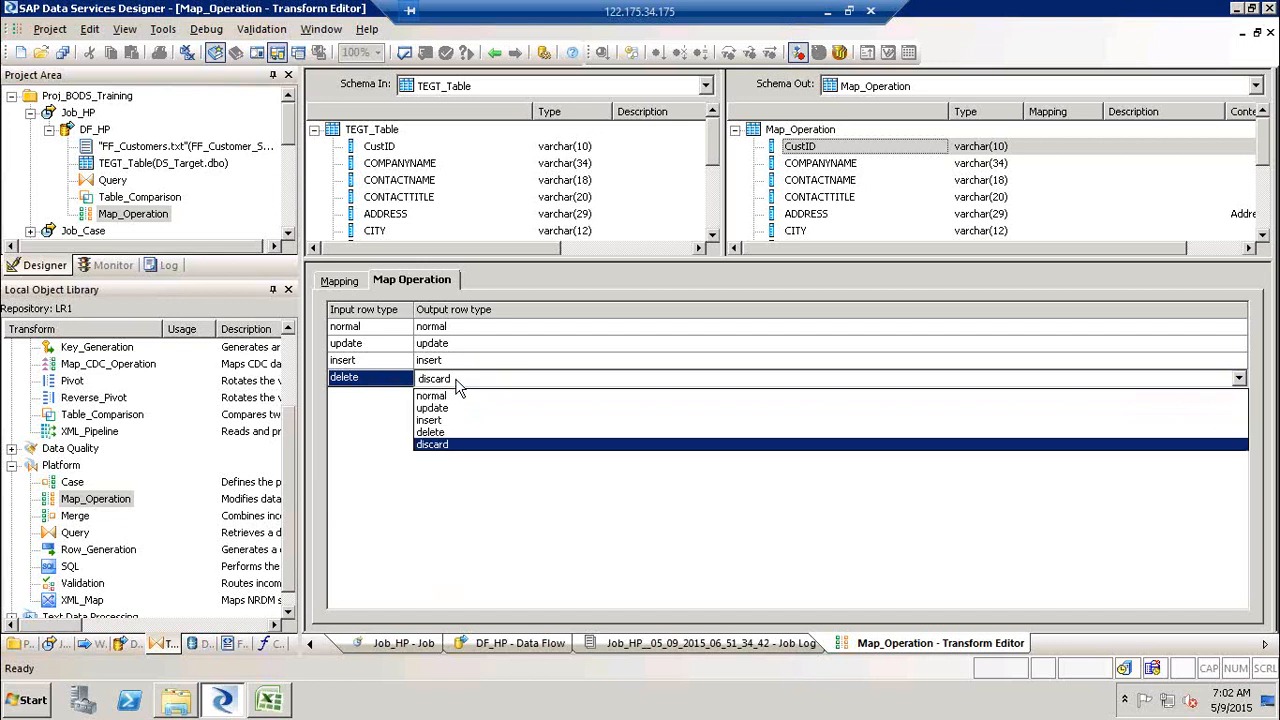
click(438, 433)
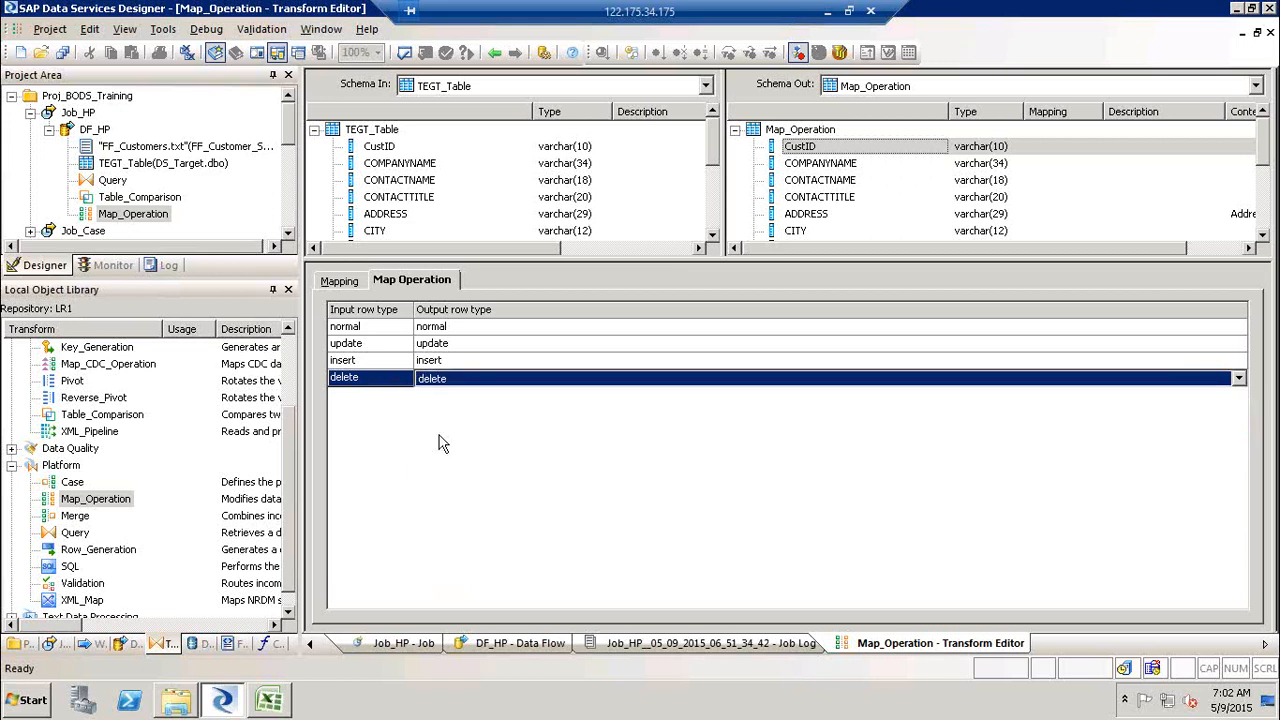
Step: Delete the Map_Operation transform from the DF_HP data flow
click(494, 52)
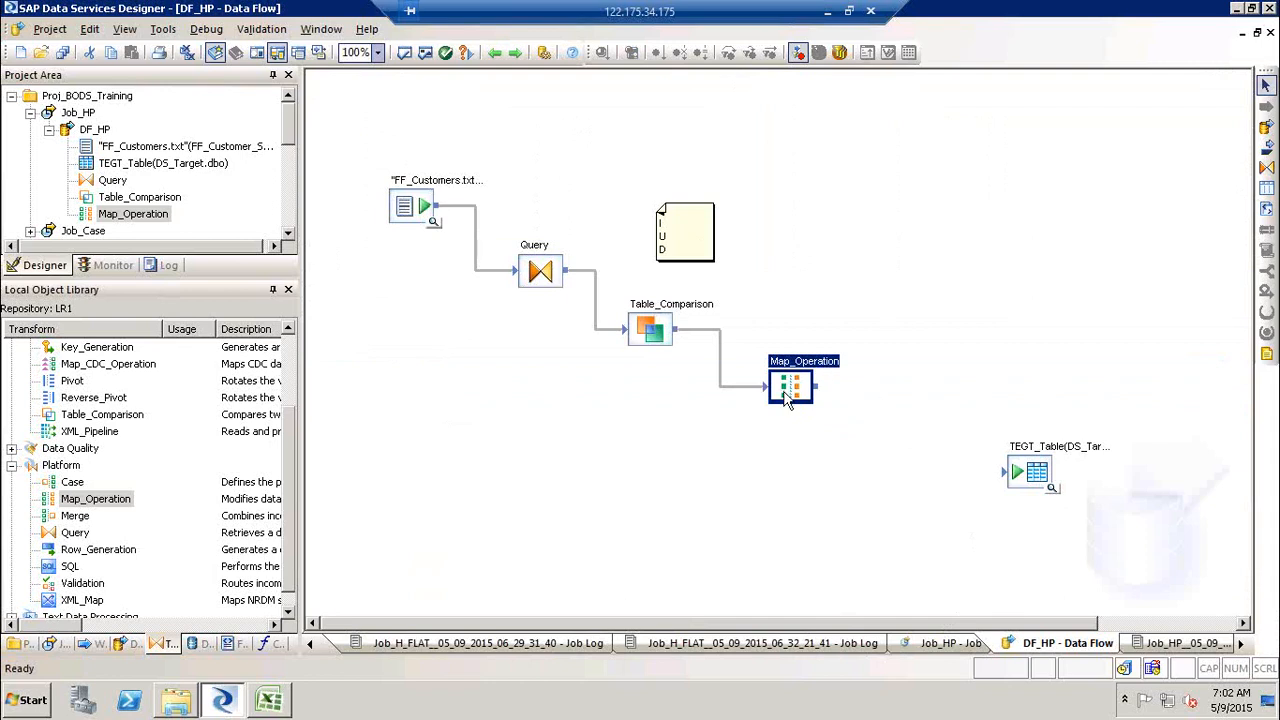
key(Delete)
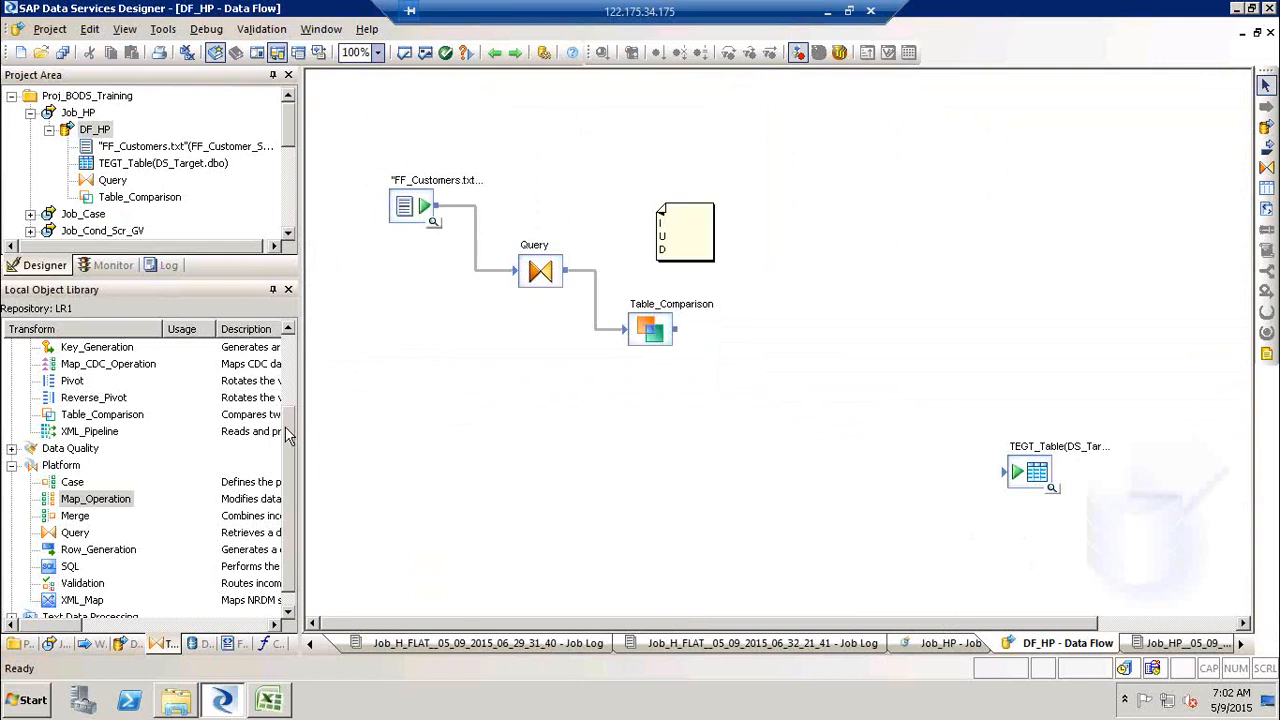
scroll(290, 393, up, 2)
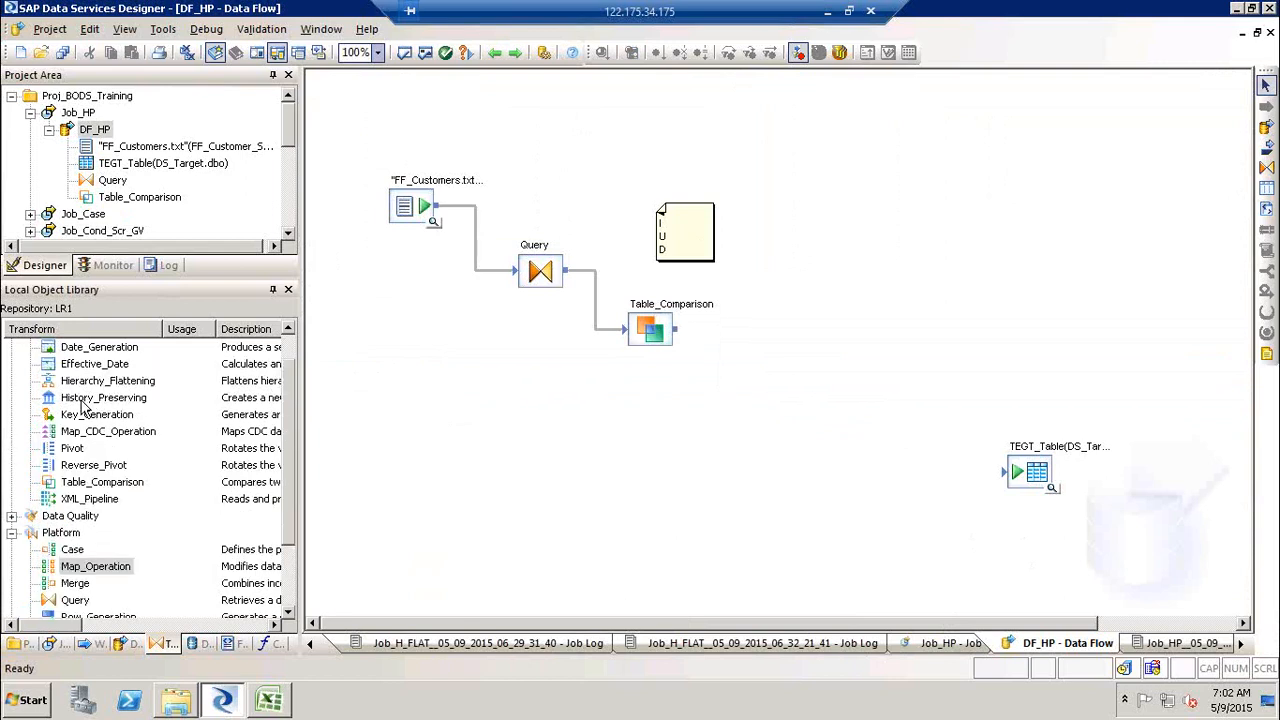
Step: Set the Table_Comparison transform's comparison method to Row-by-row select
drag(82, 401, 690, 298)
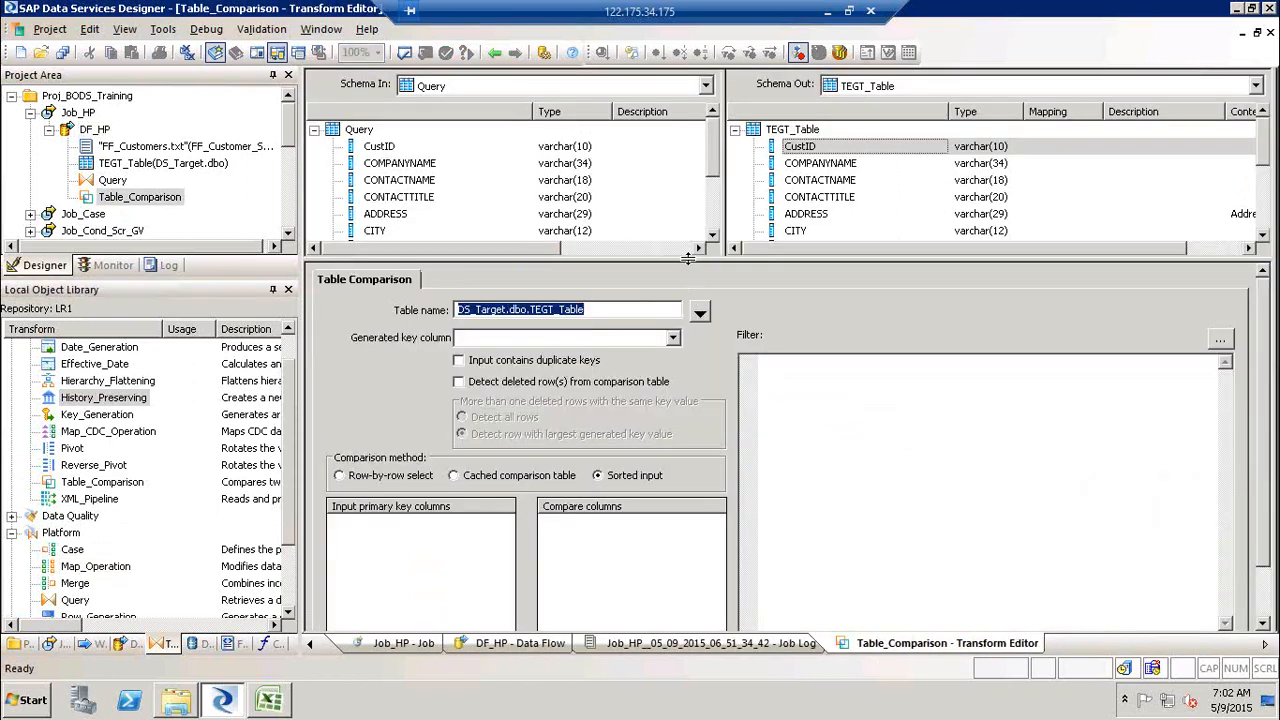
drag(689, 258, 696, 187)
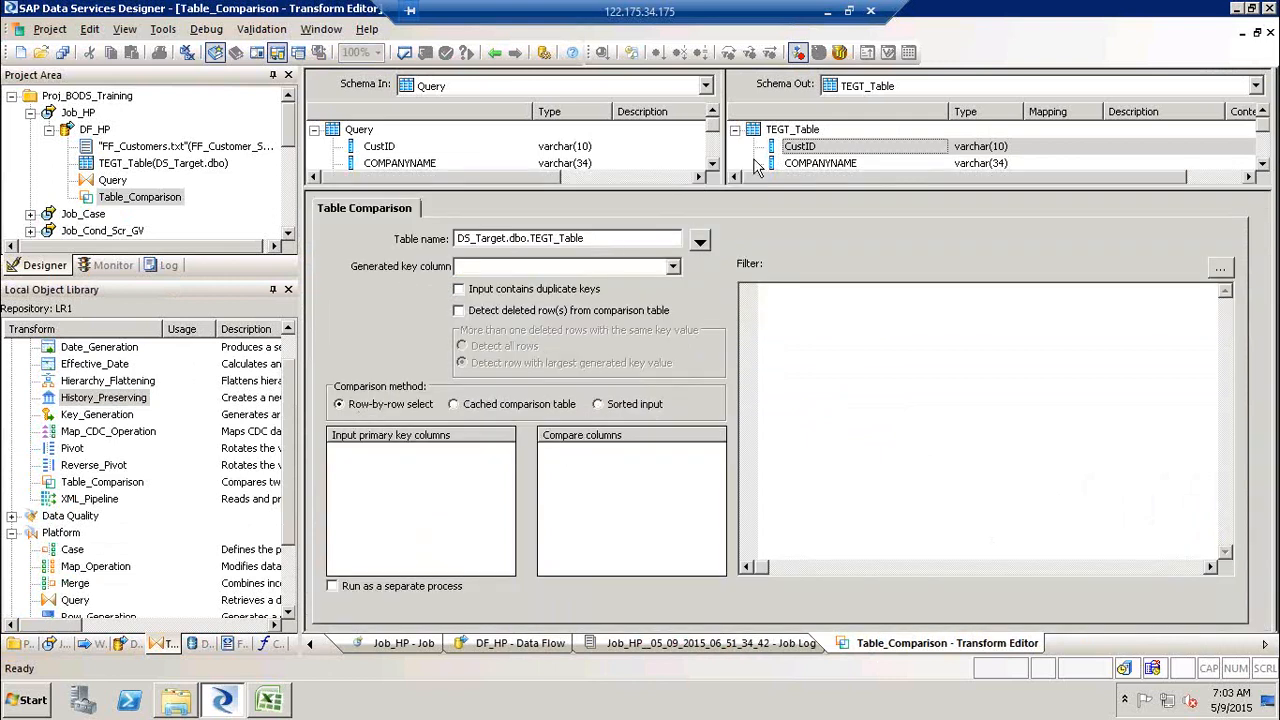
click(495, 53)
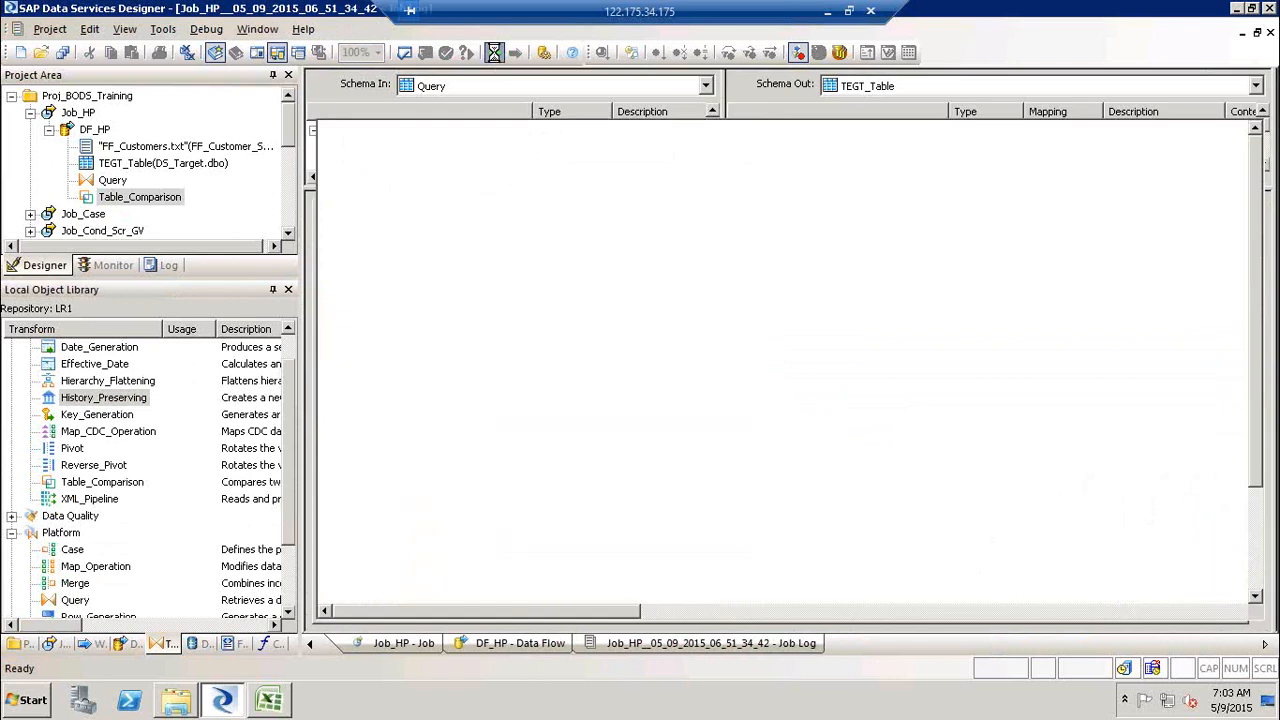
Step: Remove the ascending CustID sort from the Query transform's ORDER BY and return to the data flow
double_click(533, 242)
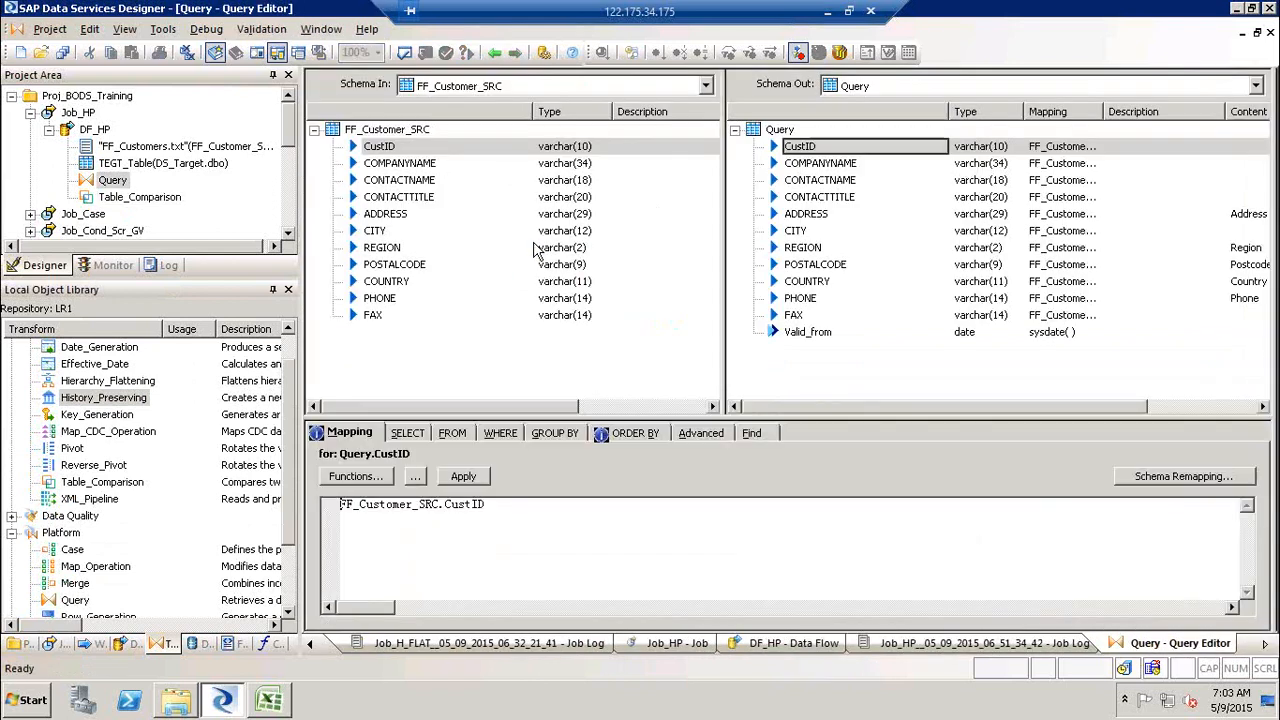
click(650, 430)
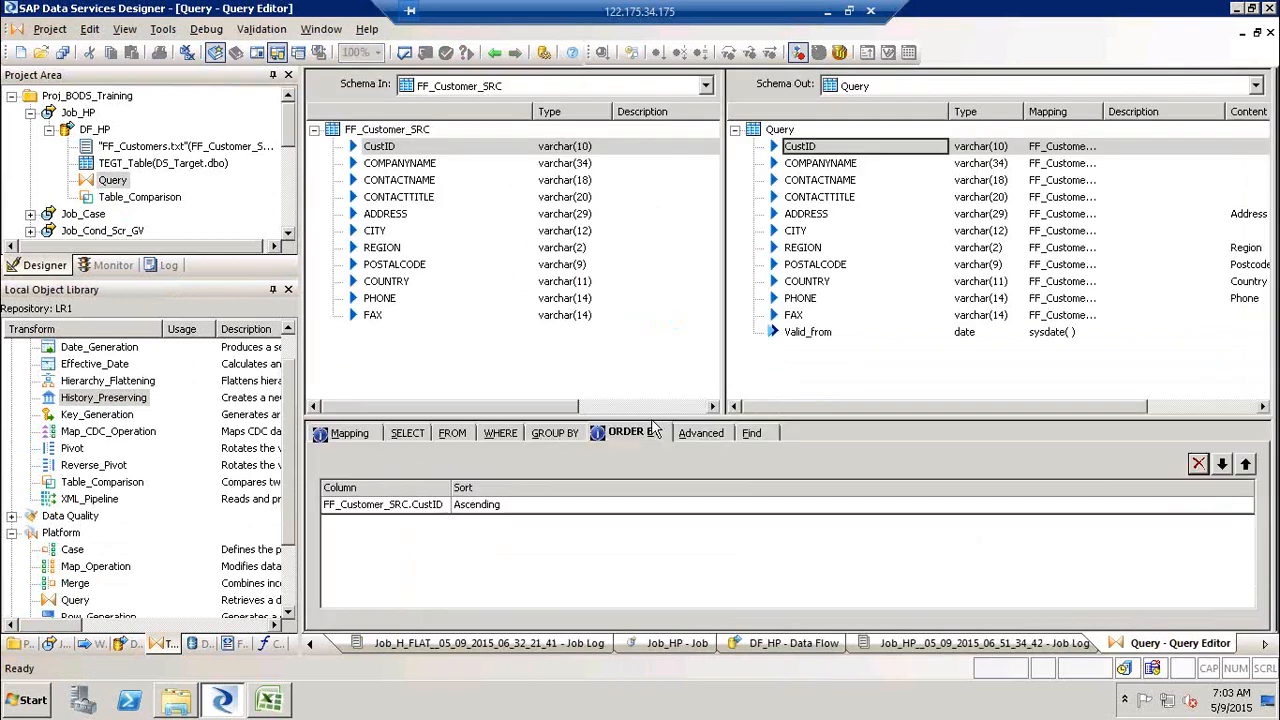
click(565, 504)
right_click(565, 504)
click(604, 556)
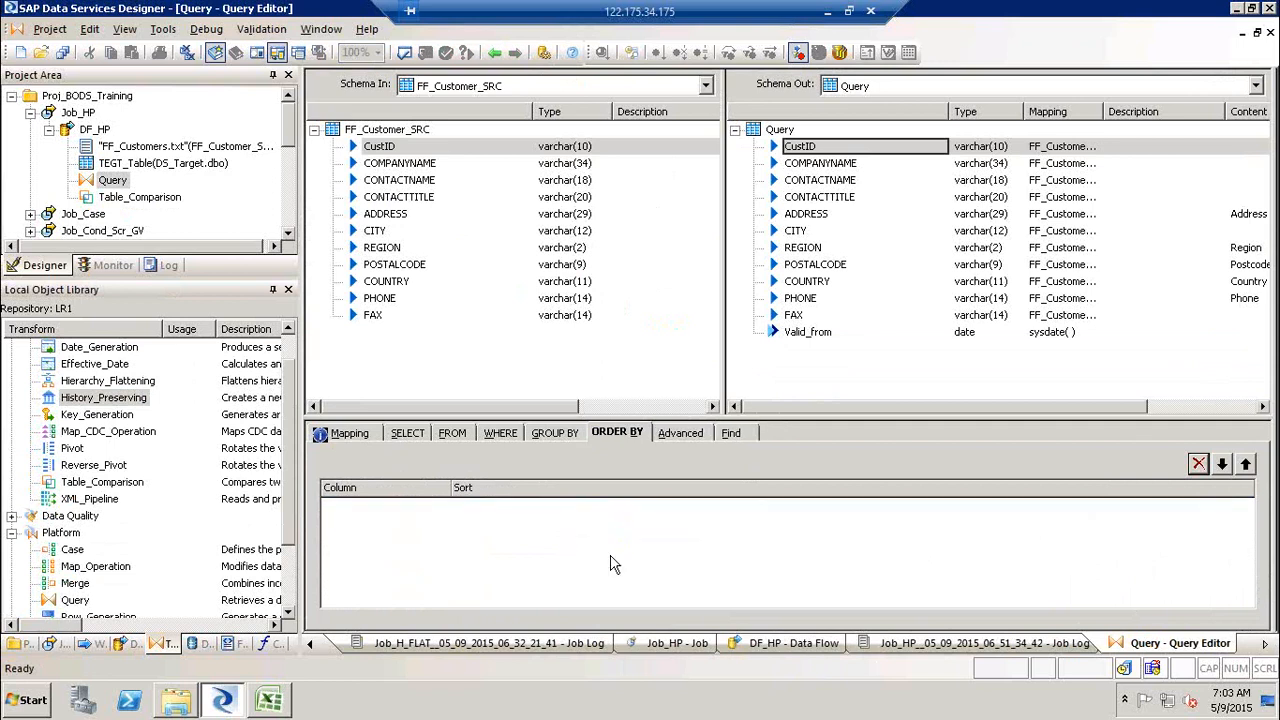
click(497, 57)
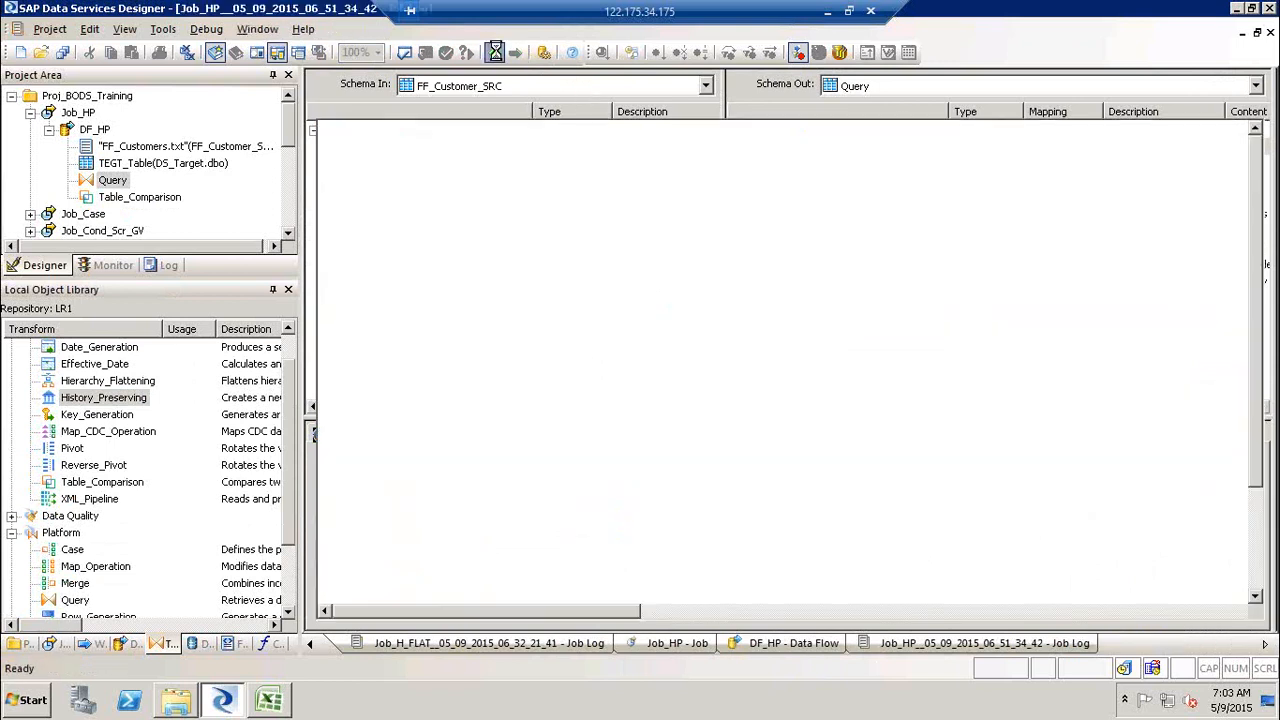
click(497, 57)
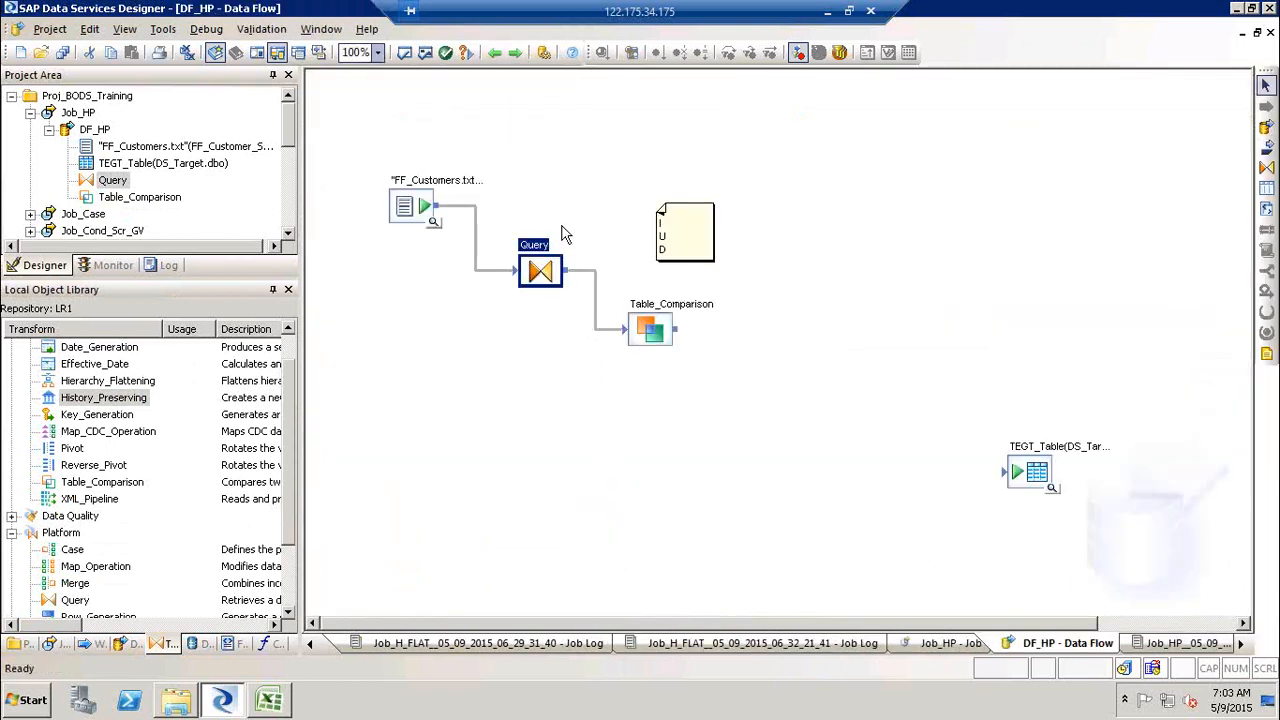
Step: Assign CustID from the Query input schema as the input primary key column of Table_Comparison
click(649, 310)
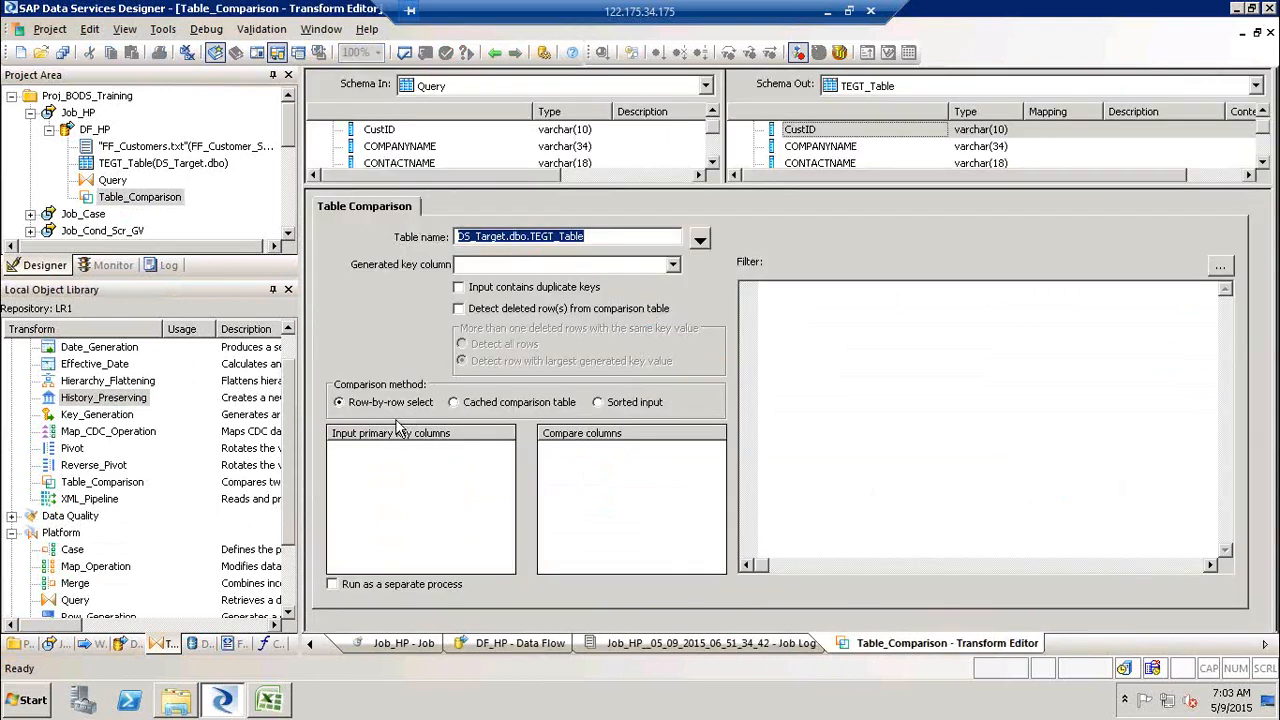
click(388, 490)
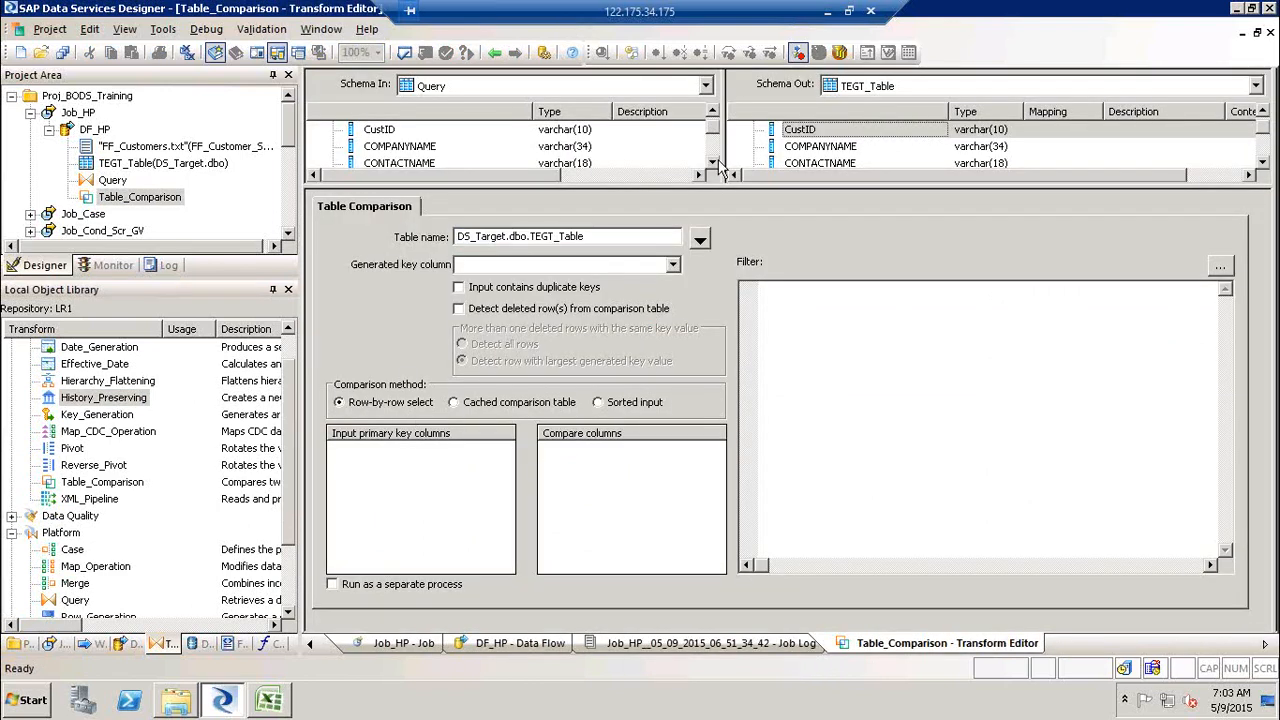
click(713, 116)
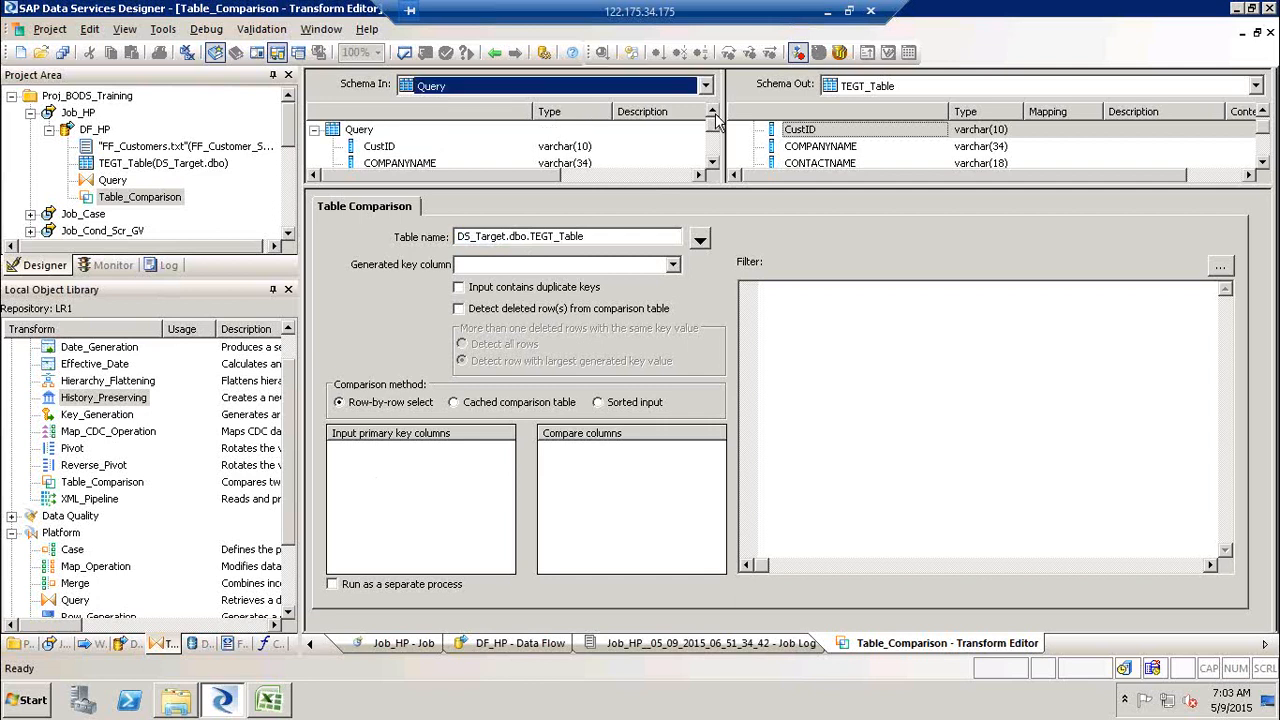
click(384, 147)
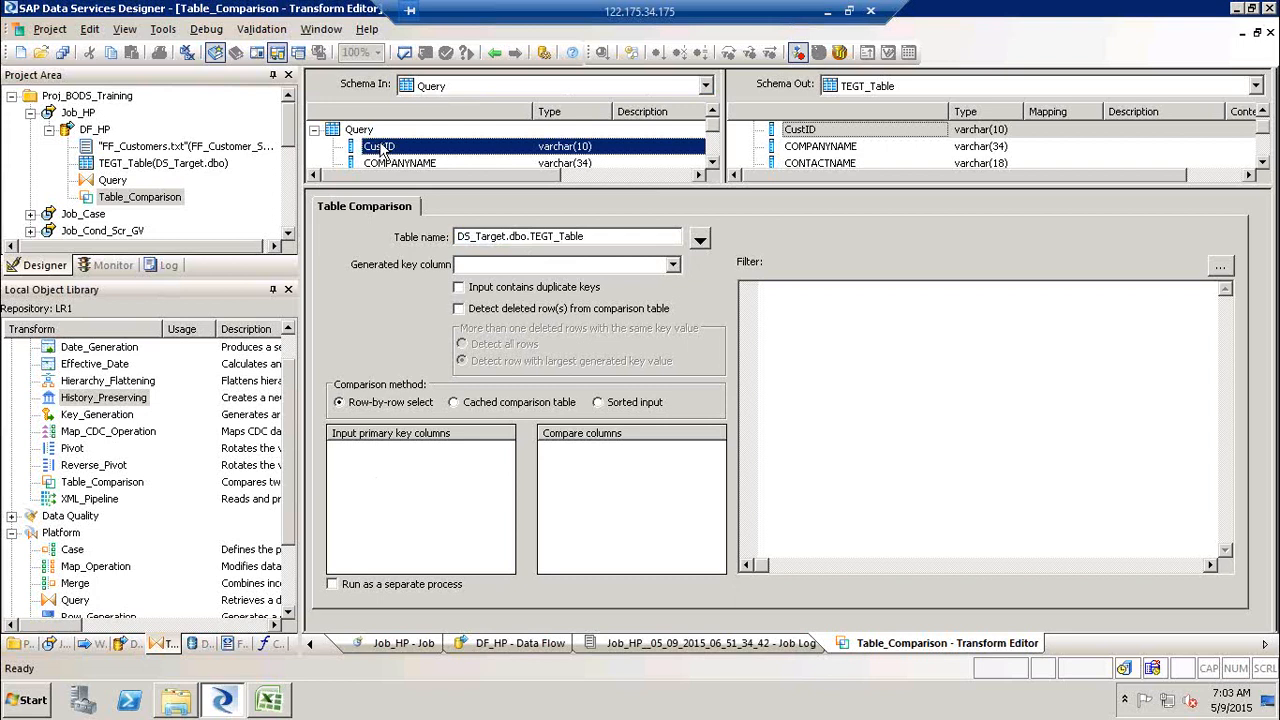
drag(384, 148, 389, 484)
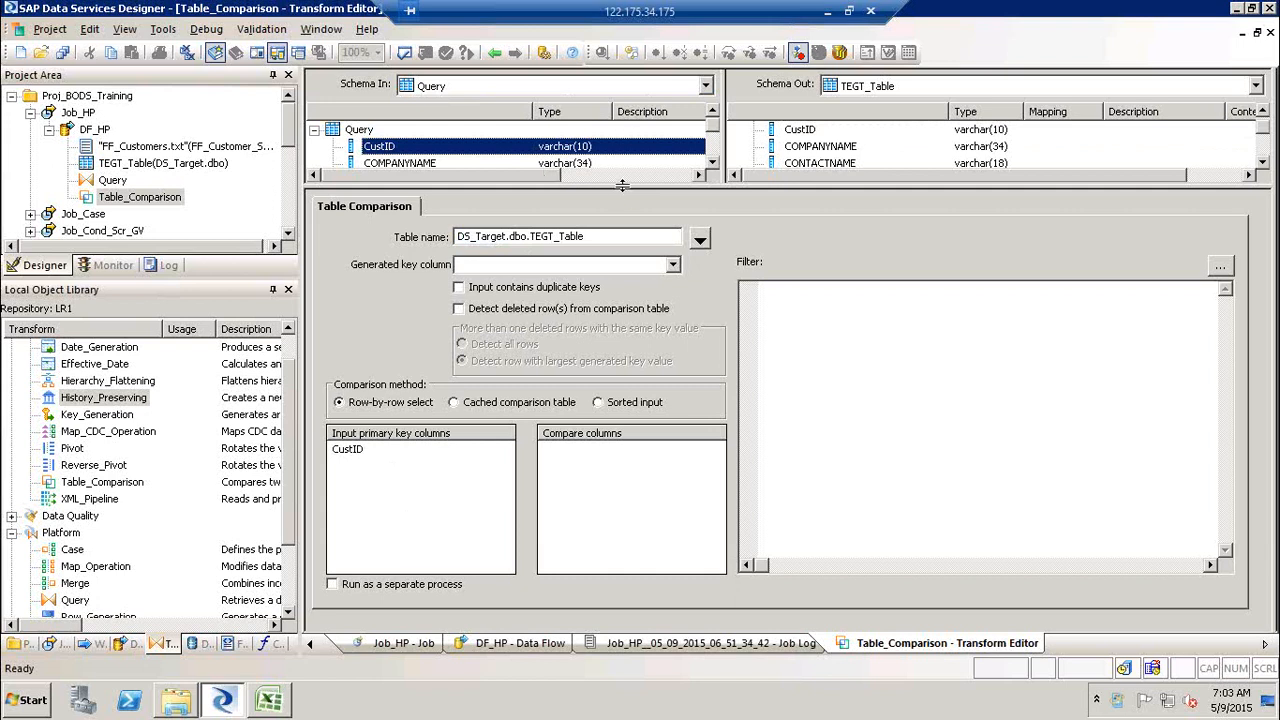
Step: Examine the Query input columns in Table_Comparison and the CITY values in the FF_Customers.txt data preview, and close the preview
drag(622, 187, 627, 252)
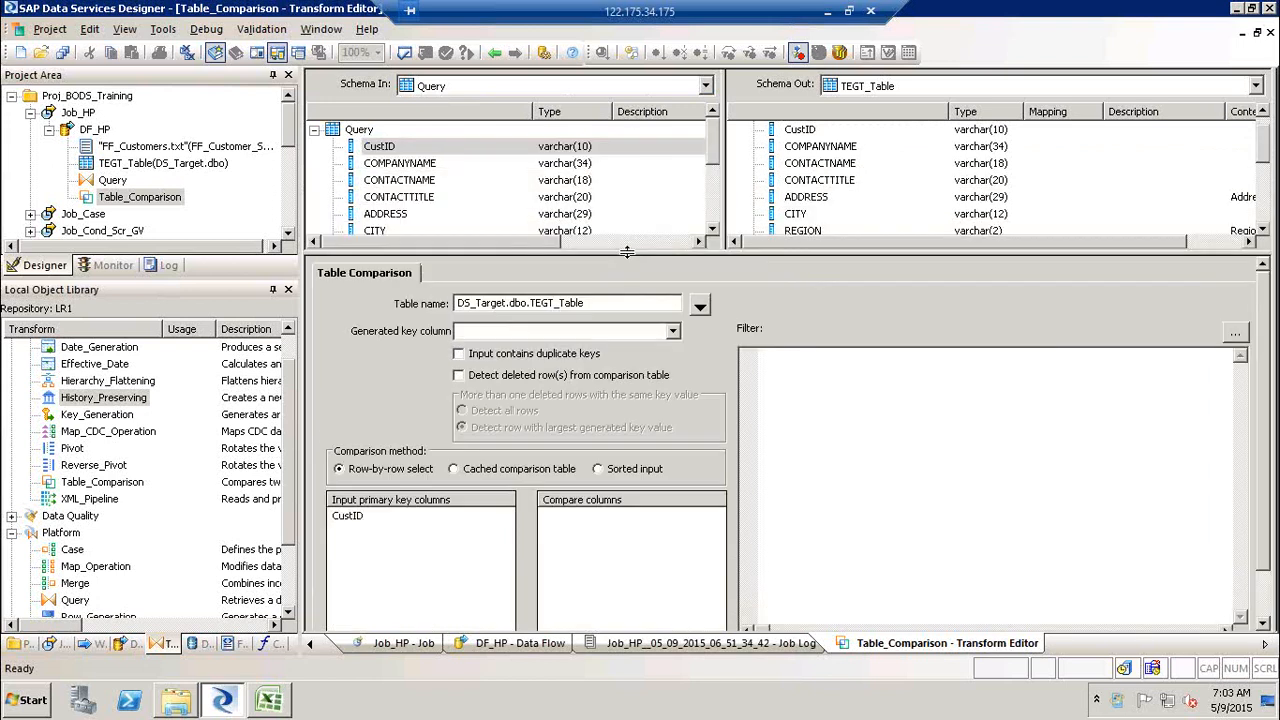
click(713, 230)
click(713, 230)
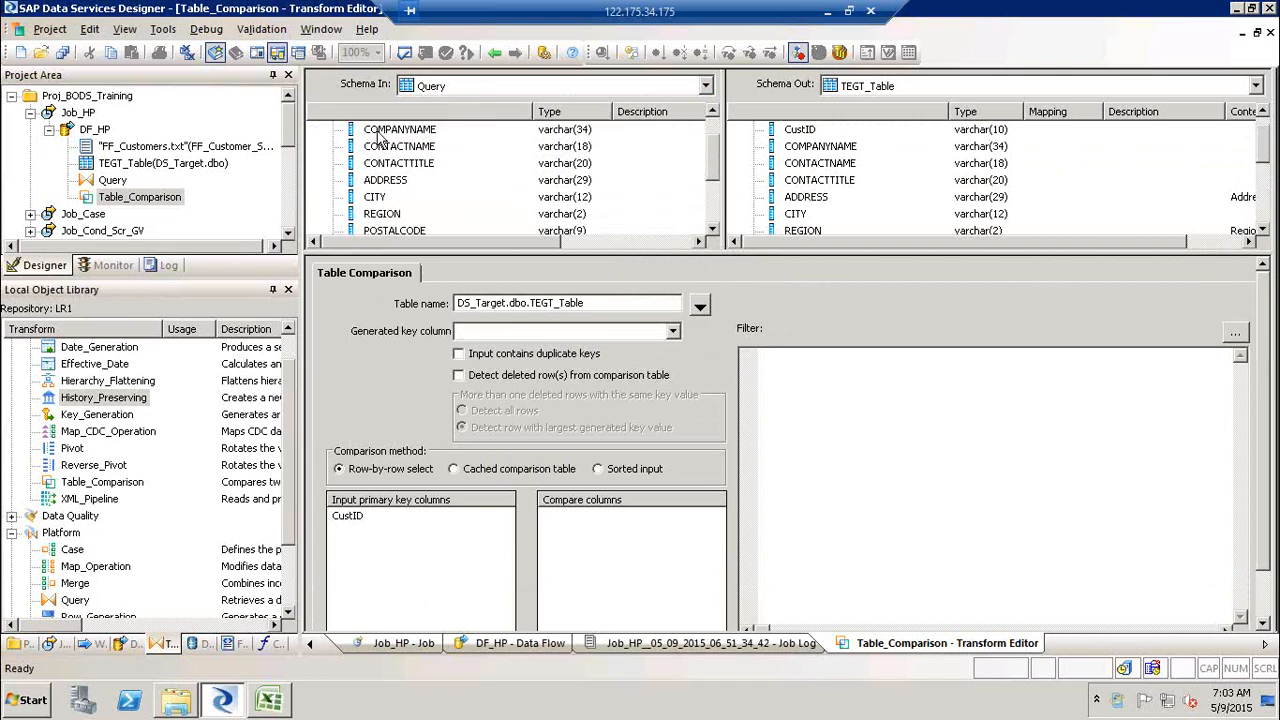
drag(386, 182, 430, 182)
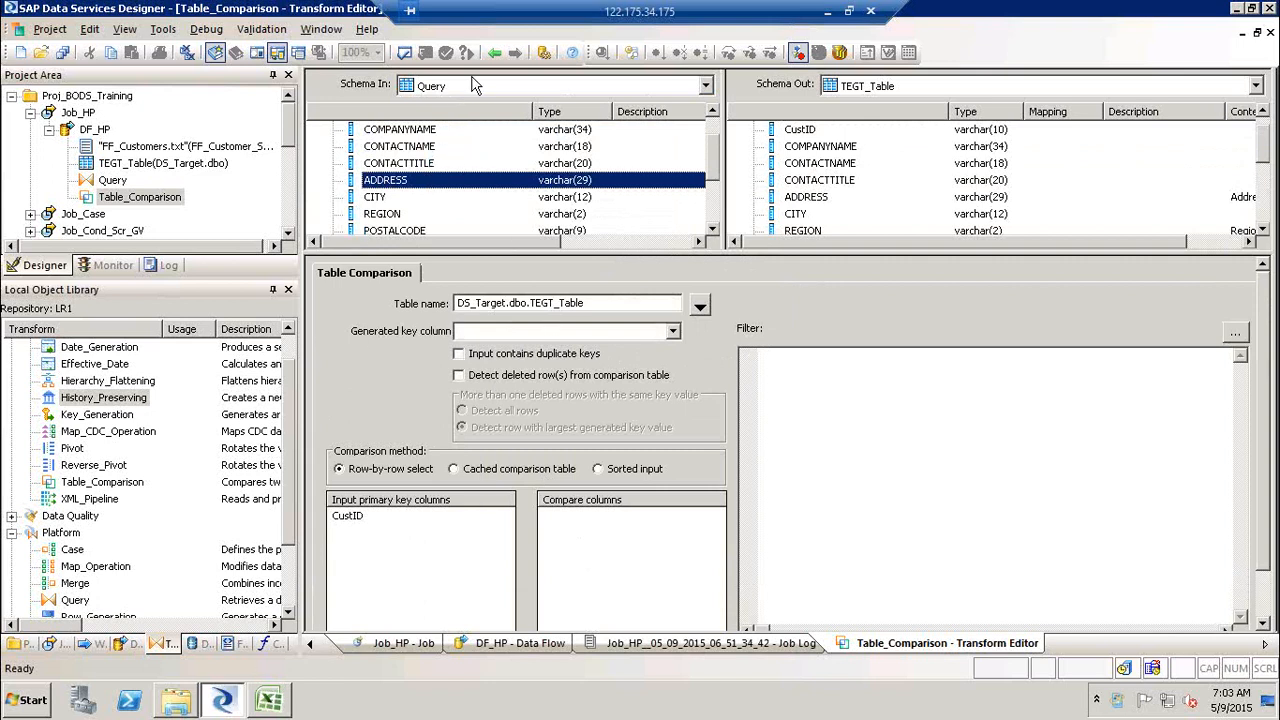
click(496, 52)
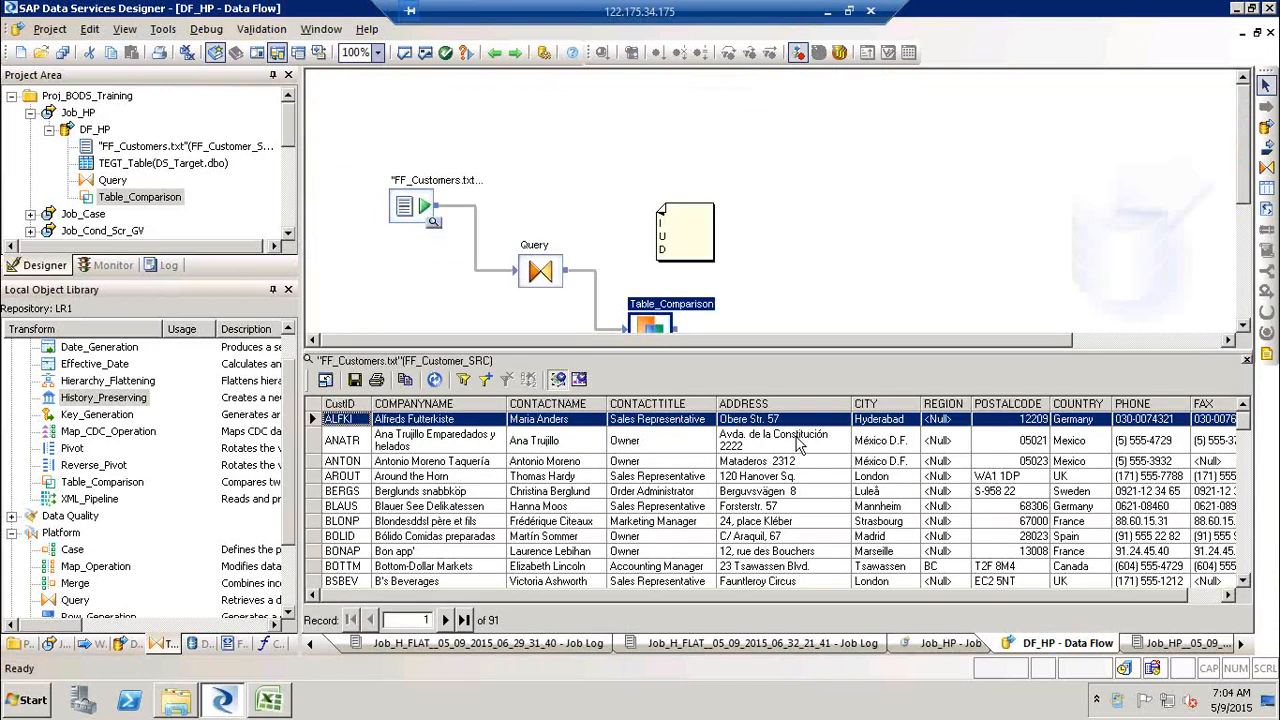
click(880, 419)
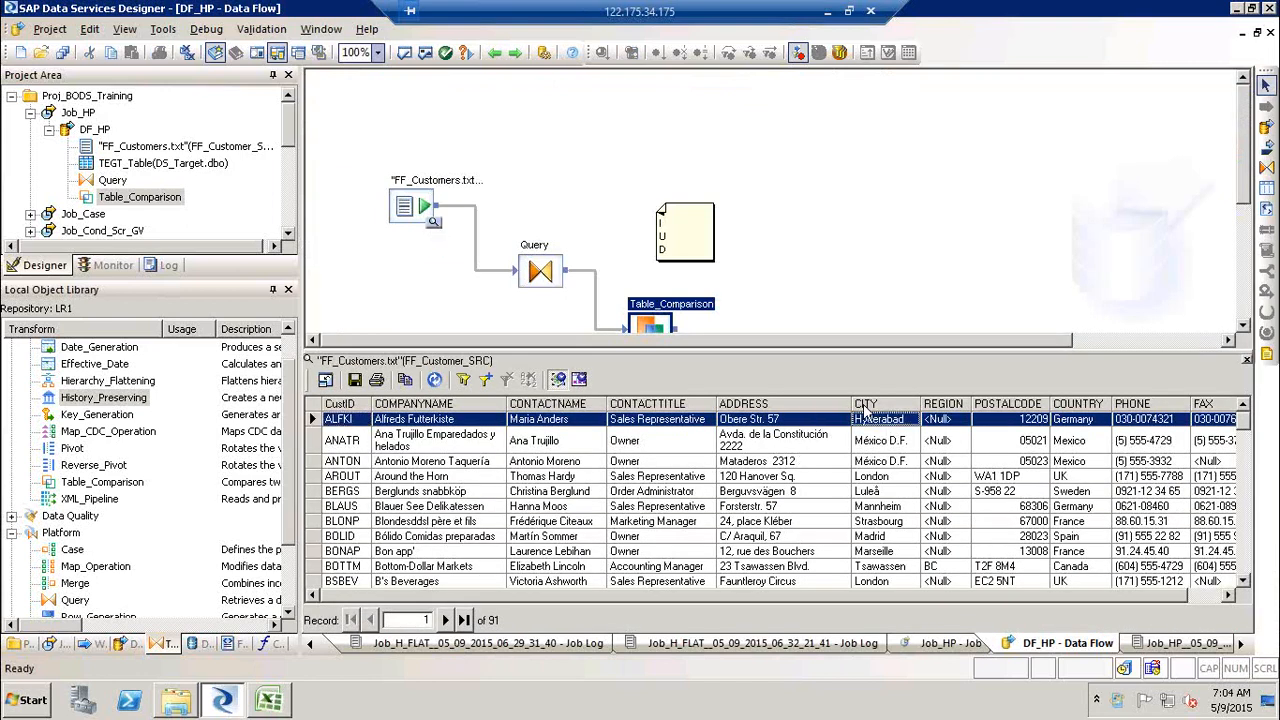
click(1243, 322)
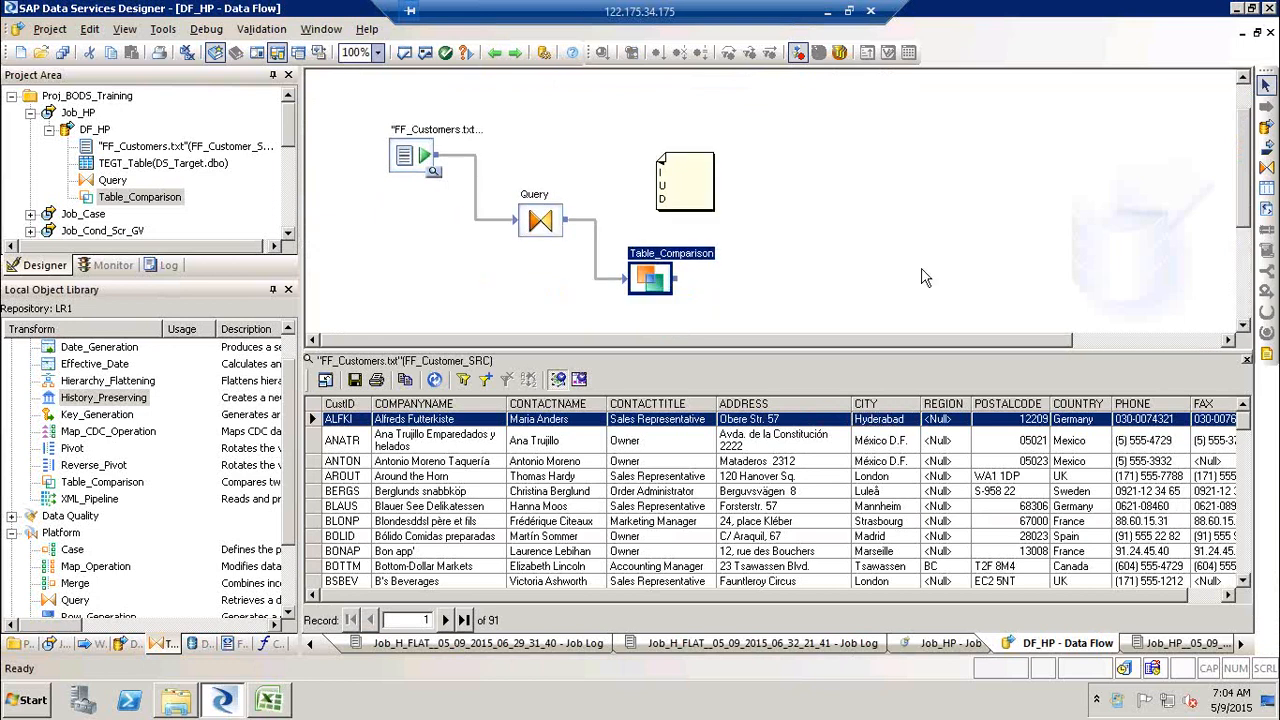
click(1246, 362)
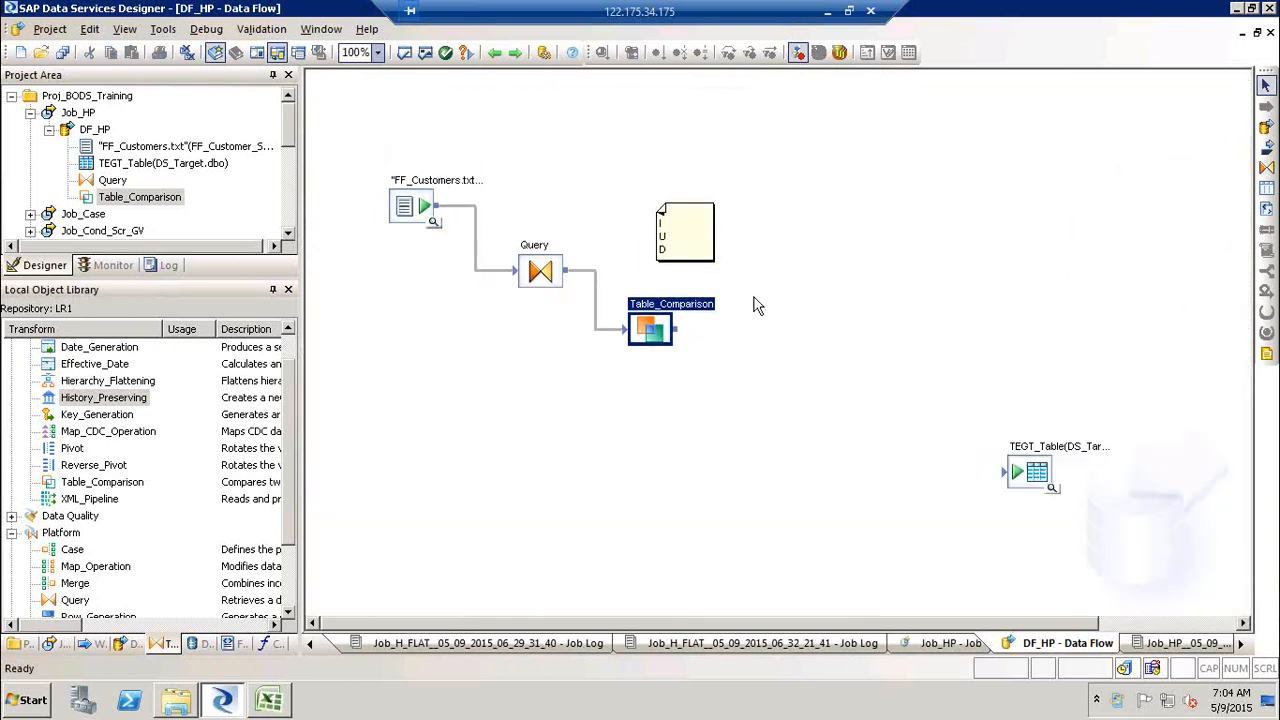
Step: Assign CITY from the Query input schema as a compare column of the Table_Comparison transform
double_click(698, 314)
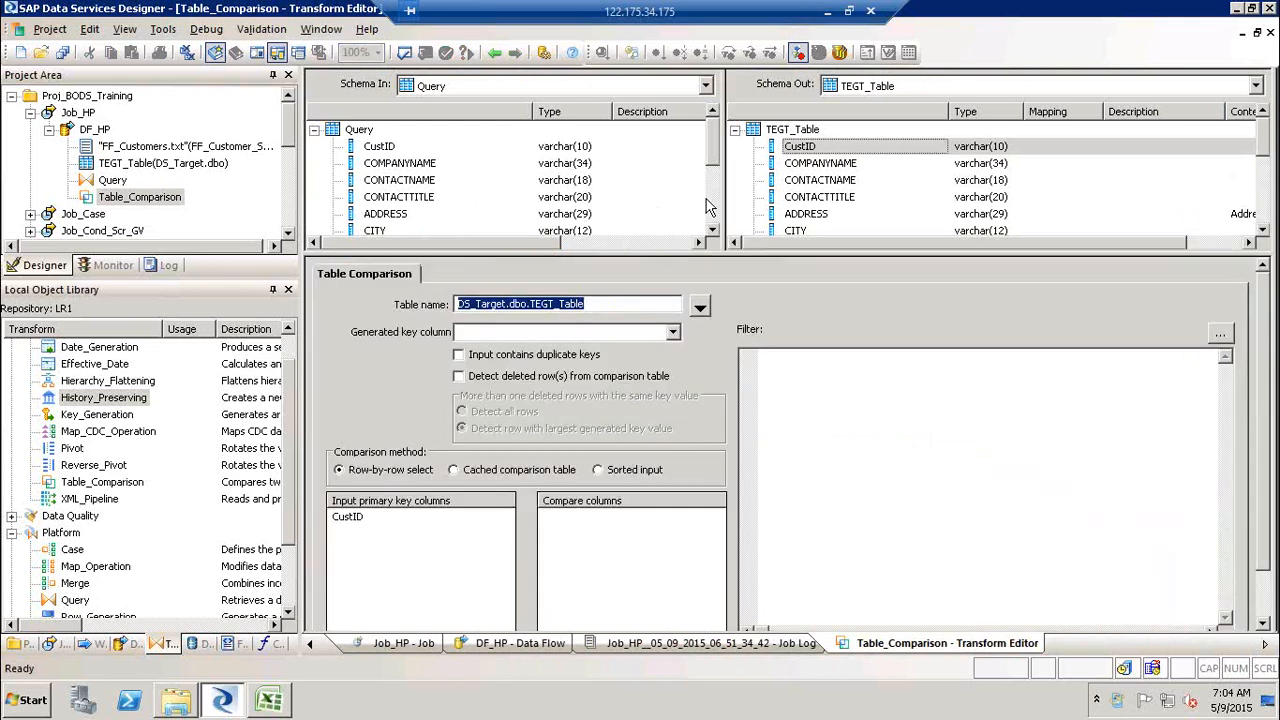
click(712, 213)
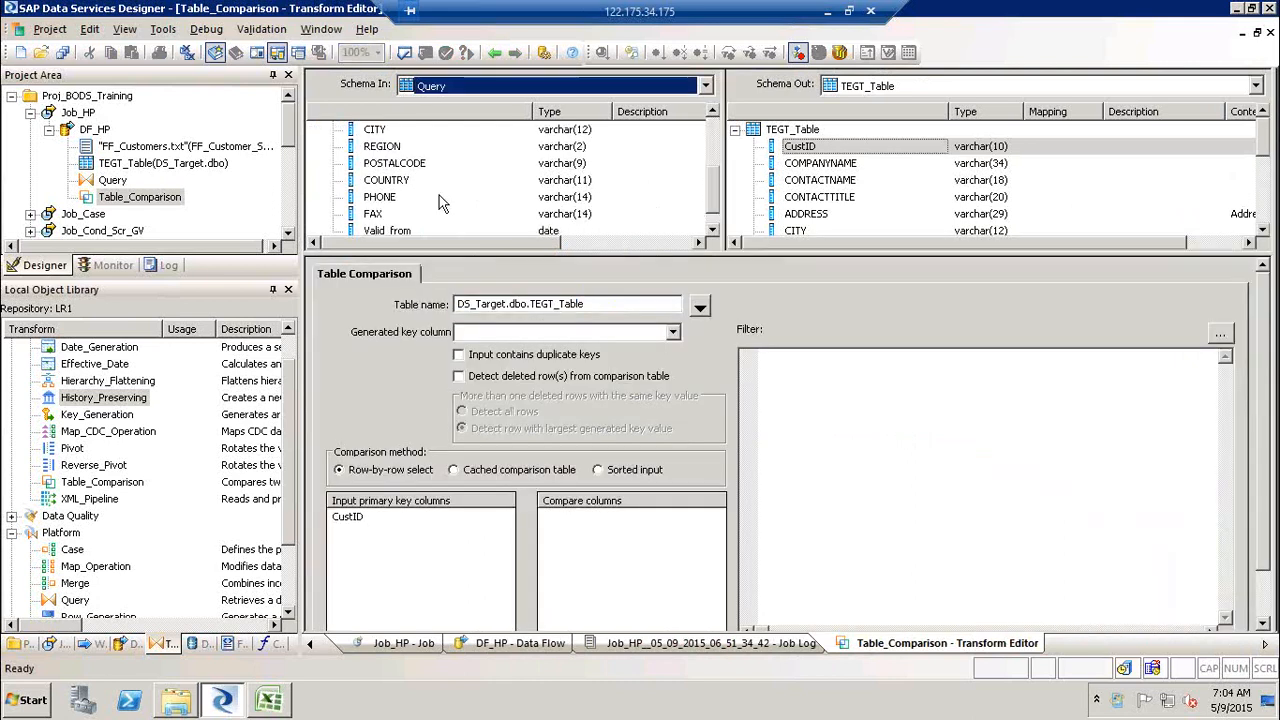
click(712, 230)
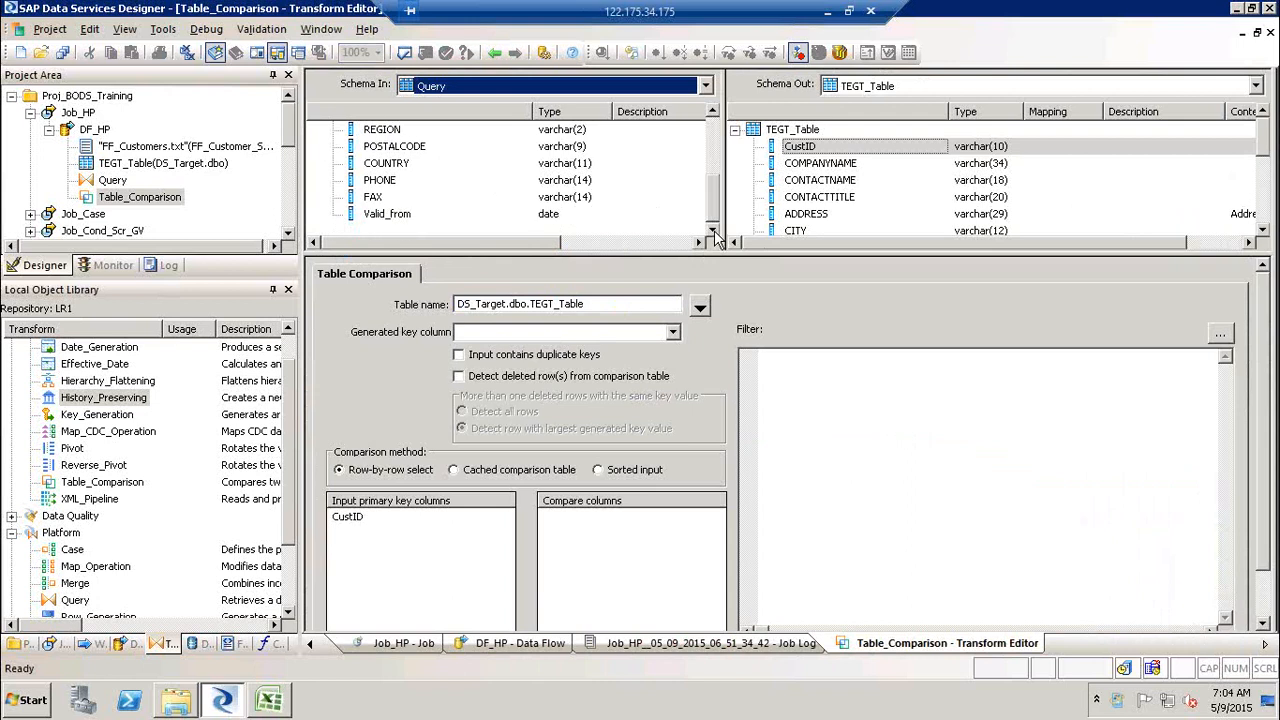
click(713, 111)
click(713, 111)
click(713, 111)
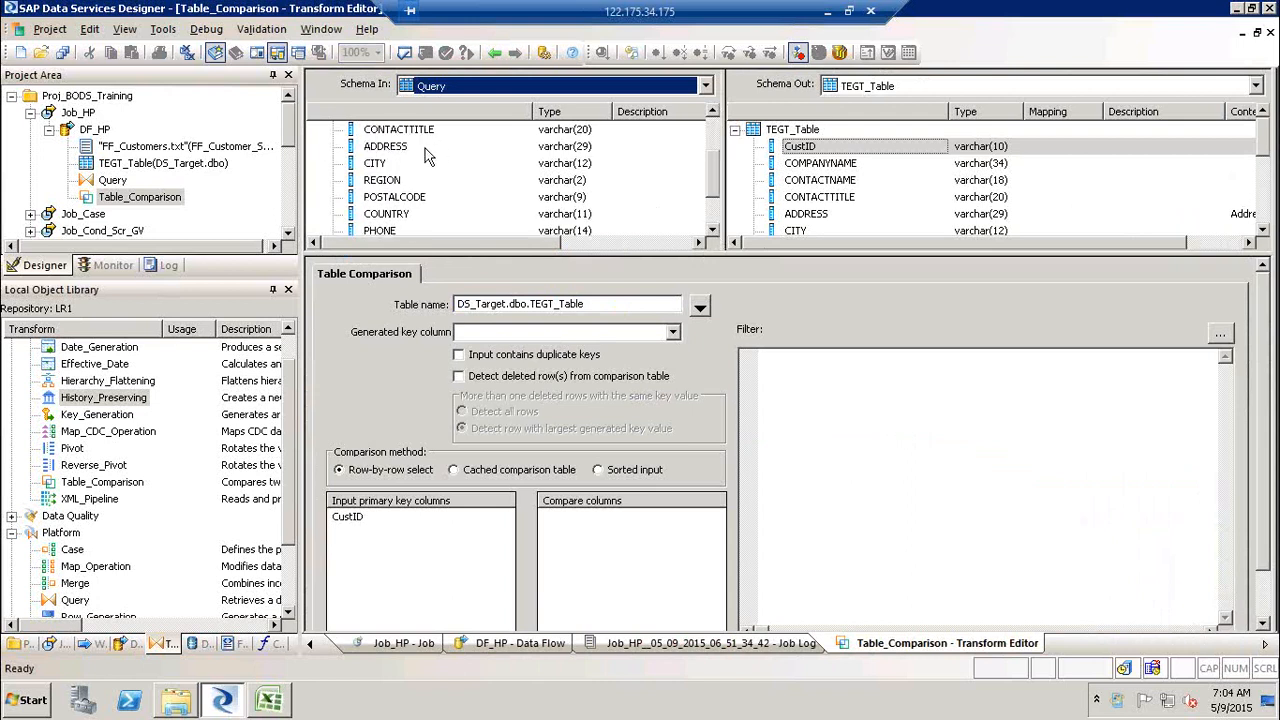
drag(373, 166, 668, 578)
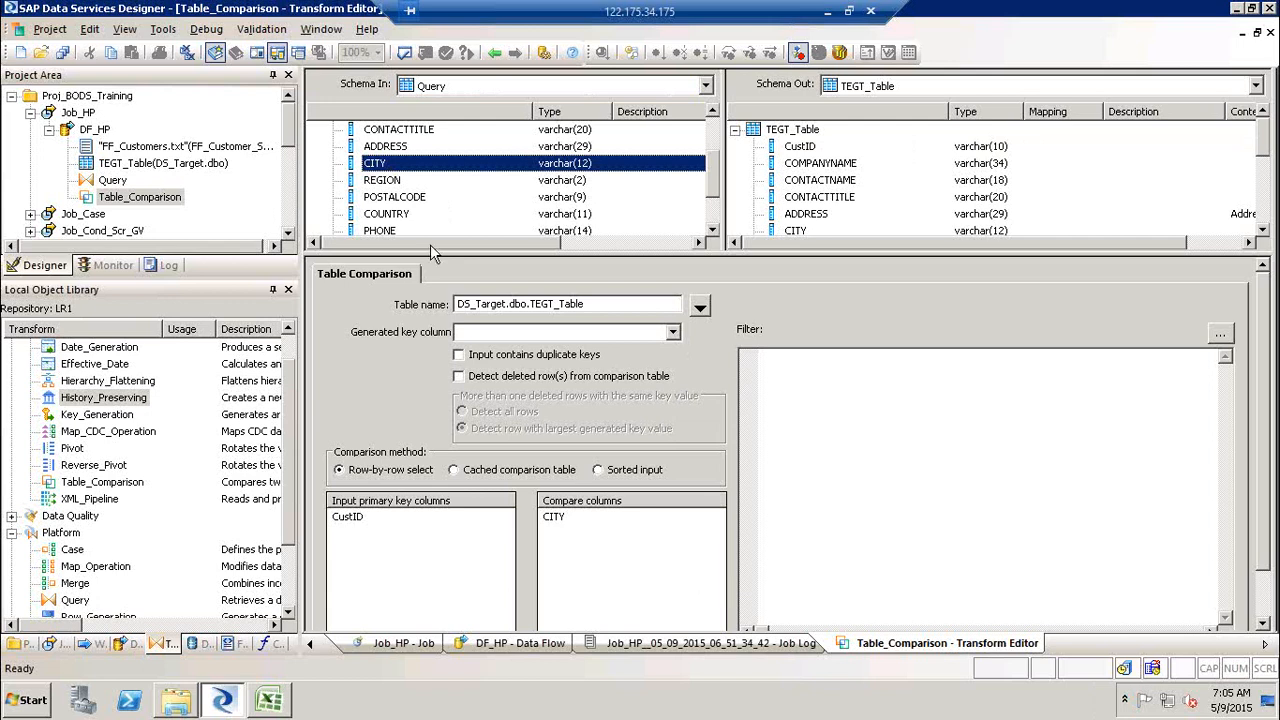
click(385, 232)
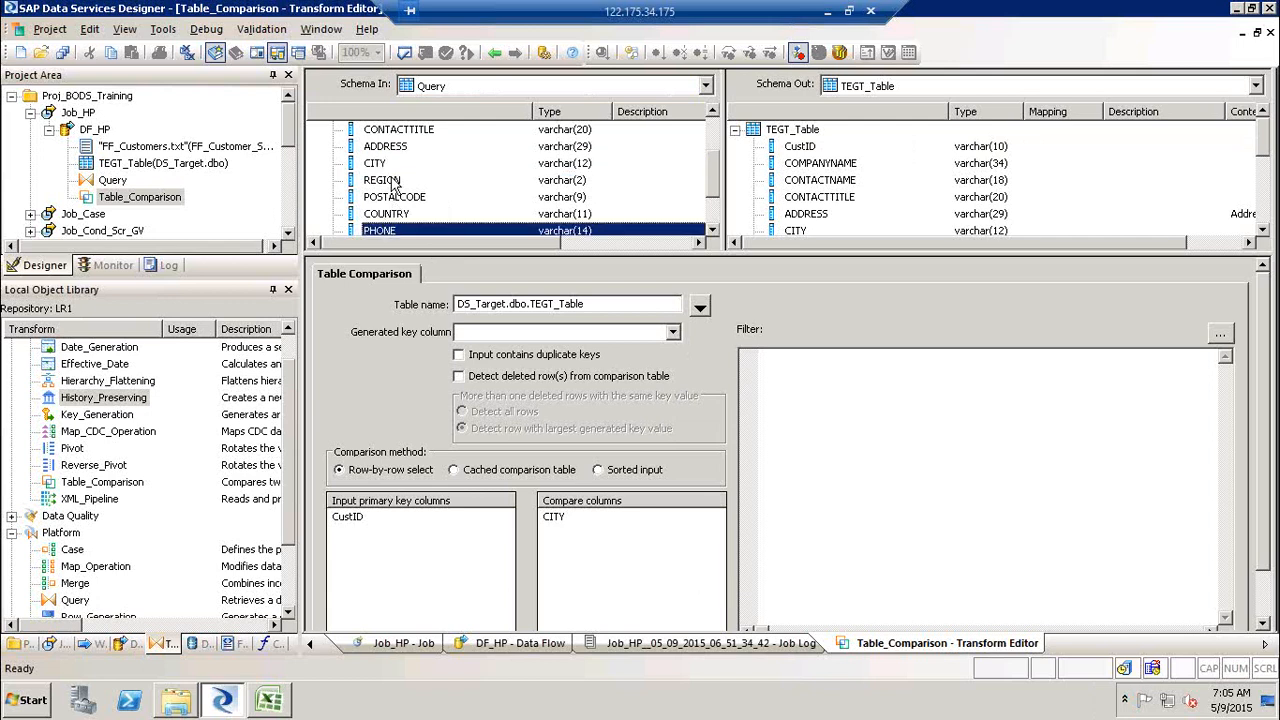
click(396, 214)
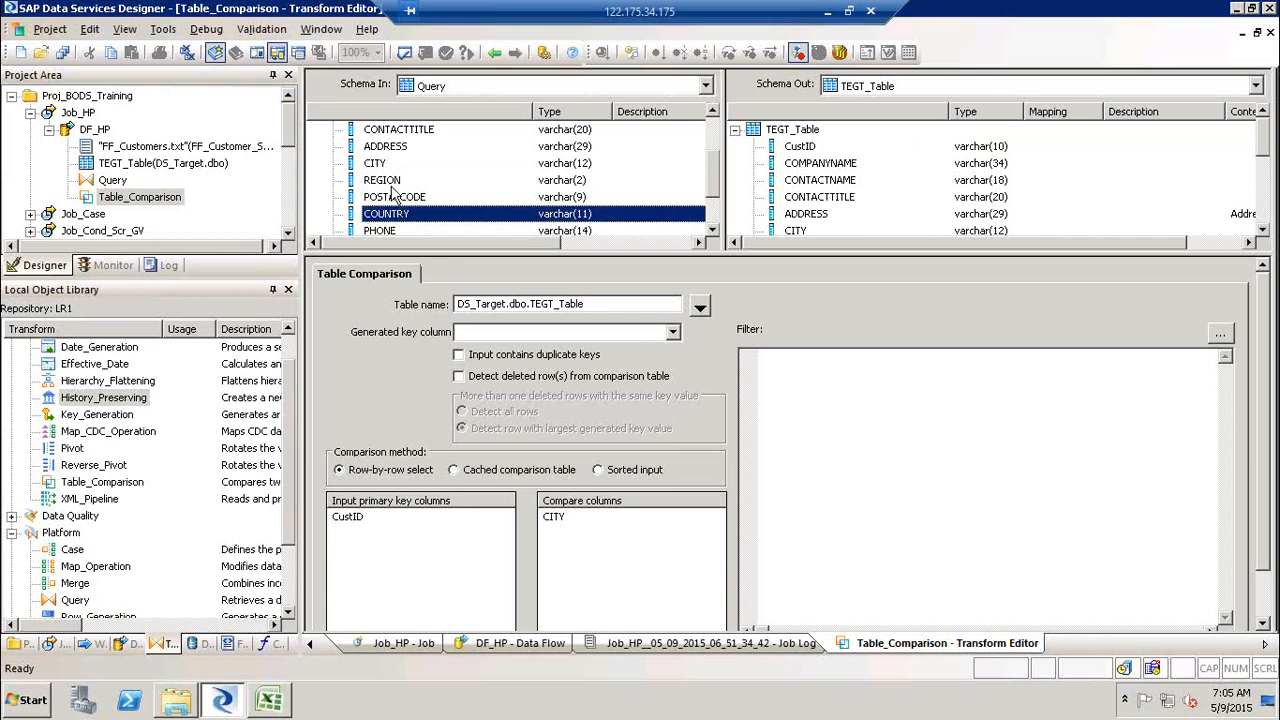
click(391, 181)
click(387, 148)
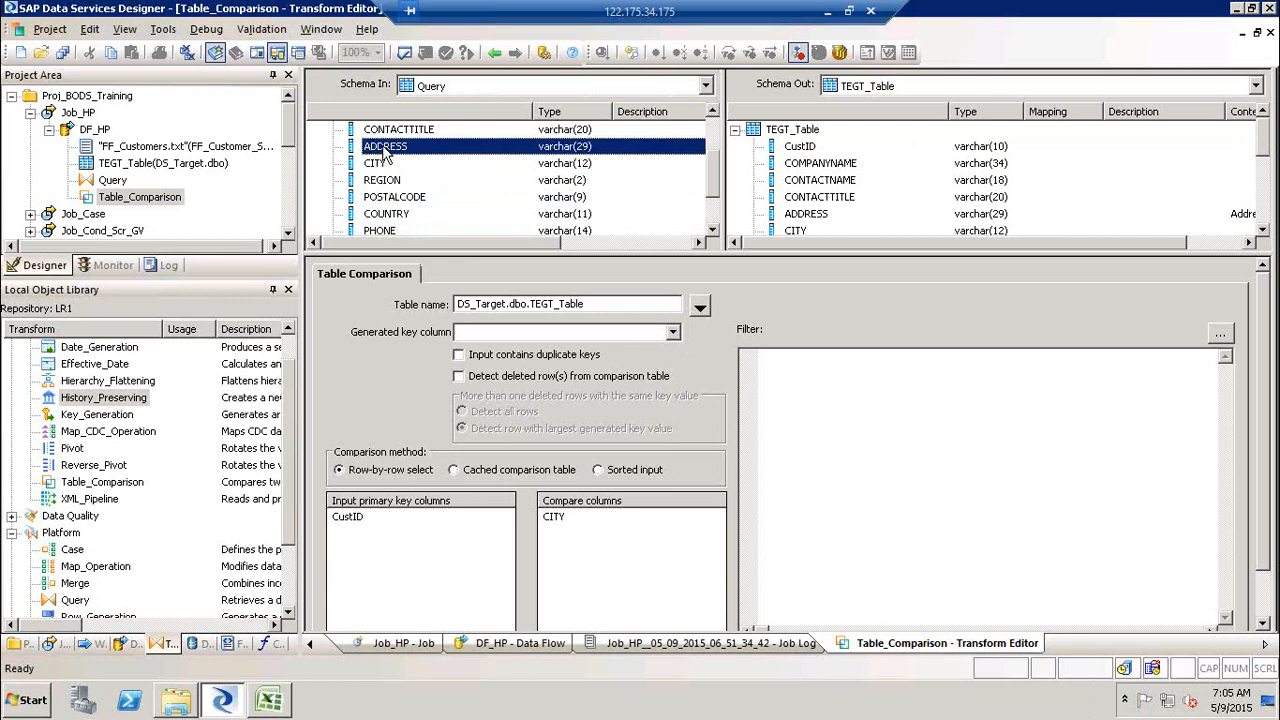
shift+click(383, 232)
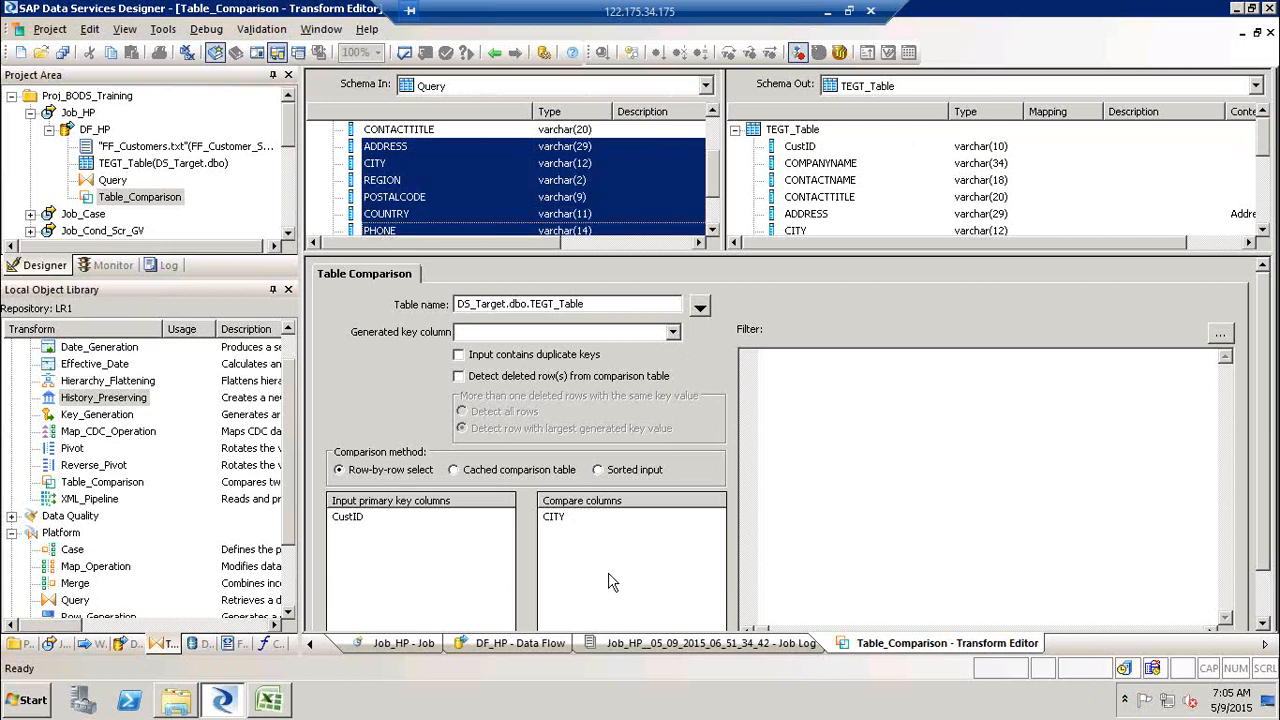
click(950, 482)
click(560, 518)
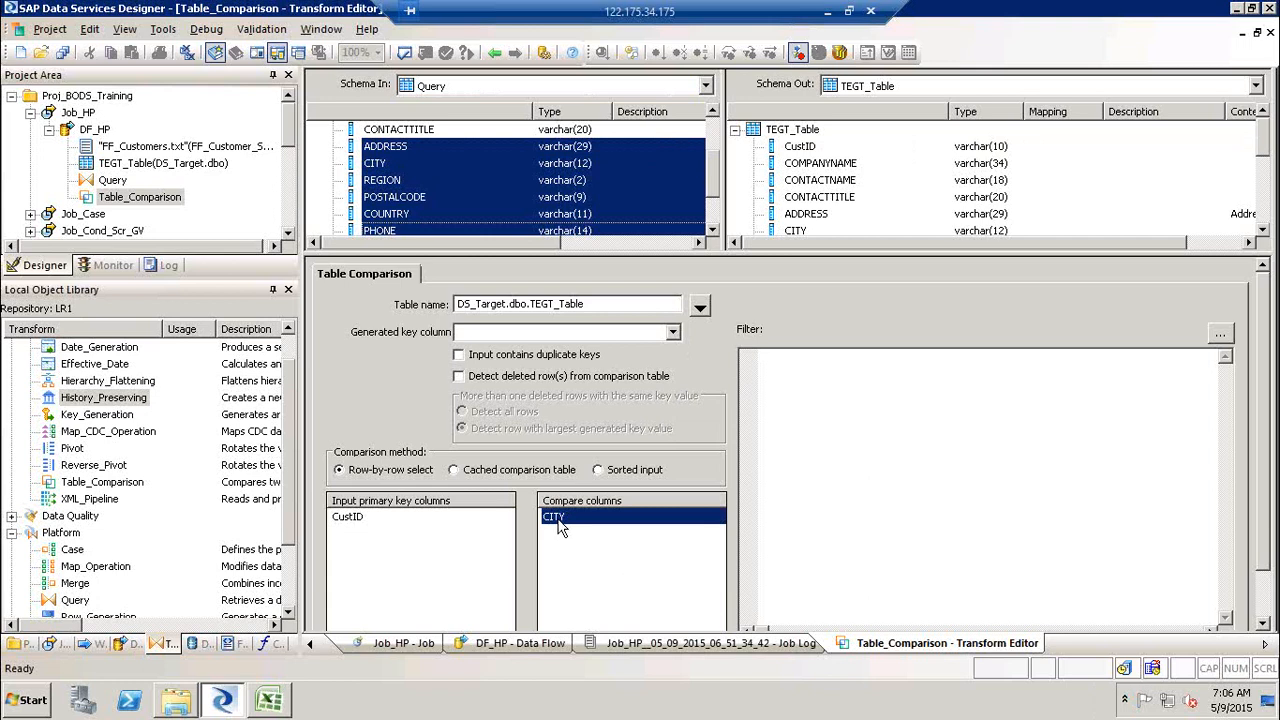
click(826, 480)
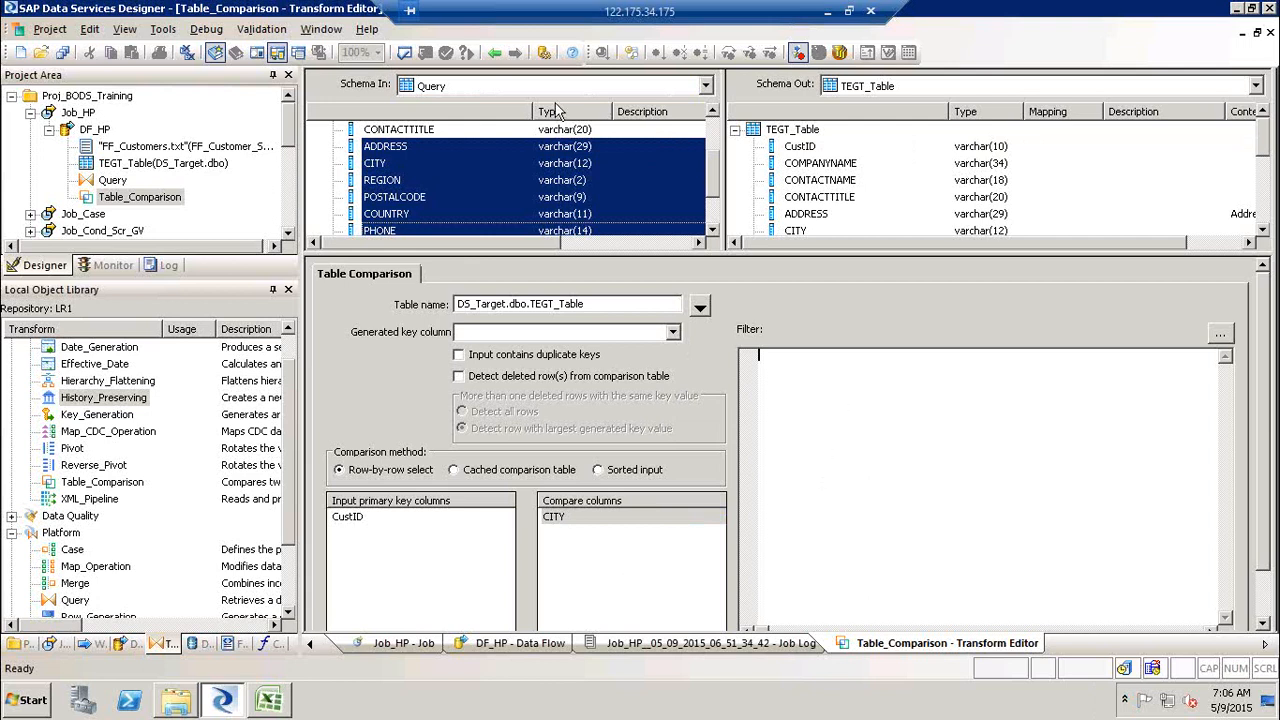
Step: Add a History_Preserving transform to the DF_HP data flow and connect the Table_Comparison output to it
click(499, 55)
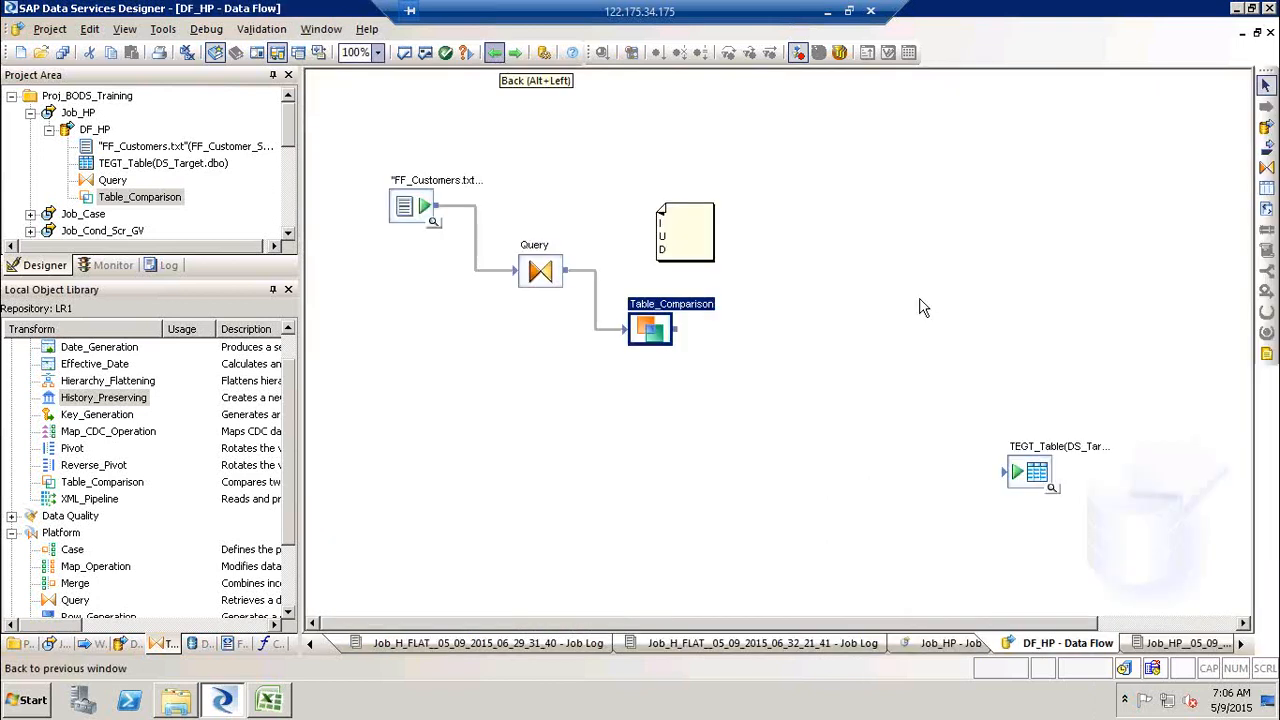
click(120, 399)
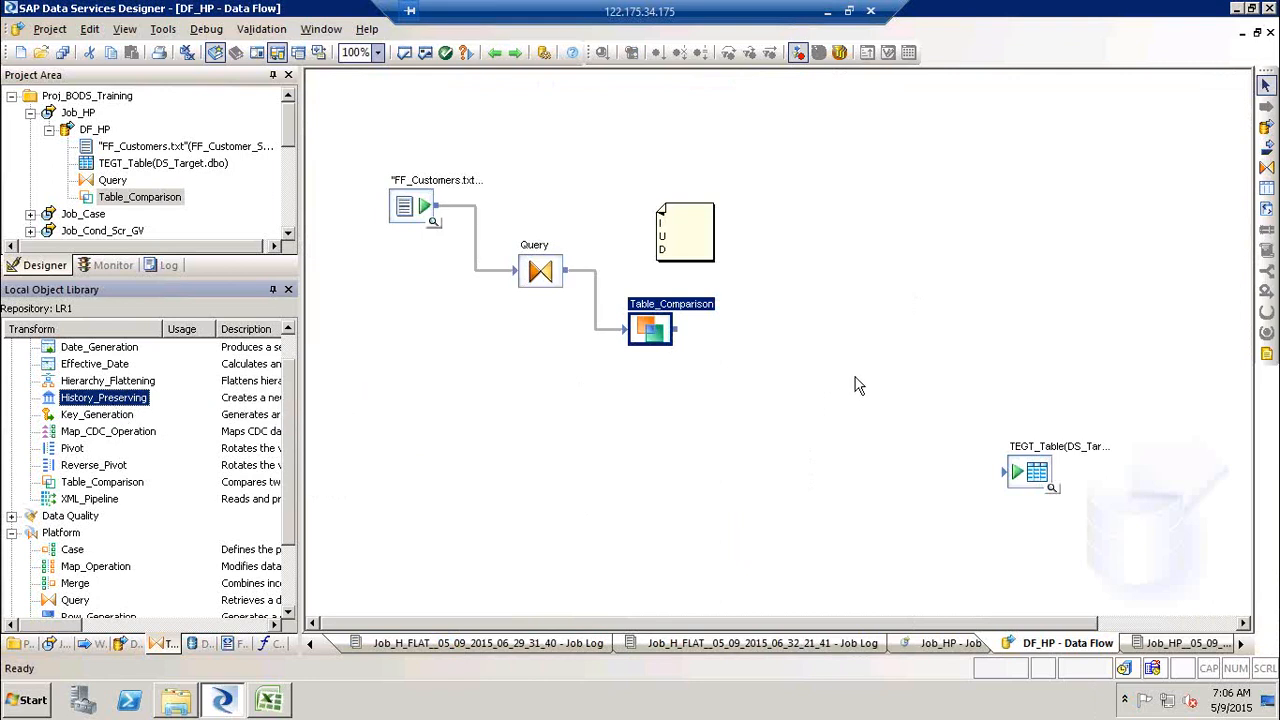
drag(243, 393, 746, 386)
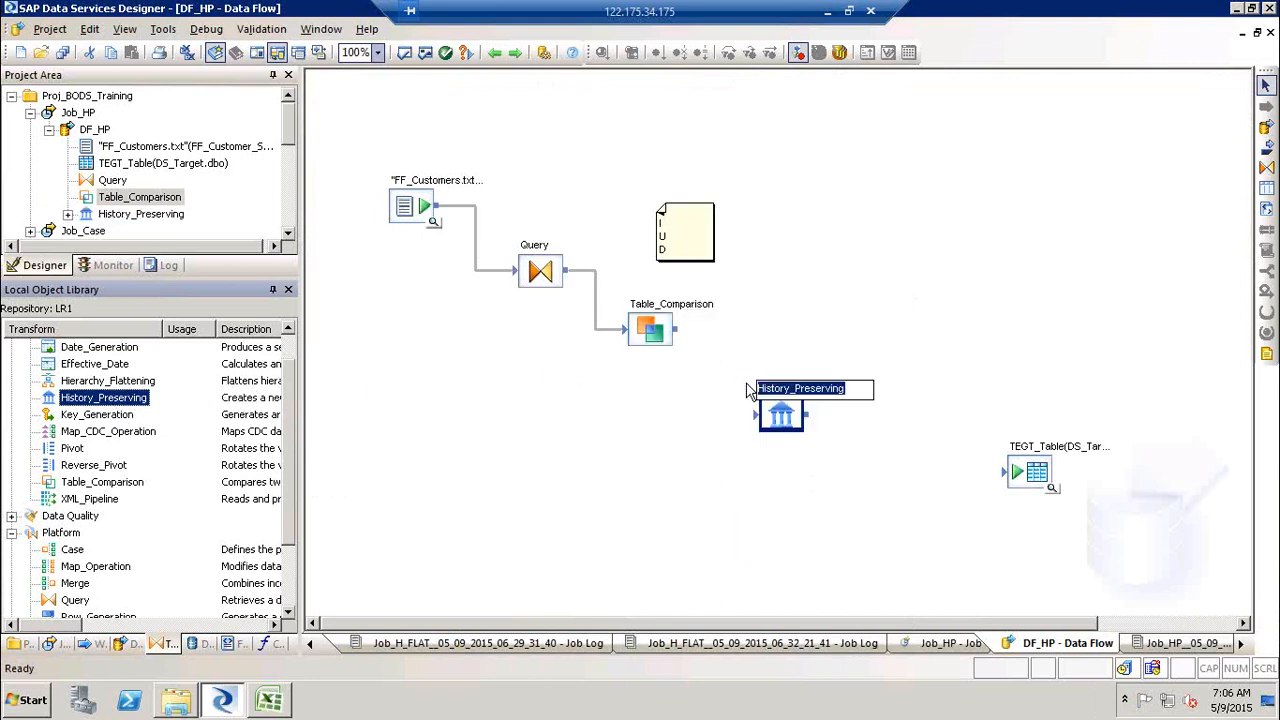
click(783, 425)
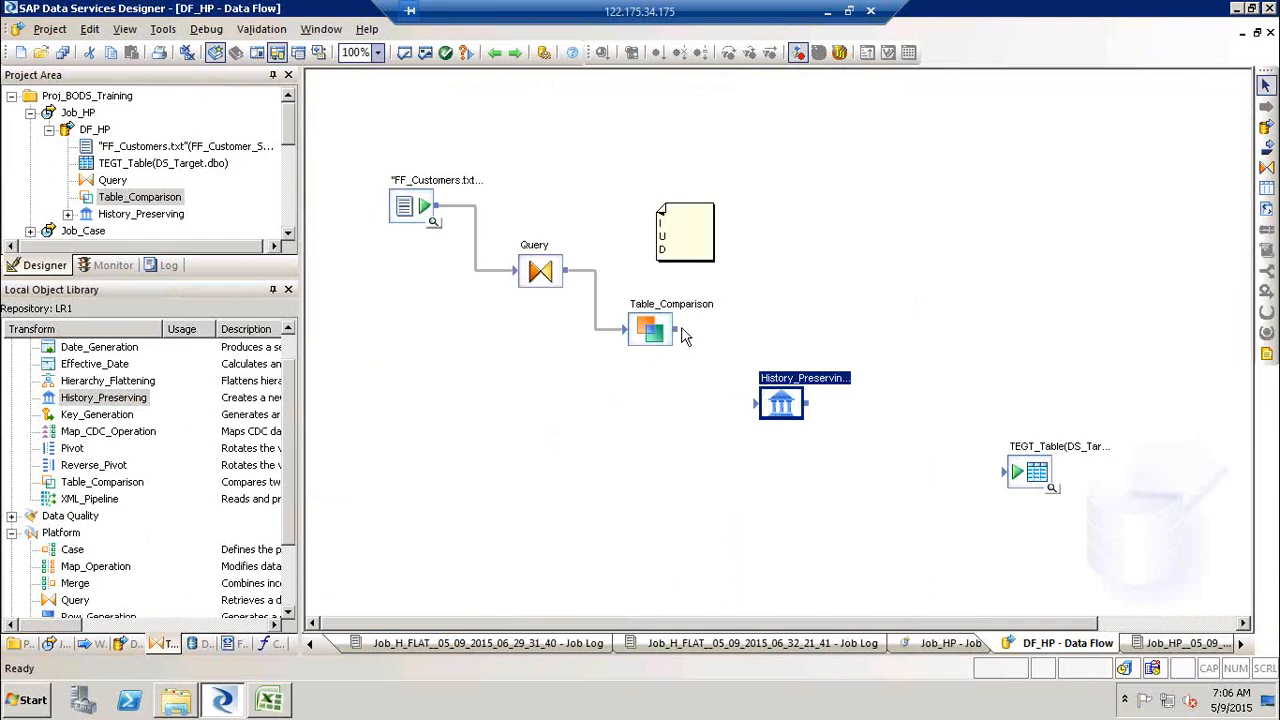
drag(684, 338, 755, 405)
click(116, 568)
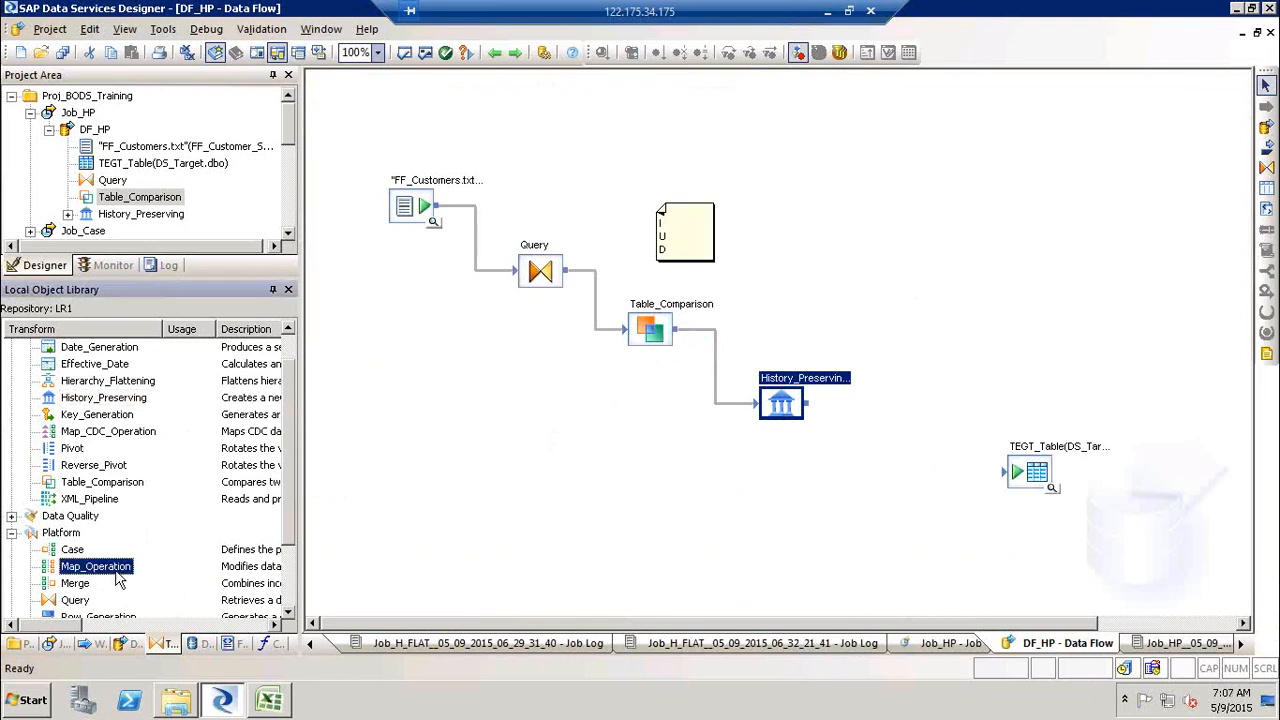
click(117, 484)
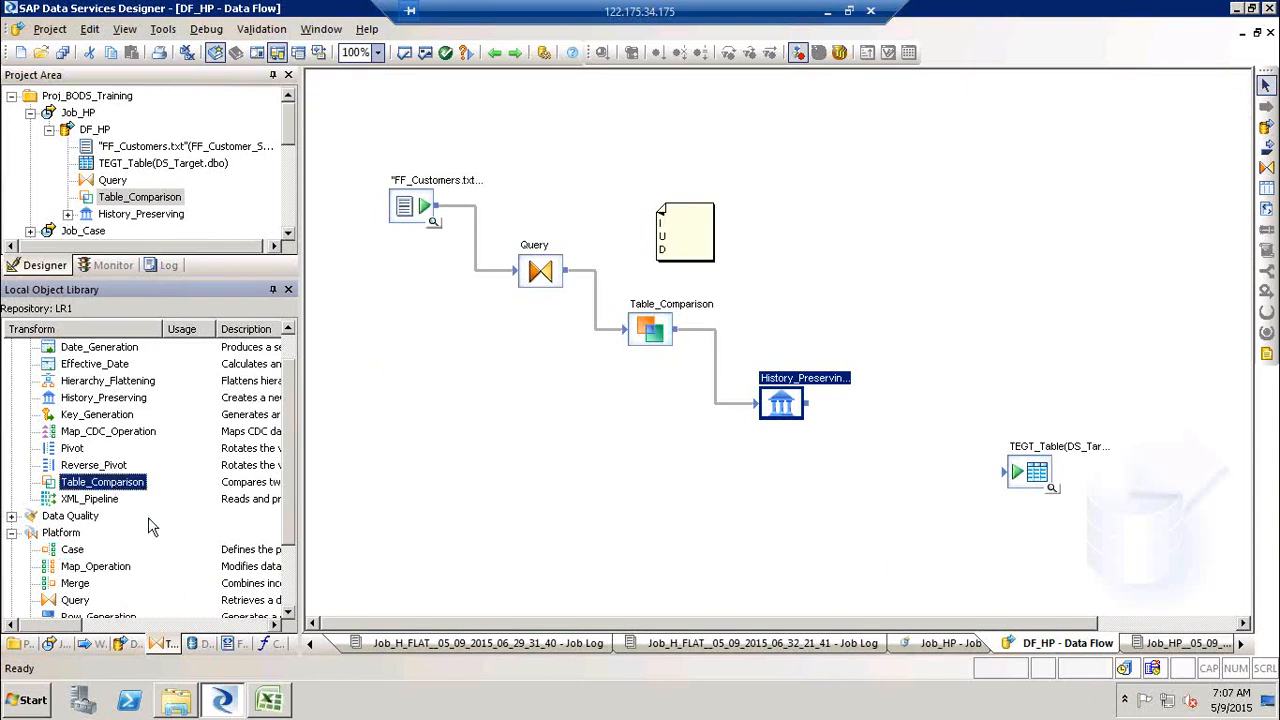
click(97, 571)
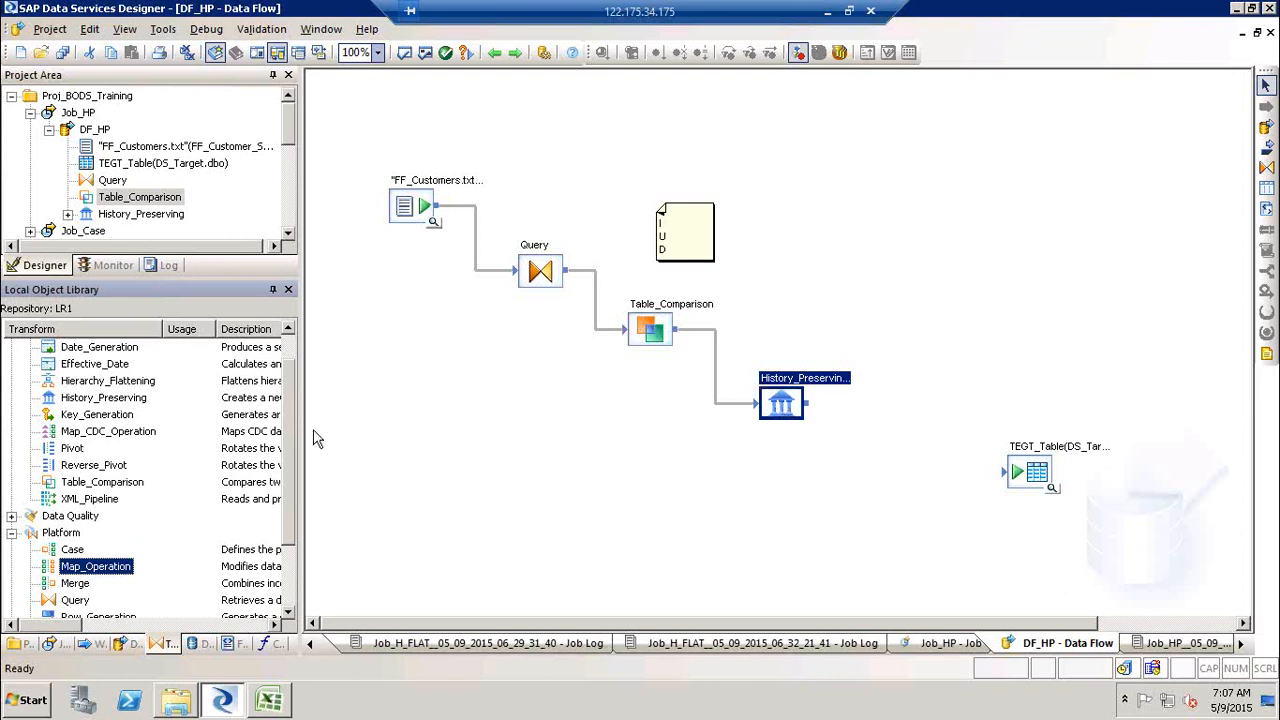
click(86, 484)
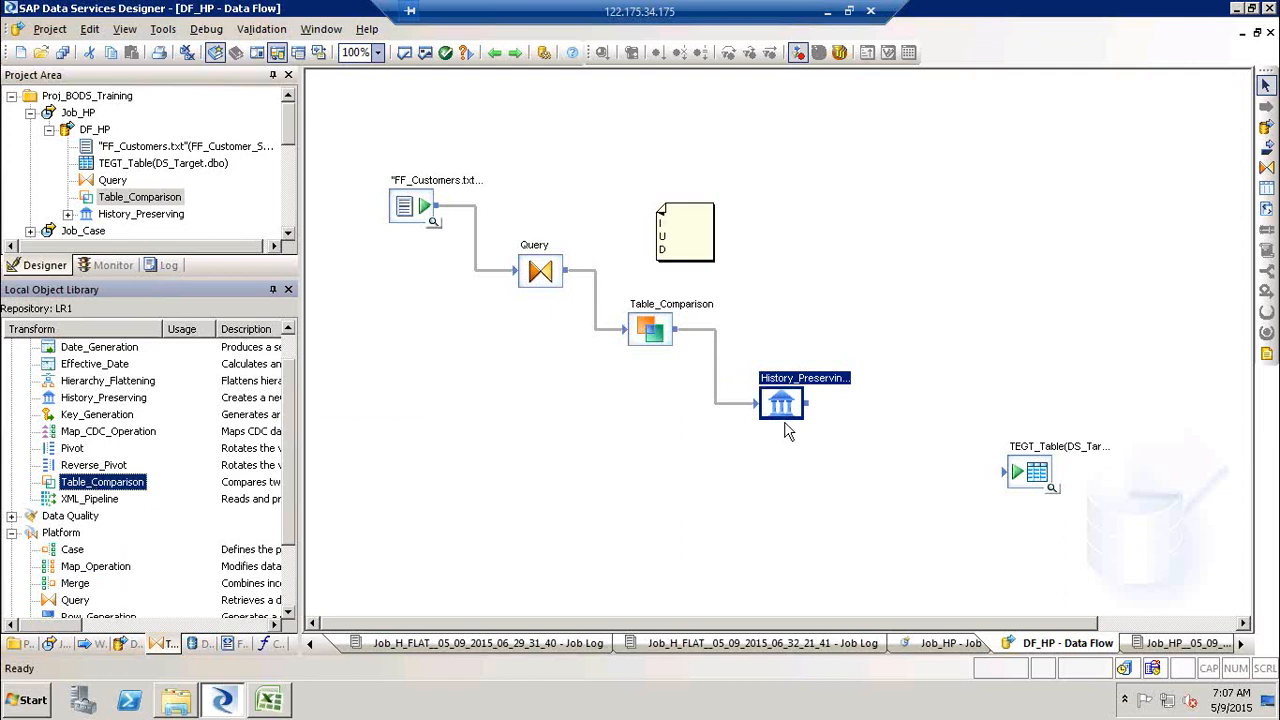
Step: Set the History_Preserving transform's valid from date column to Valid_From and its valid to date column to Valid_To
double_click(806, 374)
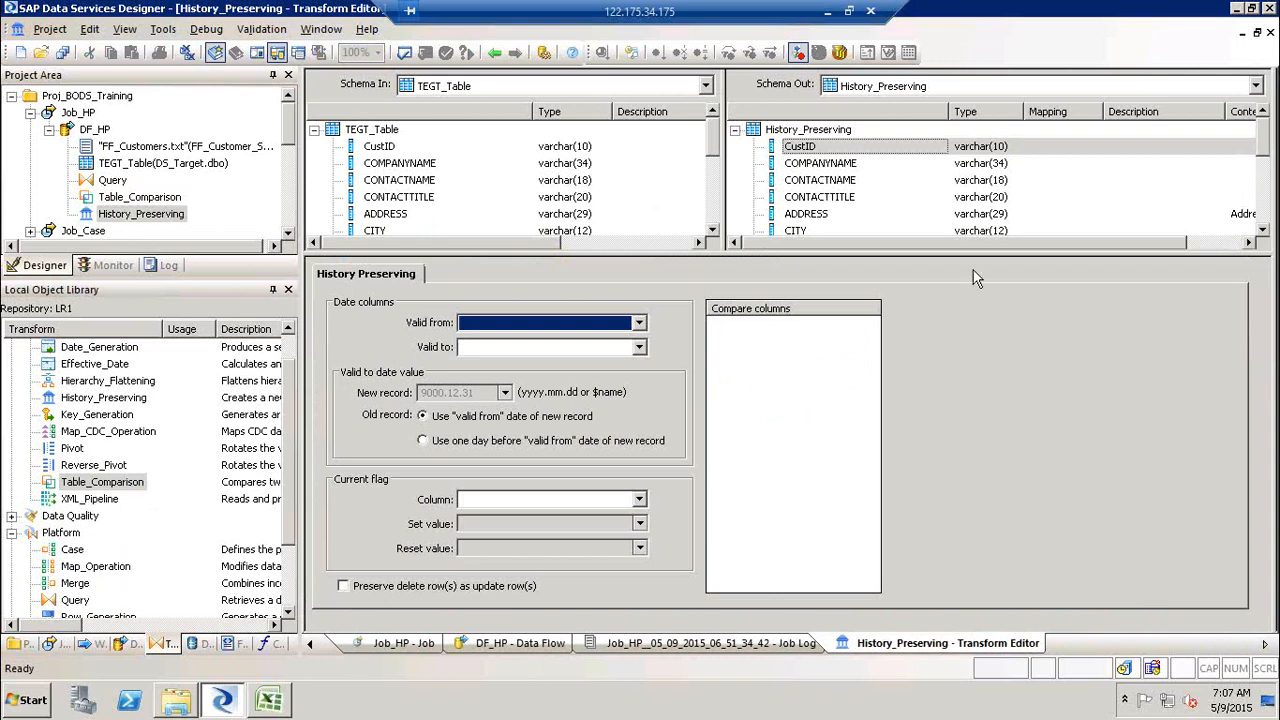
click(1268, 212)
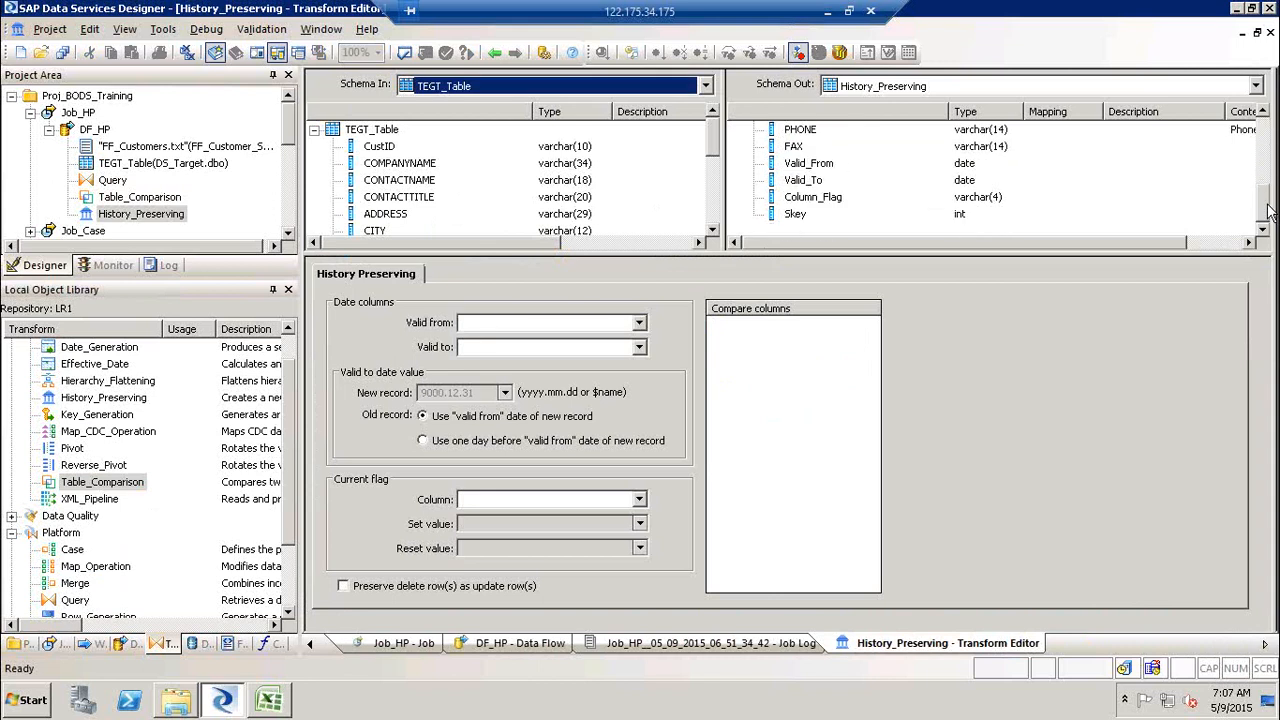
click(718, 224)
click(713, 222)
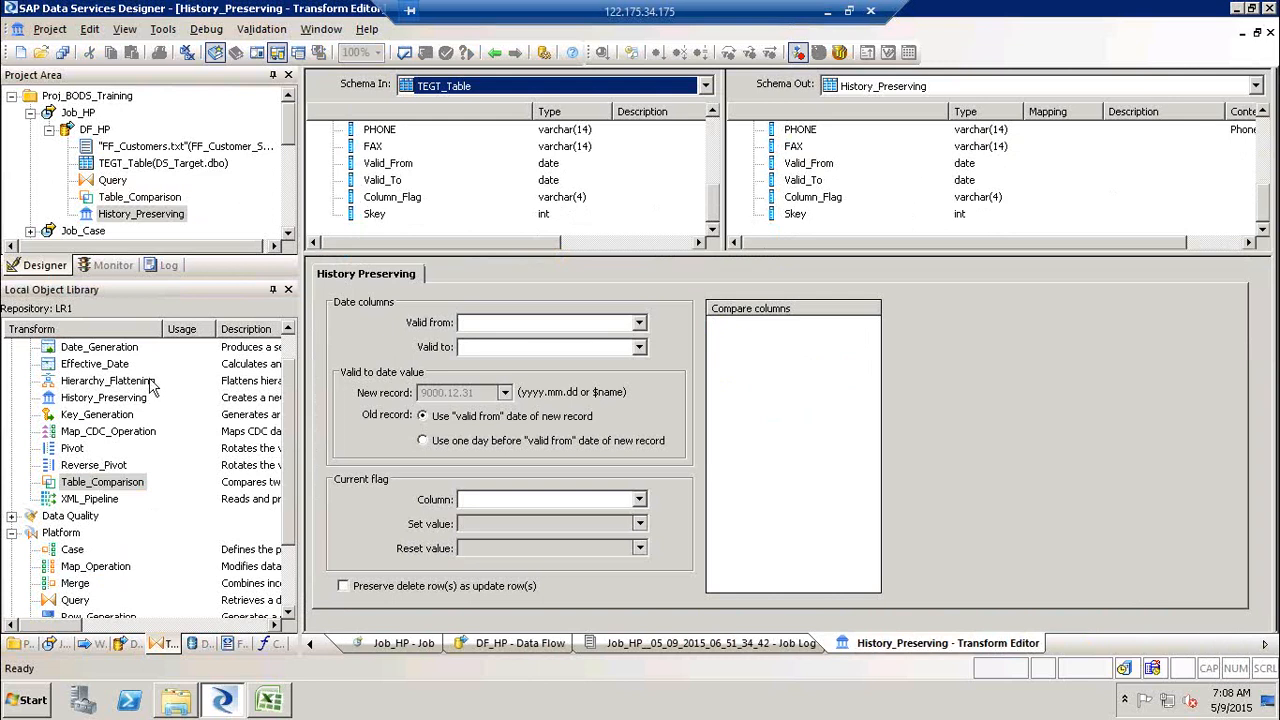
click(639, 323)
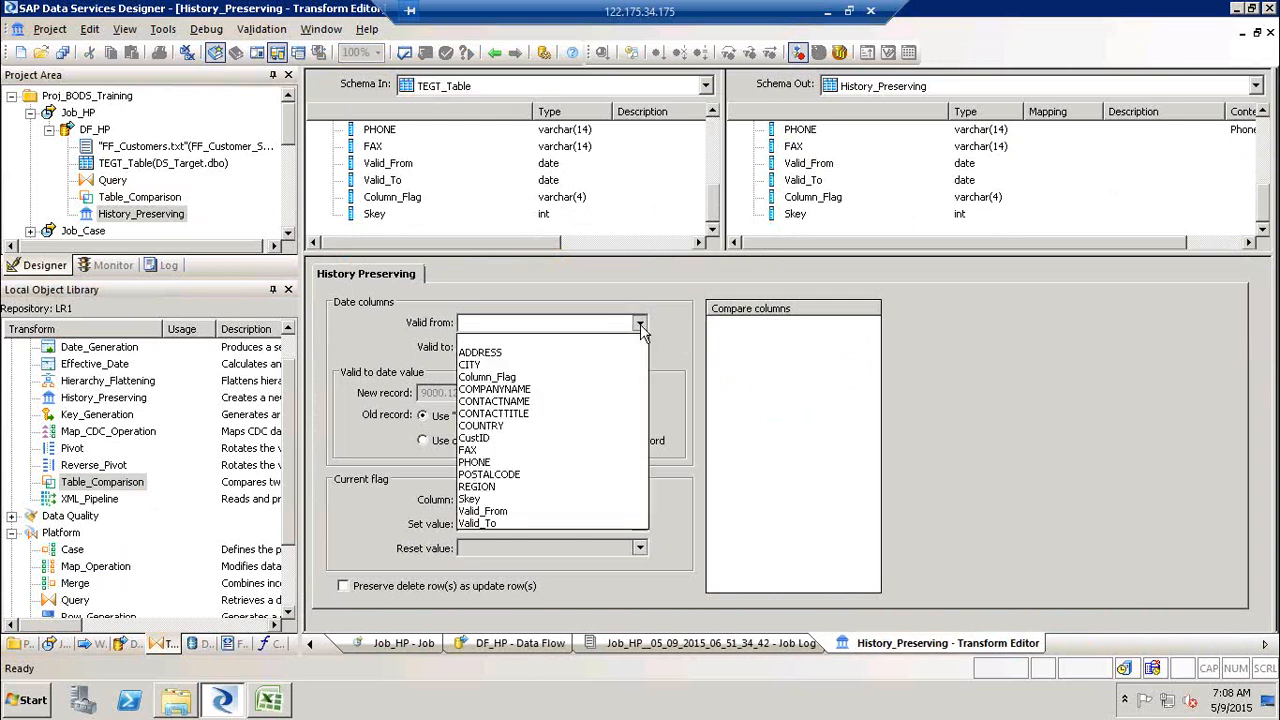
click(533, 513)
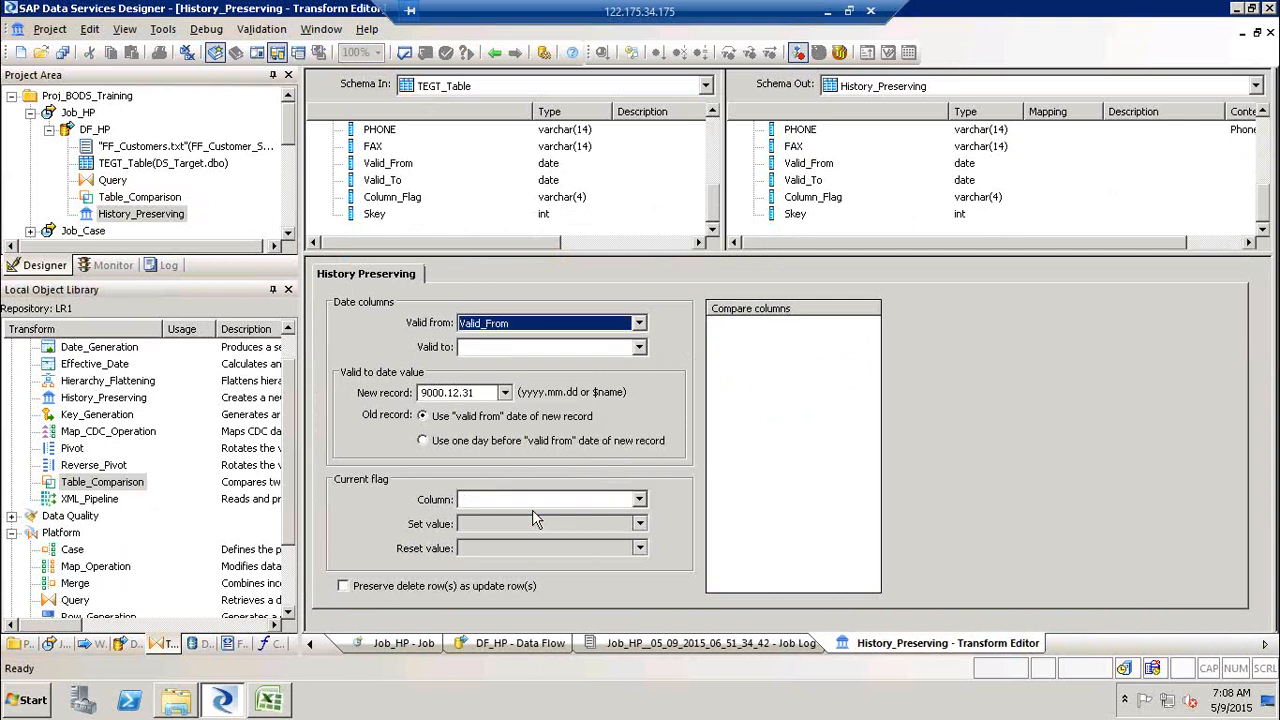
click(631, 354)
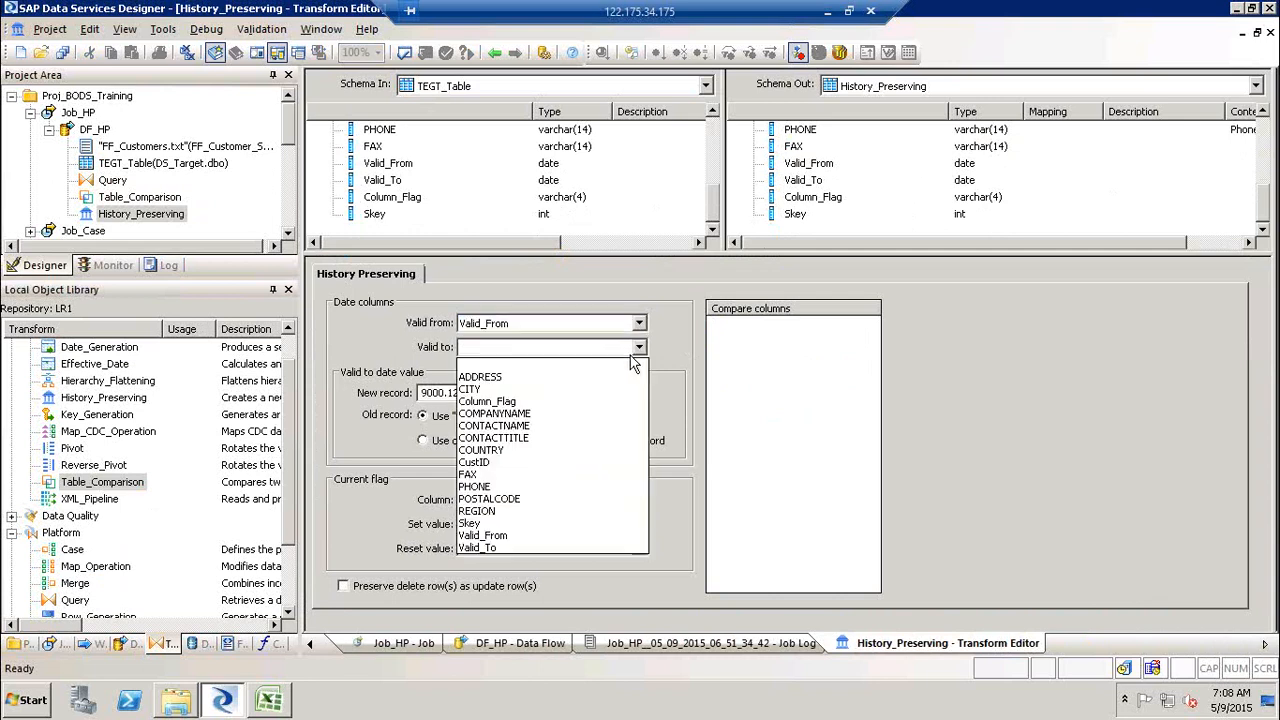
click(496, 548)
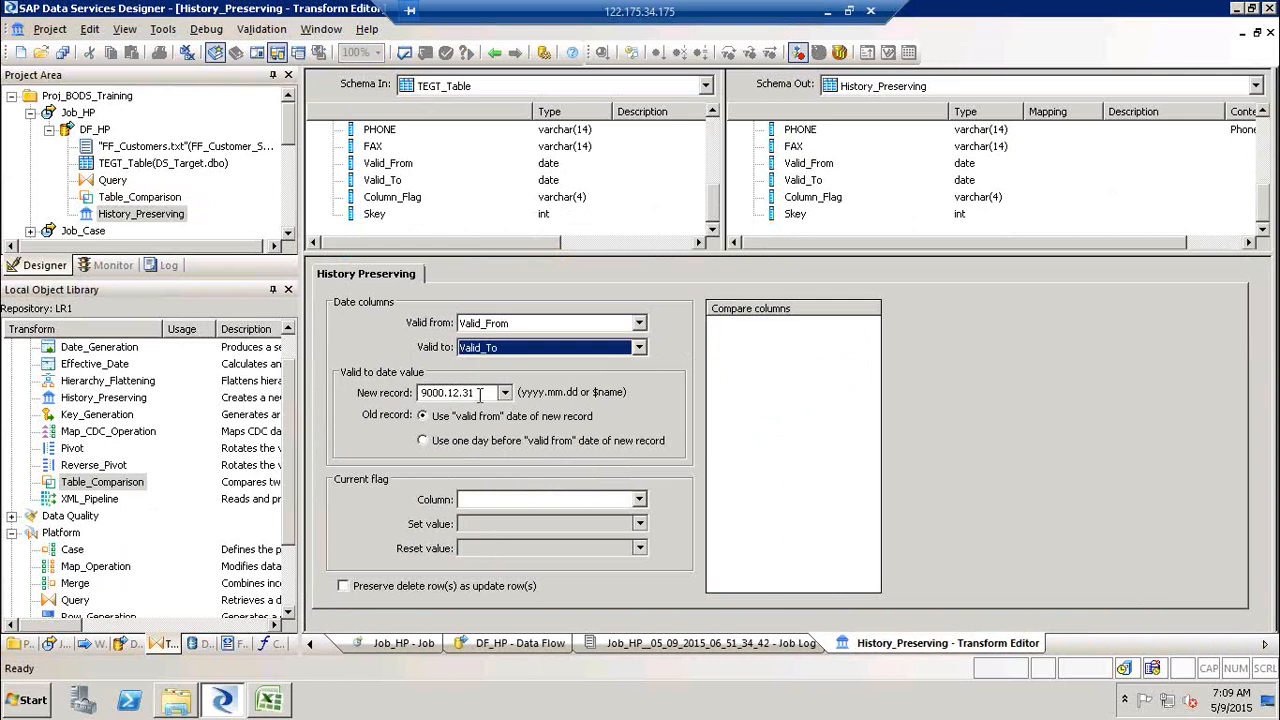
Step: Set the History_Preserving current flag column to Column_Flag, with set value 'Y' and reset value 'N'
key(Tab)
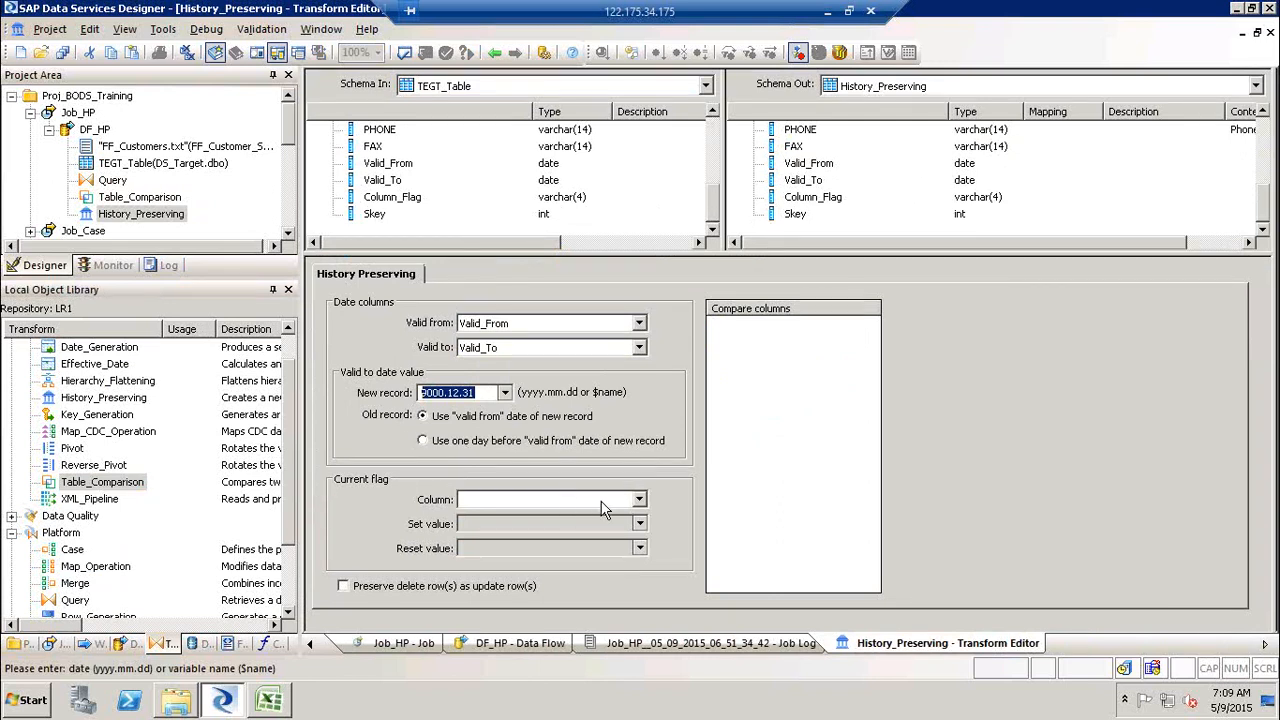
click(638, 499)
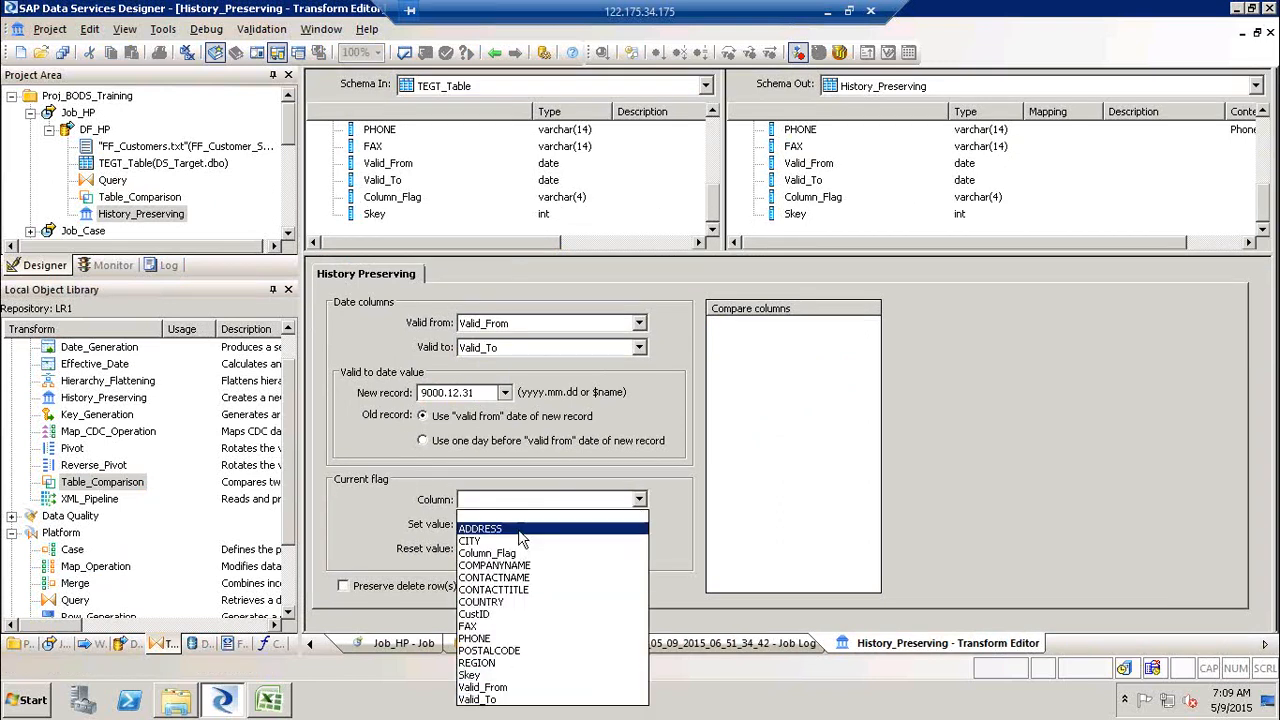
click(509, 556)
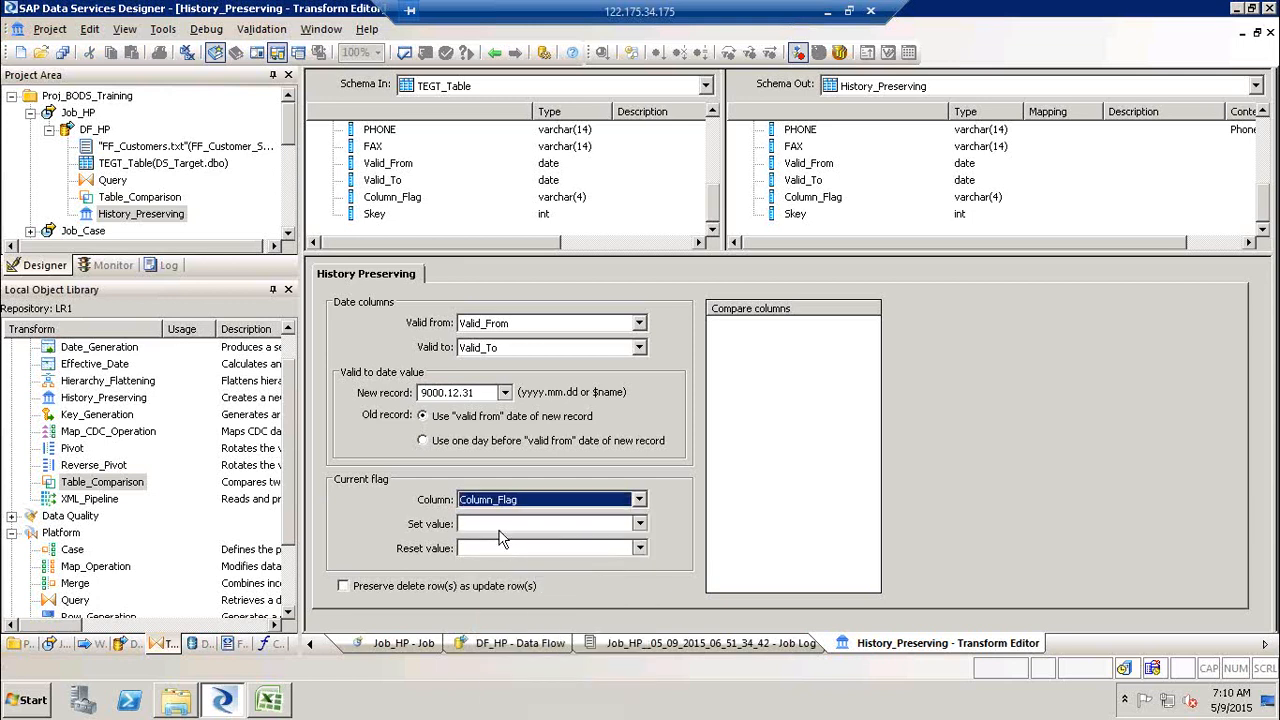
click(500, 528)
text(')
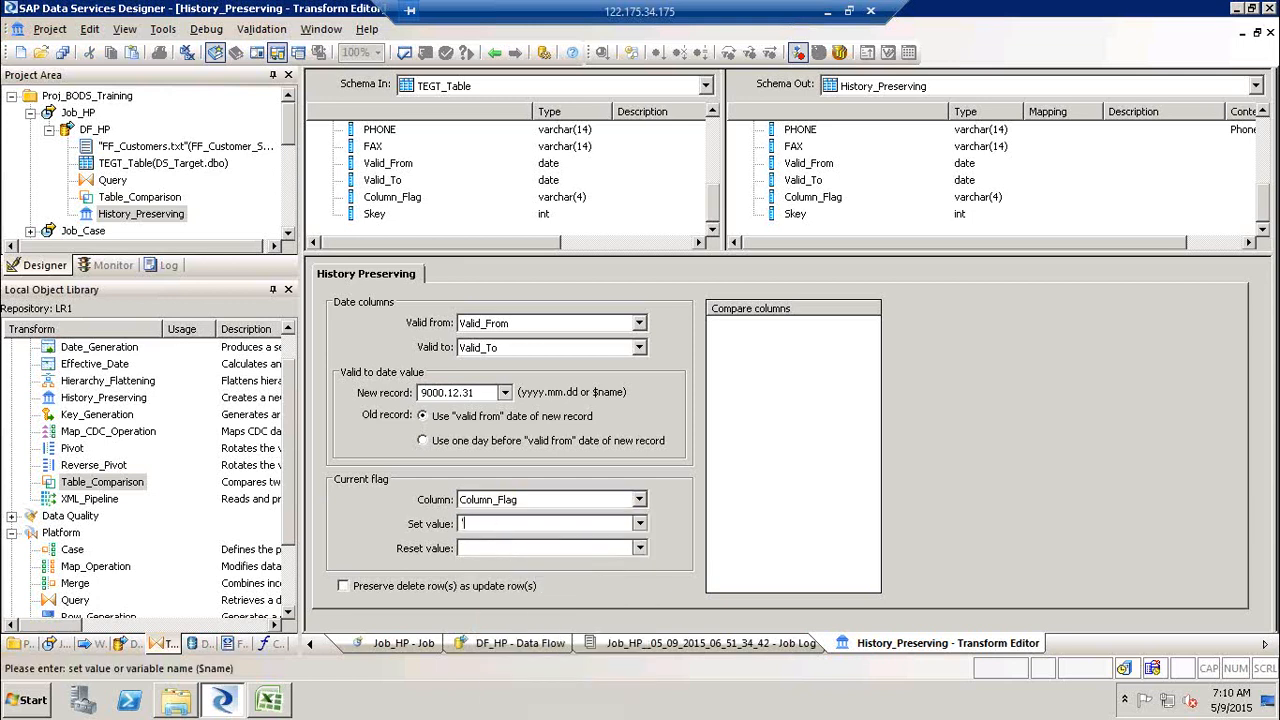
text(Y')
key(Down)
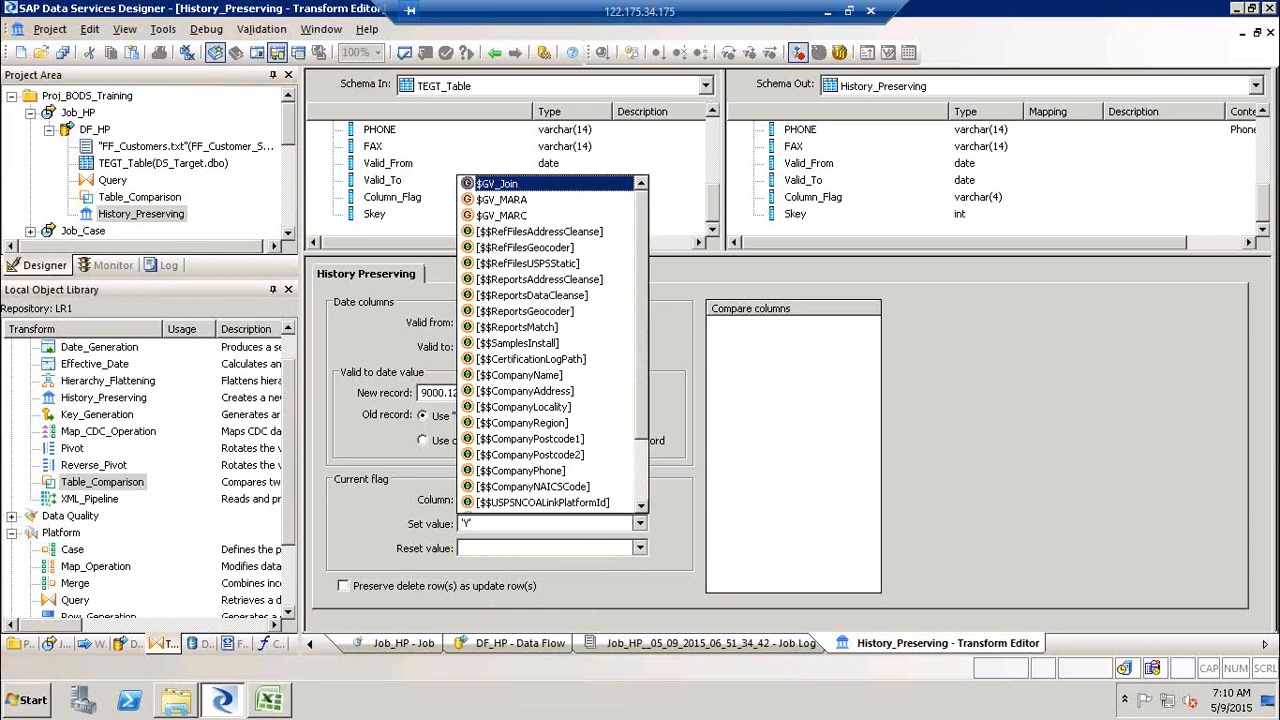
key(Escape)
click(491, 548)
text('N)
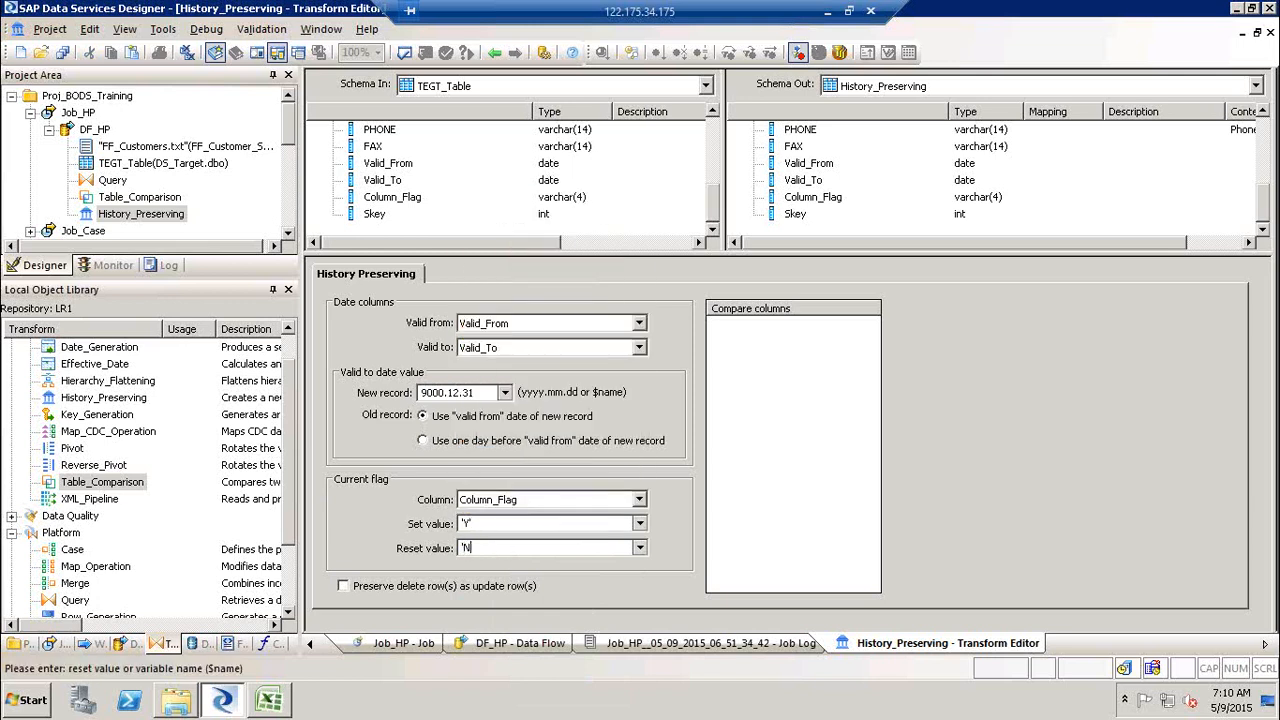
text(')
Step: Assign CITY from the TEGT_Table input schema as the History_Preserving compare column and validate the transform
click(711, 142)
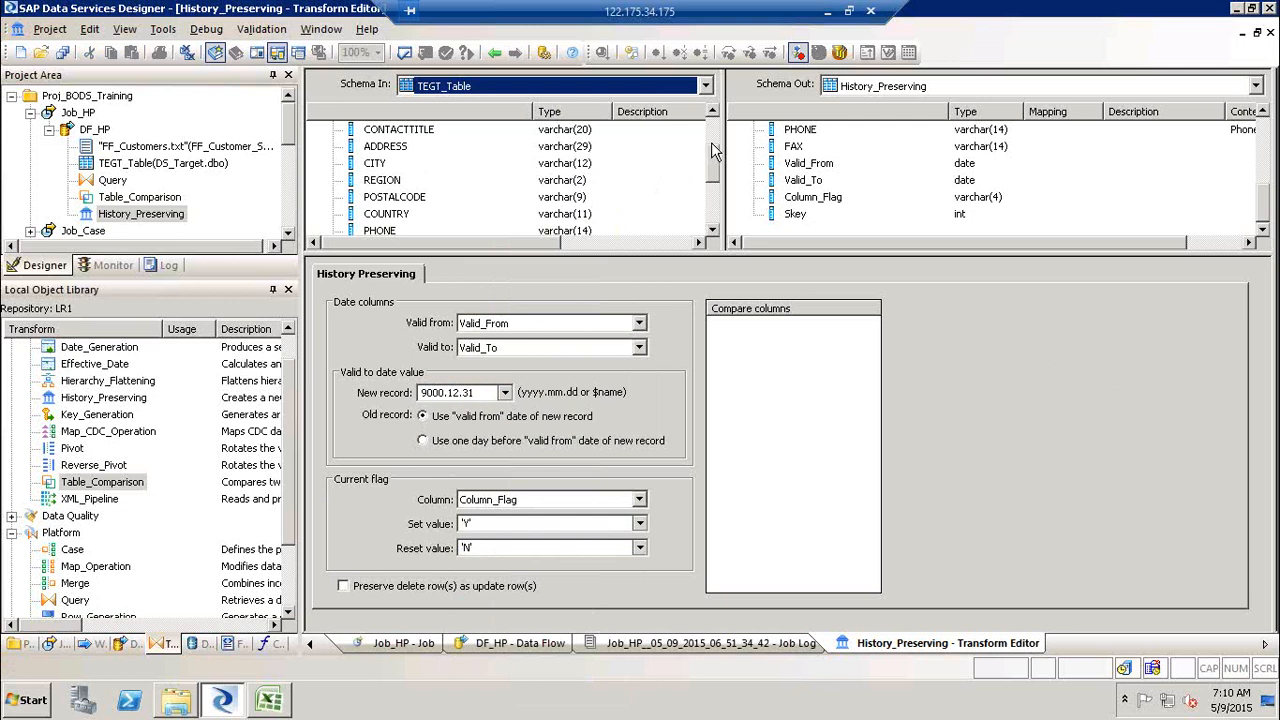
click(372, 163)
drag(718, 273, 721, 381)
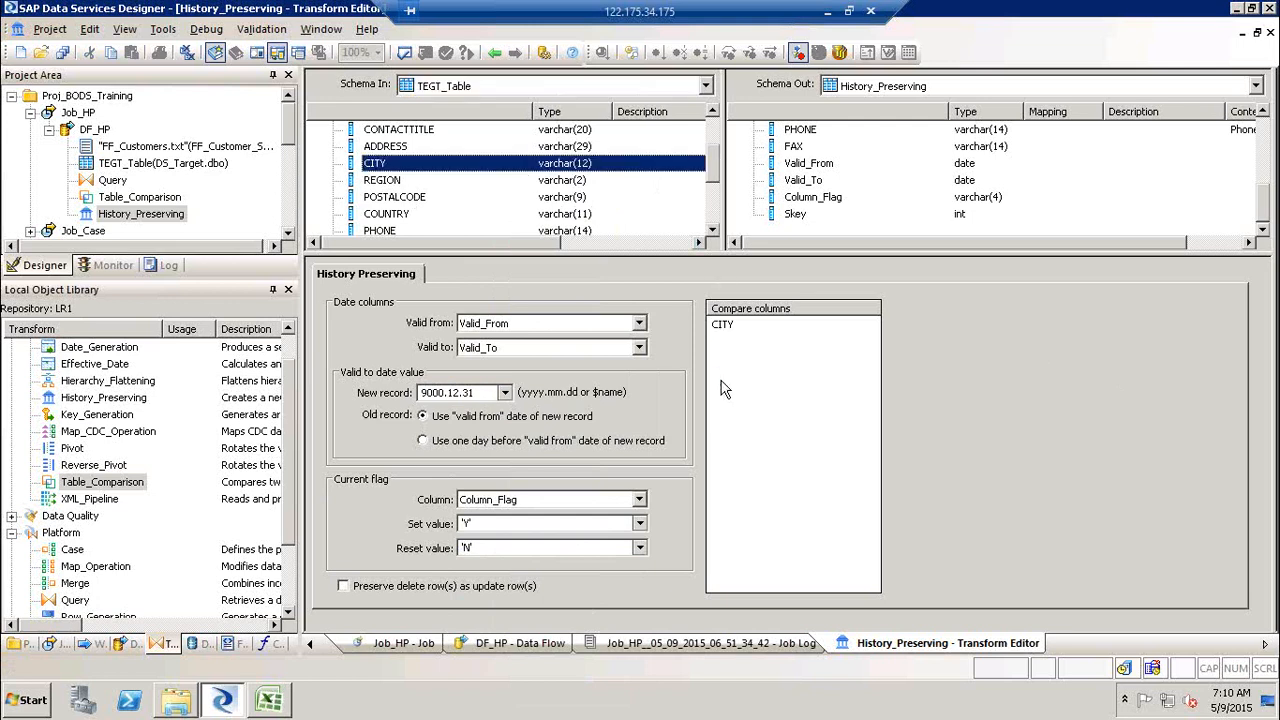
click(404, 53)
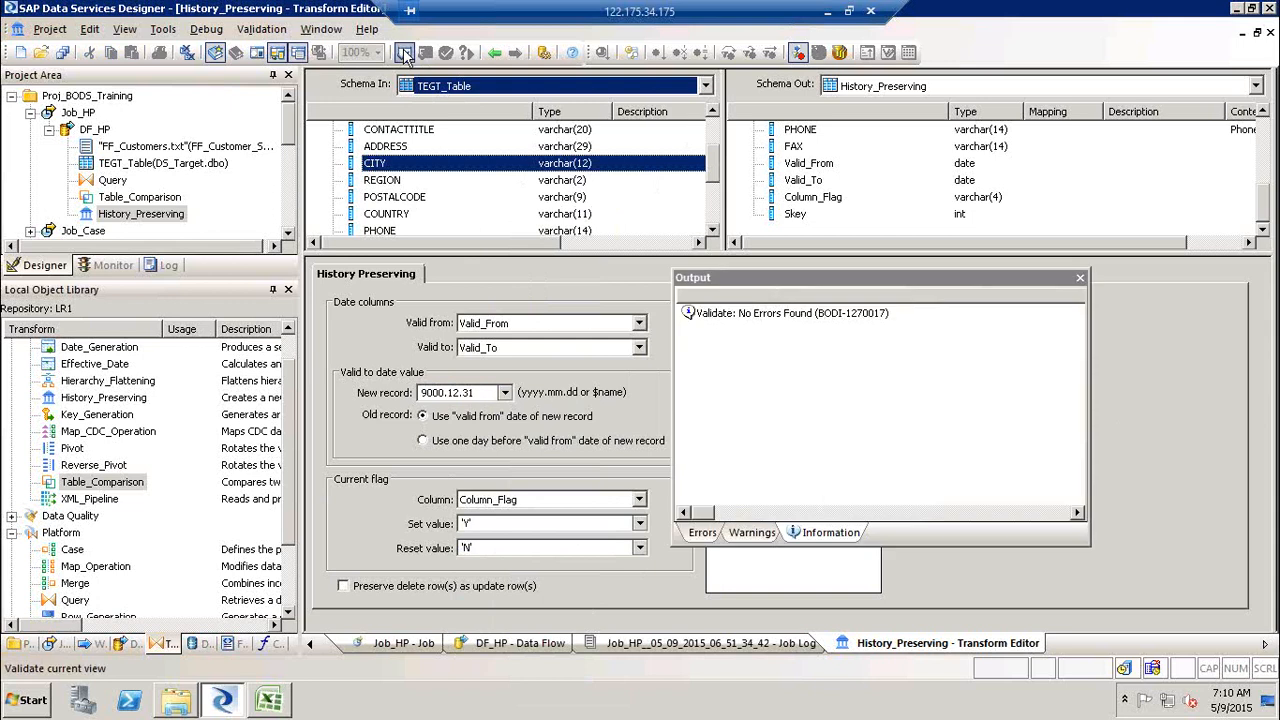
click(1080, 277)
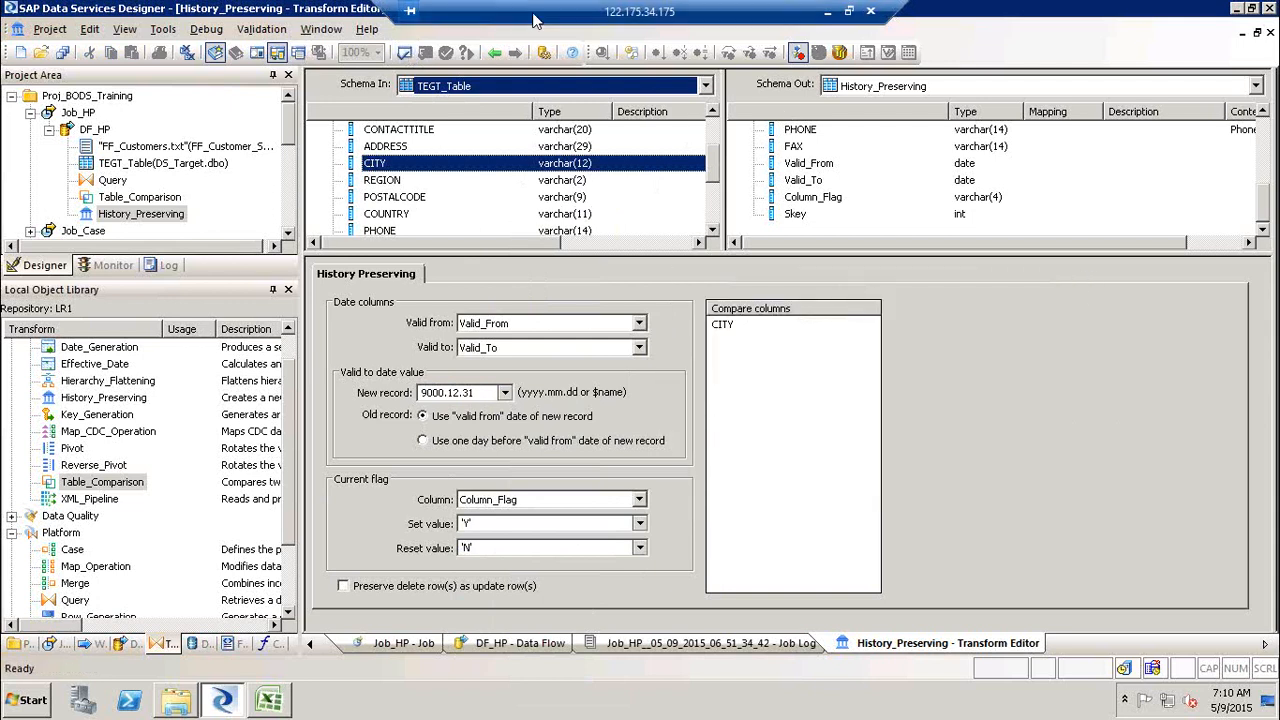
Step: Add a Key_Generation transform to the DF_HP data flow and connect the History_Preserving output to it
click(494, 52)
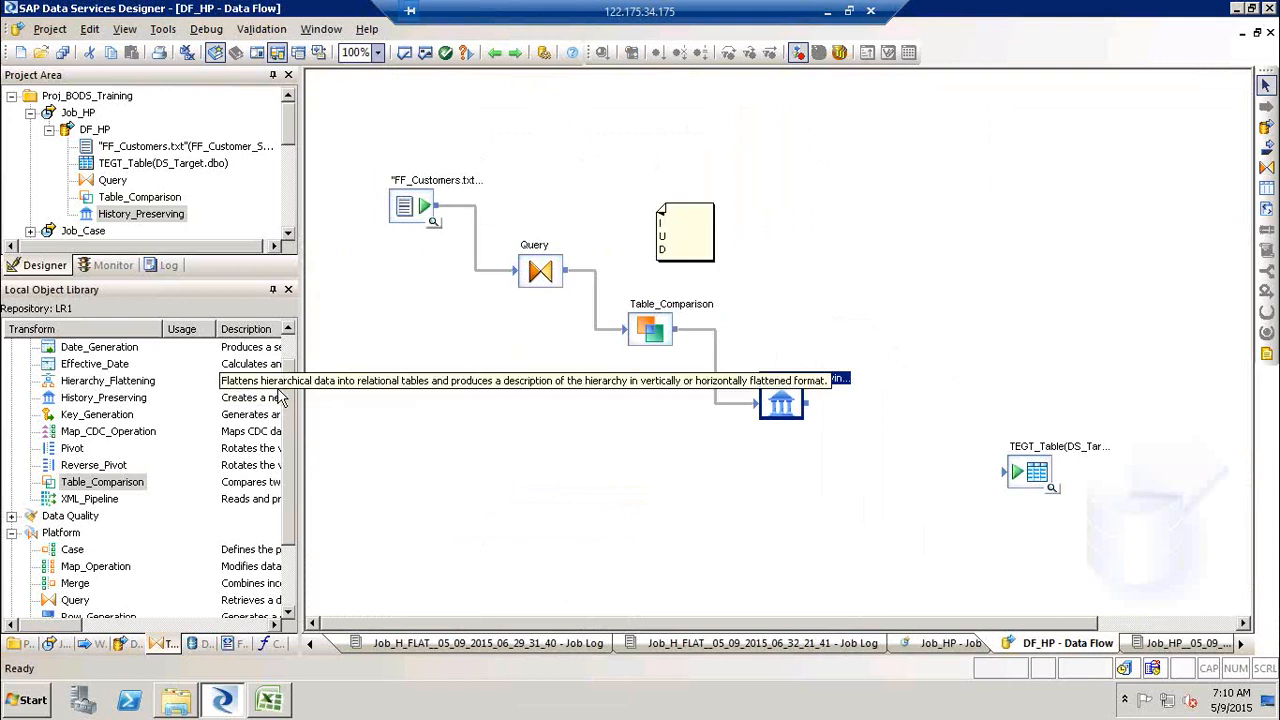
click(84, 416)
drag(84, 420, 826, 472)
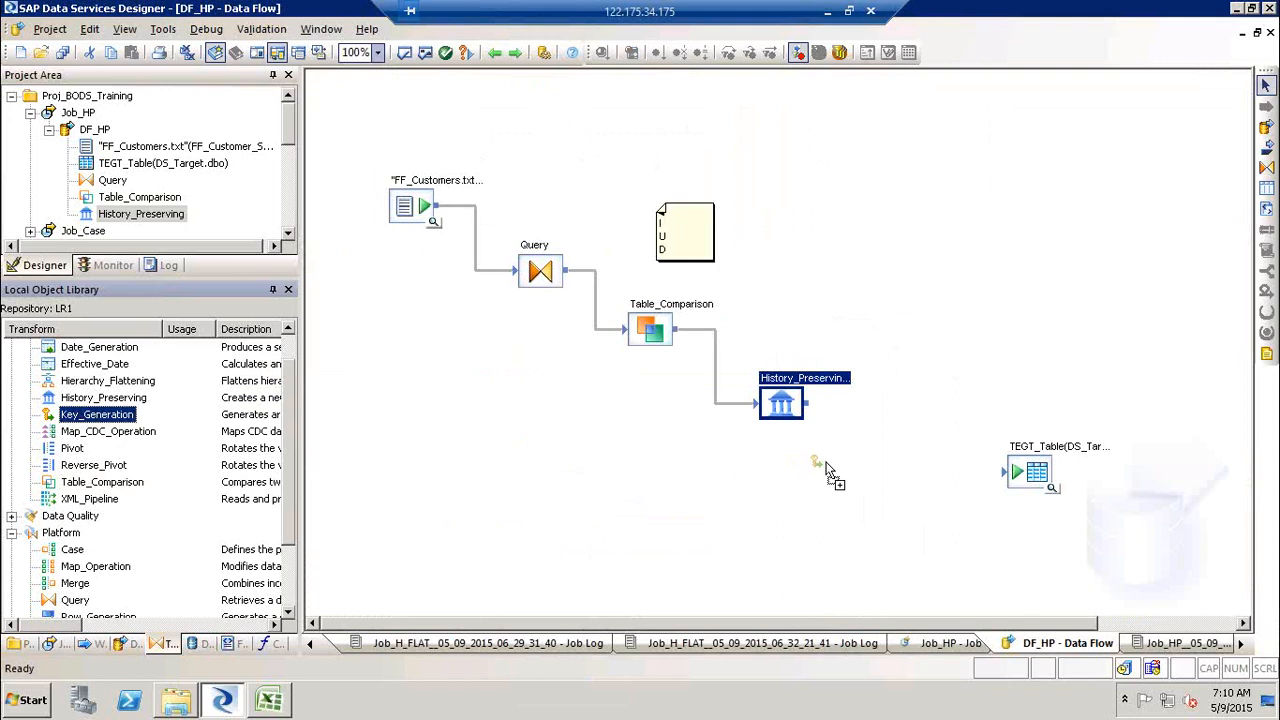
drag(867, 441, 893, 455)
drag(810, 405, 862, 442)
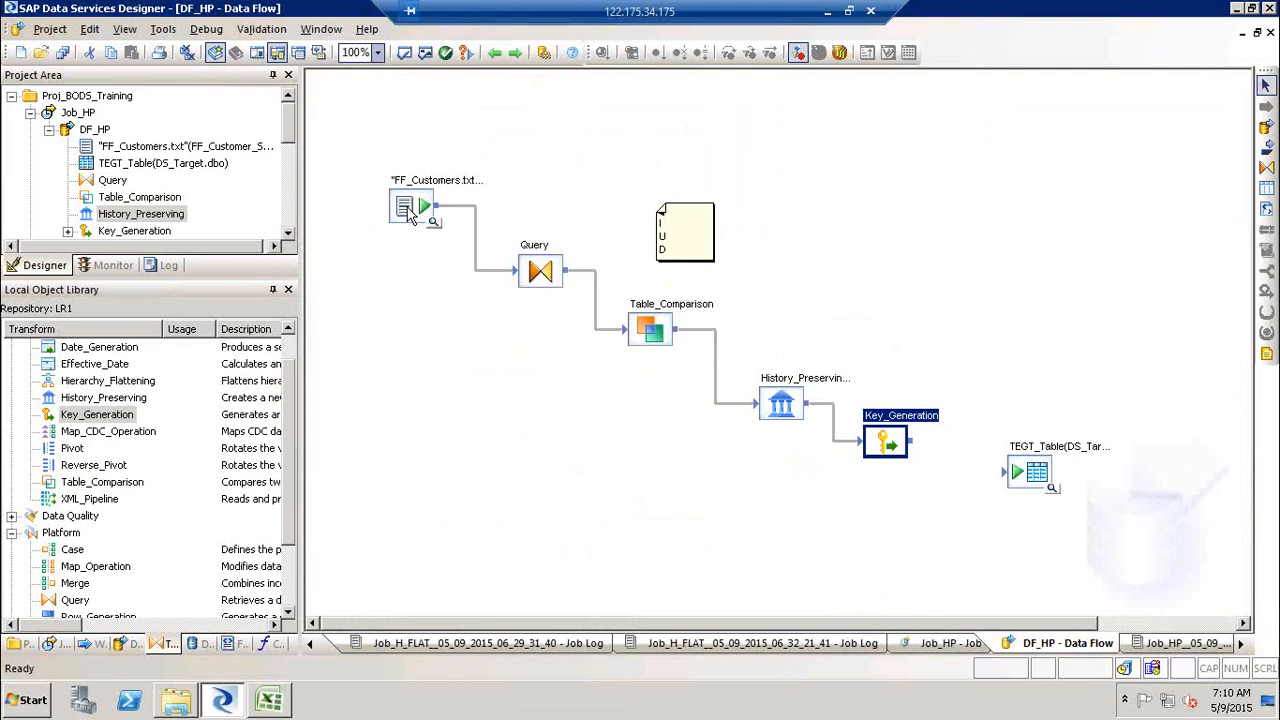
Step: Configure Key_Generation with table DS_Target.dbo.TEGT_Table and generated key column Skey, and return to the DF_HP data flow
double_click(907, 430)
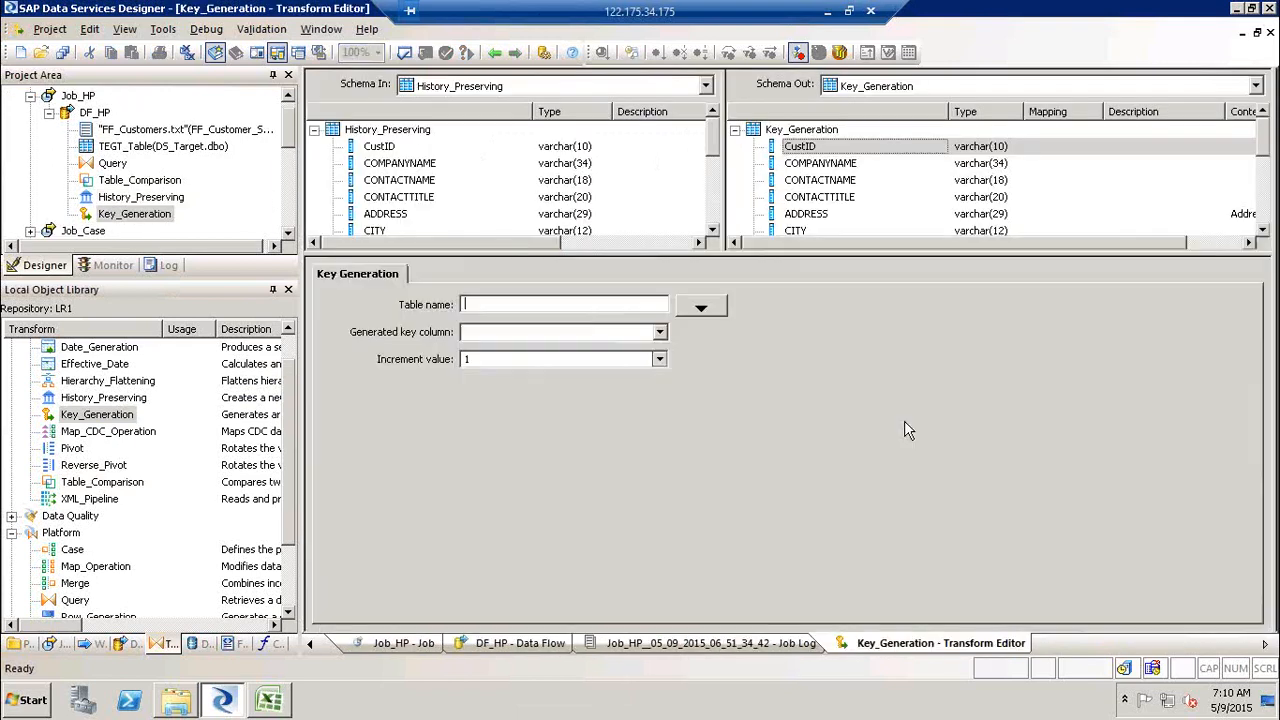
click(704, 310)
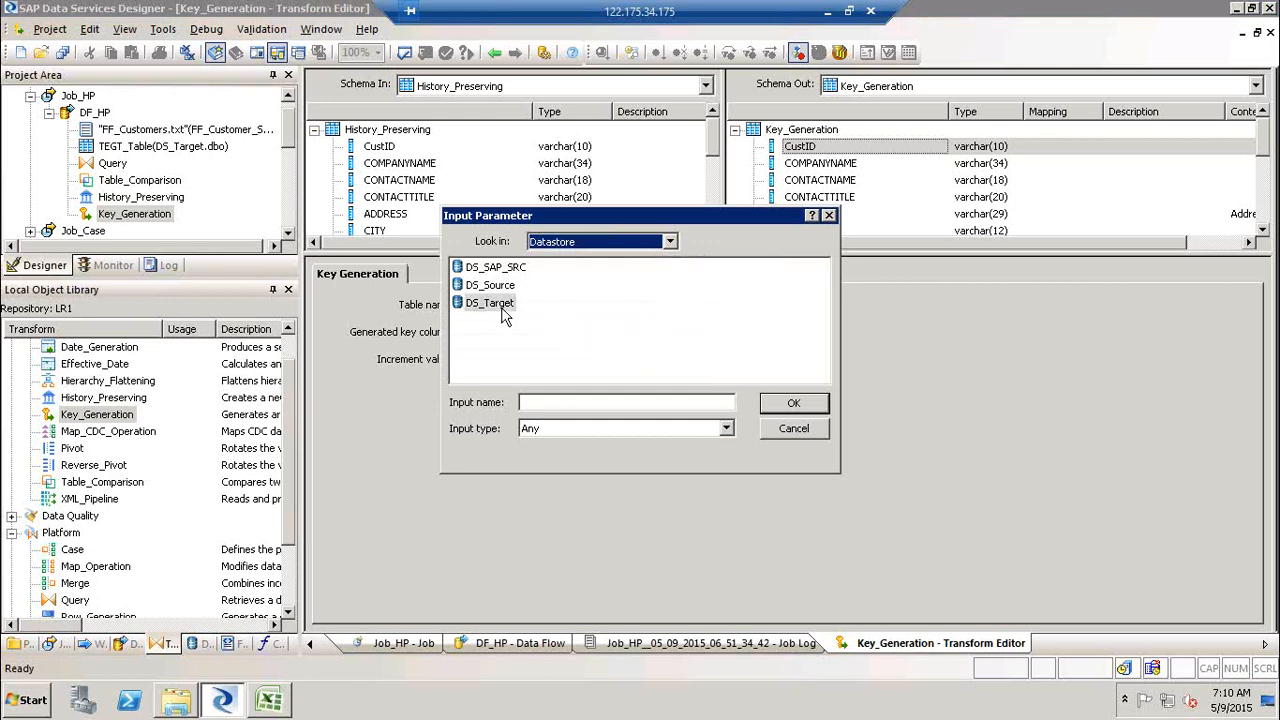
double_click(503, 308)
double_click(498, 288)
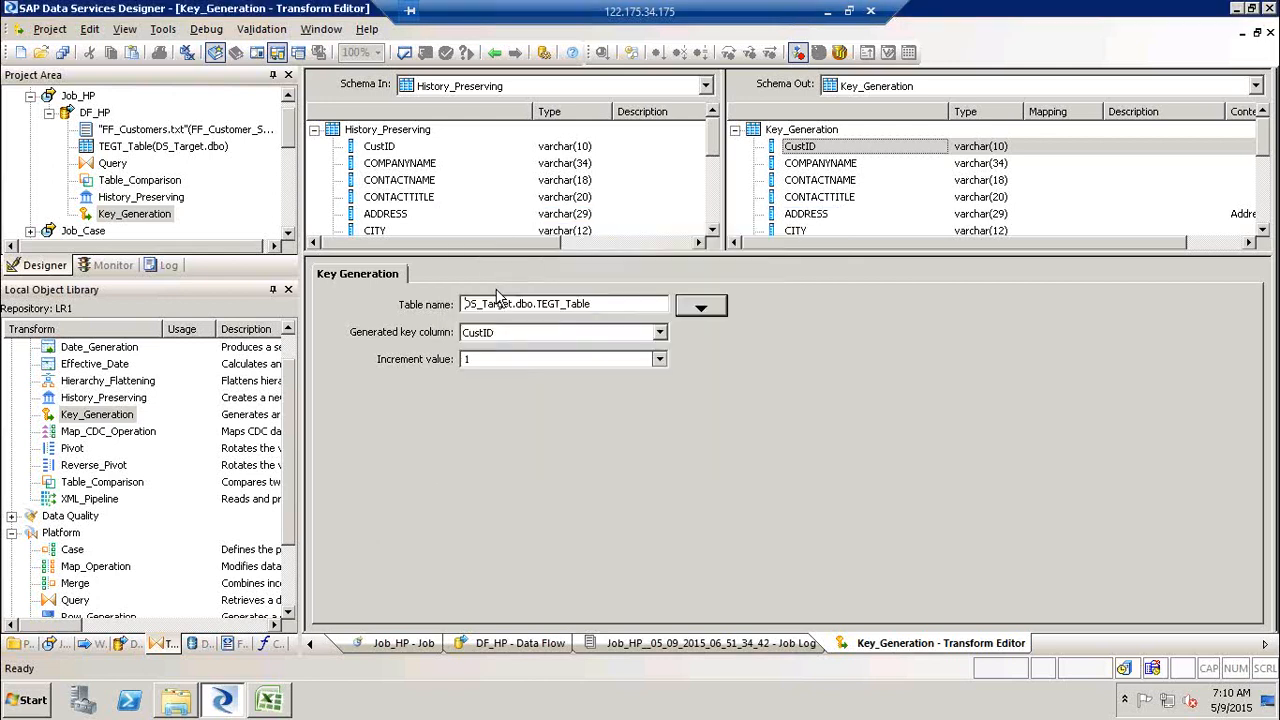
click(659, 332)
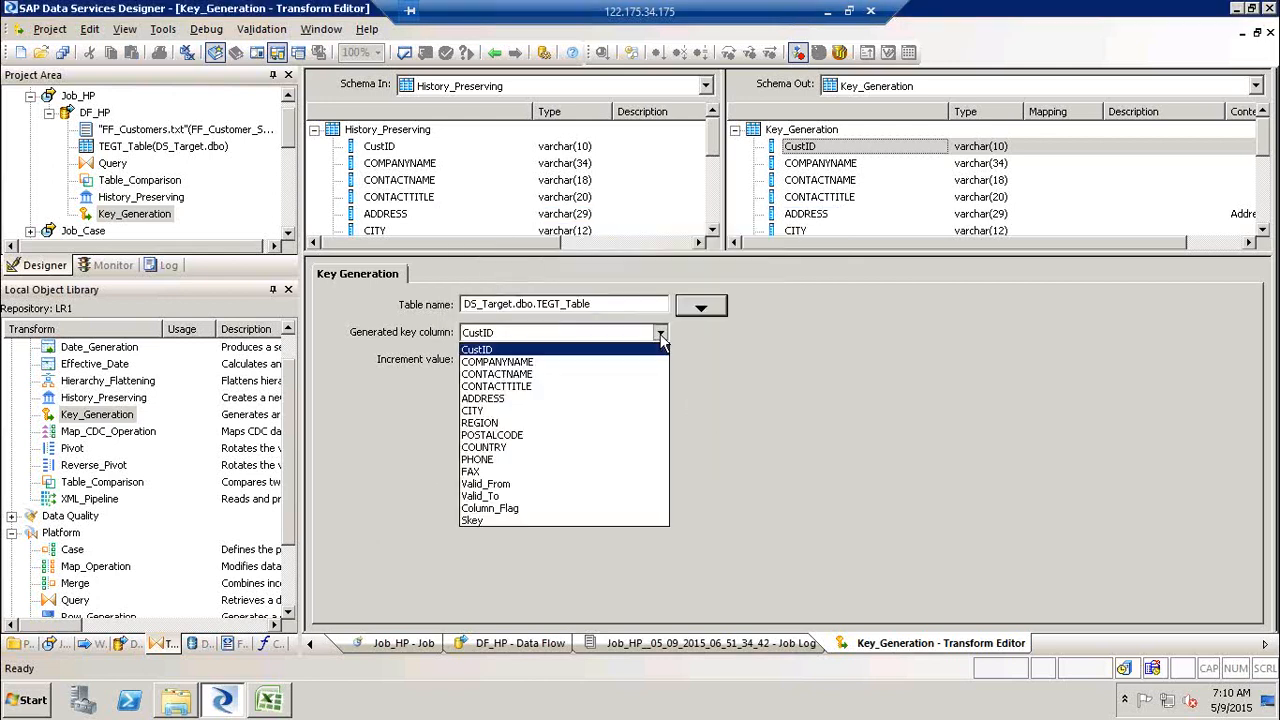
click(503, 520)
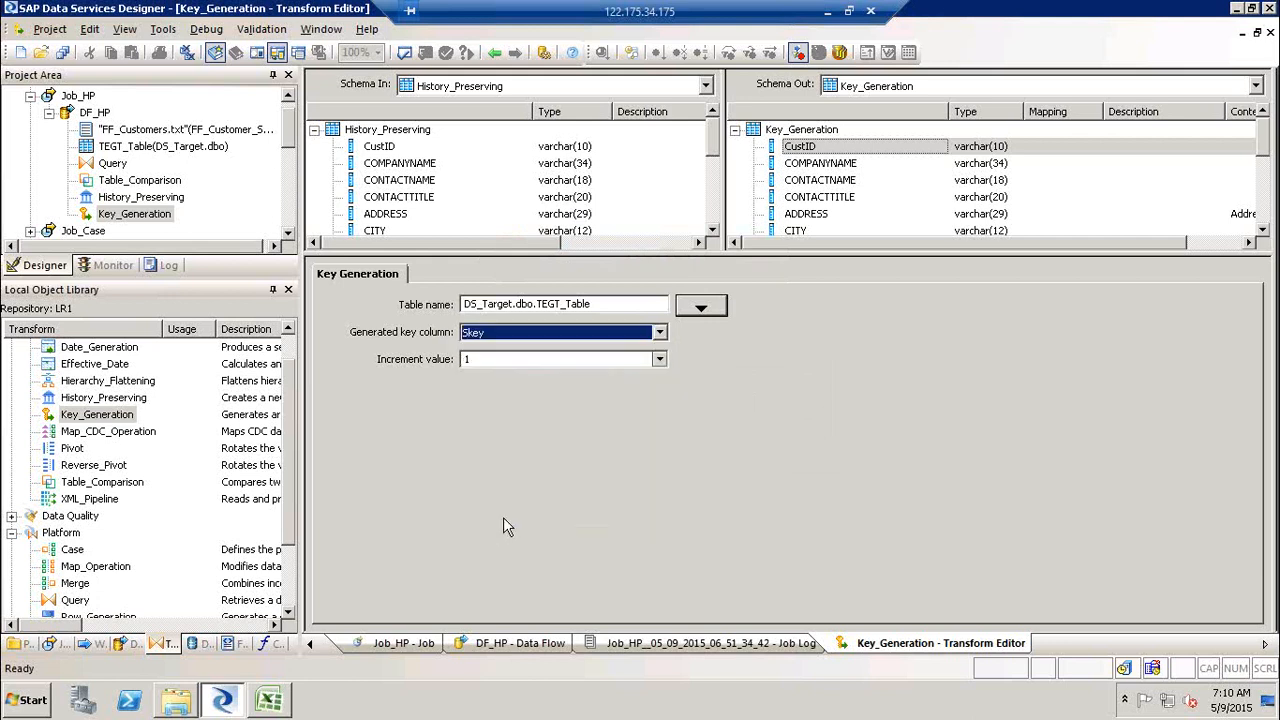
click(530, 365)
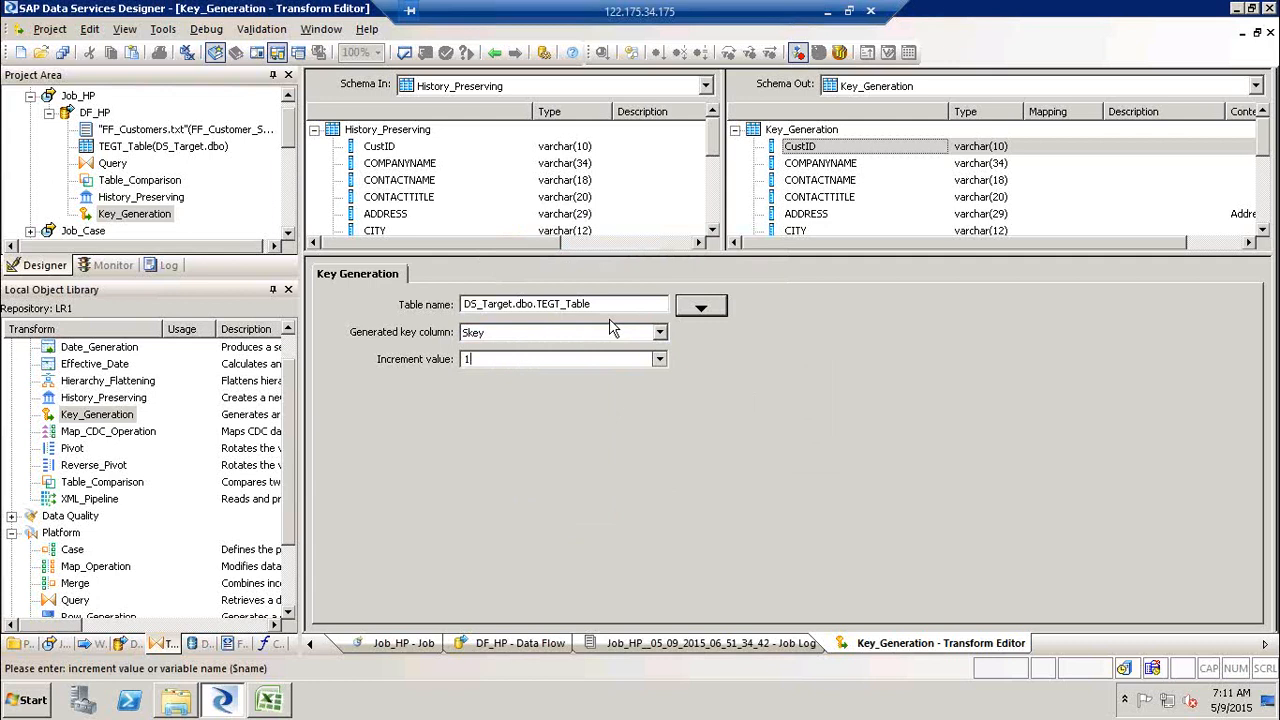
click(497, 56)
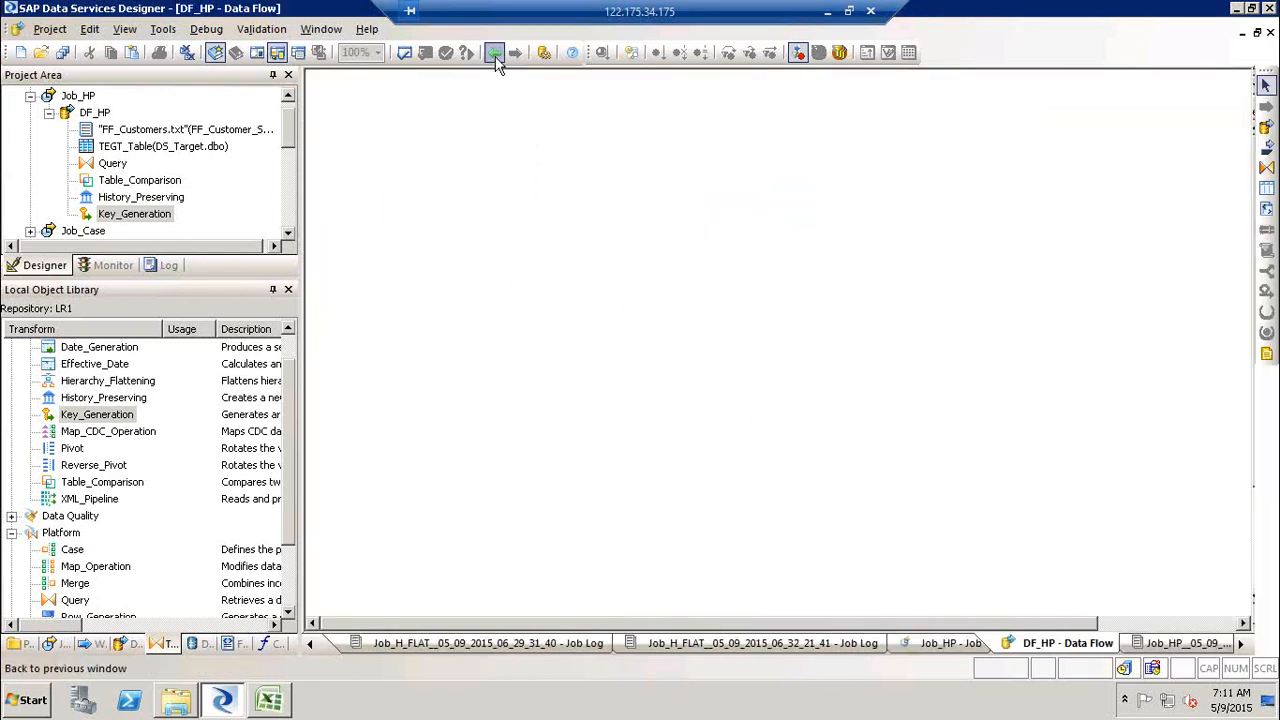
Step: Connect the Key_Generation output to the TEGT_Table target and review the target table's loading options
drag(911, 442, 1010, 482)
double_click(1036, 471)
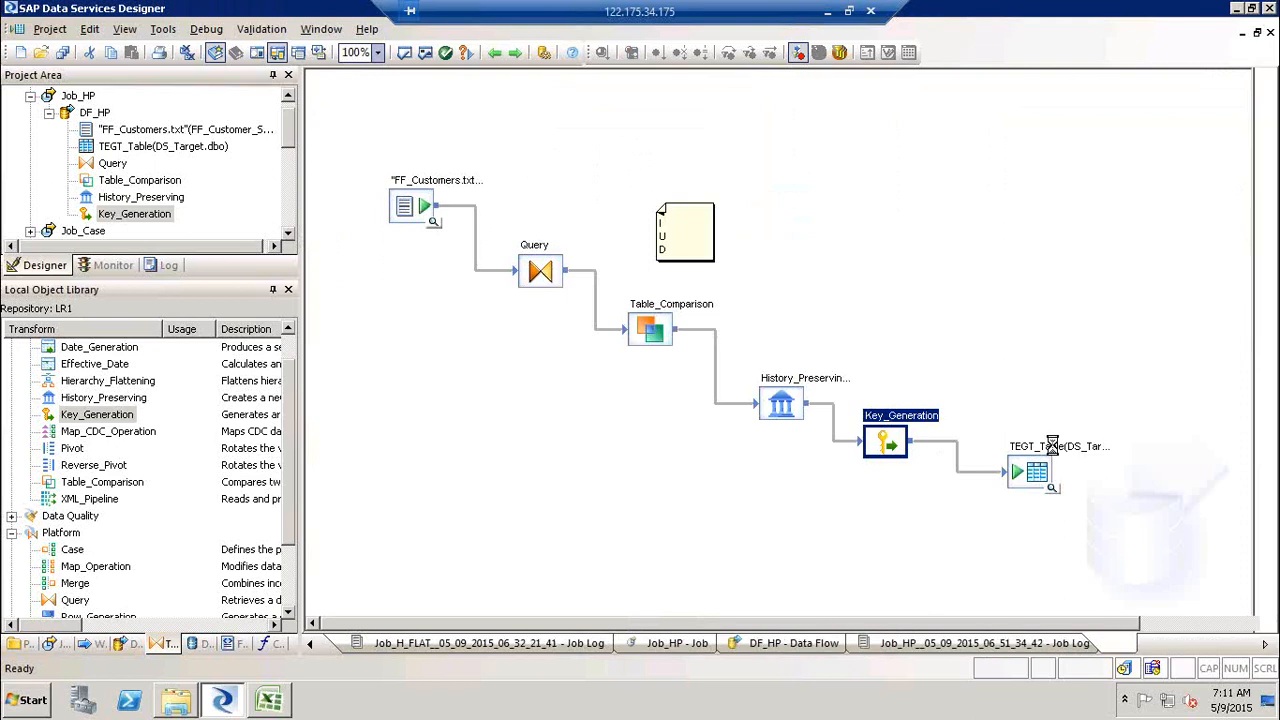
click(390, 443)
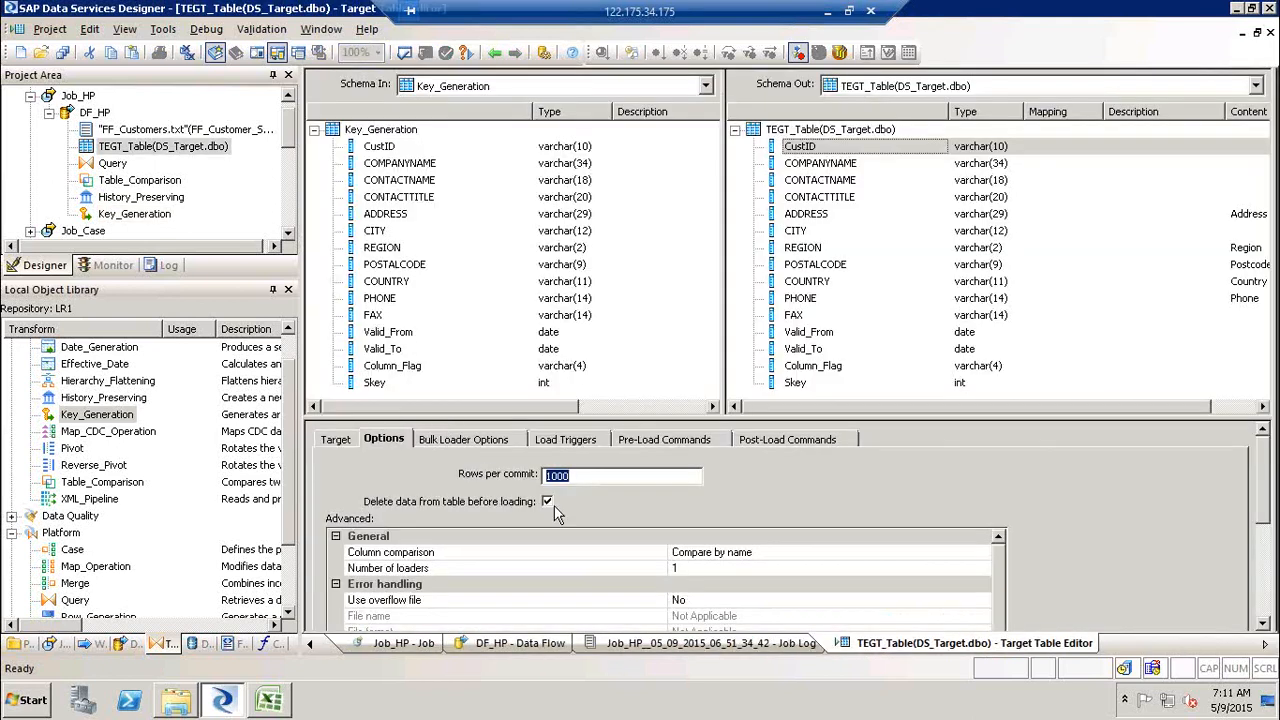
click(493, 54)
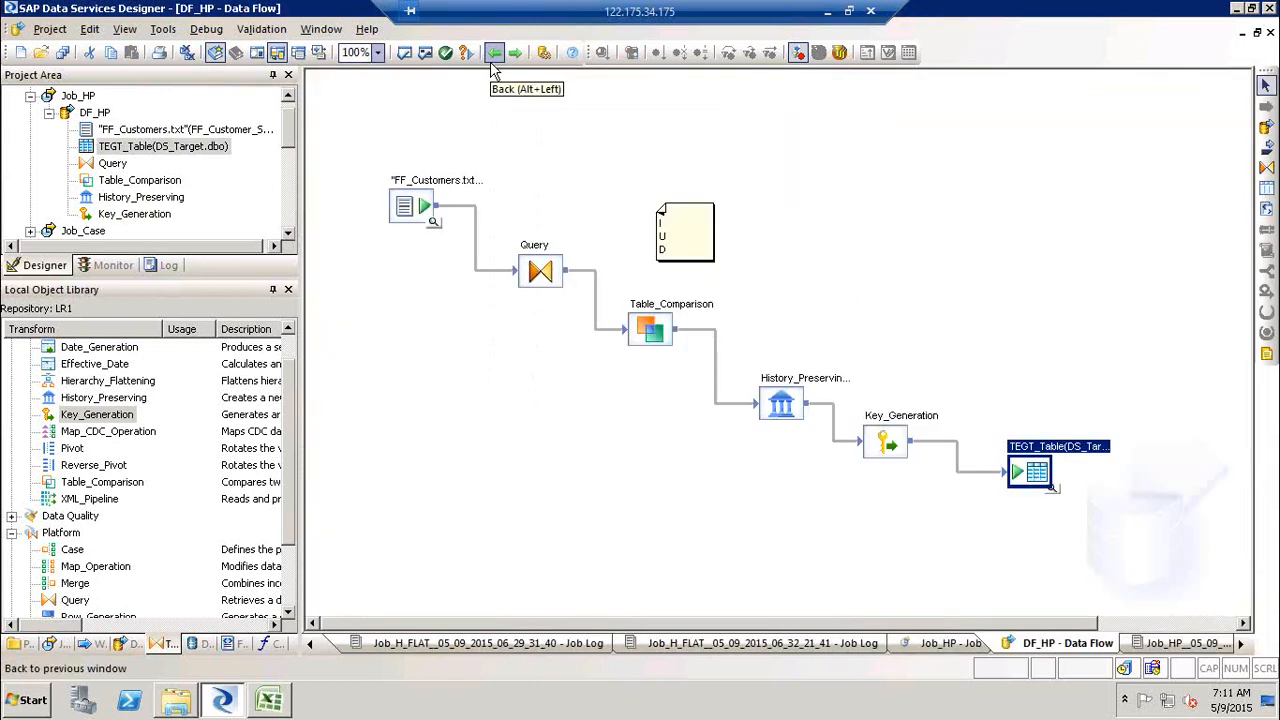
Step: Validate all objects in the DF_HP data flow and execute Job_HP with the default execution properties
click(425, 55)
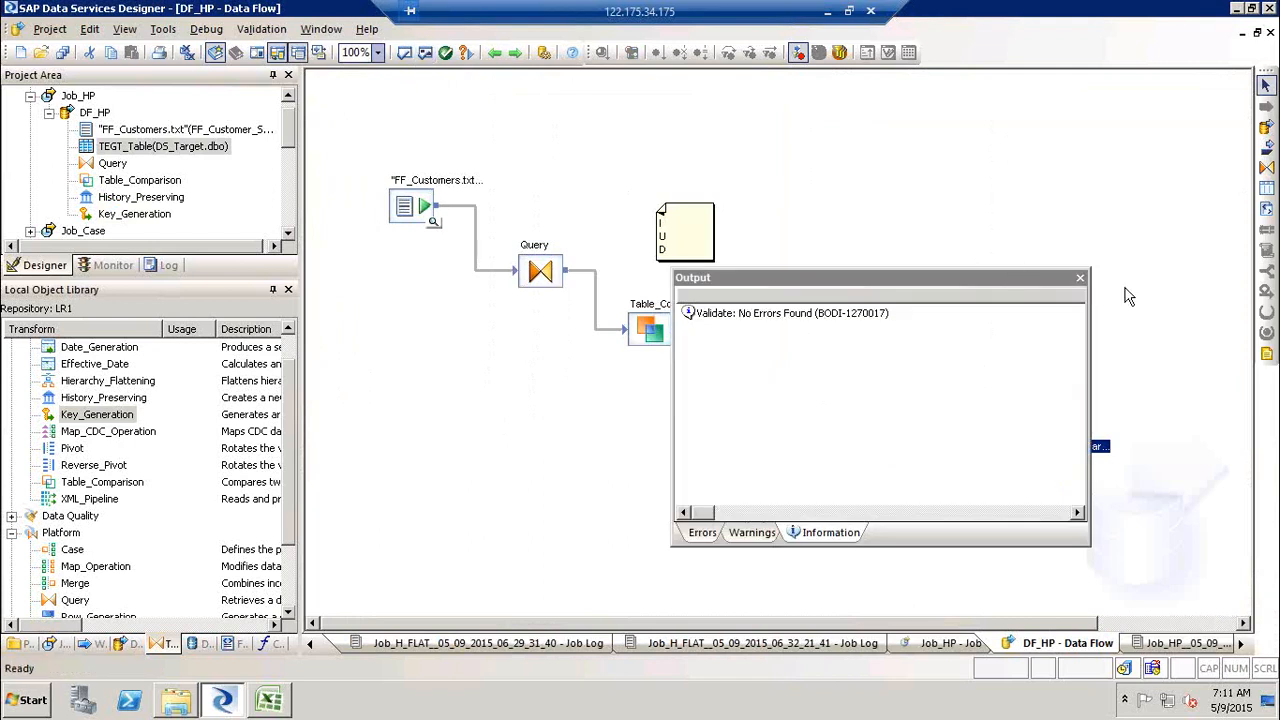
click(1080, 277)
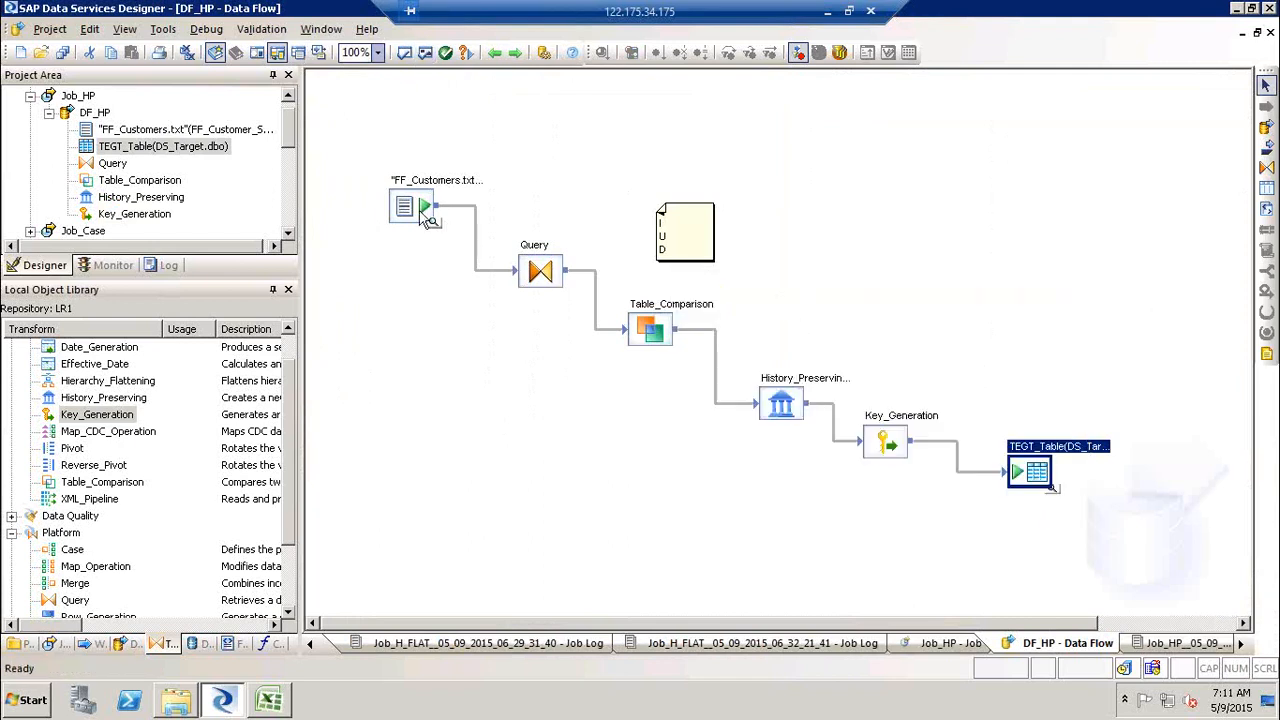
click(426, 219)
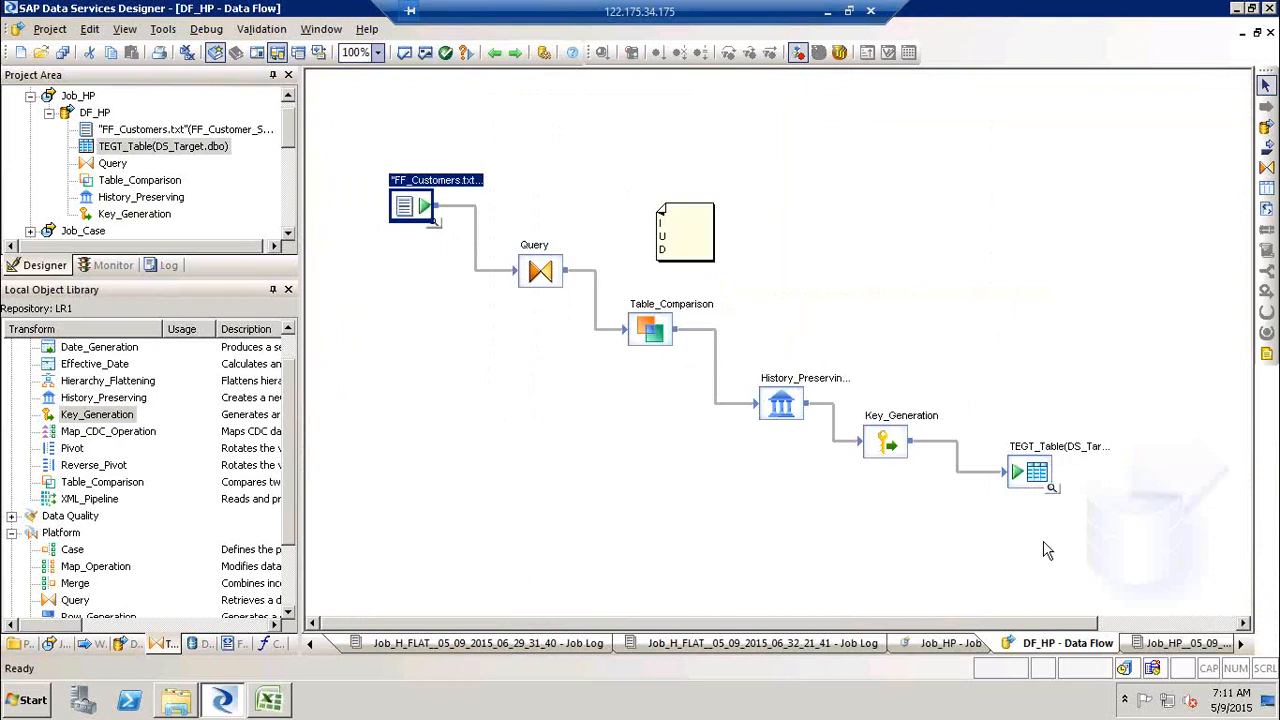
click(75, 99)
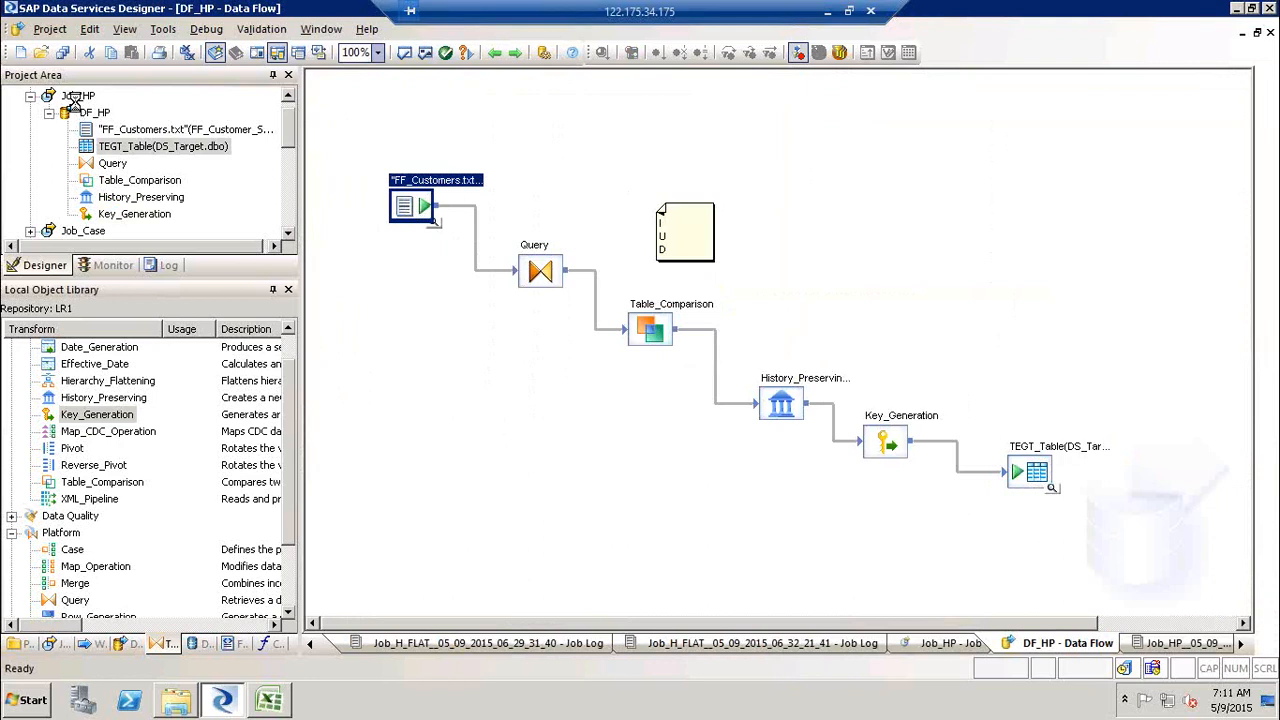
right_click(82, 113)
click(108, 122)
key(Return)
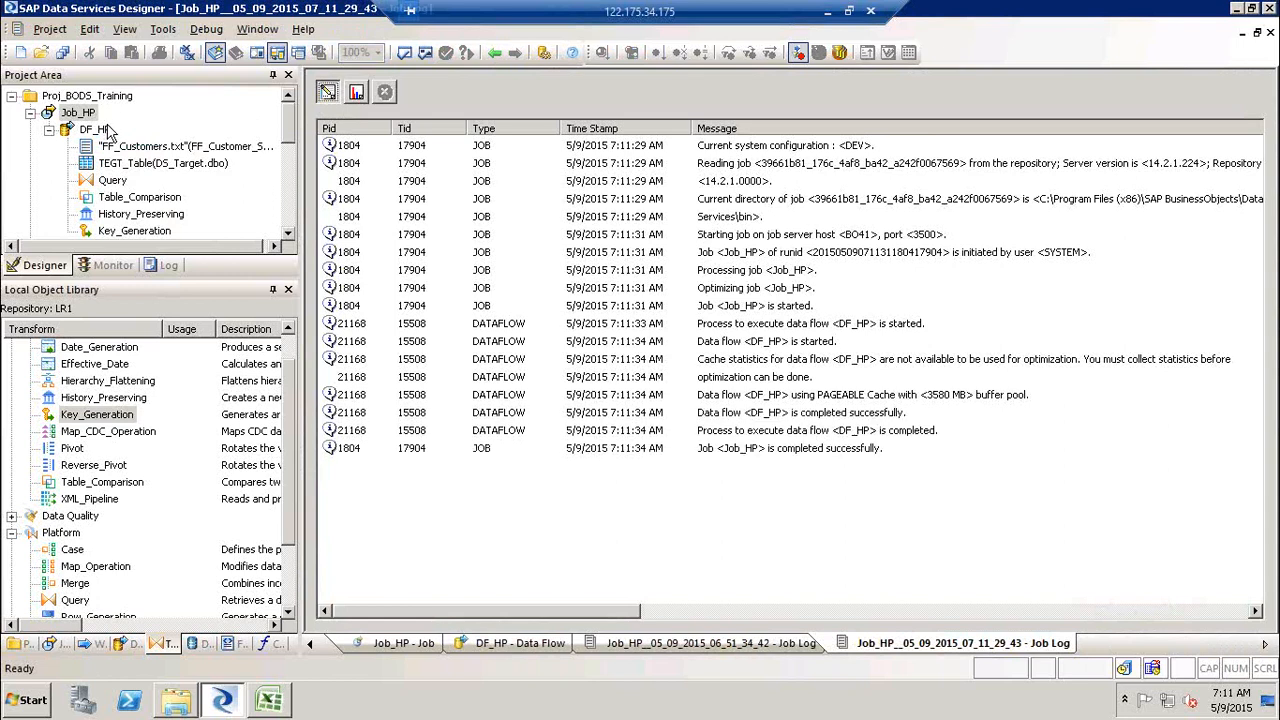
Step: Turn off deleting data before loading for the TEGT_Table target in DF_HP and return to the data flow
double_click(98, 129)
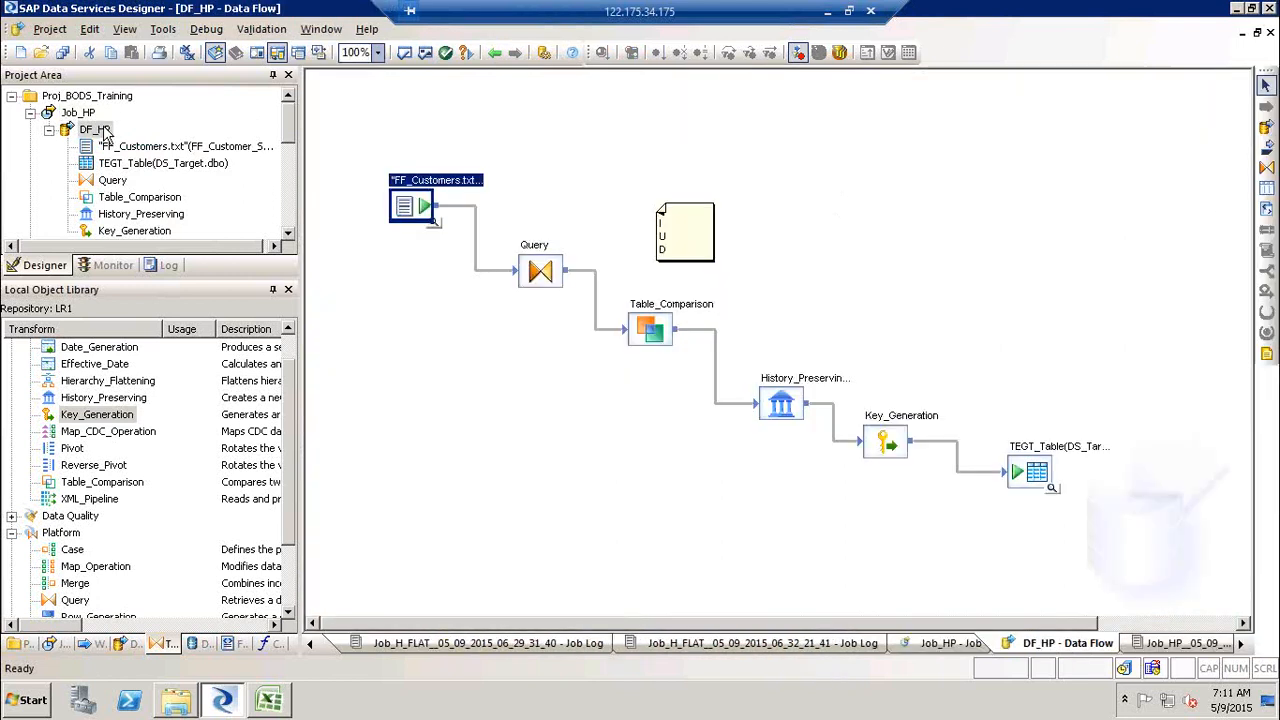
double_click(1035, 470)
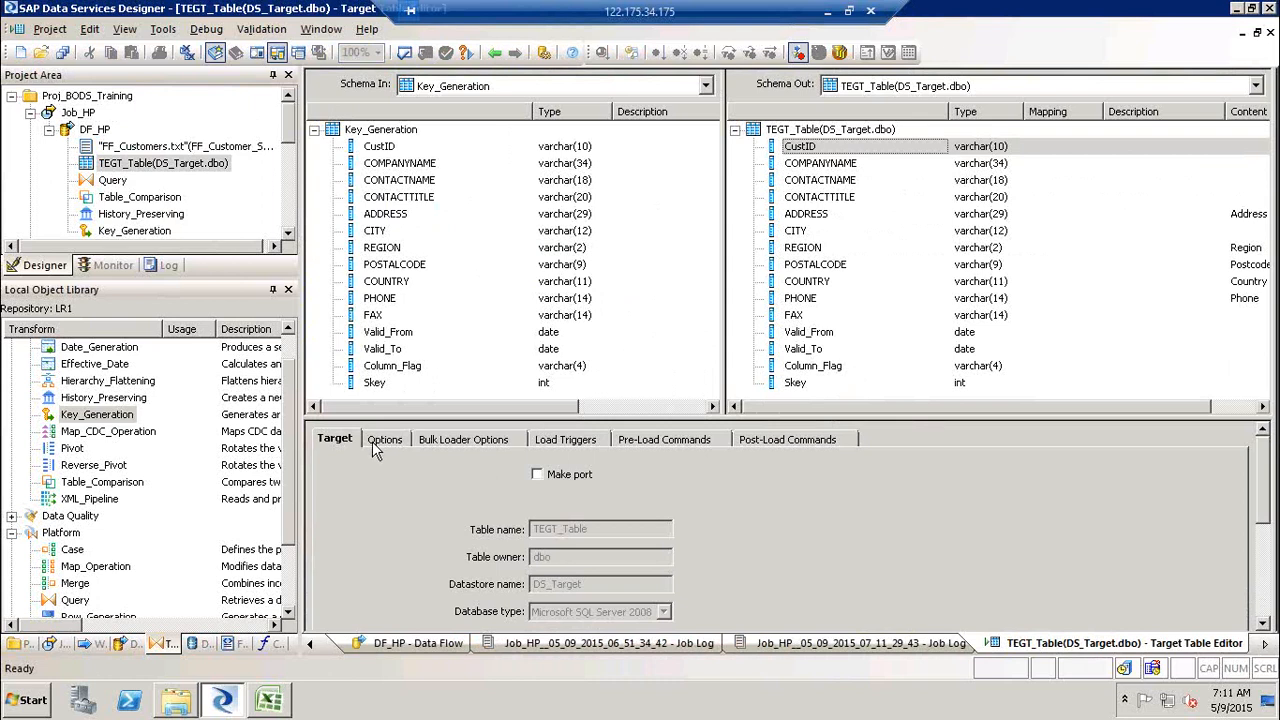
click(373, 443)
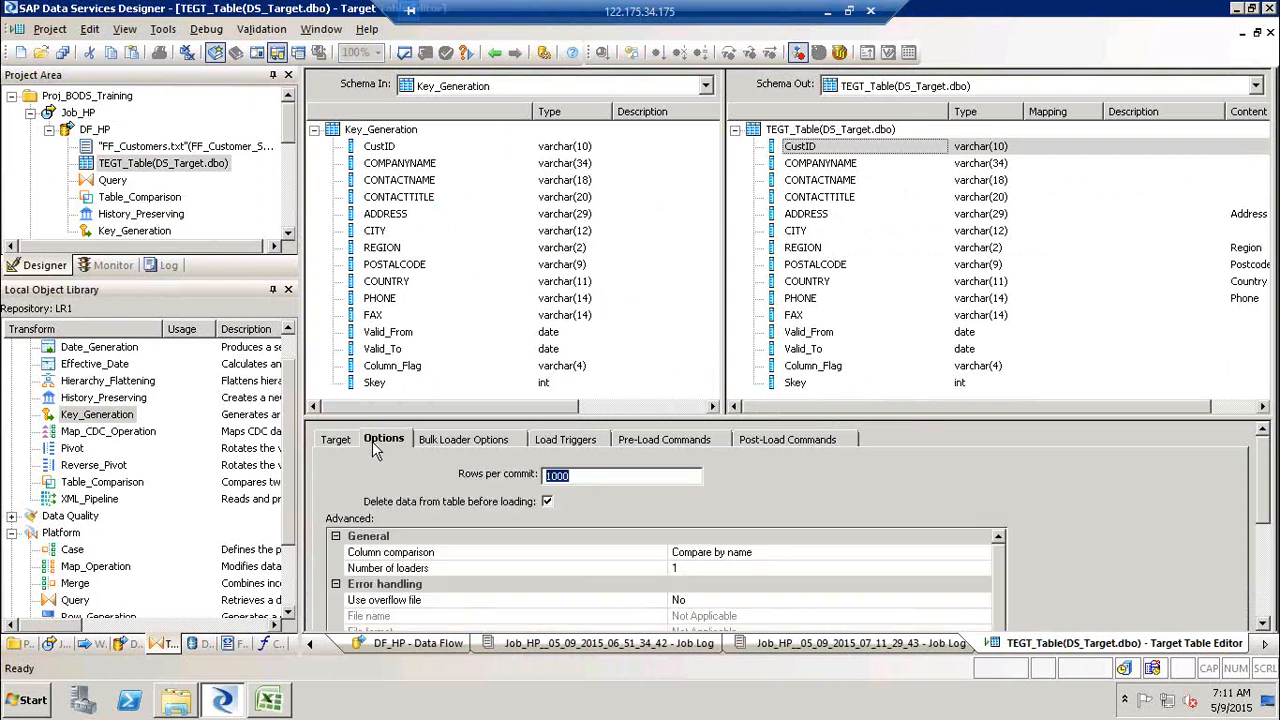
click(547, 503)
click(495, 60)
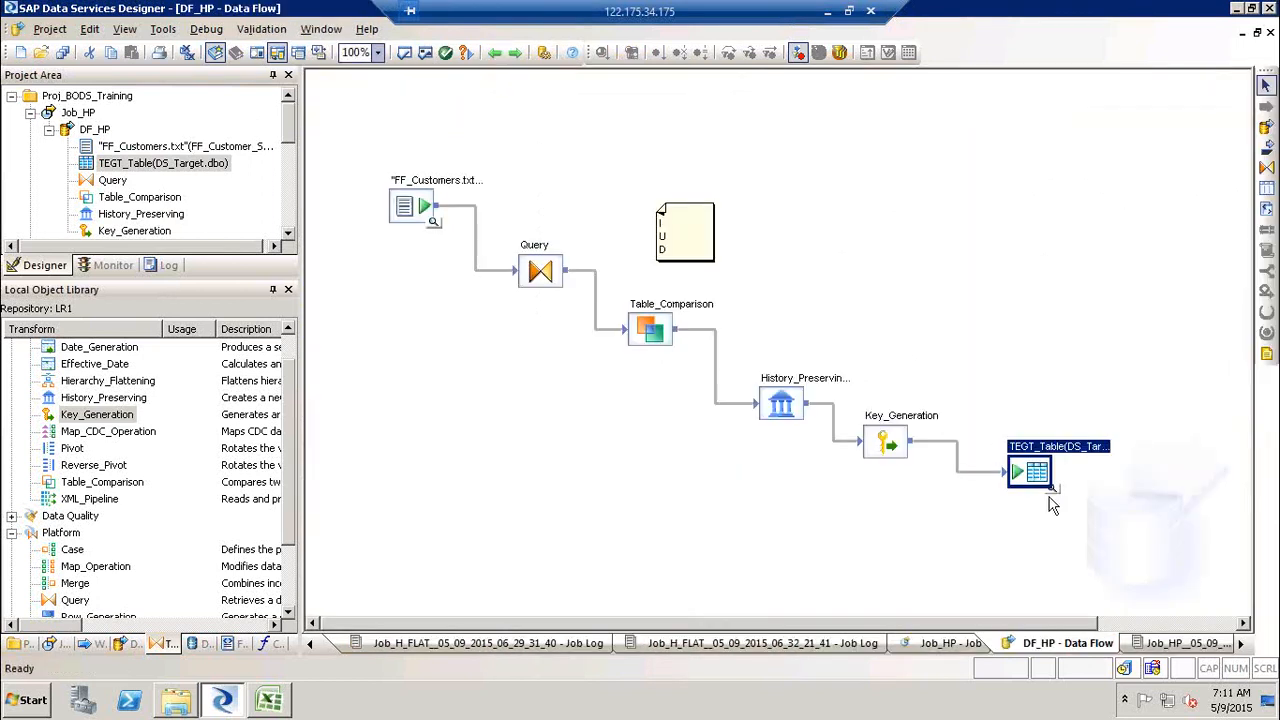
Step: View the TEGT_Table target data, filter it to the first row's CustID, and examine the validity dates, Column_Flag and Skey
click(1057, 500)
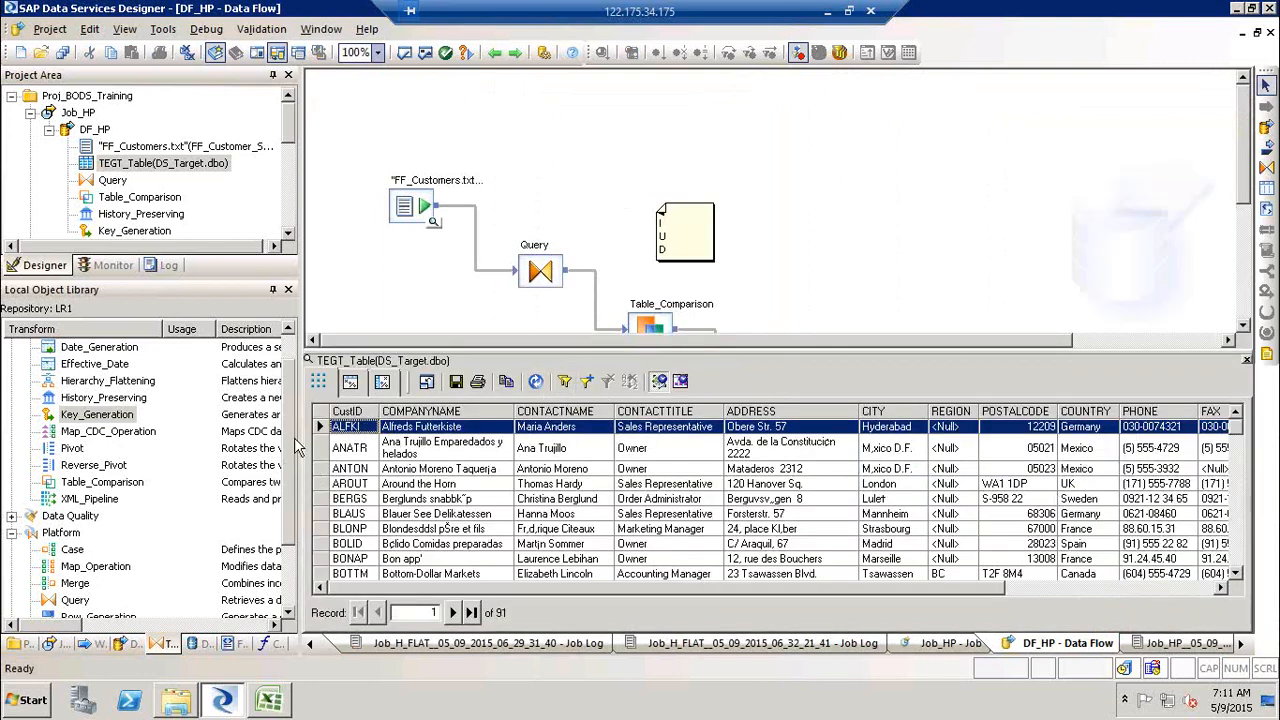
right_click(349, 428)
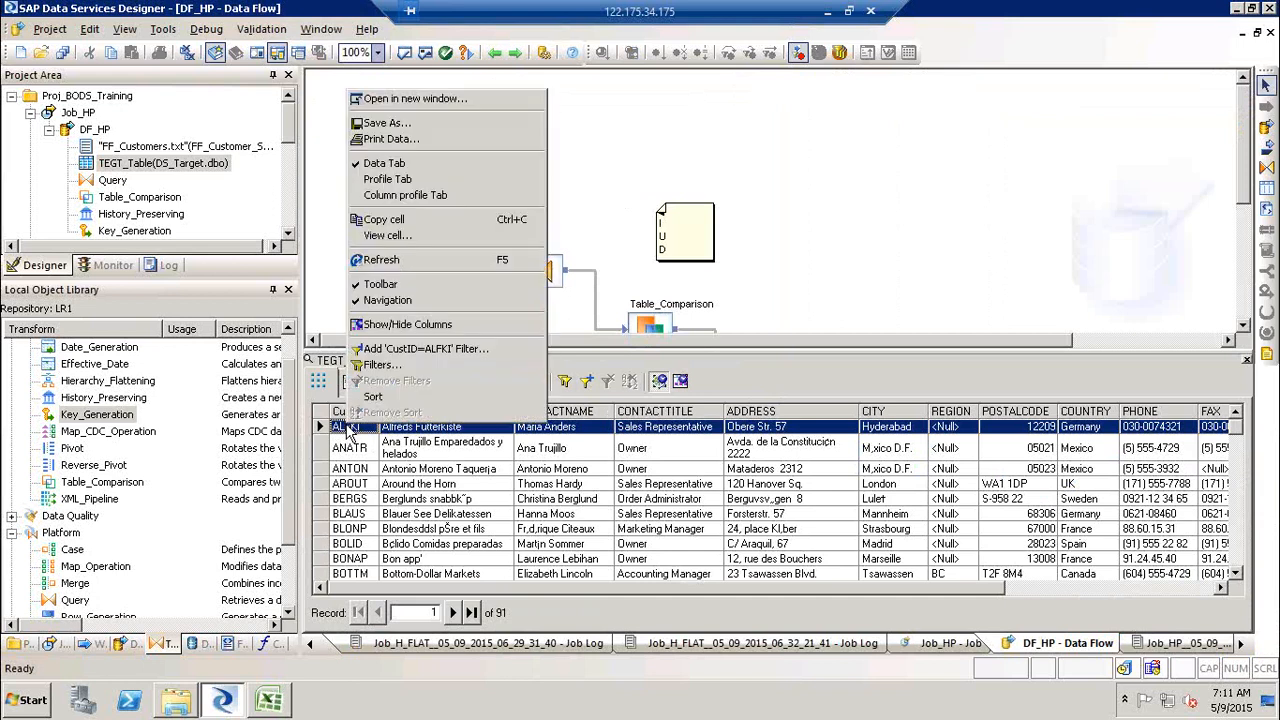
click(468, 350)
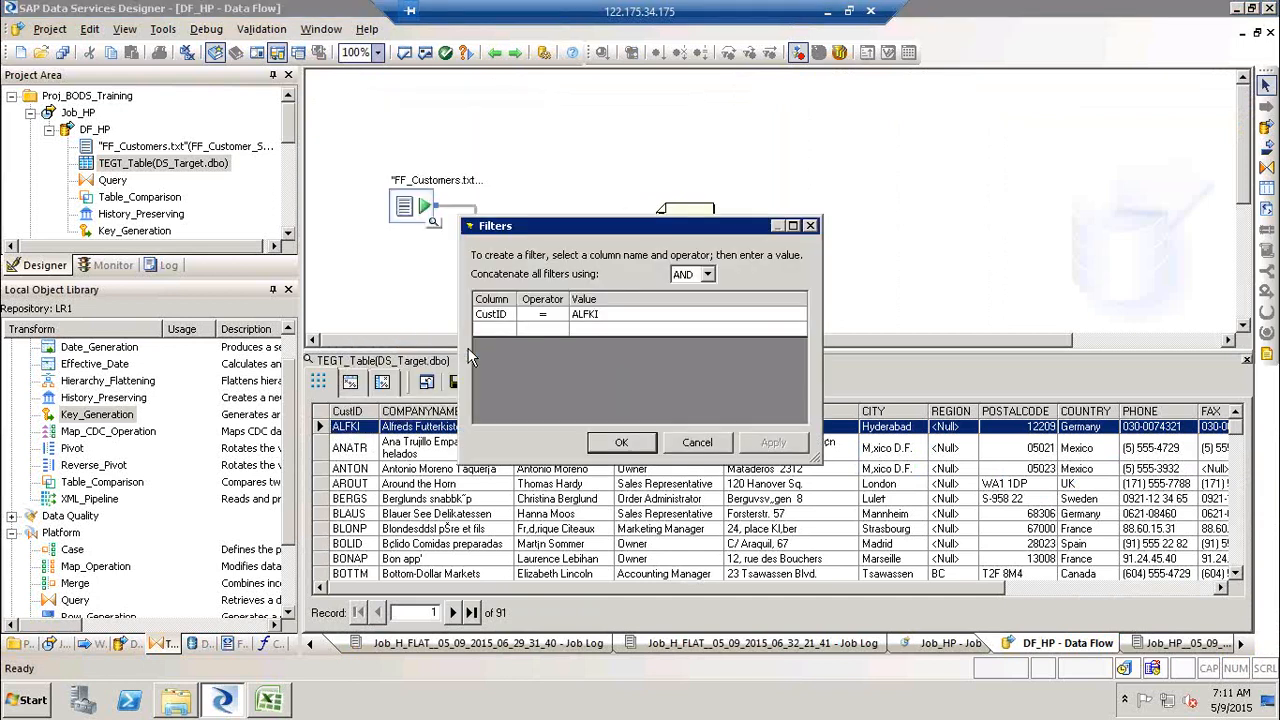
click(621, 443)
click(763, 426)
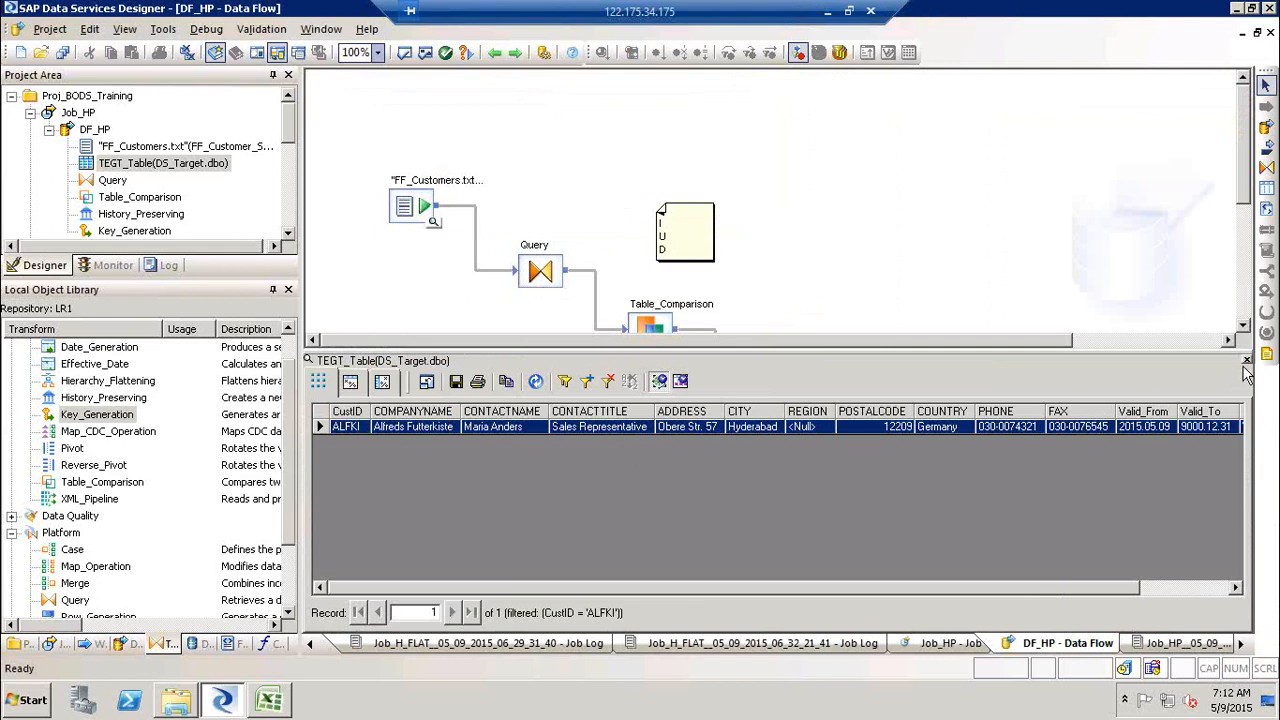
click(1220, 588)
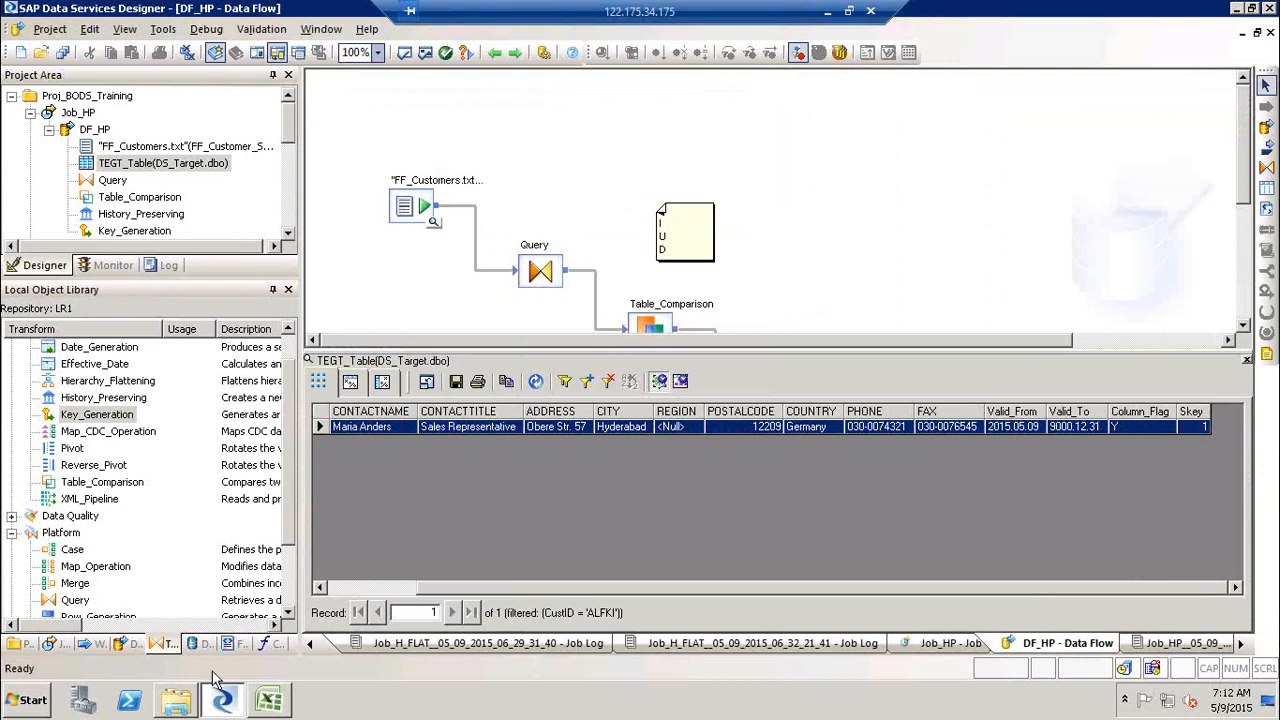
Step: Open the FF_Customer_SRC flat file format for editing, check its source file location and name, and close it without saving
click(493, 54)
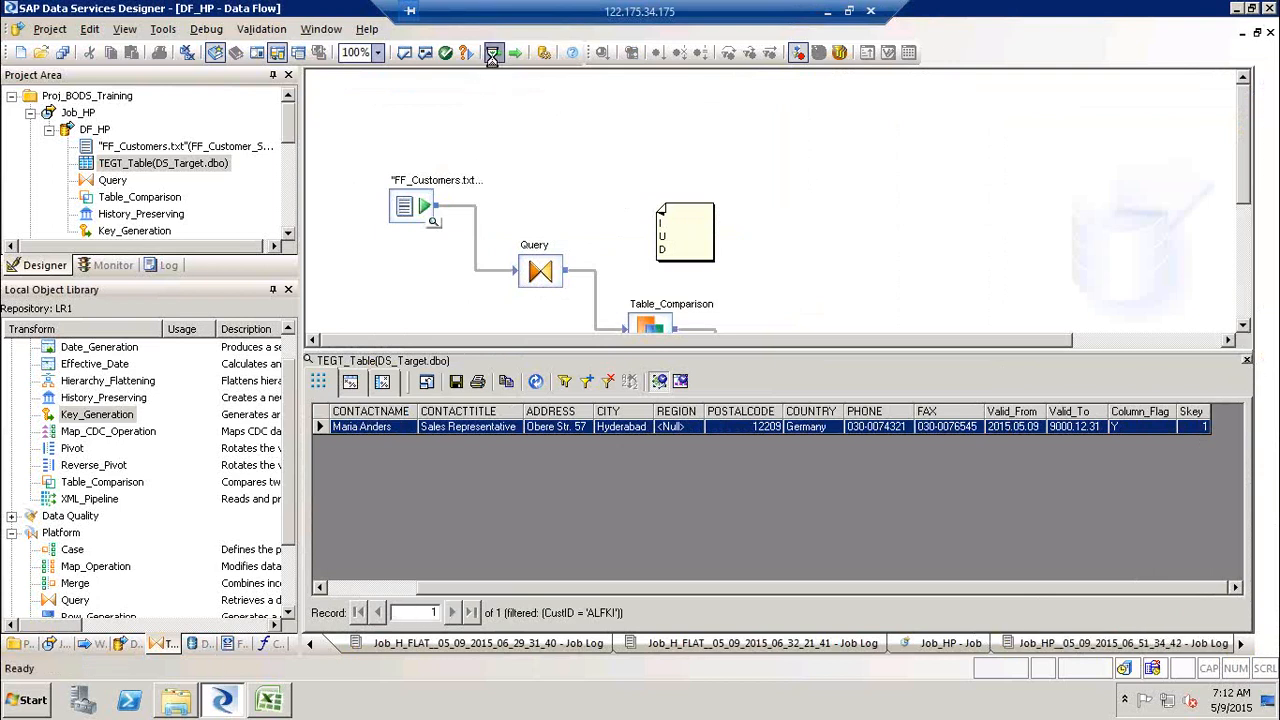
key(super+d)
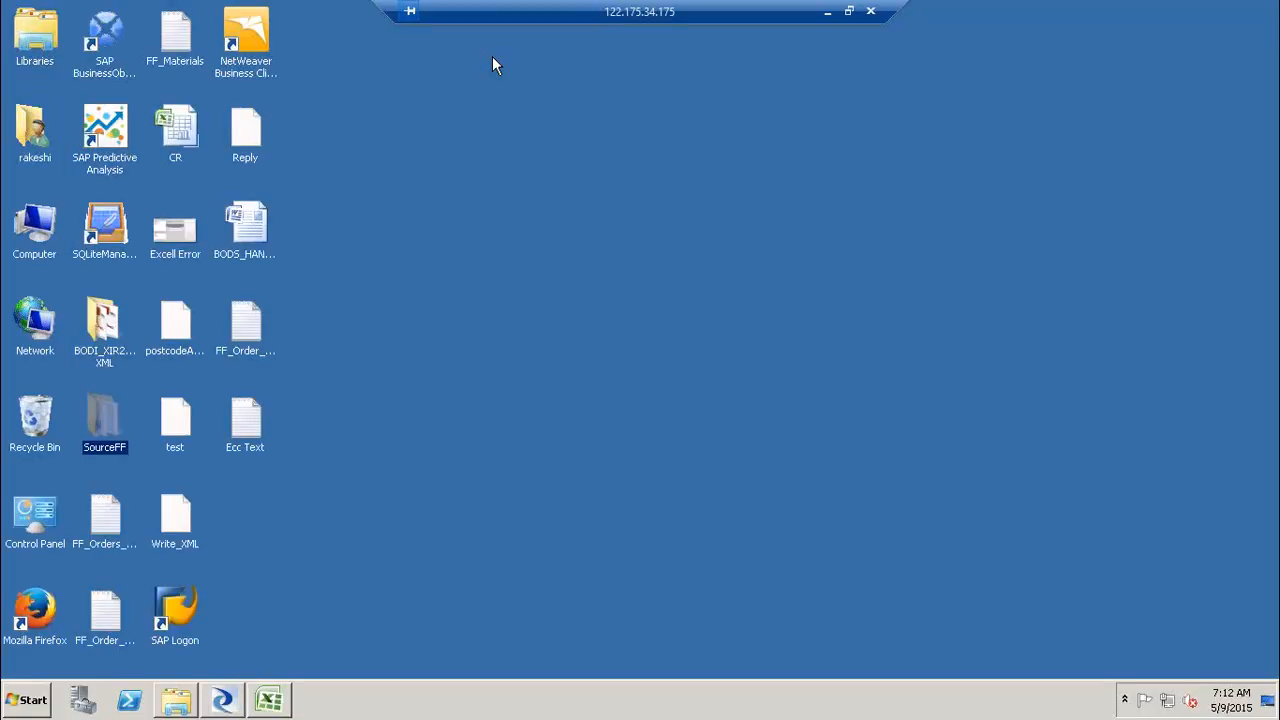
click(236, 701)
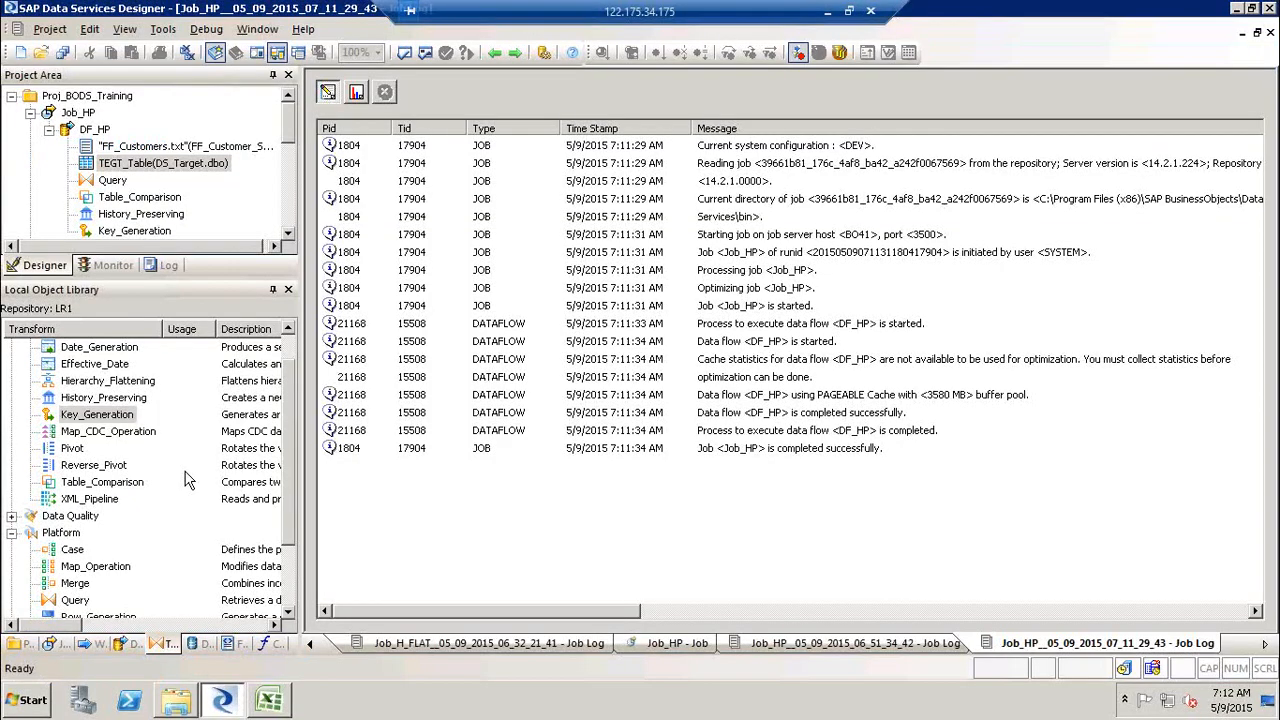
click(237, 646)
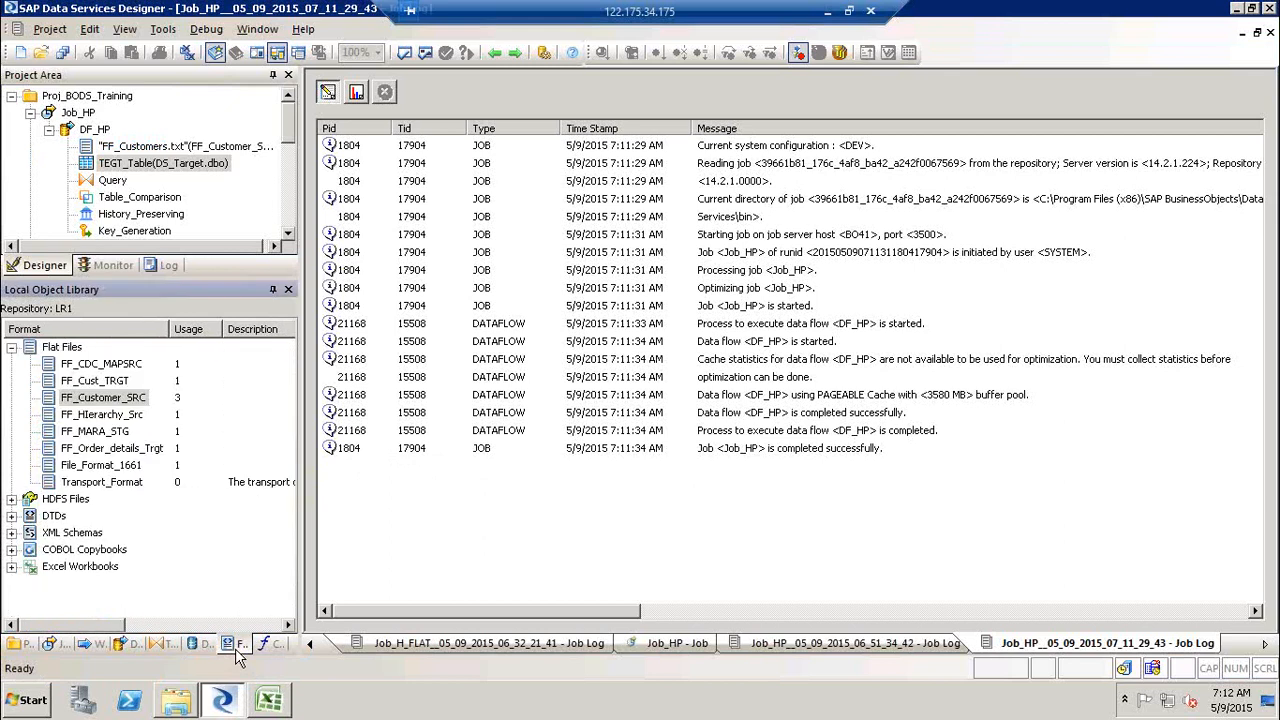
click(128, 400)
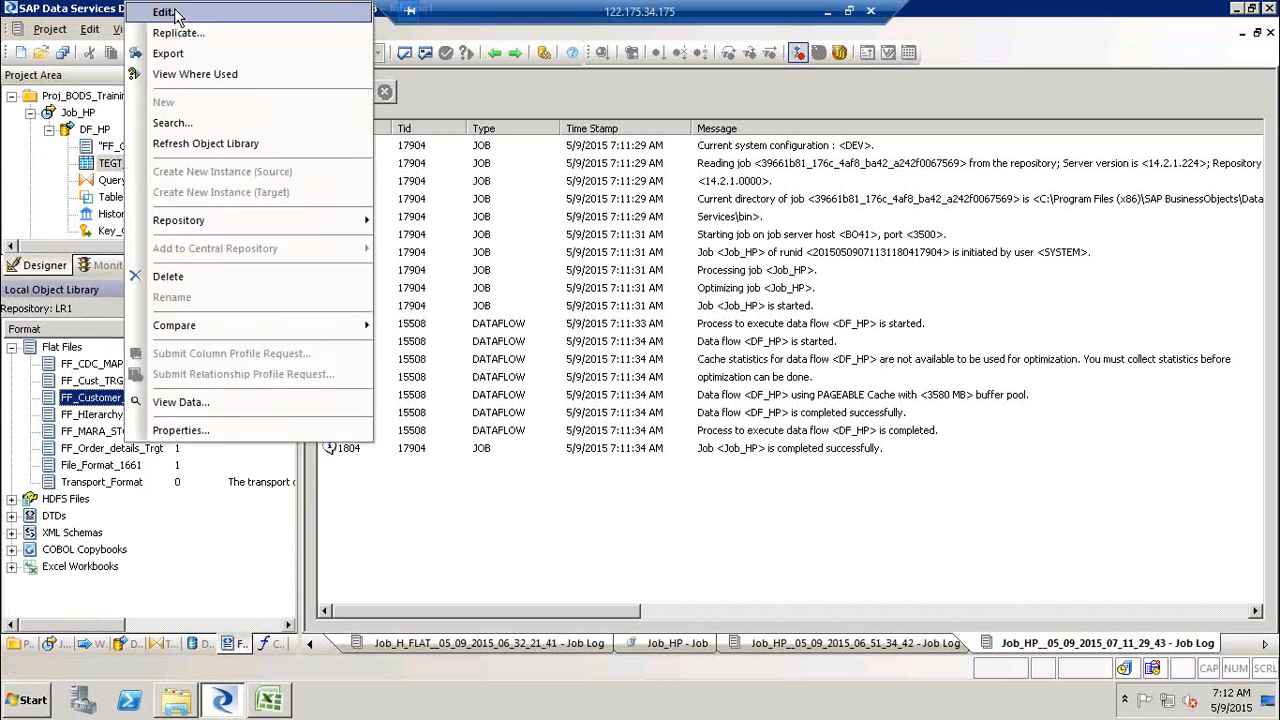
click(164, 13)
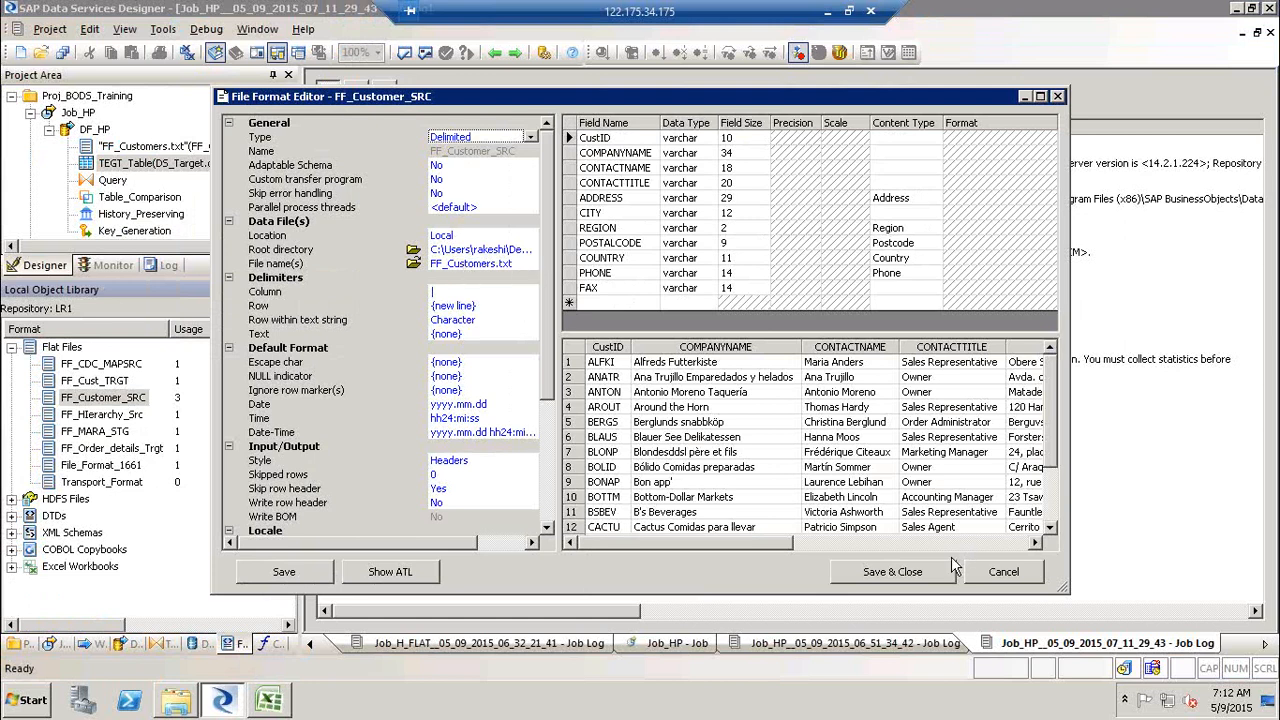
click(1003, 572)
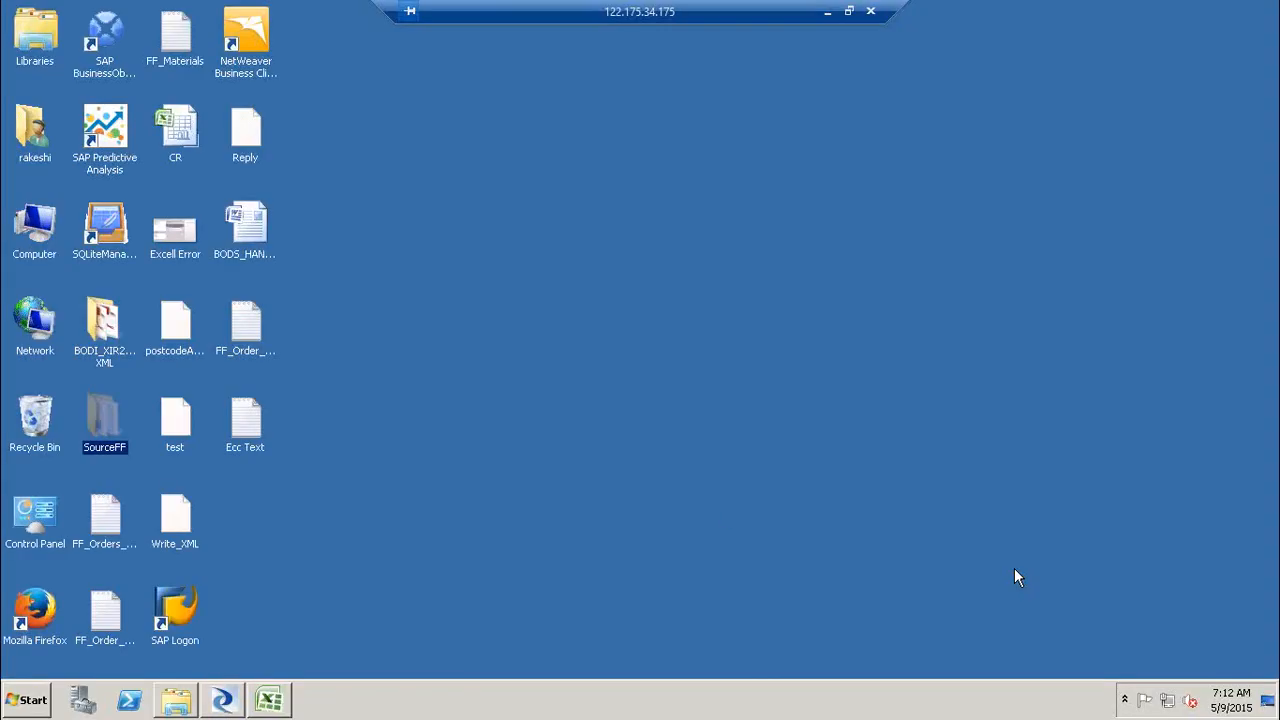
Step: Open the FF_Customers text file from the SourceFF folder on the desktop
double_click(103, 417)
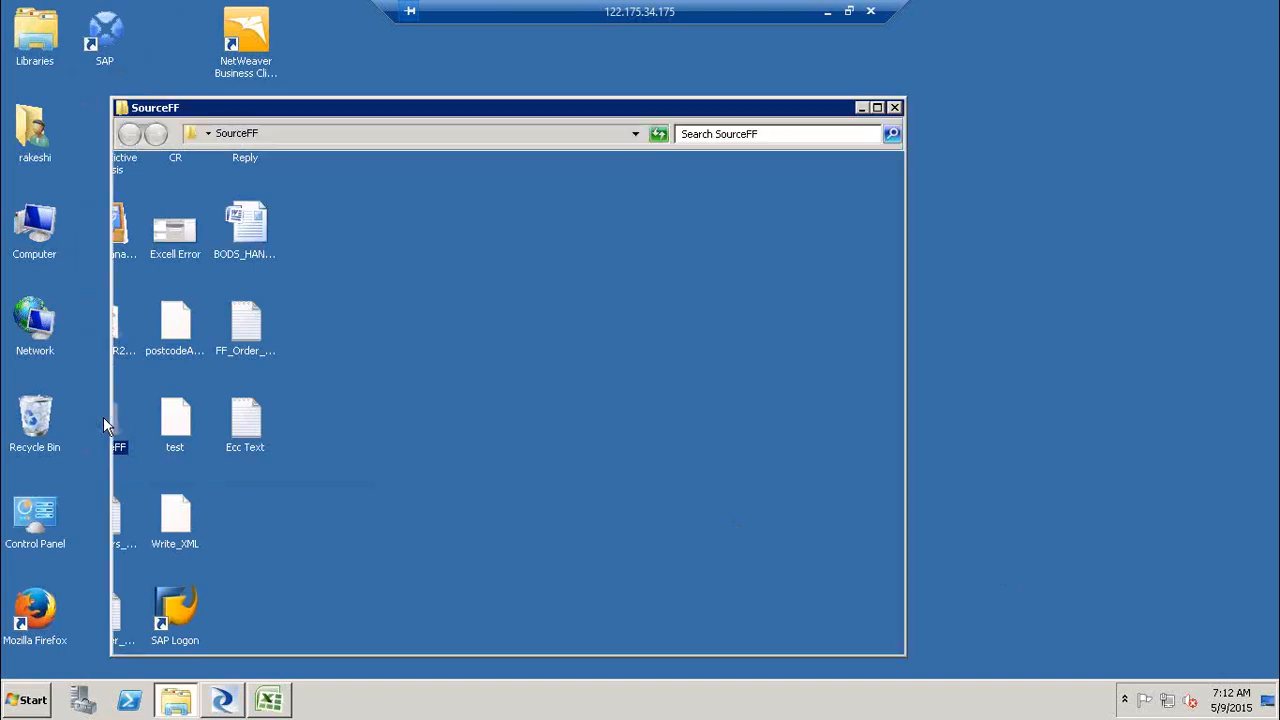
click(330, 321)
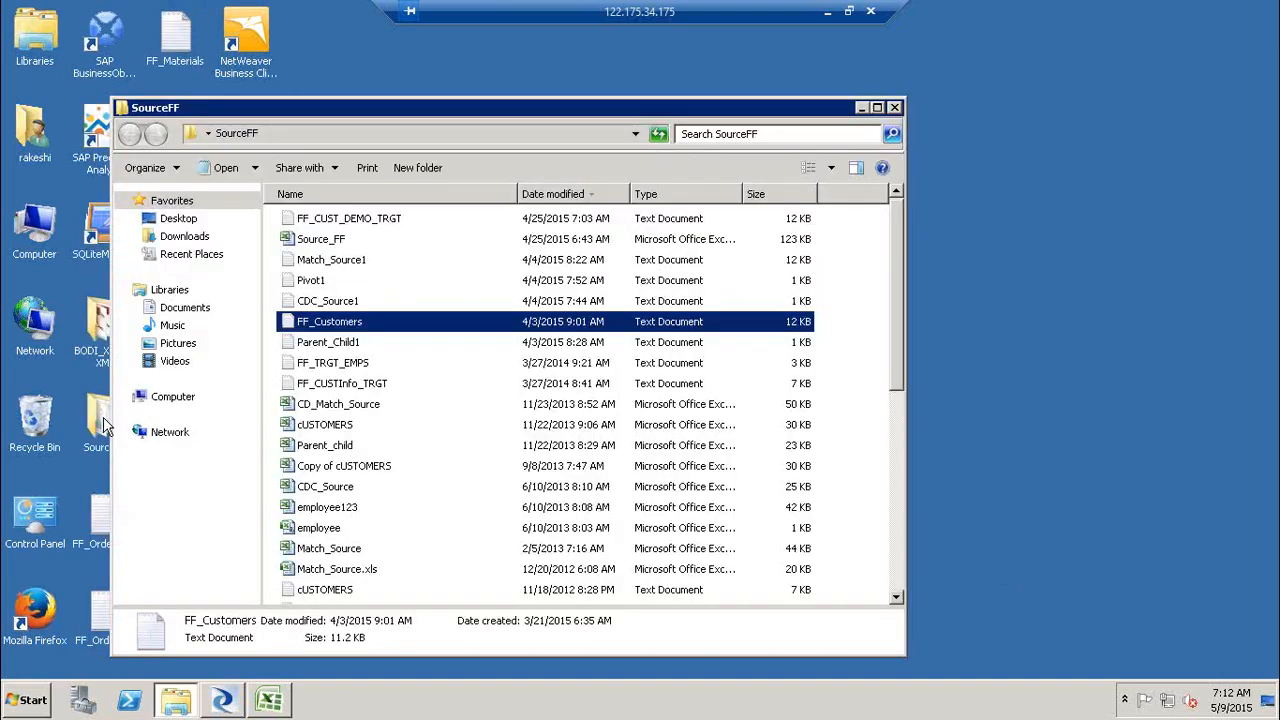
double_click(340, 328)
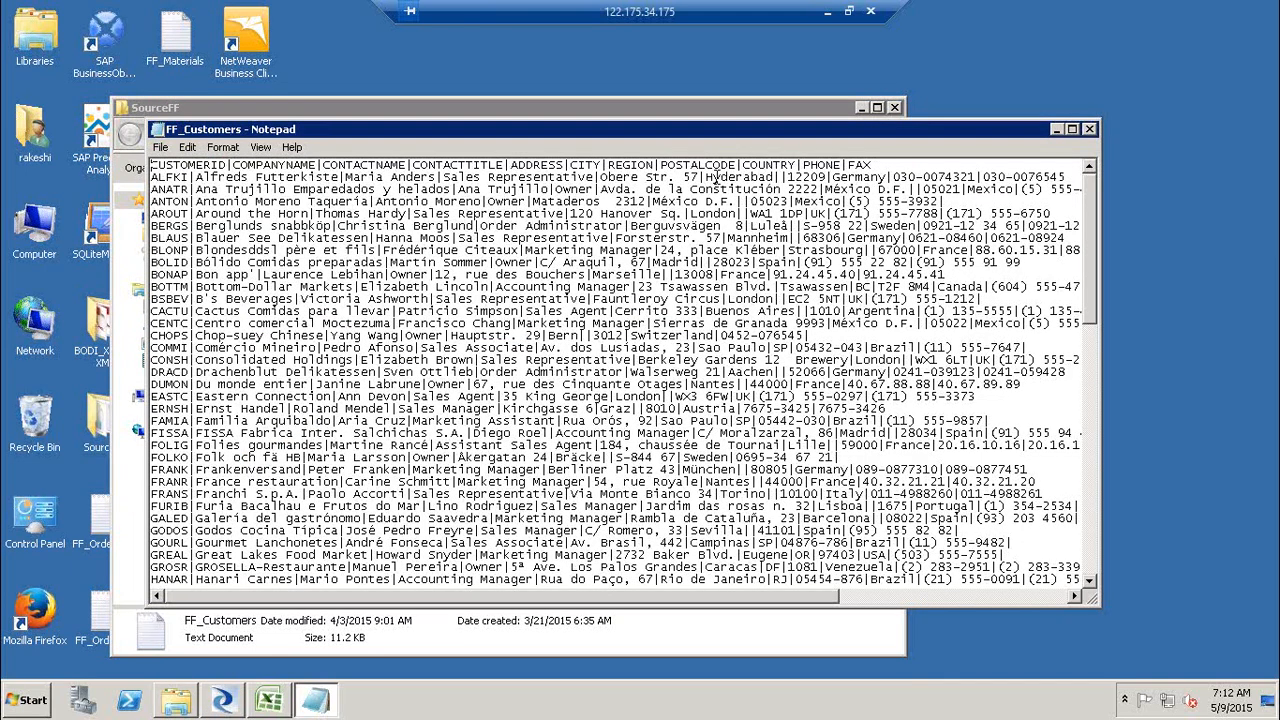
Step: Replace the city in the first customer record with NYC, save and close FF_Customers, and close the SourceFF folder
double_click(712, 177)
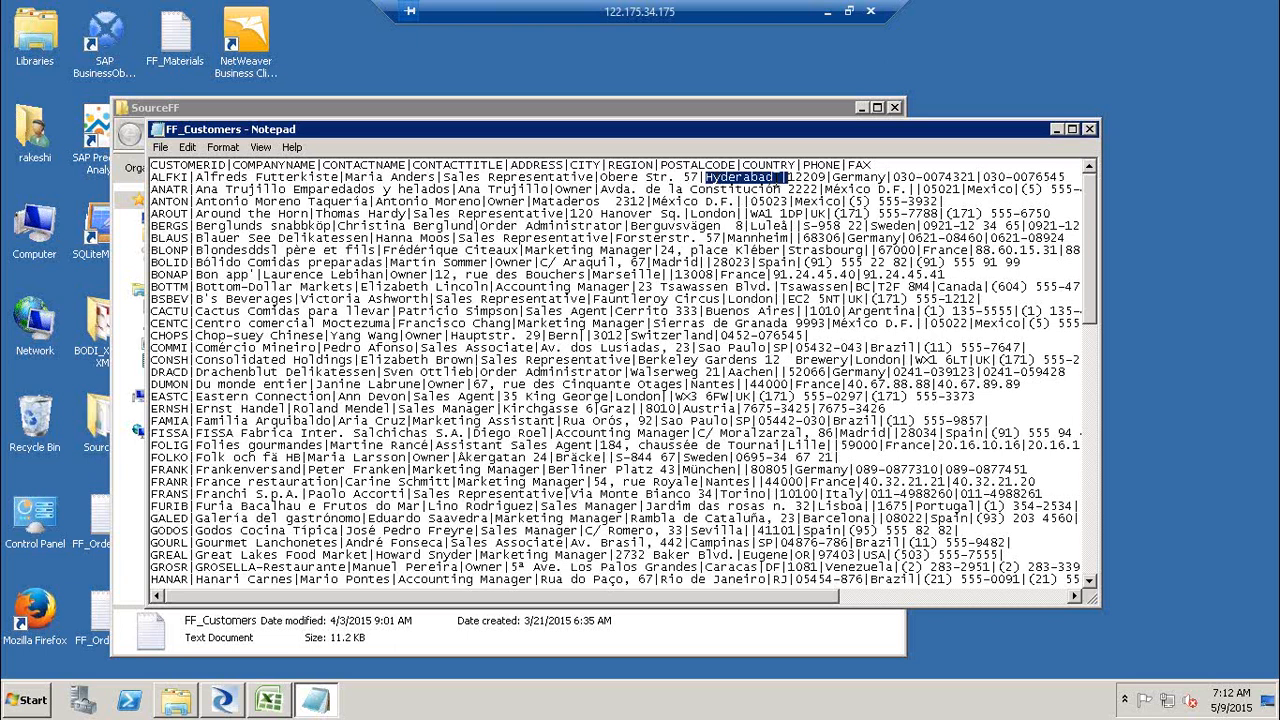
click(776, 177)
key(BackSpace)
key(BackSpace)
key(BackSpace)
key(BackSpace)
key(BackSpace)
key(BackSpace)
key(BackSpace)
key(BackSpace)
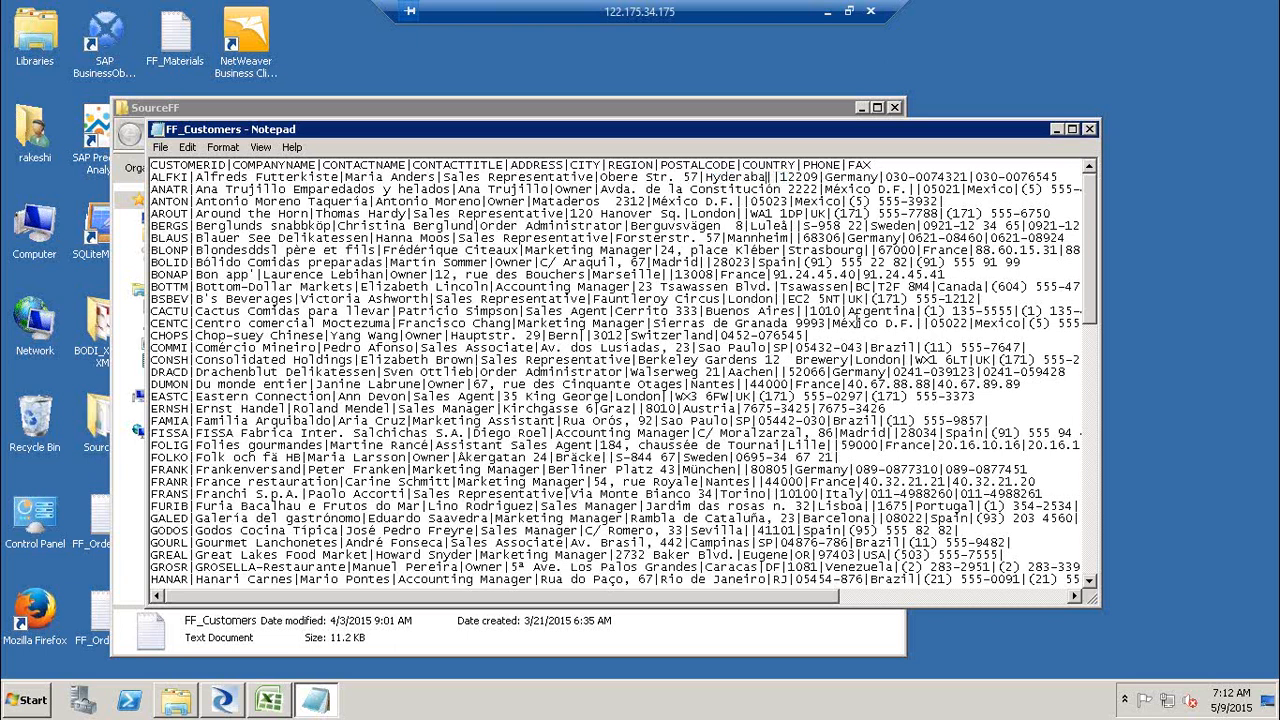
key(BackSpace)
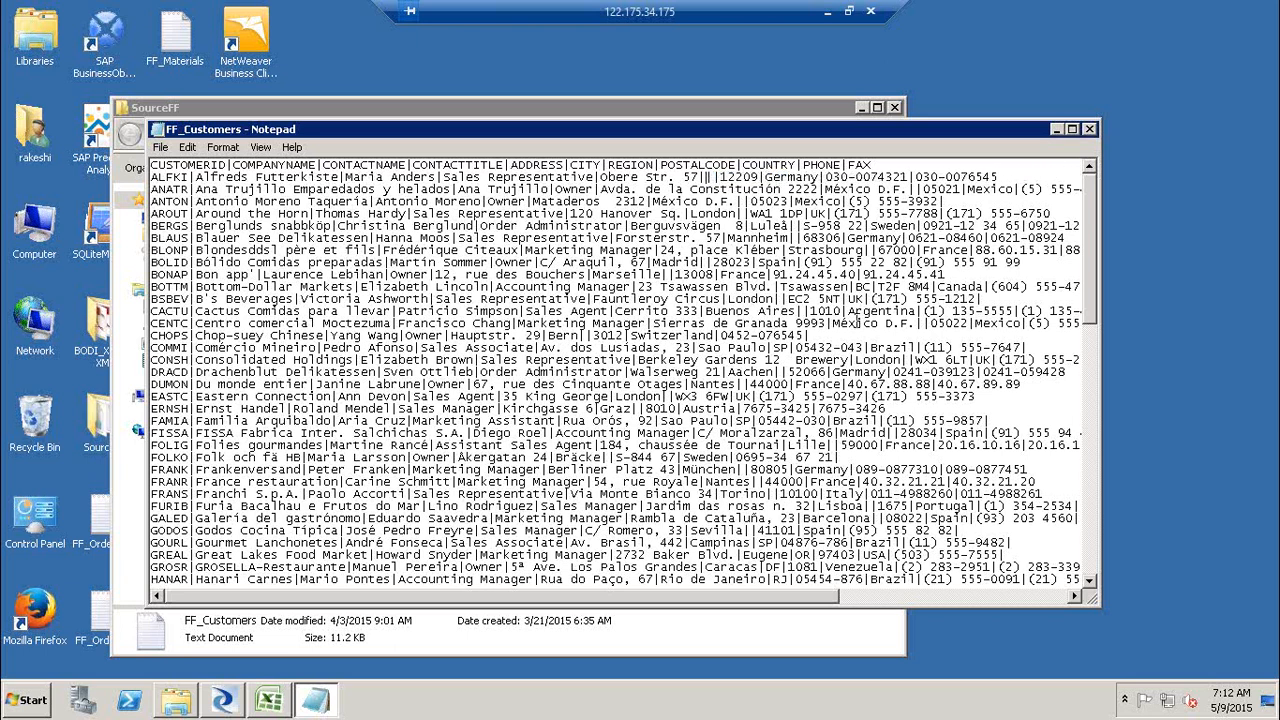
text(NYC)
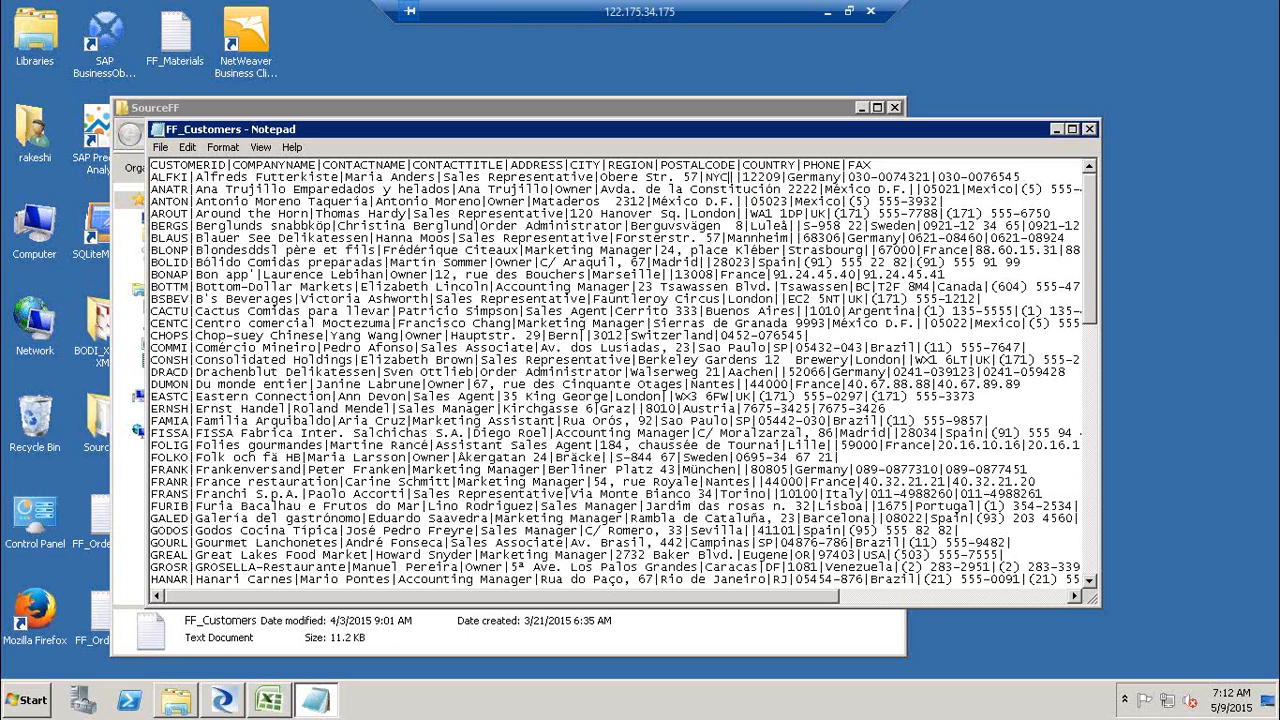
click(1089, 129)
click(619, 370)
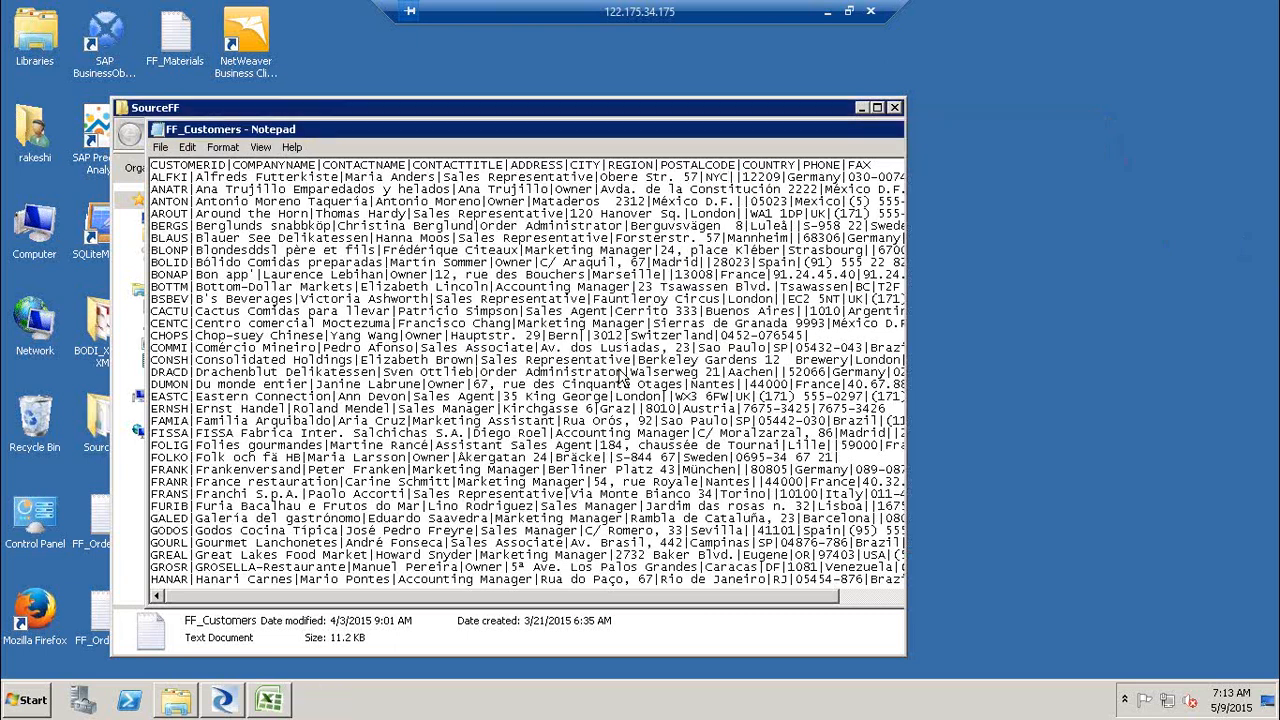
click(895, 108)
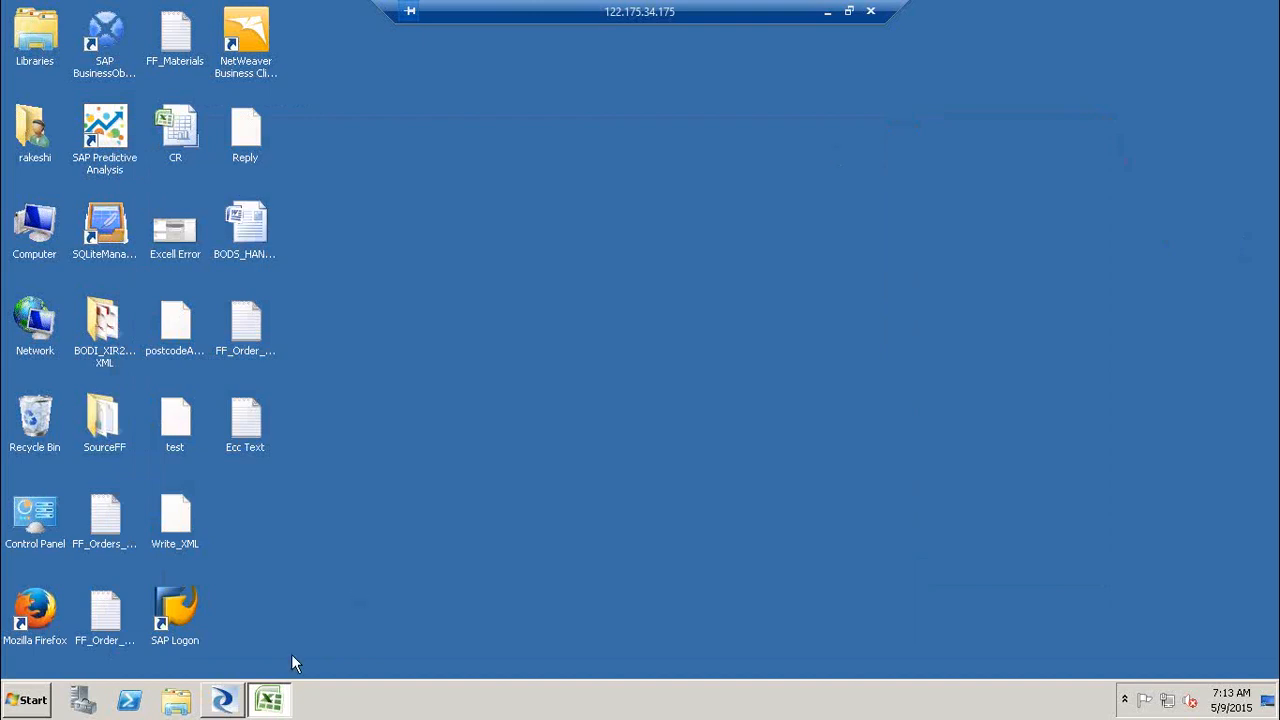
Step: Switch back to Data Services Designer and execute Job_HP with the default execution properties
click(222, 700)
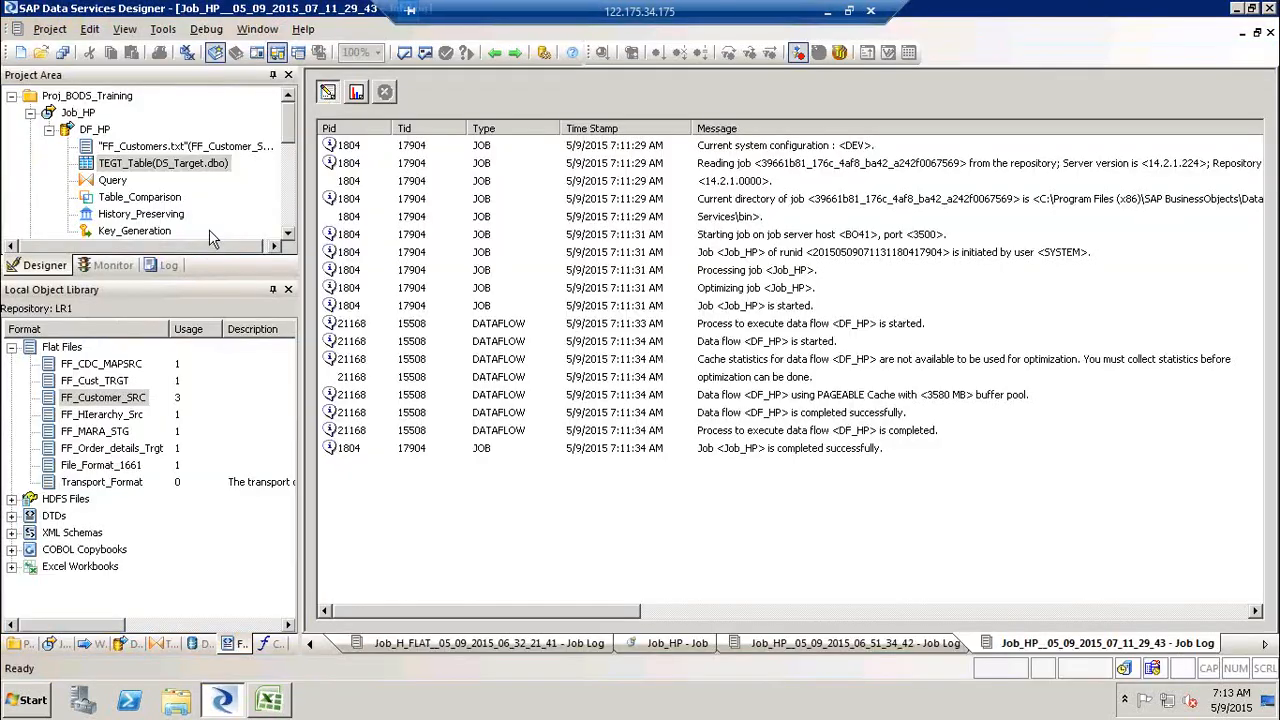
click(77, 112)
right_click(77, 113)
click(92, 122)
key(Return)
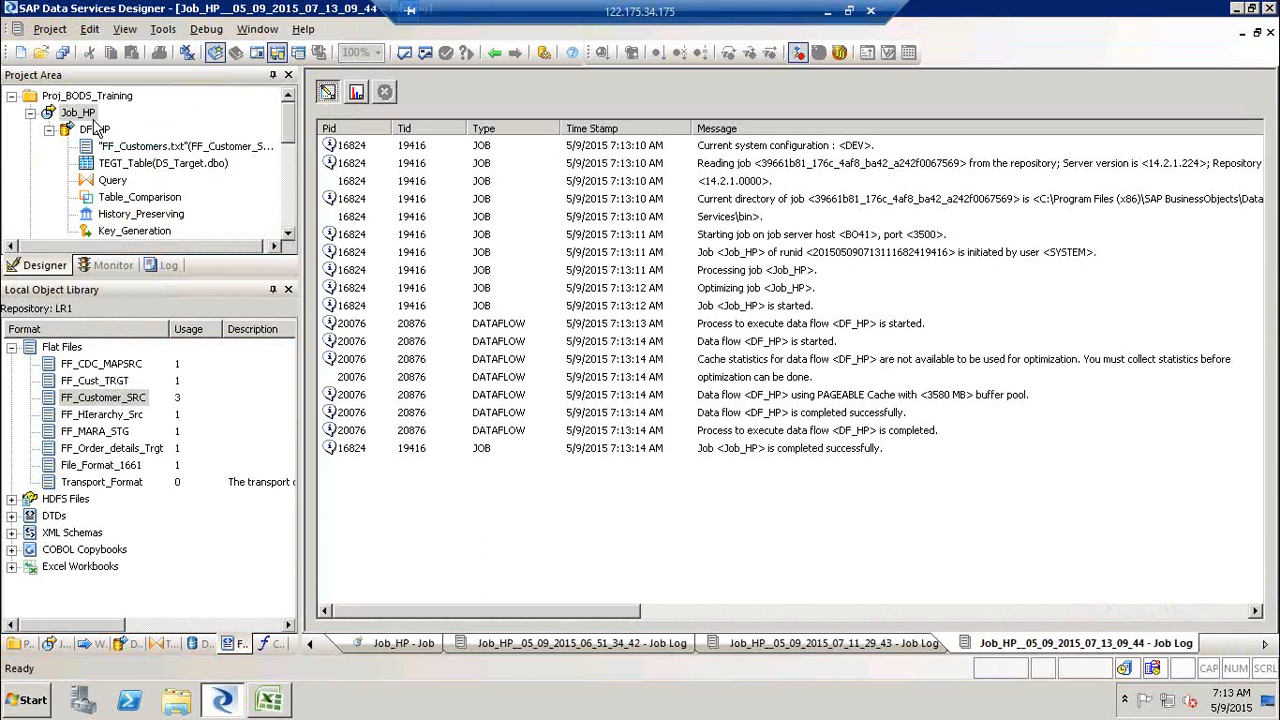
Step: View the filtered TEGT_Table data in DF_HP, compare CITY, Valid_To, Column_Flag and Skey between the customer's rows, and close the data view
click(95, 129)
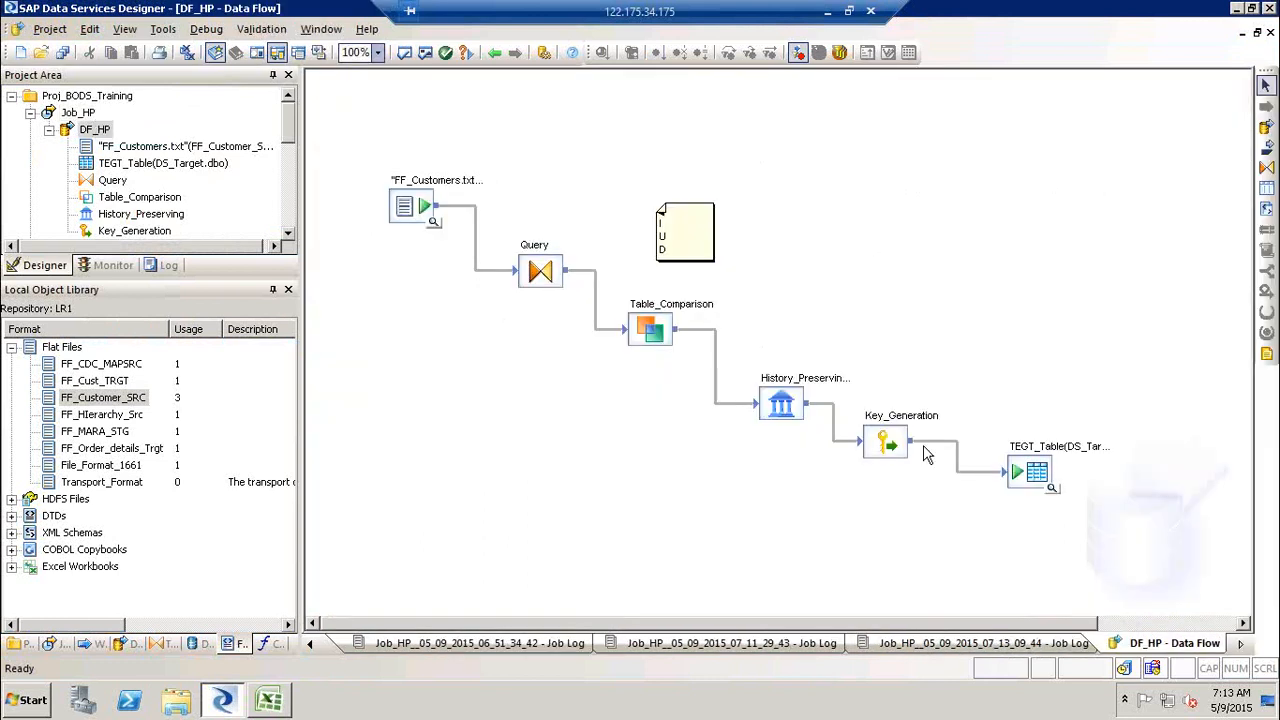
click(1052, 488)
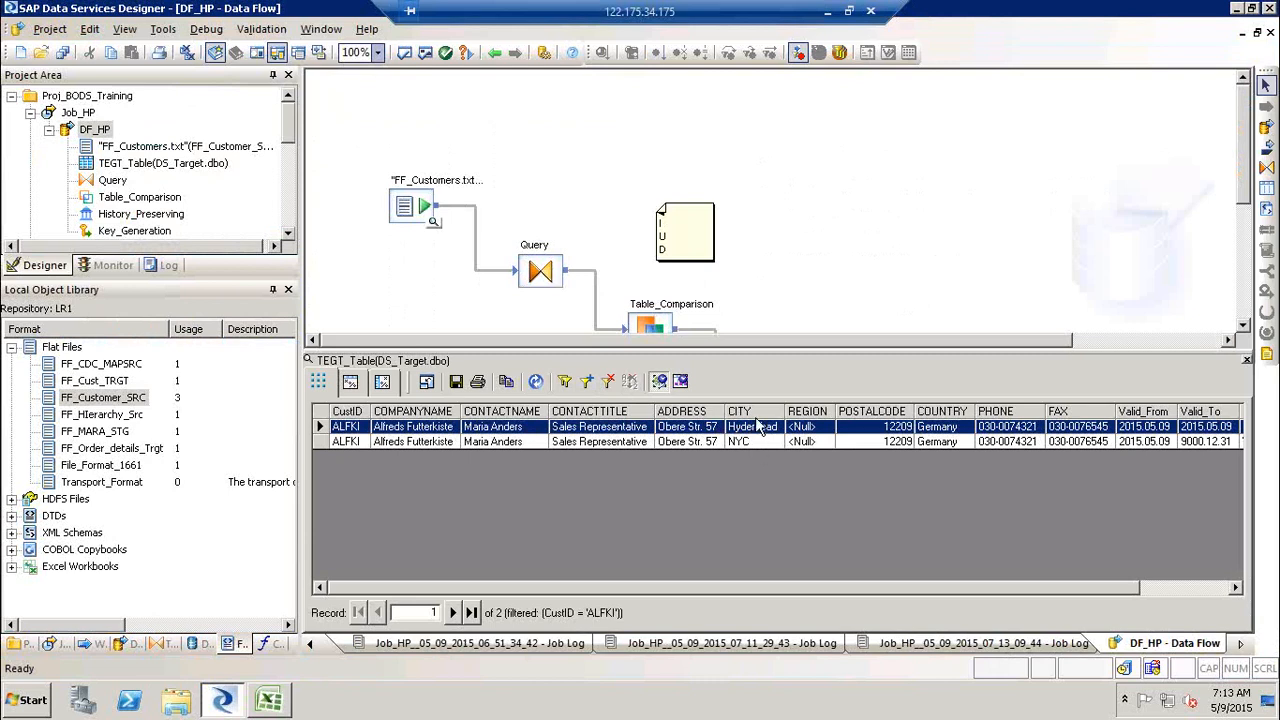
click(1226, 594)
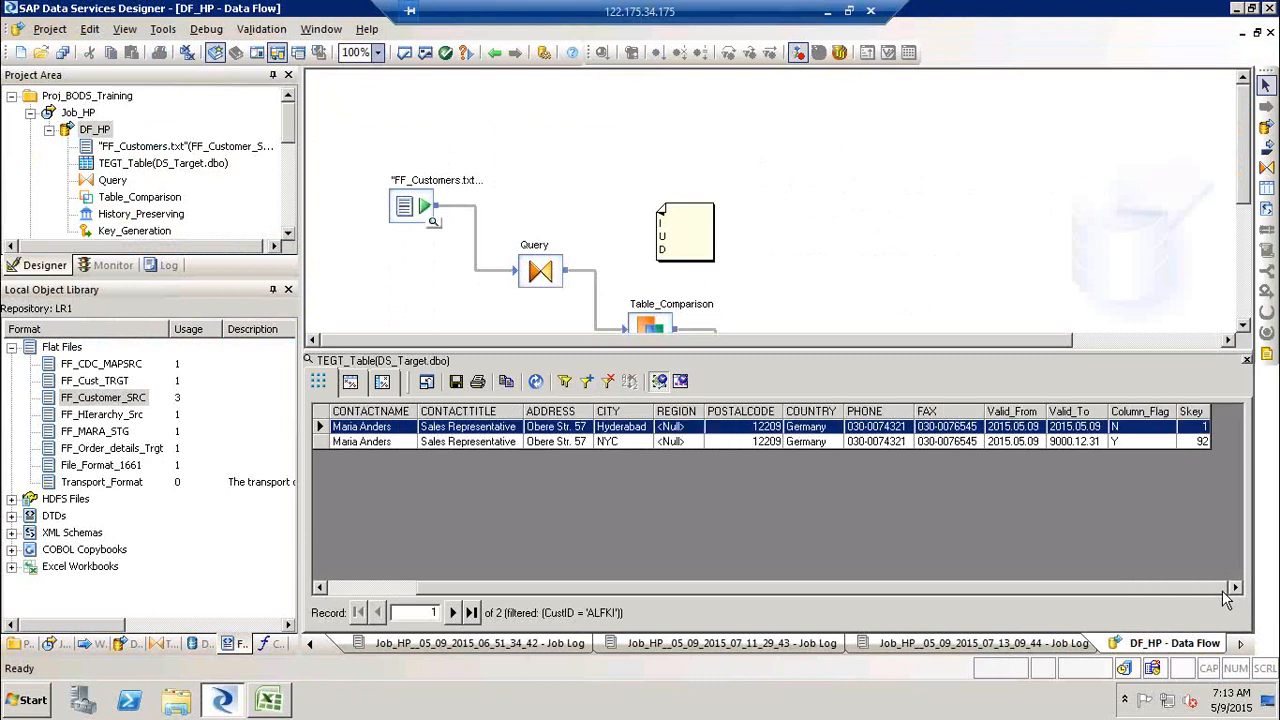
click(1145, 442)
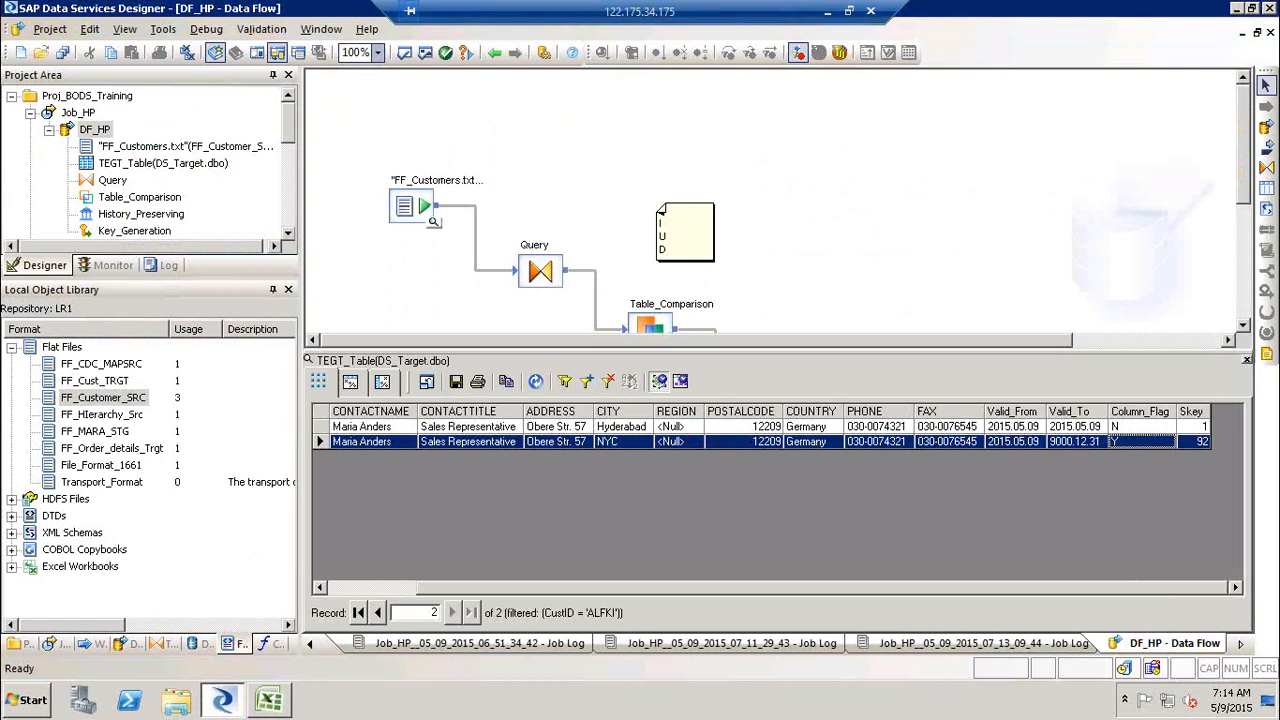
click(1246, 362)
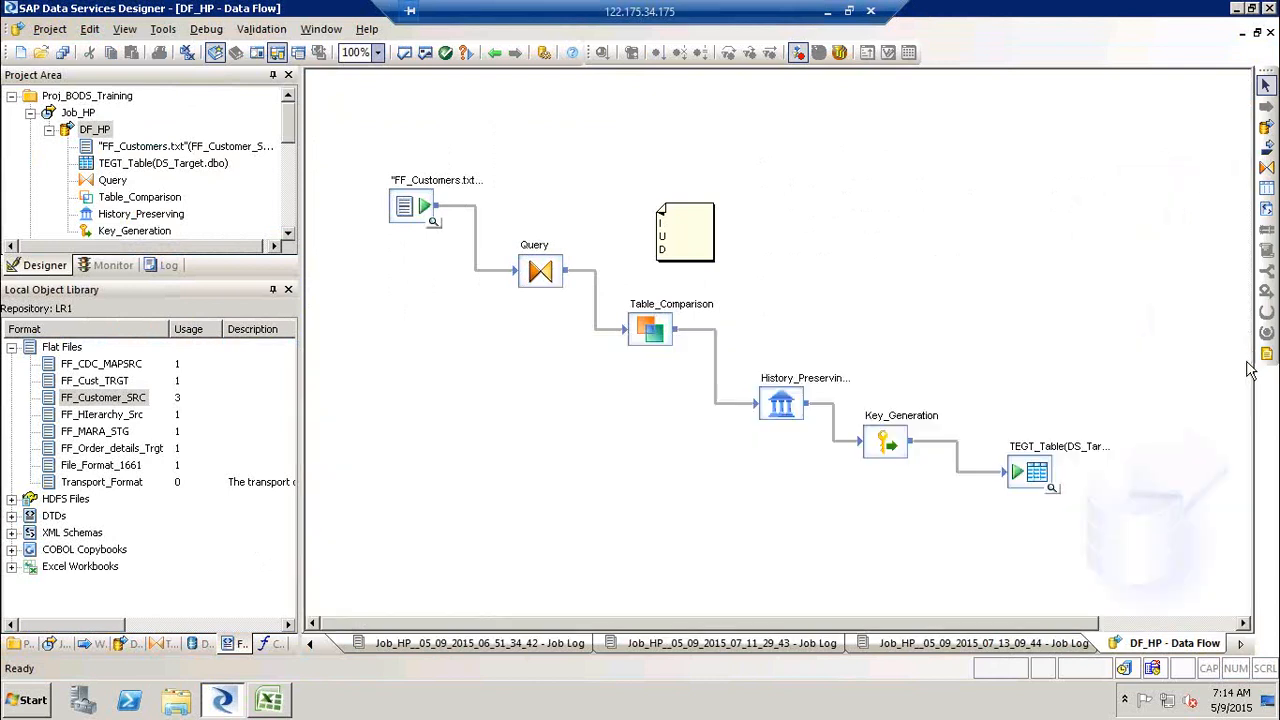
drag(355, 138, 1110, 558)
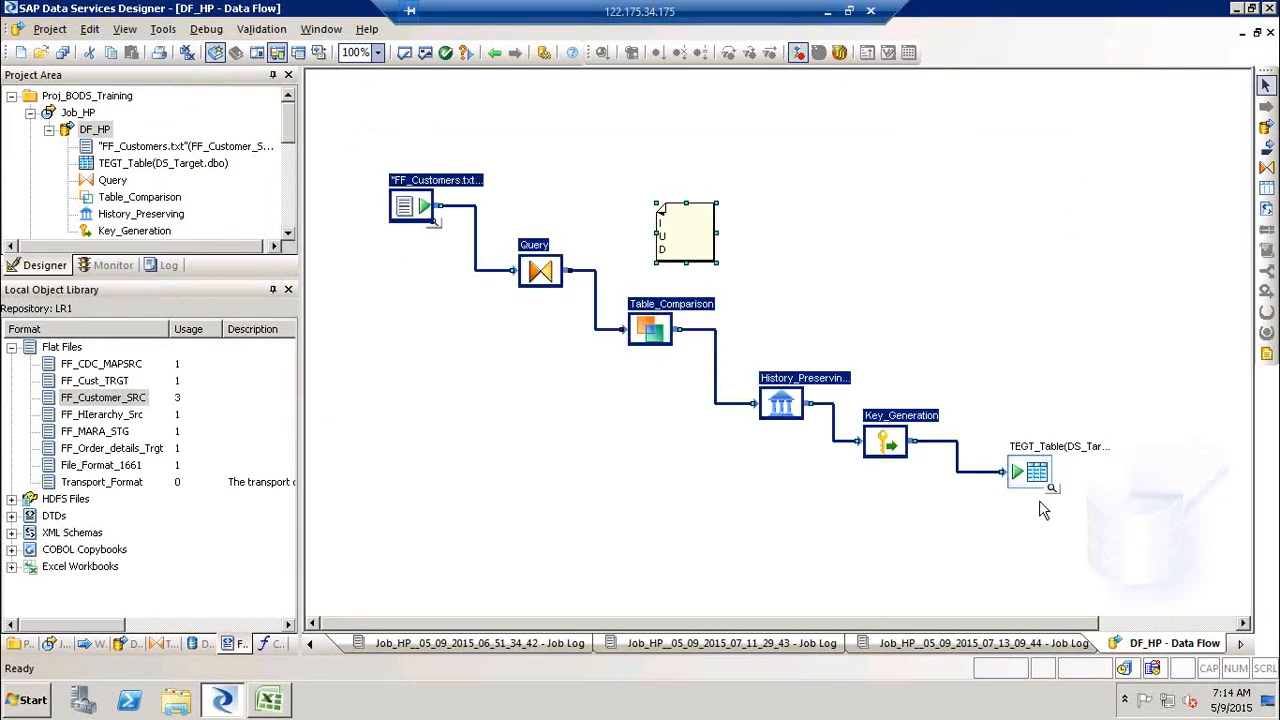
ctrl+click(1036, 474)
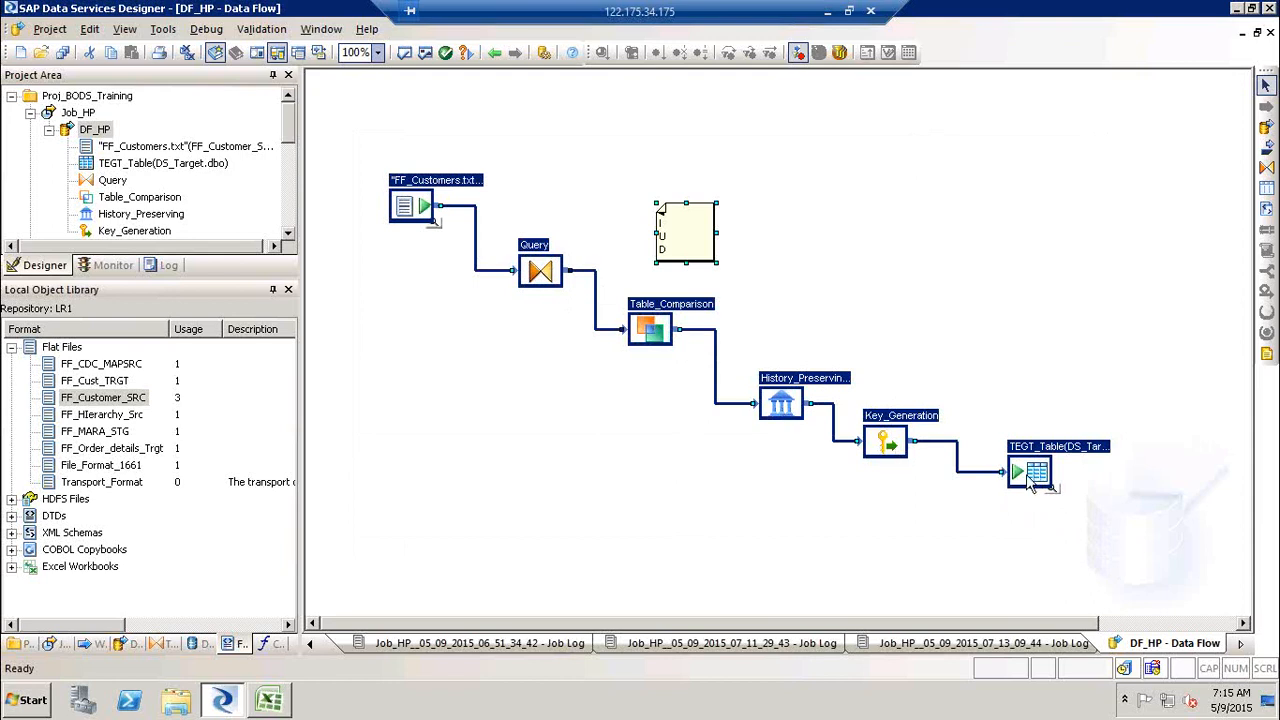
click(680, 540)
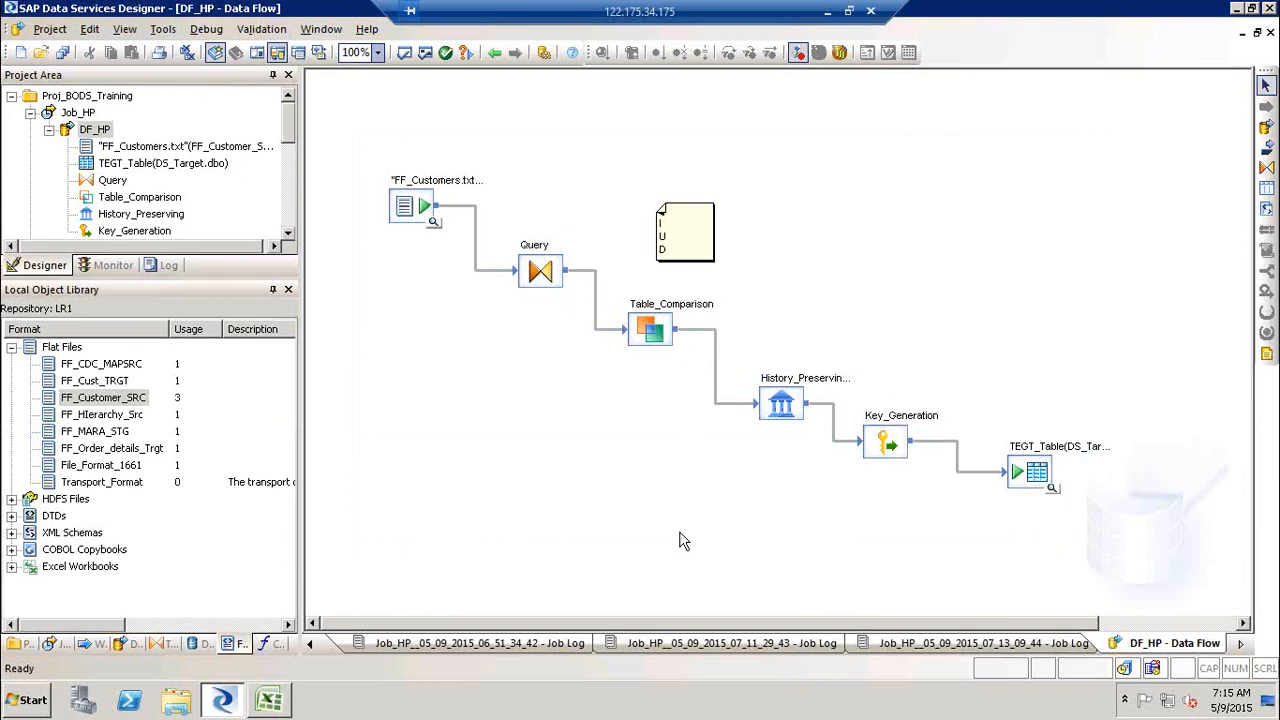
Step: Browse the transforms in the object library, collapsing the Data Integrator and Platform groups and expanding Data Quality
click(152, 645)
scroll(288, 358, up, 1)
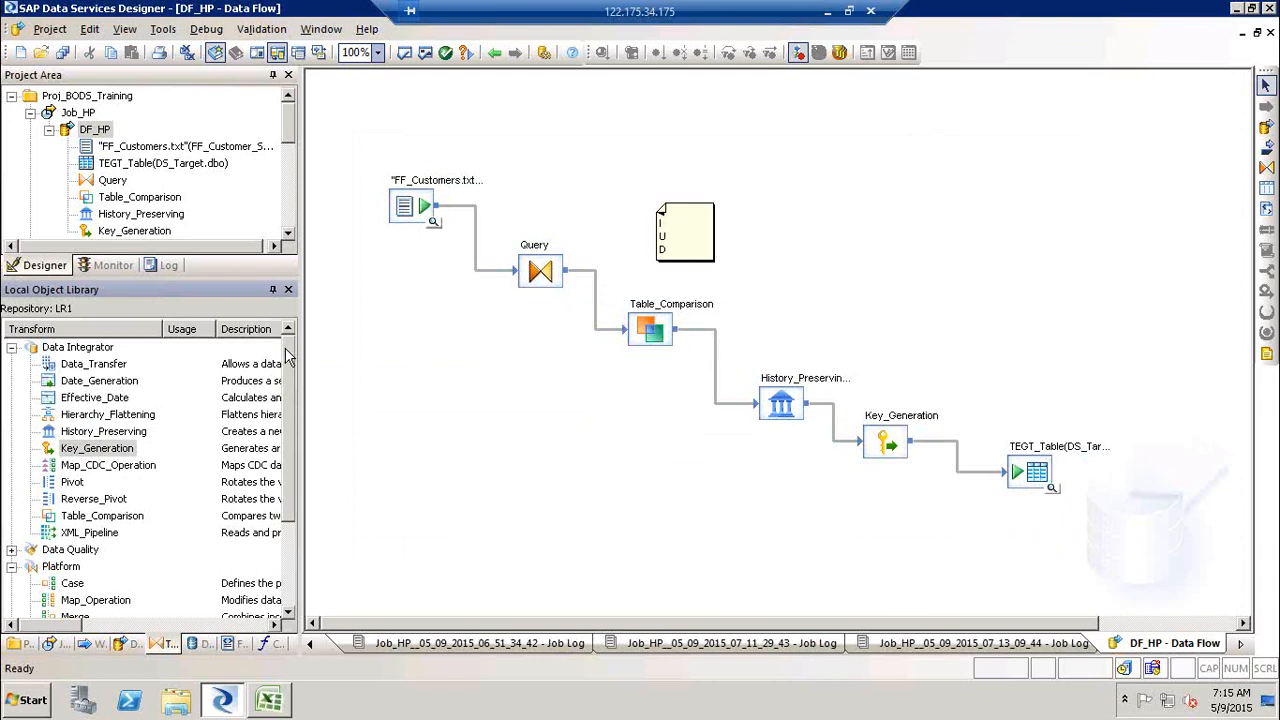
click(11, 347)
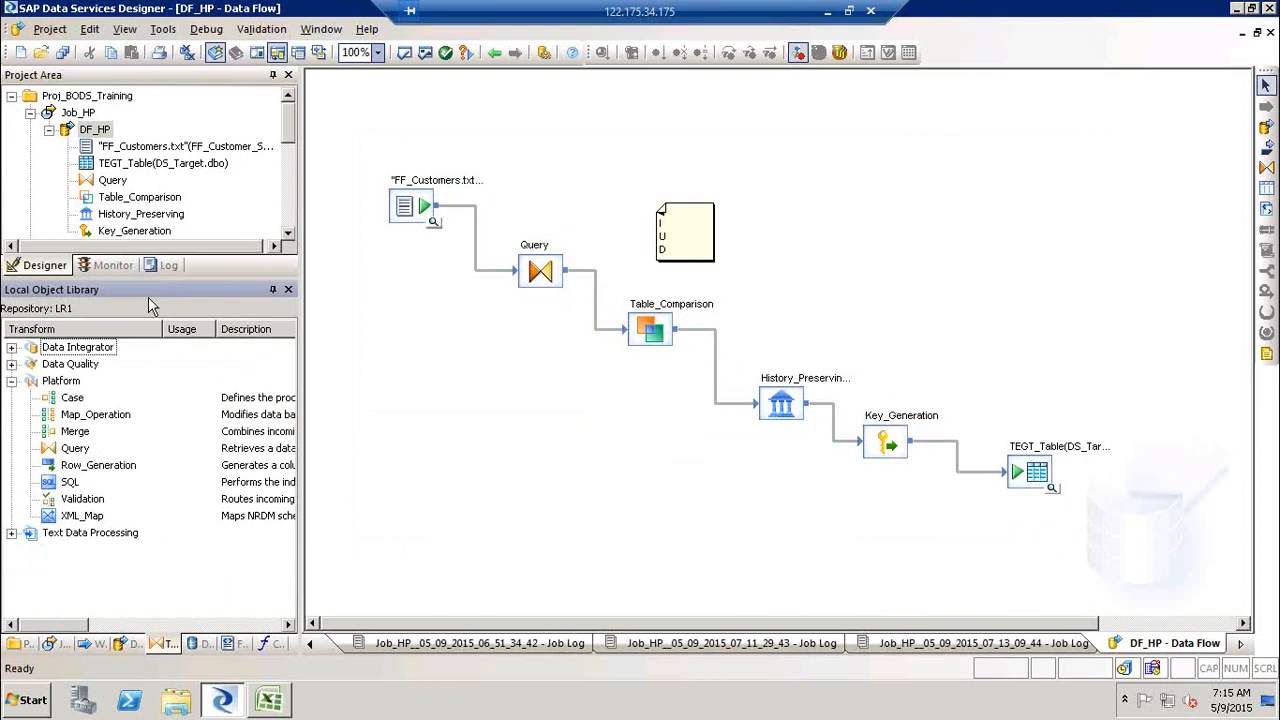
click(12, 382)
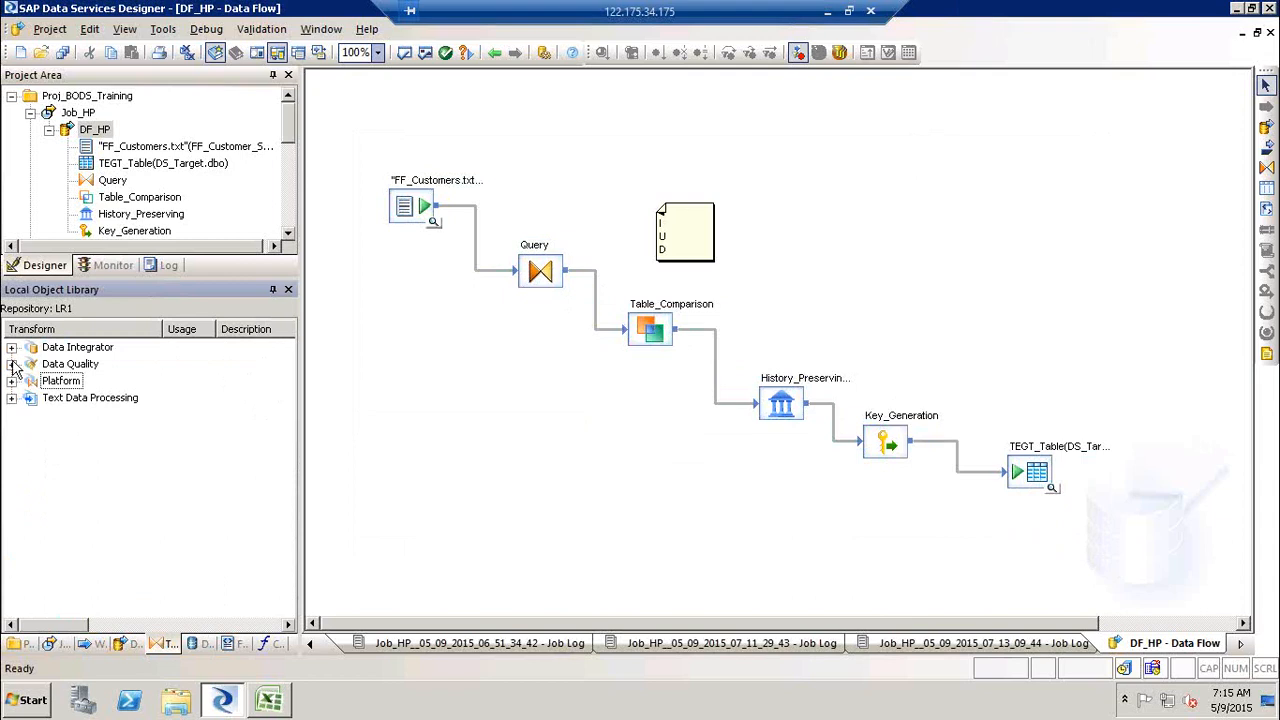
click(12, 365)
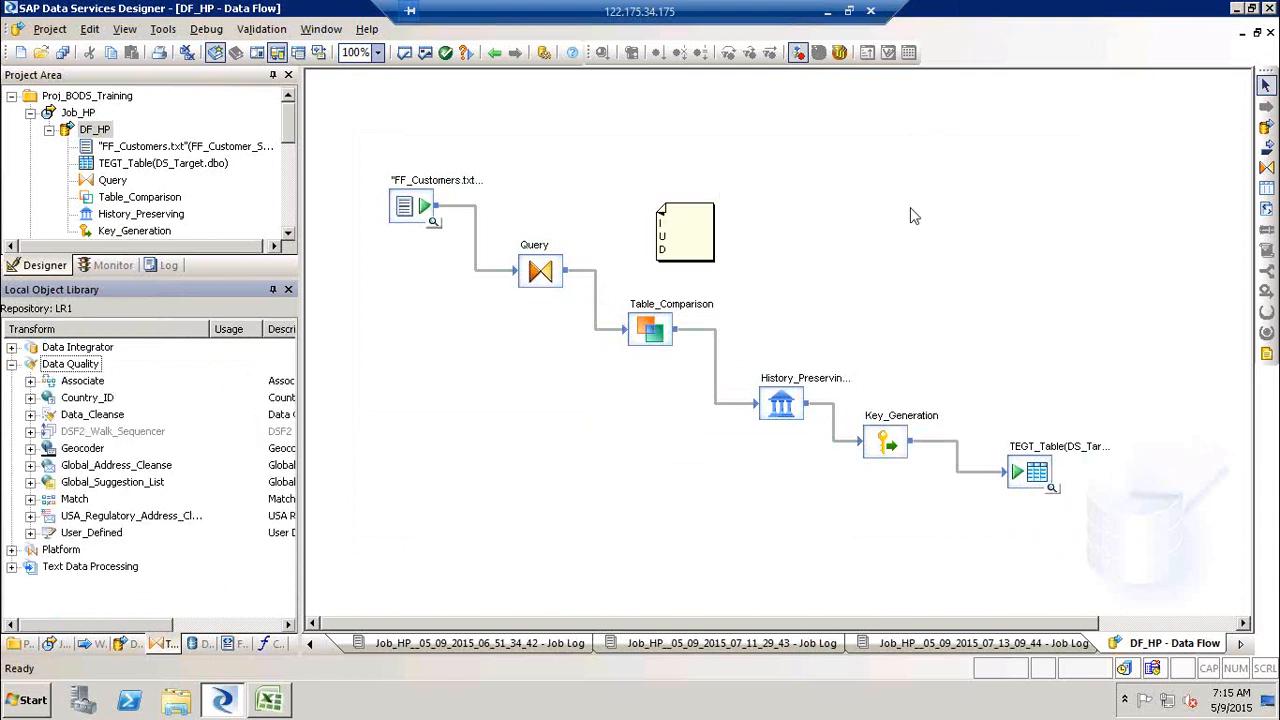
Step: Move the TEGT_Table target slightly lower in the DF_HP data flow
click(1203, 34)
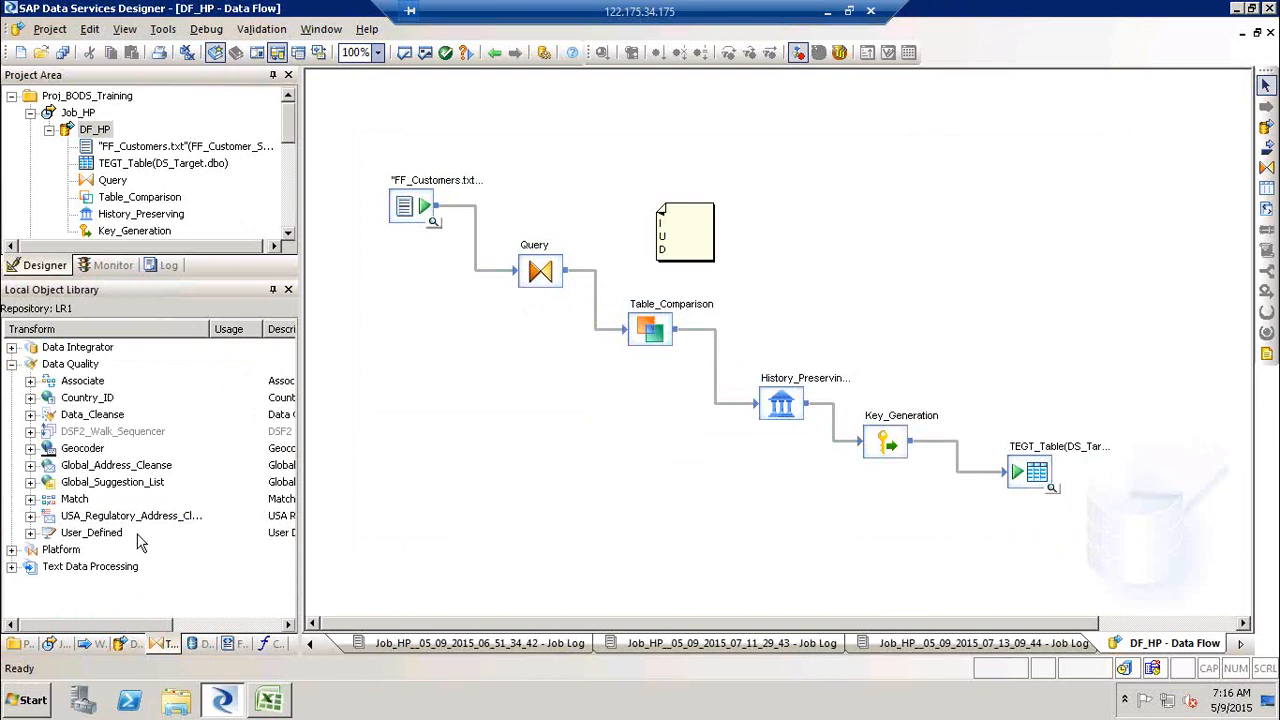
drag(358, 134, 1146, 616)
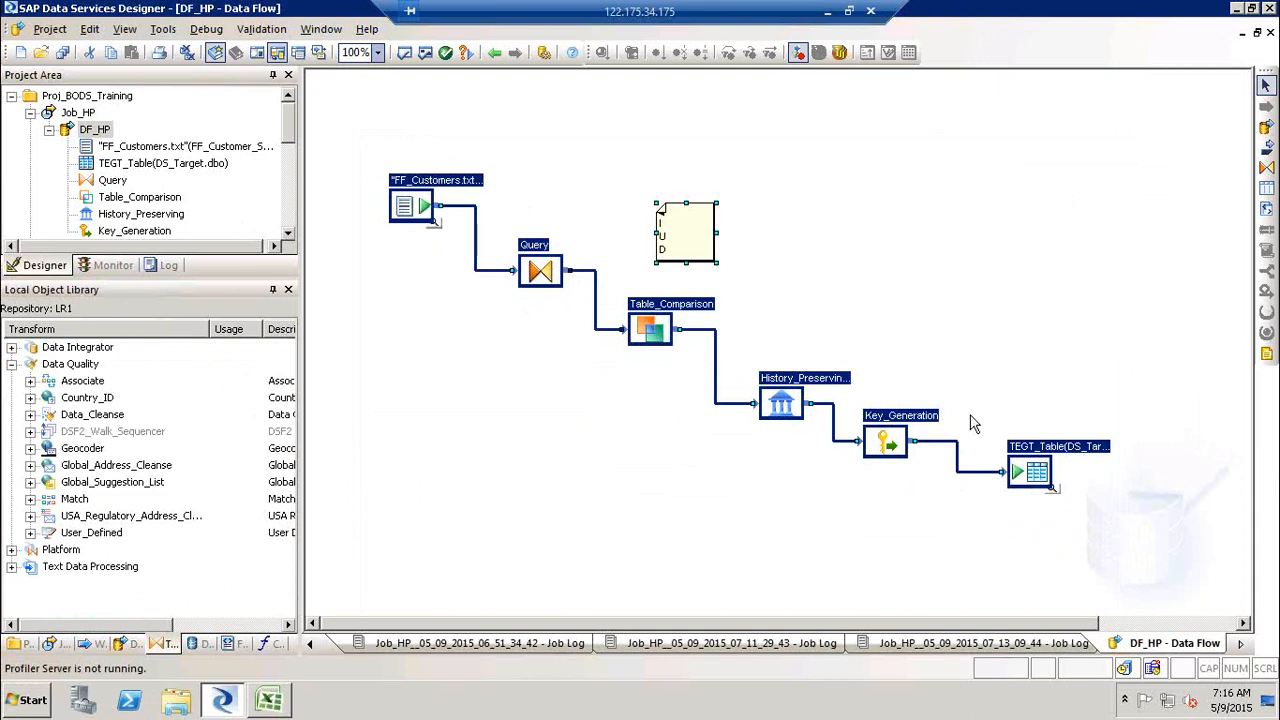
click(1010, 530)
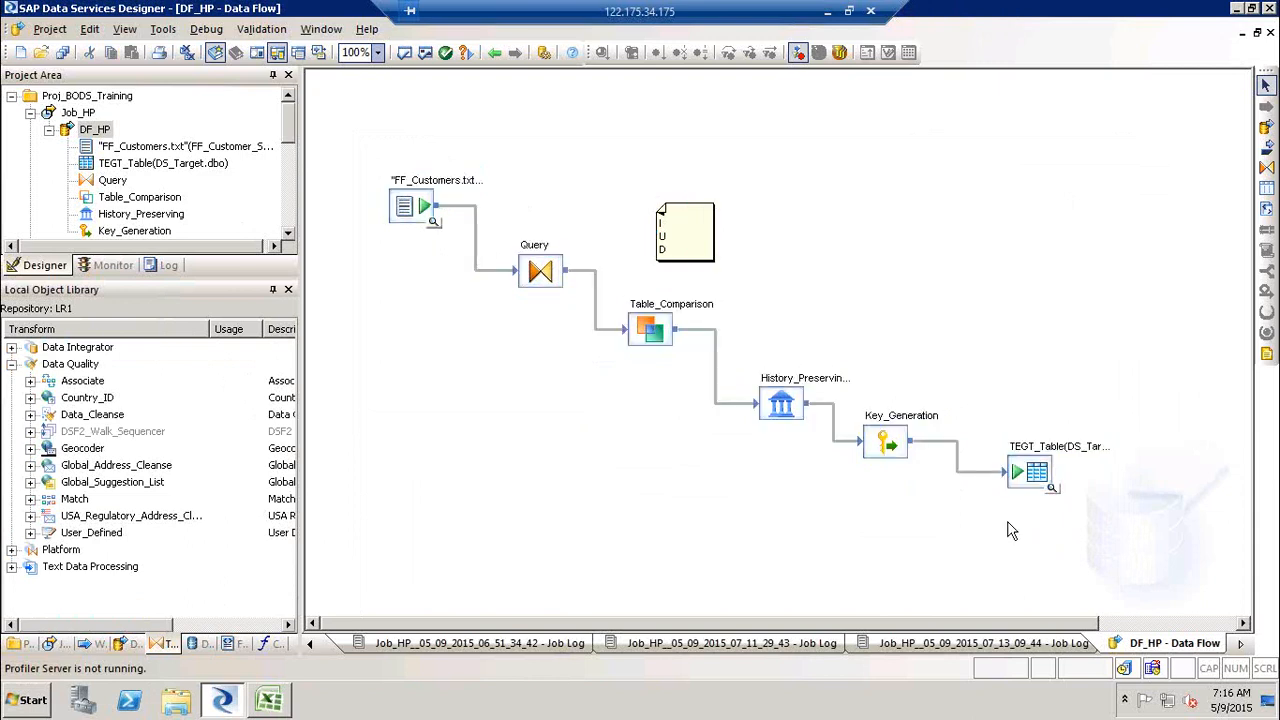
drag(1037, 487, 1030, 510)
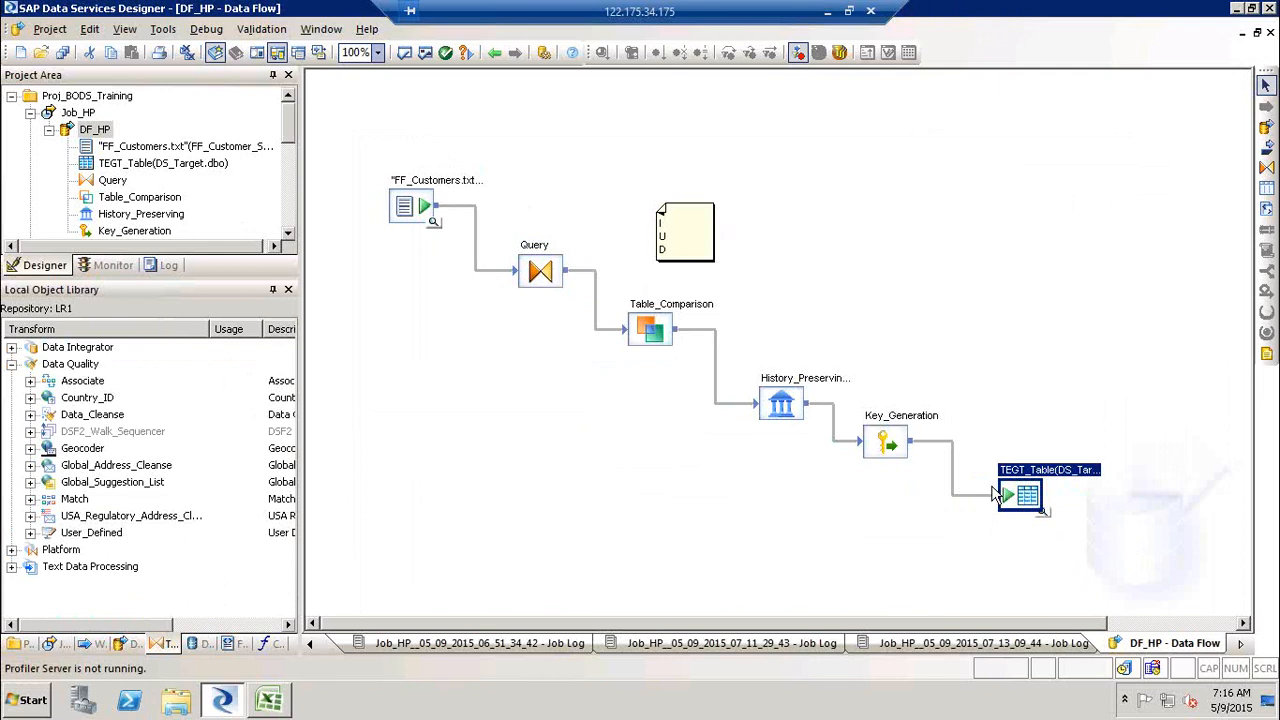
Step: Highlight the FF_Customers source, Table_Comparison and TEGT_Table in DF_HP, and locate Map_Operation among the Platform transforms
click(418, 218)
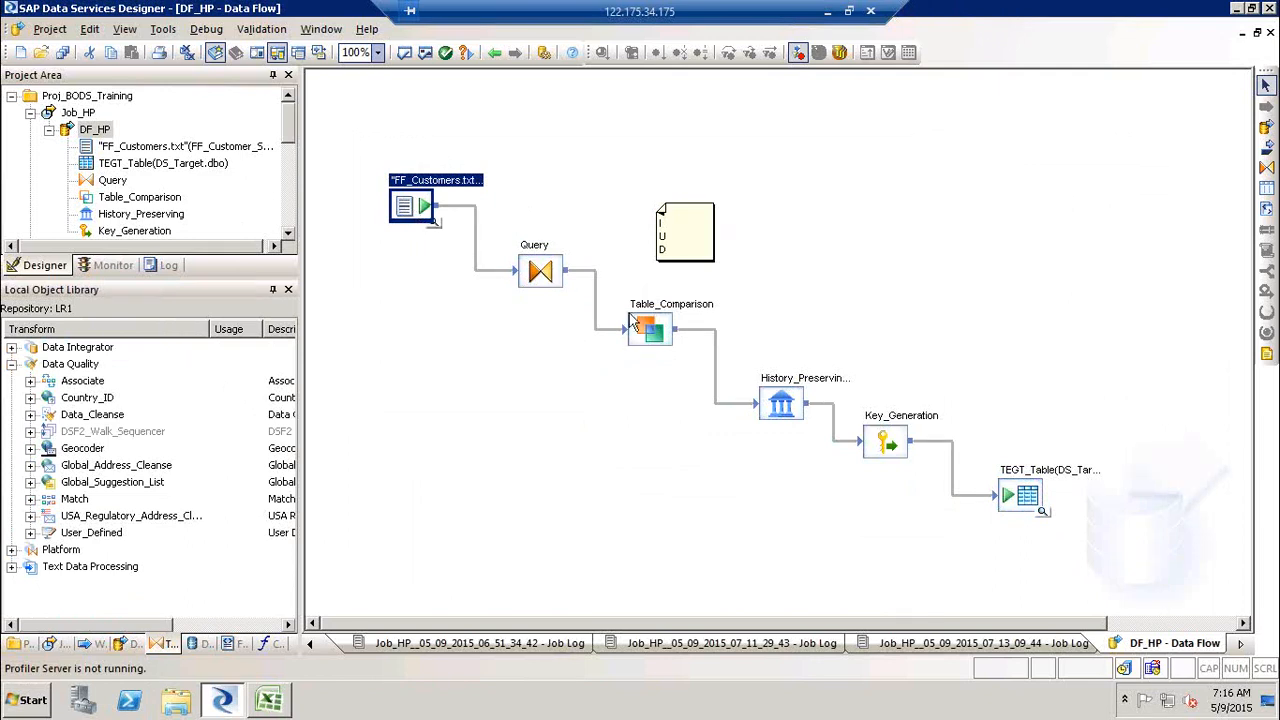
ctrl+click(657, 344)
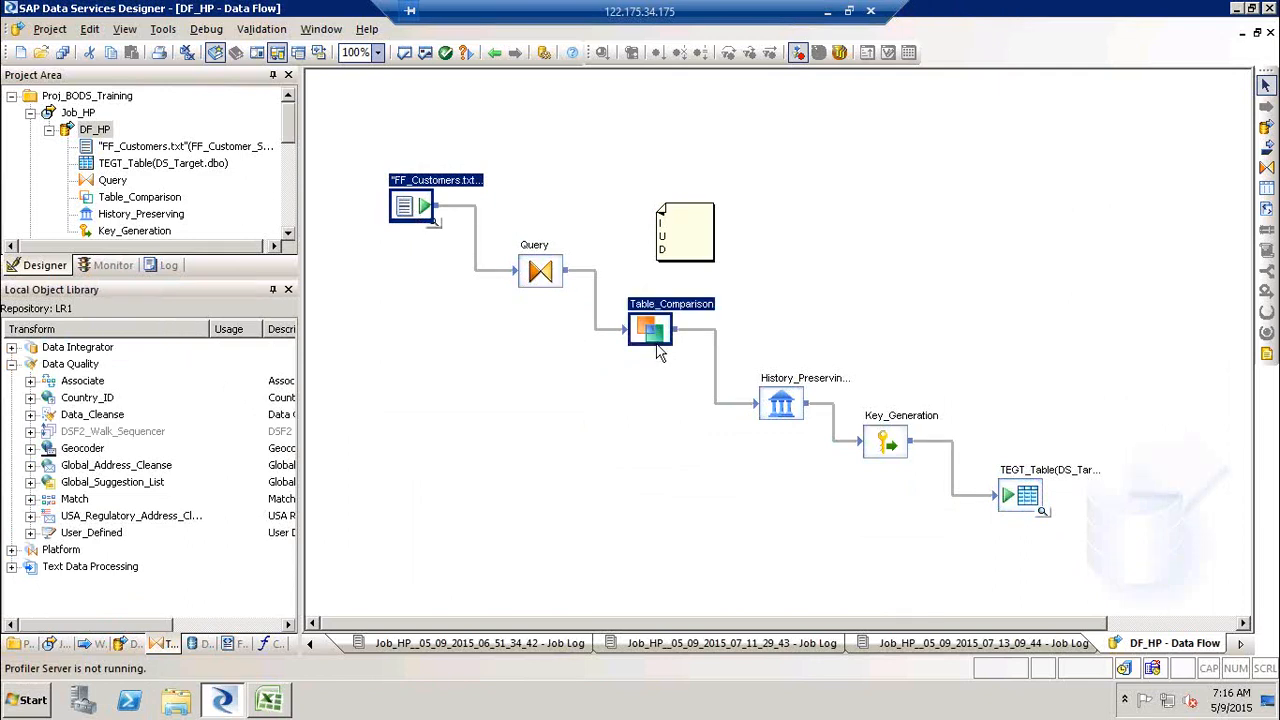
ctrl+click(1036, 510)
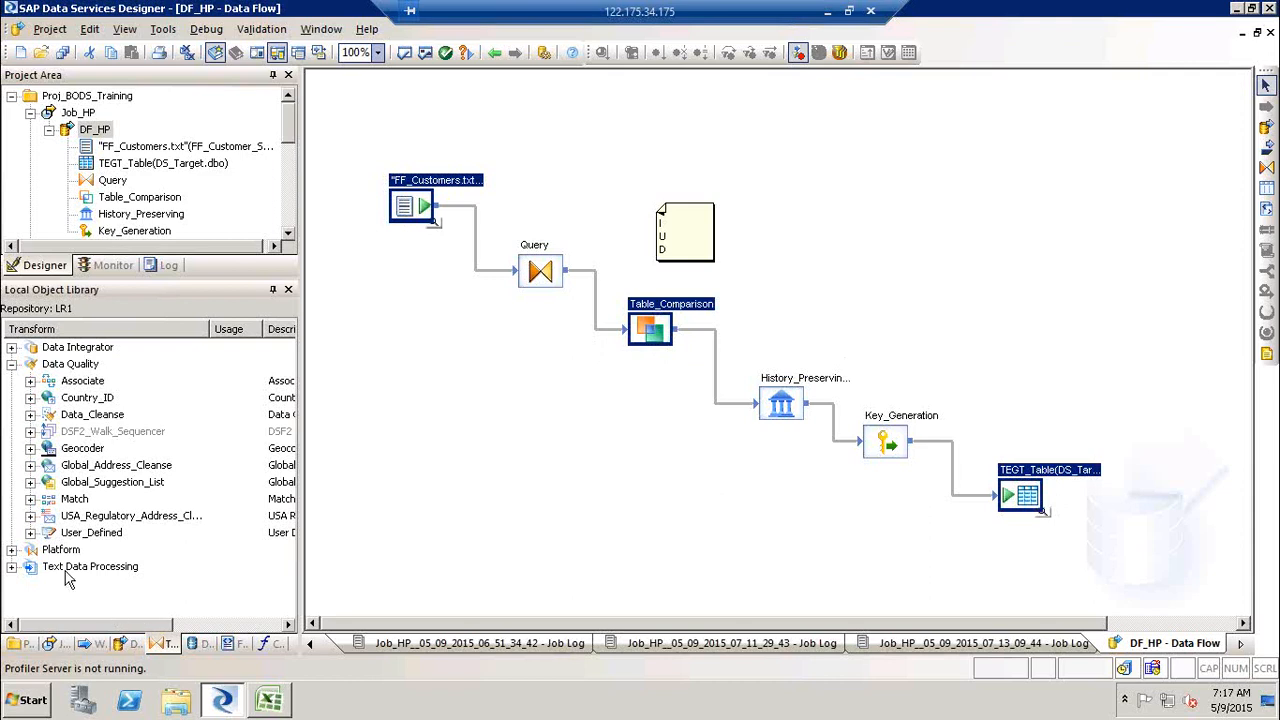
click(11, 550)
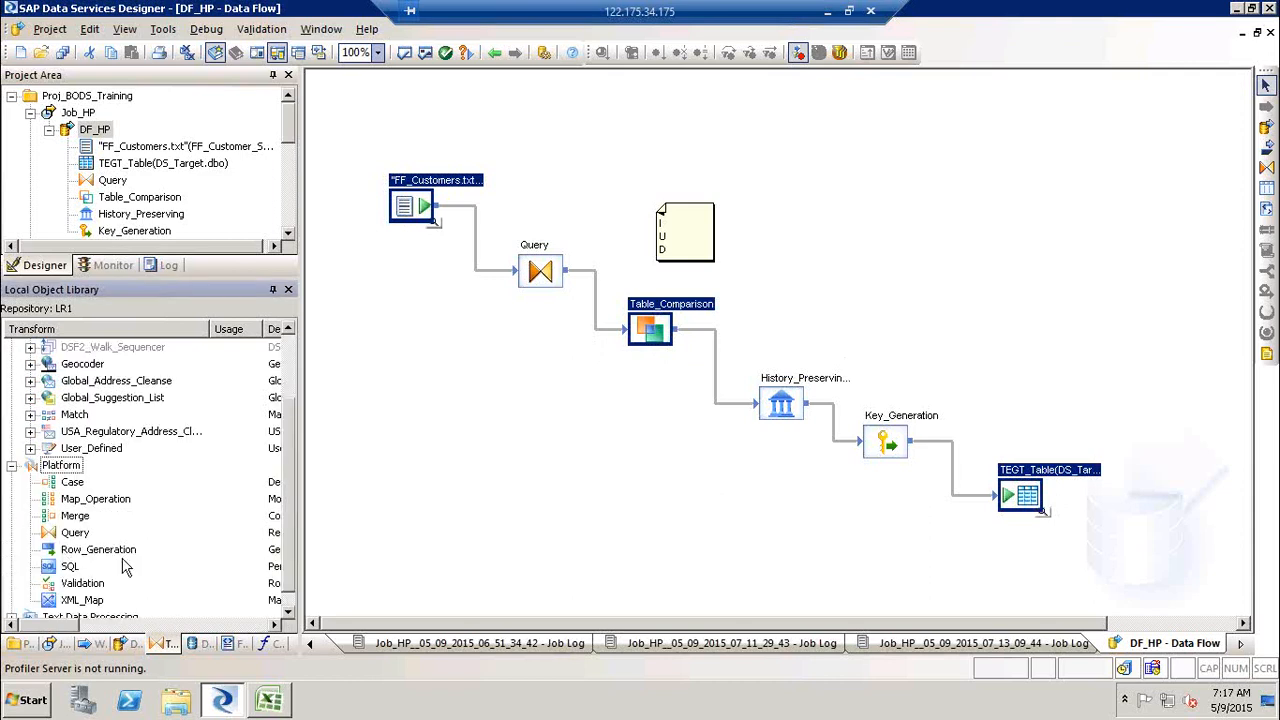
click(113, 505)
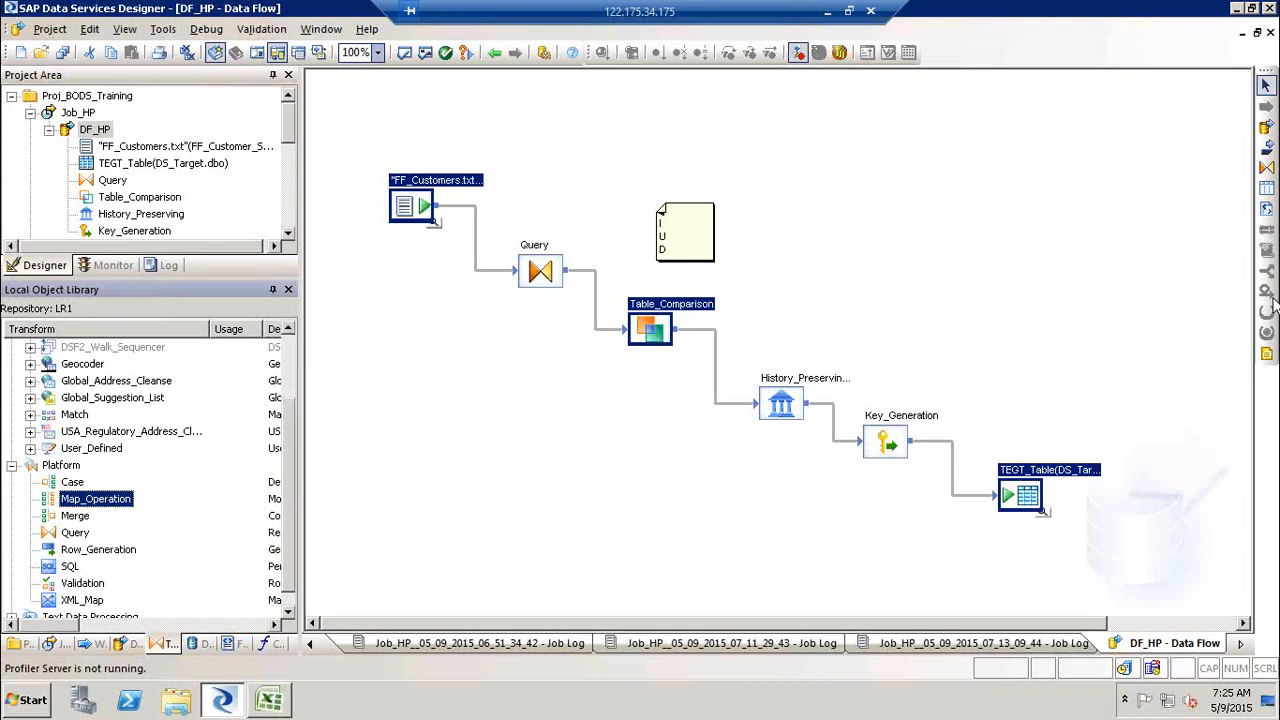
Step: Delete the I, U, D annotation from the DF_HP data flow
click(705, 245)
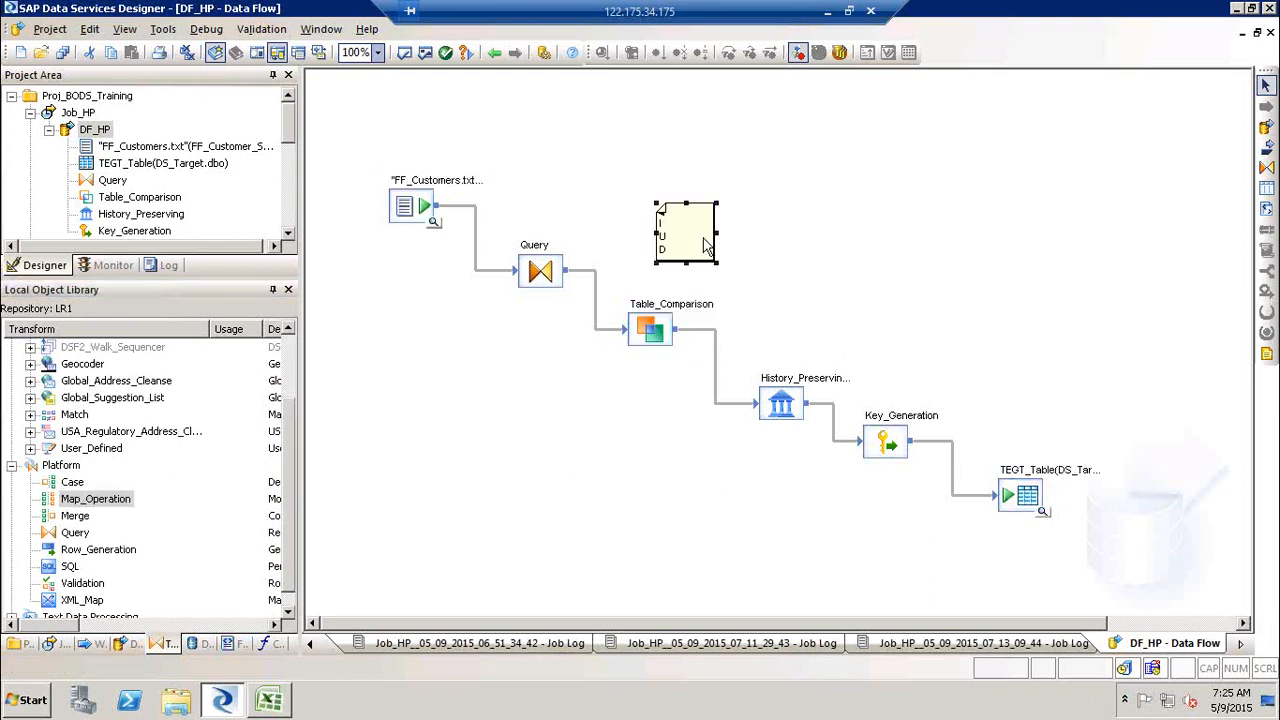
key(Delete)
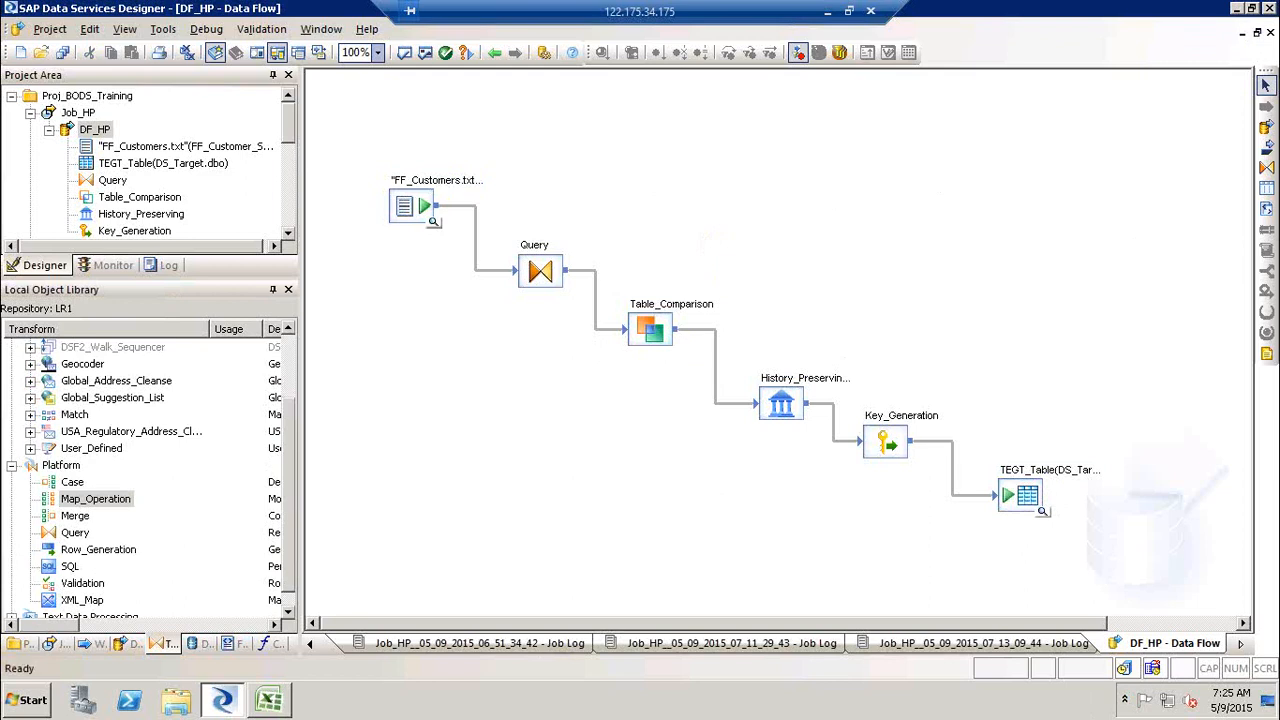
scroll(1275, 242, right, 1)
scroll(1273, 242, right, 1)
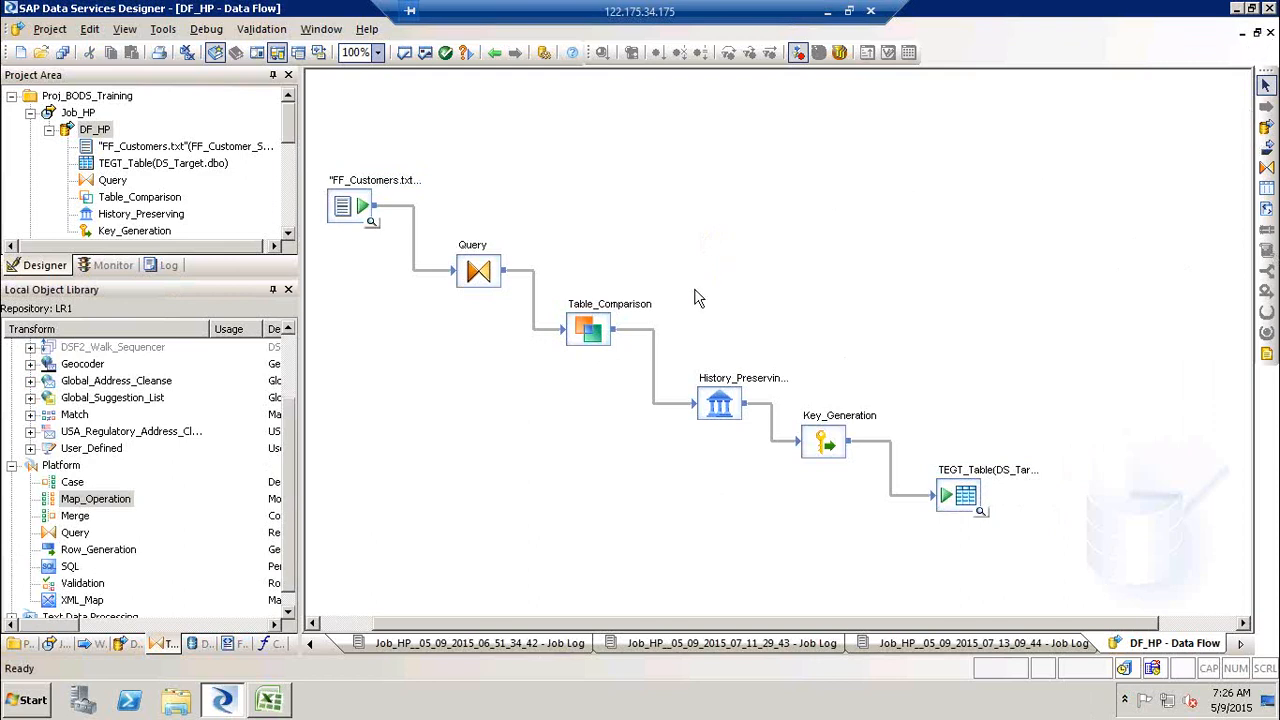
Step: Collapse the Data Quality and Platform transform groups in the object library
drag(235, 278, 235, 422)
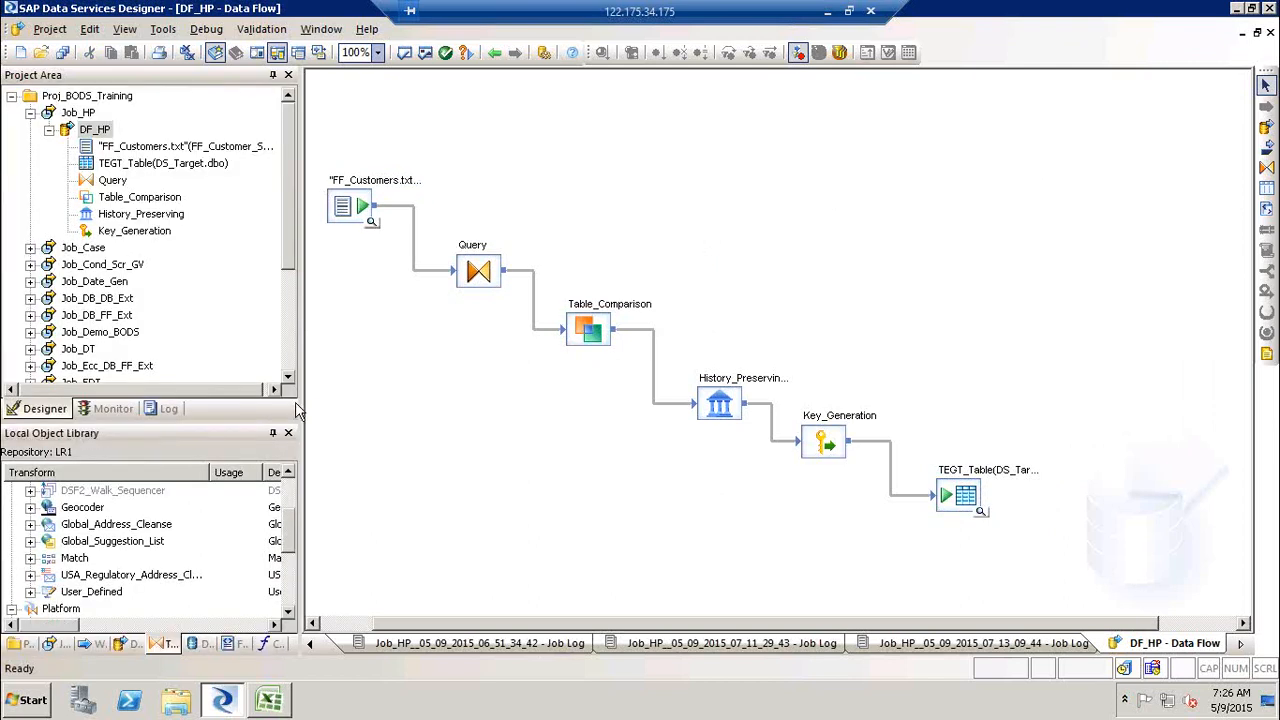
drag(258, 422, 240, 277)
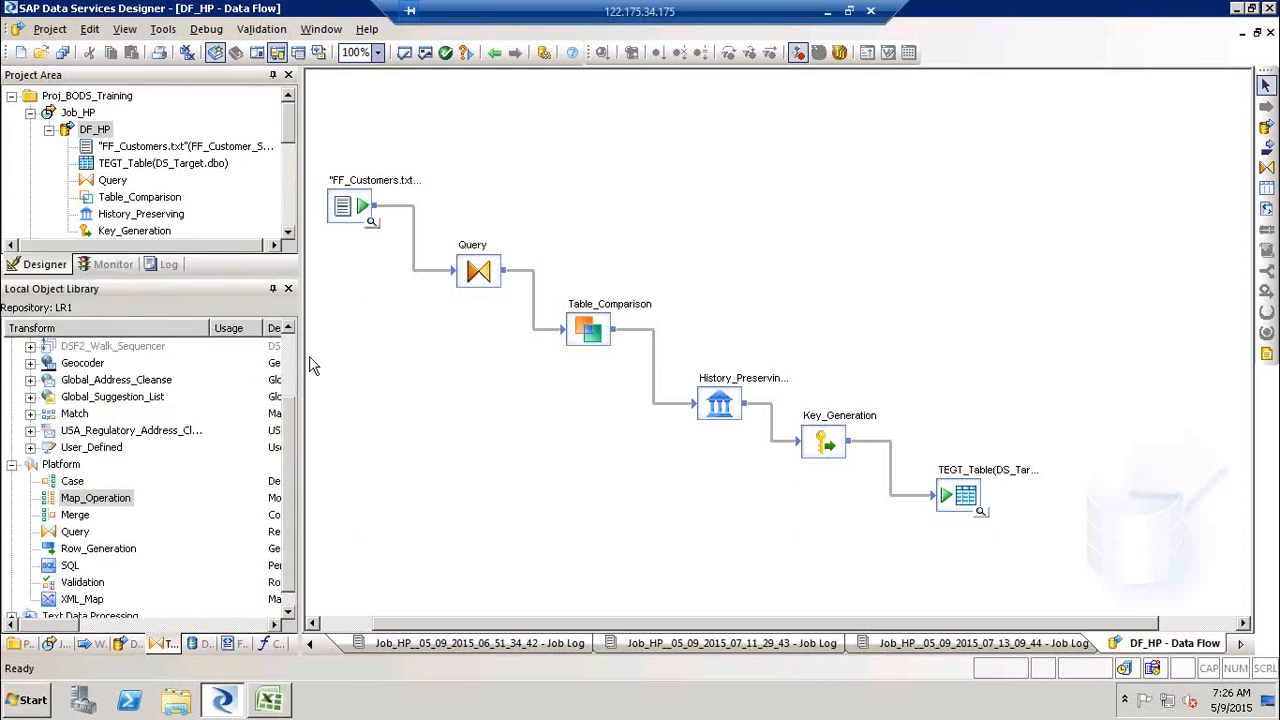
scroll(295, 355, up, 2)
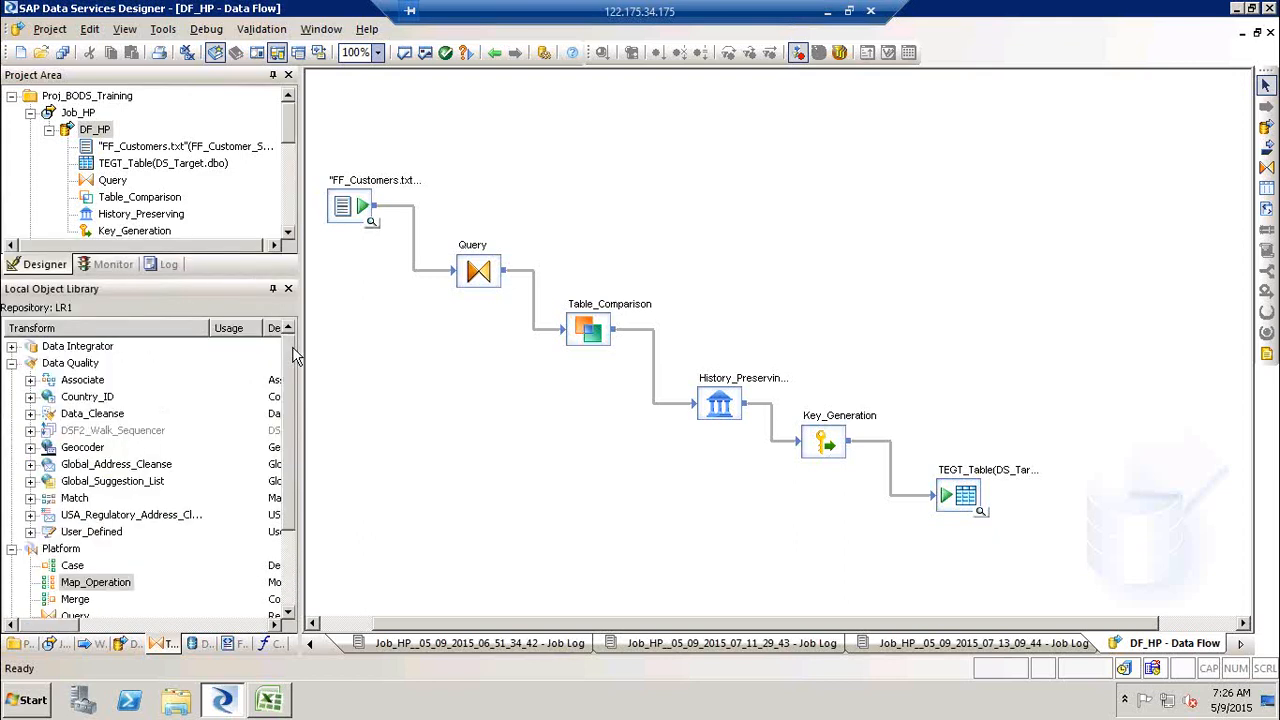
click(12, 363)
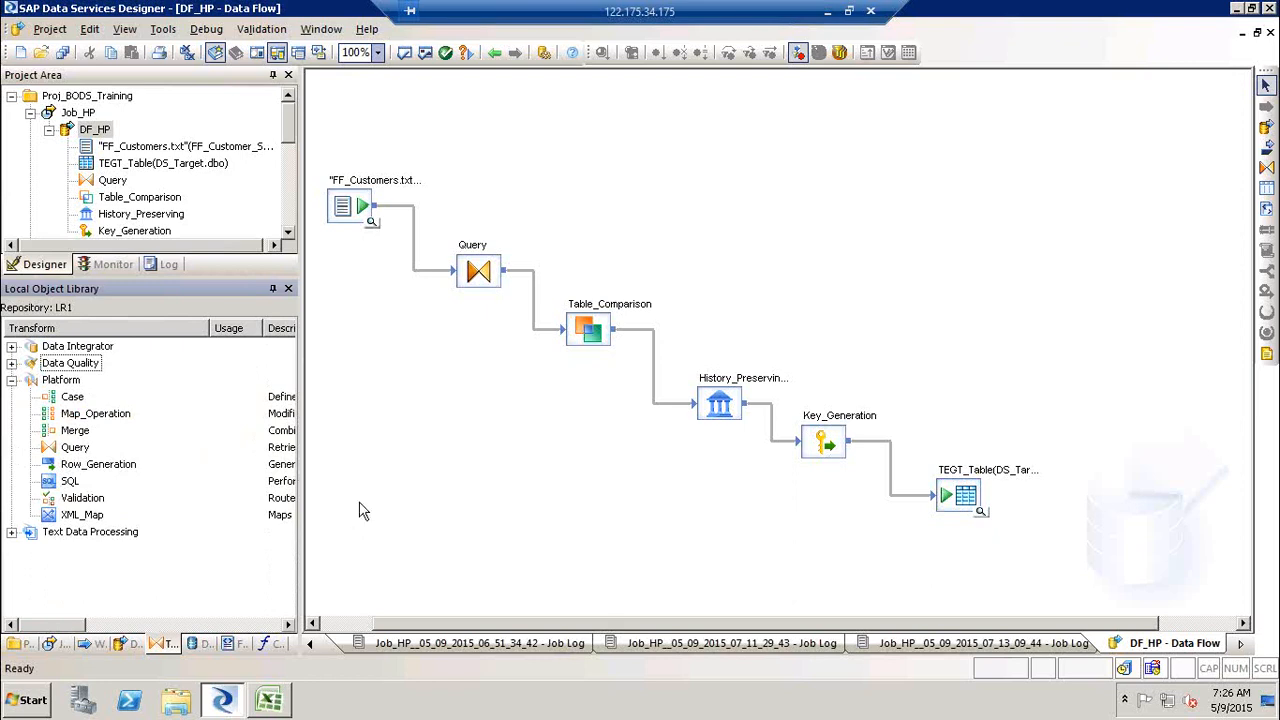
click(12, 380)
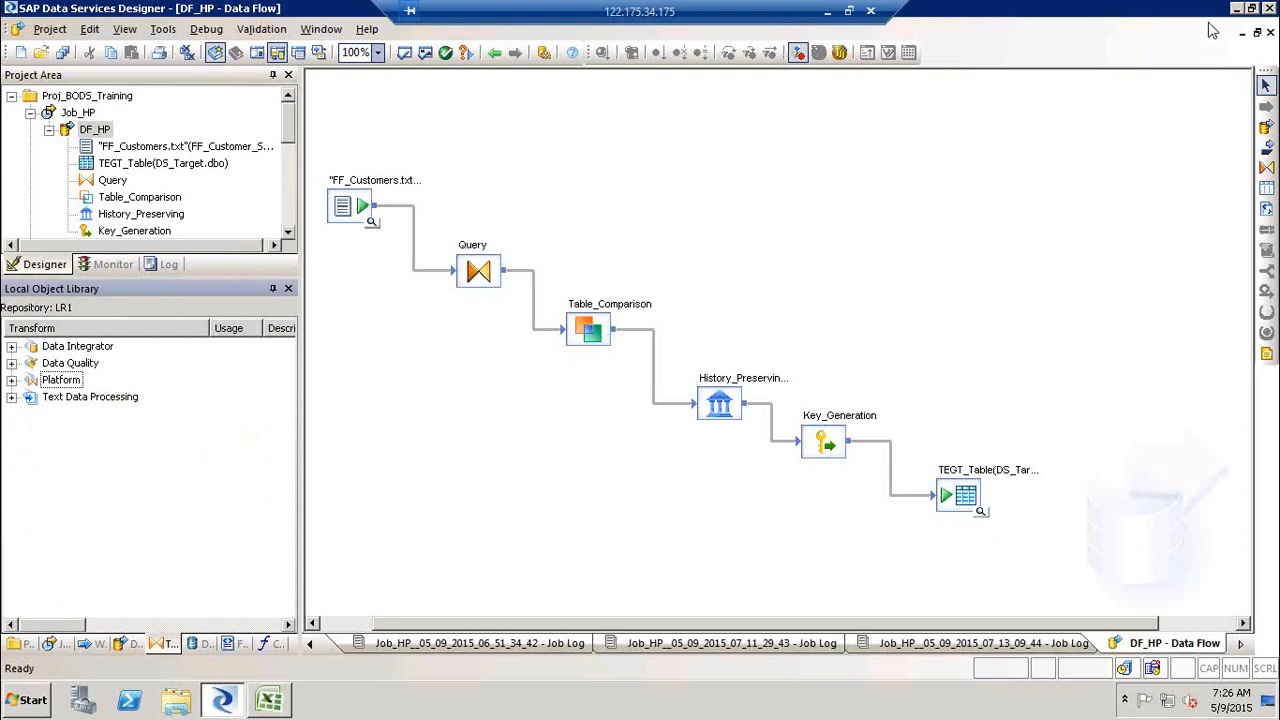
click(847, 308)
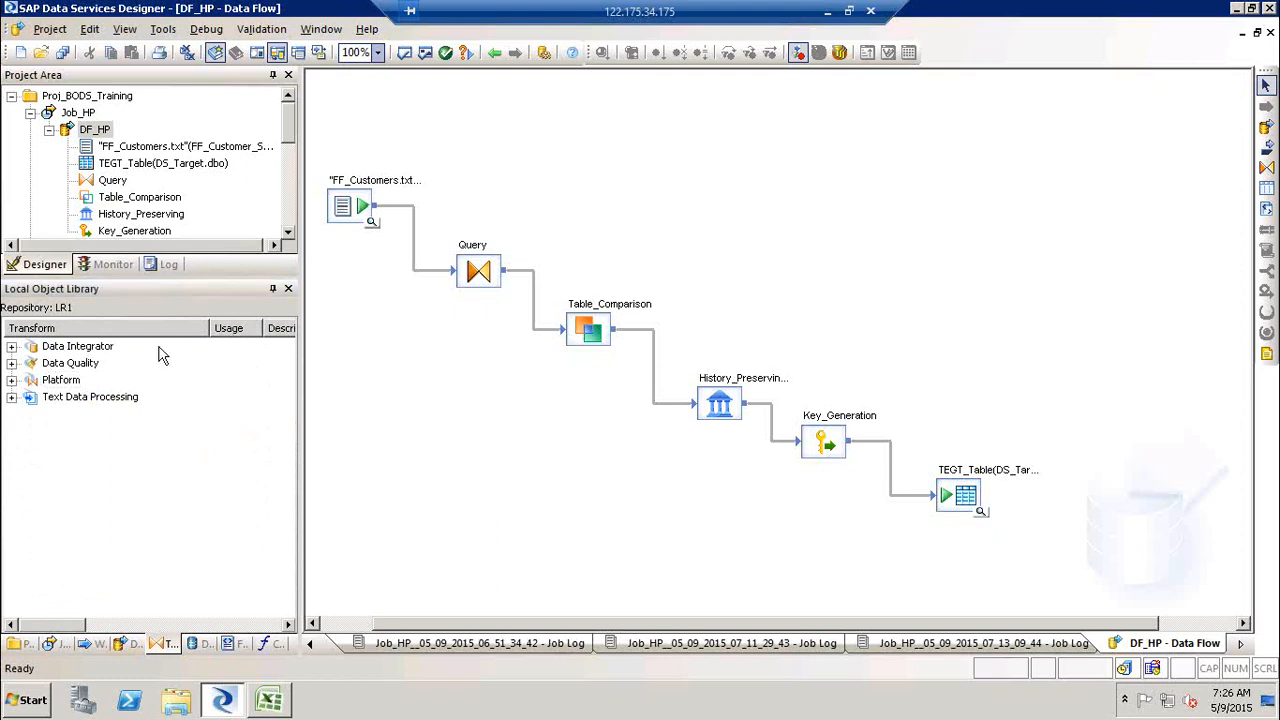
Step: Look briefly at the Platform transforms, collapse that group and expand Data Quality
click(11, 380)
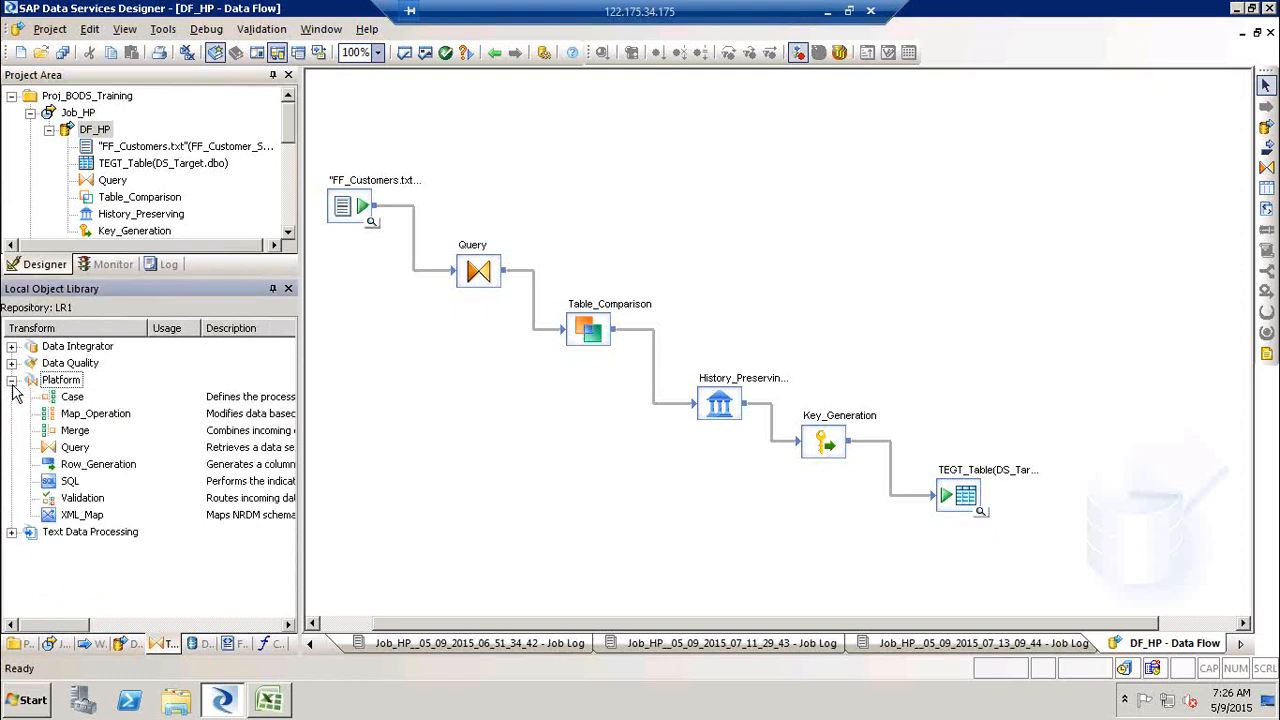
click(11, 380)
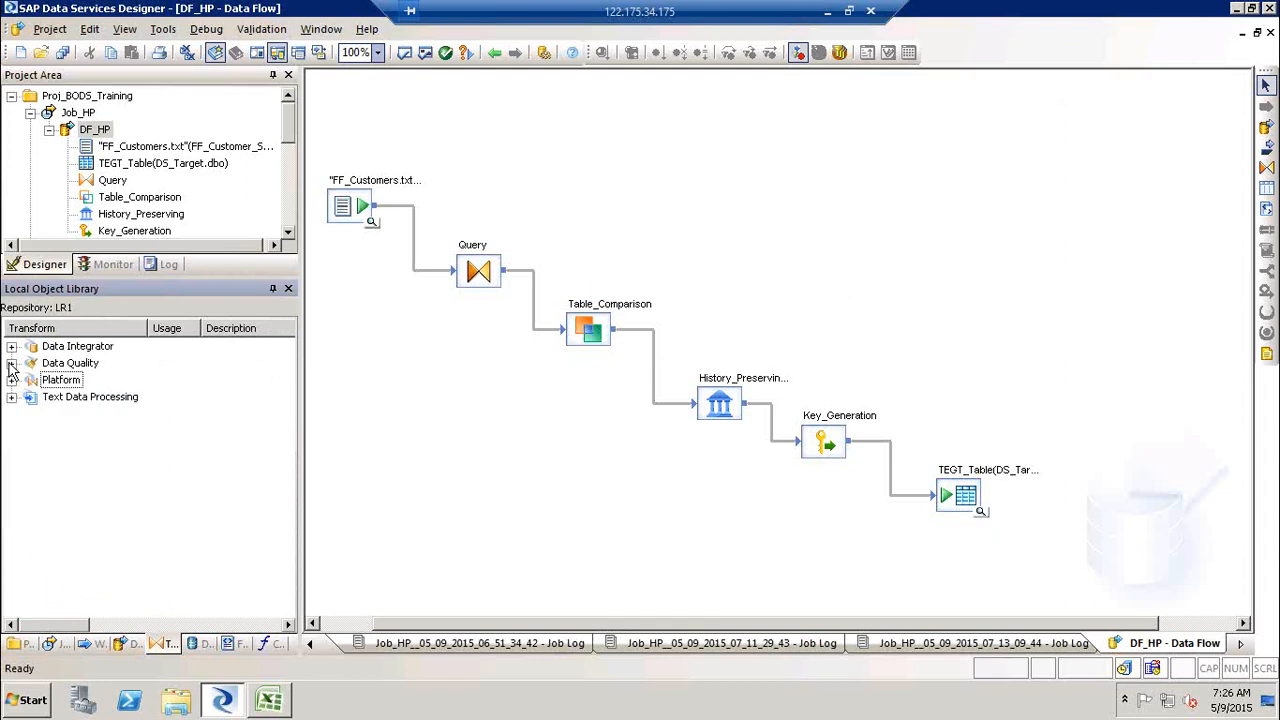
click(11, 363)
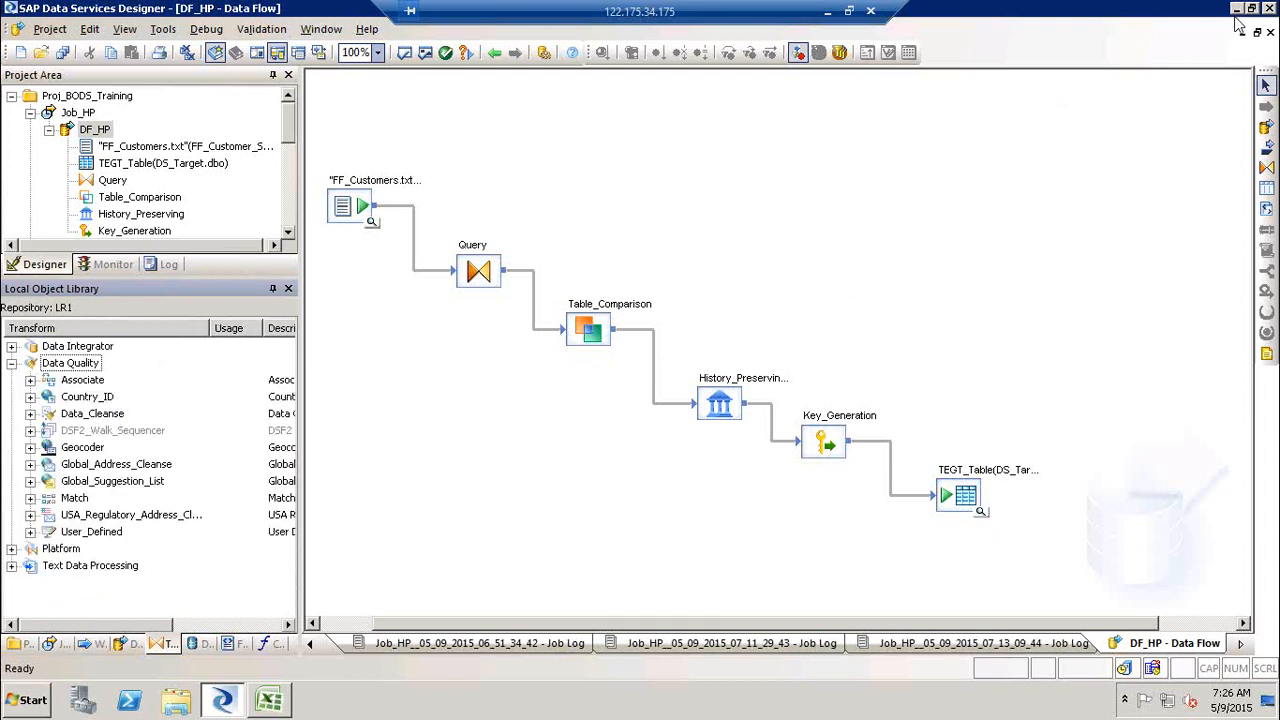
click(1058, 233)
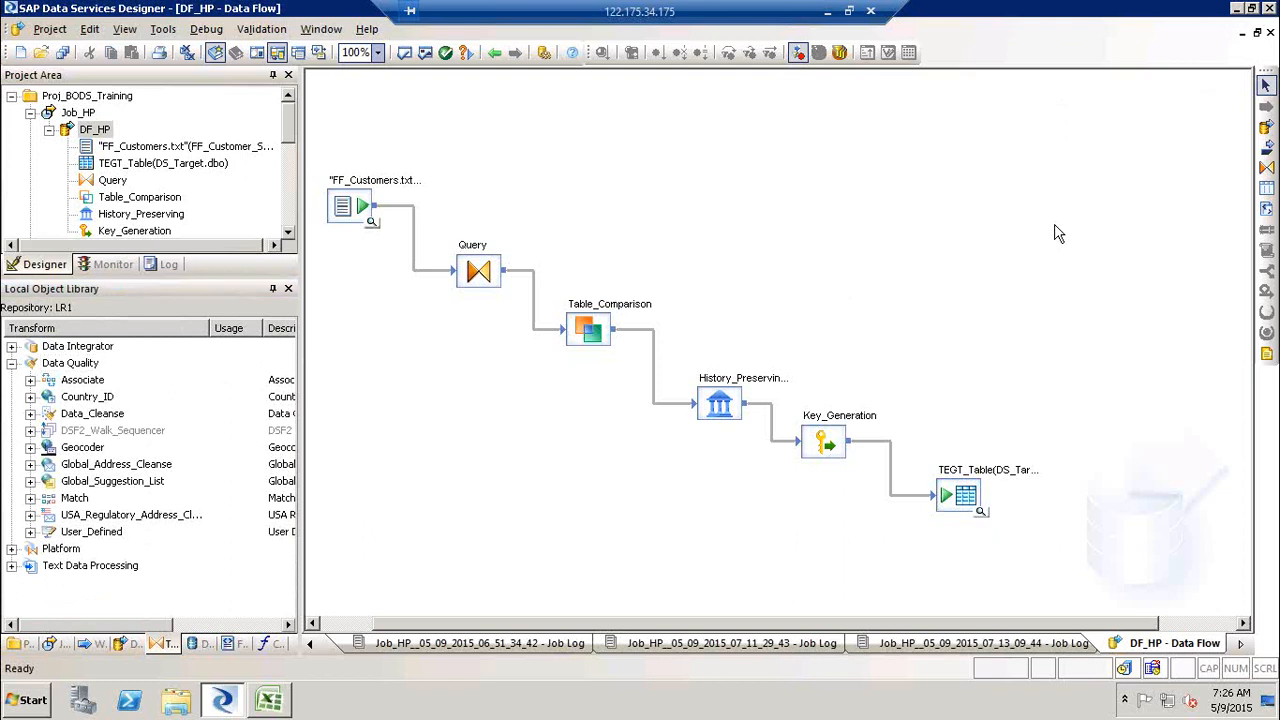
Step: Review the Match transform configurations under Data Quality, including Base_Match, and collapse both the Match and Data Quality groups
click(73, 366)
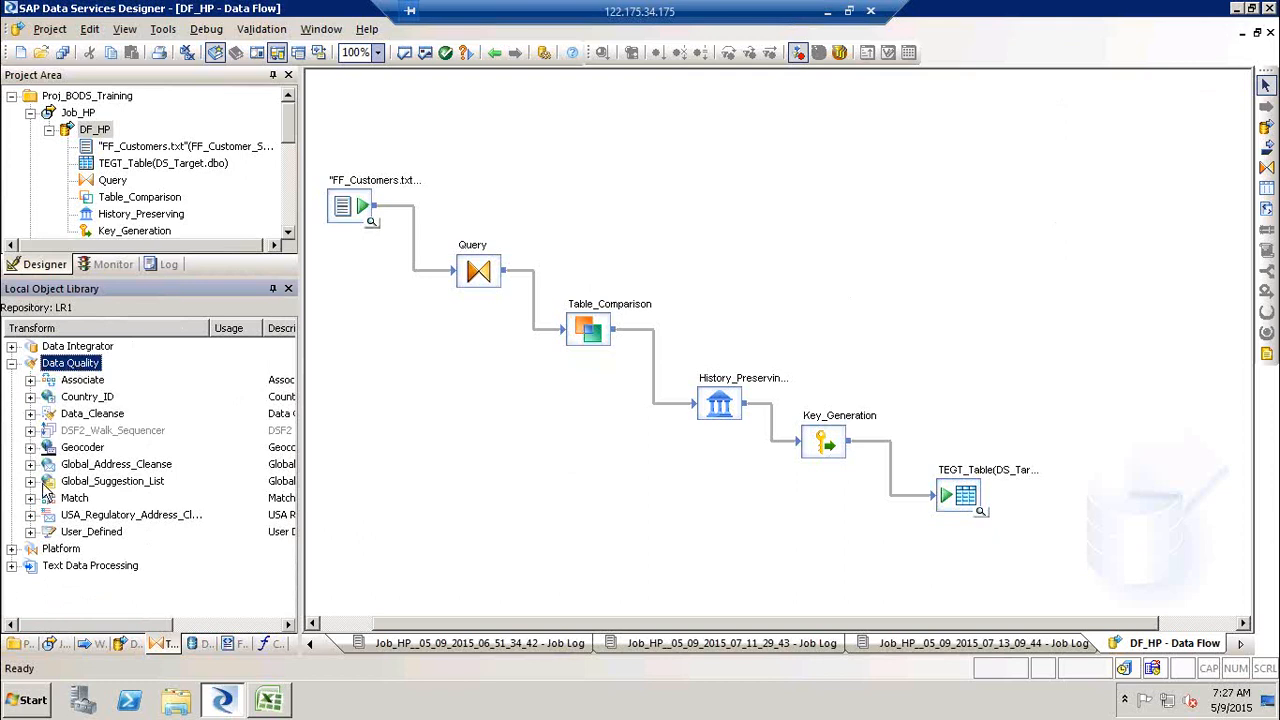
click(30, 498)
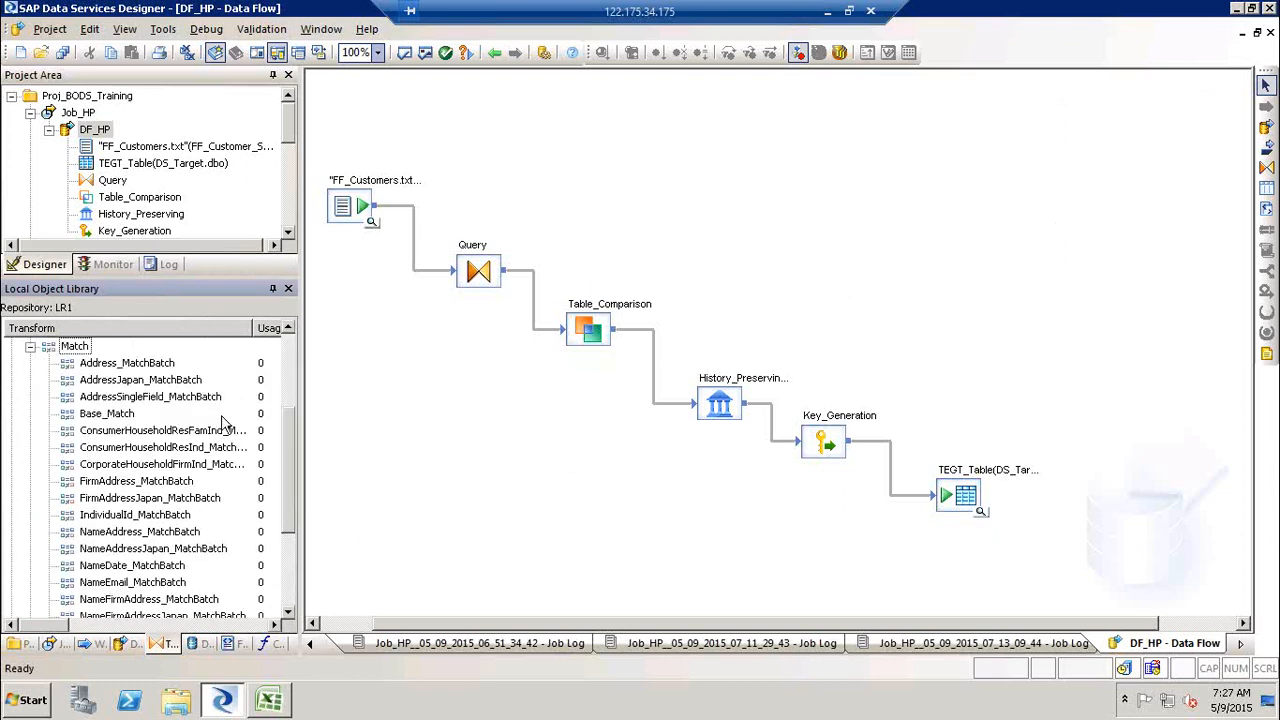
click(117, 419)
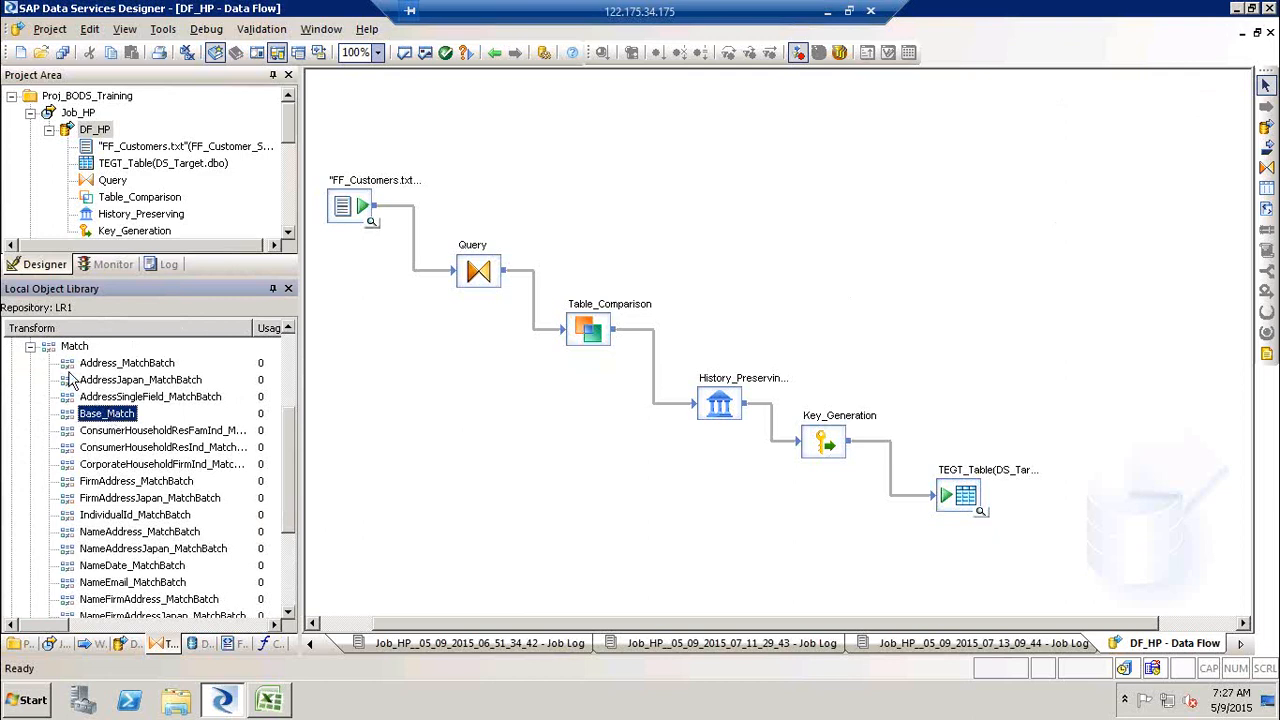
click(30, 346)
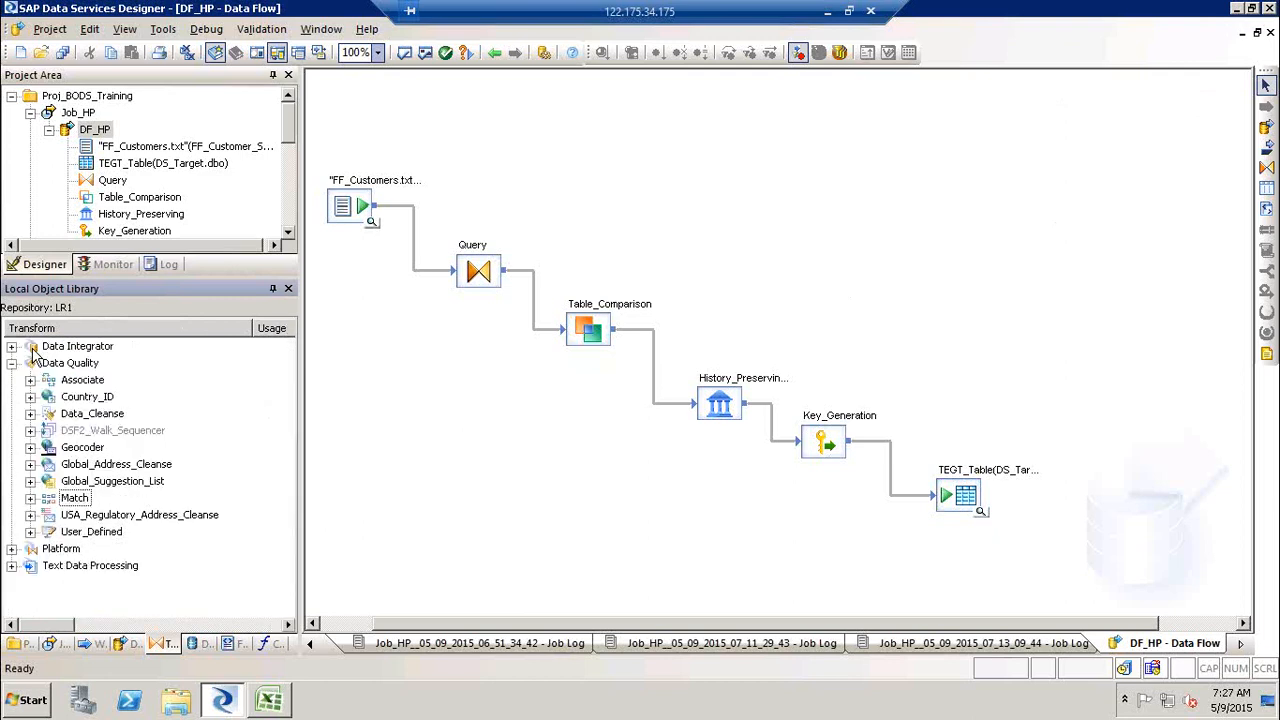
click(74, 498)
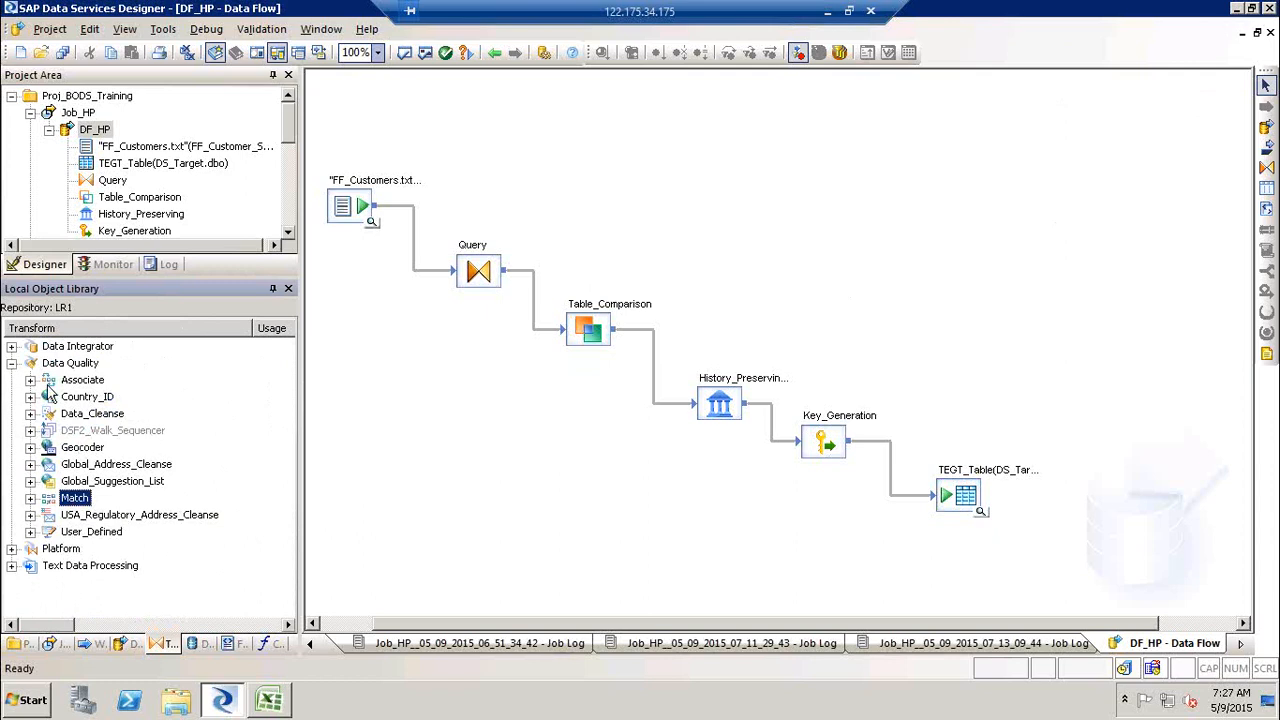
click(11, 363)
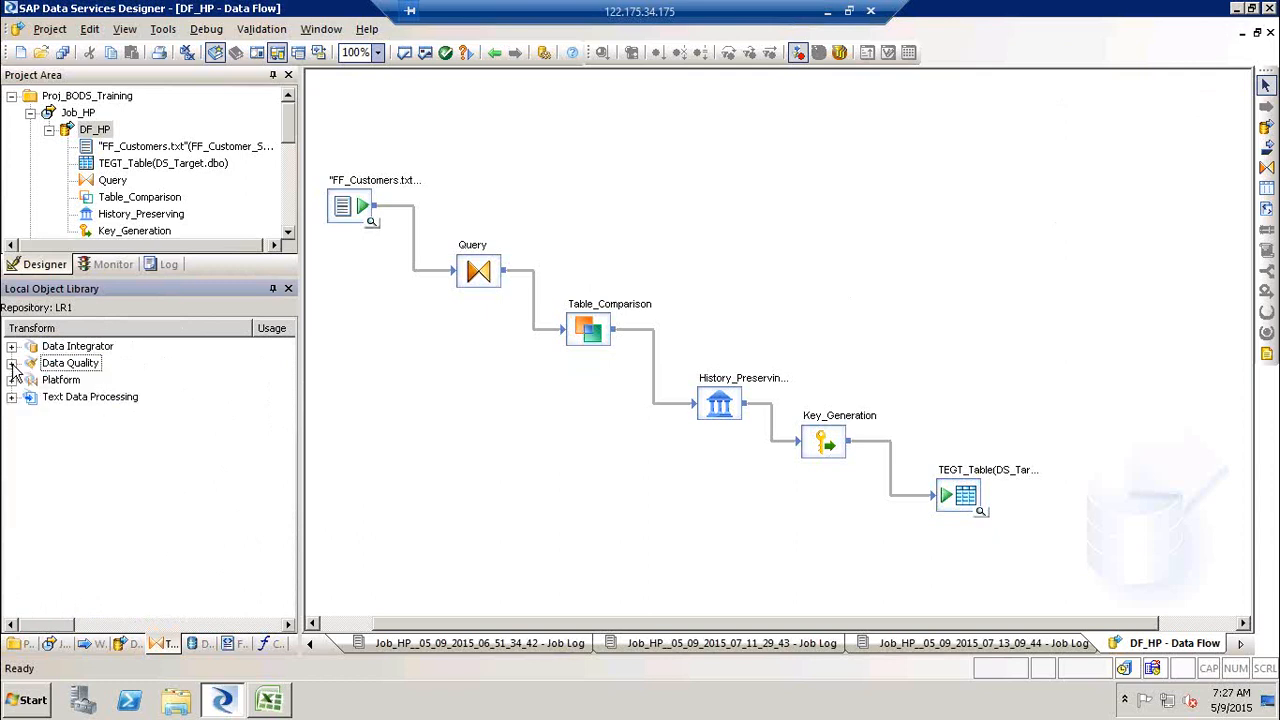
Step: Collapse DF_HP in the project tree and create a new batch job named Job_Match in Proj_BODS_Training
click(49, 130)
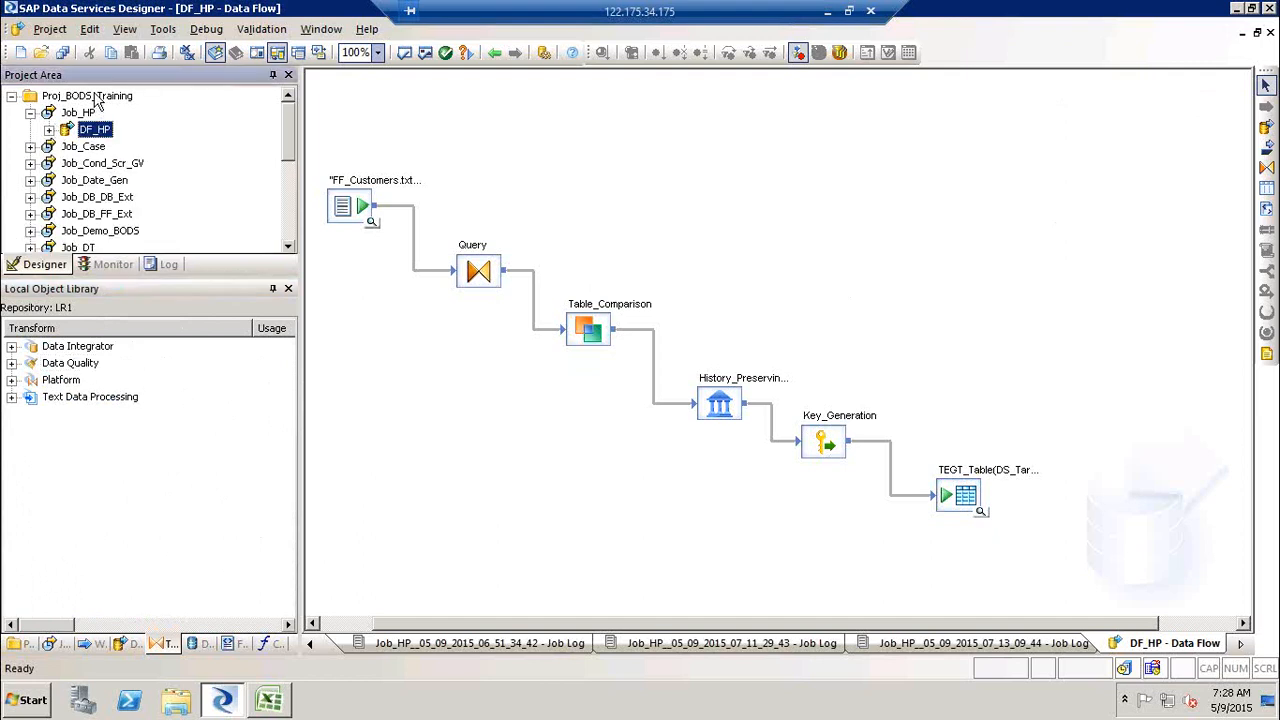
right_click(95, 98)
click(116, 103)
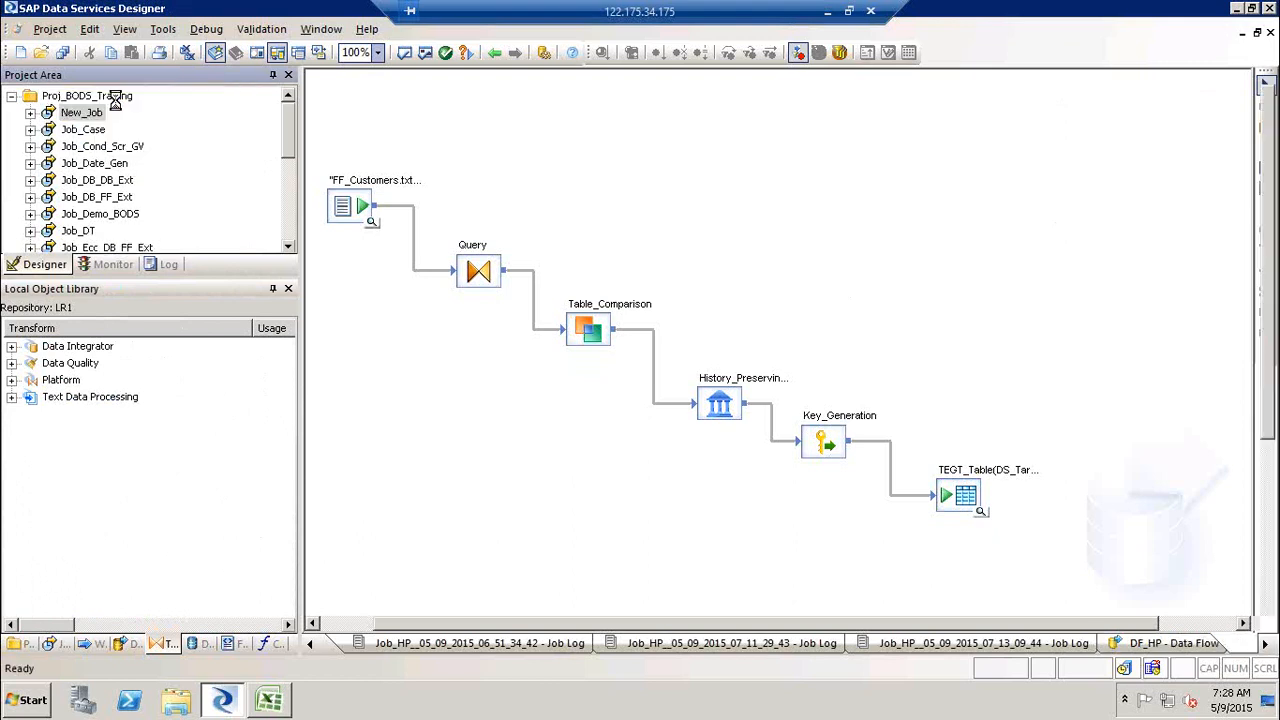
text(Job_Match)
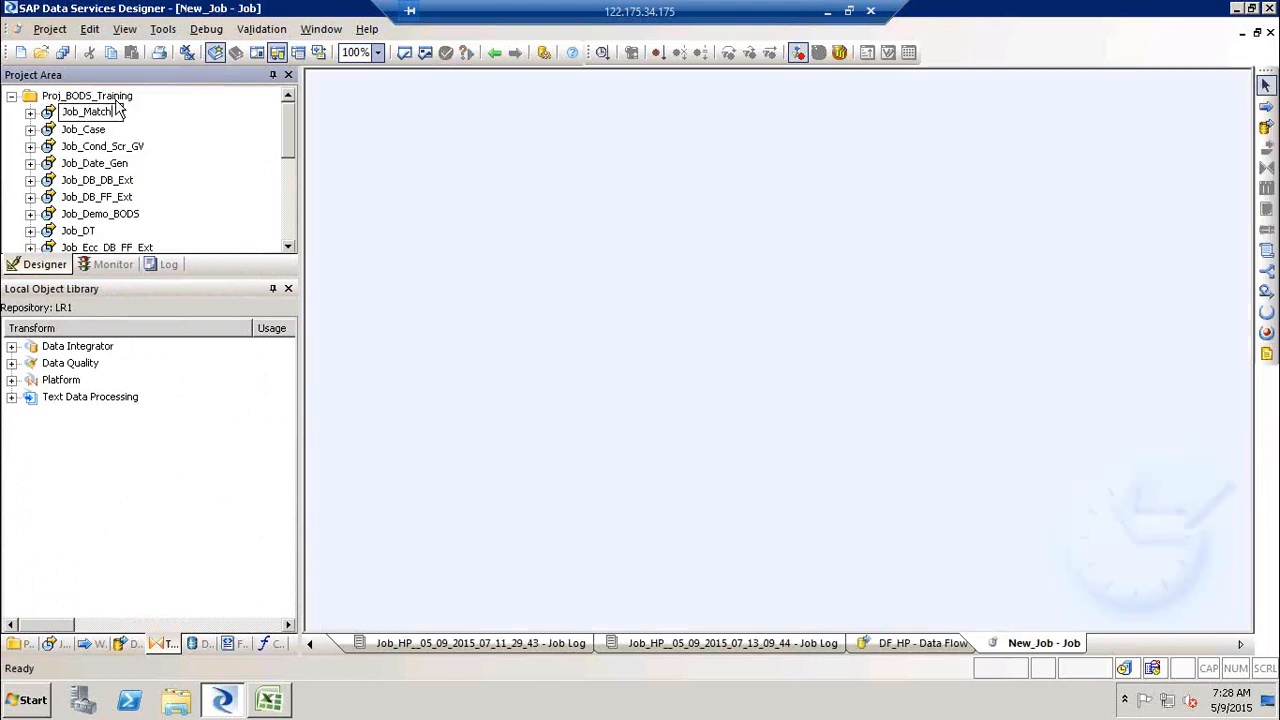
key(Return)
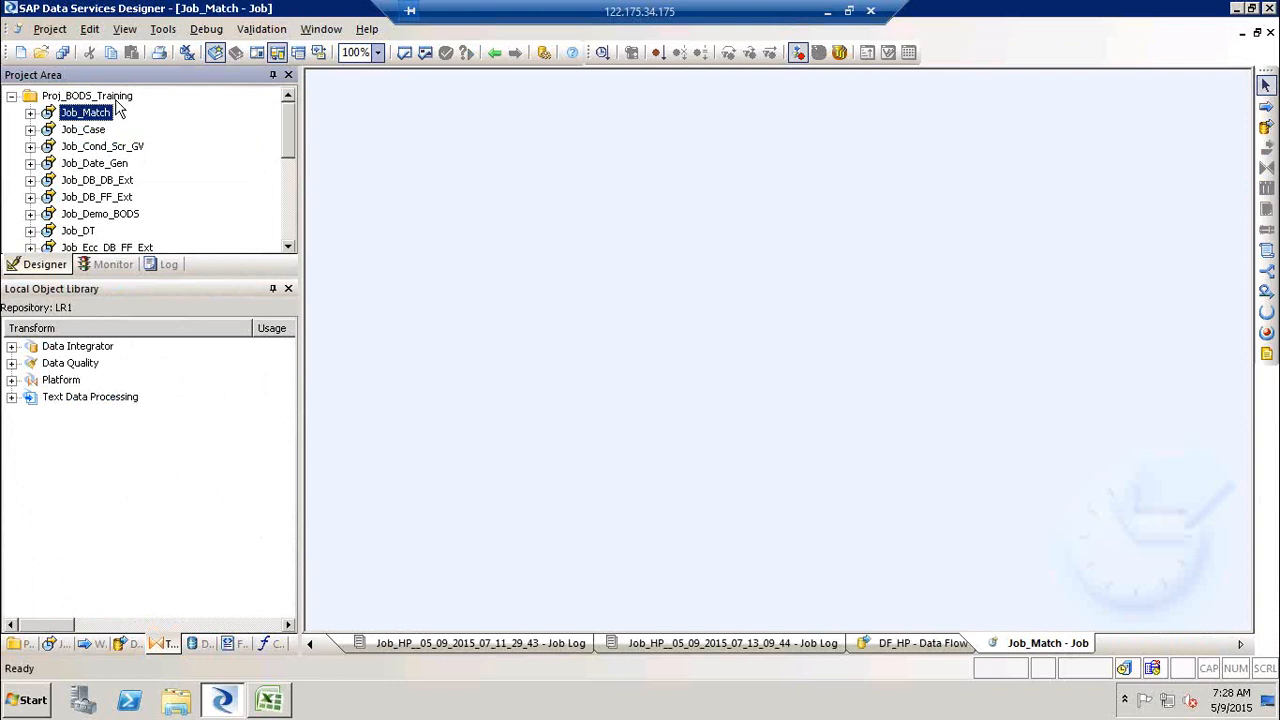
Step: Switch to the Excel workbook and enter the labels Dup in E16 and Potential Dup in F17 of Sheet3
key(super+d)
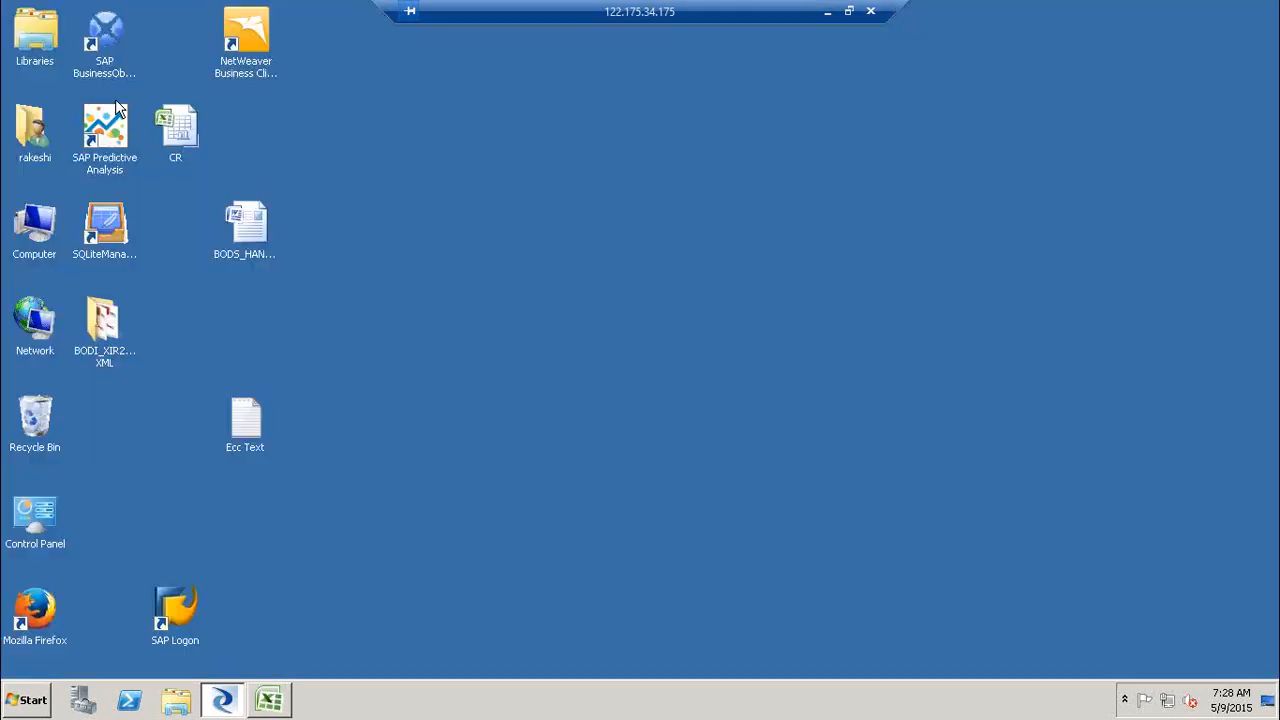
click(270, 702)
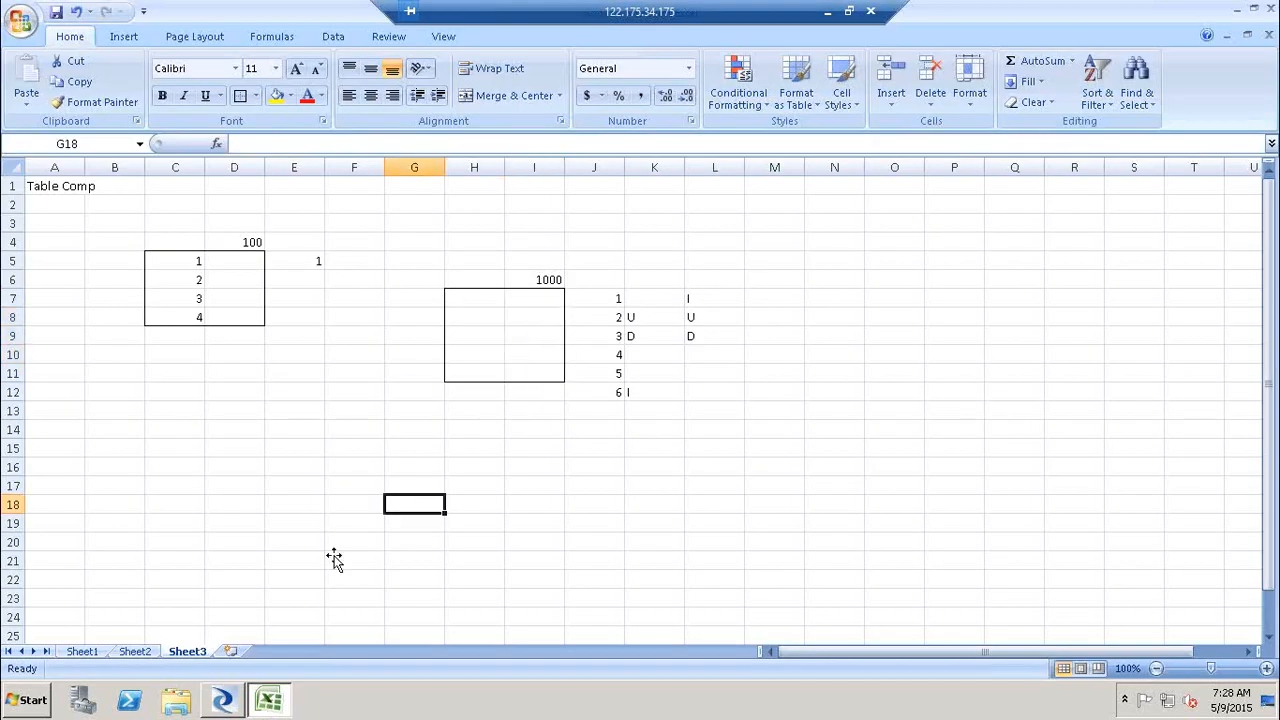
click(311, 467)
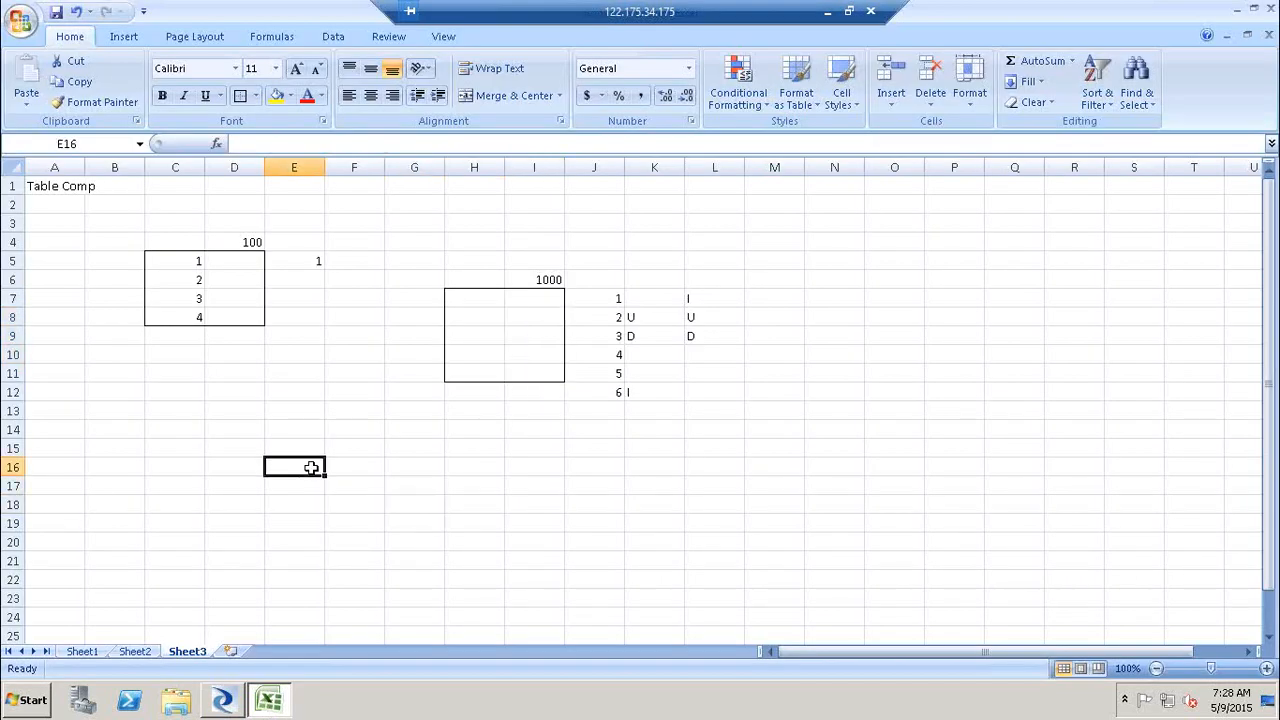
text(Dup)
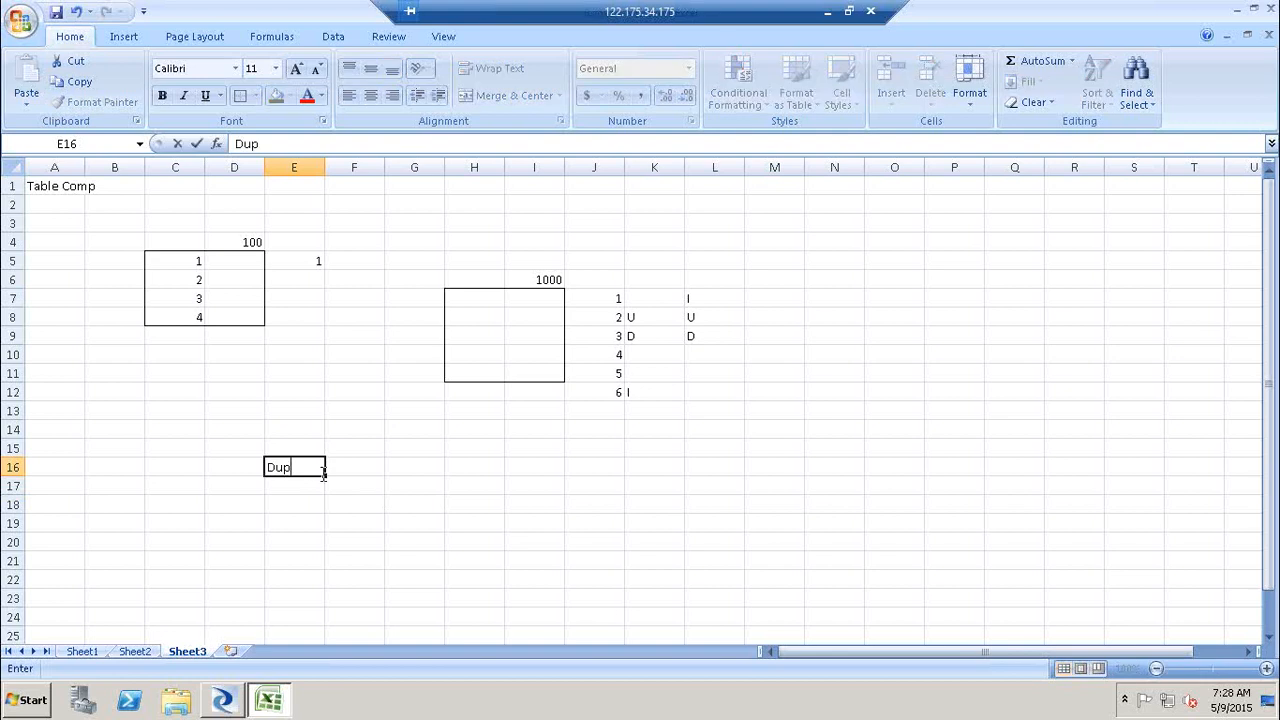
click(343, 486)
text(Poten)
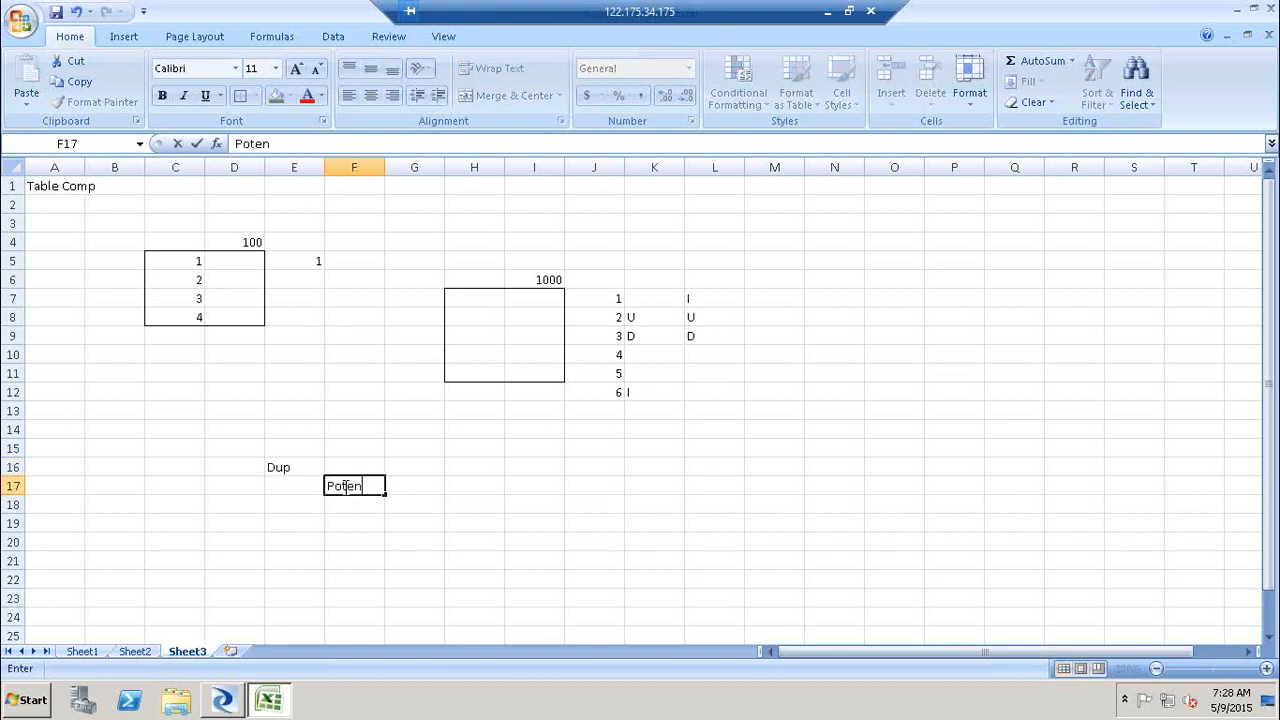
text(tial Dup)
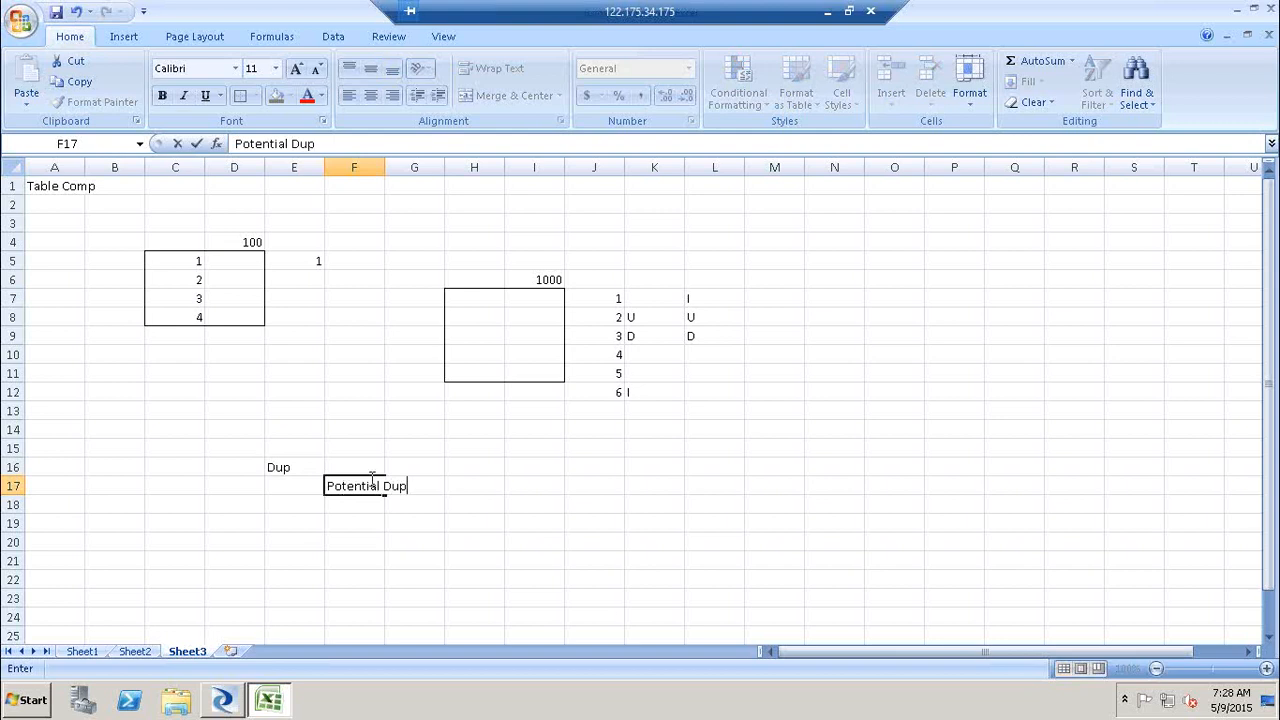
click(579, 483)
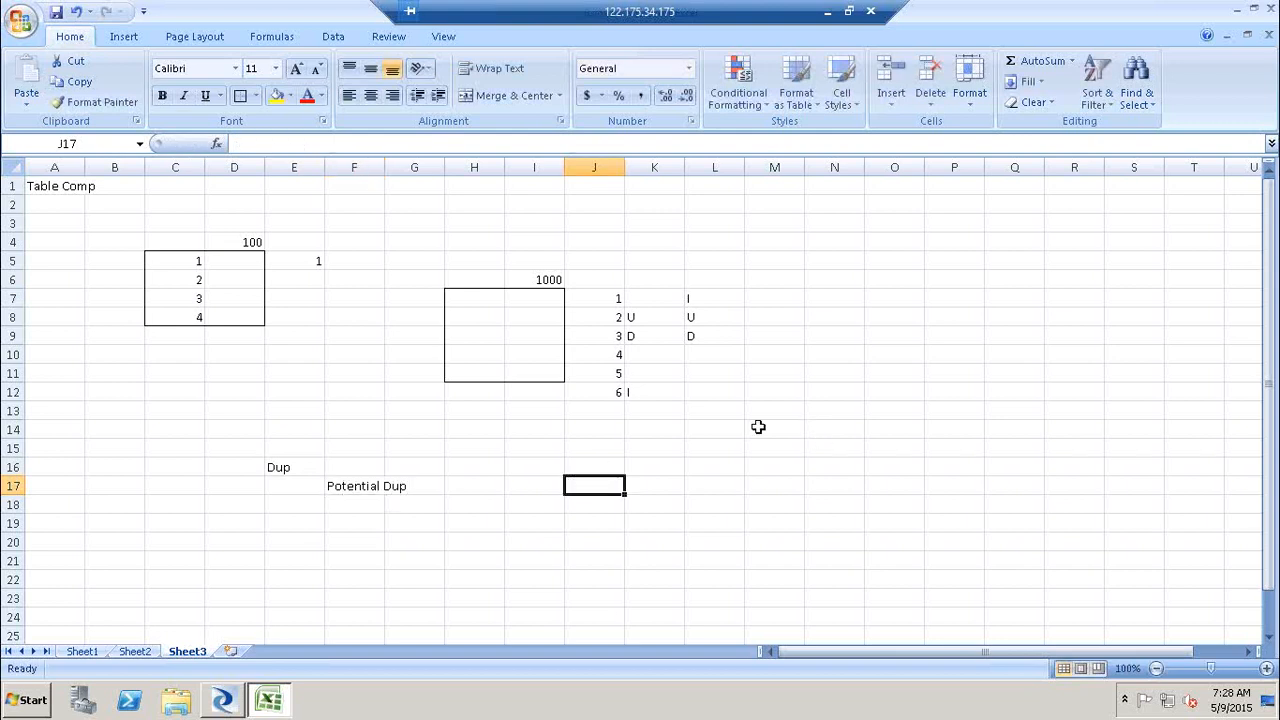
Step: Outline the range L15:P21 with a border and enter the first column header, empn, in L15
drag(689, 444, 940, 562)
click(238, 98)
click(713, 455)
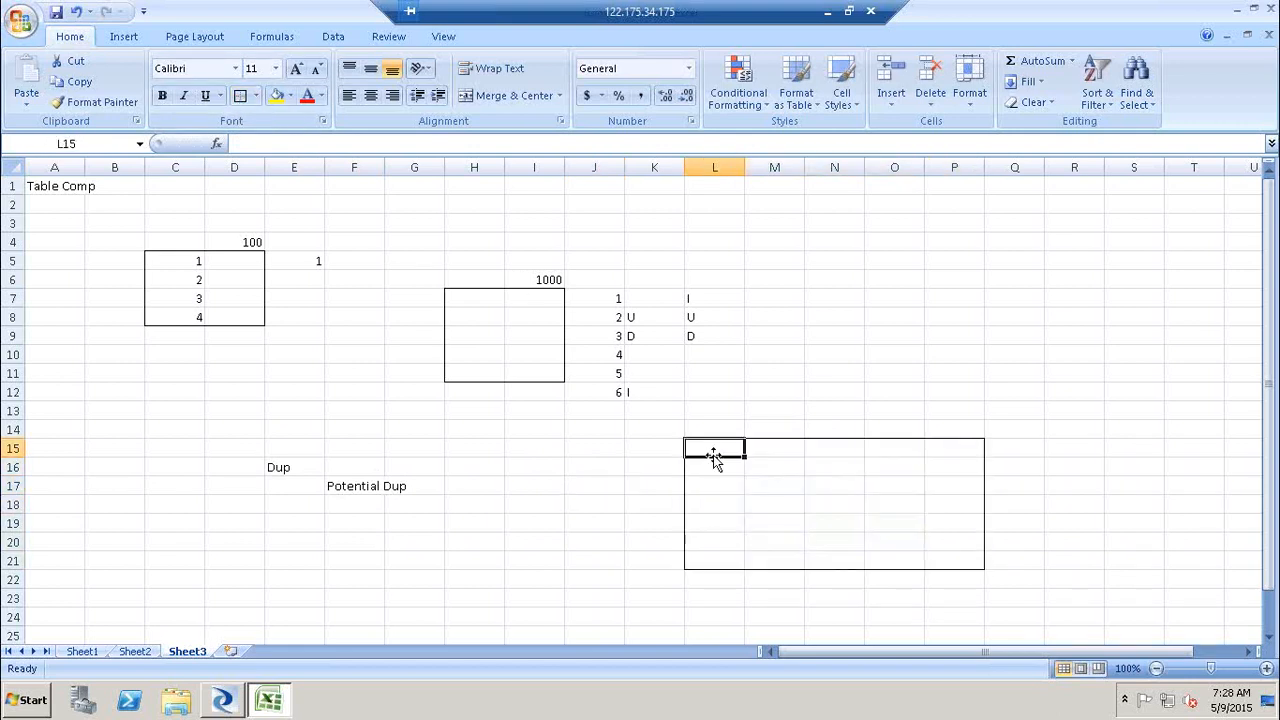
text(e,p)
key(BackSpace)
key(BackSpace)
text(mpn)
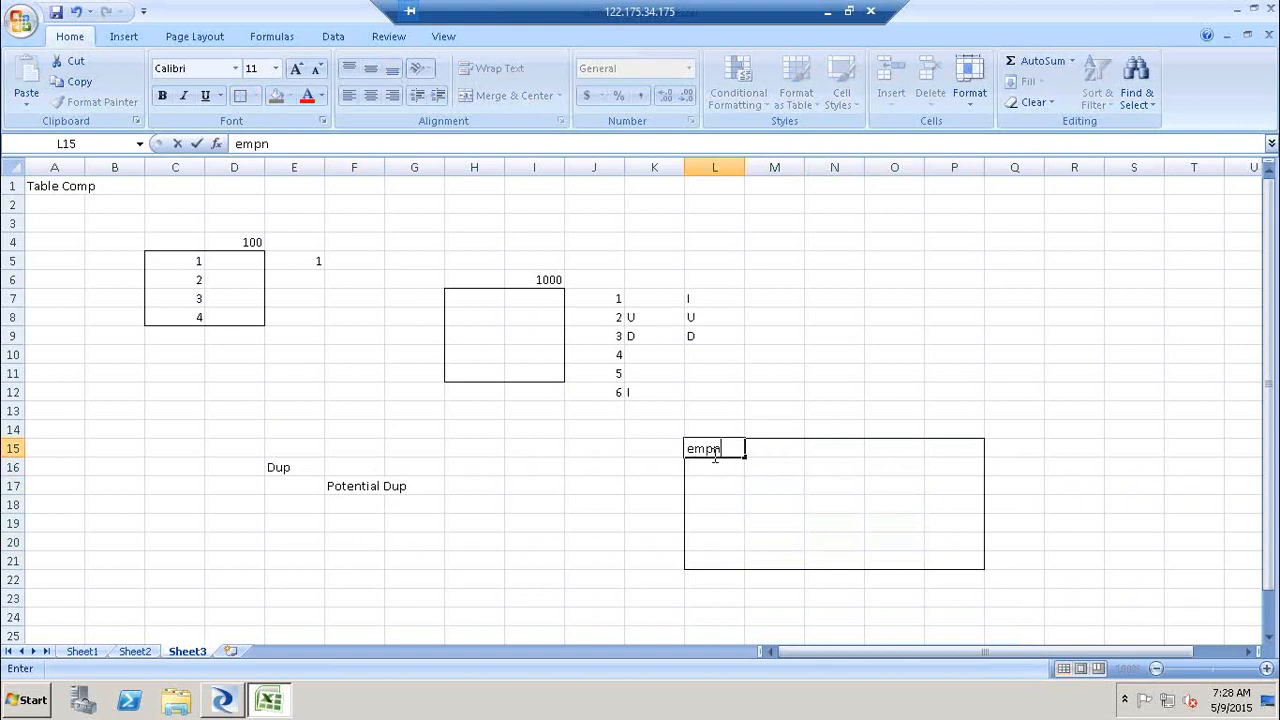
key(Tab)
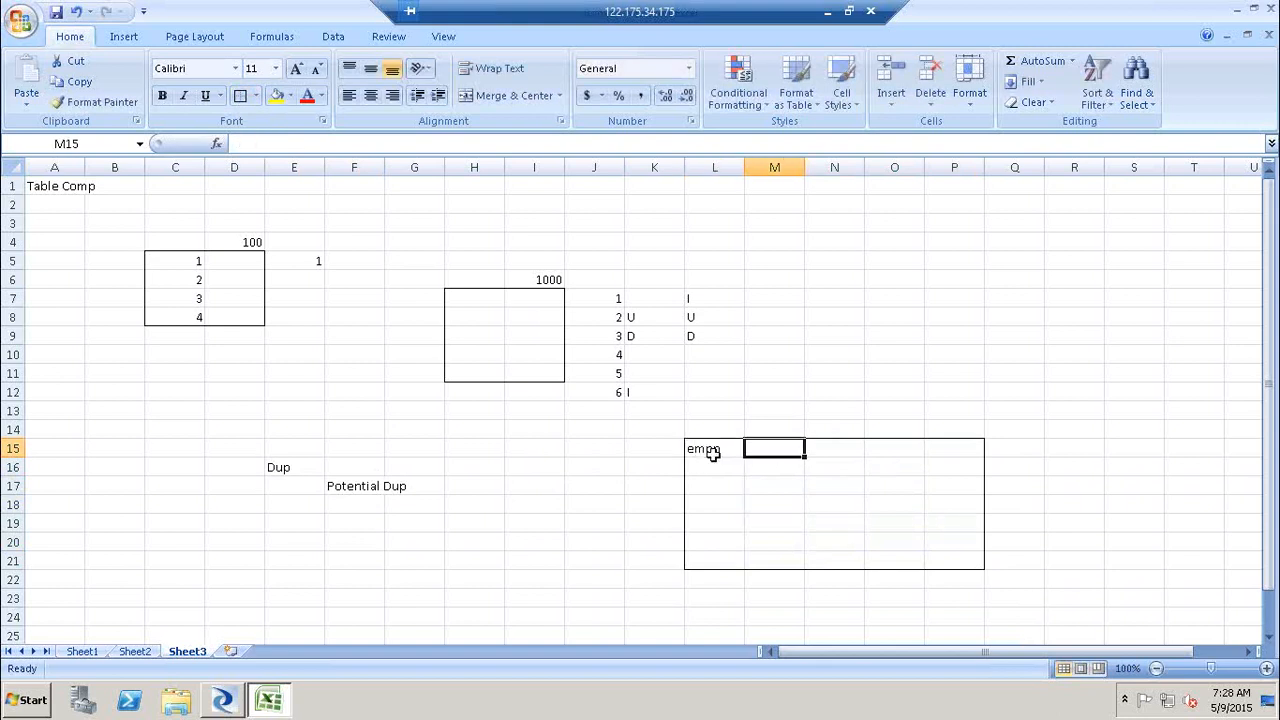
Step: Add the column headers name, Sal and Desig in M15, N15 and O15 of the outlined table
text(nAM)
key(BackSpace)
key(BackSpace)
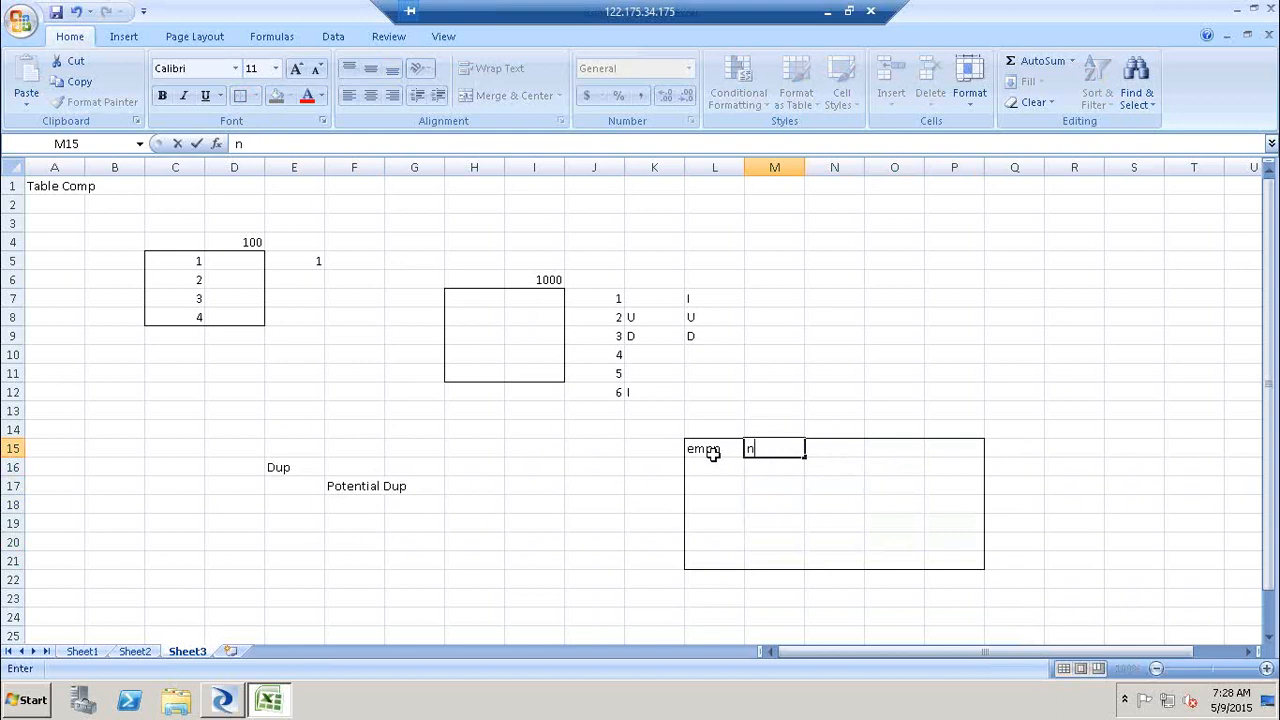
text(ame)
key(Tab)
text(Sa)
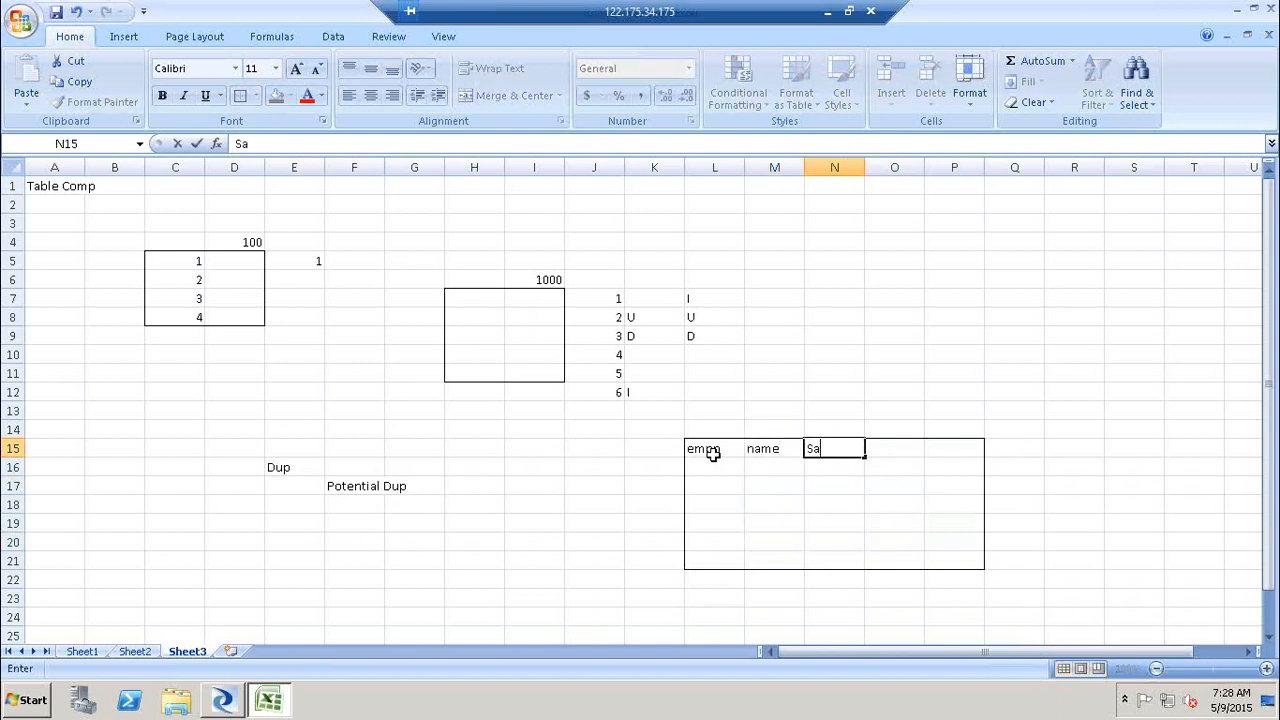
text(l)
key(Tab)
text(Degih)
key(BackSpace)
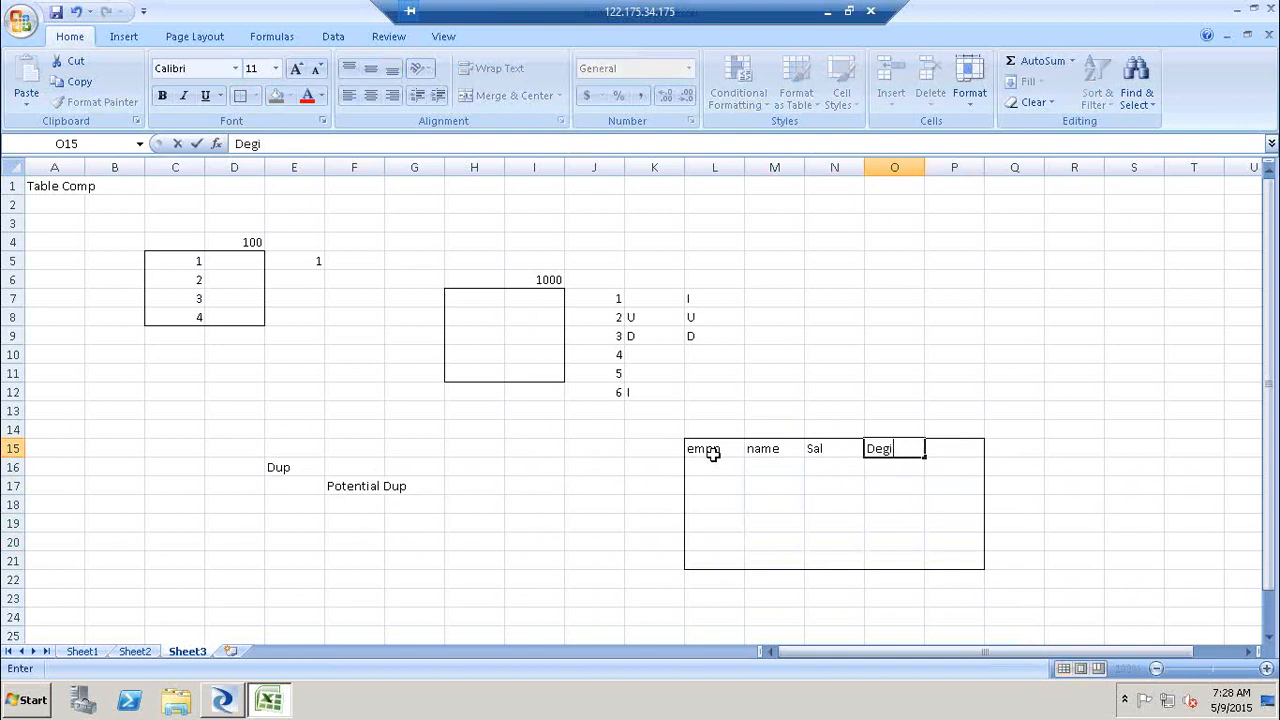
key(BackSpace)
key(BackSpace)
text(sig)
Step: Enter the first sample record in row 16 with empn 1000 and the employee's name, leaving Sal and Desig blank
click(705, 468)
text(100)
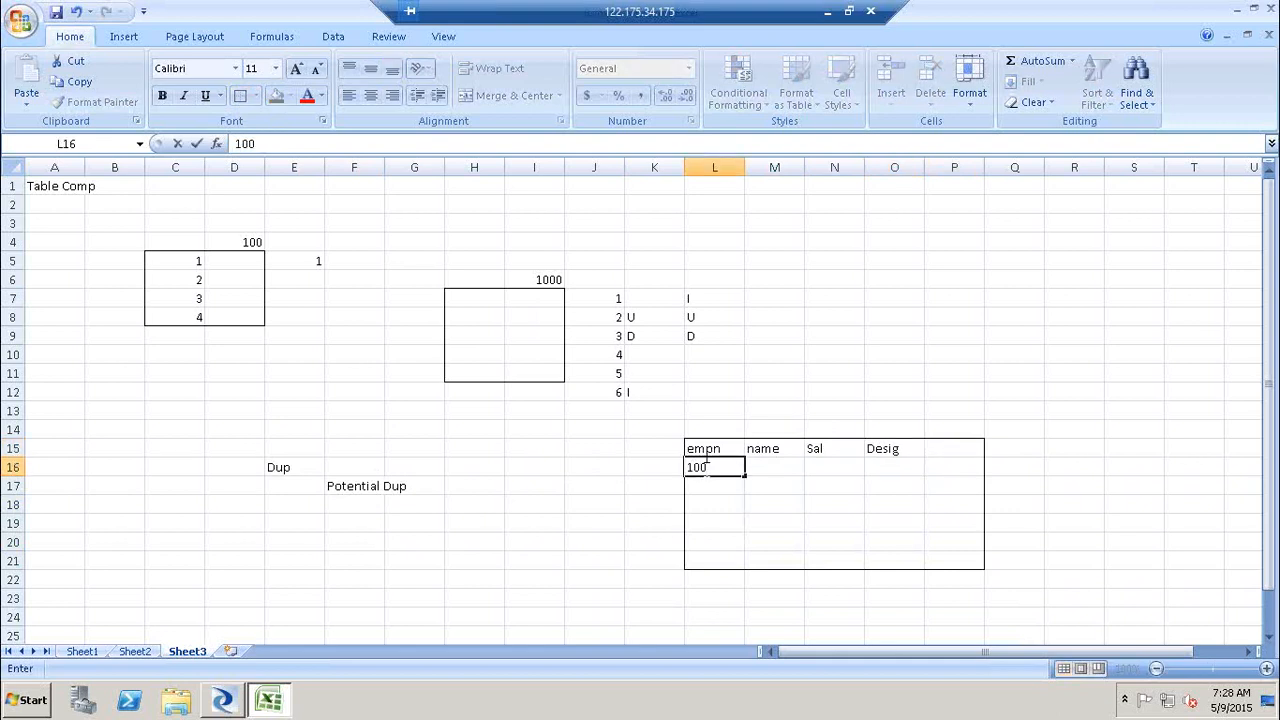
text(0)
key(Tab)
text(Samuel)
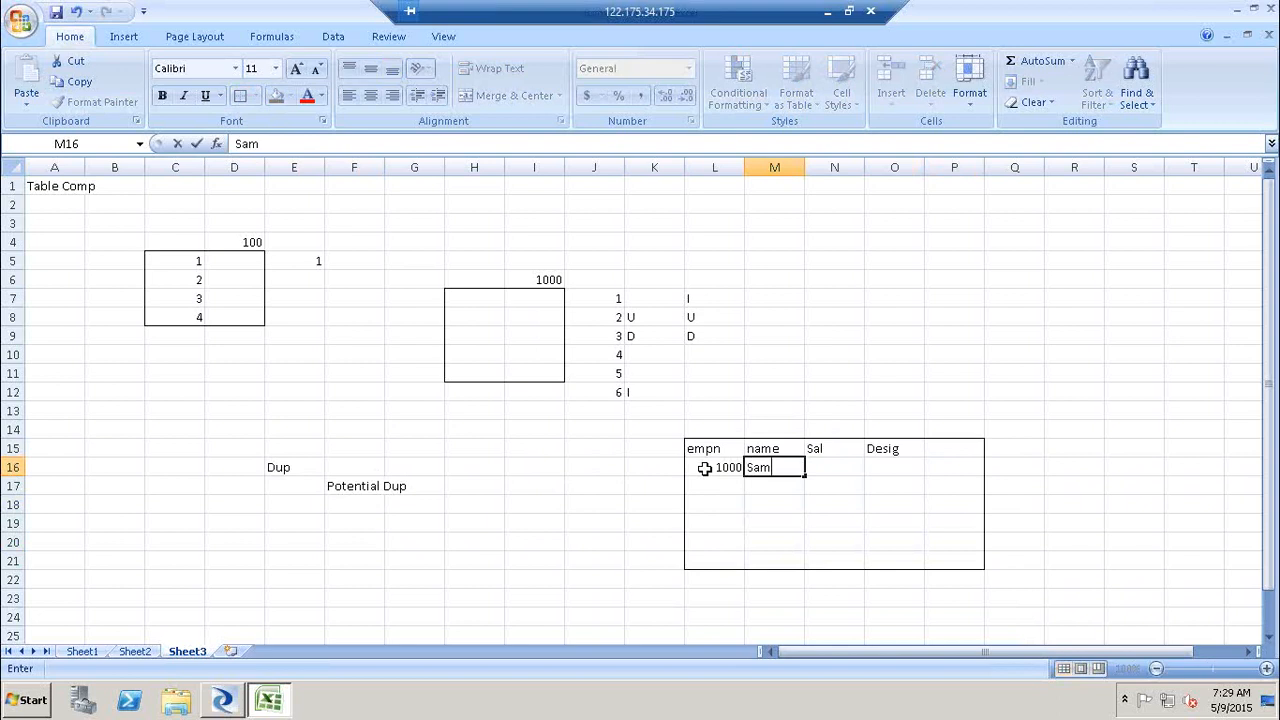
key(Tab)
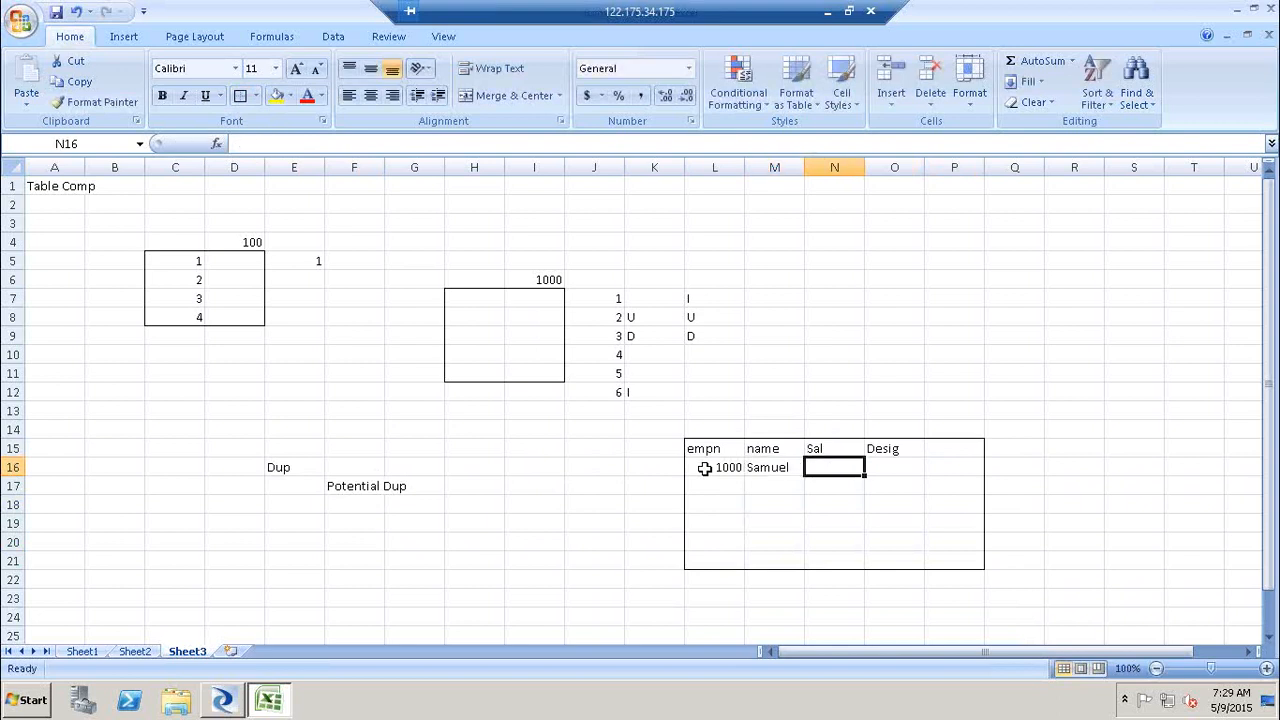
key(Tab)
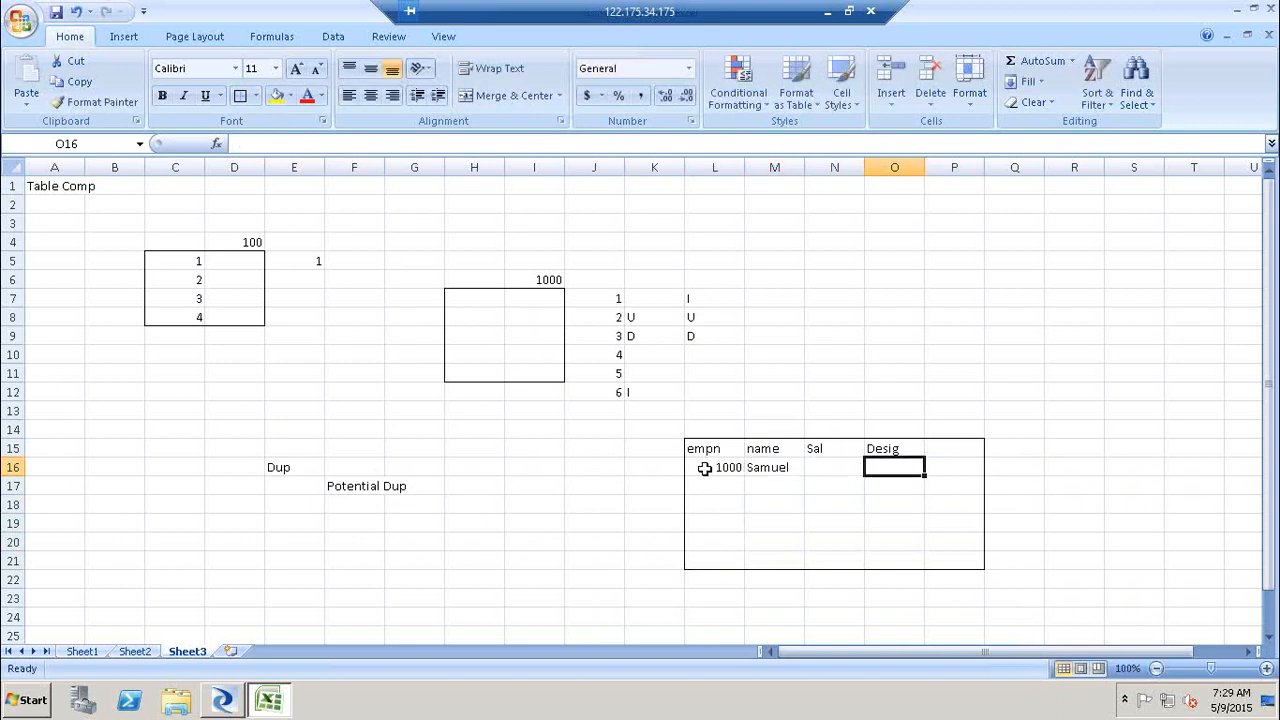
Step: Enter a second record in row 17 with empn 1000, Sal 10k and Desig Mgr, leaving the name blank
key(Down)
key(Left)
key(Left)
key(Left)
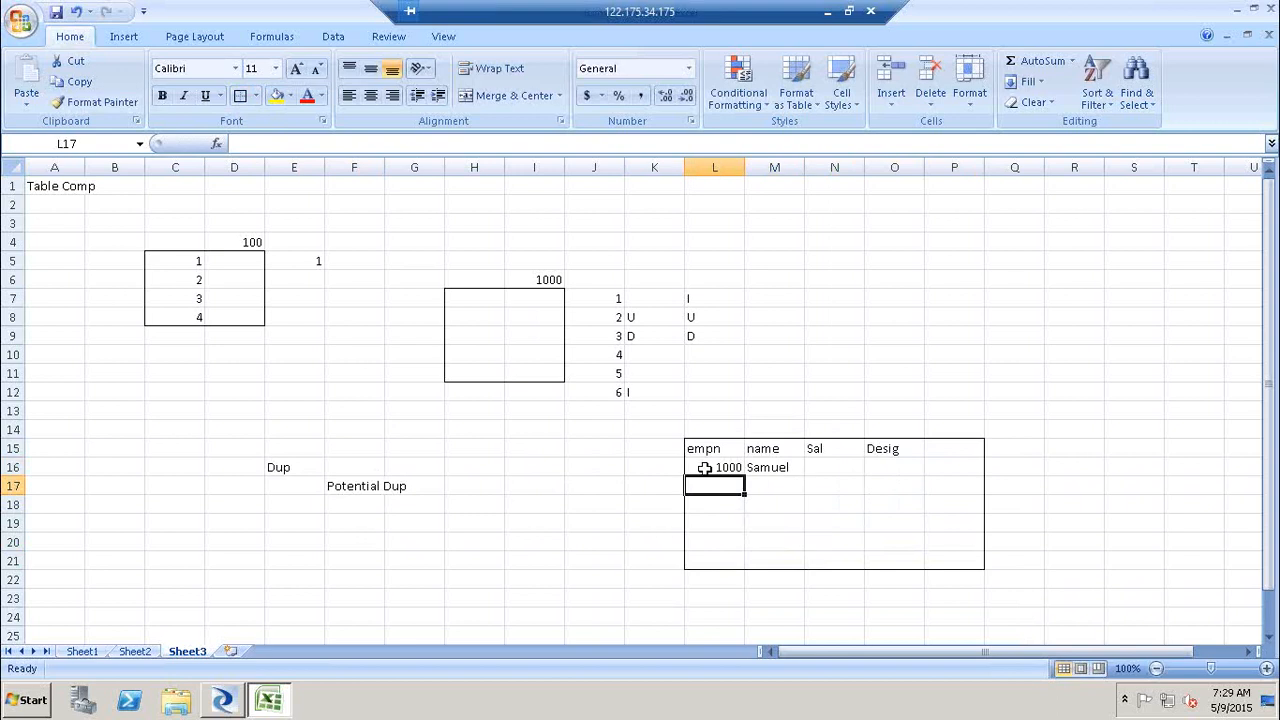
text(1000)
key(Tab)
key(Tab)
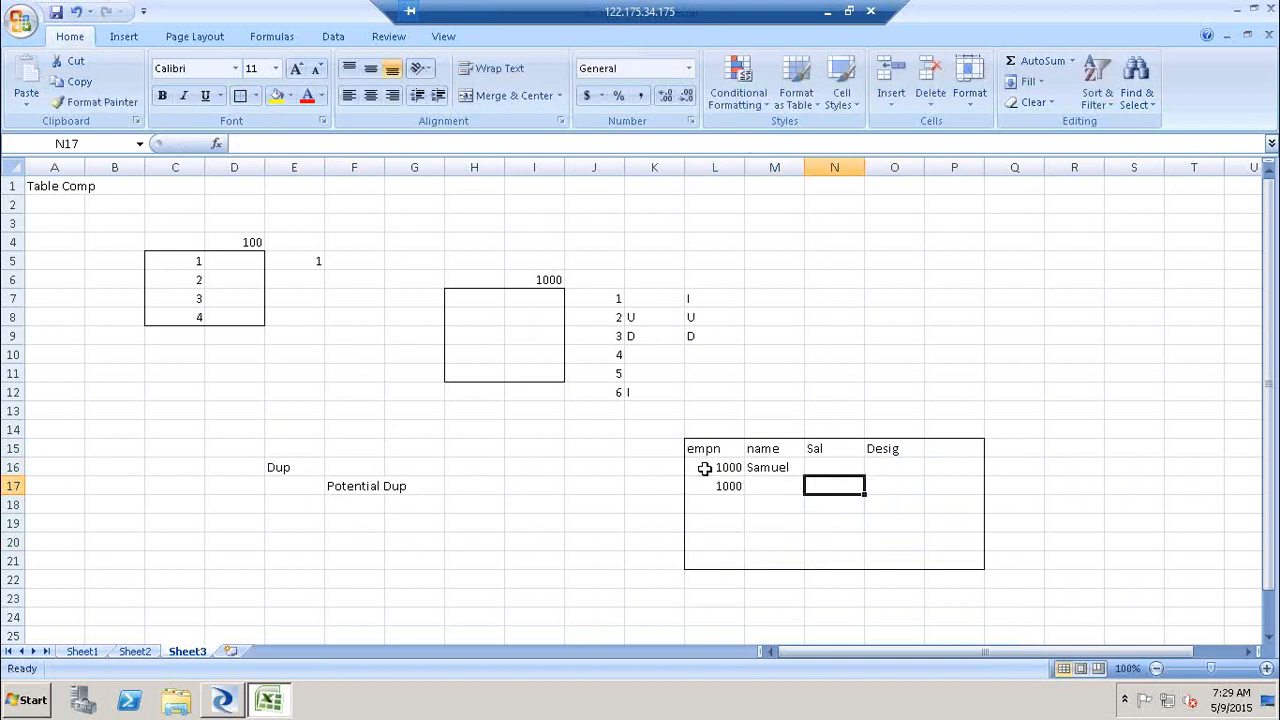
text(10k)
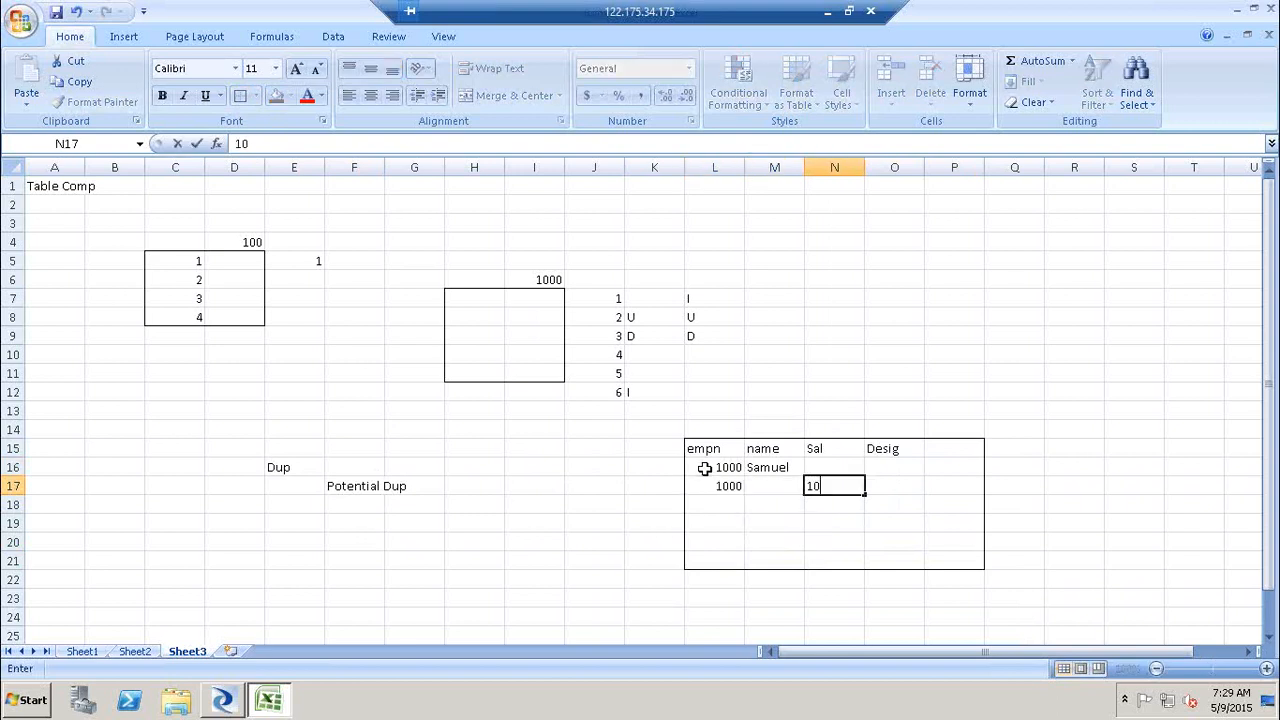
key(Tab)
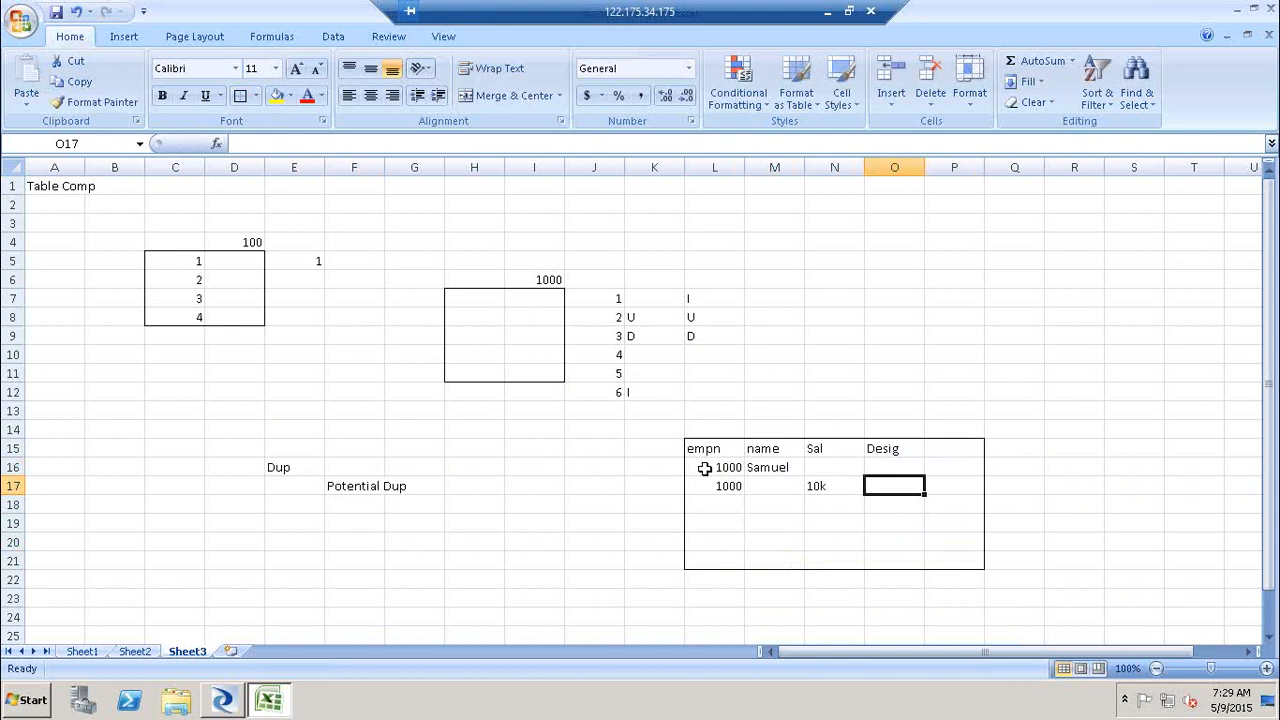
text(Mgr)
key(Return)
Step: Enter a third record in row 18 with only the same employee's name and Sal 10k
key(Left)
key(Left)
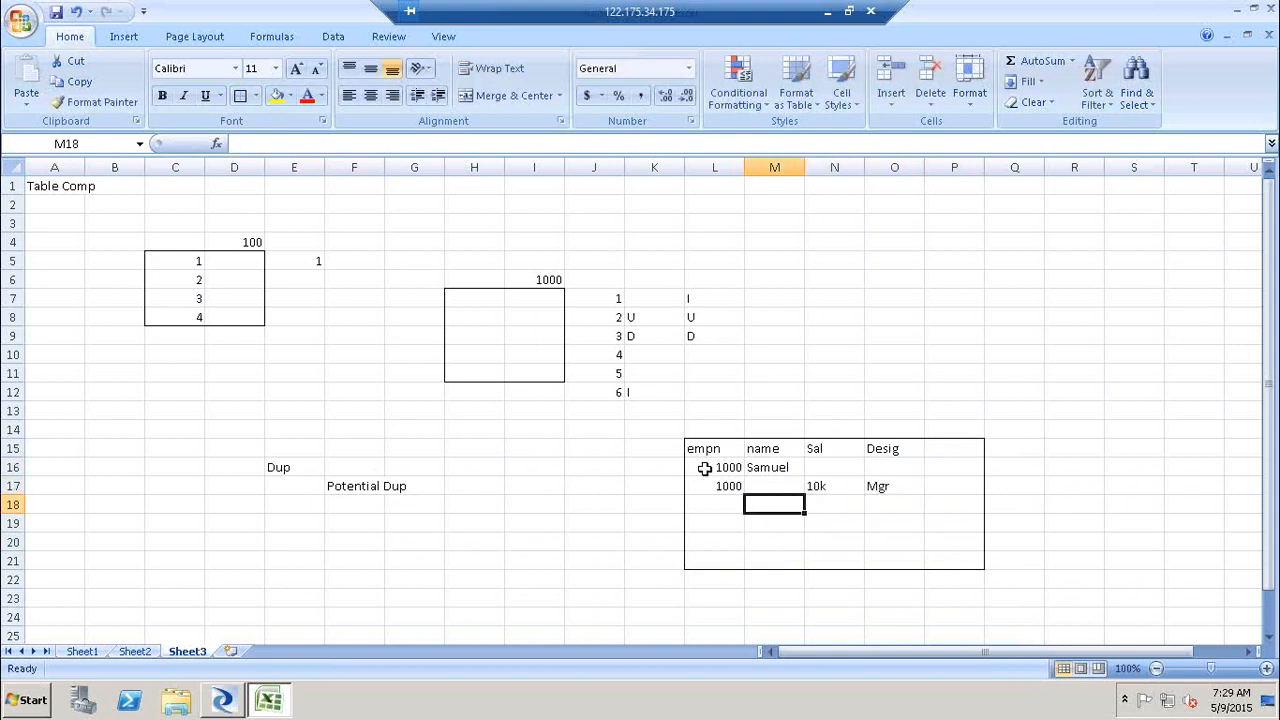
key(Left)
key(Down)
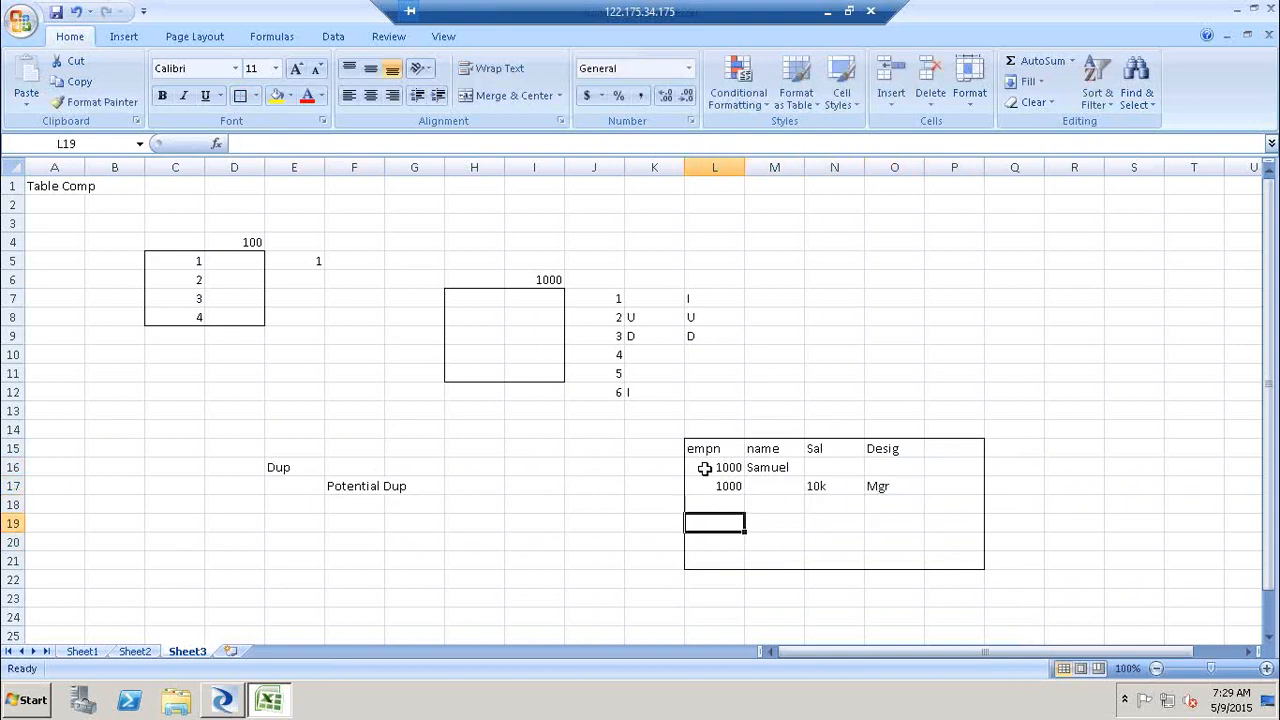
click(777, 504)
text(Sam)
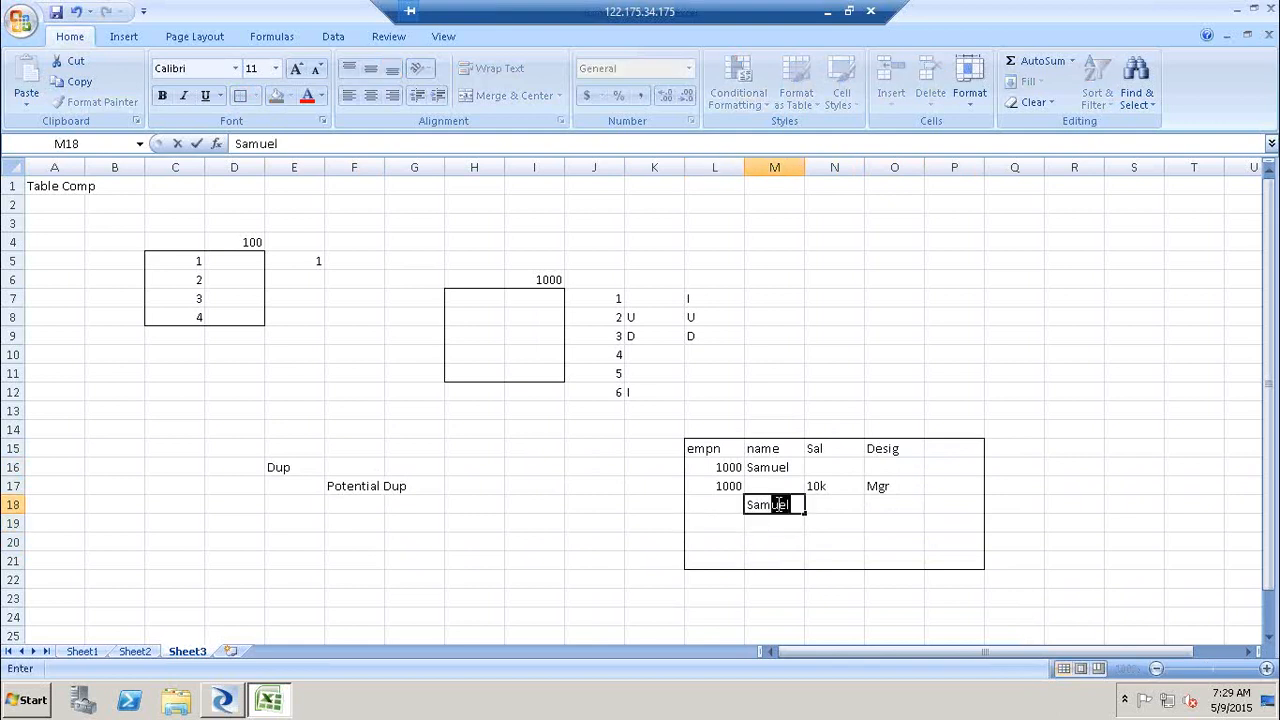
key(Tab)
text(10k)
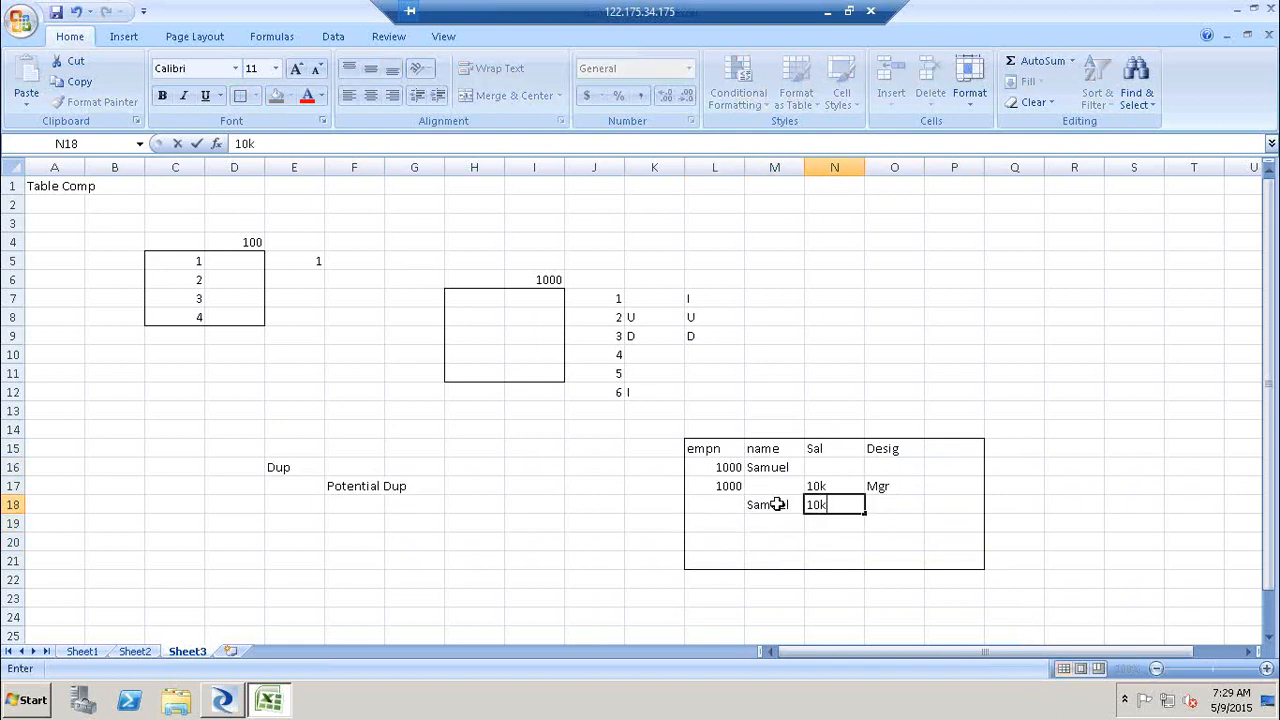
Step: Enter a fourth record in row 19 with only empn 1000 and Desig Mgr
key(Return)
key(Left)
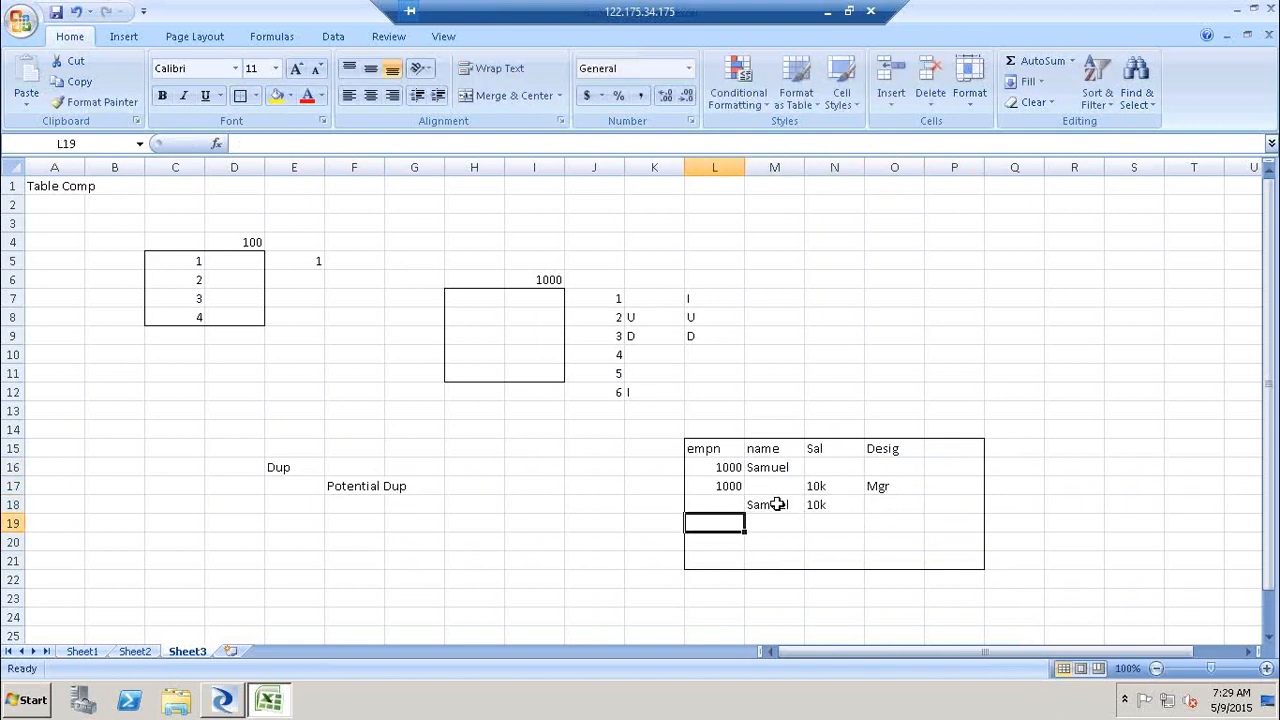
text(1000)
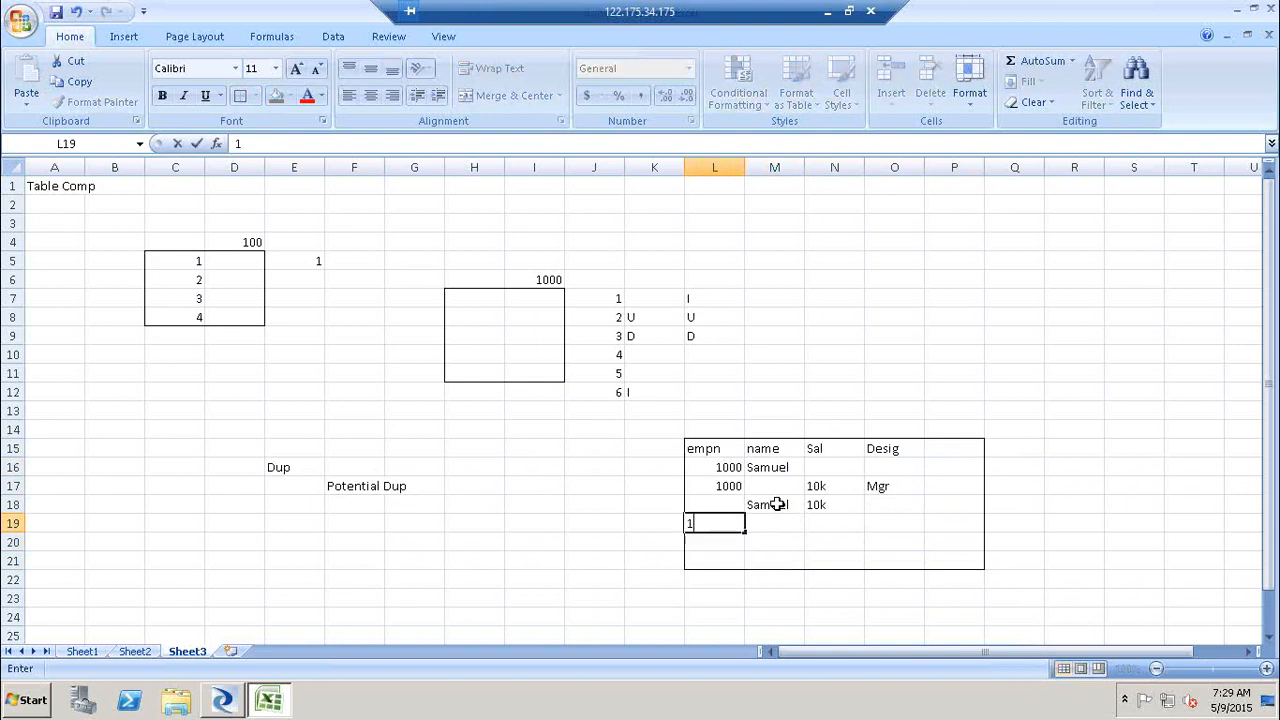
key(Right)
key(Right)
key(Right)
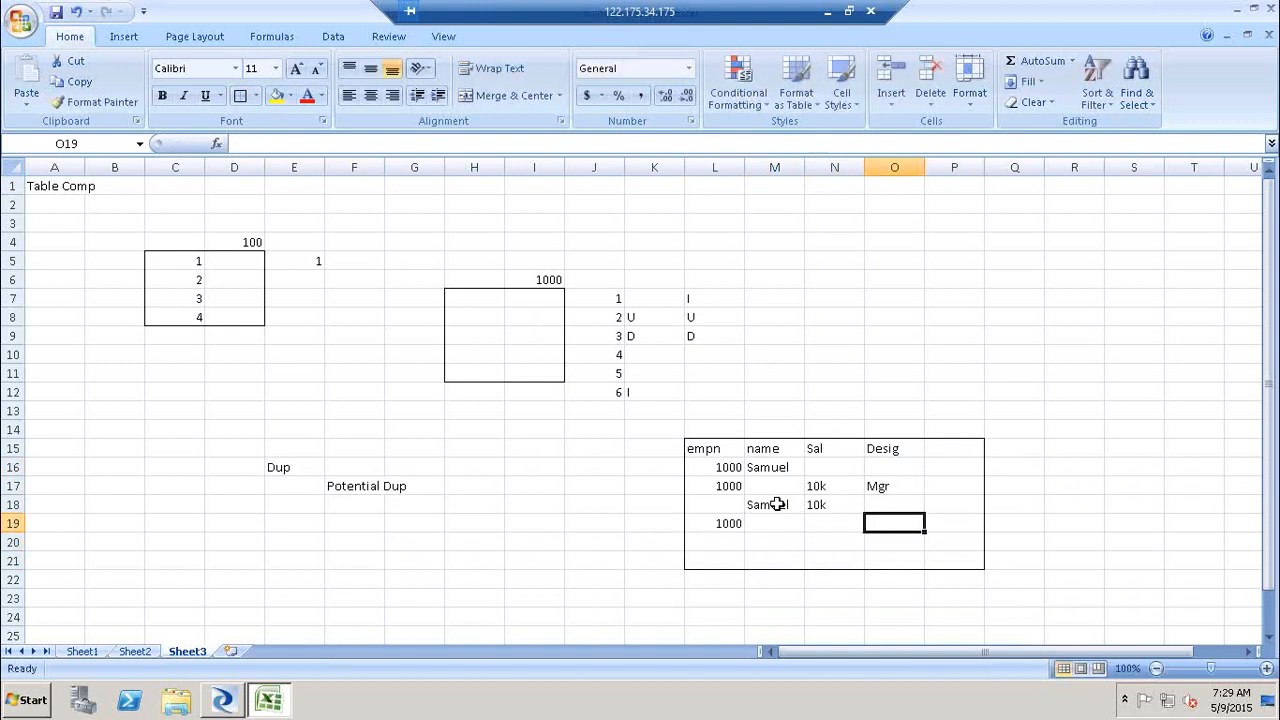
text(Mgr)
Step: Enter a fifth record in row 20 with only the same employee's name and Desig Mgr
key(Return)
key(Left)
key(Left)
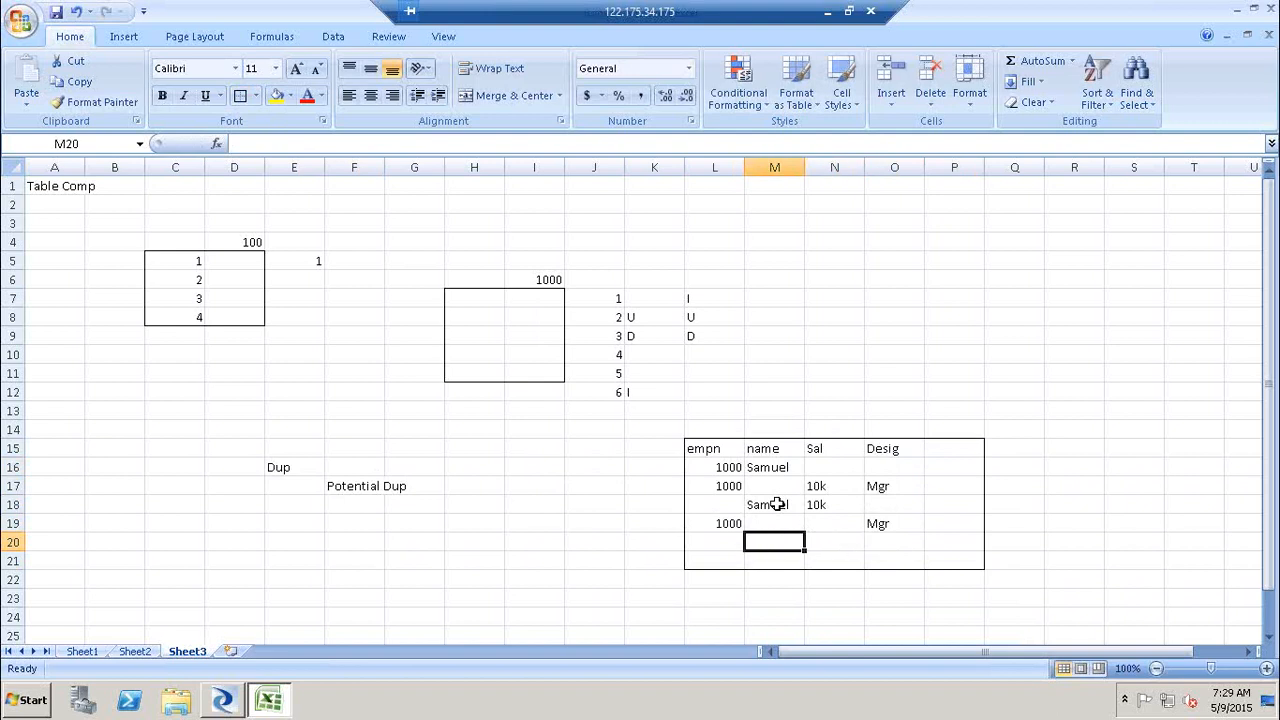
text(Samuel)
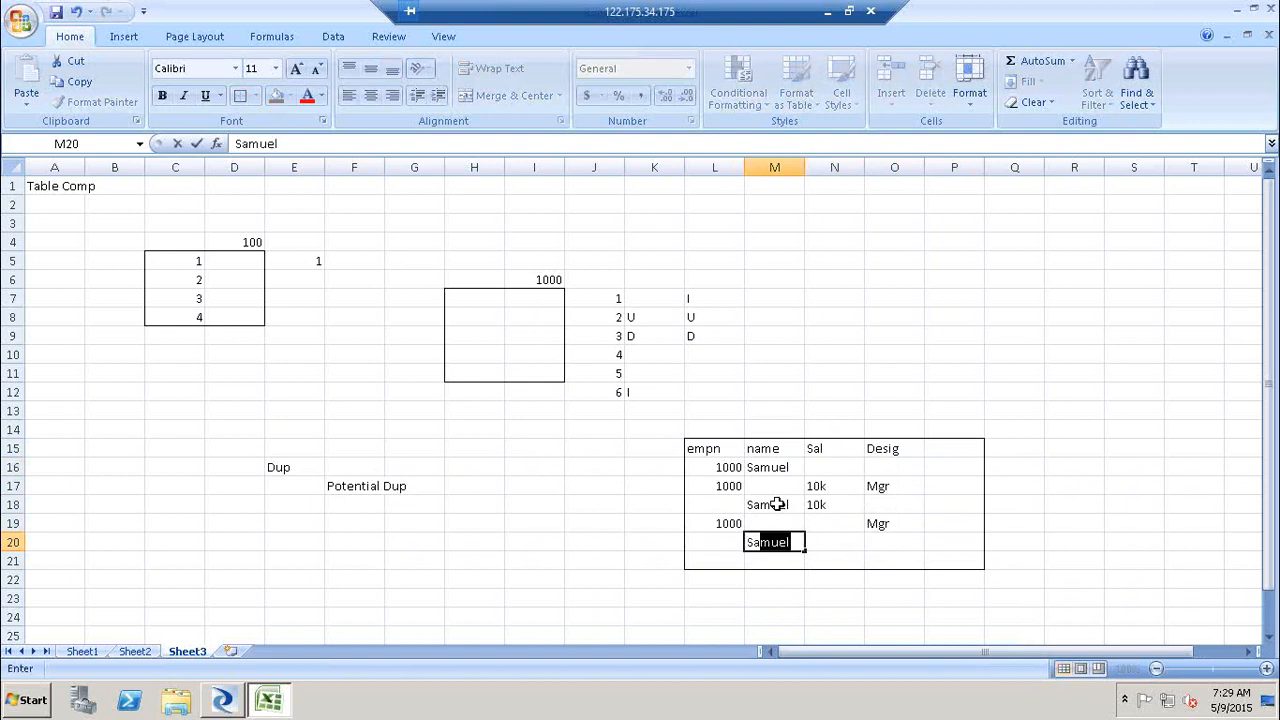
key(Right)
key(Right)
text(Mgr)
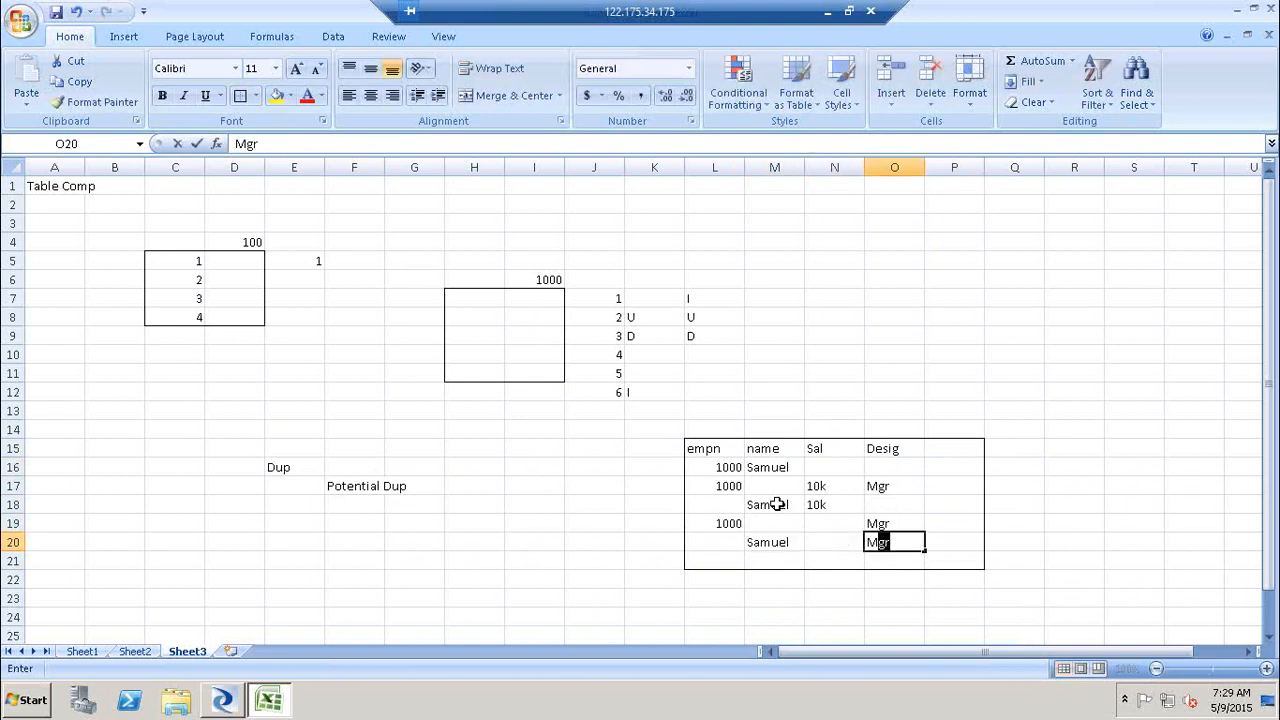
click(1012, 276)
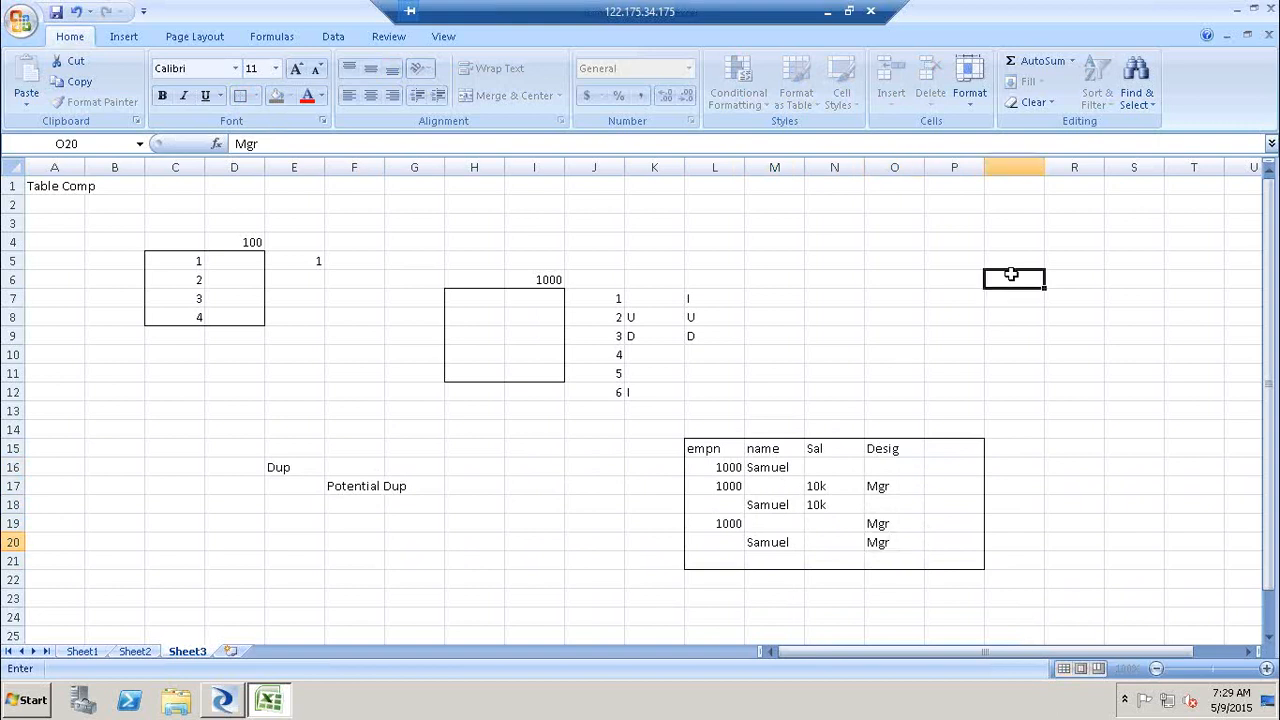
Step: Highlight the whole sample table L15:P21, followed by only its first record in L16:P16
drag(703, 449, 951, 560)
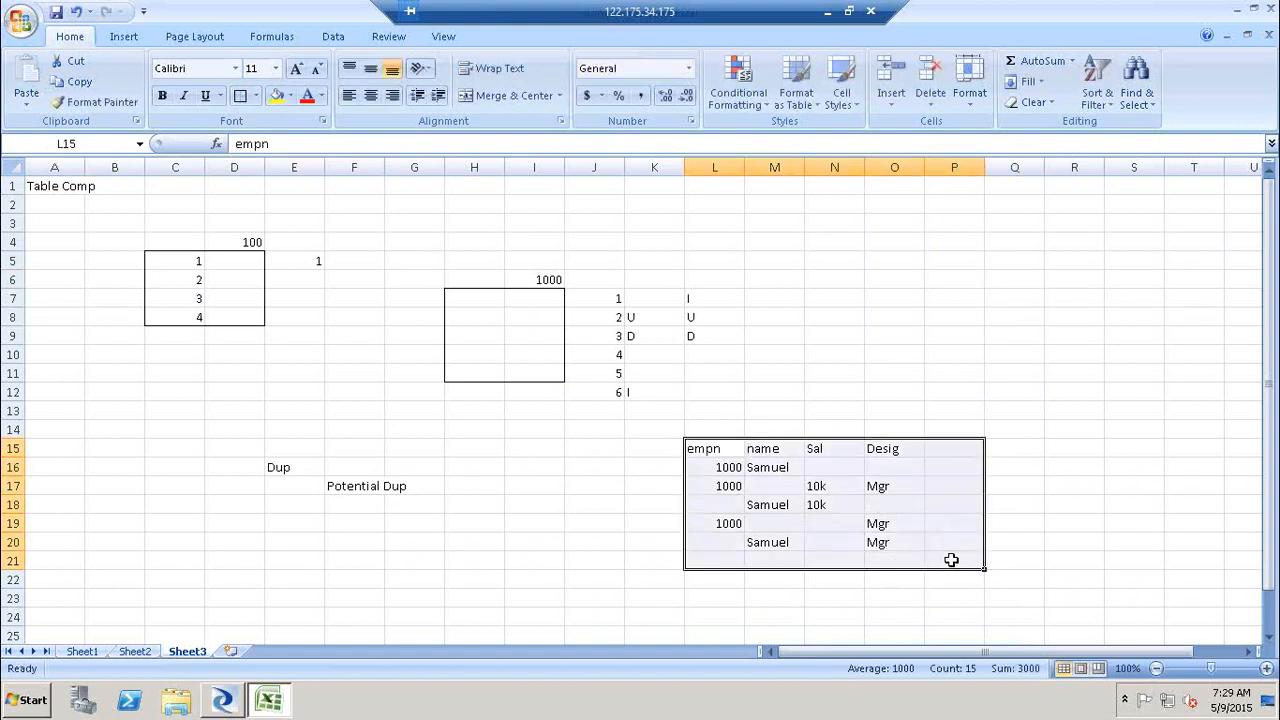
click(951, 560)
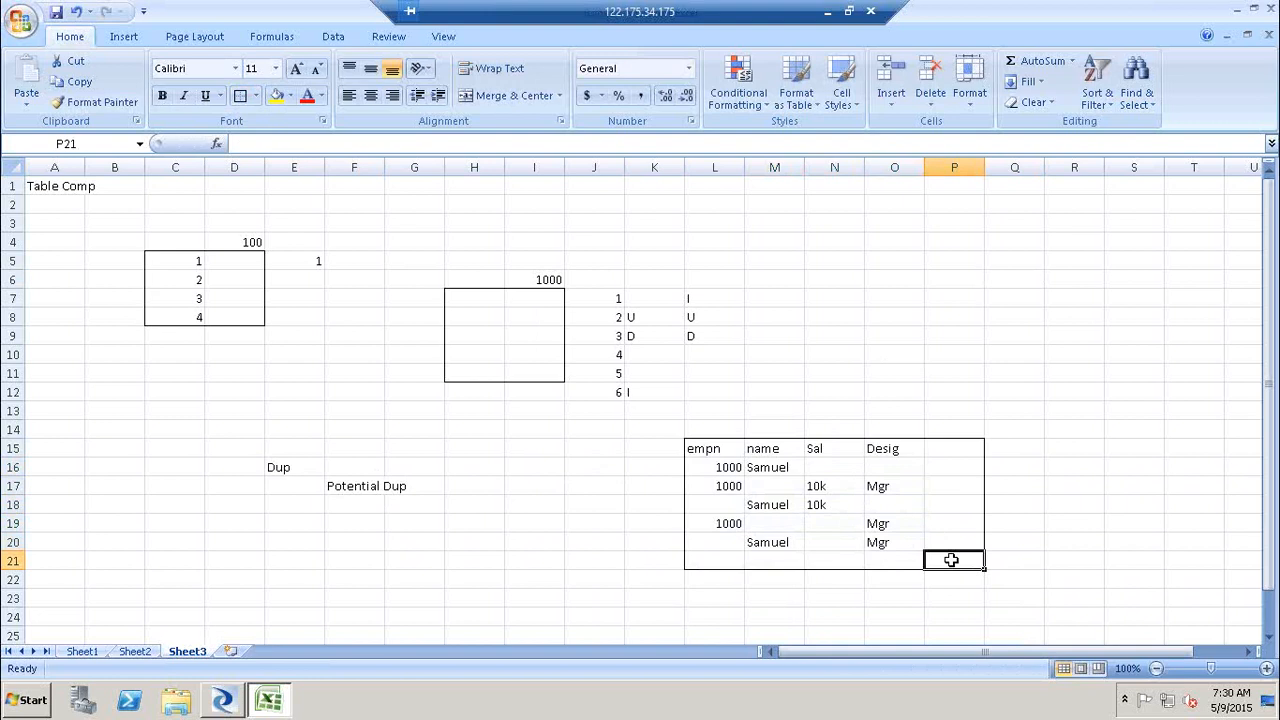
click(714, 470)
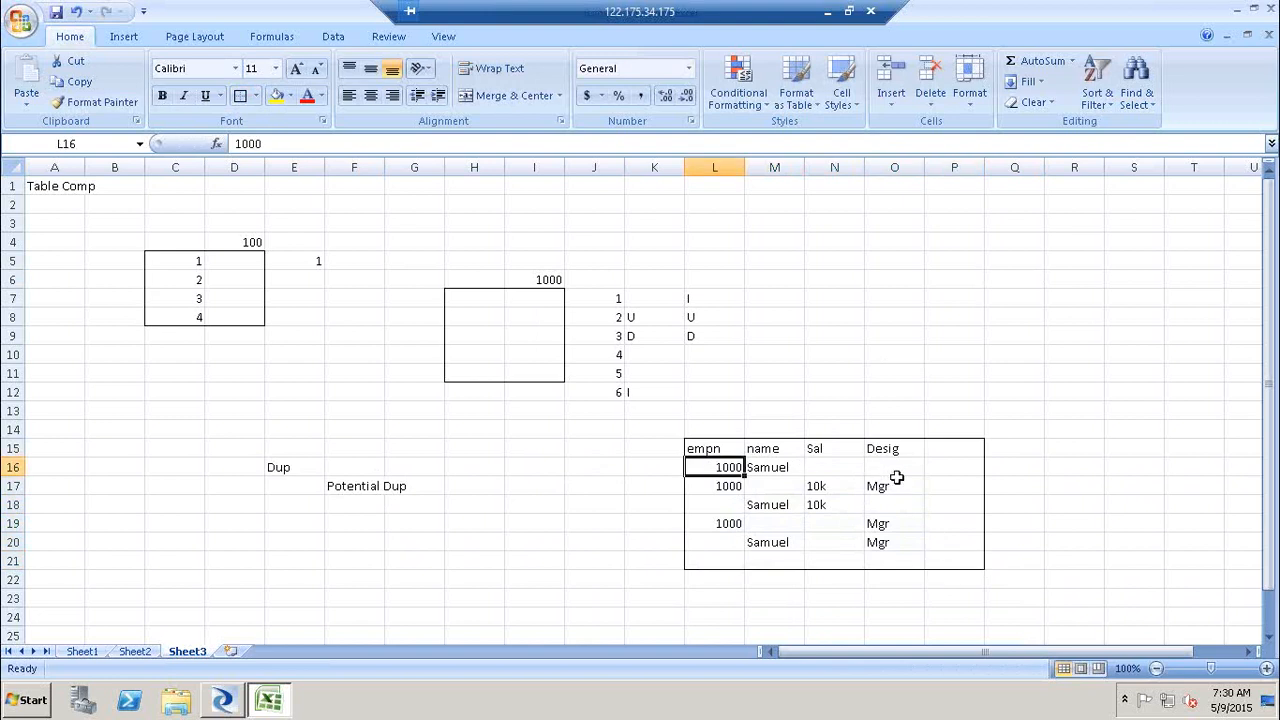
shift+click(957, 474)
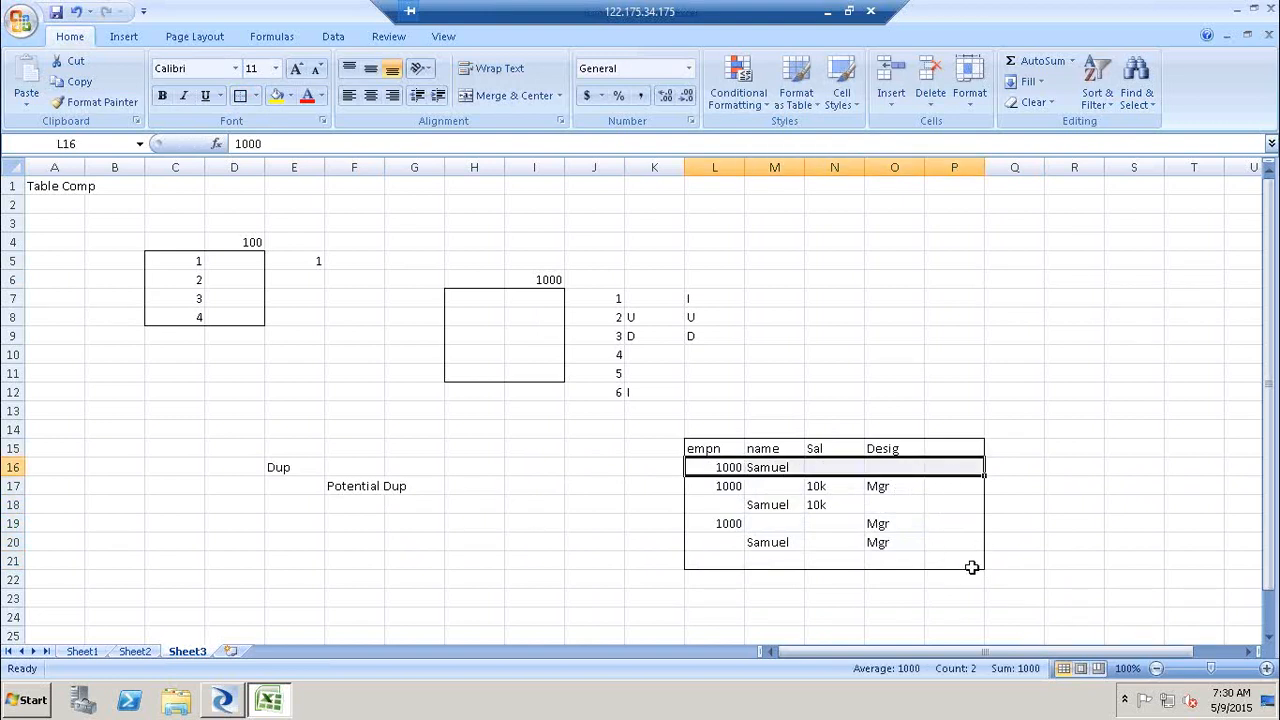
Step: Enter F in cells Q19, Q20 and Q21 beside the sample table
click(1011, 528)
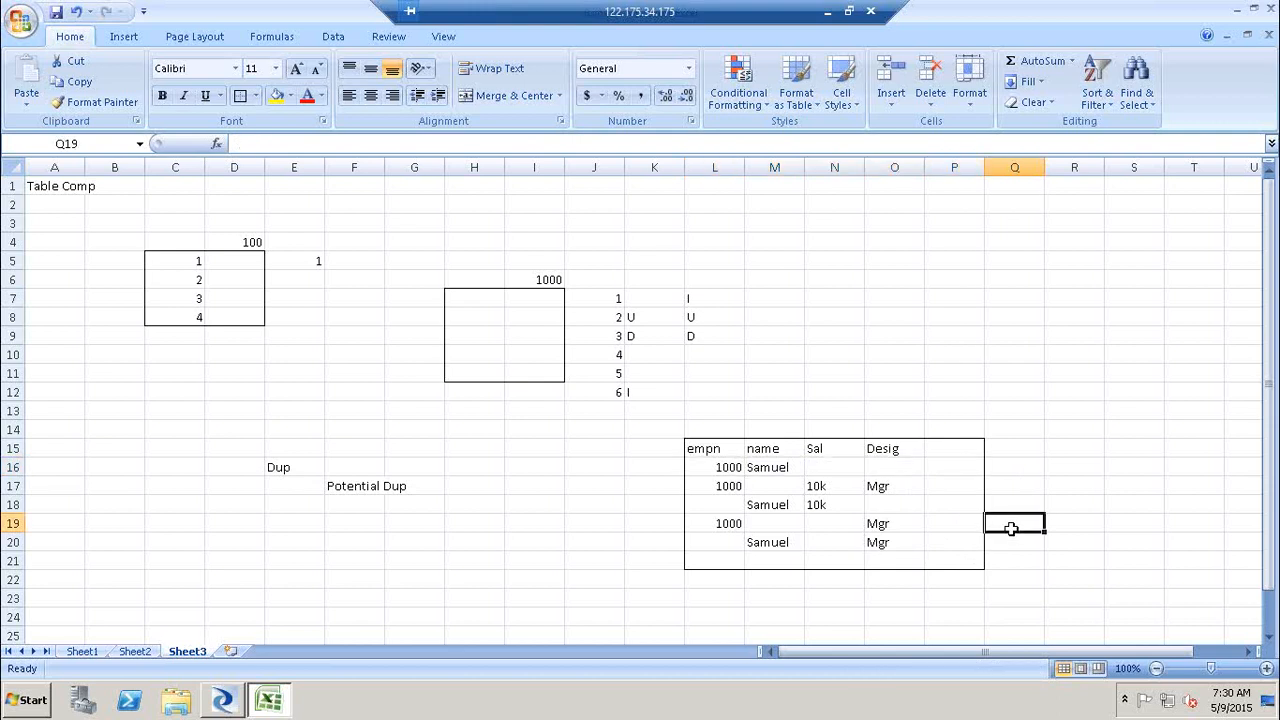
text(F)
key(Return)
text(F)
key(Return)
text(F)
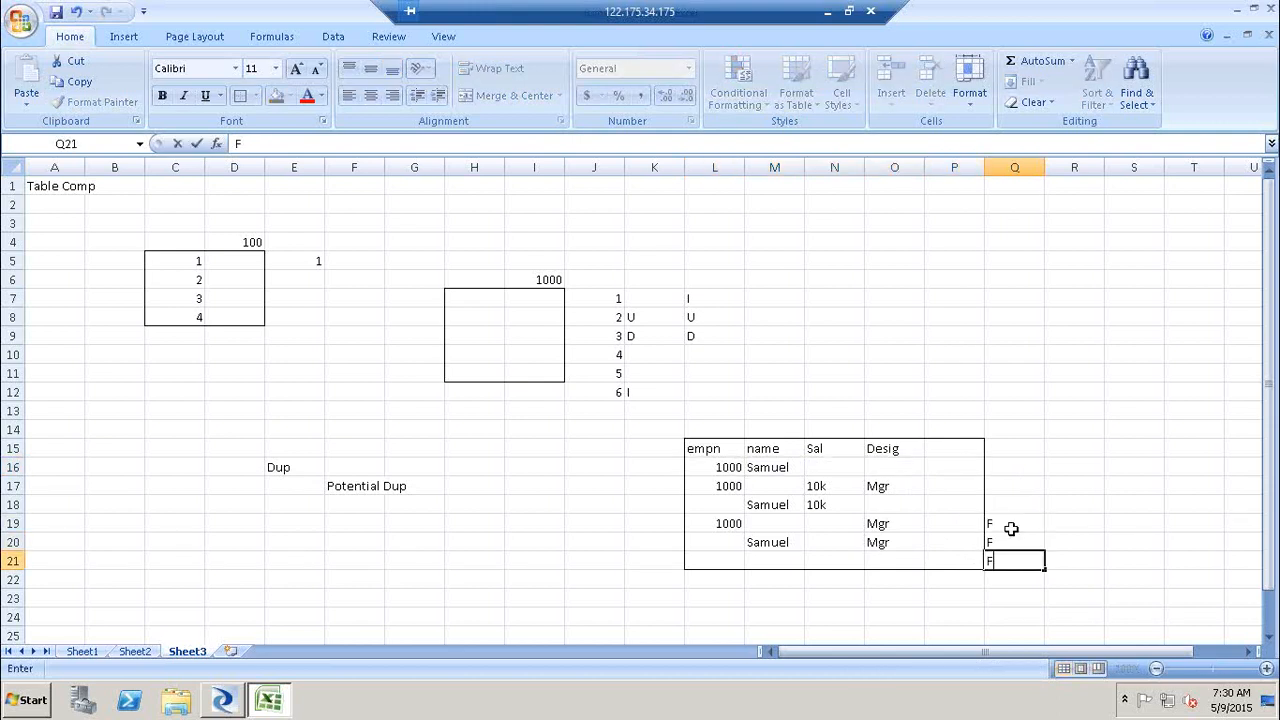
click(714, 468)
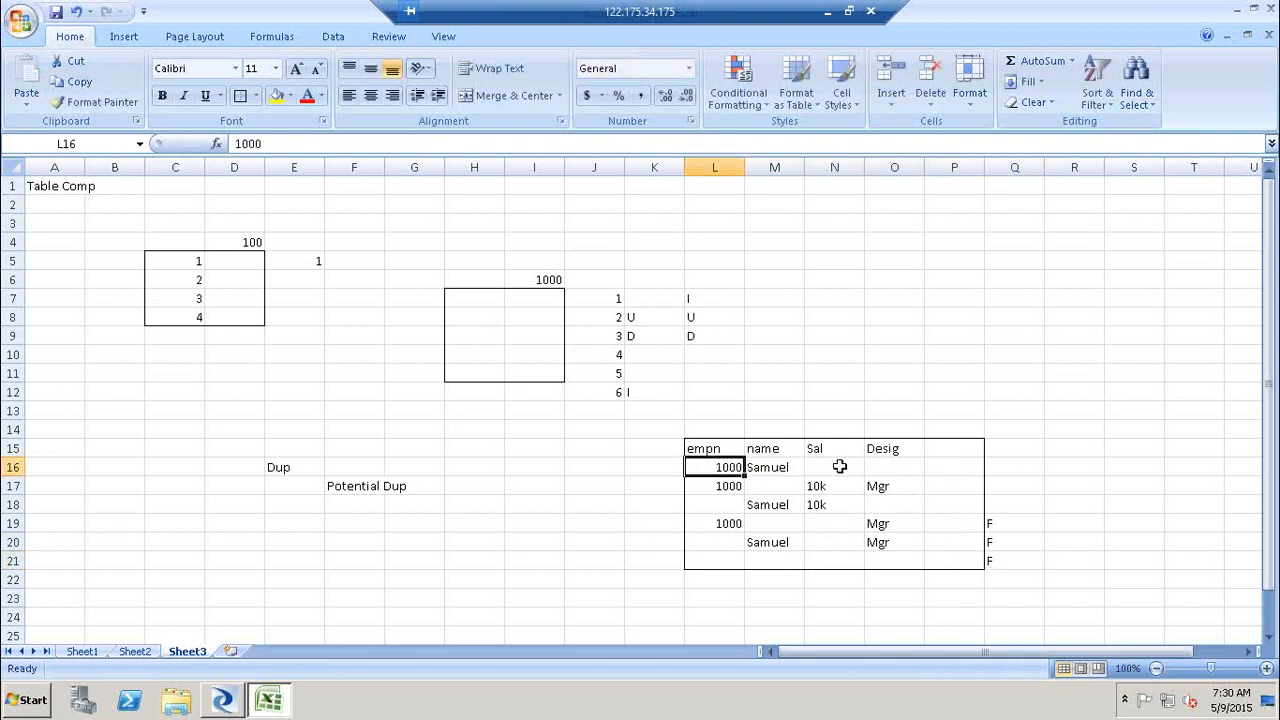
Step: Highlight the first and second employee records in turn to compare them for duplication
shift+click(958, 467)
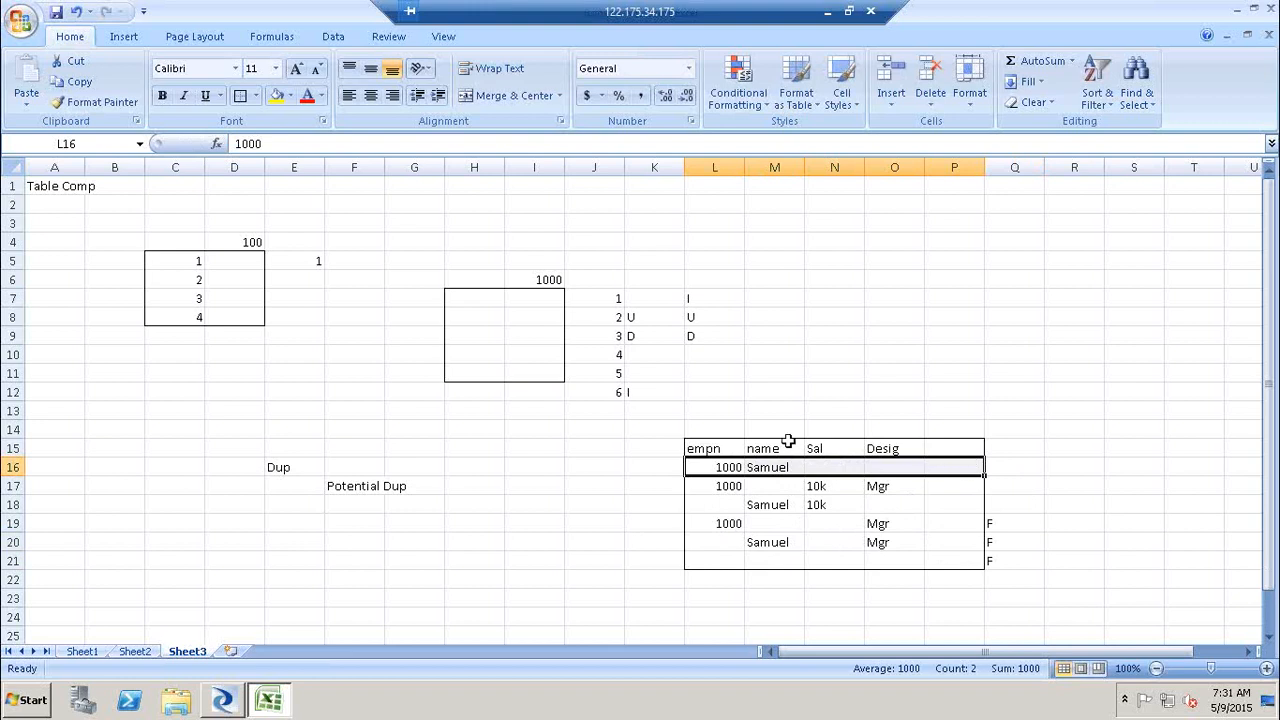
click(703, 473)
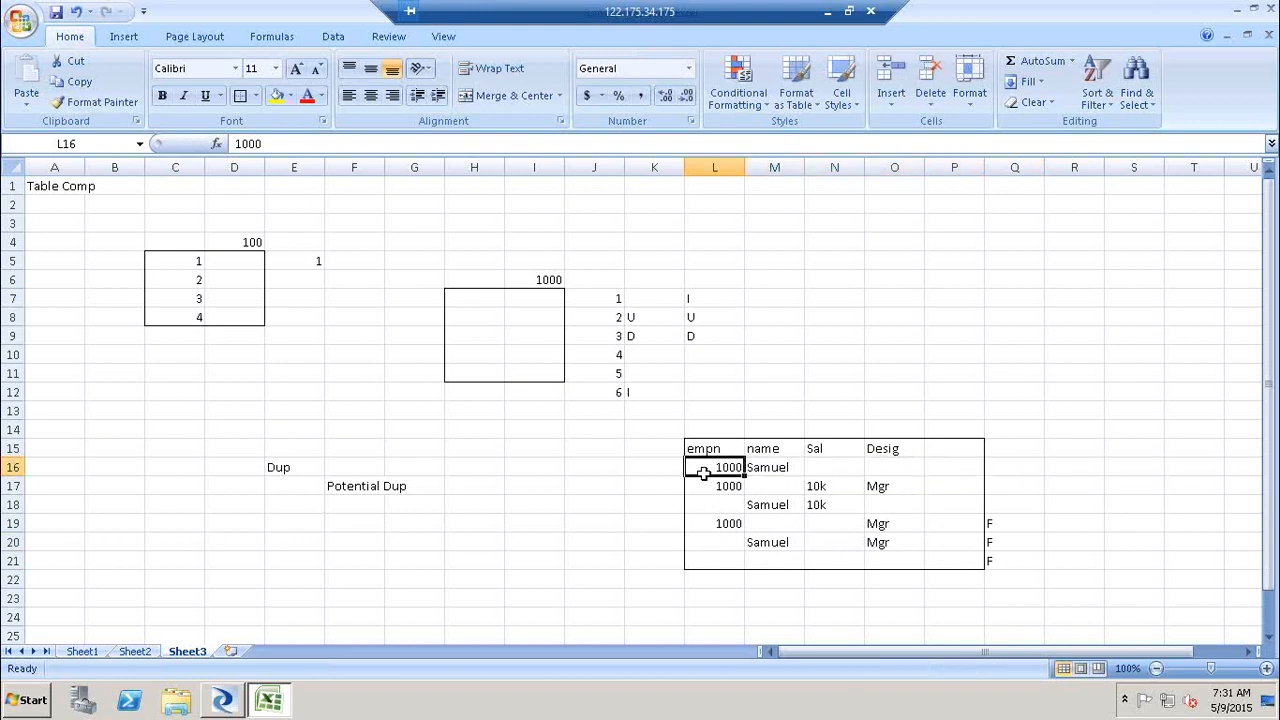
drag(703, 473, 972, 474)
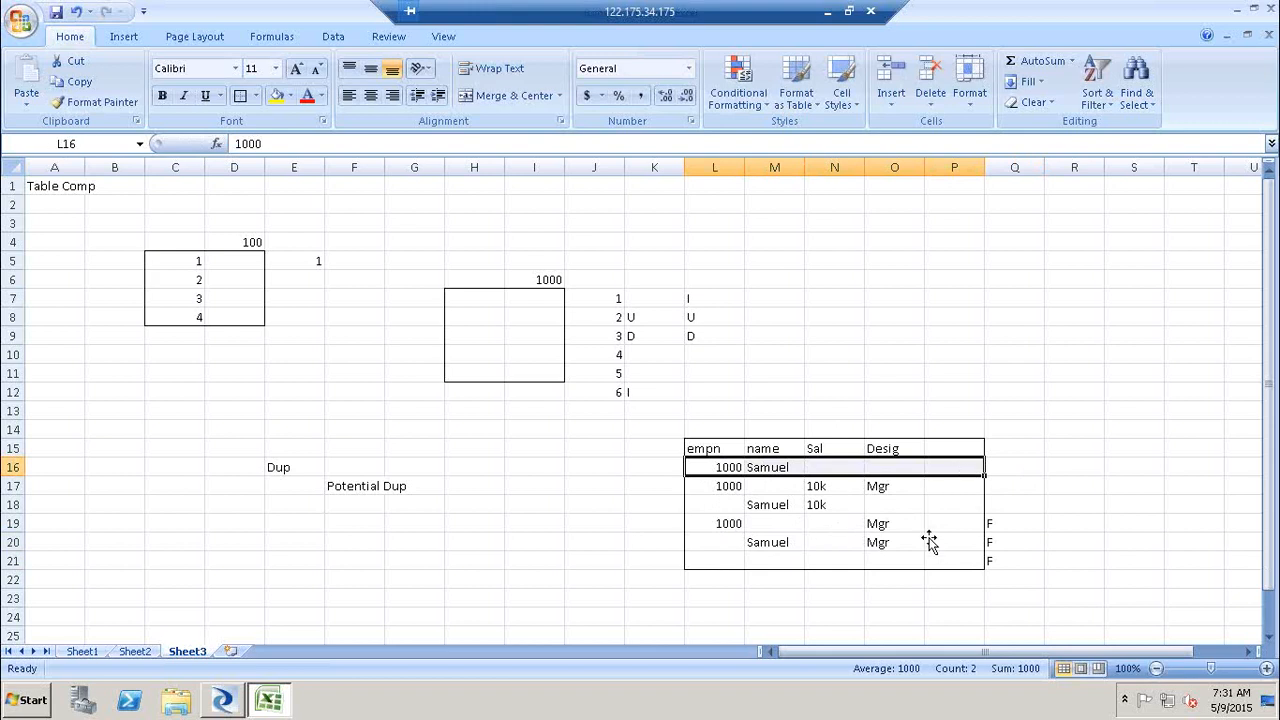
click(707, 485)
shift+click(966, 482)
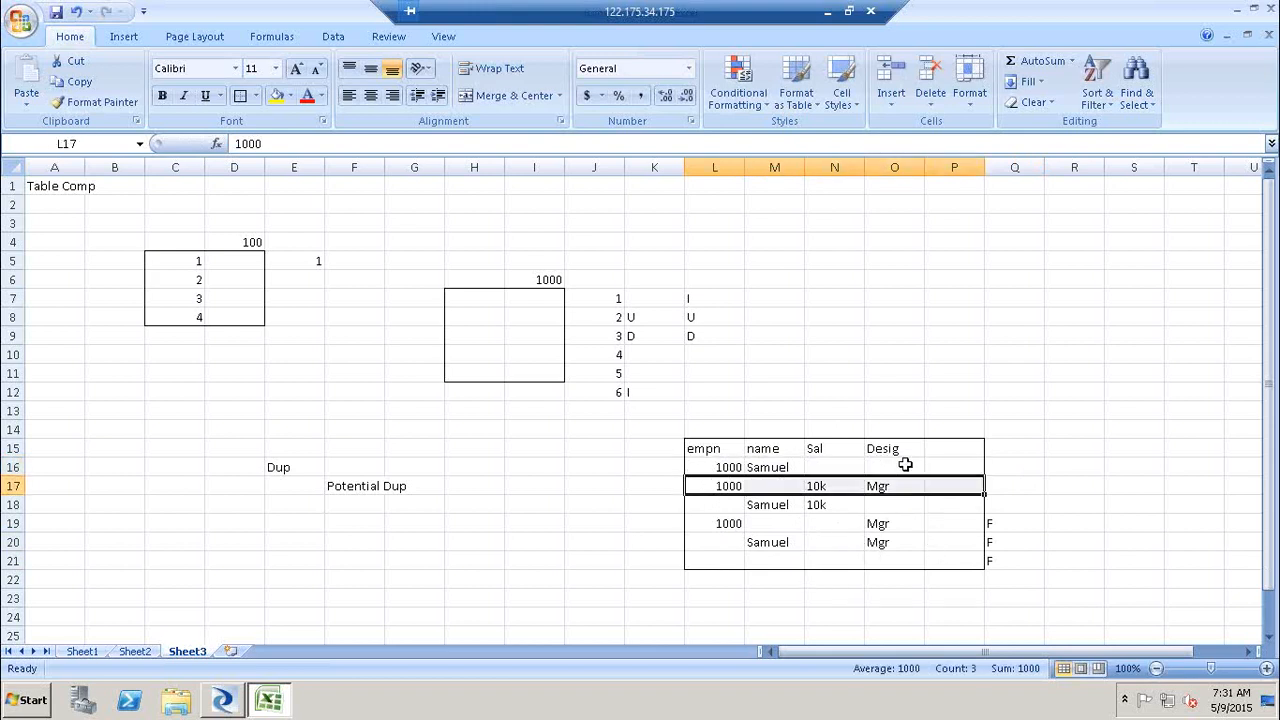
Step: Enter the comparison-count expression 1000*(1000-1) in cell R16 beside the employee table
click(1072, 467)
text(1000)
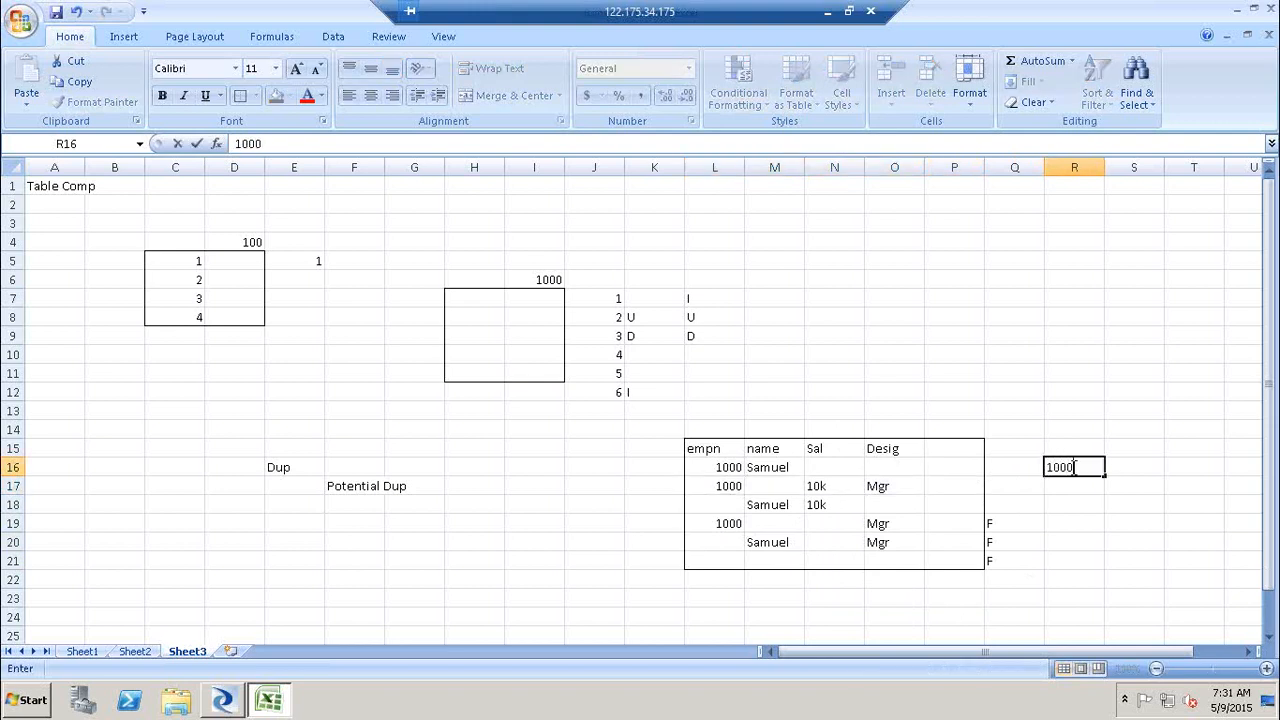
text(*)
text(1)
key(BackSpace)
text((1000-1))
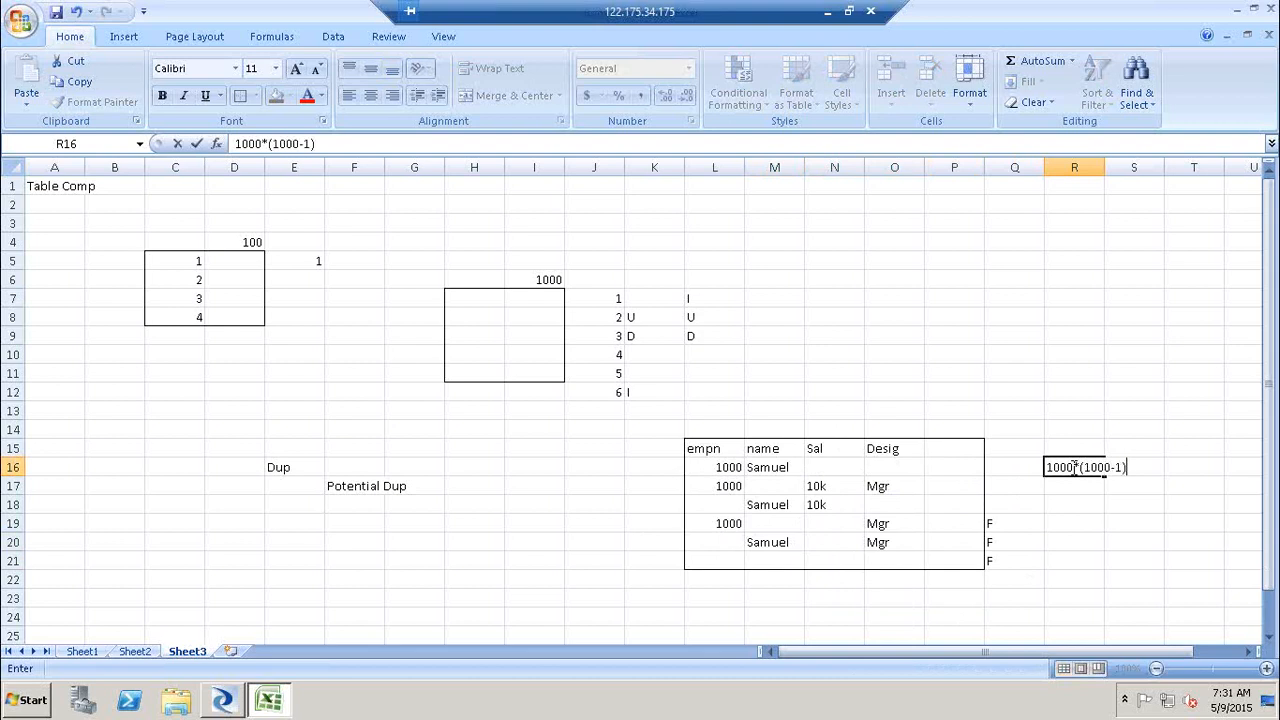
click(1080, 523)
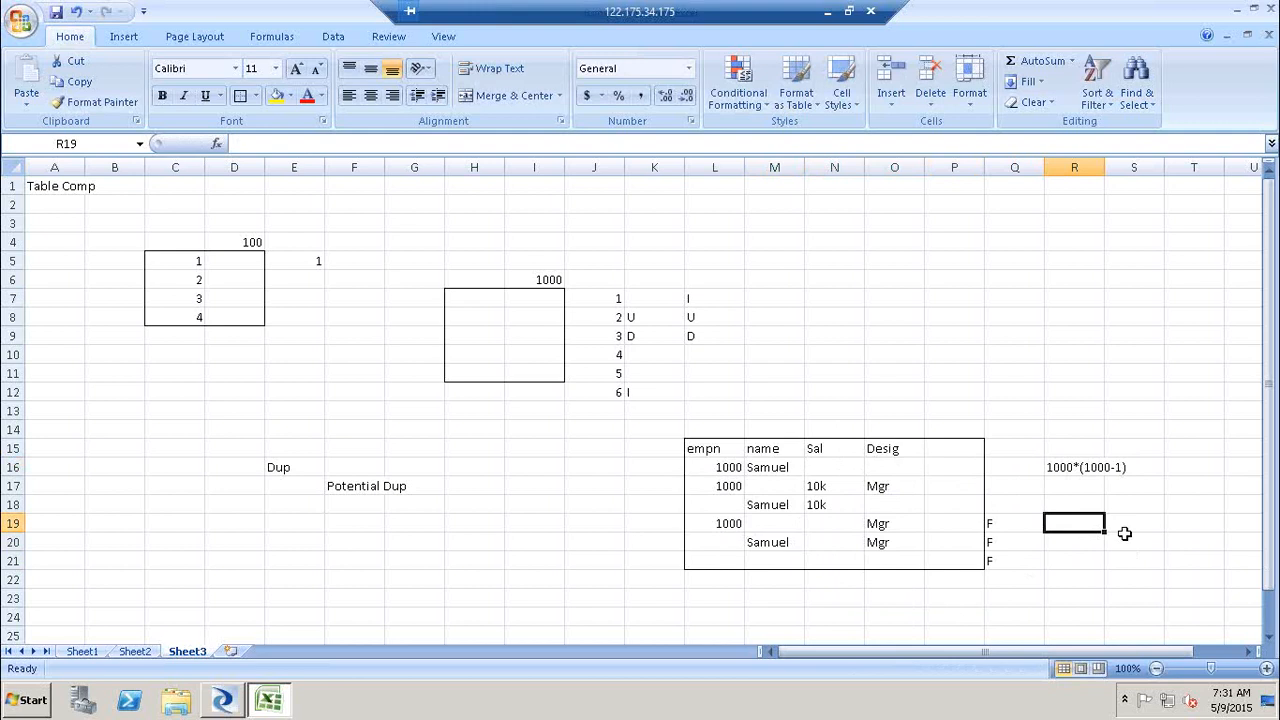
Step: Examine the employee records in rows 16 to 20 one after another as candidates for comparison
click(733, 467)
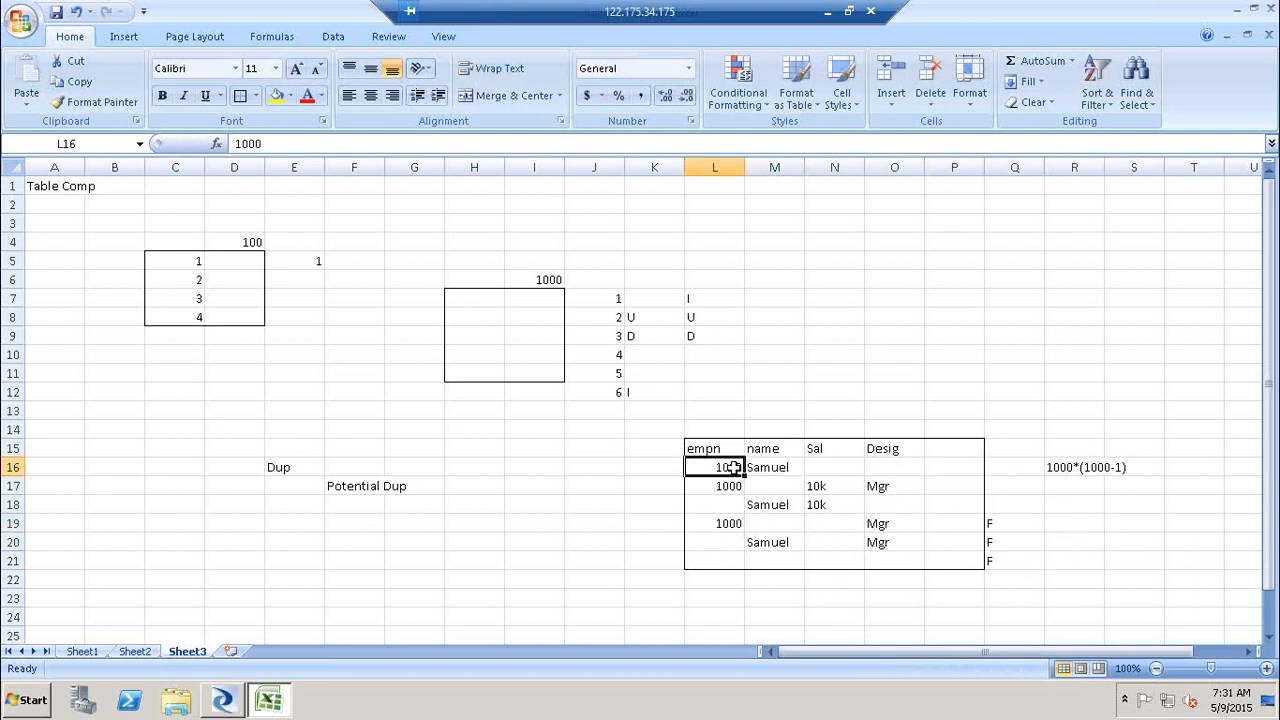
shift+click(968, 472)
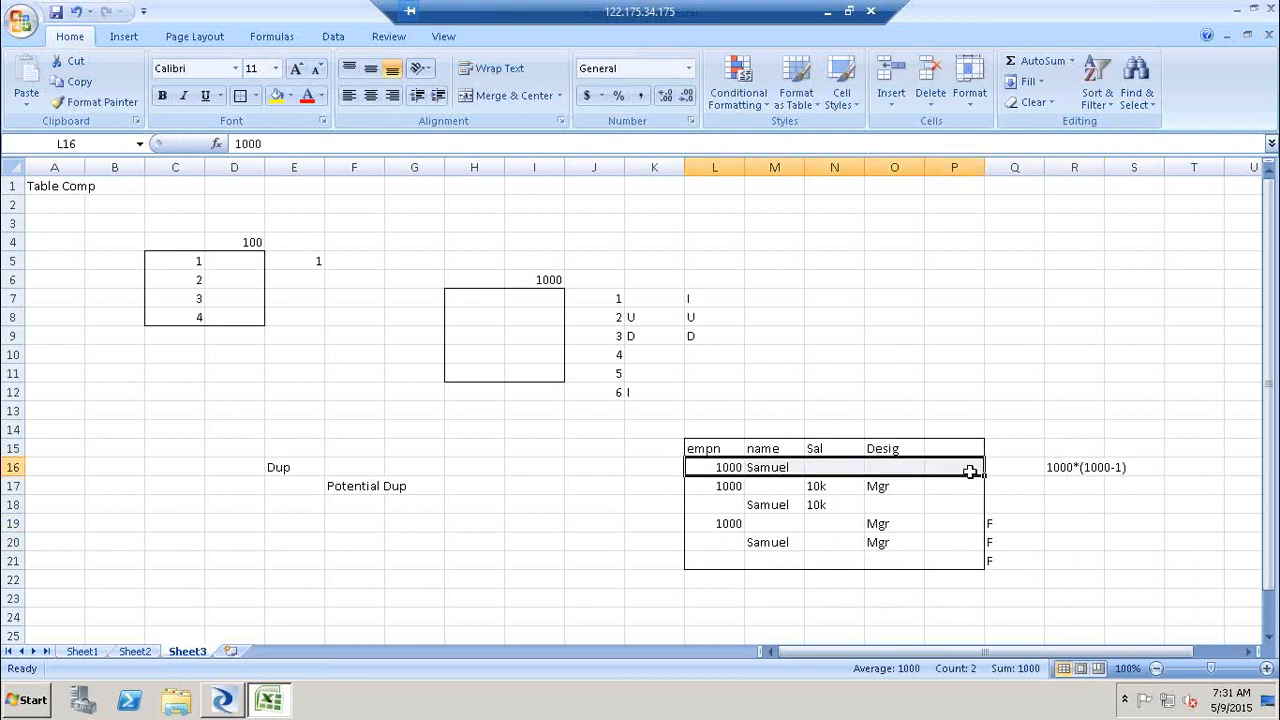
click(720, 486)
drag(968, 487, 930, 489)
click(717, 505)
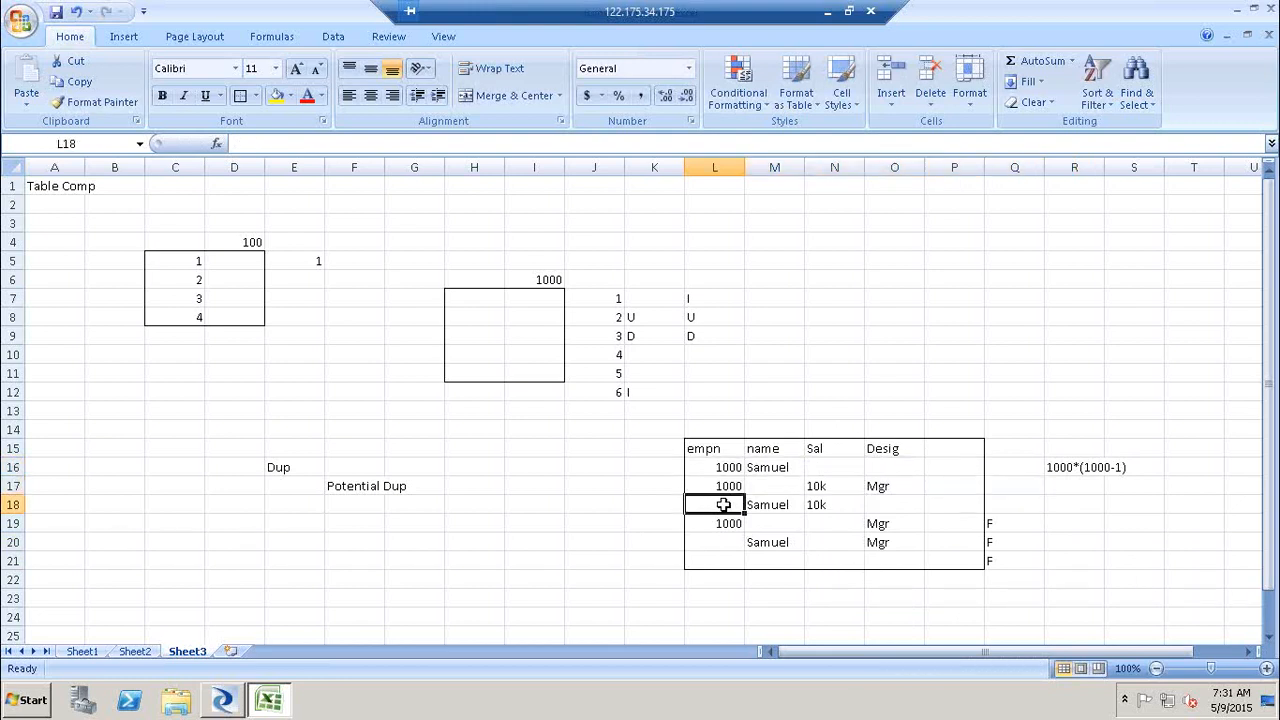
shift+click(934, 506)
click(713, 523)
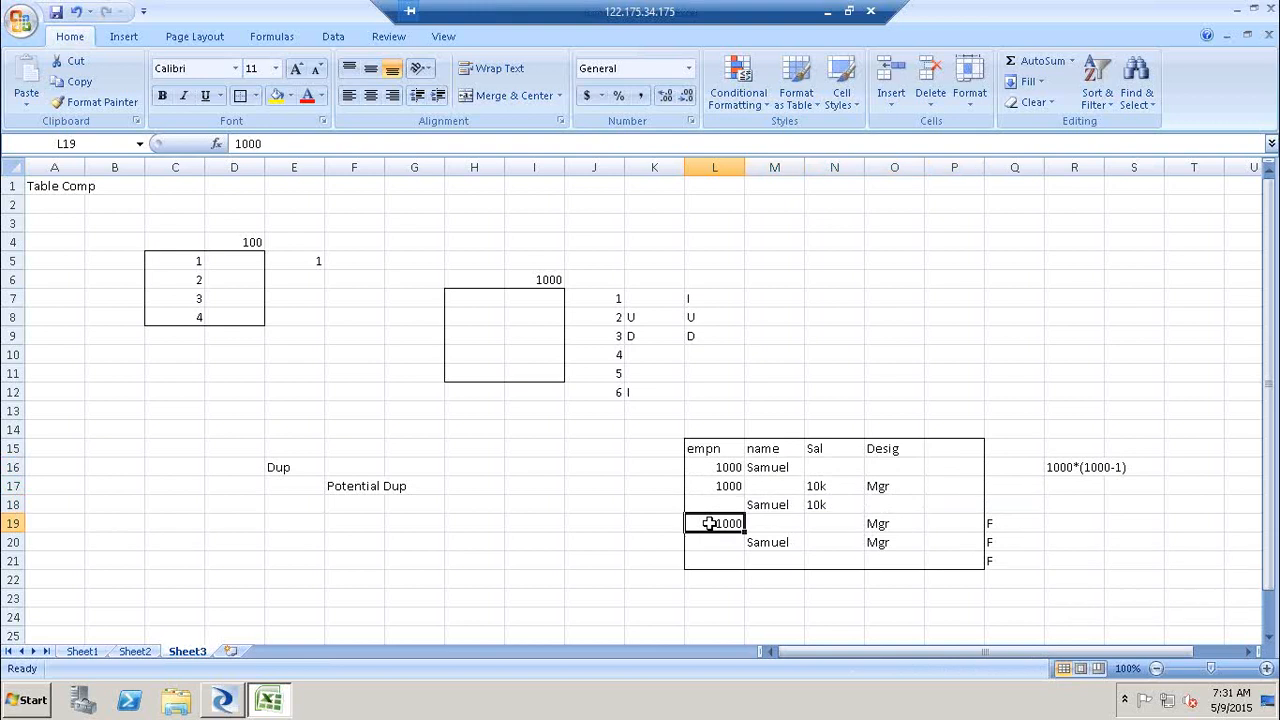
shift+click(943, 523)
click(720, 540)
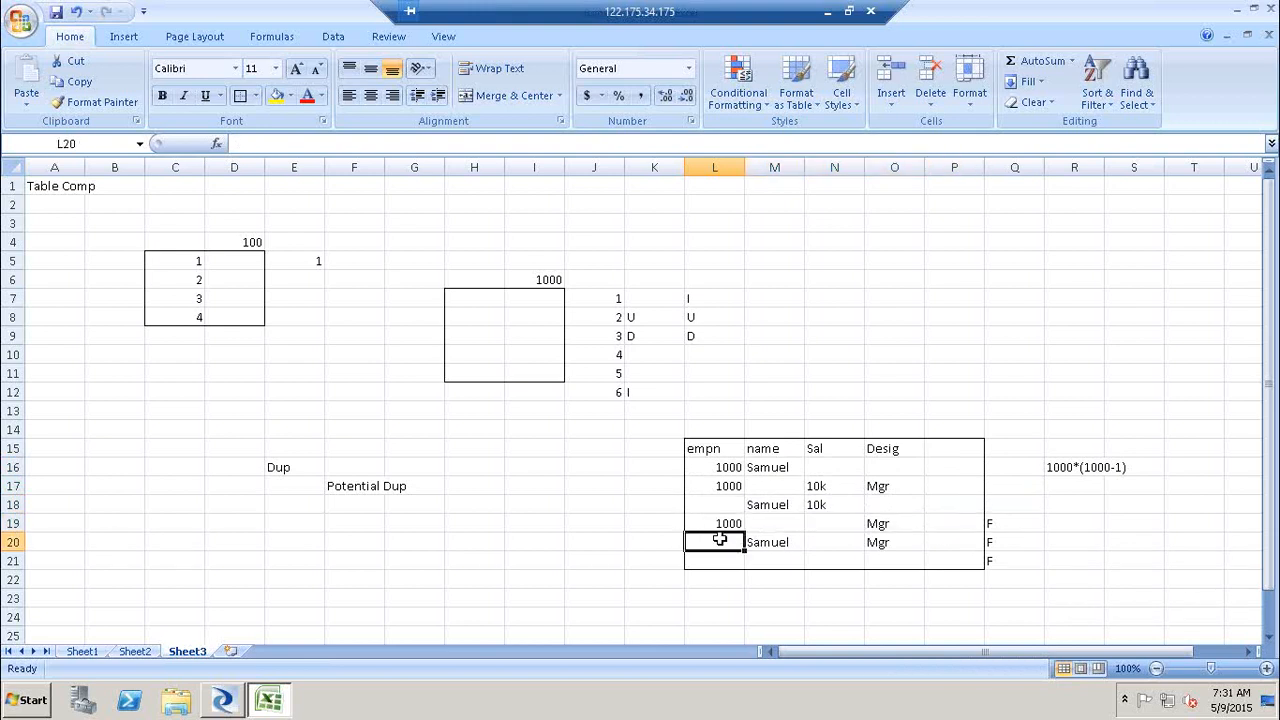
shift+click(969, 551)
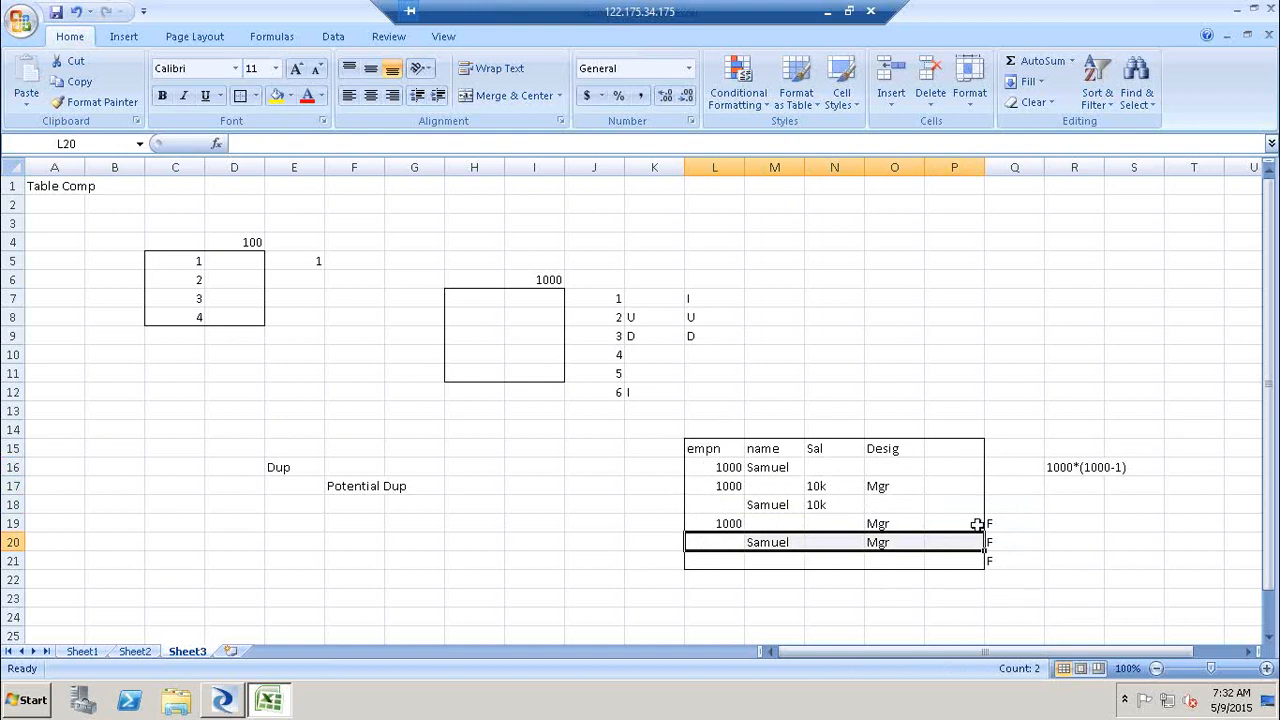
Step: Clear the F marks in Q19:Q21 and enter "Identiy / Eliminate / BR" in M14 above the employee table
drag(1004, 526, 1002, 560)
key(Delete)
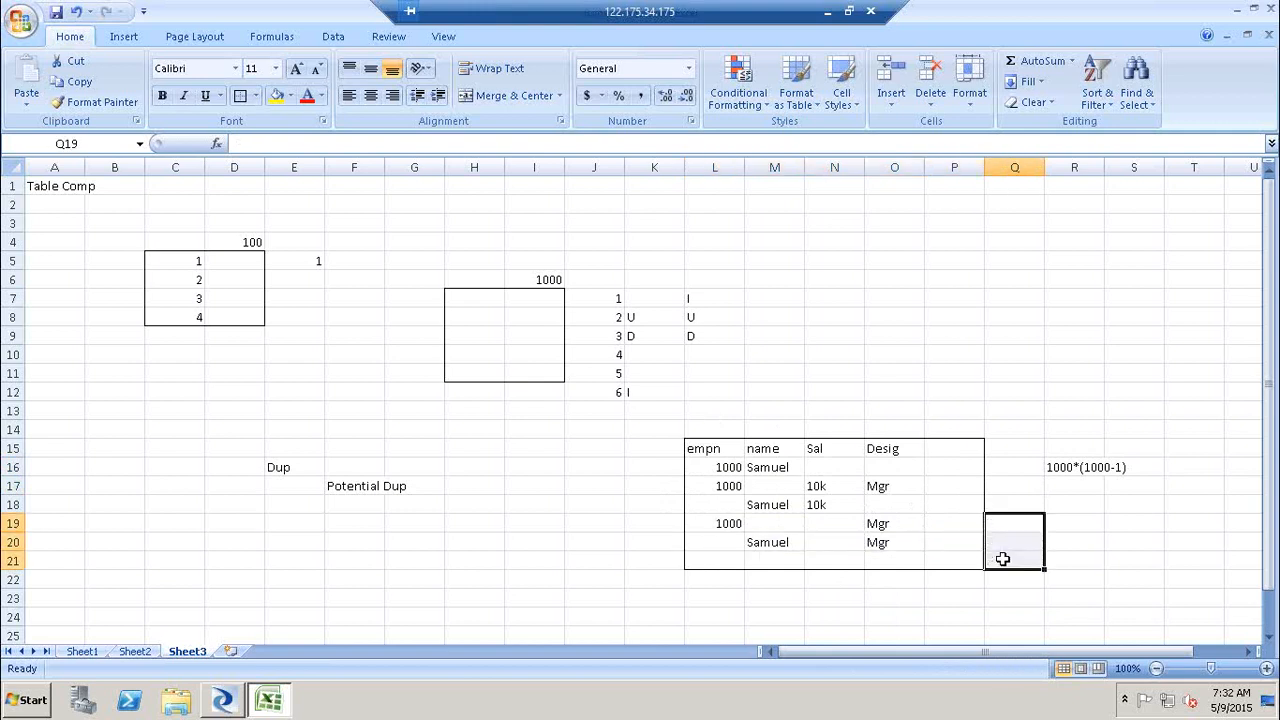
click(773, 427)
text(Iden)
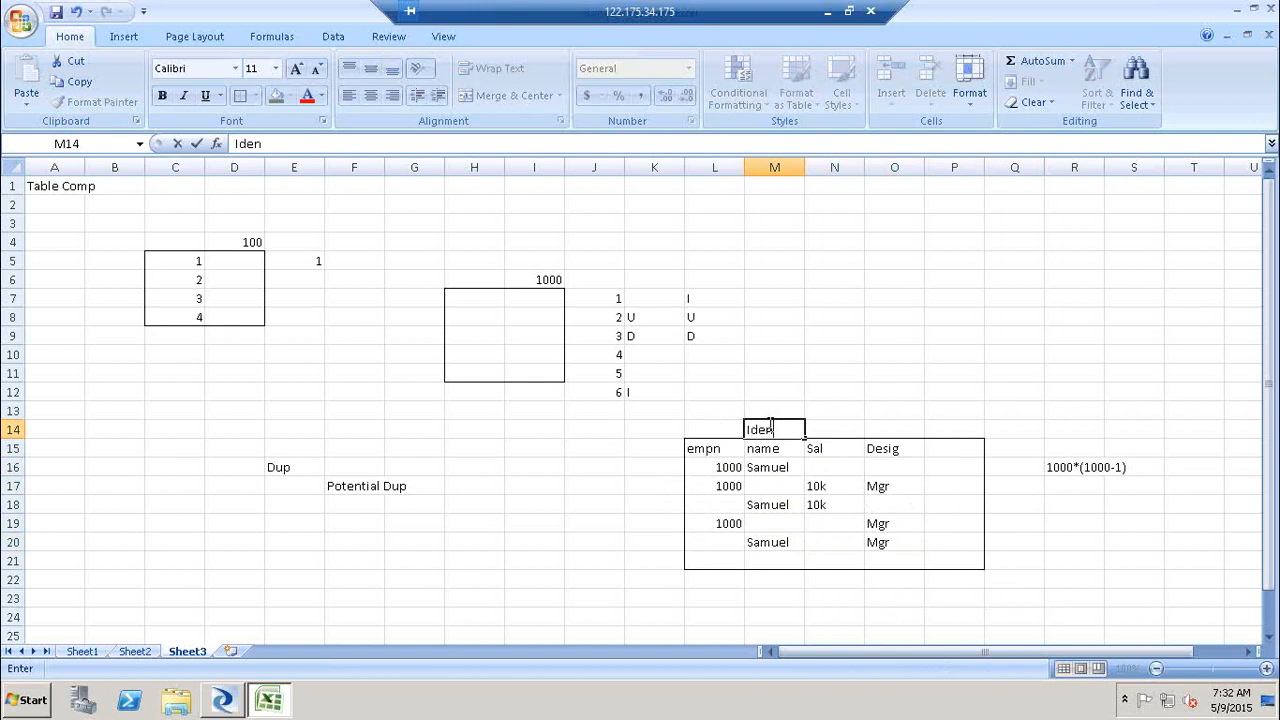
text(tiy / Eliminate / )
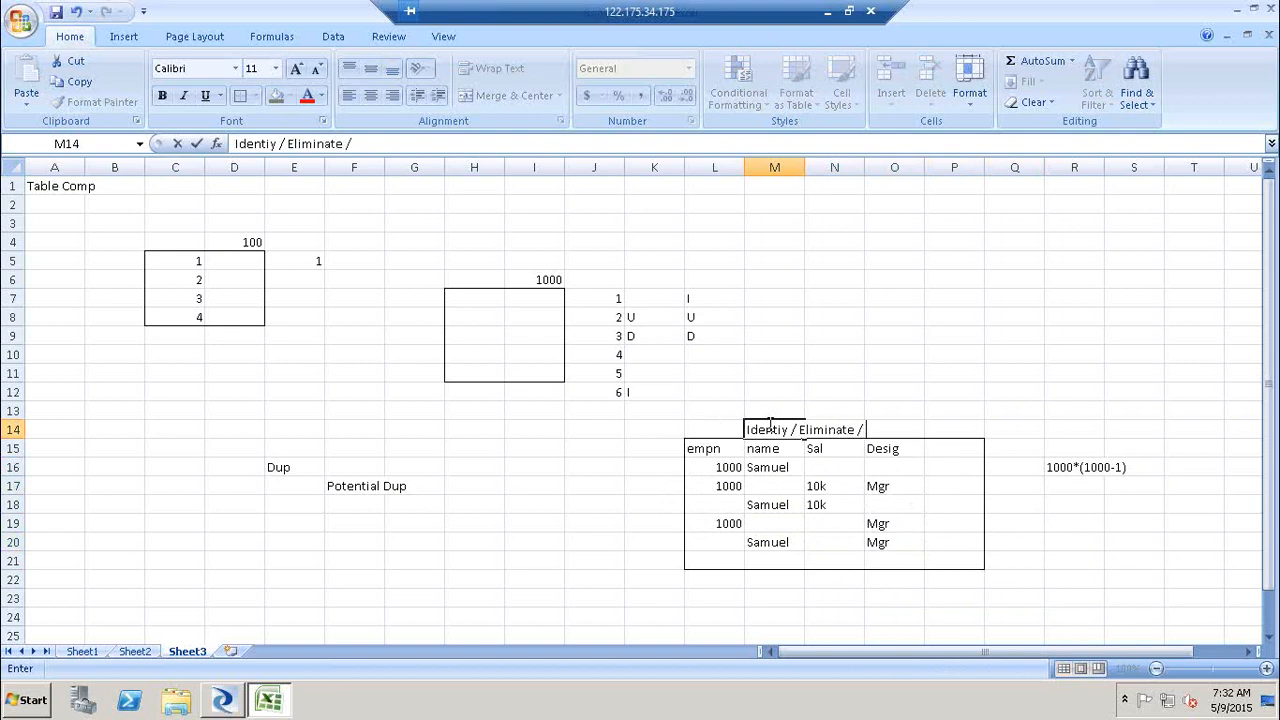
text(BR)
Step: Copy the 10k salary from N18 into the first employee record's empty Sal cell, N16
click(846, 500)
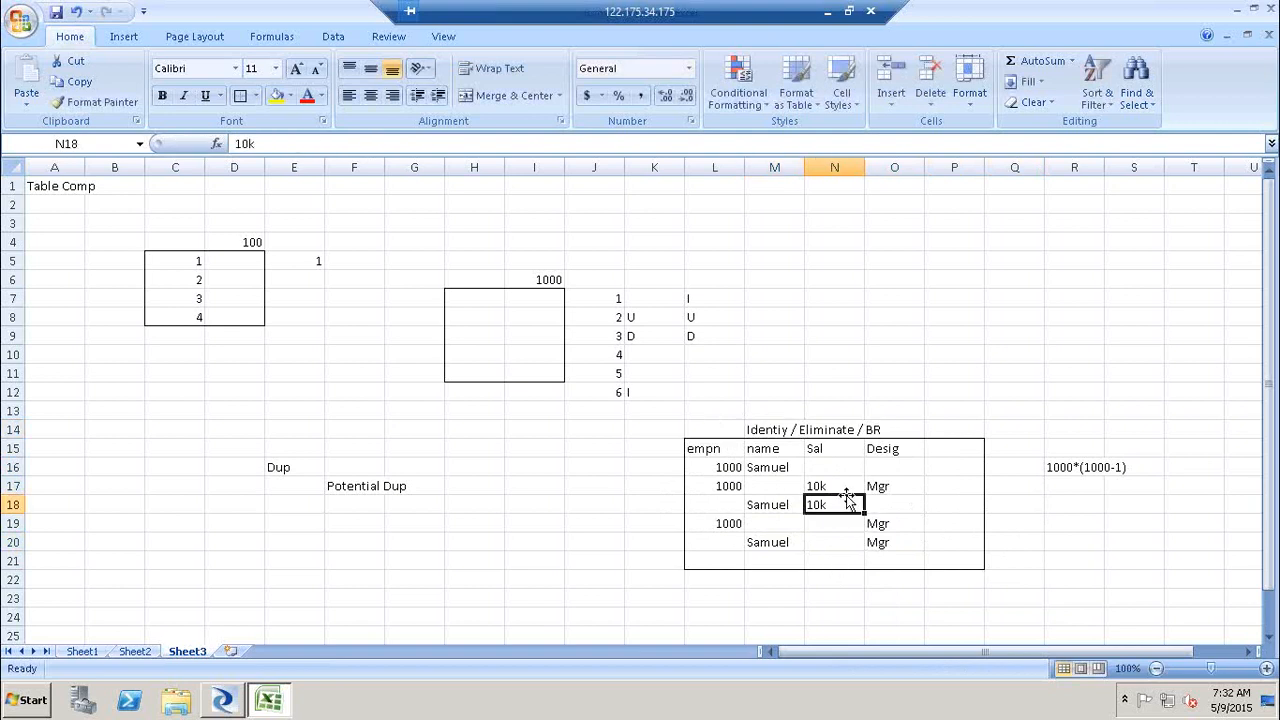
key(ctrl+c)
key(Up)
key(Up)
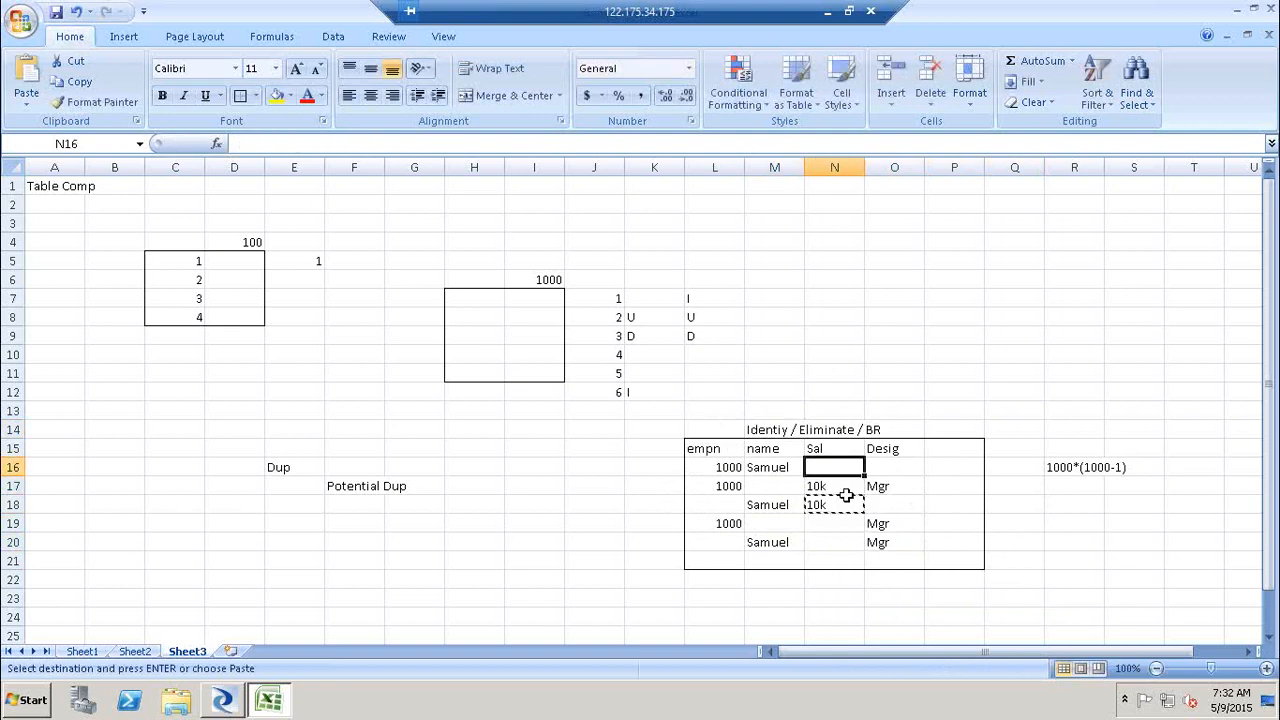
key(ctrl+v)
key(Down)
key(Down)
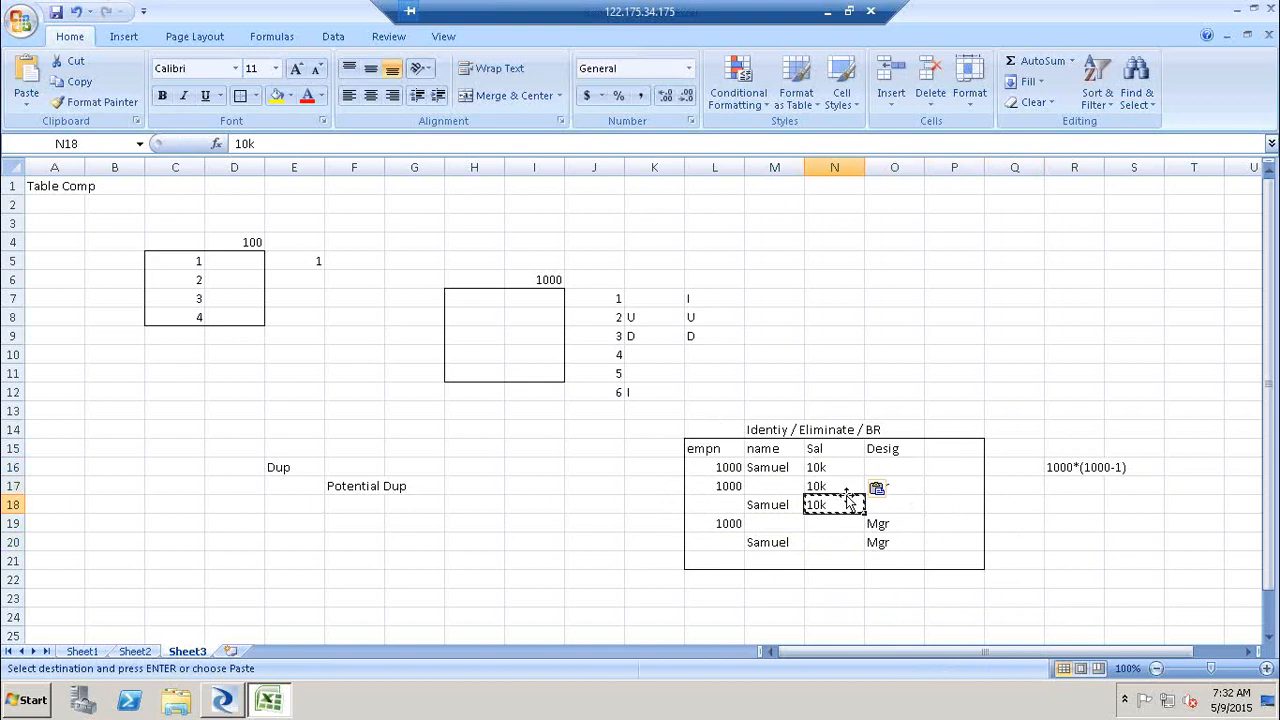
Step: Copy the Mgr designation from O19 into the first employee record's empty Desig cell, O16
click(890, 523)
key(ctrl+c)
key(Up)
key(Up)
key(Up)
key(ctrl+v)
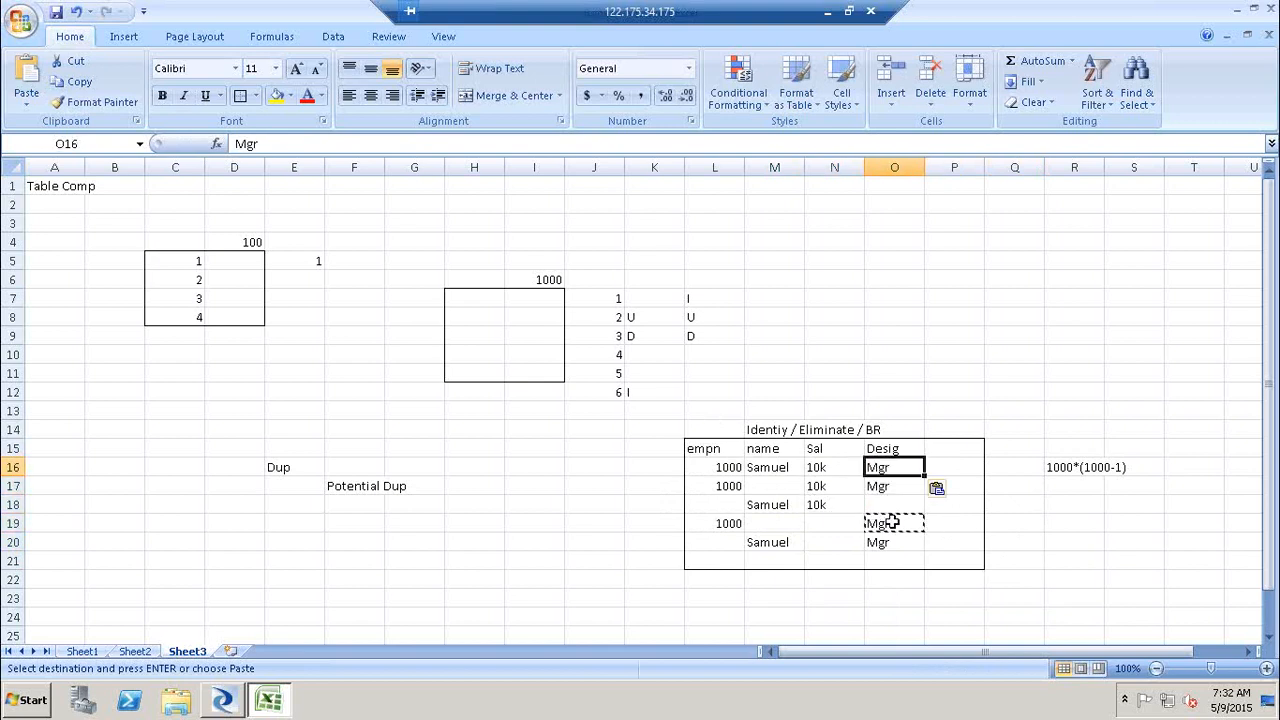
Step: Review the duplicate rows, the completed first record and each part of the heading above the table
drag(720, 486, 915, 558)
click(714, 468)
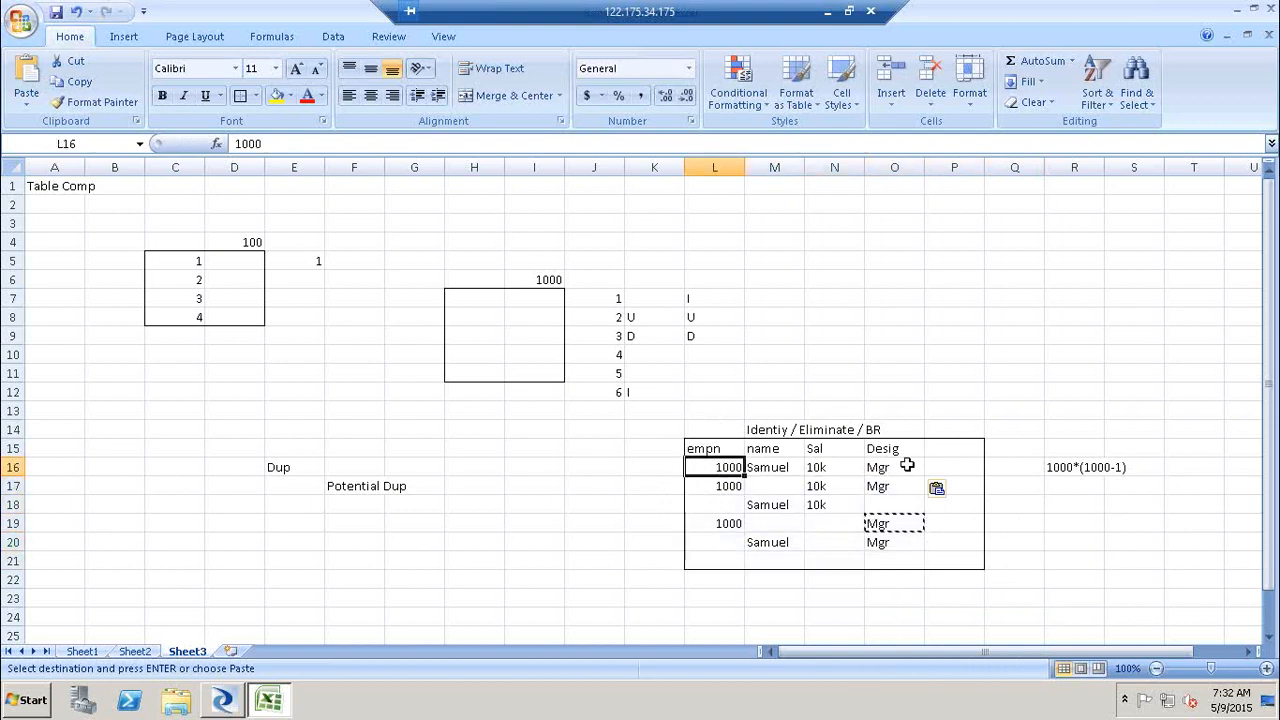
shift+click(907, 466)
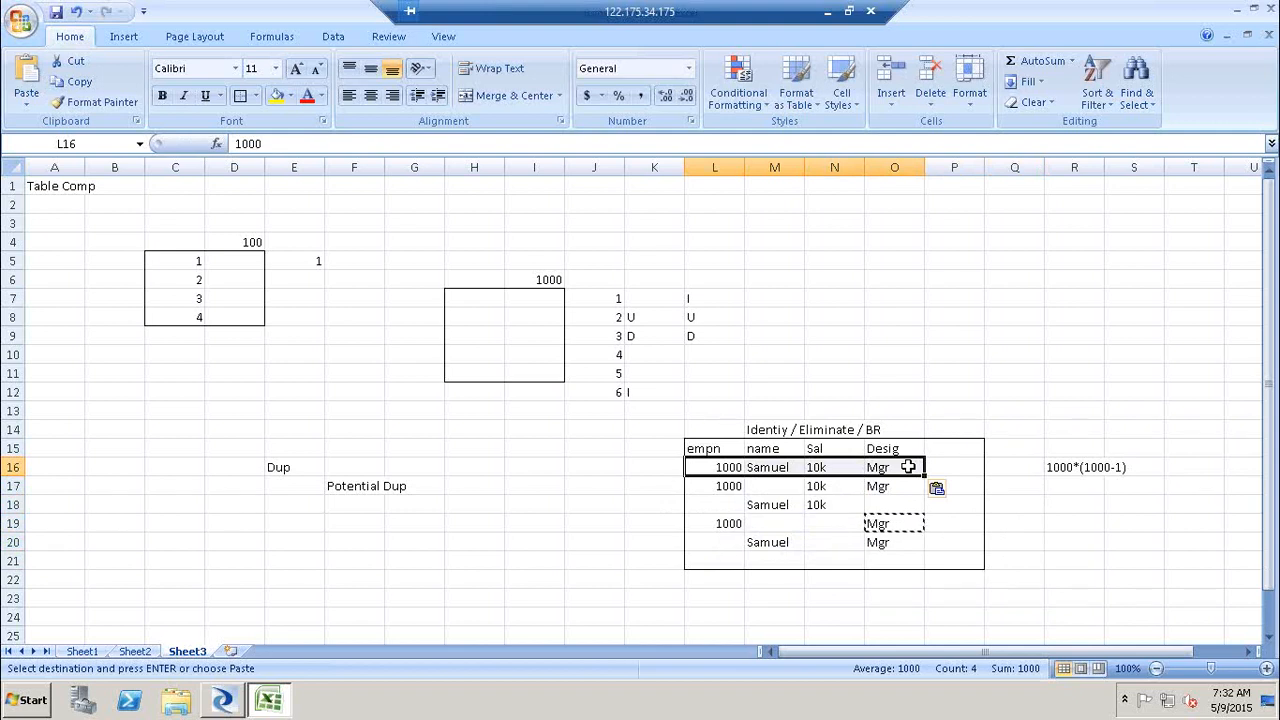
click(750, 430)
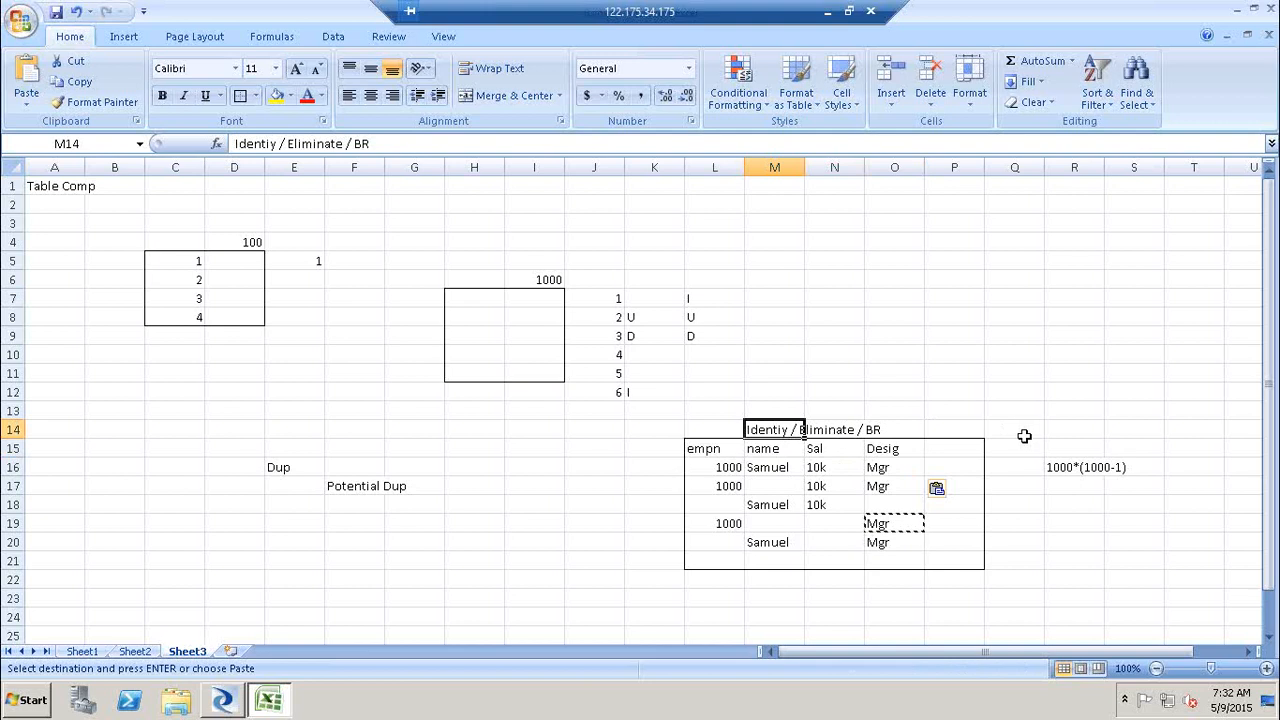
click(829, 430)
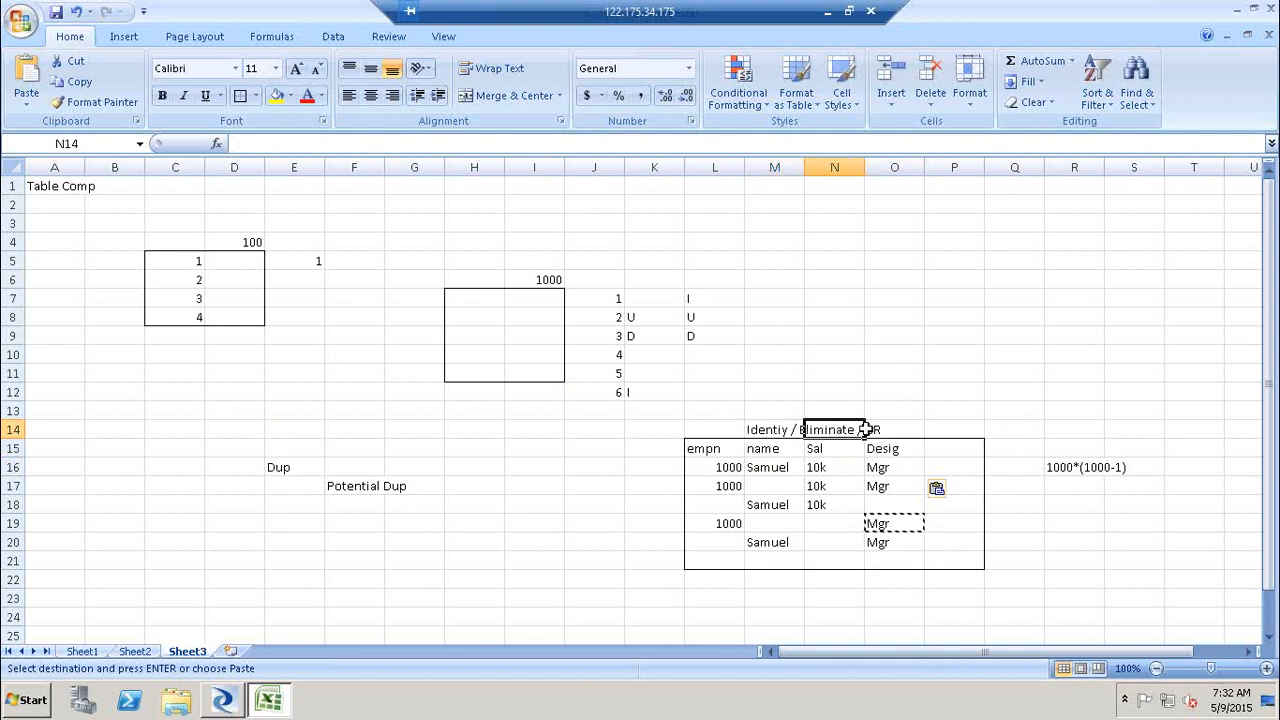
click(870, 429)
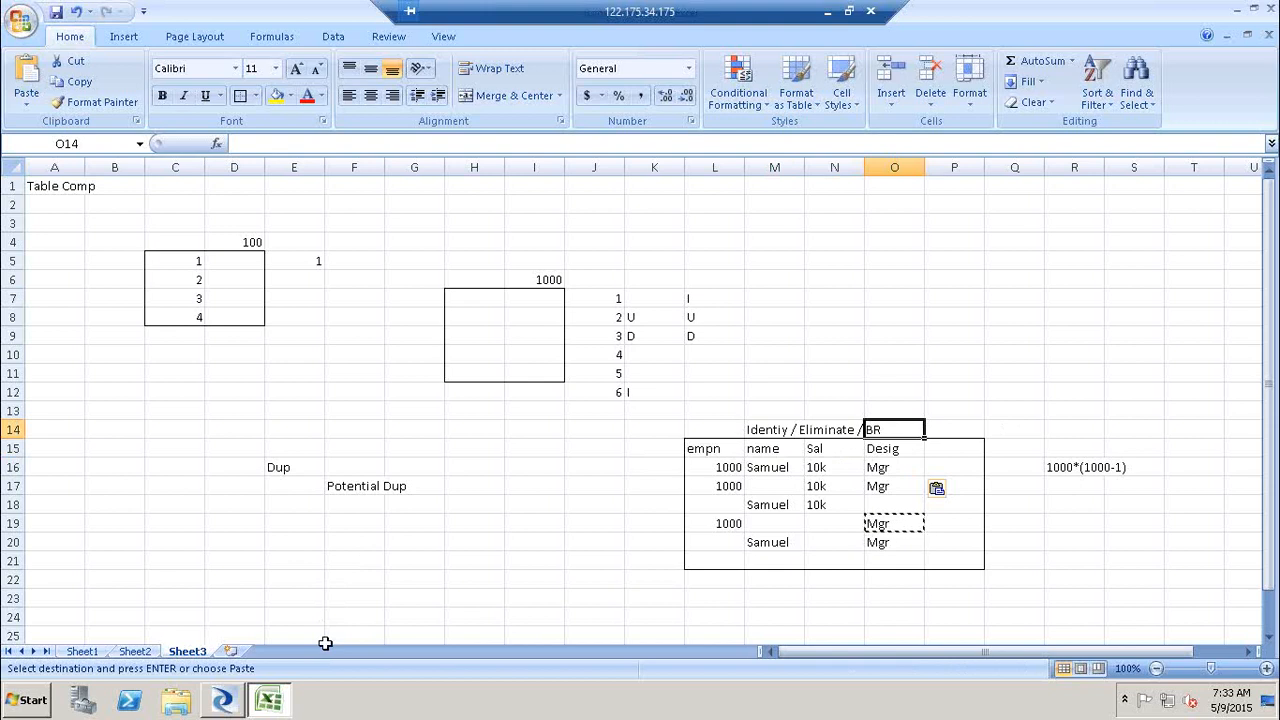
Step: Switch to SAP Data Services Designer, add a data flow named DF_Match to Job_Match and open it
click(221, 701)
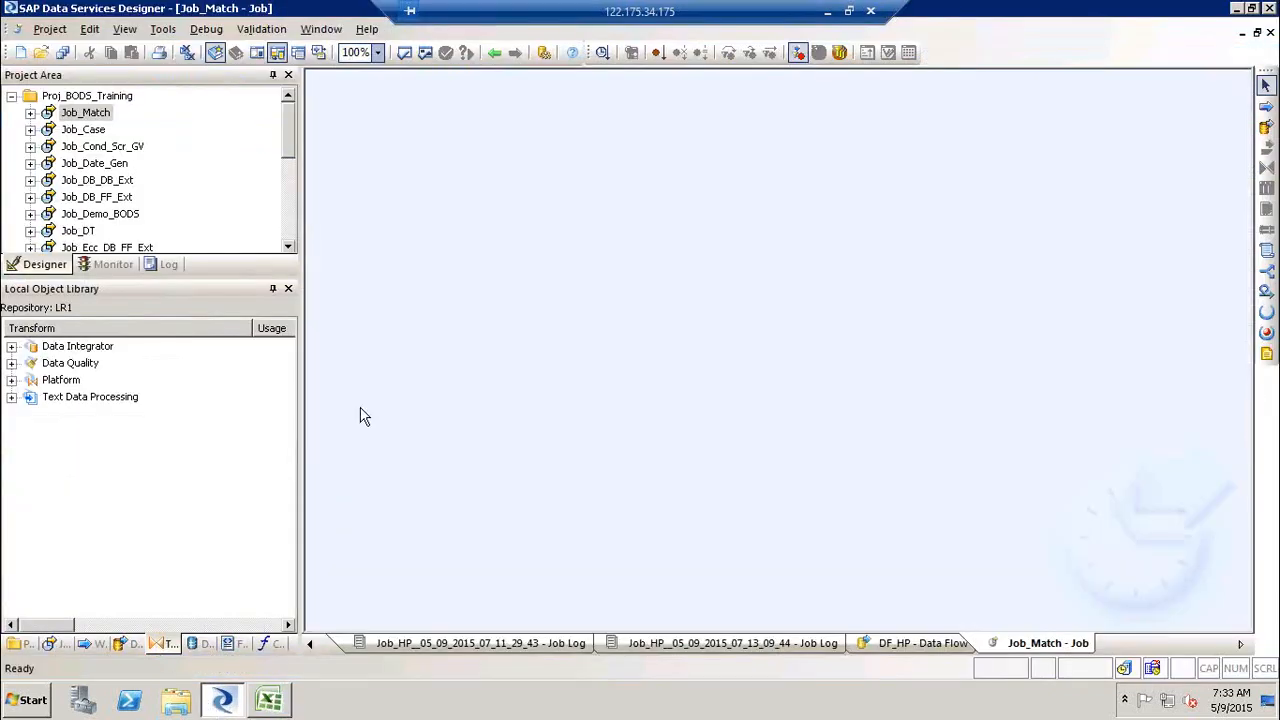
click(1266, 127)
click(721, 238)
text(DF_Match)
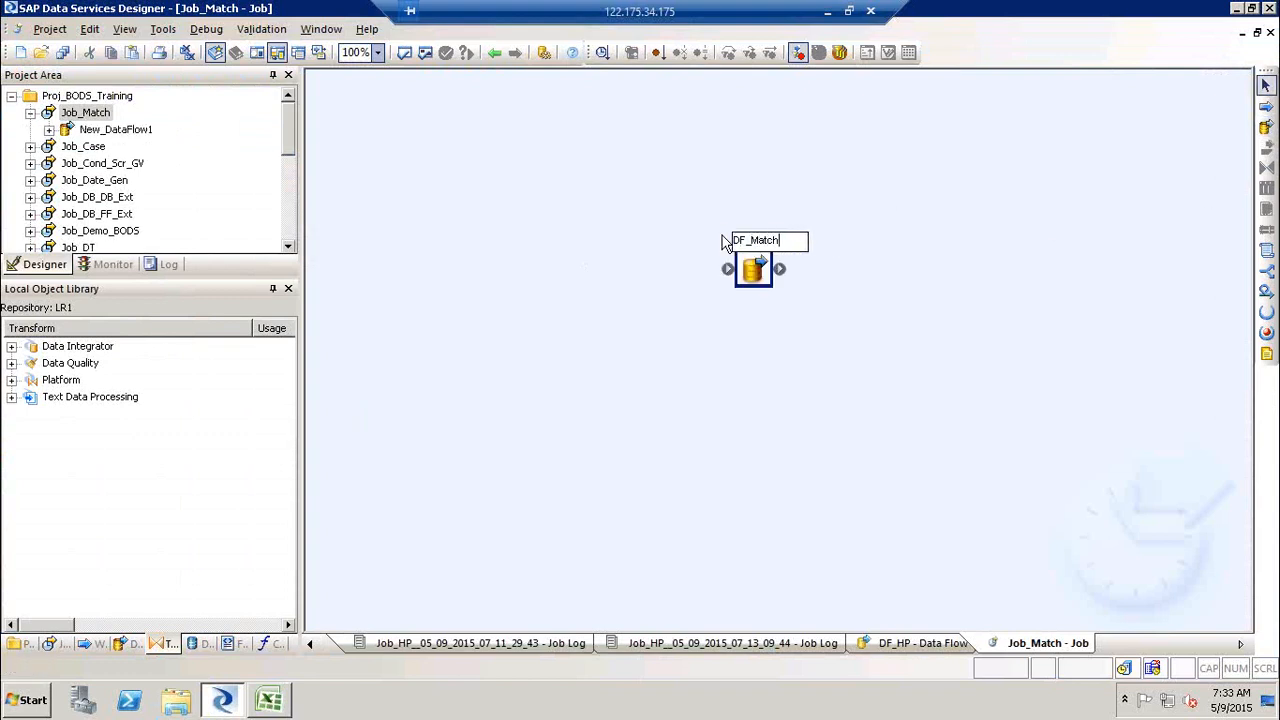
key(Return)
double_click(760, 245)
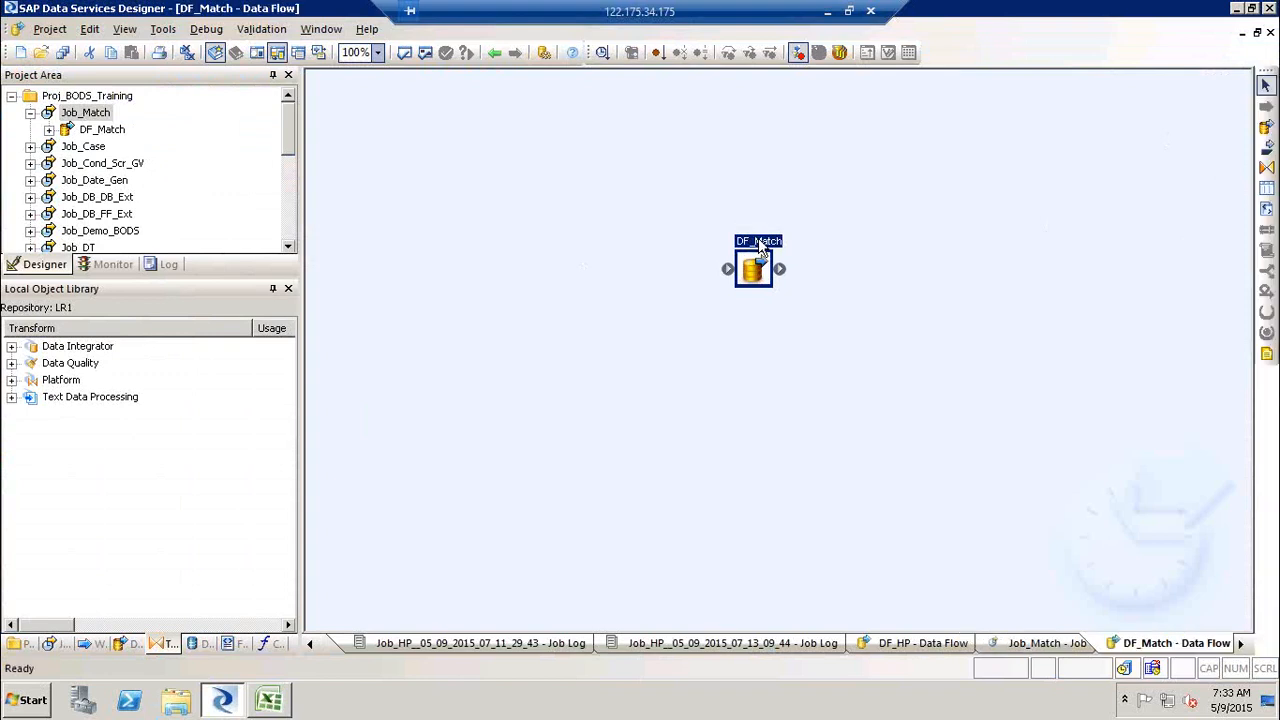
Step: Open the Match_Source workbook from the SourceFF desktop folder and show its customer data from the first column
click(197, 644)
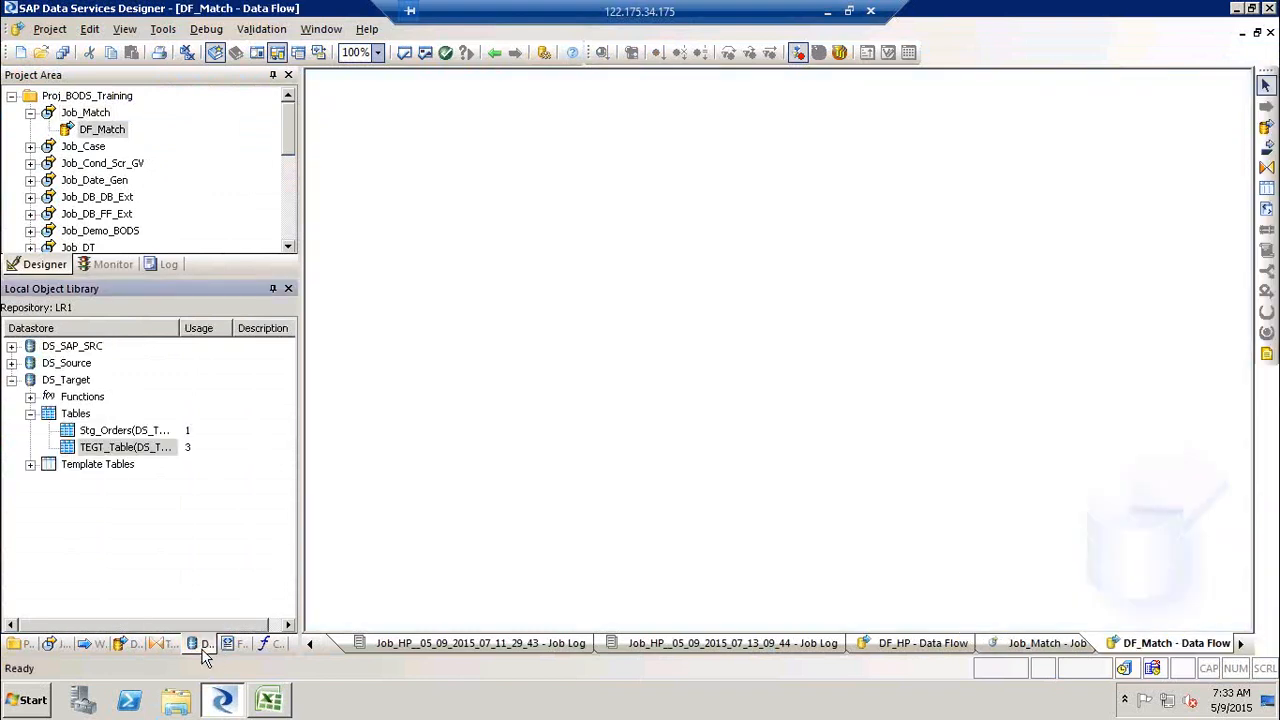
key(super+d)
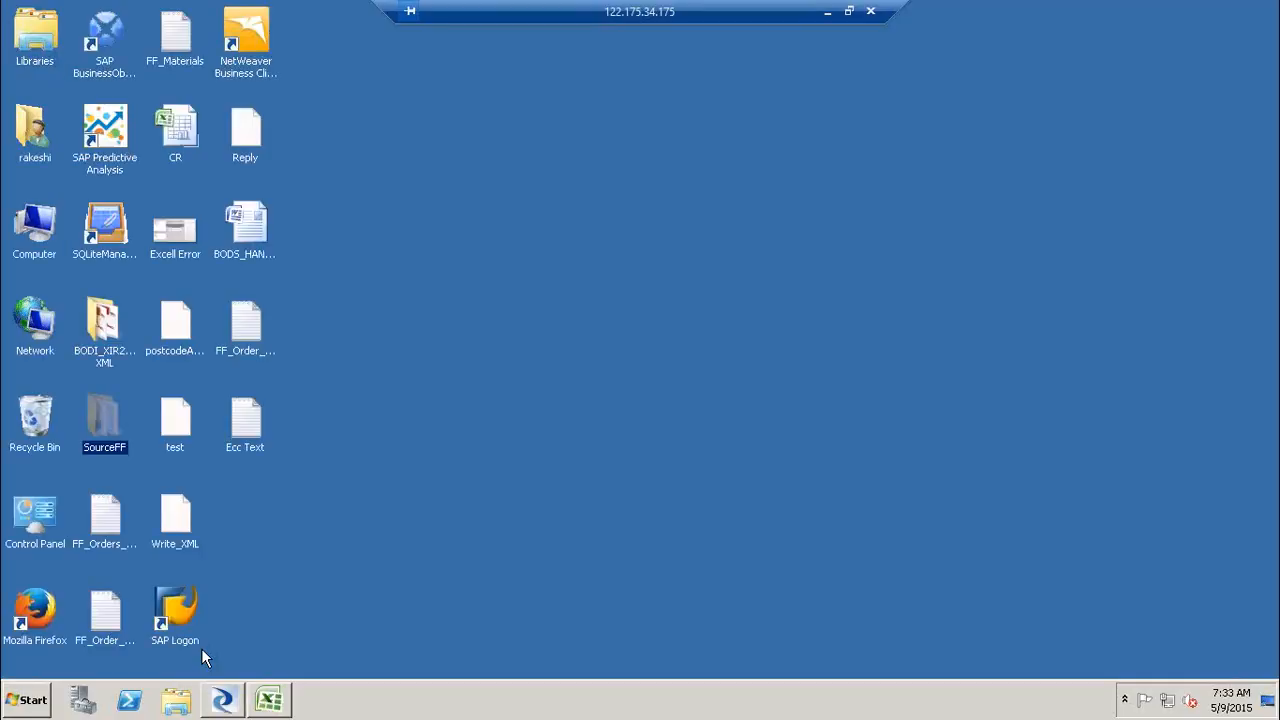
double_click(97, 414)
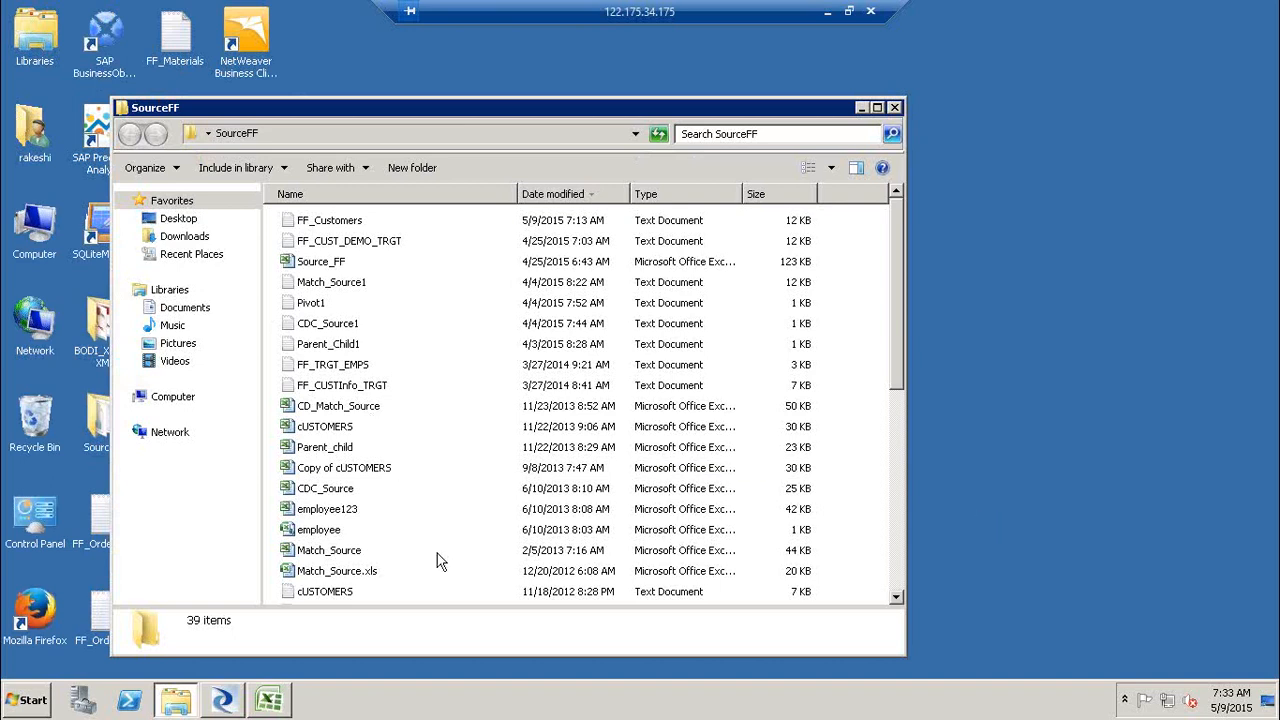
double_click(345, 550)
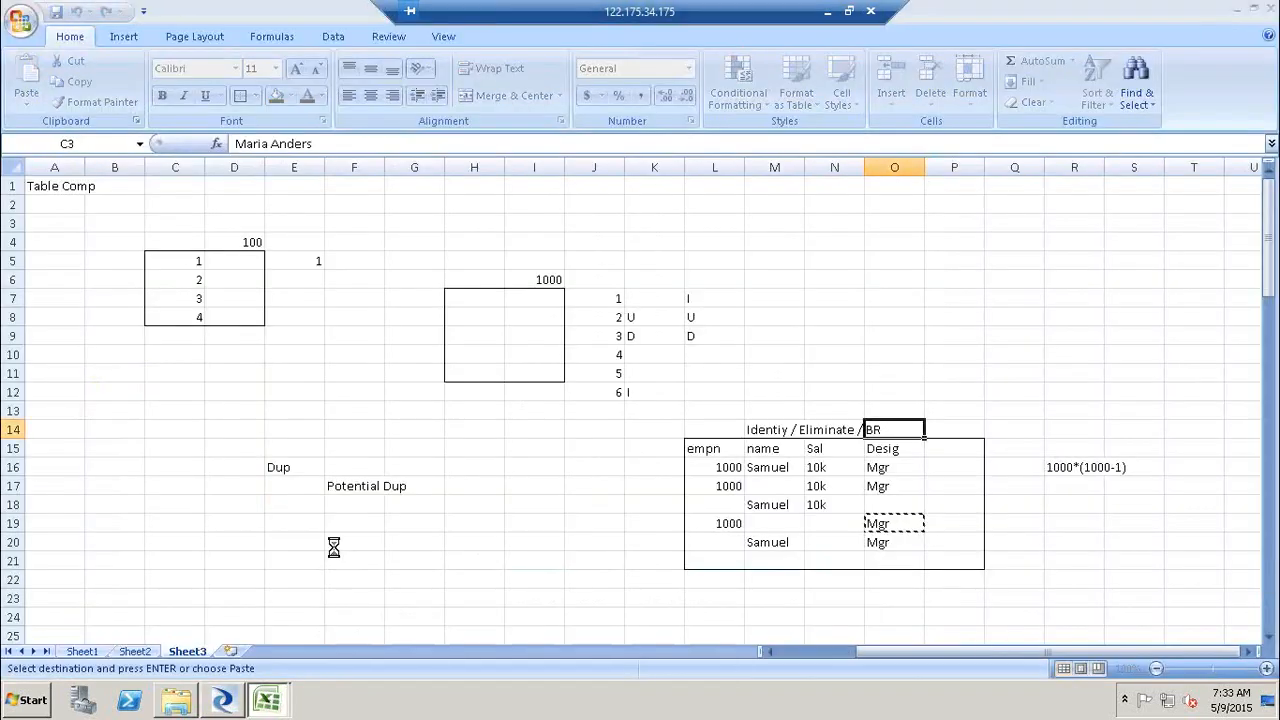
click(447, 243)
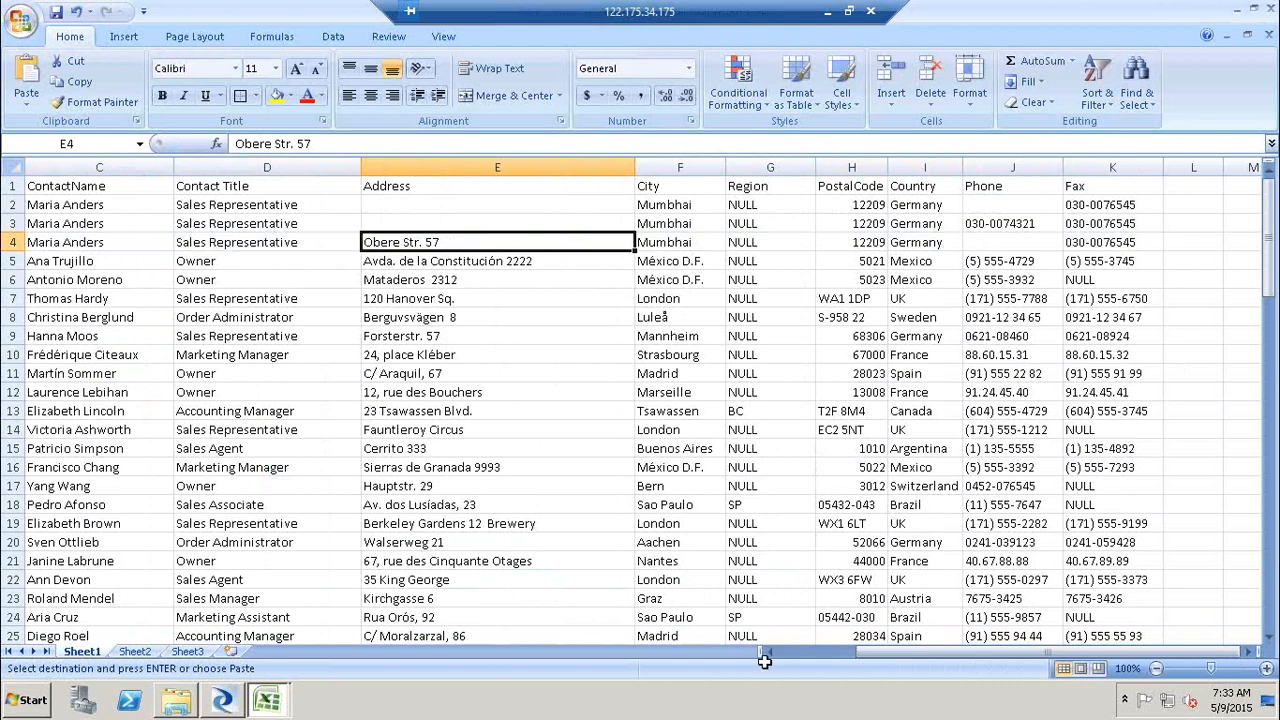
drag(812, 652, 772, 652)
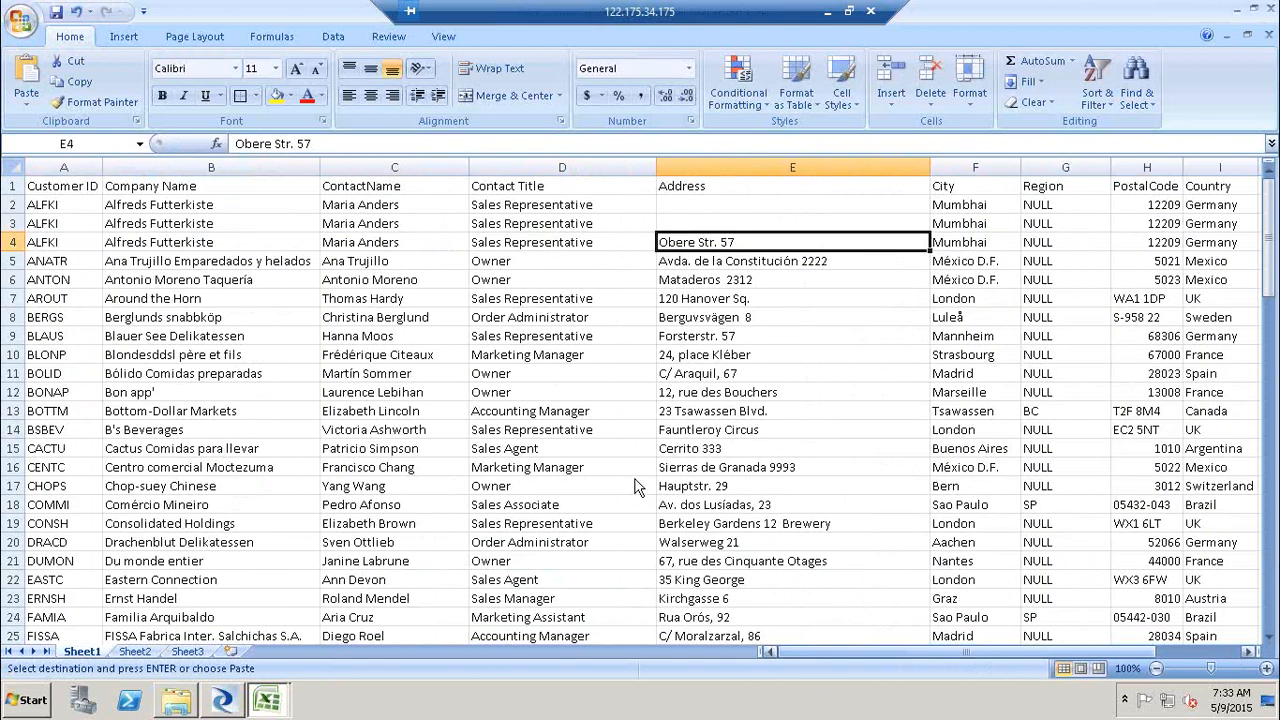
Step: Compare the Customer ID and Address values of the first three customer records in rows 2 to 4
click(68, 205)
drag(68, 205, 69, 237)
drag(726, 205, 727, 238)
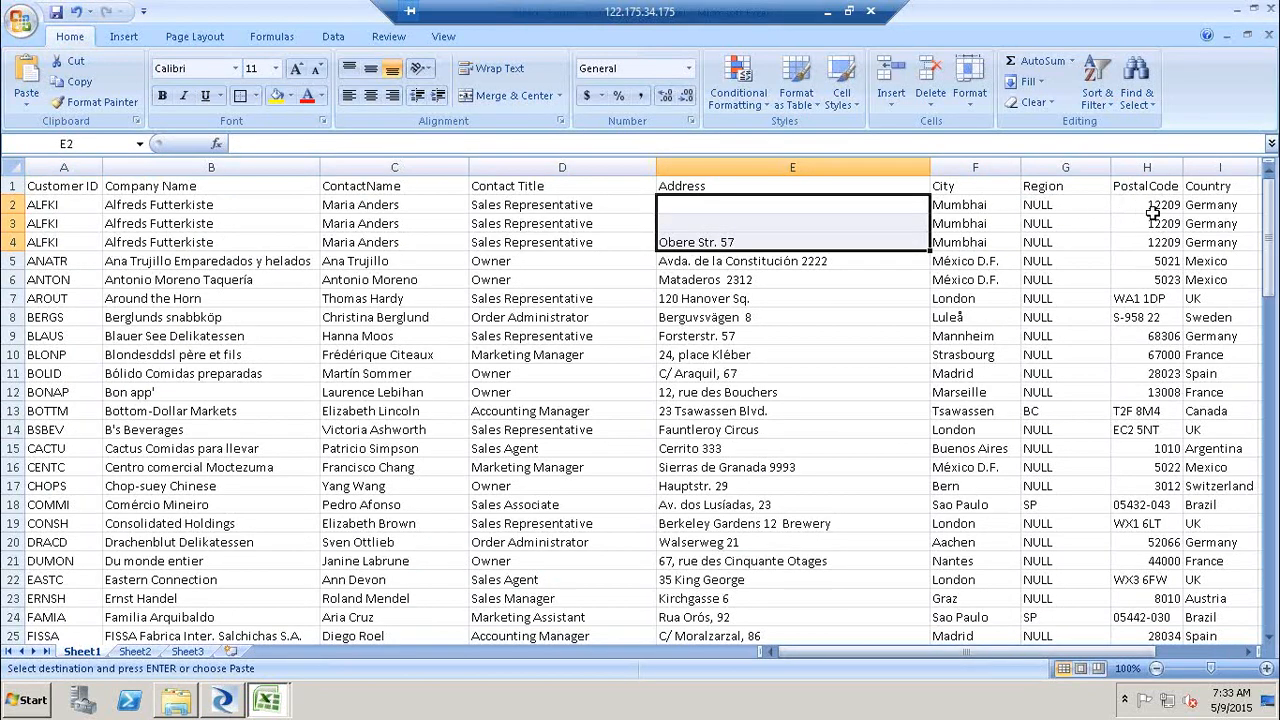
Step: Compare the Phone and Address values across the first three customer records in rows 2 to 4
click(1250, 651)
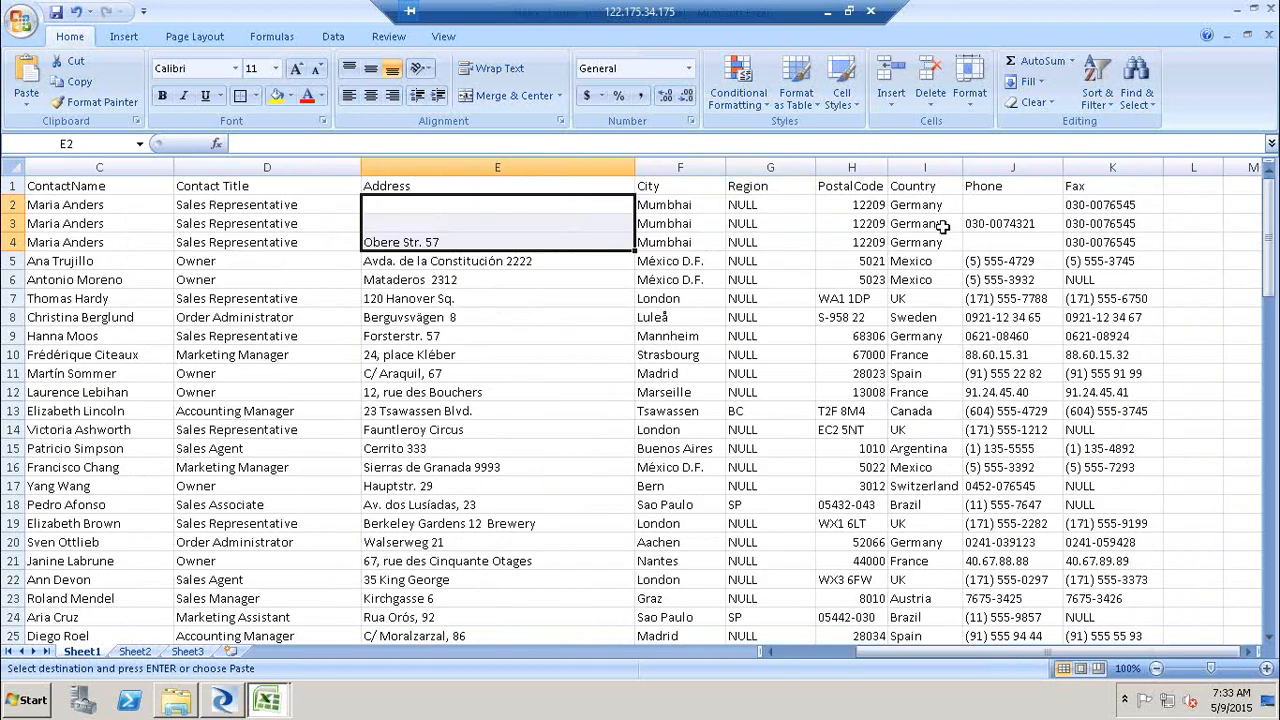
drag(1006, 203, 1008, 247)
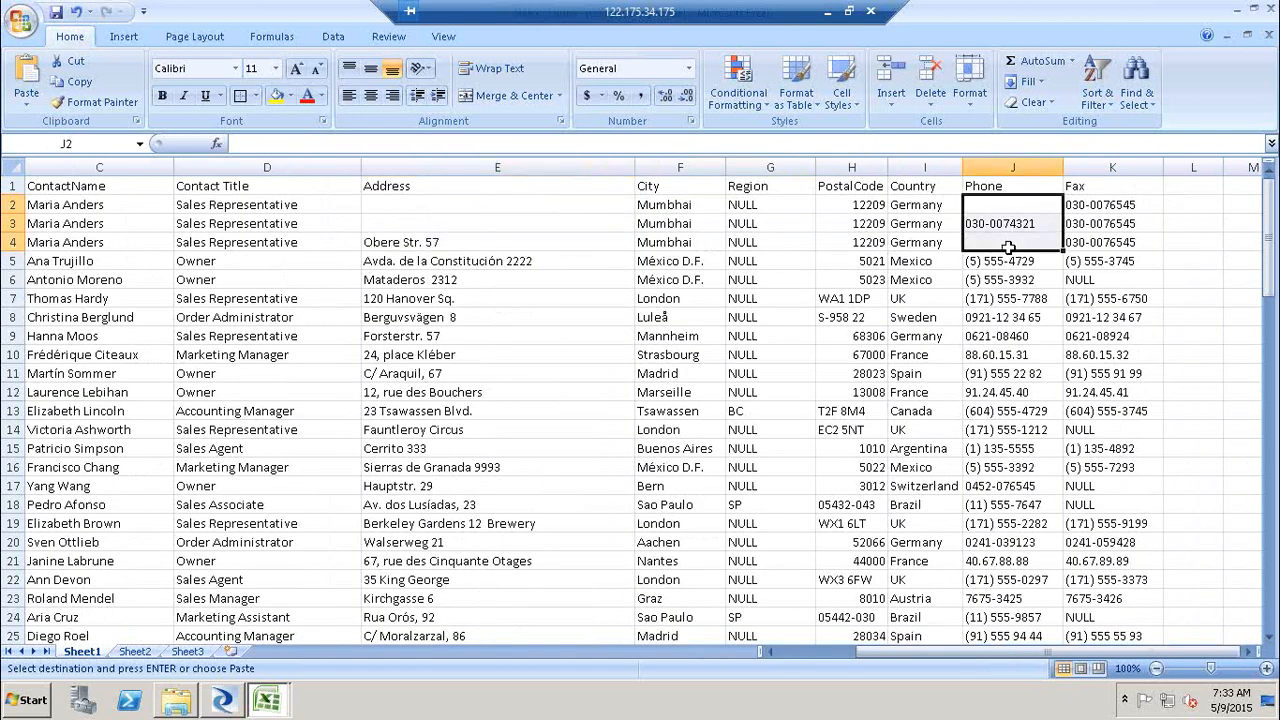
click(494, 240)
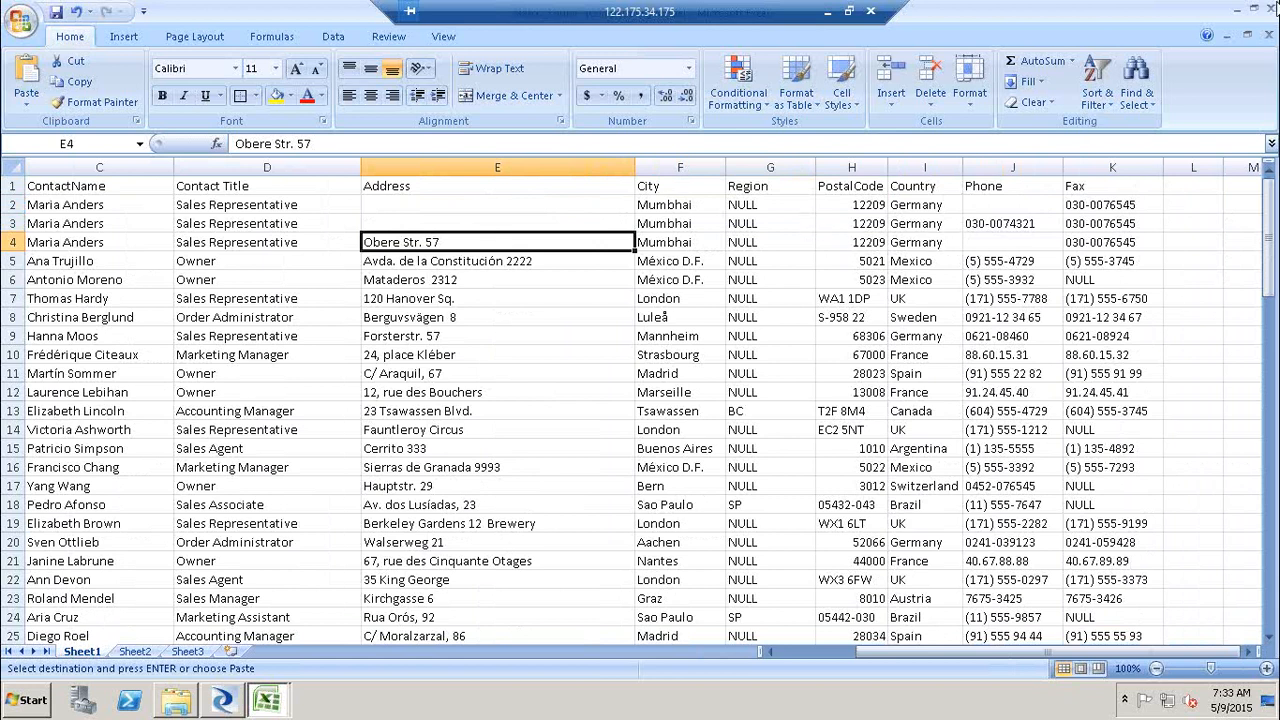
Step: Open the Match_Source1 text file from the SourceFF folder, review its duplicate ALFKI records, and close the file and folder
key(super+d)
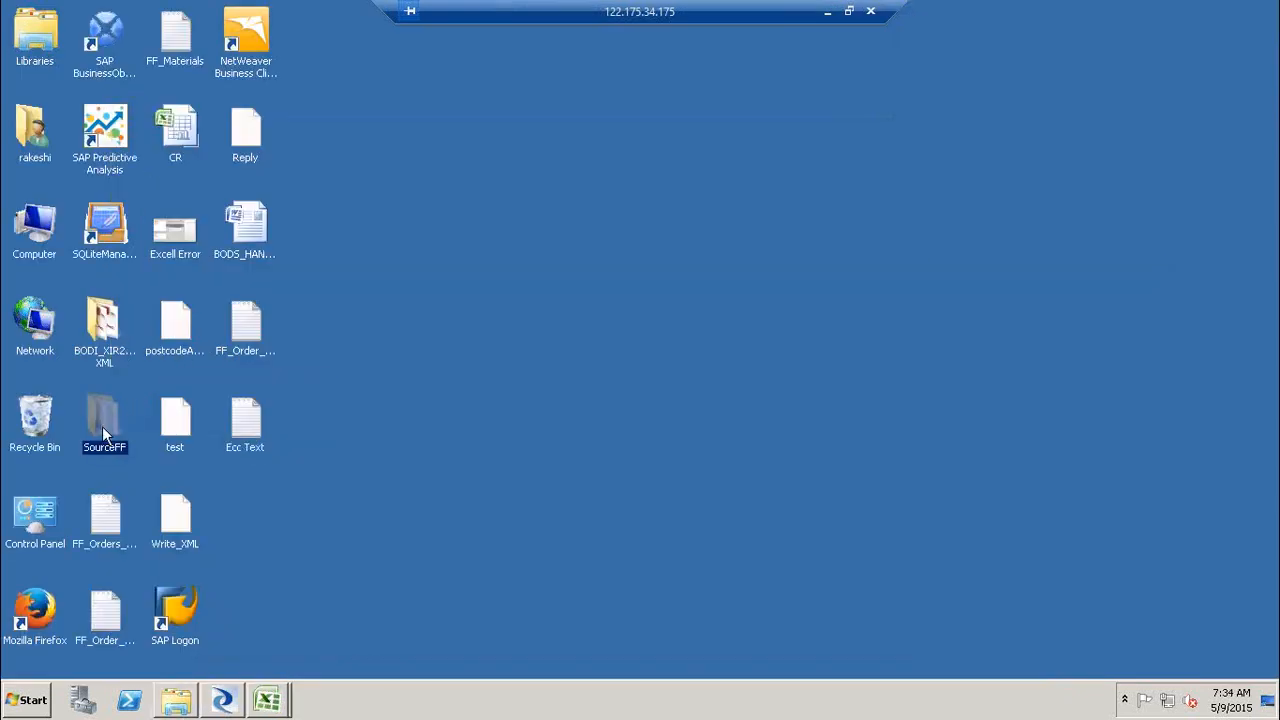
click(172, 702)
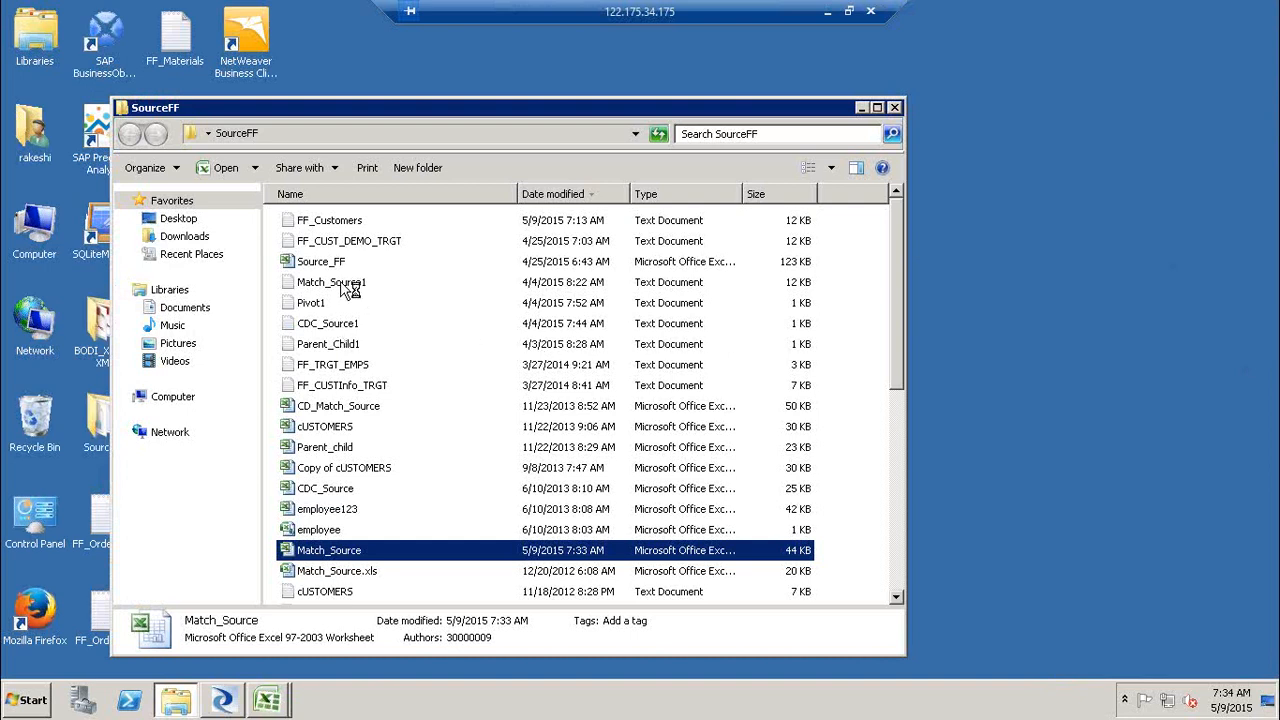
double_click(350, 283)
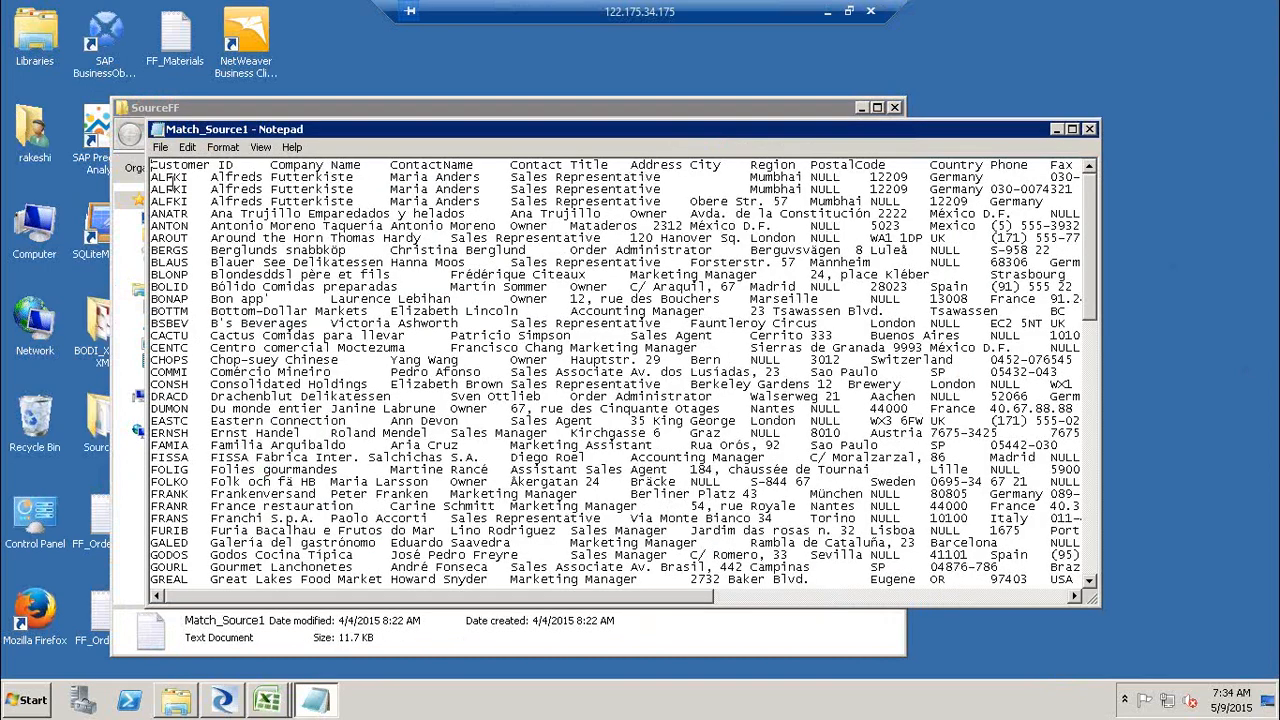
drag(166, 177, 183, 199)
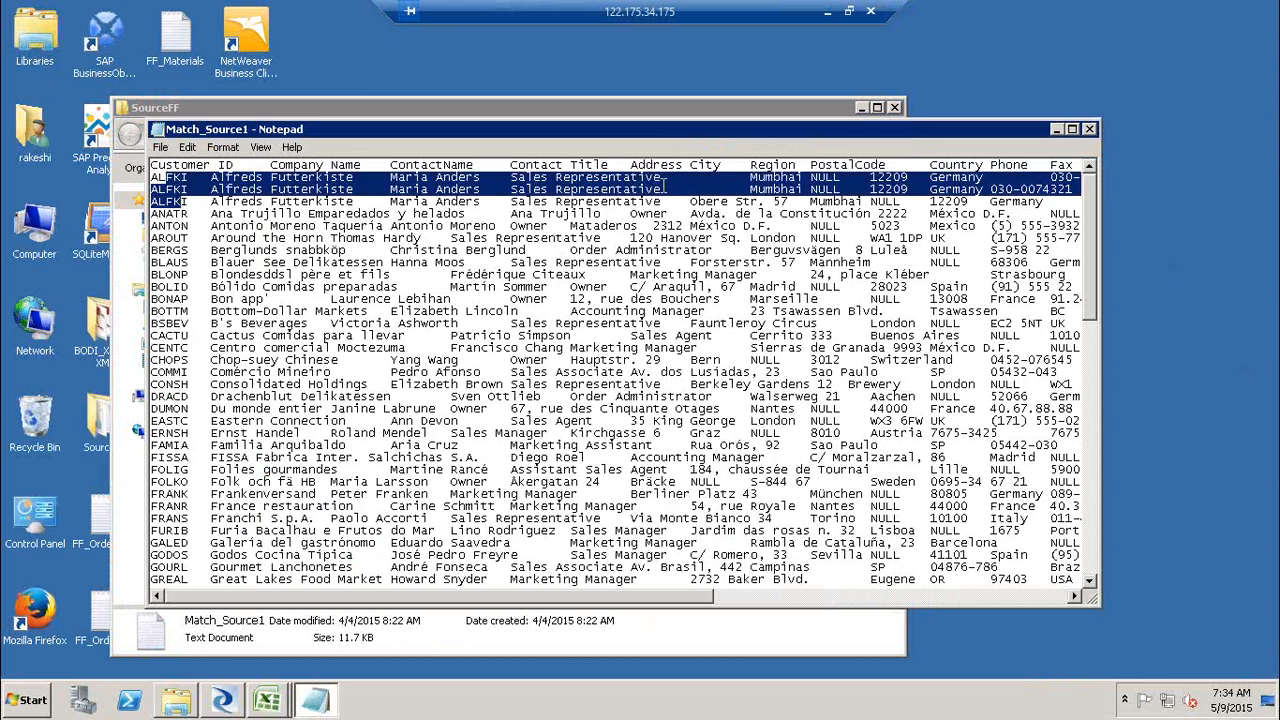
click(713, 195)
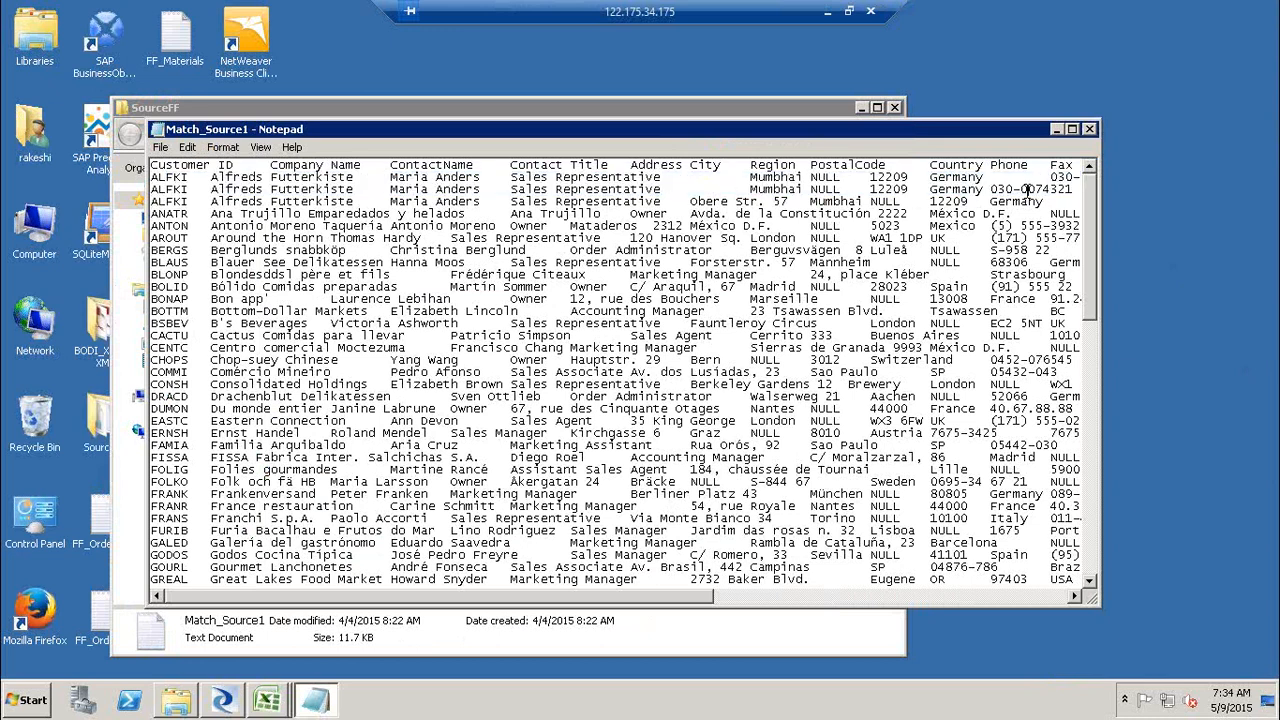
click(1090, 130)
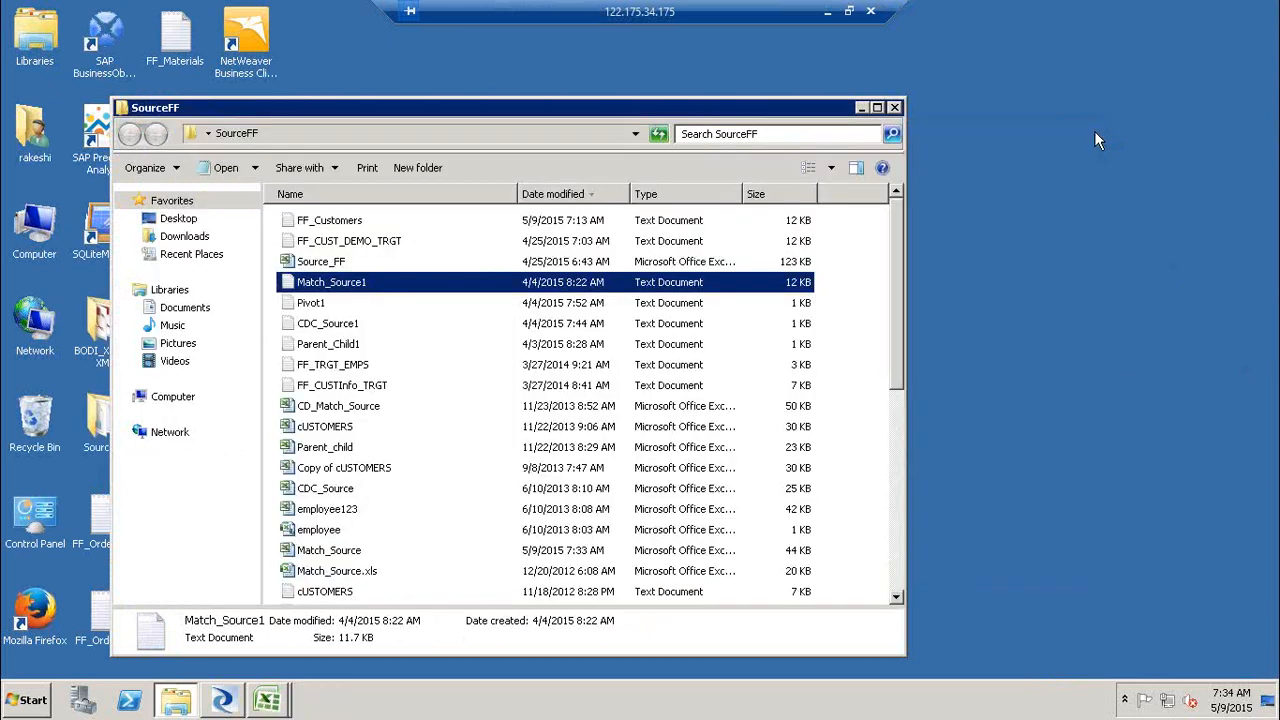
click(895, 108)
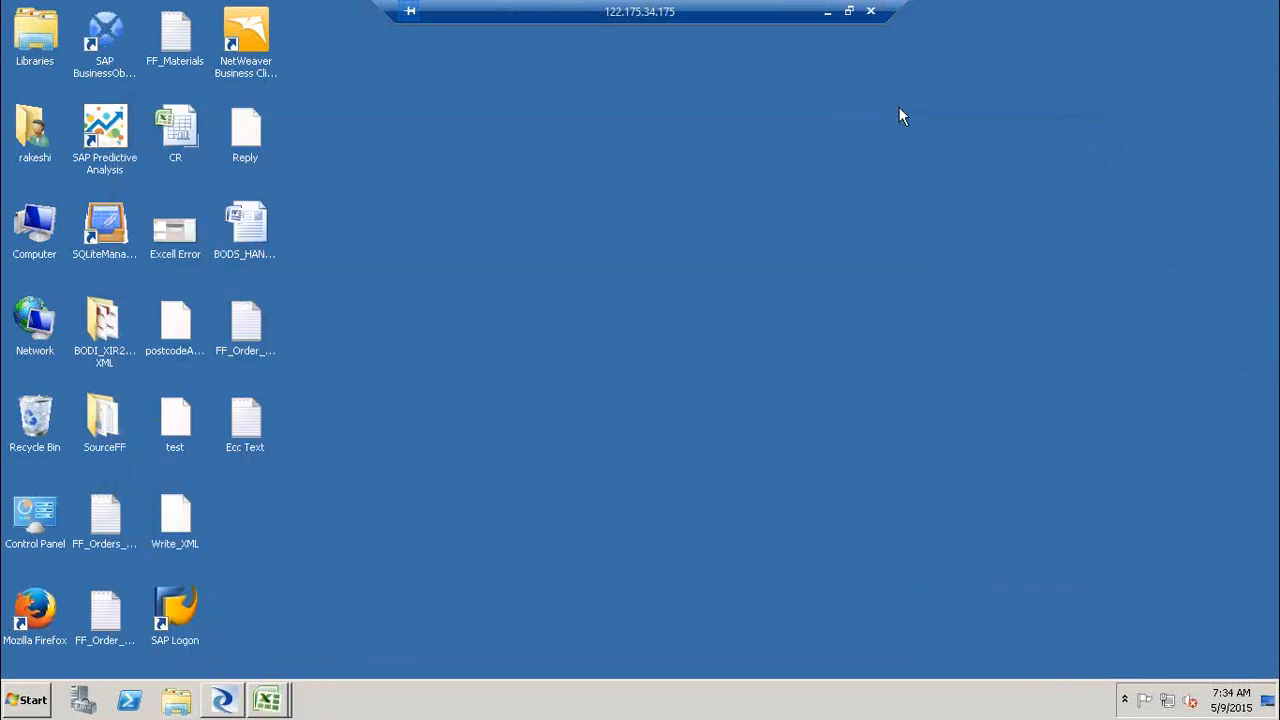
Step: Switch to SAP Data Services Designer and show the file formats in the Local Object Library
click(226, 699)
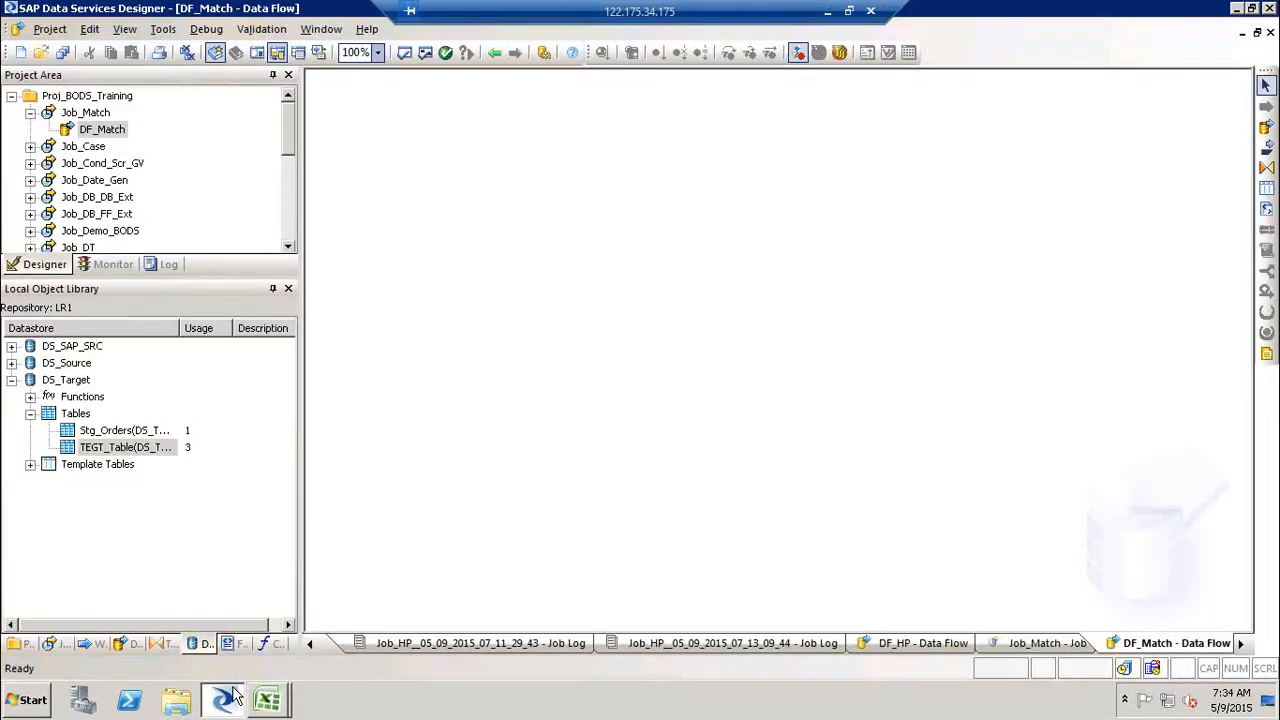
mouse_move(258, 698)
click(230, 645)
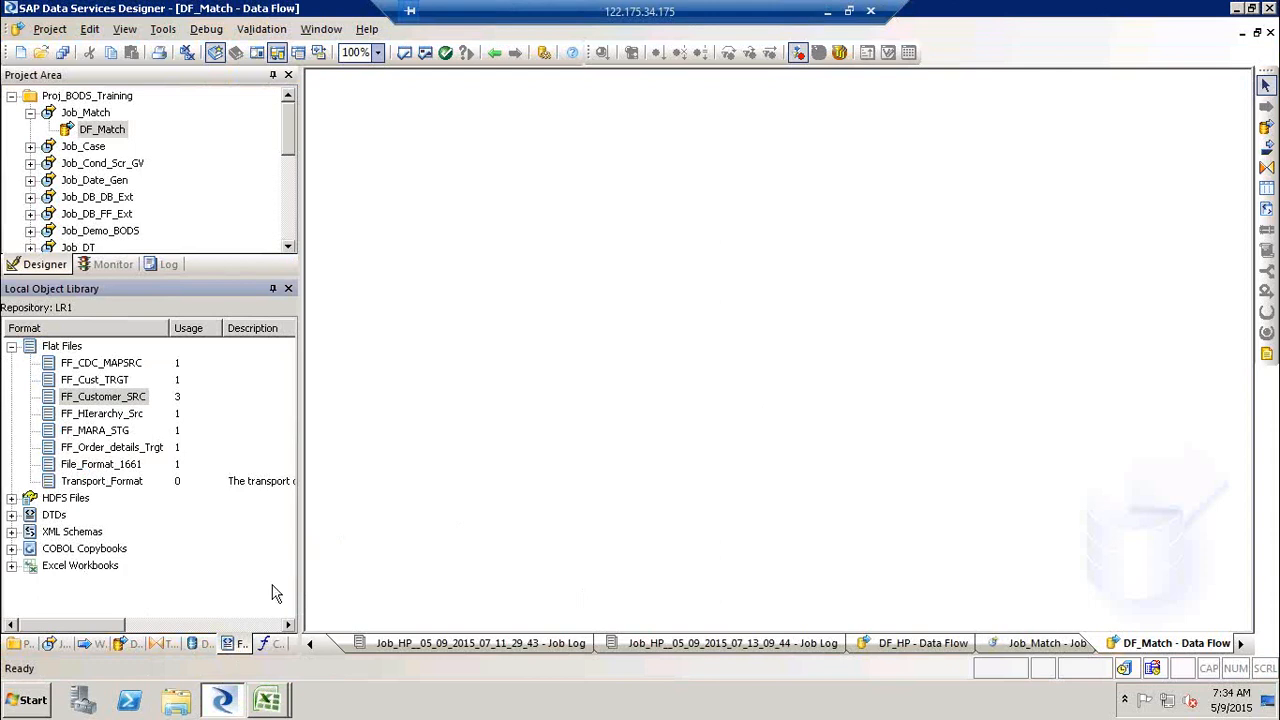
Step: Start a new Excel workbook format named FF_Test with the SourceFF desktop folder as its directory
click(78, 569)
right_click(75, 570)
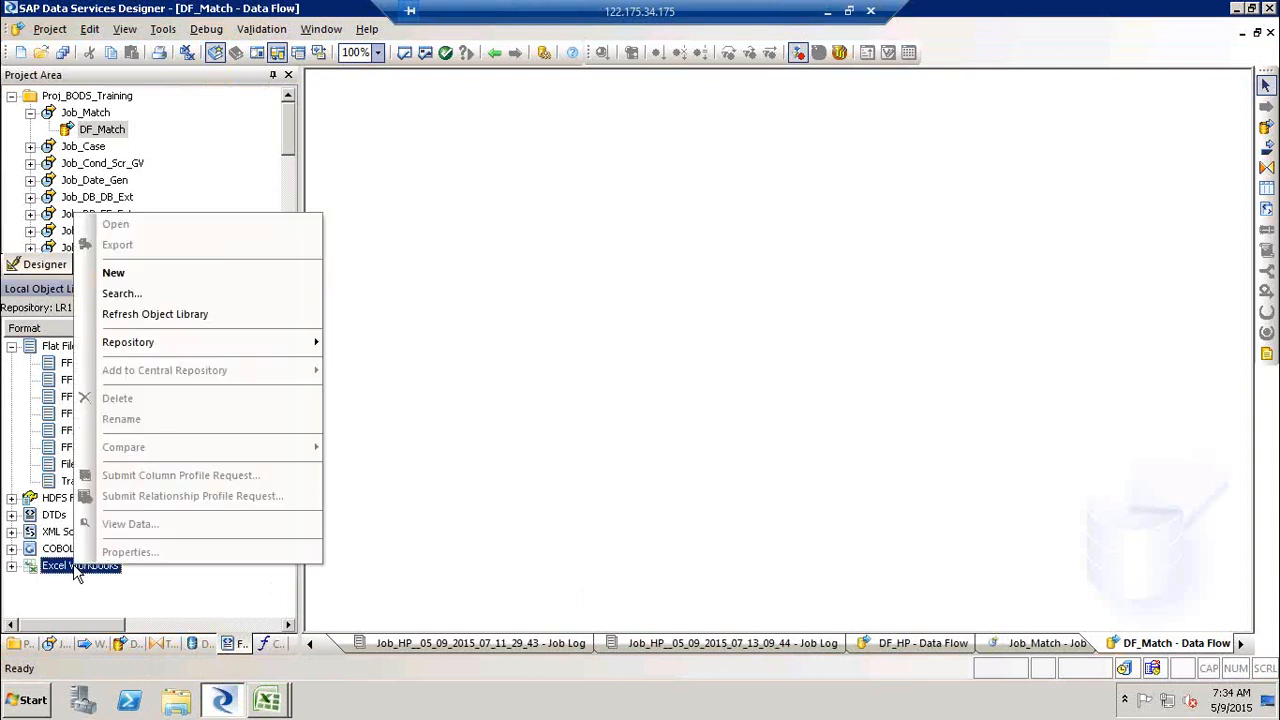
click(144, 272)
text(F)
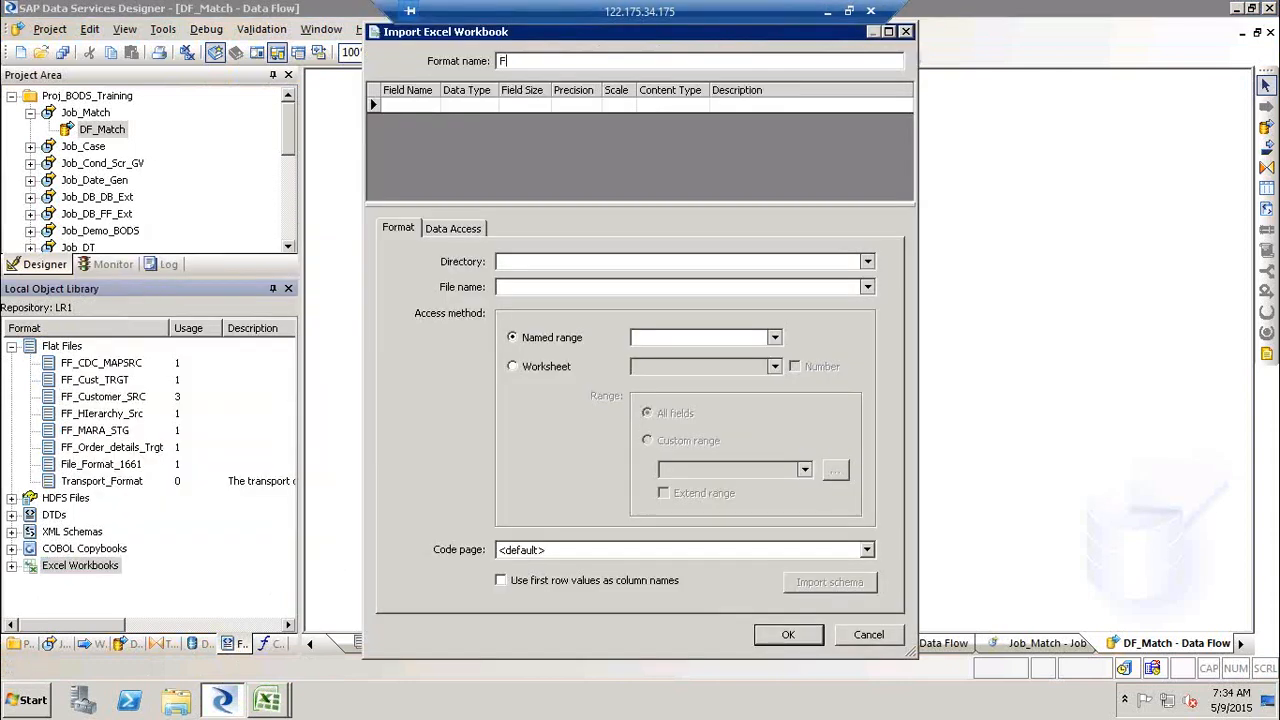
text(F_Test)
click(867, 262)
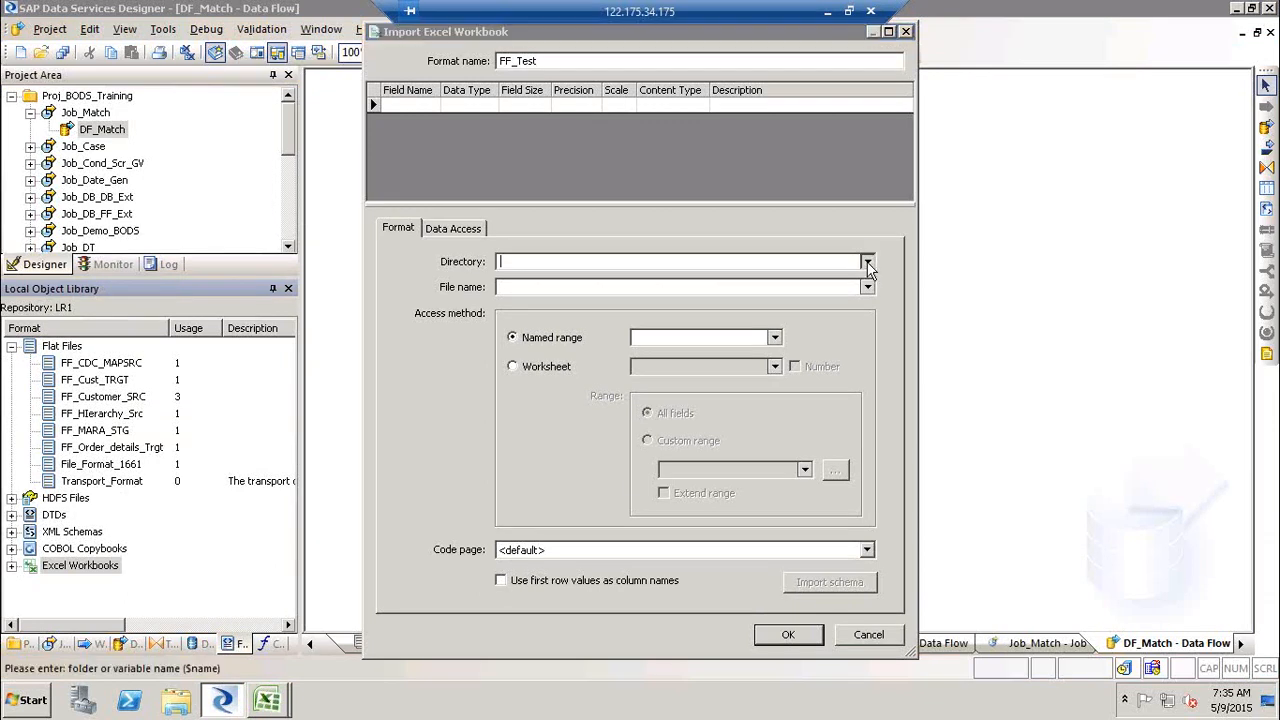
click(759, 284)
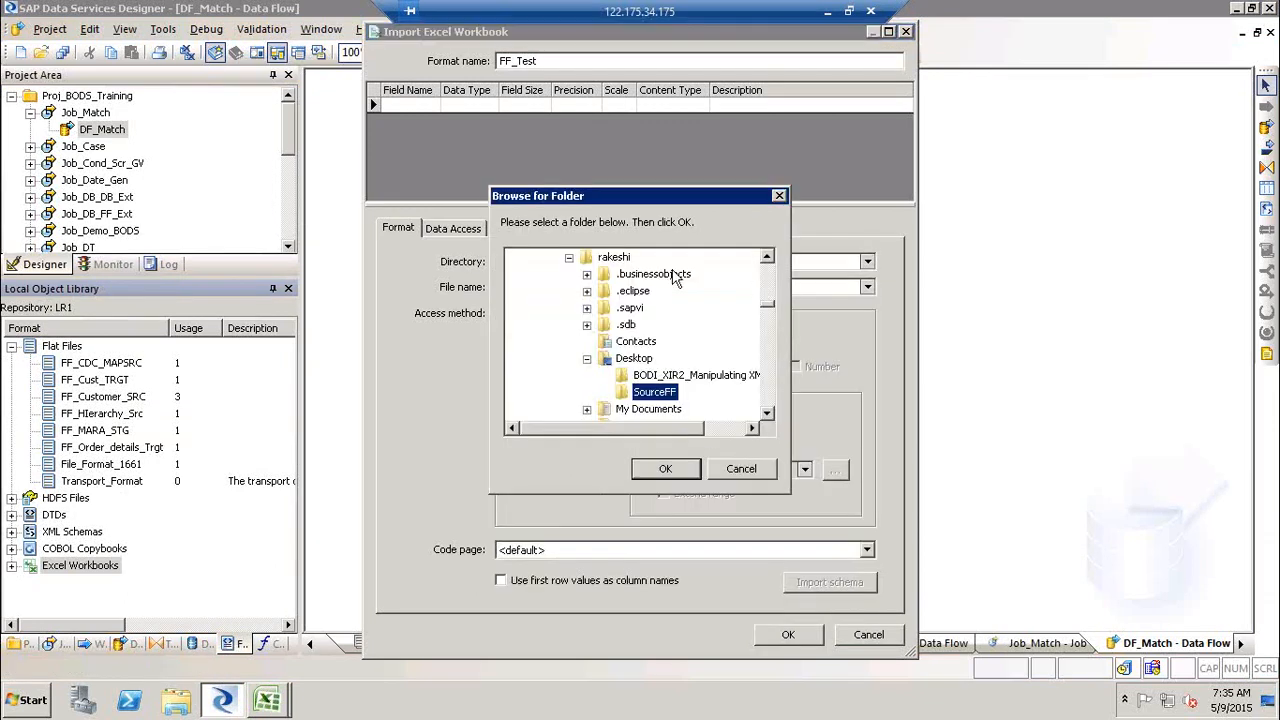
click(660, 470)
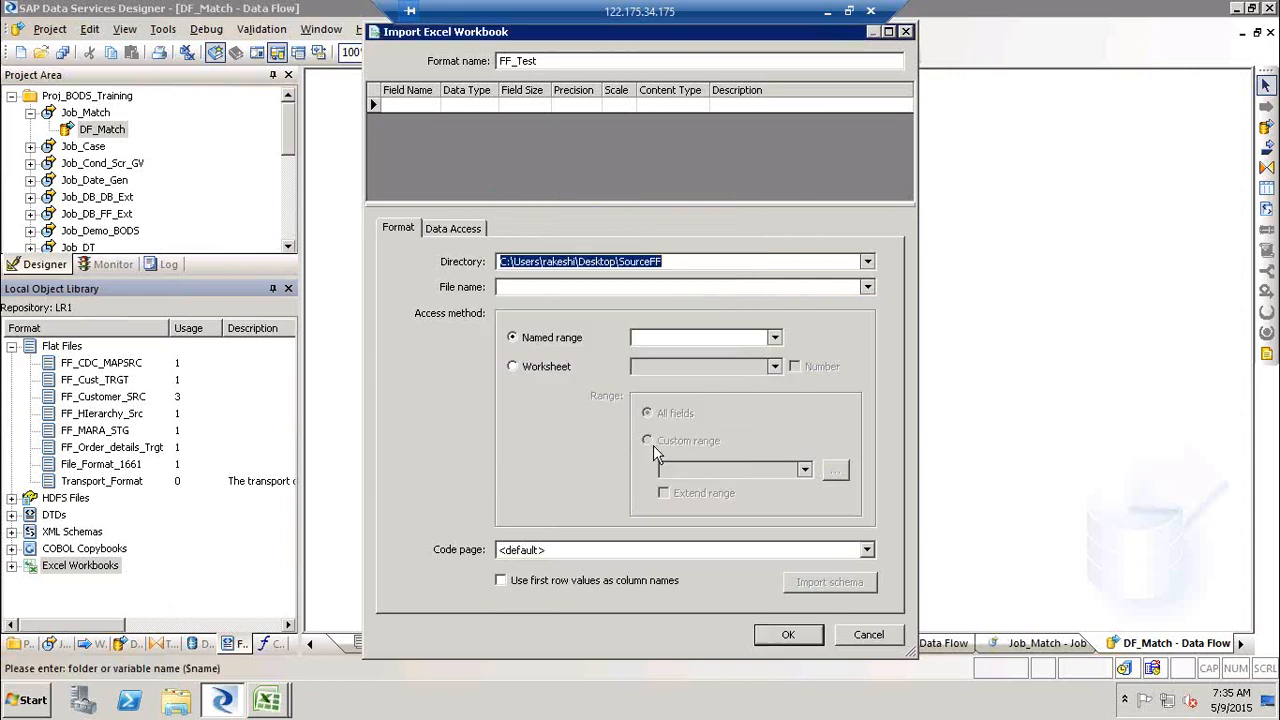
Step: Choose Match_Source.xls as the workbook file, access it by worksheet and use first row values as column names
click(866, 288)
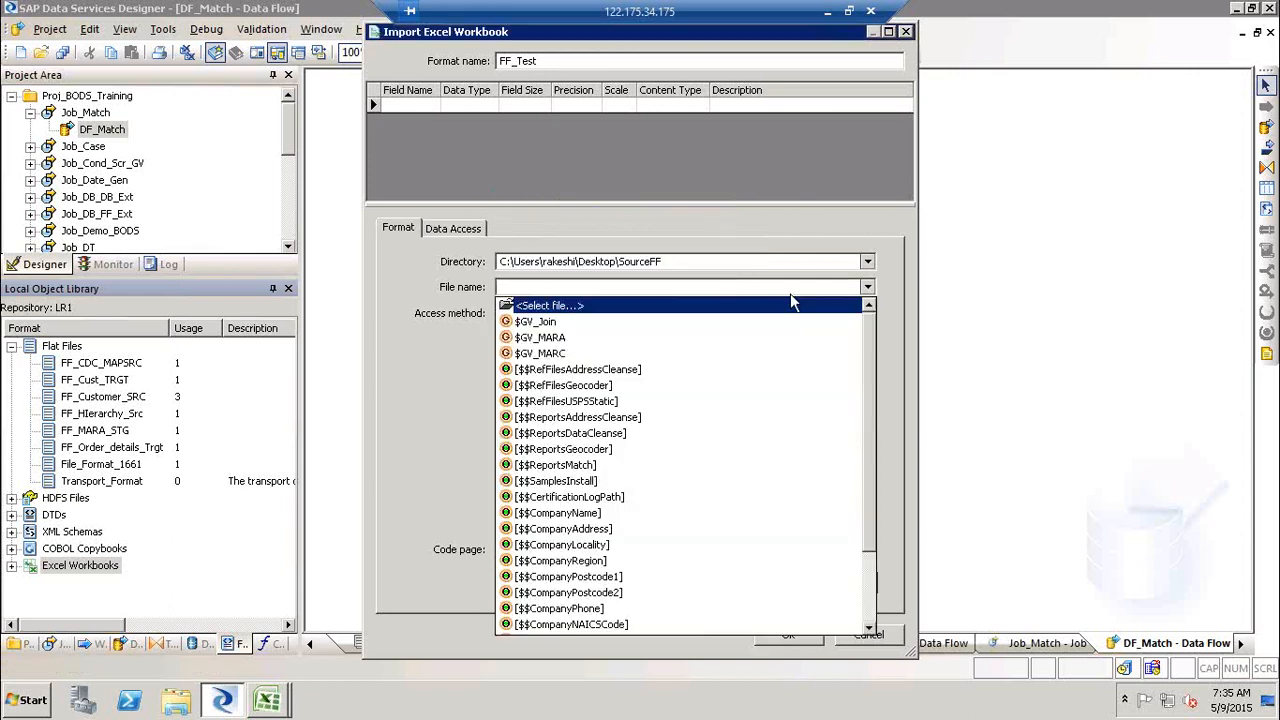
click(705, 306)
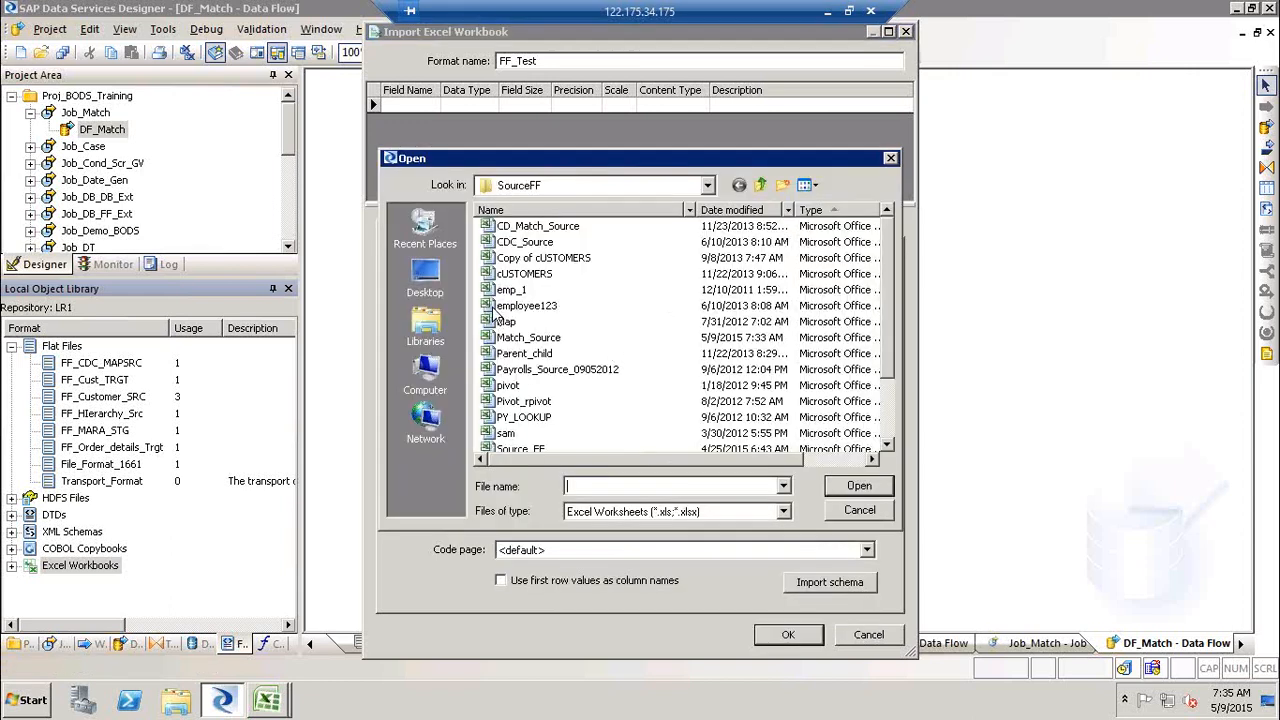
click(848, 484)
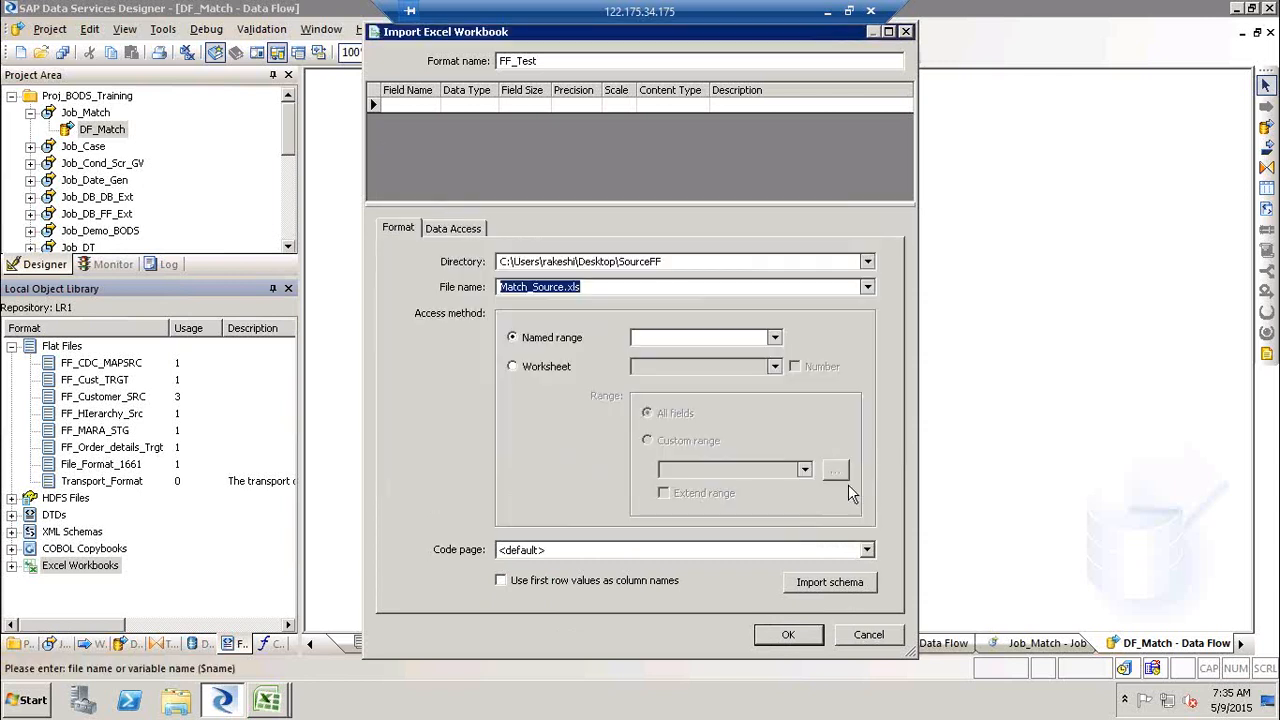
click(548, 372)
click(775, 367)
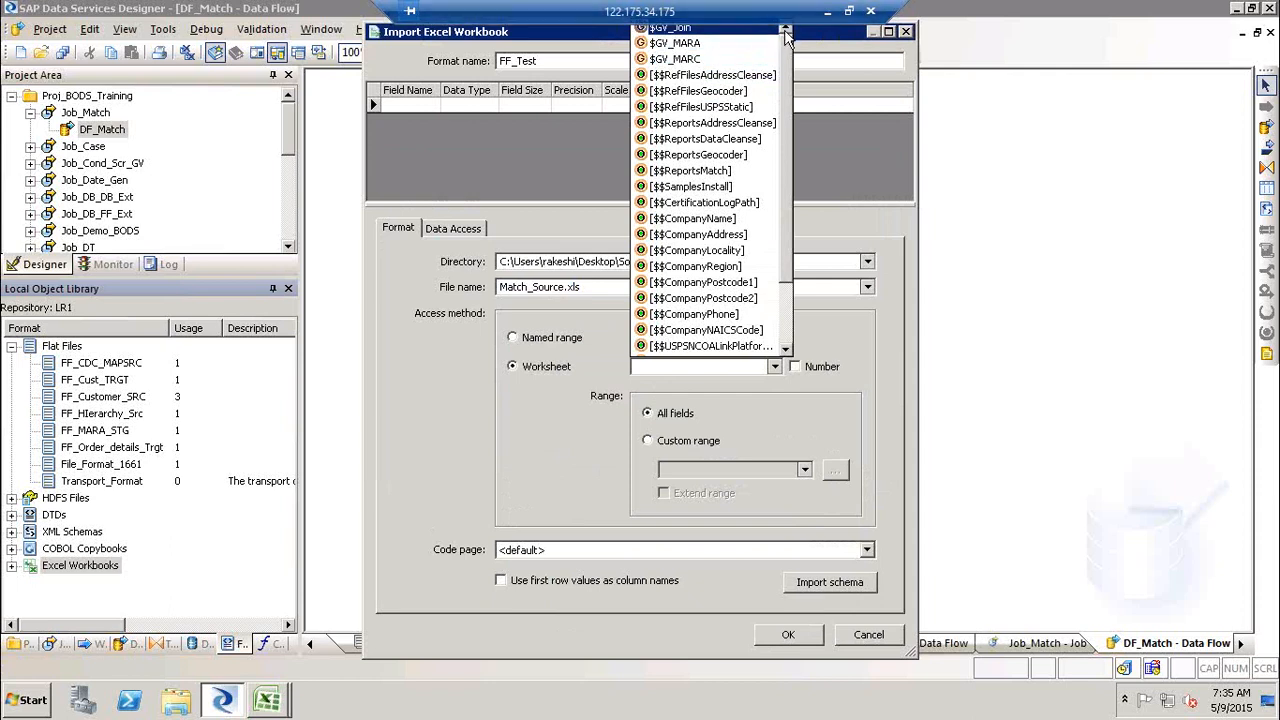
click(1007, 460)
click(648, 582)
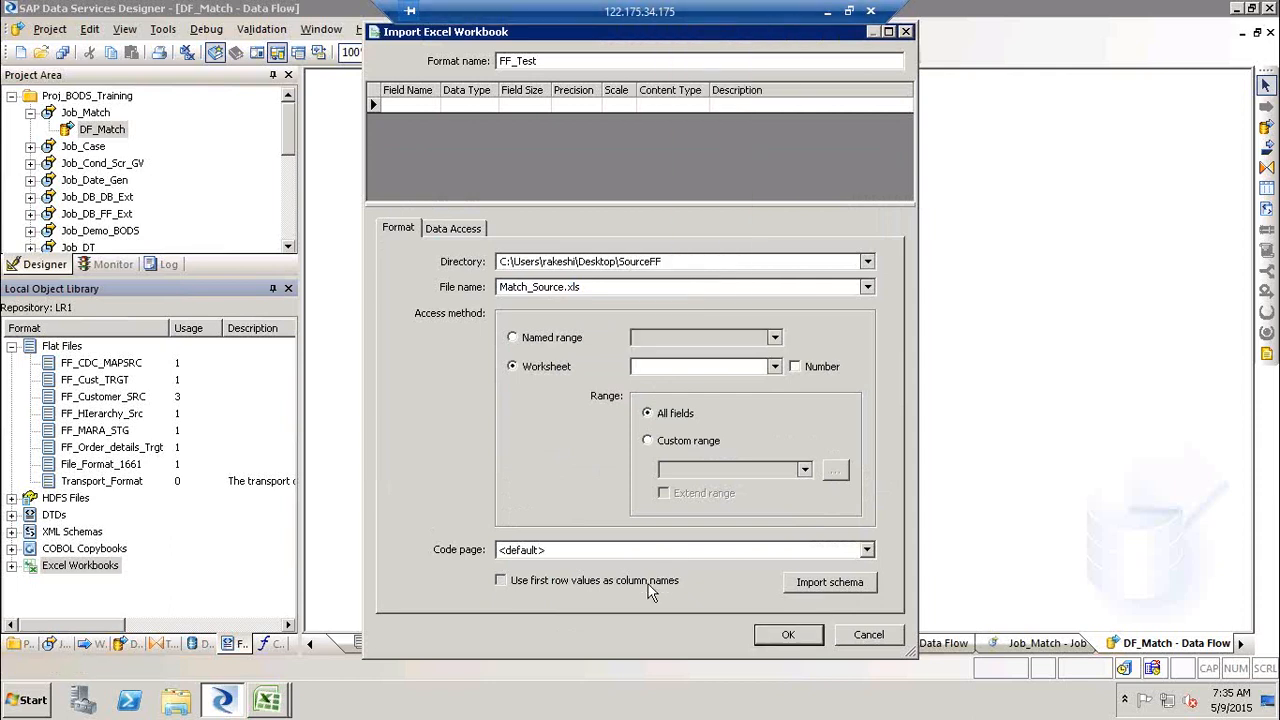
Step: Try to import the schema from the Match_Source.xls workbook, then discard the FF_Test format
click(841, 590)
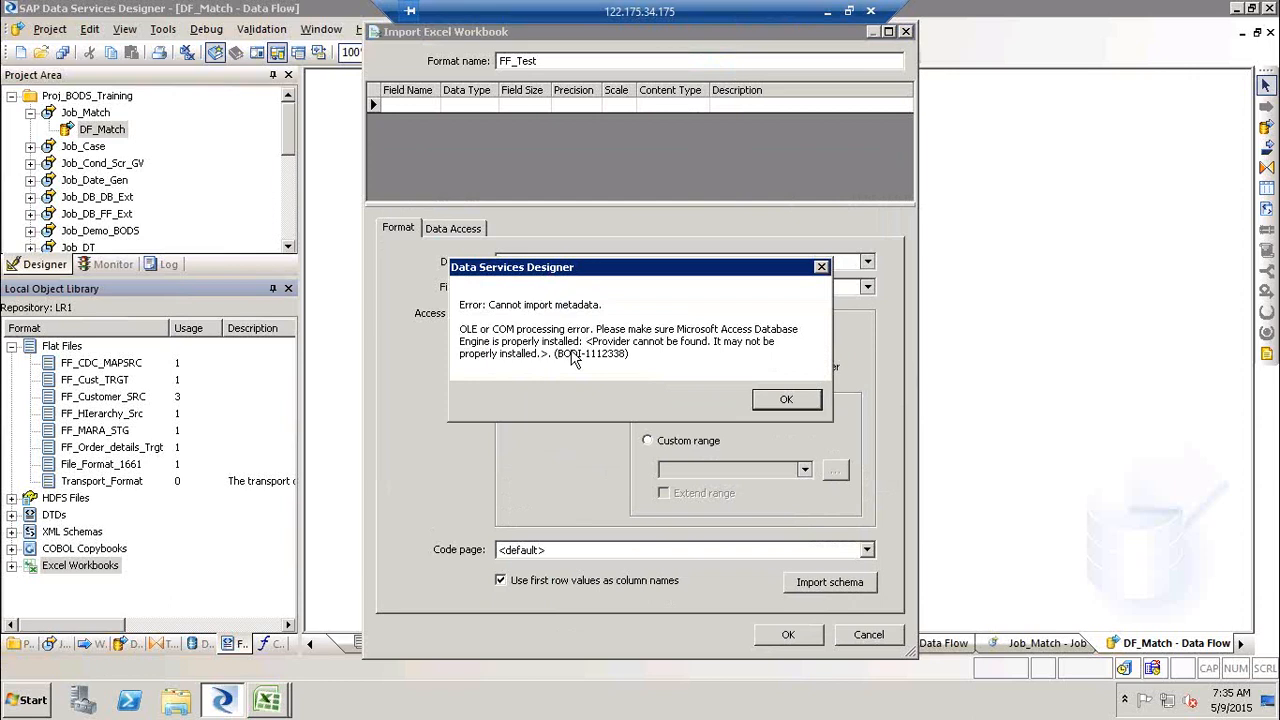
click(821, 266)
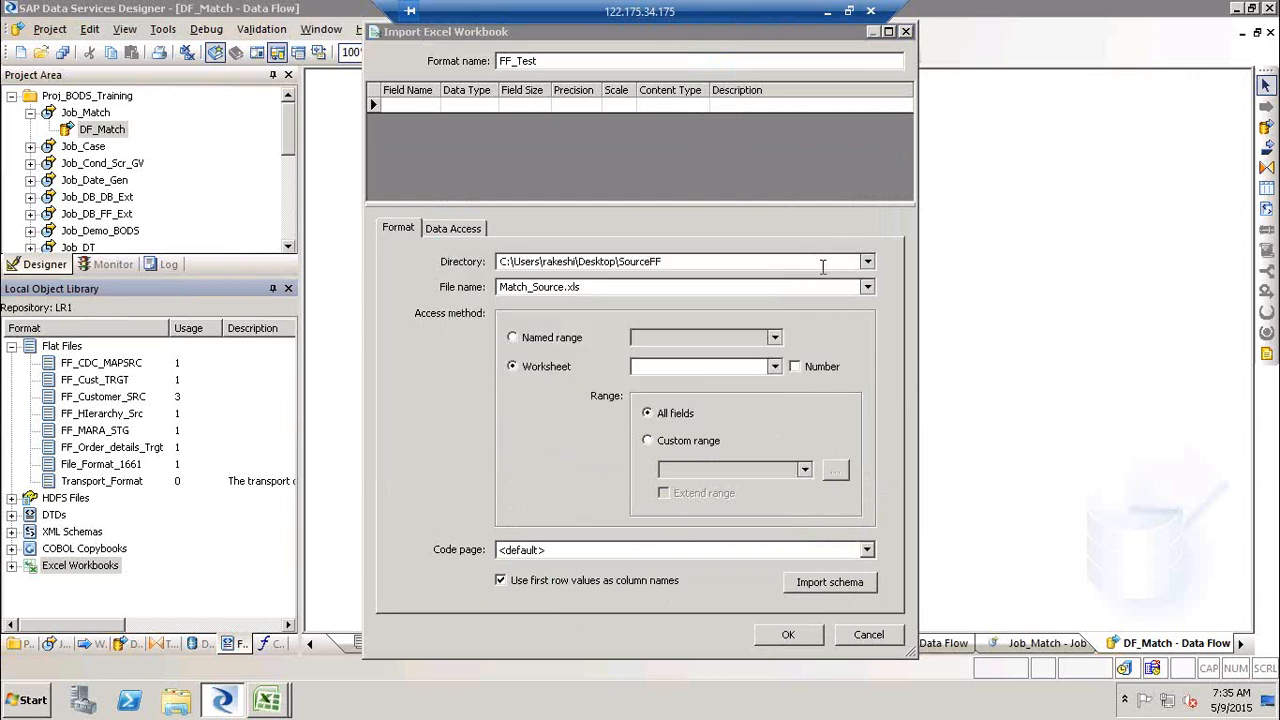
click(802, 262)
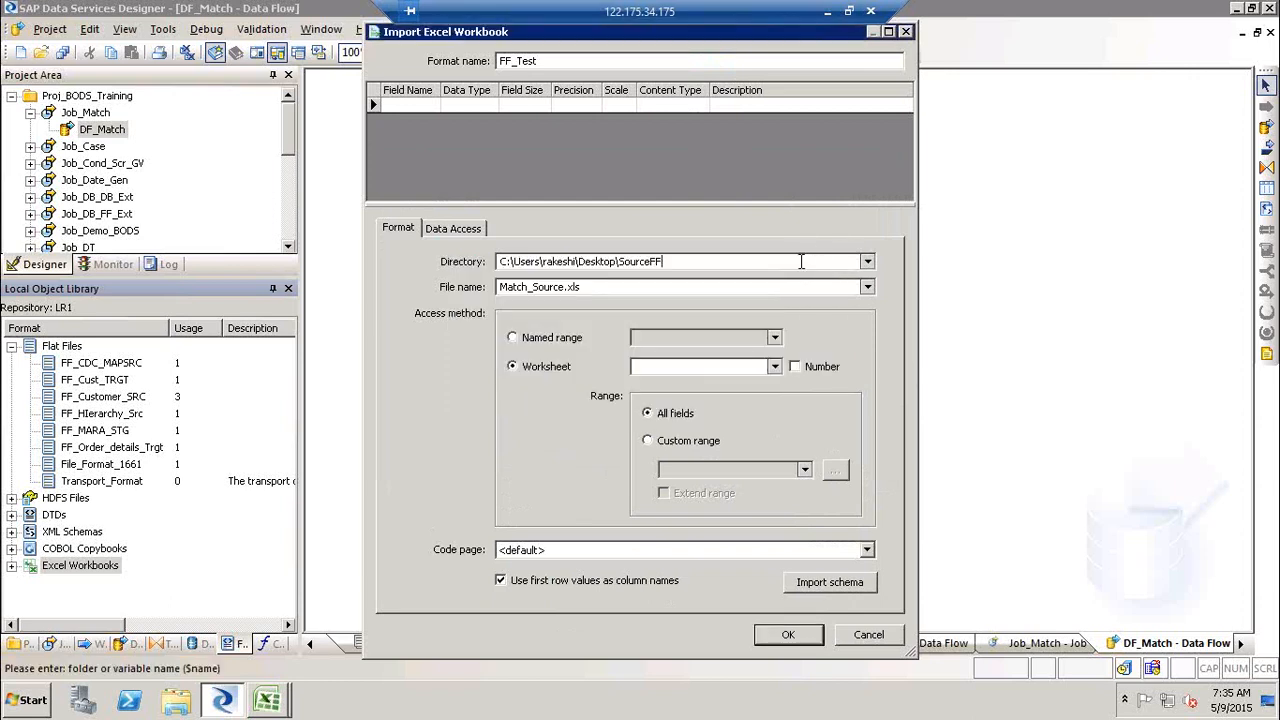
click(907, 33)
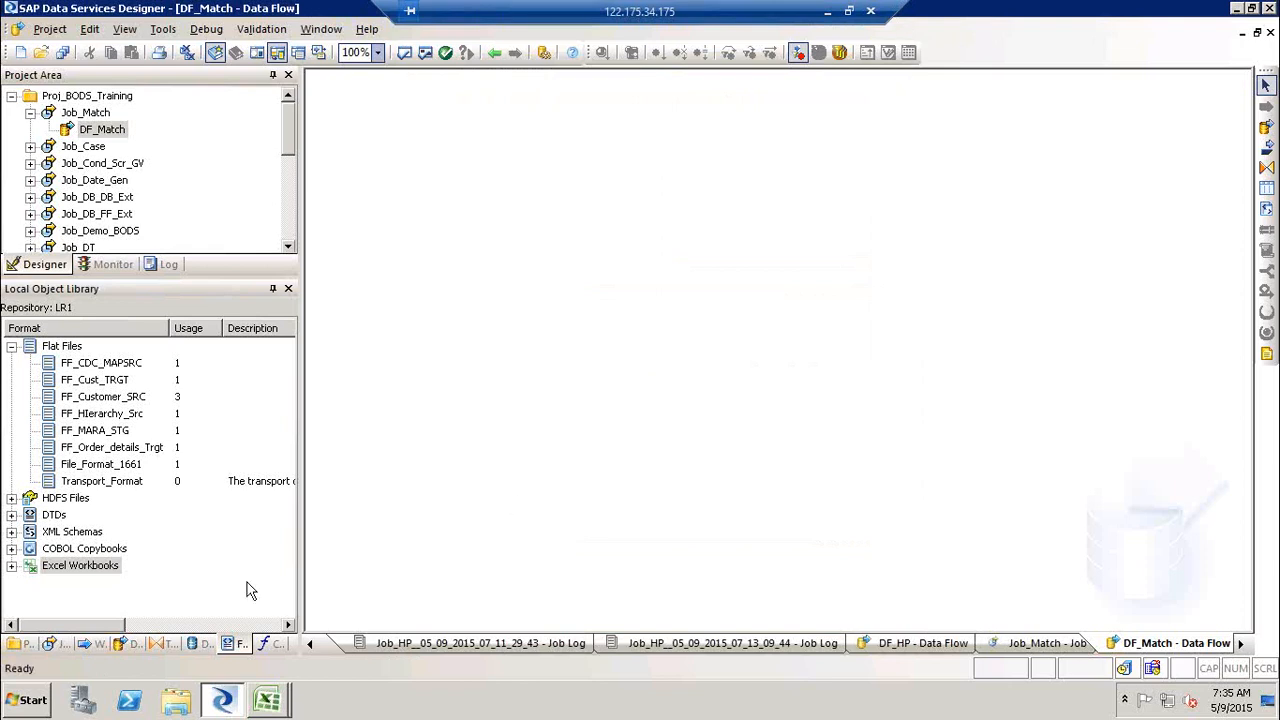
Step: Create a new flat file format named FF_MAtch_SRC with the SourceFF desktop folder as its root directory
right_click(60, 346)
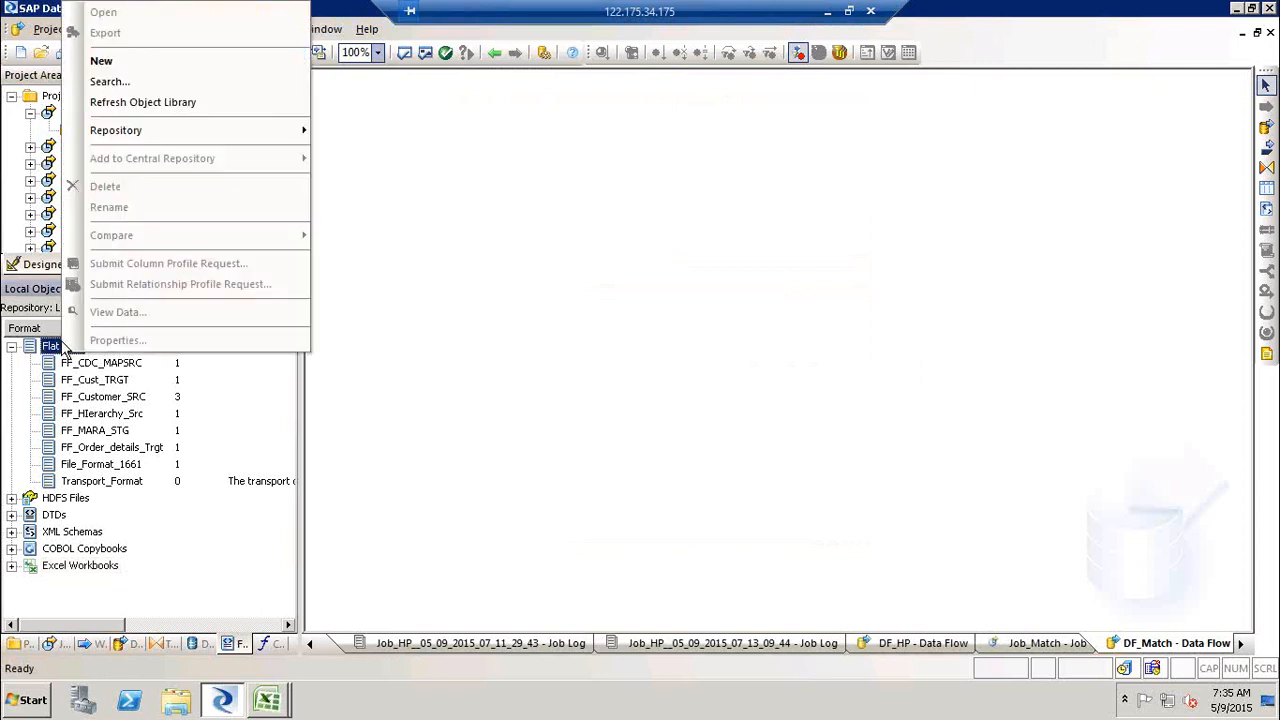
click(119, 58)
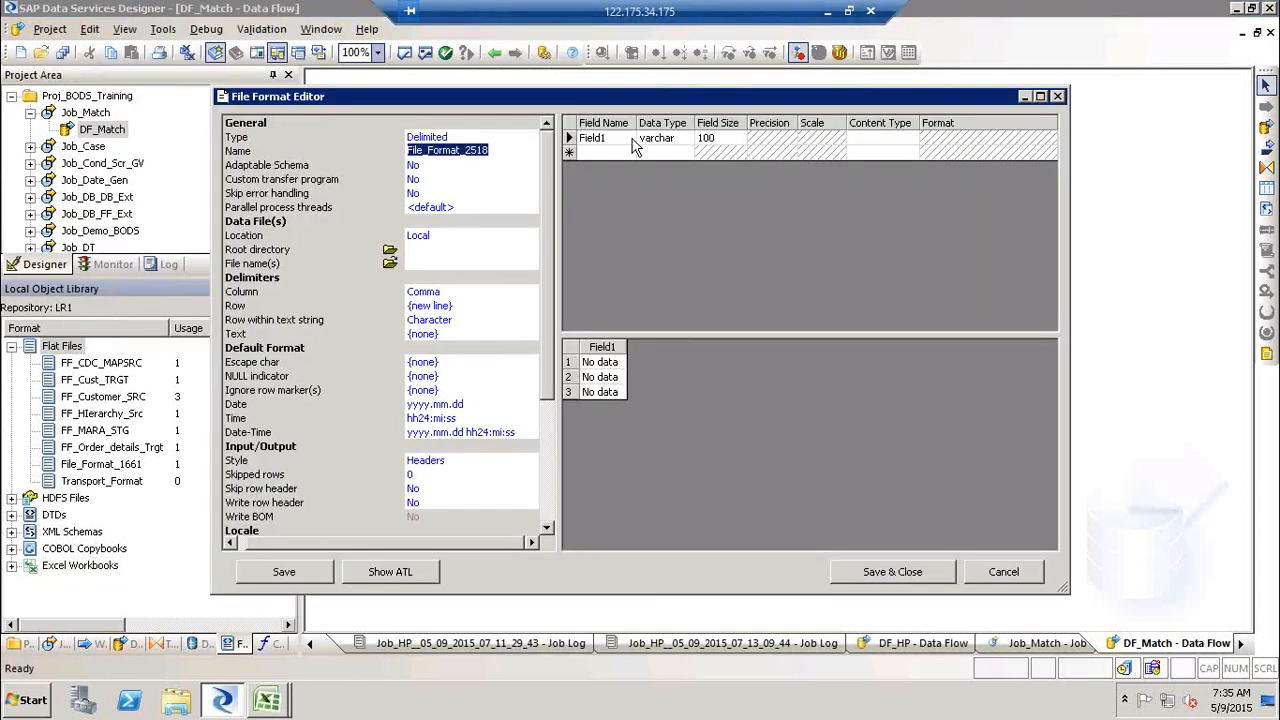
text(FF_MAtch_SRC)
click(388, 249)
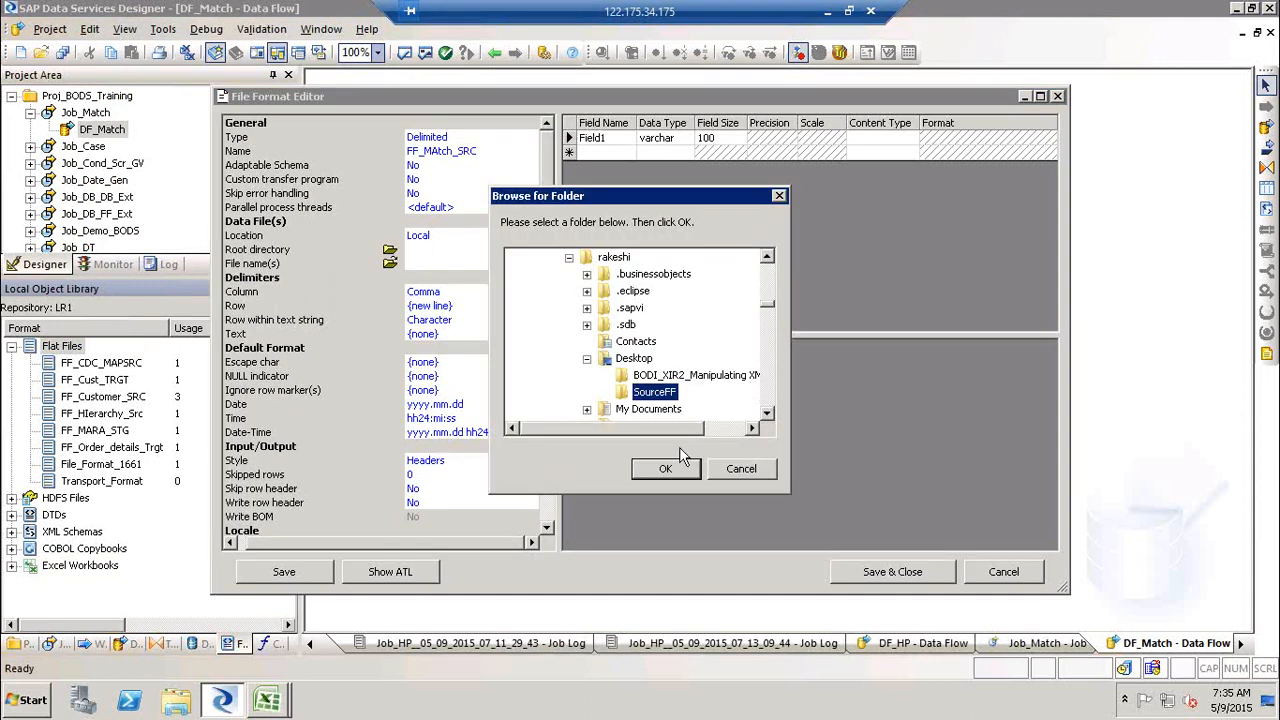
click(669, 470)
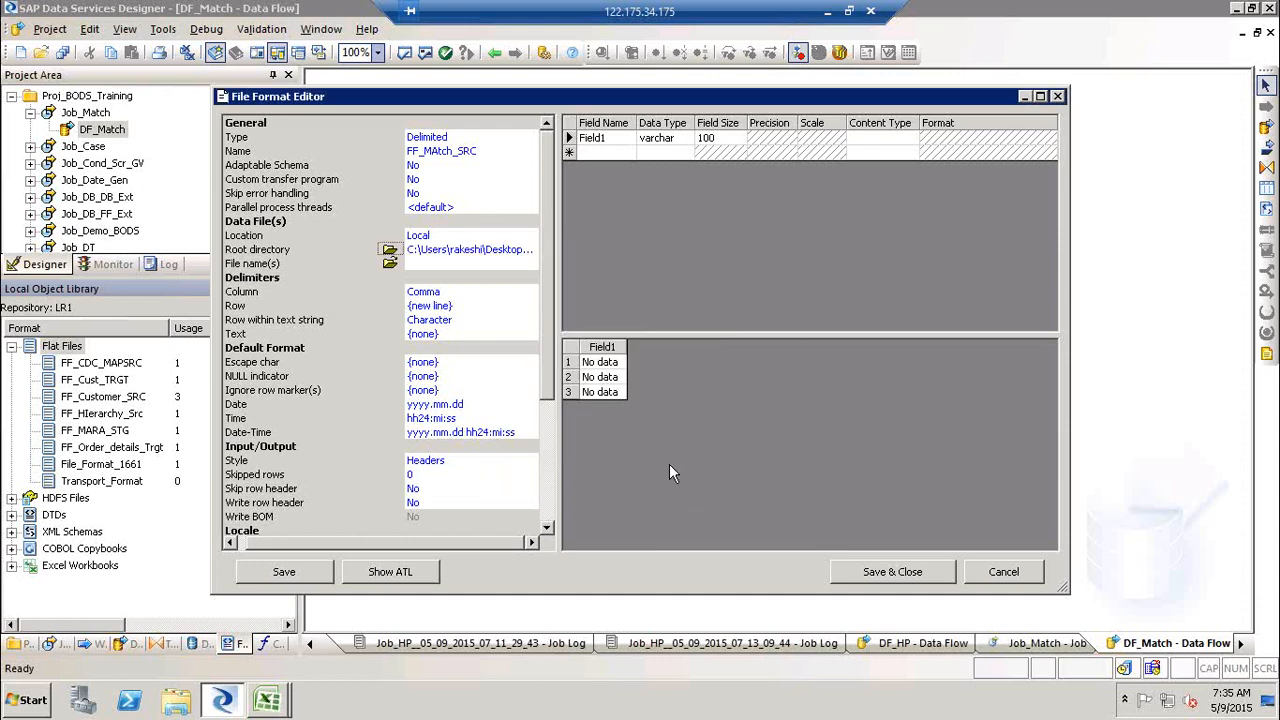
Step: Select Match_Source1.txt as the format's data file and overwrite the current schema with the file's schema
click(390, 264)
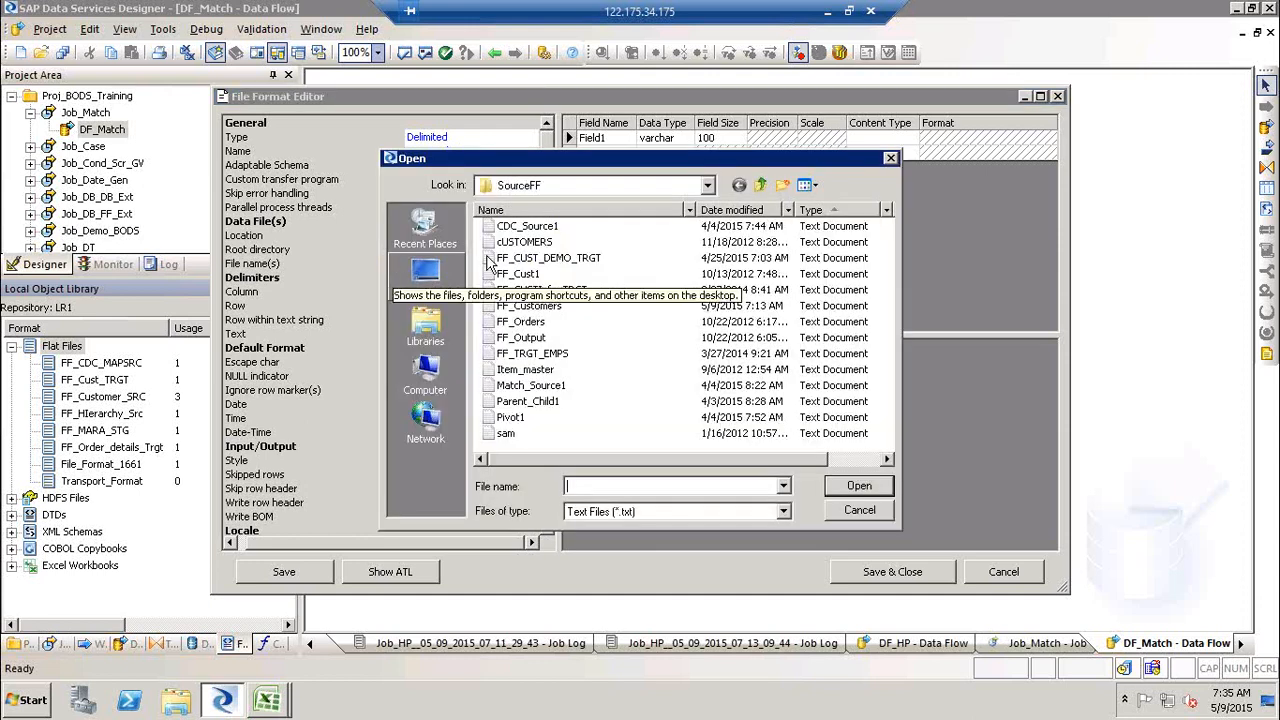
click(552, 386)
click(858, 486)
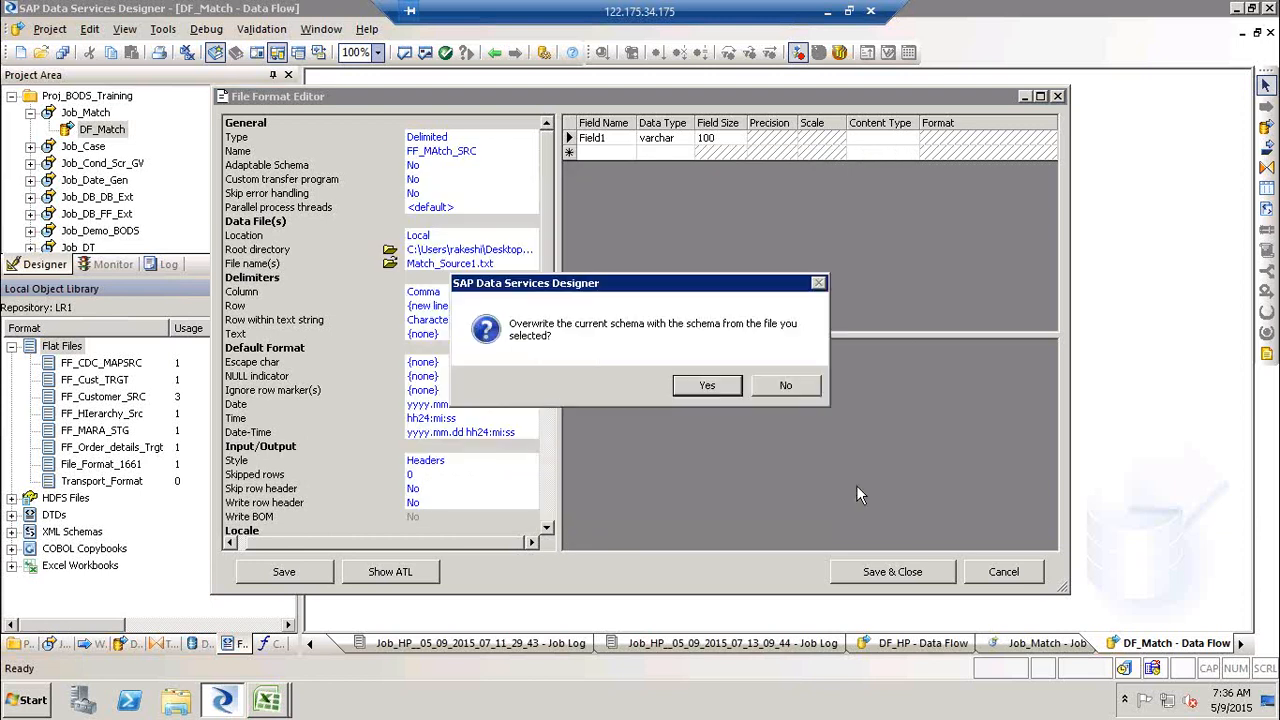
click(724, 388)
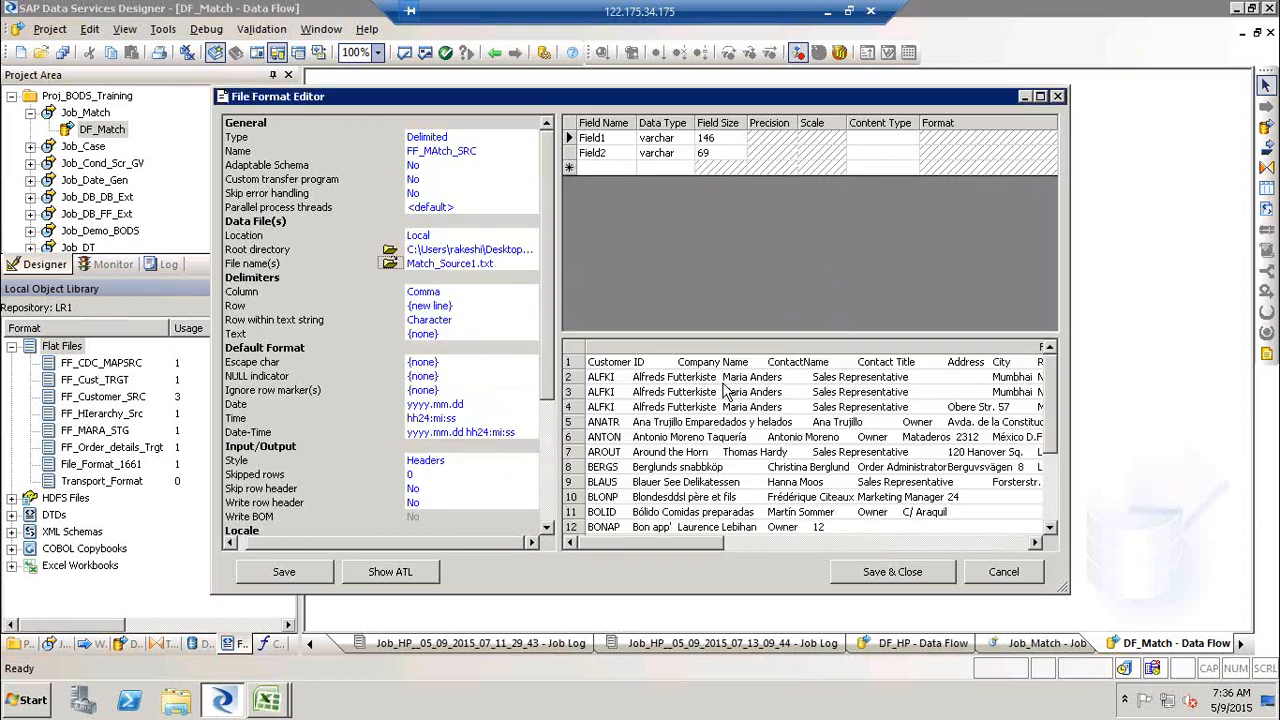
Step: Set the column delimiter of FF_MAtch_SRC to Tab and overwrite the schema with the one from the file
click(503, 291)
click(530, 291)
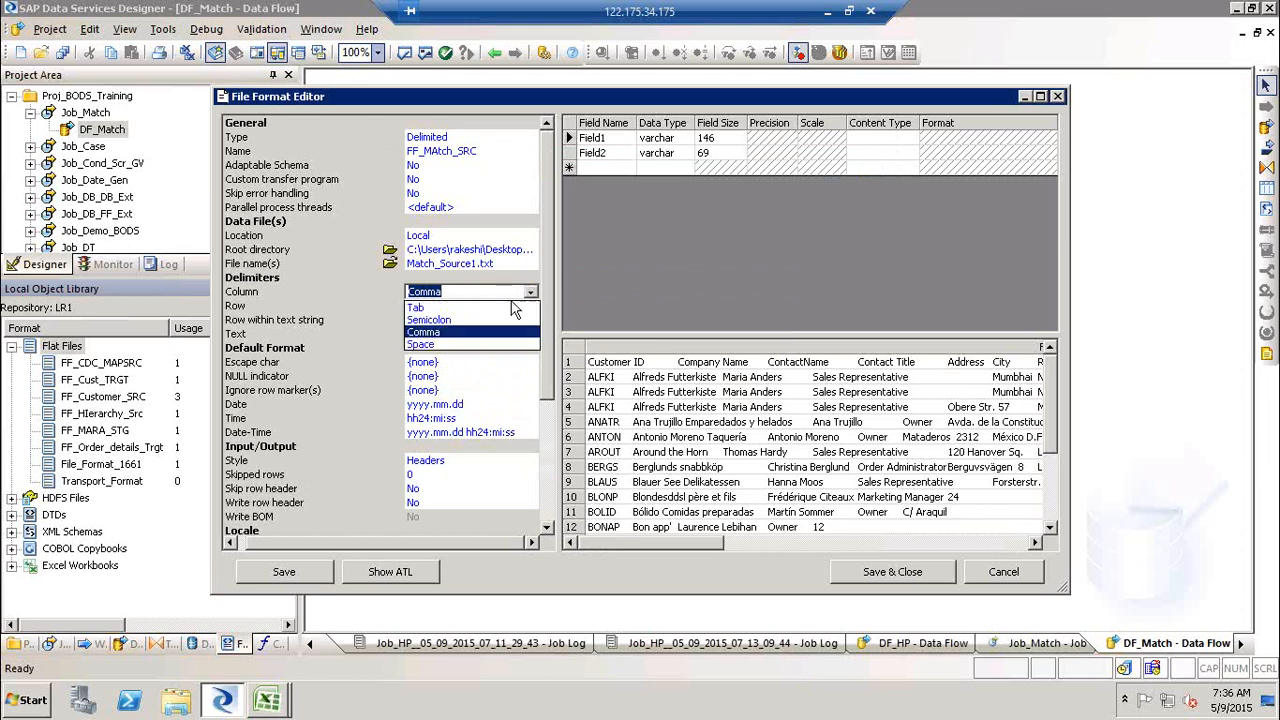
click(499, 310)
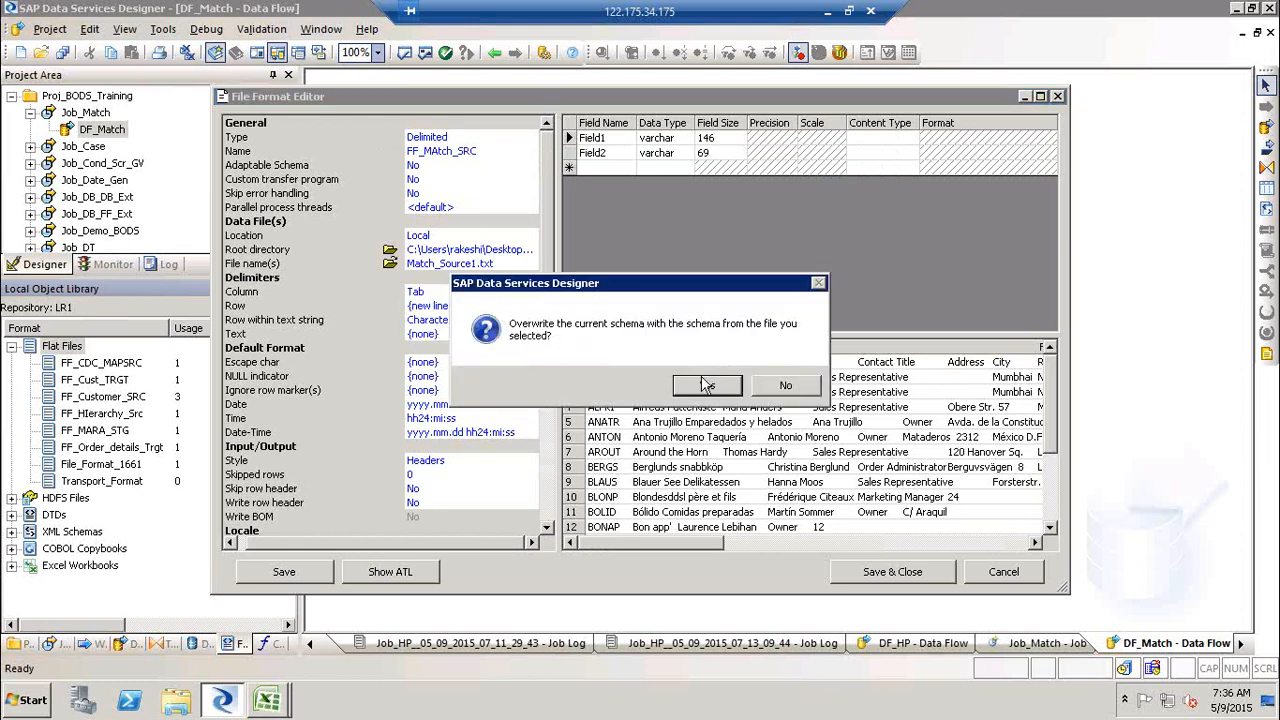
click(705, 384)
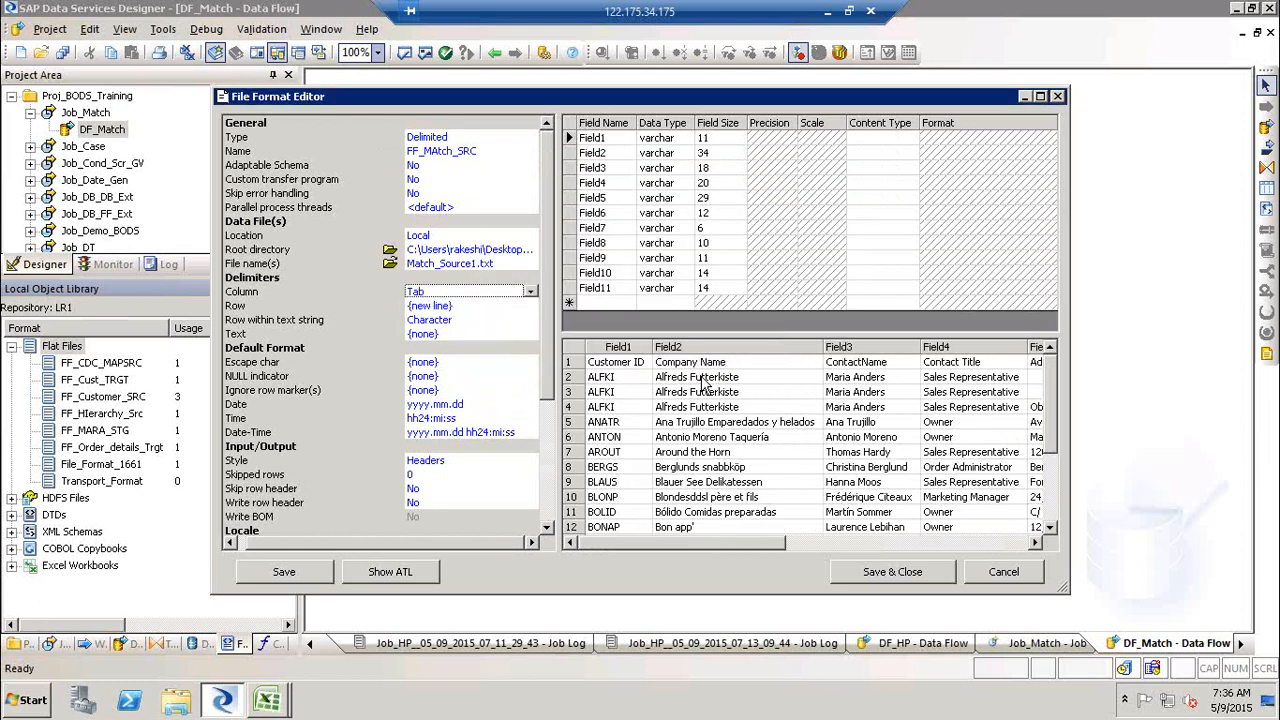
Step: Set Skip row header to Yes, overwrite the schema with the file's header names, and save and close the format
click(466, 489)
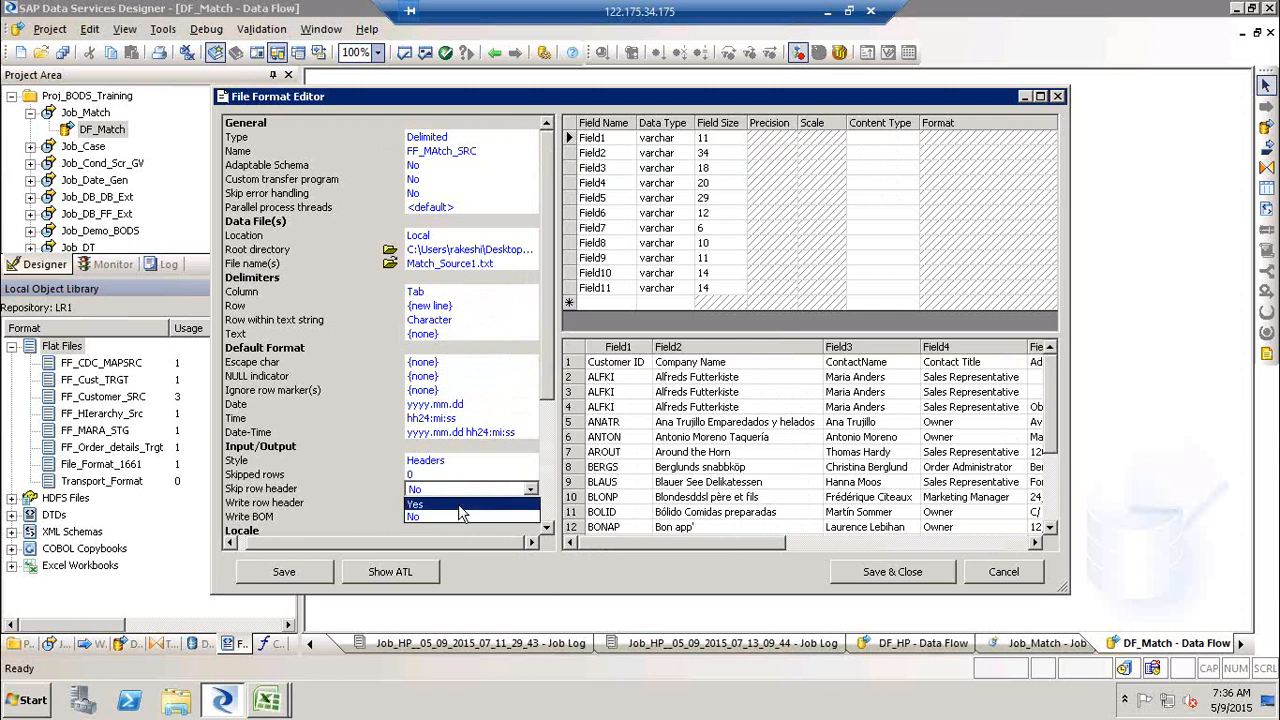
click(462, 506)
click(697, 386)
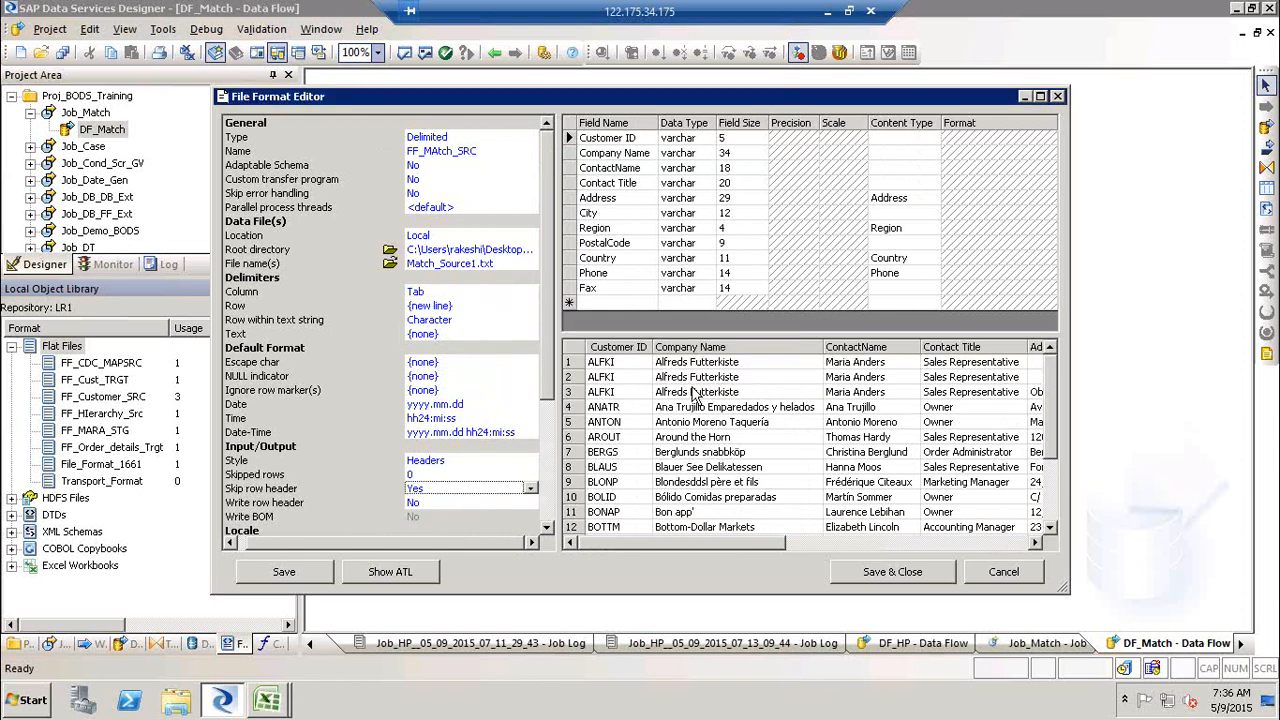
click(900, 585)
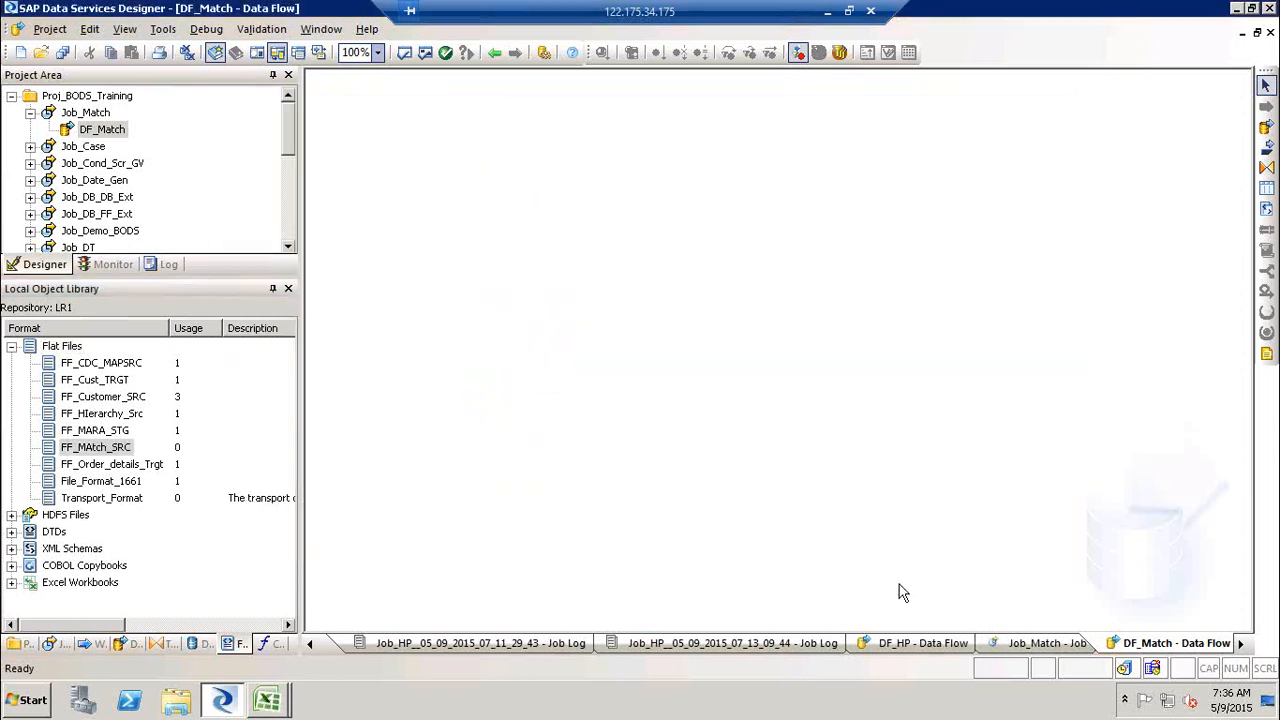
Step: Place the FF_MAtch_SRC flat file format in the DF_Match data flow as a source
click(96, 448)
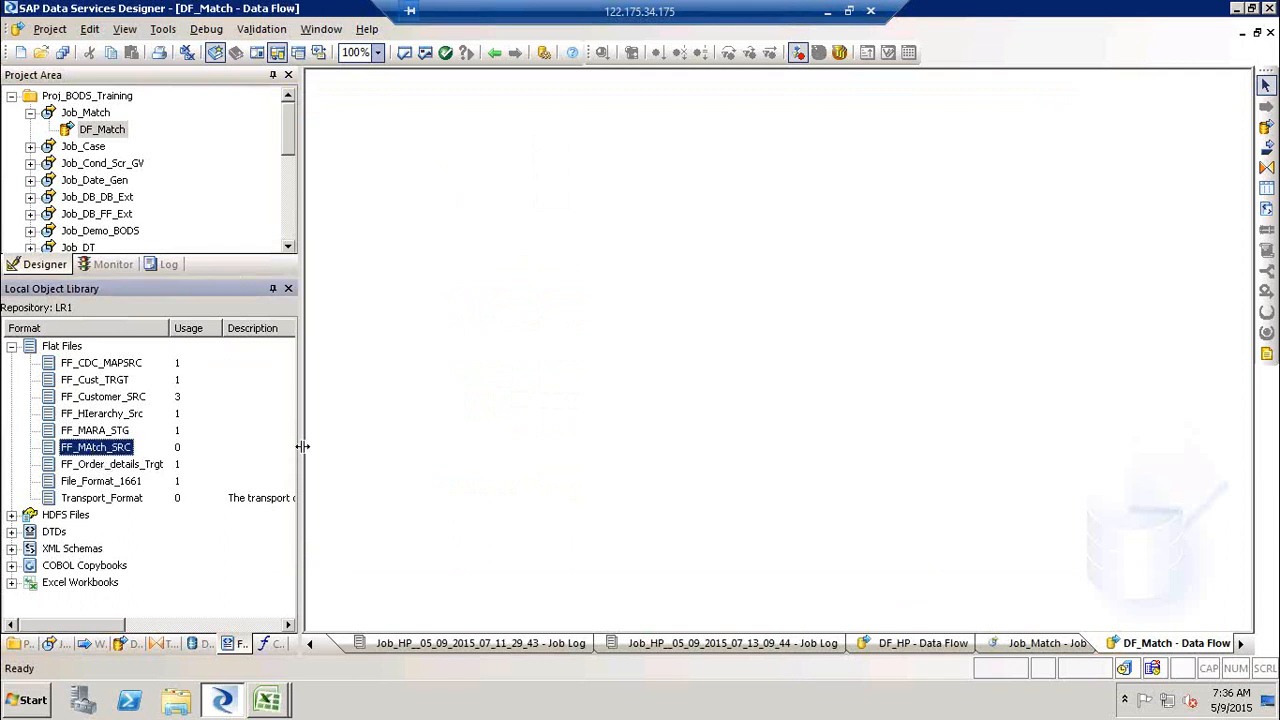
drag(100, 450, 454, 246)
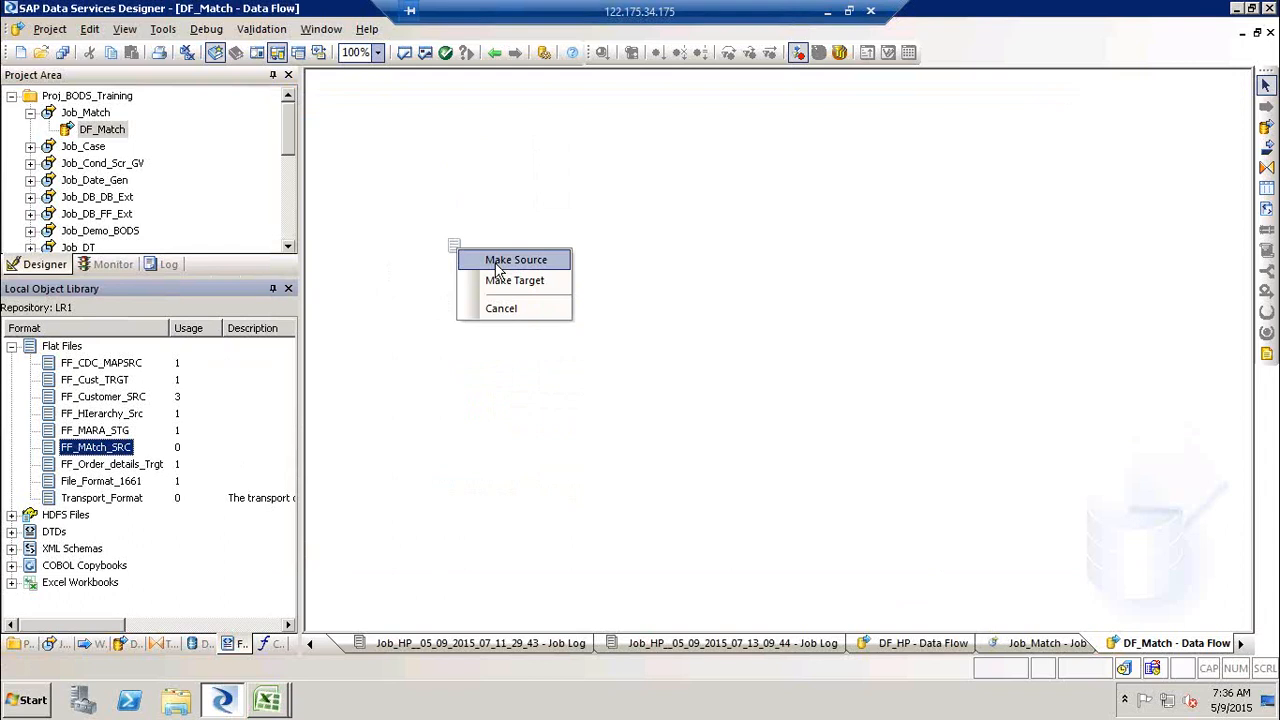
click(497, 261)
drag(490, 287, 447, 215)
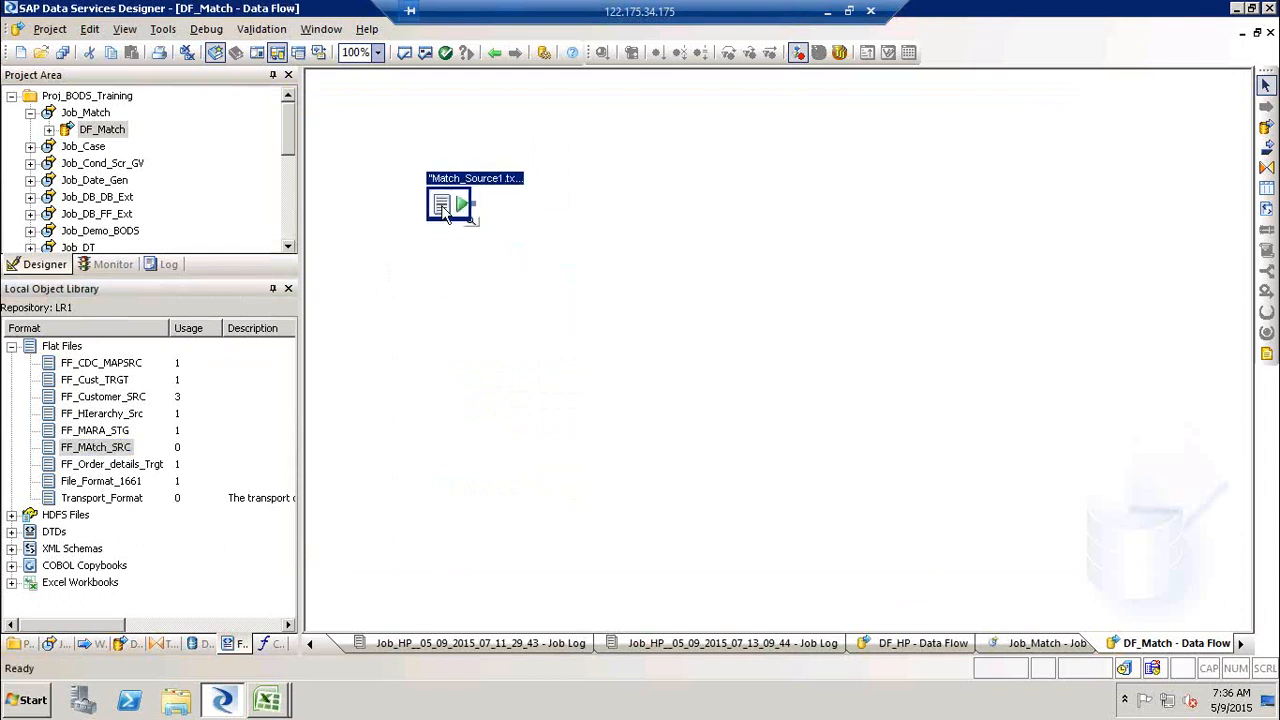
click(600, 248)
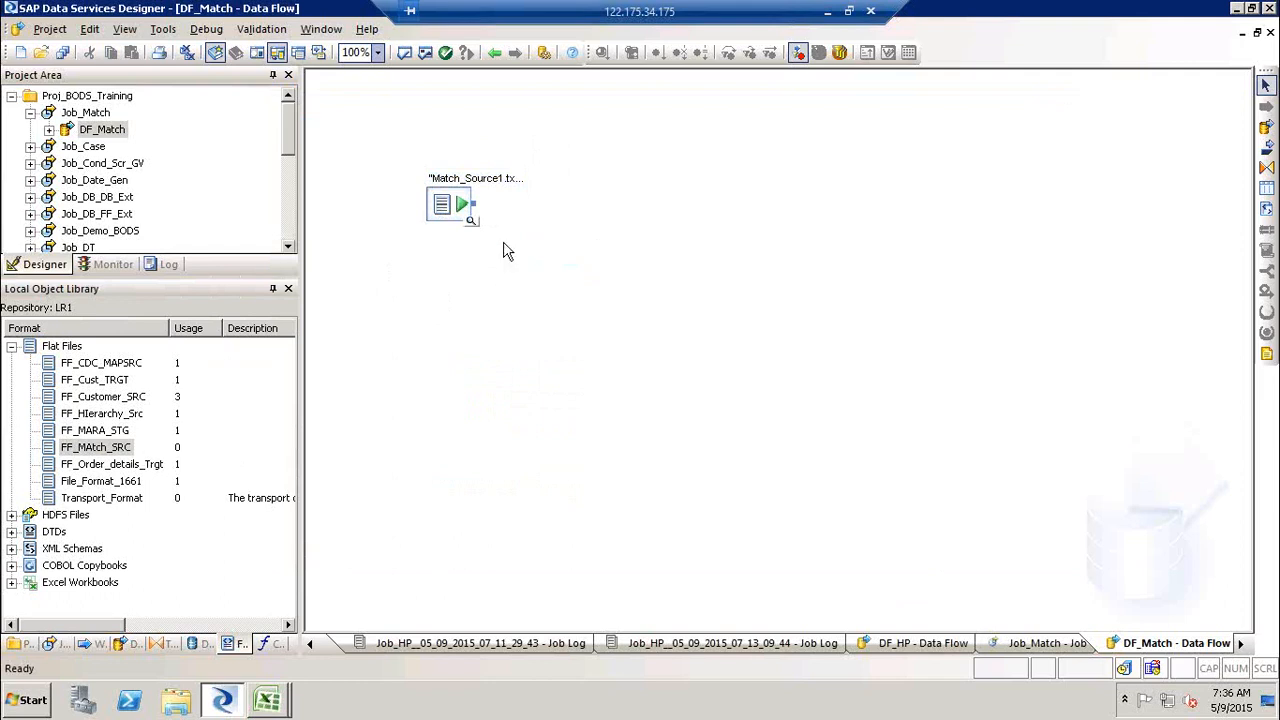
Step: View the Match_Source1.txt source data and compare the address and phone values of the duplicate ALFKI records, then close the preview
click(472, 222)
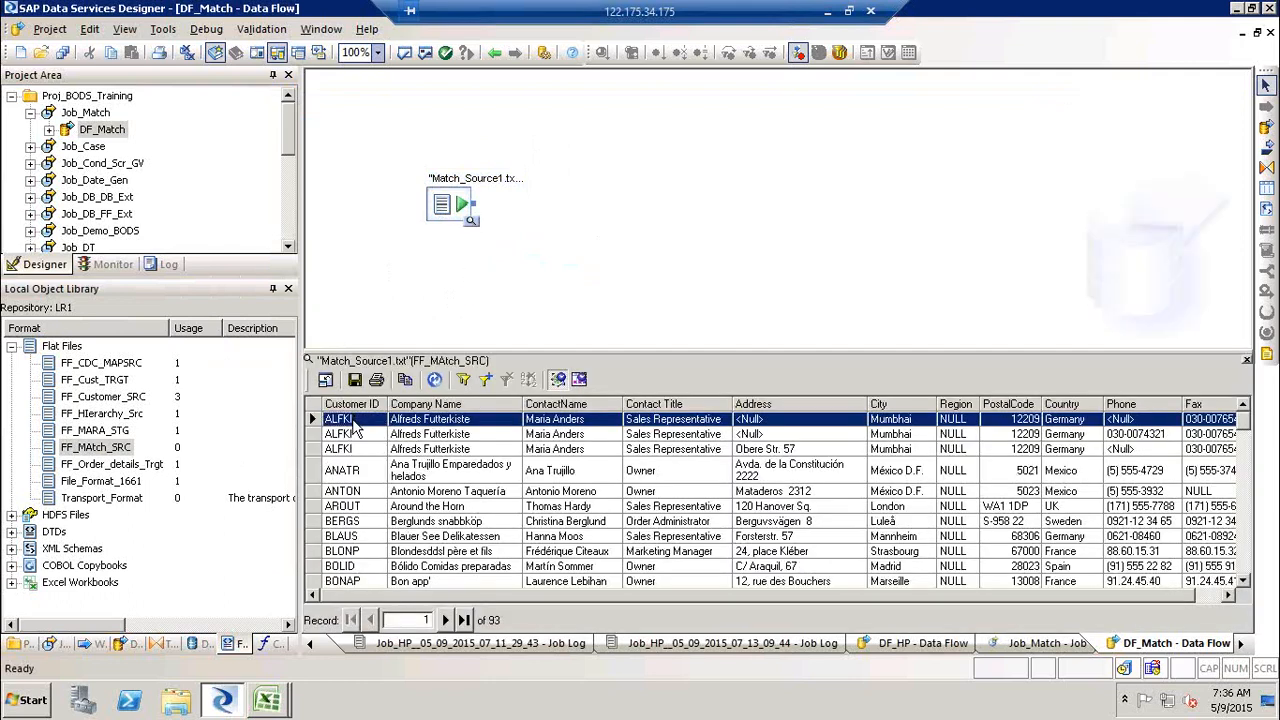
click(795, 450)
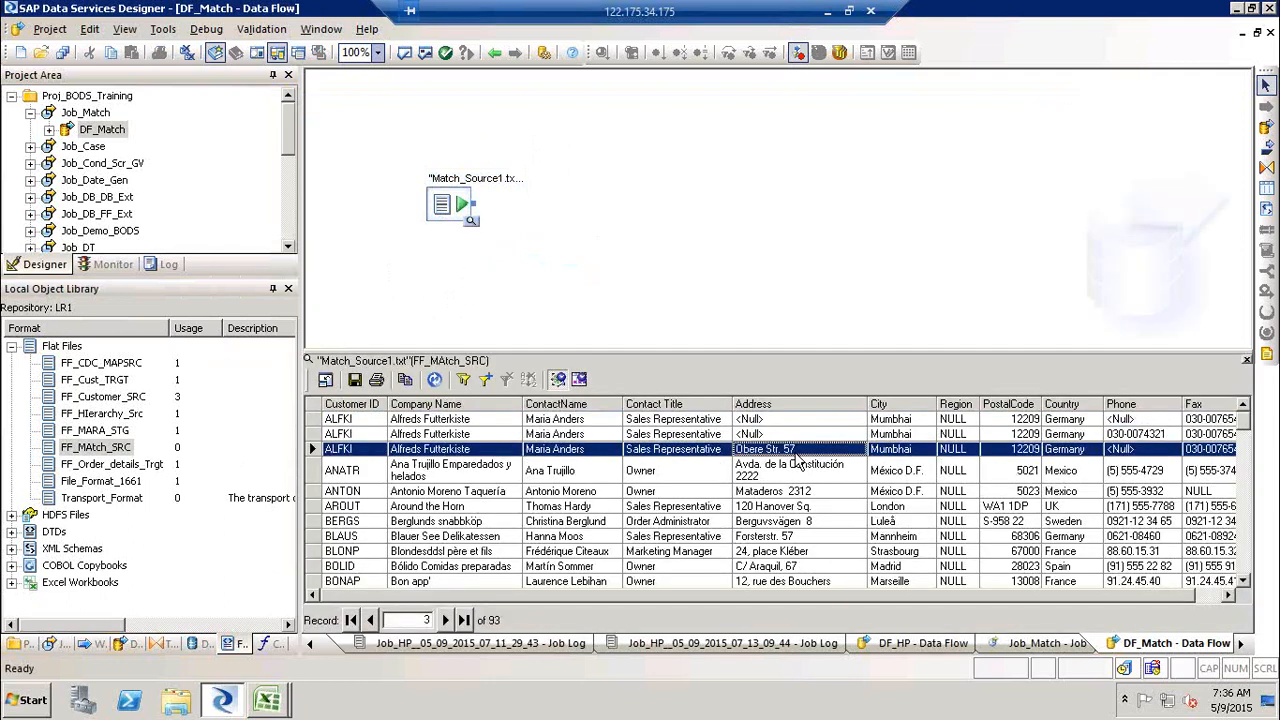
click(1150, 437)
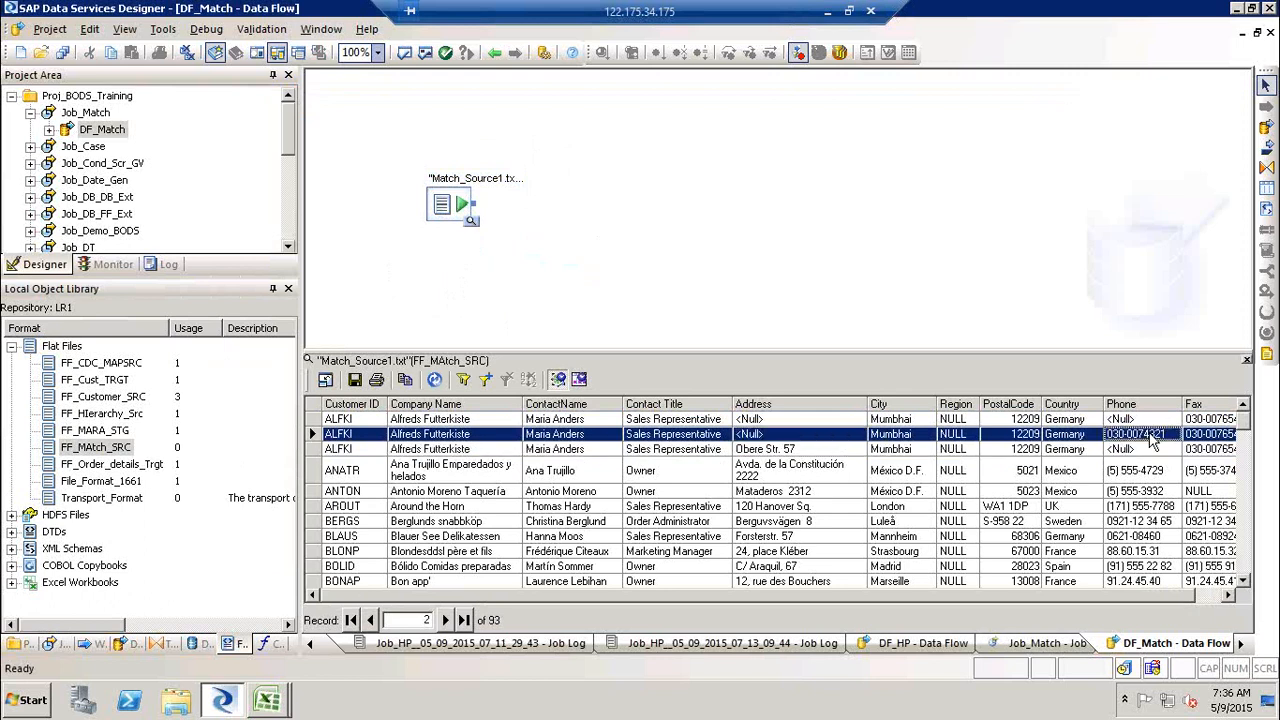
click(1150, 419)
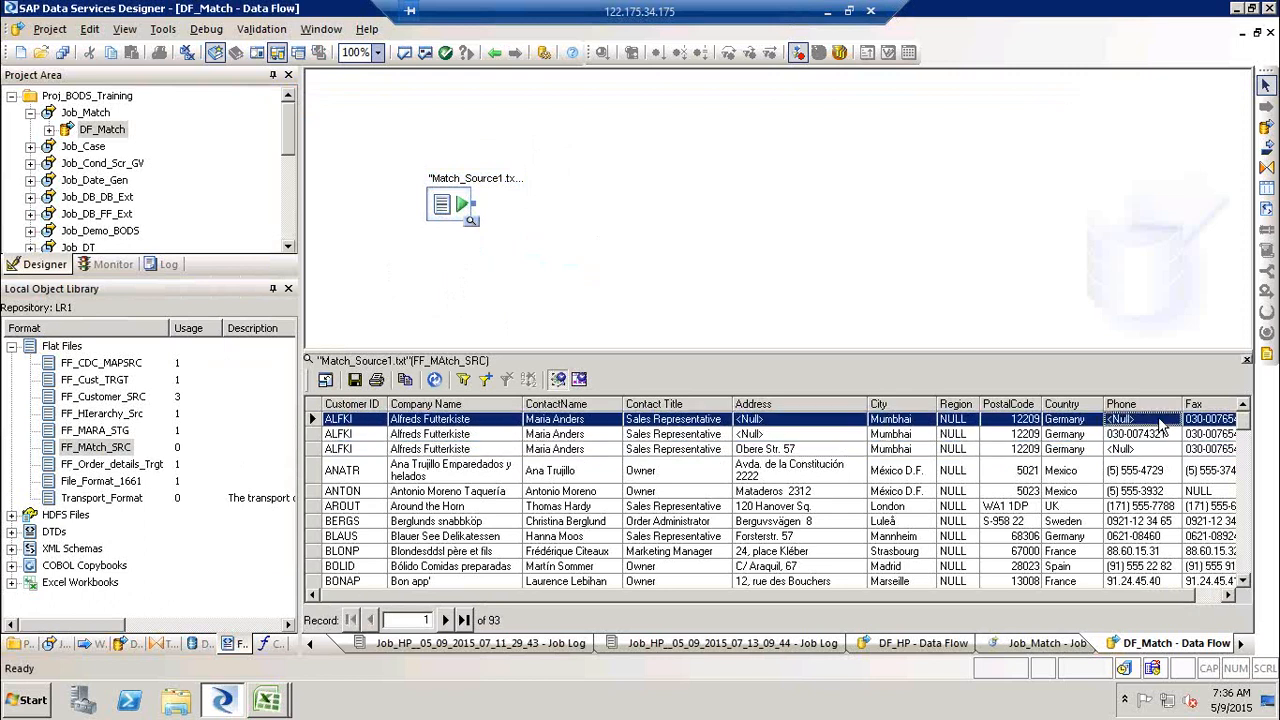
click(1246, 359)
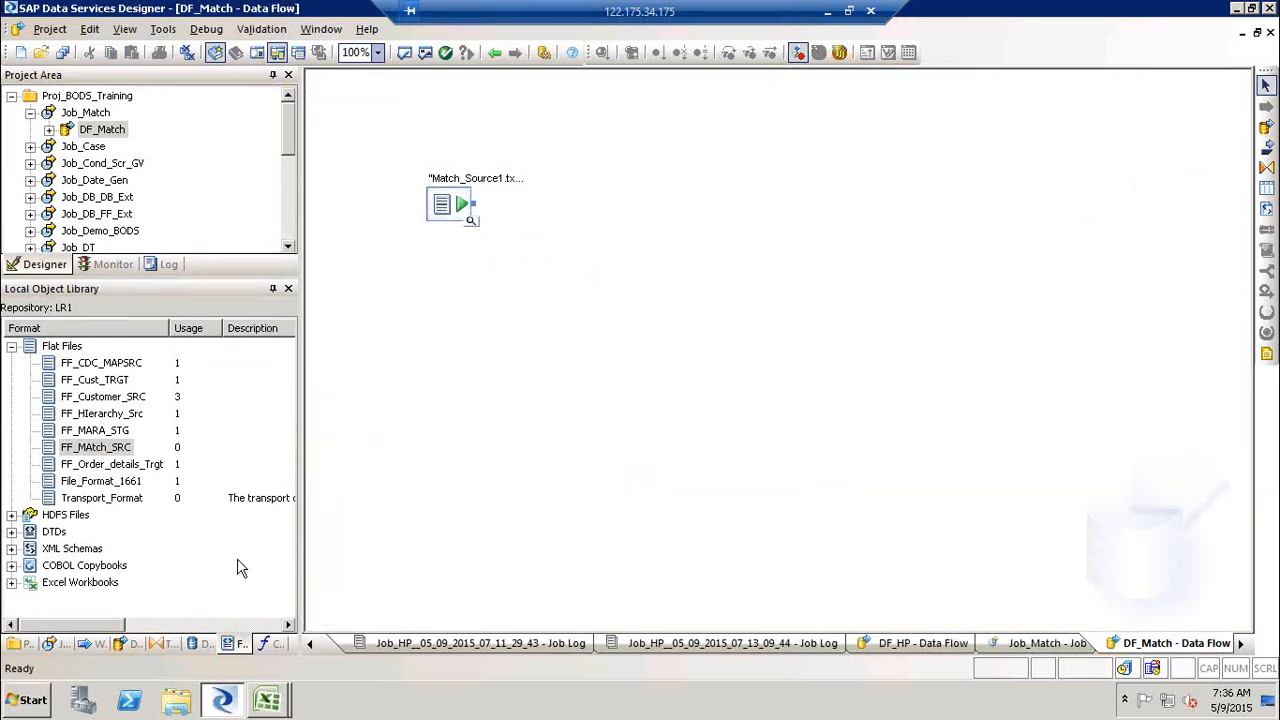
Step: Add the Base_Match transform from the Data Quality Match group to the data flow and connect the source file to it
click(175, 645)
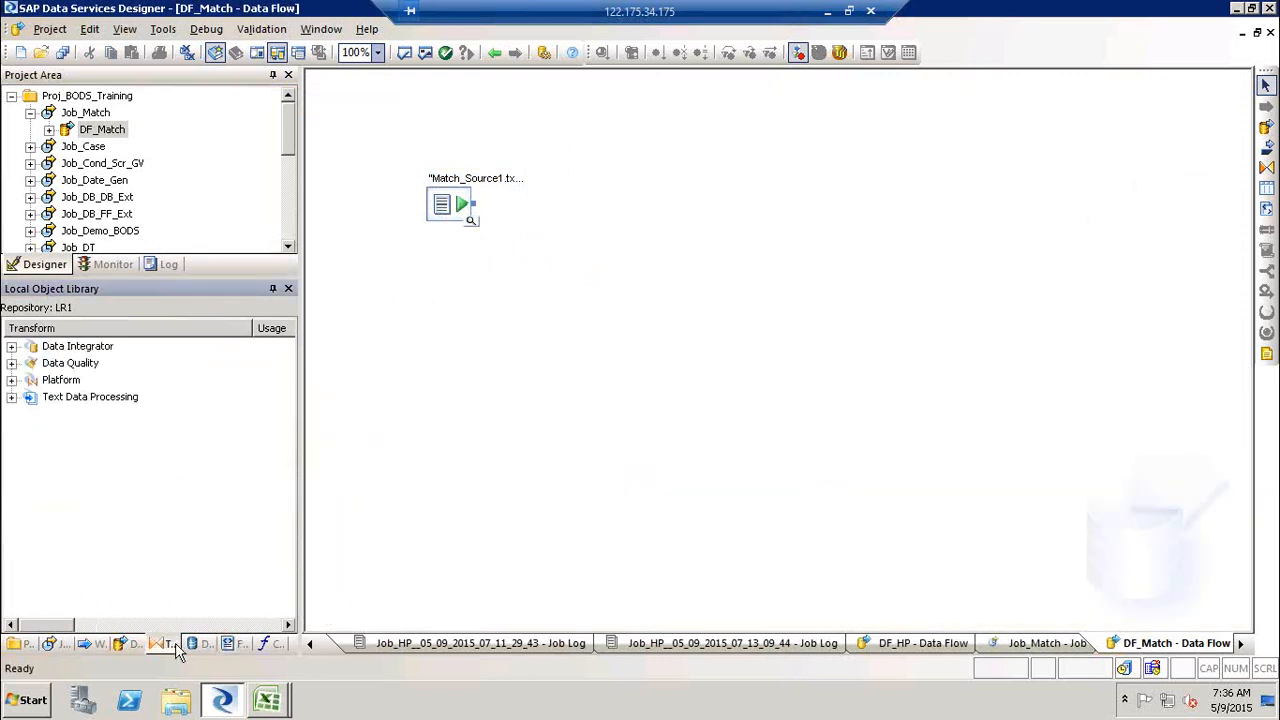
click(11, 364)
click(12, 365)
click(11, 364)
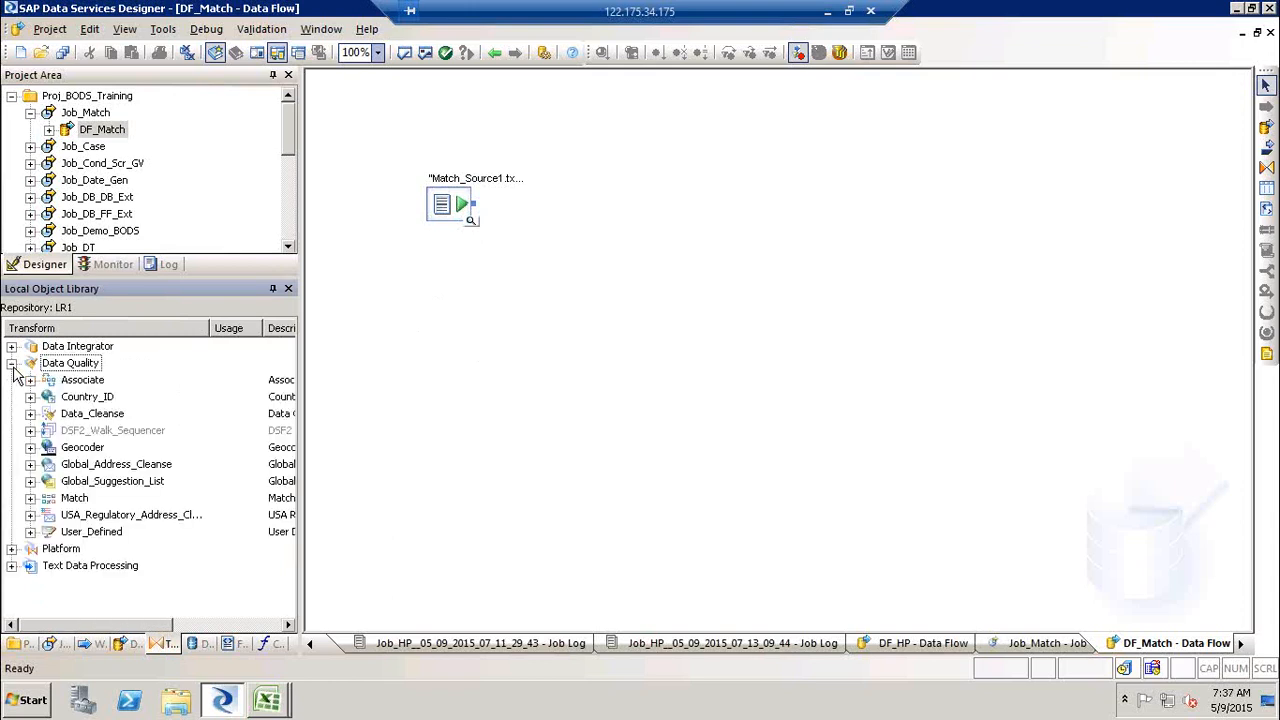
click(31, 499)
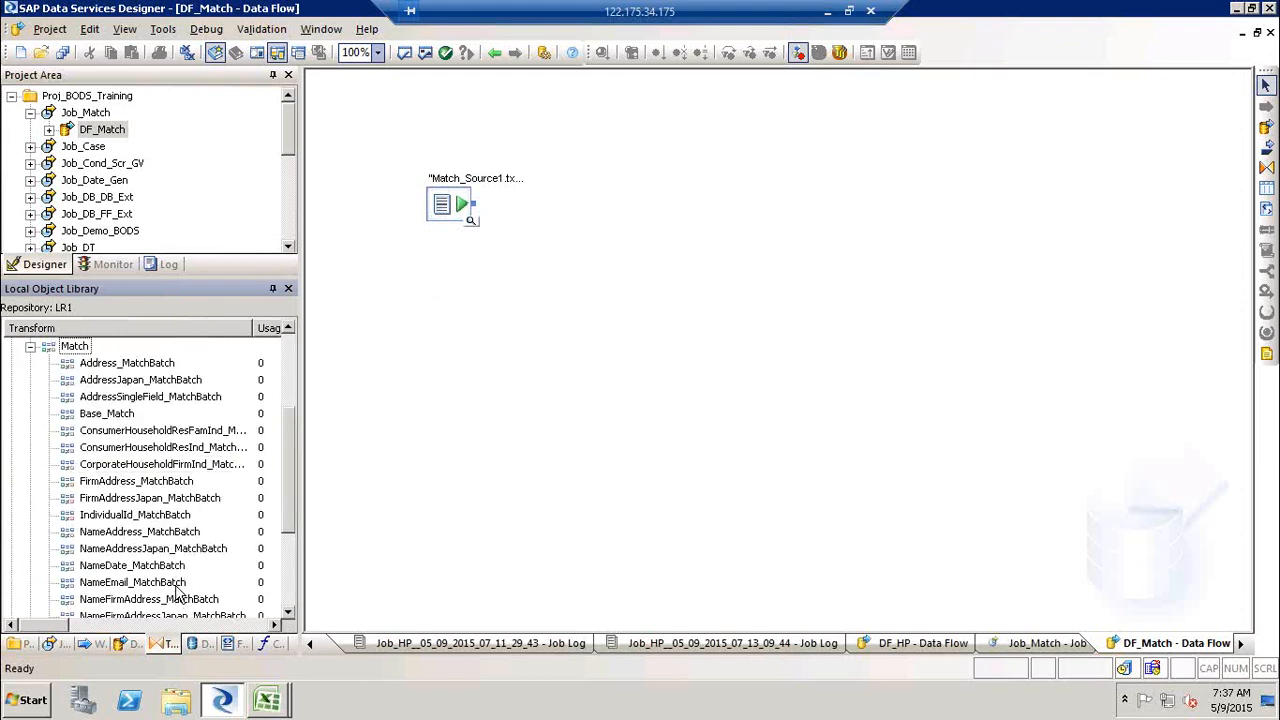
click(106, 414)
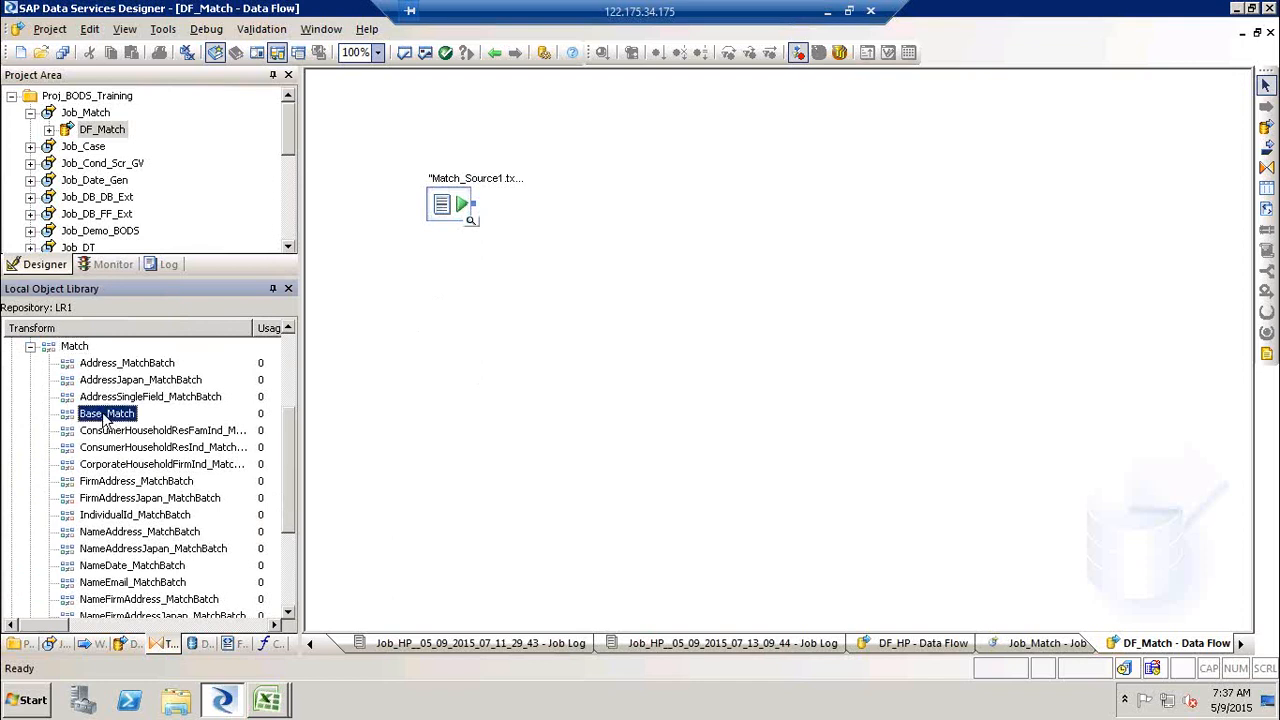
drag(170, 410, 573, 194)
mouse_move(484, 209)
mouse_down()
mouse_move(592, 246)
mouse_move(585, 226)
mouse_up()
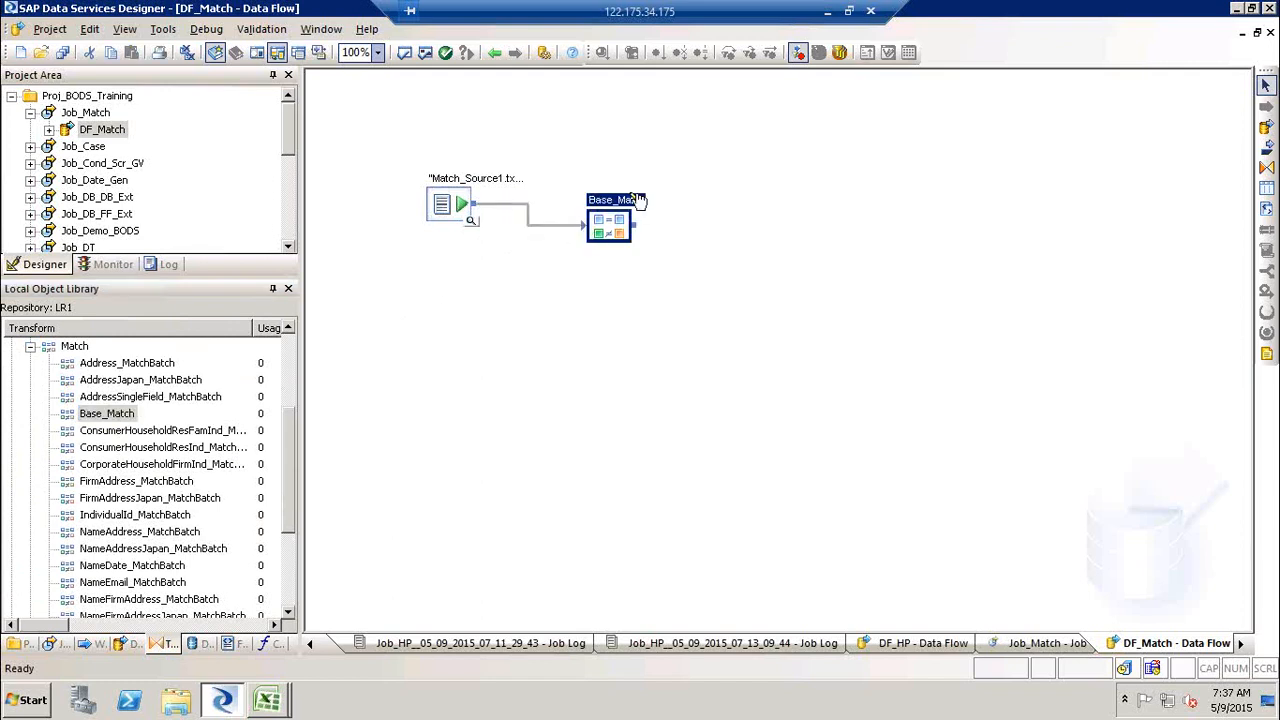
Step: Open the Base_Match transform and review its output fields, options and input mapping
double_click(632, 210)
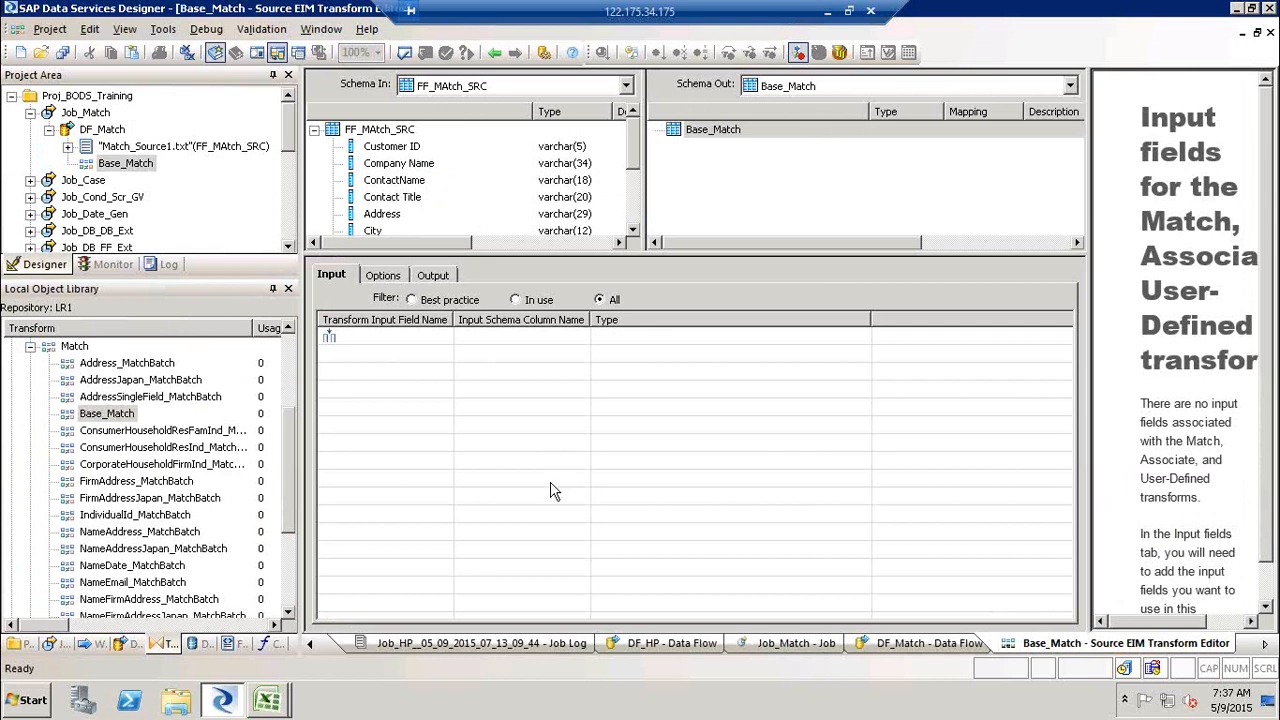
drag(635, 255, 649, 338)
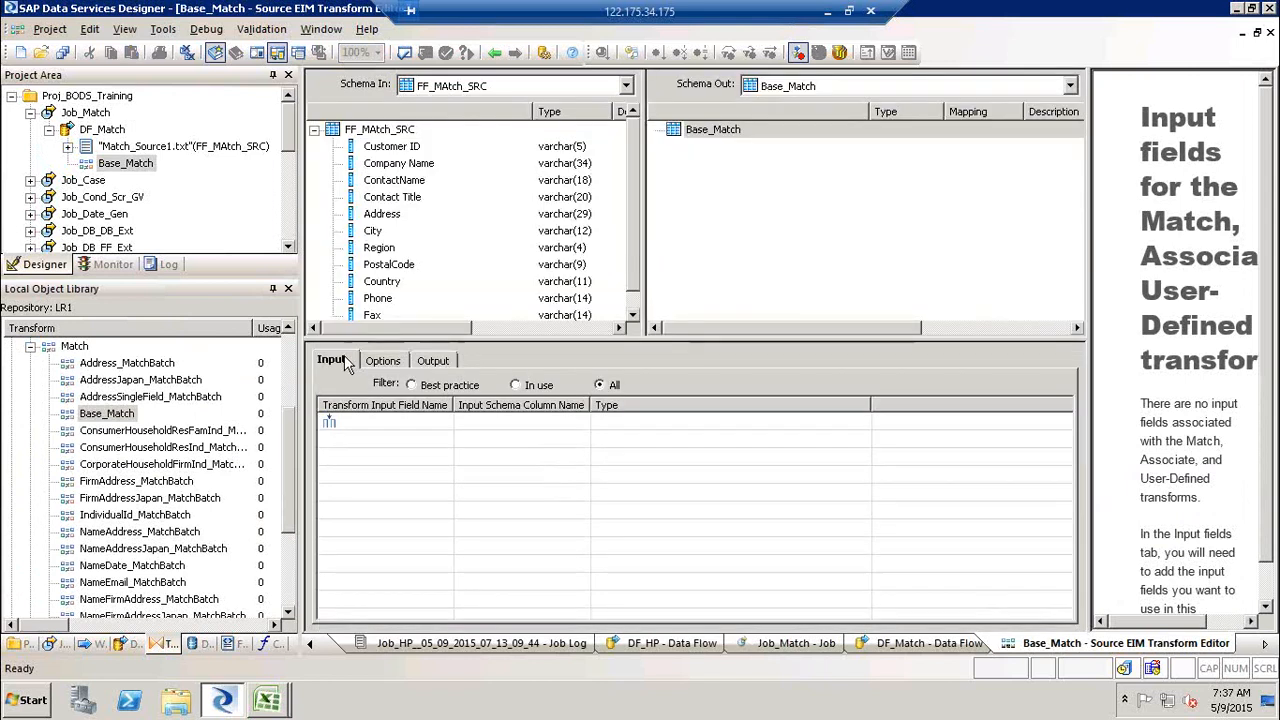
click(432, 361)
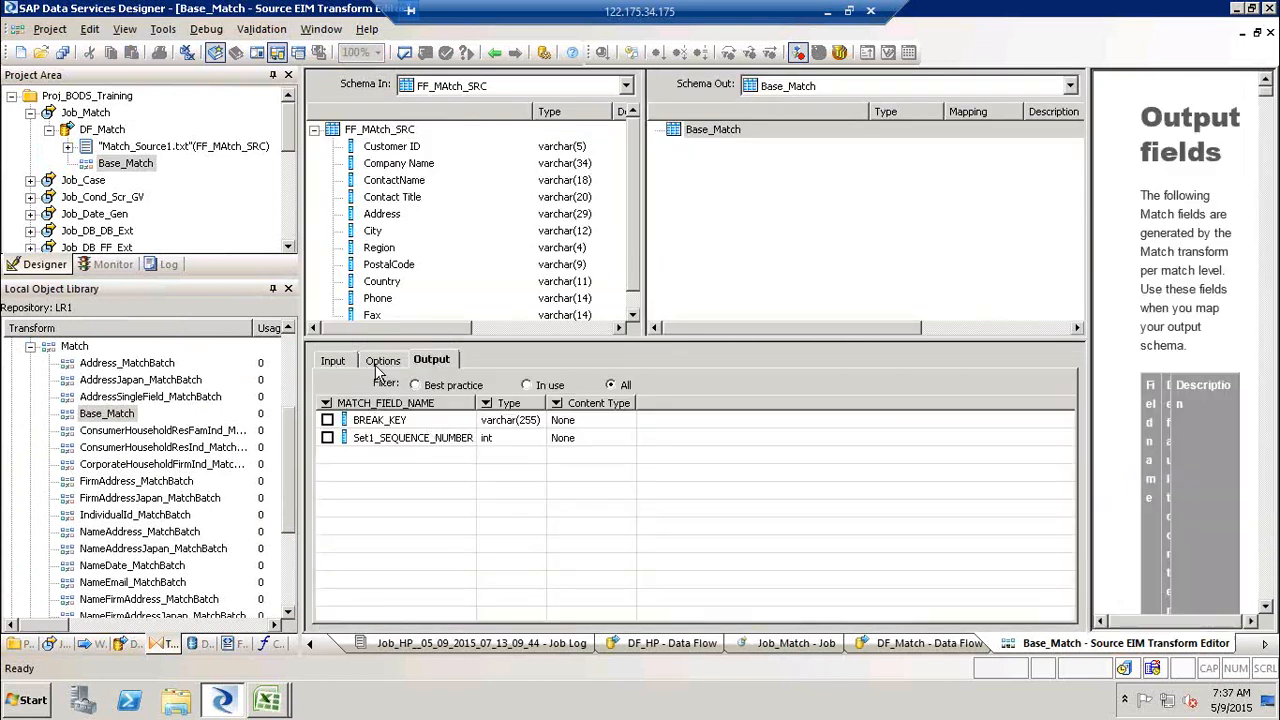
click(378, 368)
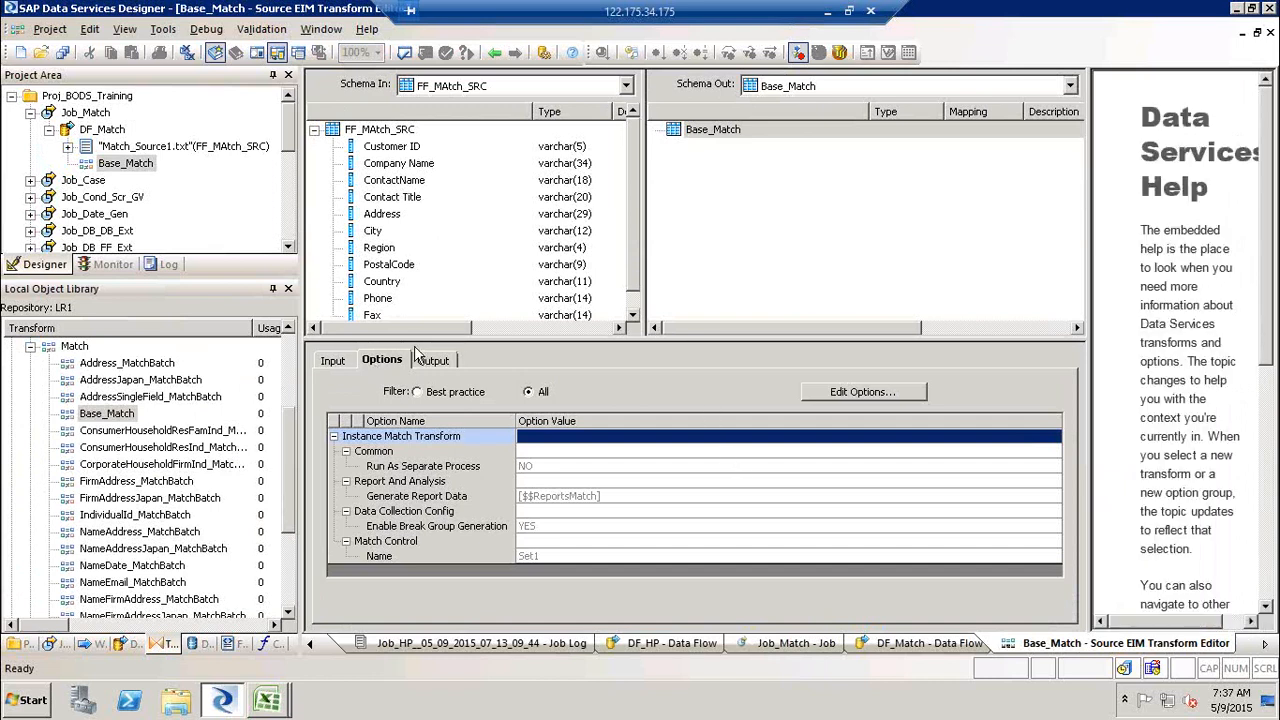
click(338, 362)
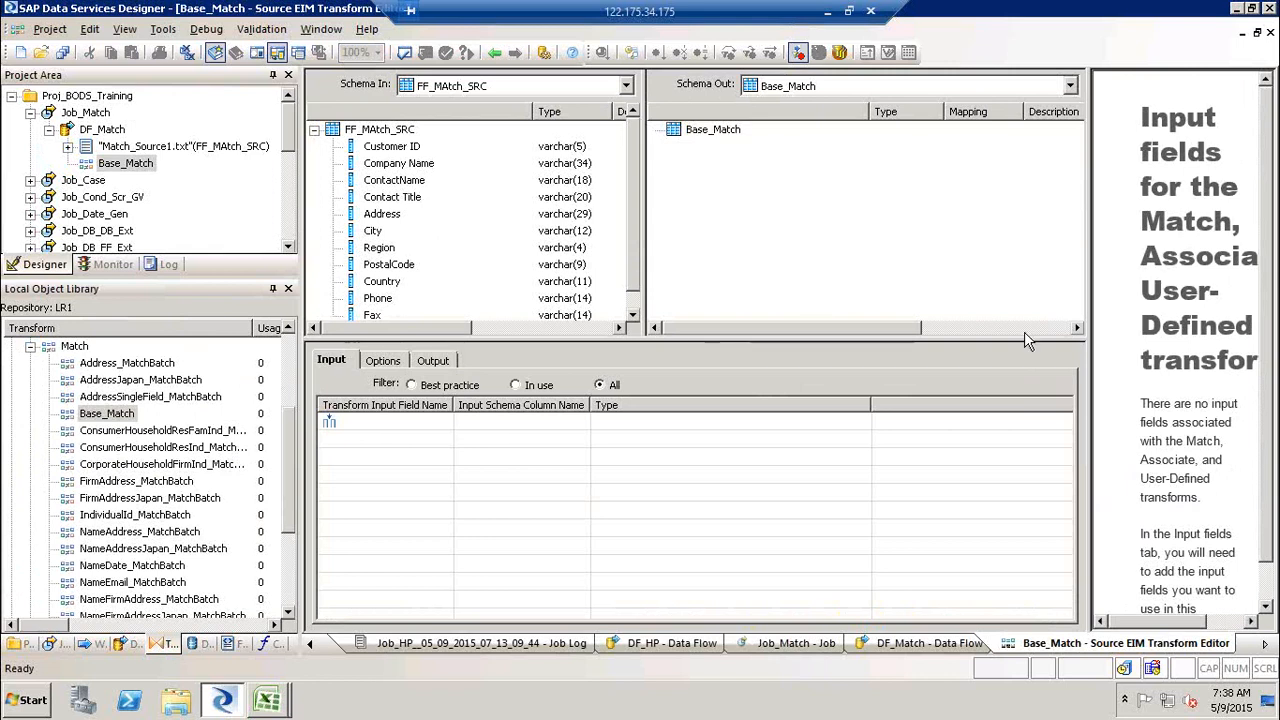
Step: Map the Company Name, Address, Phone and PostalCode source columns as input fields of the Base_Match transform
drag(1085, 328, 1002, 333)
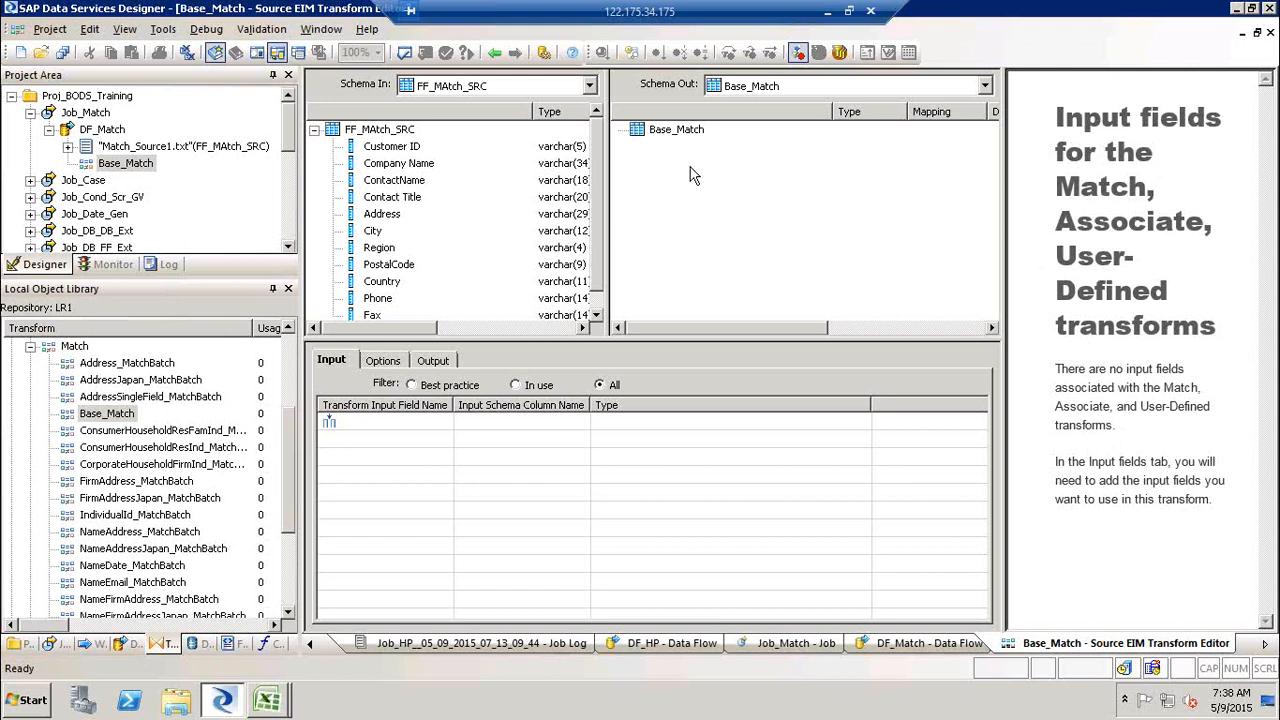
drag(405, 172, 368, 443)
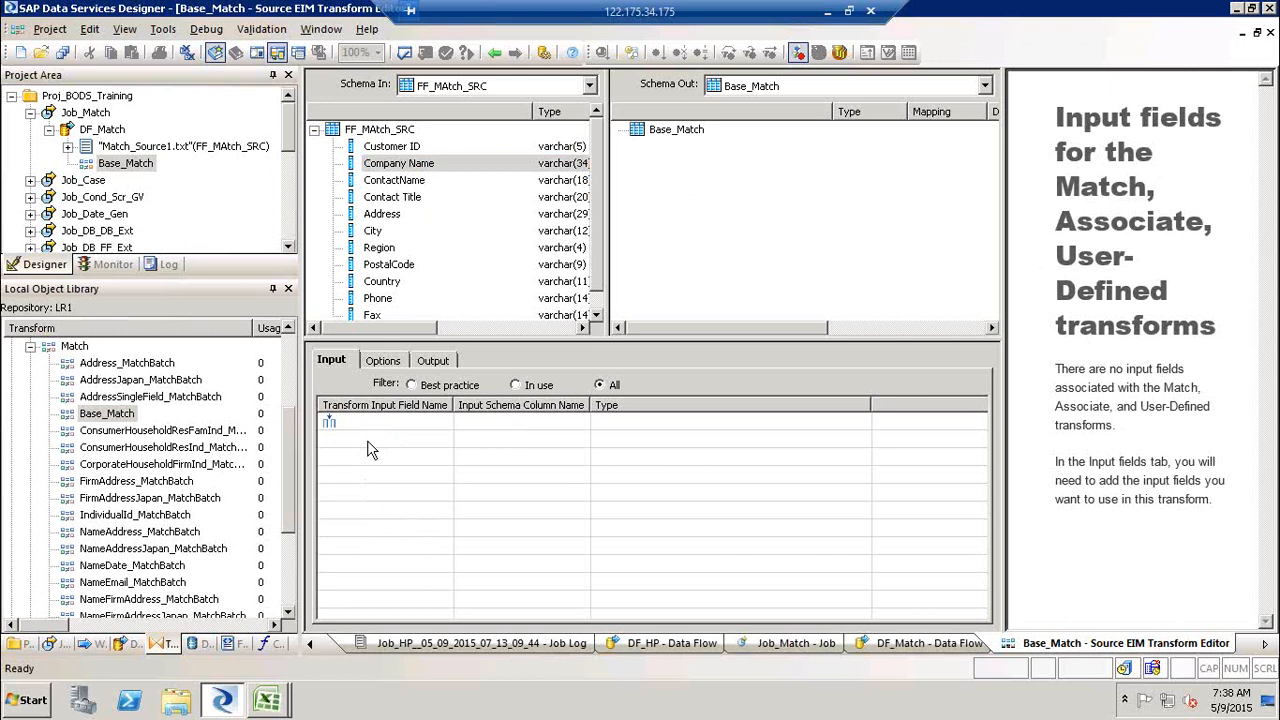
drag(418, 172, 360, 425)
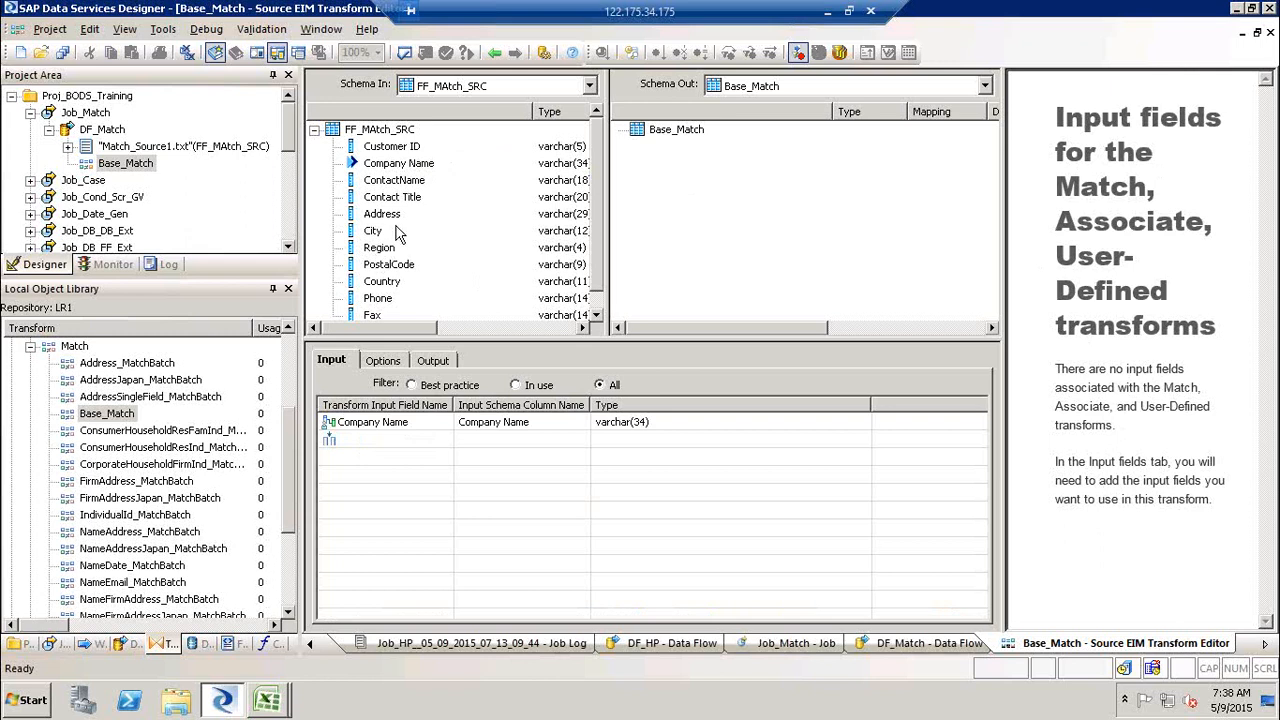
drag(385, 221, 435, 230)
drag(345, 470, 372, 441)
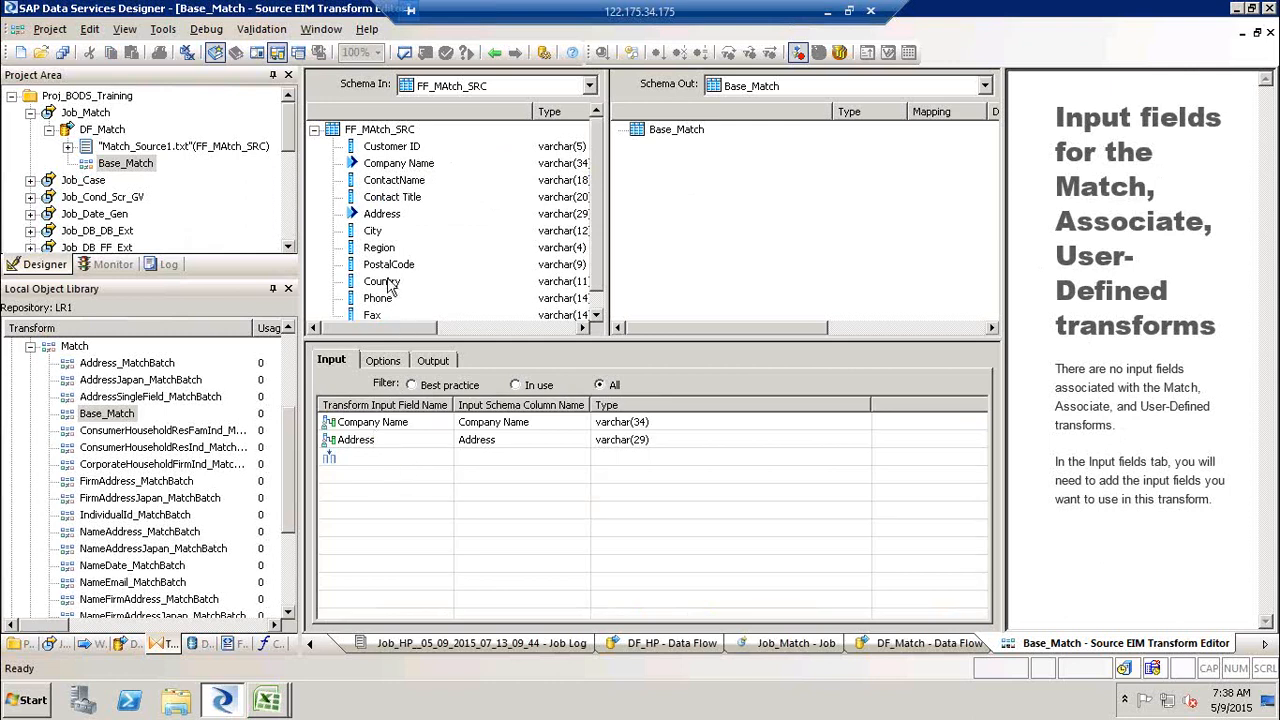
drag(385, 303, 385, 470)
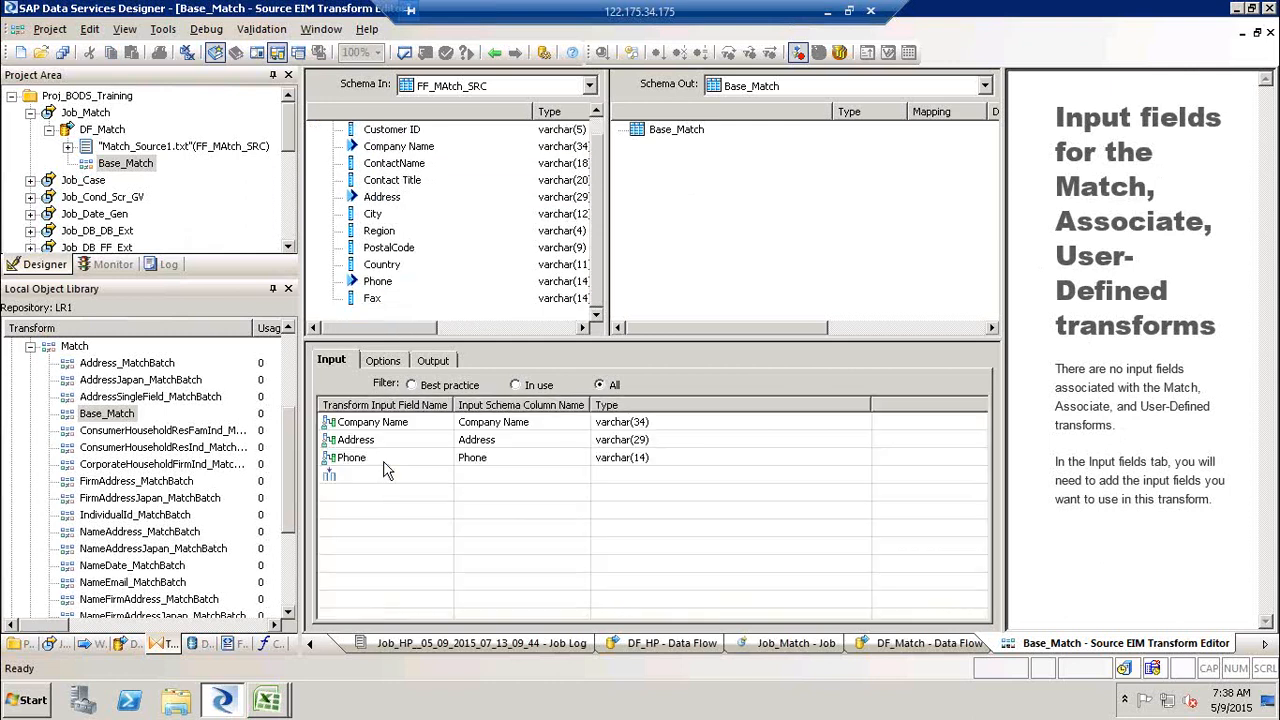
drag(395, 250, 386, 480)
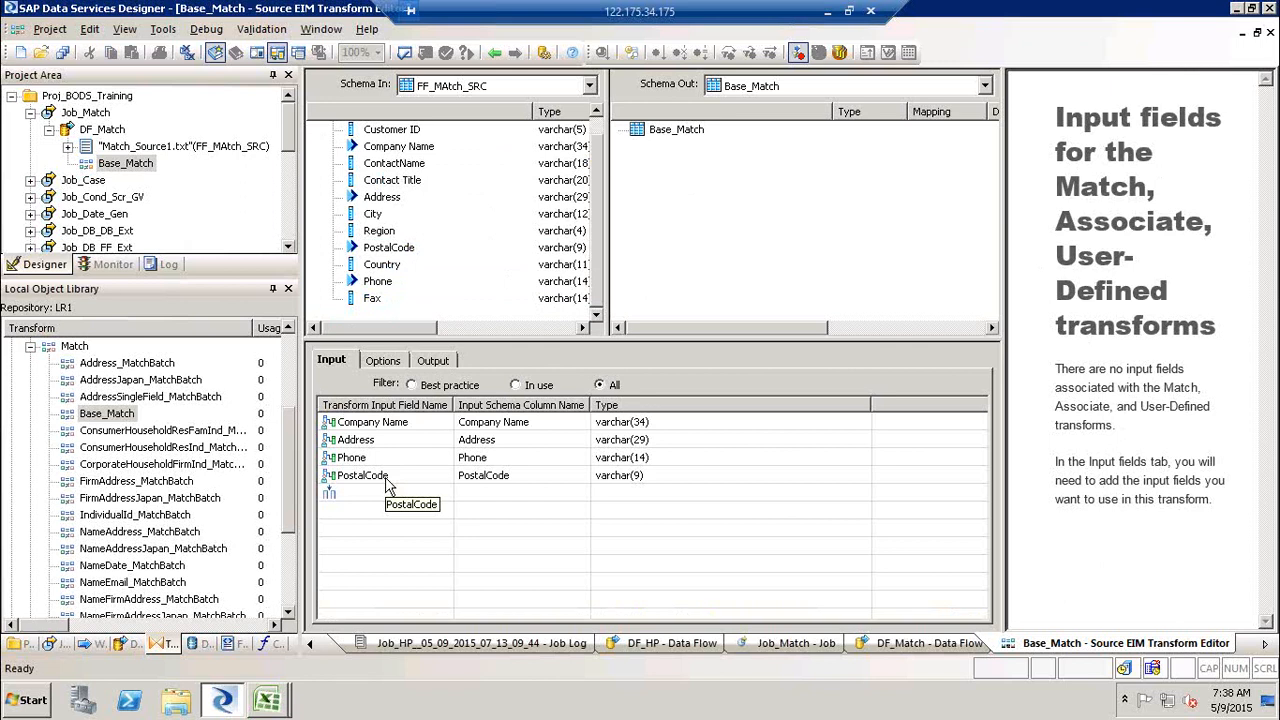
Step: Review the Base_Match output fields and read their descriptions in the widened embedded help
click(436, 368)
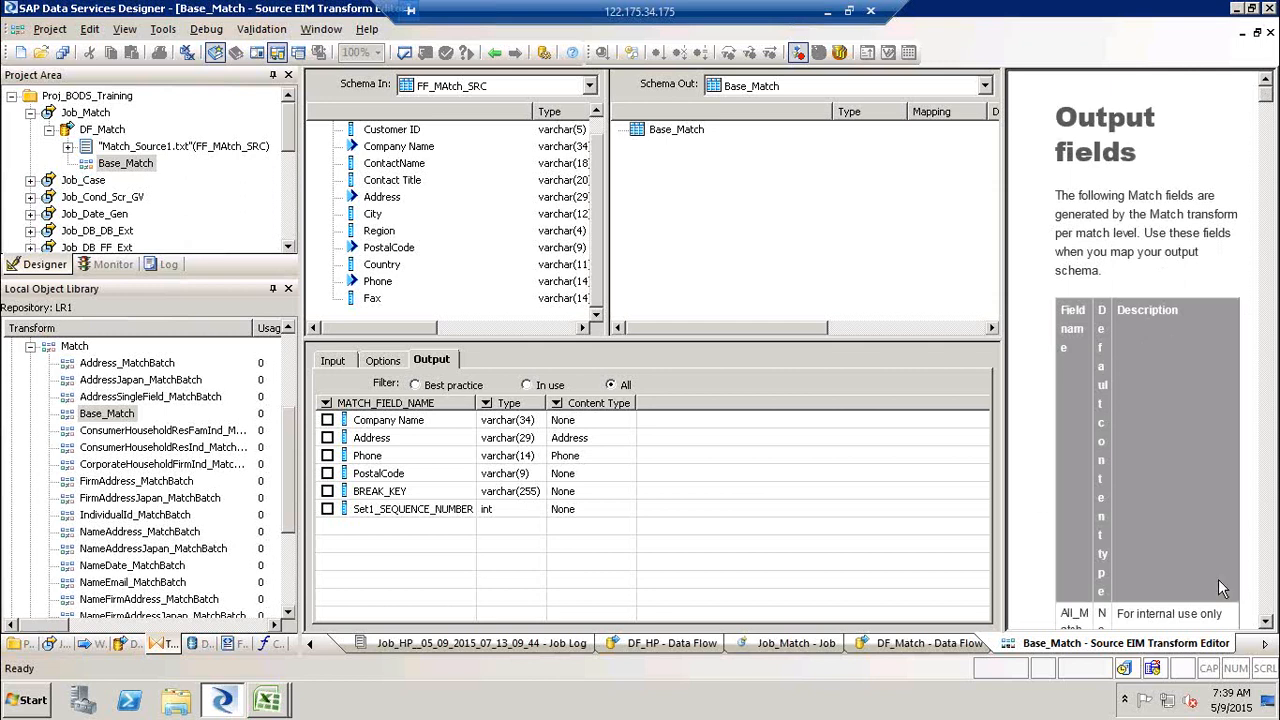
drag(1008, 505, 1010, 505)
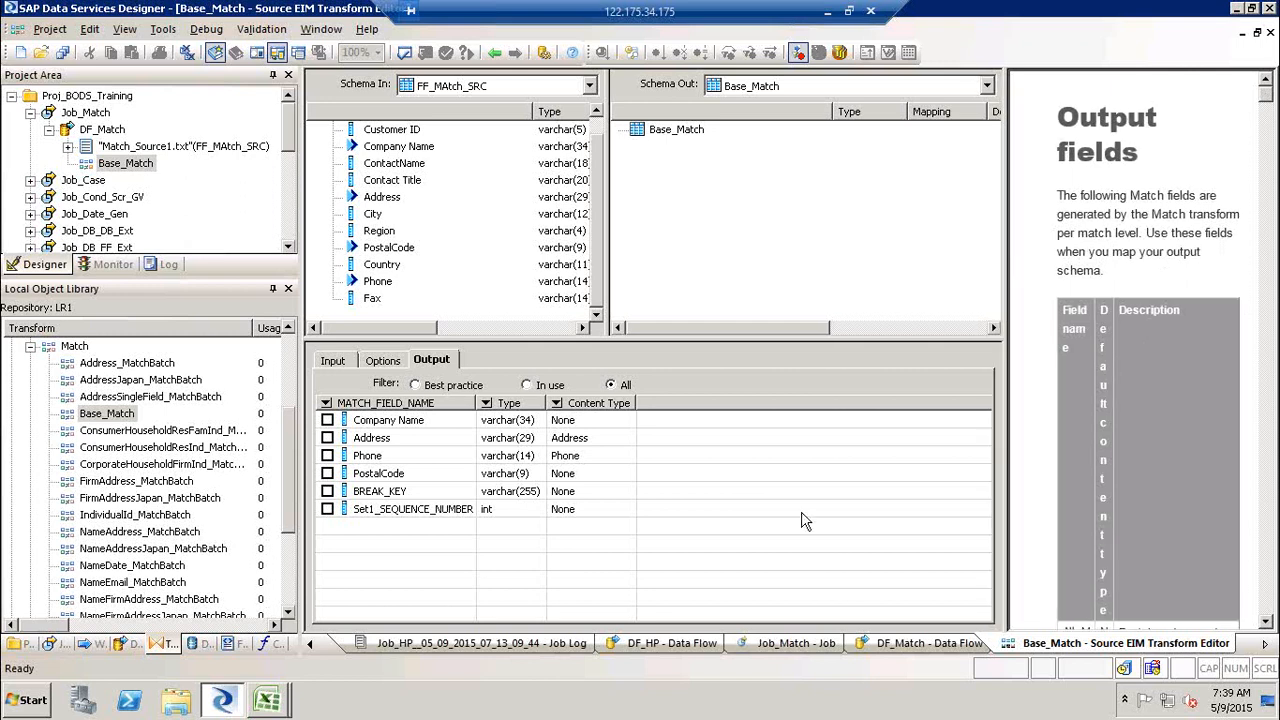
drag(1008, 508, 772, 500)
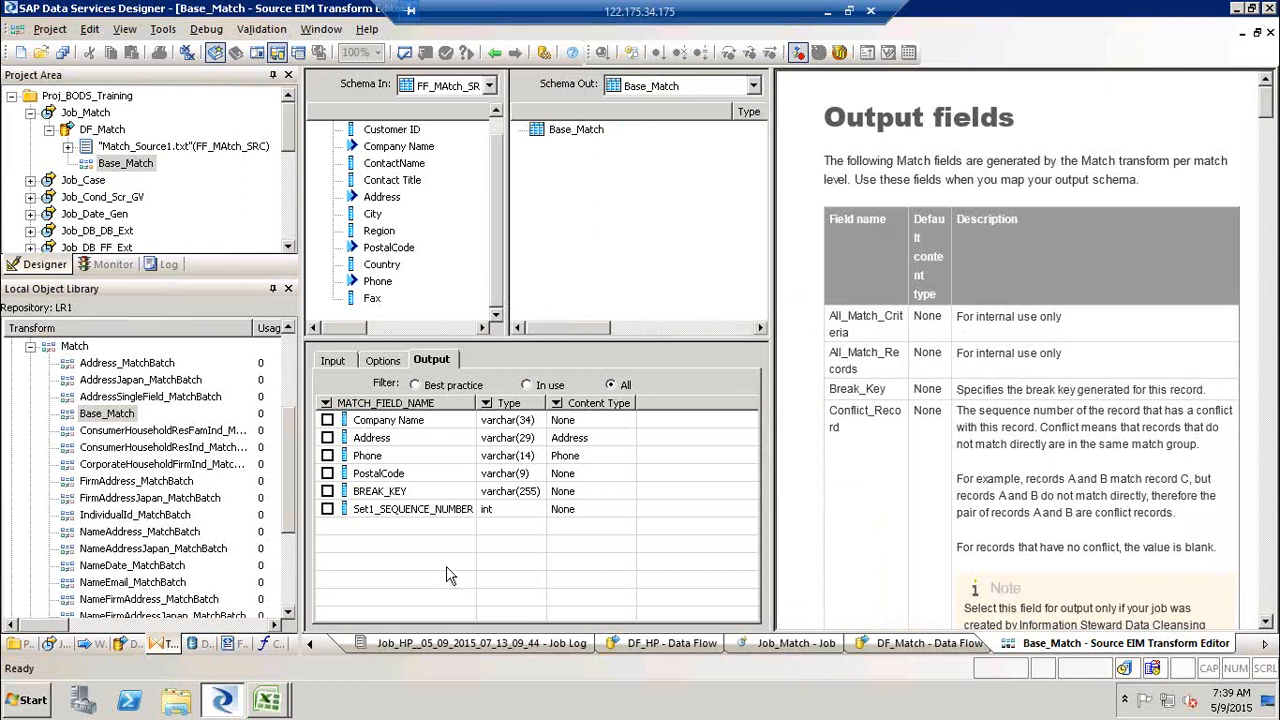
click(1268, 475)
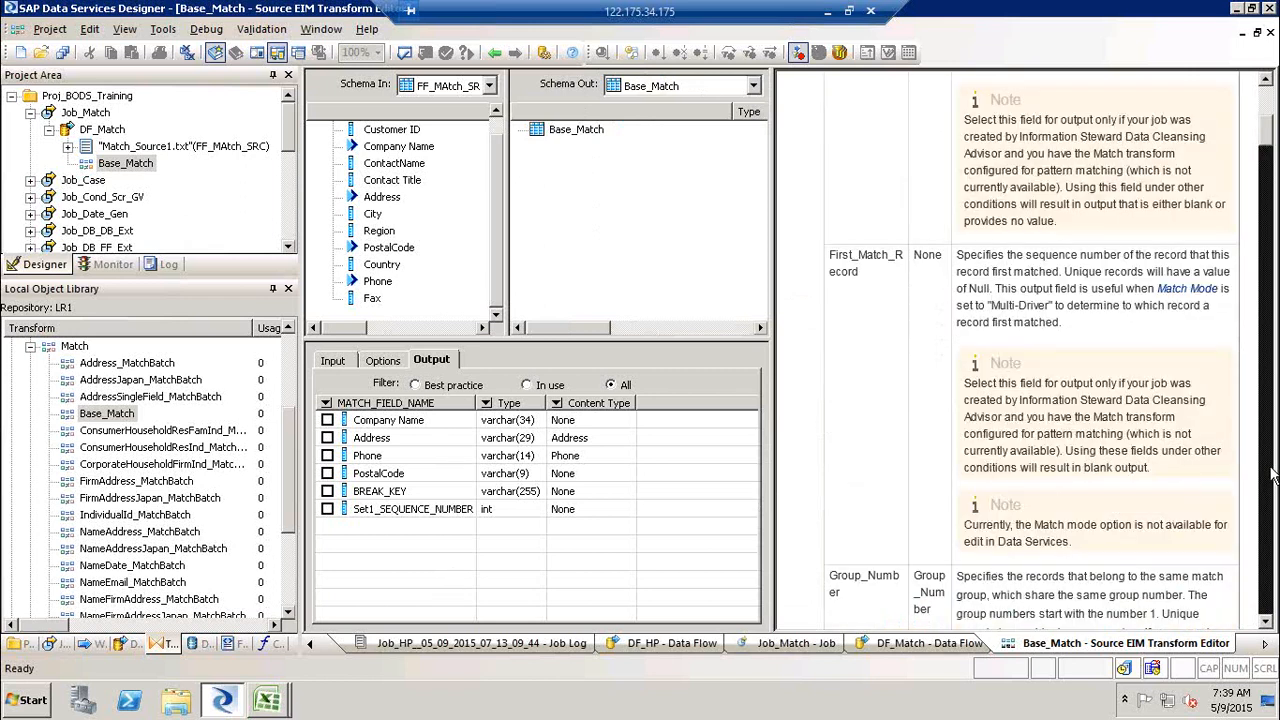
Step: Read the output field descriptions down to Match_Score in the embedded help and display the Base_Match options in a widened pane
click(1272, 475)
click(1272, 475)
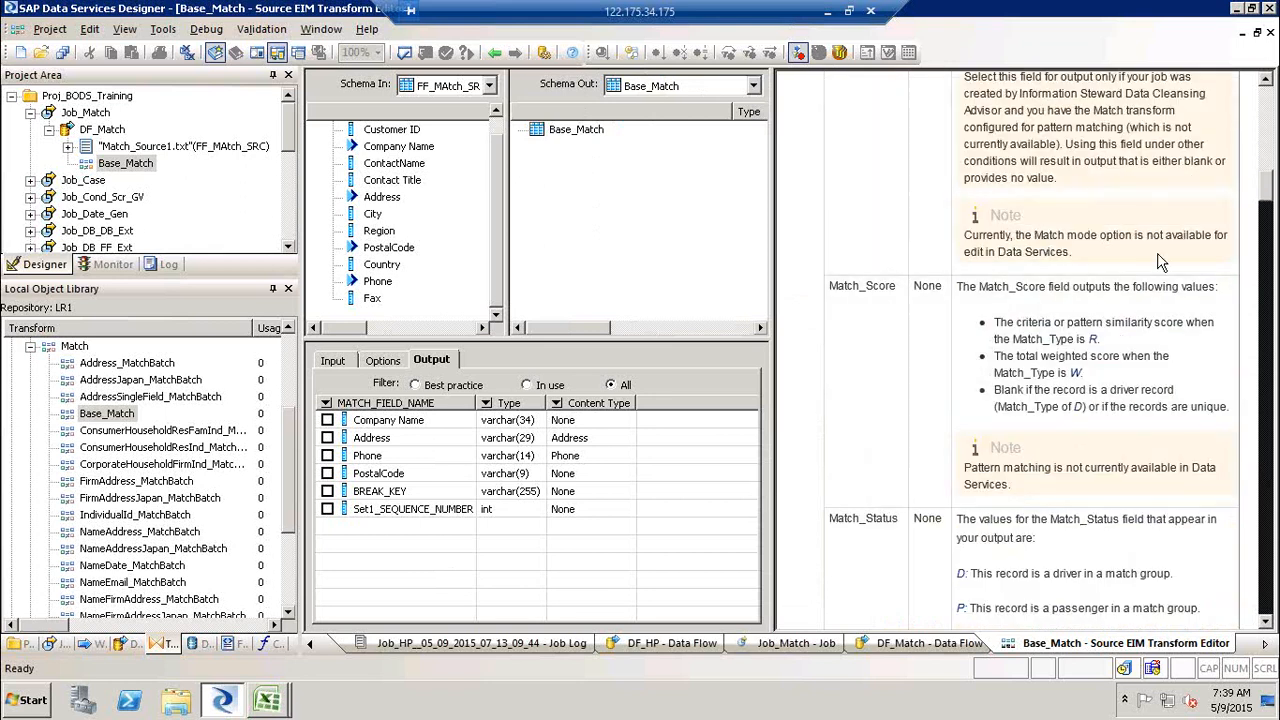
click(381, 361)
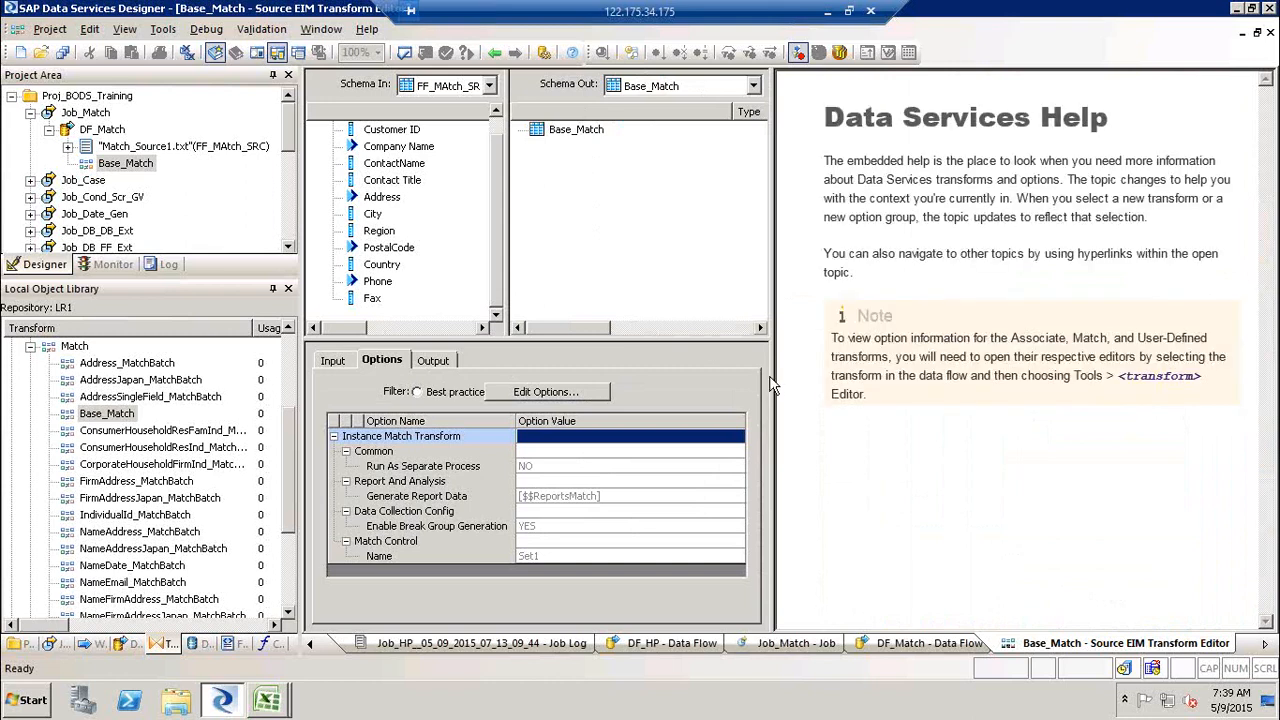
drag(772, 376, 1080, 380)
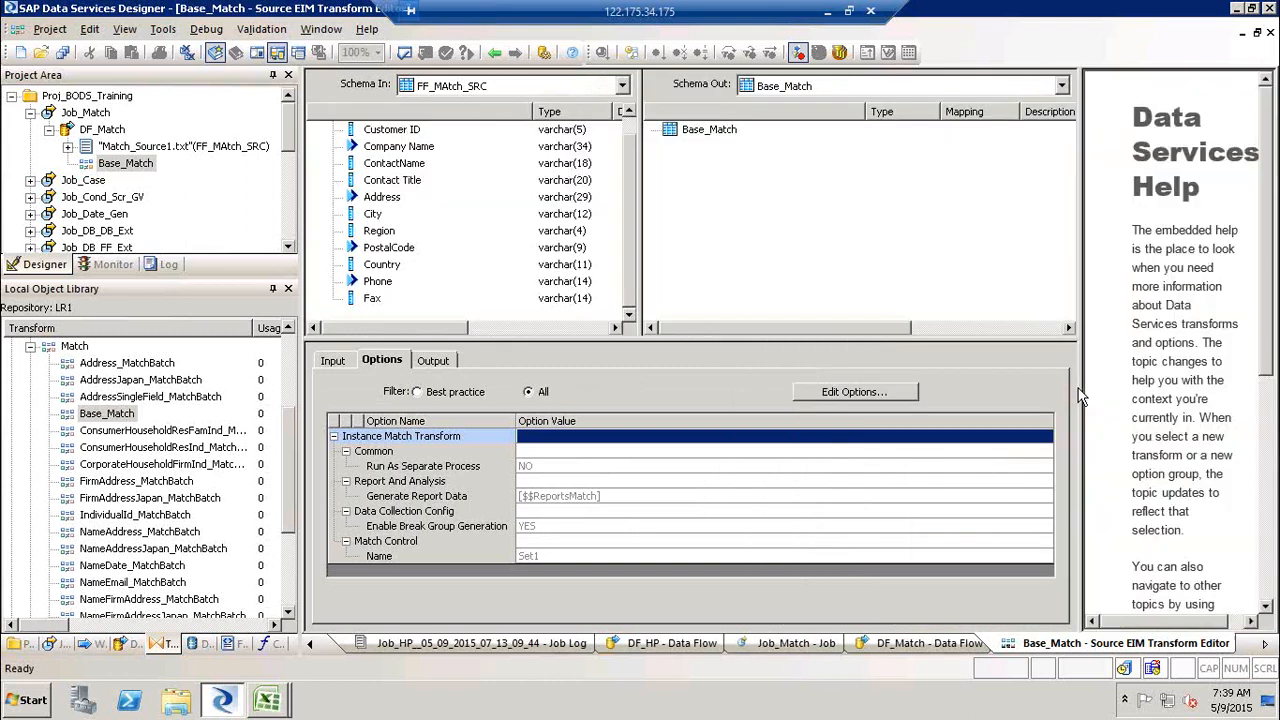
Step: Return to the DF_Match data flow and delete the Base_Match transform
click(494, 52)
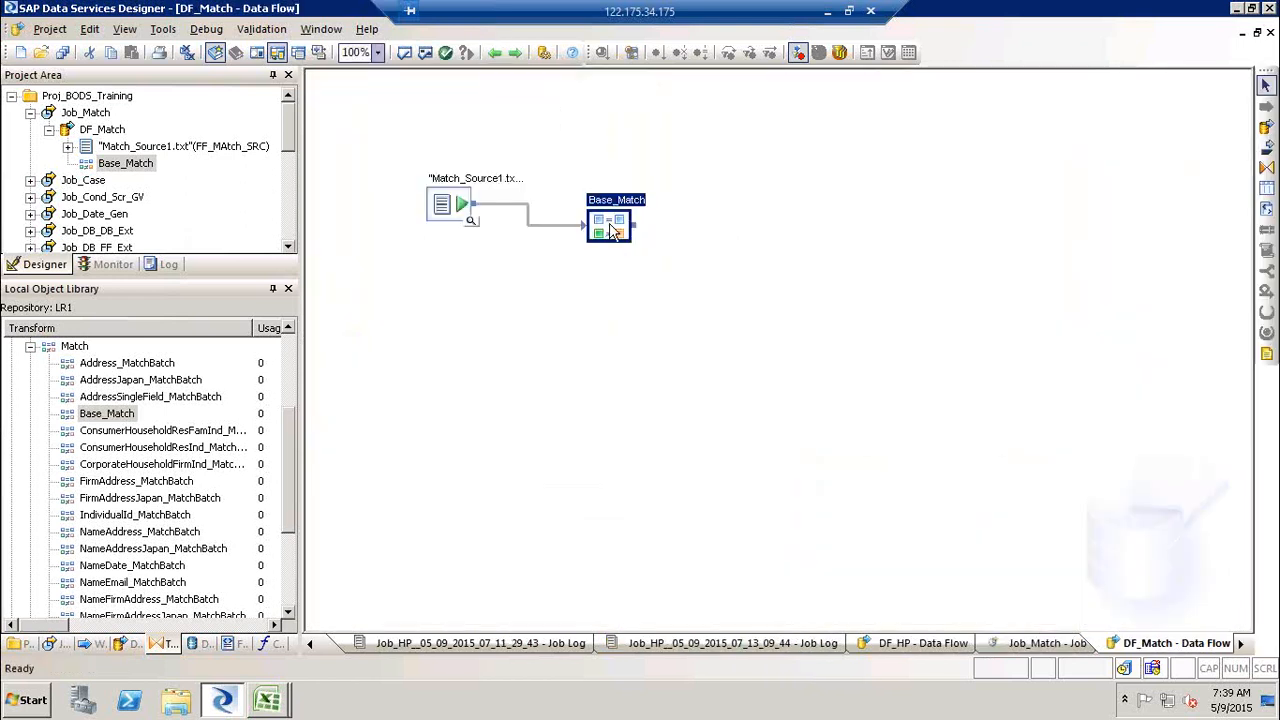
key(Delete)
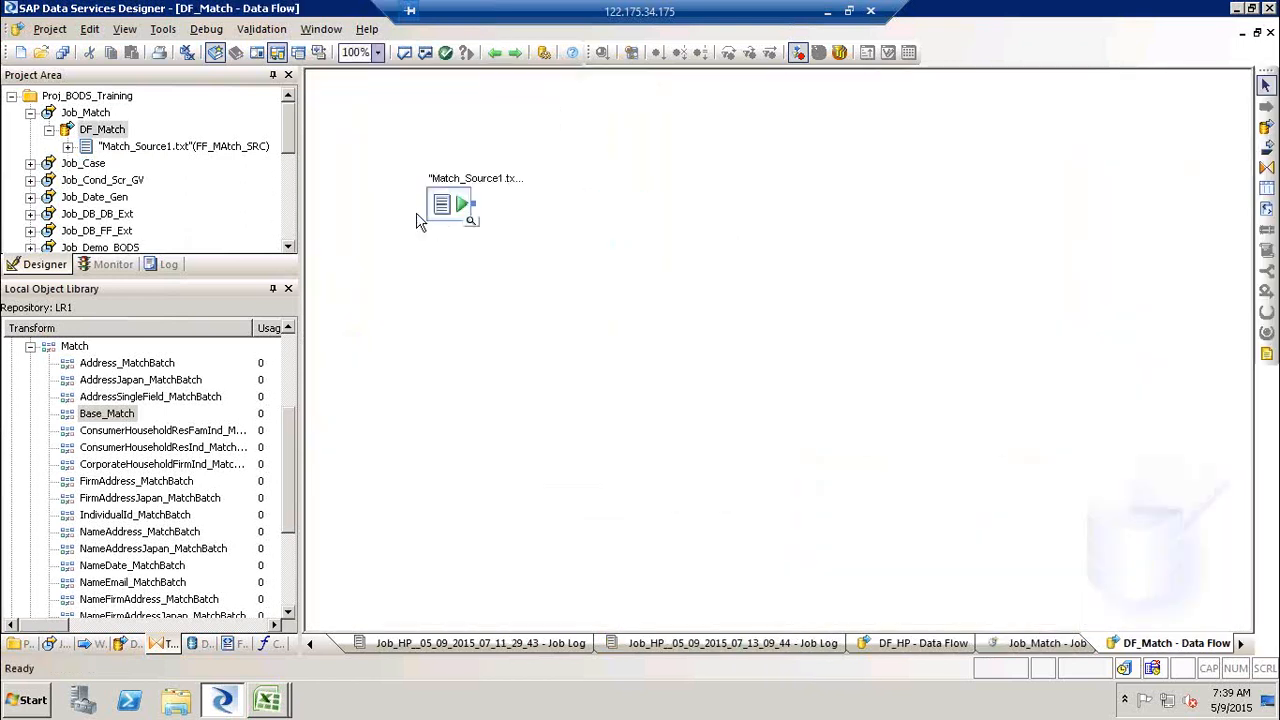
Step: Run the Match Wizard on the Match_Source1.txt source and proceed with the Simple match strategy
click(460, 206)
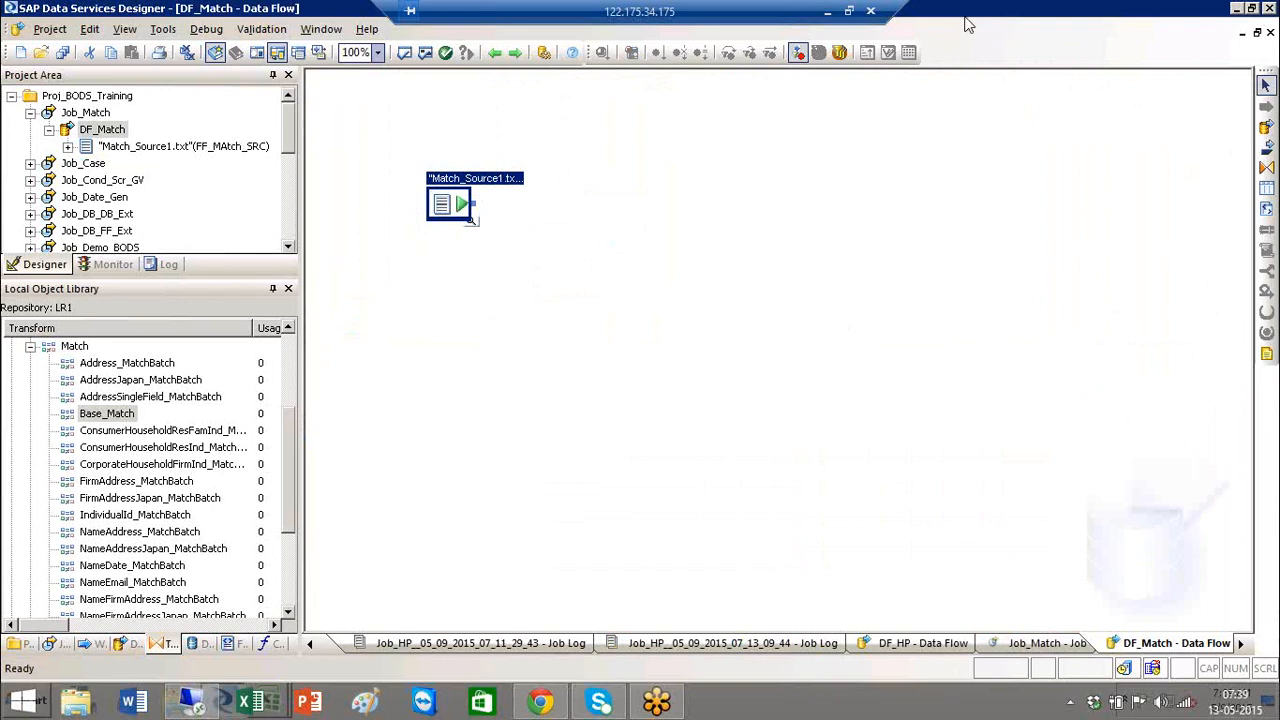
right_click(444, 210)
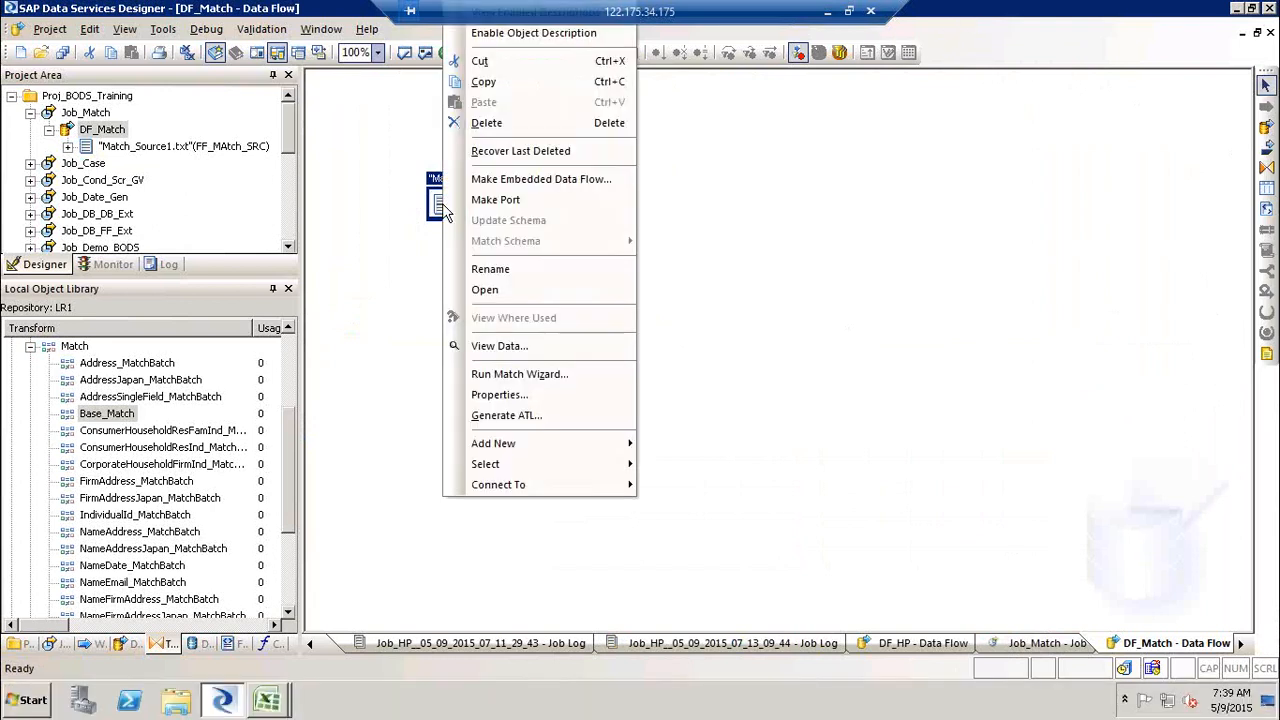
click(598, 387)
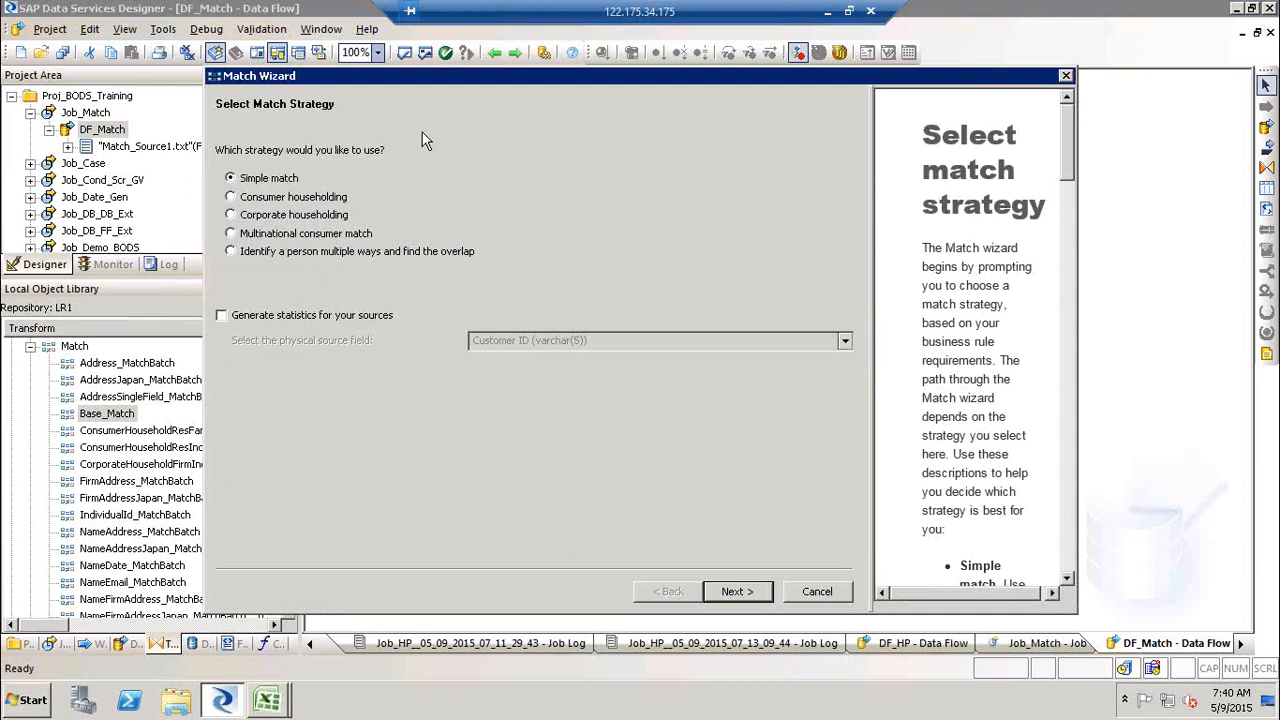
click(288, 202)
click(752, 595)
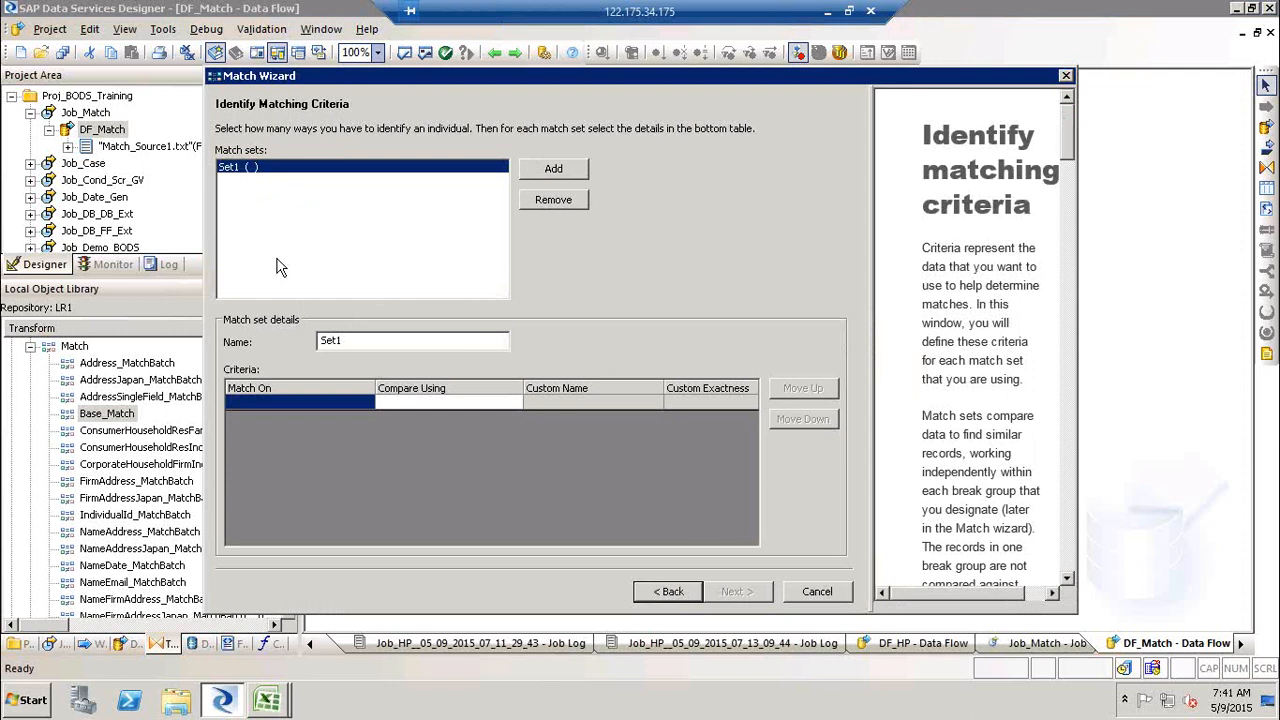
Step: Add two extra match sets and remove both, keeping only Set1
click(545, 172)
click(543, 172)
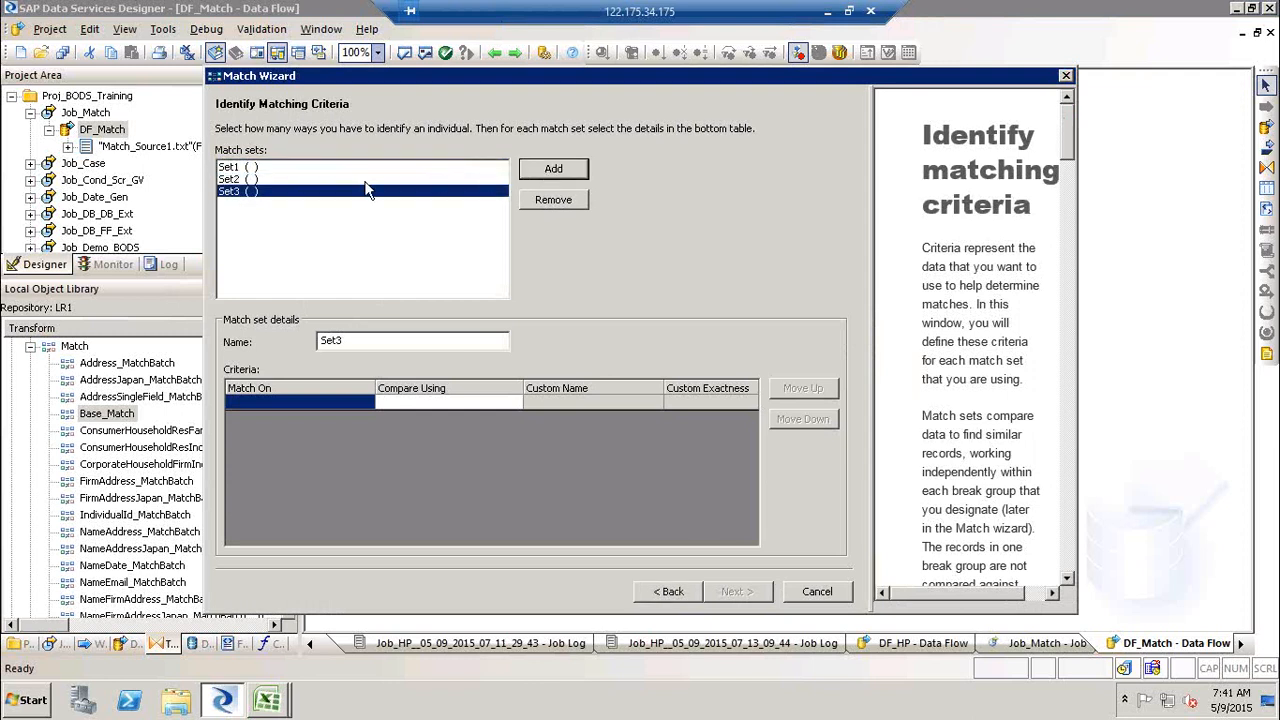
click(262, 181)
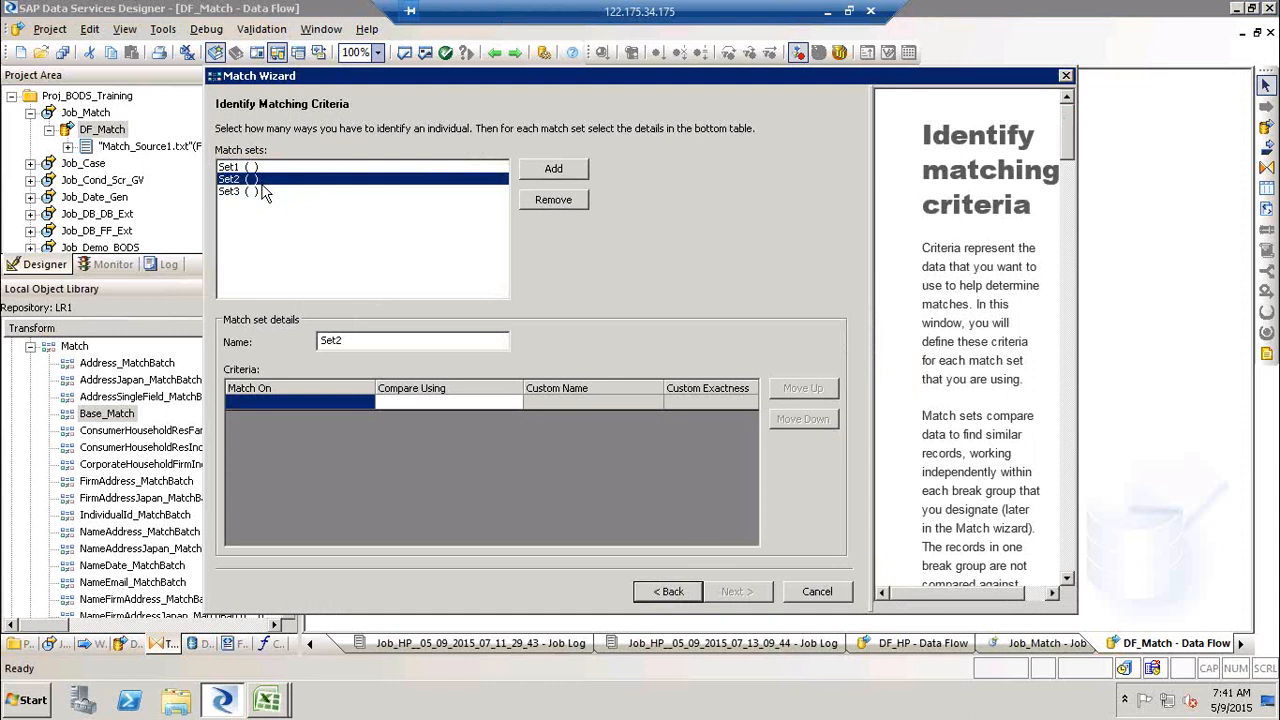
click(258, 192)
click(555, 200)
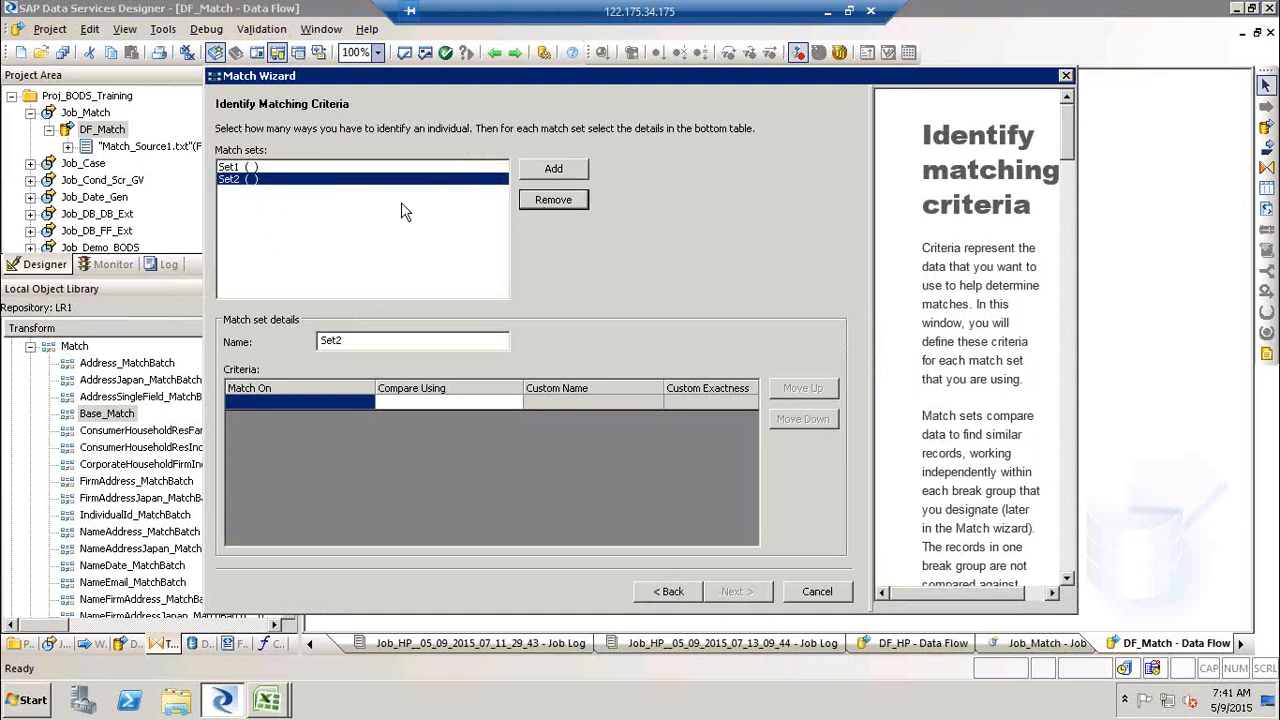
click(555, 200)
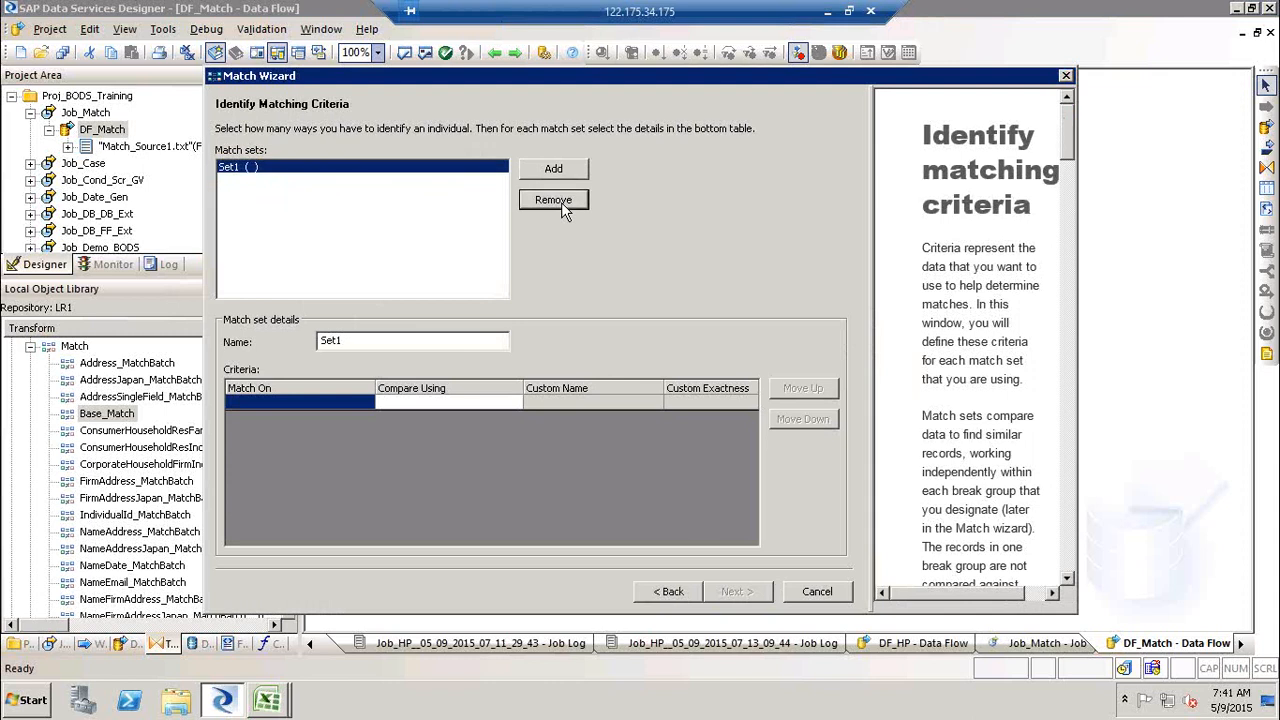
Step: Define the Set1 matching criterion as Firm compared using Word Similarity and continue to the criteria fields
click(365, 404)
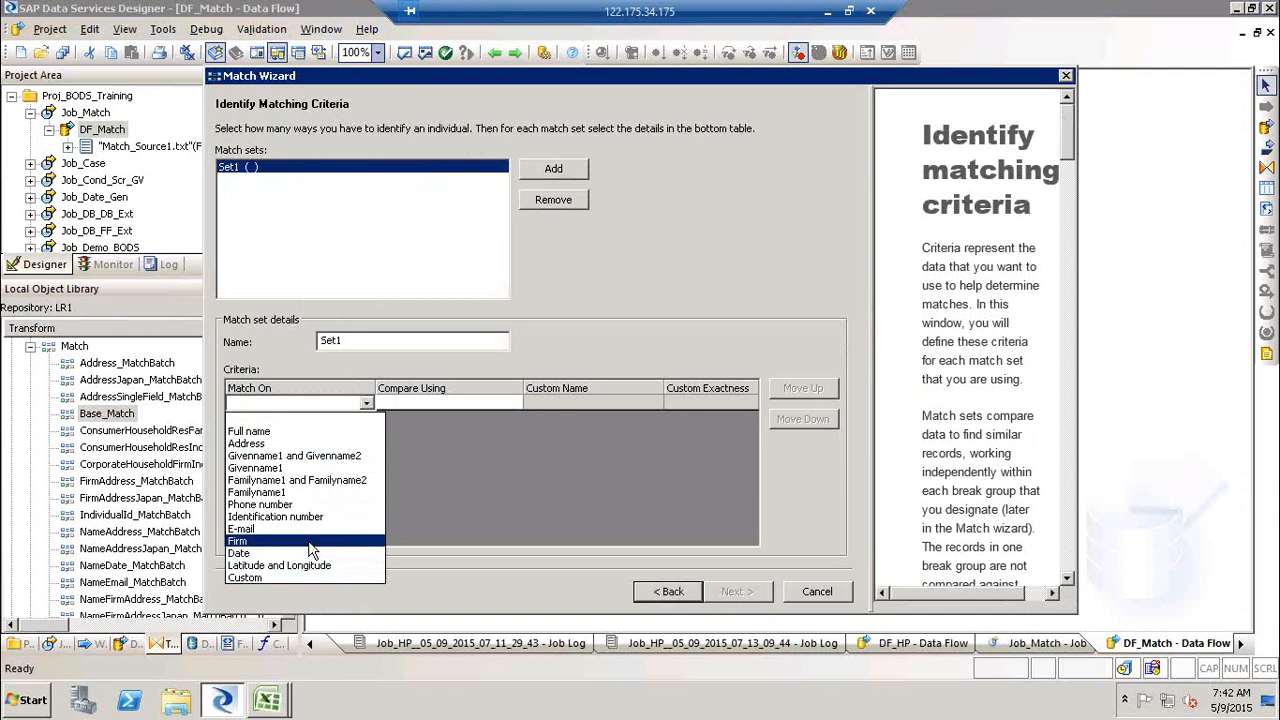
click(311, 541)
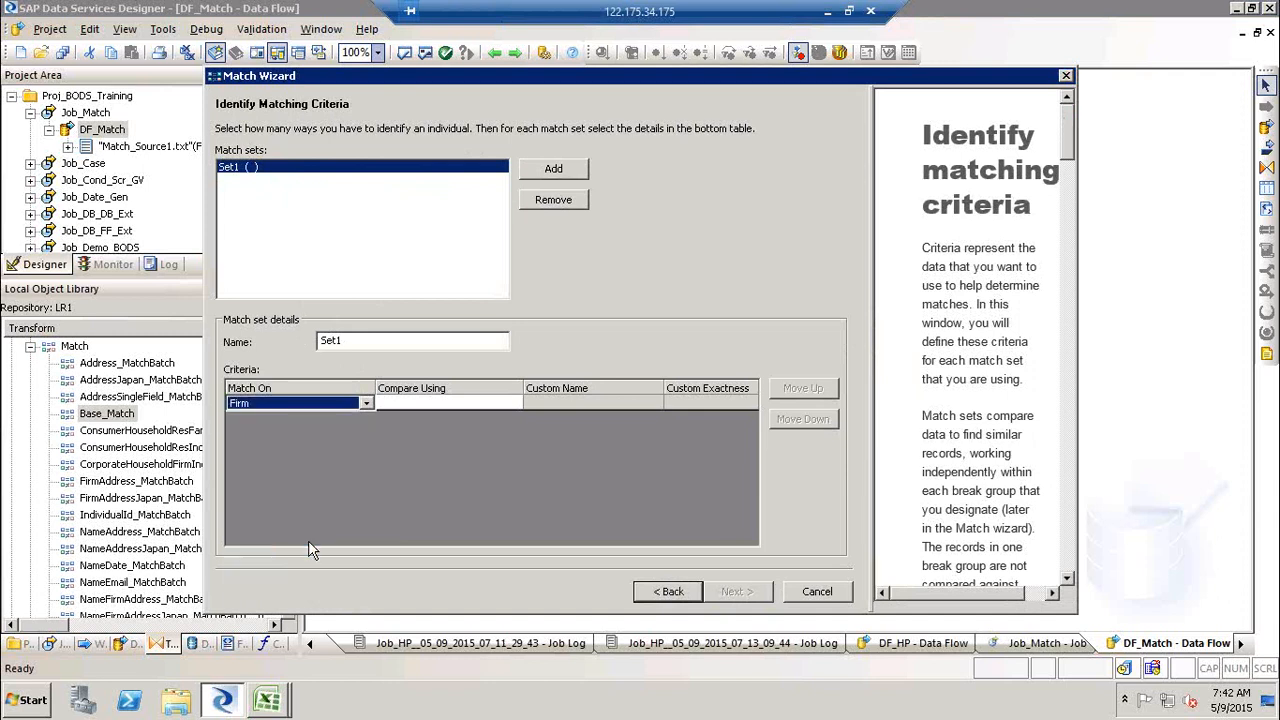
click(479, 404)
click(479, 404)
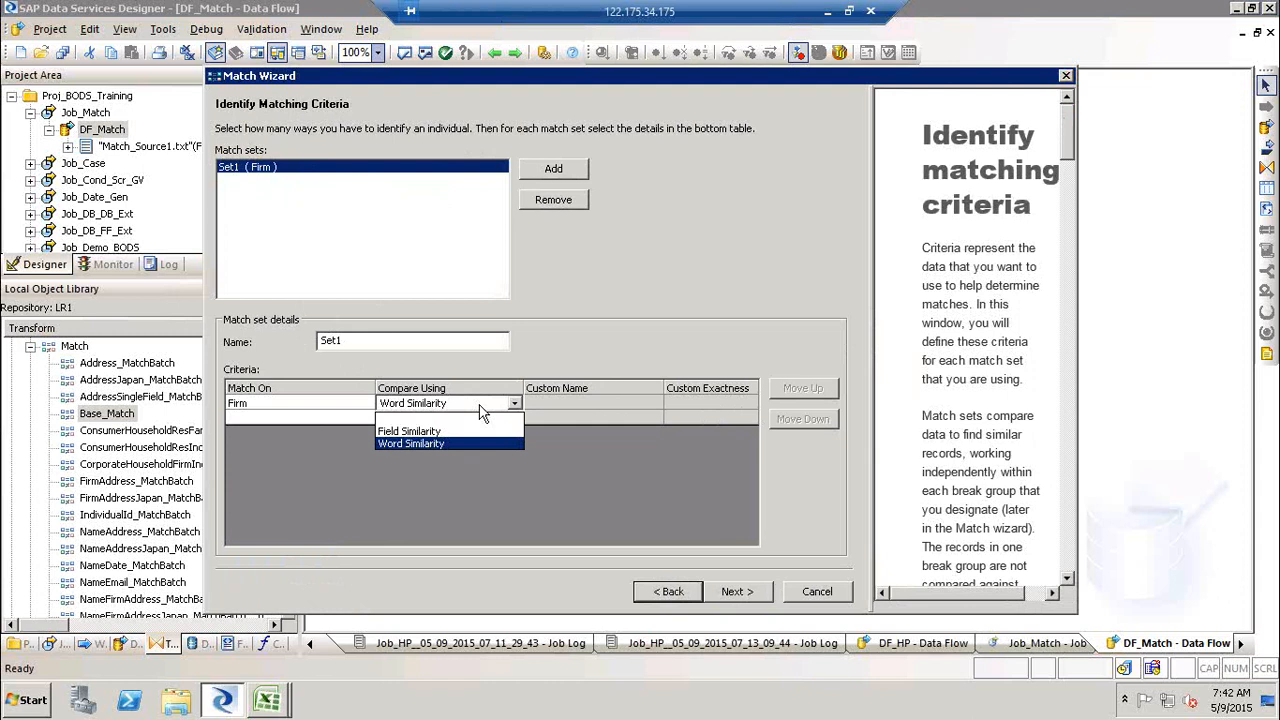
click(450, 443)
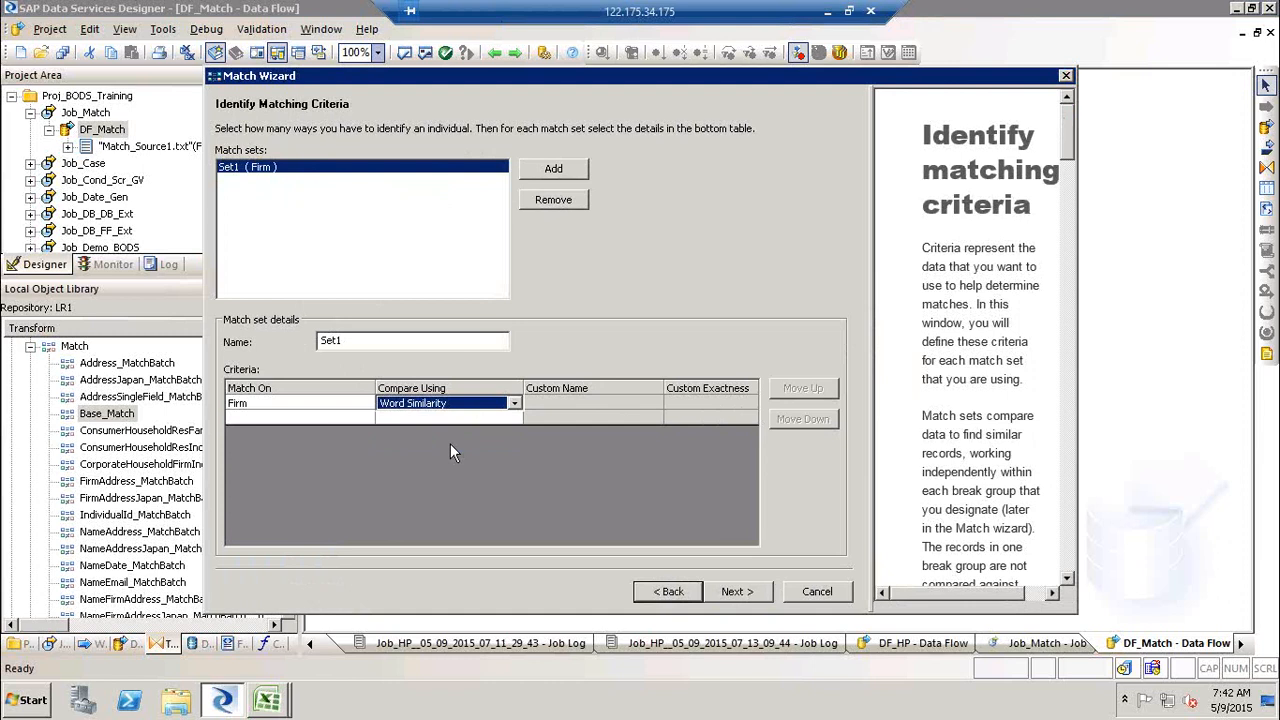
click(641, 400)
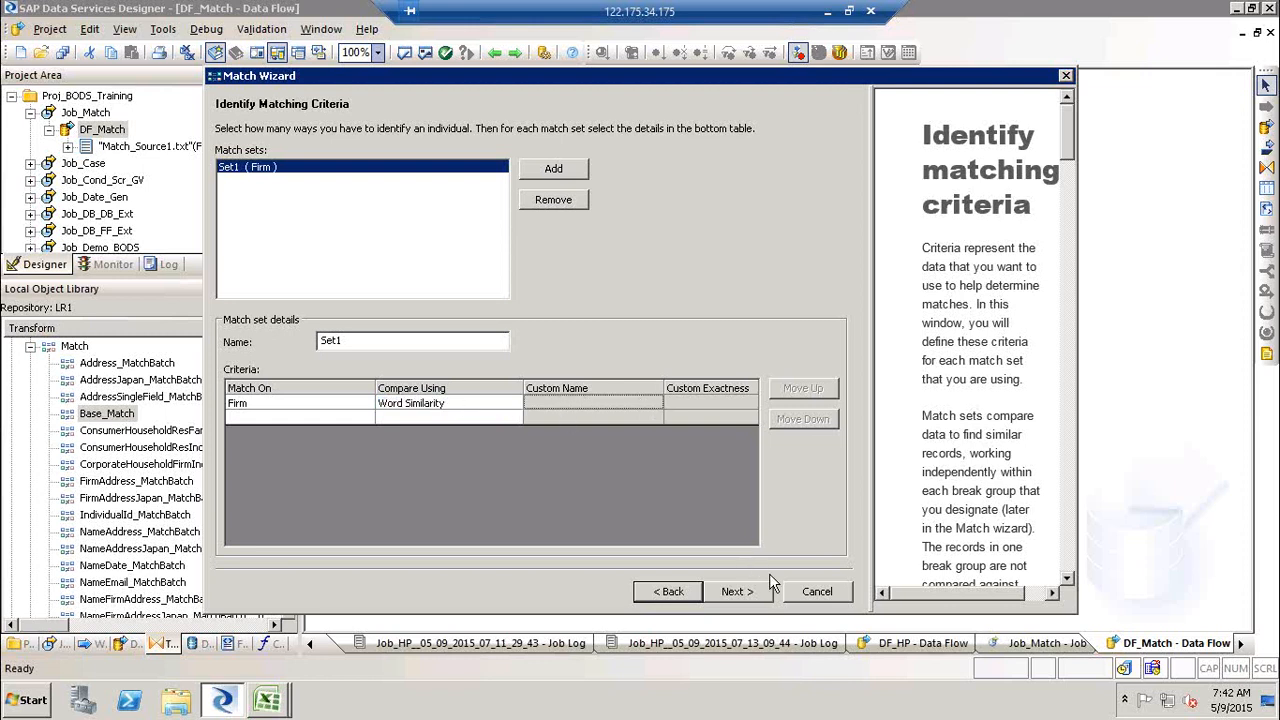
click(735, 592)
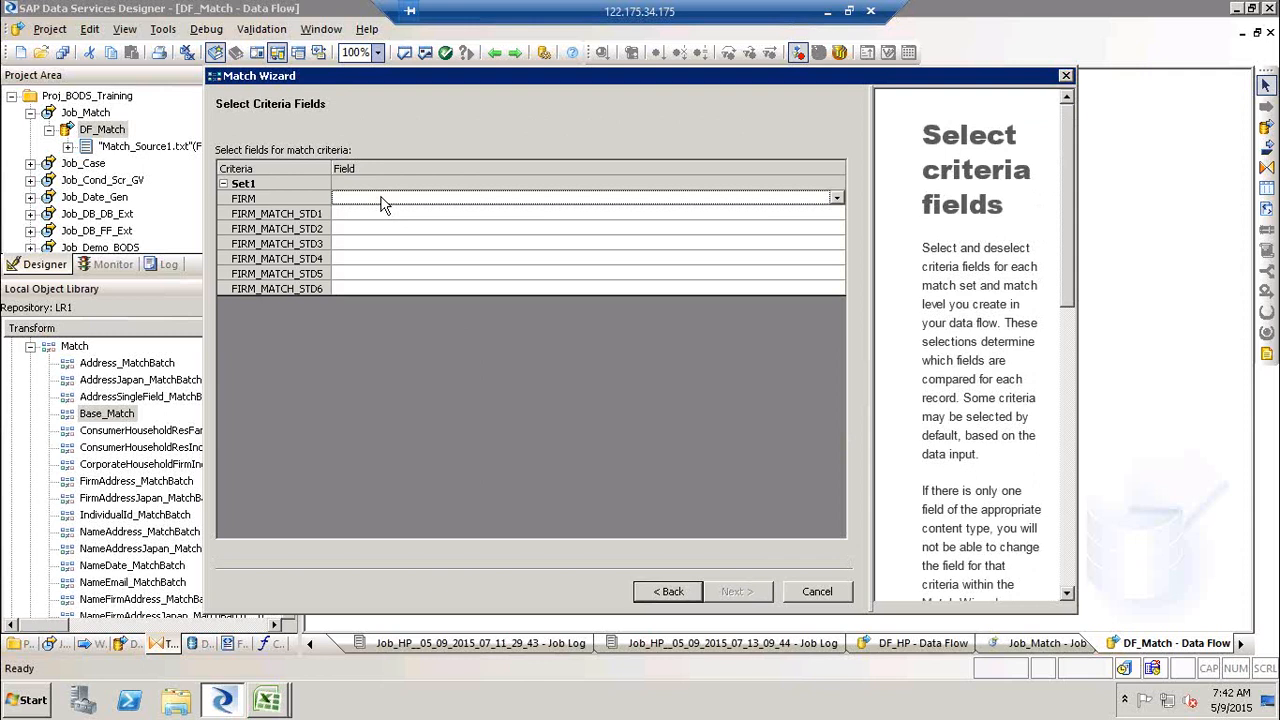
Step: Assign the Company Name field to the FIRM criterion of Set1 and continue to the break keys
click(837, 200)
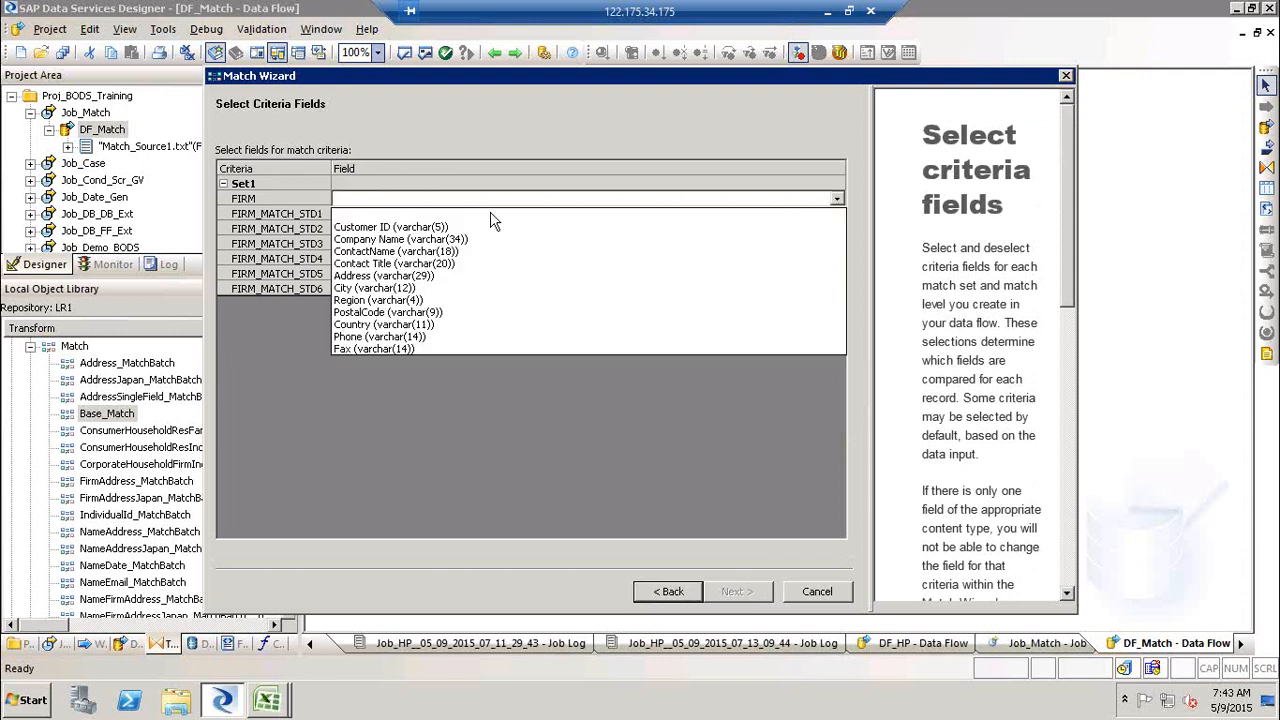
click(440, 241)
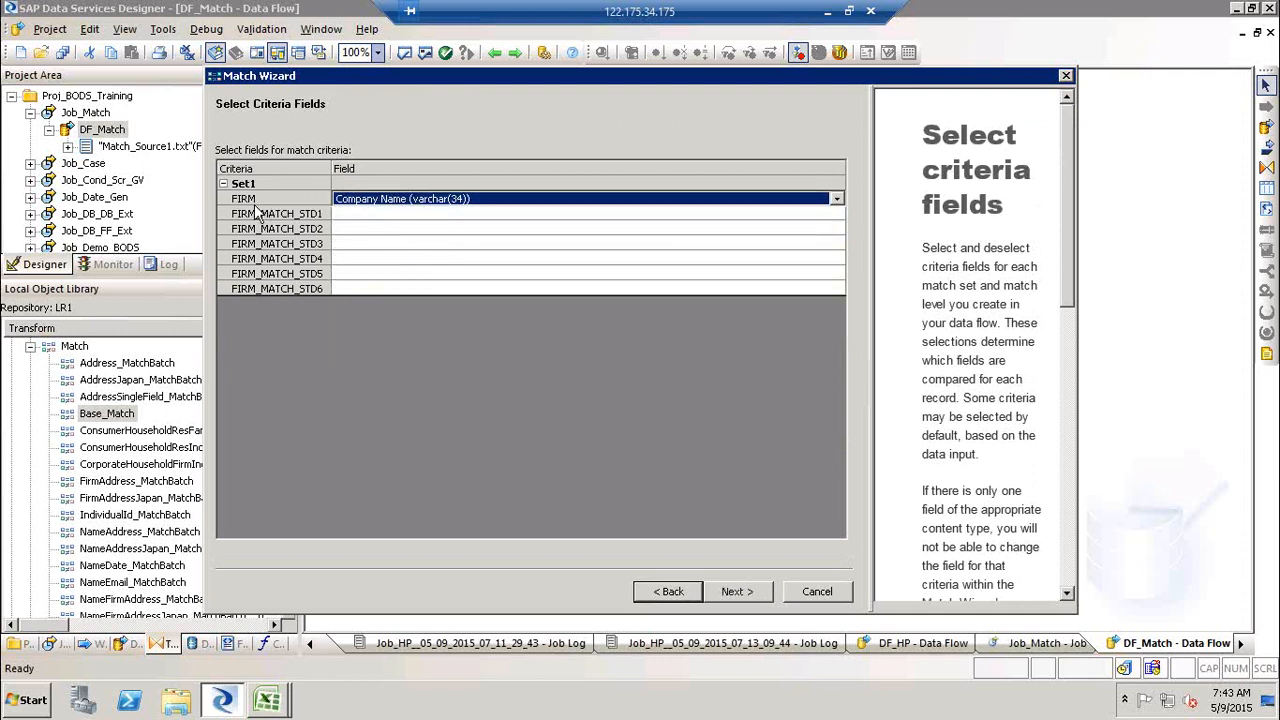
click(743, 595)
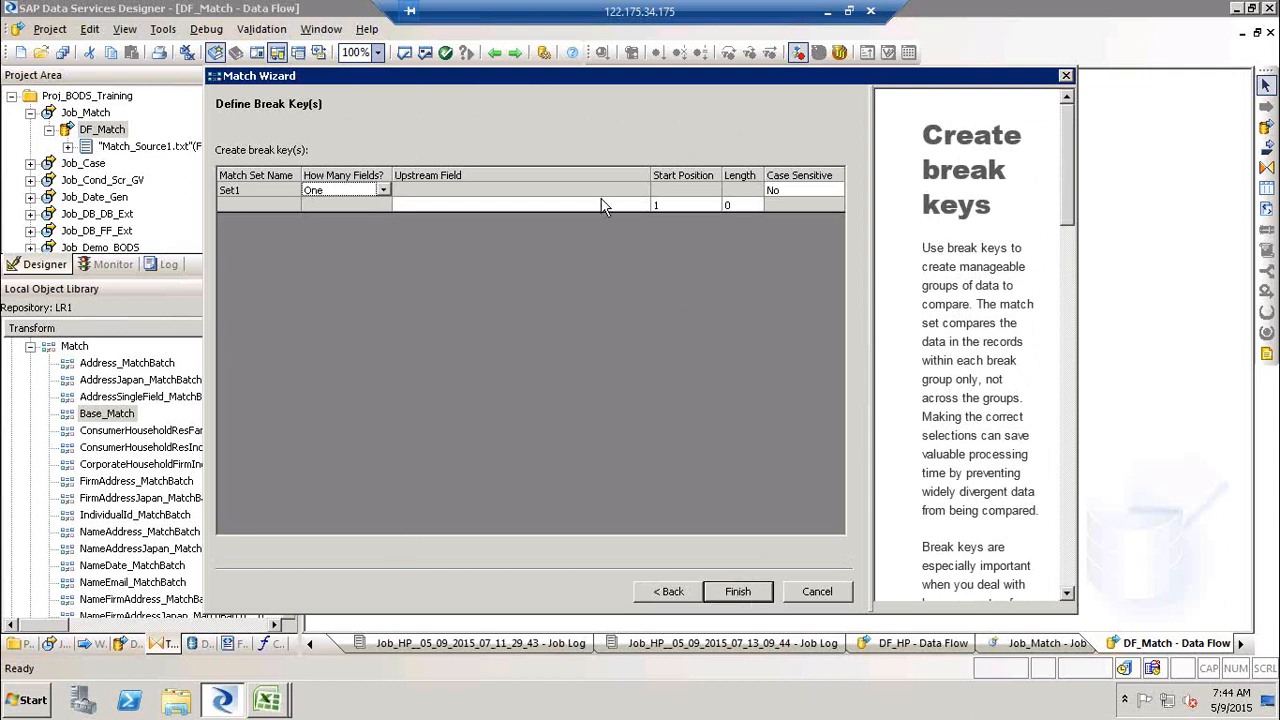
Step: Choose PostalCode as the upstream field of the Set1 break key and finish the Match Wizard
click(600, 208)
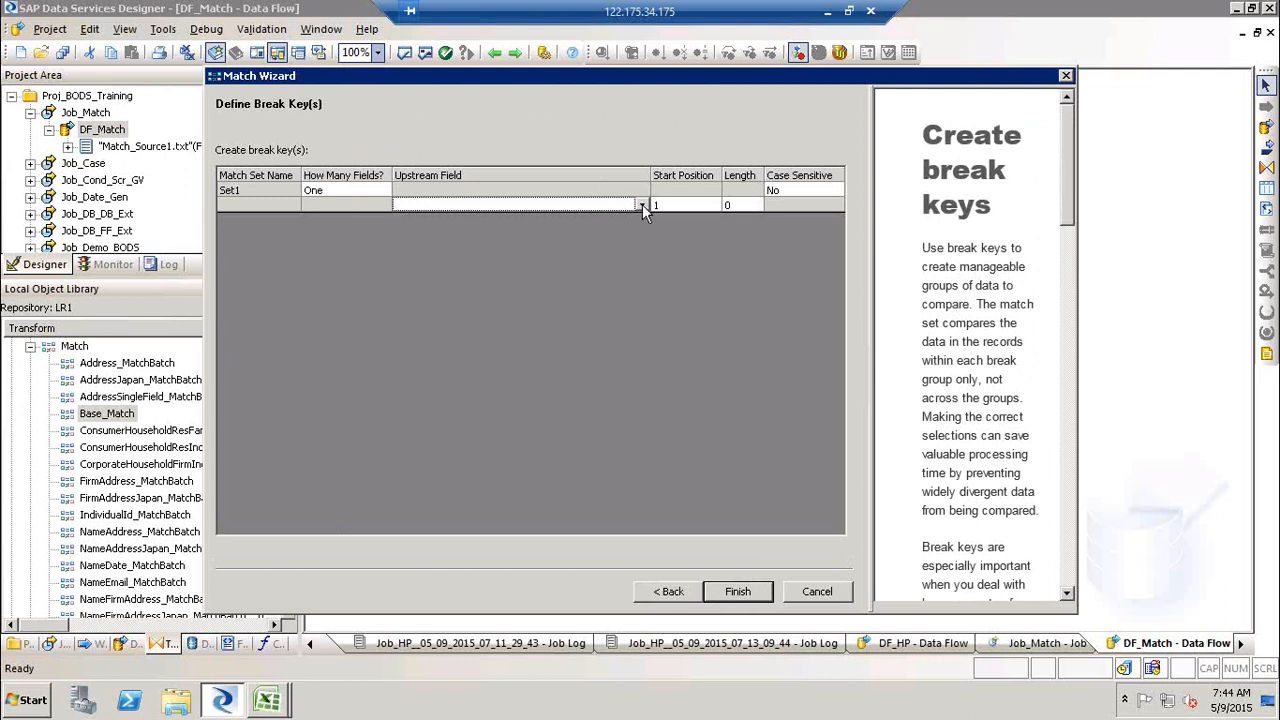
click(642, 205)
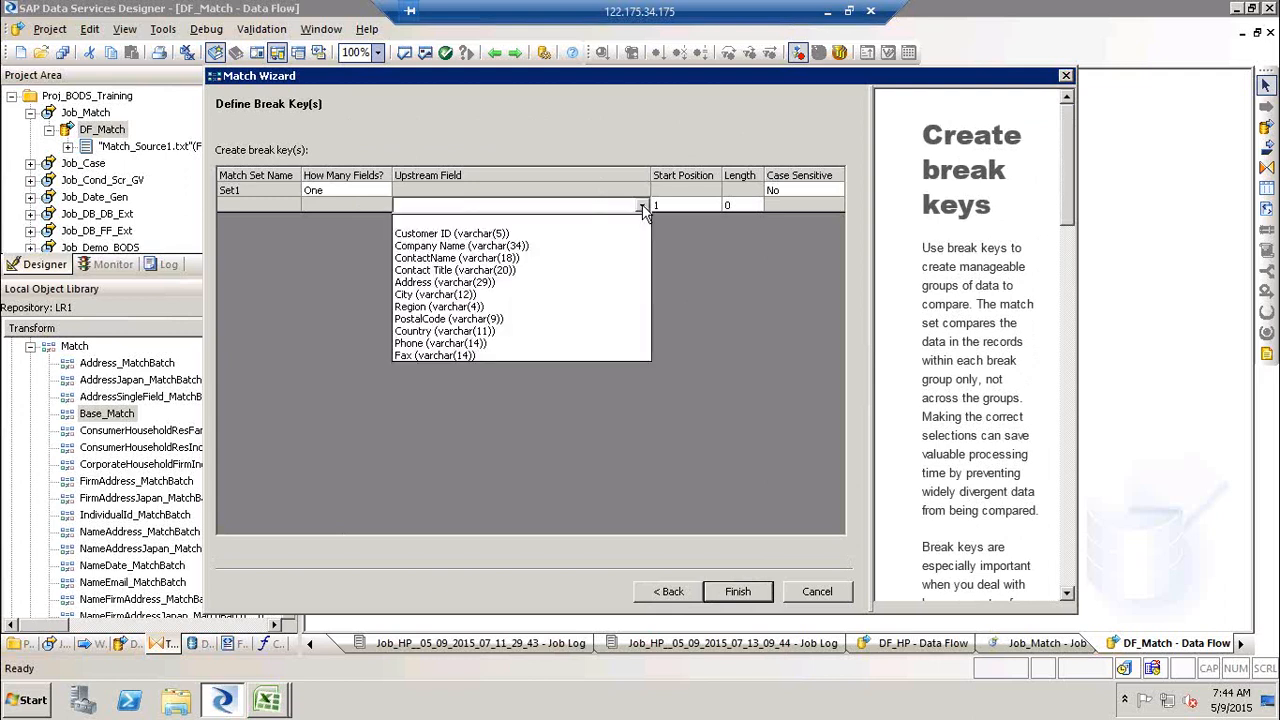
click(468, 319)
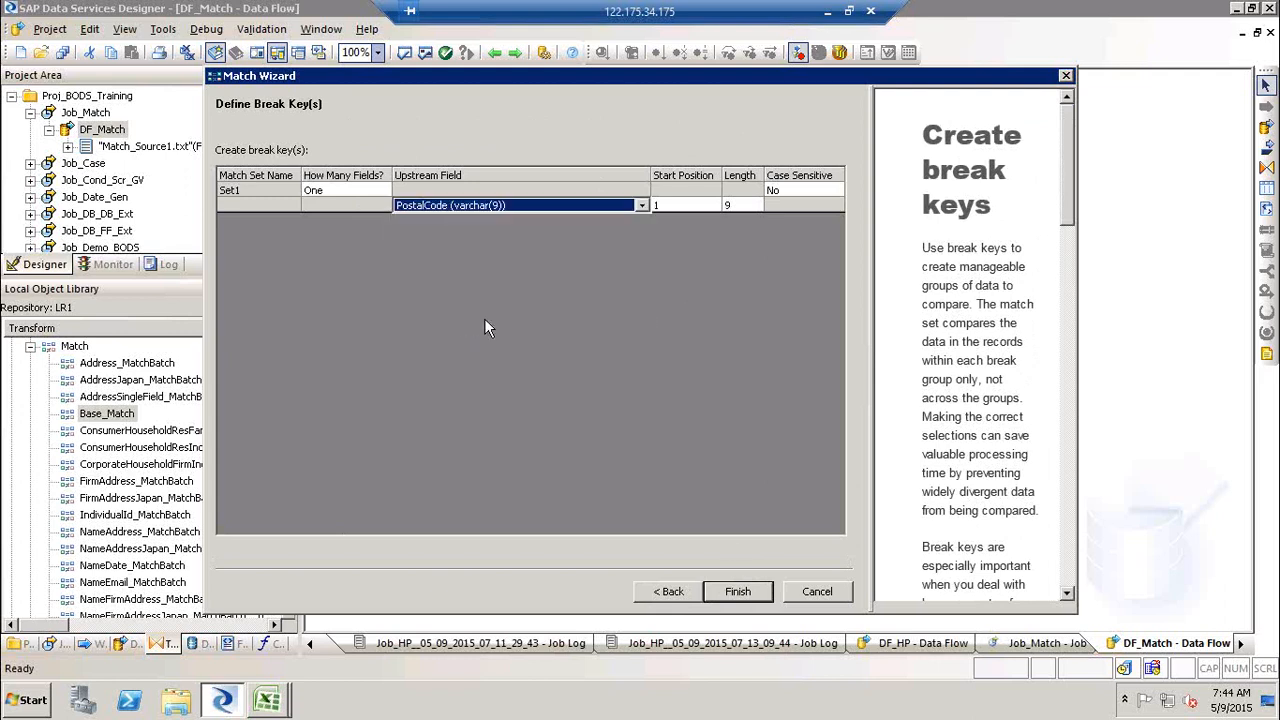
click(738, 592)
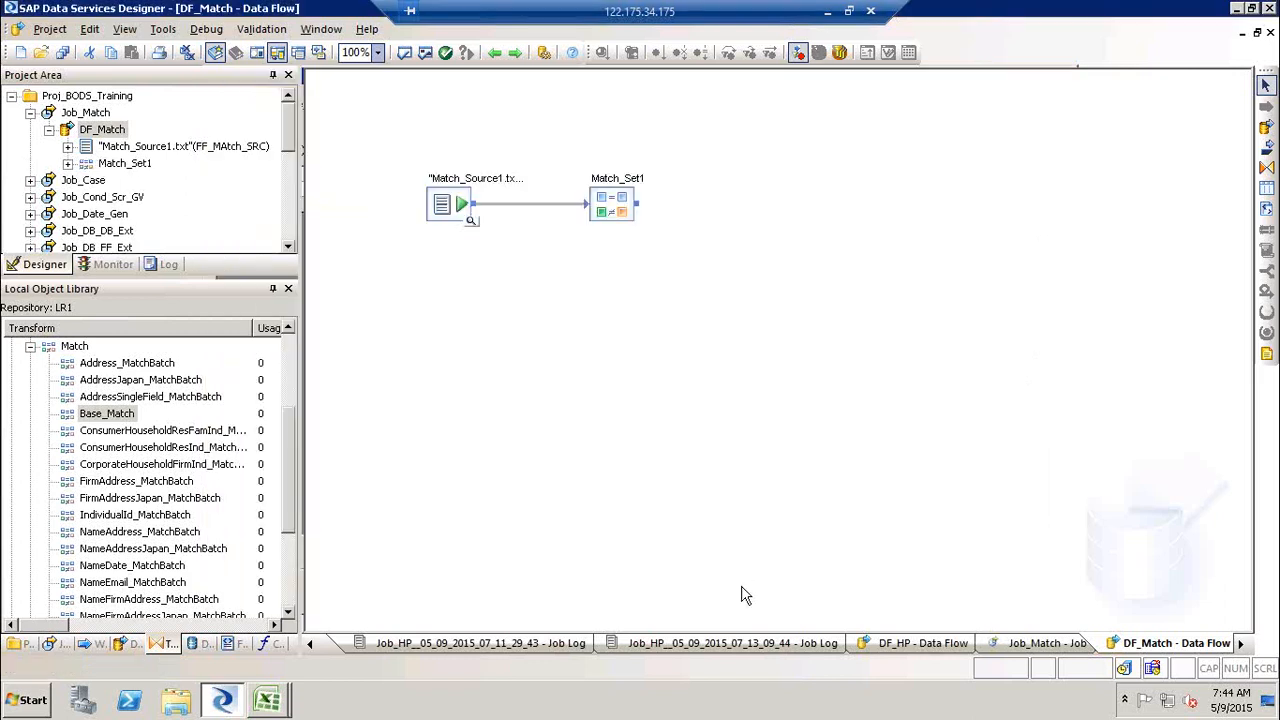
Step: Open the Match_Set1 transform, enlarge its schema area and map the Company Name source column as an input field
double_click(621, 195)
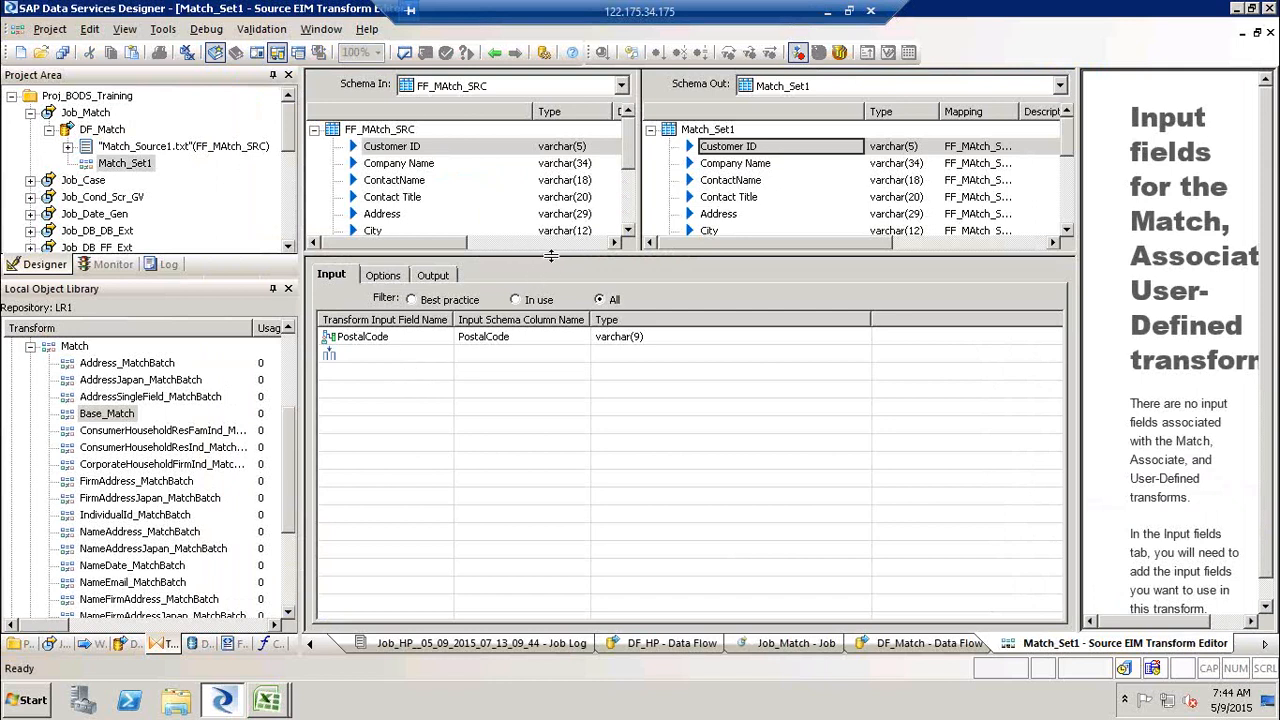
drag(551, 257, 552, 355)
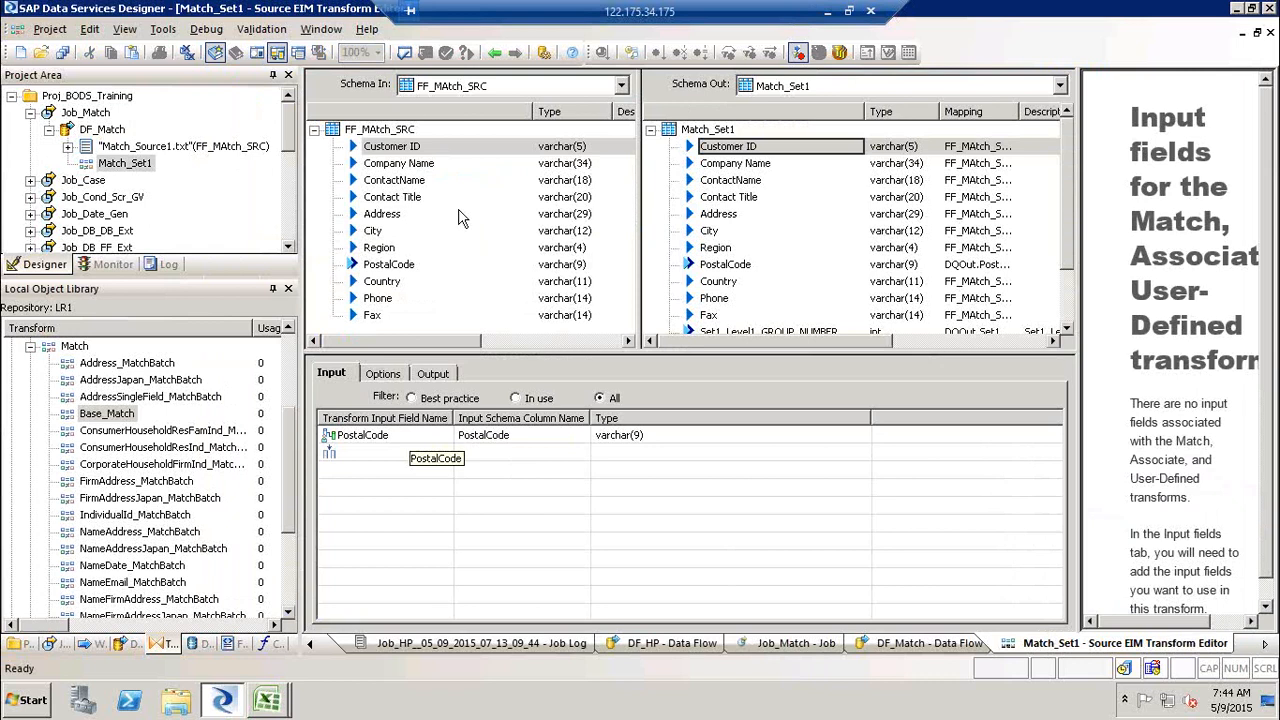
click(410, 165)
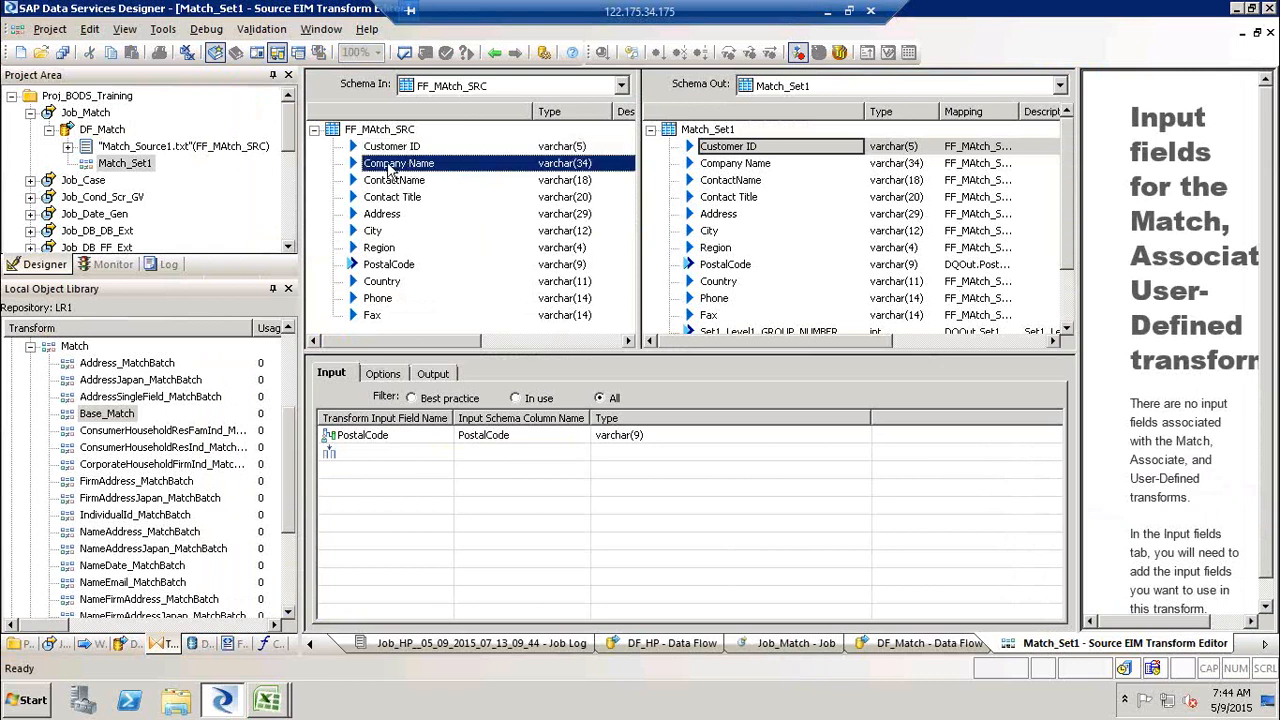
drag(452, 178, 352, 456)
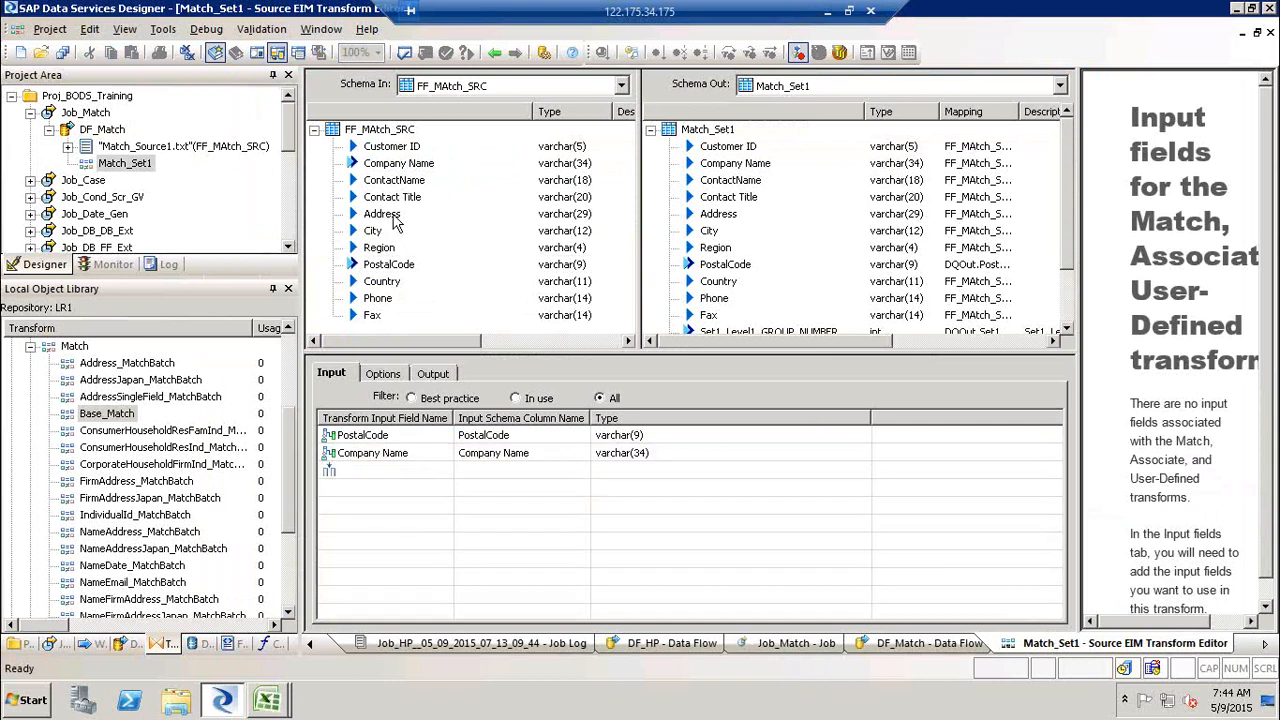
Step: Delete the PostalCode input field mismapped to Address and map the PostalCode source column as a new input field
click(423, 214)
drag(390, 264, 360, 452)
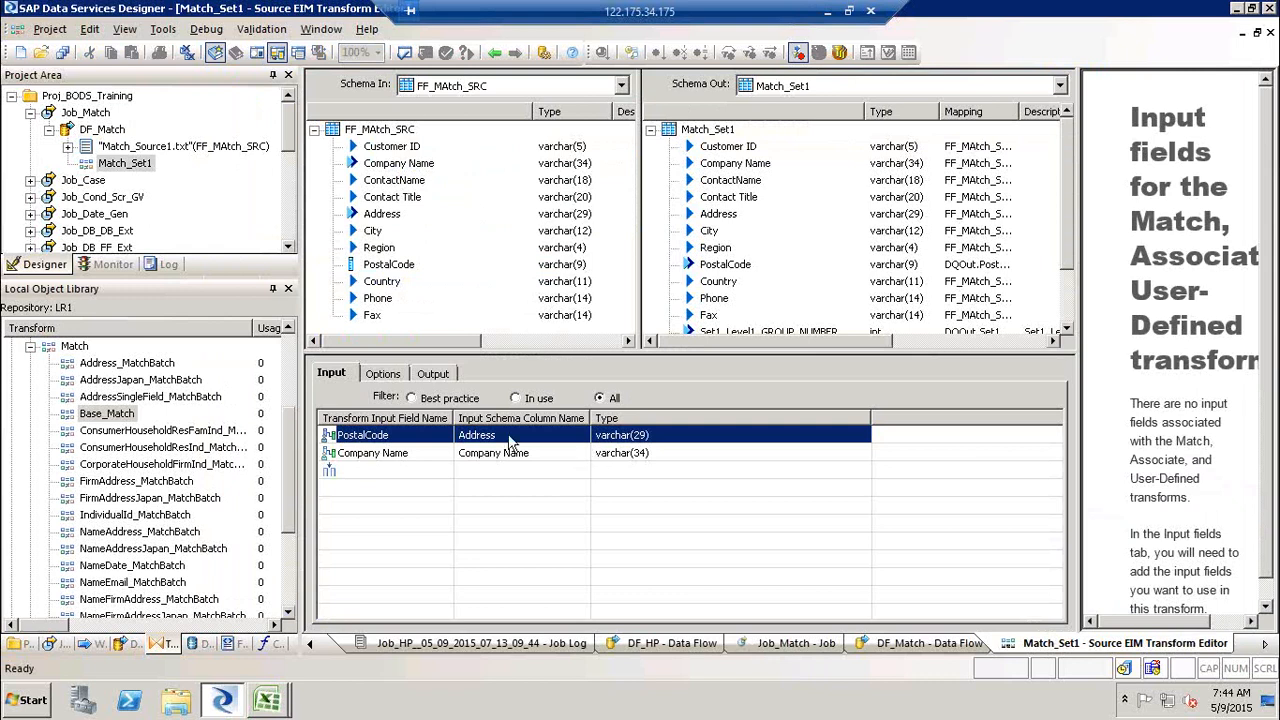
right_click(404, 438)
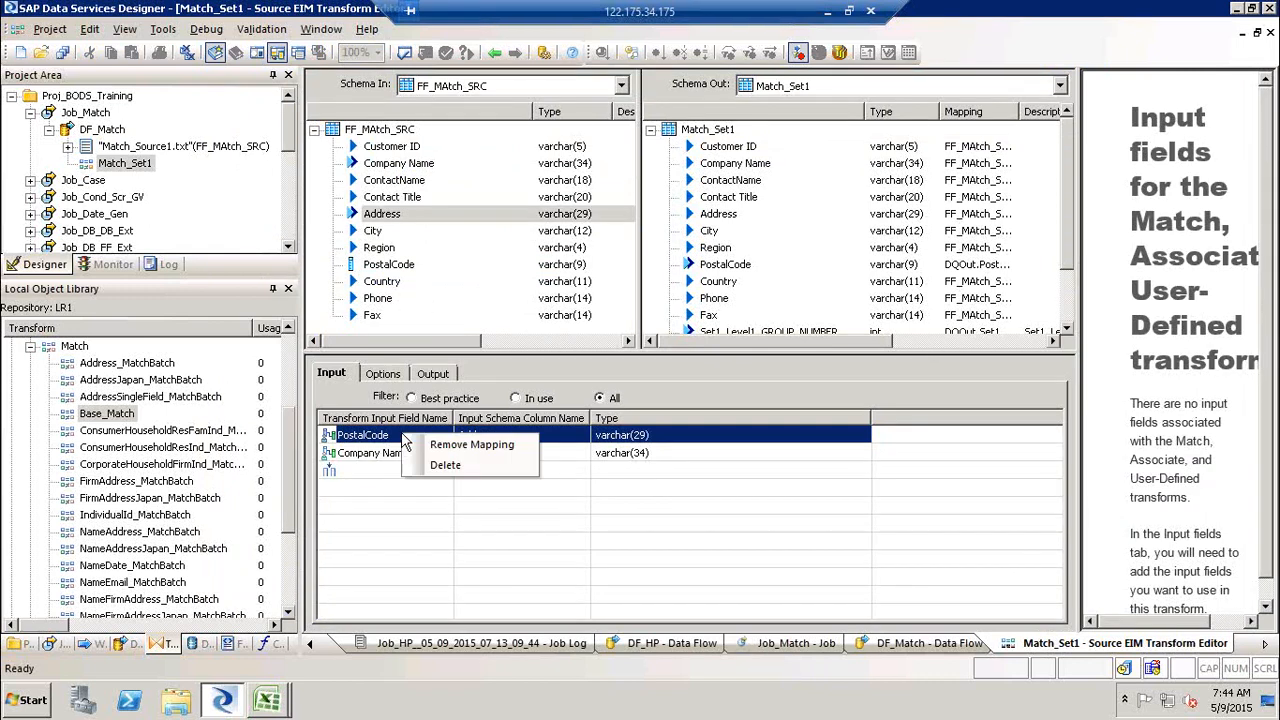
click(446, 467)
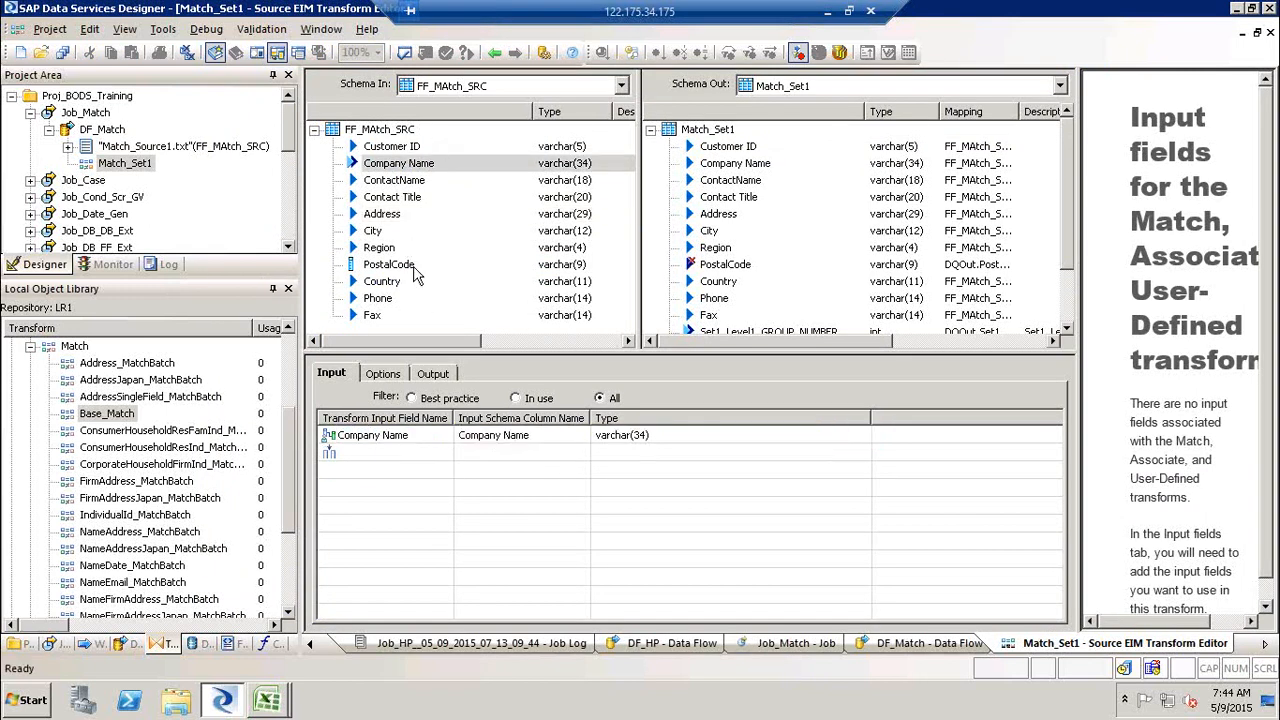
click(385, 264)
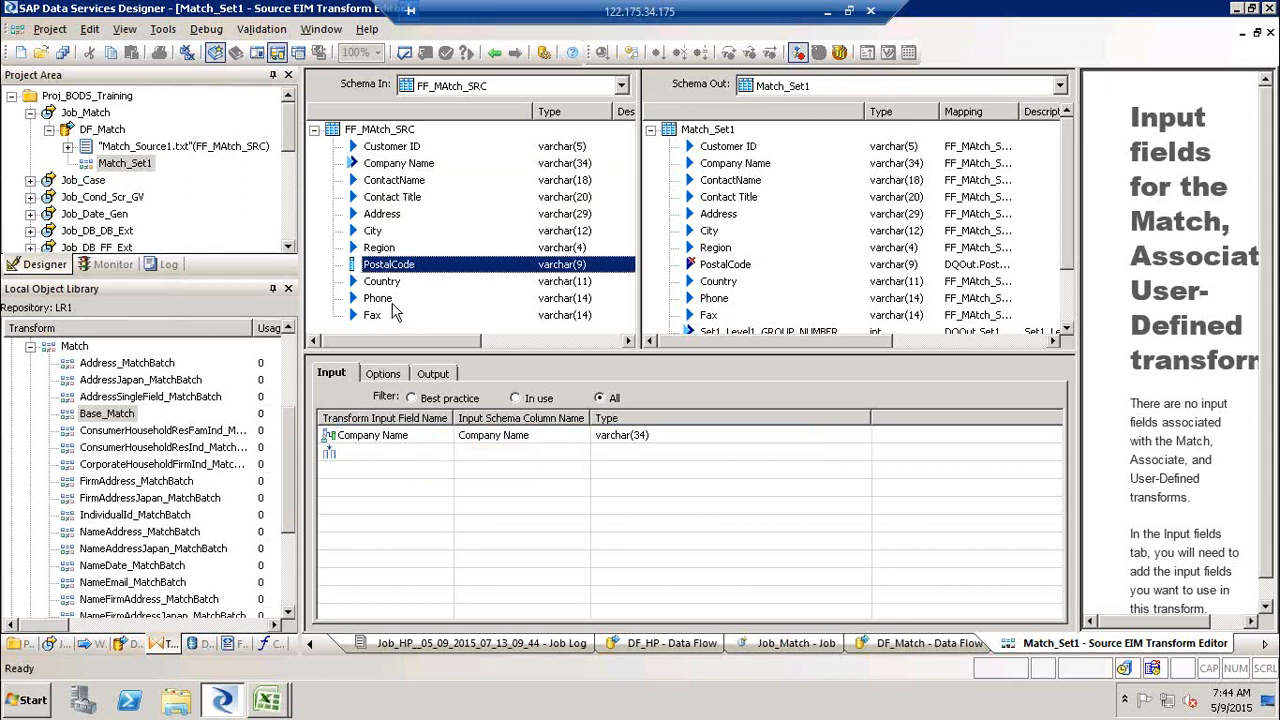
drag(388, 270, 385, 465)
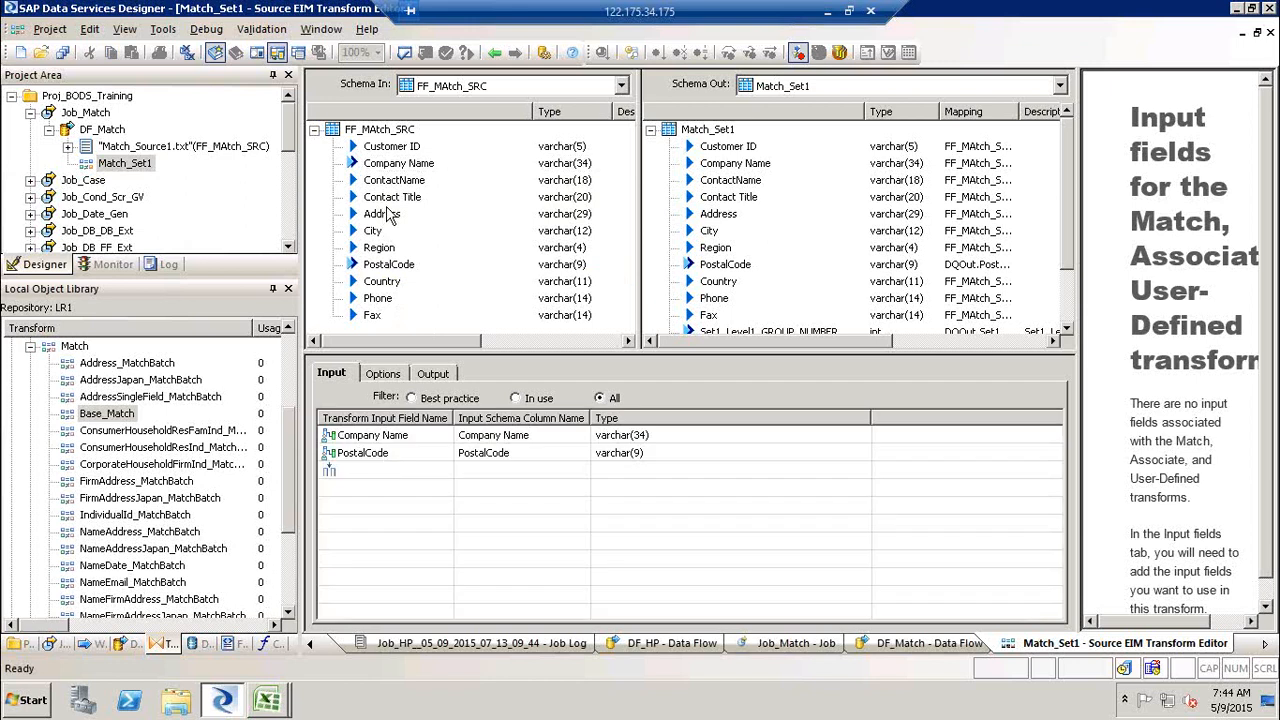
Step: Map the Address and Phone source columns as new input fields of the Match_Set1 transform
click(374, 216)
drag(374, 222, 390, 476)
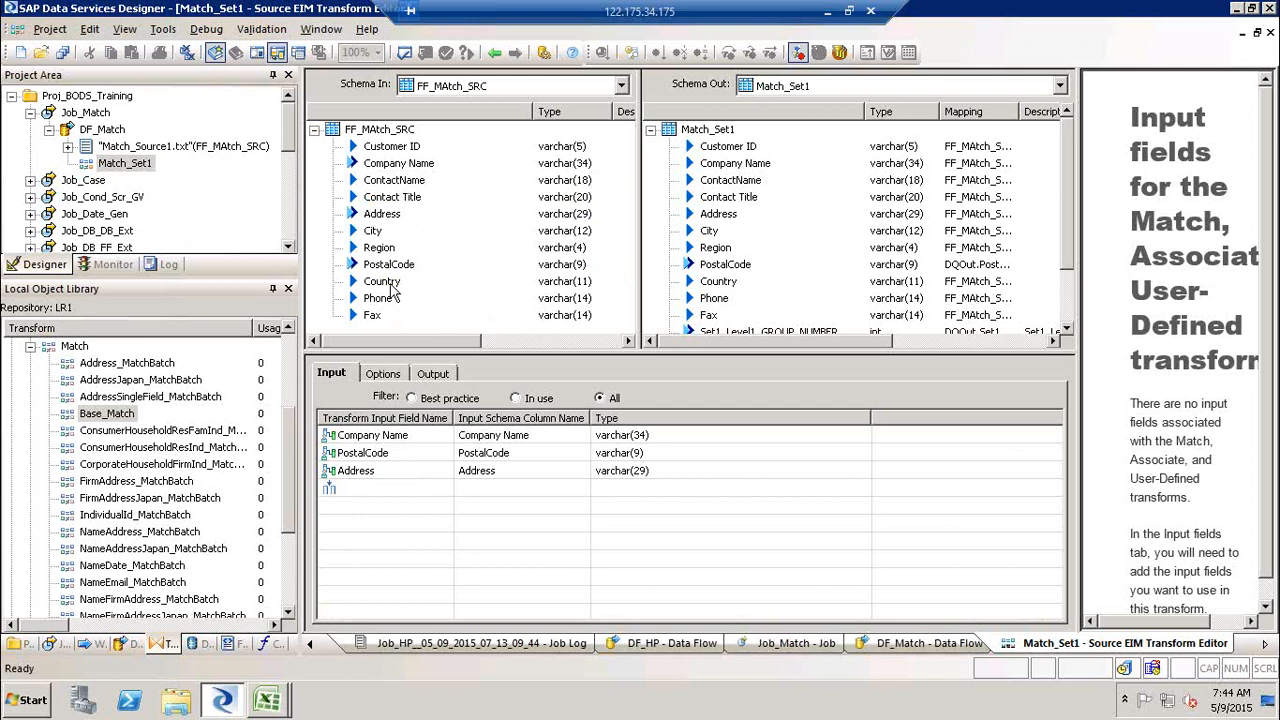
click(382, 298)
drag(410, 372, 370, 490)
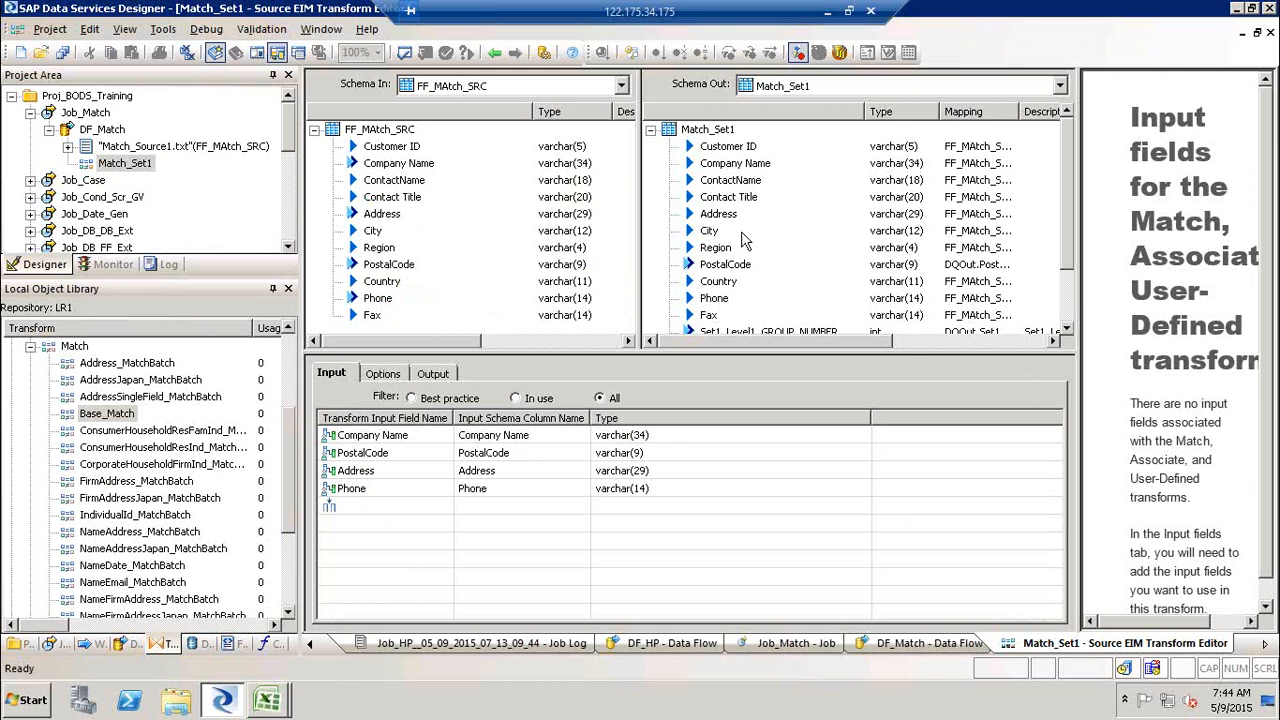
Step: Review the transform's available output fields and select Phone and Address together in the output schema
click(438, 376)
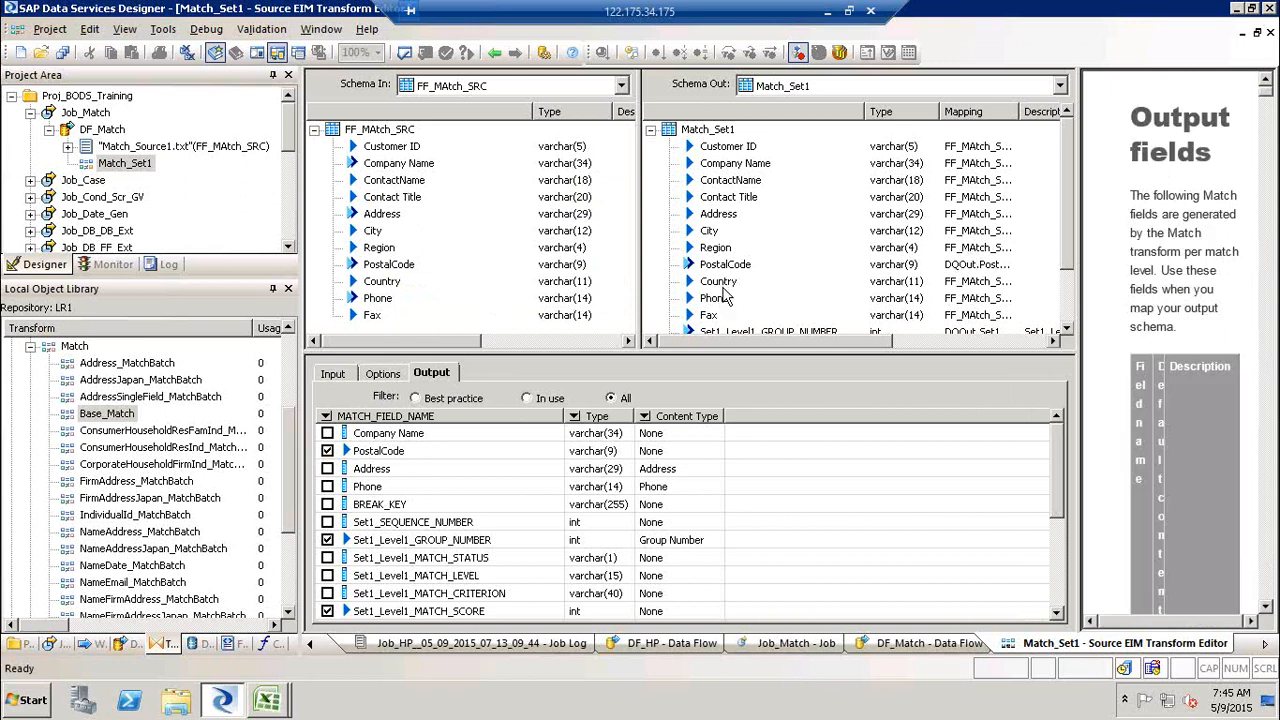
click(723, 303)
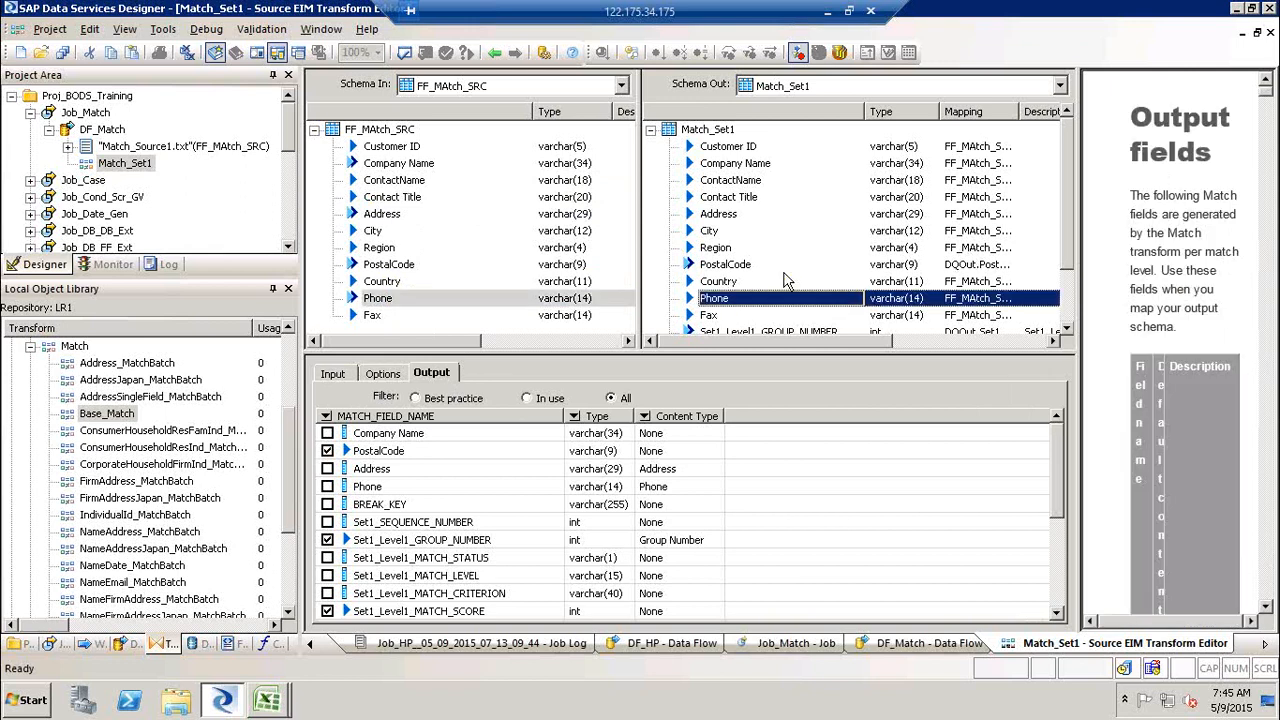
ctrl+click(789, 220)
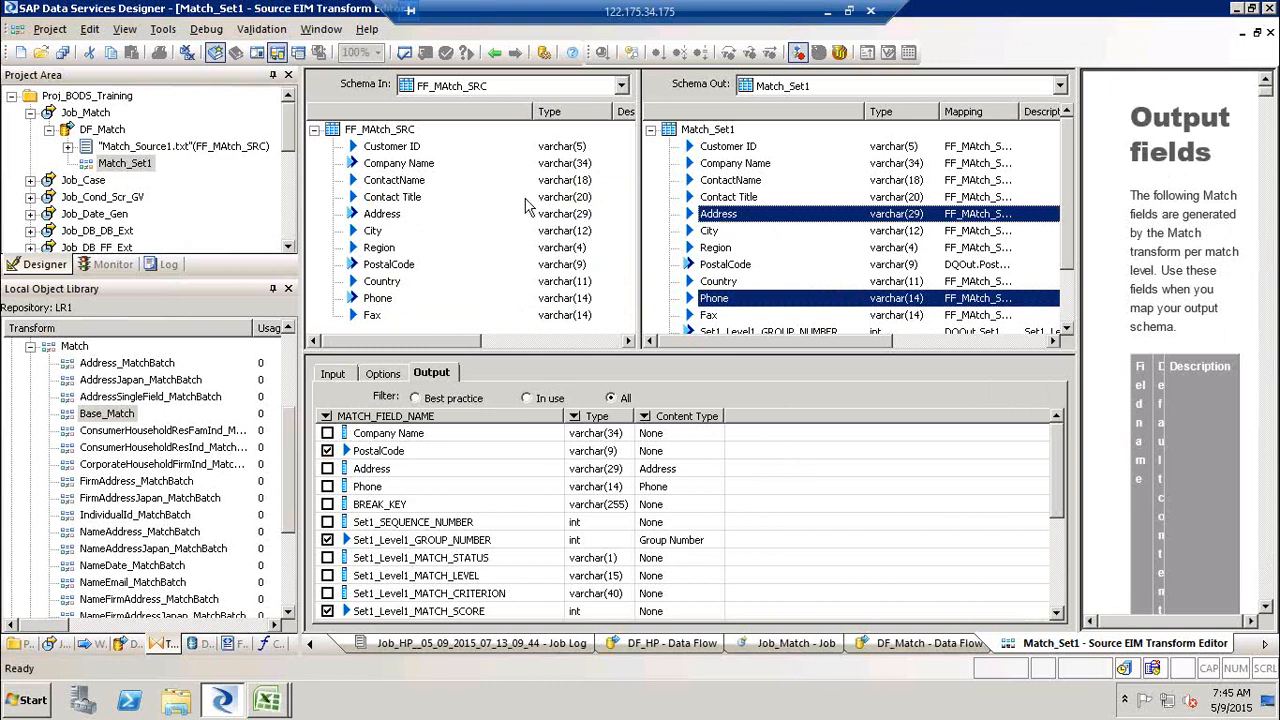
Step: Open the Match Editor and examine the settings of the break group, Level1 and the match criteria
click(386, 376)
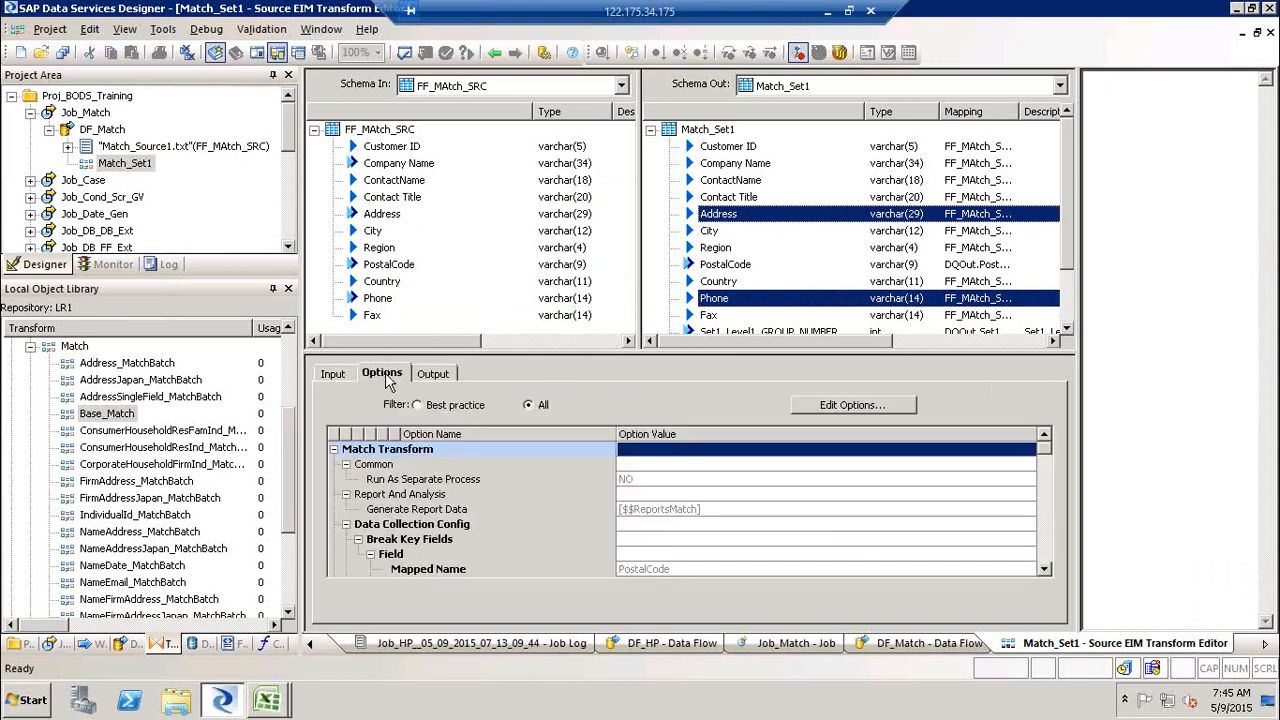
click(826, 403)
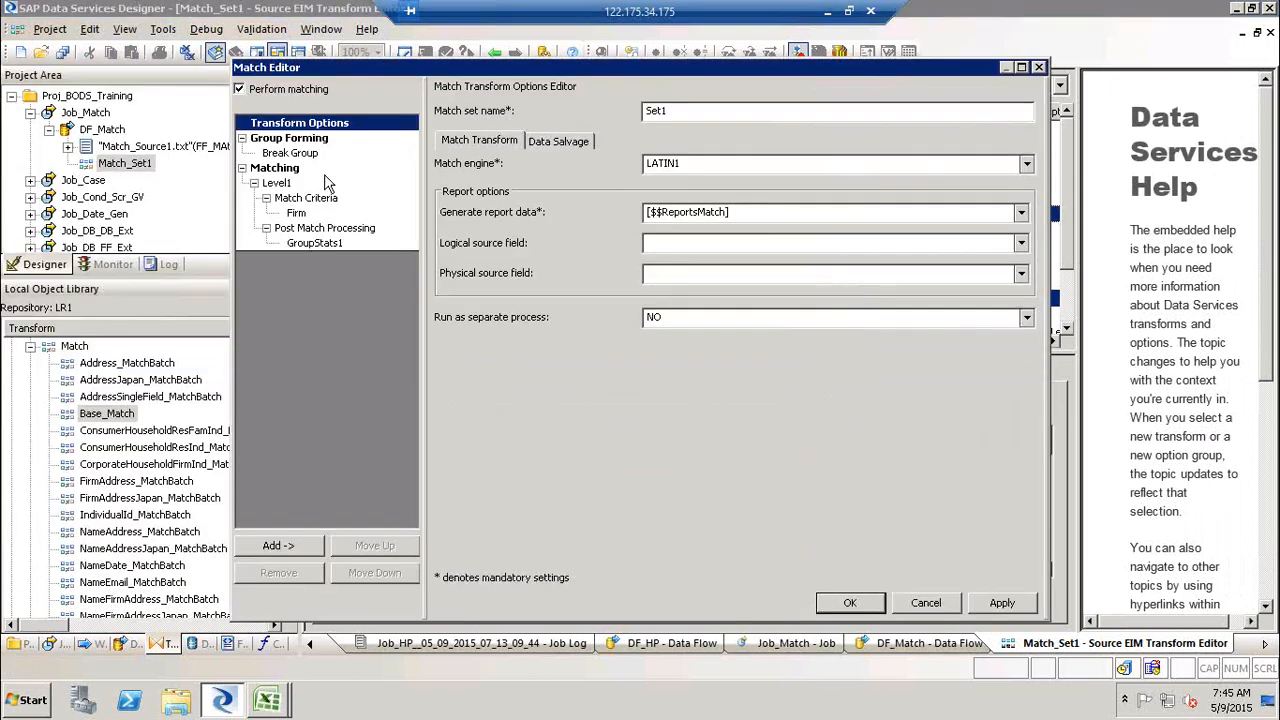
click(291, 155)
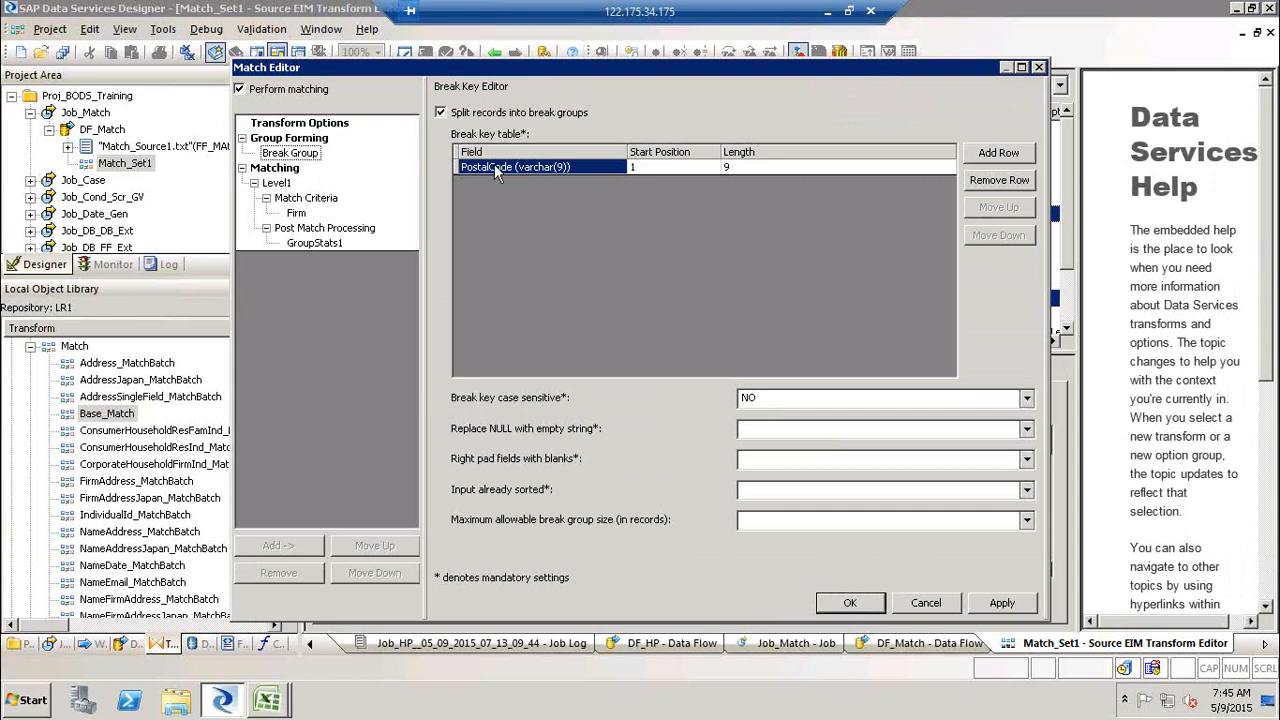
click(279, 185)
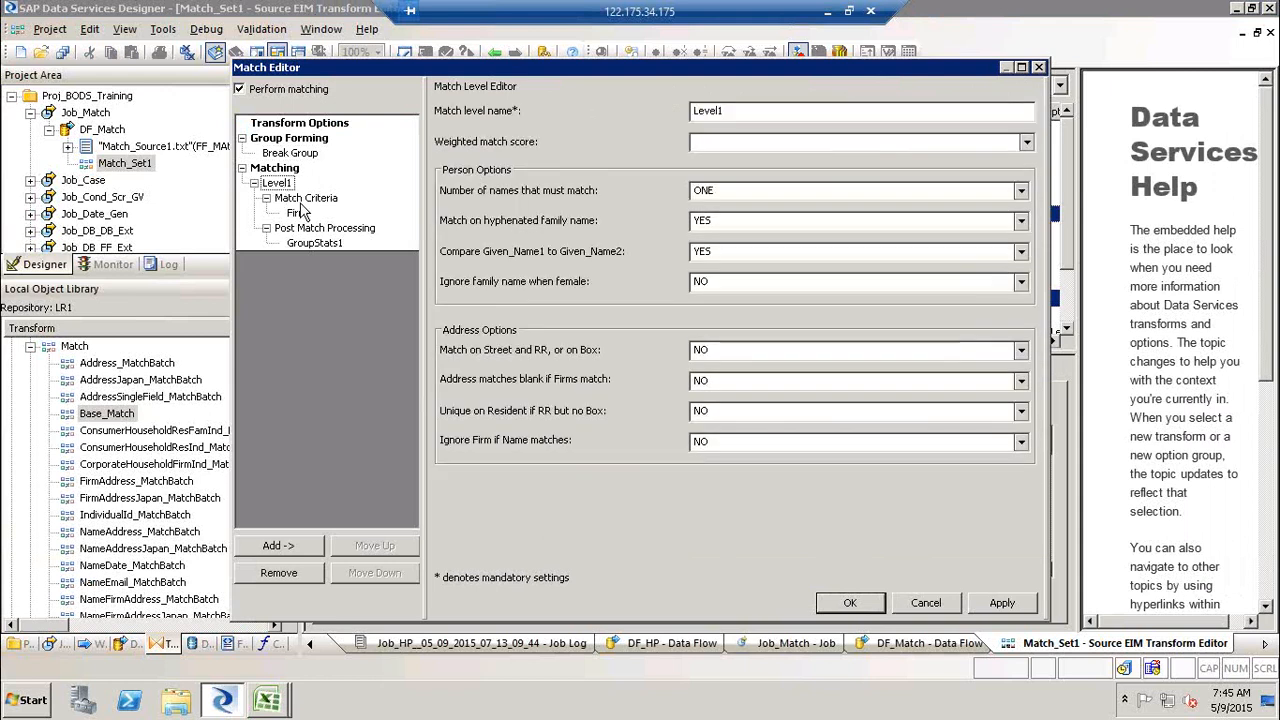
click(302, 200)
click(297, 214)
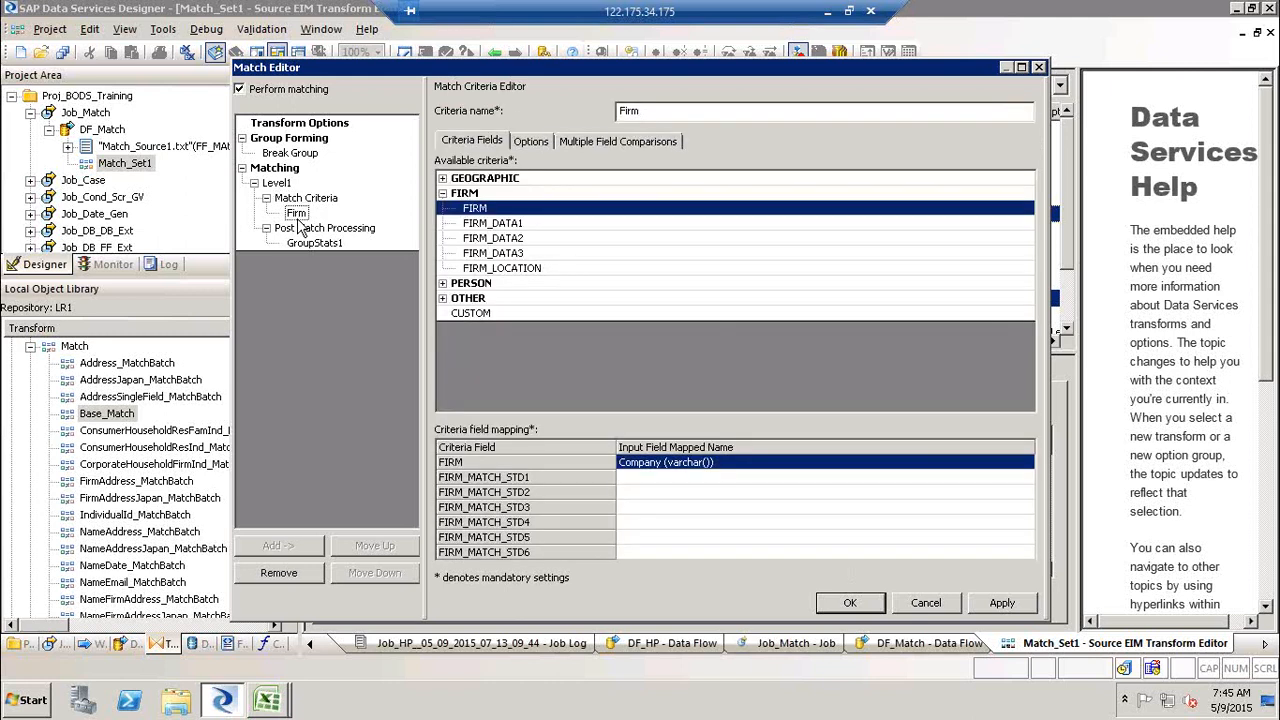
click(302, 200)
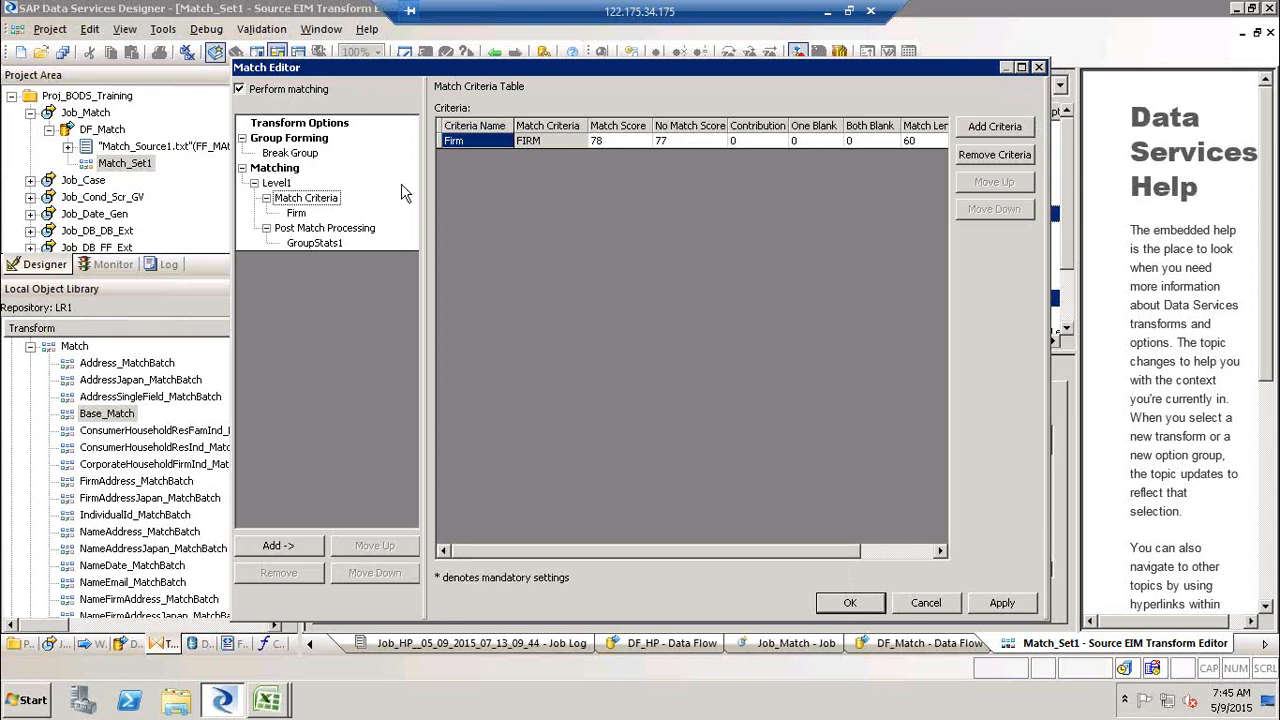
Step: Map the FIRM criteria field of the Firm criterion to Company Name, then apply and close the Match Editor
click(297, 214)
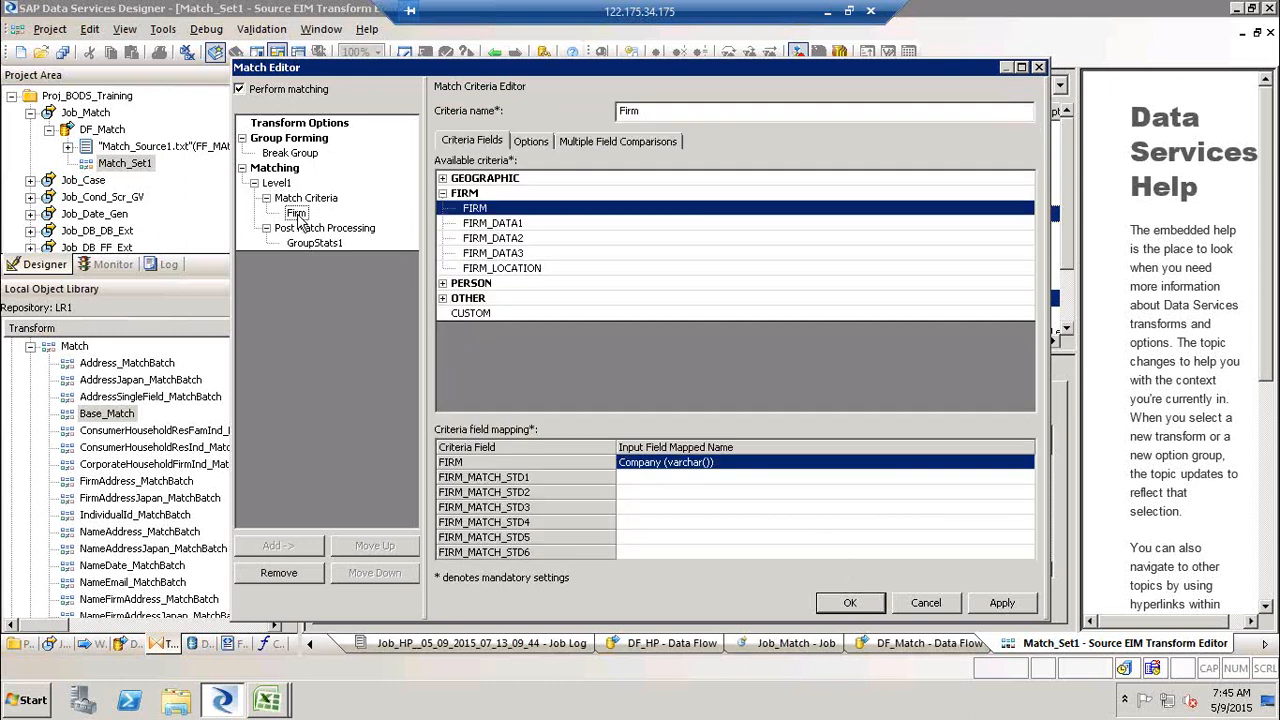
click(786, 464)
click(785, 465)
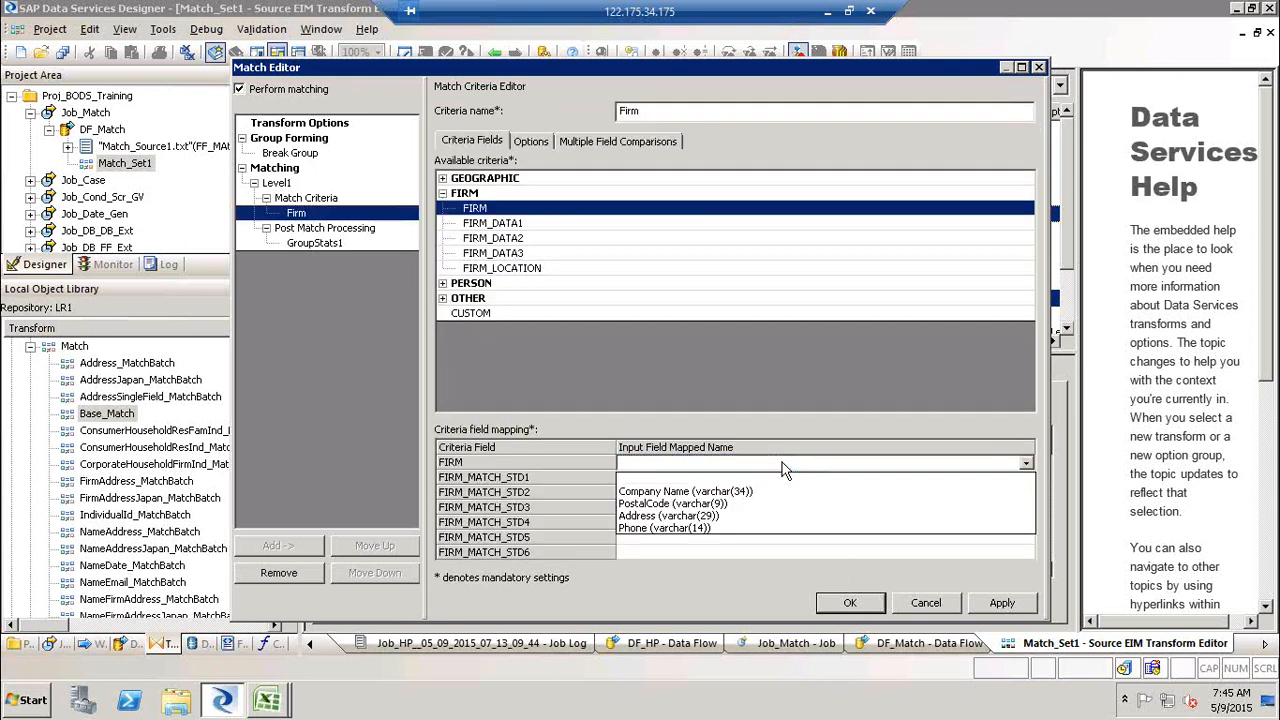
click(726, 492)
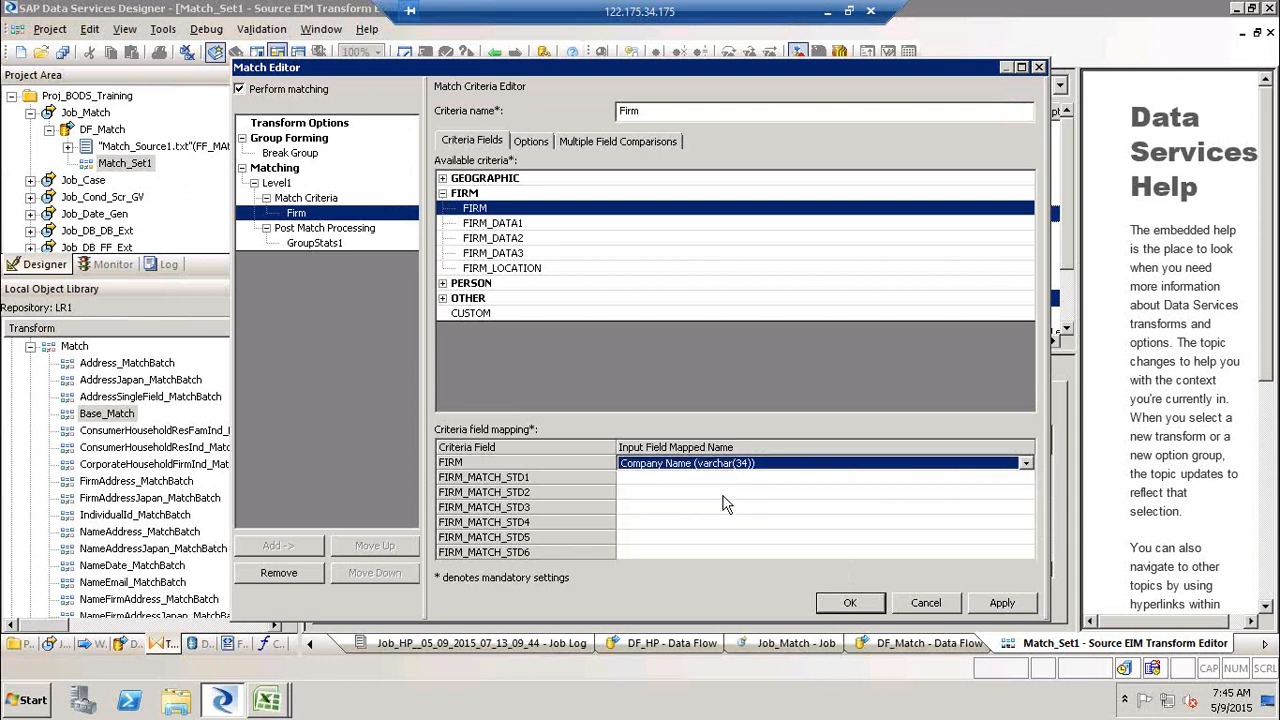
click(335, 232)
click(301, 214)
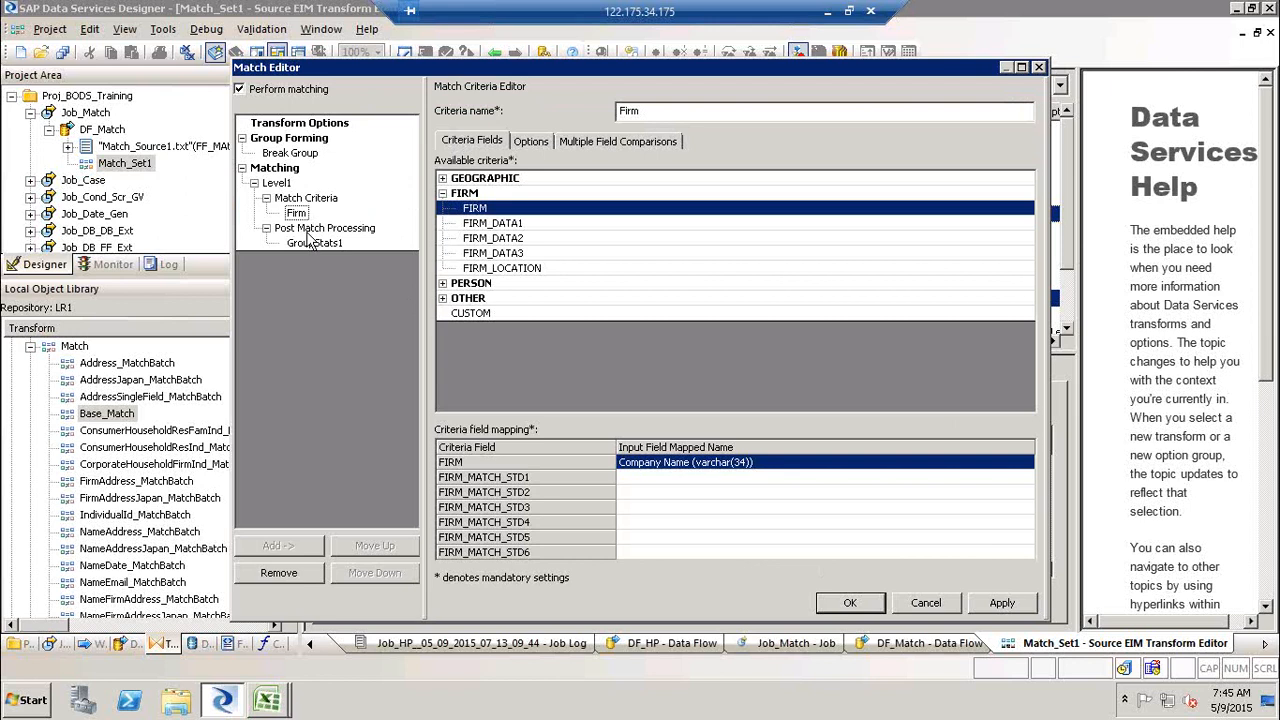
click(993, 605)
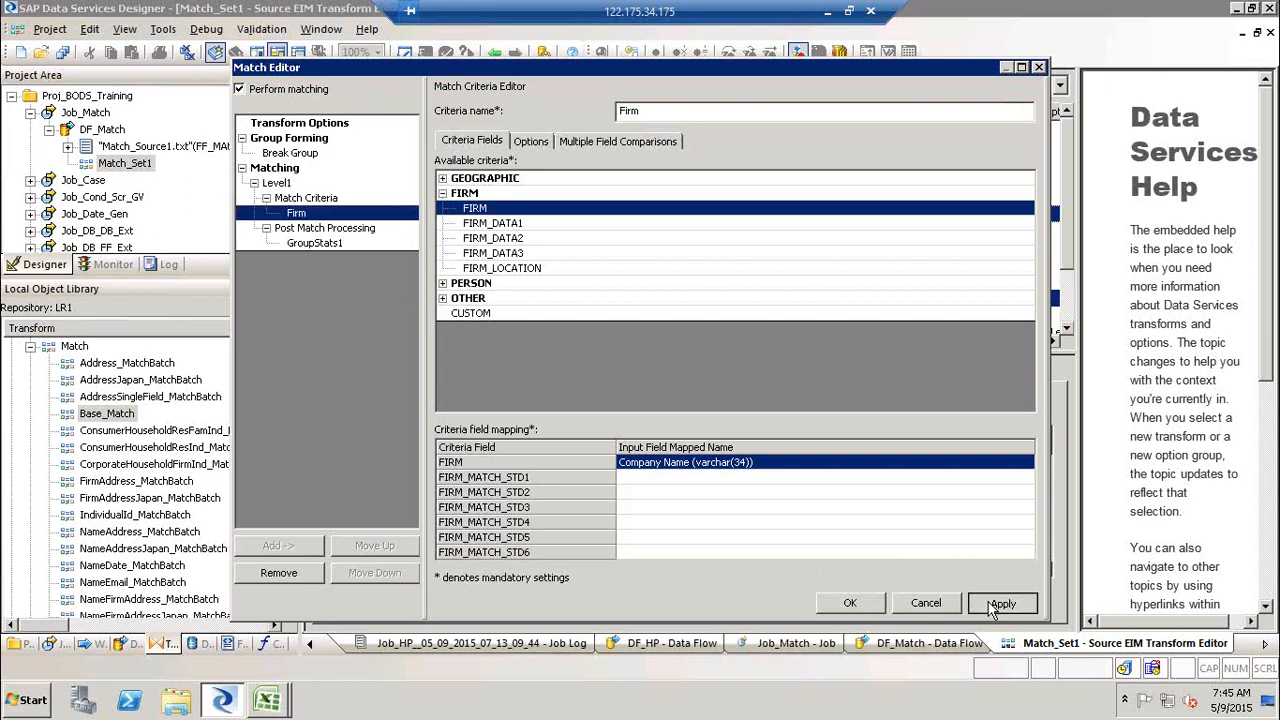
click(851, 605)
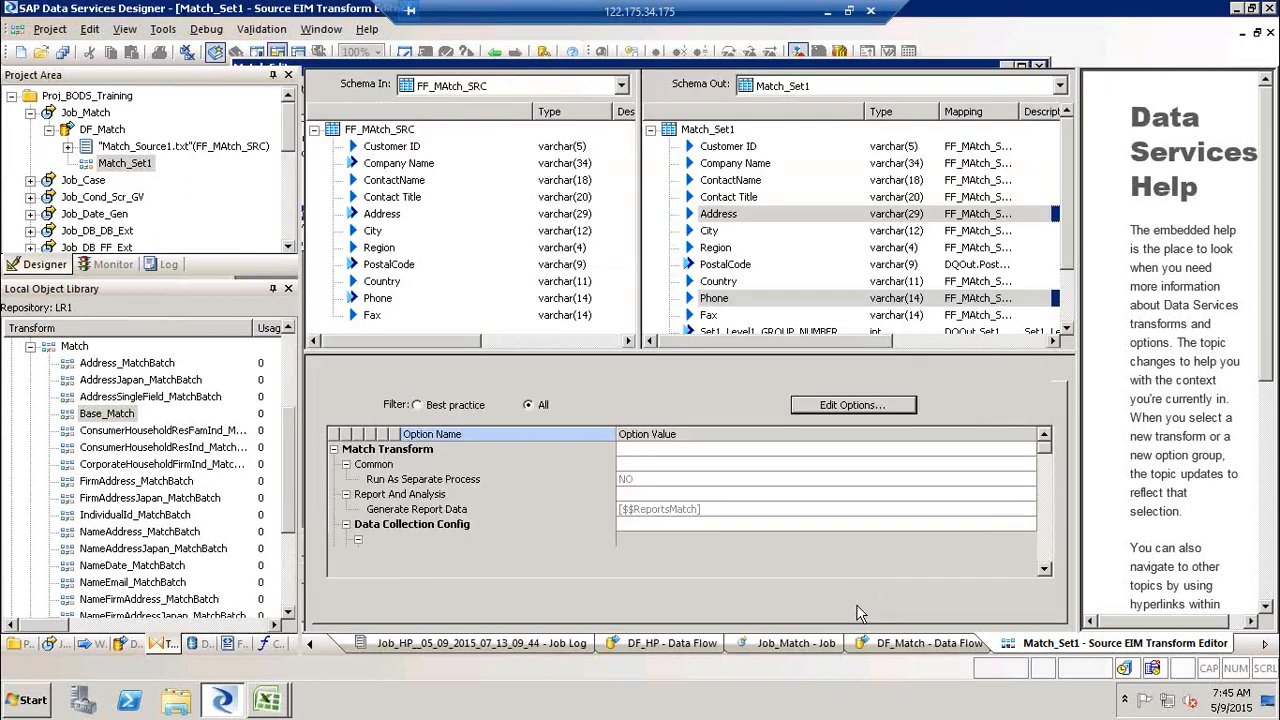
Step: Add a template target table named Match in the DS_Target datastore to DF_Match and connect Match_Set1 to it
click(494, 53)
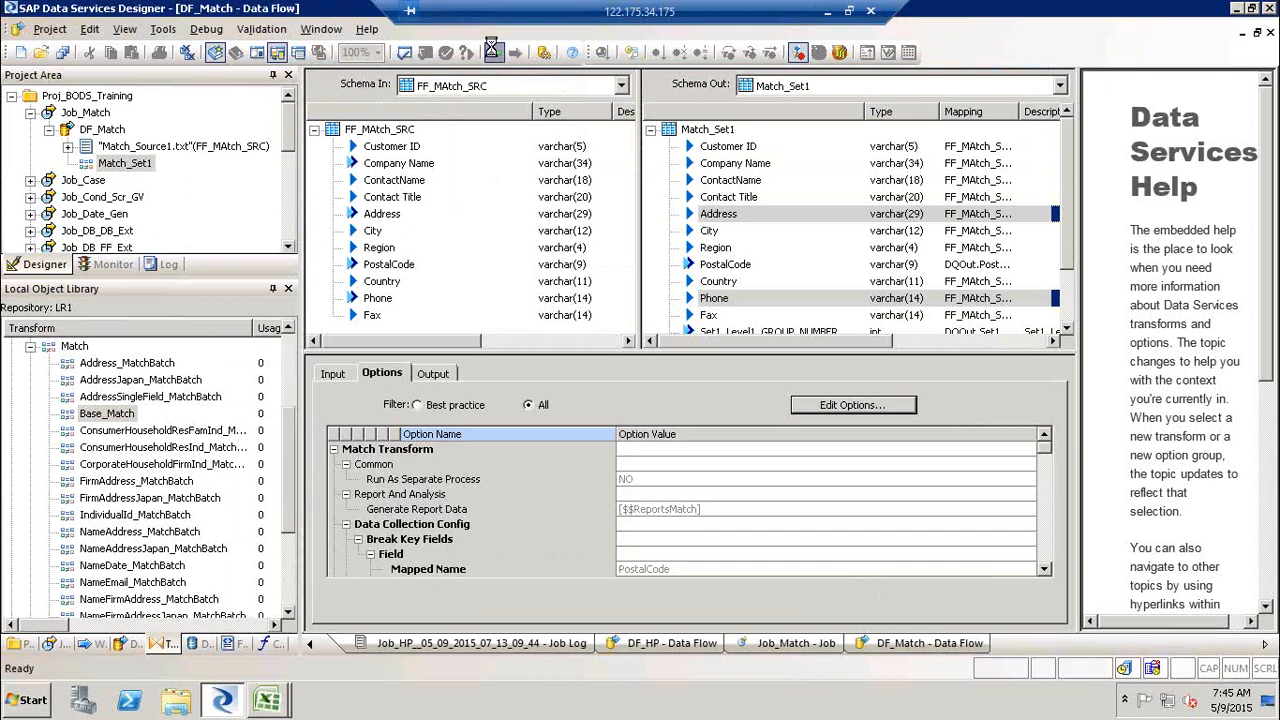
click(1267, 188)
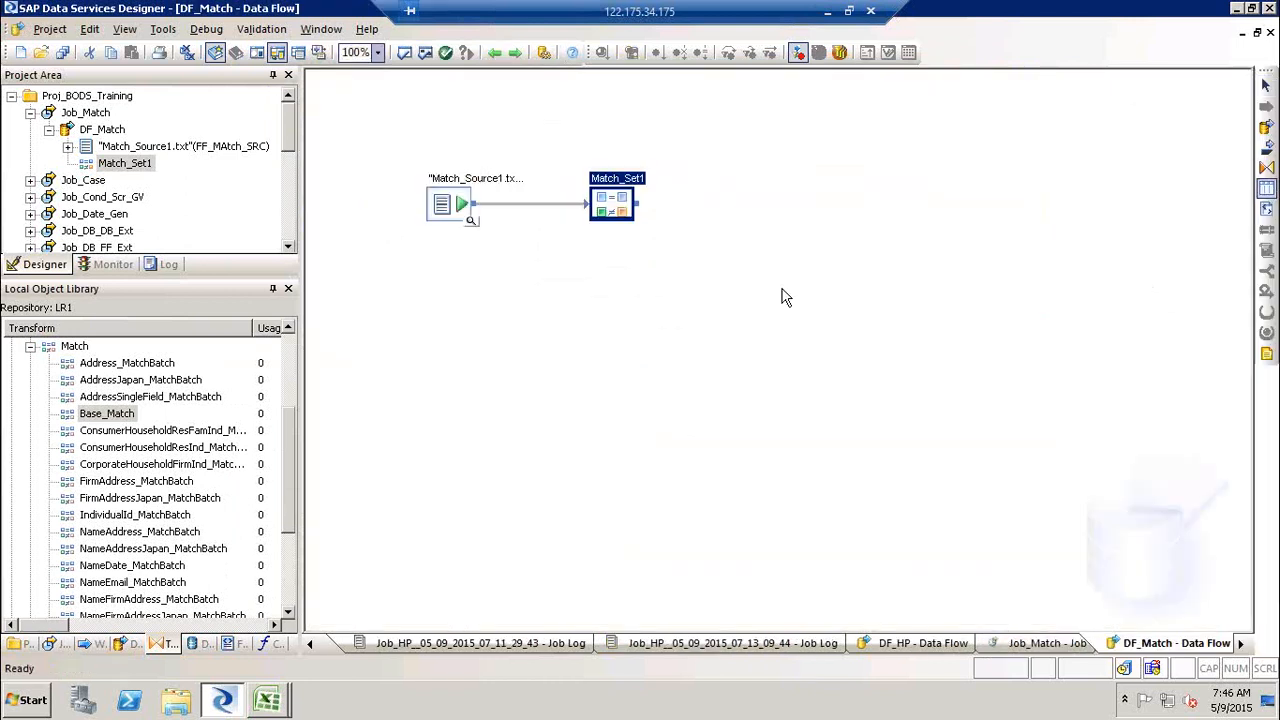
click(785, 297)
text(Match)
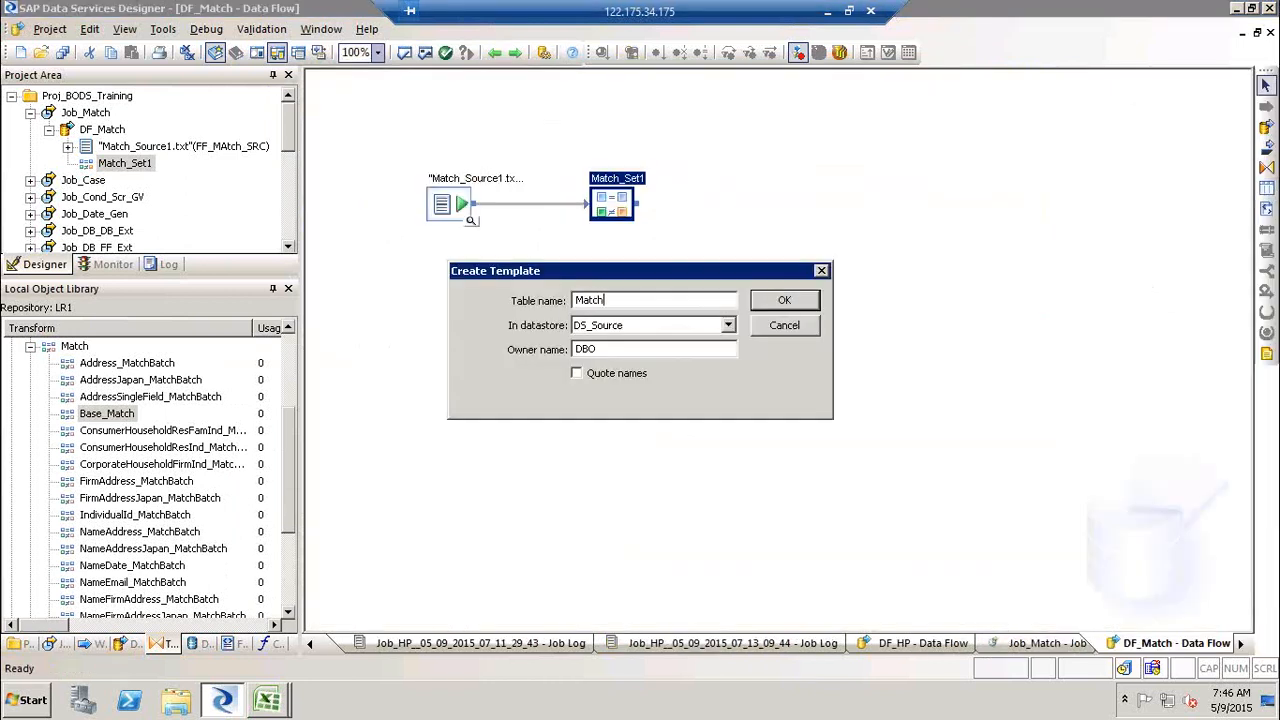
key(Tab)
key(Down)
key(Return)
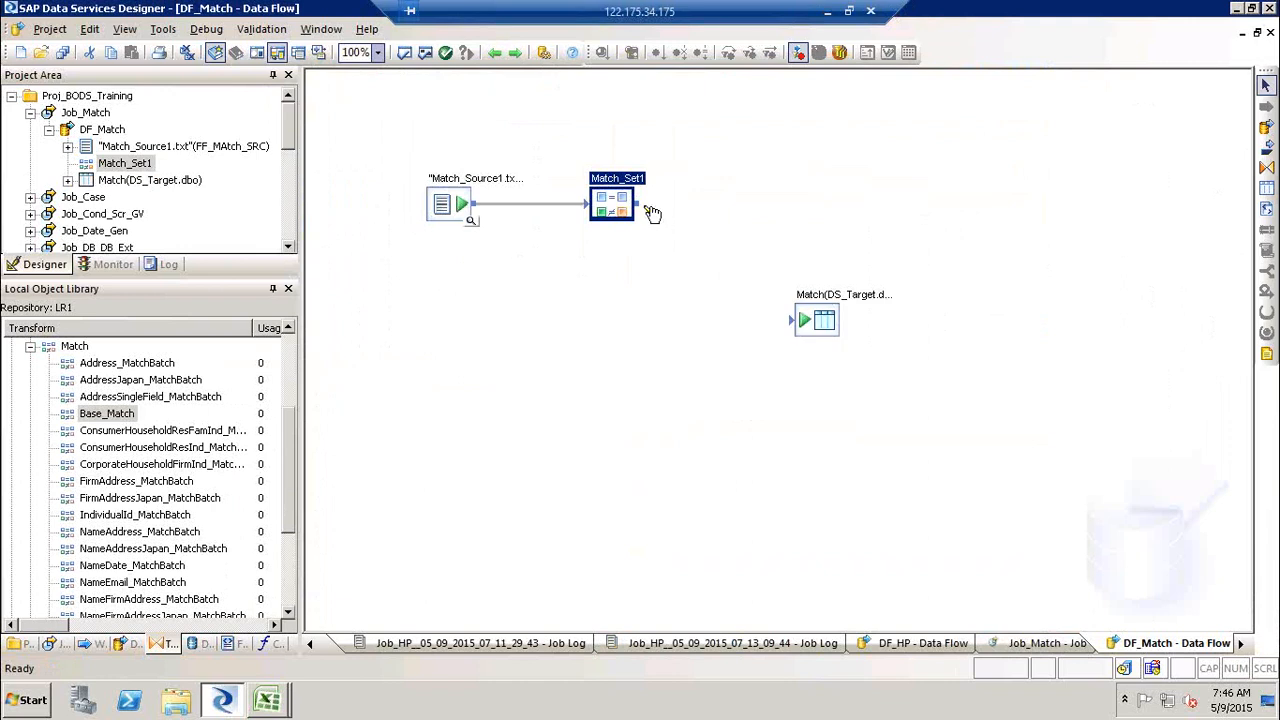
drag(636, 204, 800, 320)
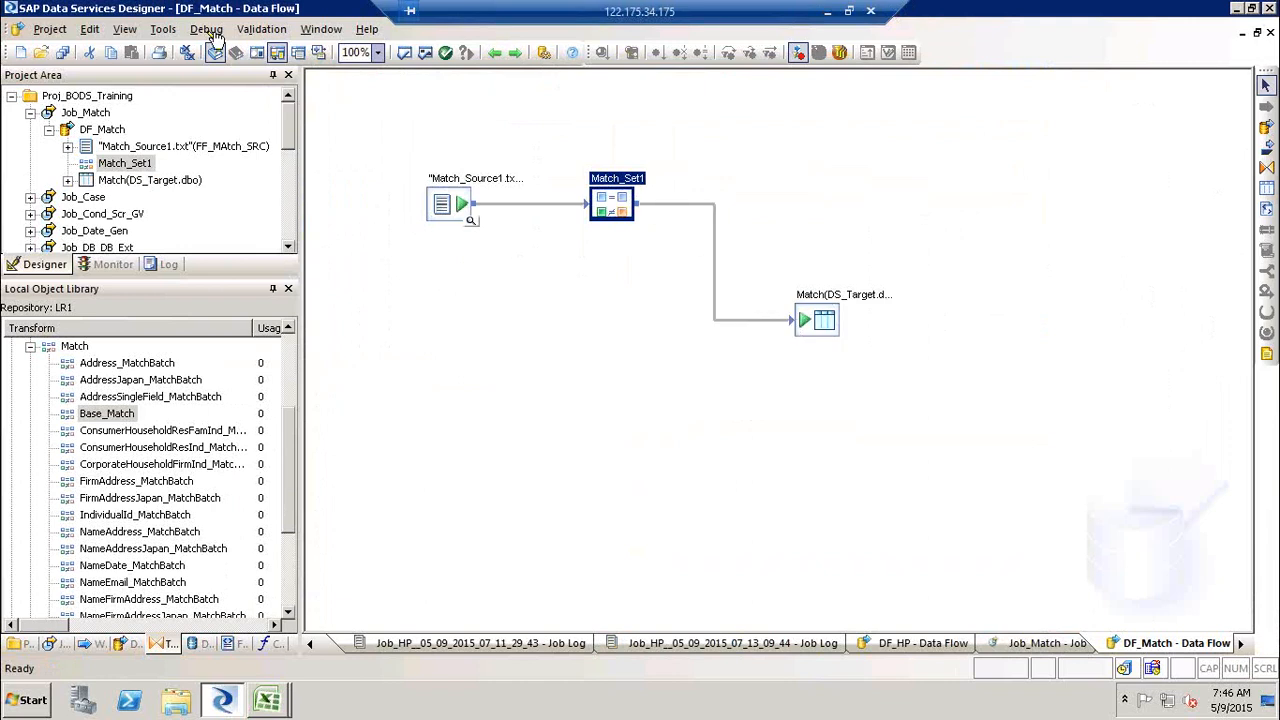
Step: Execute the Job_Match job and display the data of the Match target table in DF_Match
click(424, 52)
click(1080, 279)
right_click(95, 113)
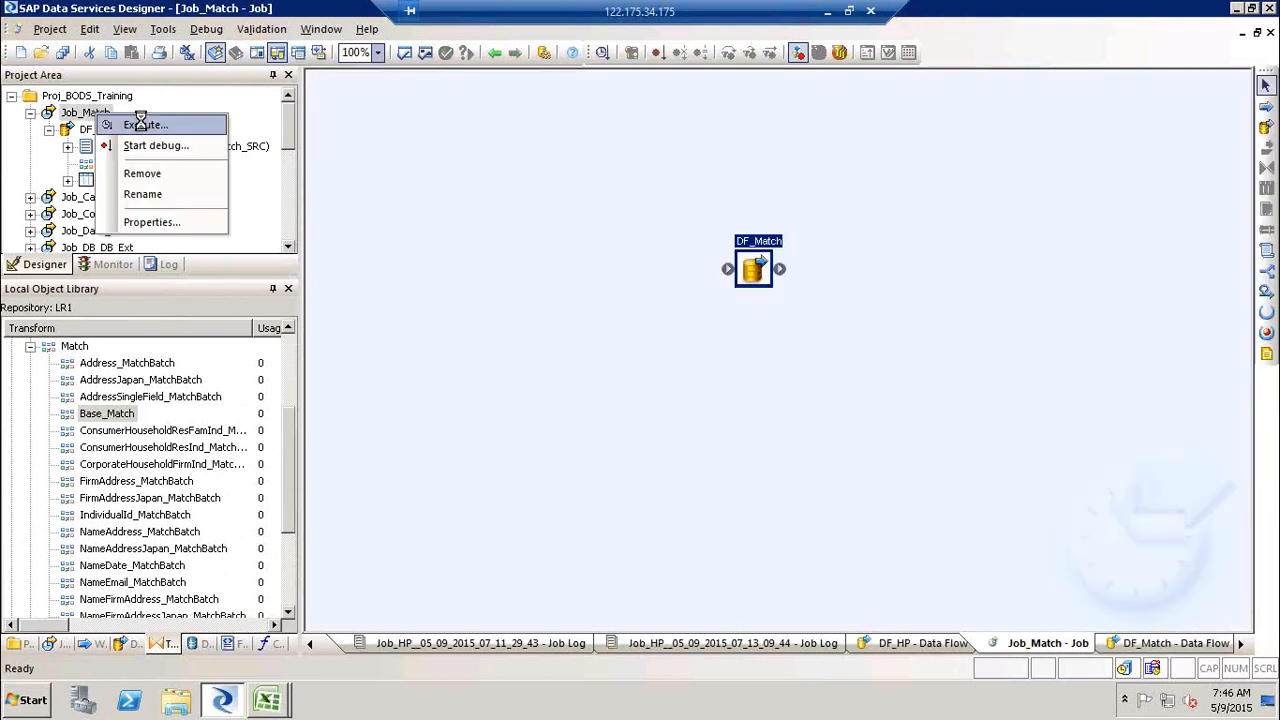
click(138, 121)
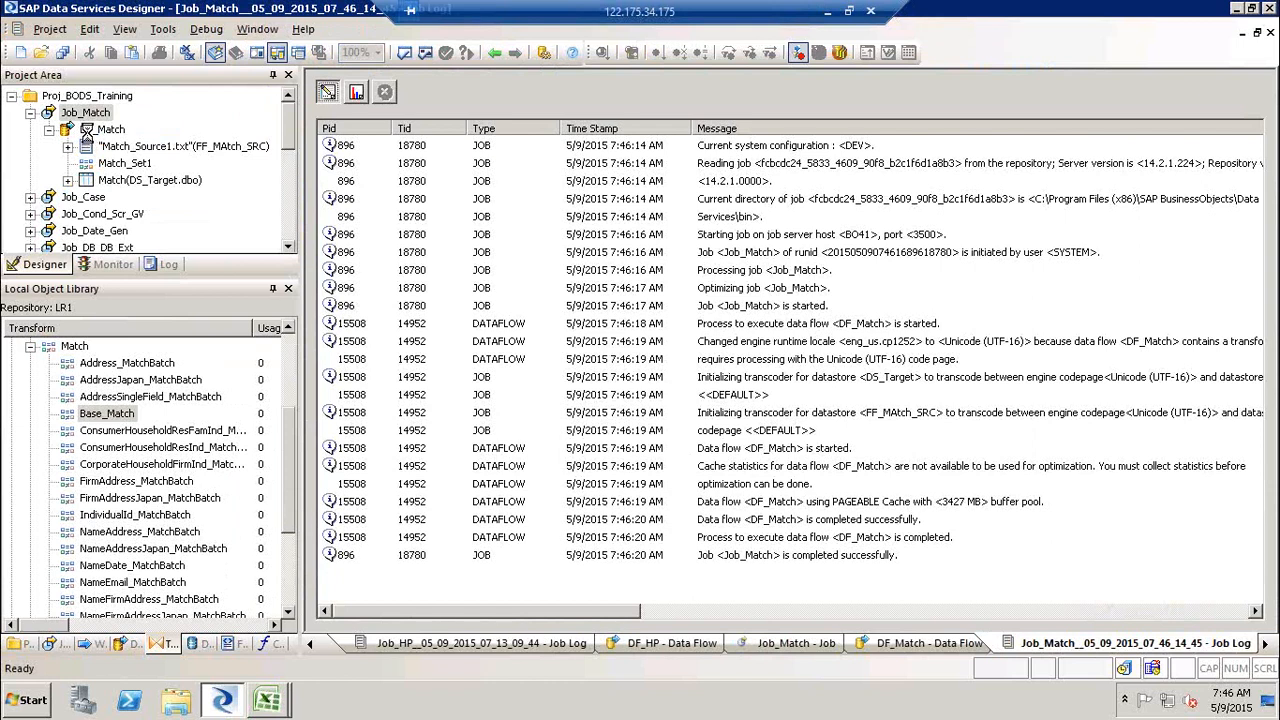
double_click(95, 130)
click(839, 336)
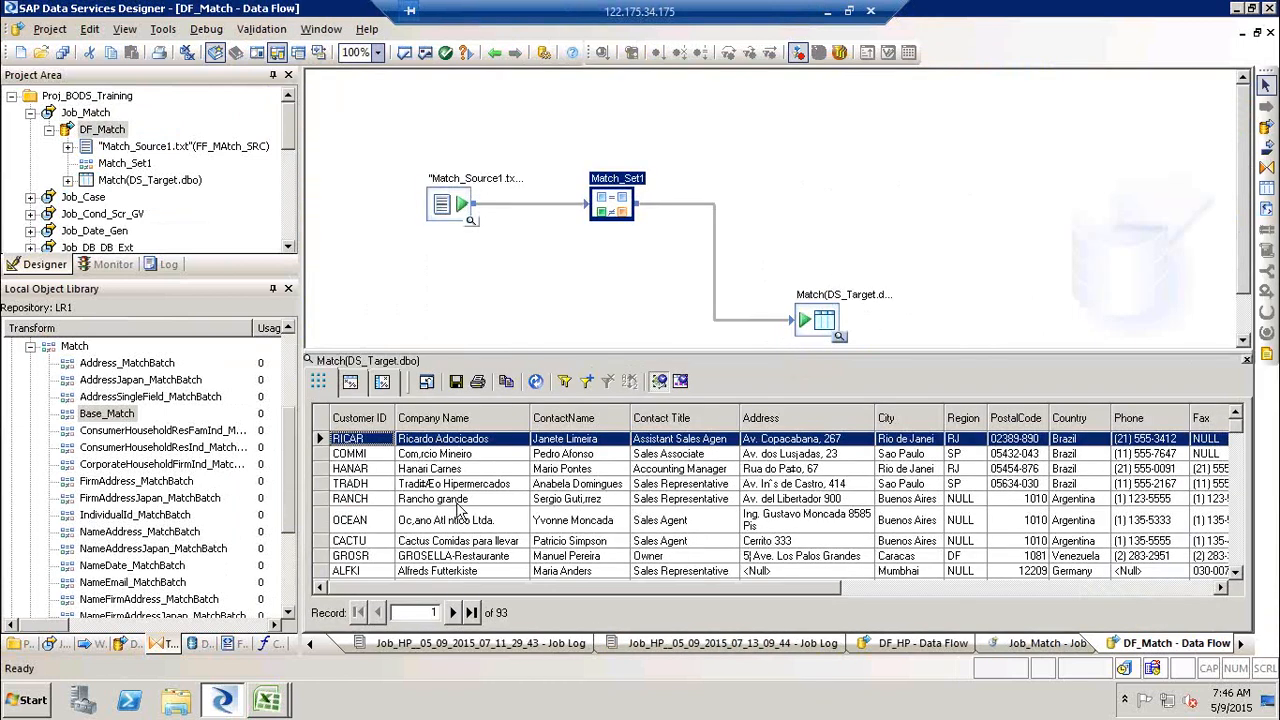
Step: Filter the Match target data to rows whose Customer ID equals that of Alfreds Futterkiste
click(564, 381)
click(524, 316)
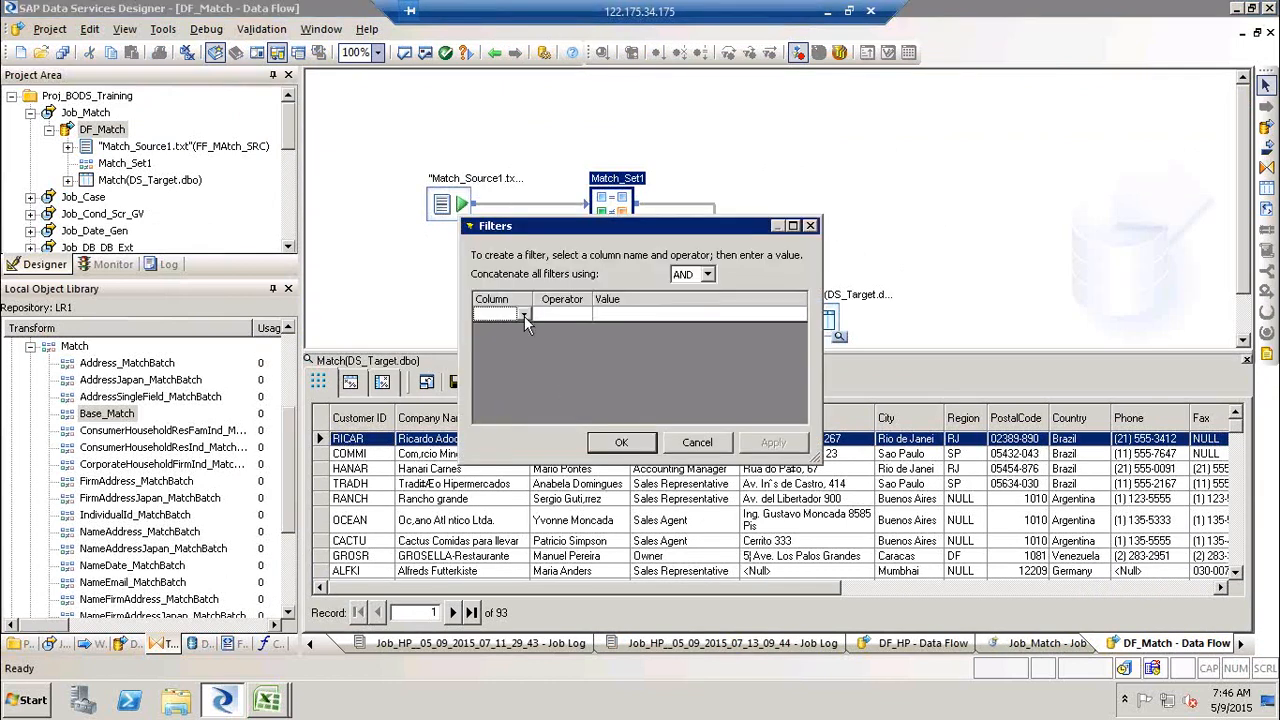
click(524, 316)
click(505, 343)
click(585, 315)
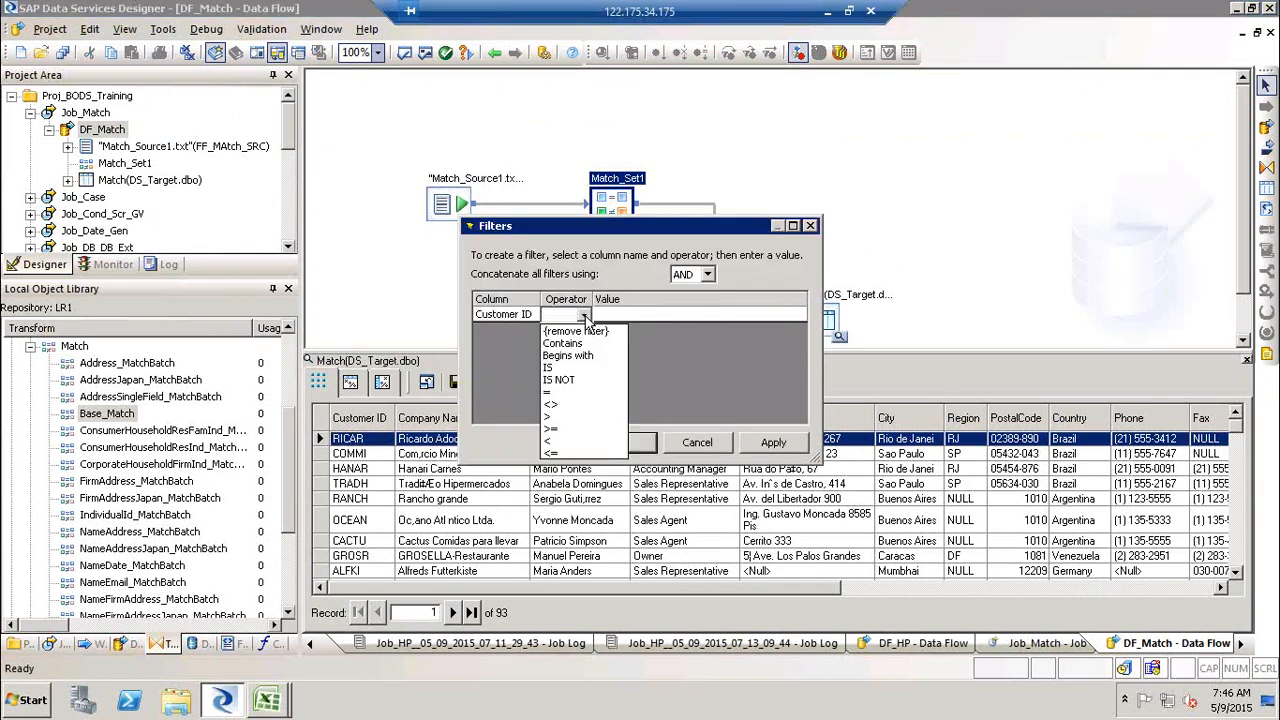
click(556, 392)
click(645, 320)
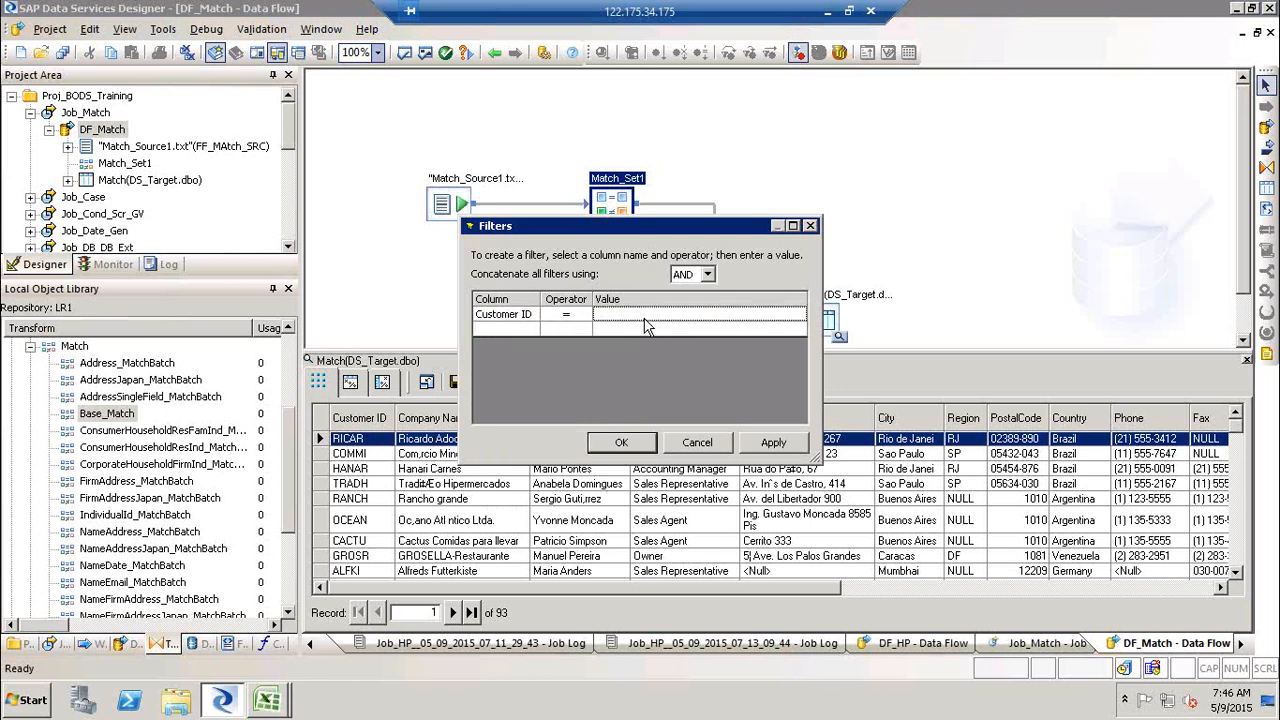
text(ALFKI)
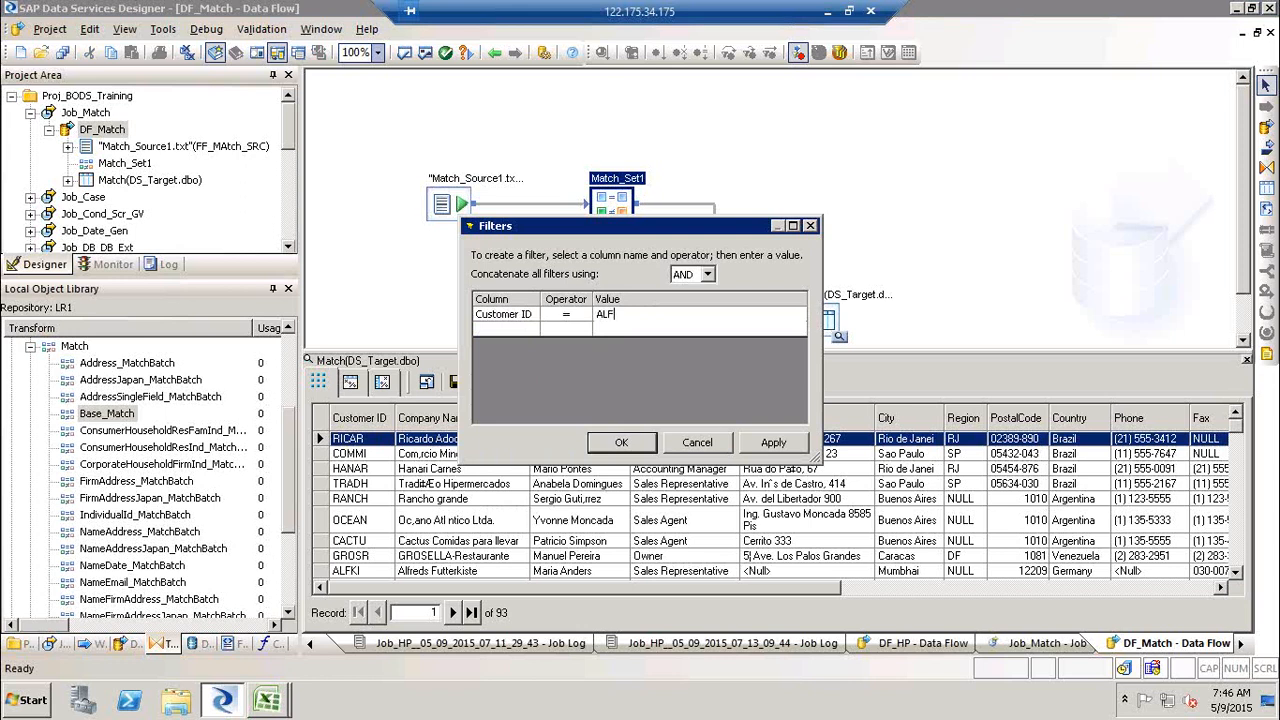
click(796, 444)
click(624, 445)
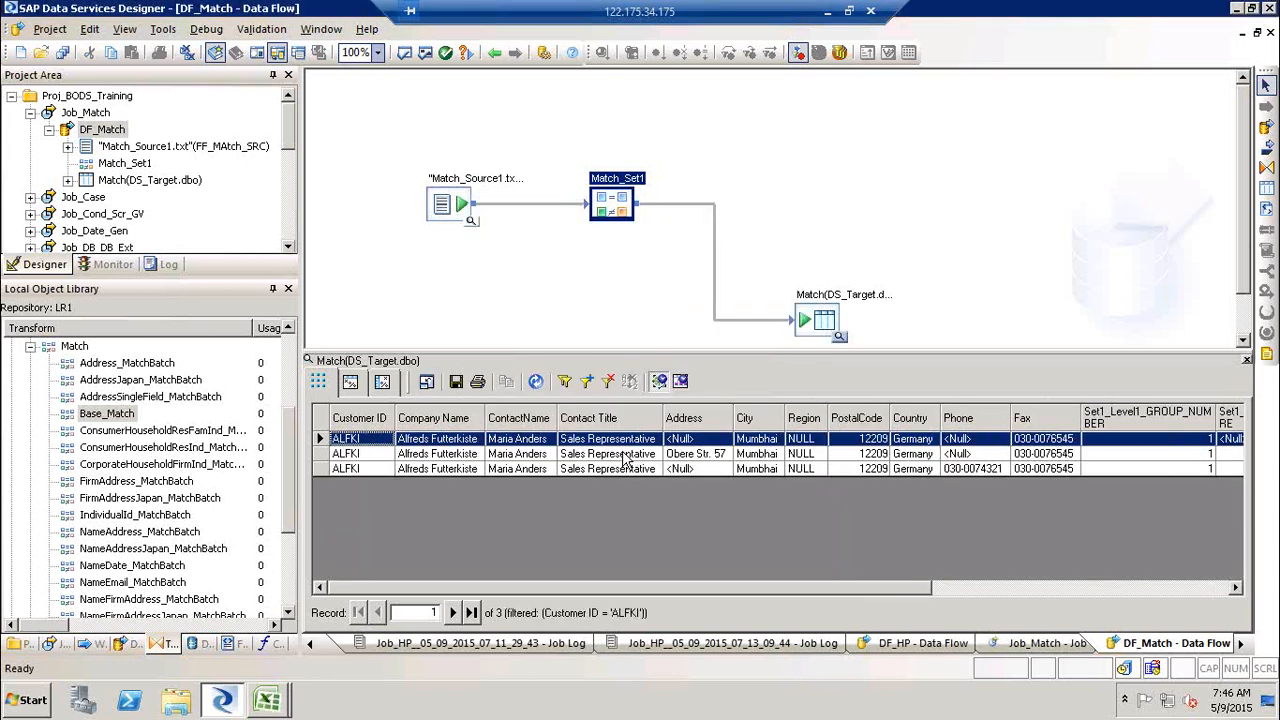
Step: Examine the group number, match score, group count and group rank of the filtered customer's records
click(716, 468)
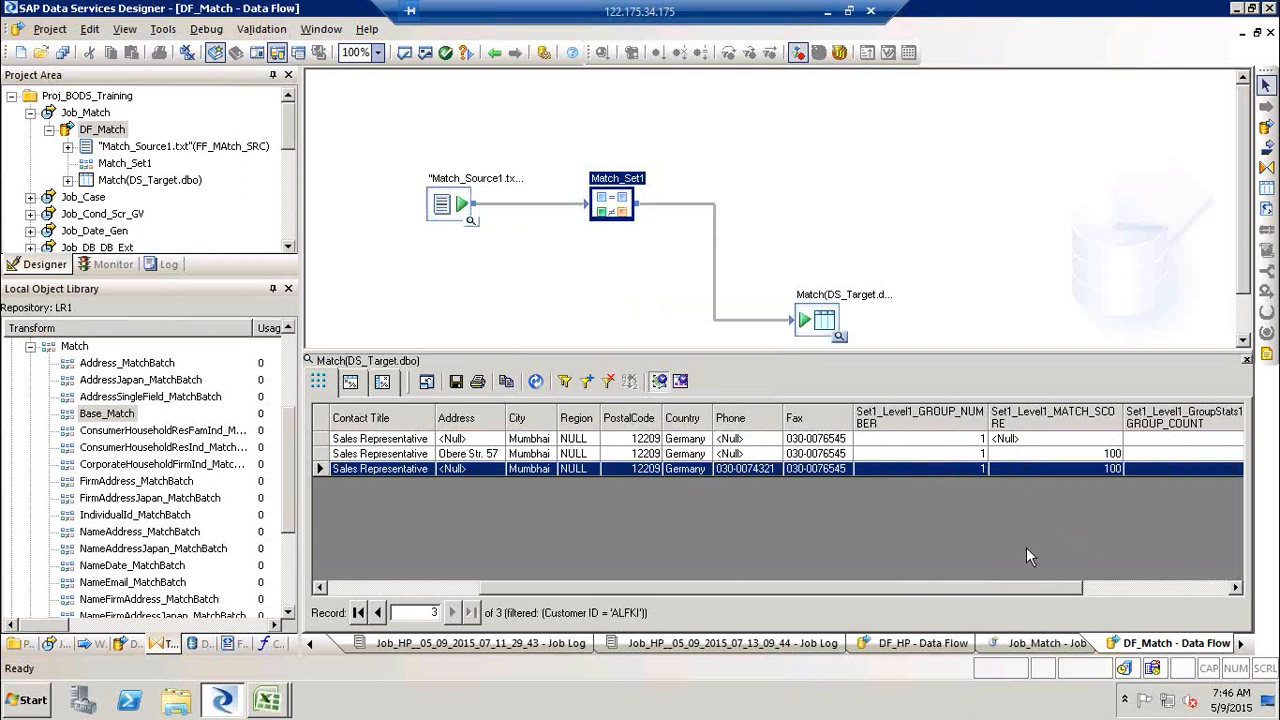
click(1104, 441)
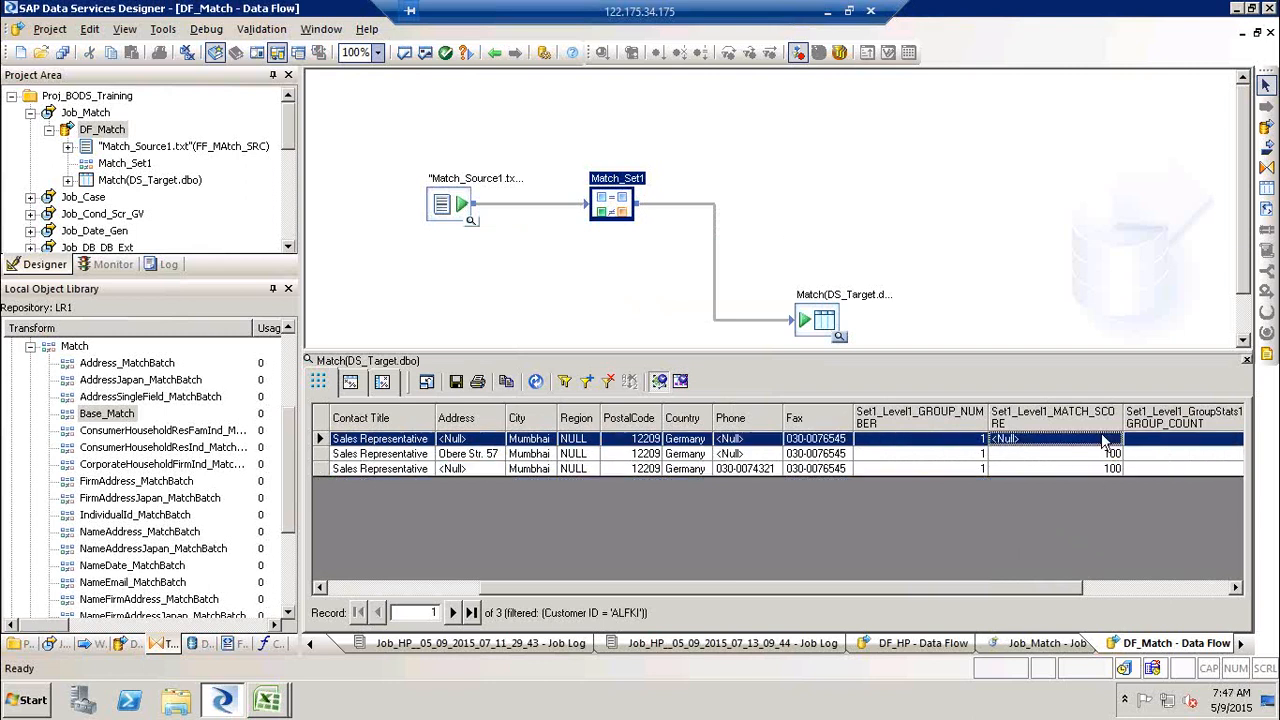
click(1237, 589)
click(1237, 589)
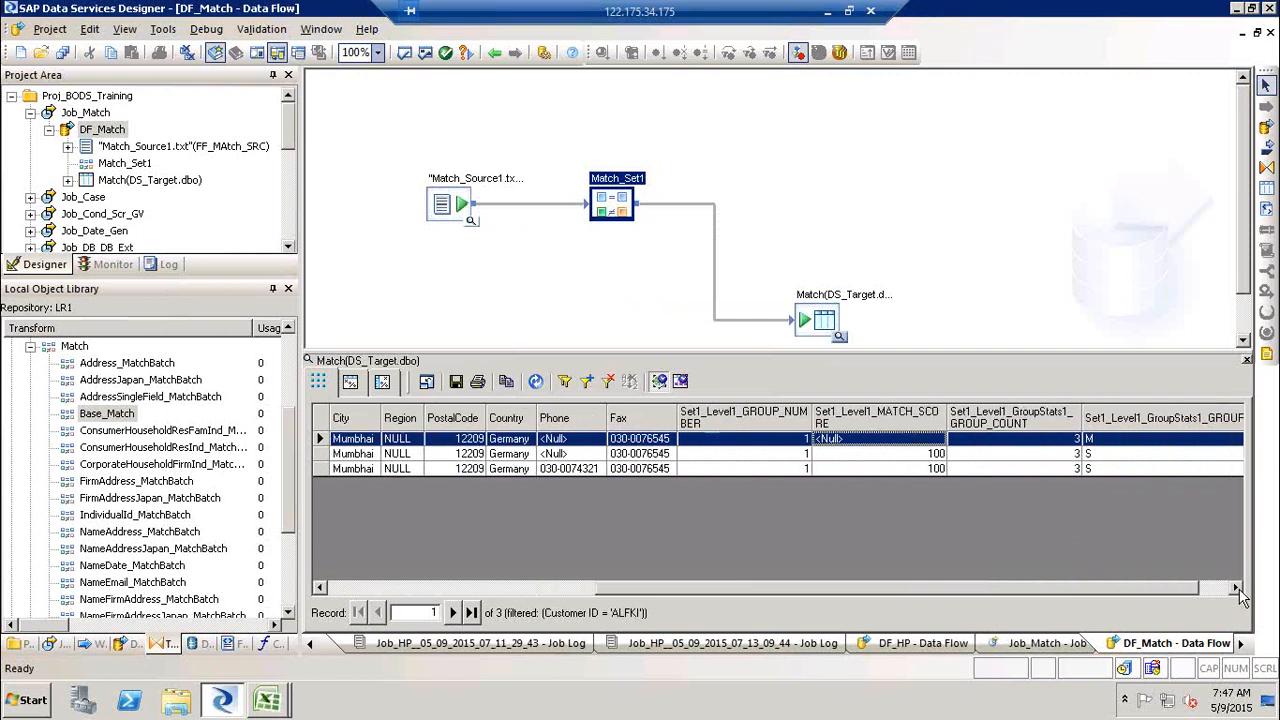
click(1127, 436)
key(Down)
key(Down)
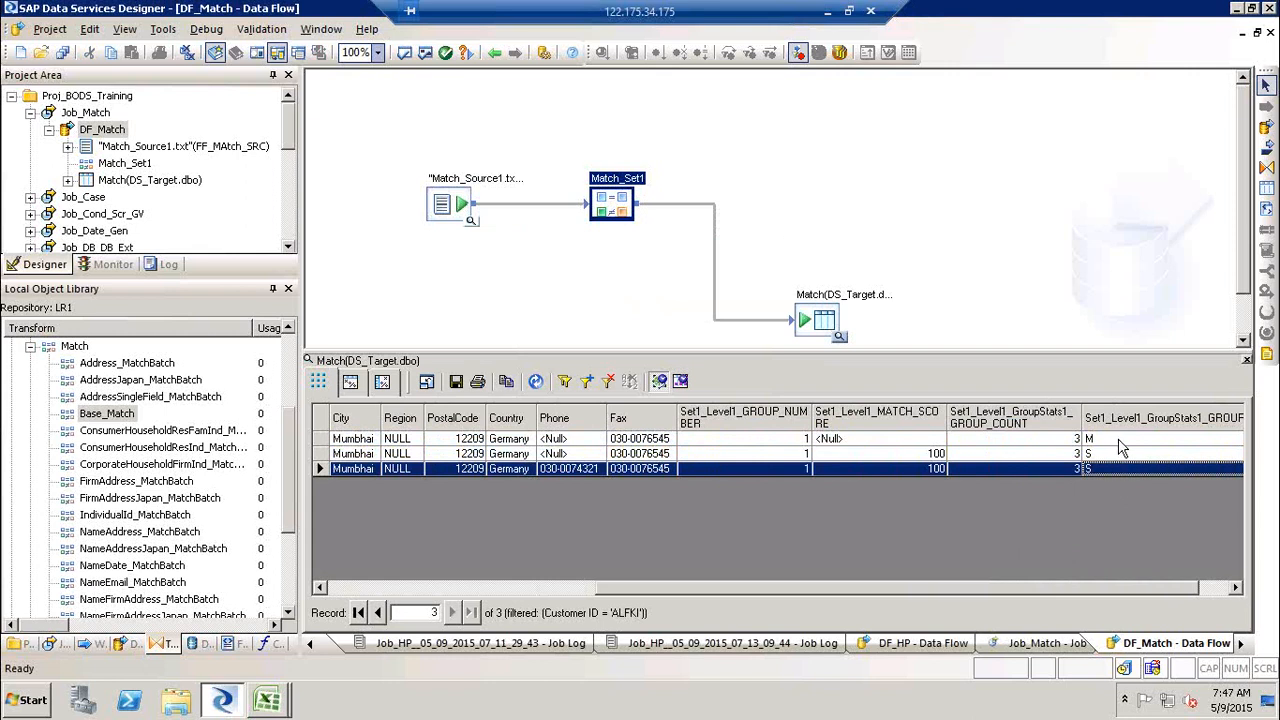
click(1121, 439)
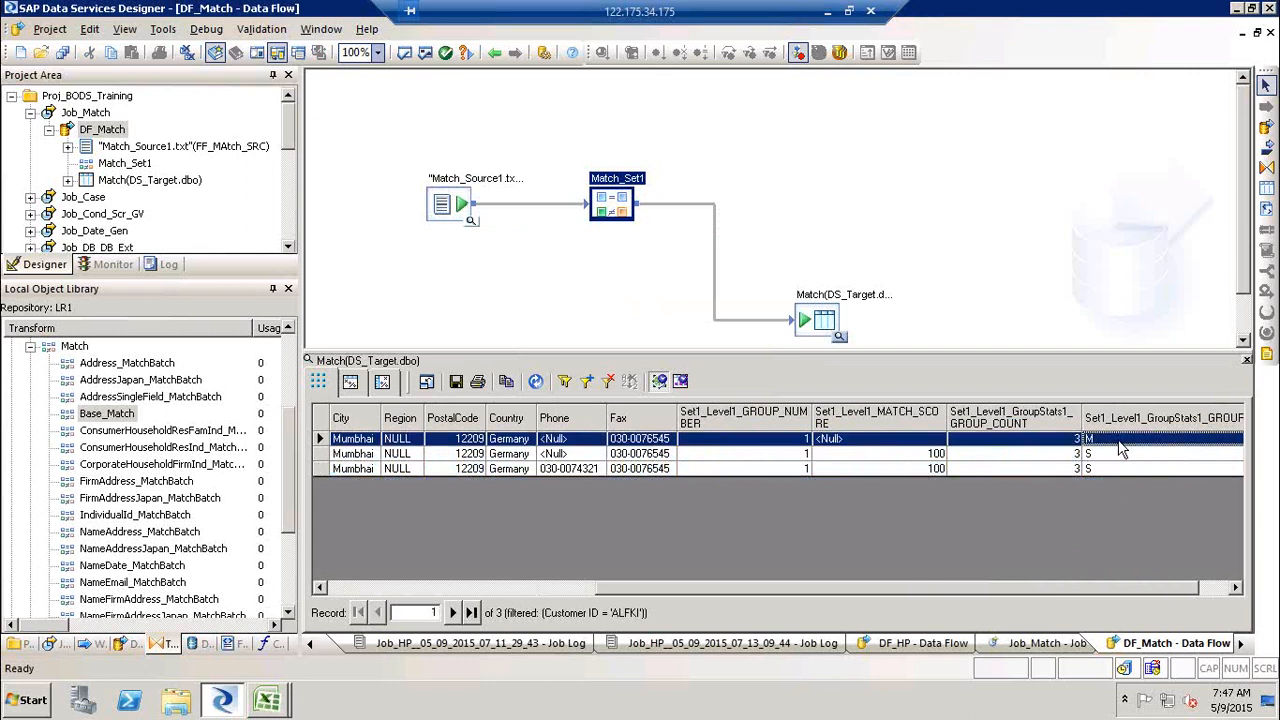
Step: Examine the group rank of each of the filtered customer's three records in the Match target data
key(Down)
key(Down)
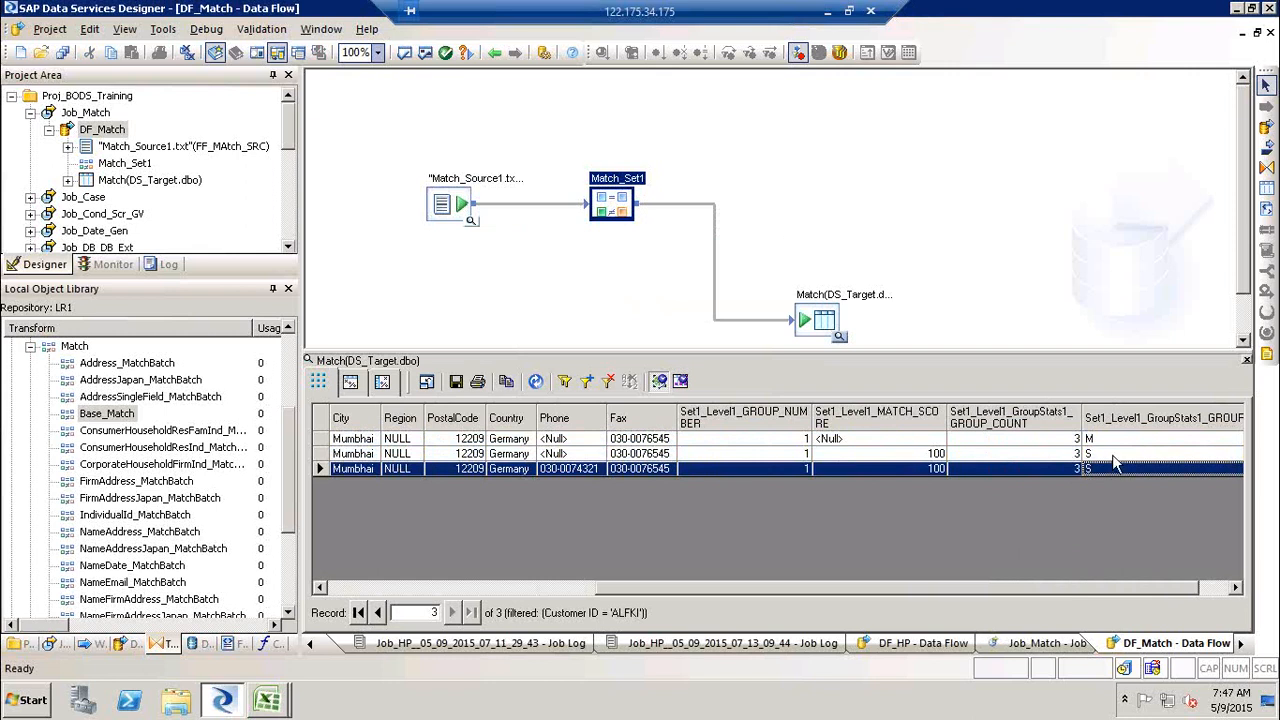
click(1236, 588)
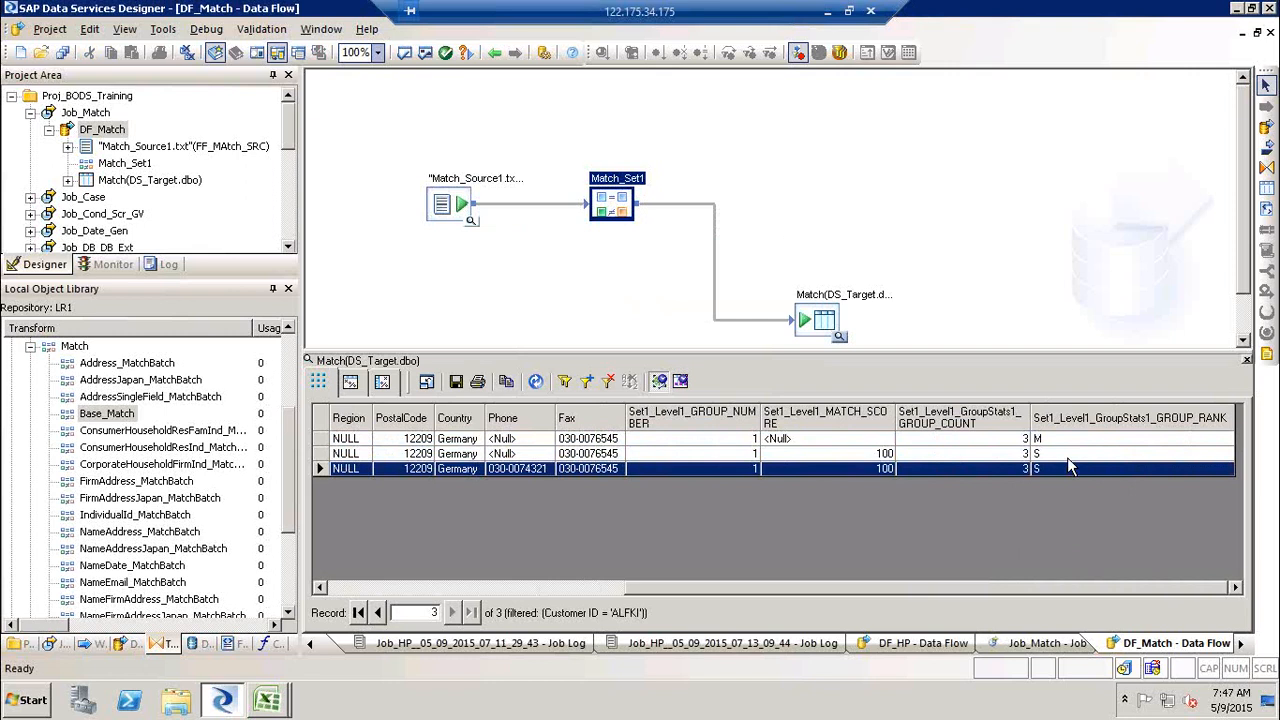
Step: Switch to the Excel workbook and label the employee rows on Sheet3 with M in P16 and S in P17 to P20
click(267, 705)
click(229, 630)
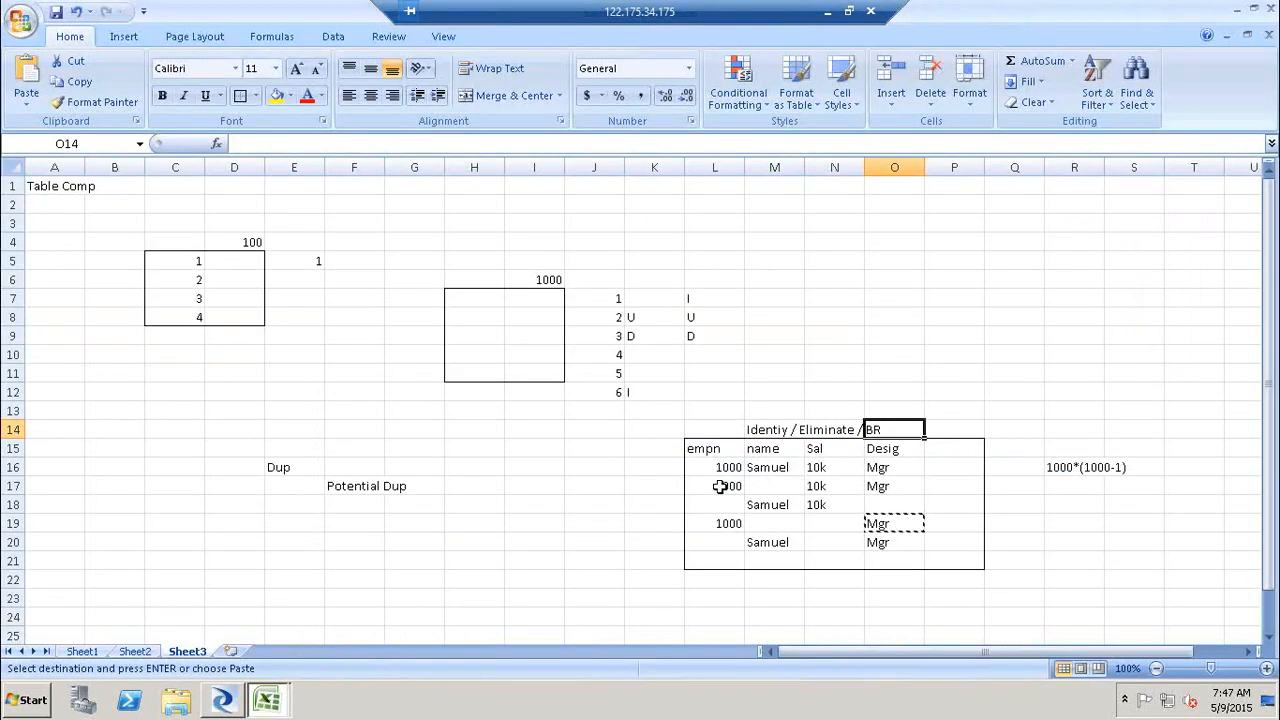
click(770, 484)
click(937, 470)
text(M)
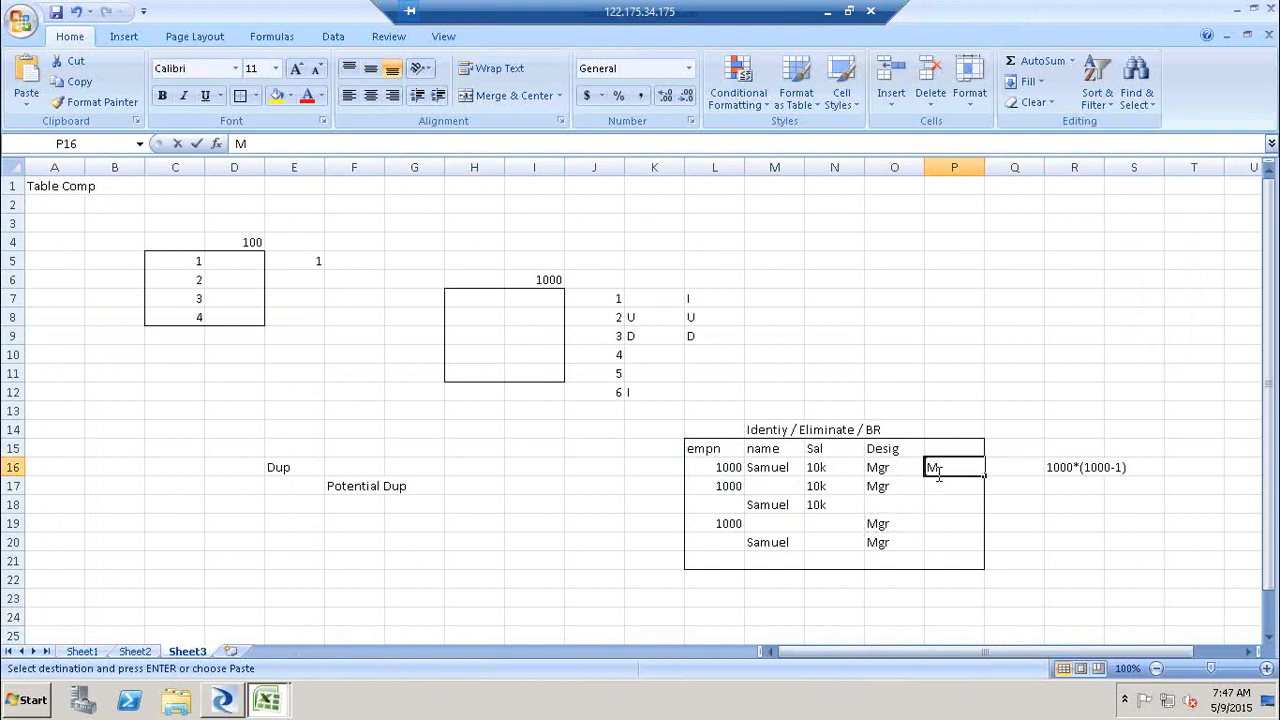
click(939, 486)
text(S)
key(Return)
text(S)
key(Return)
text(S)
key(Return)
text(S)
key(Return)
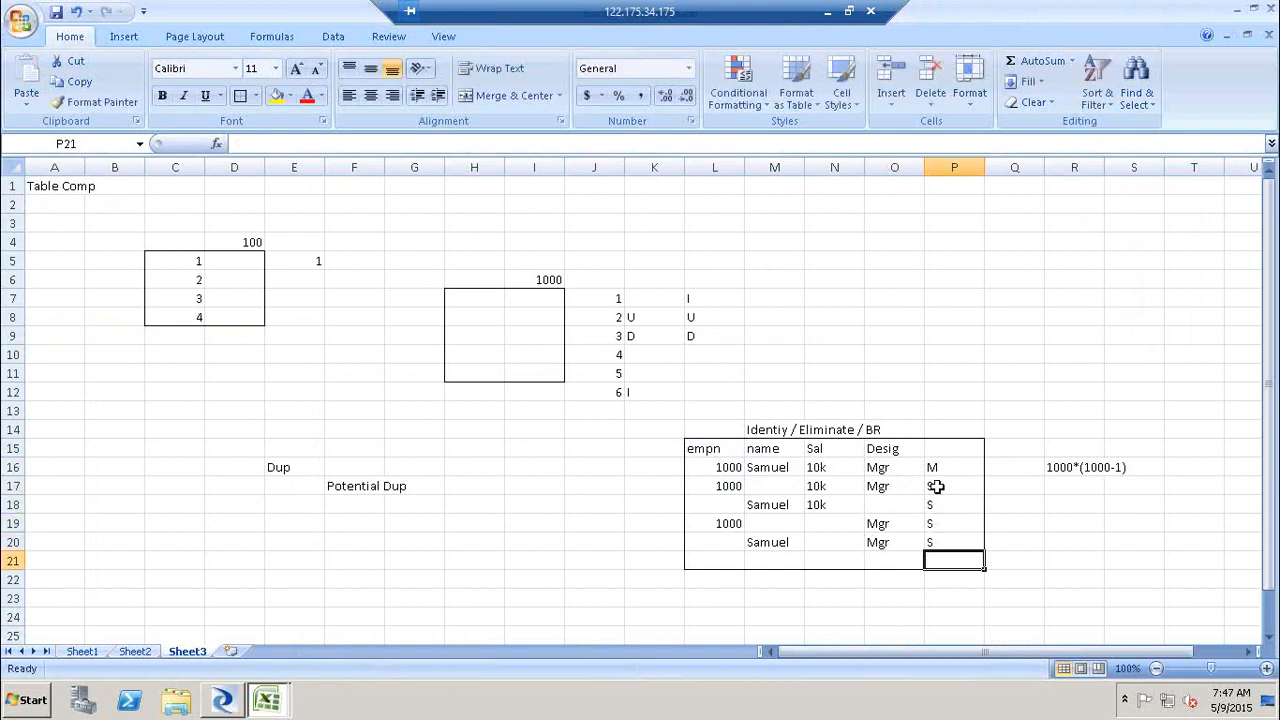
Step: Enter D in Q16 and P in Q17 to Q20 beside the employee table
click(1005, 507)
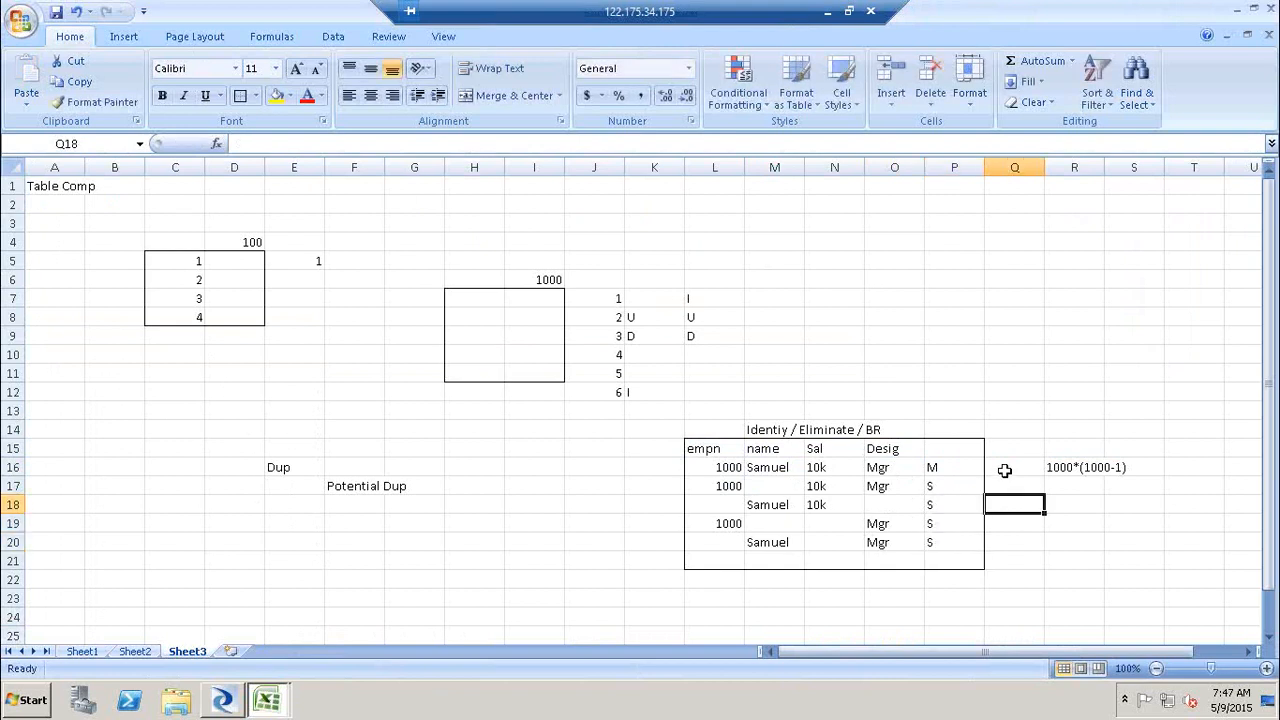
click(1004, 470)
text(D)
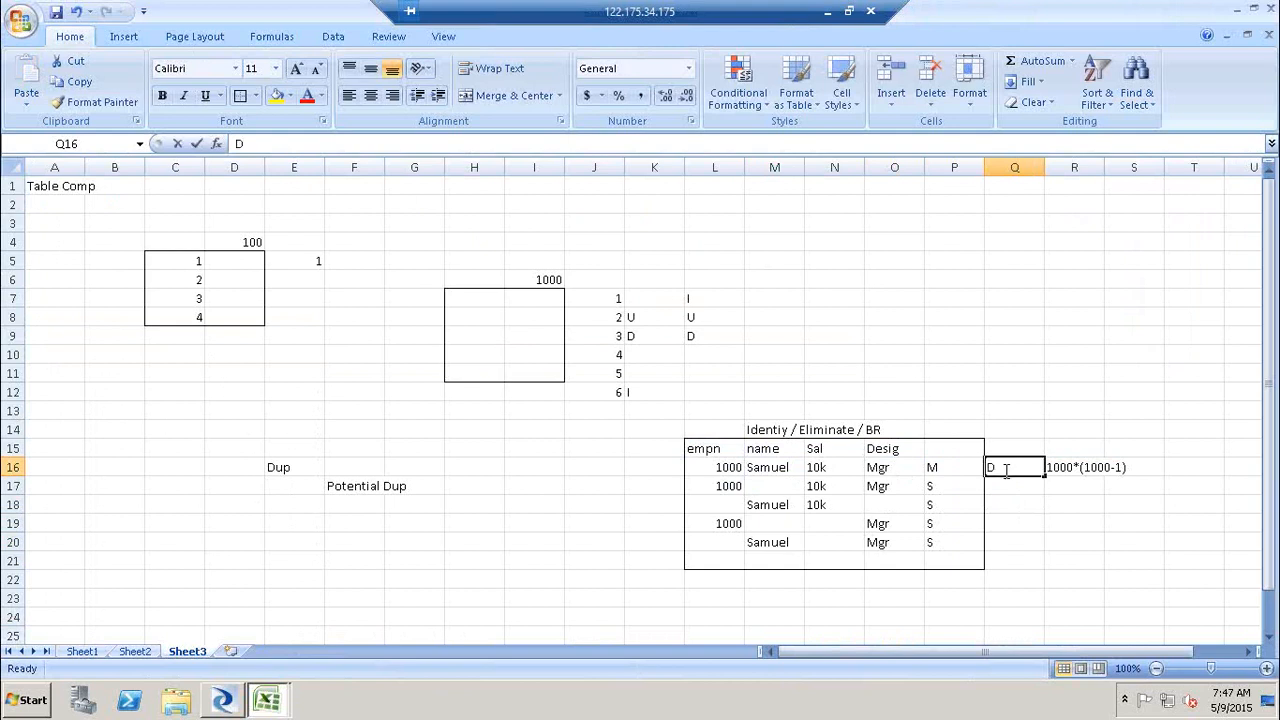
key(Return)
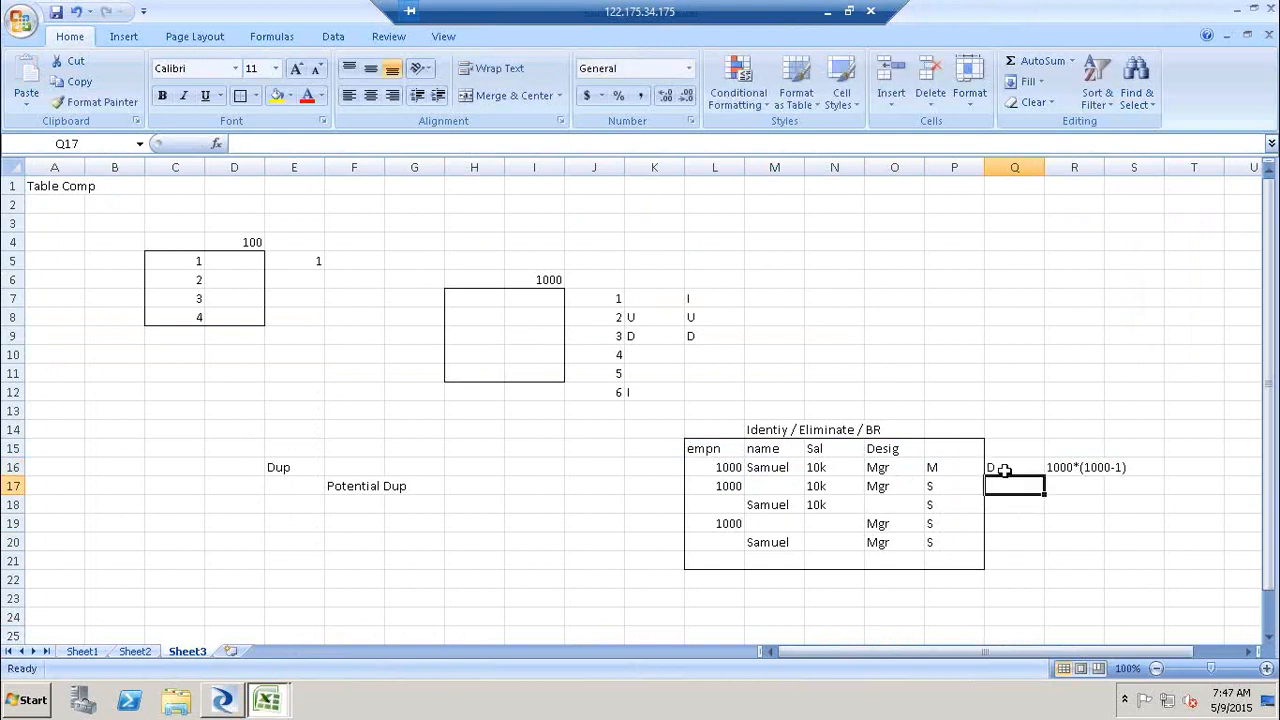
text(P)
key(Return)
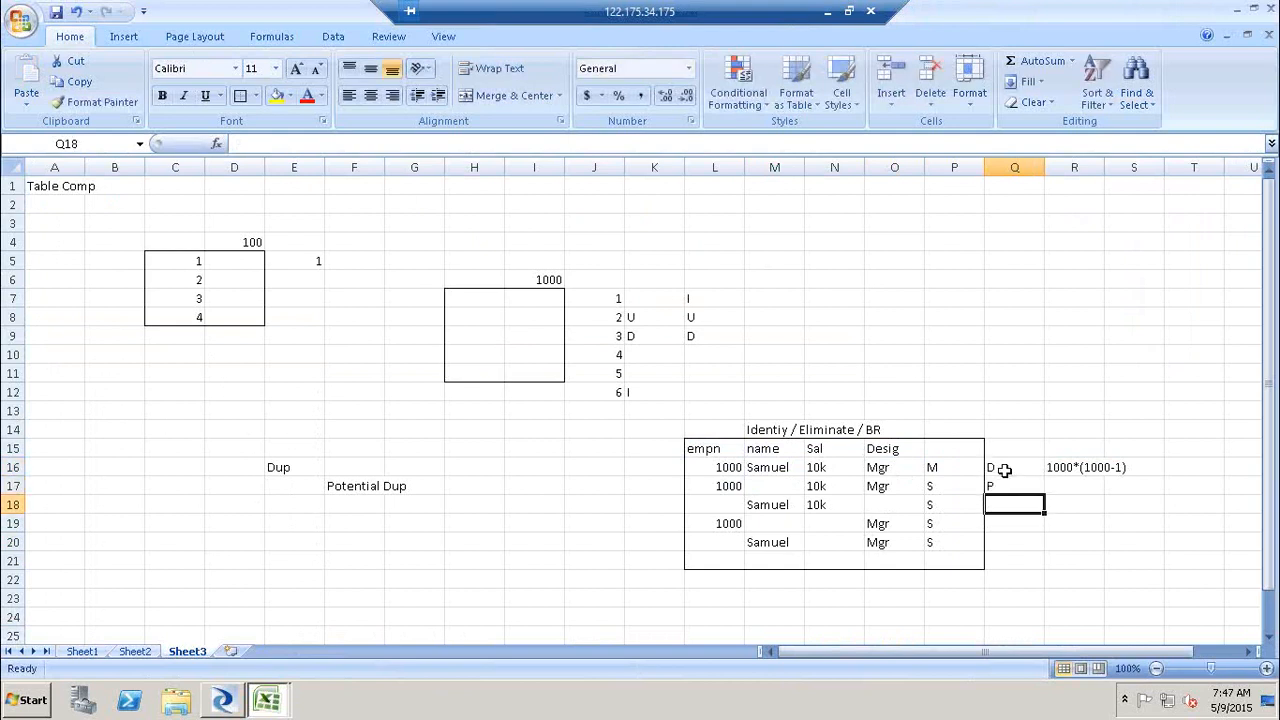
text(P)
key(Return)
text(P)
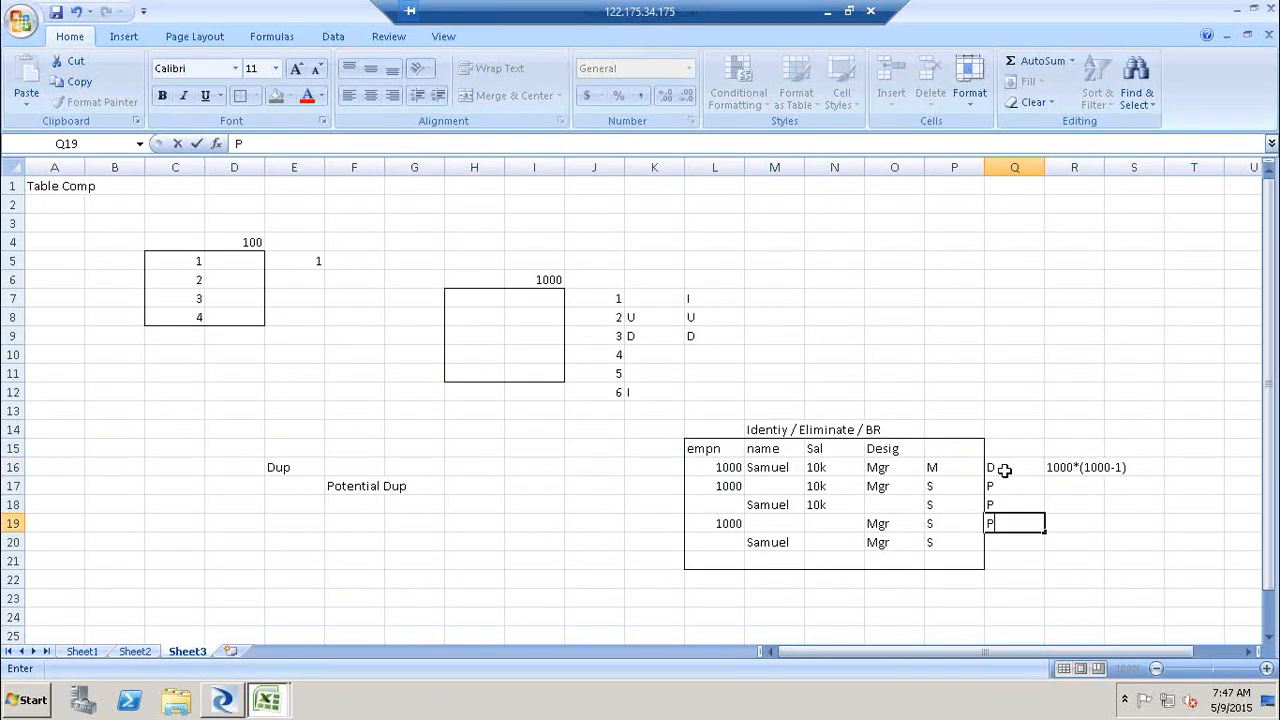
key(Return)
text(P)
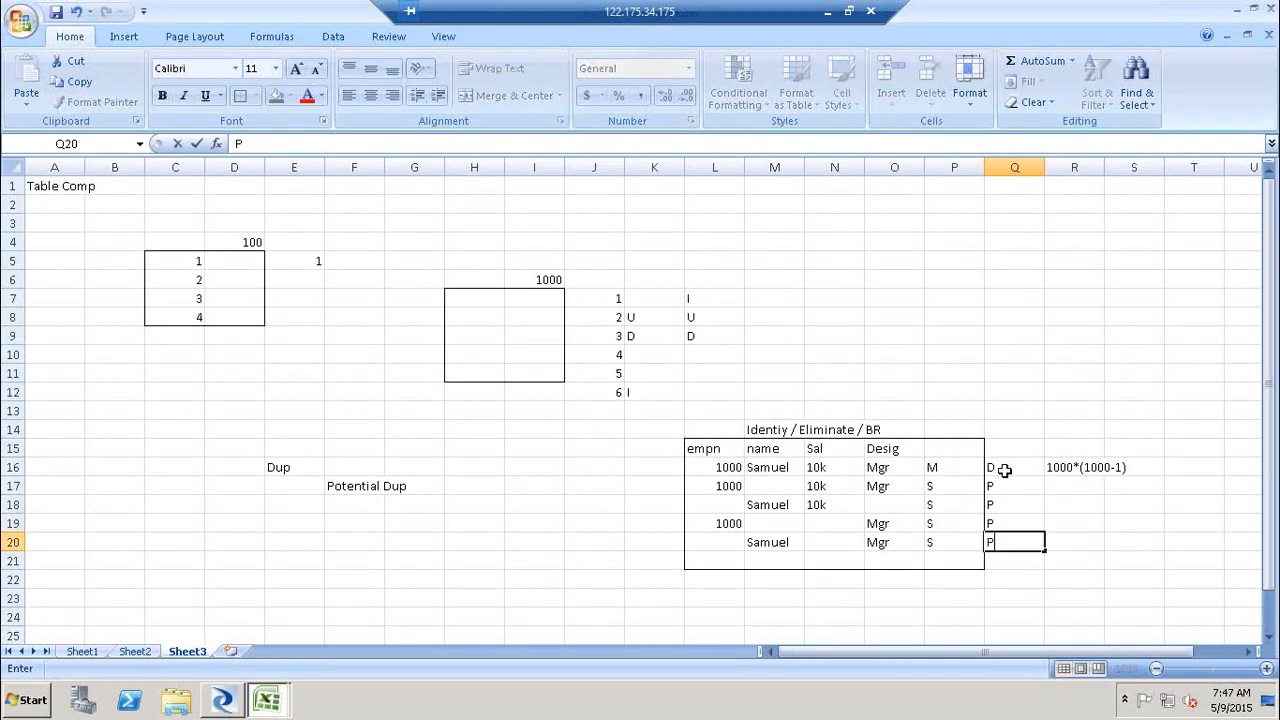
click(1125, 542)
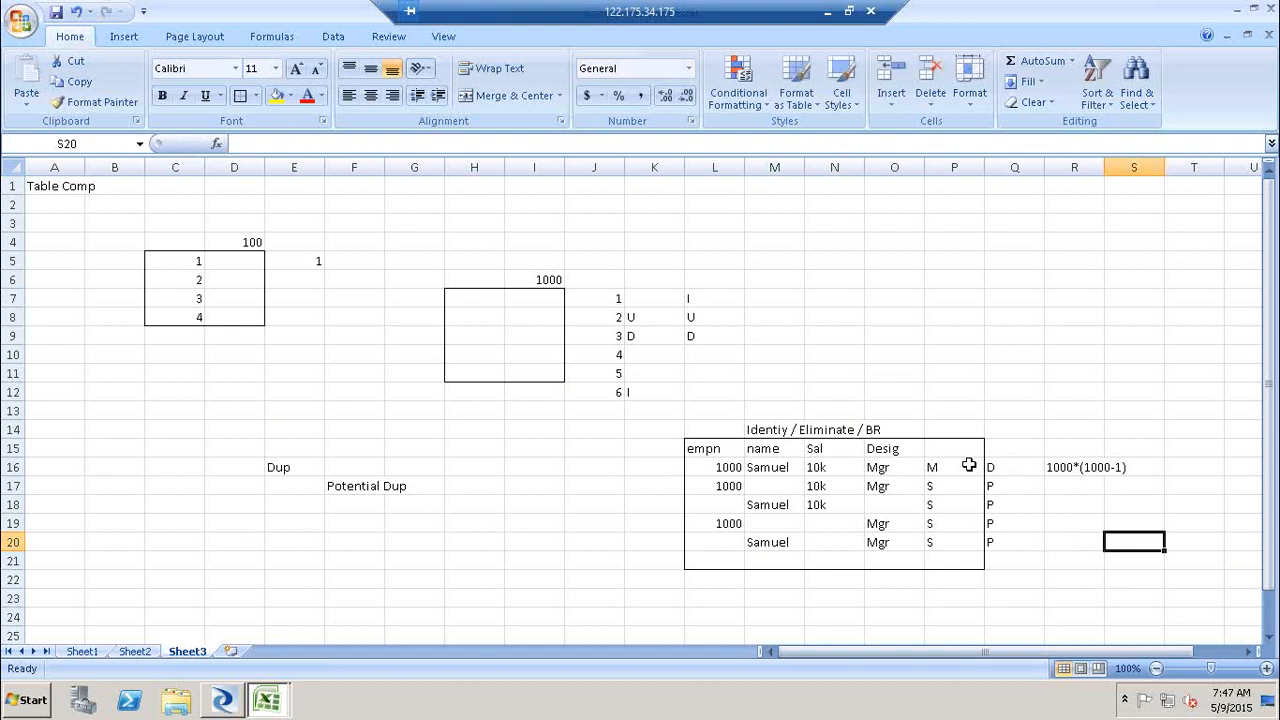
Step: Highlight the M mark and the S rows, and note the condition <> S in cell S19
click(938, 465)
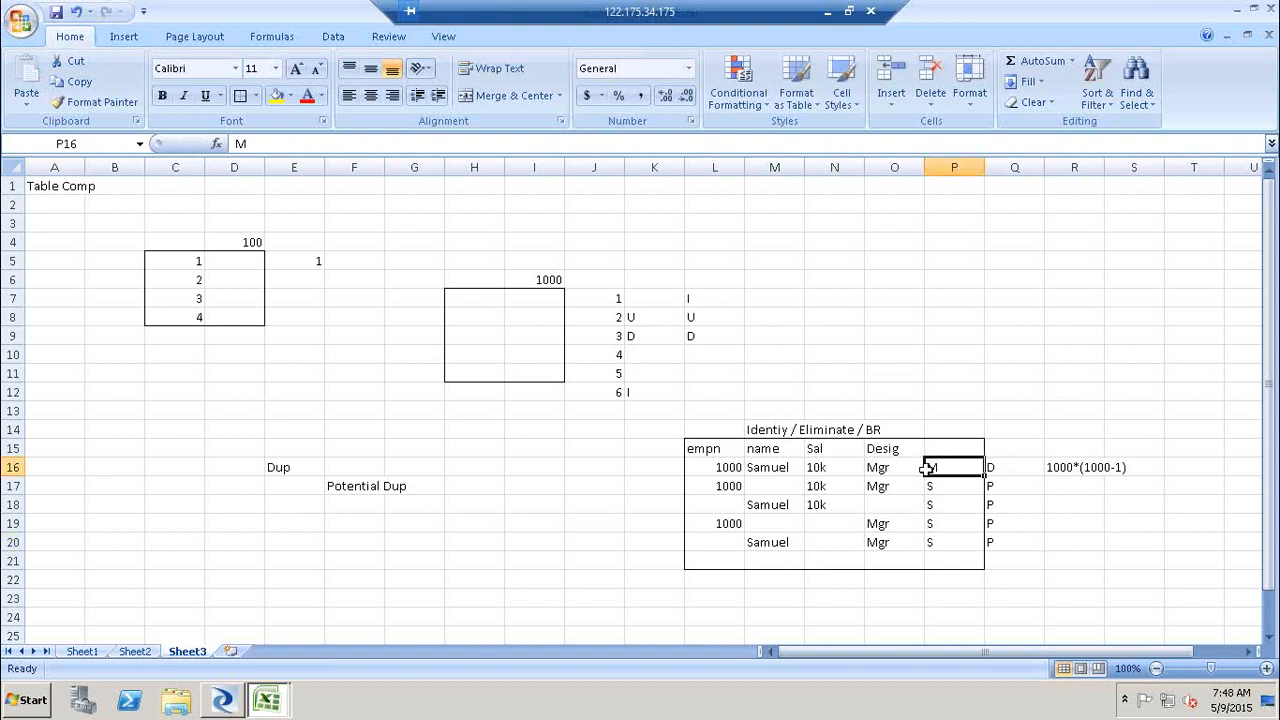
drag(726, 486, 947, 553)
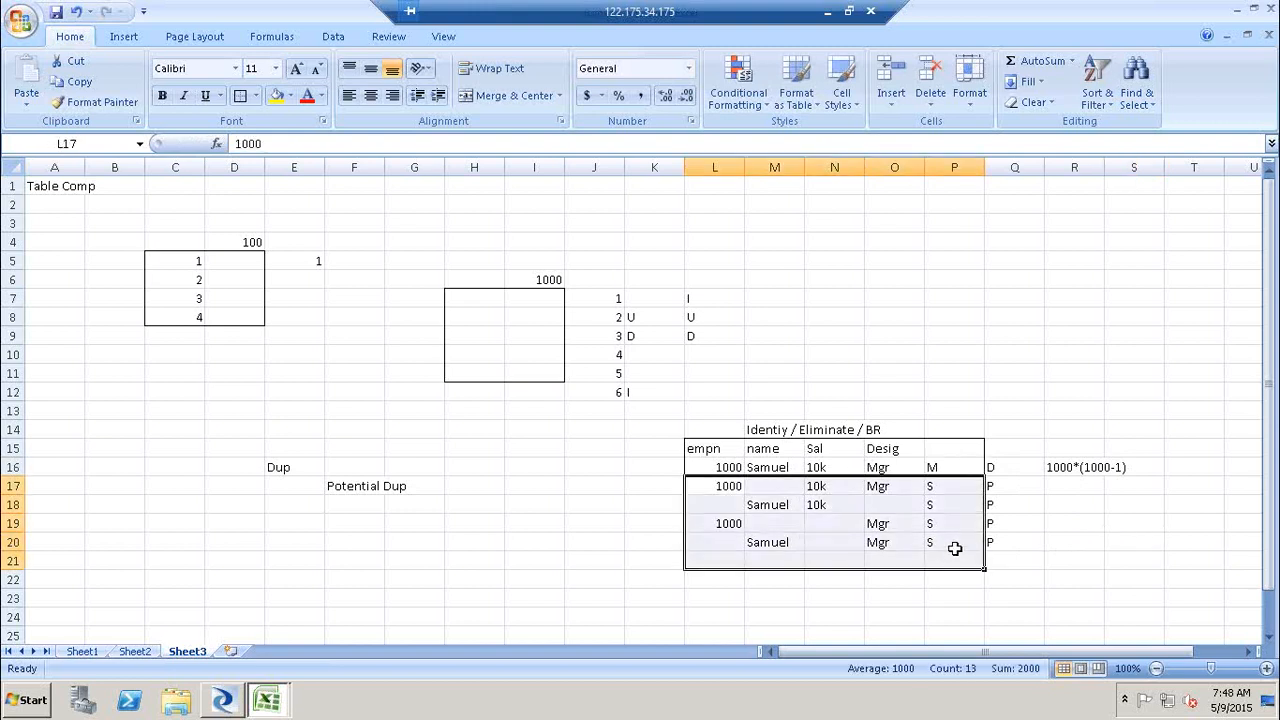
click(1135, 525)
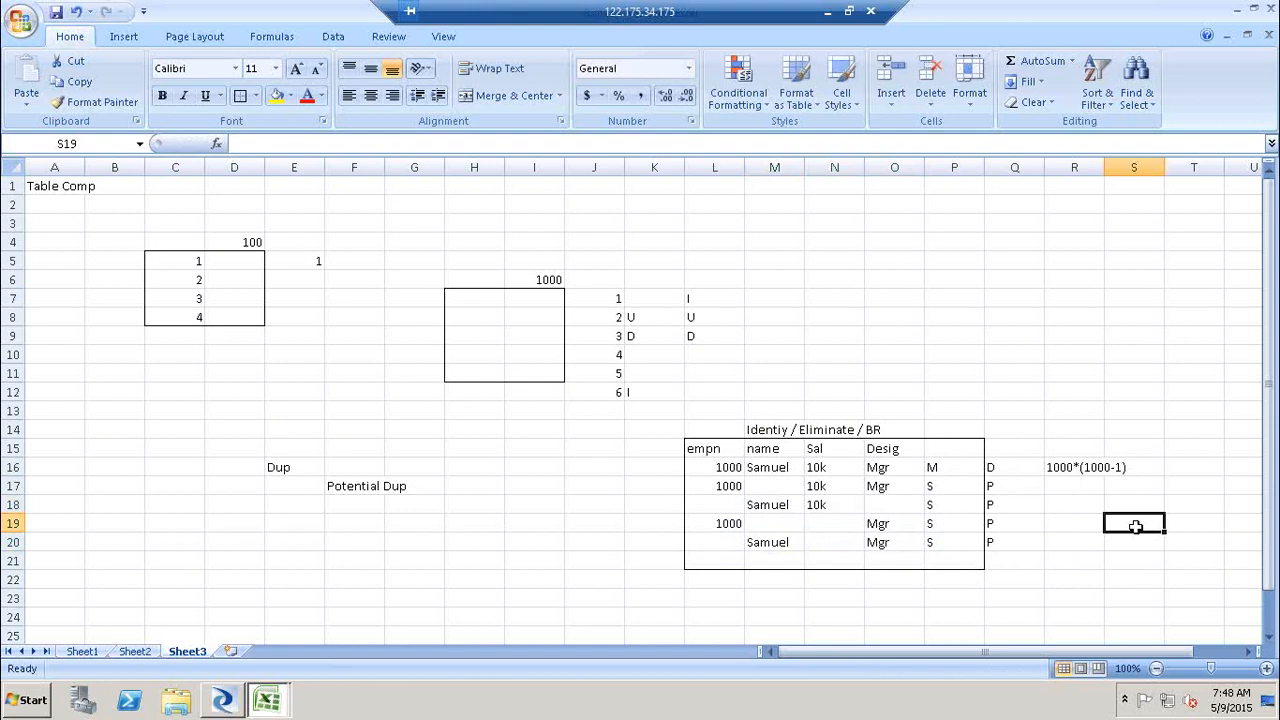
text(<> S)
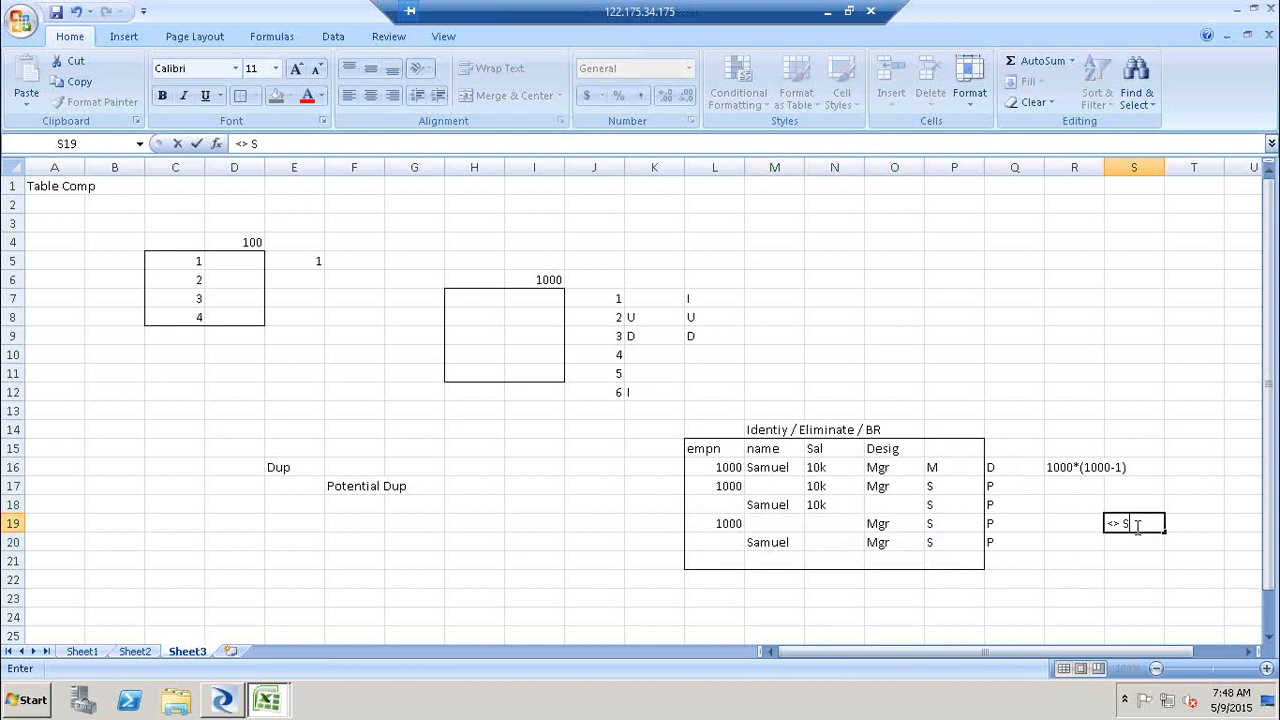
Step: Try to replace the condition in S19 with =M, and clear the cell
drag(960, 486, 955, 542)
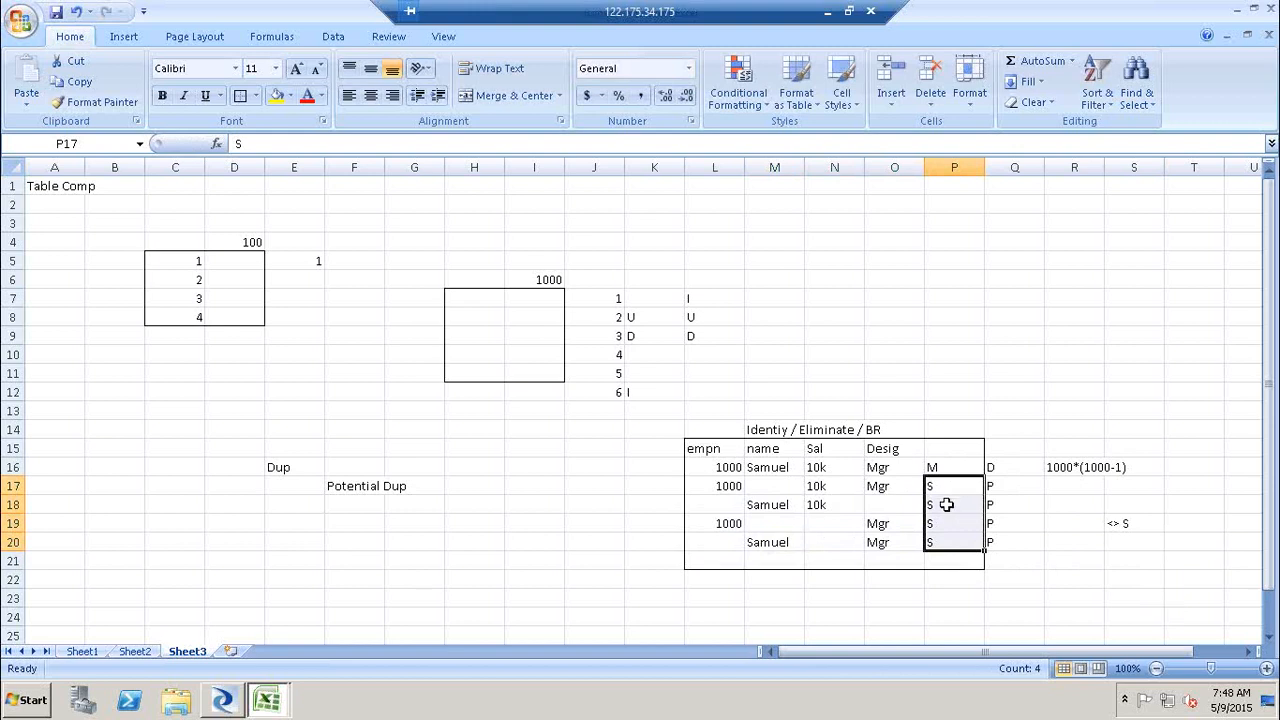
drag(944, 492, 948, 542)
click(969, 462)
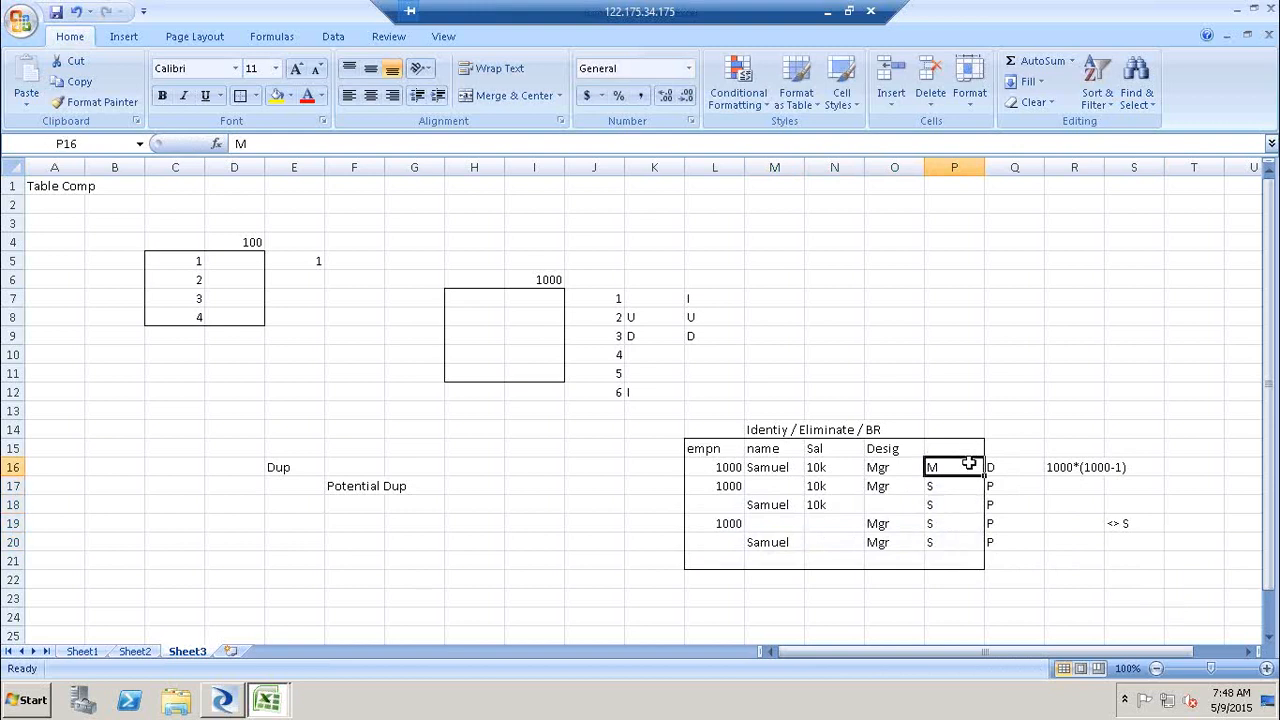
double_click(1148, 523)
key(BackSpace)
key(BackSpace)
key(BackSpace)
text(=M)
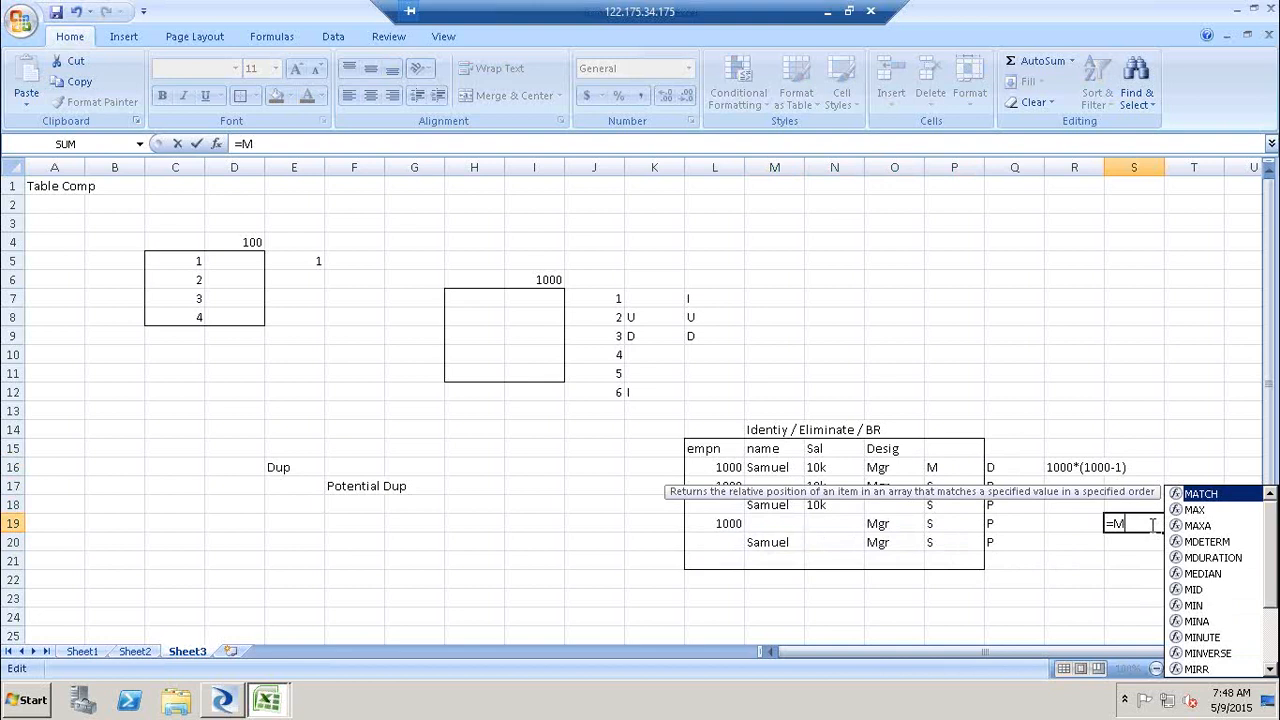
key(BackSpace)
key(BackSpace)
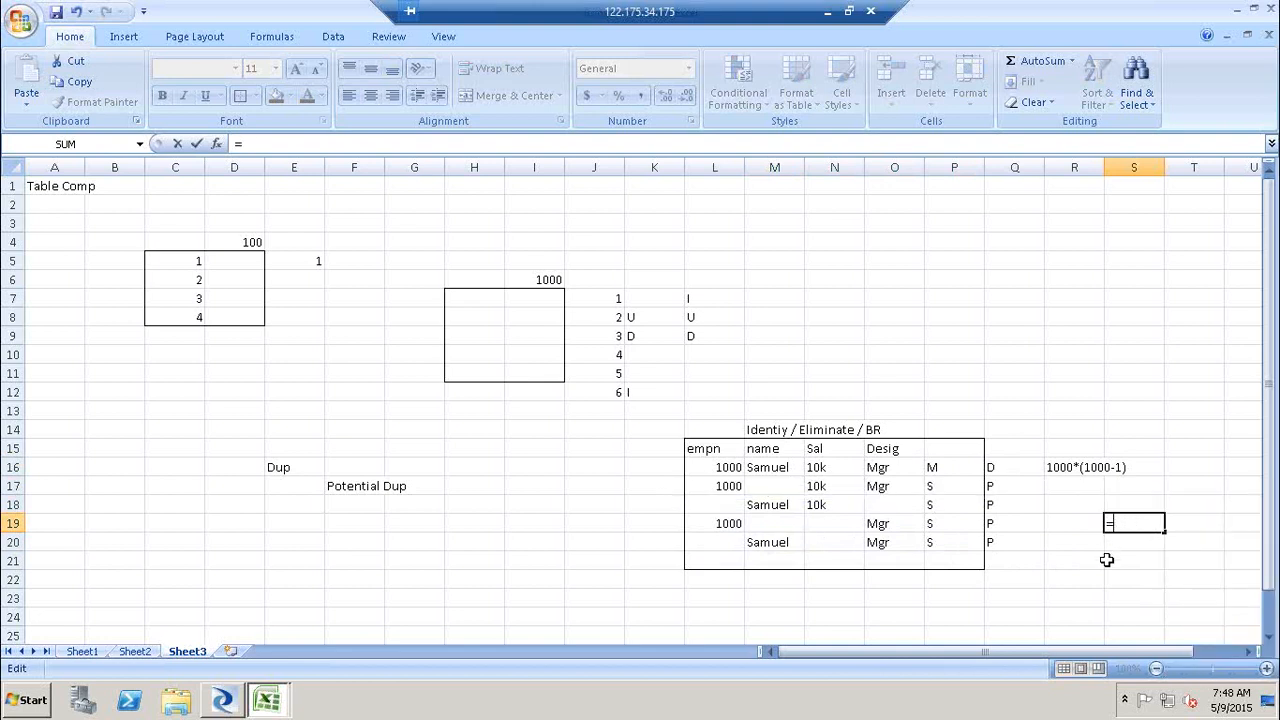
click(1030, 557)
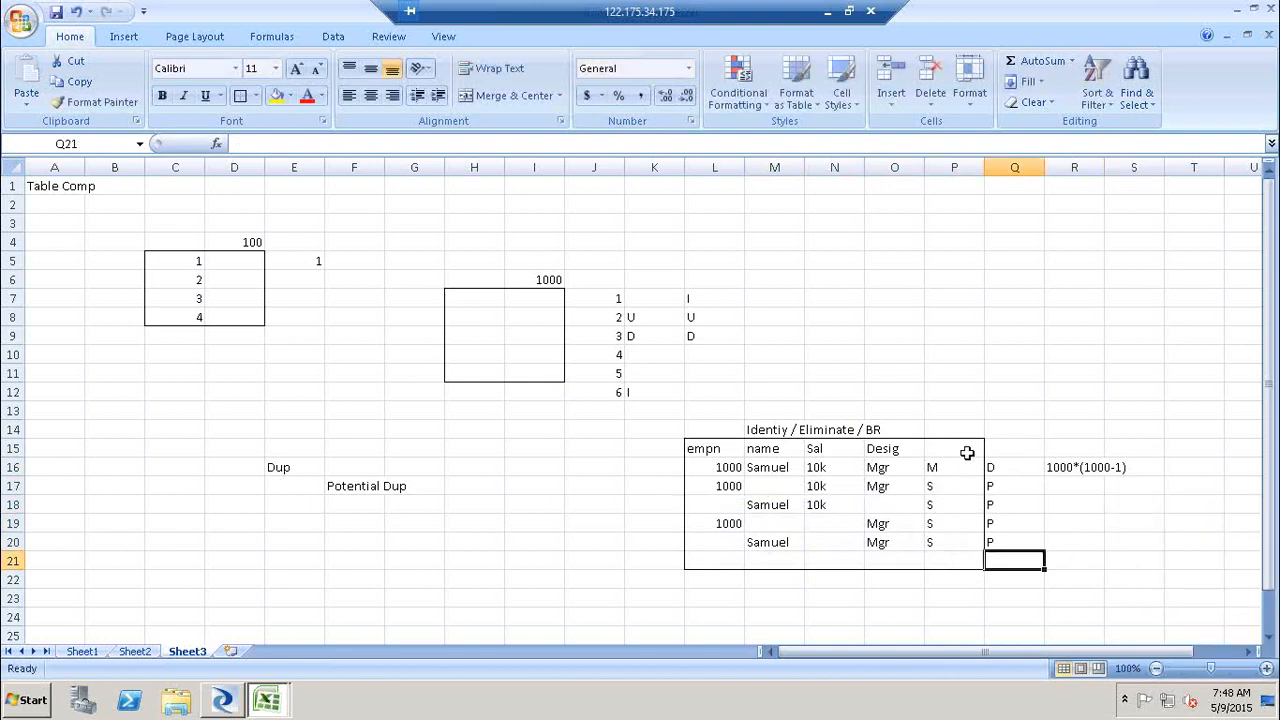
Step: Compare the M and S marks with the group ranks in Data Services, and review the Eliminate and BR headings in Excel
click(961, 468)
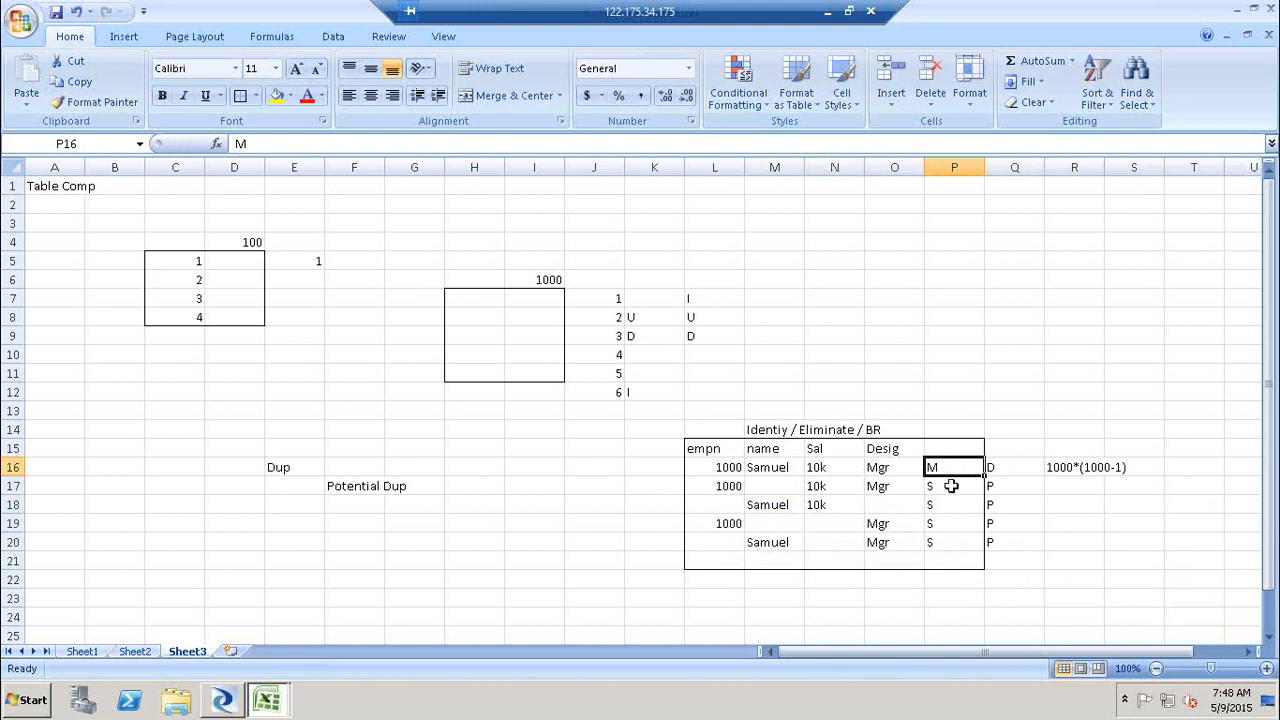
drag(951, 486, 945, 538)
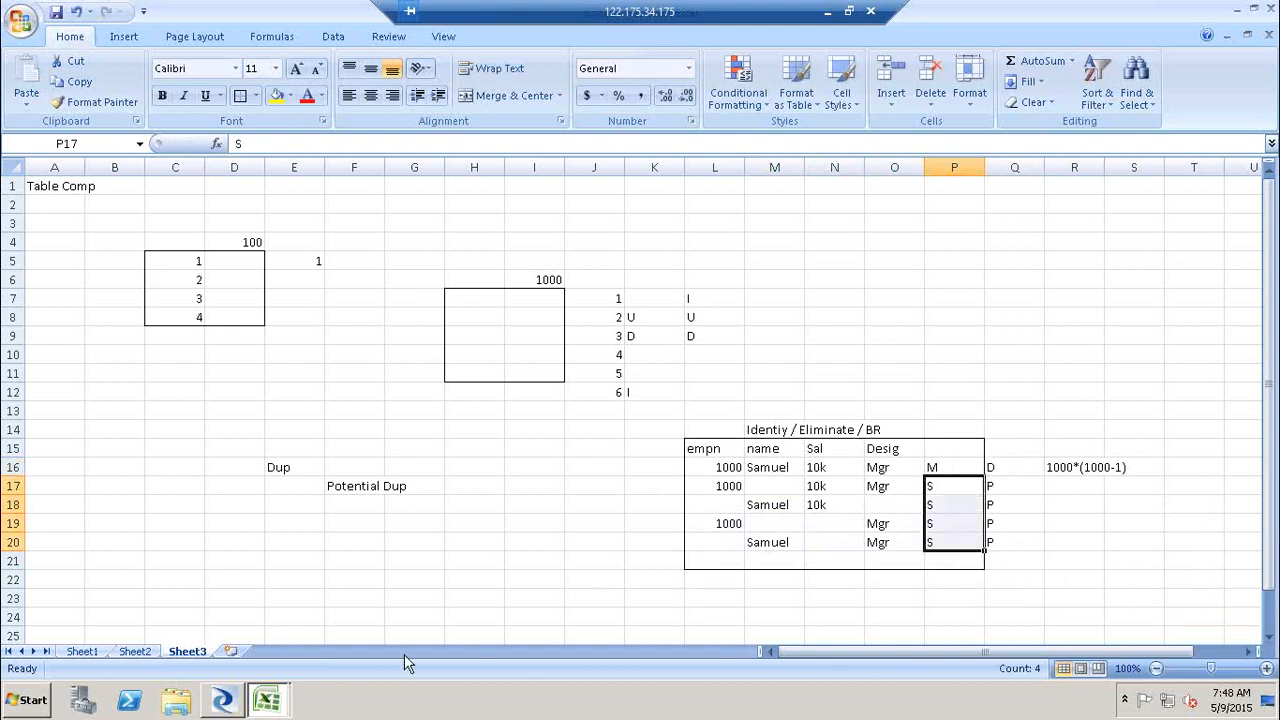
click(226, 702)
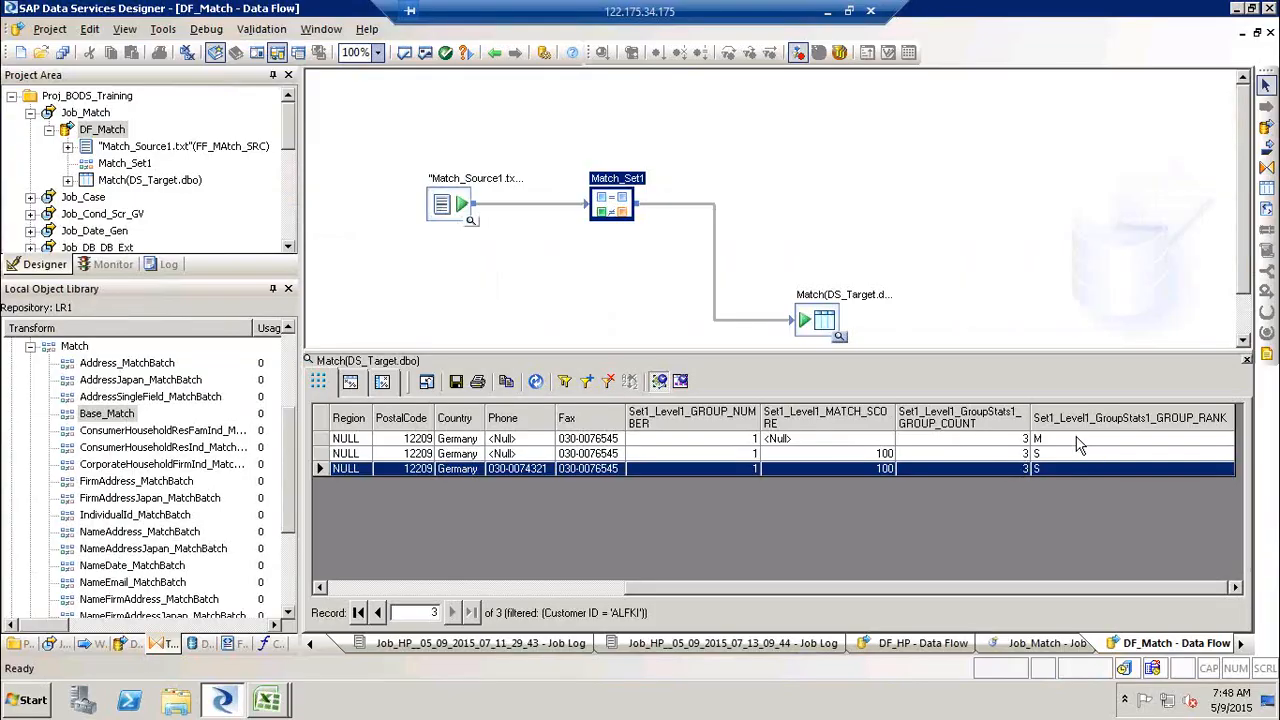
click(267, 700)
click(257, 627)
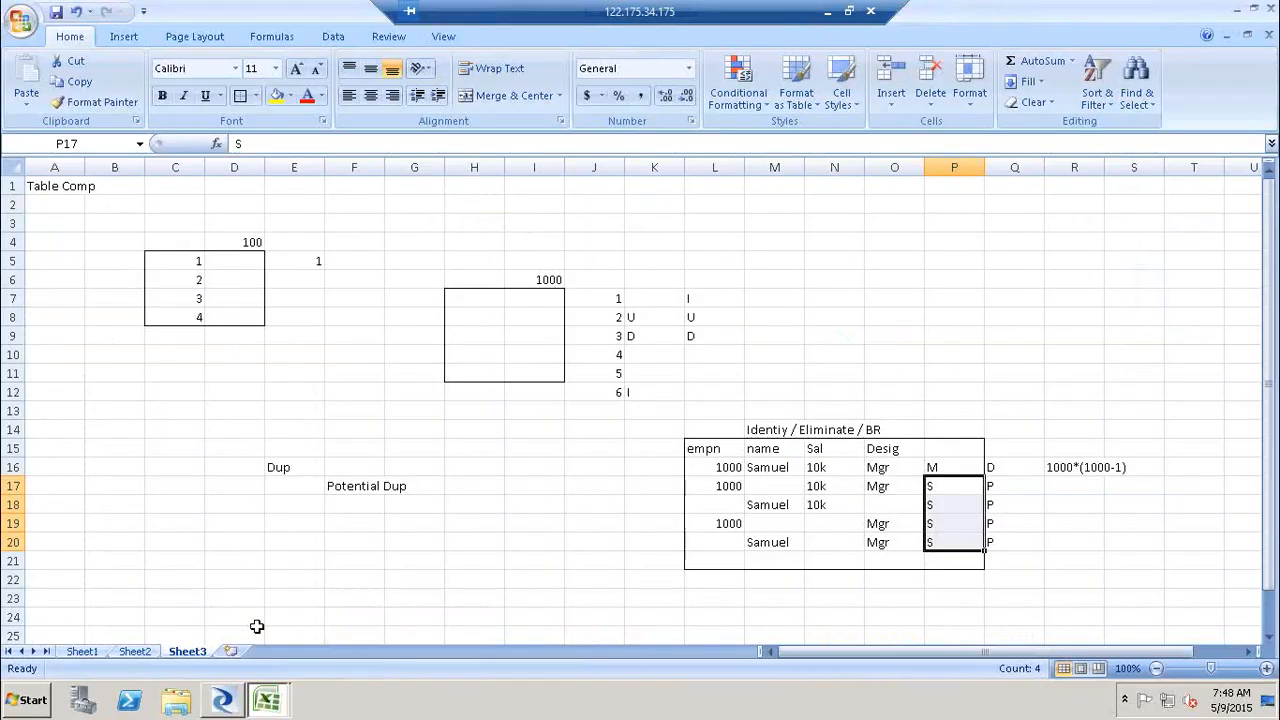
click(822, 430)
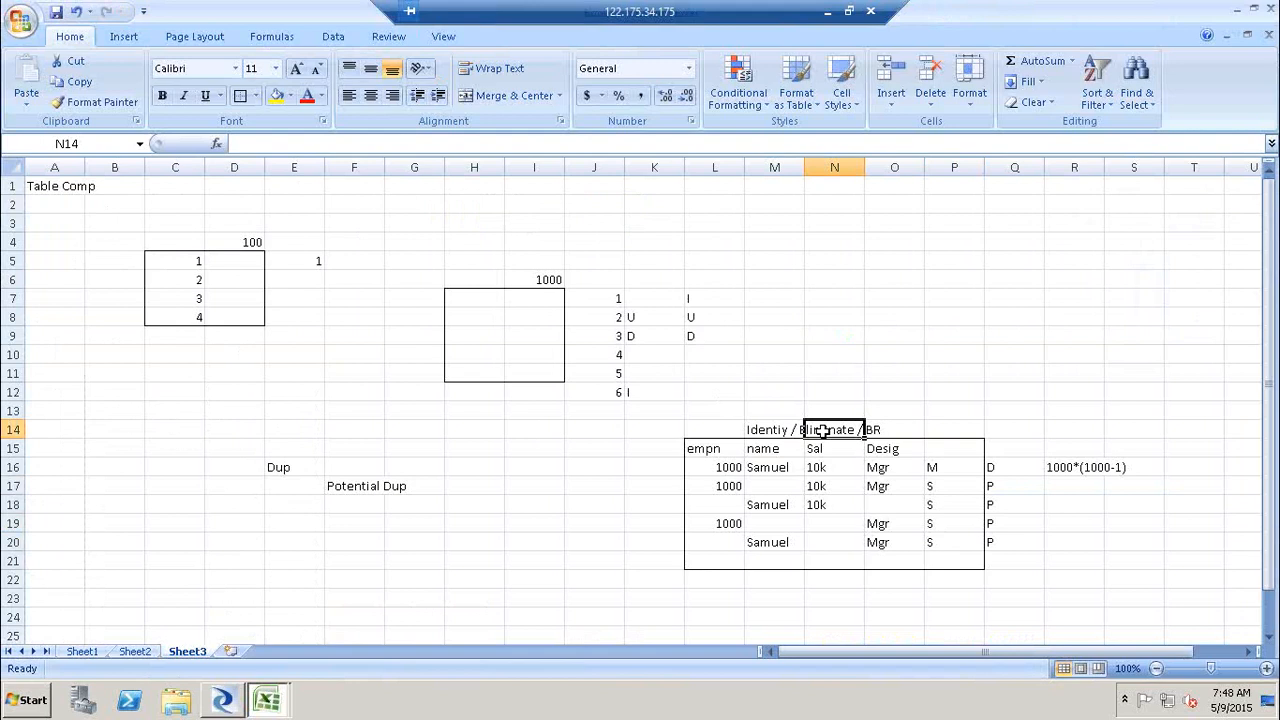
click(895, 432)
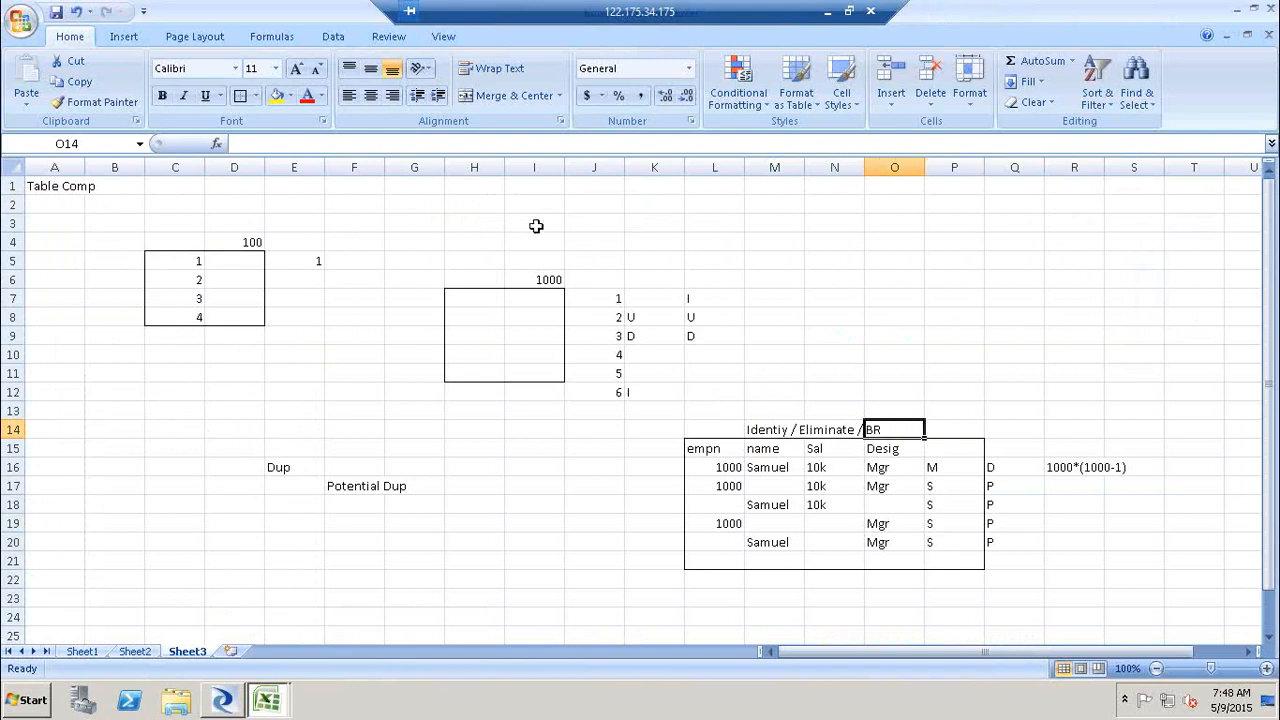
Step: Switch back to SAP Data Services Designer and open Match_Set1's options in the Match Editor
key(alt+Tab)
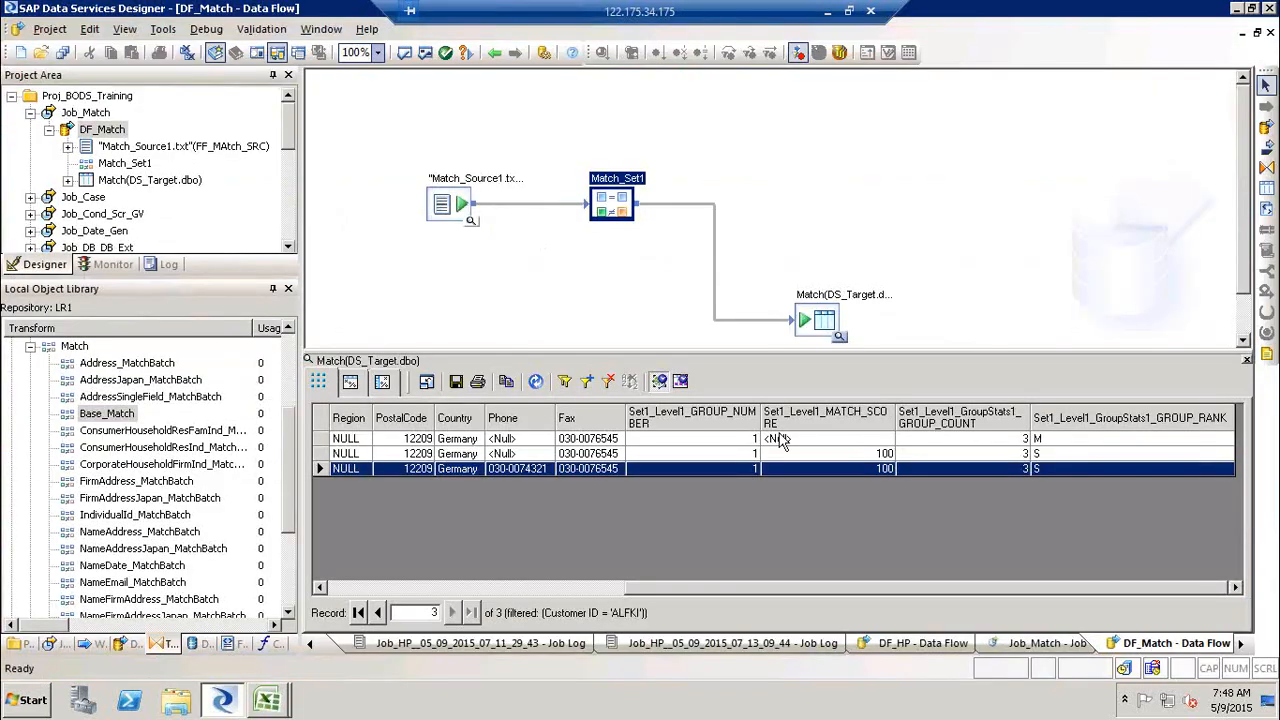
click(521, 590)
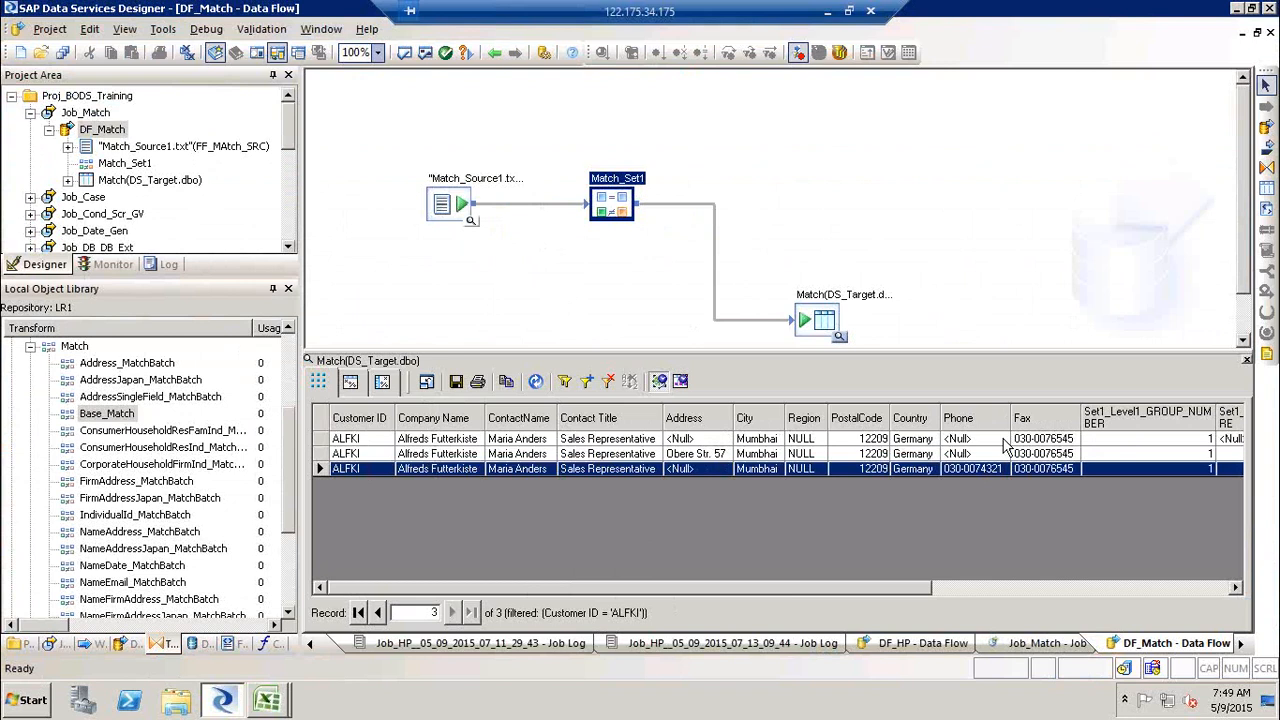
double_click(628, 176)
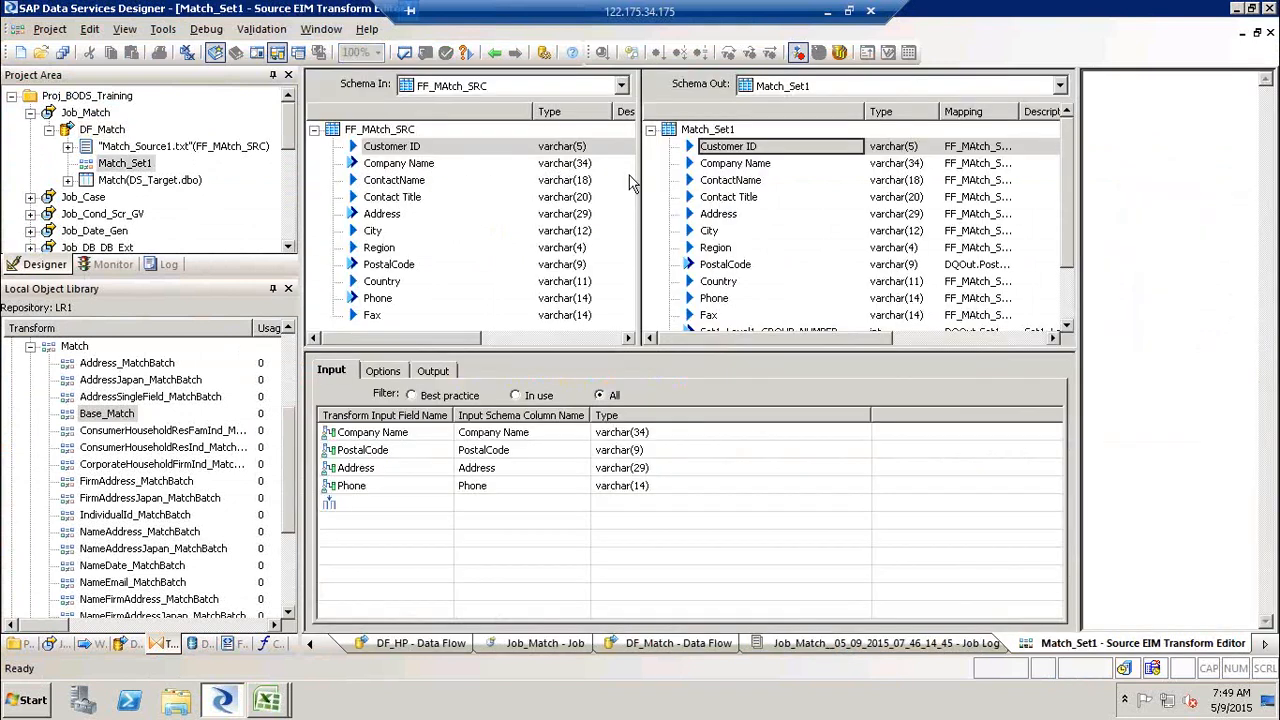
click(382, 371)
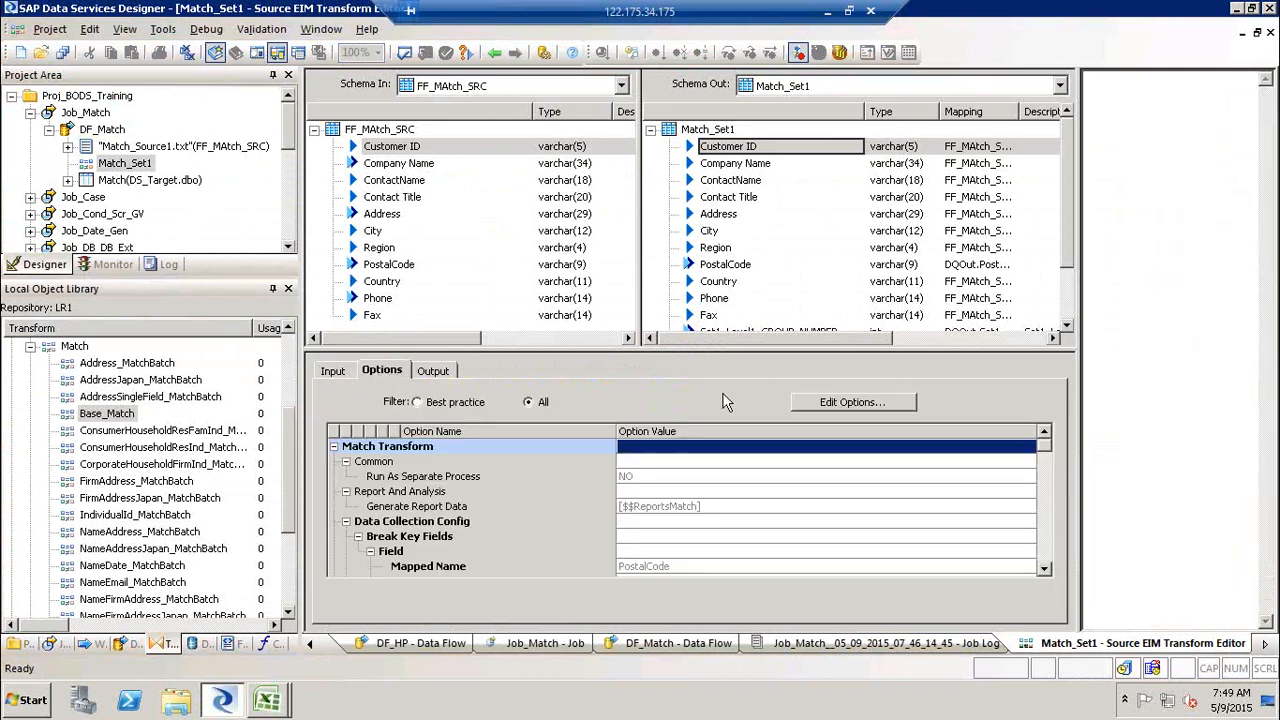
click(817, 403)
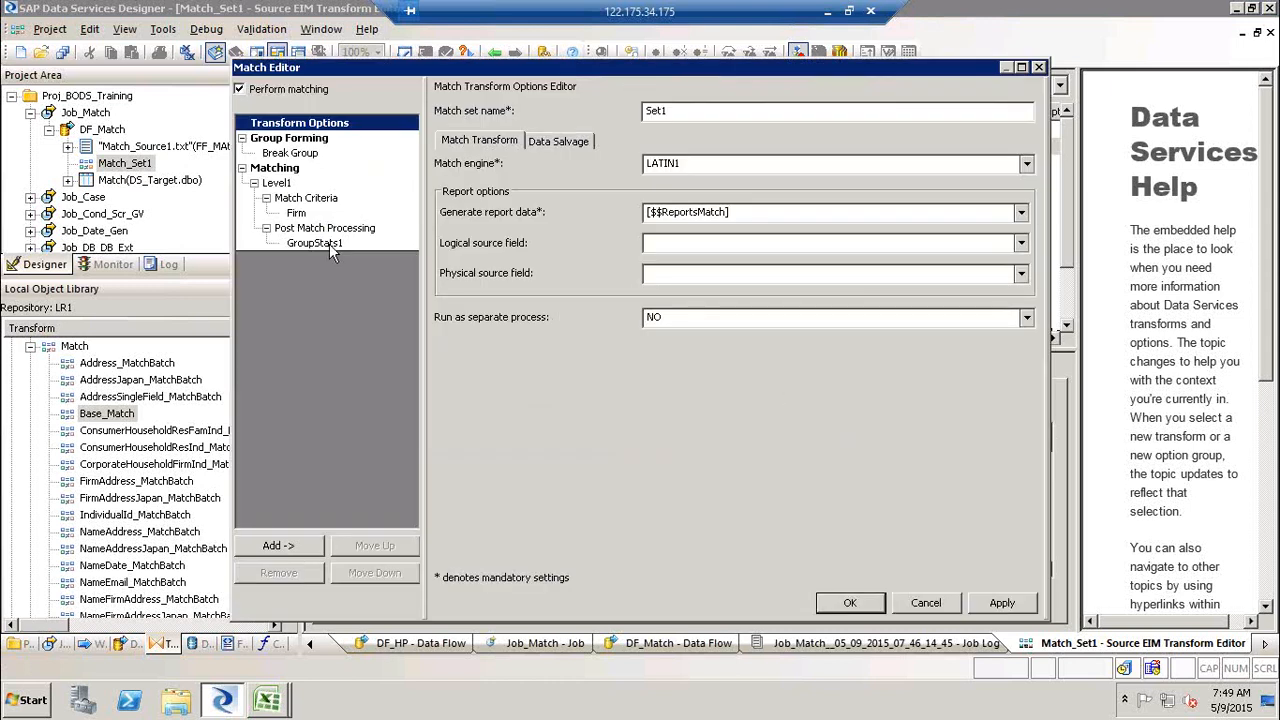
Step: Add a Best Record operation under Post Match Processing and name it BR_PHN
click(324, 230)
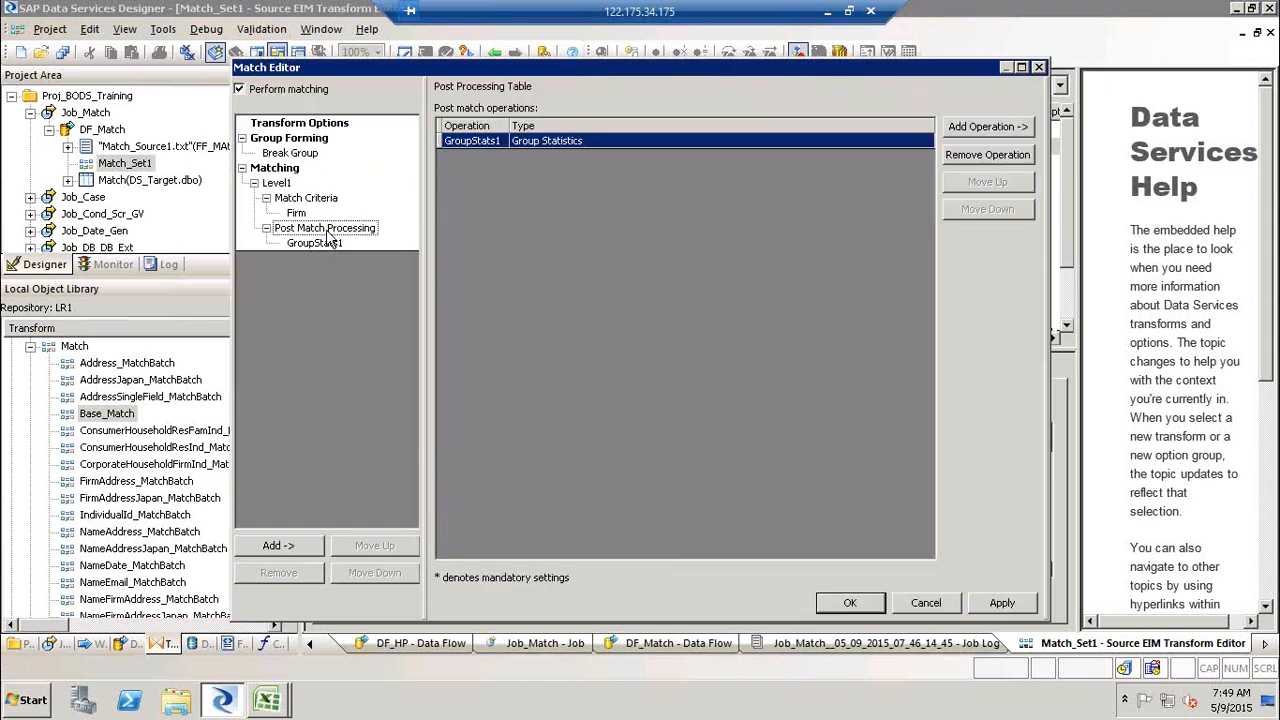
right_click(324, 232)
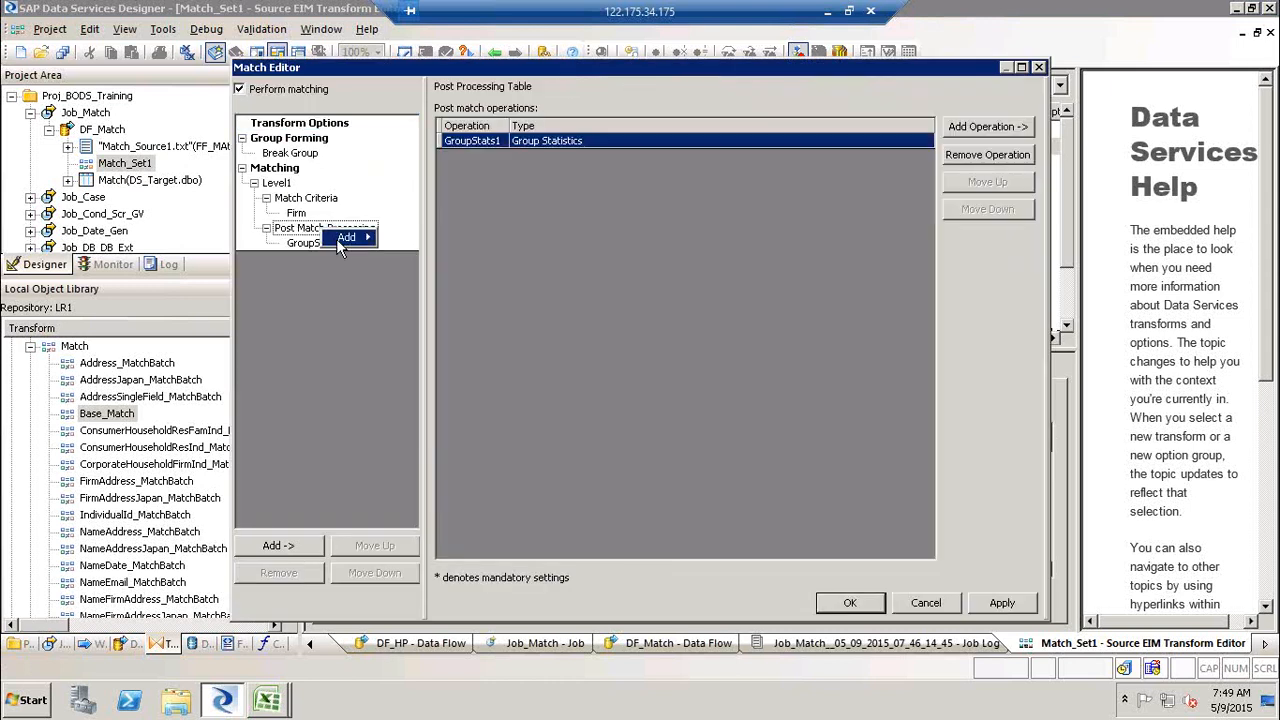
mouse_move(340, 246)
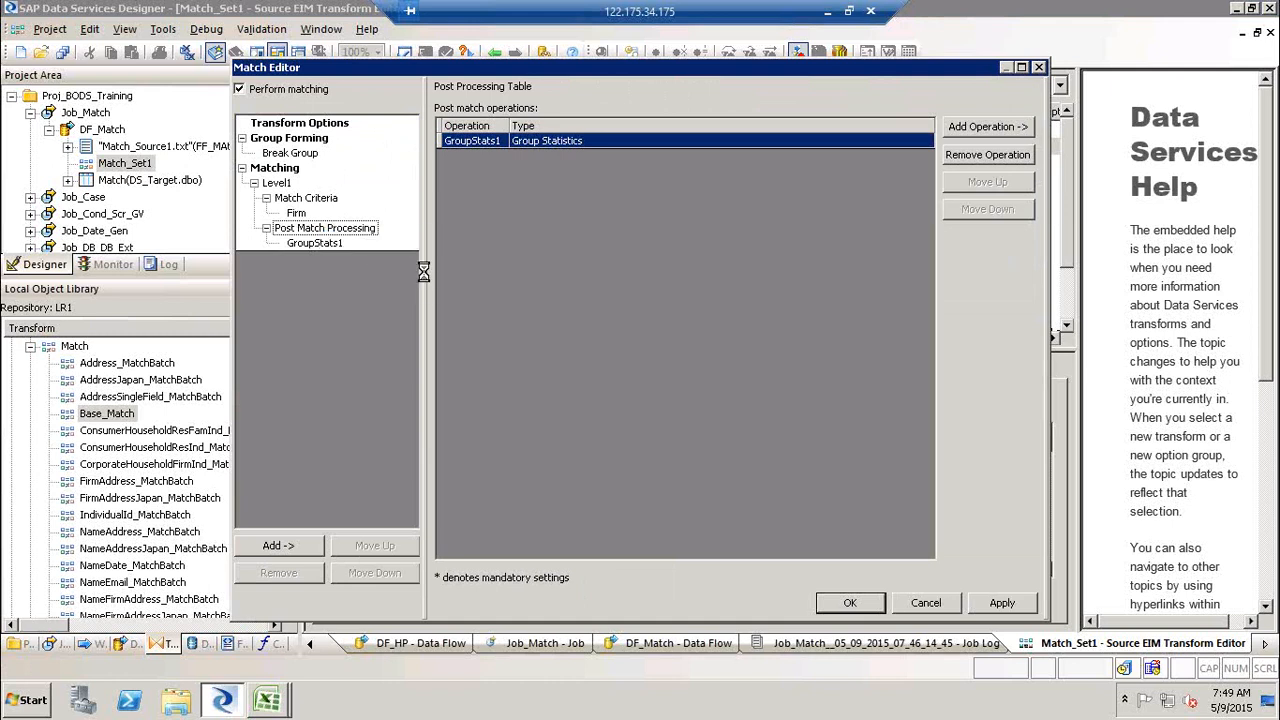
click(424, 272)
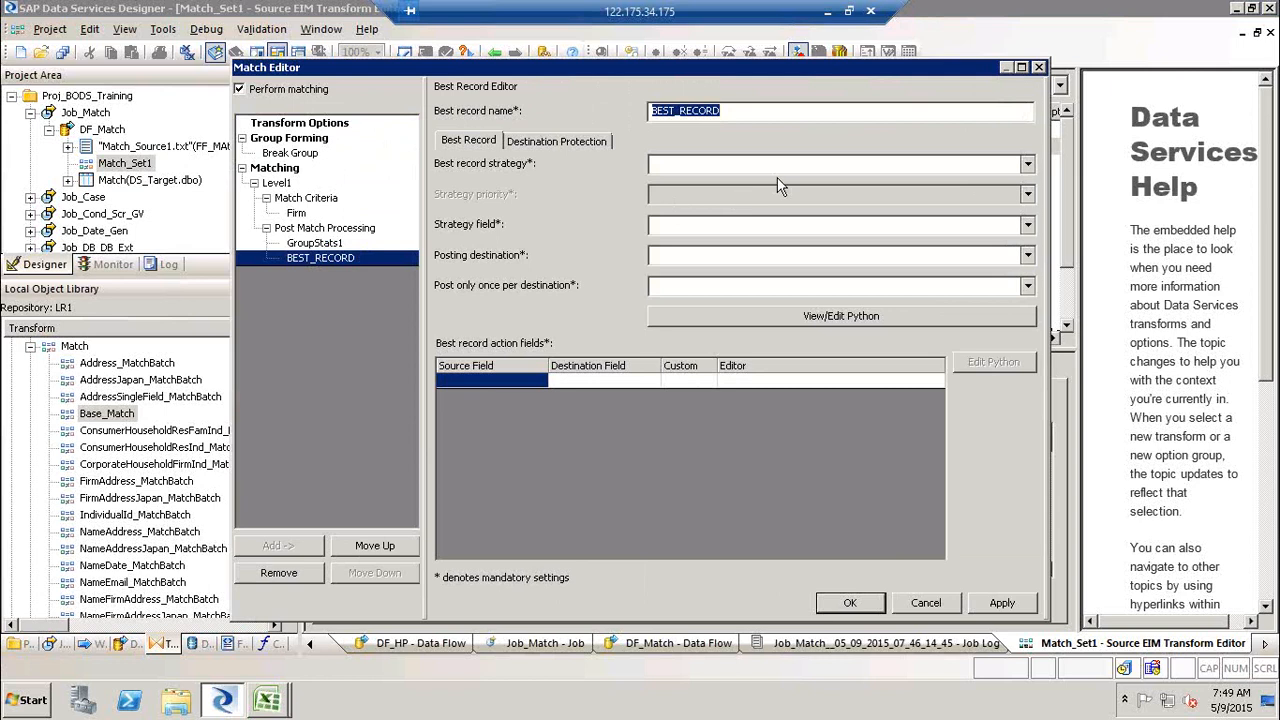
text(BR_PHN)
Step: Set BR_PHN's best record strategy to NON_BLANK with Phone as the strategy field
click(697, 161)
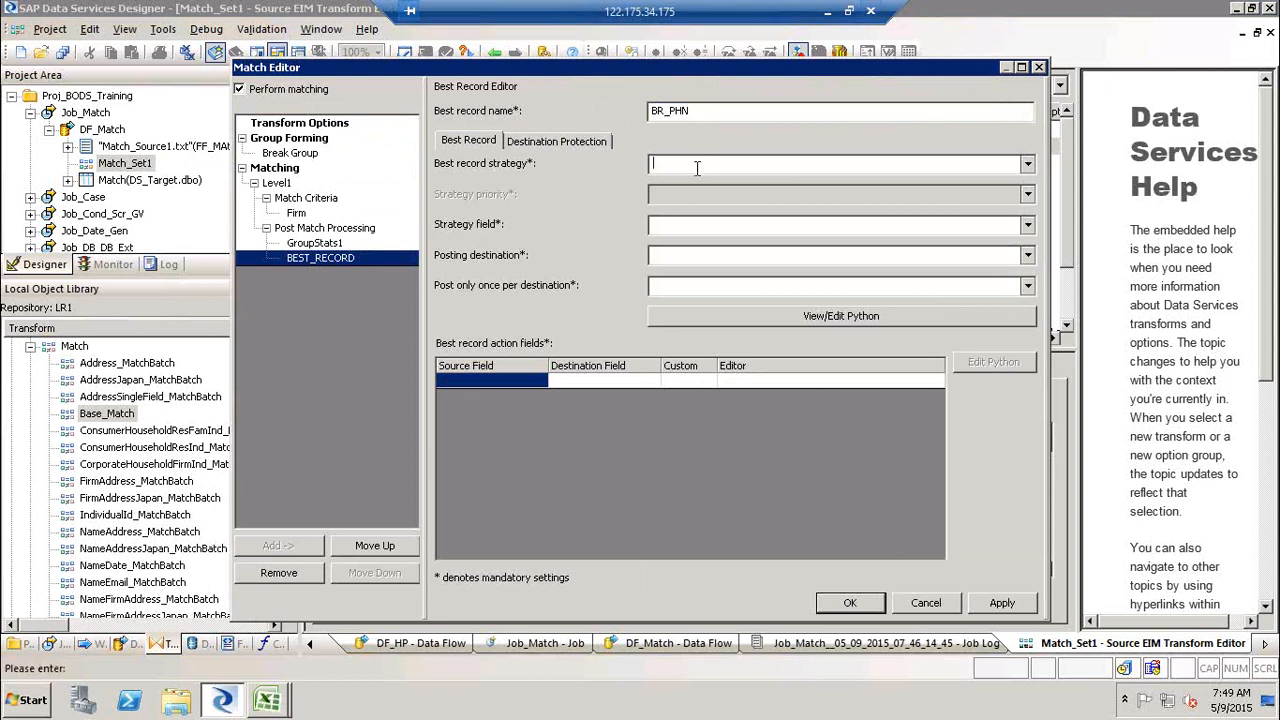
click(1028, 164)
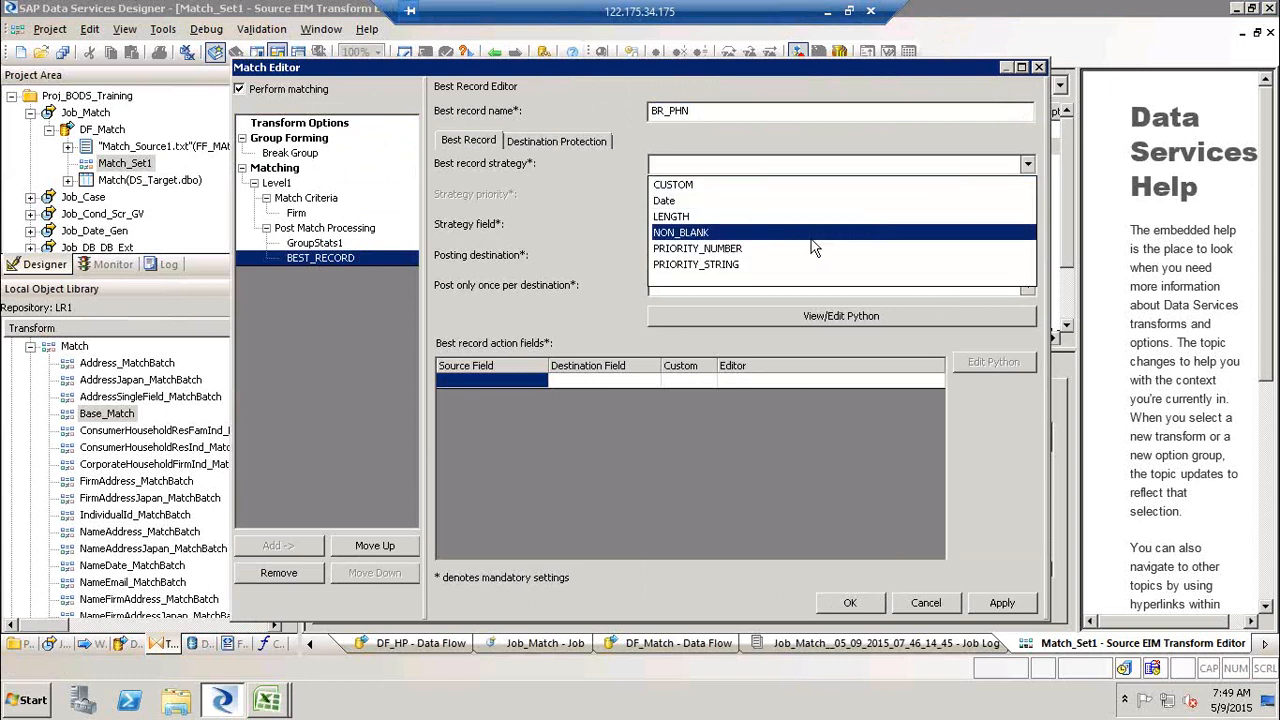
click(813, 236)
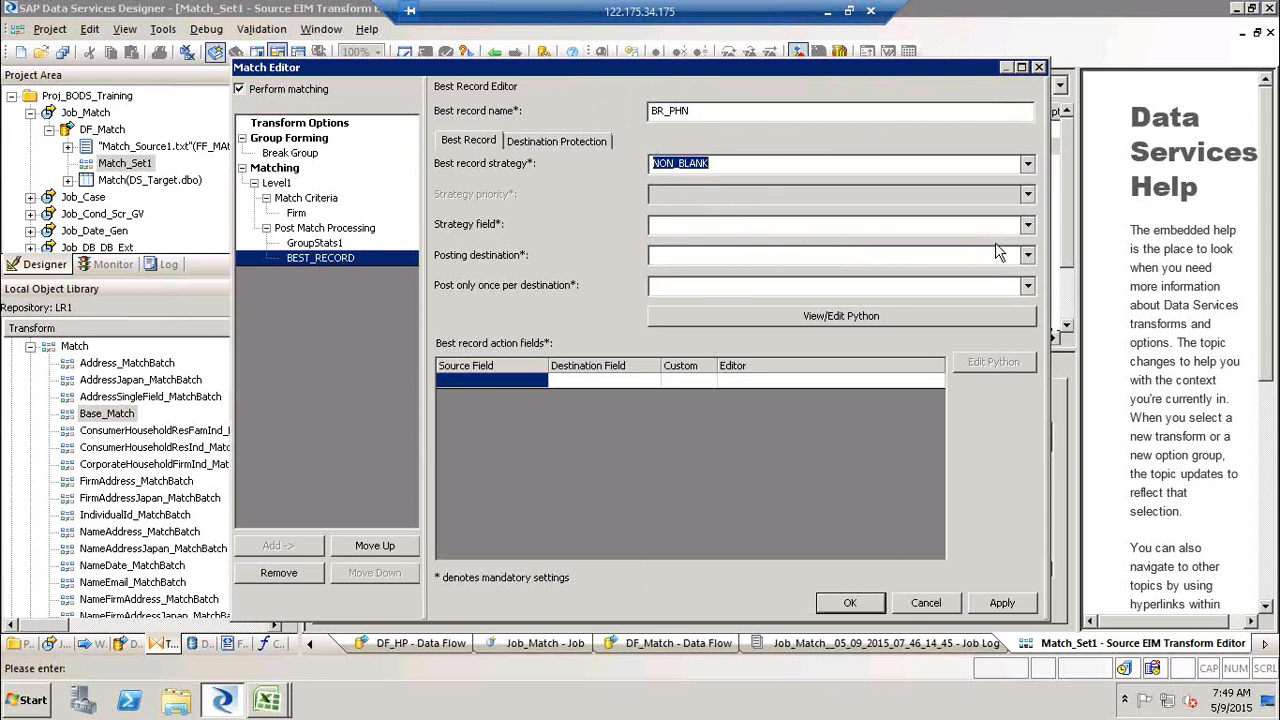
click(1027, 225)
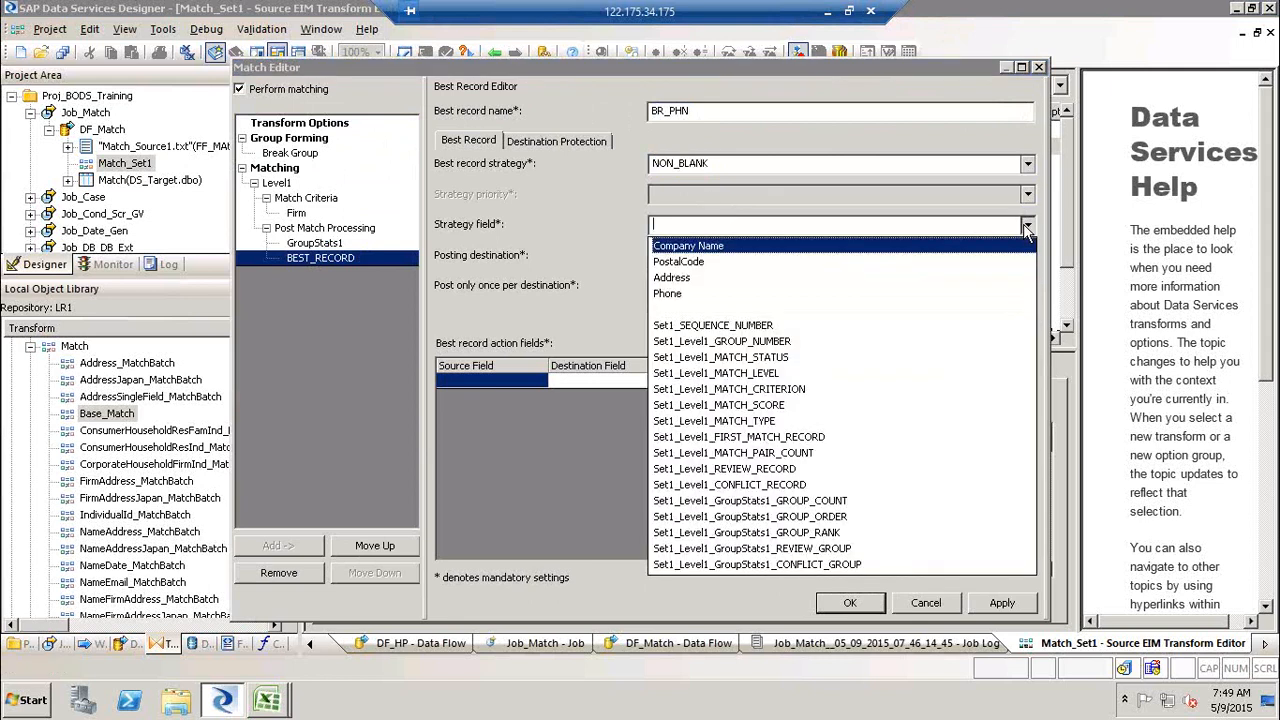
click(773, 293)
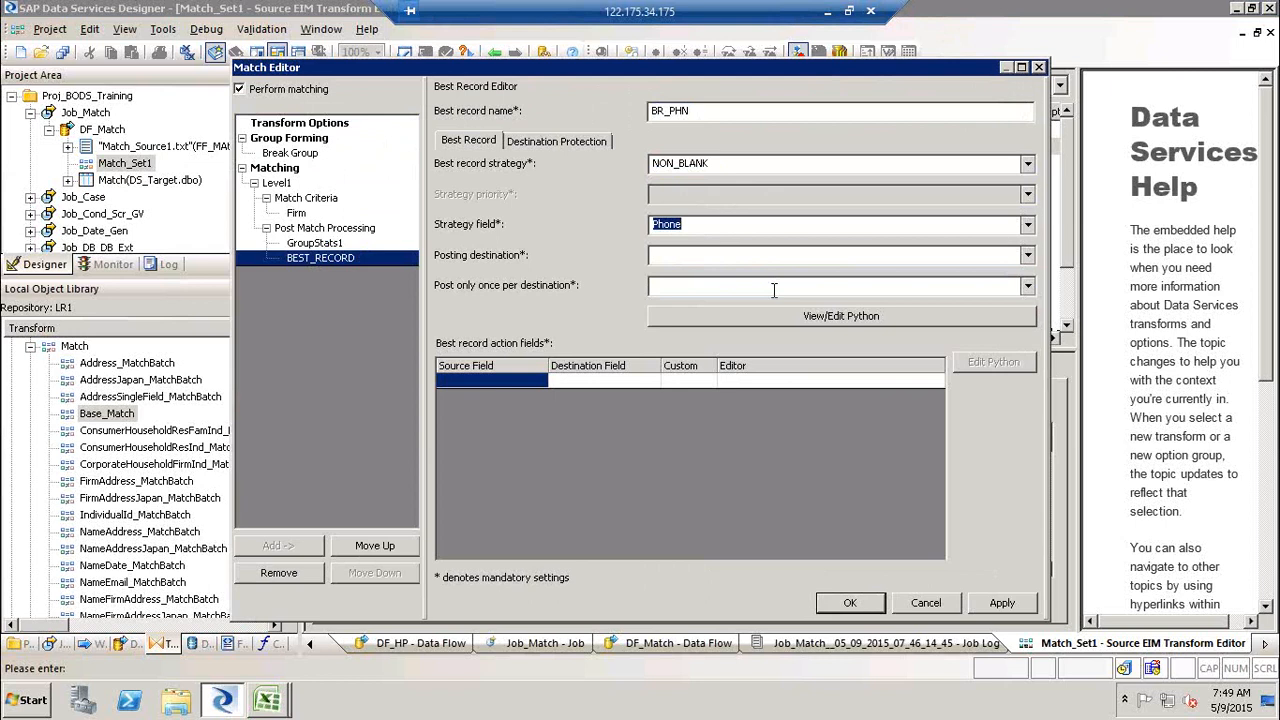
Step: Set BR_PHN's posting destination to MASTER and post only once per destination to YES
click(1028, 256)
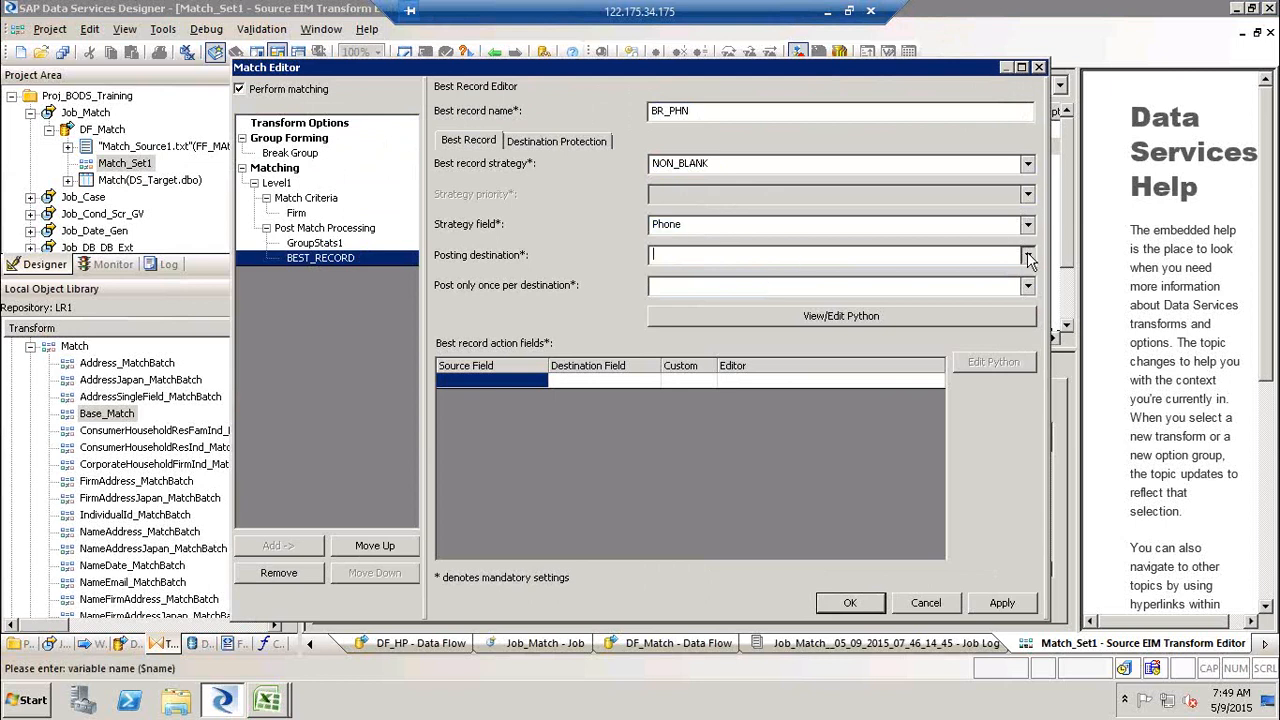
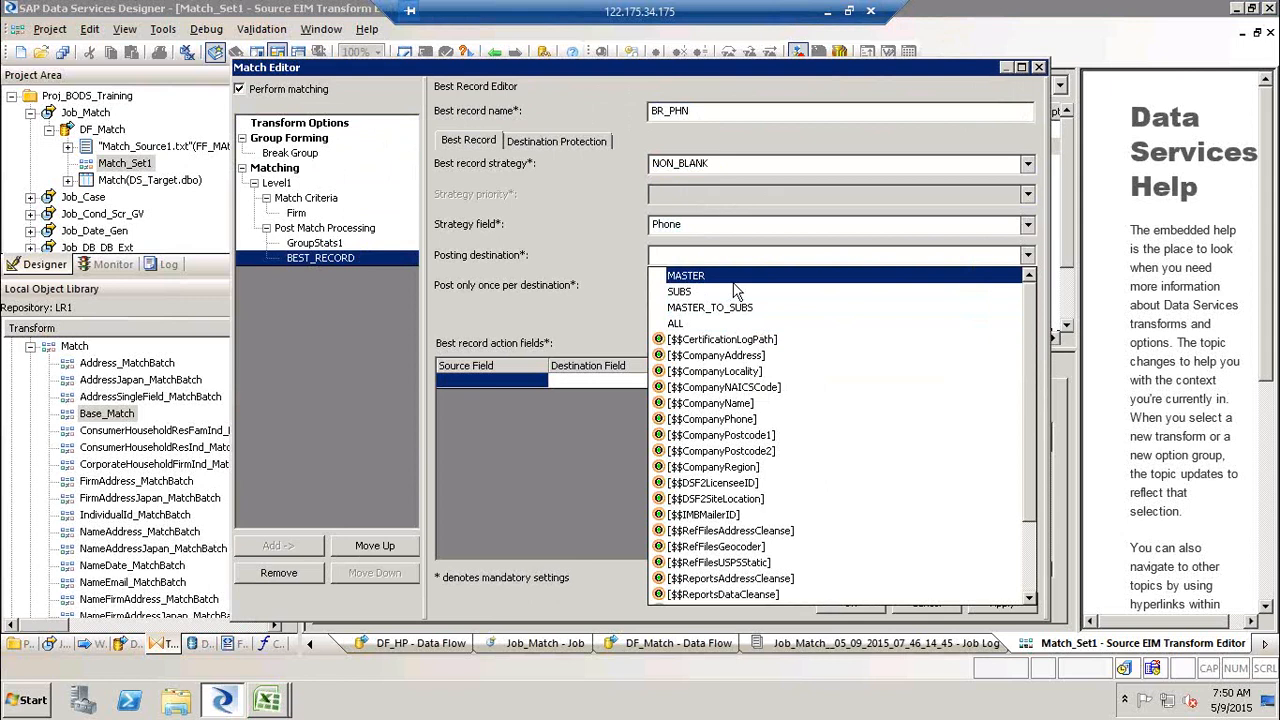
click(734, 281)
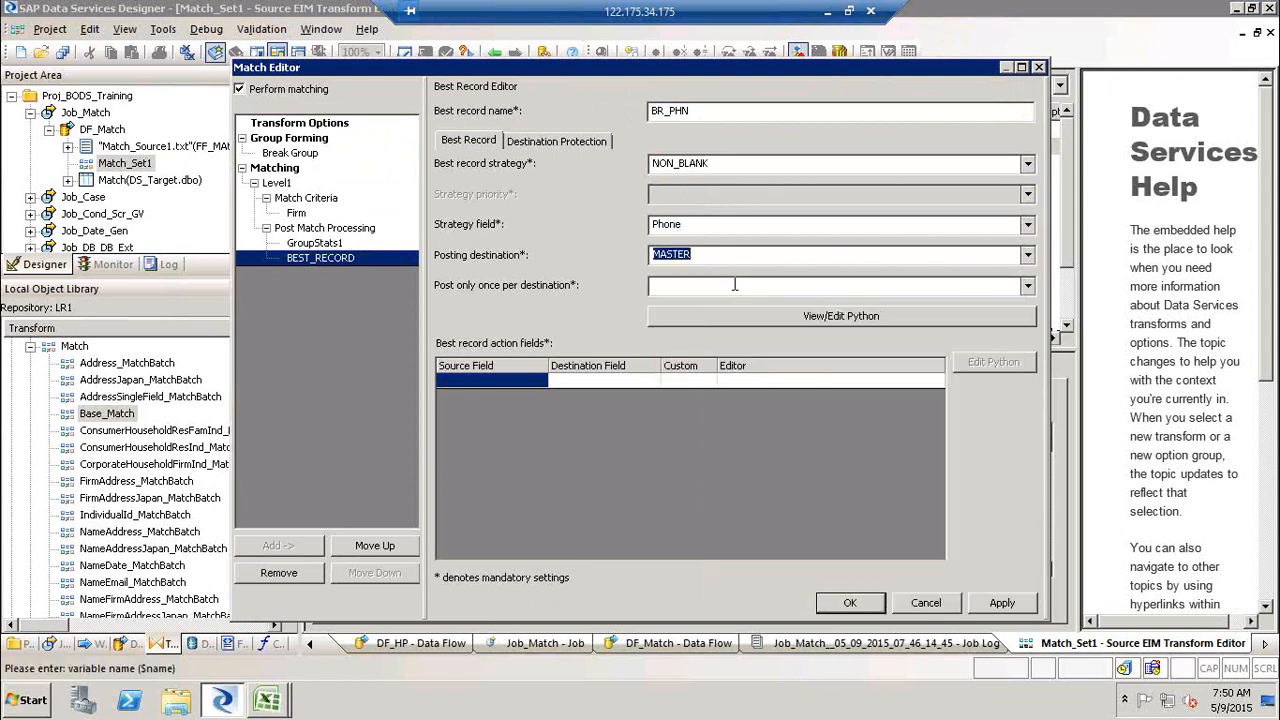
click(734, 285)
click(1027, 287)
click(966, 305)
Step: Add a best record action field to BR_PHN with Phone as both source and destination
click(485, 381)
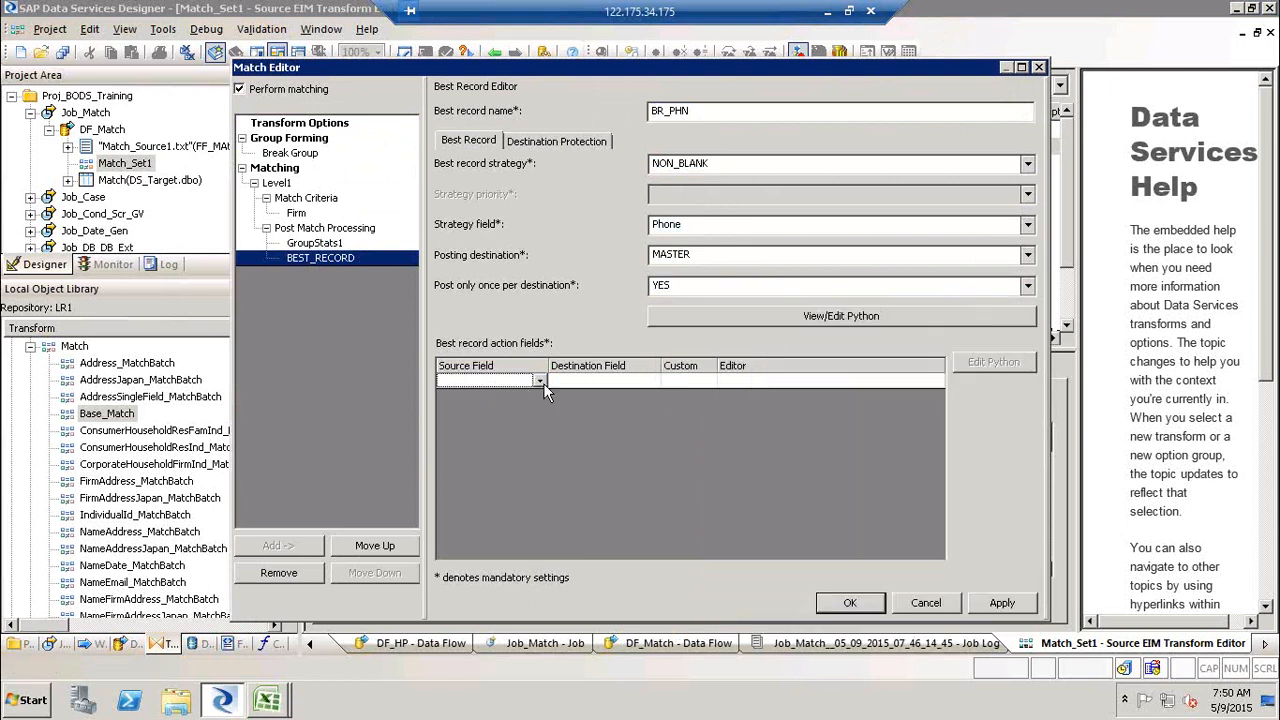
click(541, 382)
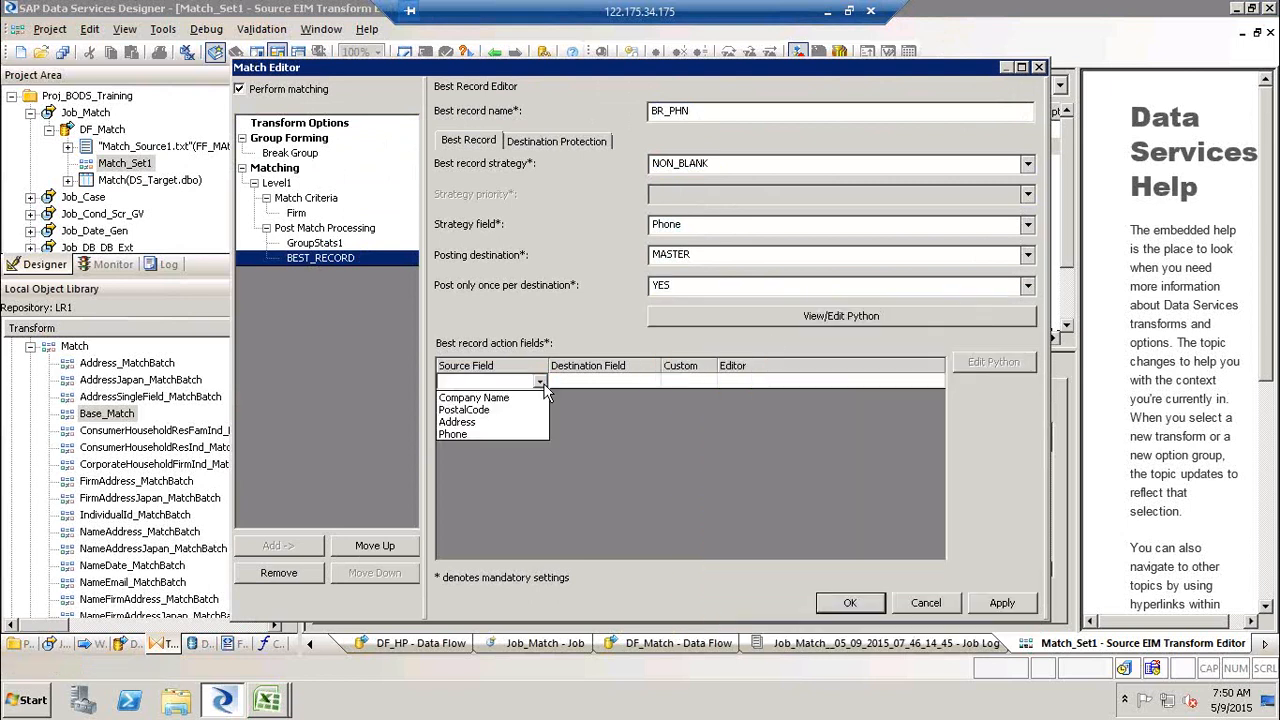
click(479, 432)
click(607, 381)
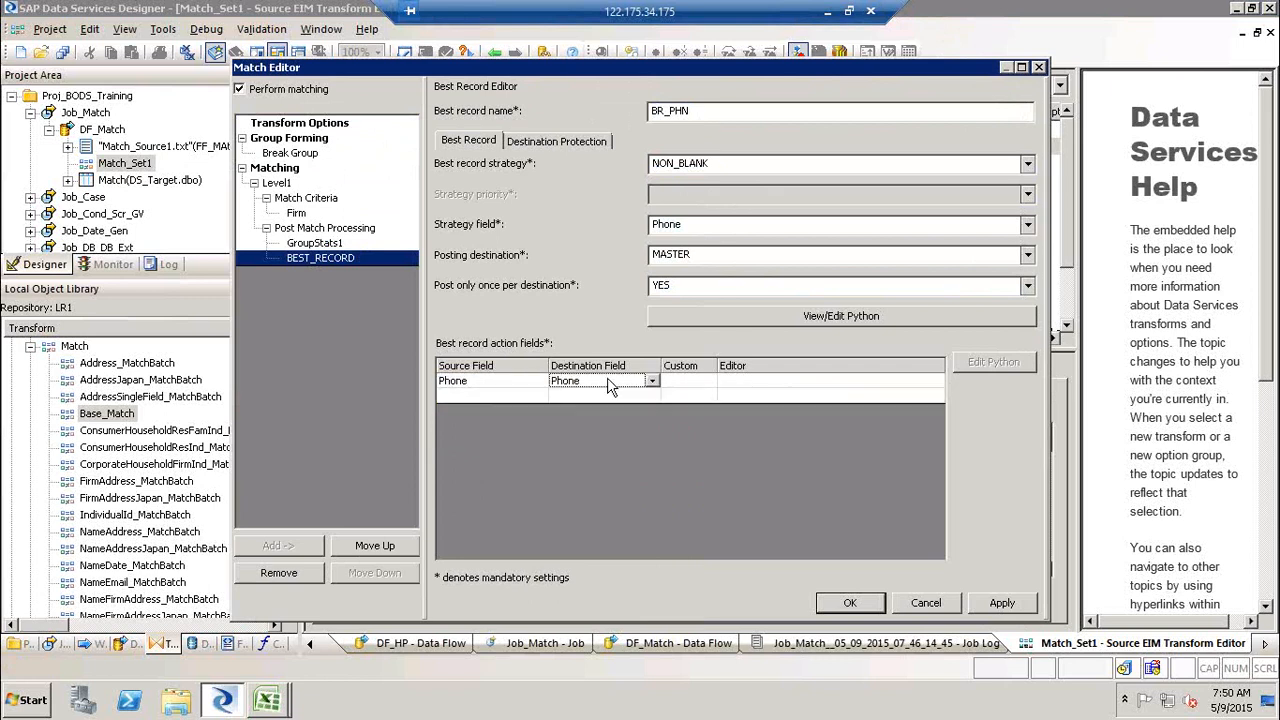
Step: Set Custom to YES for the Phone action field, and view its Python script without changing it
click(711, 380)
click(709, 381)
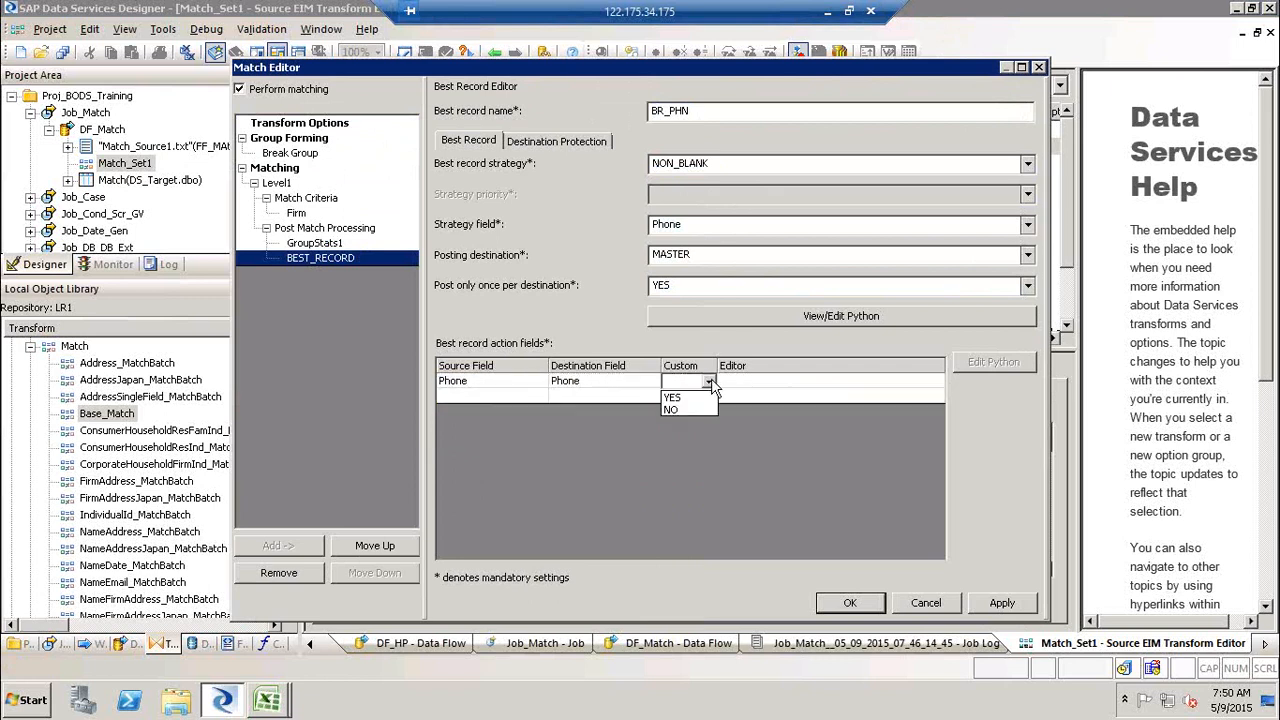
click(856, 388)
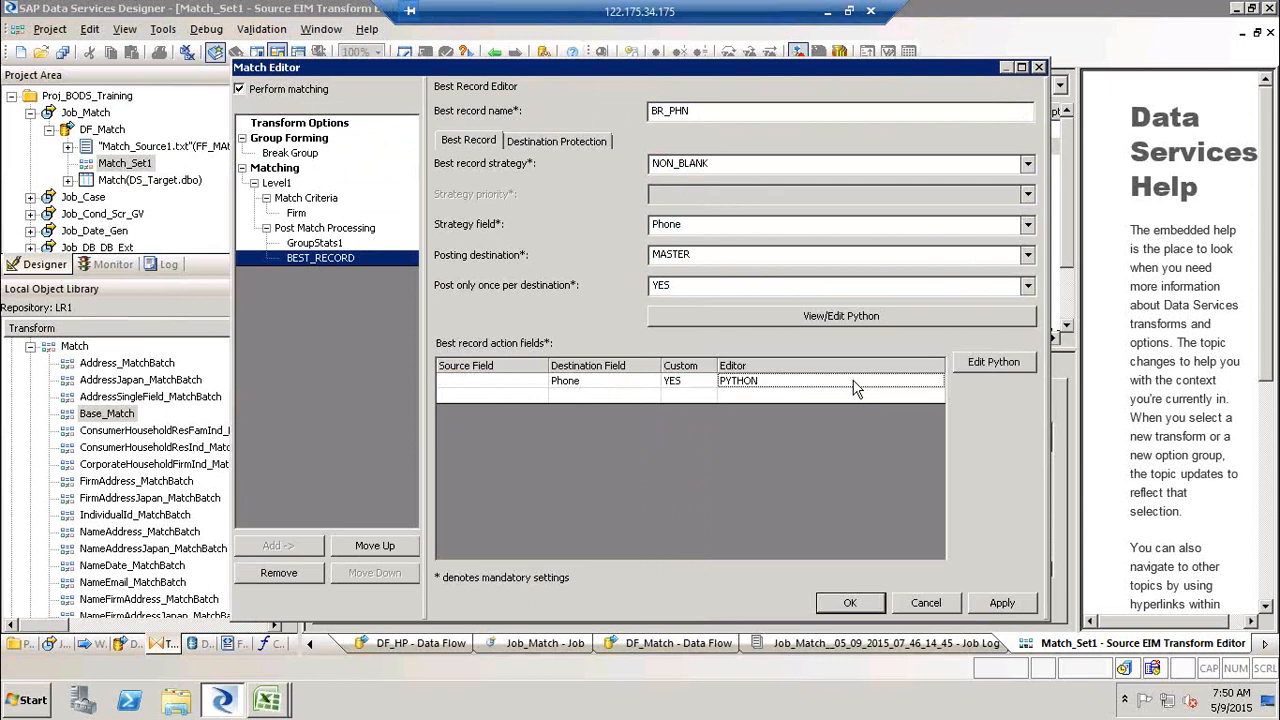
click(995, 363)
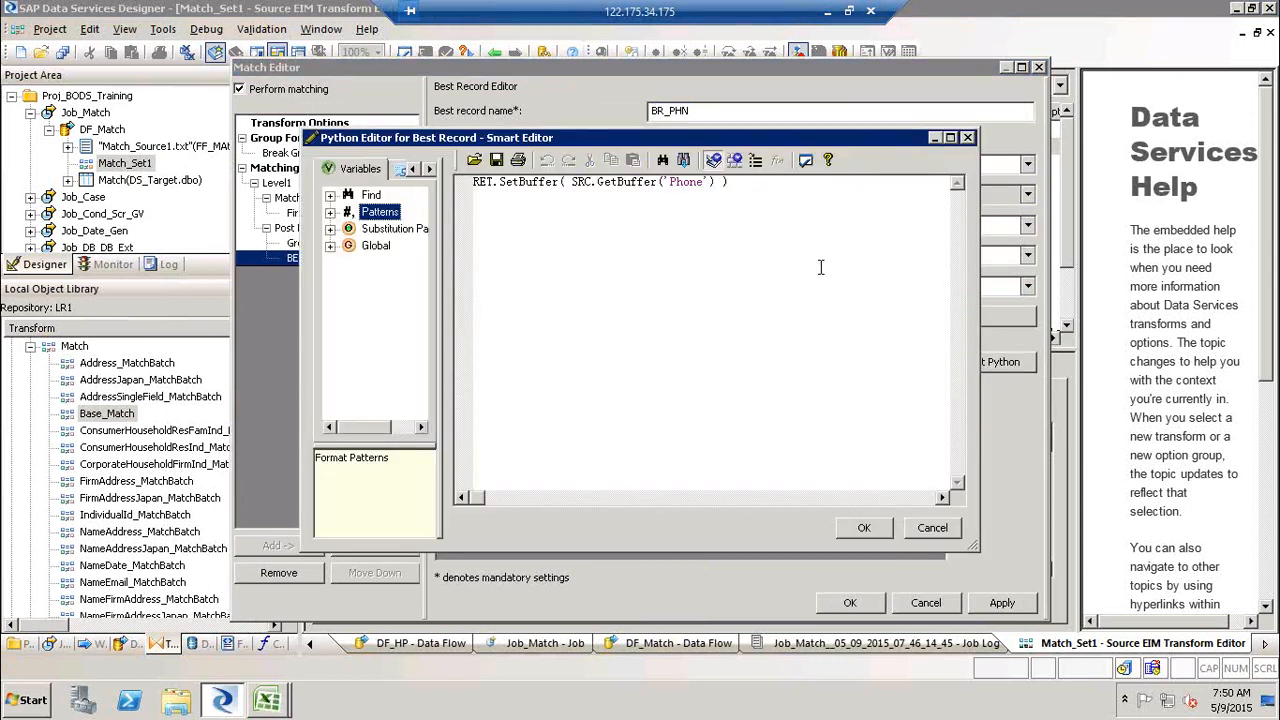
click(939, 535)
Step: Set Custom to NO for the Phone action field and choose Phone as its source field again
click(705, 385)
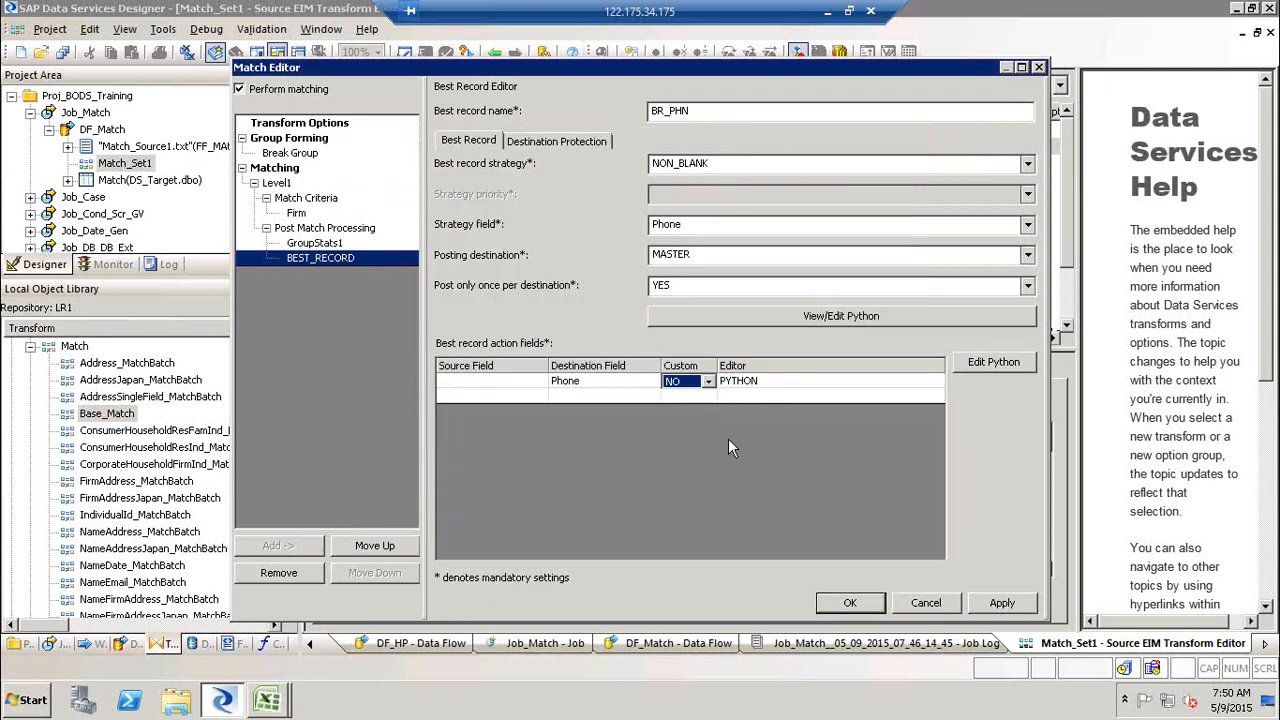
click(749, 453)
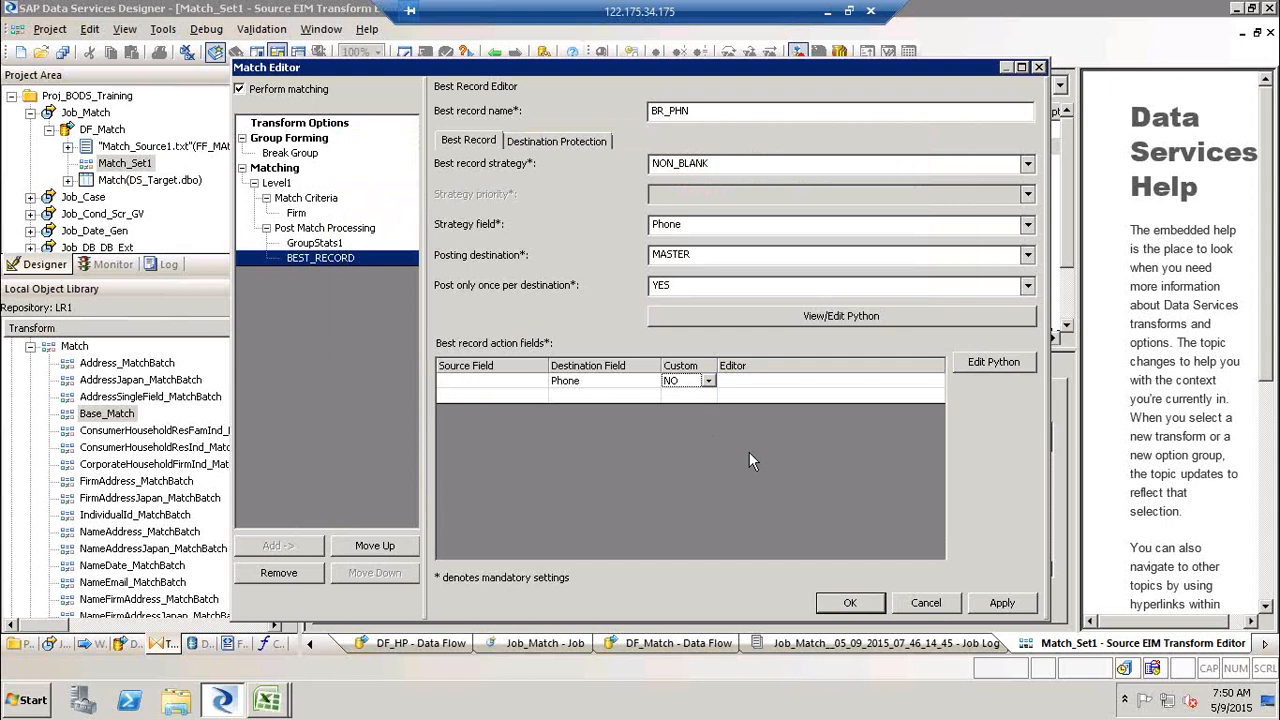
click(537, 389)
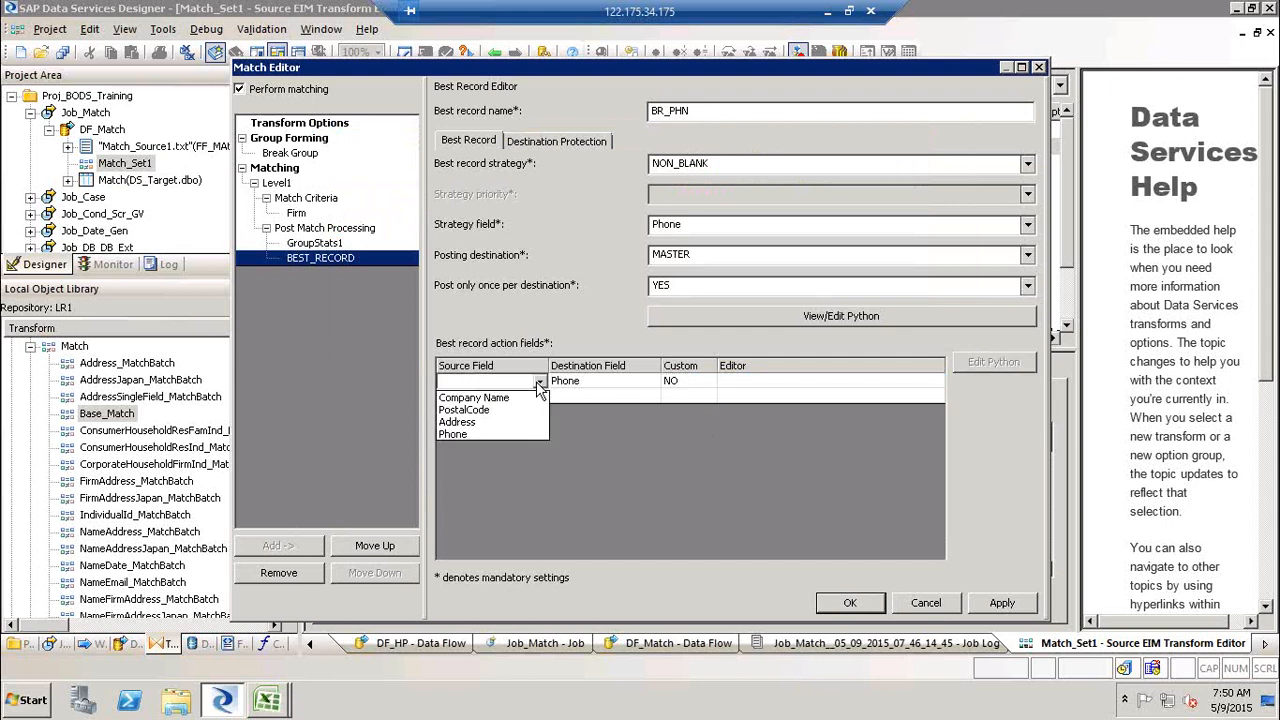
click(461, 432)
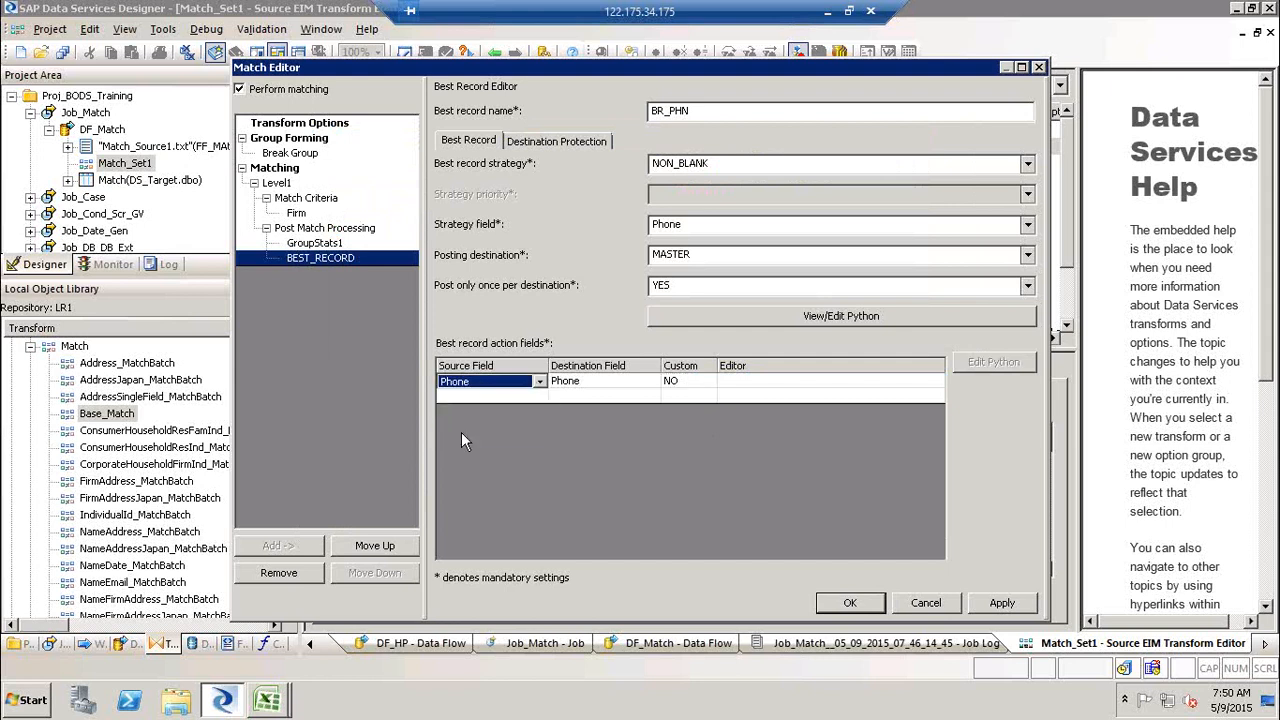
Step: Apply the BR_PHN settings and close the Match Editor with the changes kept
click(1012, 606)
click(1013, 606)
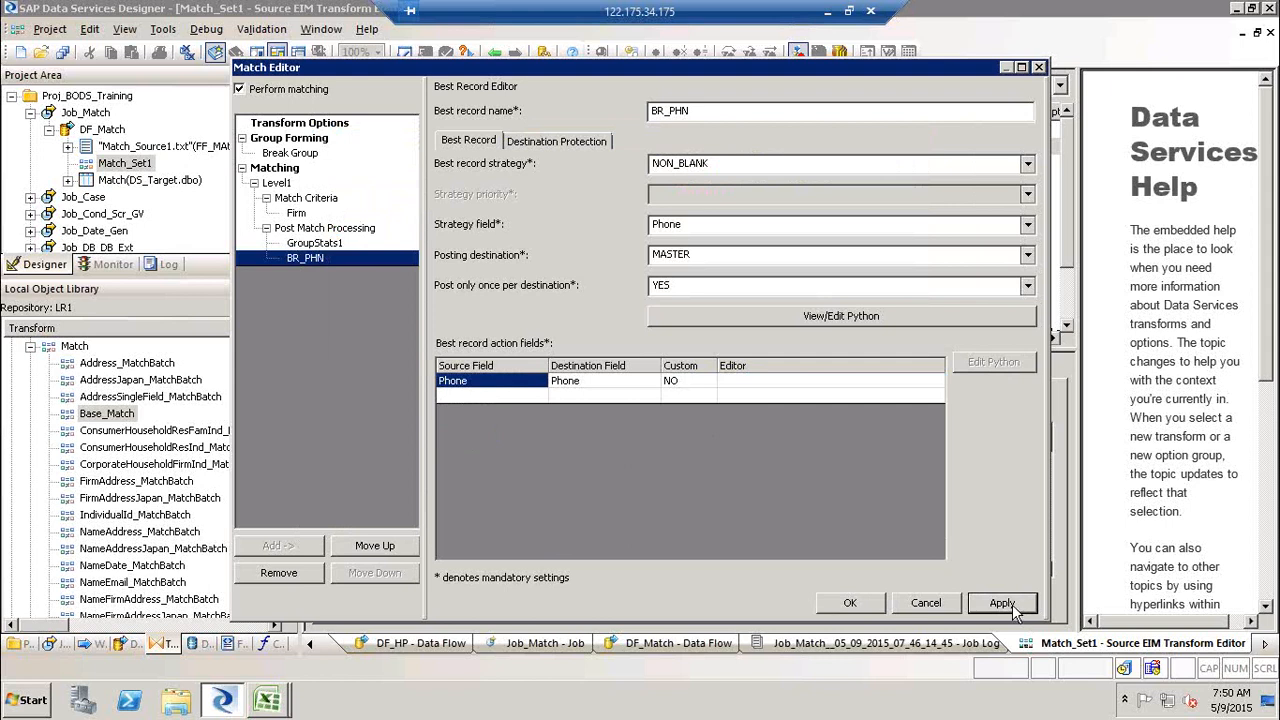
click(852, 604)
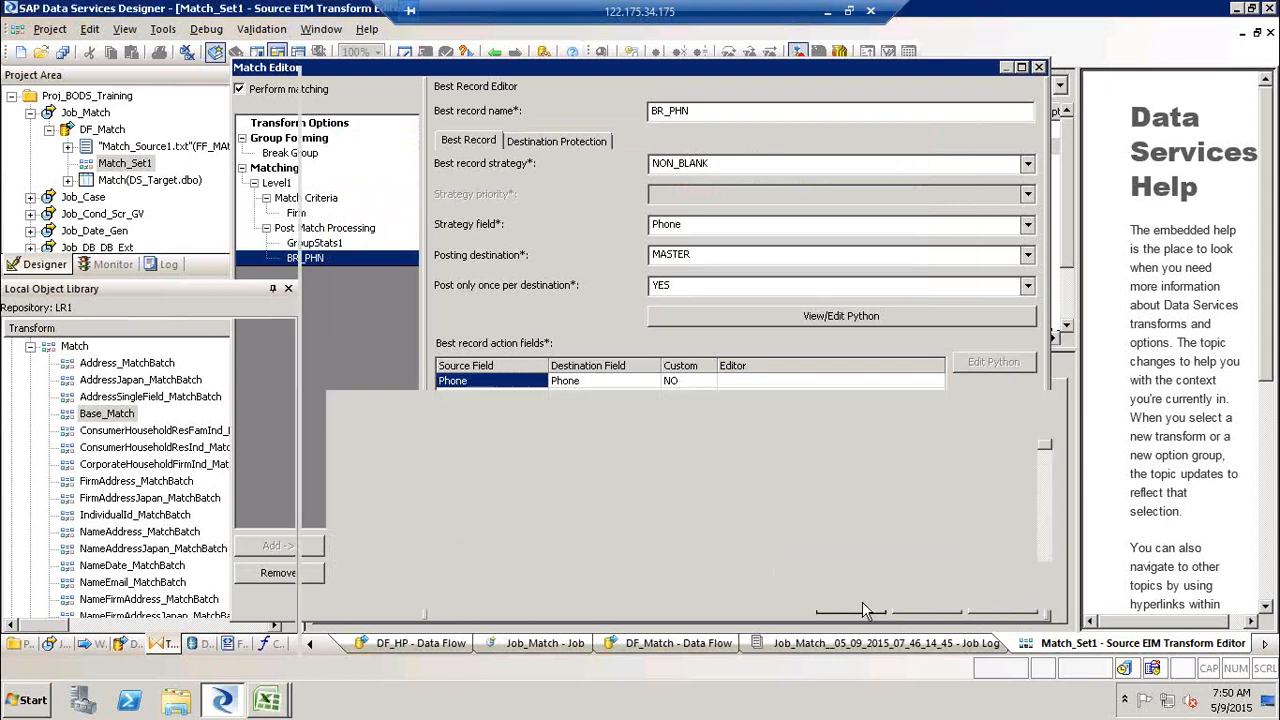
Step: Reopen Match_Set1's options and add a second Best Record operation named BR_Addr under Post Match Processing
click(828, 402)
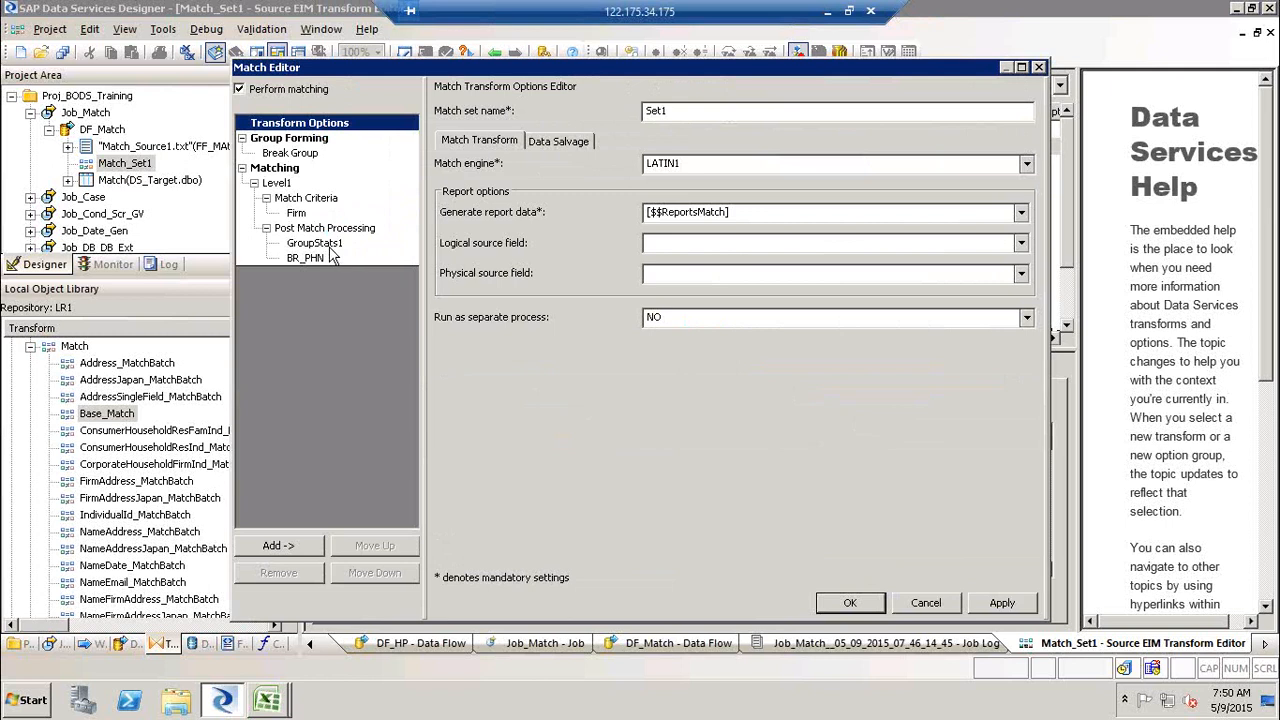
right_click(316, 230)
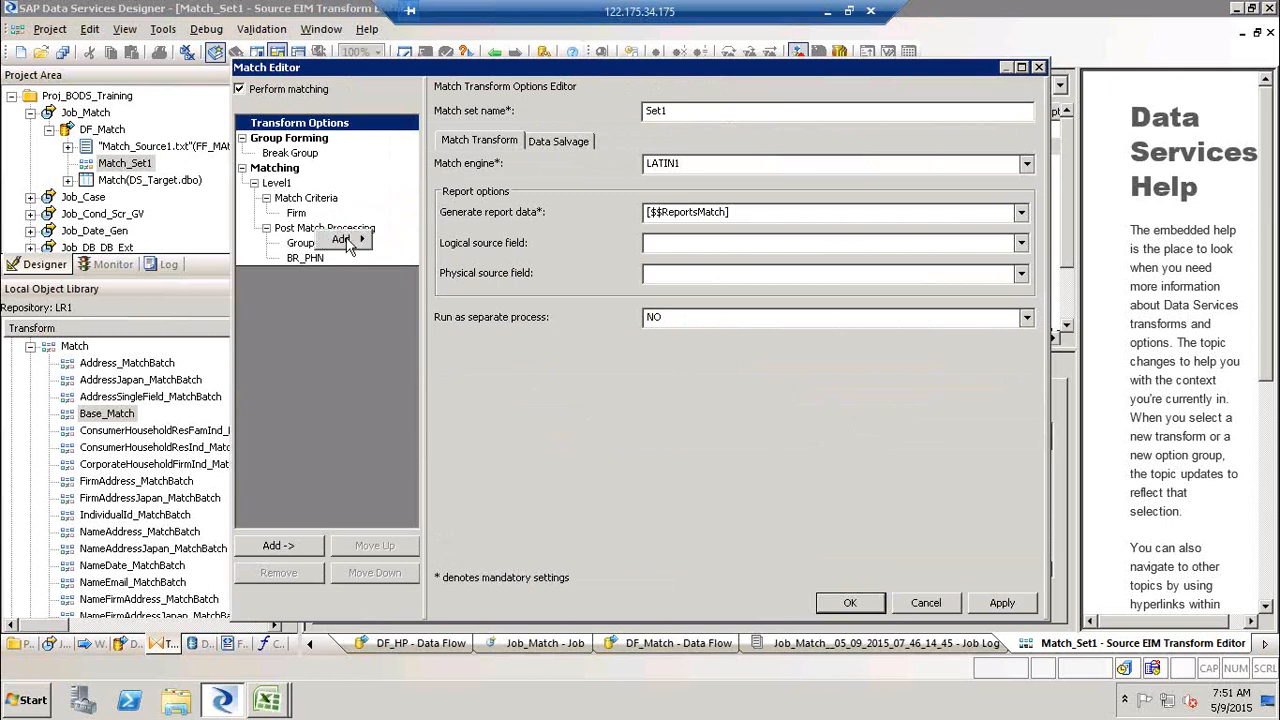
mouse_move(348, 246)
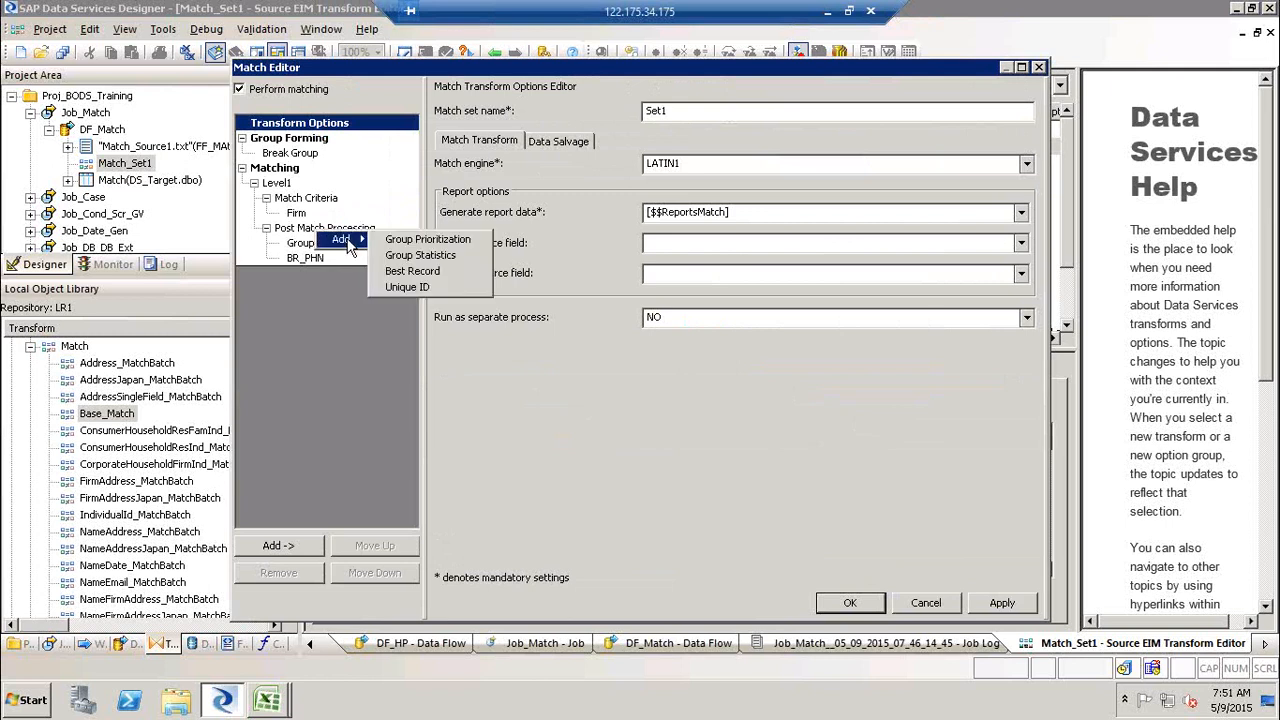
click(420, 276)
text(BR_Addr)
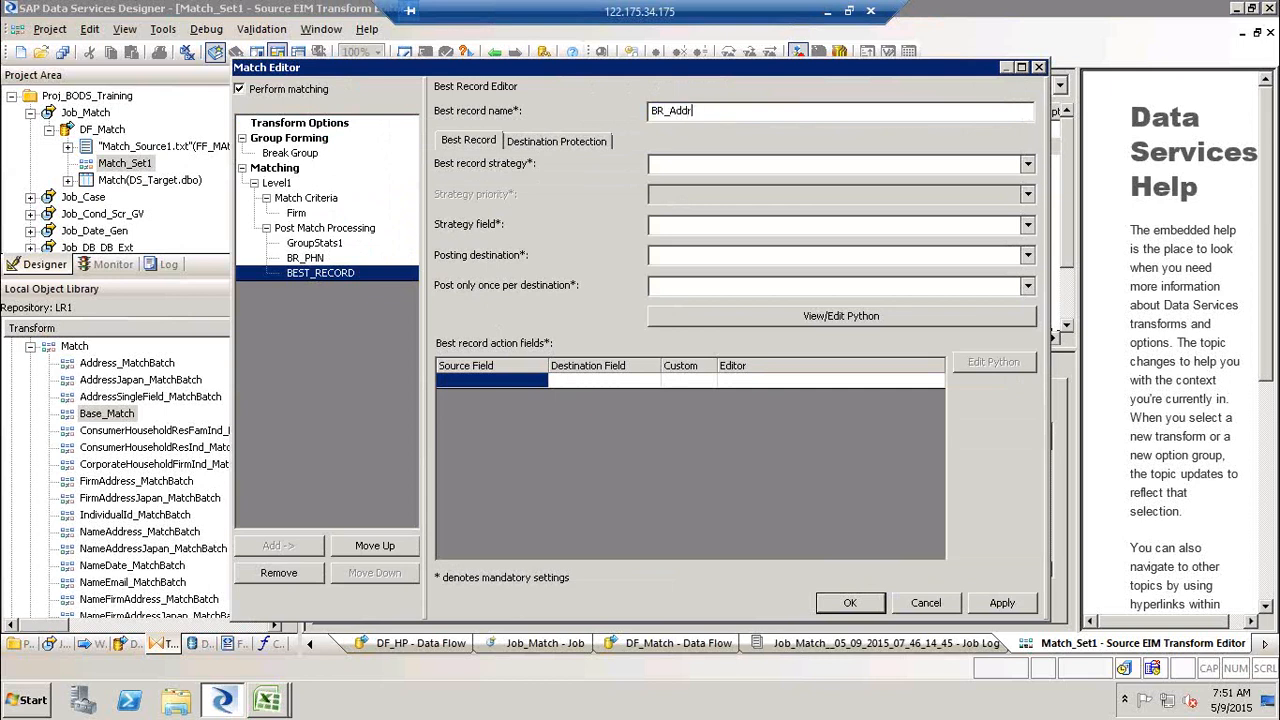
Step: Set BR_Addr's best record strategy to NON_BLANK with Address as the strategy field
click(1027, 164)
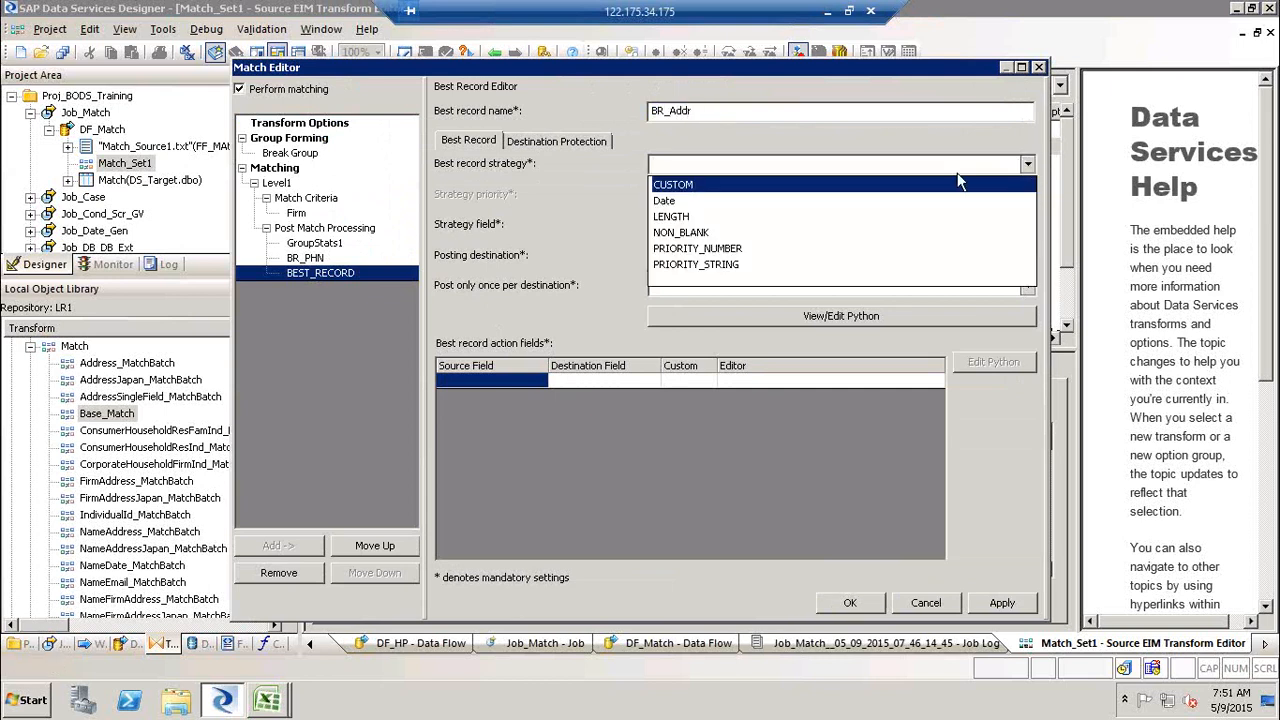
click(827, 247)
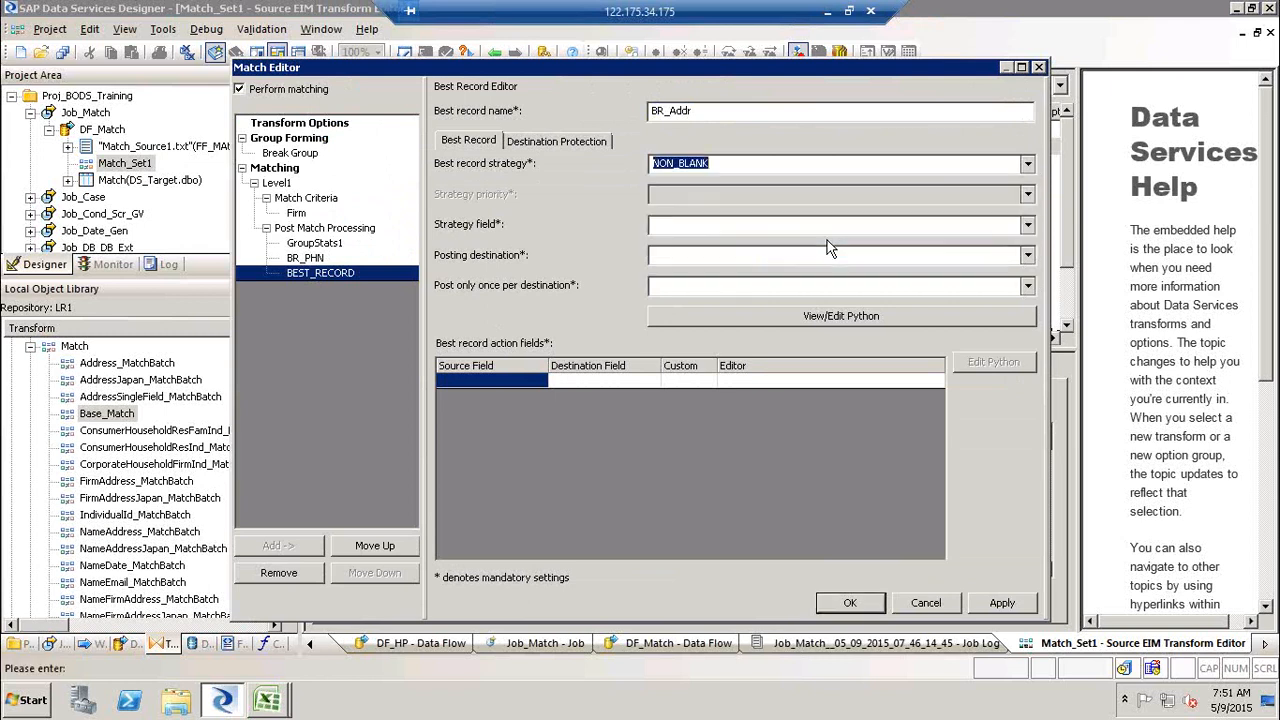
click(1028, 225)
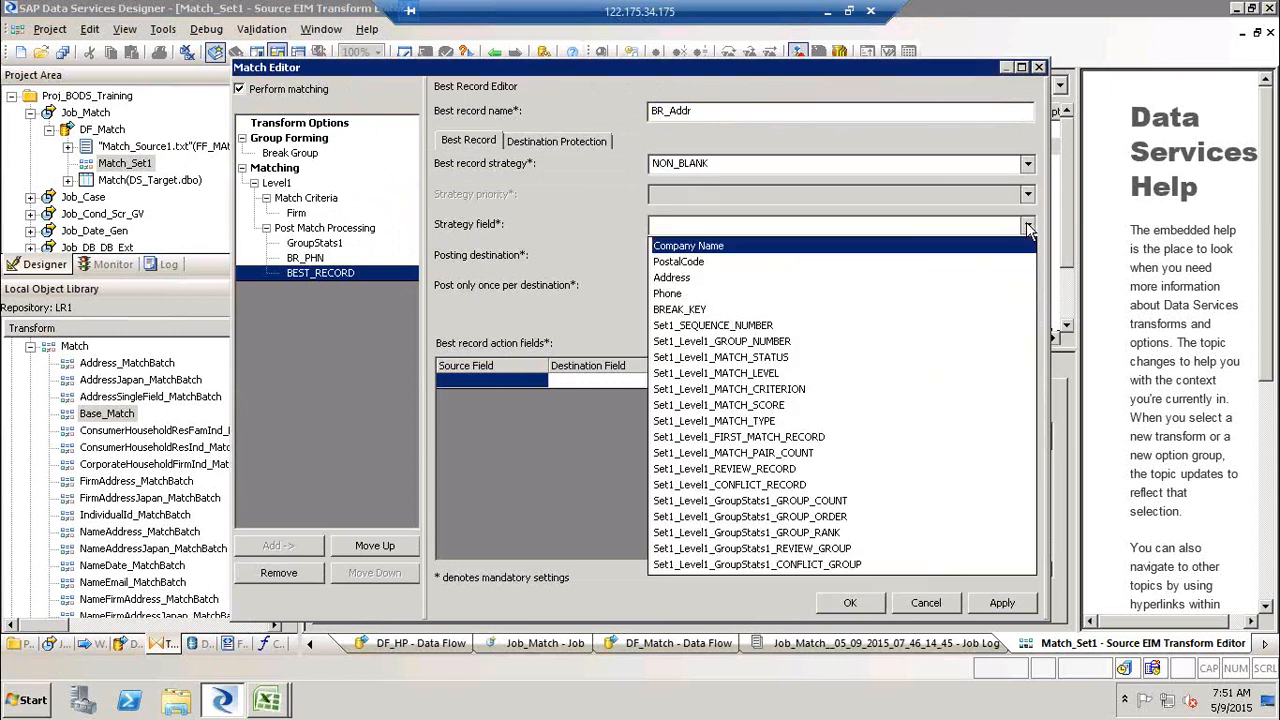
click(902, 278)
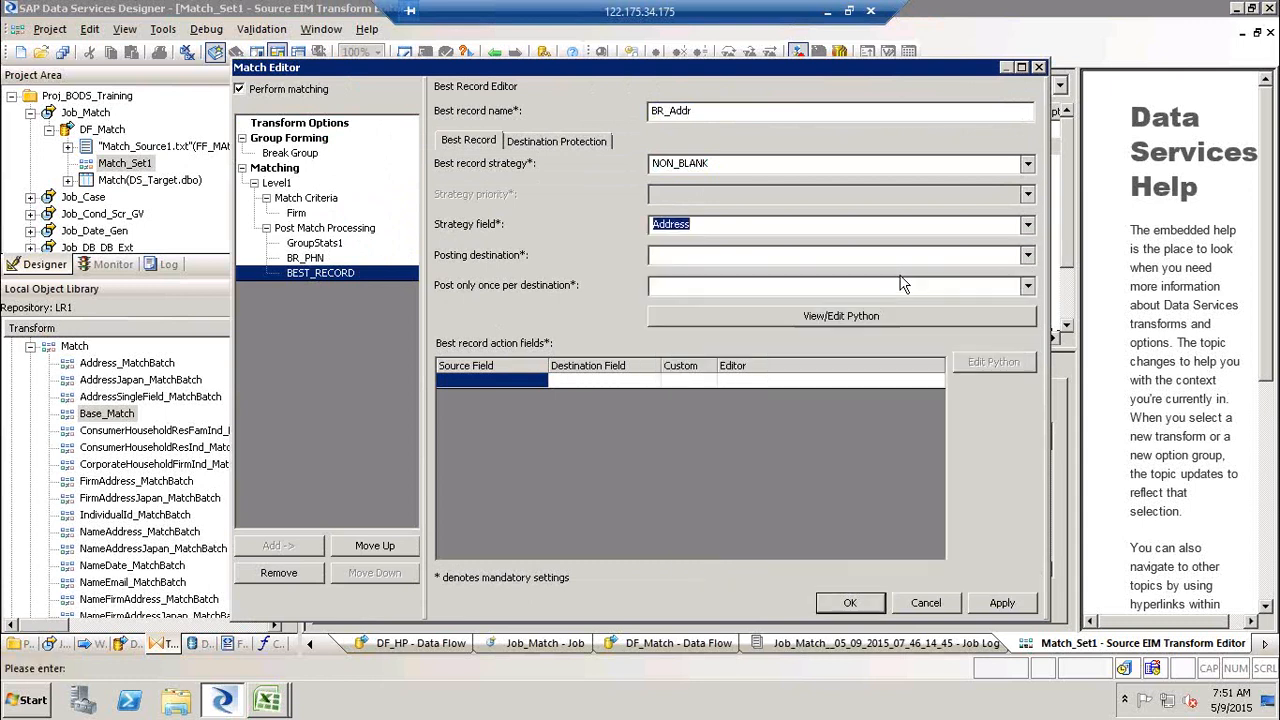
Step: Set BR_Addr's posting destination to MASTER and its post only once per destination option to YES
click(1026, 256)
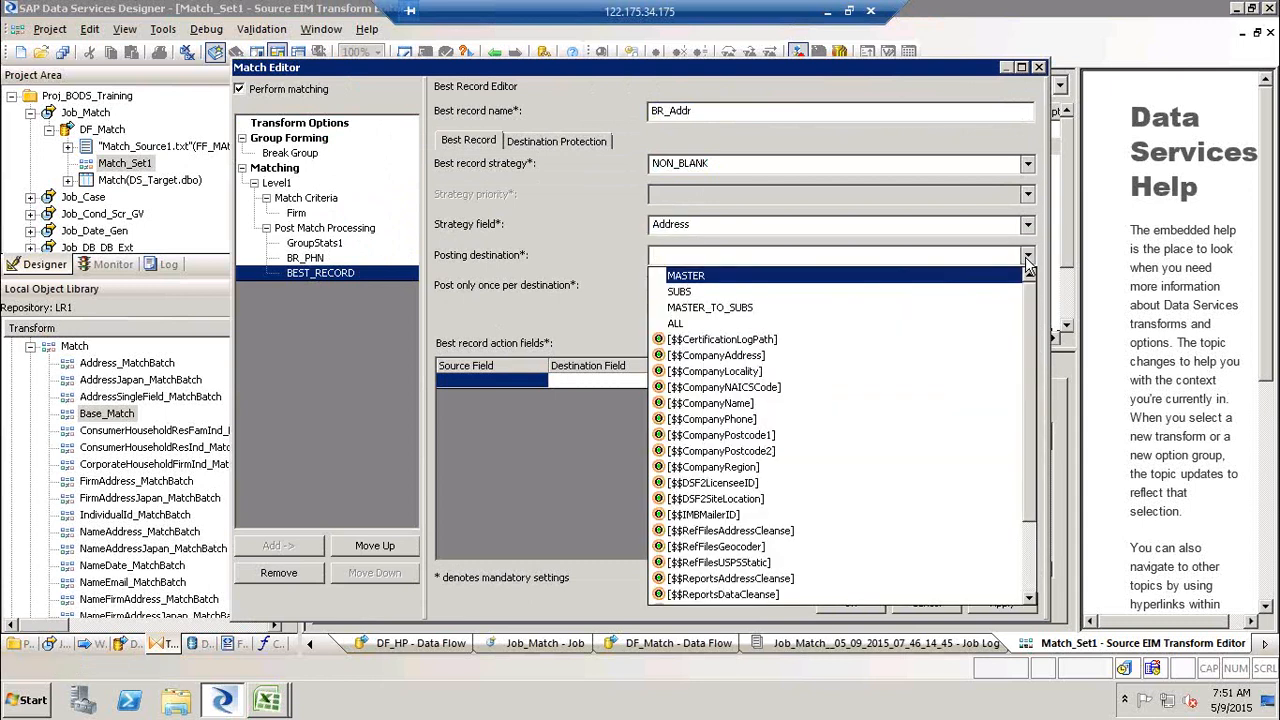
click(845, 276)
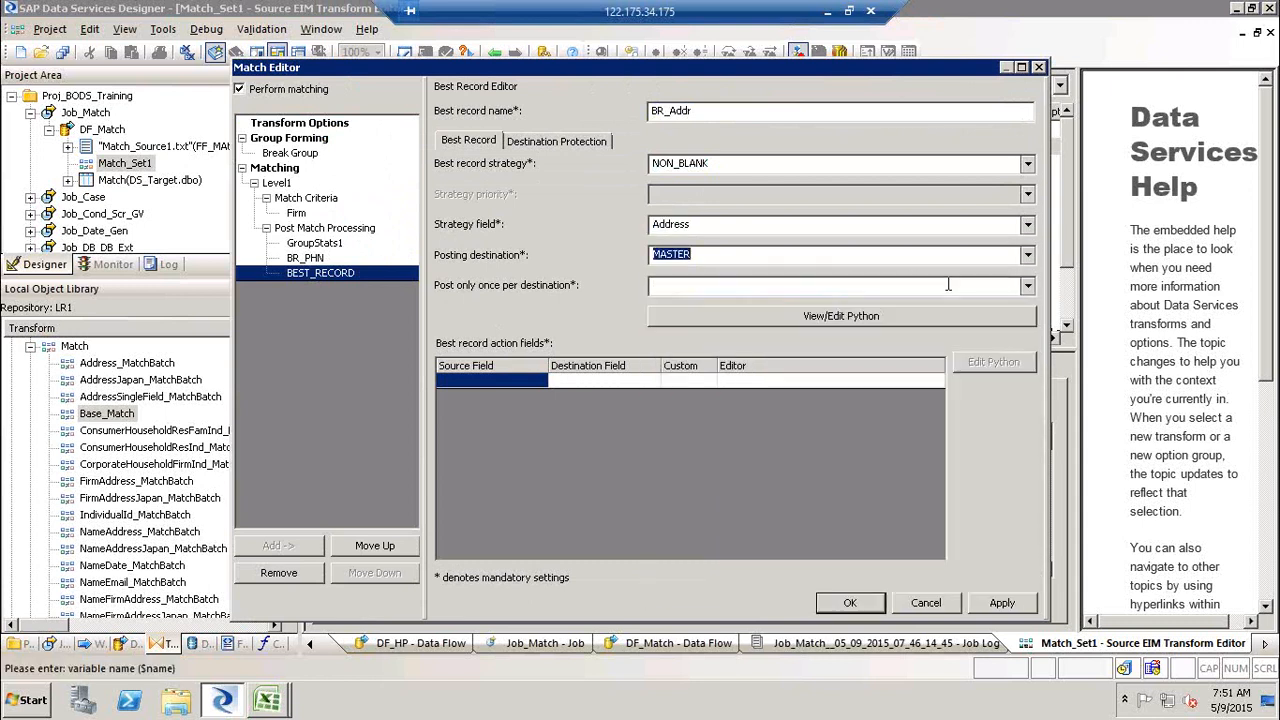
click(1027, 286)
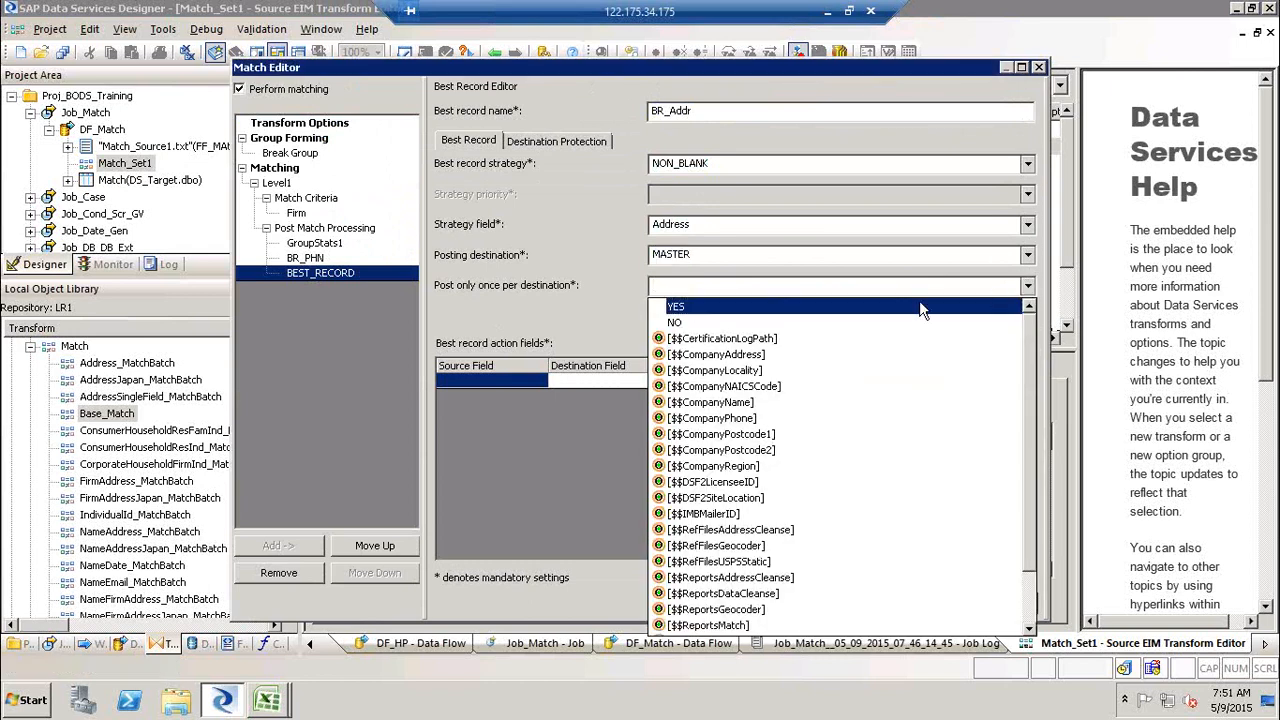
click(919, 306)
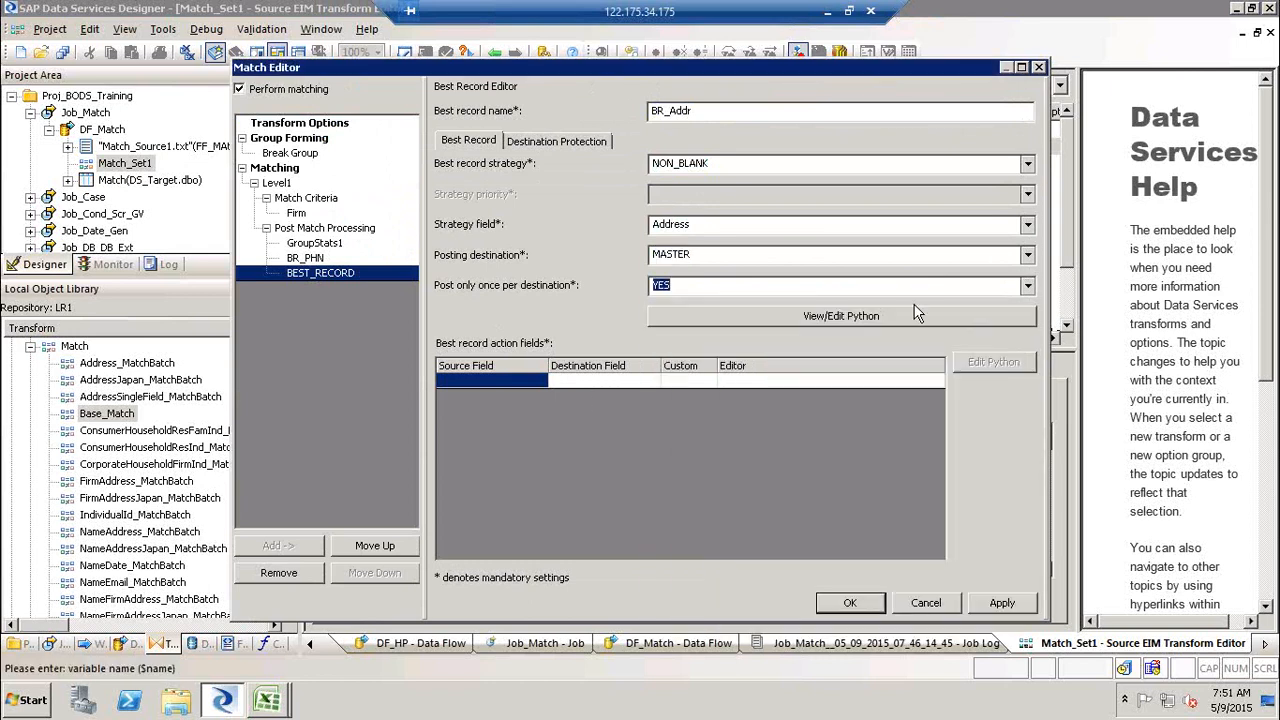
Step: Add a BR_Addr action field with Address as both source and destination, then apply the settings and close the Match Editor
click(526, 379)
click(486, 417)
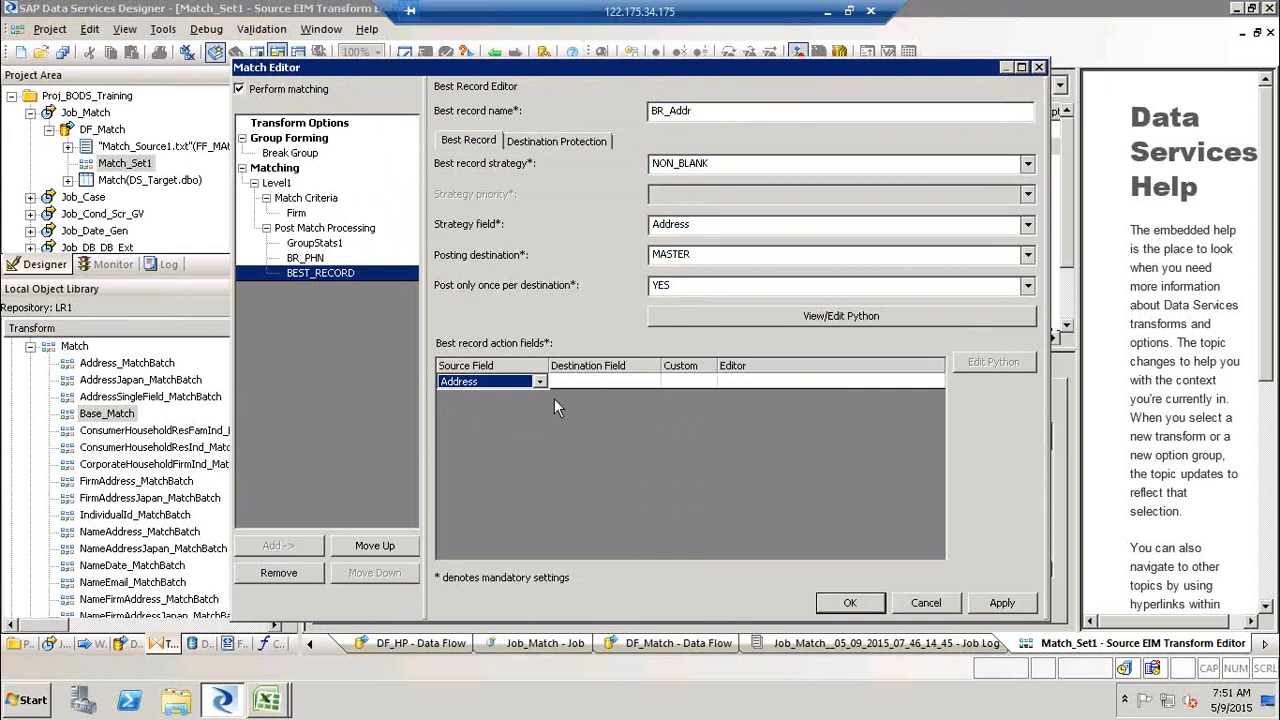
click(604, 385)
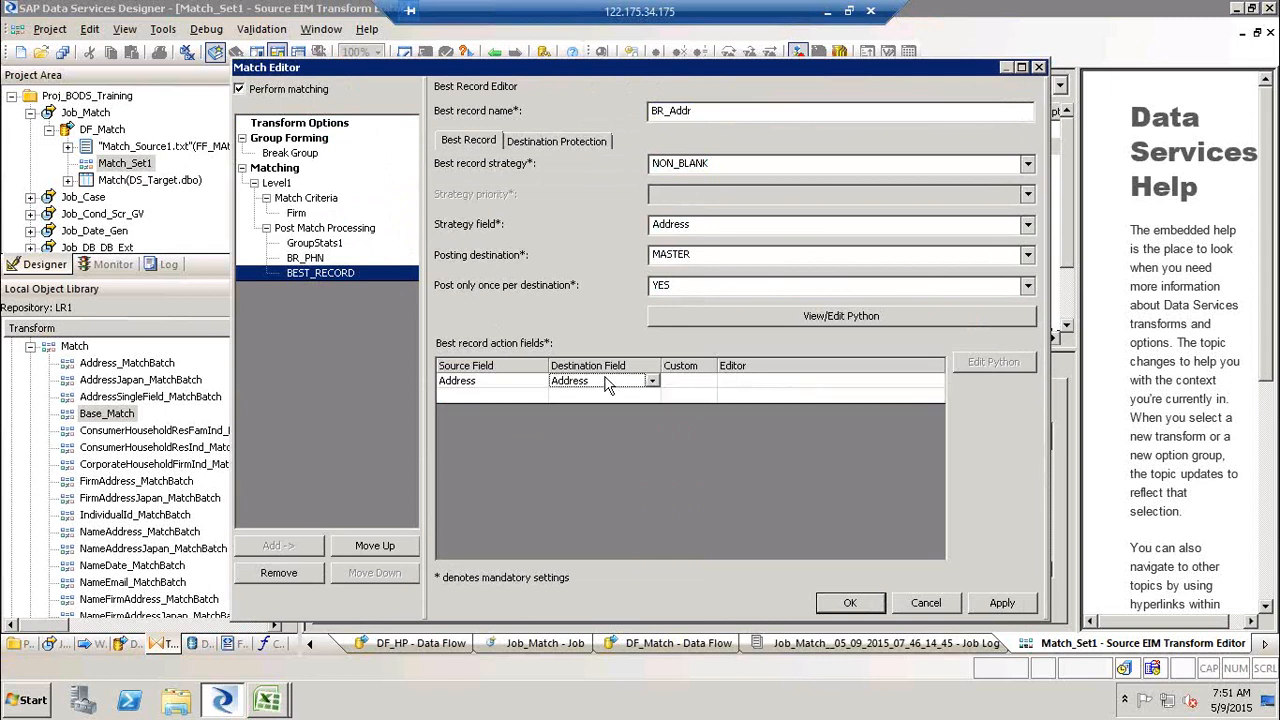
click(1002, 603)
click(850, 603)
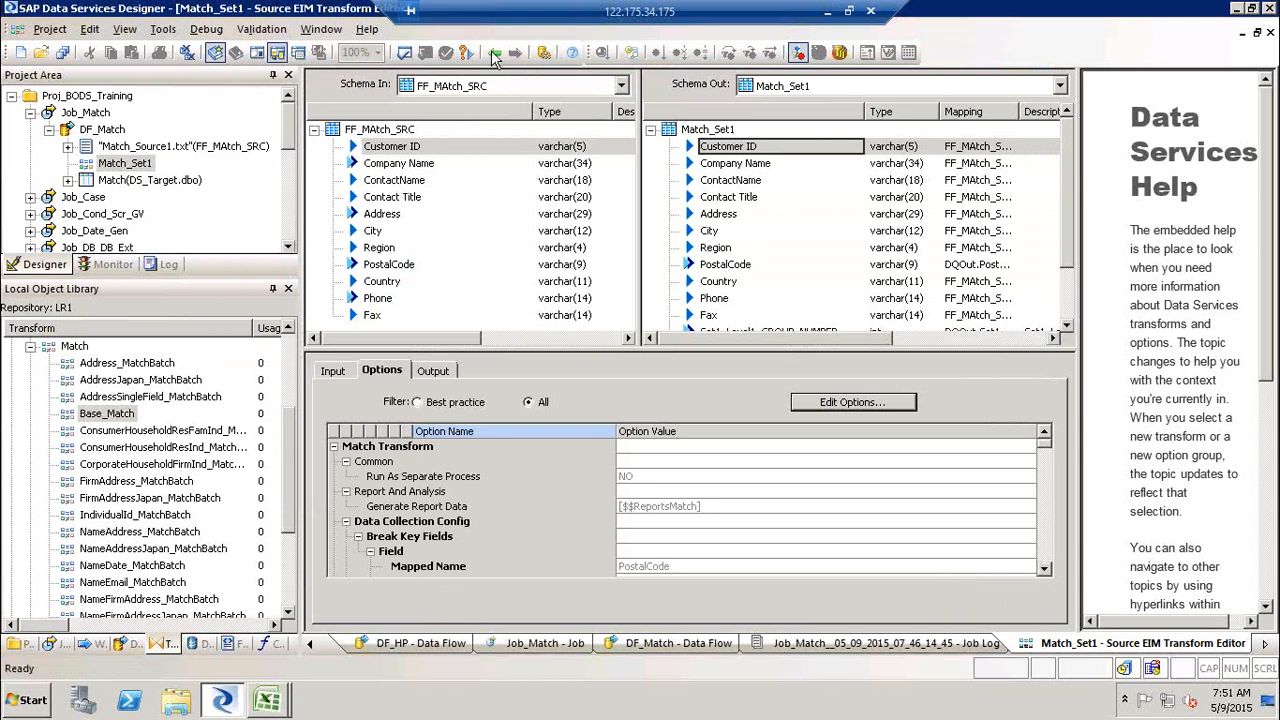
Step: Return to the DF_Match data flow and execute Job_Match with the new best record operation
click(494, 53)
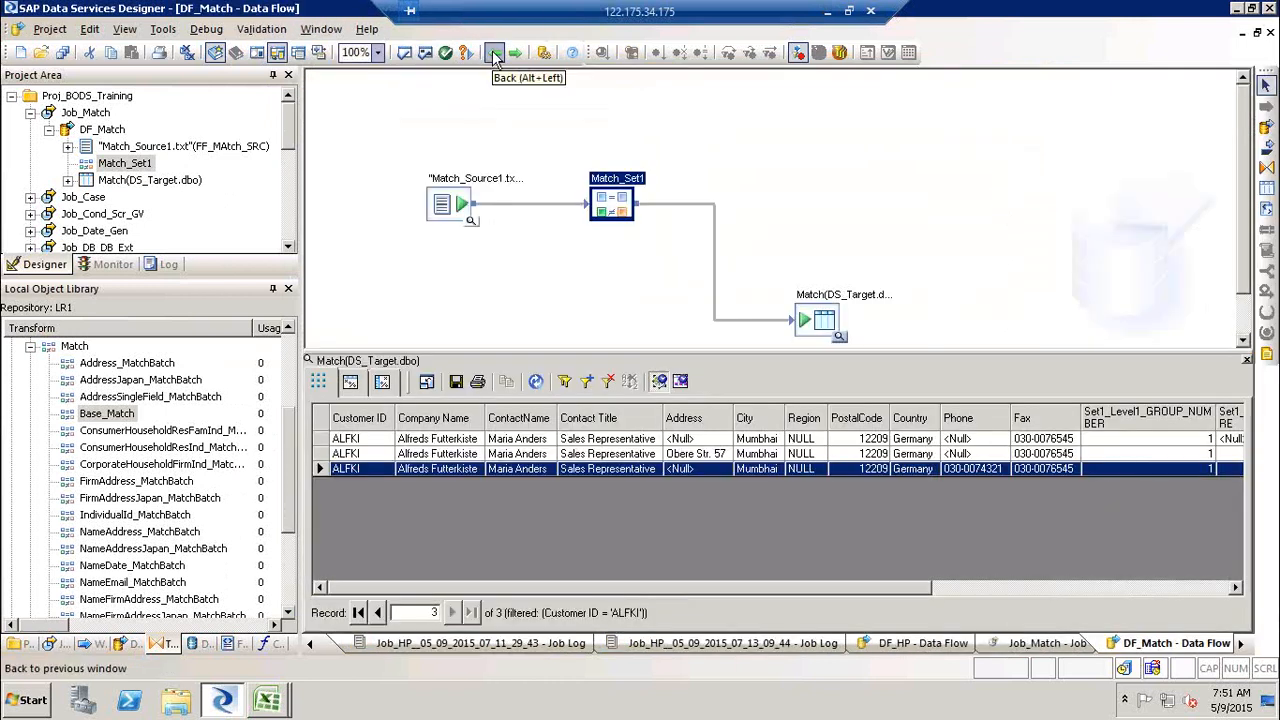
click(86, 113)
right_click(86, 113)
click(106, 119)
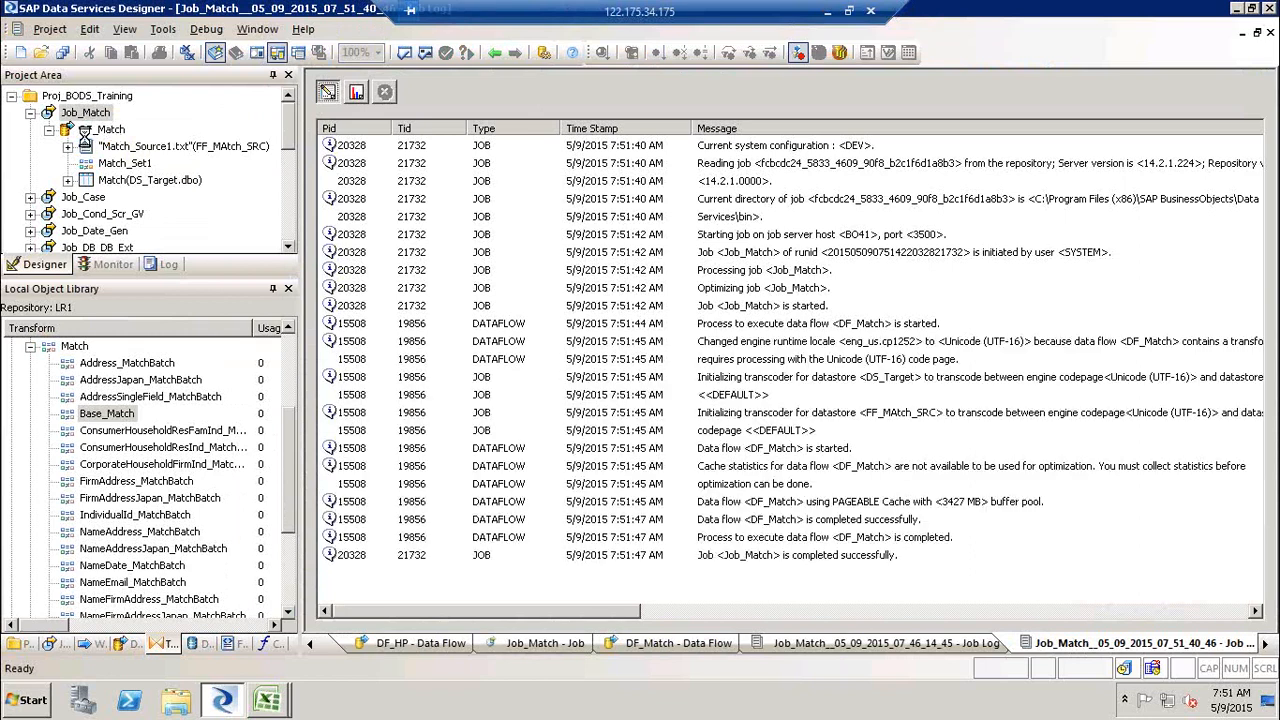
Step: Reopen DF_Match, refresh the Match target table's data and examine its group statistics columns for customer ALFKI
click(102, 129)
click(104, 129)
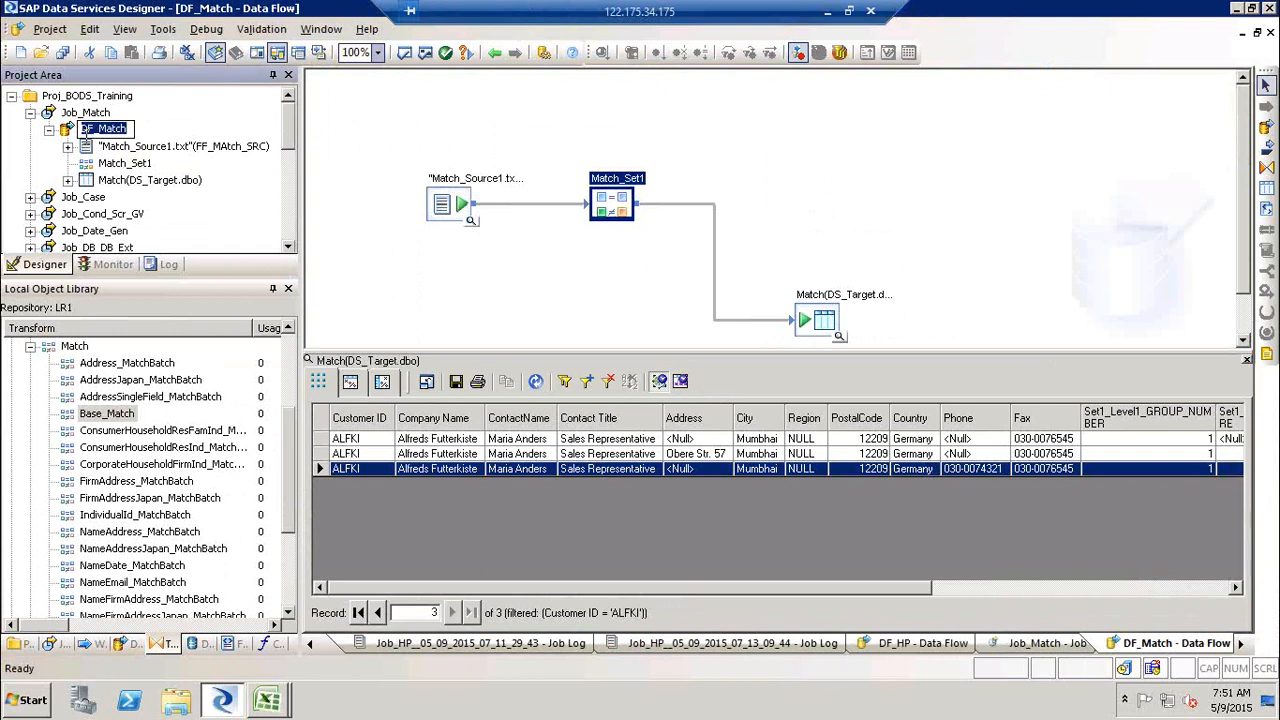
click(470, 300)
click(536, 382)
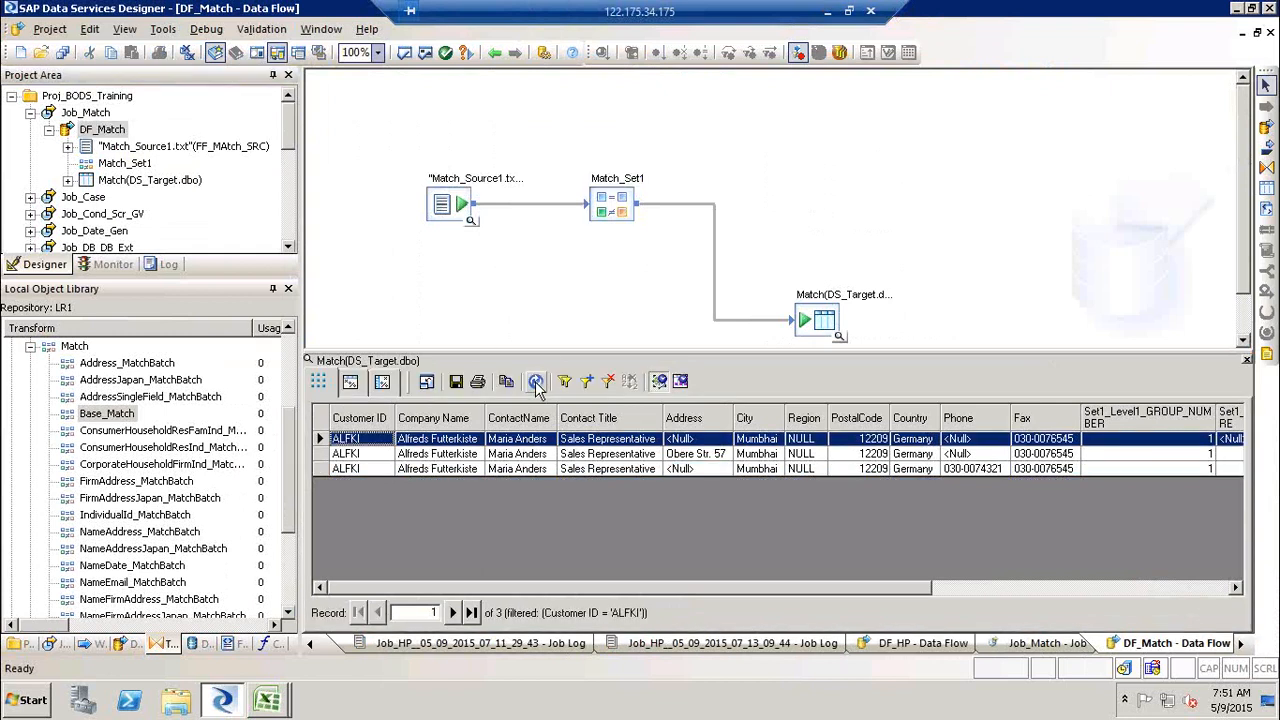
click(1090, 590)
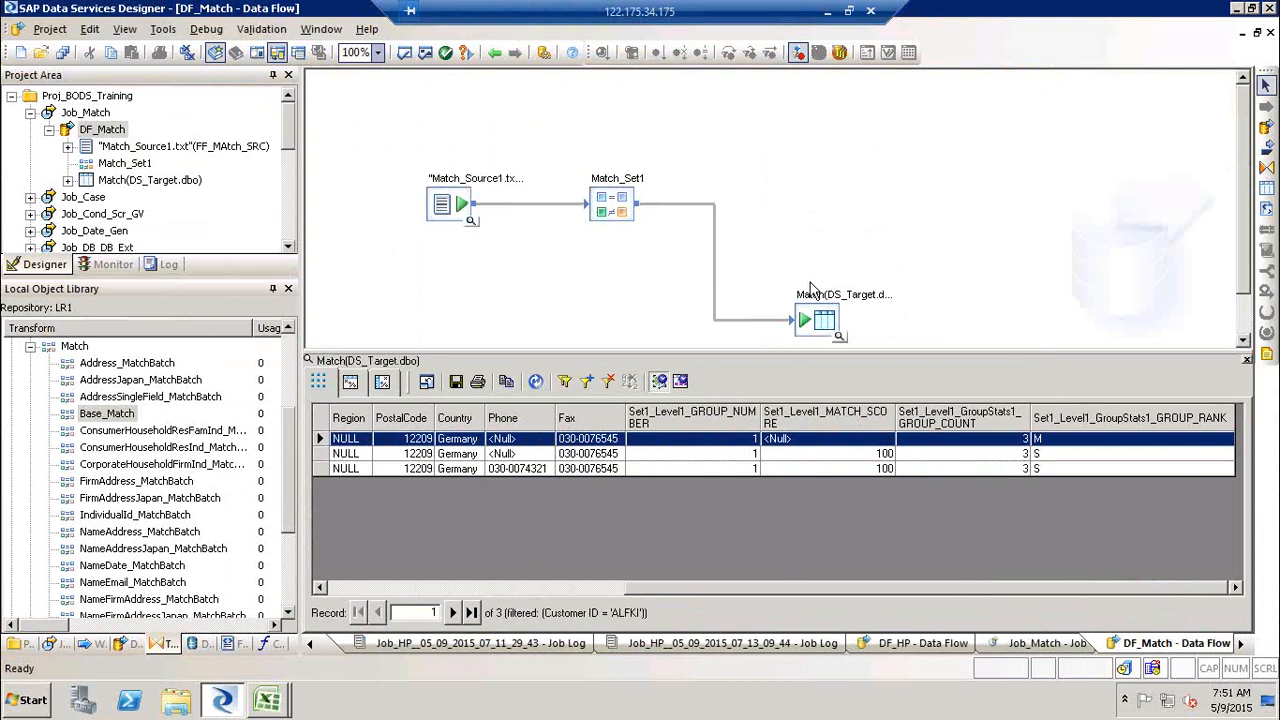
Step: Replace the source-mapped Address and Phone columns in Match_Set1's output schema with the Match transform's own Address and Phone output fields
double_click(617, 190)
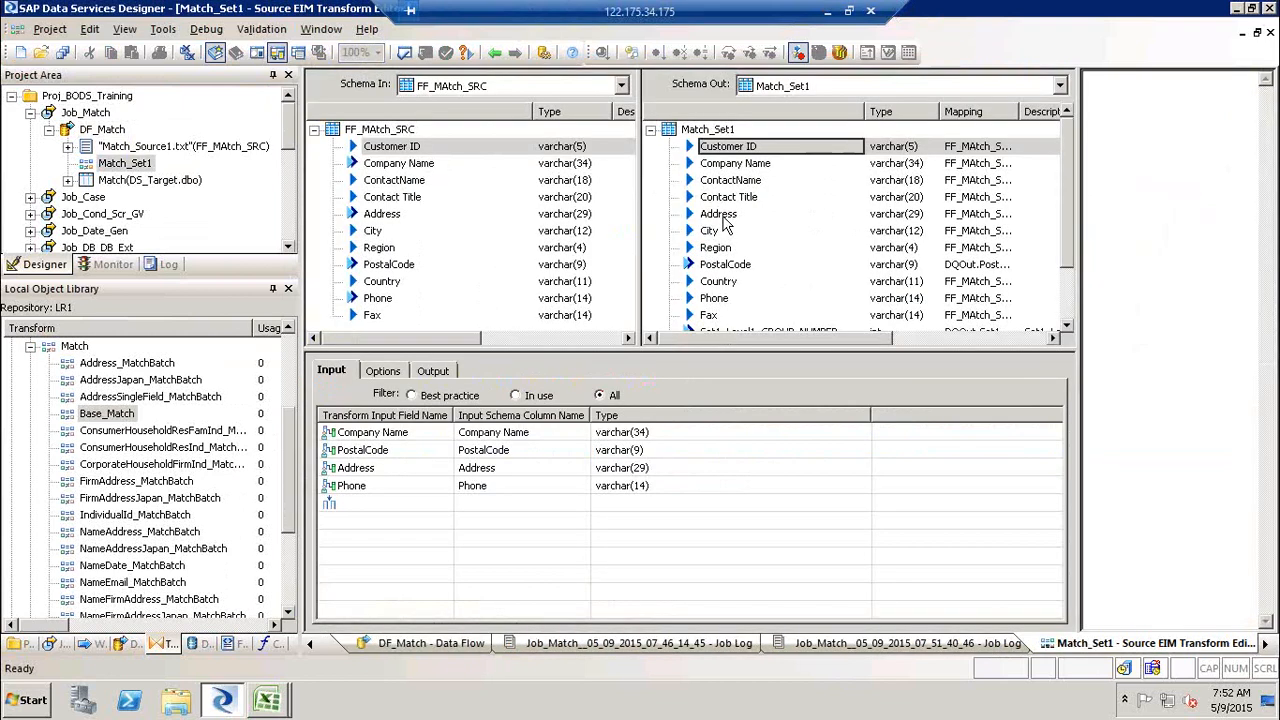
click(432, 371)
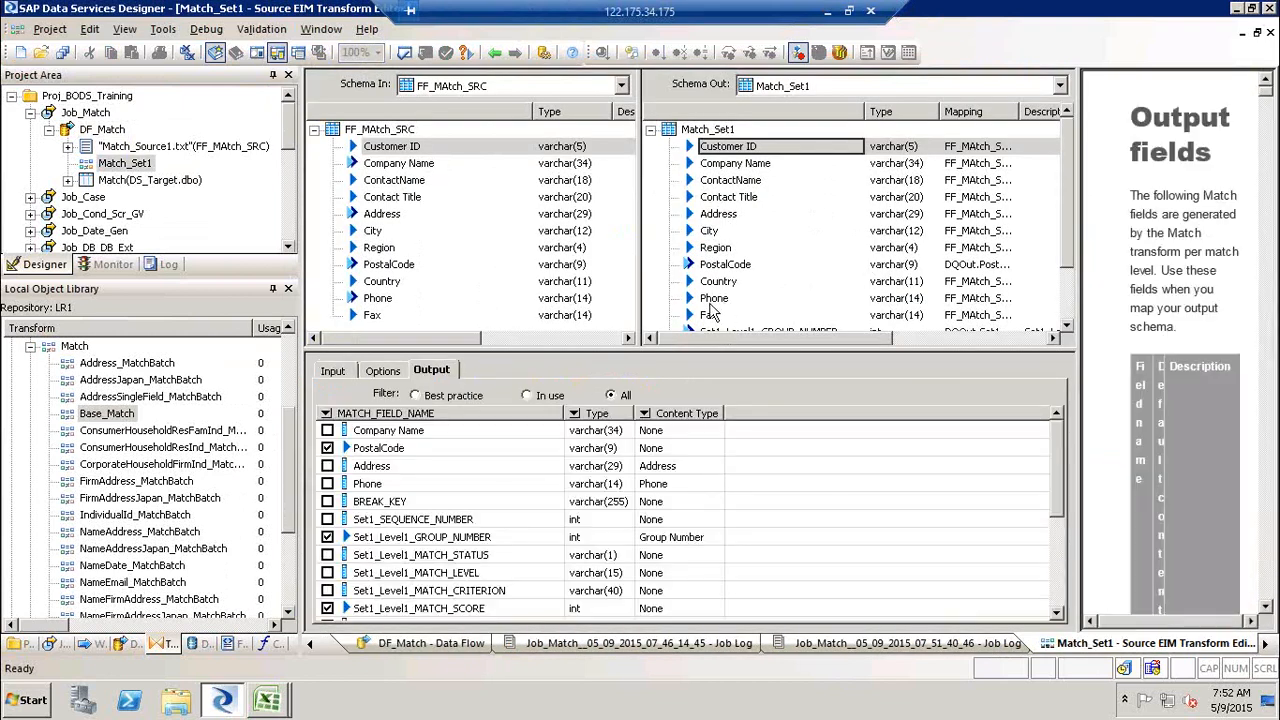
click(713, 299)
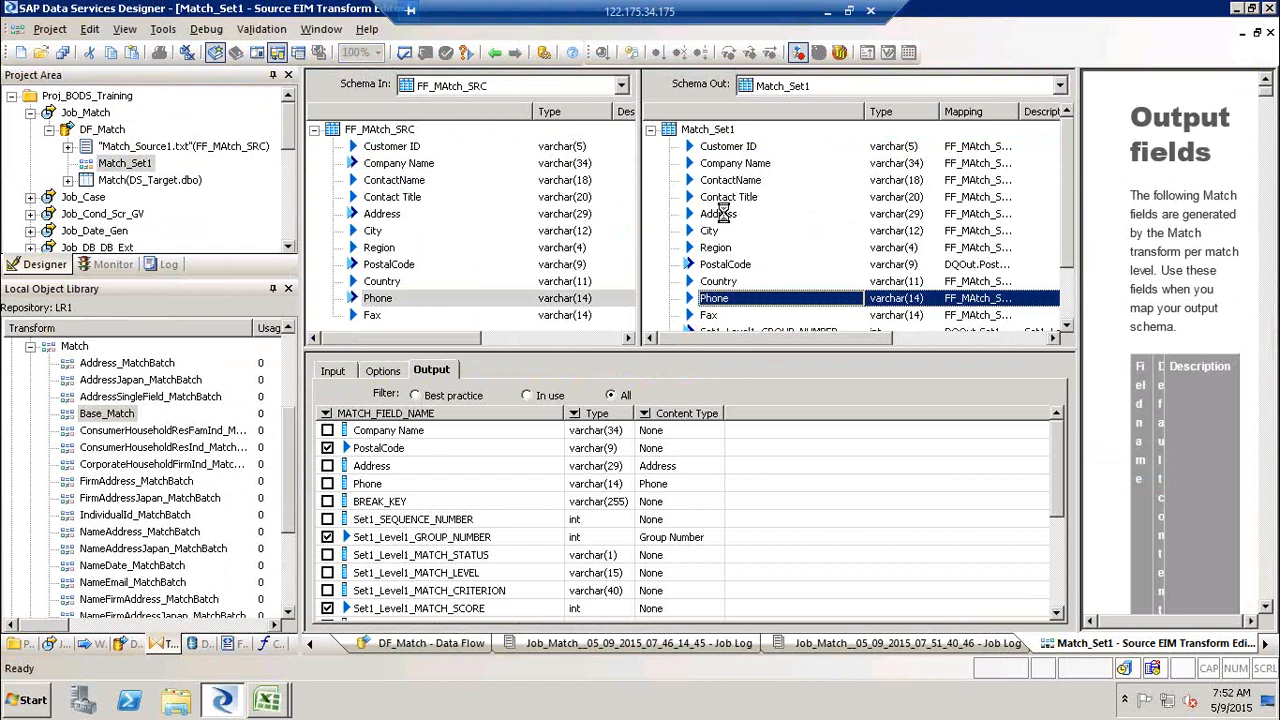
ctrl+click(720, 215)
right_click(724, 219)
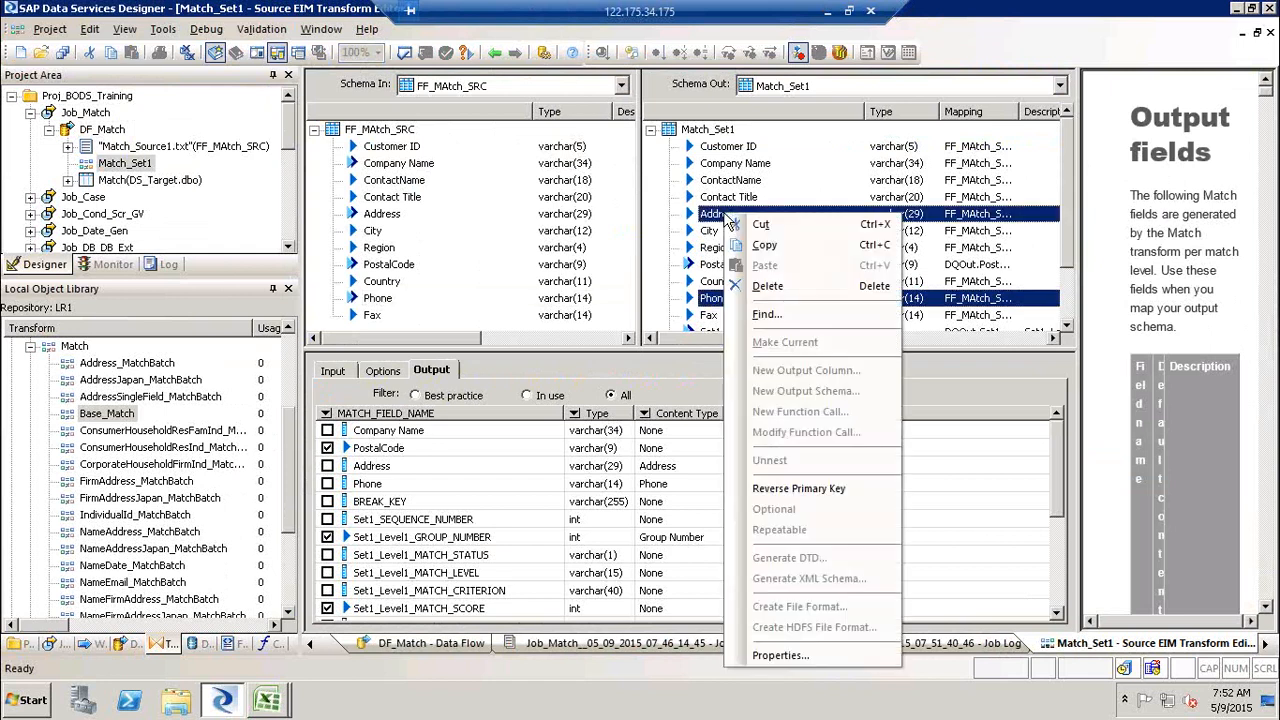
click(767, 286)
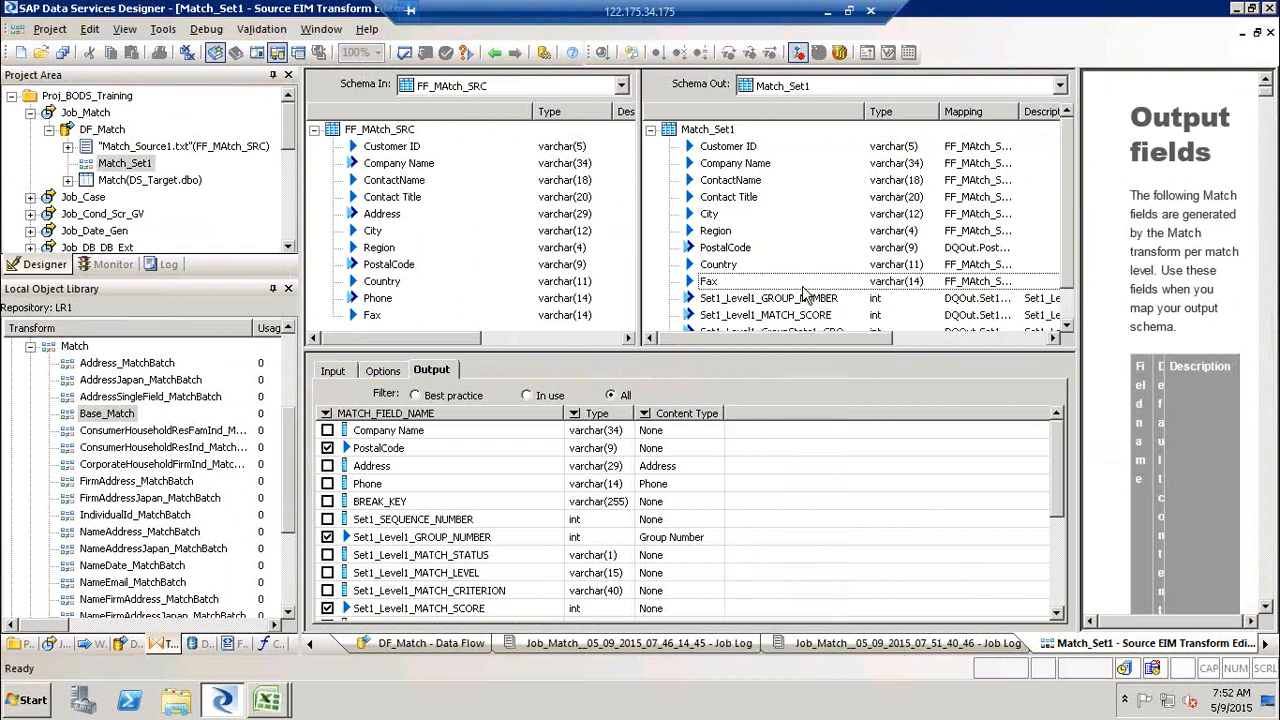
click(327, 466)
click(327, 486)
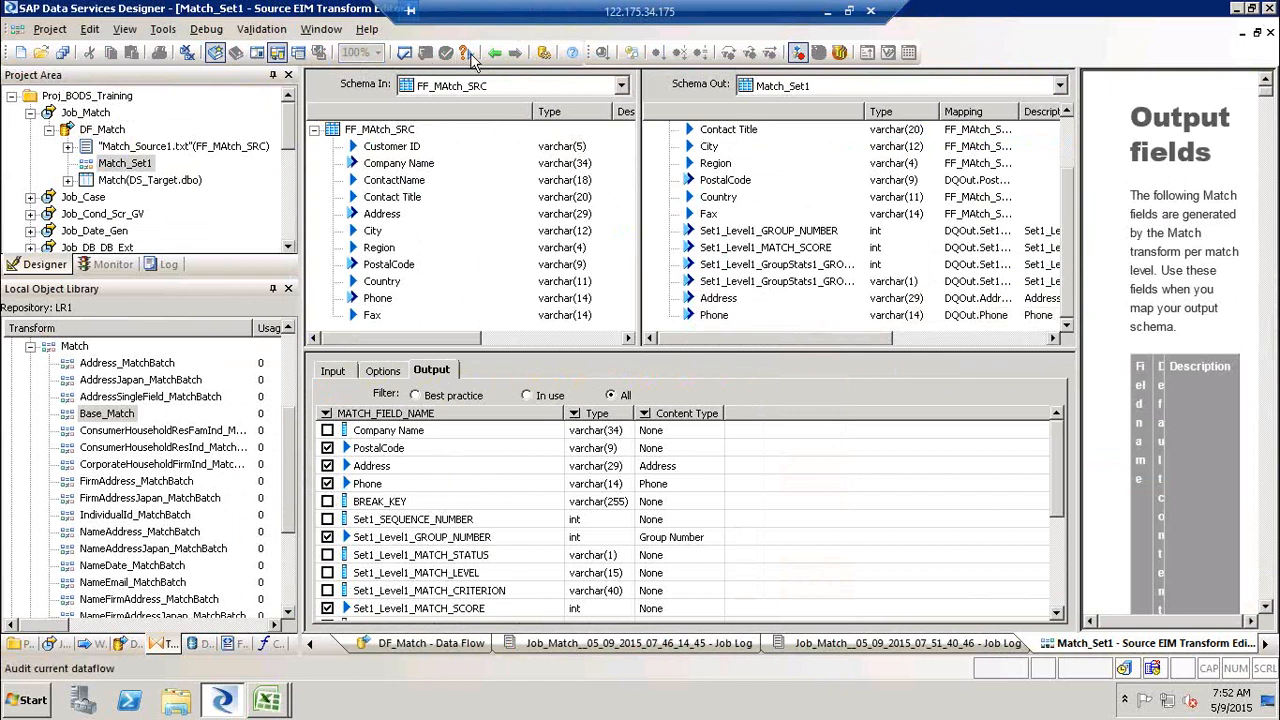
Step: Execute Job_Match again and refresh the Match target table's data preview in DF_Match
right_click(85, 112)
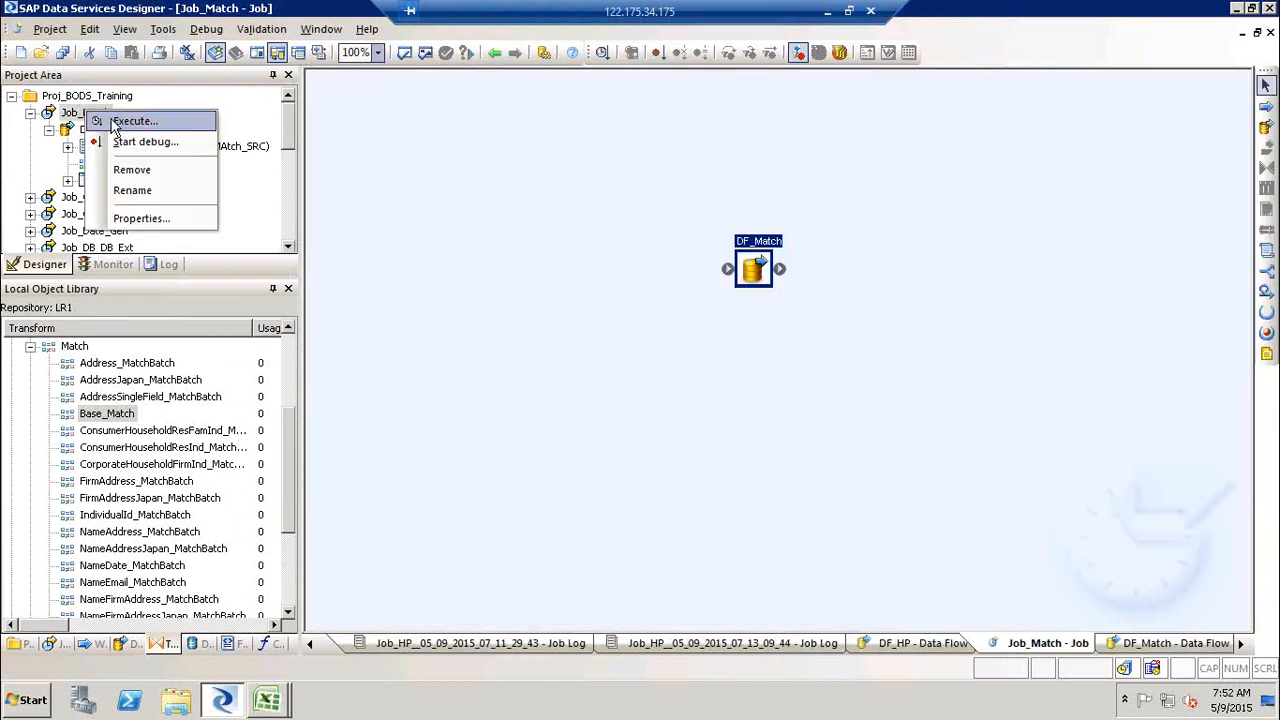
key(Escape)
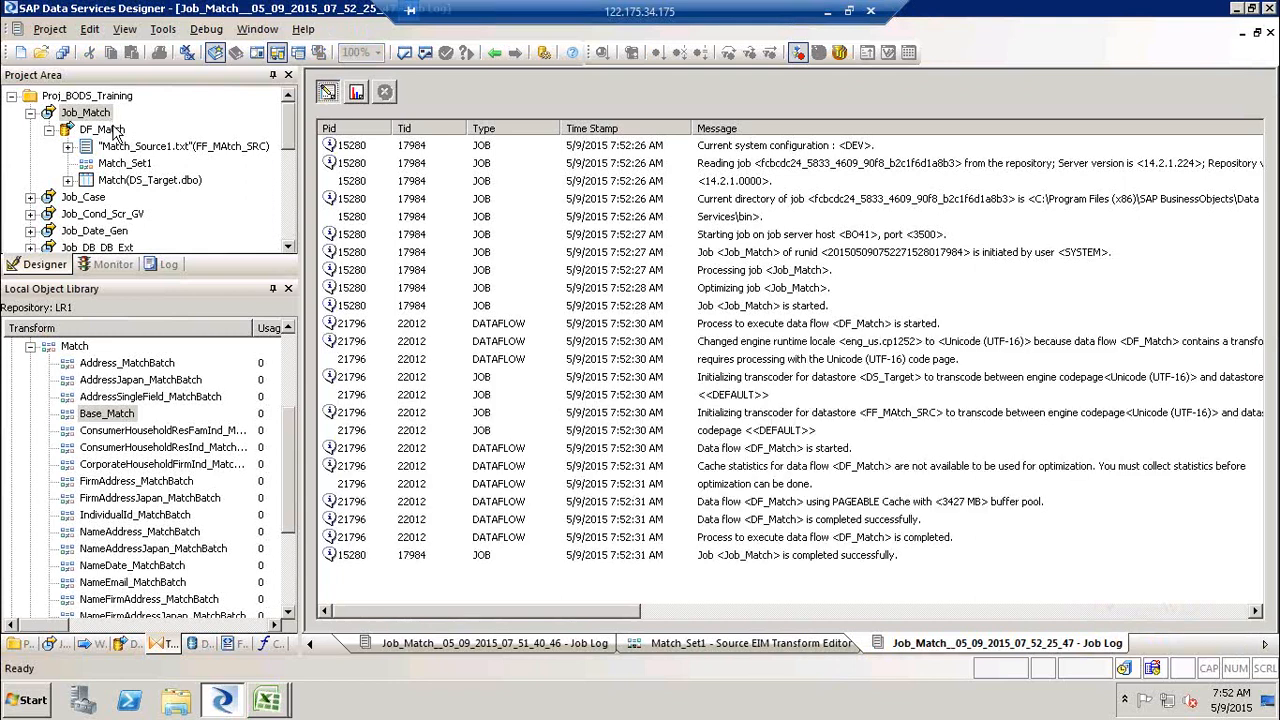
double_click(116, 131)
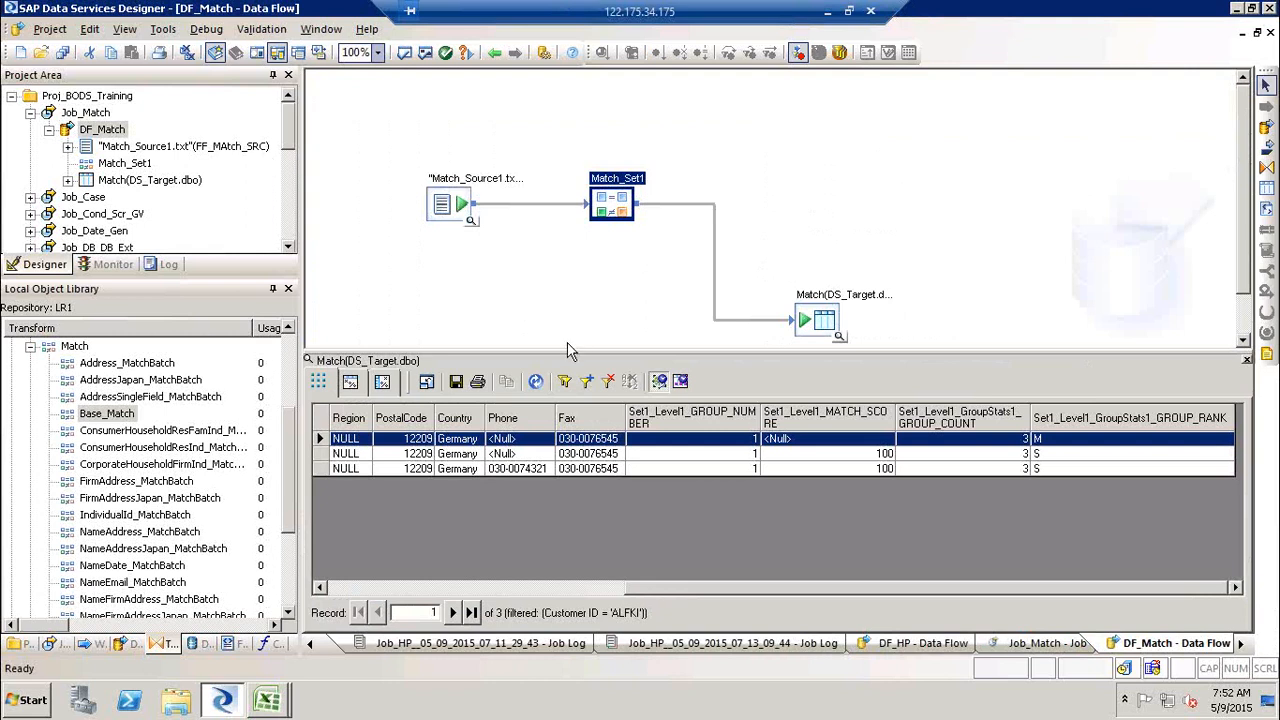
click(536, 382)
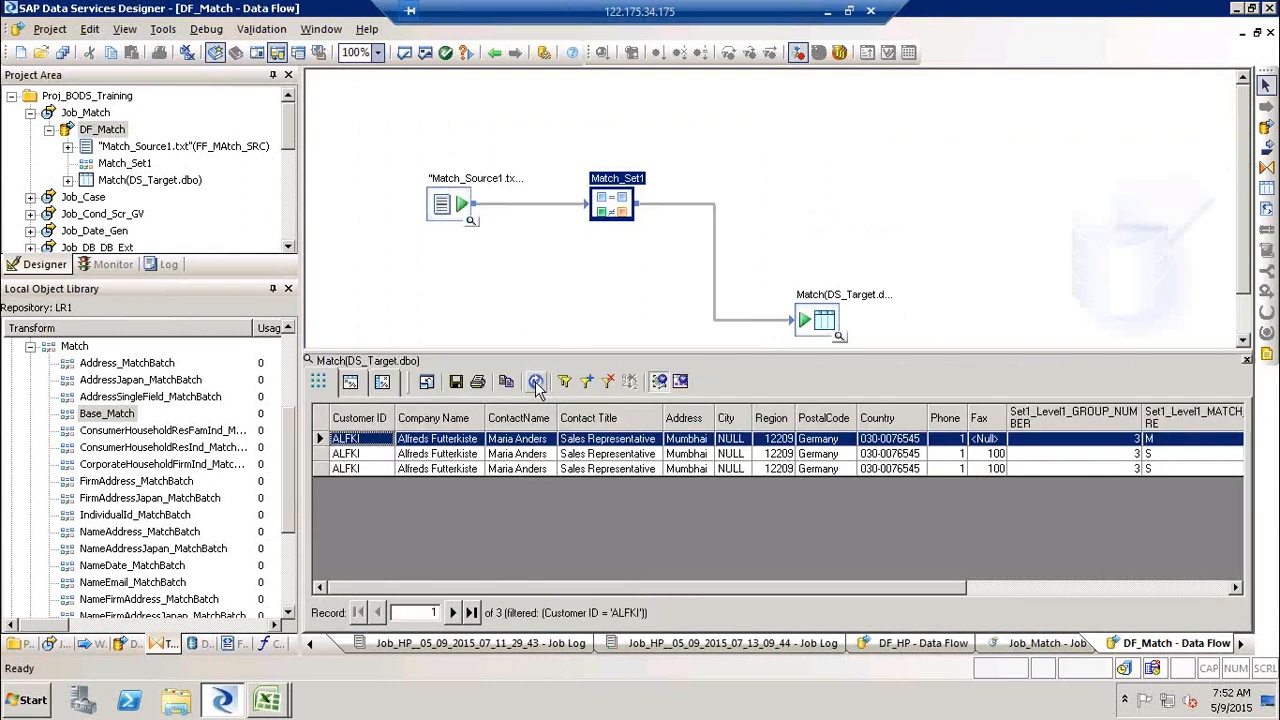
Step: Review Match_Set1's input and output field mappings, then compare them with the remaining columns of the target table's data
double_click(634, 186)
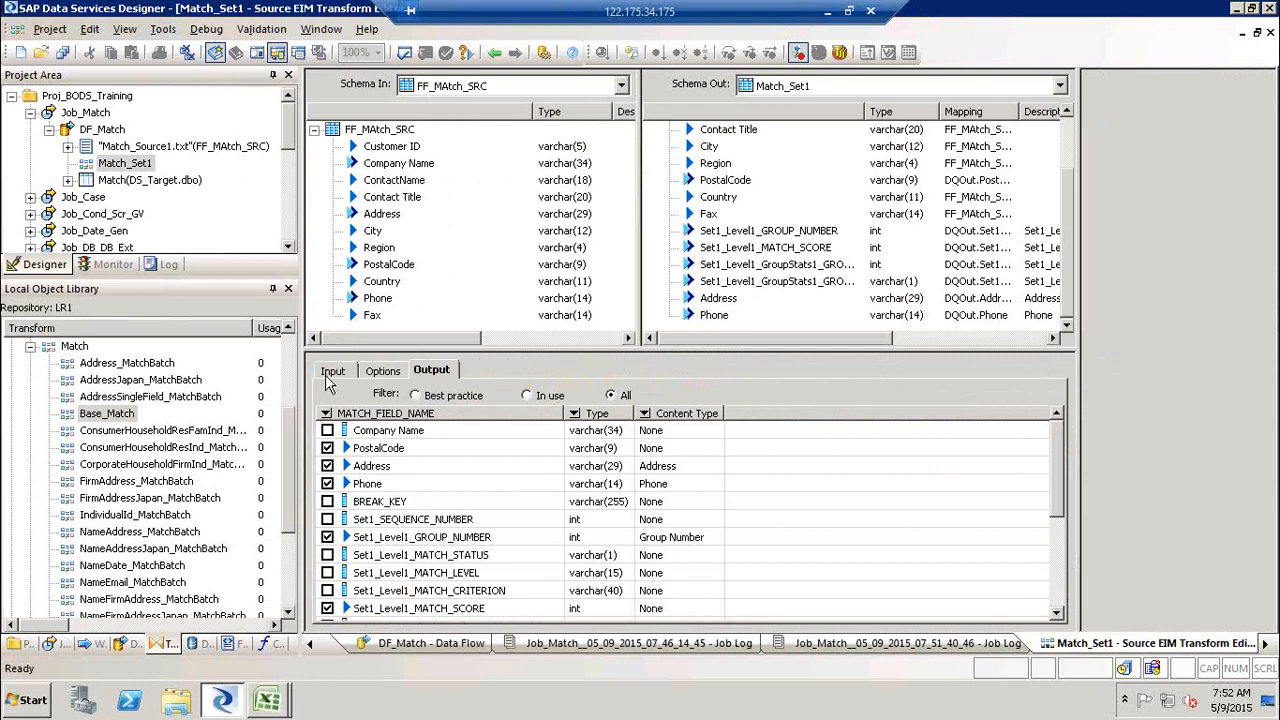
click(331, 374)
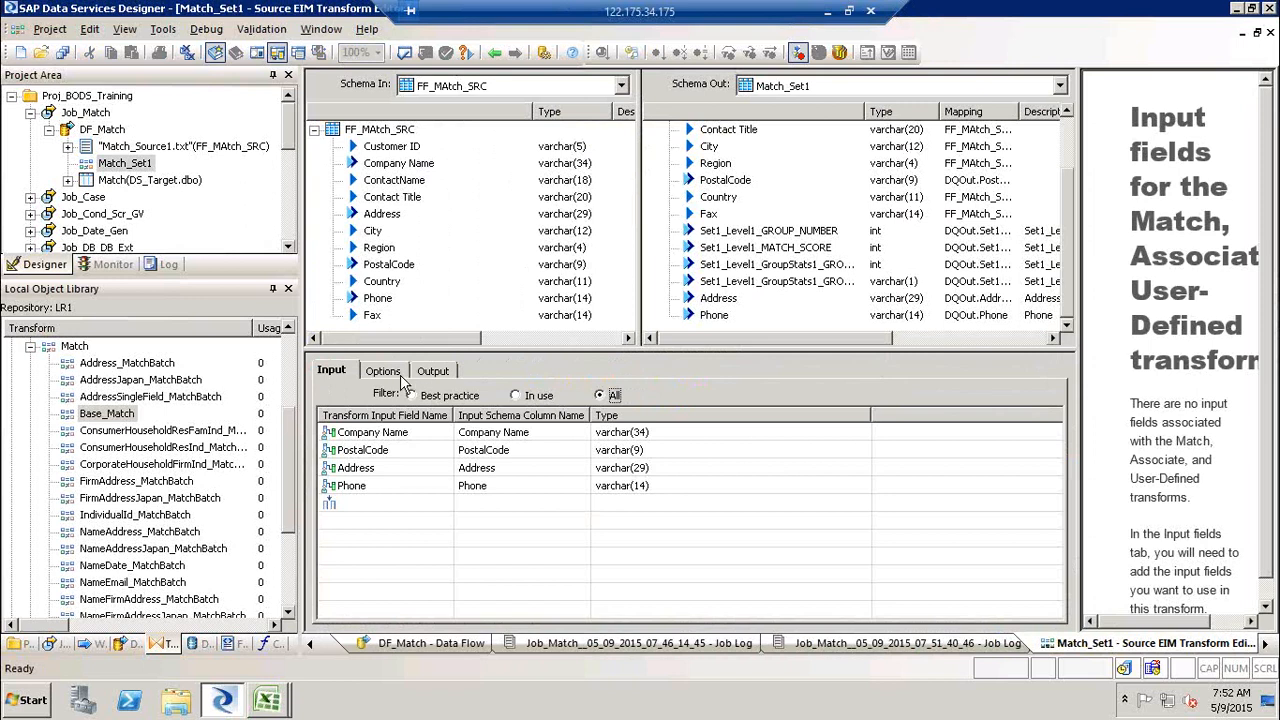
click(440, 372)
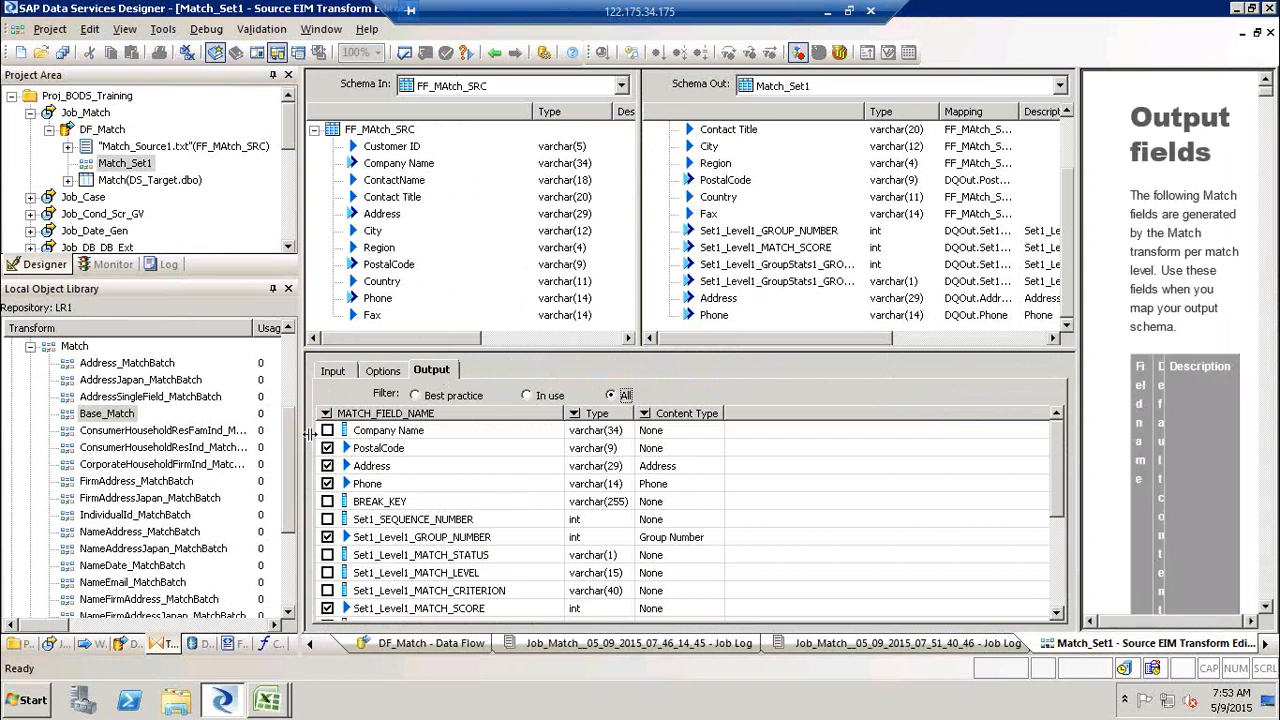
click(496, 57)
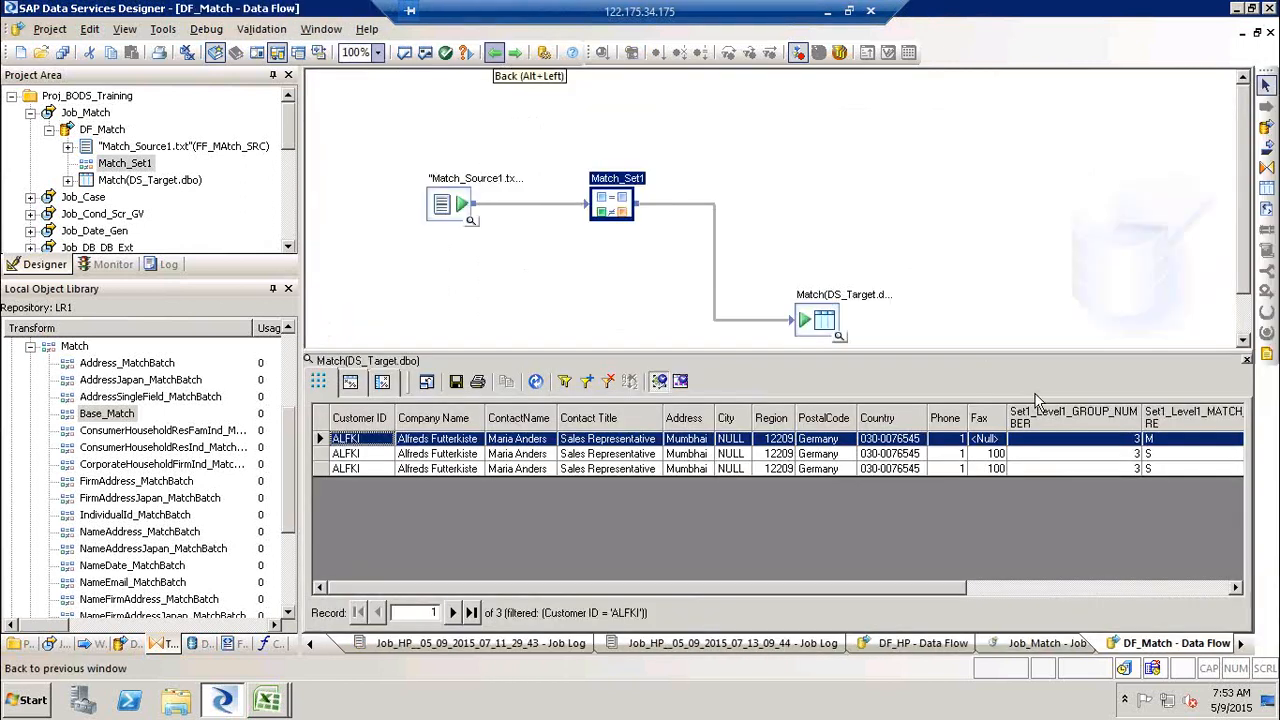
click(1207, 590)
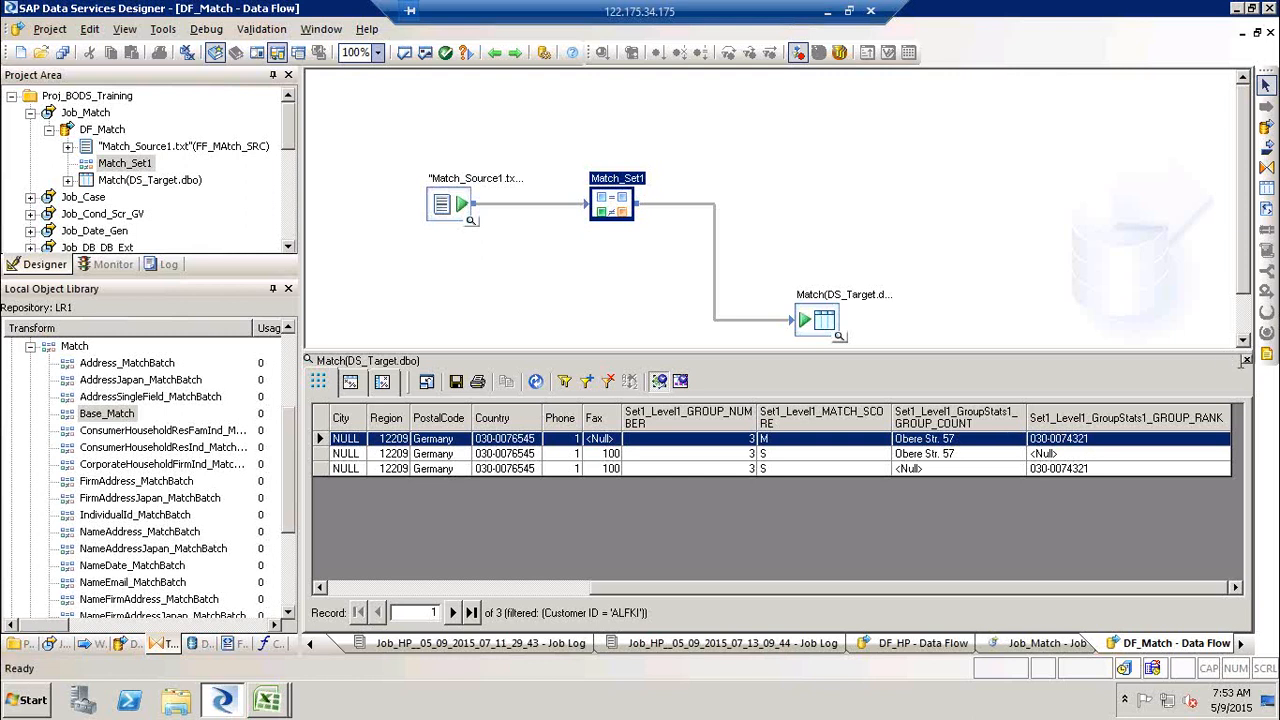
Step: Close the data preview, delete the link from Match_Set1 to the Match target, and connect them through a new Query transform
click(1246, 360)
click(714, 249)
key(Delete)
click(1266, 167)
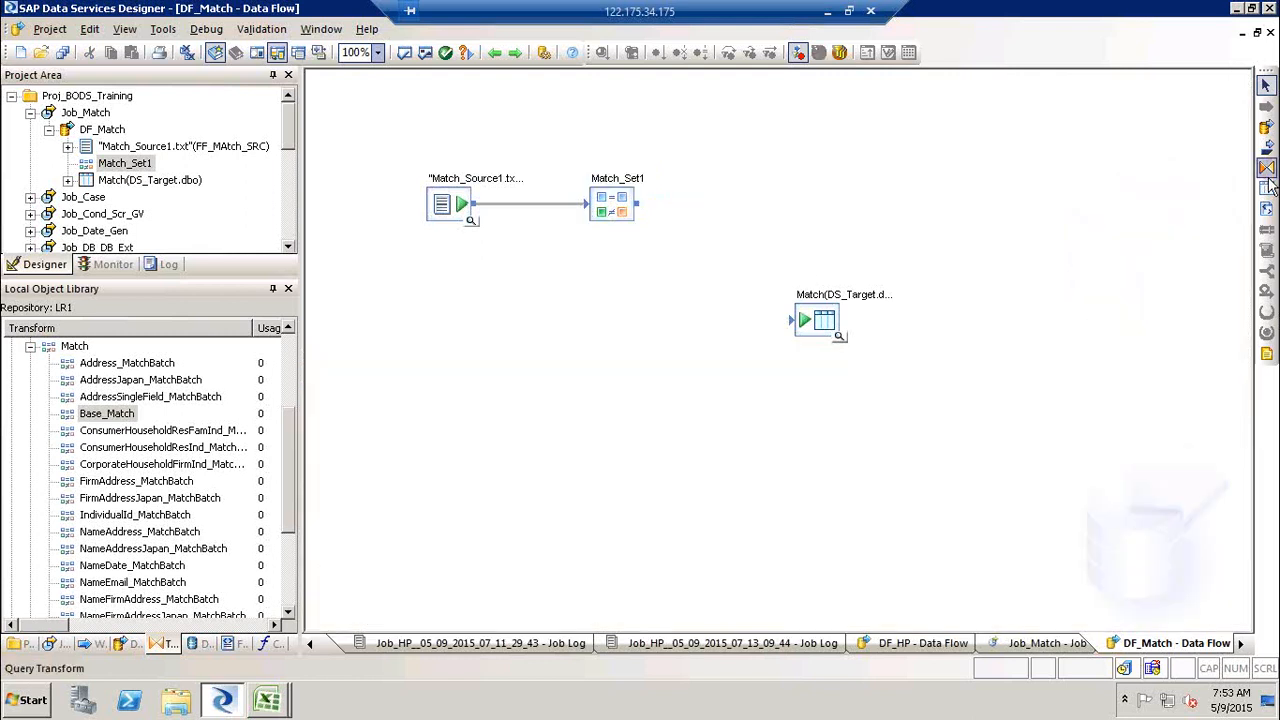
click(680, 240)
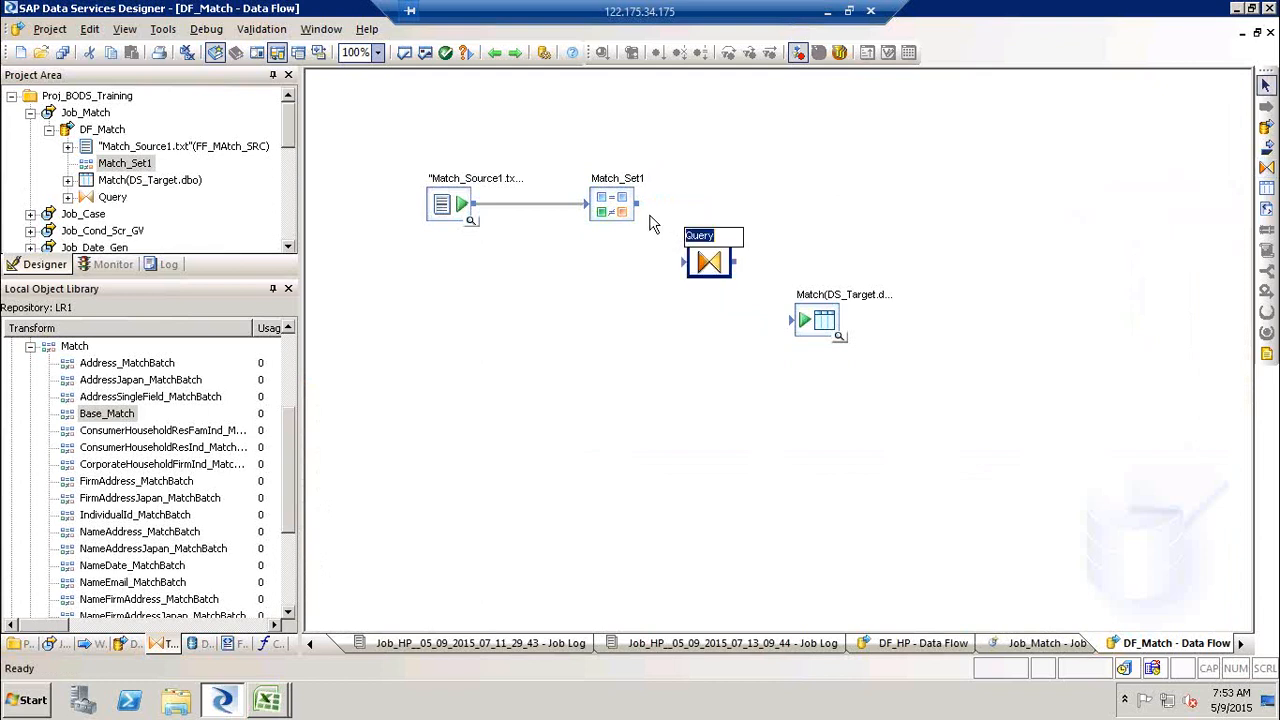
drag(636, 204, 792, 320)
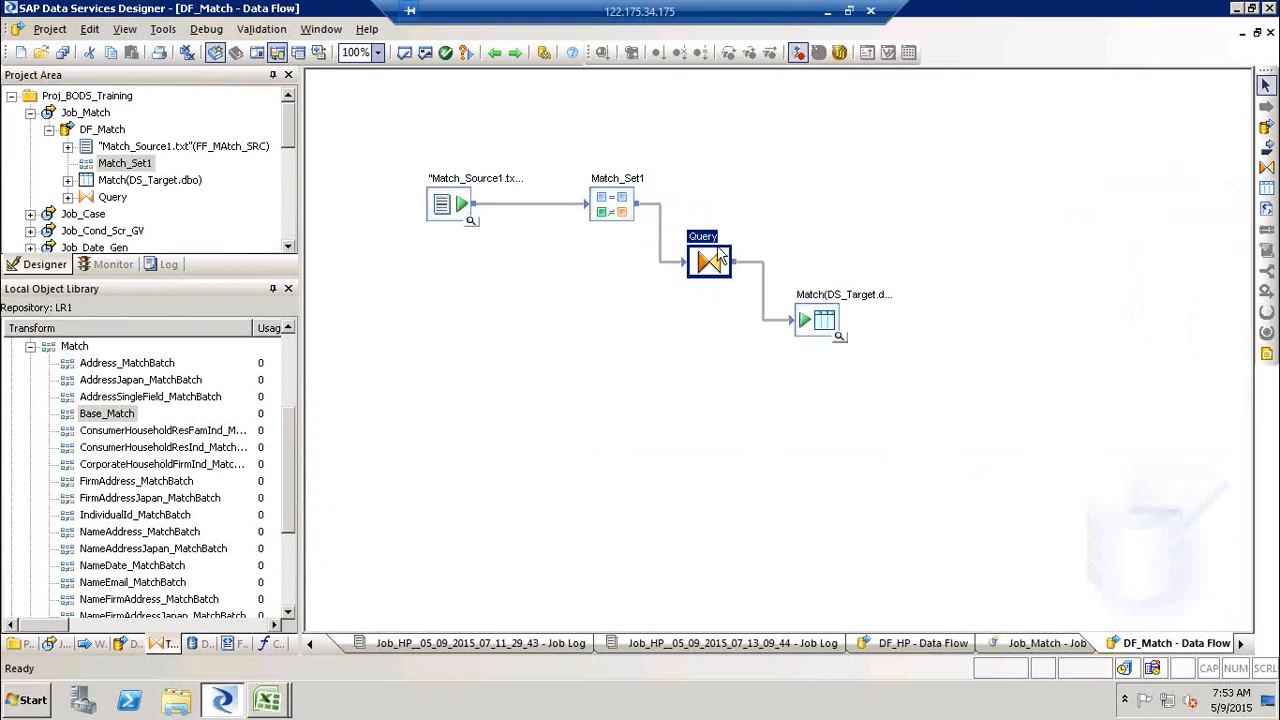
Step: View the Match target table's data and check the group rank, Address and Phone columns of the ALFKI records
click(845, 342)
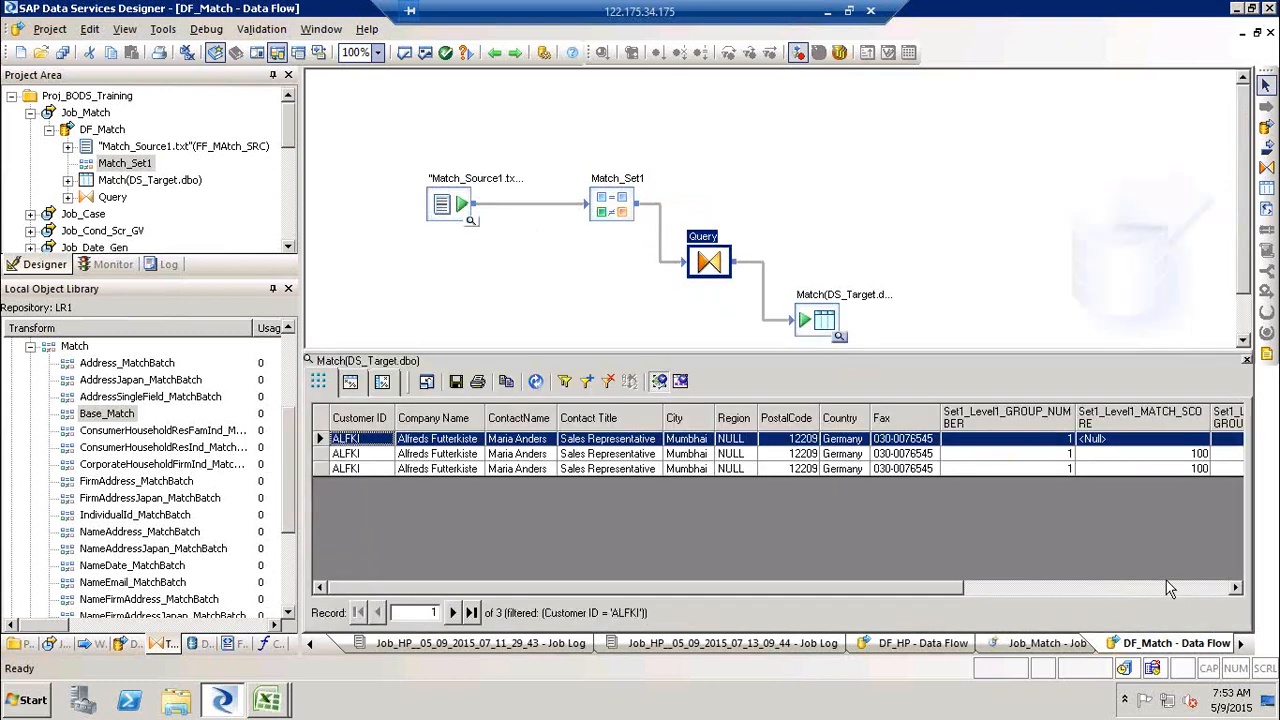
click(1176, 591)
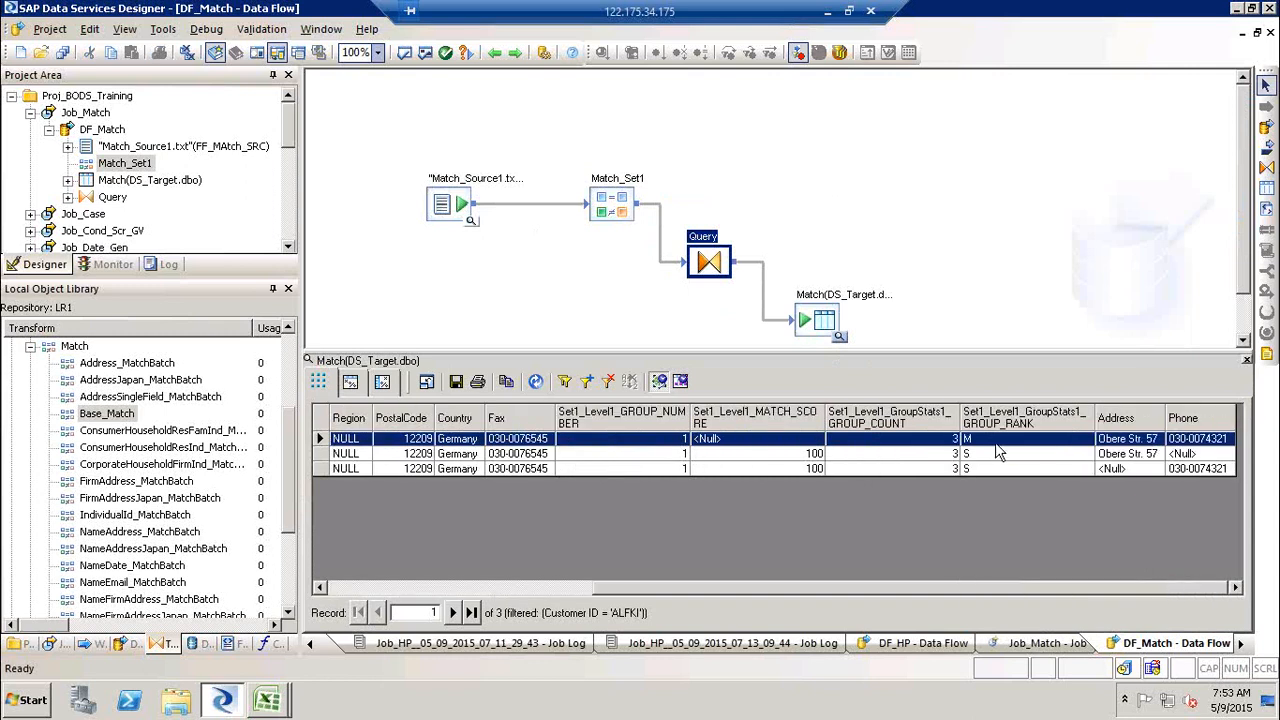
click(1246, 361)
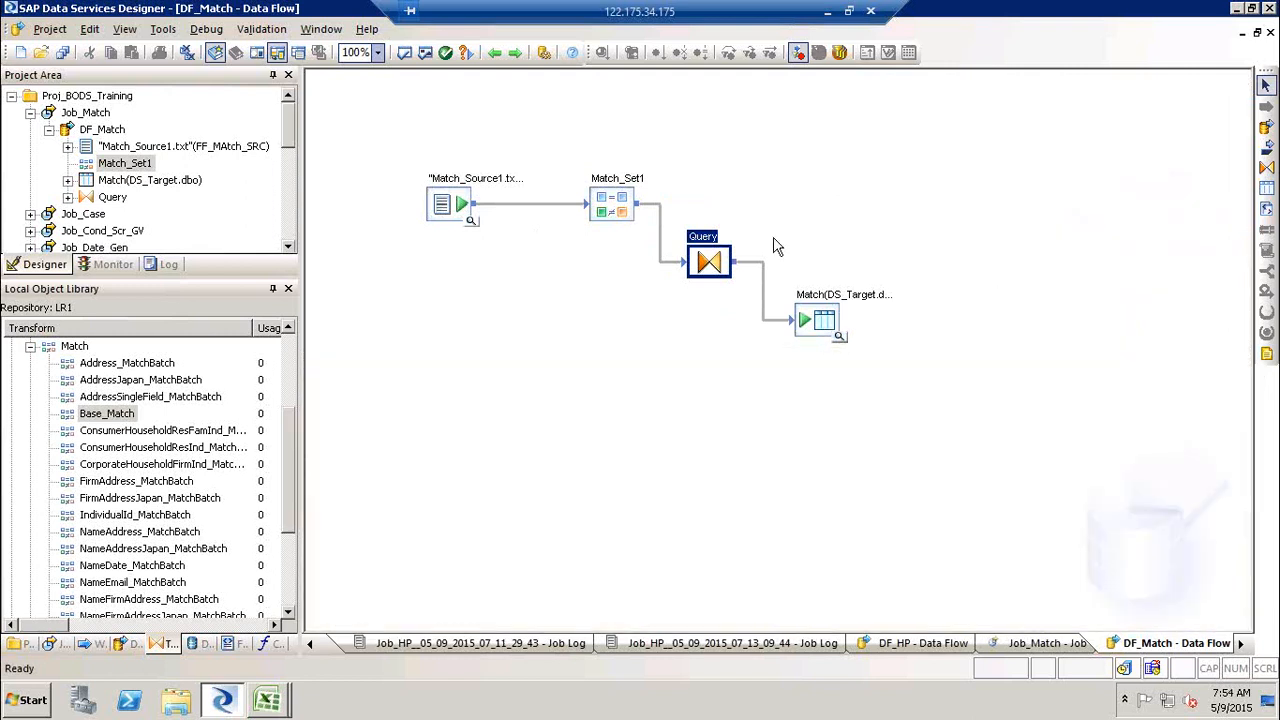
Step: Filter the Query before the Match target with the WHERE condition Match_Set1.Set1_Level1_GroupStats1_GROUP_RANK = 'M'
double_click(706, 250)
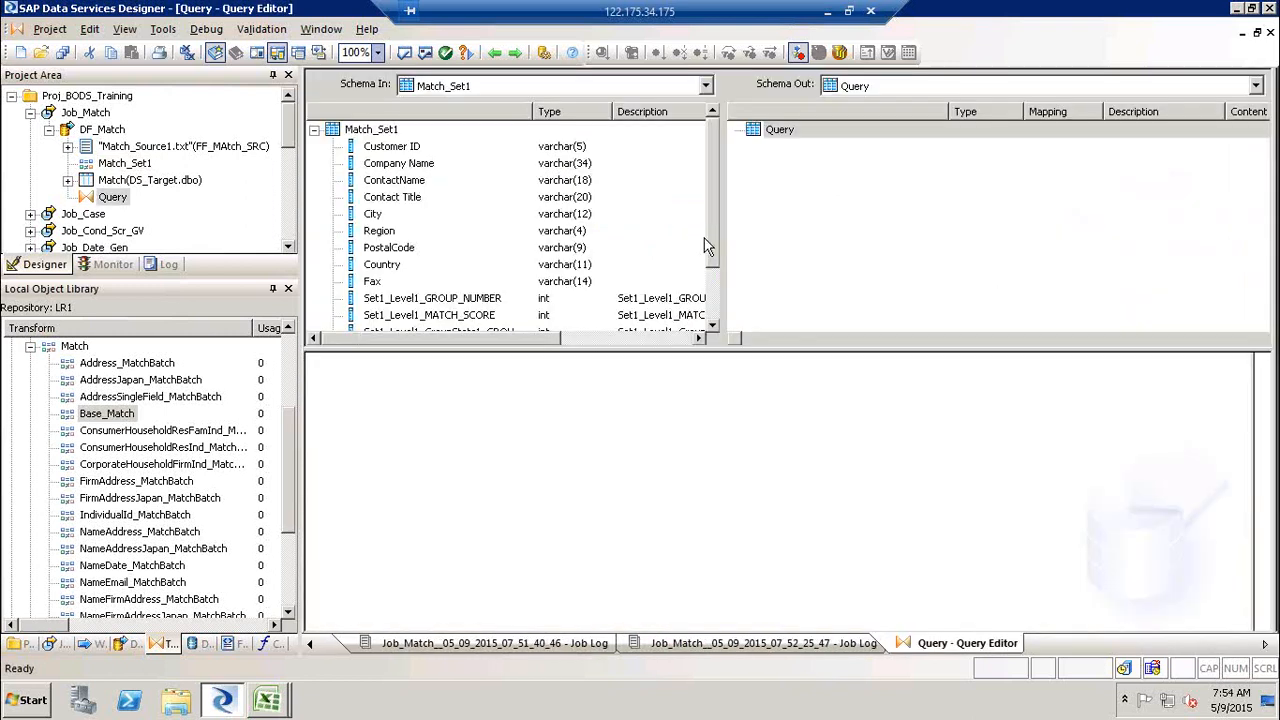
click(480, 366)
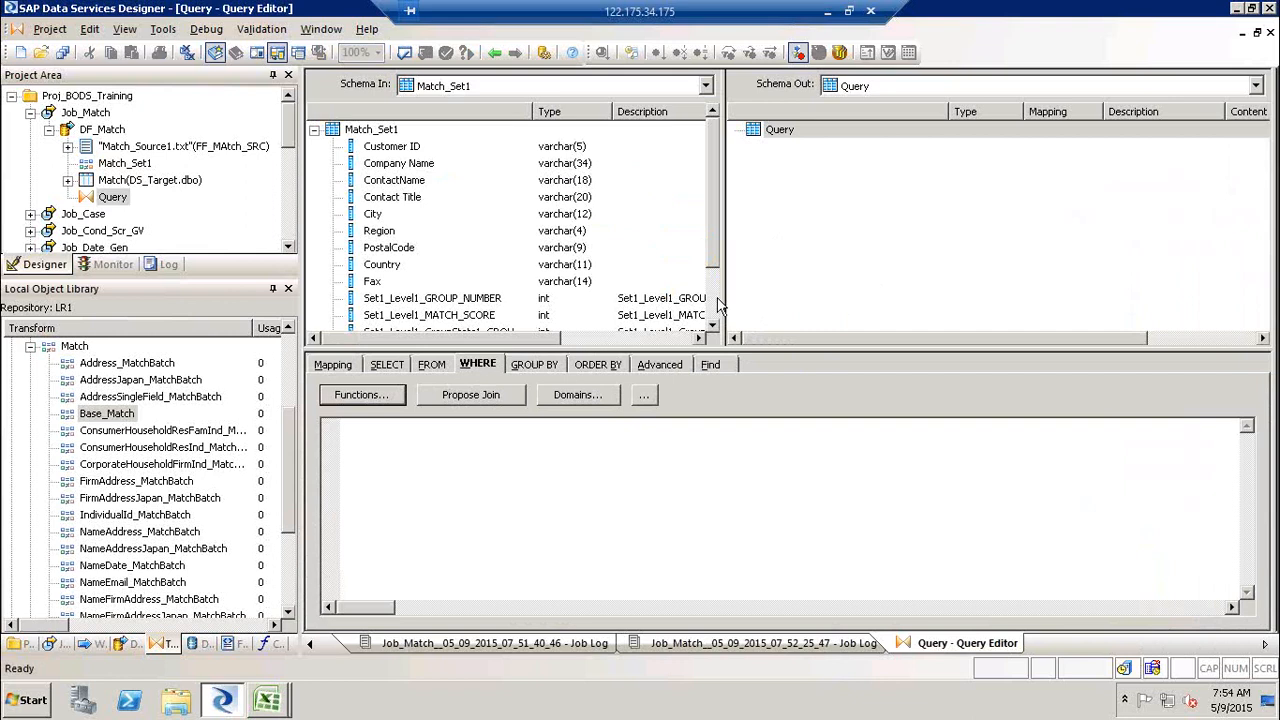
scroll(718, 305, down, 2)
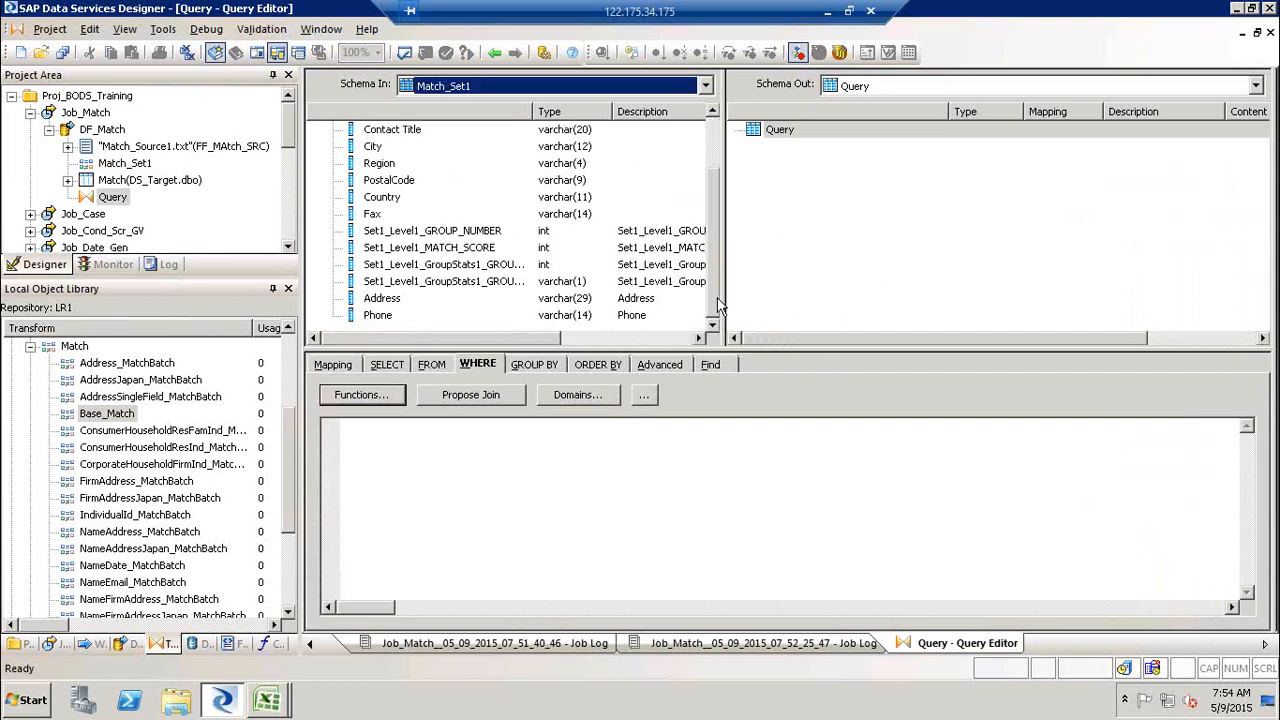
double_click(532, 111)
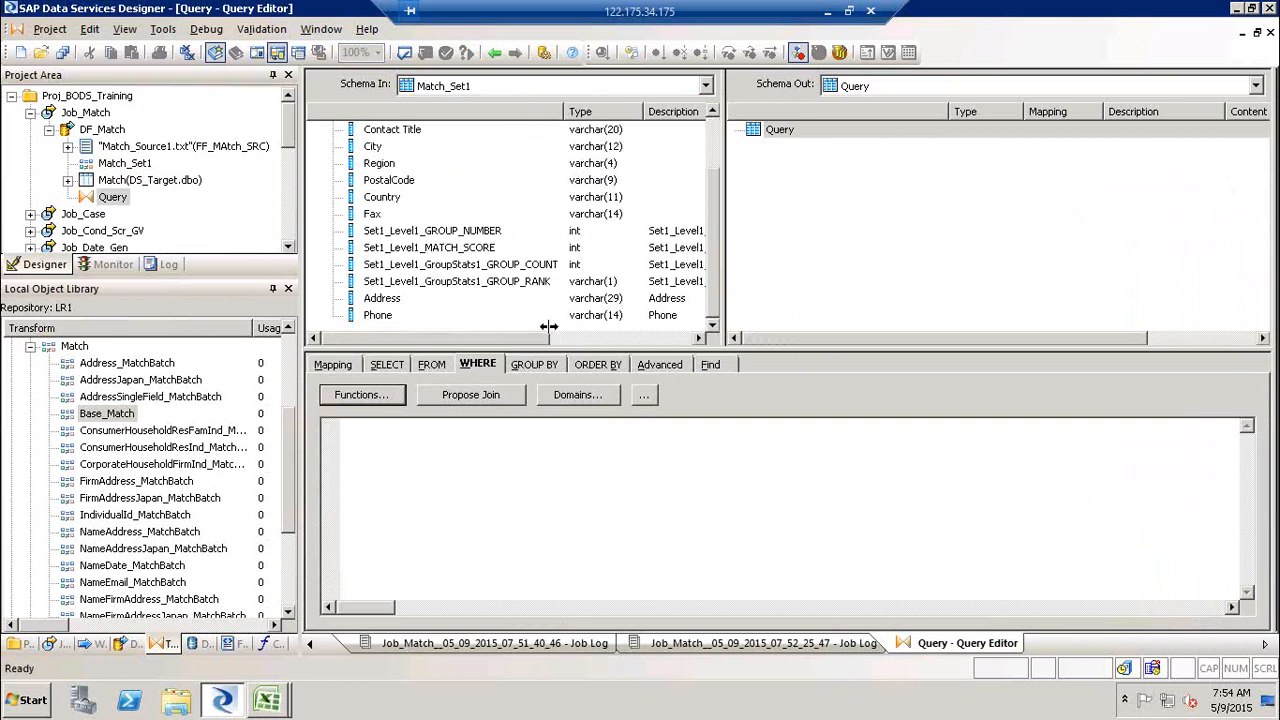
click(465, 285)
drag(515, 281, 489, 480)
text(= )
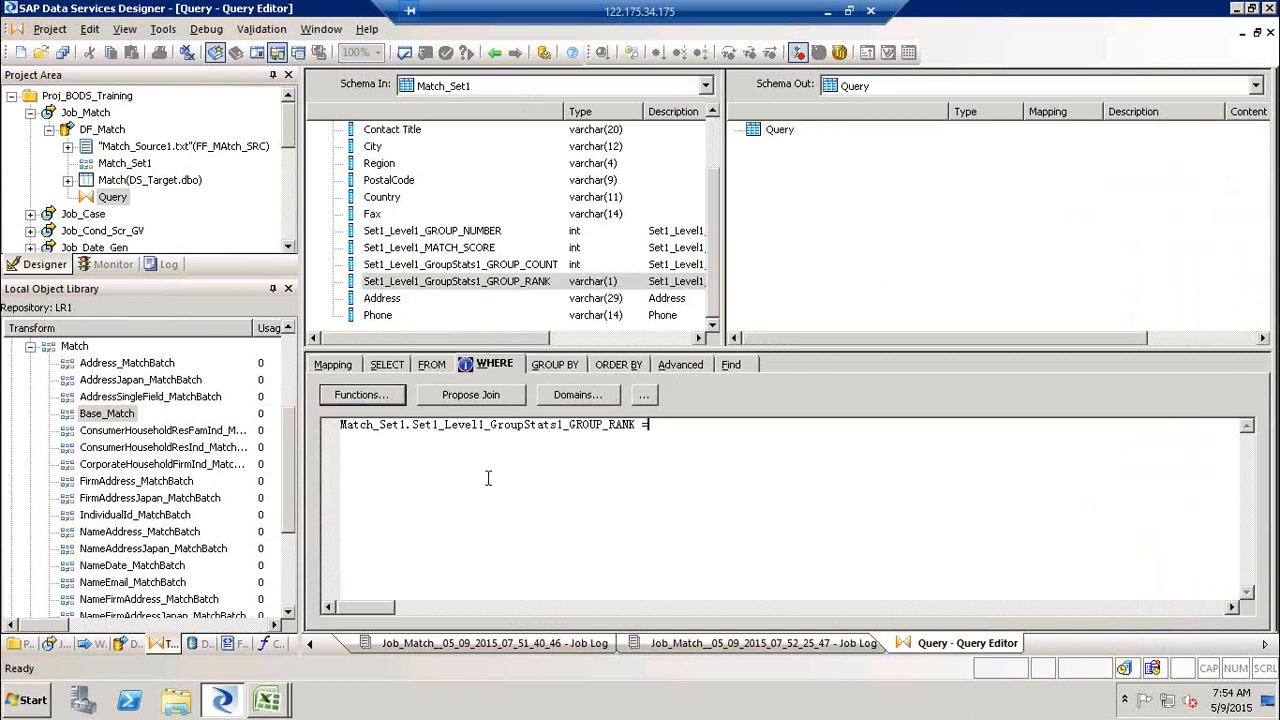
text('M')
Step: Map the Match_Set1 columns from Customer ID through Fax to the Query output
click(713, 144)
click(393, 148)
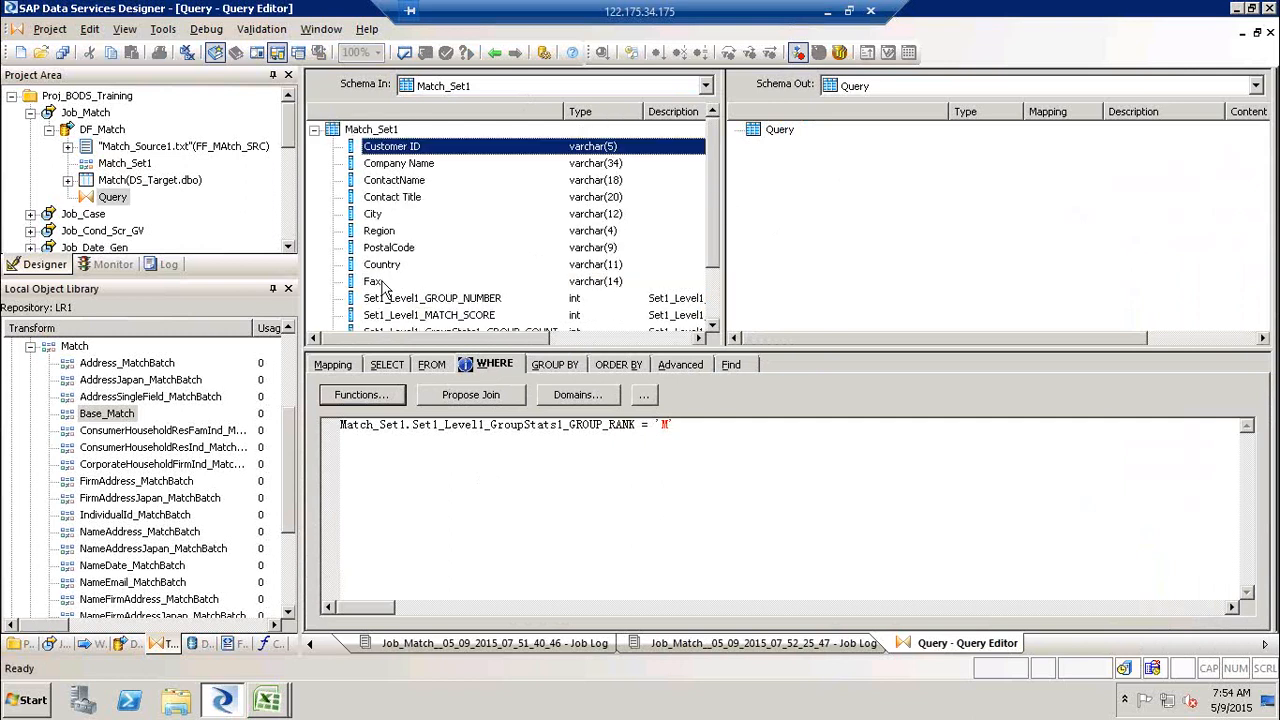
shift+click(386, 283)
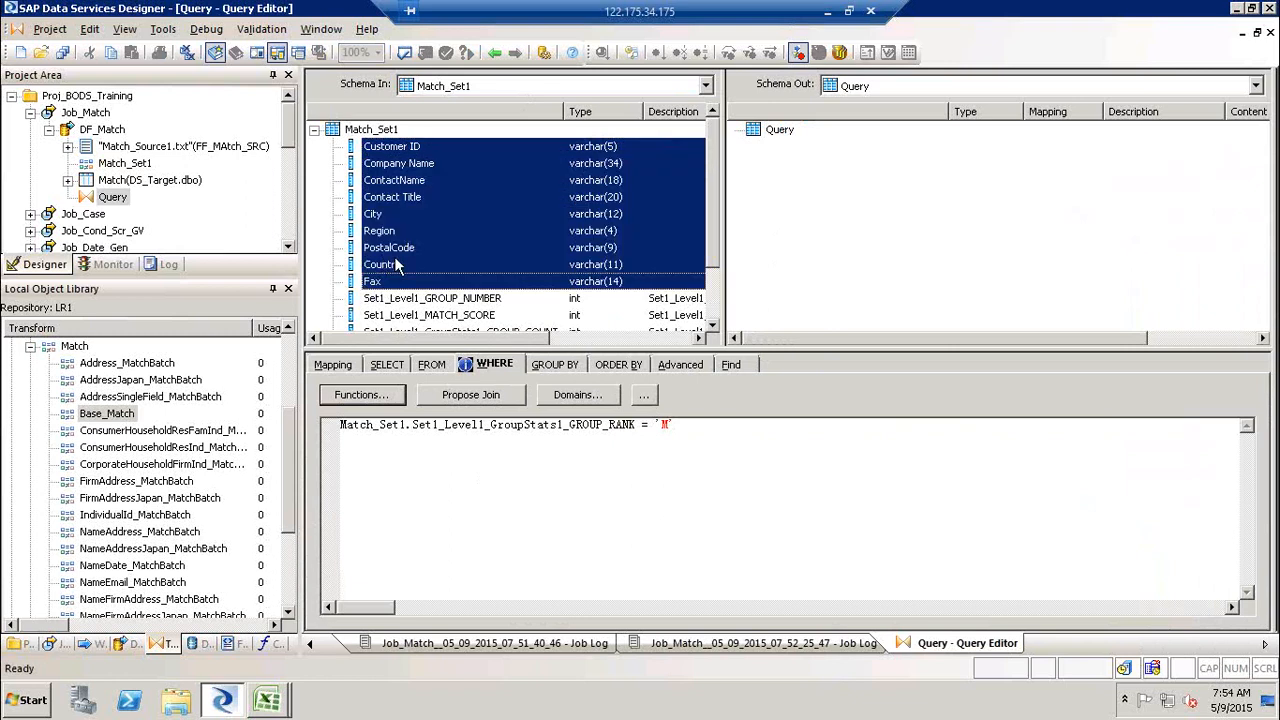
right_click(382, 258)
click(446, 441)
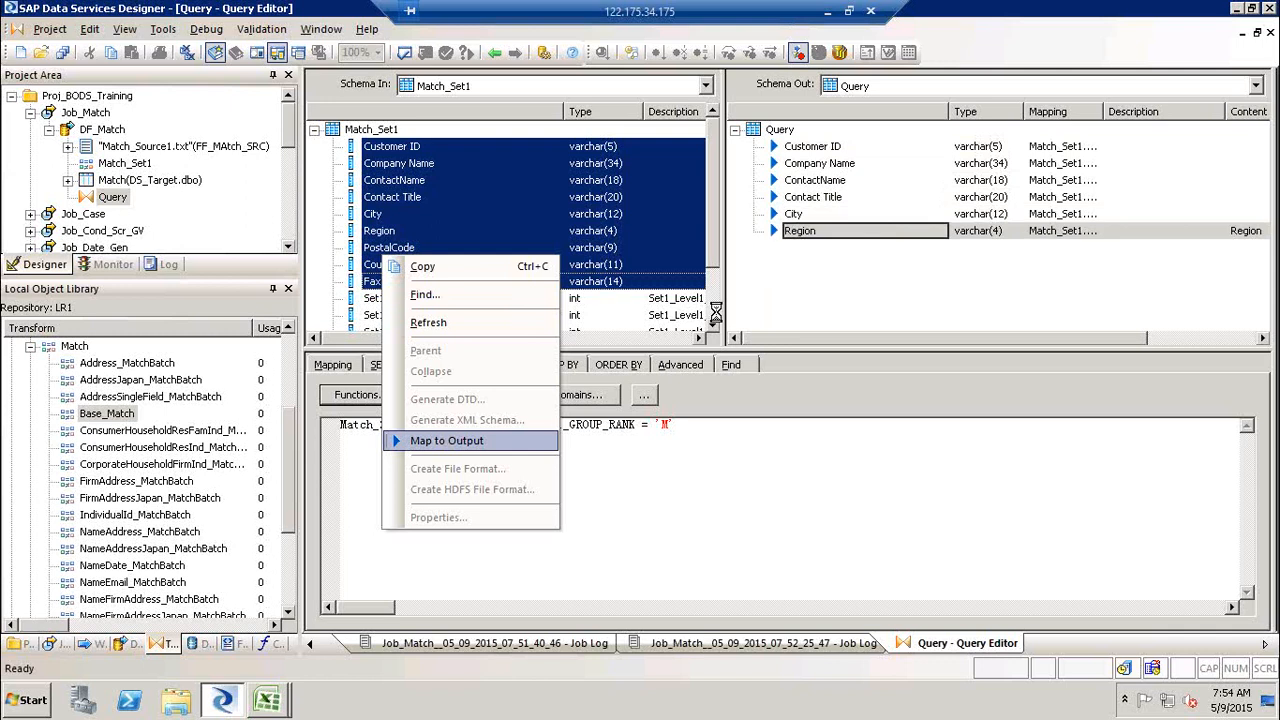
Step: Map the Address and Phone columns to the Query output and return to the DF_Match data flow
scroll(716, 318, down, 2)
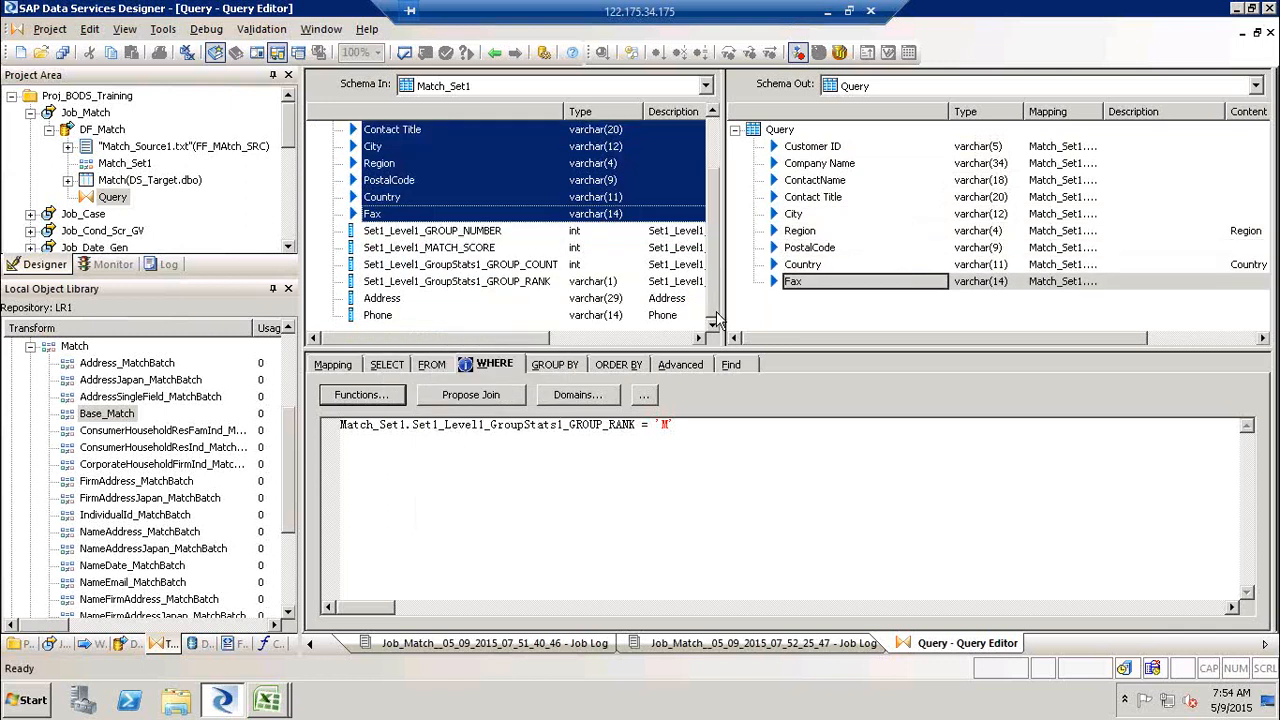
click(388, 300)
shift+click(385, 318)
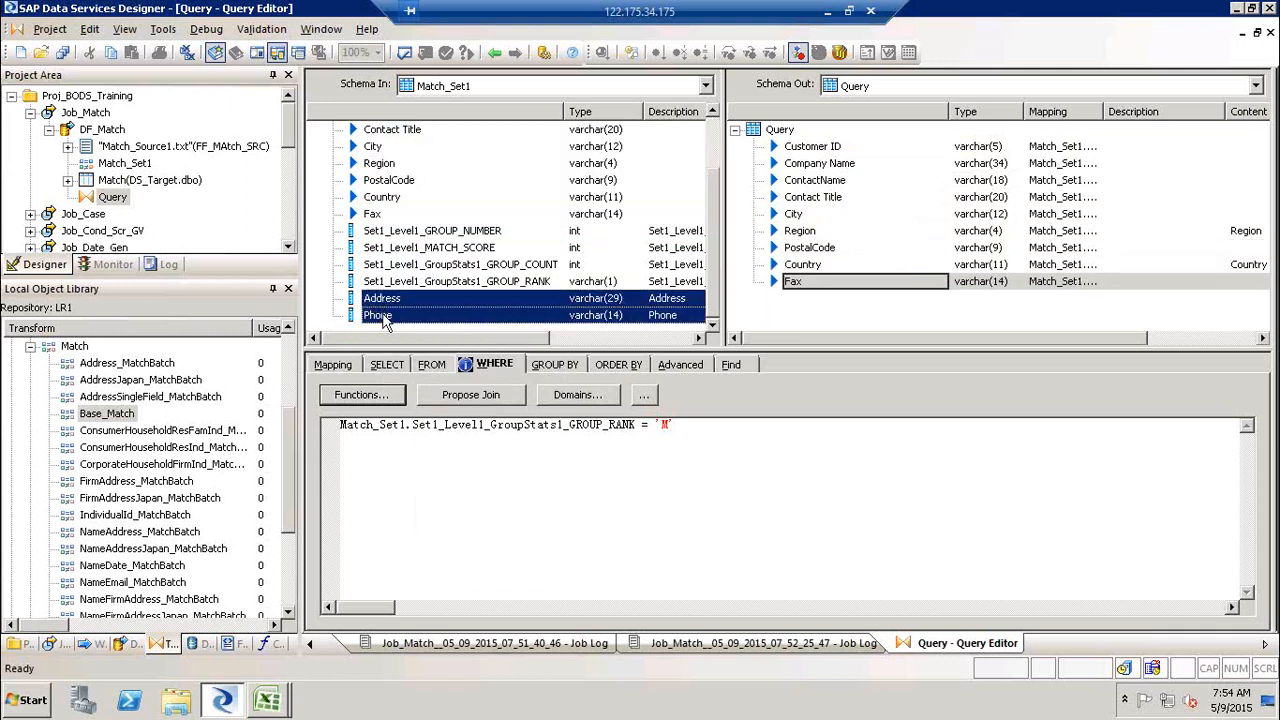
right_click(385, 318)
click(474, 500)
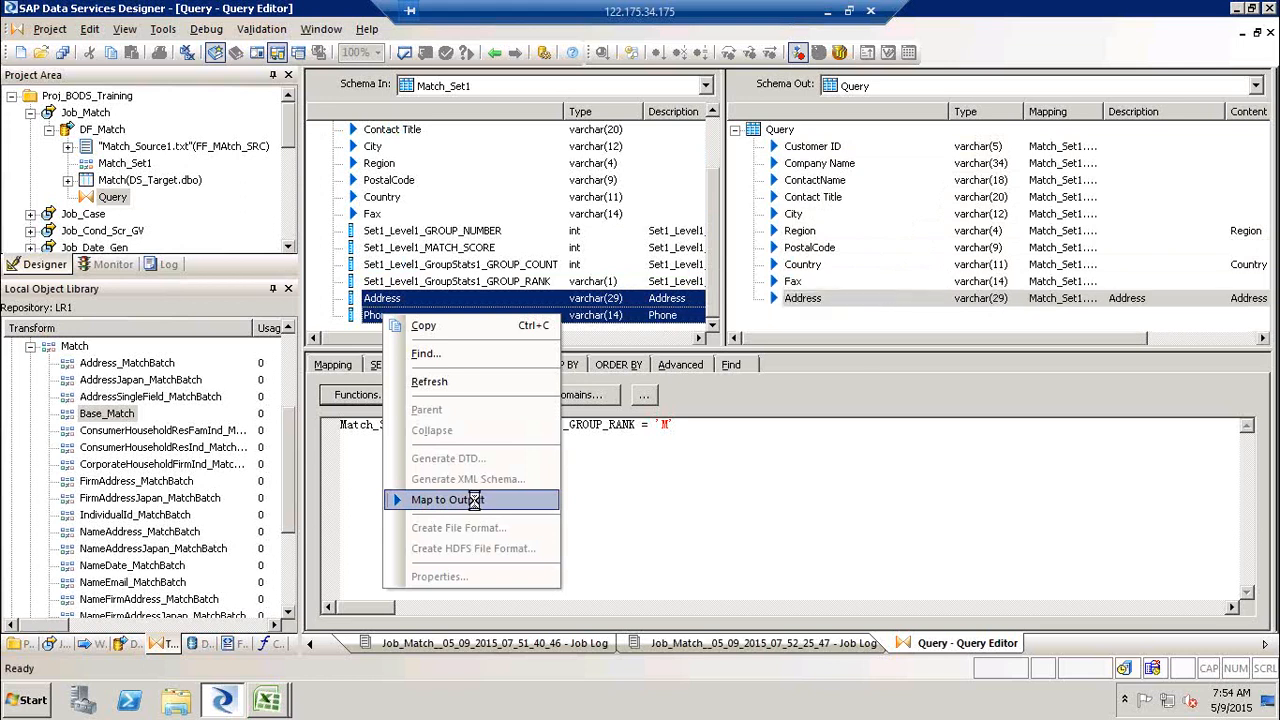
click(493, 53)
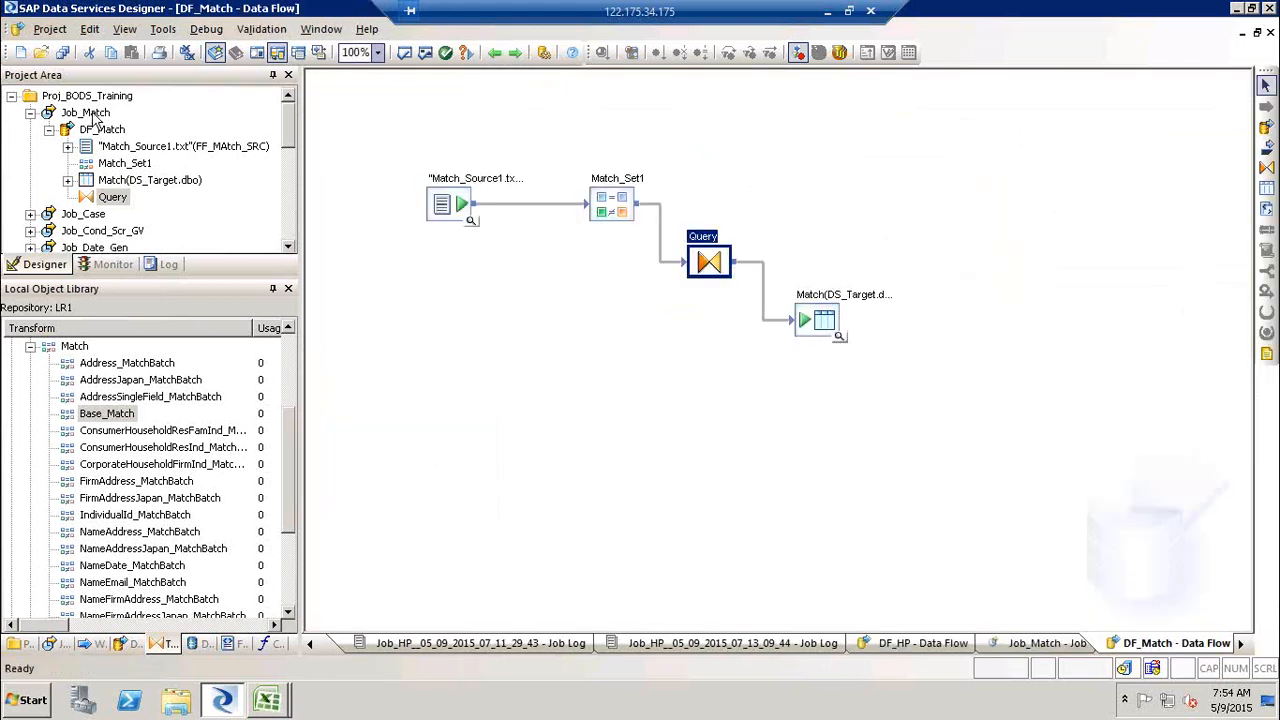
Step: Execute Job_Match with the filtered Query in place
click(98, 116)
right_click(100, 114)
click(133, 126)
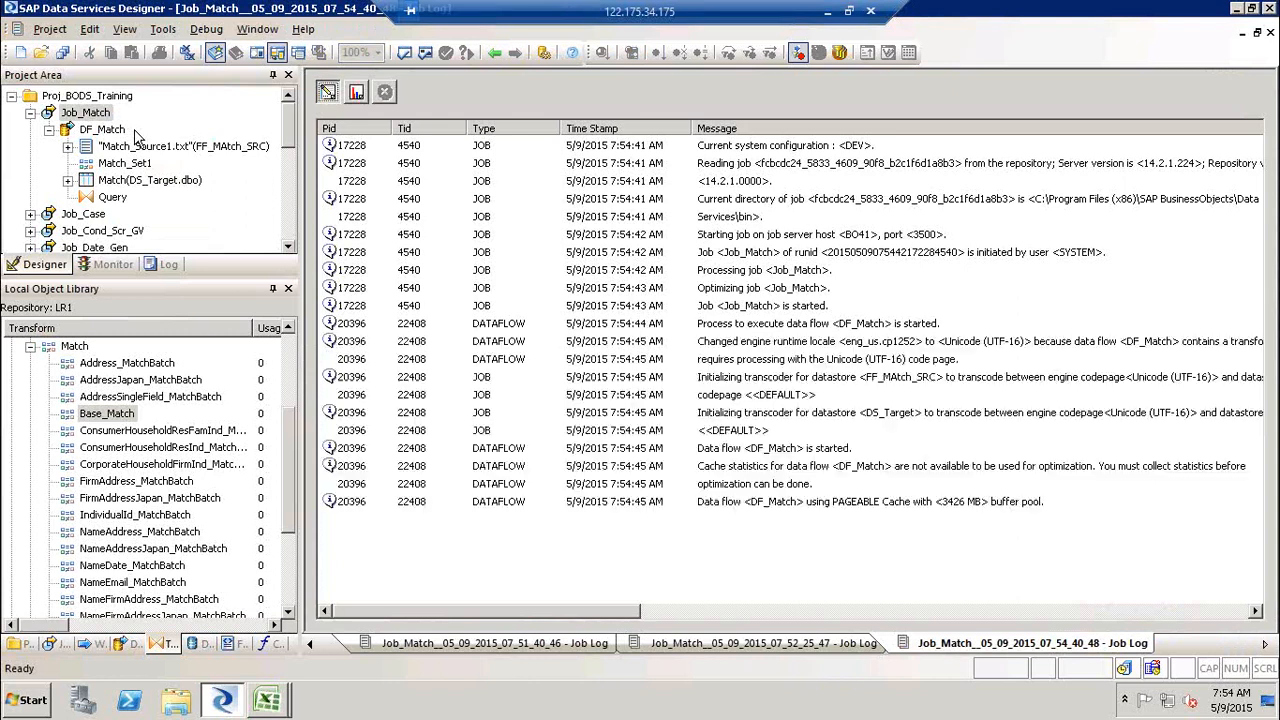
Step: Reopen DF_Match, check the ALFKI record's address and phone in the Match target table's data, and close the preview
click(112, 134)
click(112, 134)
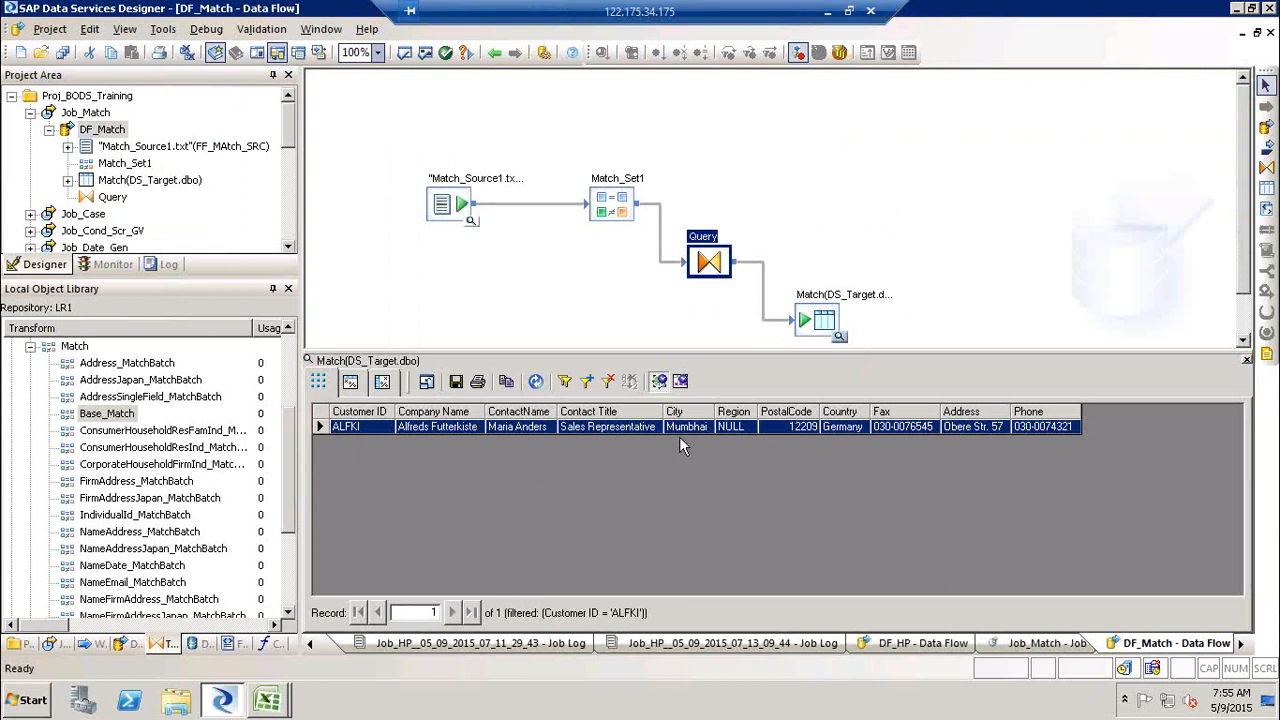
click(1052, 429)
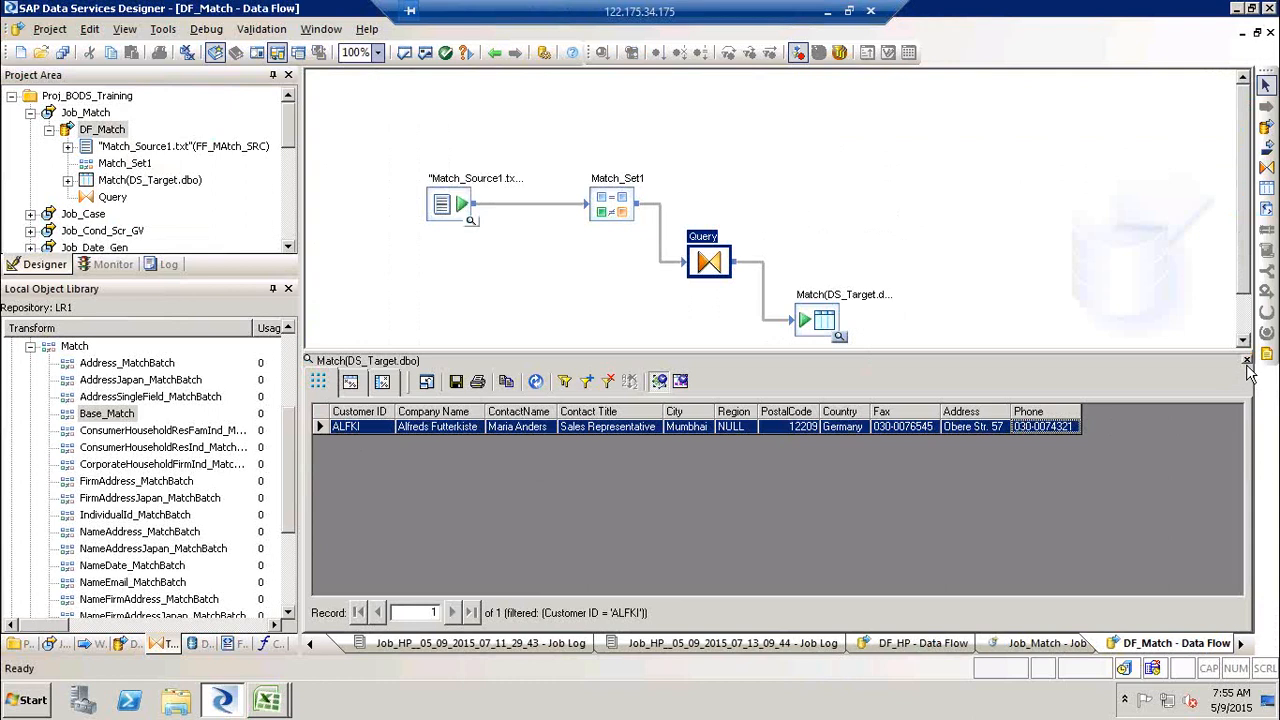
click(1246, 360)
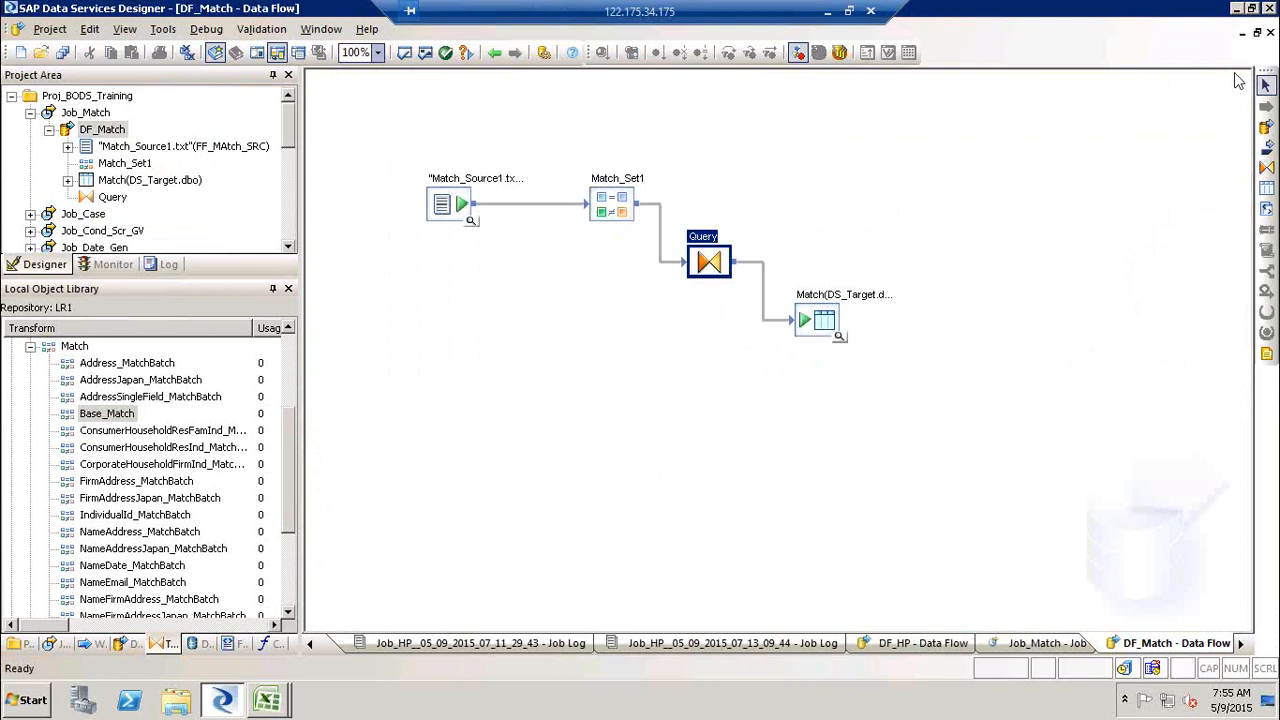
Step: Move the Match_Source1.txt source up above Match_Set1 and collapse the Match and Data Quality groups in the object library
click(565, 381)
drag(447, 216, 492, 157)
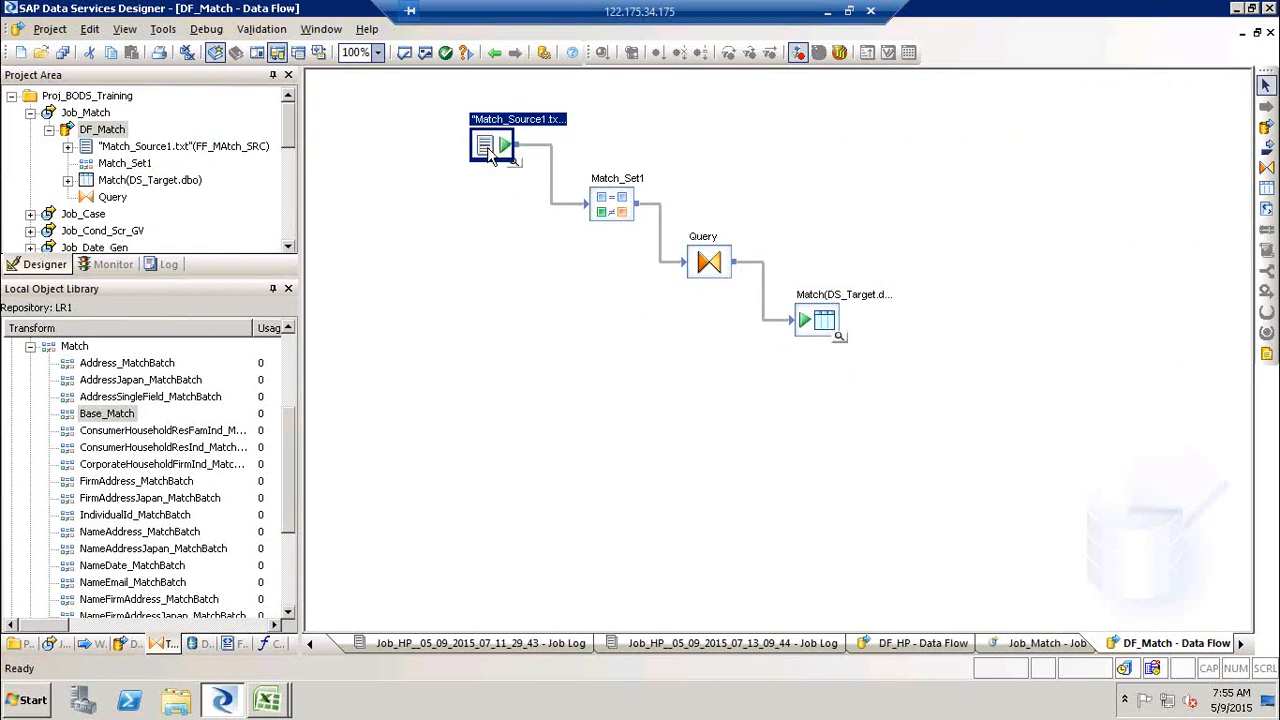
click(30, 346)
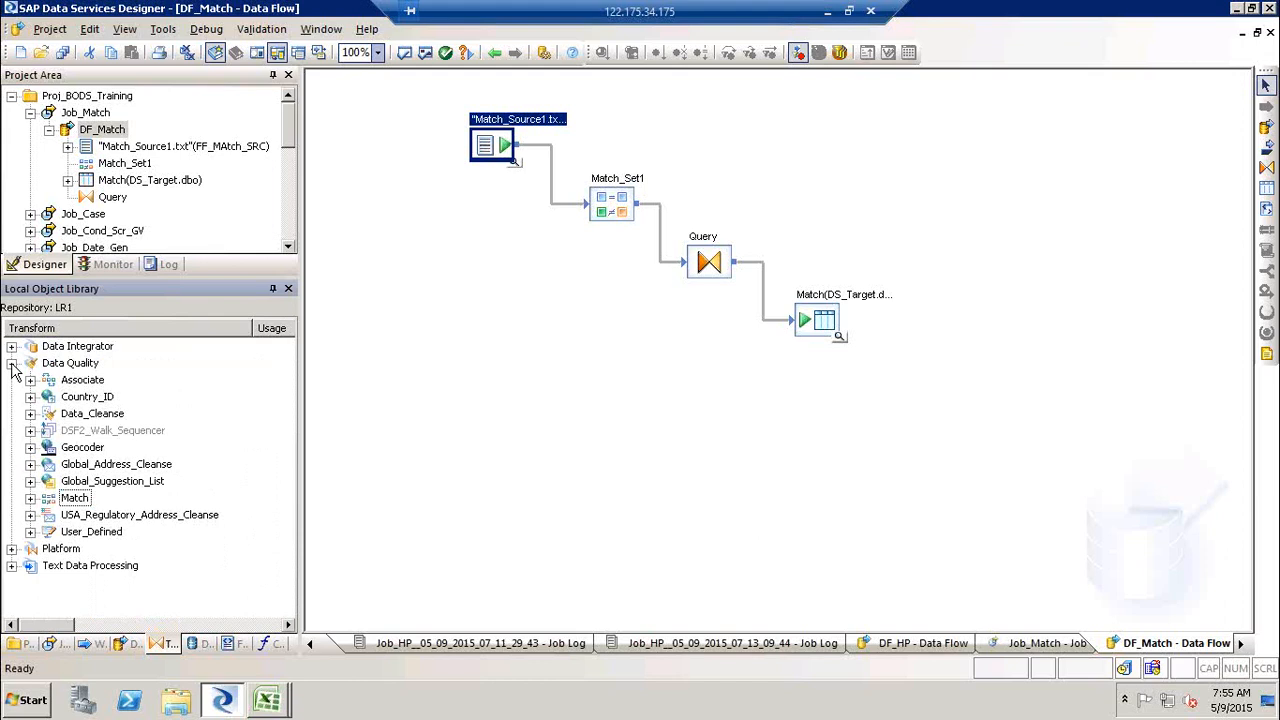
click(12, 364)
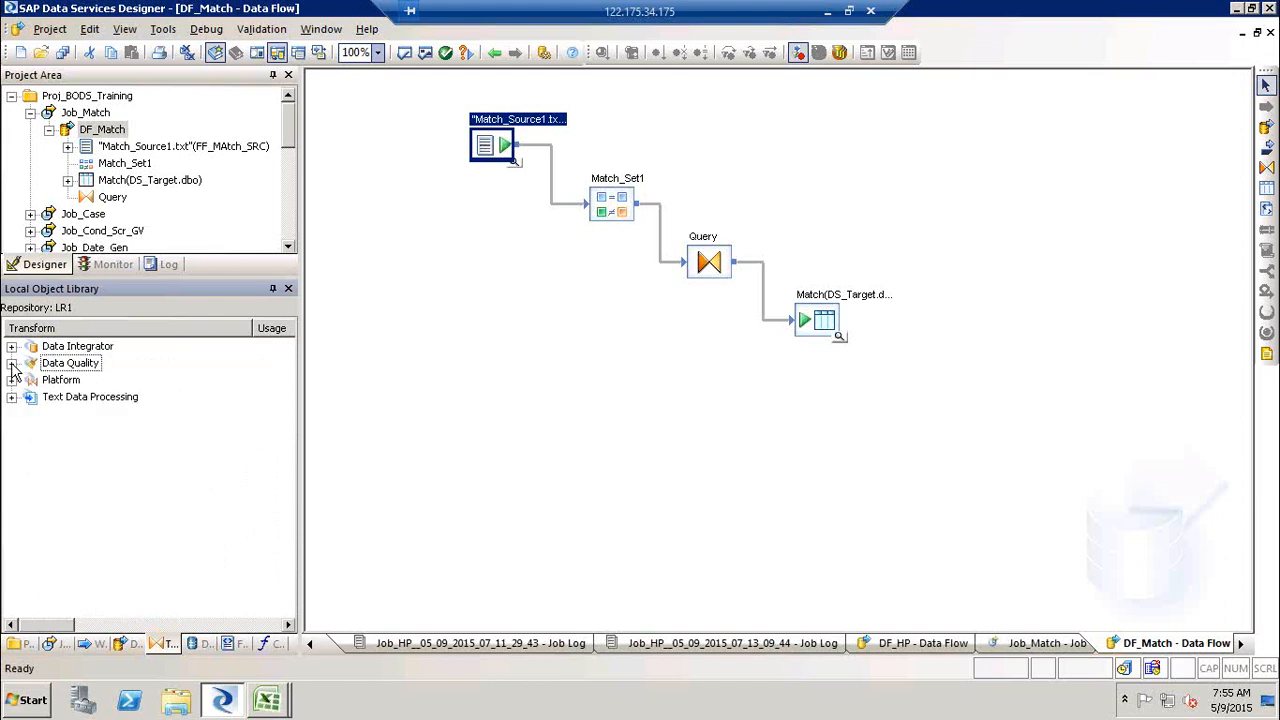
click(393, 105)
drag(409, 97, 988, 386)
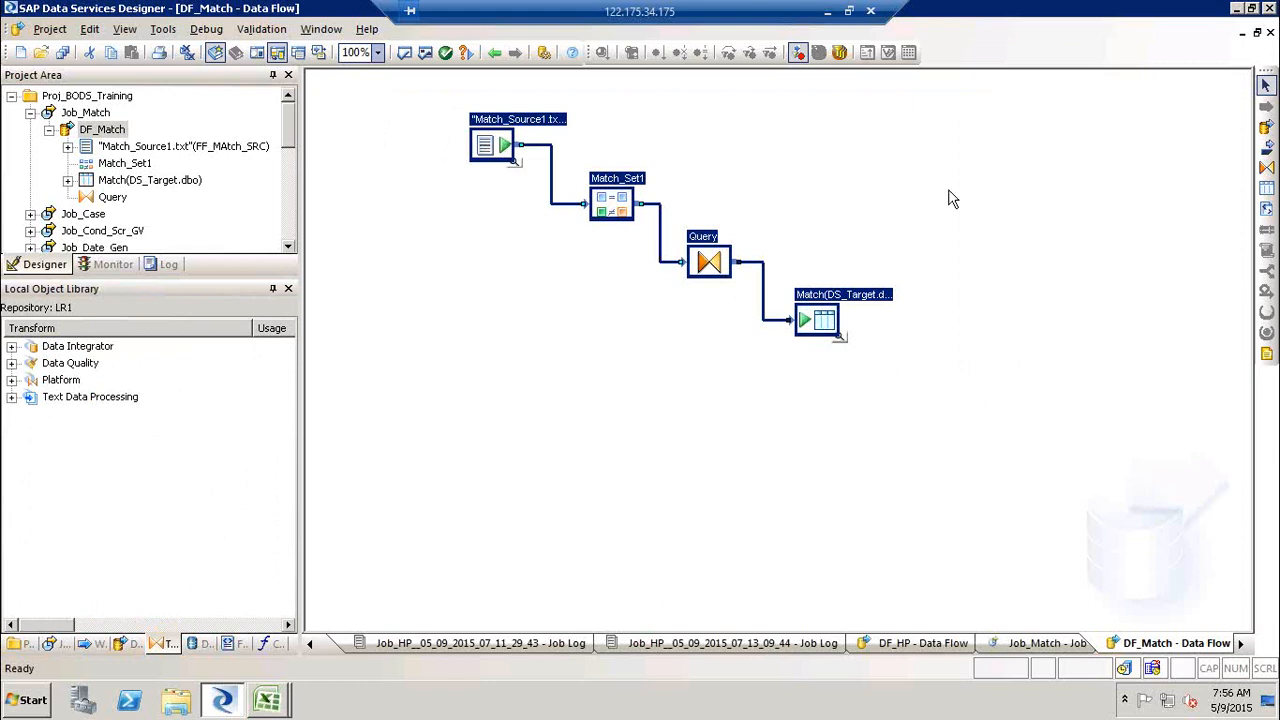
Step: Leave the remote session and open the recent workbook SAP-BODS -Training Schedule Plan in a maximized Excel window
click(826, 14)
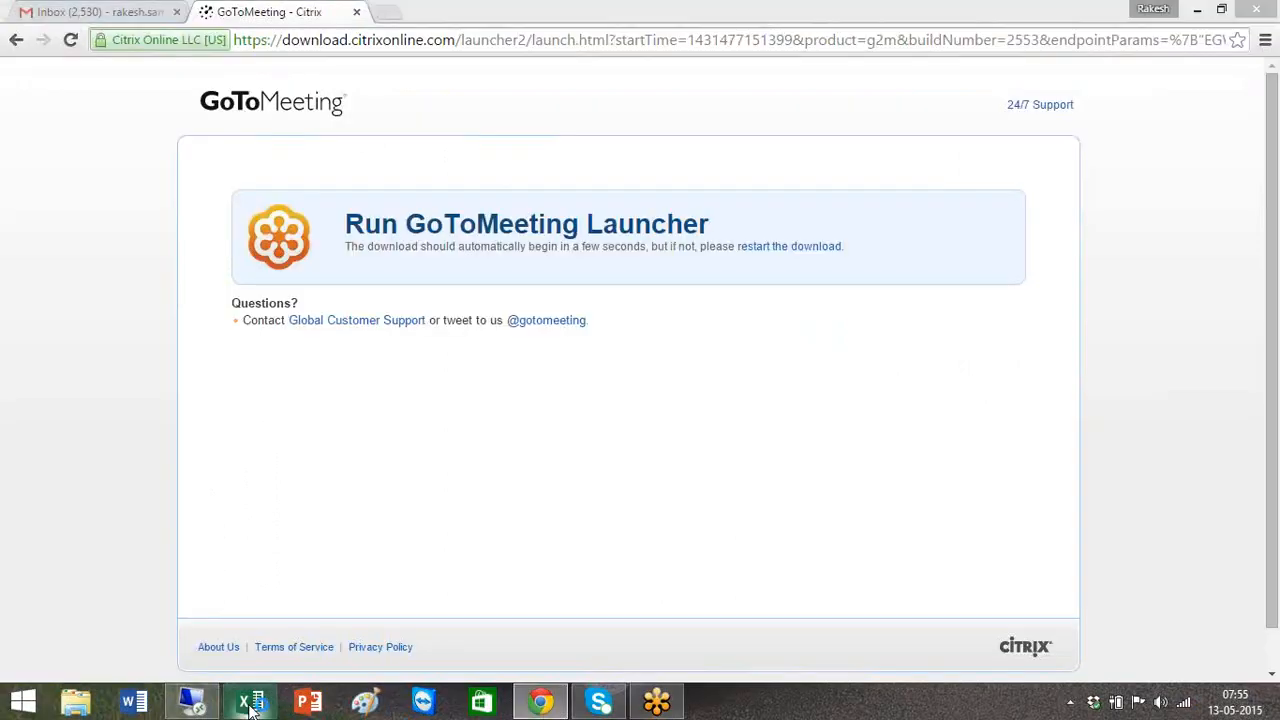
click(250, 705)
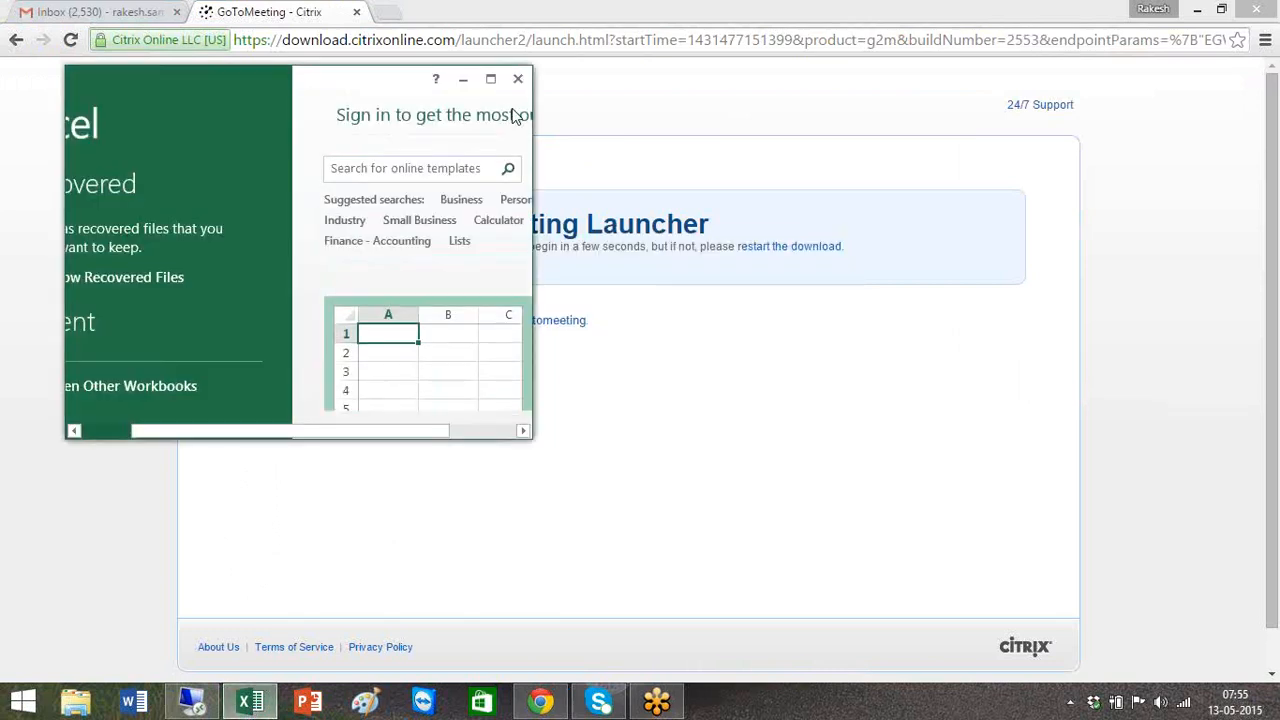
click(491, 82)
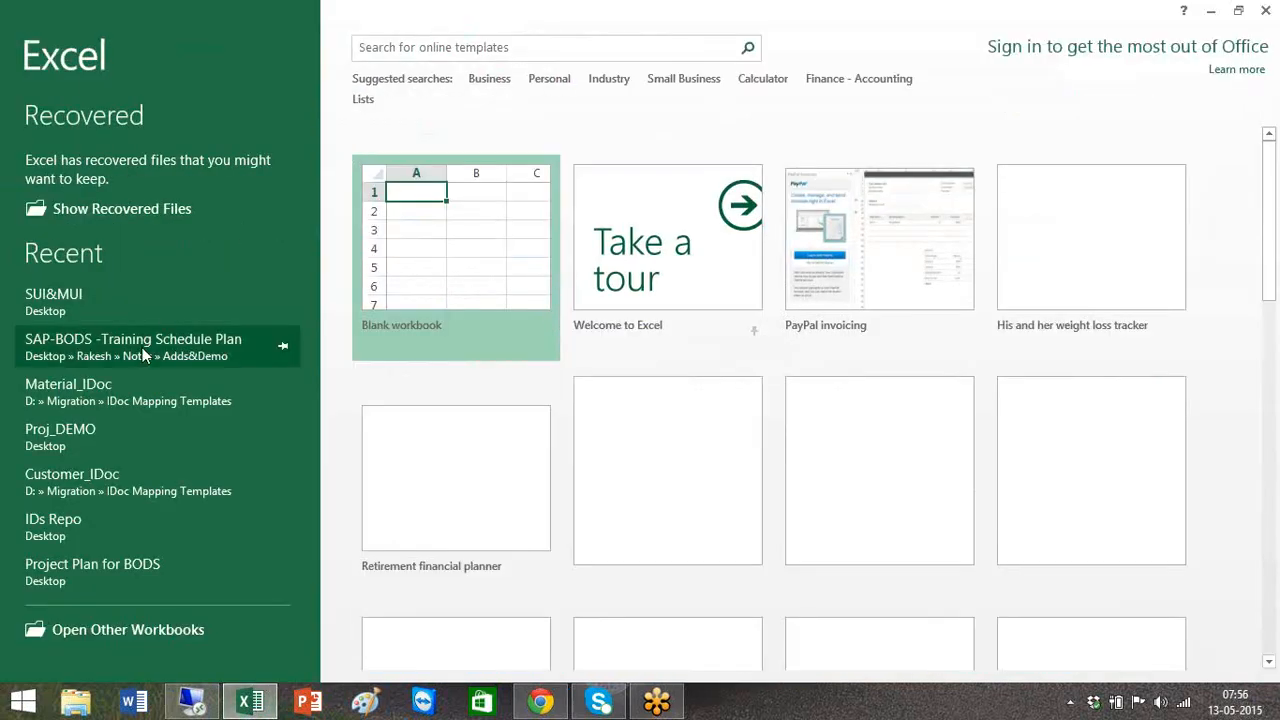
click(142, 348)
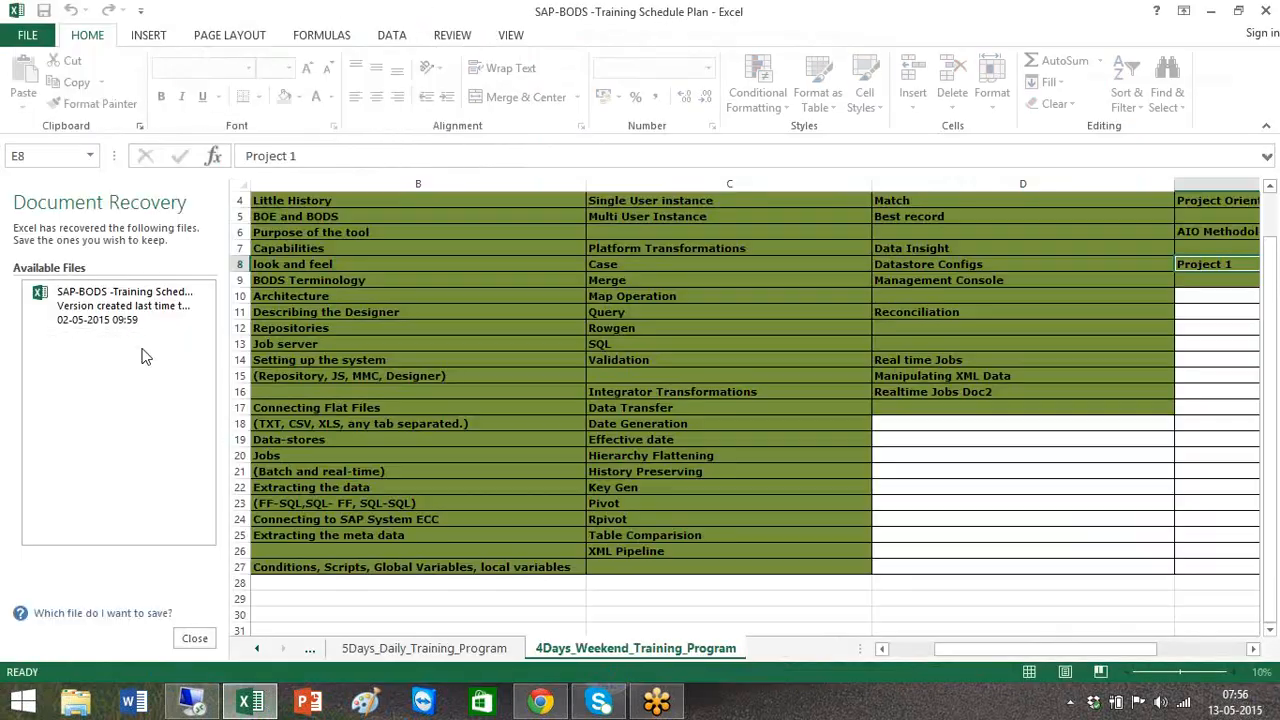
Step: Review the Day 7 agenda on the 10Days_Daily_Training_Program sheet by highlighting its topics, and dismiss the recovered files list
click(310, 648)
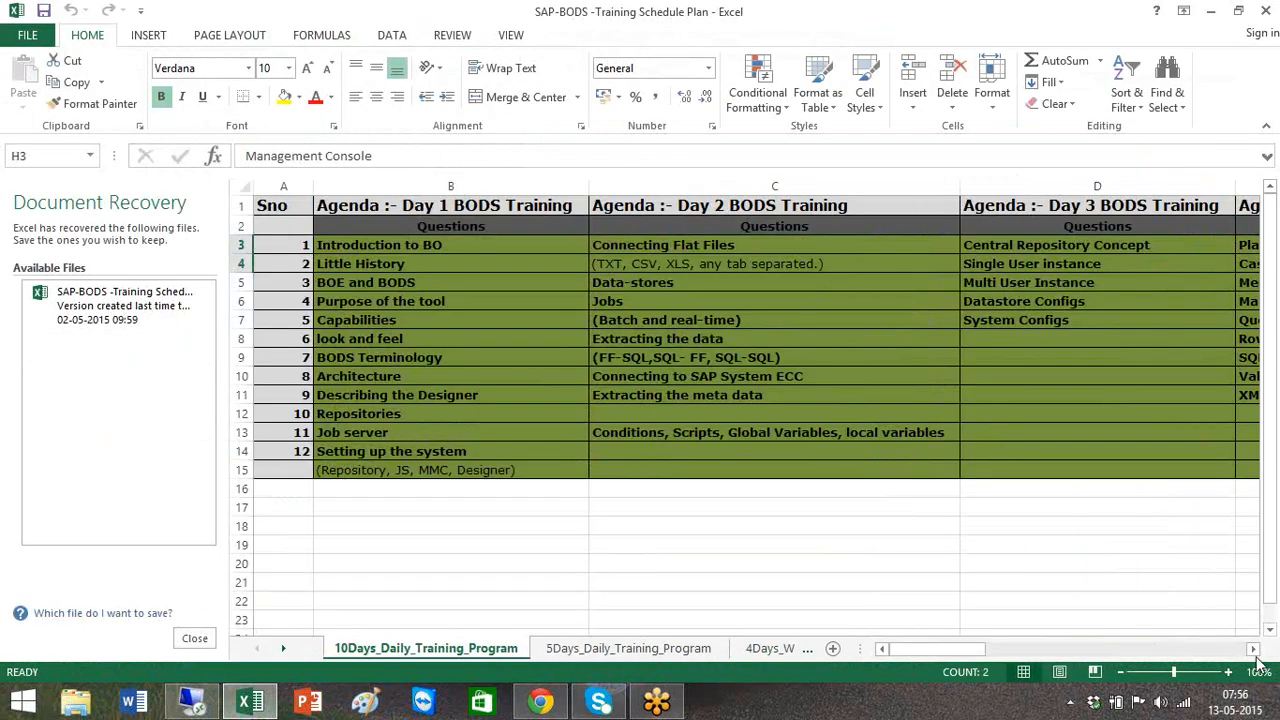
click(1253, 650)
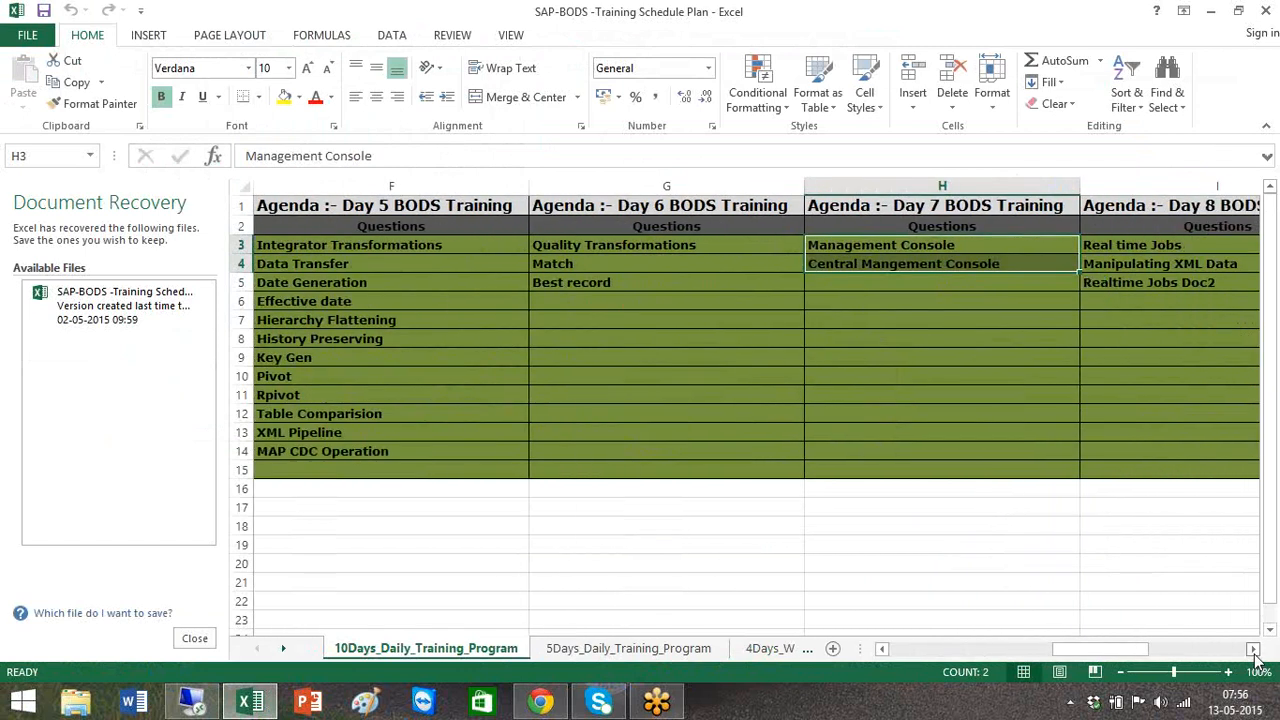
click(1253, 650)
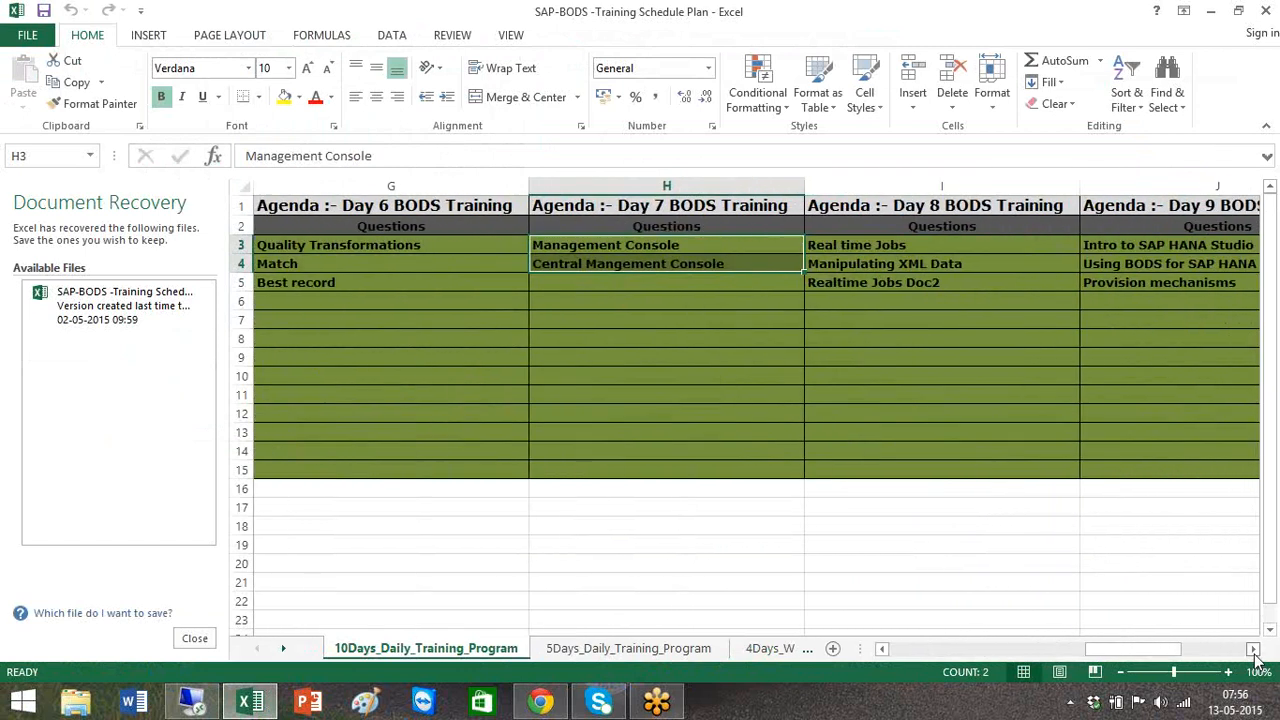
click(783, 377)
drag(681, 245, 689, 509)
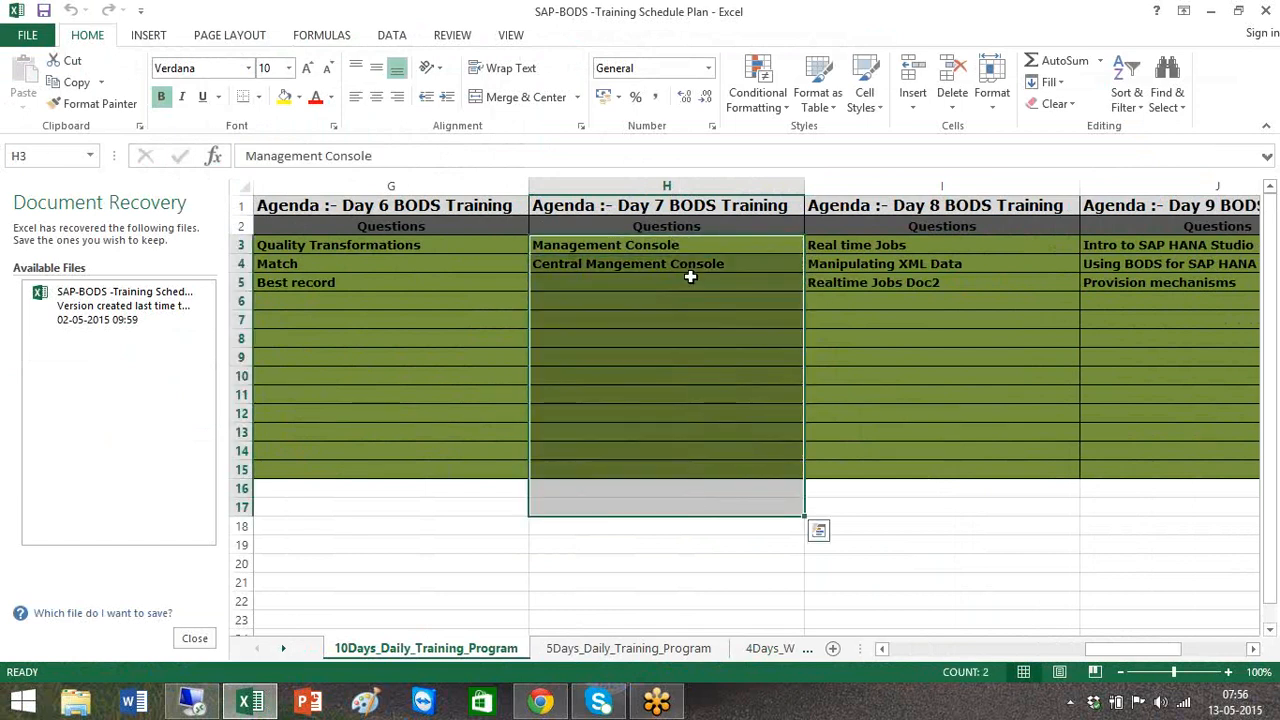
shift+click(696, 470)
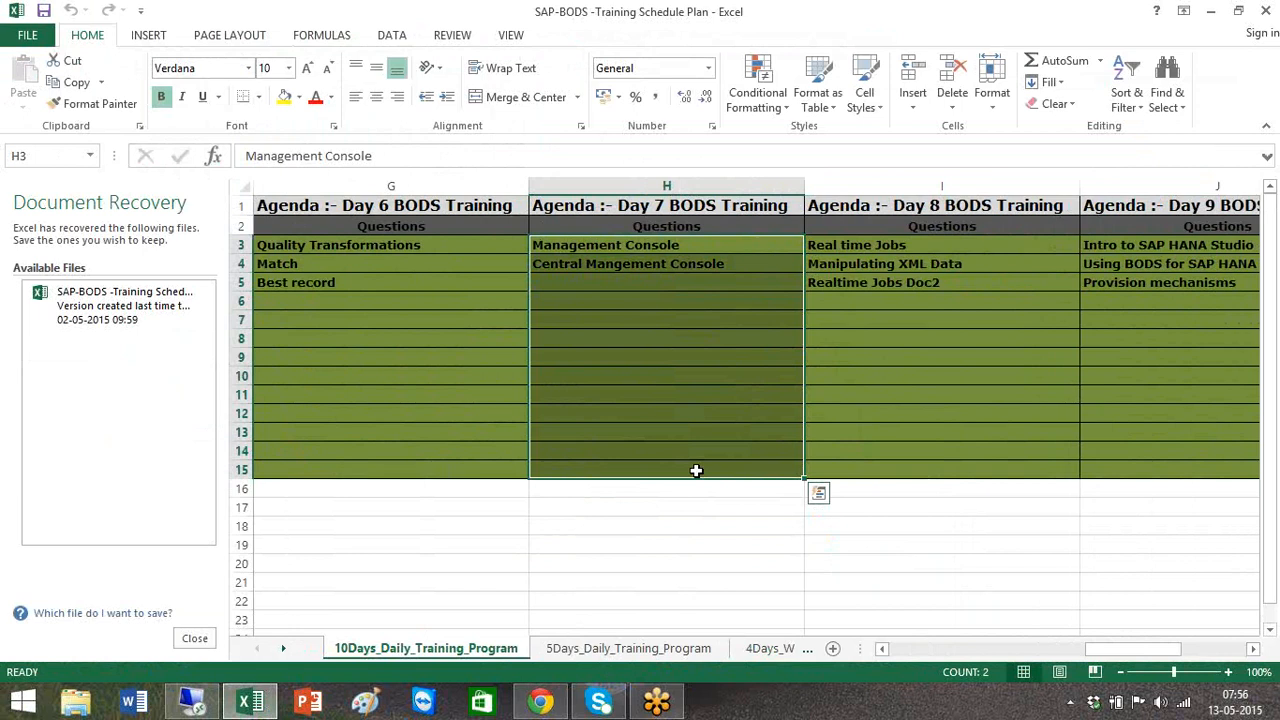
click(192, 638)
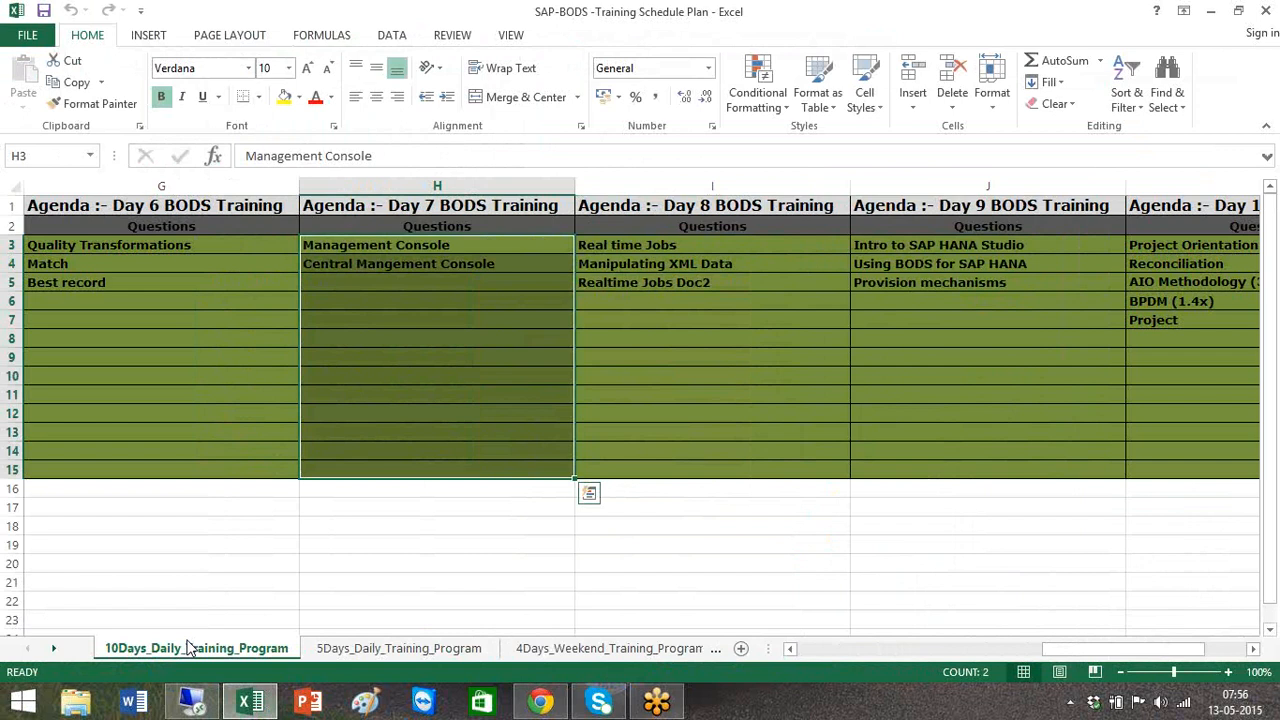
Step: Go through the Day 7, Day 8 and Day 9 agendas by highlighting rows 3 to 15 of each column in turn
click(442, 245)
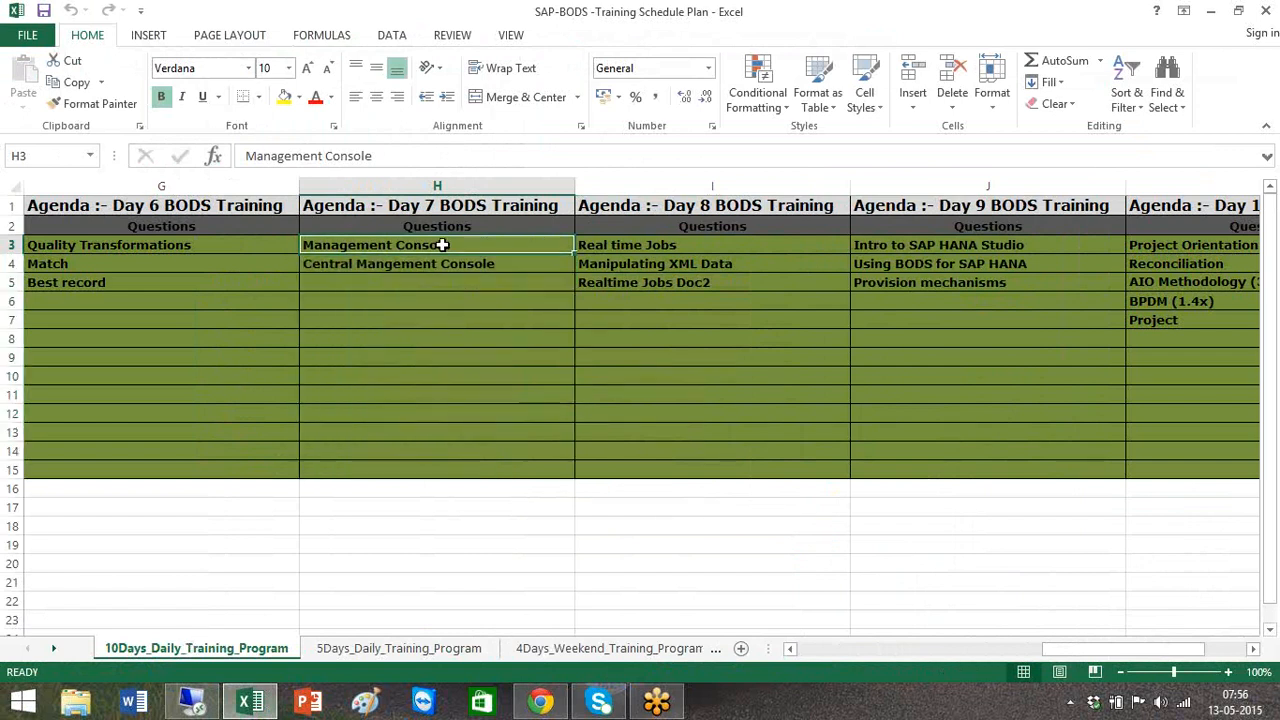
shift+click(524, 472)
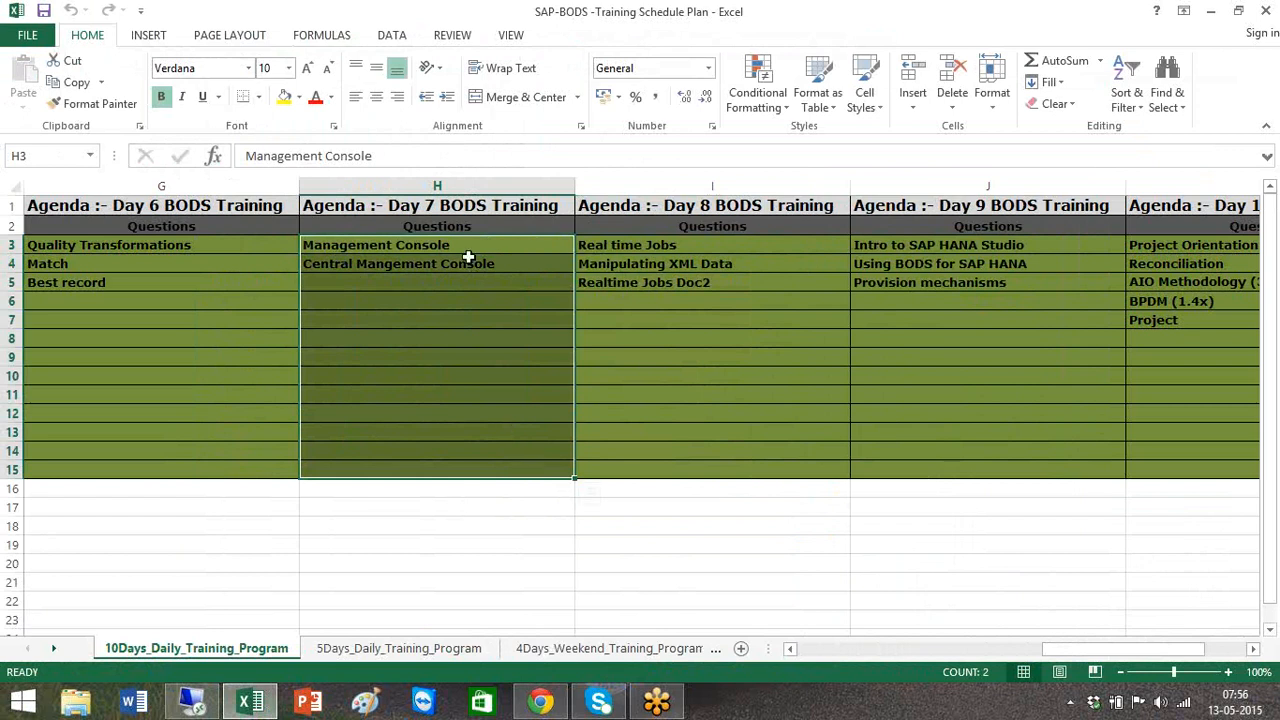
click(706, 251)
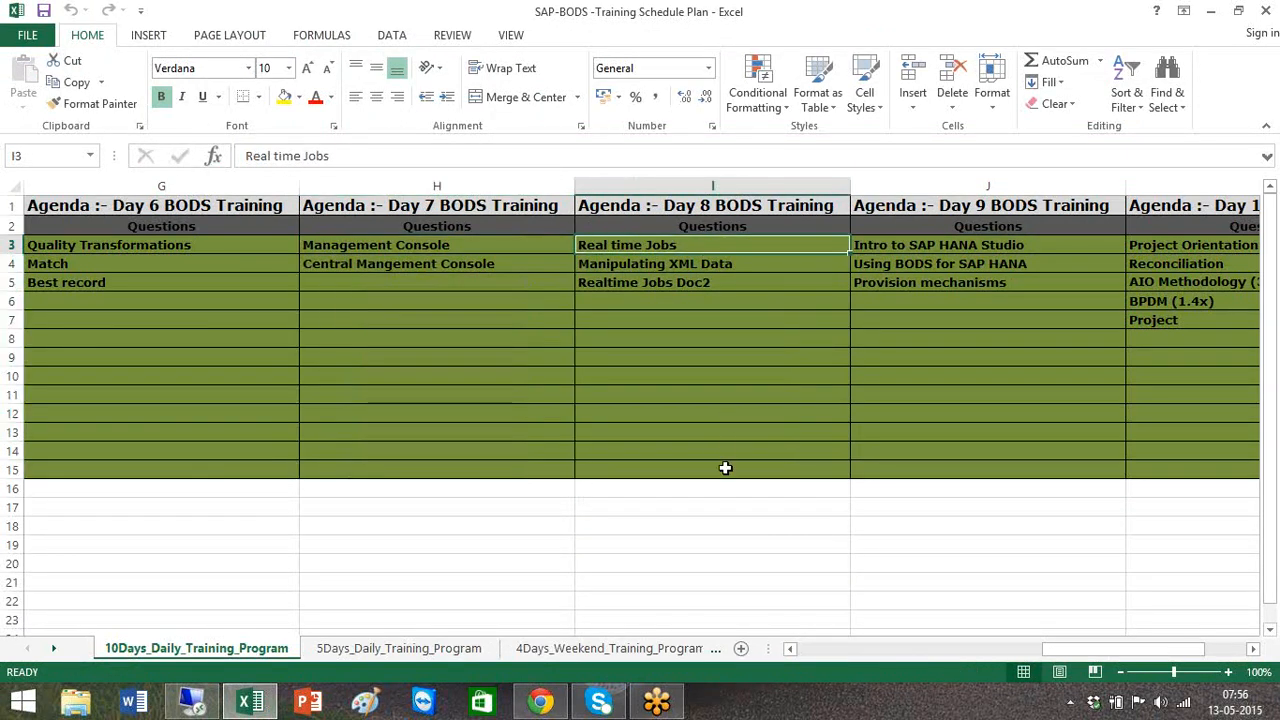
shift+click(725, 468)
click(977, 246)
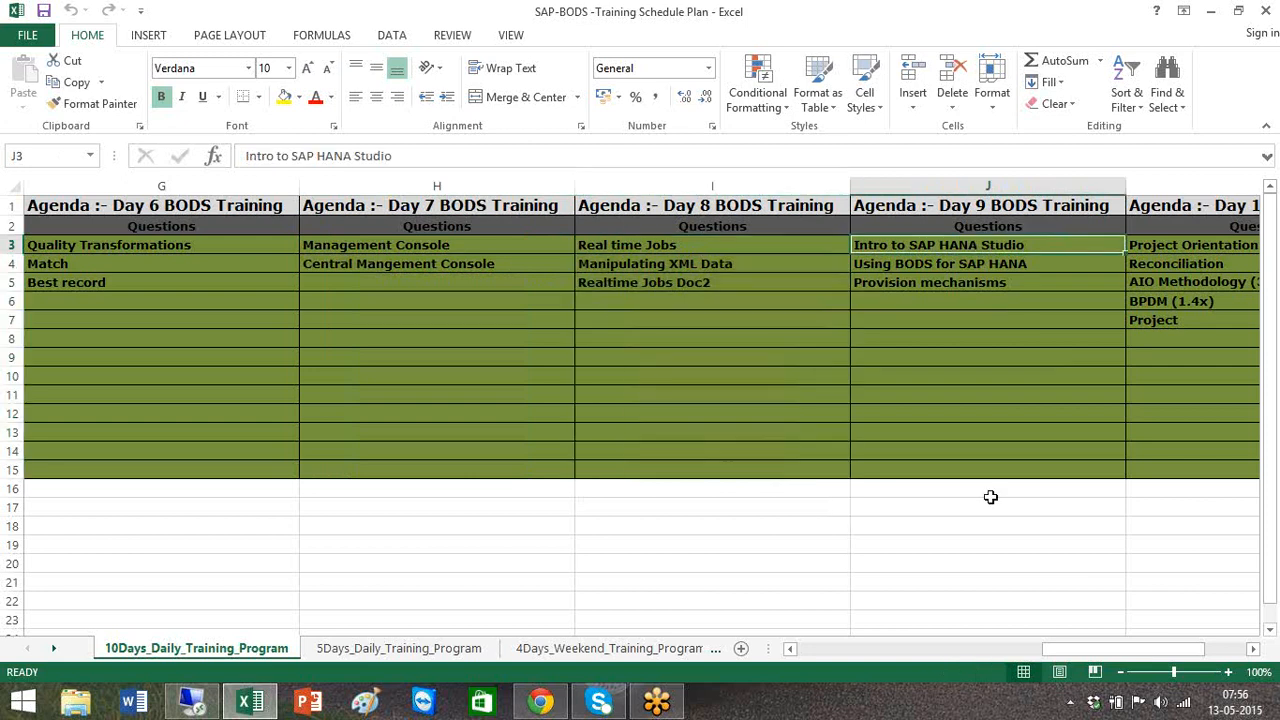
shift+click(1047, 469)
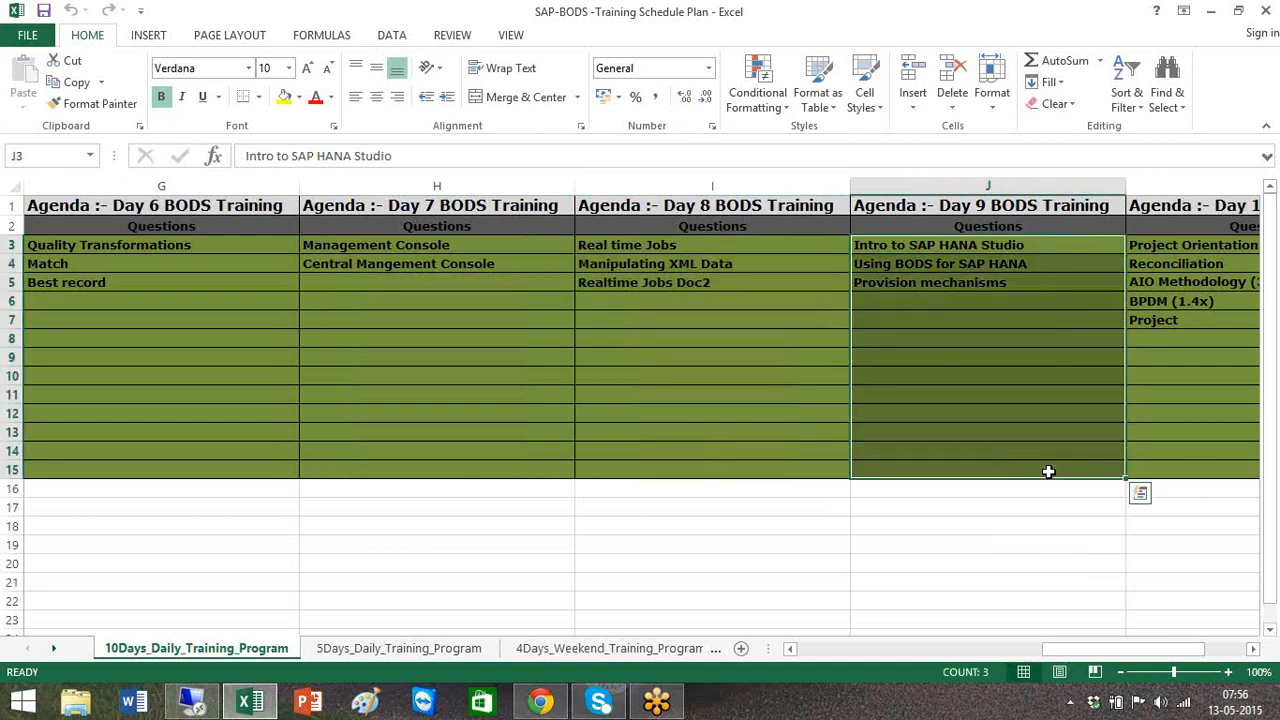
Step: Review the Day 9 and Day 10 agendas, highlighting rows 3 to 15 of the Day 10 column
click(1253, 649)
click(1253, 649)
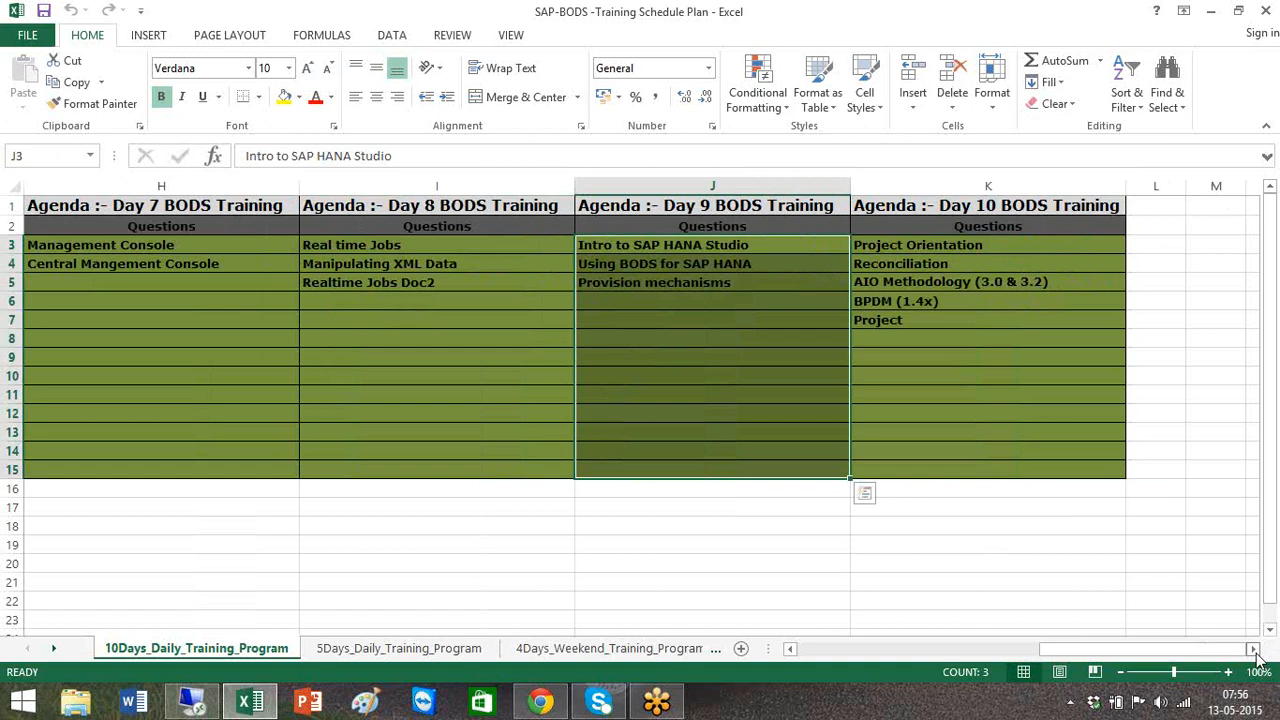
click(768, 261)
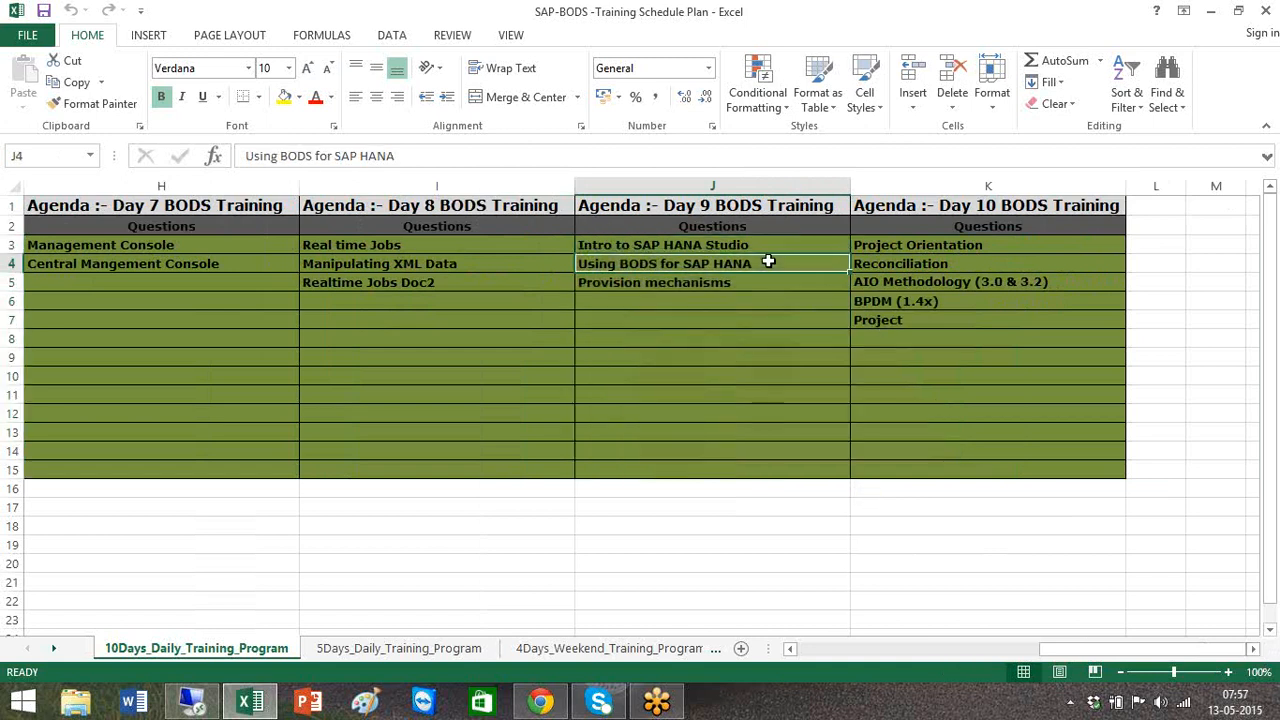
click(901, 248)
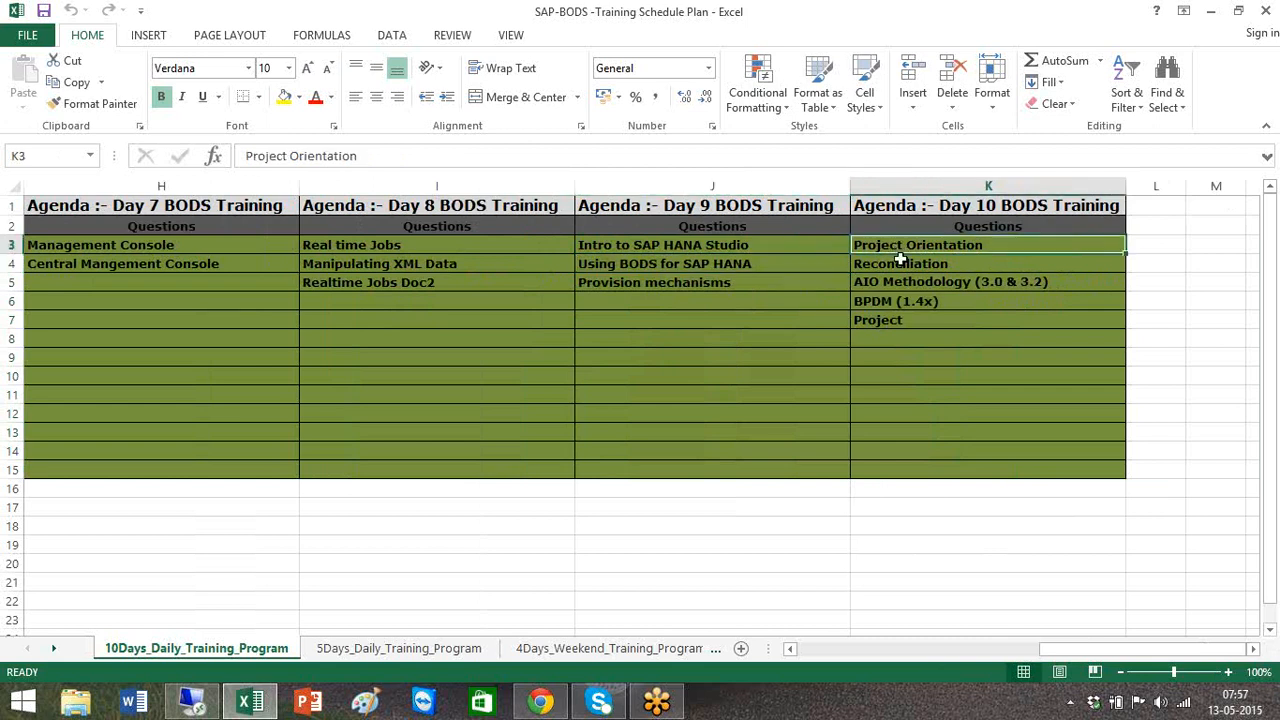
shift+click(1011, 463)
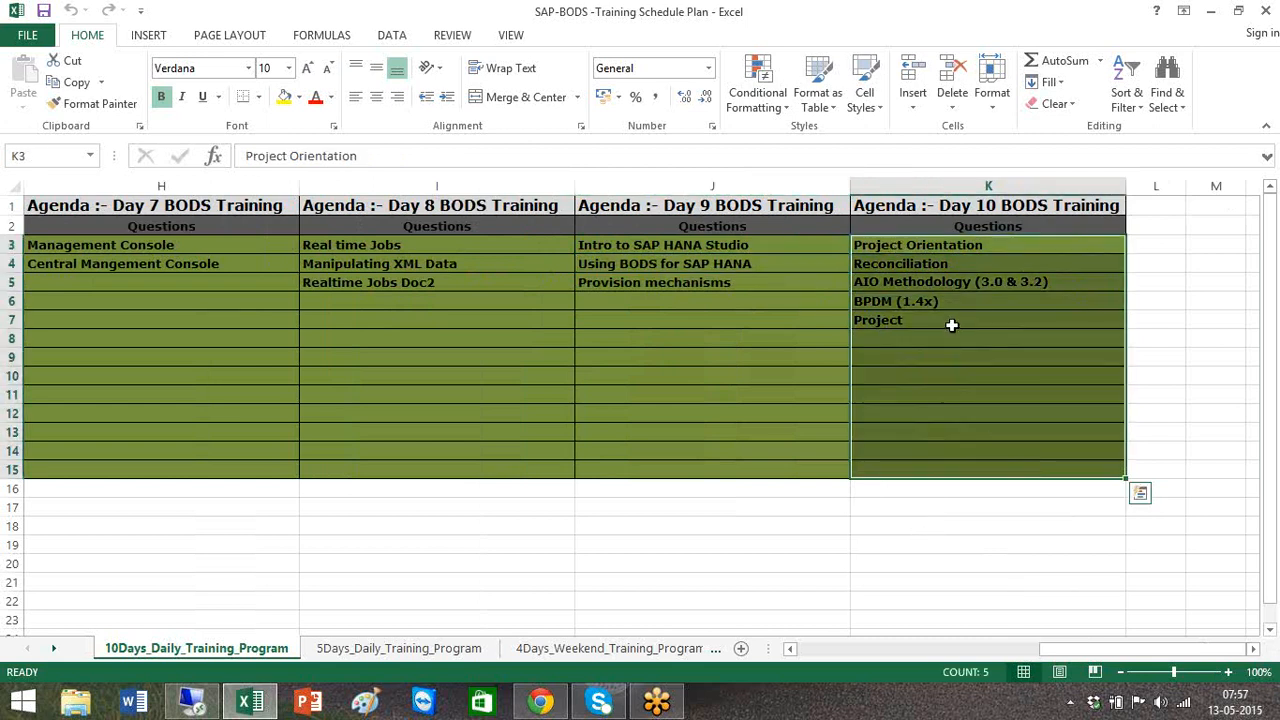
Step: Append RDS to the BPDM (1.4x) topic in the Day 10 agenda
click(970, 301)
double_click(970, 301)
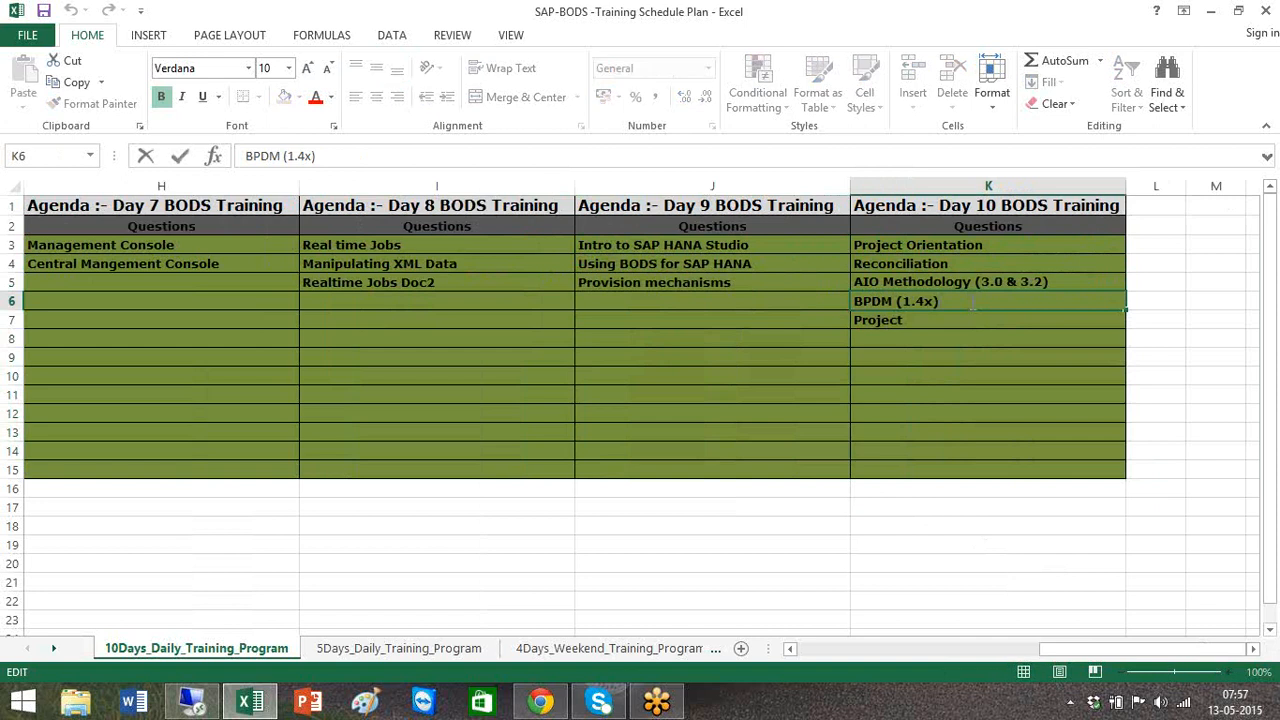
click(968, 286)
click(970, 299)
double_click(970, 300)
text(RDS)
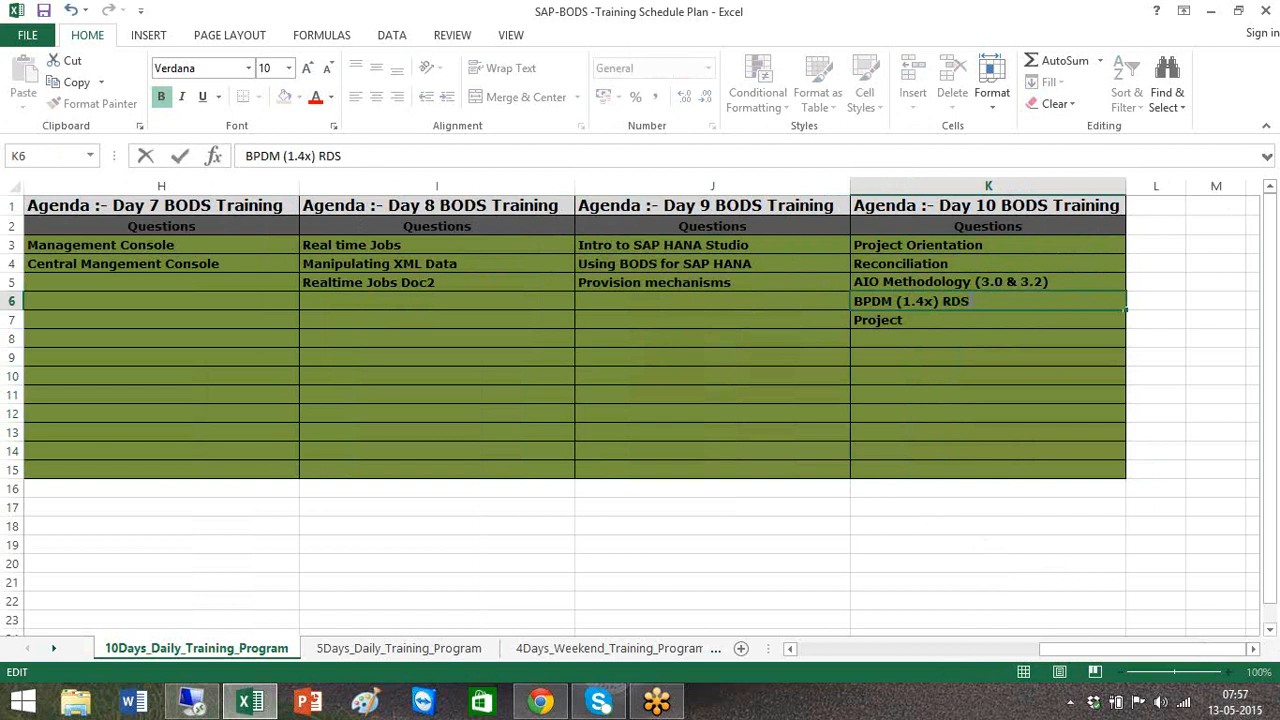
click(897, 341)
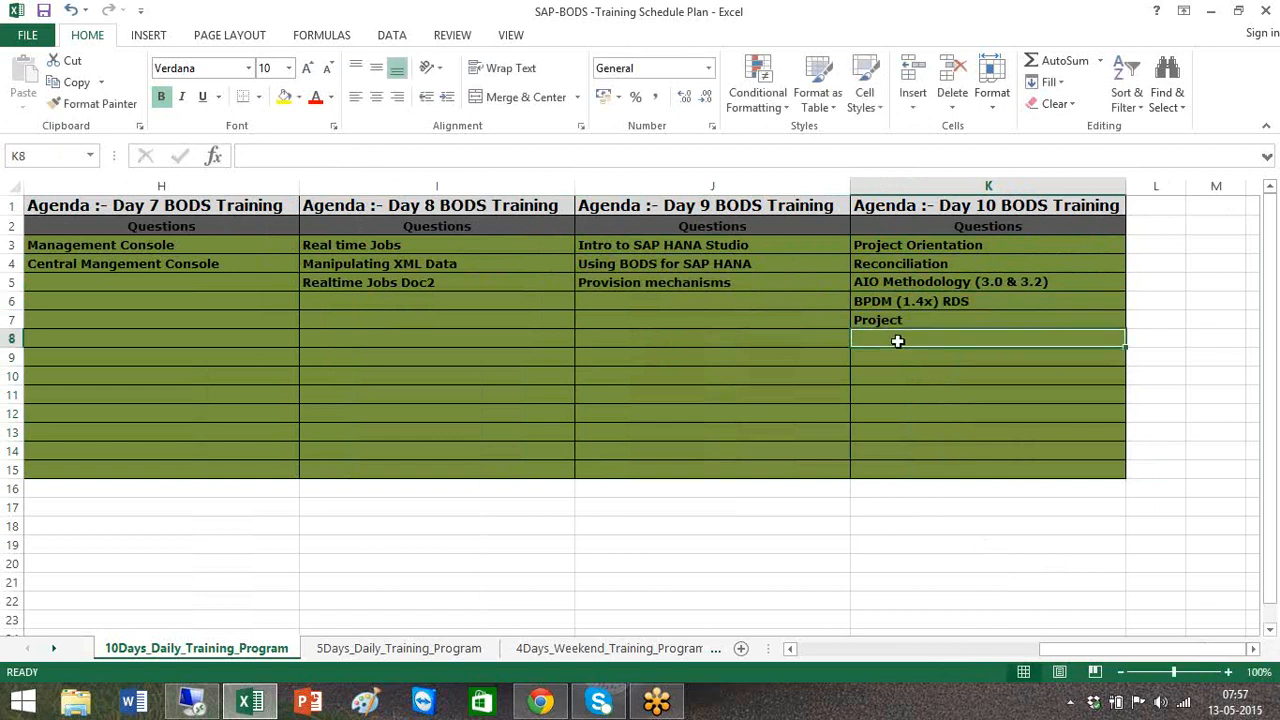
Step: Add the topics Sales and Go-Live / Hypercare in the two rows below Project in the Day 10 agenda
click(947, 319)
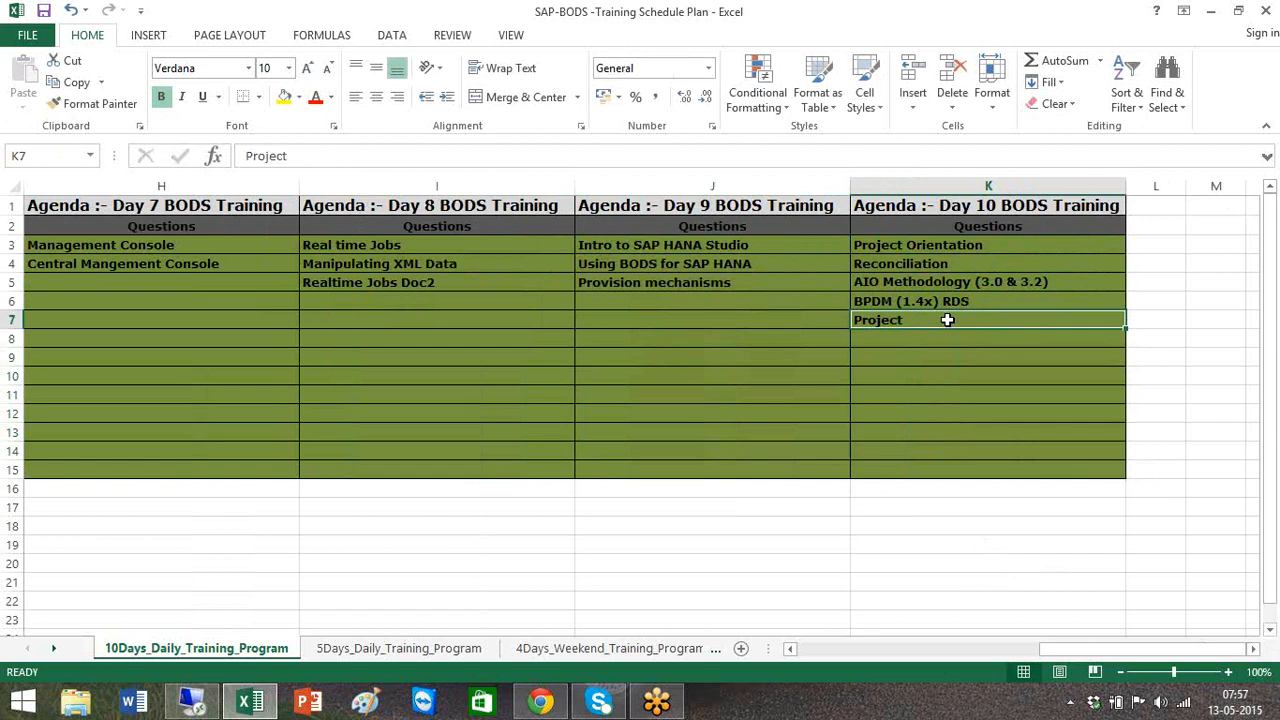
double_click(947, 319)
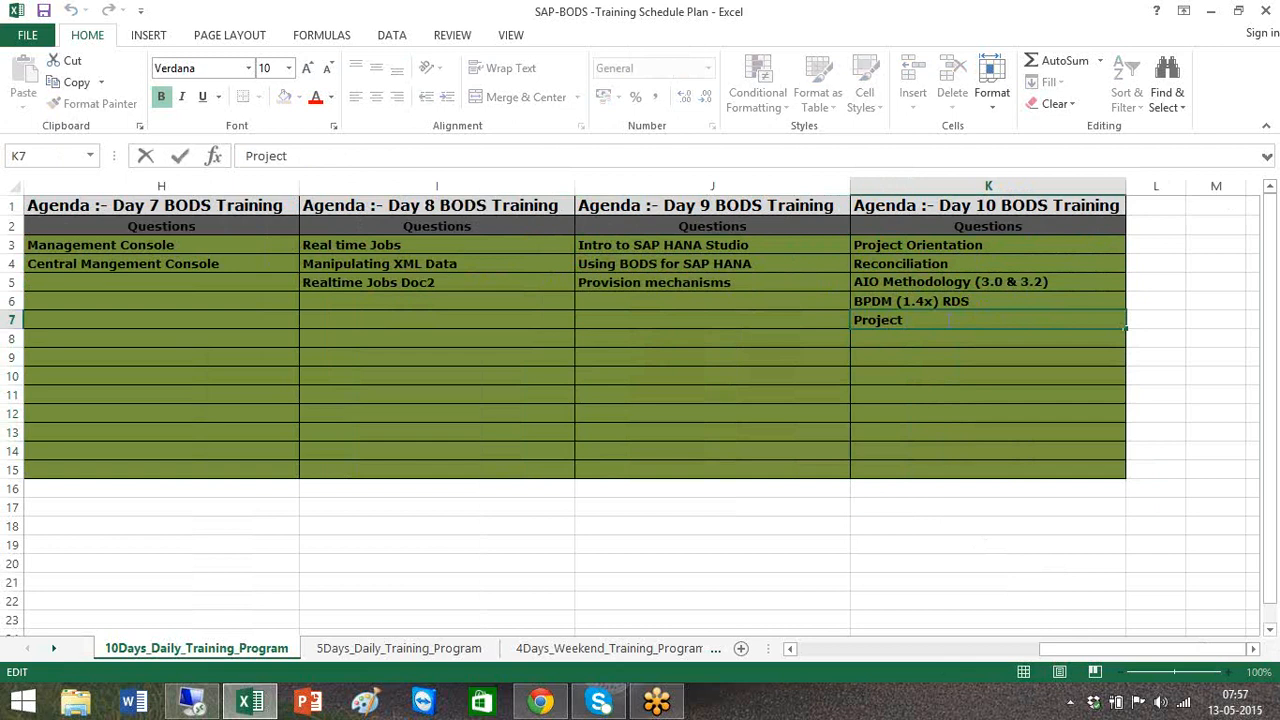
click(897, 340)
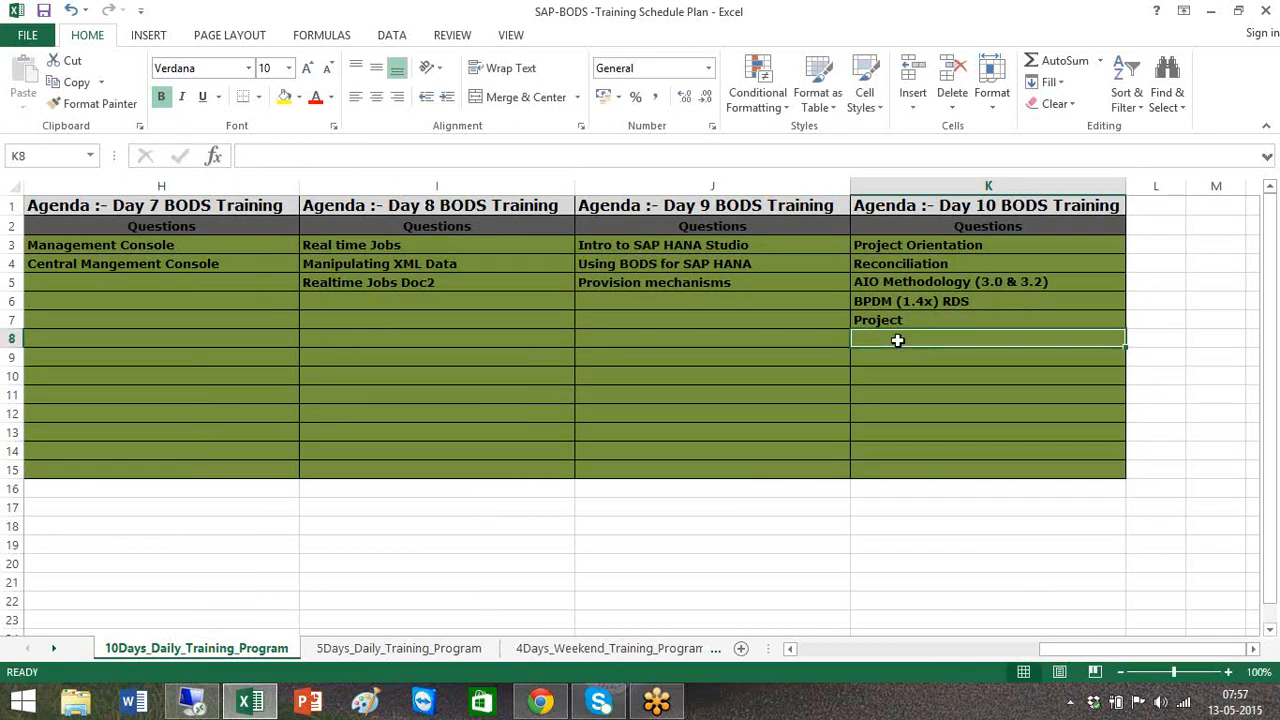
text(Sales)
key(Return)
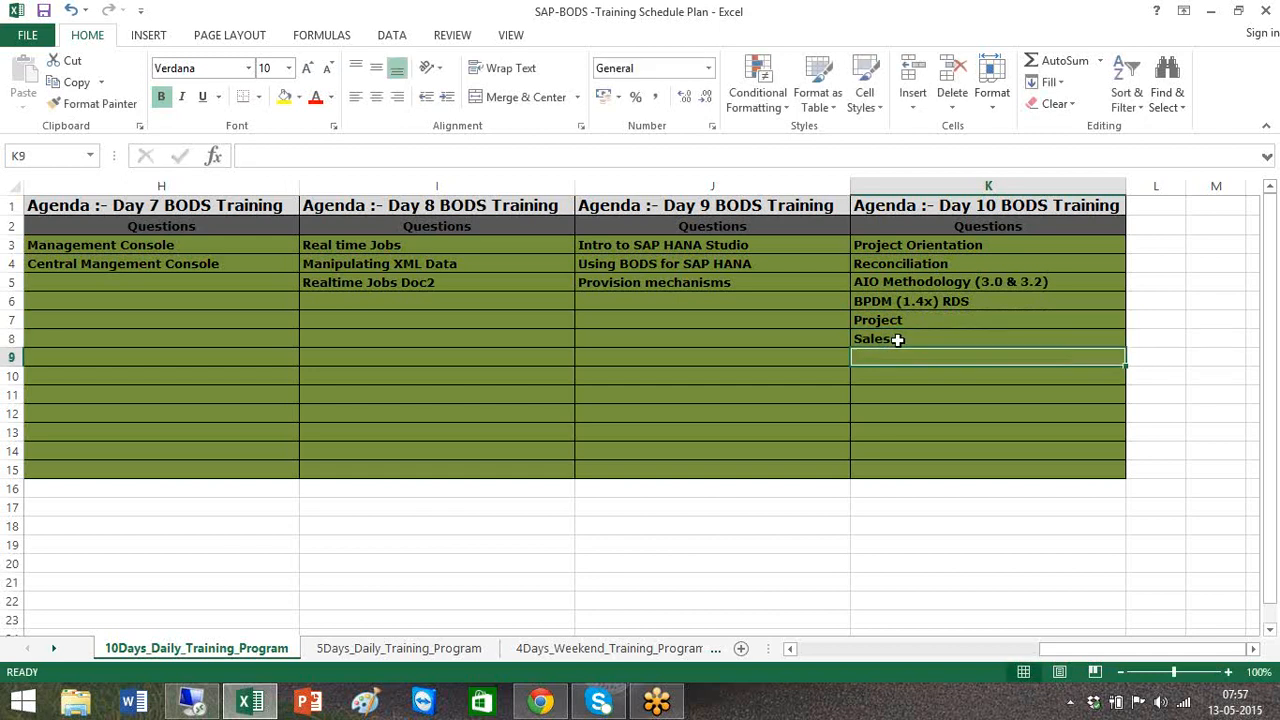
text(Go-Live)
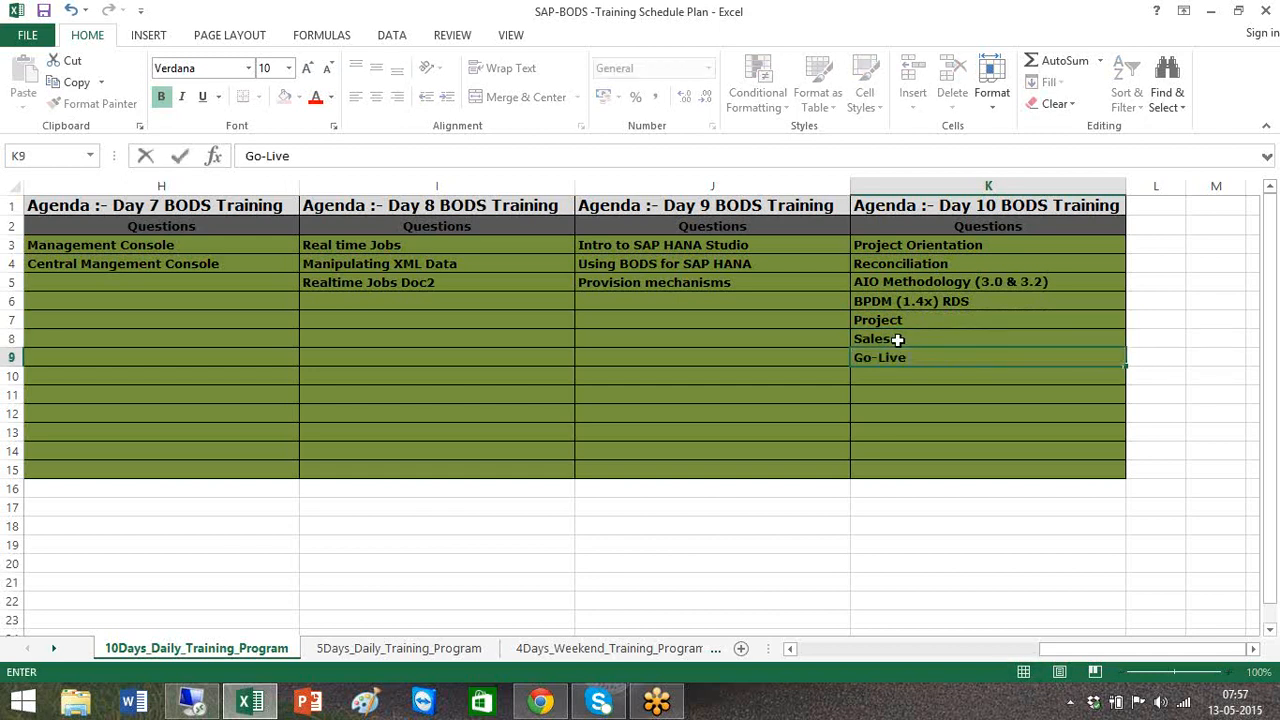
text( / Hypercare)
click(951, 400)
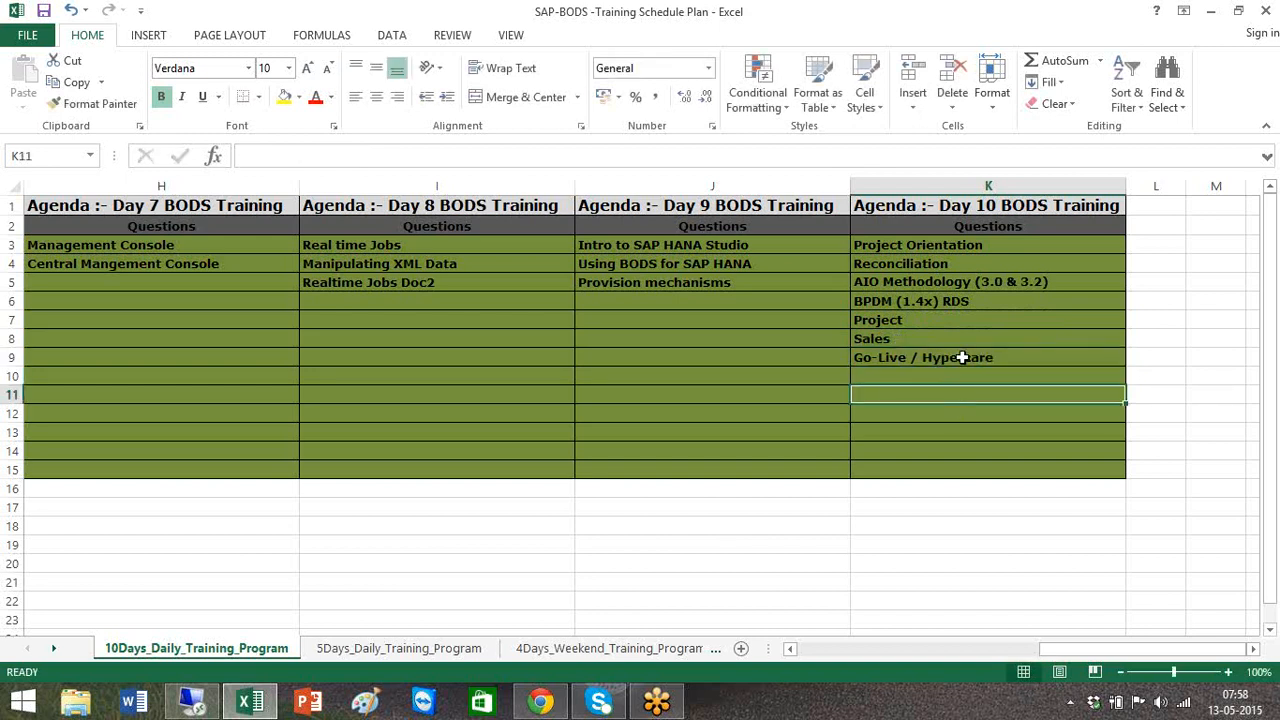
click(962, 357)
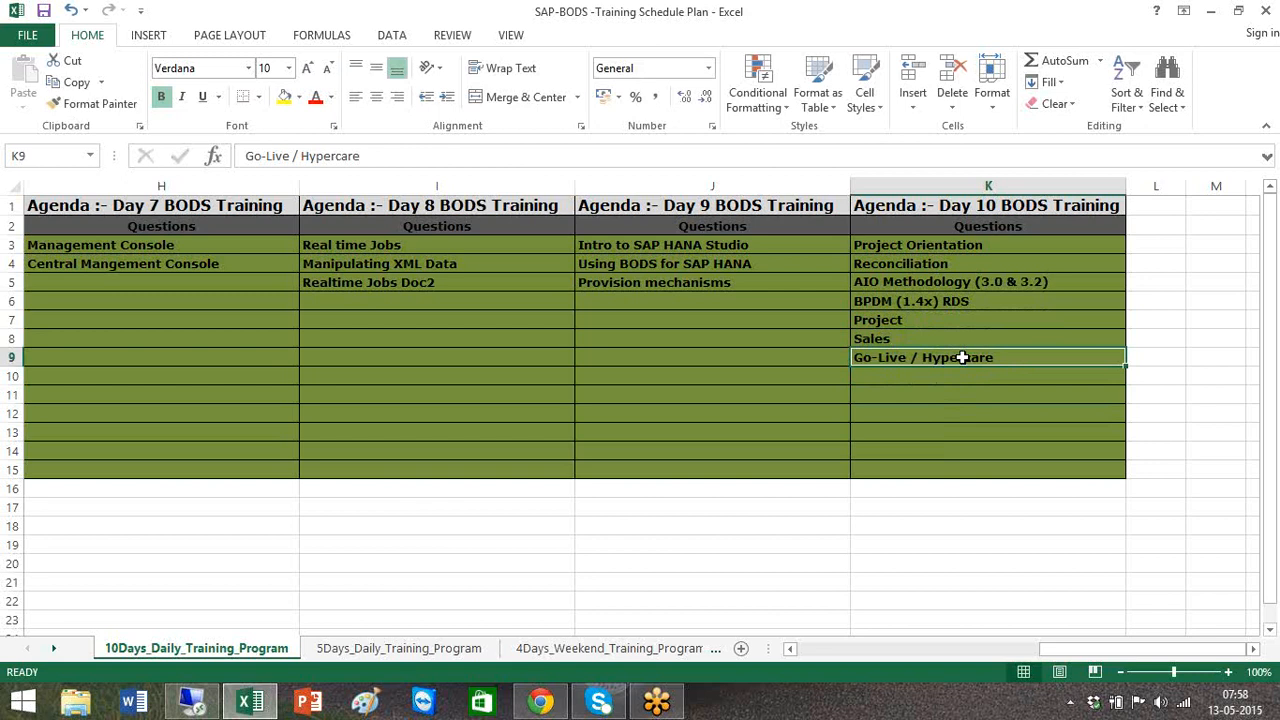
Step: Look over the whole agenda from Day 1 to Day 10, and highlight the two Management Console topics of Day 7
click(790, 650)
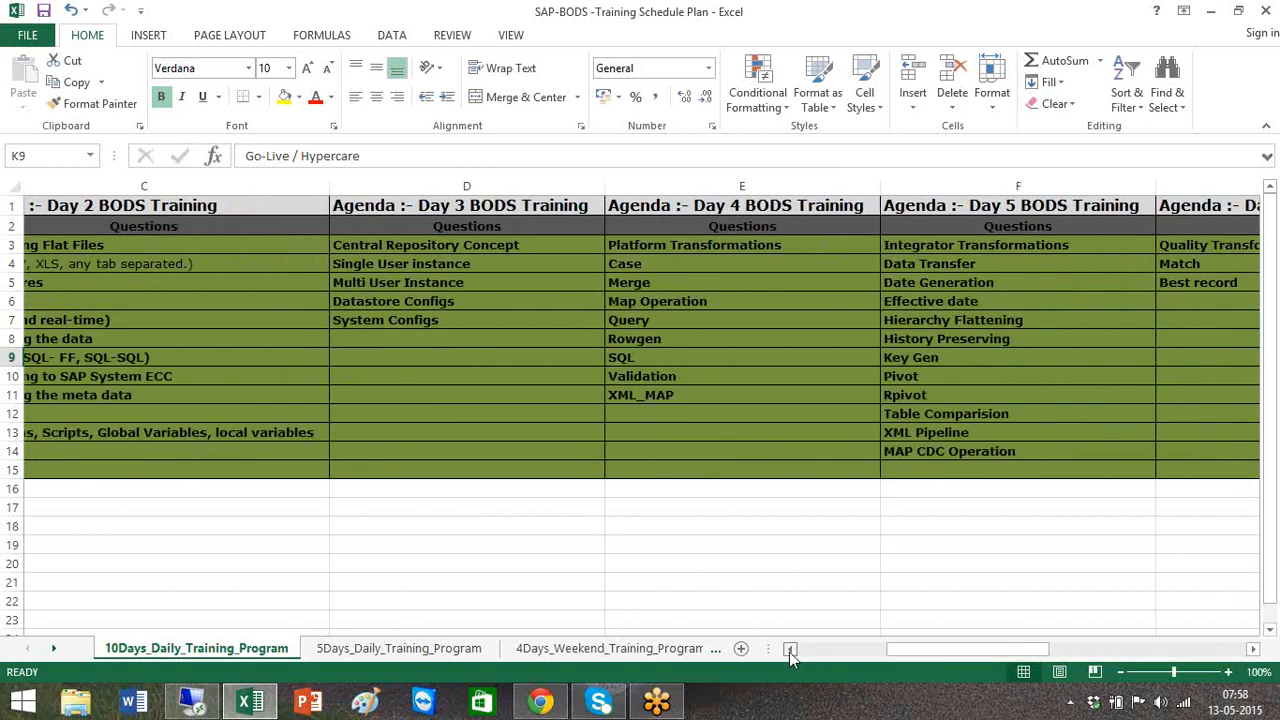
click(790, 650)
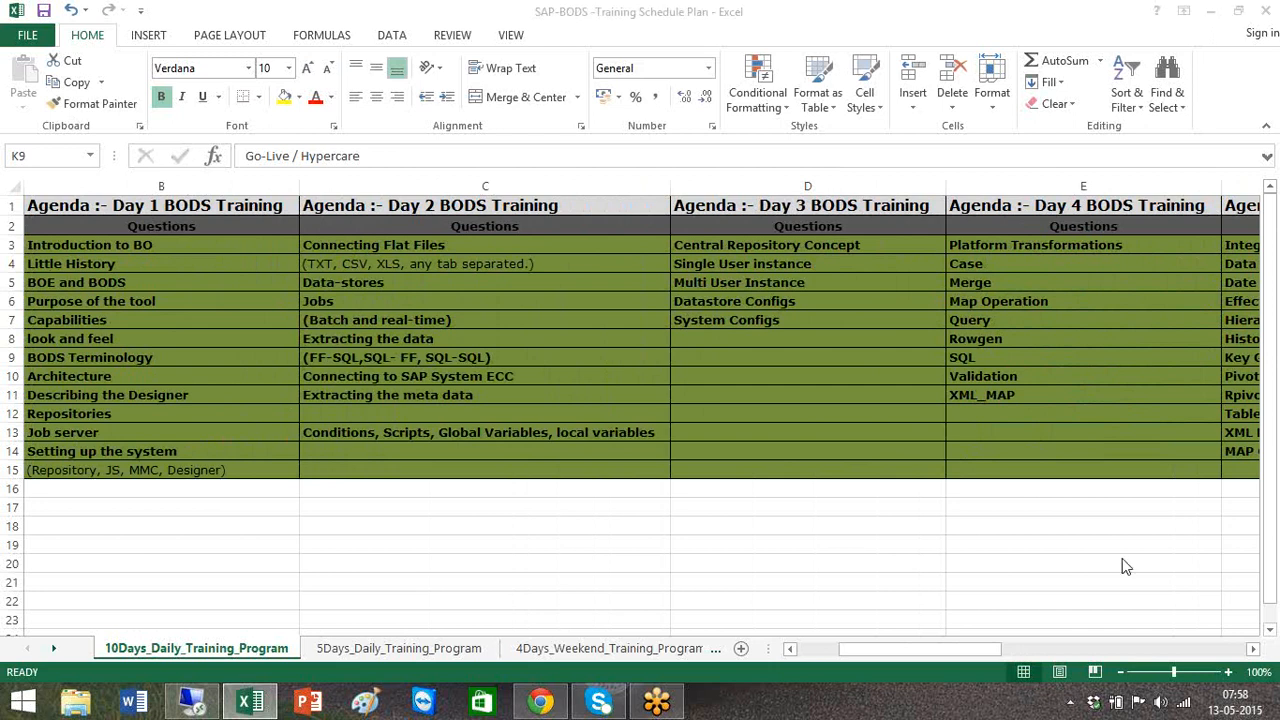
click(1099, 656)
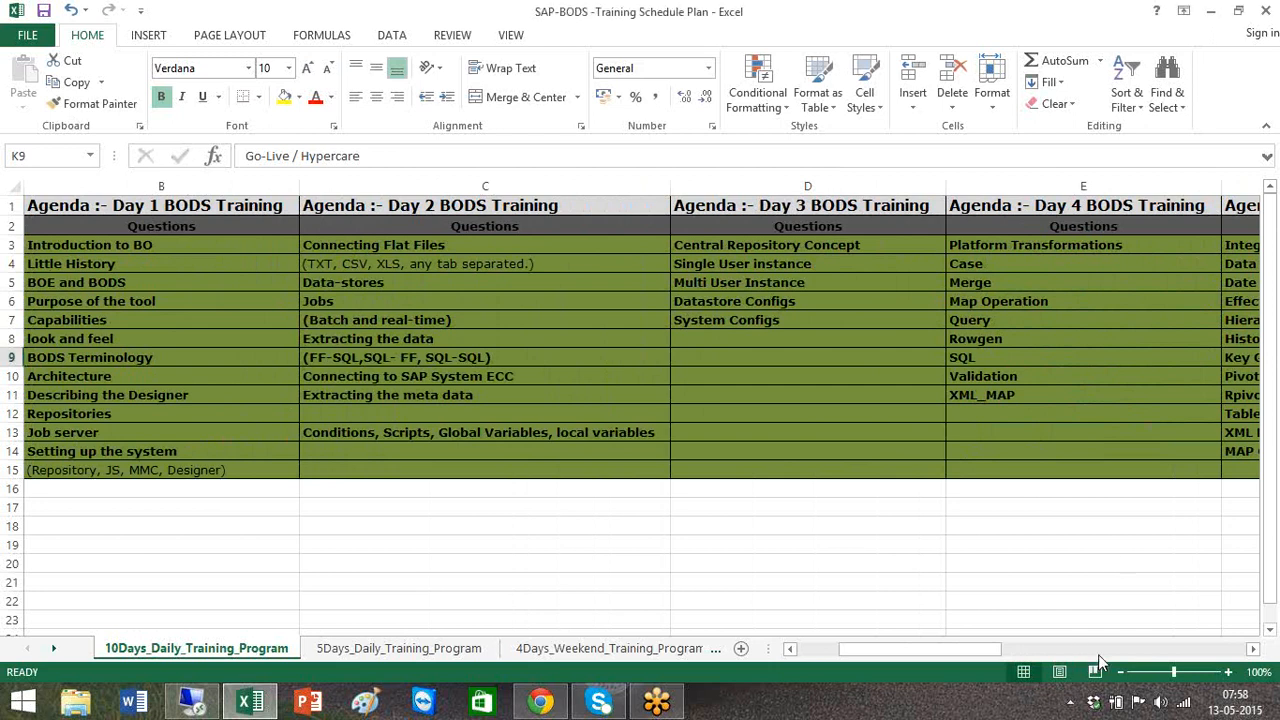
click(1099, 656)
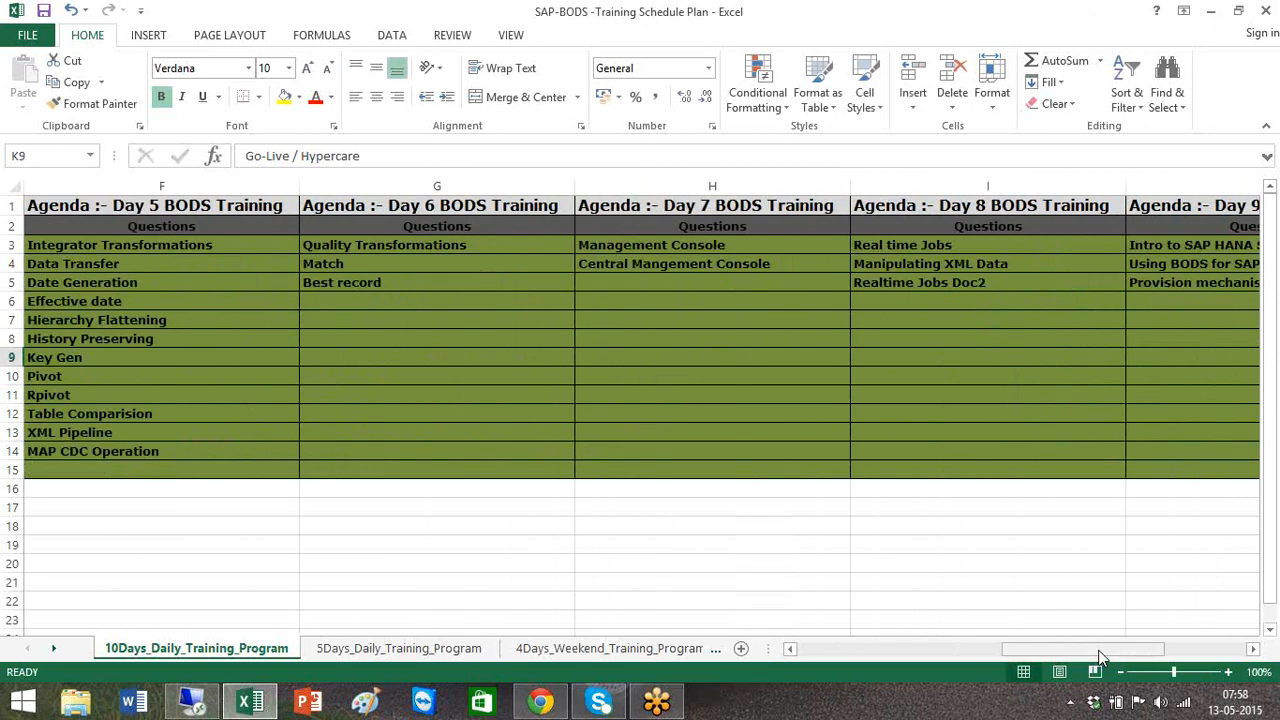
drag(1099, 656, 1176, 648)
click(1018, 547)
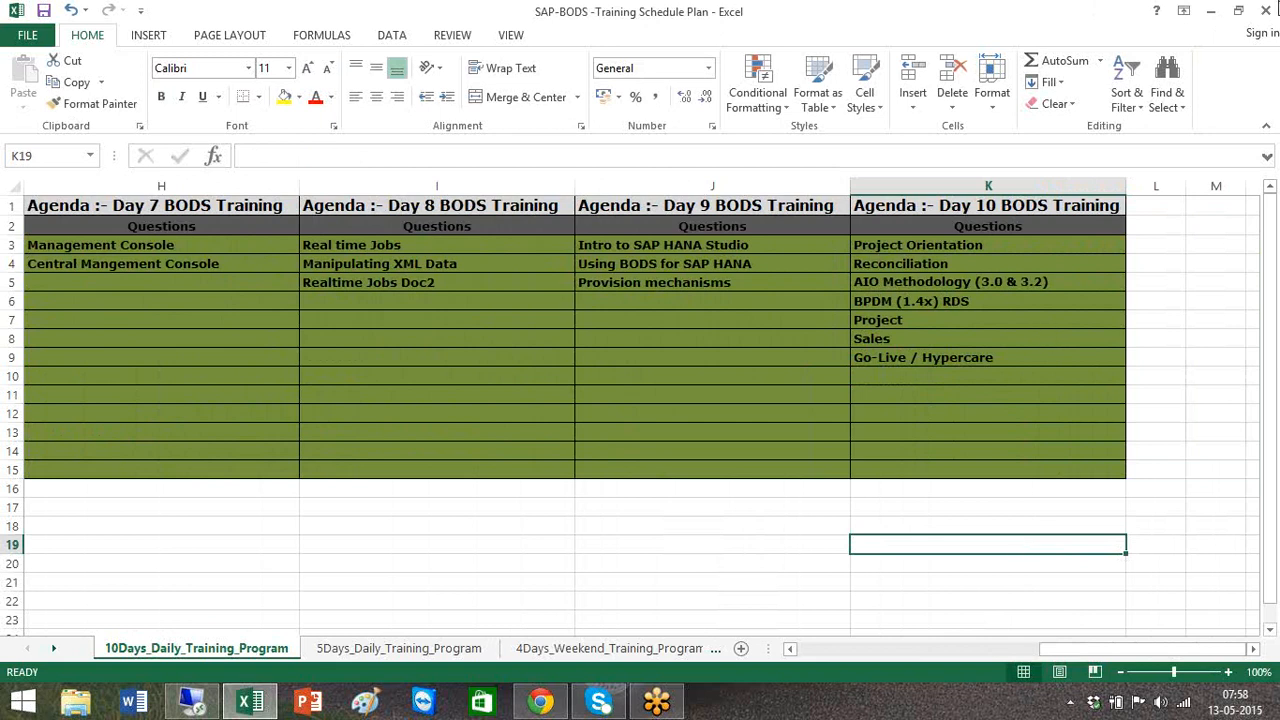
click(1262, 16)
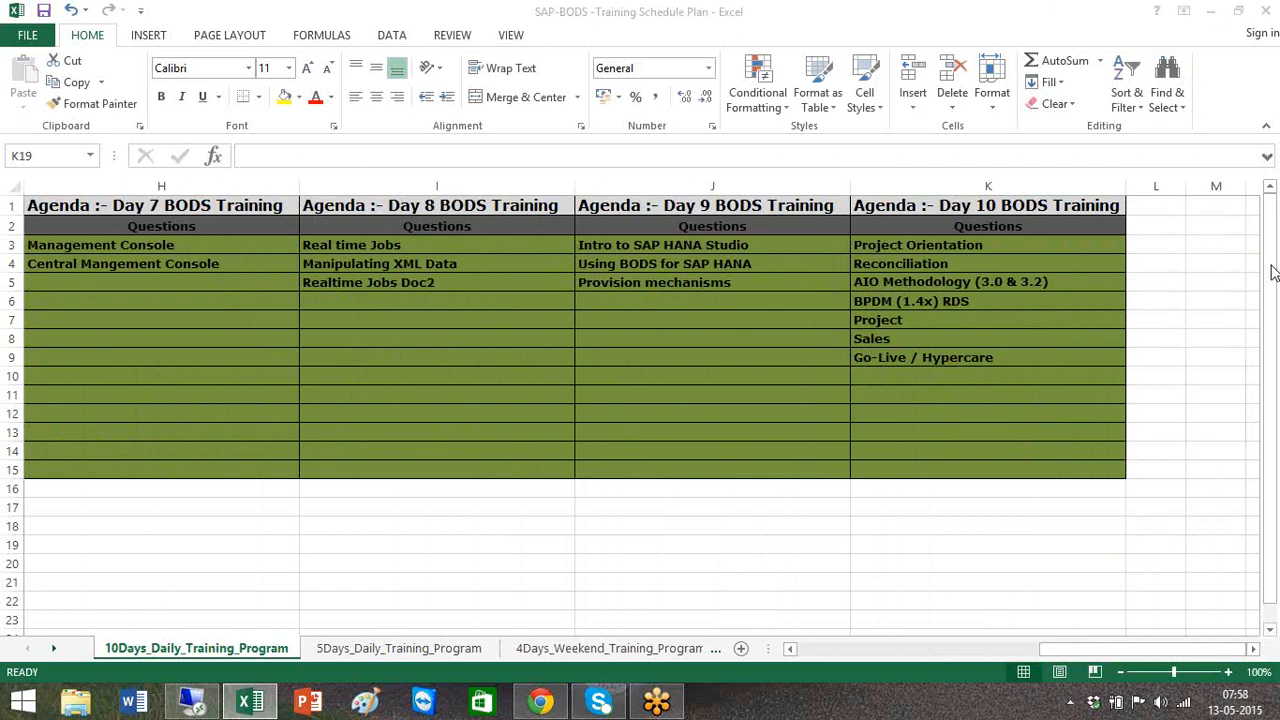
click(175, 244)
drag(175, 244, 177, 265)
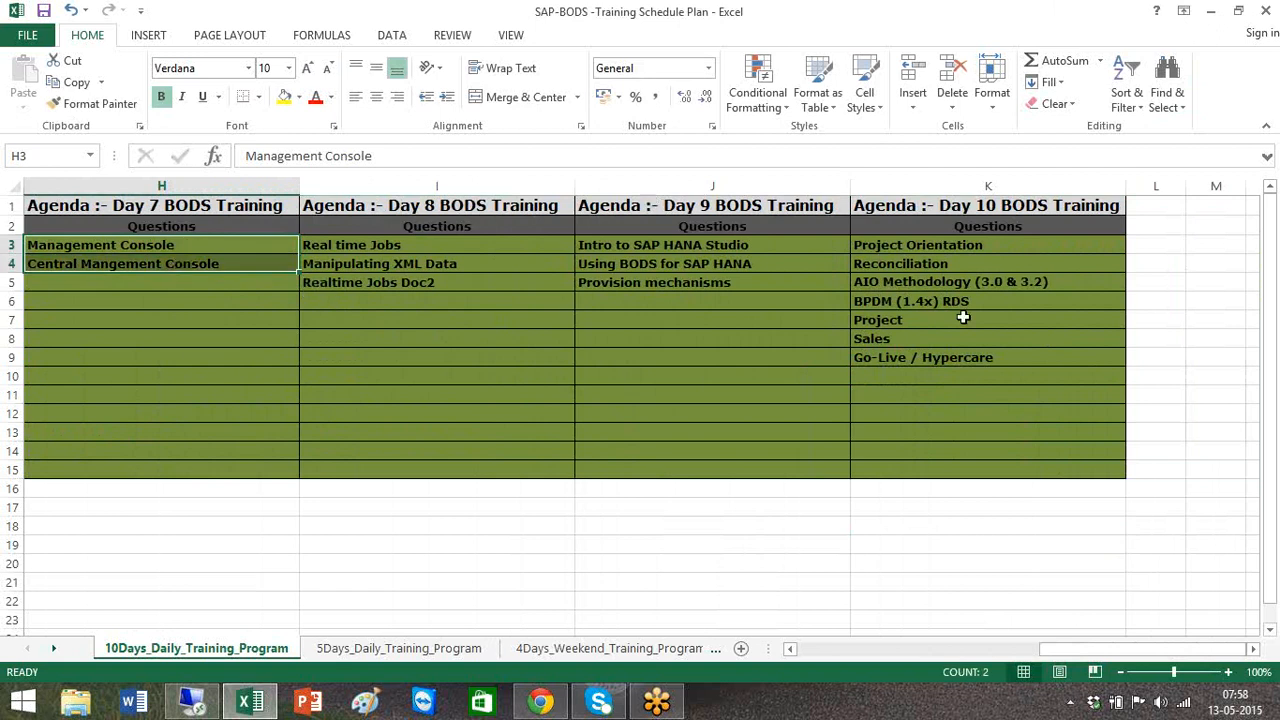
click(1277, 323)
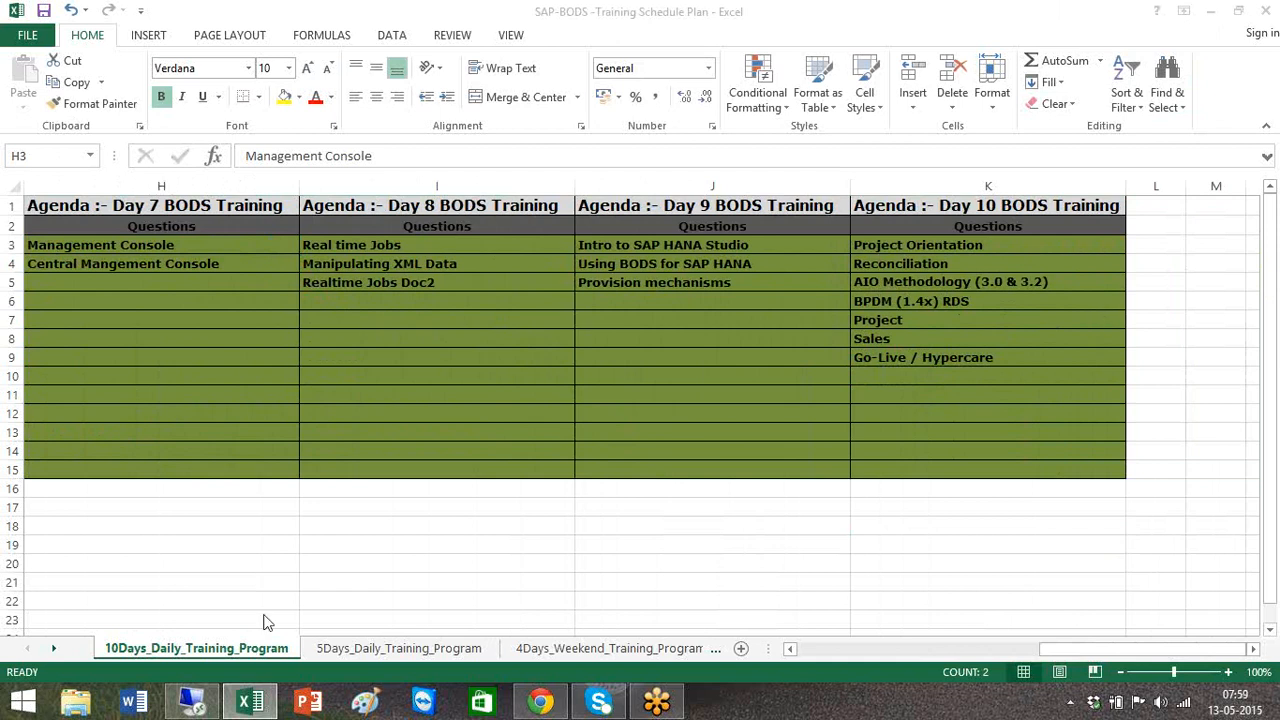
Step: Return to the remote desktop session and open the Data Services Repository Manager from the SAP Data Services 4.2 programs
click(193, 705)
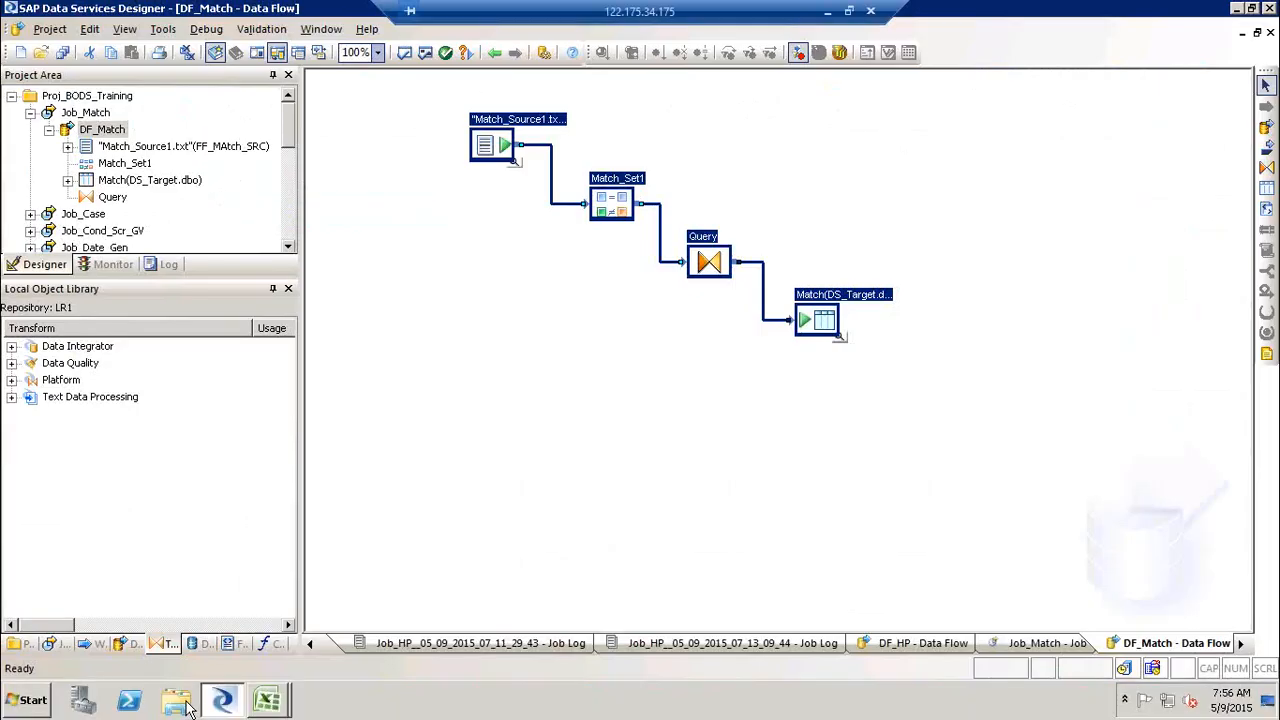
click(30, 697)
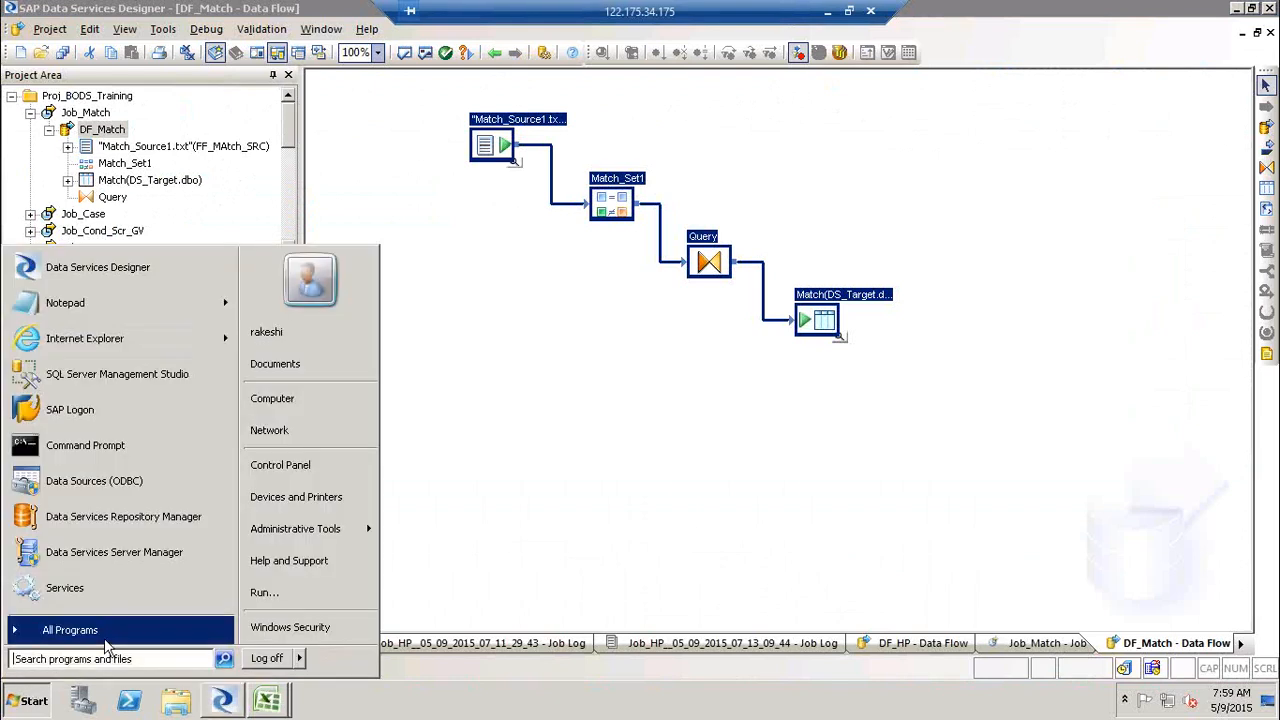
click(104, 638)
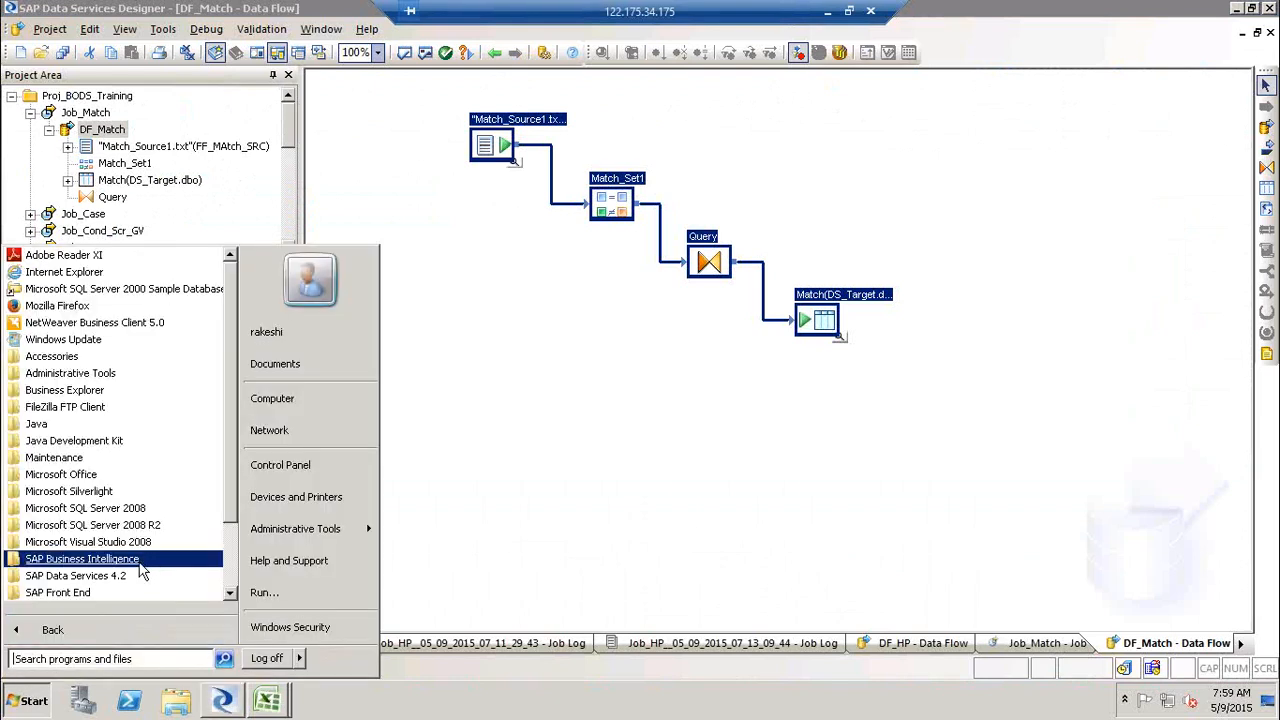
click(134, 576)
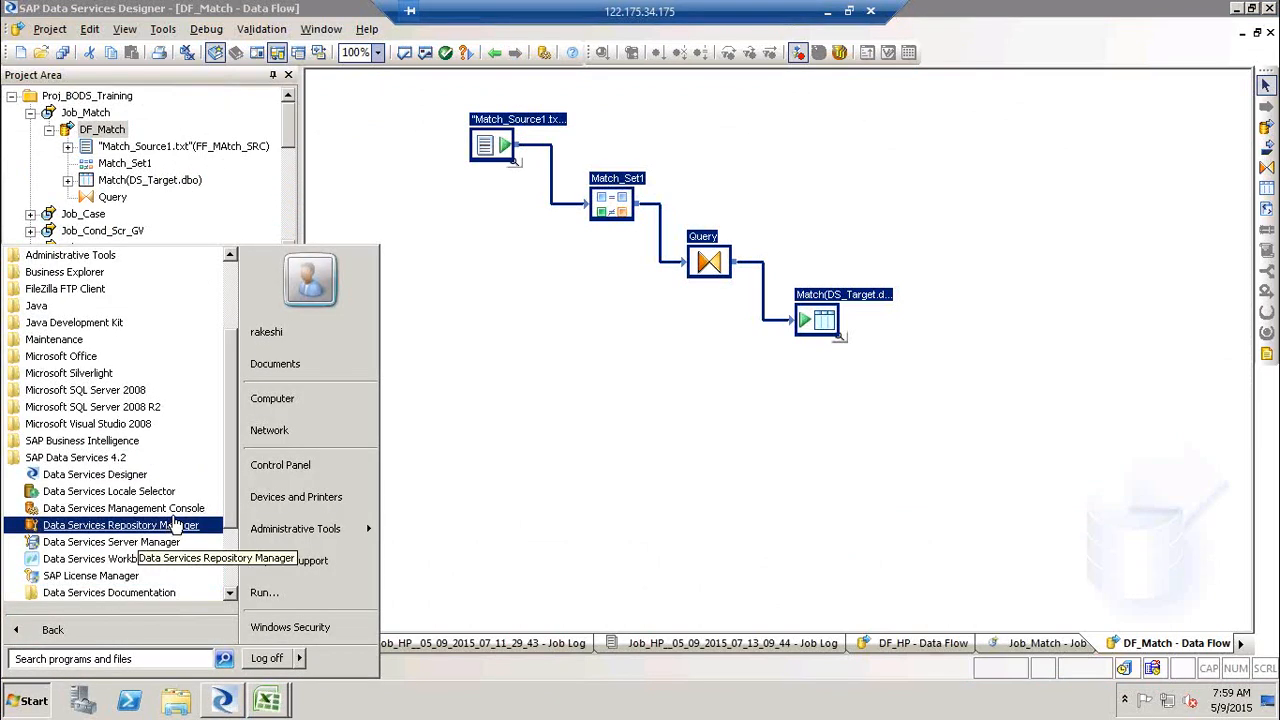
click(158, 525)
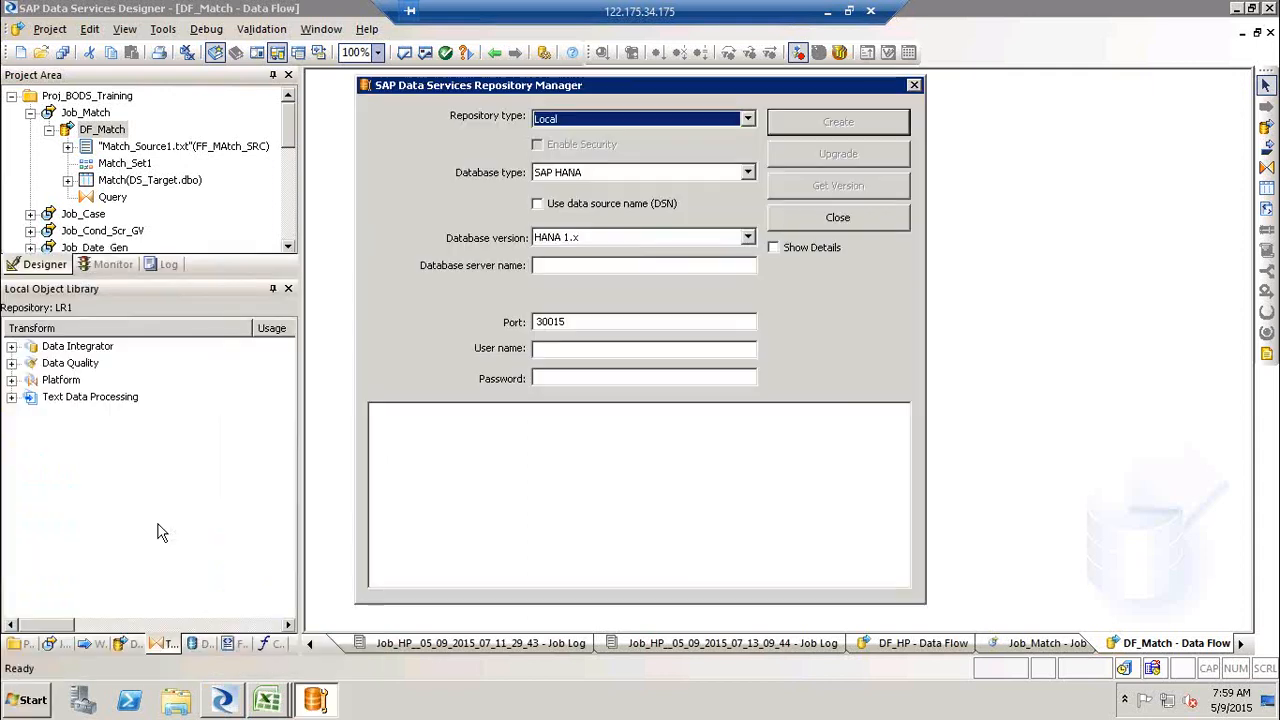
Step: Try the Profiler and Central repository types in turn, and set the repository type back to Local
click(748, 121)
click(696, 158)
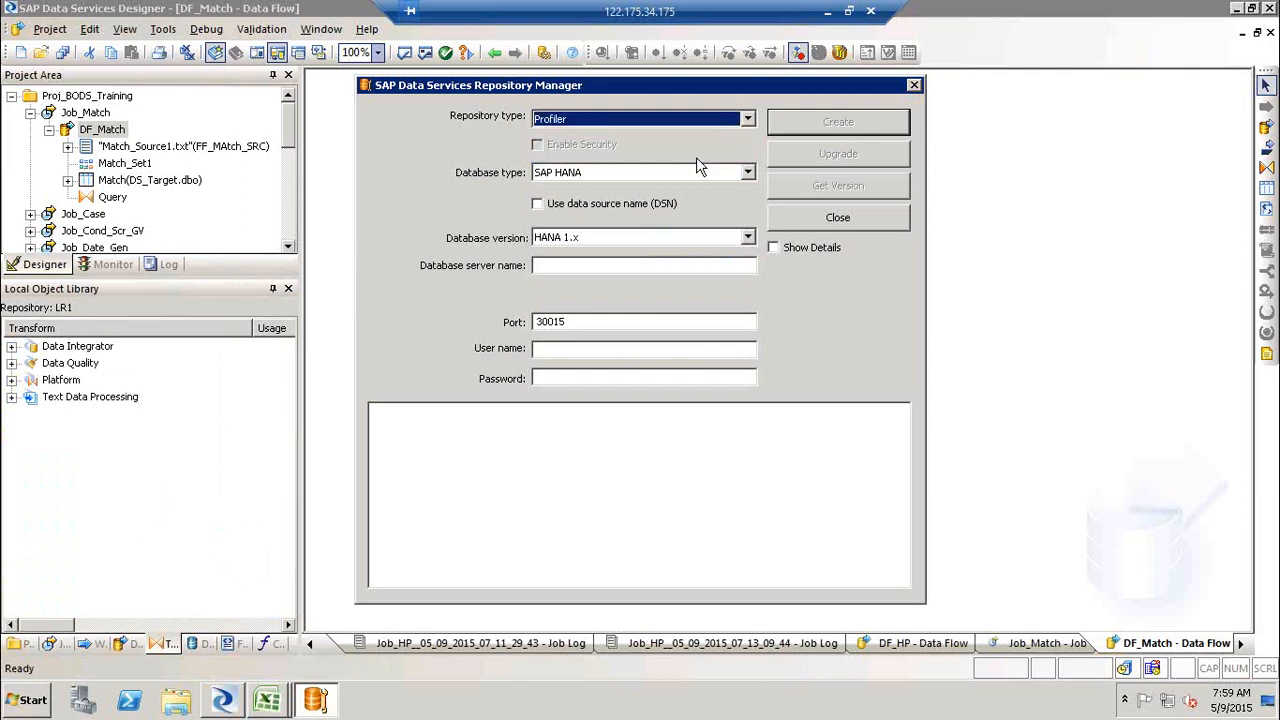
click(747, 120)
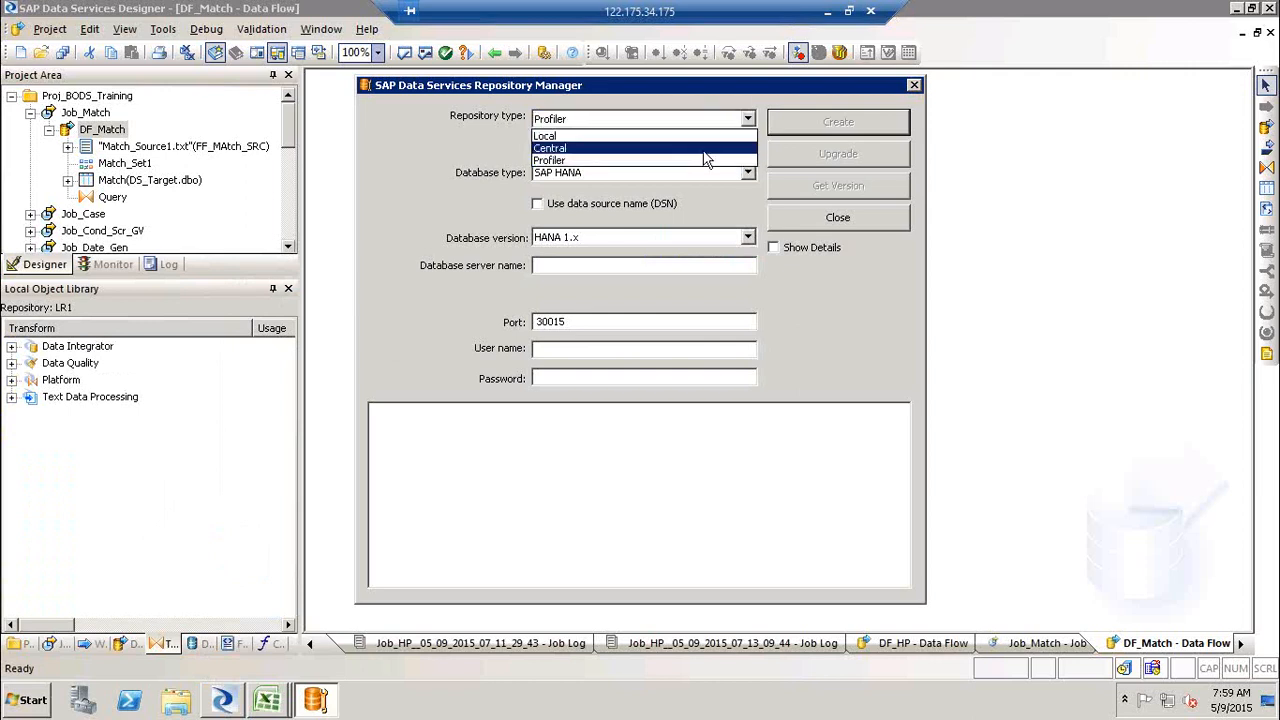
click(704, 150)
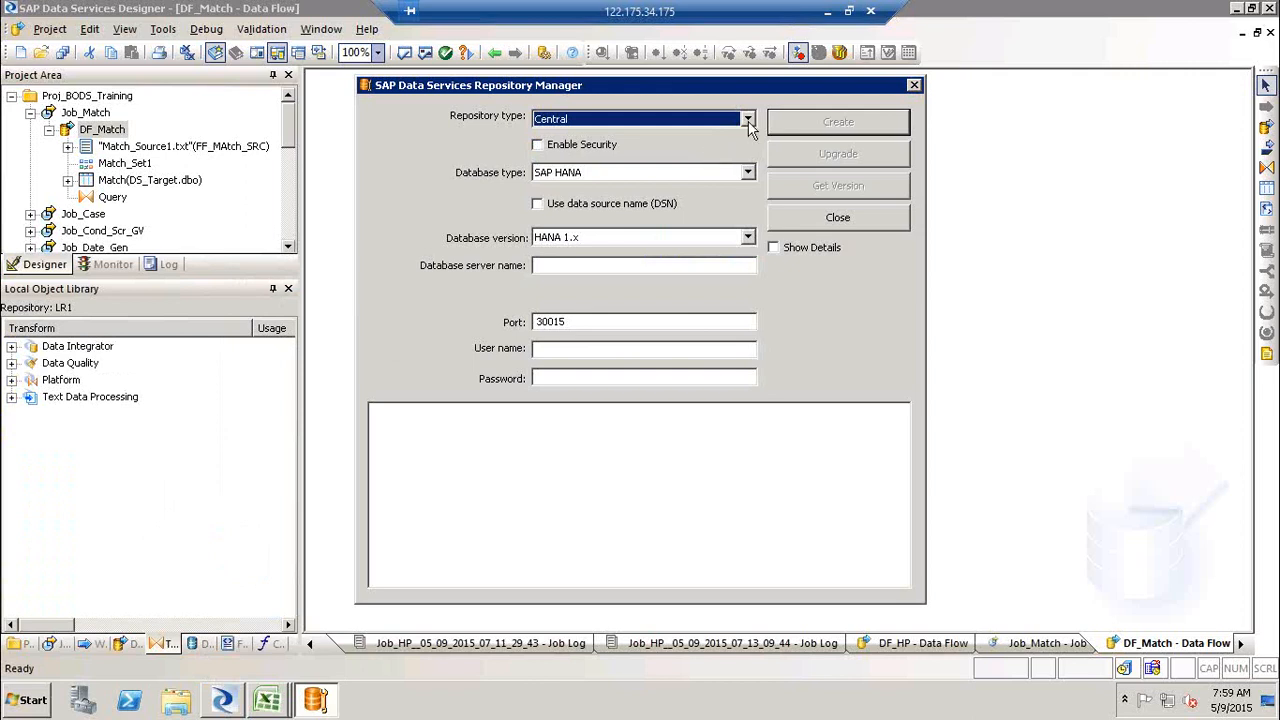
click(748, 120)
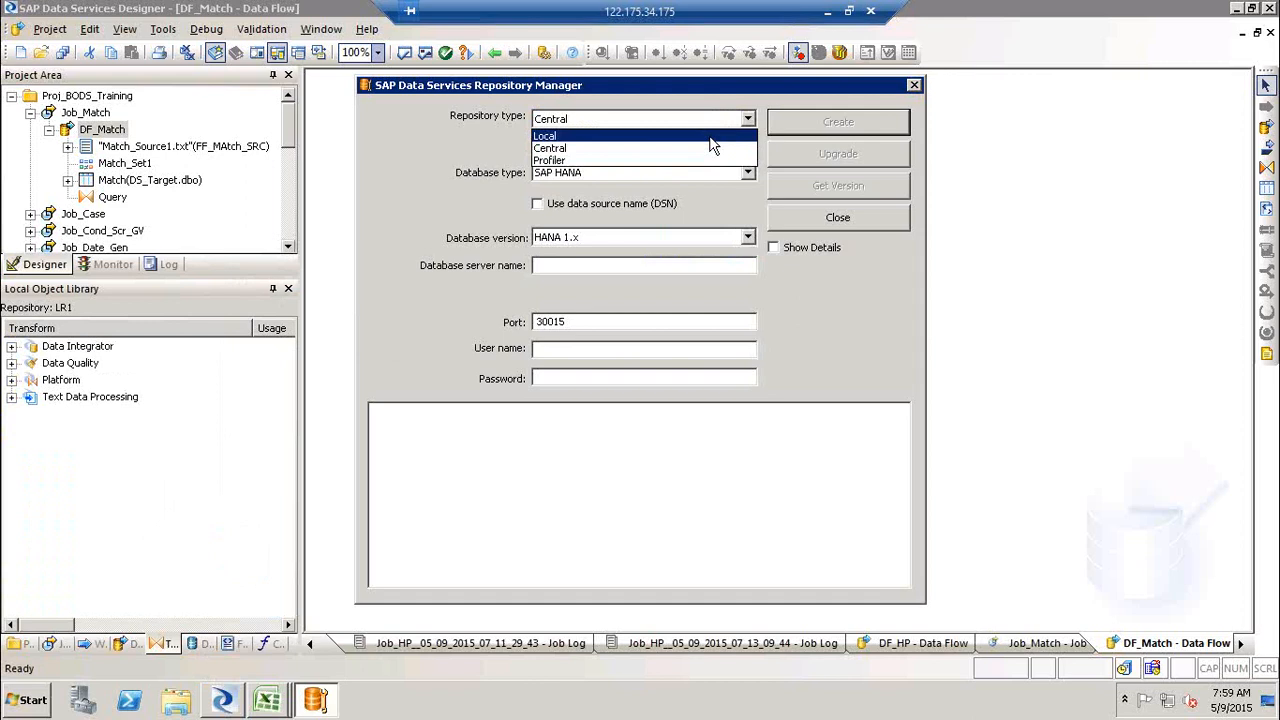
click(710, 140)
Step: Open a blank Notepad document and enter "1) DB" as the first line of a numbered list
key(super+r)
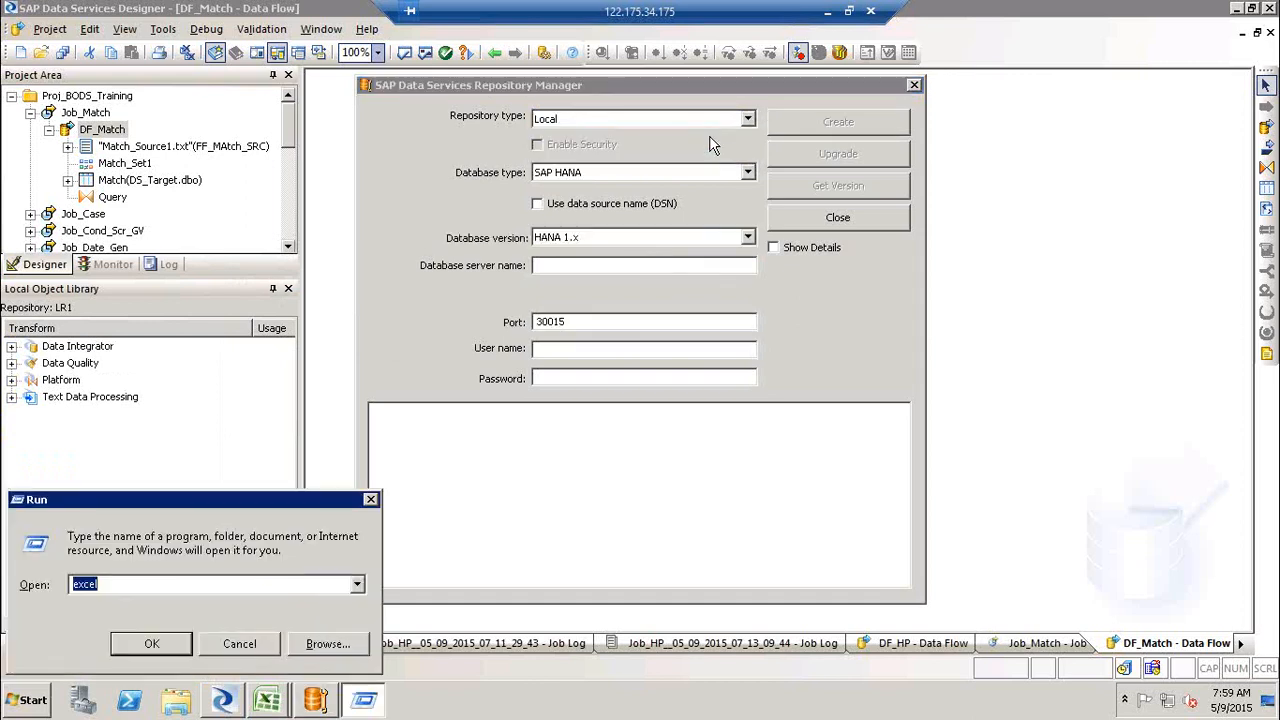
text(notepad)
key(Return)
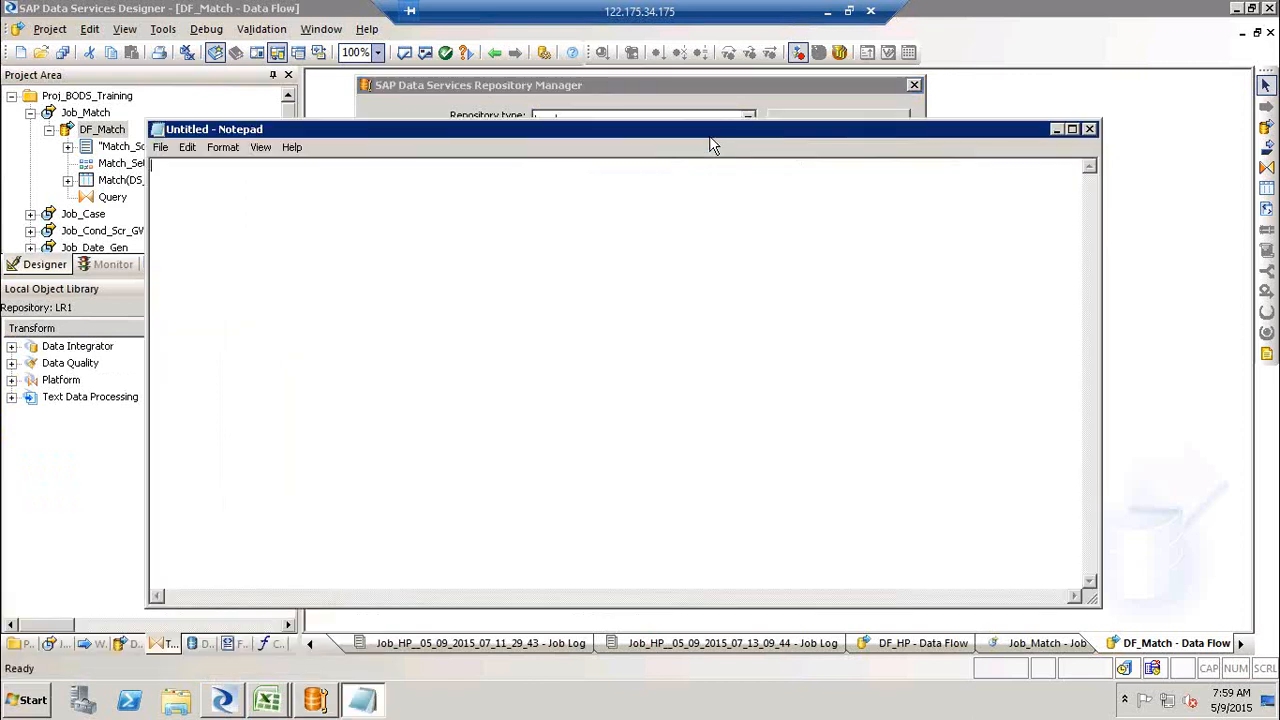
text(1) DB )
Step: Add "2) LR" and "3) JS ( add your LR to JS)" as the second and third lines of the Notepad list
text(2) )
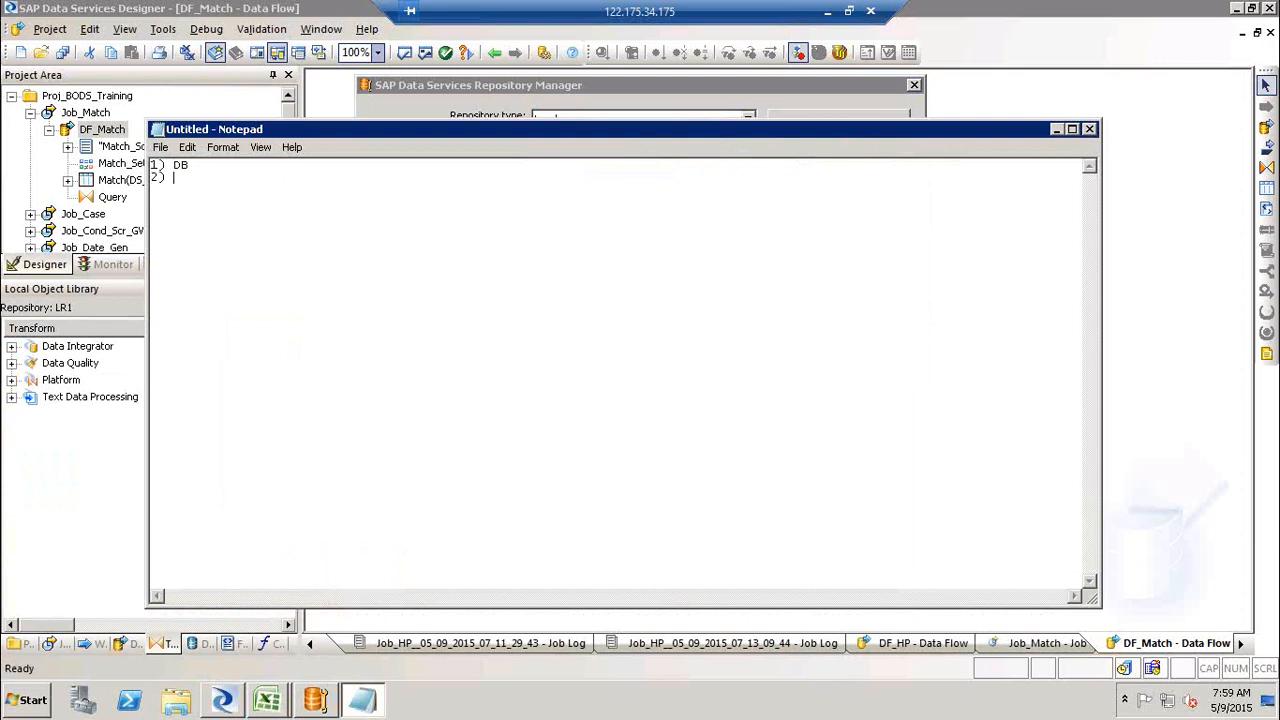
text(LR )
text(3) JS)
text( ()
text( add your LR)
text( to JH)
key(BackSpace)
text(S)
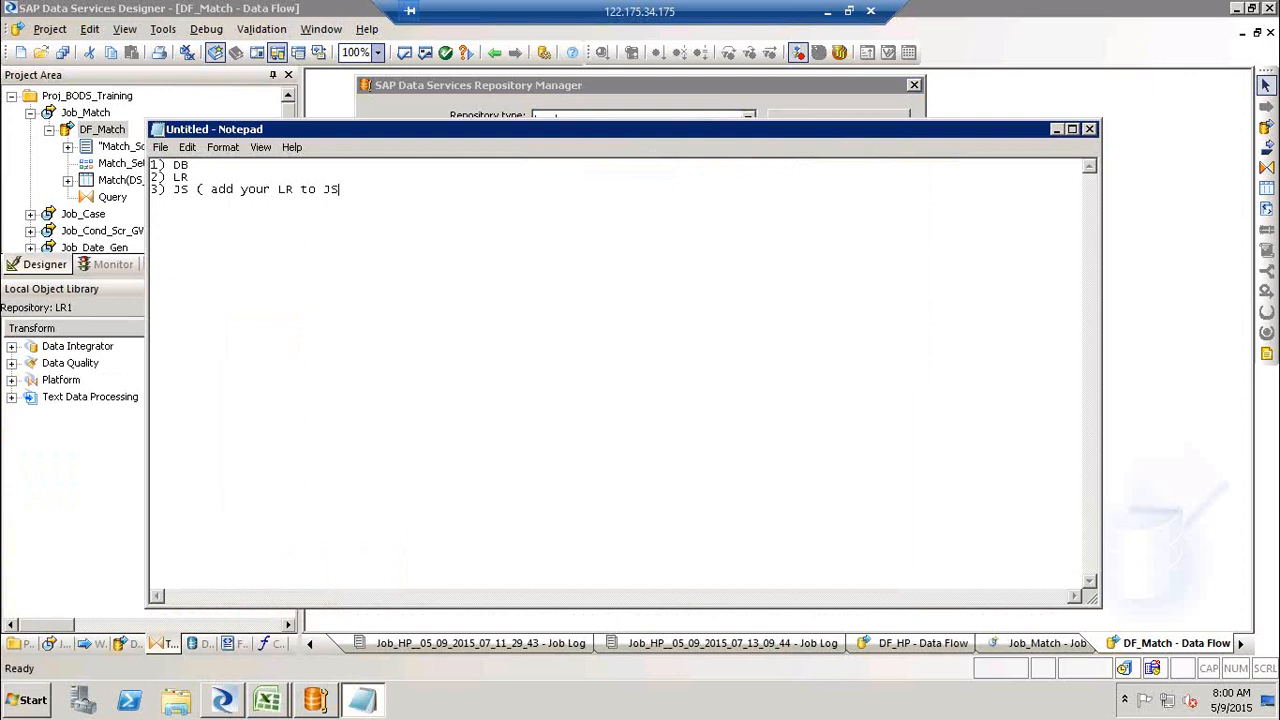
text())
Step: Open the Data Services Server Manager from the SAP Data Services 4.2 programs and allow it to make changes to the computer
click(40, 700)
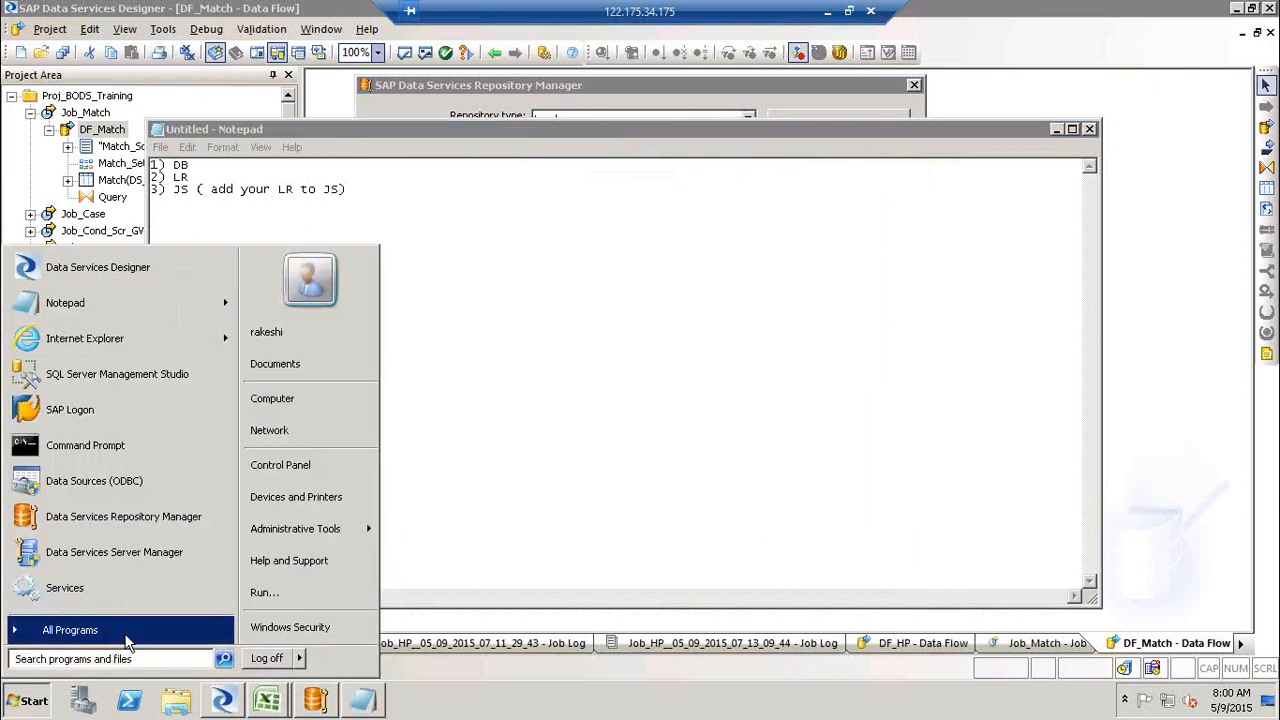
click(70, 630)
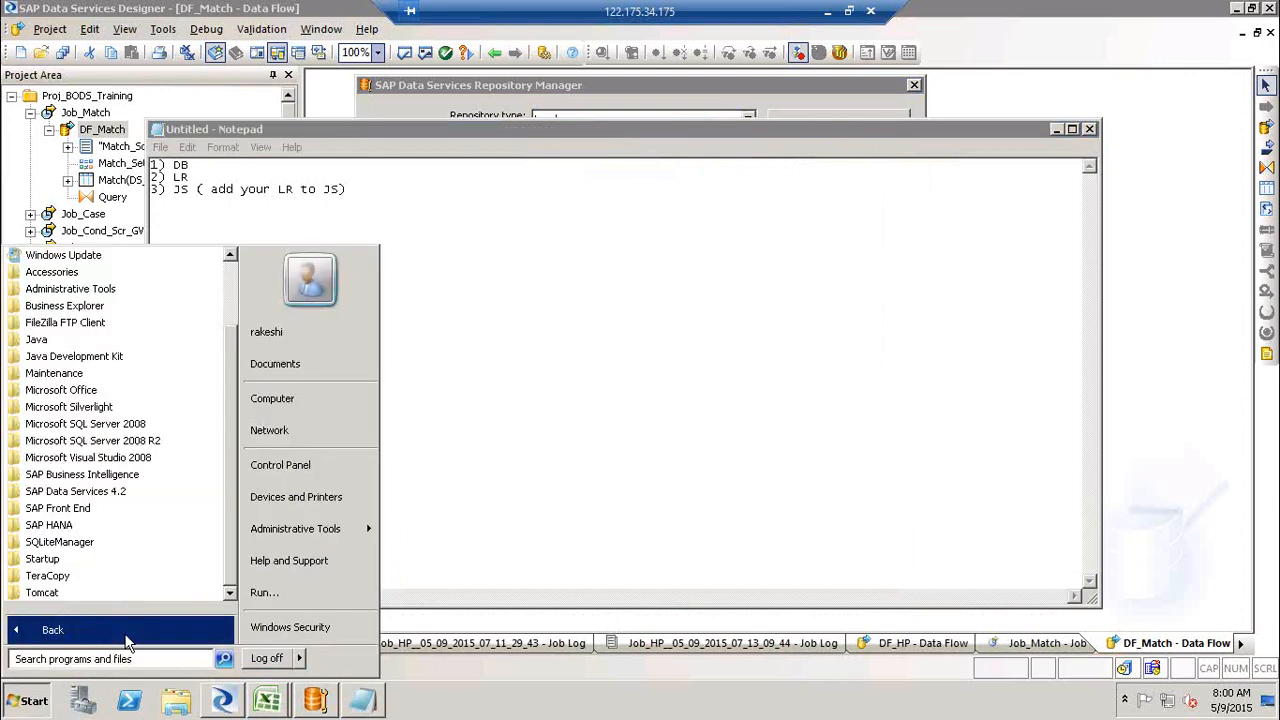
click(122, 492)
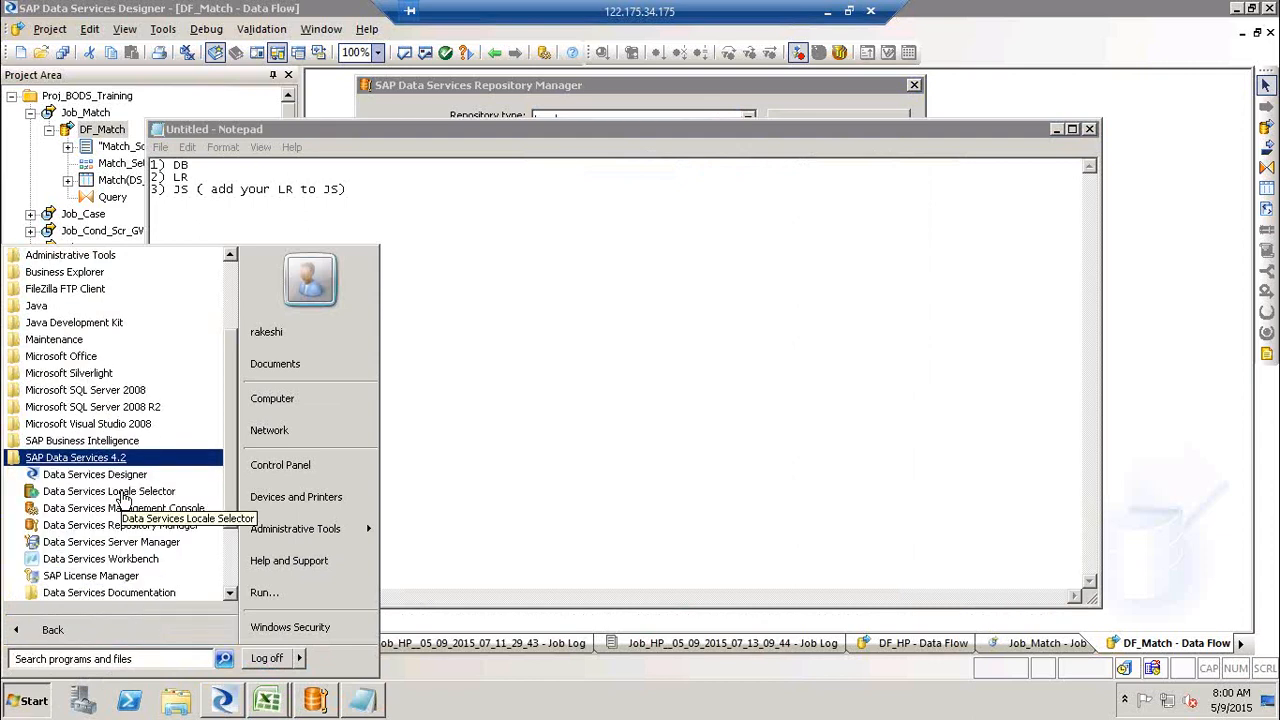
click(140, 543)
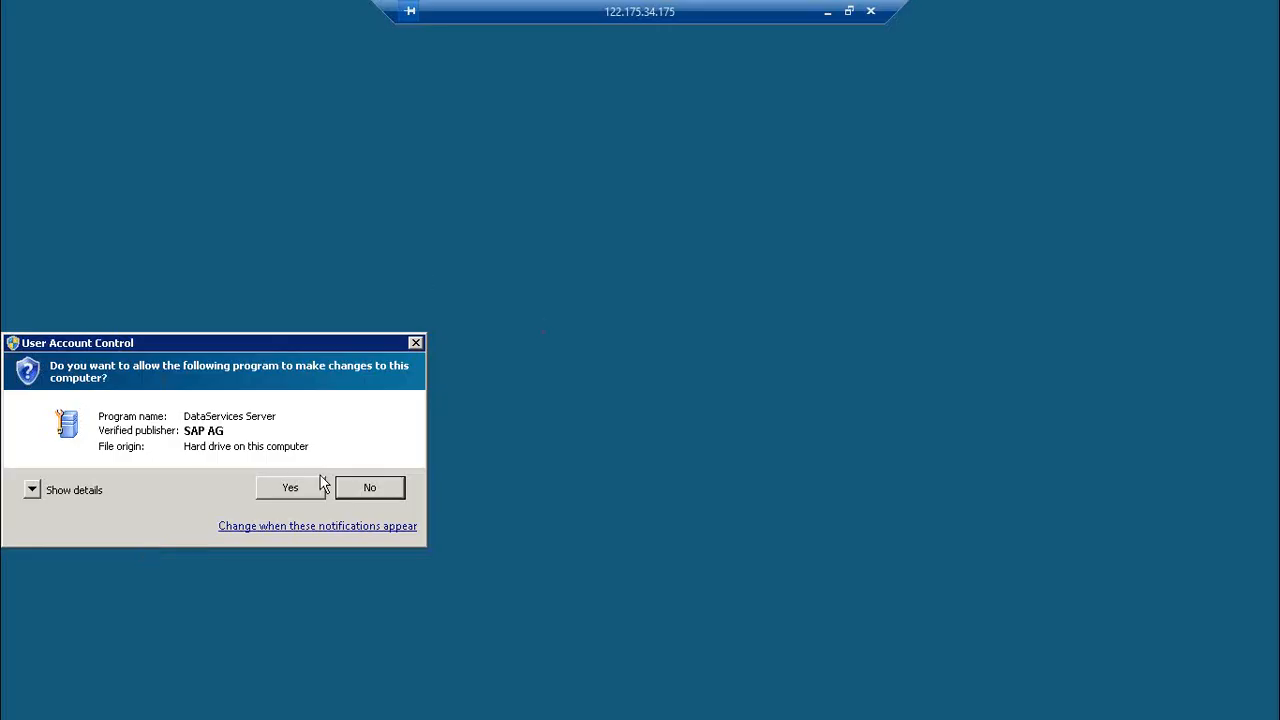
click(296, 489)
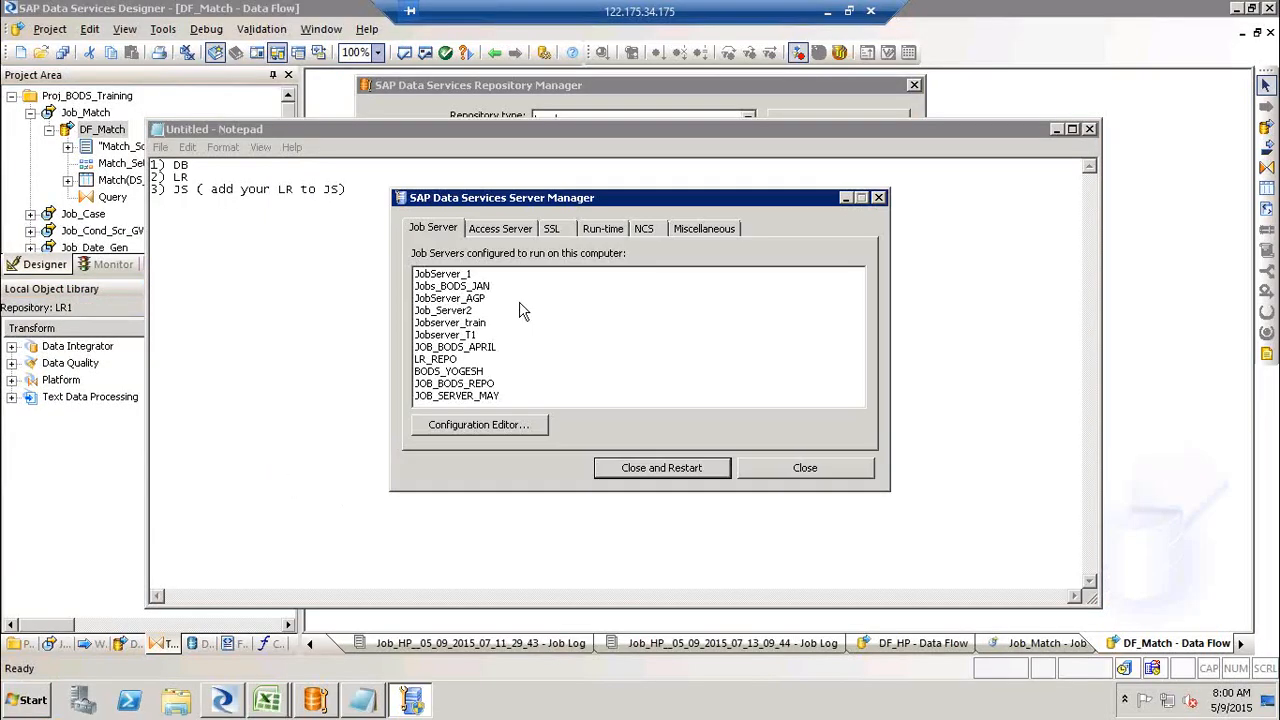
Step: Open the Job Server Configuration Editor and look through the repositories associated with JobServer_1, leaving its properties without changes
click(482, 427)
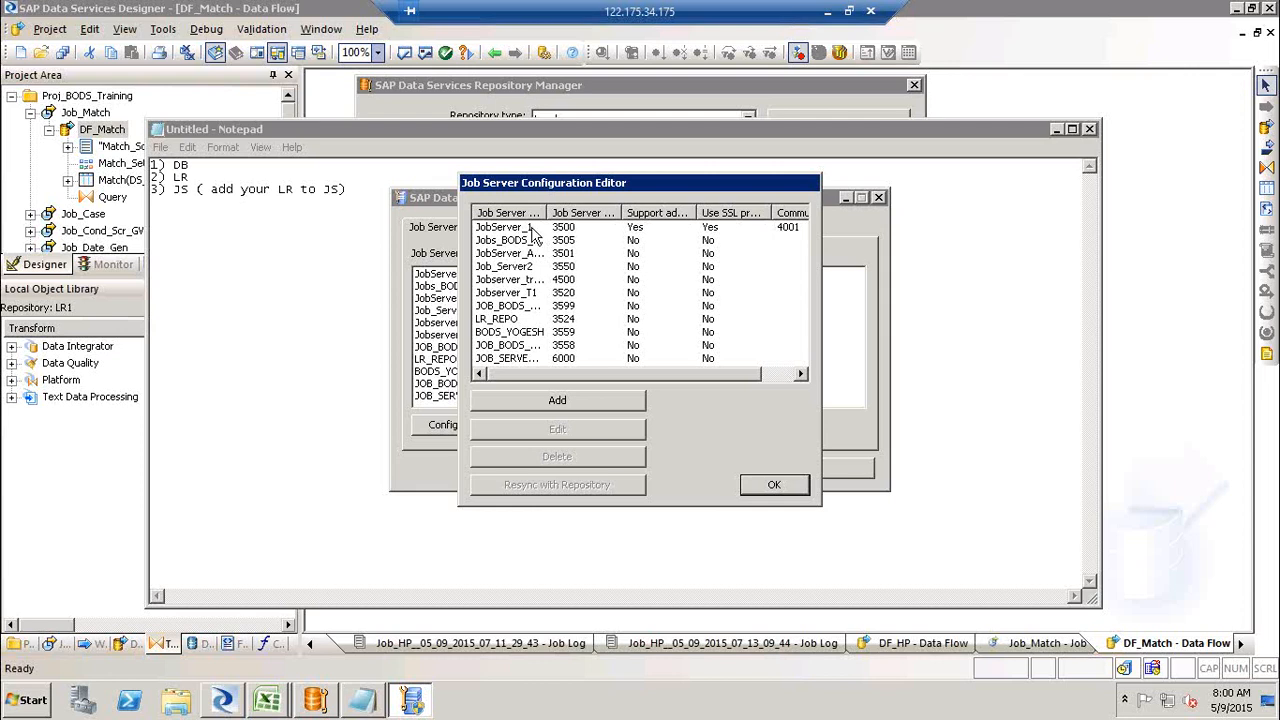
click(515, 229)
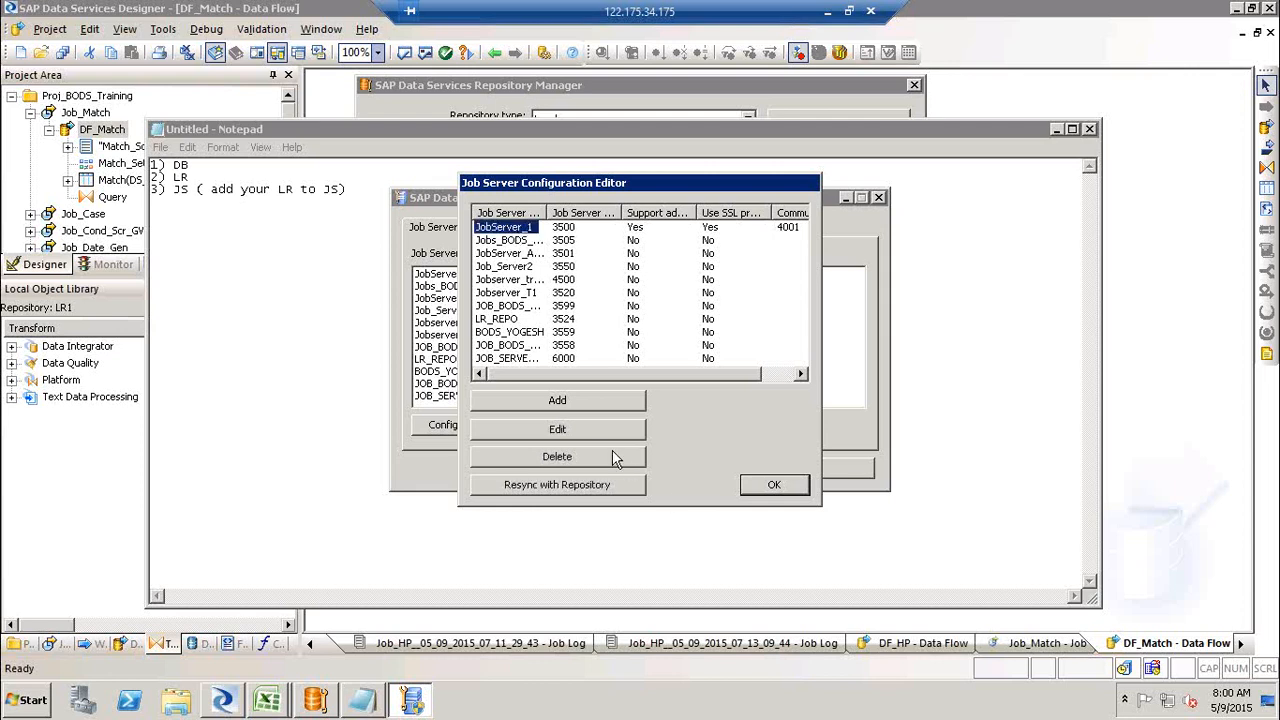
click(578, 428)
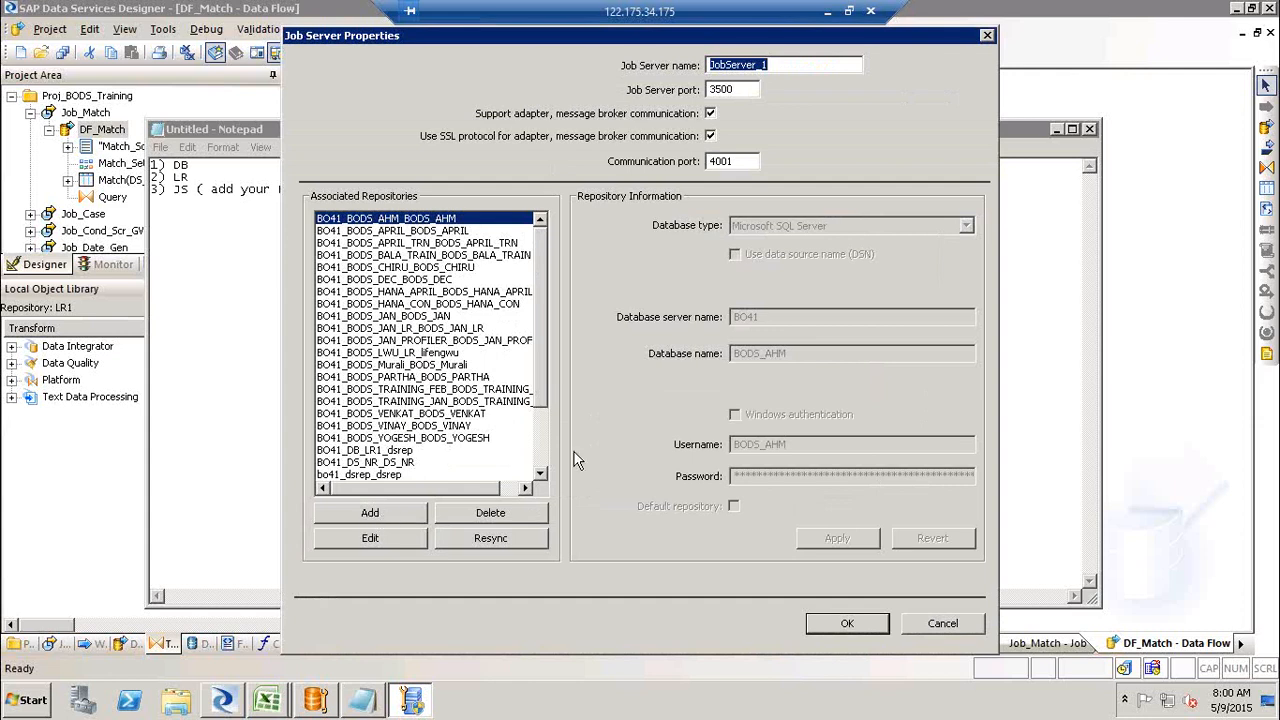
scroll(542, 463, down, 3)
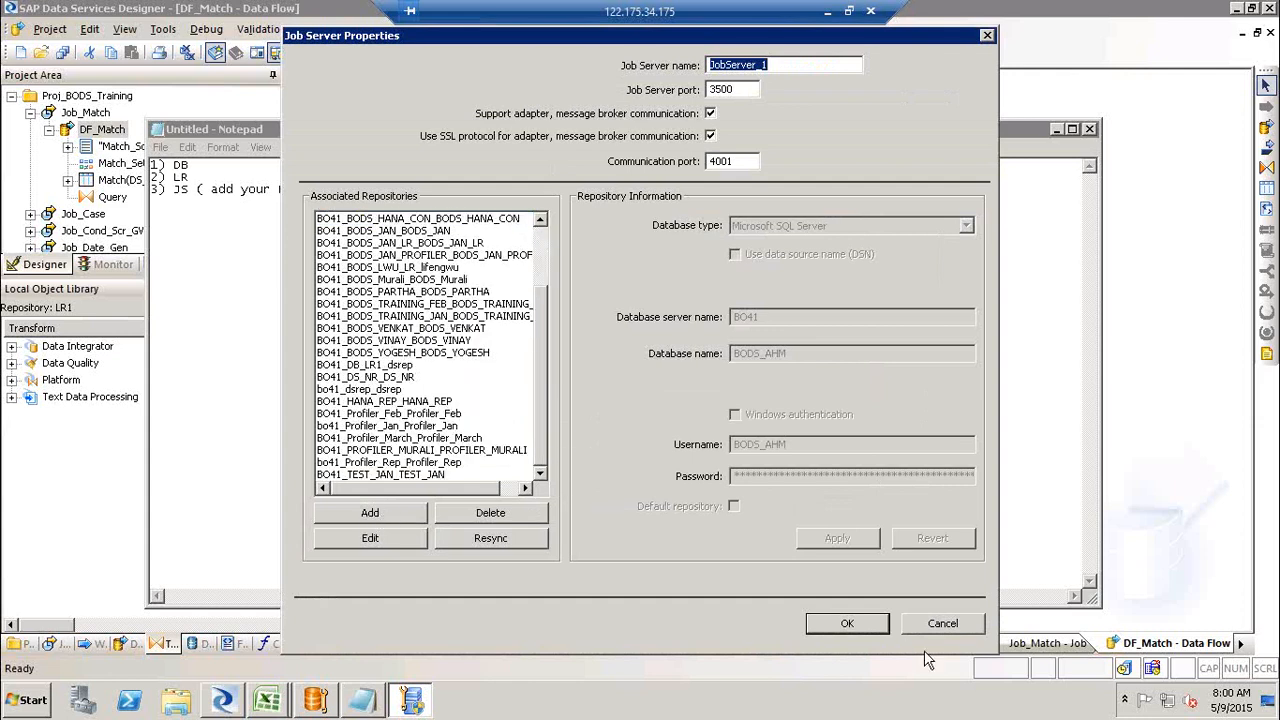
click(982, 622)
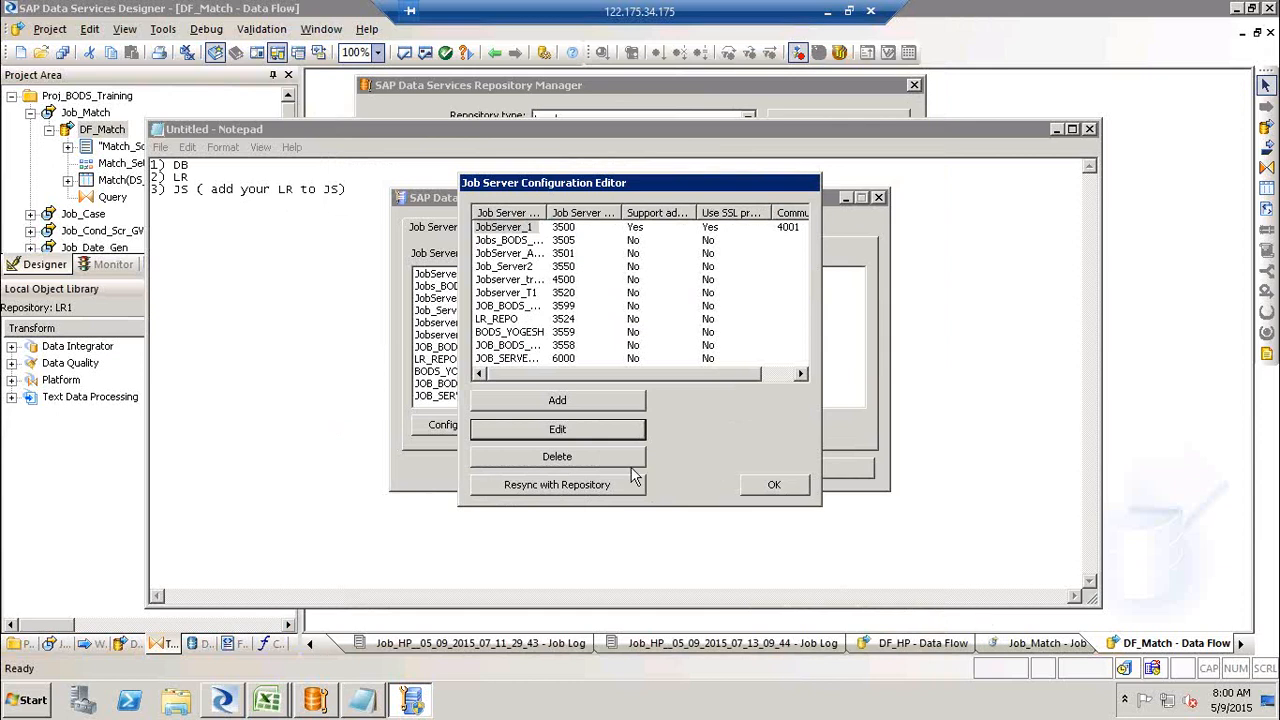
Step: Show how a repository is added to JobServer_1 by opening a blank repository entry, look over the associated list, and cancel
click(588, 431)
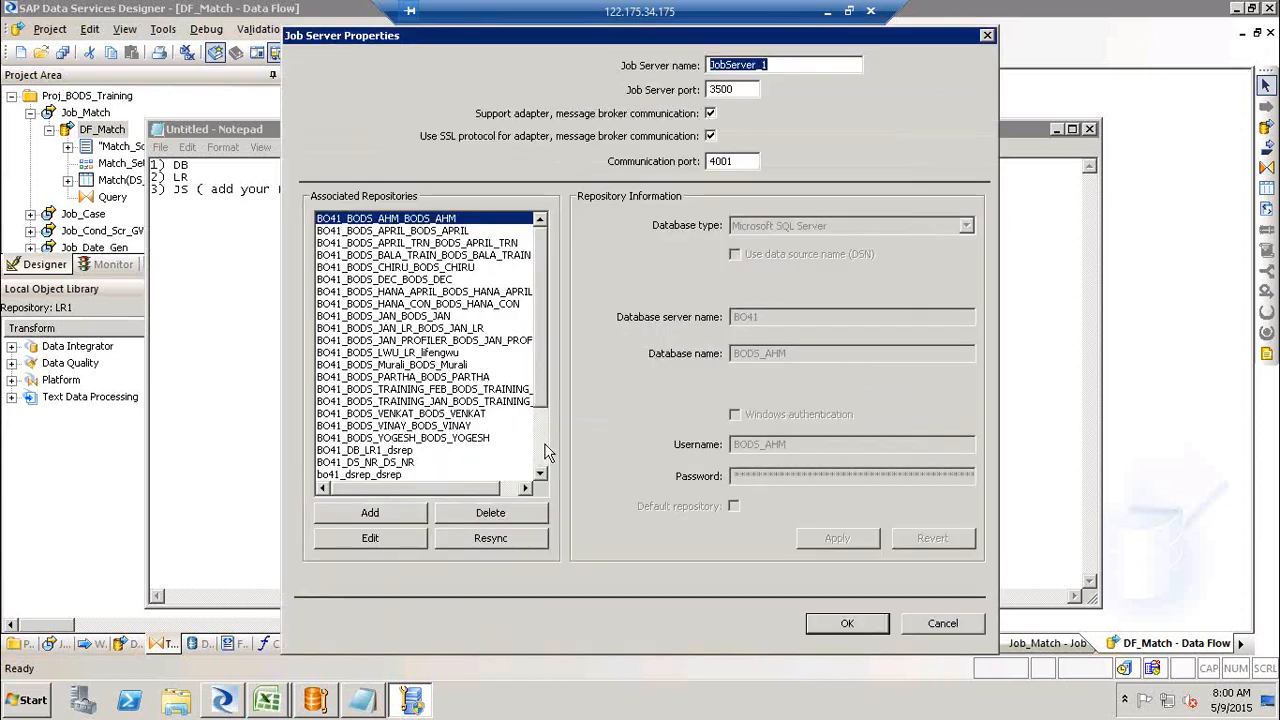
scroll(548, 453, down, 3)
click(395, 515)
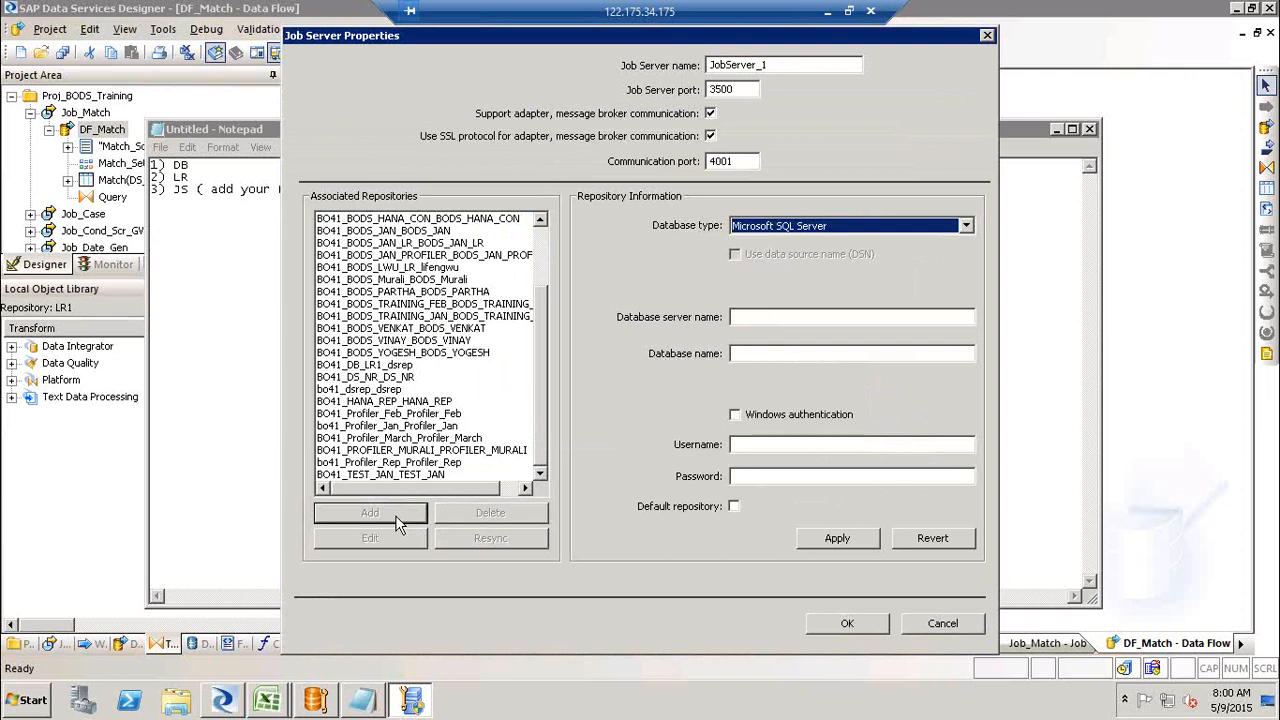
drag(536, 400, 536, 278)
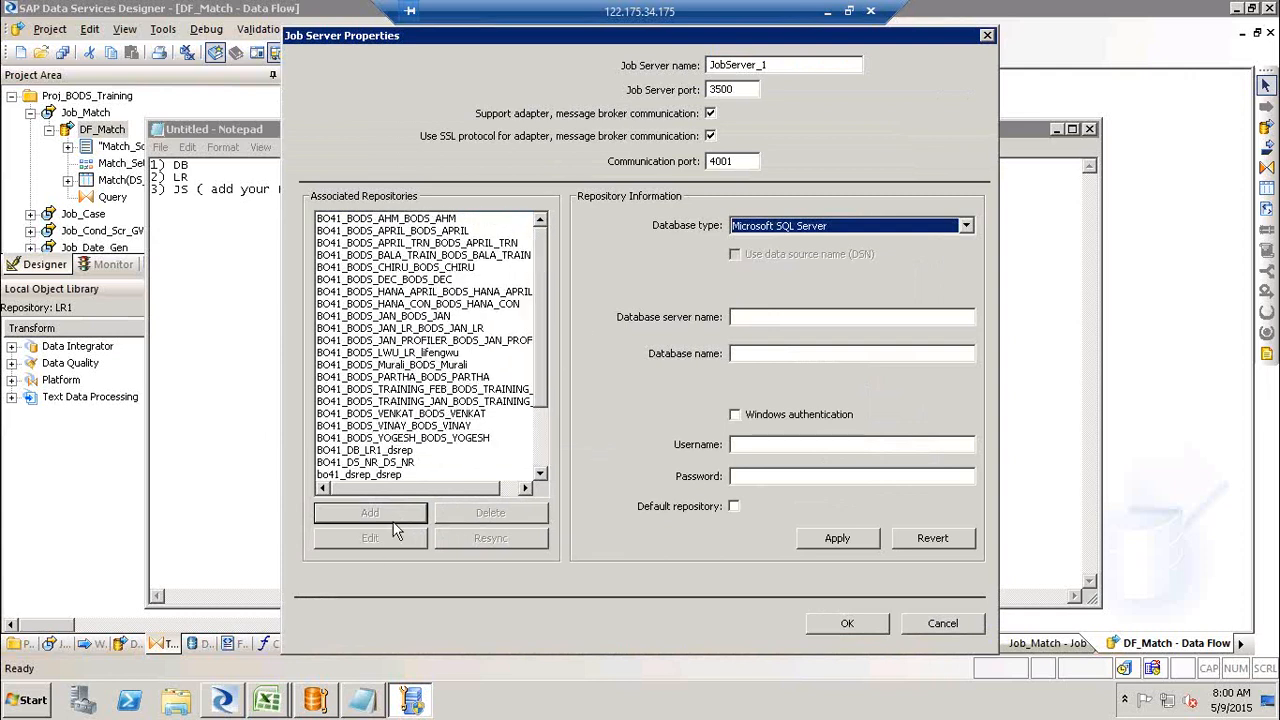
click(977, 630)
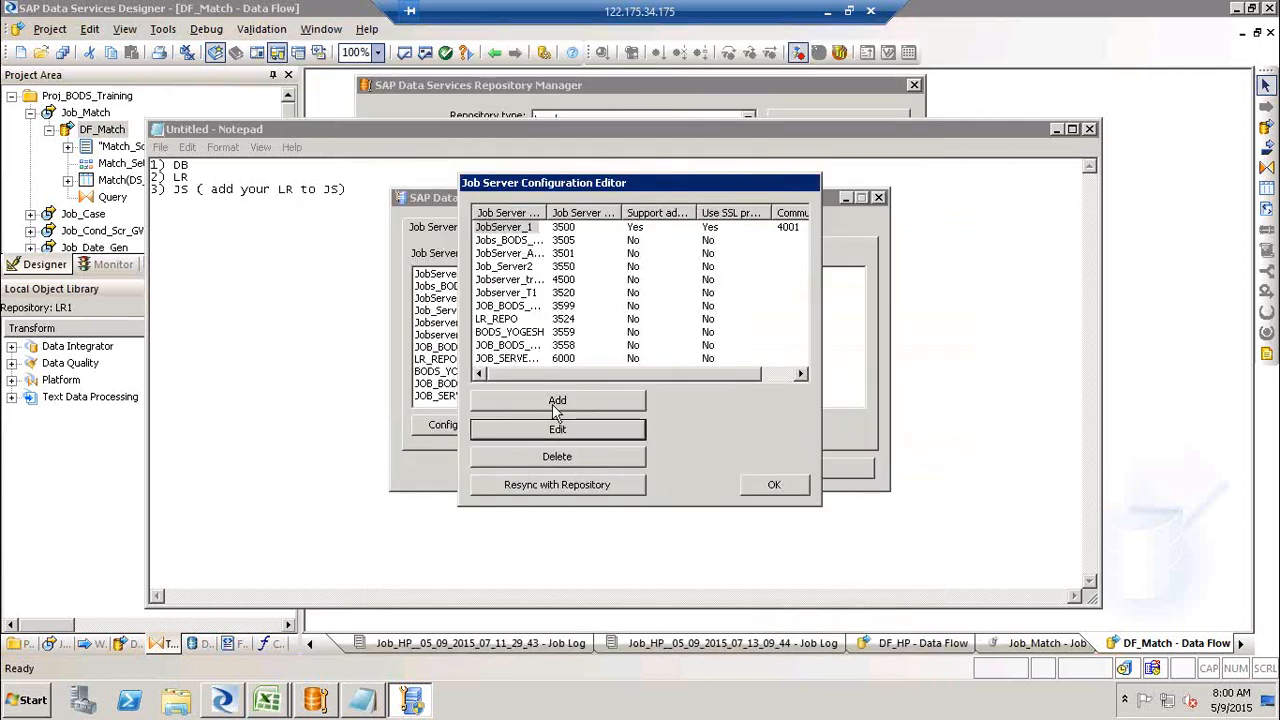
Step: Review JobServer_1's properties again, and widen the Job Server Name column in the configuration editor to show the full names
click(495, 228)
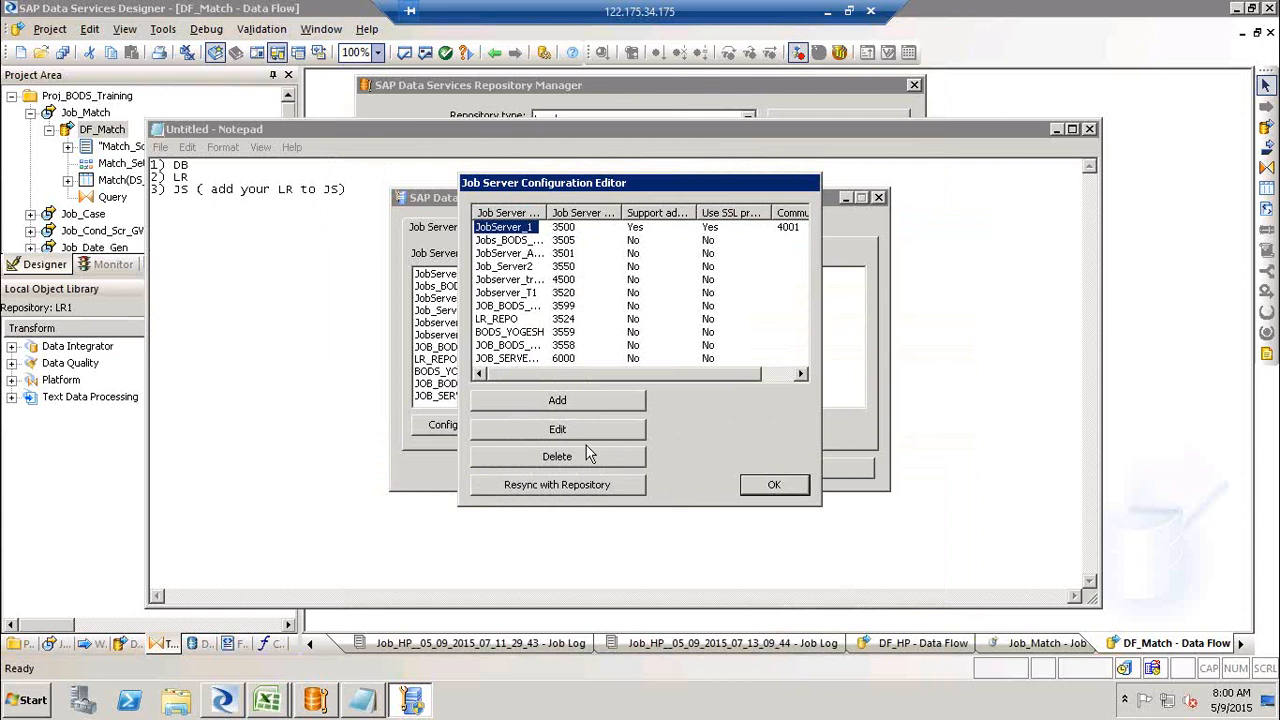
click(557, 429)
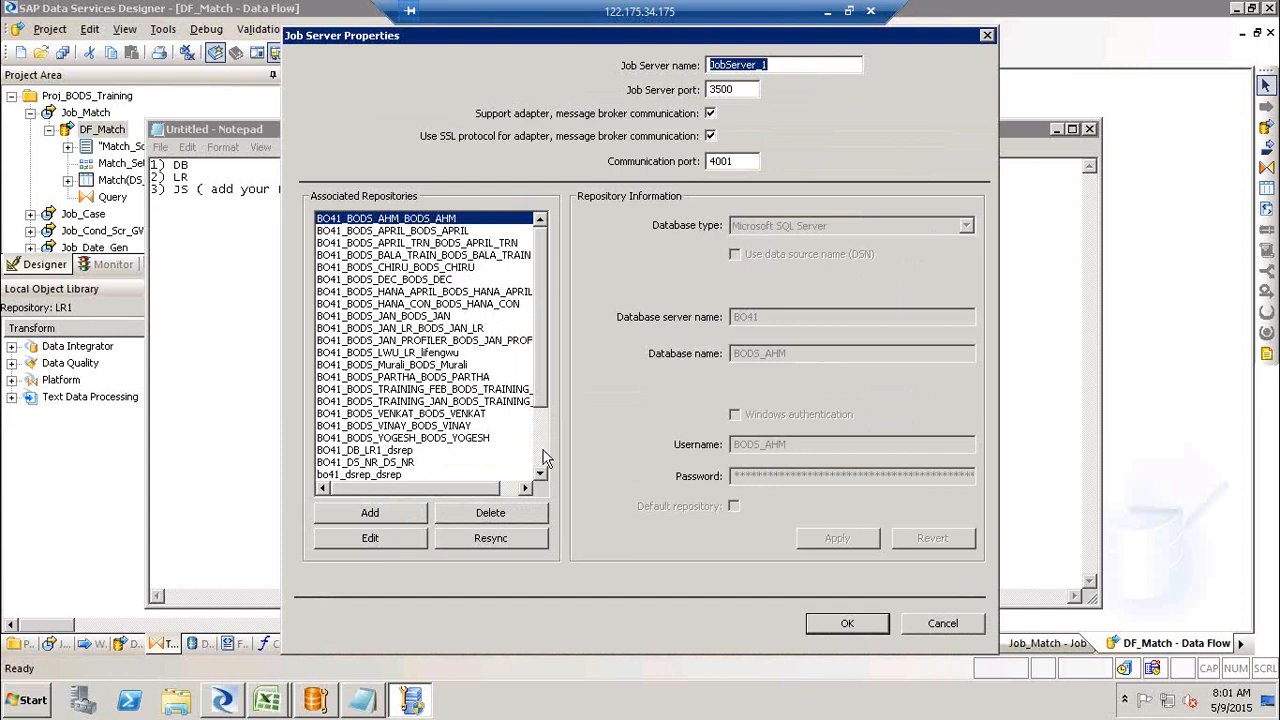
click(964, 620)
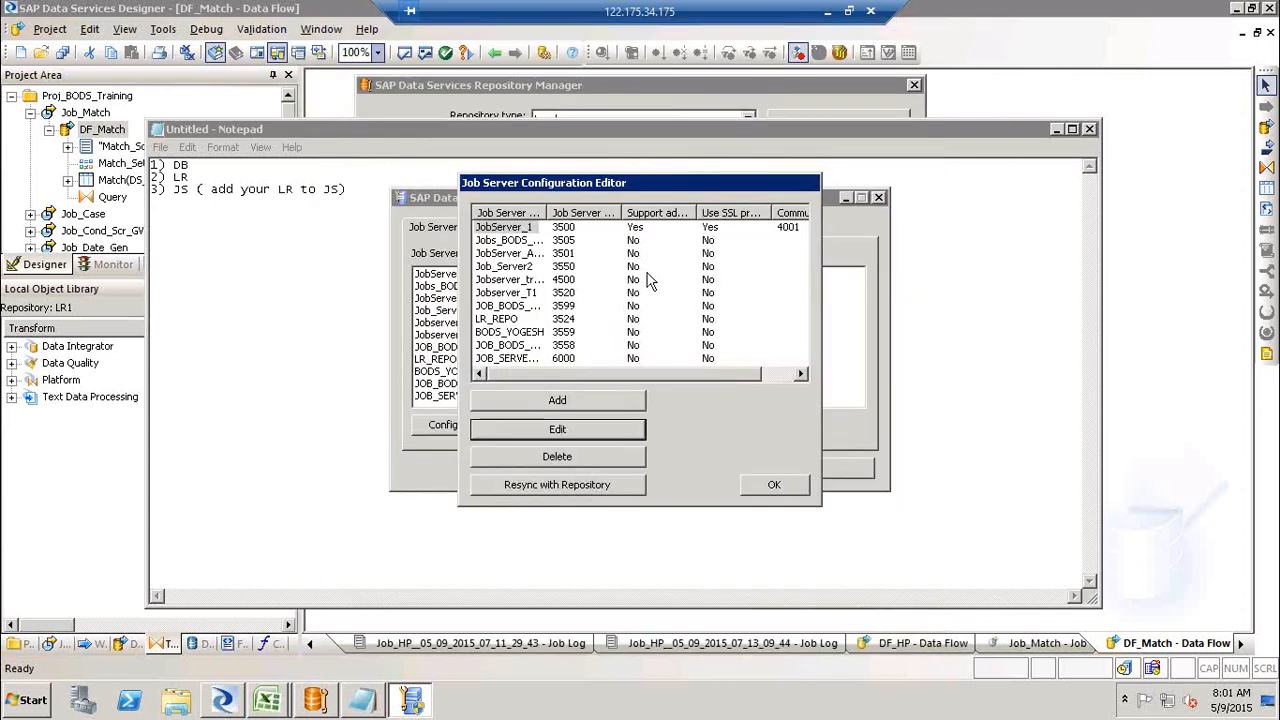
drag(546, 213, 613, 213)
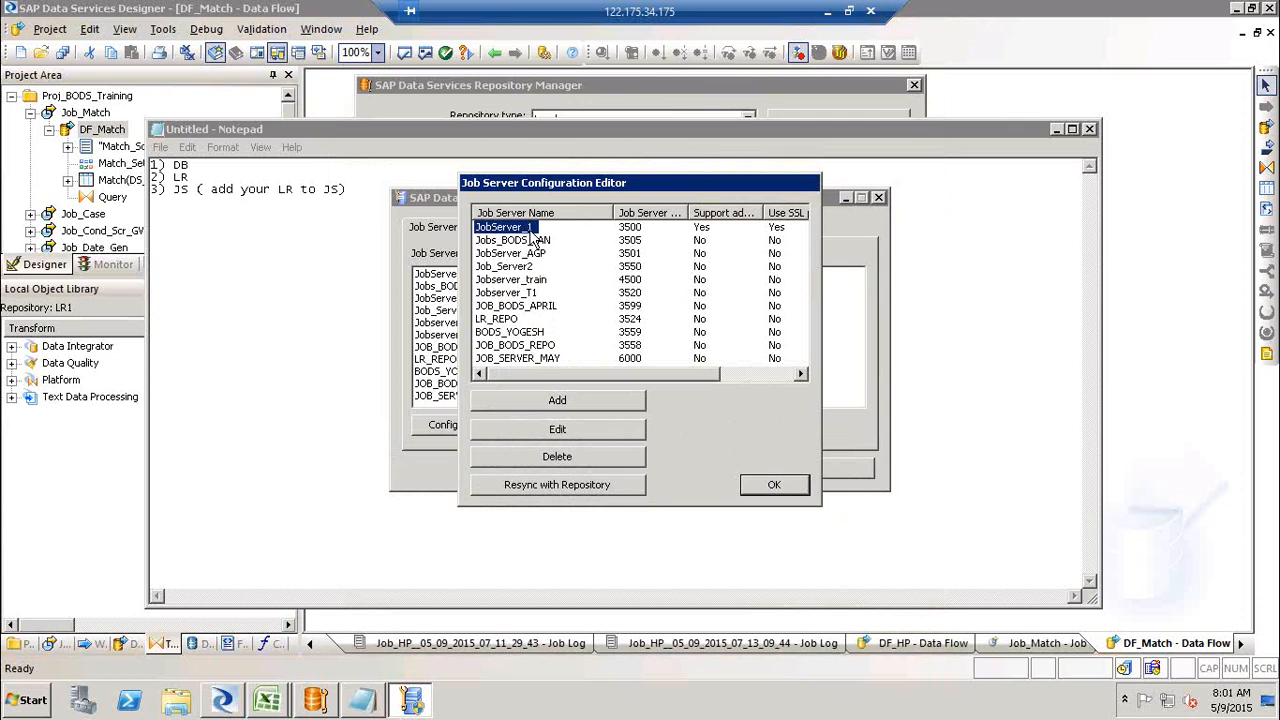
click(577, 441)
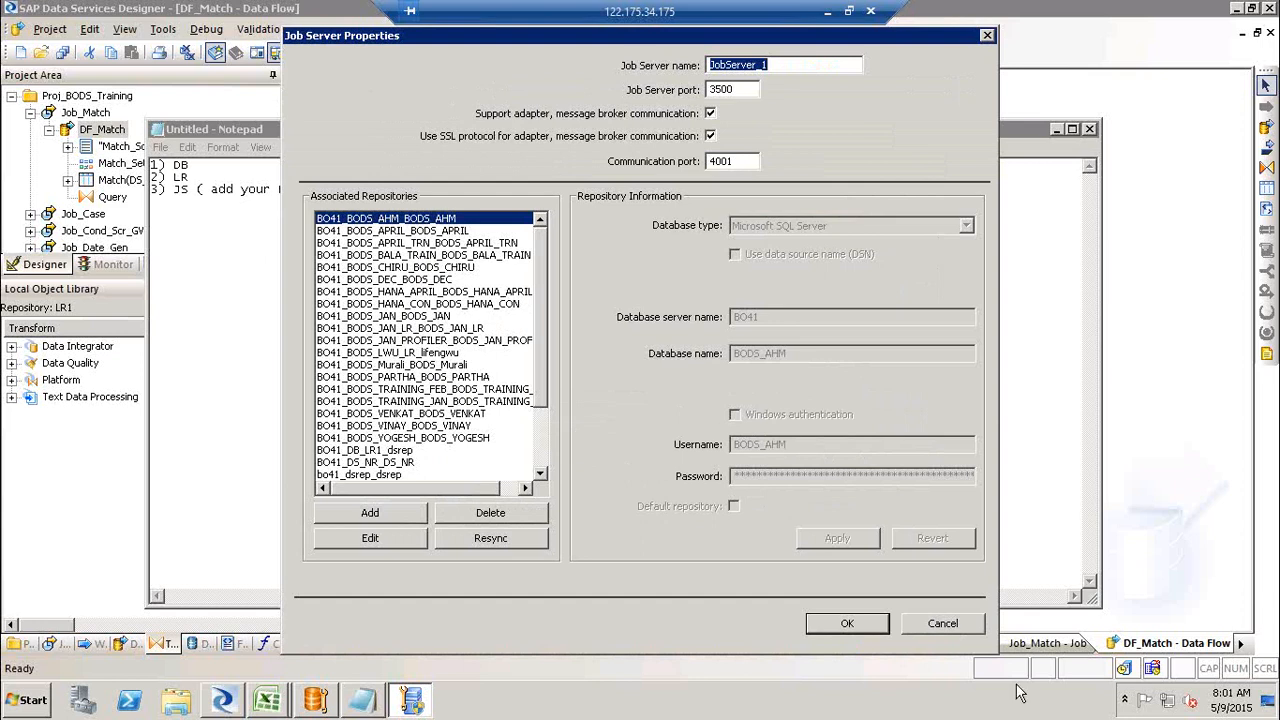
click(953, 627)
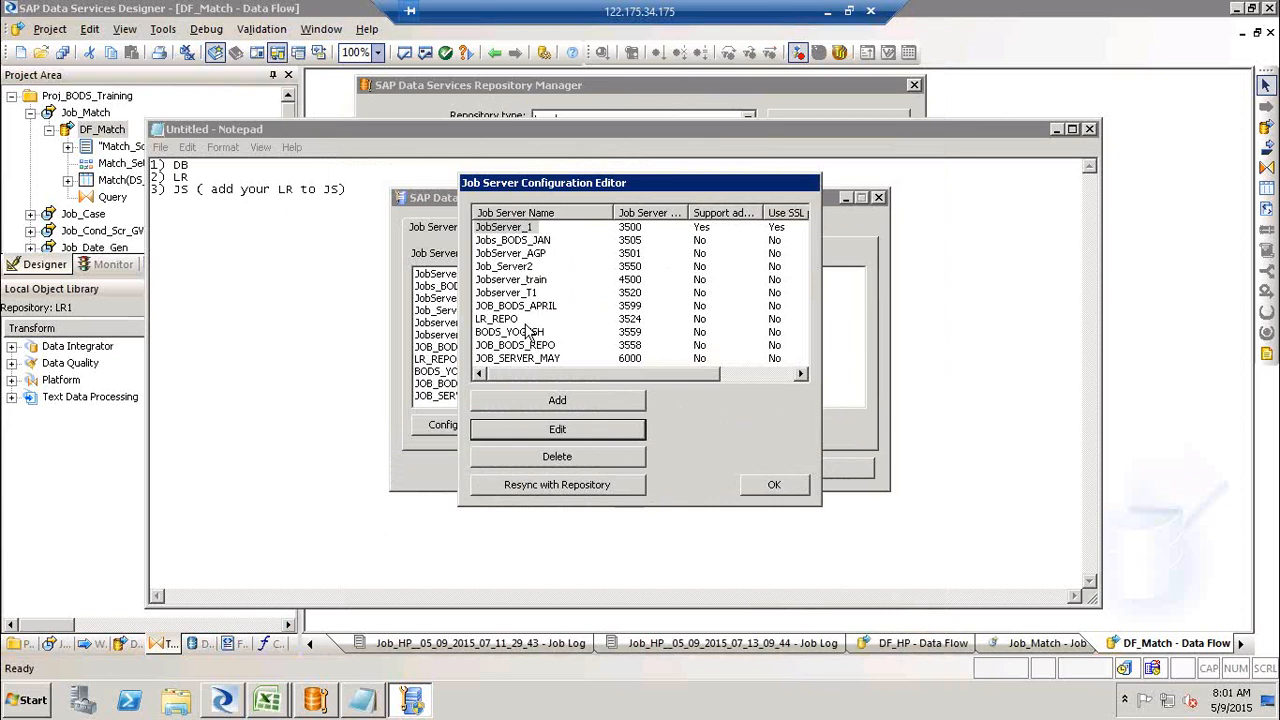
Step: Examine the database connection fields of a new Microsoft SQL Server repository entry for JobServer_1 and the list's last repositories, and cancel
click(505, 228)
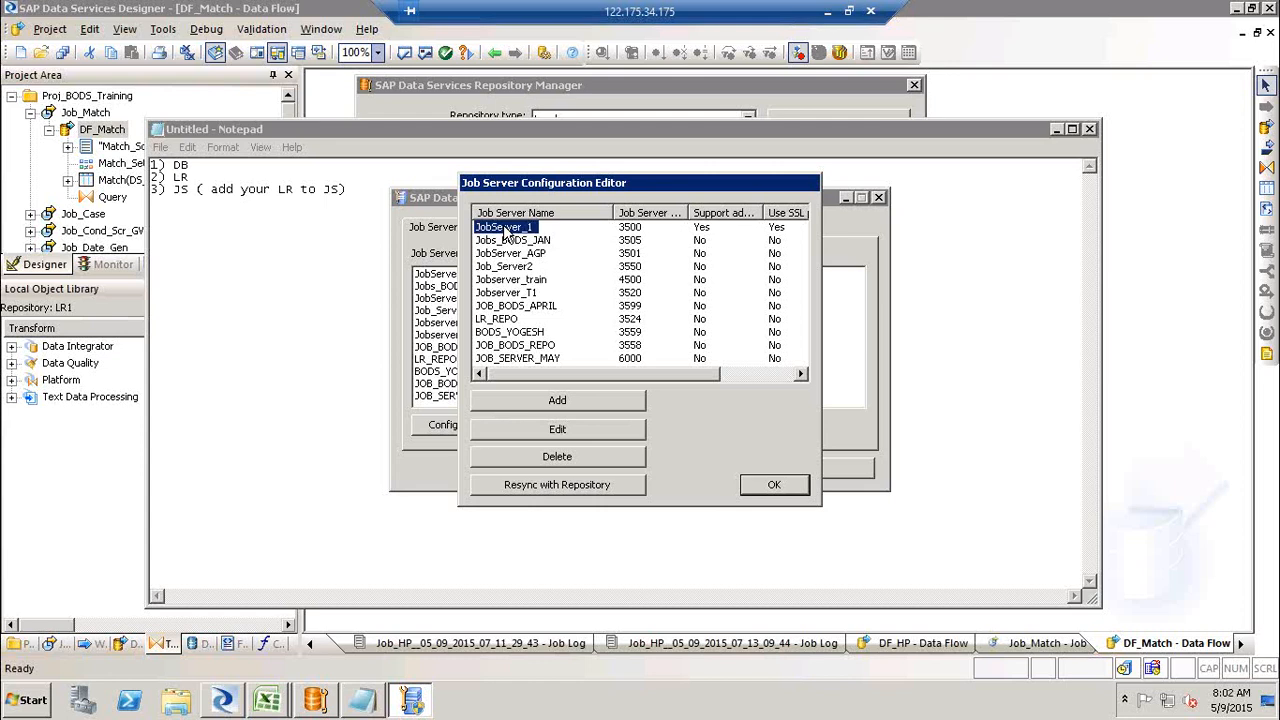
click(564, 430)
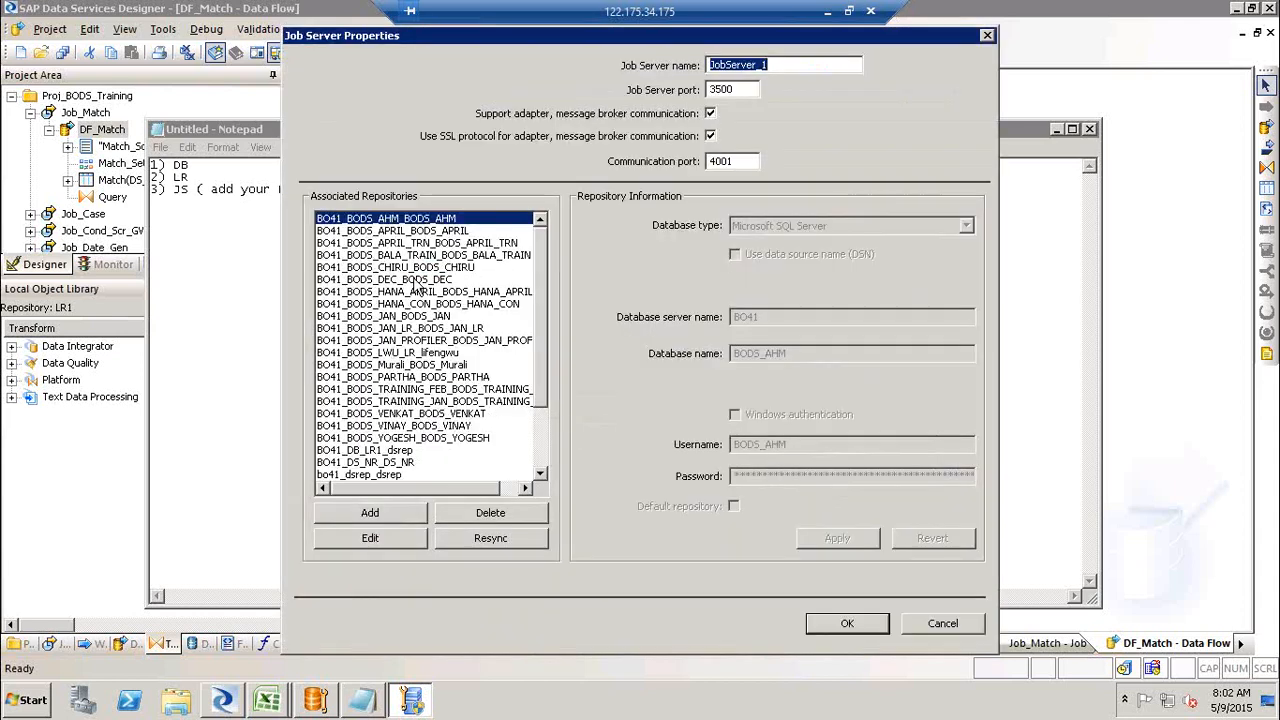
click(370, 513)
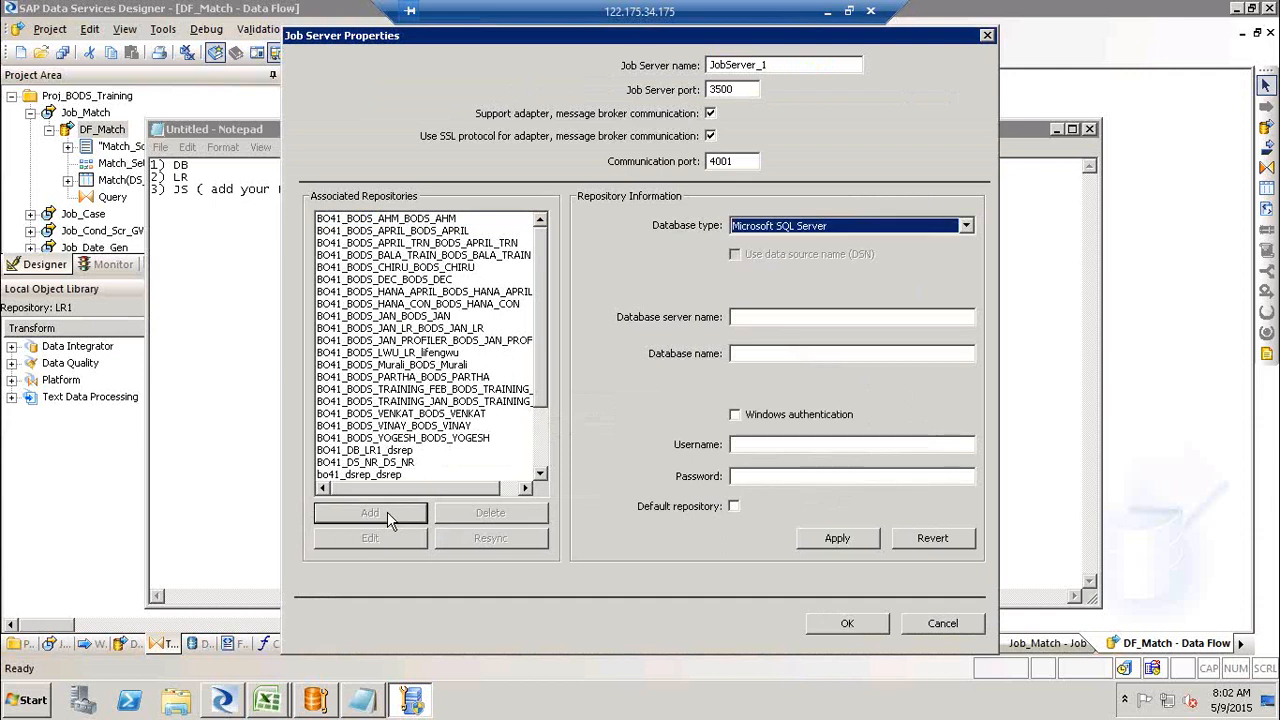
click(817, 318)
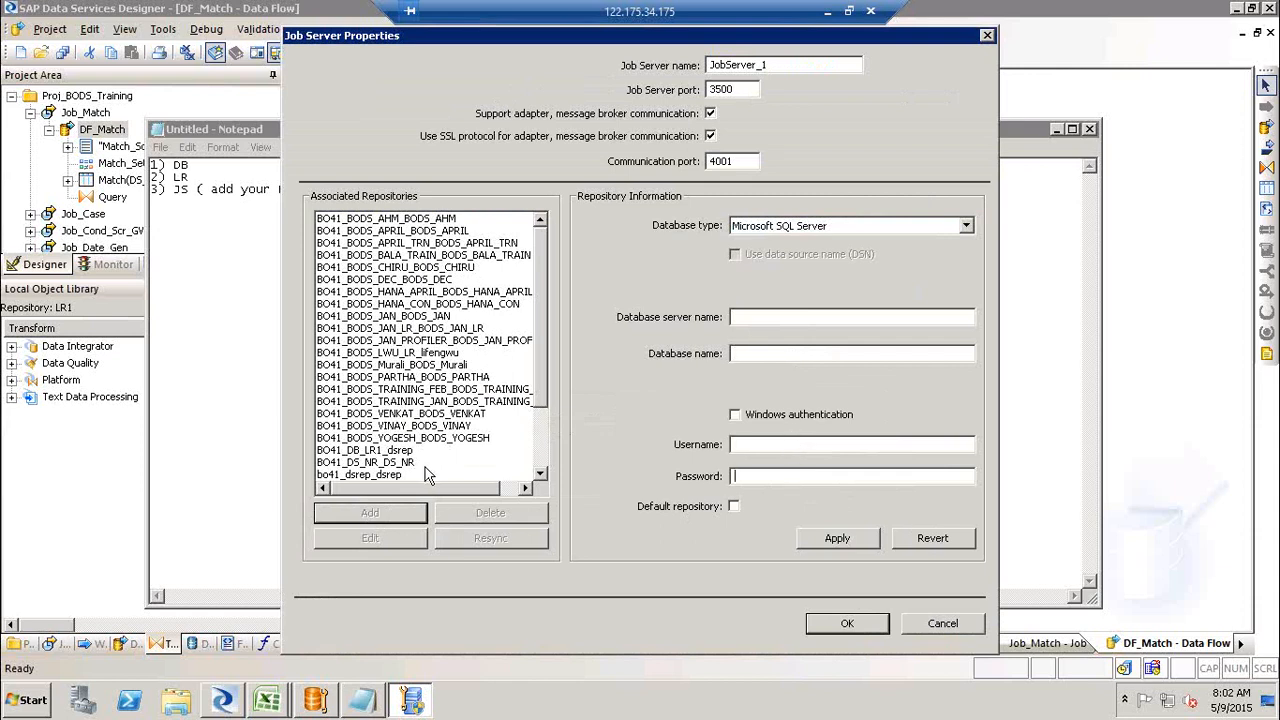
click(540, 463)
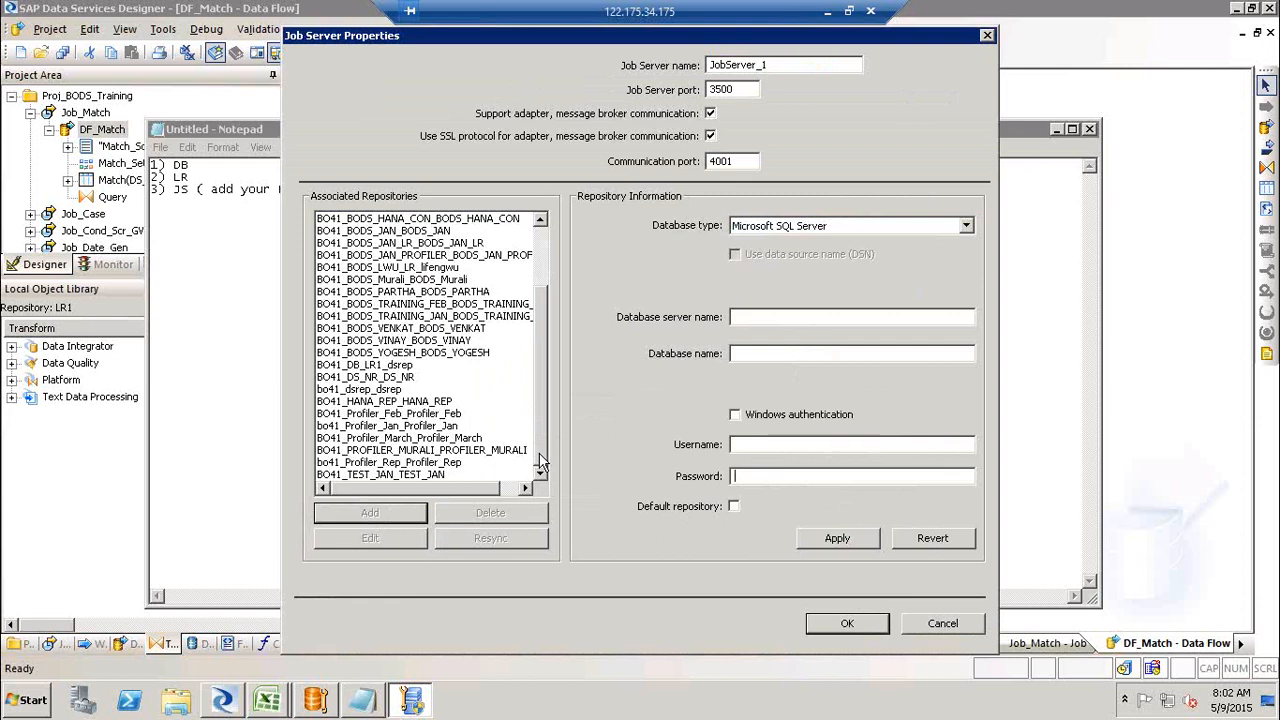
click(958, 626)
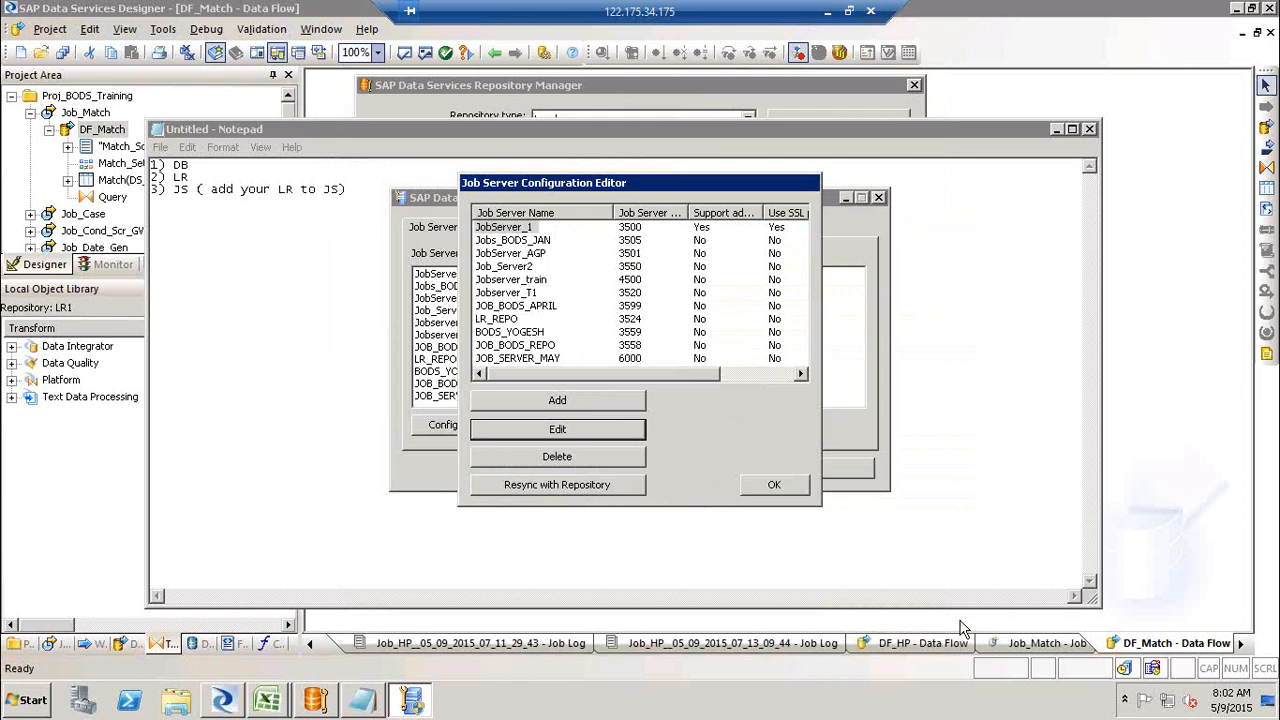
Step: Close the Server Manager without restarting, the Notepad list without saving, and the Repository Manager, returning to the DF_Match data flow
click(774, 485)
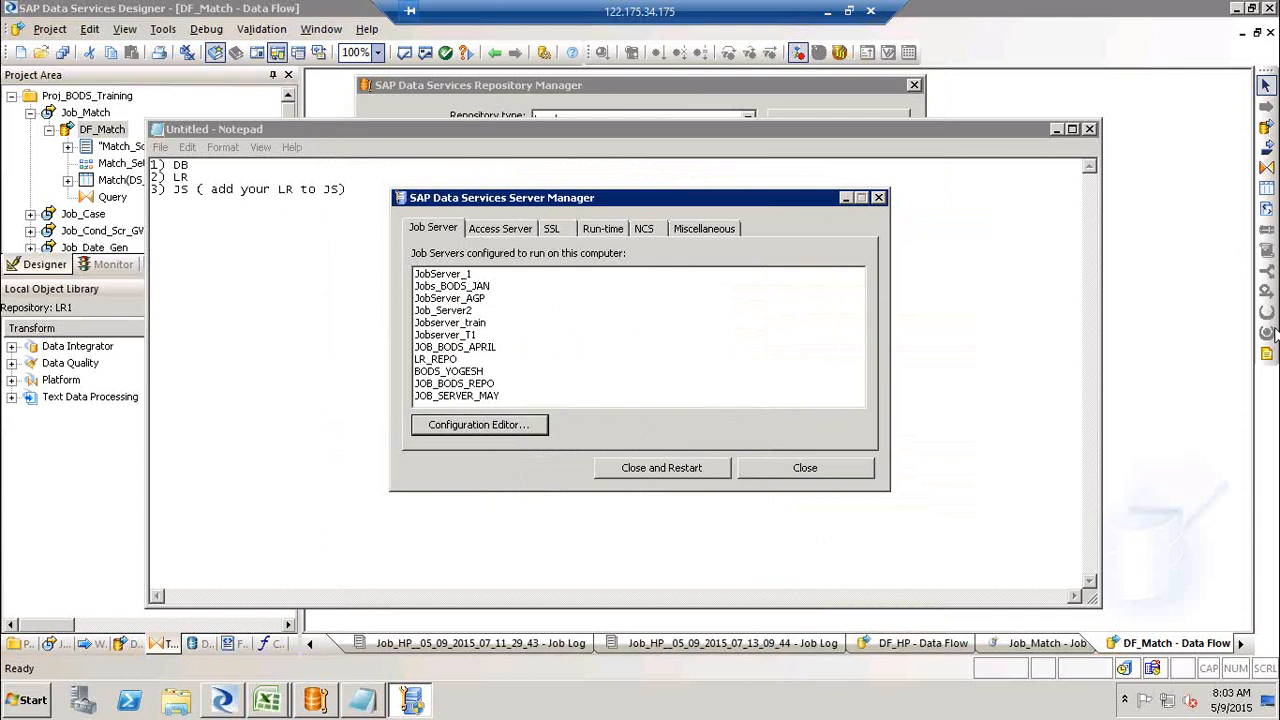
click(879, 199)
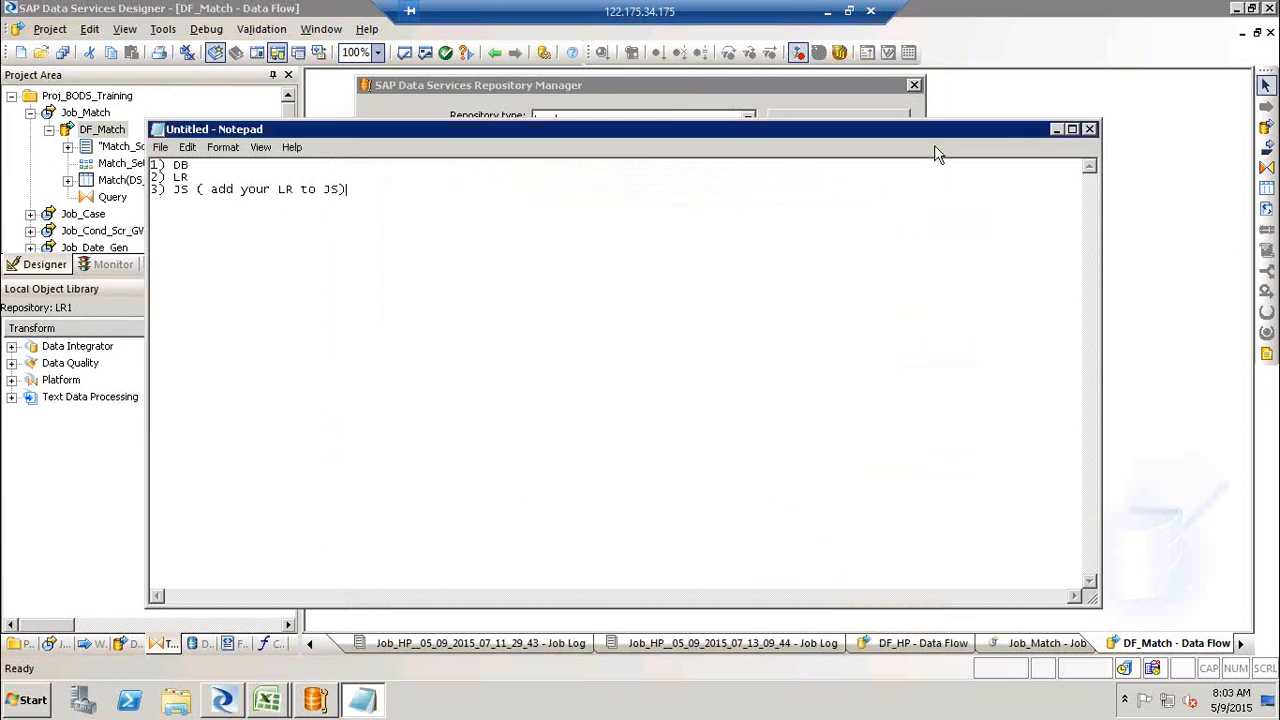
drag(953, 144, 833, 160)
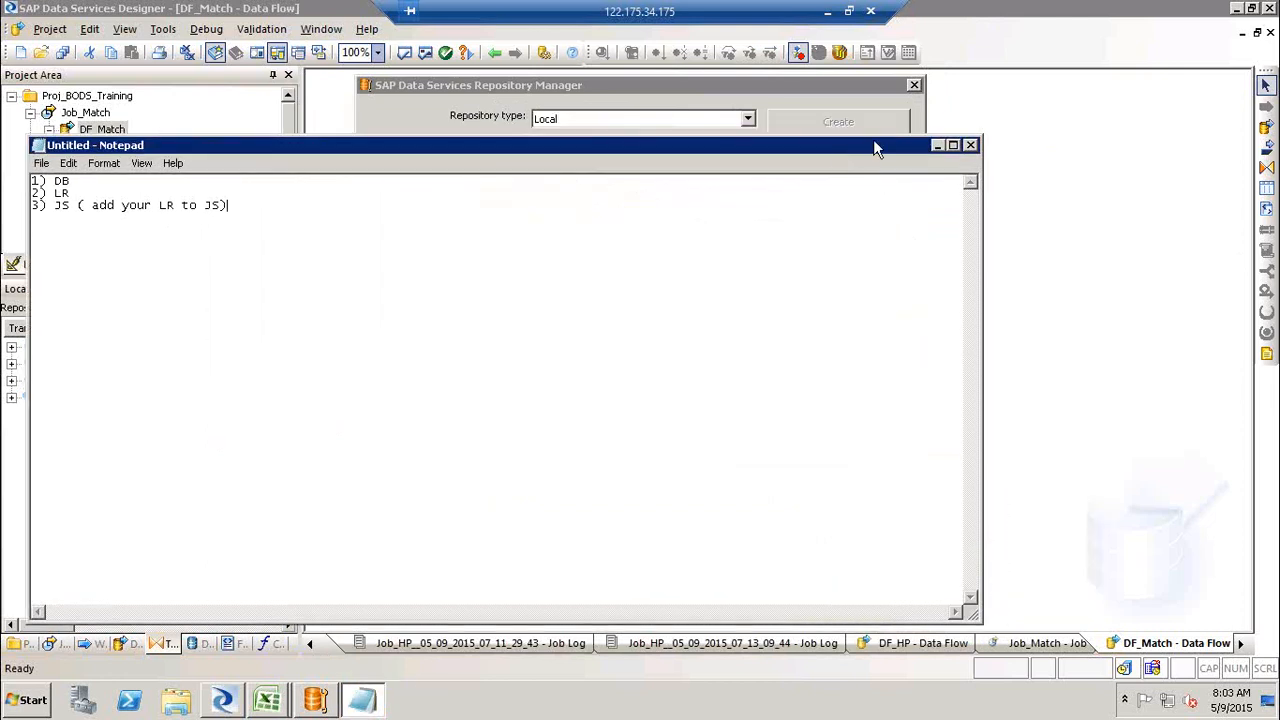
click(970, 145)
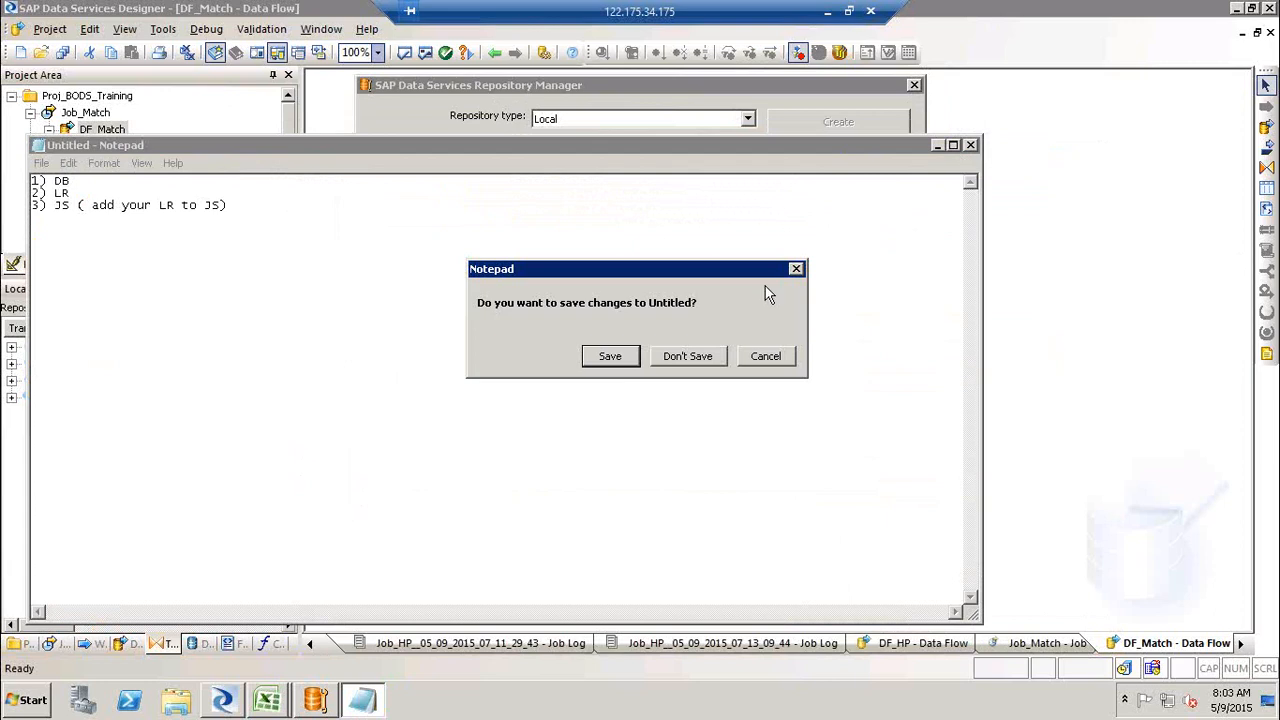
click(700, 350)
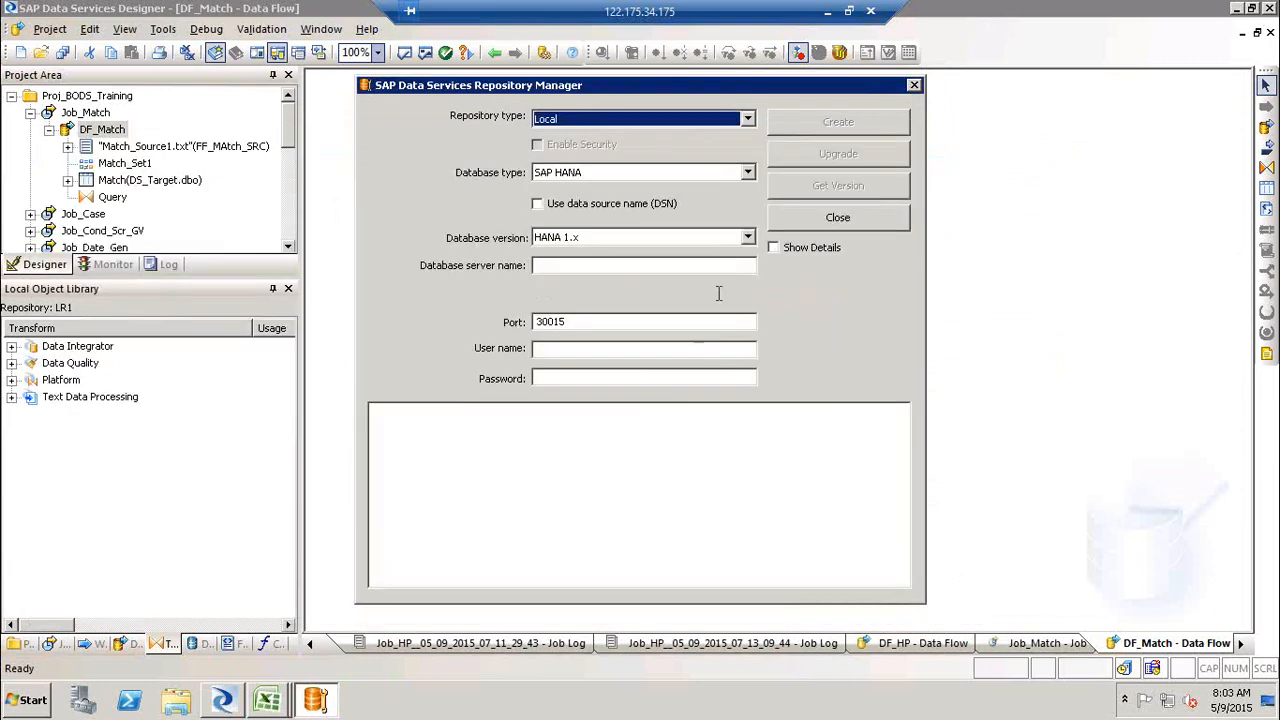
click(849, 216)
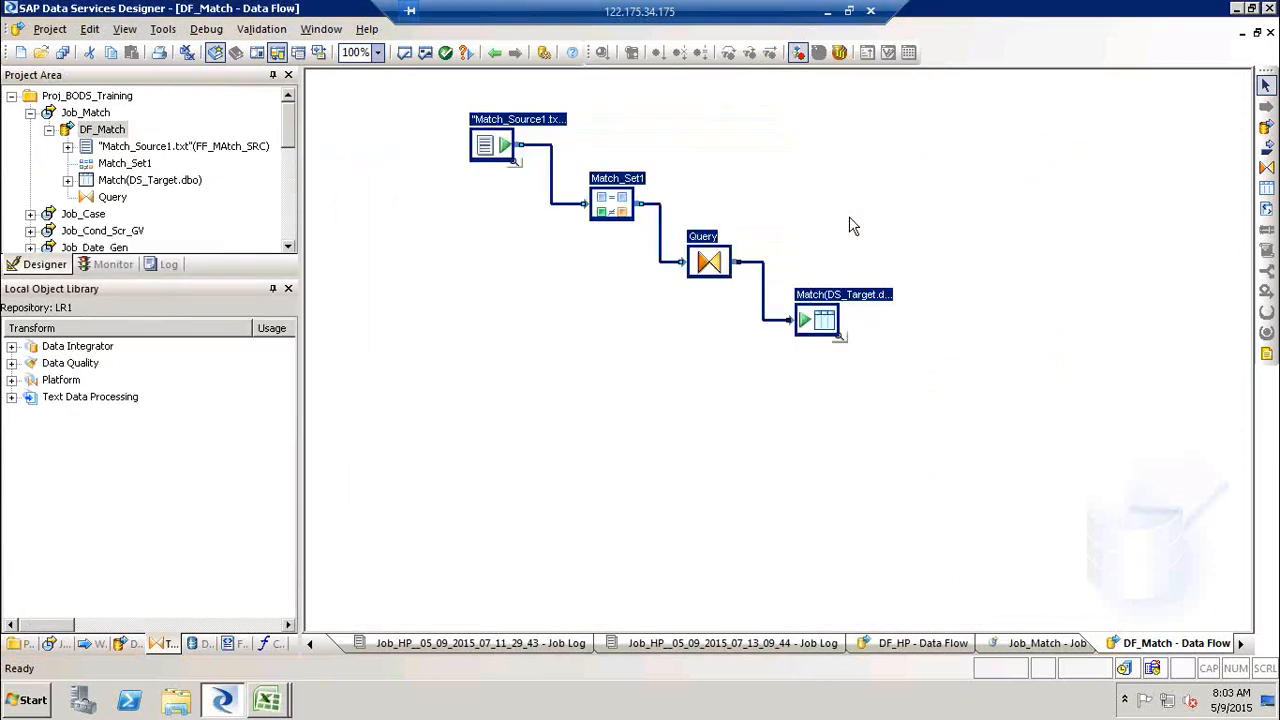